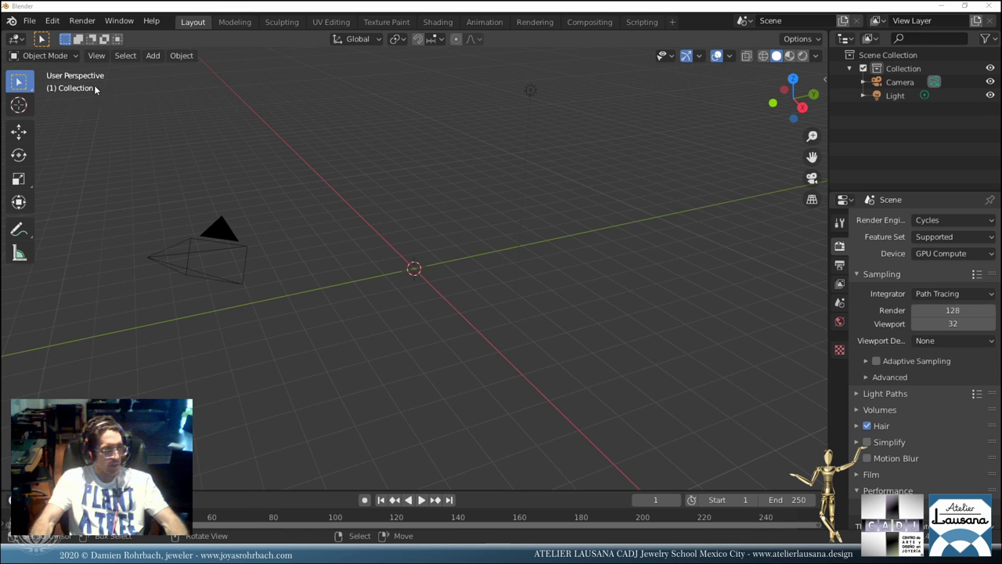
Import the DIAMANT STL model into the scene and display its transform properties.
left_click(28, 21)
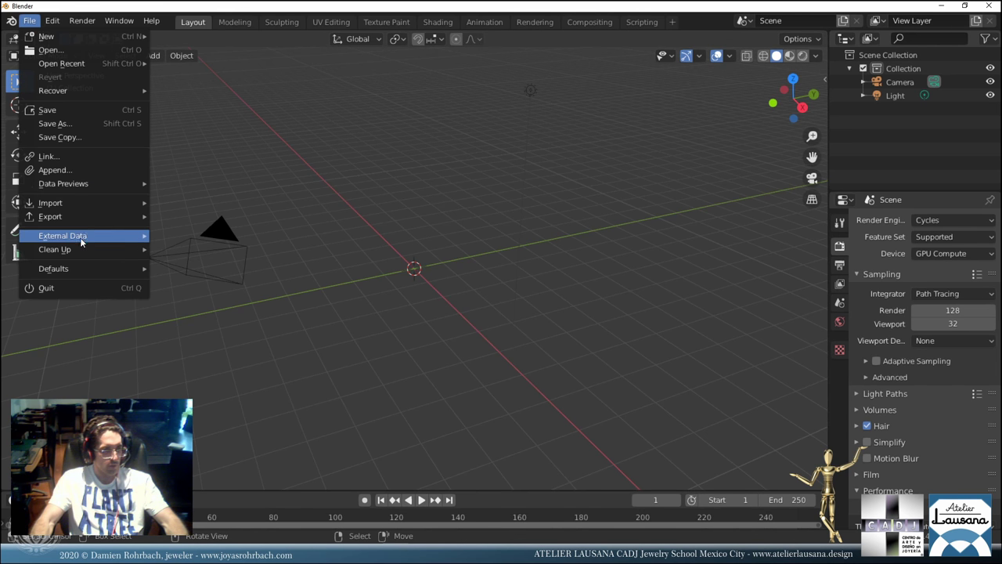
mouse_move(104, 196)
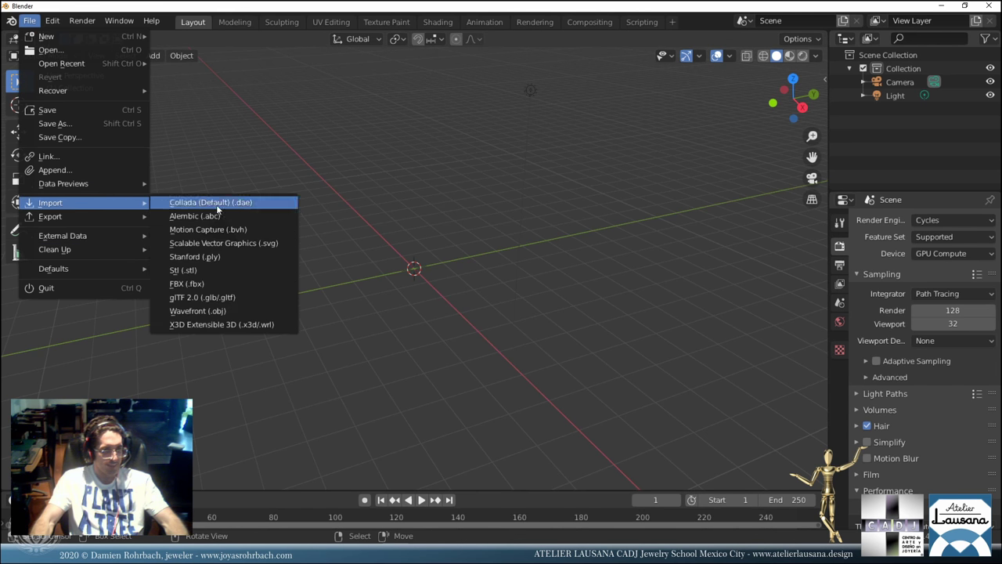
left_click(205, 268)
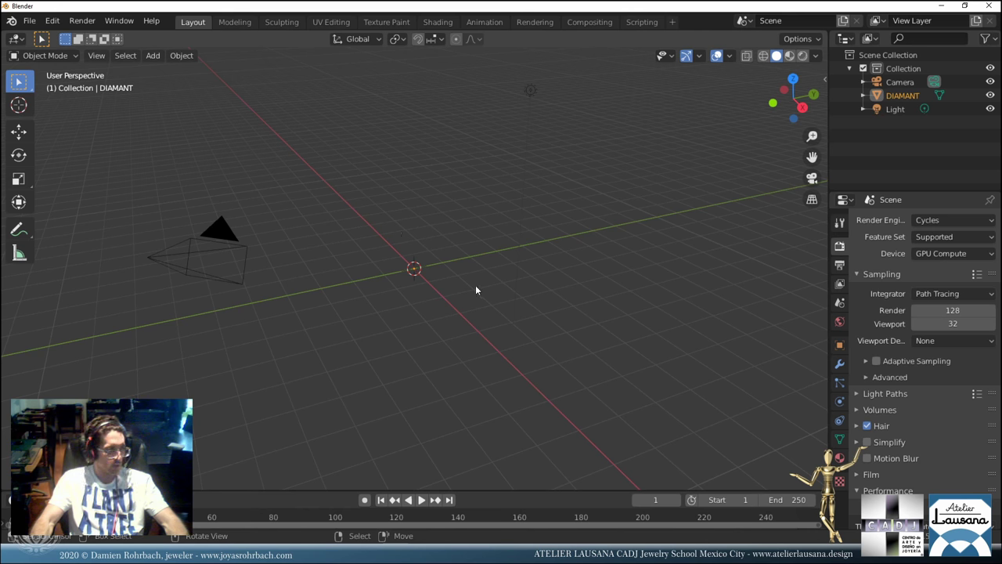
middle_click_drag(497, 243, 439, 214)
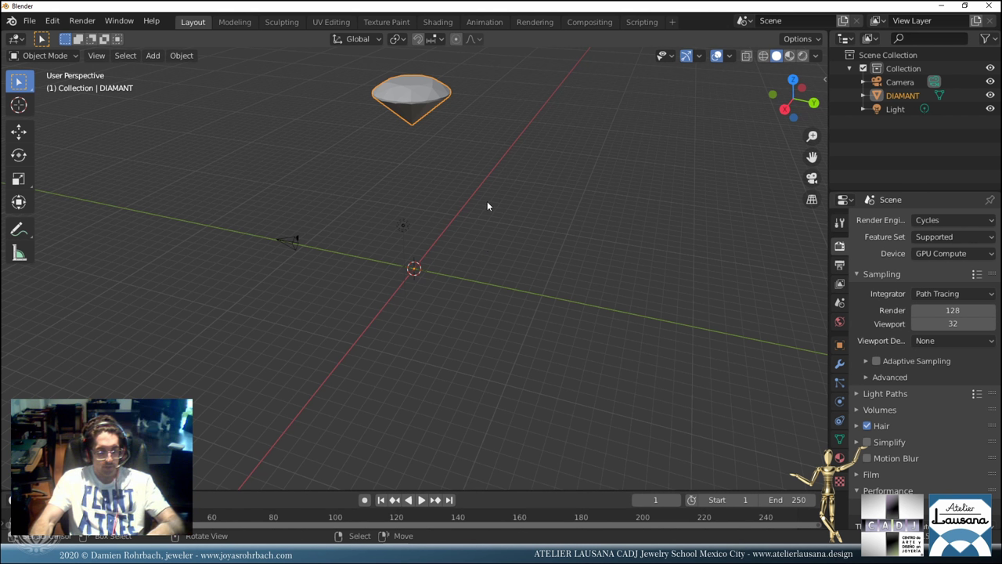
key("n")
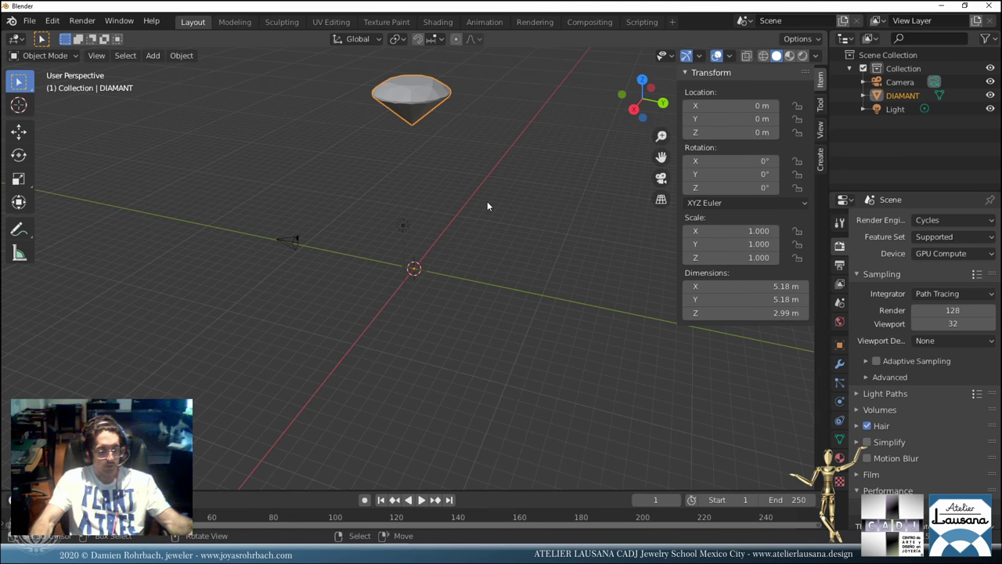
key("KP_Decimal")
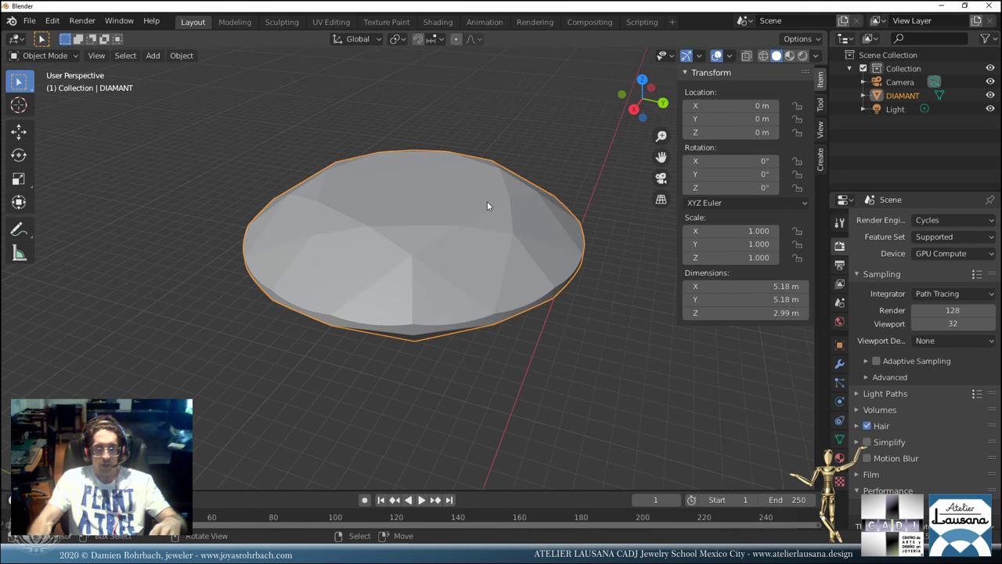
Examine the imported diamond's facets from several angles and check its dimensions.
middle_click_drag(518, 217, 469, 240)
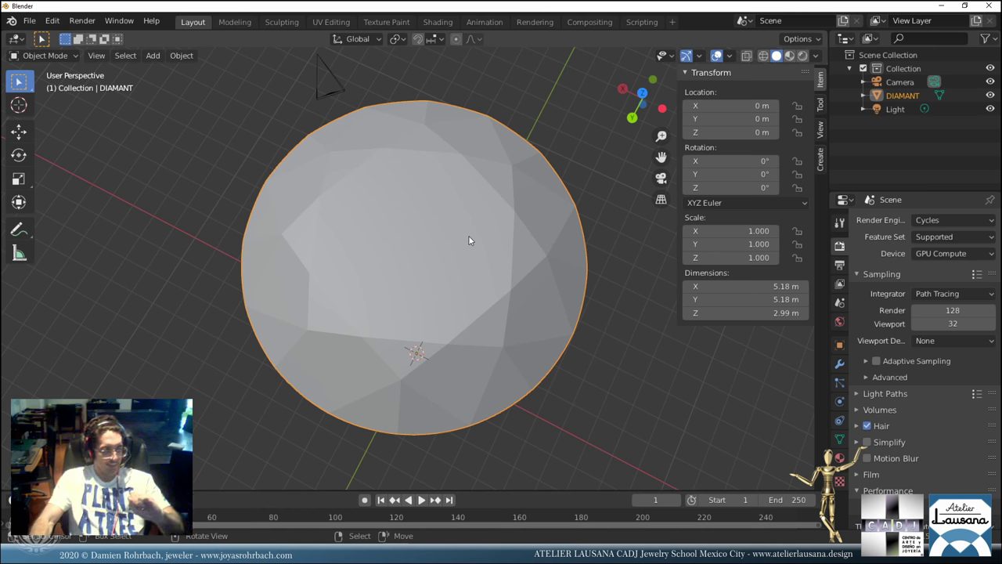
scroll(470, 241, "down", 3)
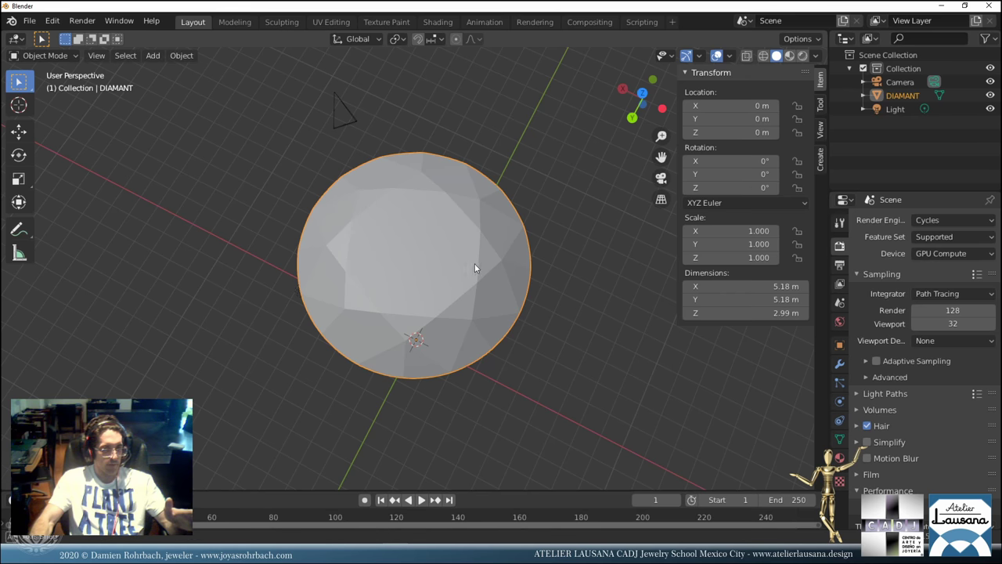
middle_click_drag(475, 263, 506, 258)
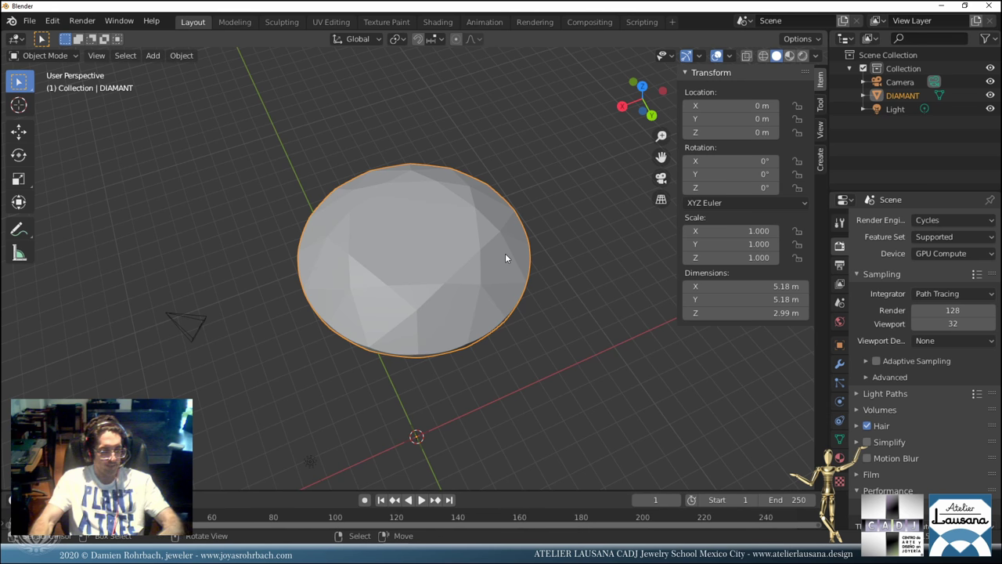
key("n")
key("n")
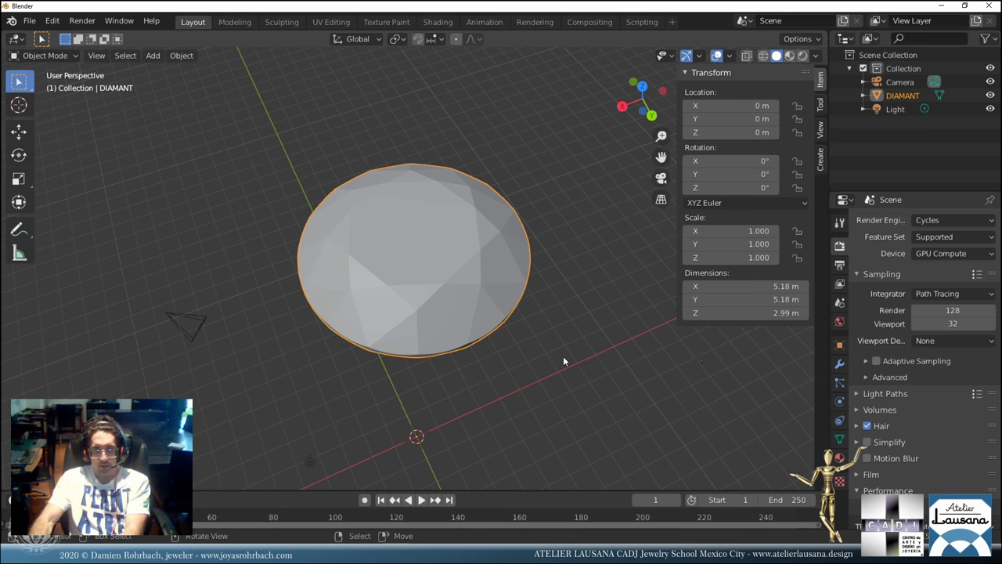
middle_click_drag(563, 356, 536, 342)
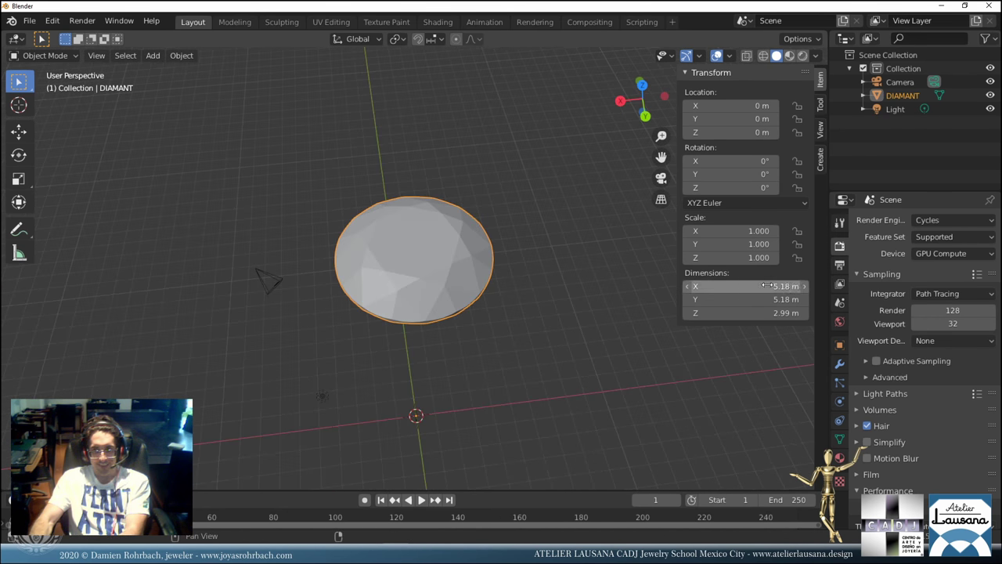
left_click(740, 286)
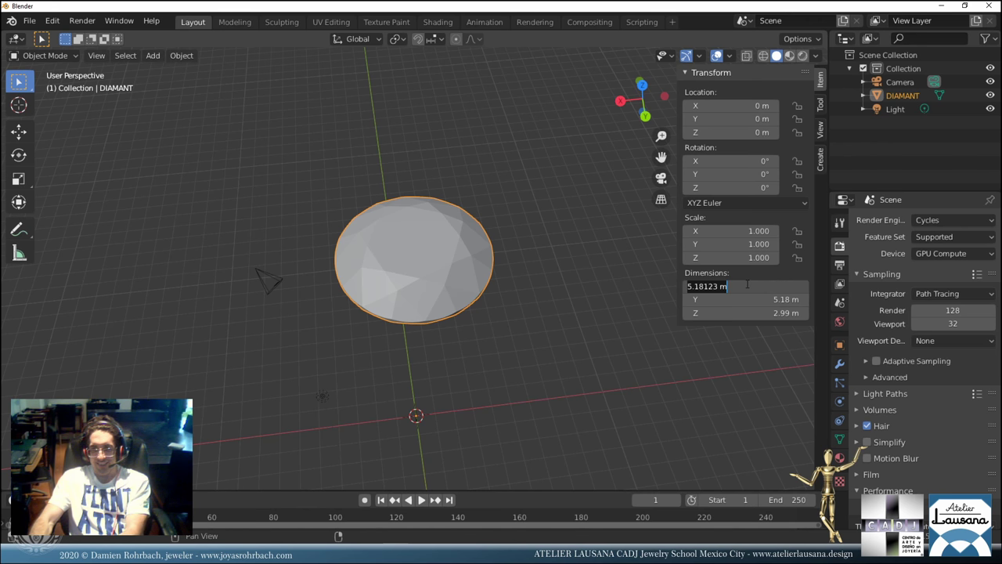
left_click(605, 286)
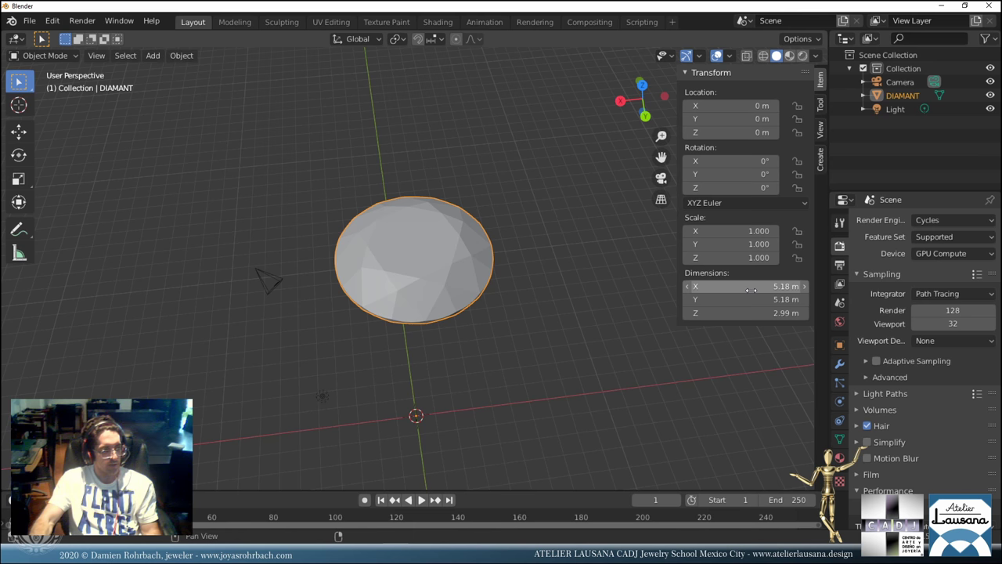
Set the diamond's X and Y dimensions to 2 m each.
middle_click_drag(518, 308, 471, 261)
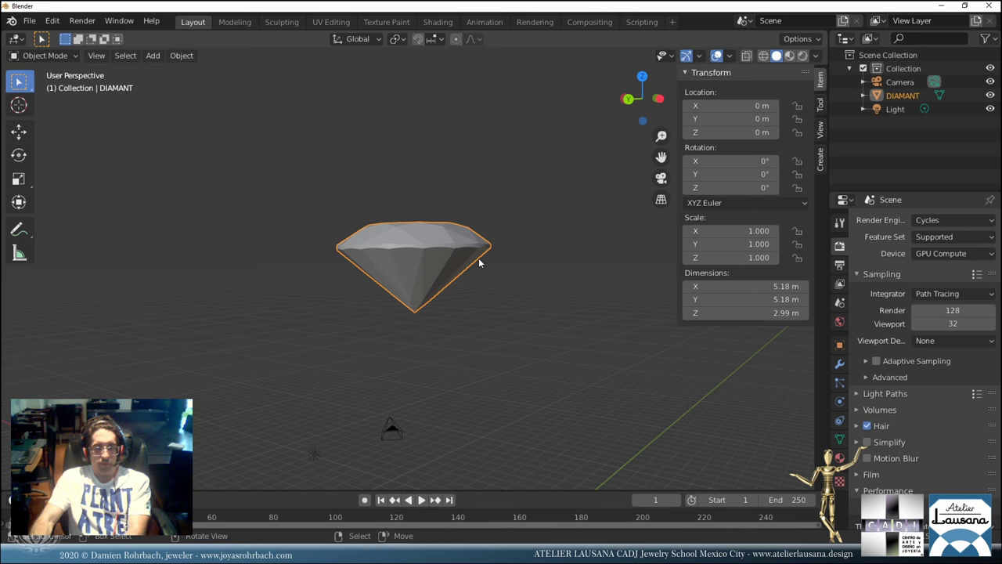
left_click(738, 286)
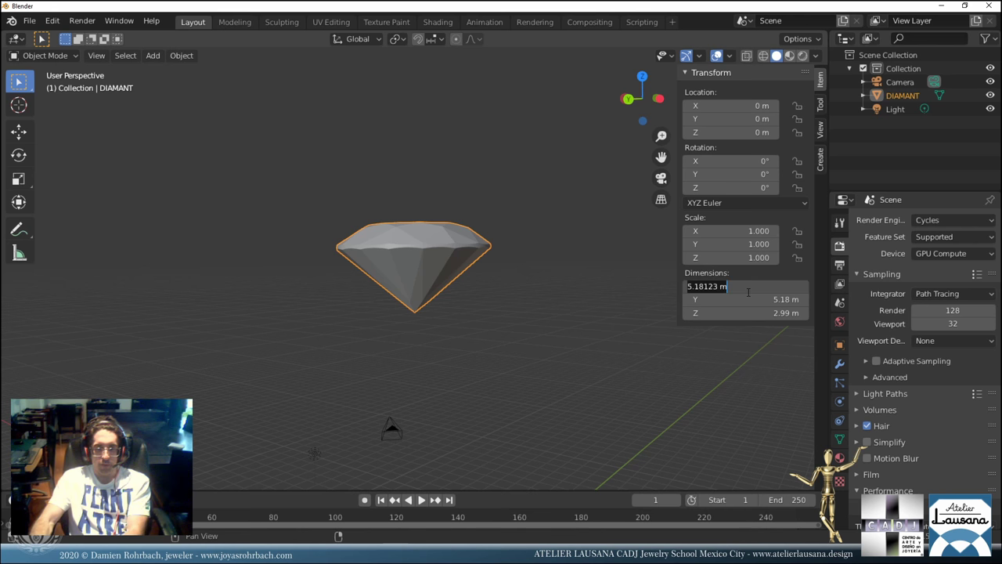
type("2")
key("Return")
left_click(738, 299)
type("2")
key("Return")
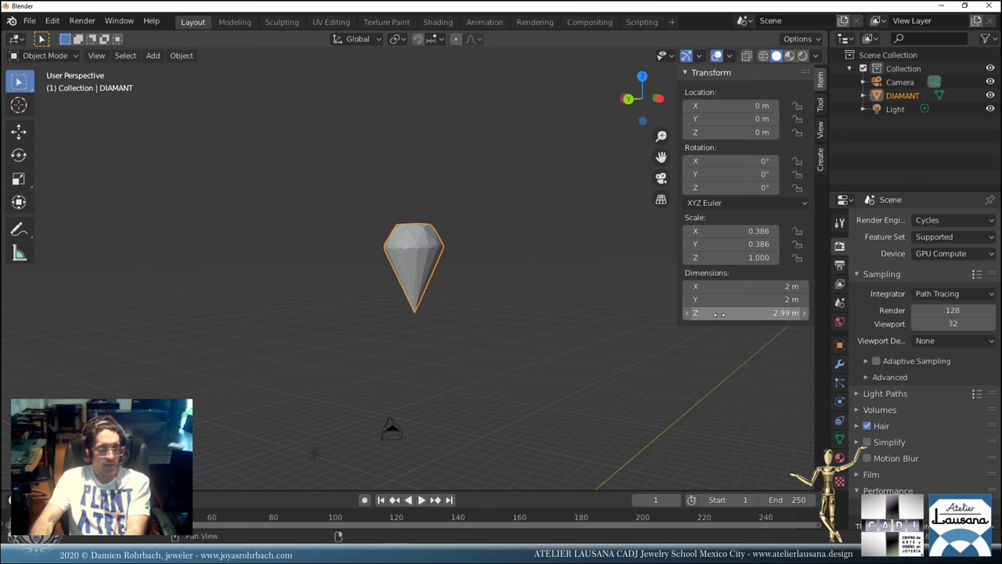
Copy the diamond's X scale factor of 0.386 to its Z scale so the stone is scaled uniformly.
left_click(729, 231)
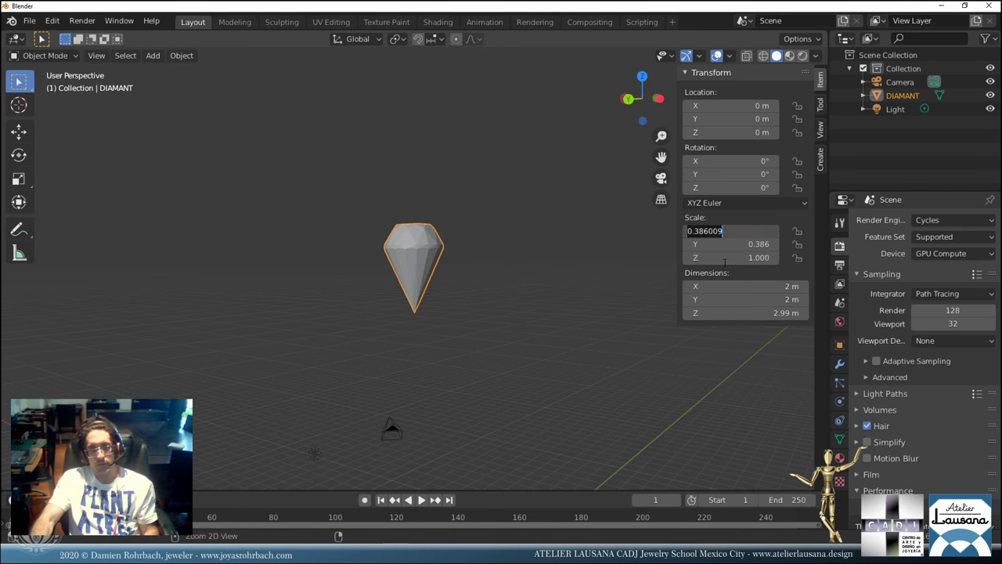
key("ctrl+c")
key("Return")
left_click(726, 257)
key("ctrl+v")
key("Return")
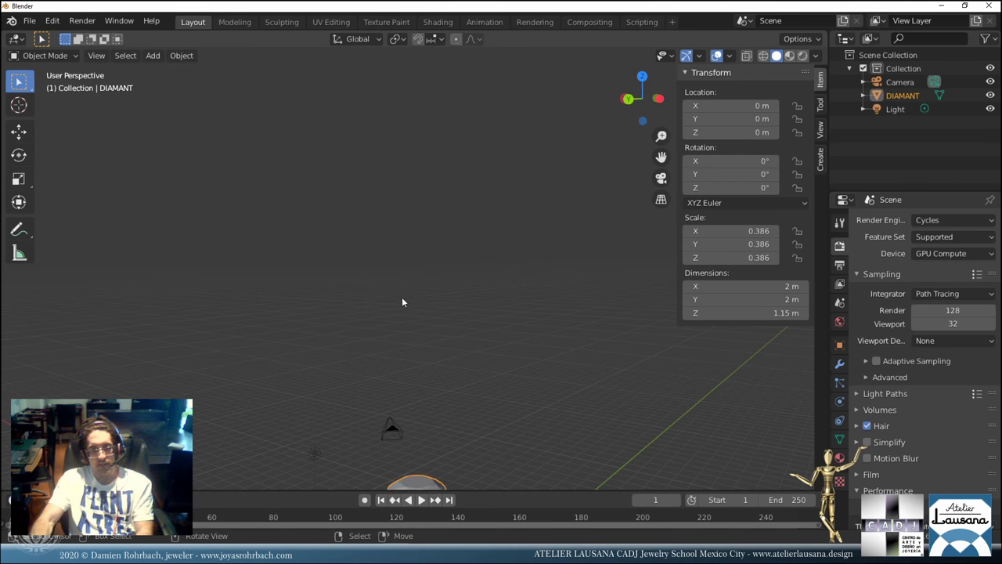
key("KP_Decimal")
middle_click_drag(401, 308, 499, 311)
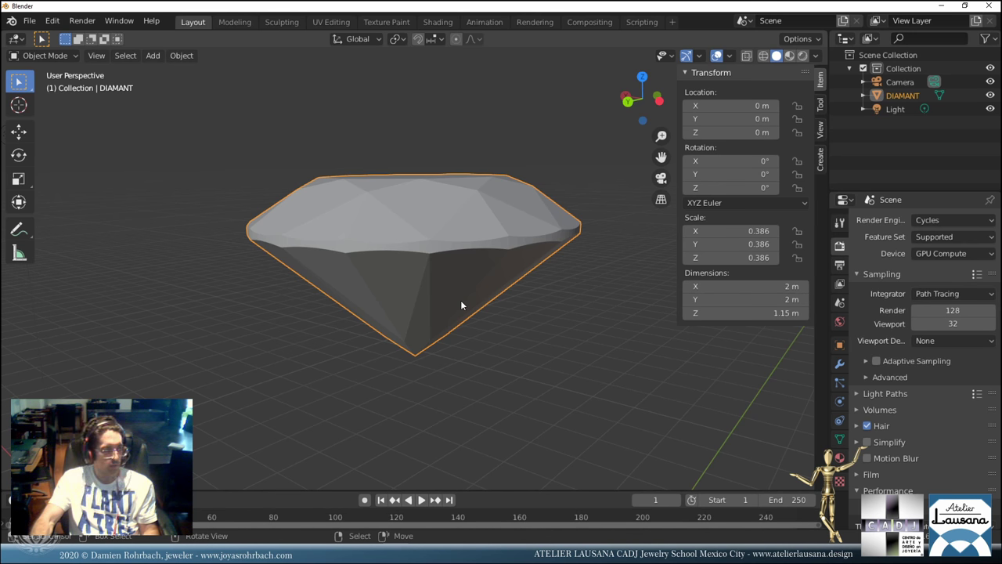
Save the scene as VIDEO1.blend and hide the transform properties.
scroll(461, 306, "down", 3)
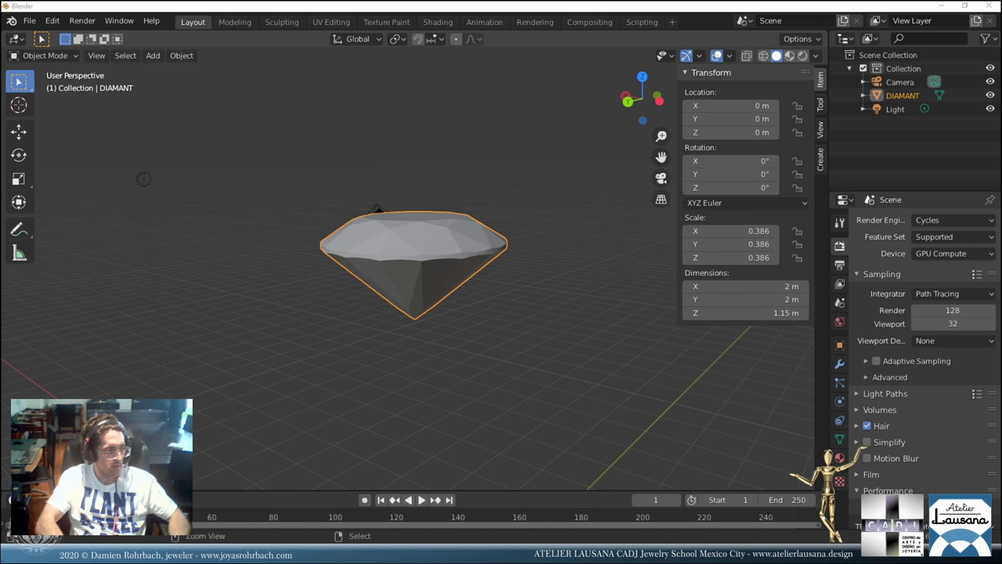
key("ctrl+s")
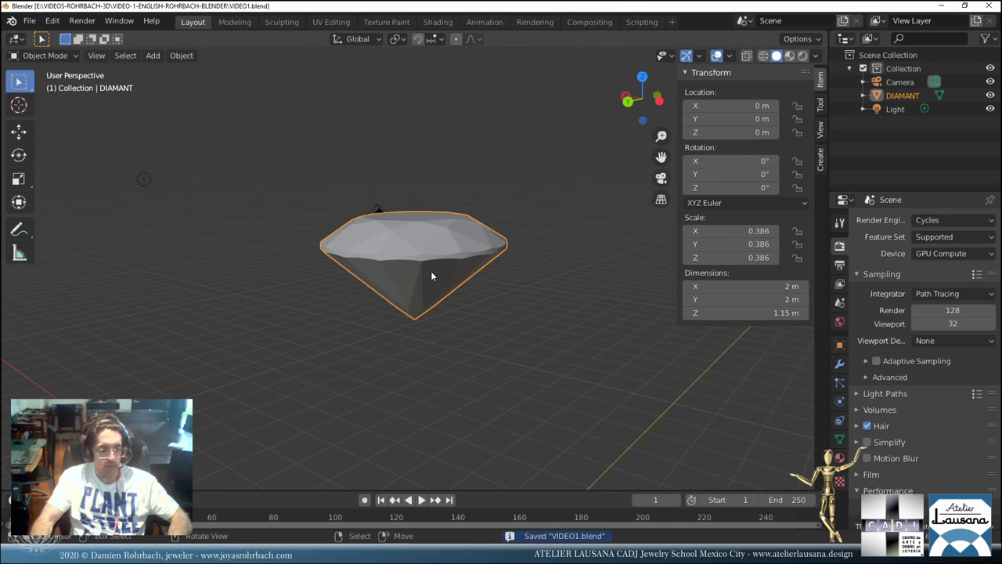
key("n")
Examine the resized diamond's crown, girdle and pavilion from different angles and distances.
scroll(409, 205, "down", 3)
middle_click_drag(404, 240, 435, 262)
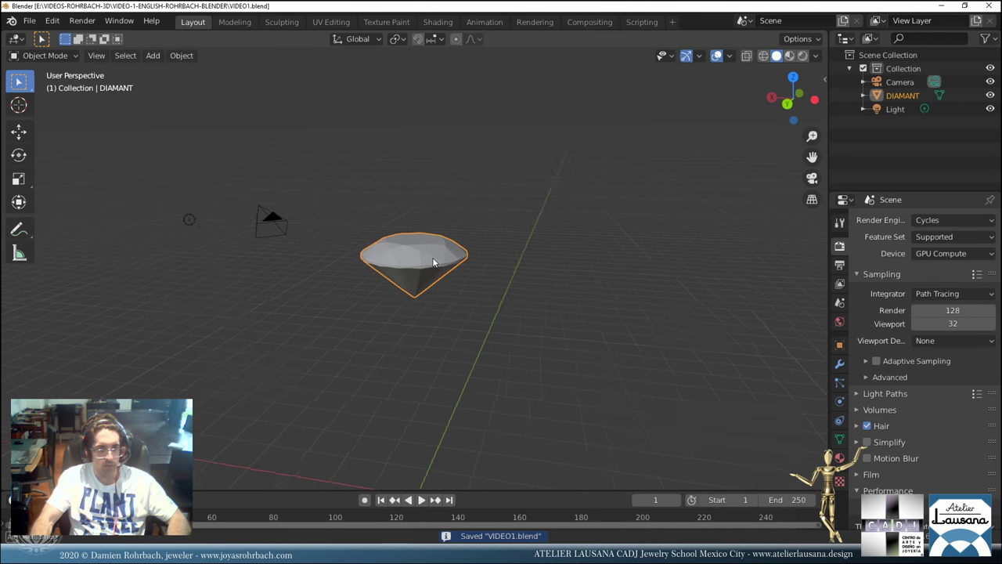
scroll(433, 258, "up", 3)
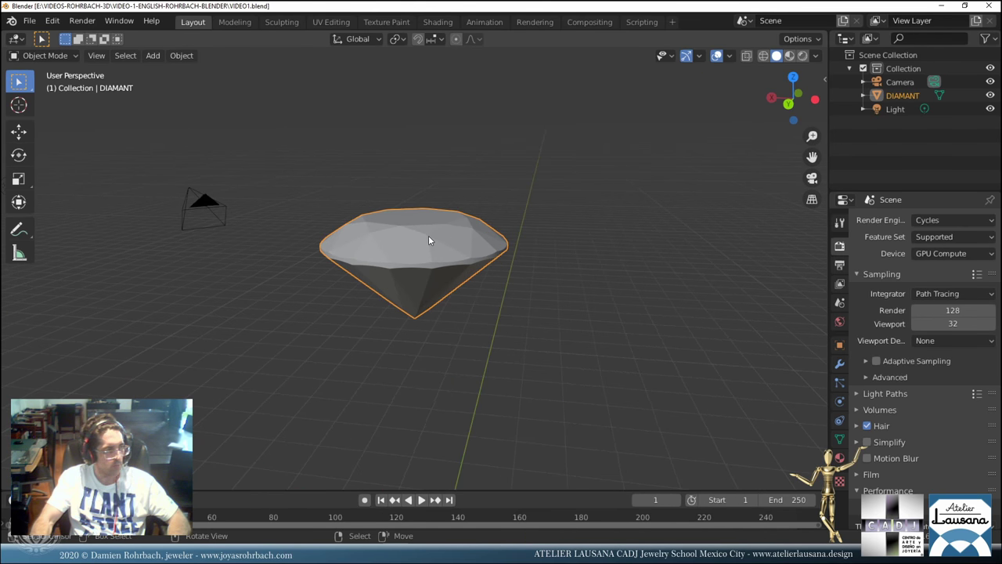
middle_click_drag(428, 241, 398, 264)
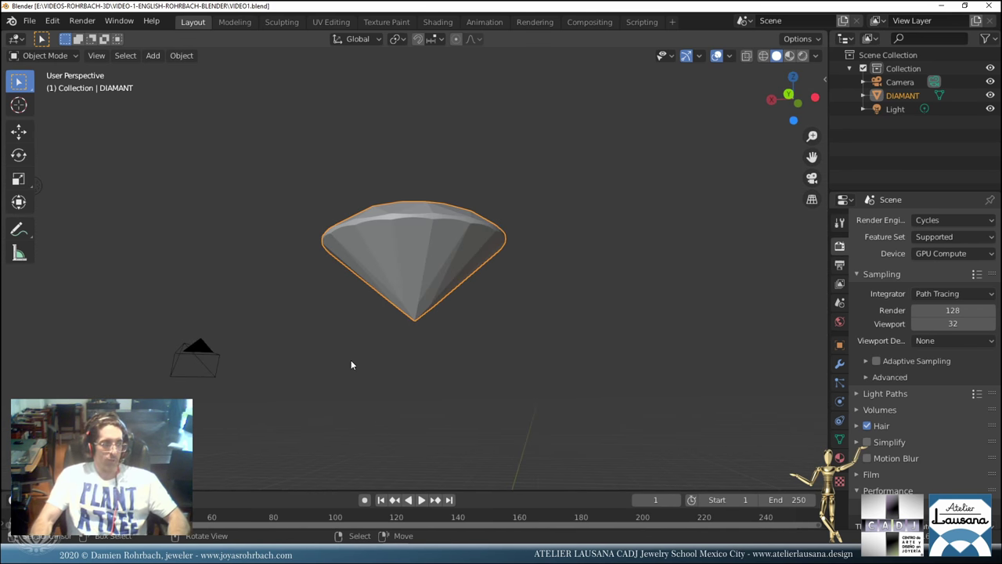
middle_click_drag(372, 233, 423, 240)
scroll(449, 243, "up", 2)
scroll(423, 239, "down", 2)
scroll(423, 240, "up", 2)
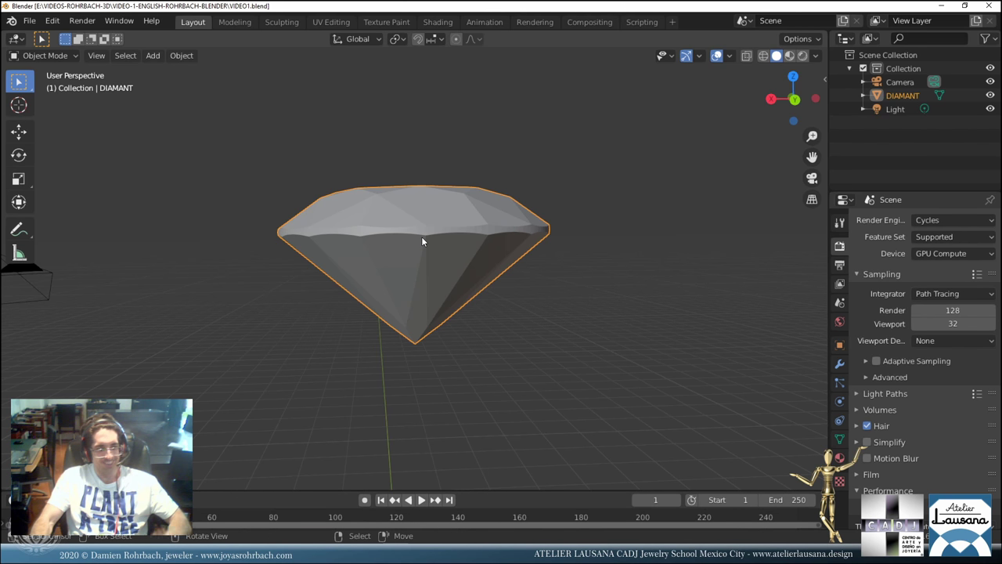
scroll(423, 235, "down", 3)
middle_click_drag(427, 231, 421, 233)
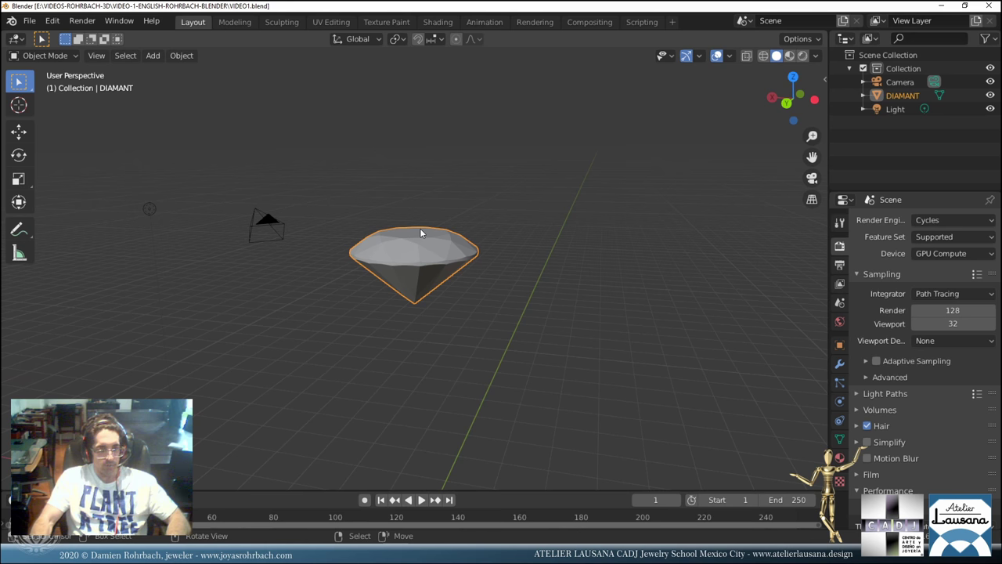
scroll(420, 233, "up", 2)
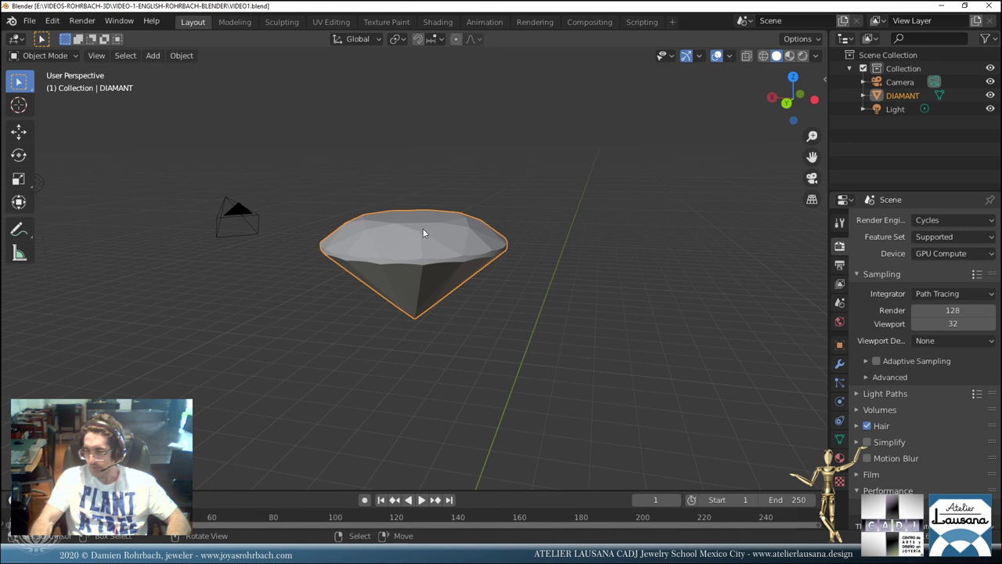
Add a cube mesh to the scene.
left_click(153, 56)
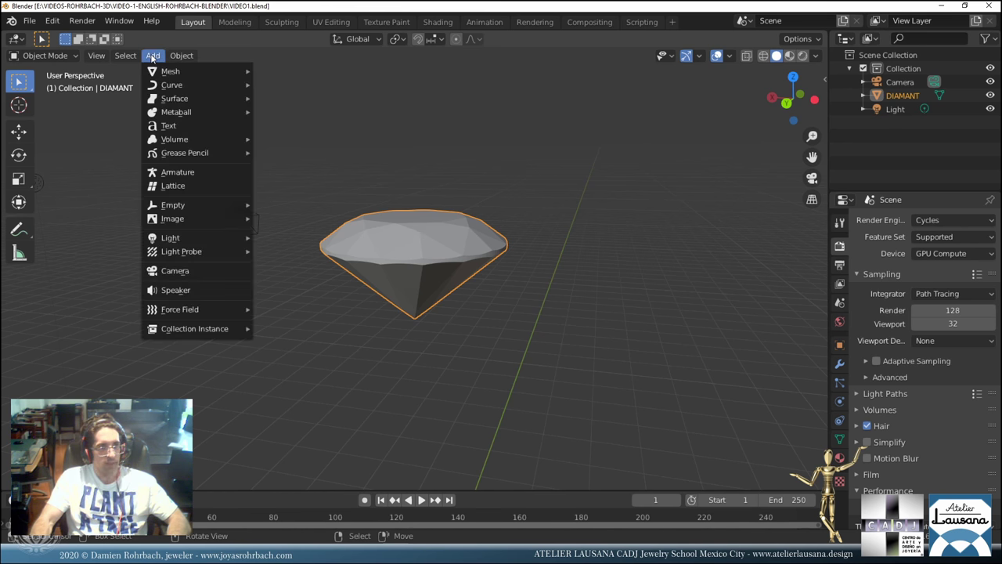
mouse_move(164, 71)
left_click(331, 87)
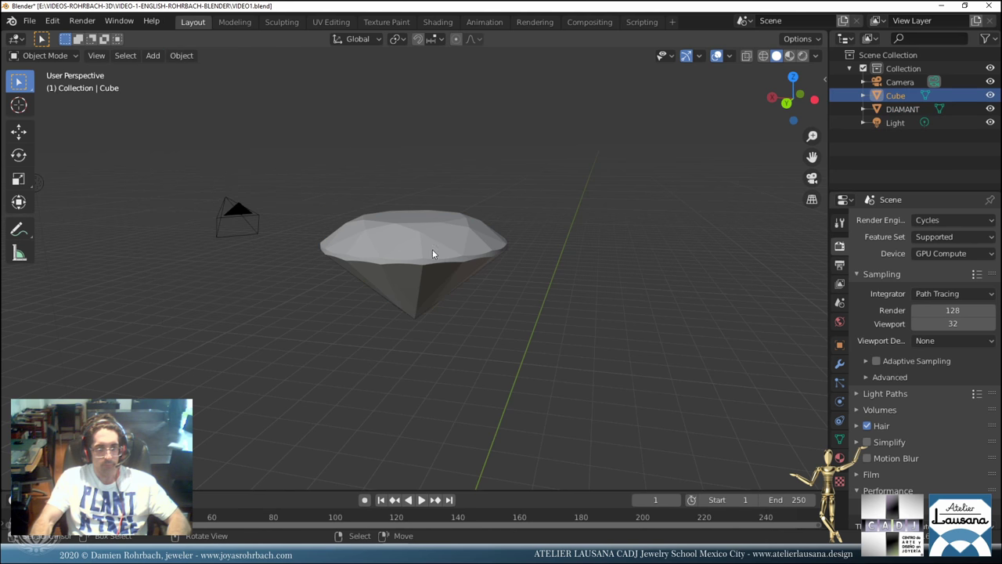
Select the diamond, activate the Move tool and set the stone's origin to its geometry.
scroll(456, 294, "down", 3)
left_click(429, 271)
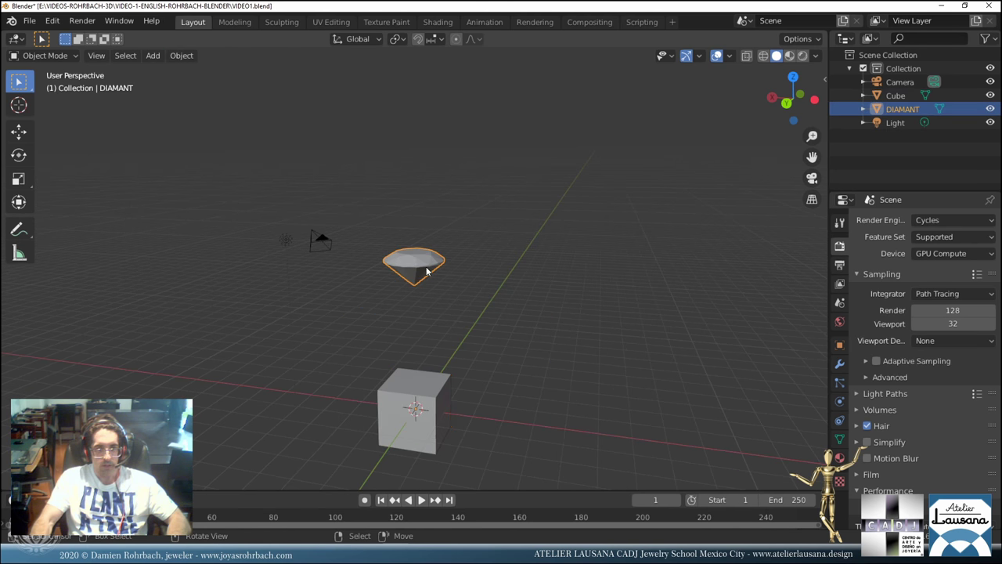
left_click(18, 131)
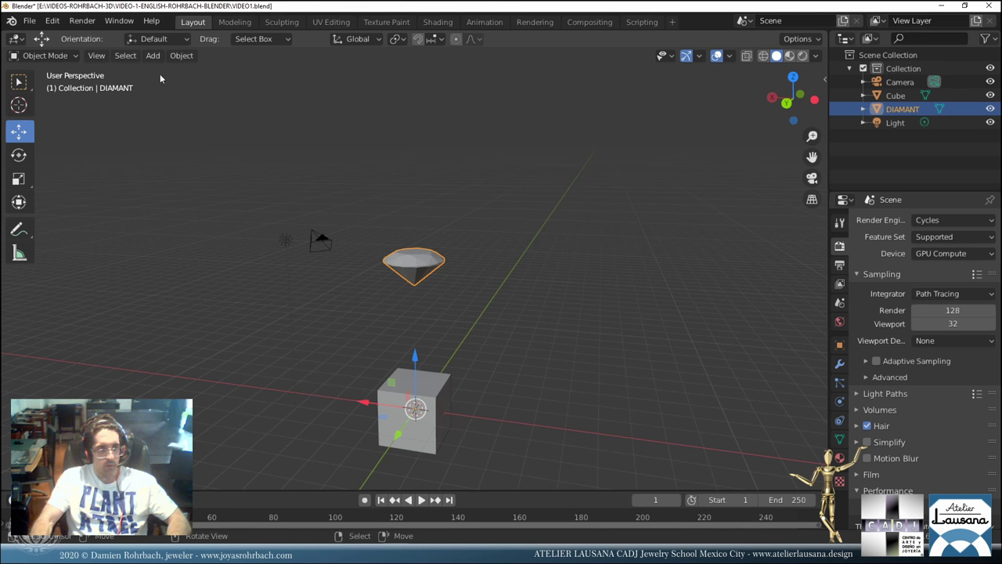
left_click(181, 56)
mouse_move(223, 84)
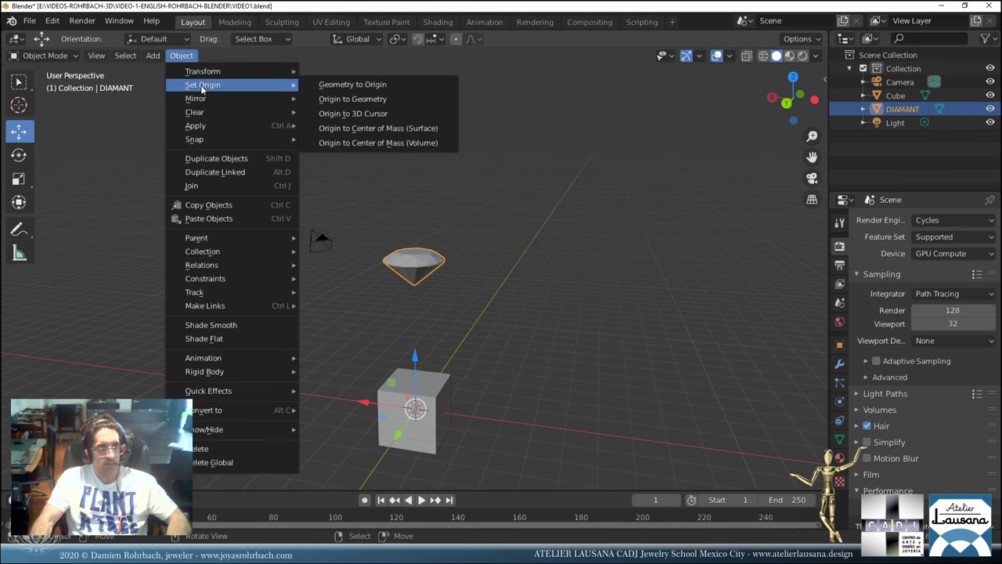
left_click(383, 97)
Lower the diamond along Z into the cube until only its upper crown protrudes above the top face, and save the file.
left_click_drag(413, 211, 387, 330)
key("KP_3")
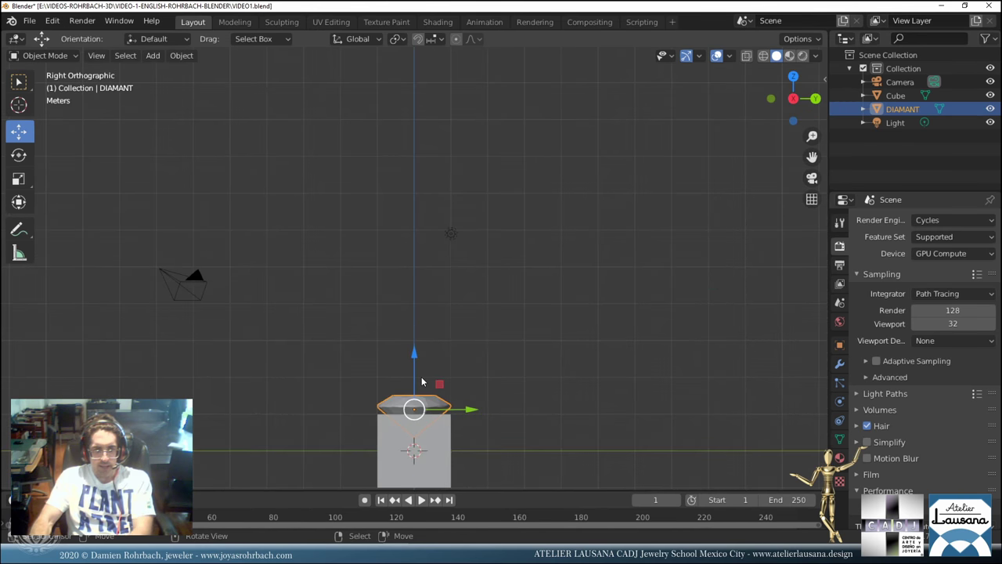
middle_click_drag(435, 384, 427, 164, "shift")
scroll(409, 200, "up", 5)
scroll(443, 309, "up", 3)
left_click_drag(400, 226, 401, 285)
scroll(438, 258, "down", 3)
key("ctrl+s")
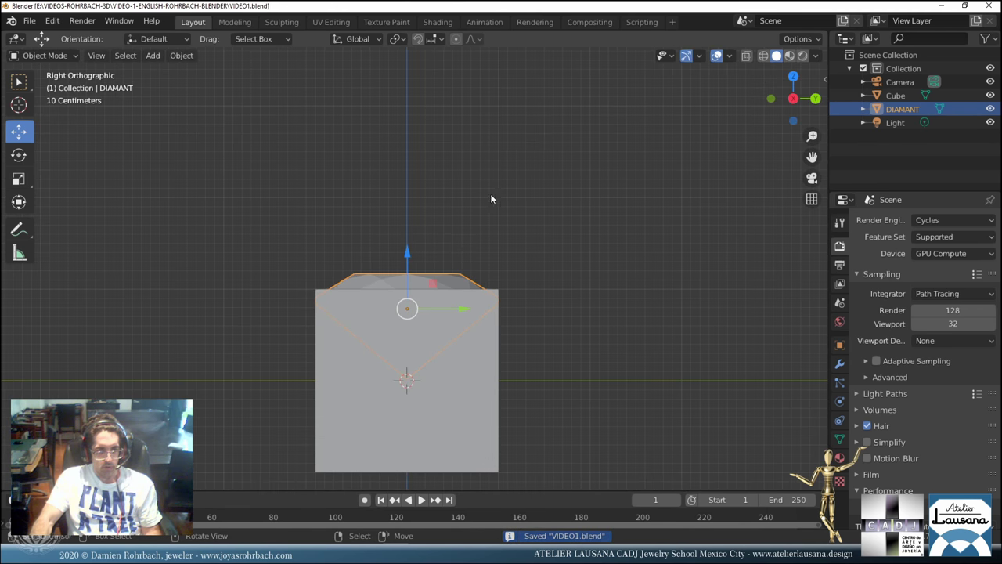
middle_click_drag(491, 199, 458, 255)
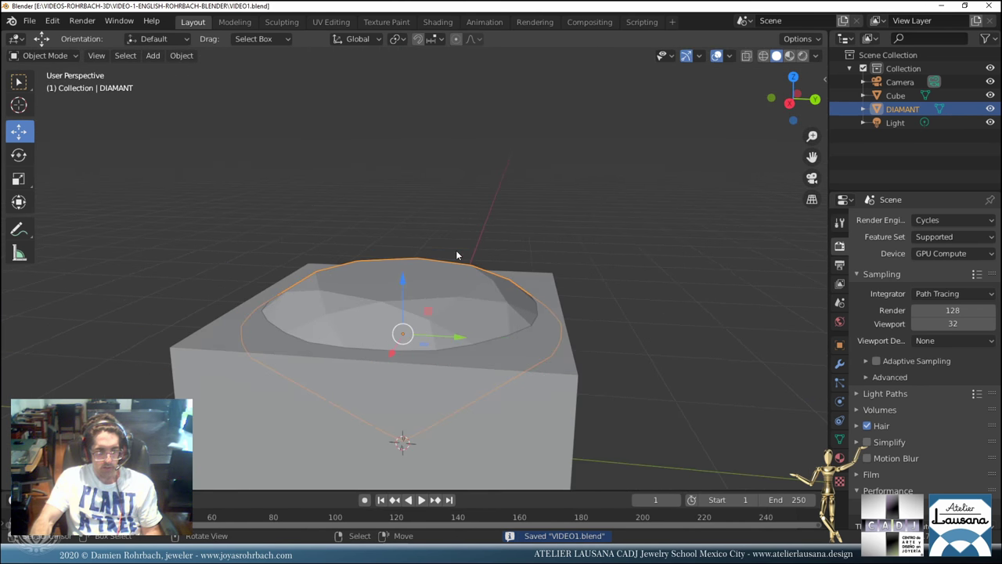
Select the cube and scale it up uniformly from the top view so it covers more of the diamond.
scroll(442, 224, "down", 3)
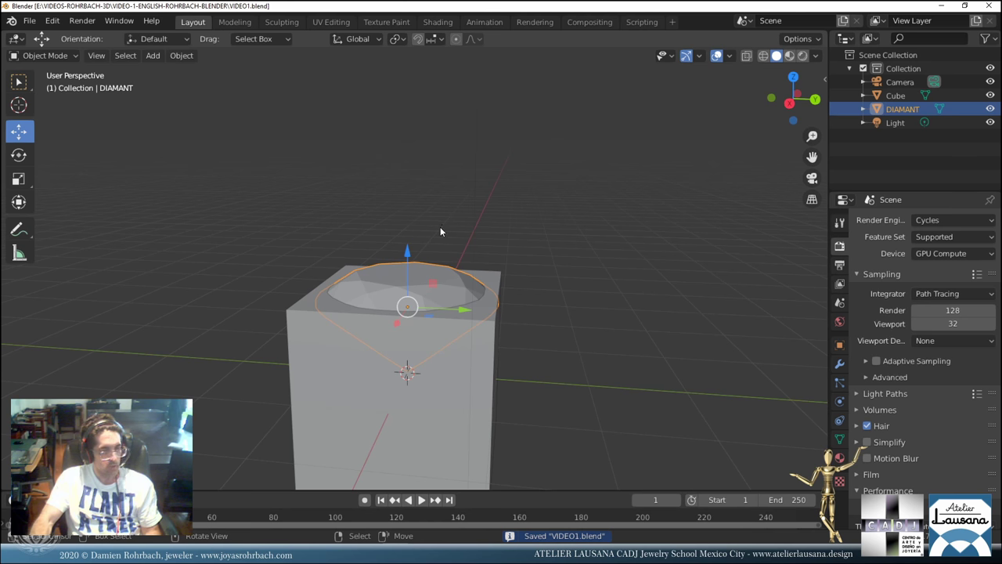
middle_click_drag(438, 225, 517, 249)
left_click(464, 232)
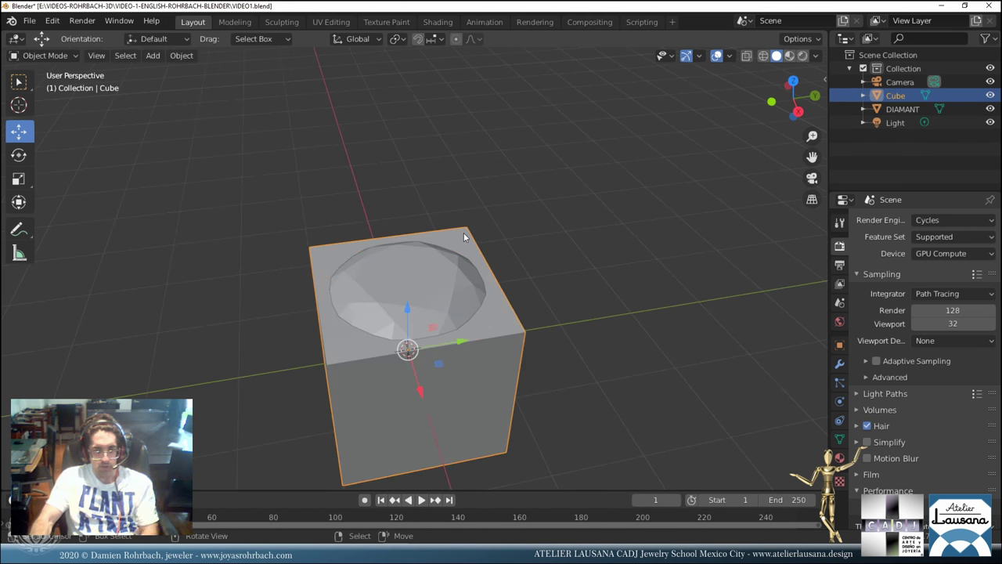
key("KP_7")
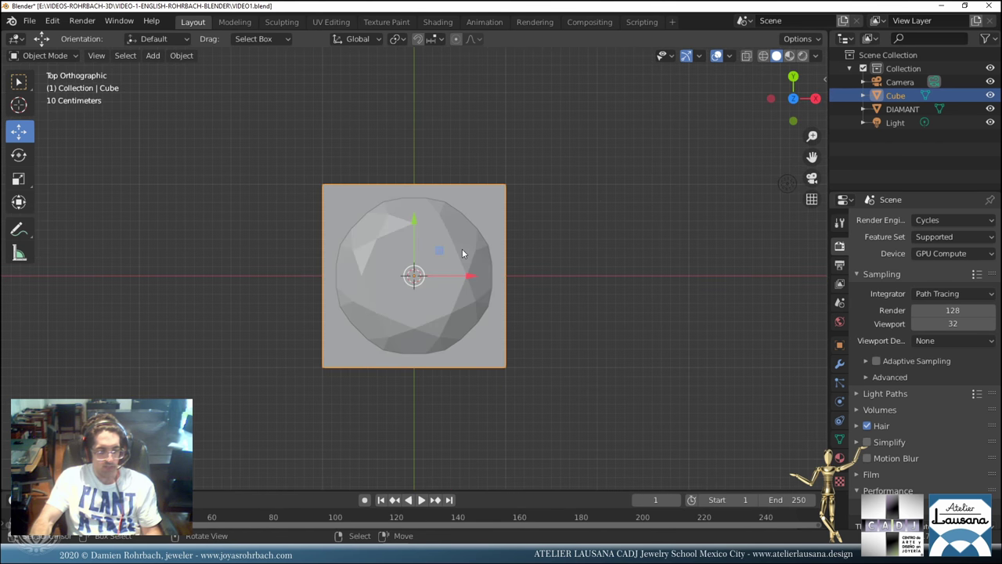
key("s")
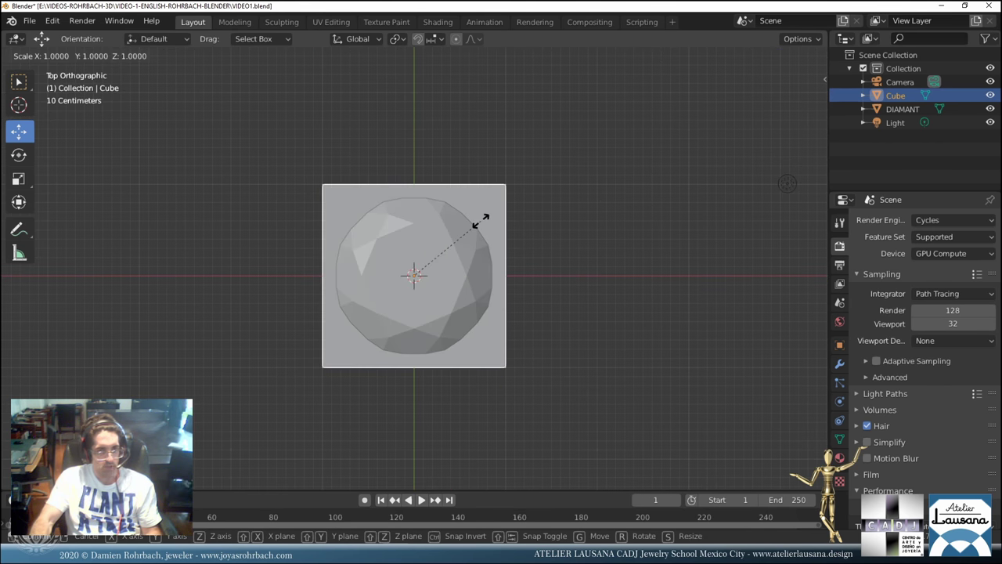
left_click(494, 220)
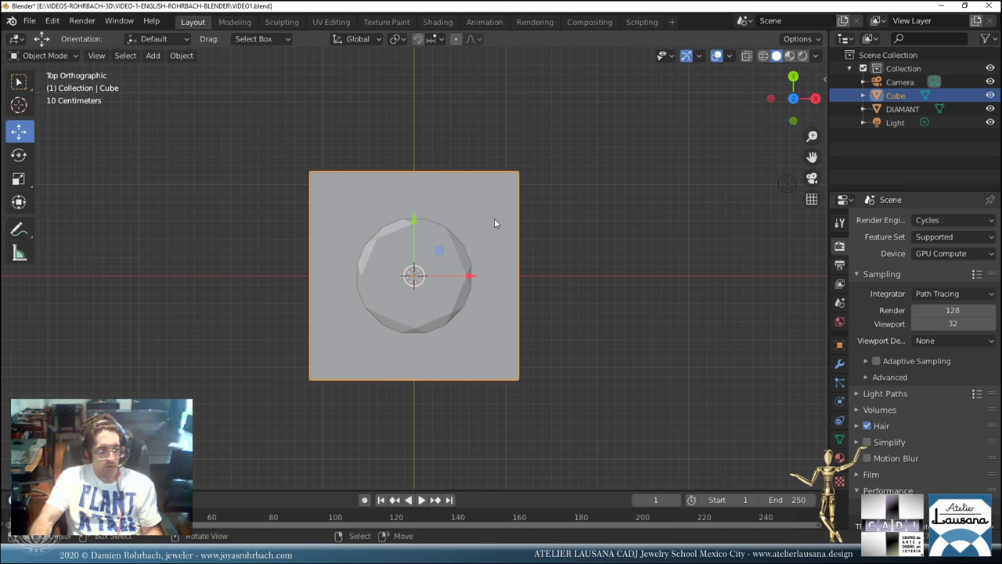
Enlarge the cube further with X-ray display on until the diamond lies completely inside, and turn X-ray display off again.
key("alt+z")
middle_click_drag(496, 273, 422, 273)
scroll(431, 242, "up", 3)
scroll(429, 239, "down", 4)
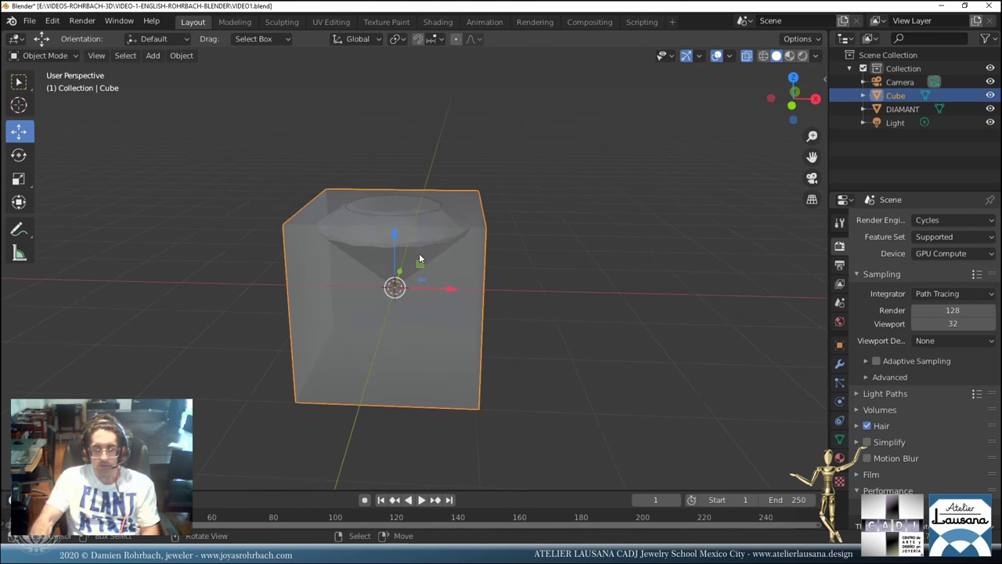
key("KP_7")
key("s")
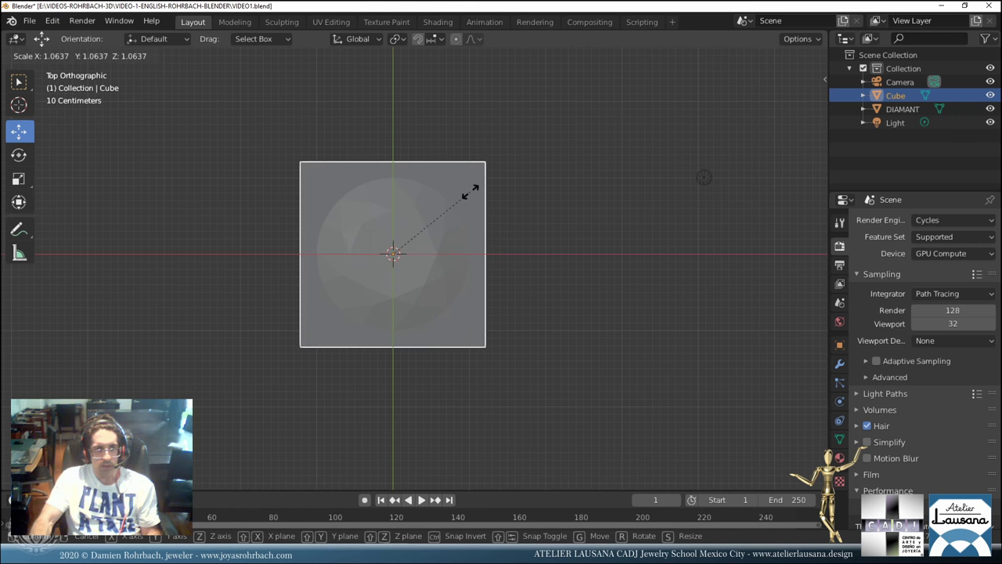
left_click(474, 188)
middle_click_drag(406, 265, 405, 224)
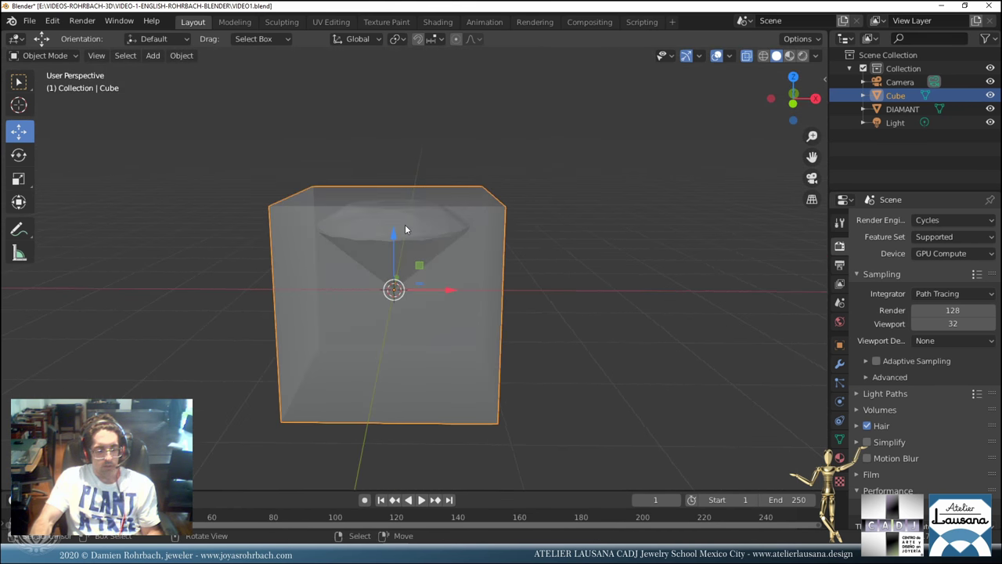
key("alt+z")
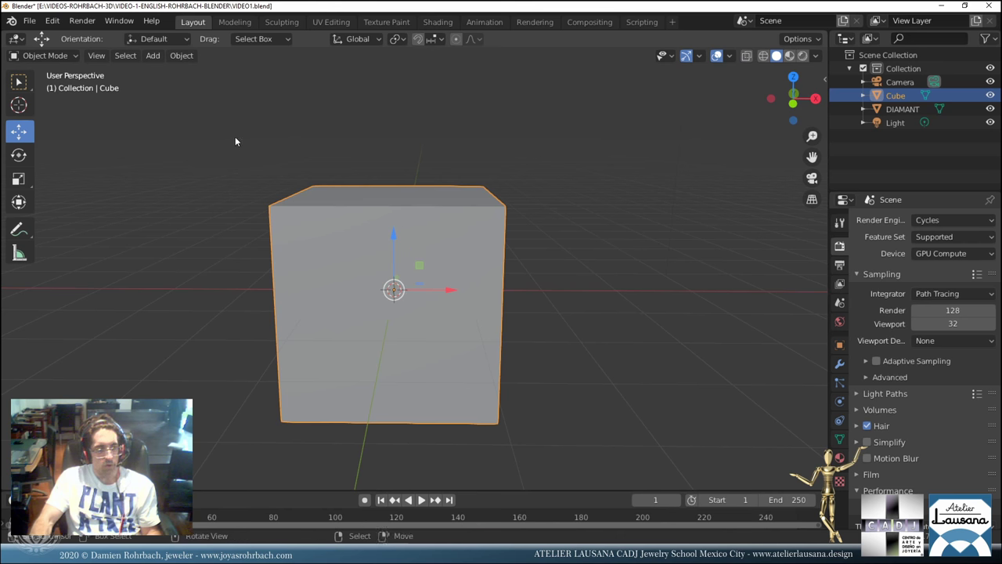
Enter Edit Mode on the cube with face selection, select only its top face and save the file.
key("Tab")
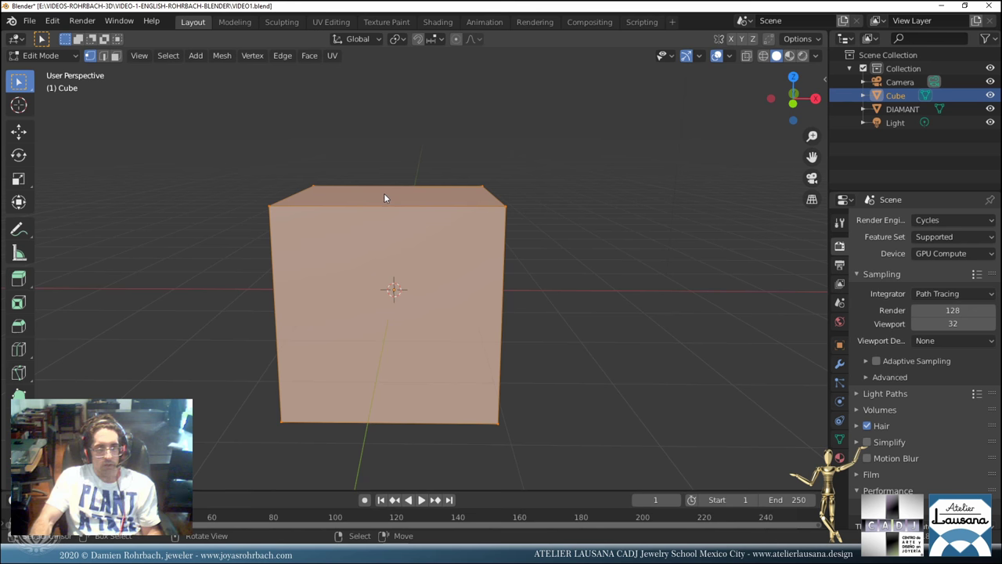
key("3")
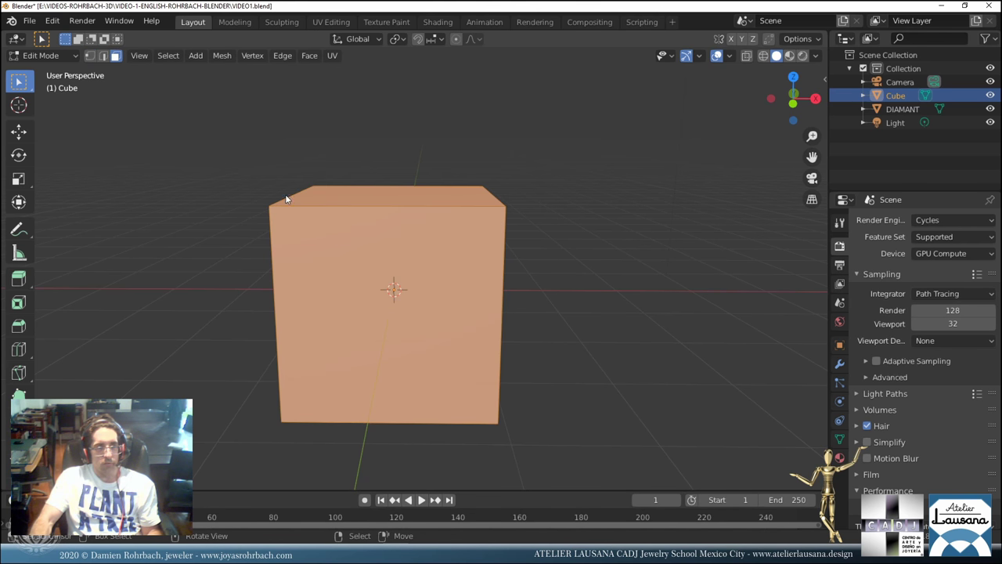
scroll(365, 164, "down", 4)
middle_click_drag(365, 164, 402, 232)
scroll(374, 190, "up", 2)
left_click(375, 191)
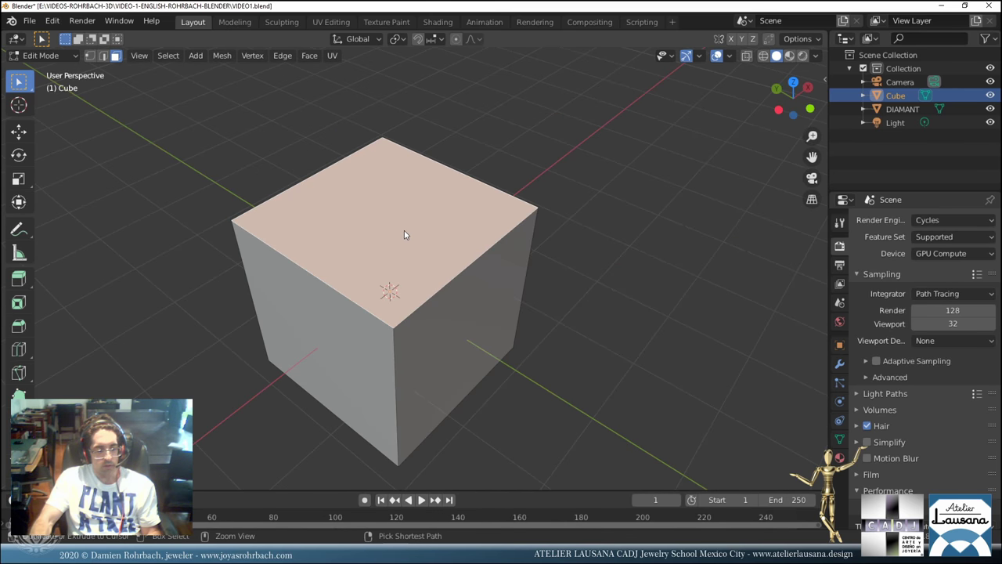
key("ctrl+s")
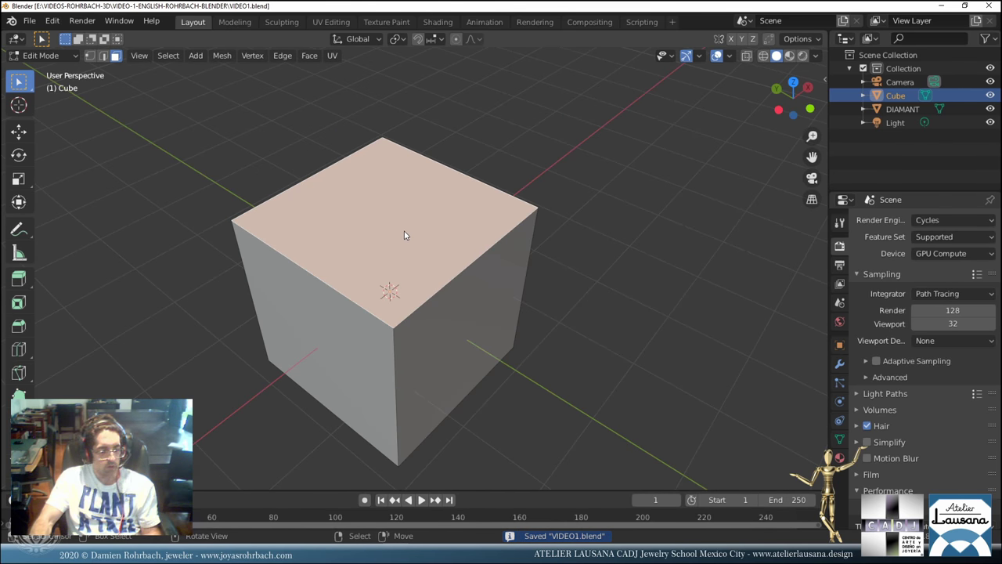
Inset the cube's top face by about 0.19 m from the top view.
mouse_move(404, 237)
middle_mouse_down()
mouse_move(439, 224)
mouse_move(412, 215)
mouse_move(430, 217)
mouse_move(415, 227)
middle_mouse_up()
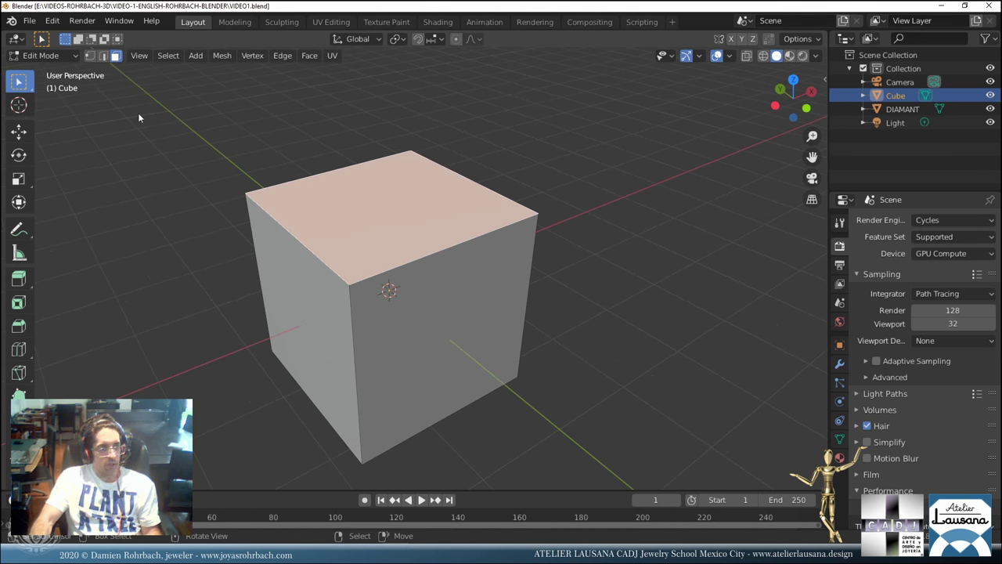
scroll(431, 233, "down", 1)
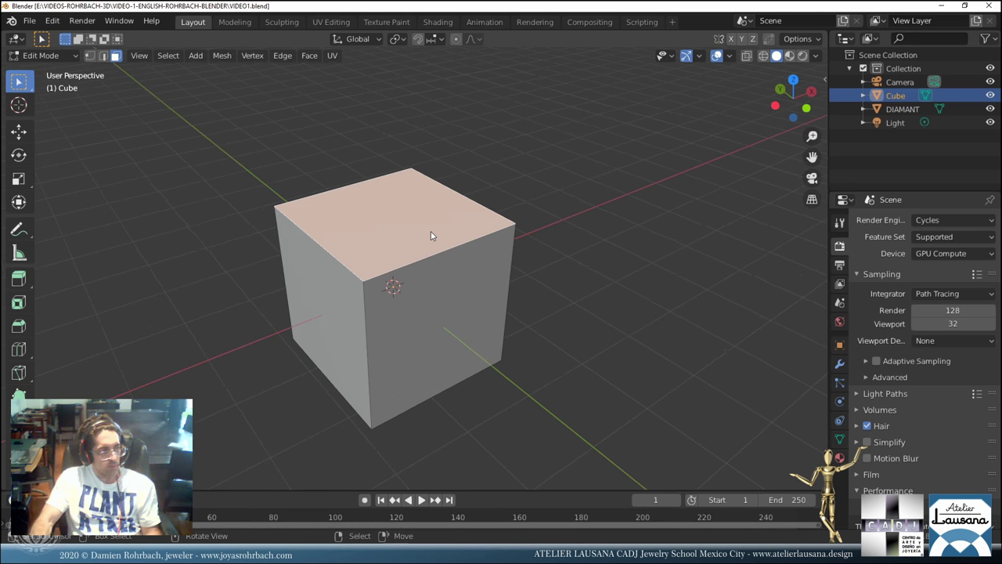
scroll(443, 264, "up", 2)
middle_click_drag(449, 235, 406, 234)
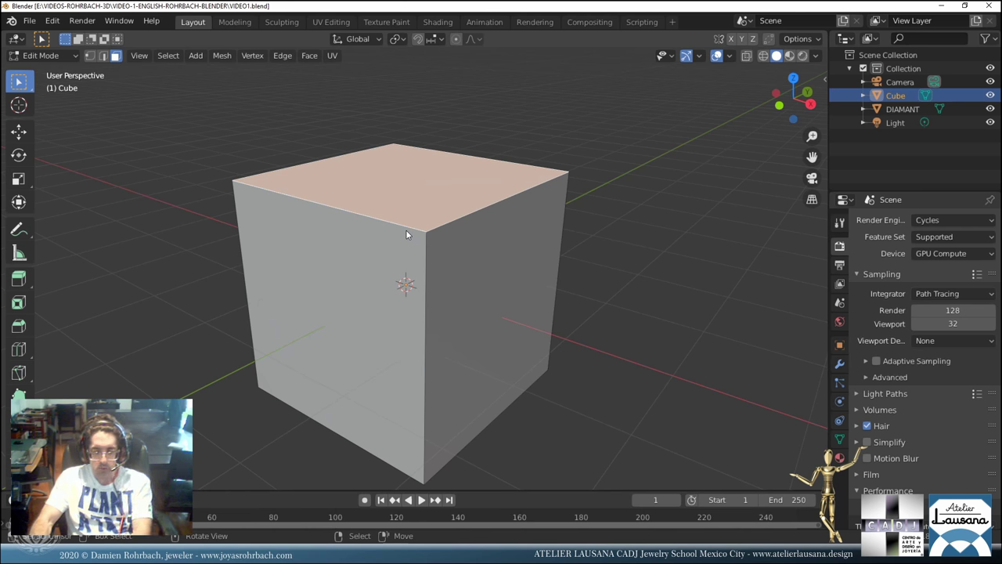
key("KP_7")
scroll(406, 235, "up", 3)
scroll(405, 233, "down", 3)
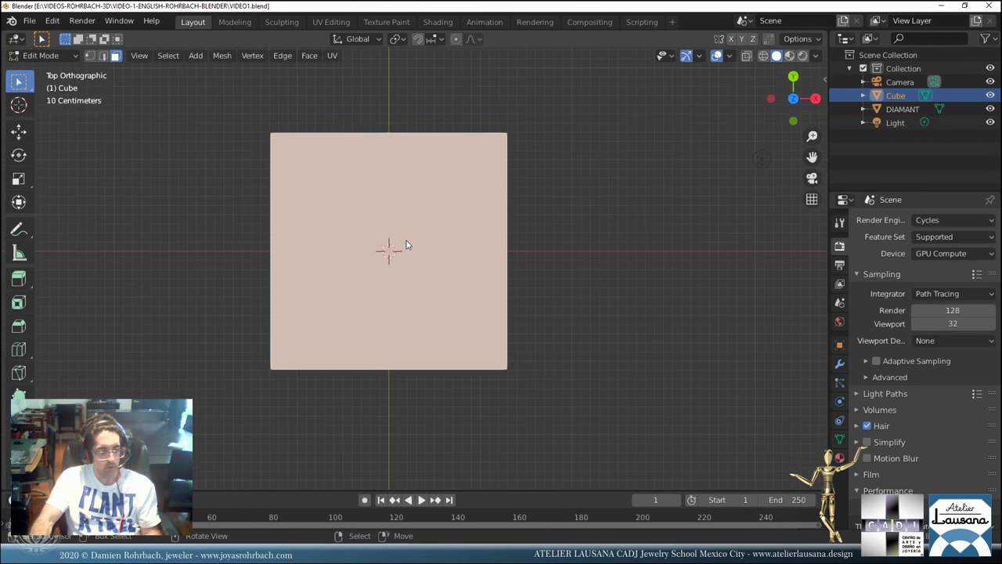
scroll(408, 219, "up", 2)
middle_click_drag(435, 171, 443, 212, "shift")
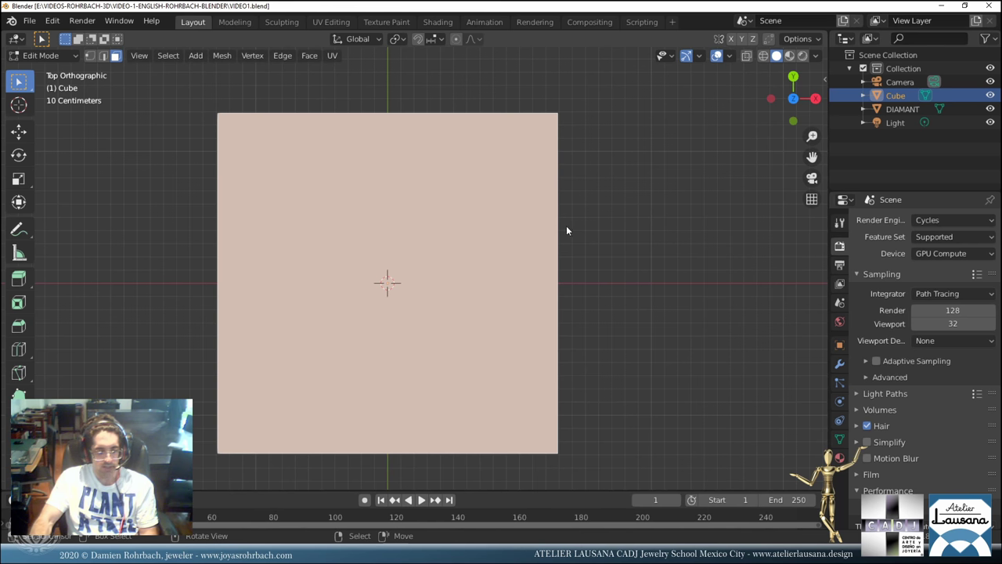
key("i")
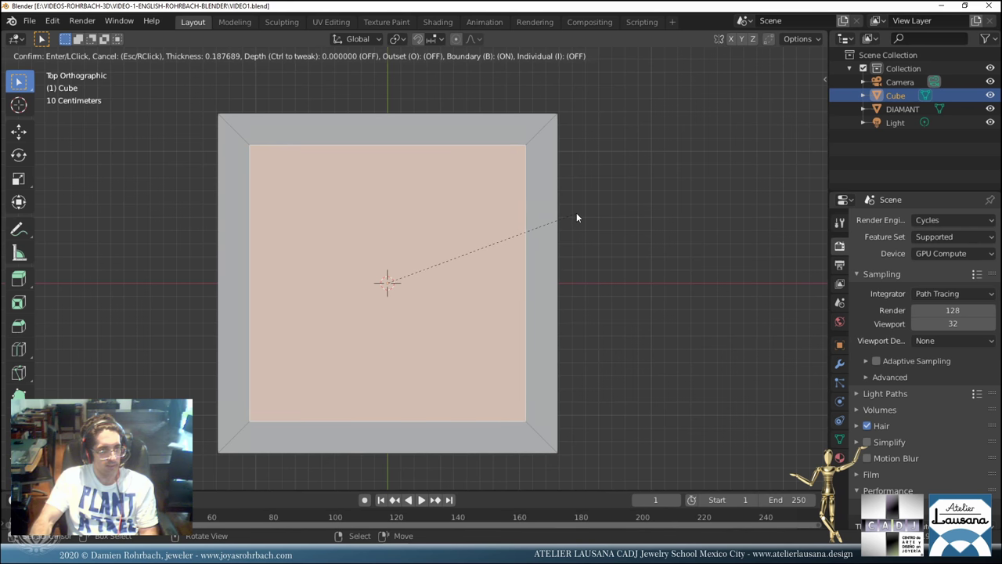
left_click(574, 215)
Scale the inset top face down uniformly by a factor of about 0.87 to widen the rim.
middle_click_drag(285, 340, 273, 305)
scroll(278, 302, "down", 4)
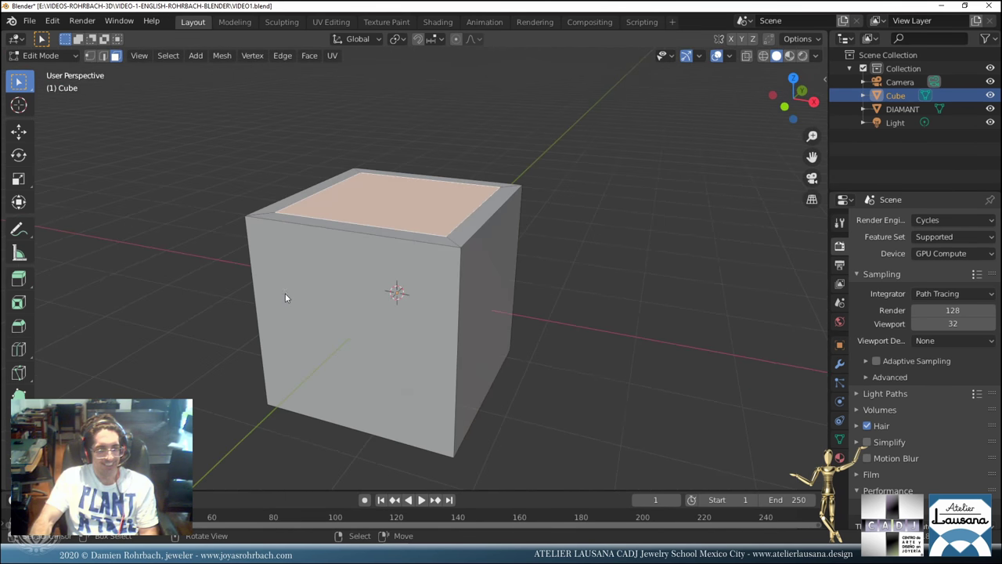
scroll(369, 232, "up", 2)
middle_click_drag(377, 231, 423, 234)
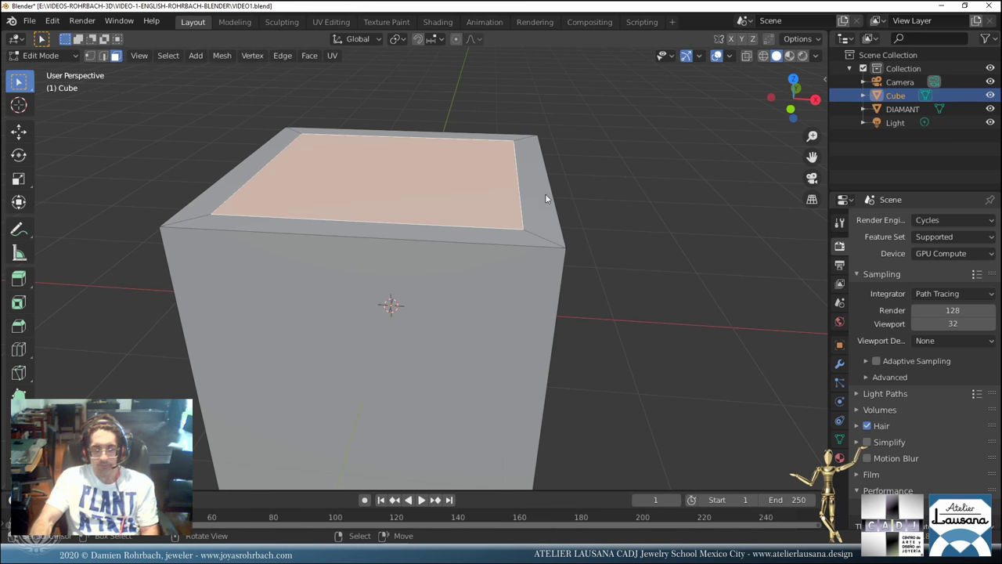
key("KP_7")
key("s")
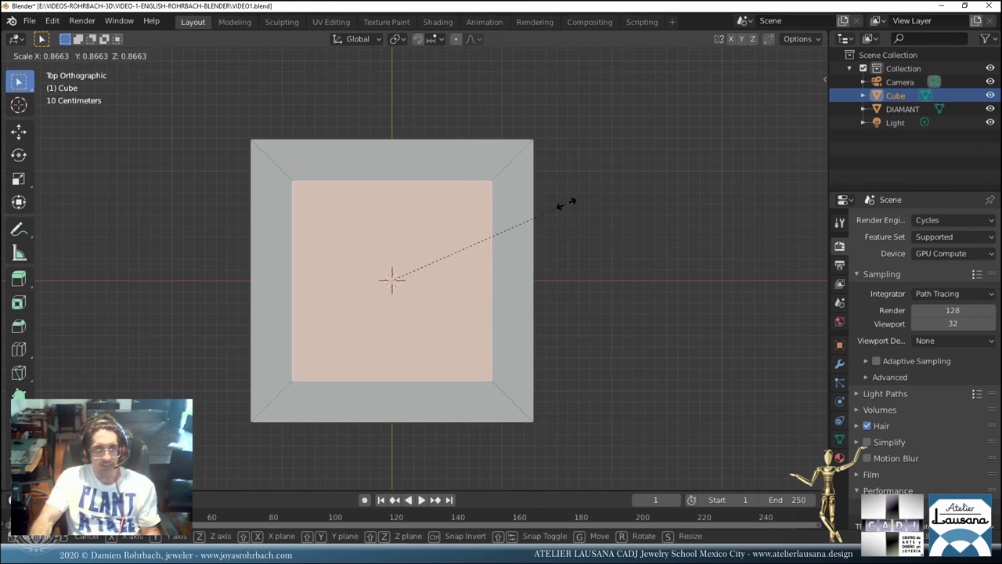
left_click(567, 206)
Extrude the inset face about 0.41 m downward into the cube to form a square recess around the diamond's crown.
middle_click_drag(385, 280, 358, 241)
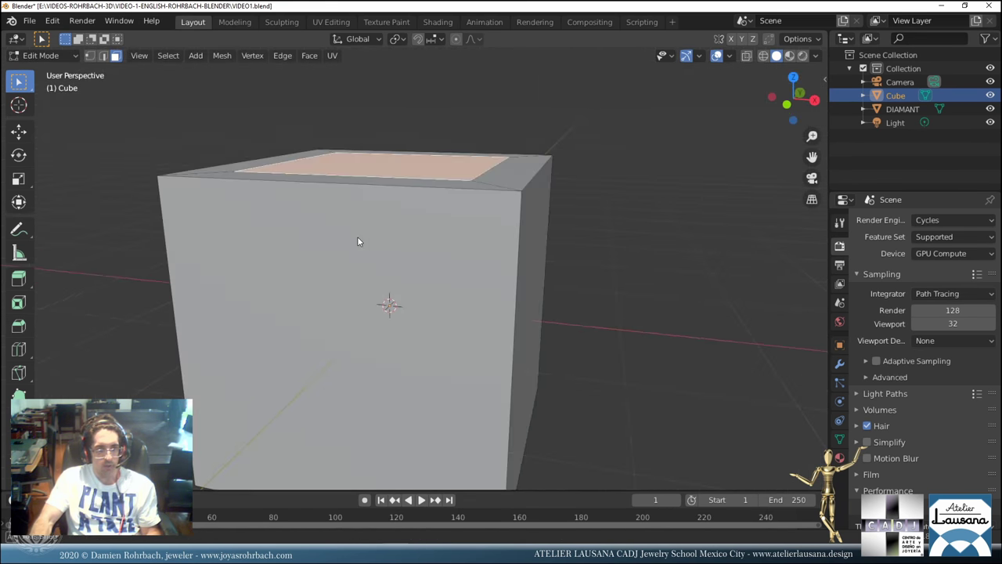
scroll(363, 204, "down", 3)
middle_click_drag(364, 203, 367, 224)
scroll(408, 212, "up", 3)
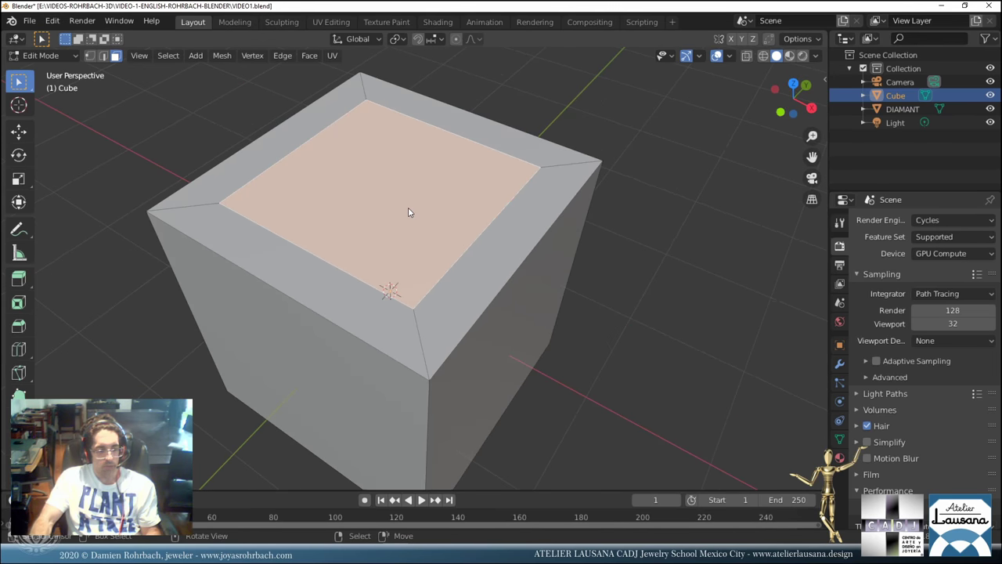
key("e")
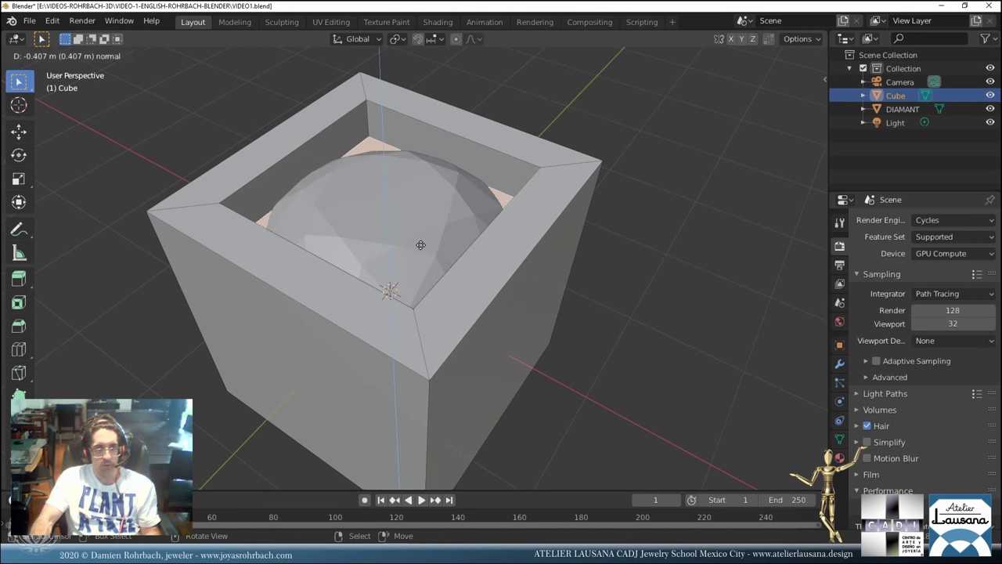
left_click(422, 249)
Turn on X-ray display and lower the recess floor slightly along Z with the Move tool, around the diamond's girdle.
key("alt+z")
middle_click_drag(428, 249, 456, 219)
scroll(450, 219, "up", 3)
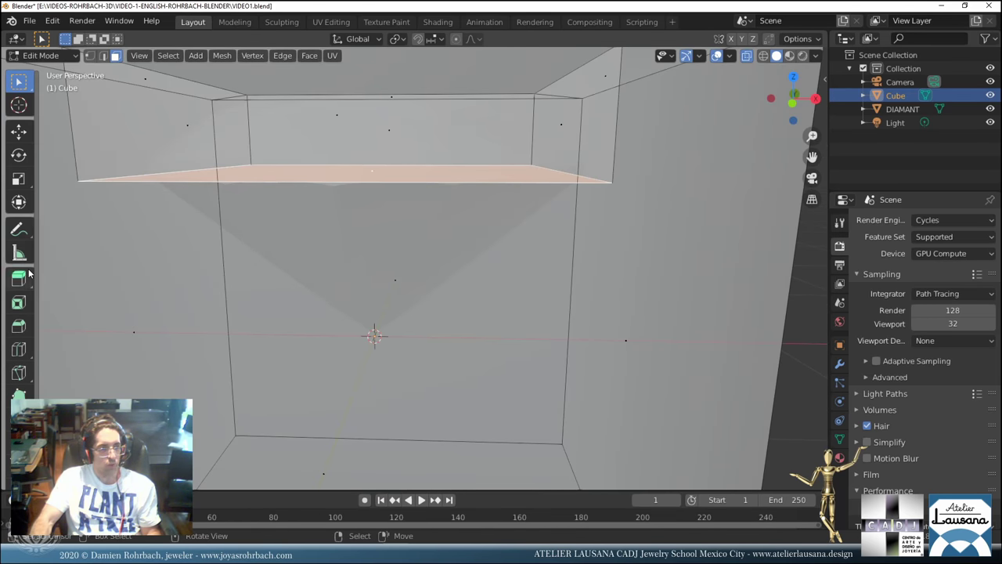
left_click(18, 131)
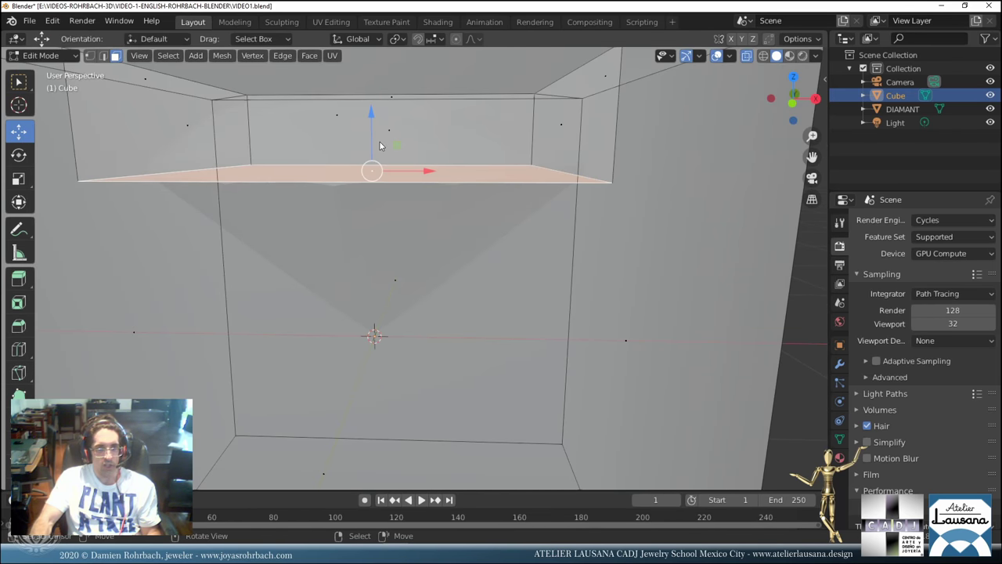
mouse_move(371, 121)
left_mouse_down()
mouse_move(373, 150)
mouse_move(380, 137)
left_mouse_up()
scroll(403, 156, "down", 3)
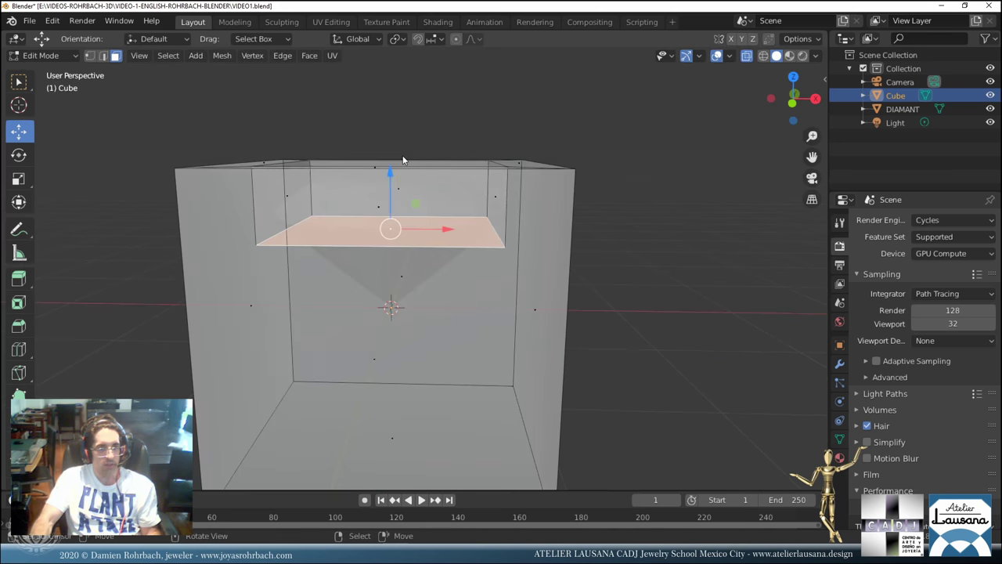
scroll(404, 160, "up", 1)
left_click_drag(401, 179, 386, 189)
key("KP_7")
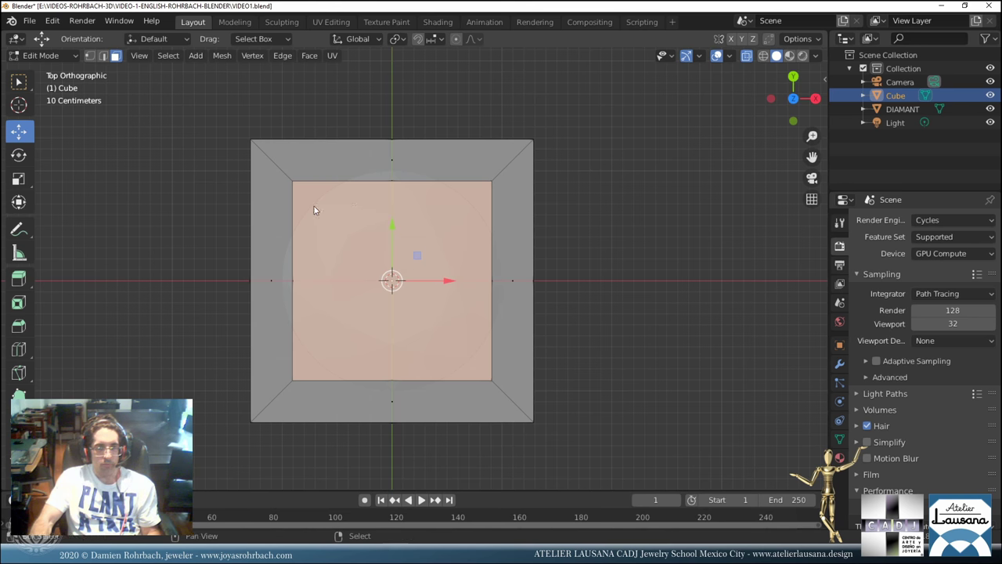
left_click(264, 277, "shift")
left_click(397, 169, "shift")
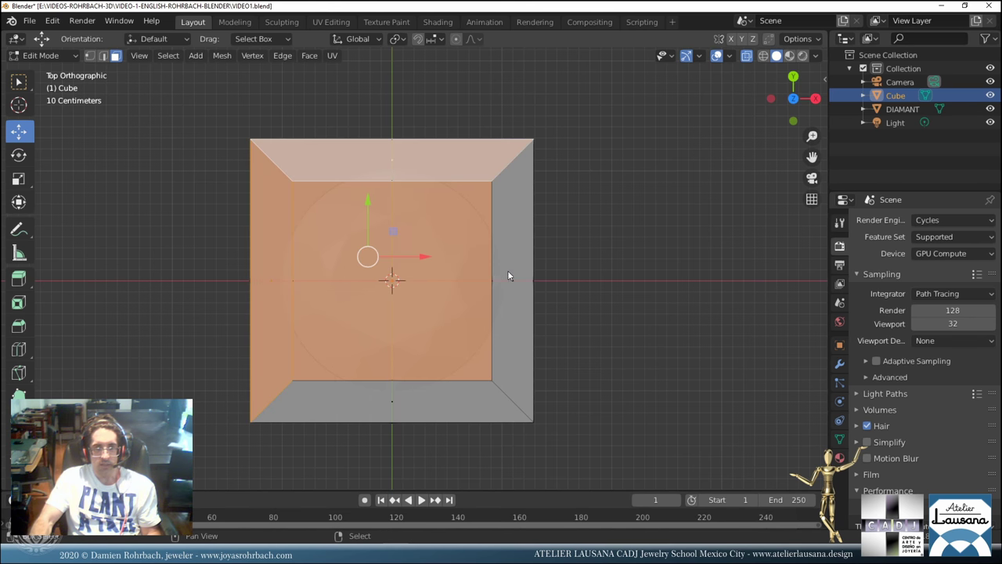
left_click(508, 271, "shift")
left_click(415, 405, "shift")
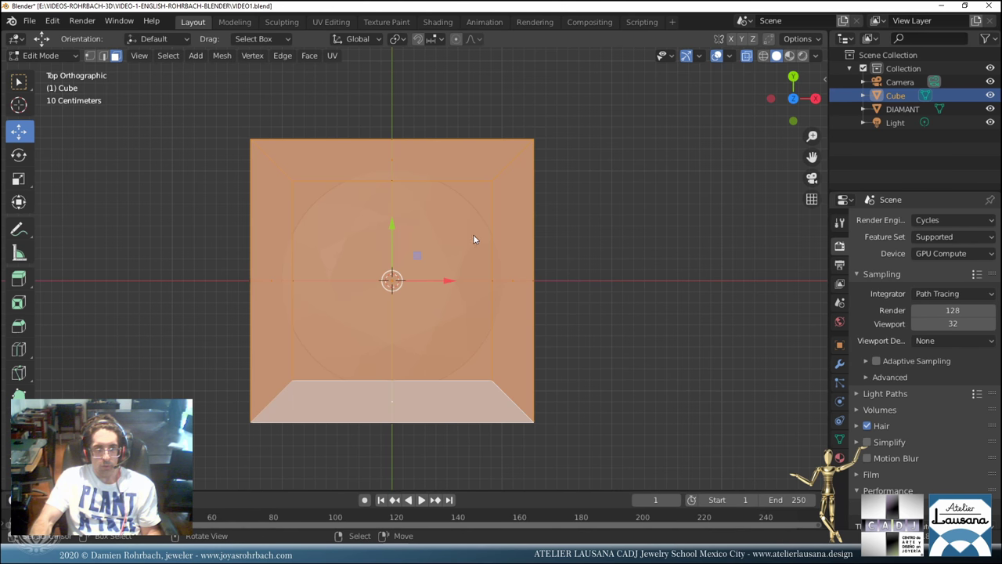
middle_click_drag(474, 236, 456, 214)
Select the recess's inner walls and scale them down uniformly by a factor of about 0.84 from the top view, then save the file.
left_click(302, 177)
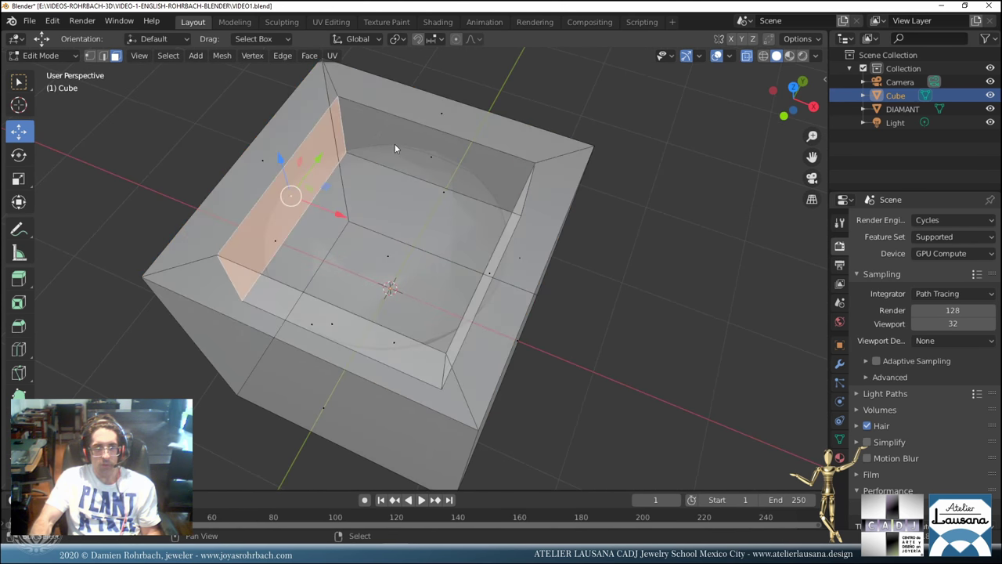
middle_click_drag(396, 147, 470, 278)
left_click(405, 166, "shift")
left_click(383, 276, "shift")
left_click(487, 175, "shift")
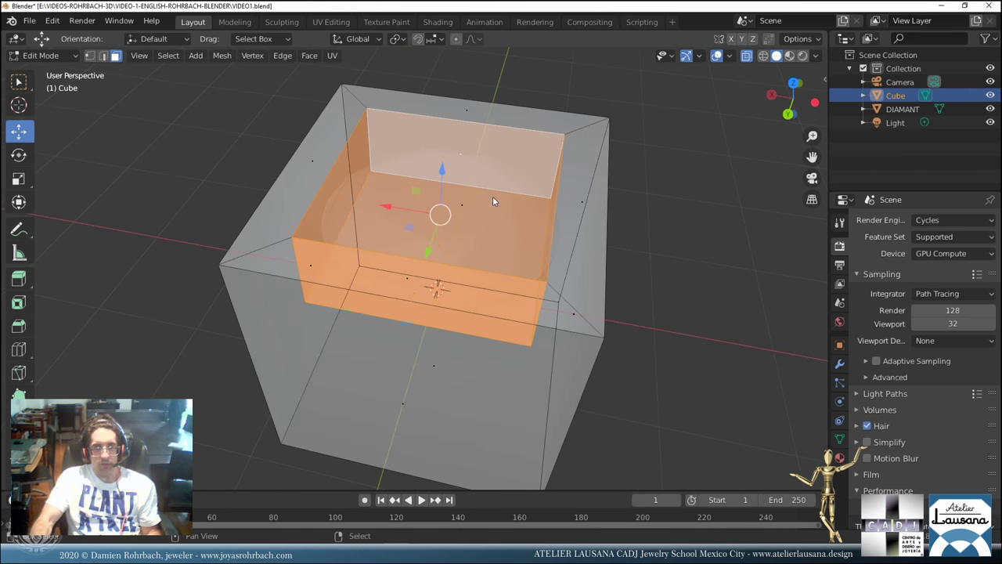
key("KP_7")
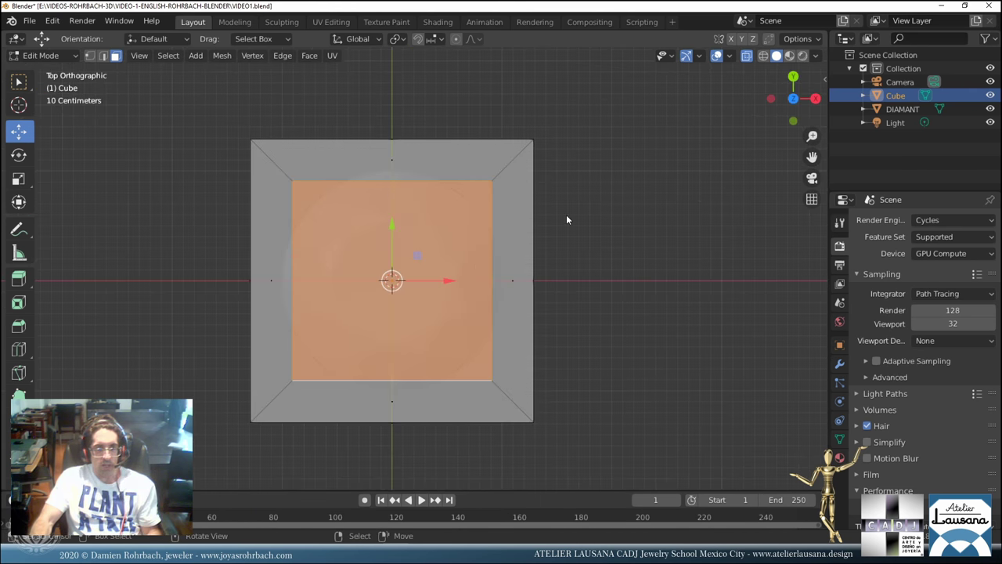
key("s")
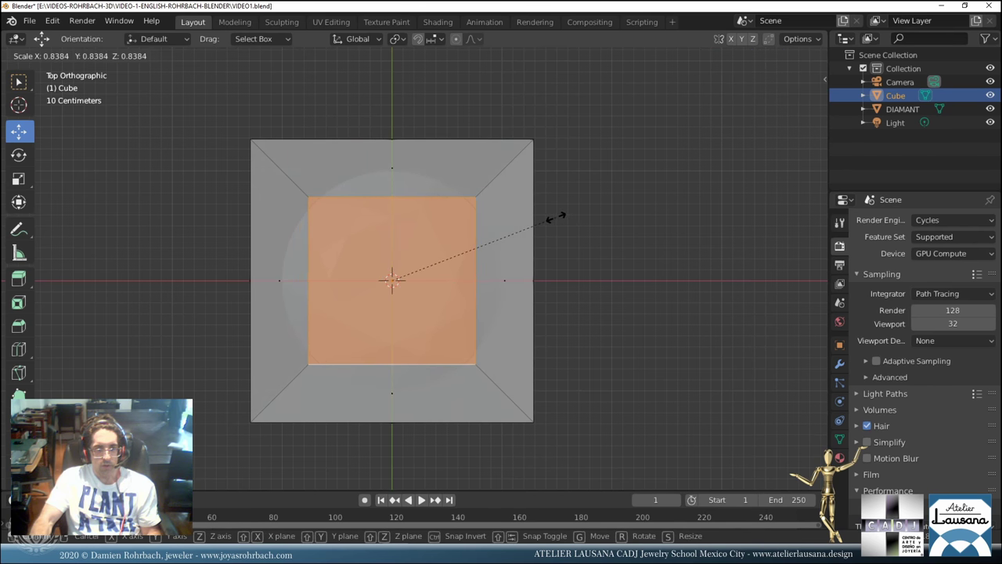
left_click(556, 217)
middle_click_drag(383, 310, 354, 279)
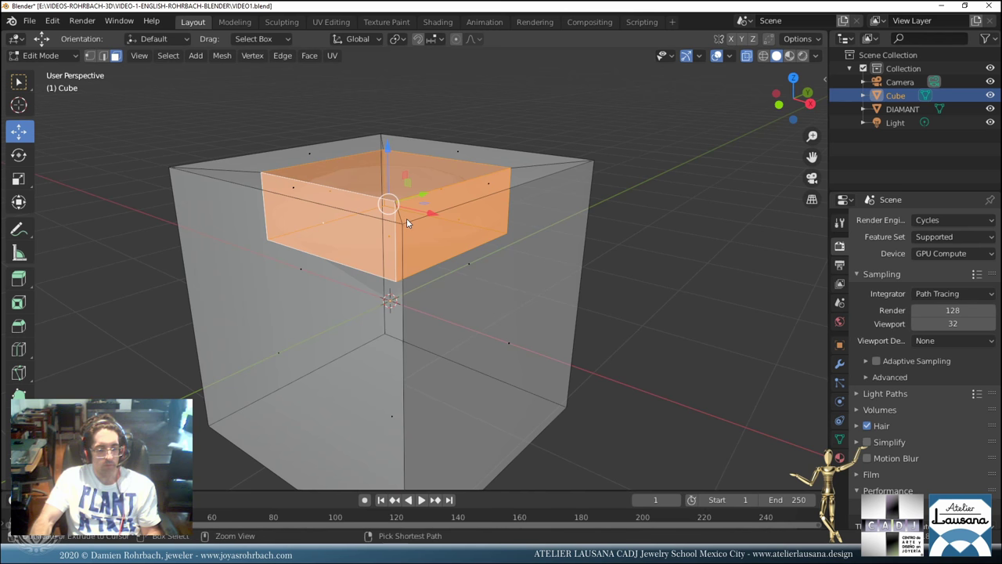
key("ctrl+s")
Turn off X-ray display, examine how the narrowed recess fits around the diamond, and save the file.
scroll(403, 176, "up", 2)
middle_click_drag(403, 174, 445, 235, "shift")
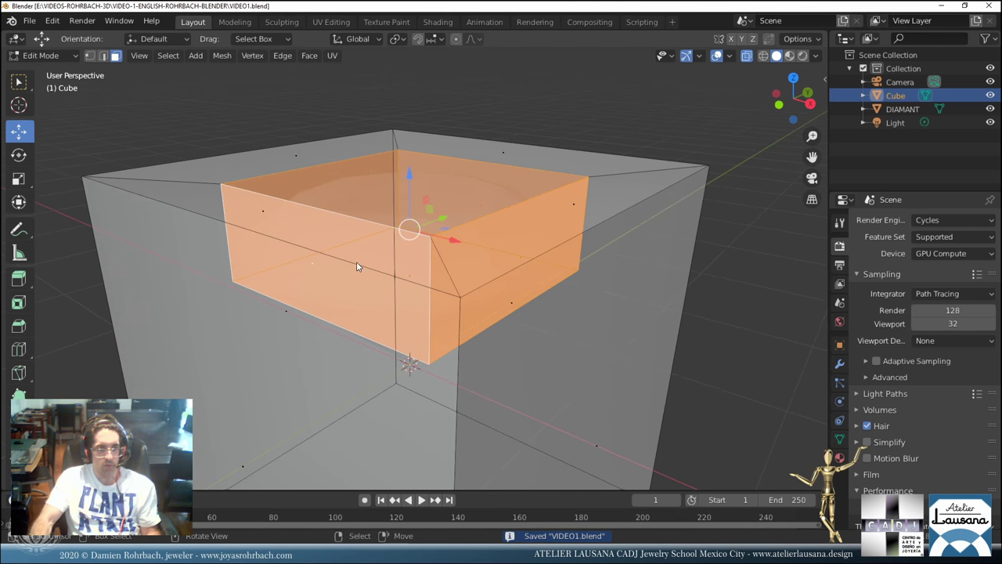
middle_click_drag(357, 267, 457, 244)
scroll(457, 244, "up", 3)
scroll(456, 244, "down", 3)
key("KP_7")
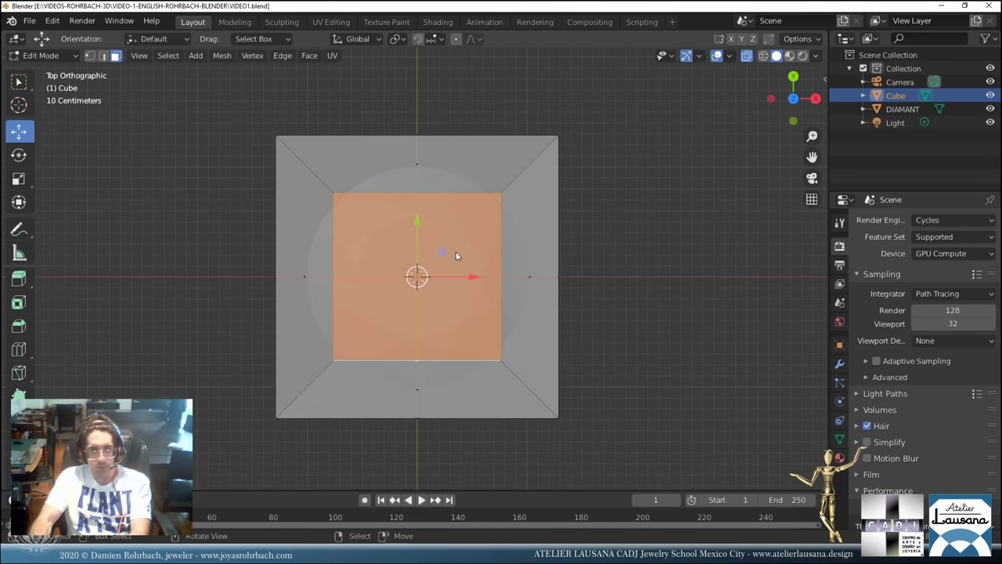
scroll(456, 251, "up", 3)
scroll(456, 252, "down", 3)
middle_click_drag(459, 293, 446, 248)
scroll(437, 294, "up", 3)
scroll(435, 288, "down", 3)
scroll(446, 247, "down", 2)
key("ctrl+s")
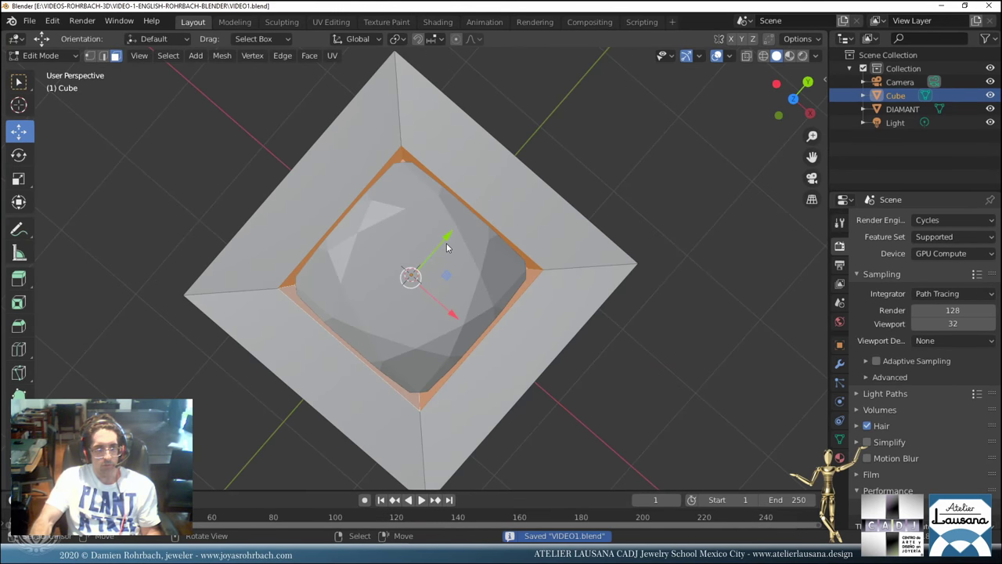
Select the setting's four top rim faces and examine the rim around the diamond.
left_click(334, 193)
left_click(465, 188, "shift")
left_click(515, 347, "shift")
left_click(387, 392, "shift")
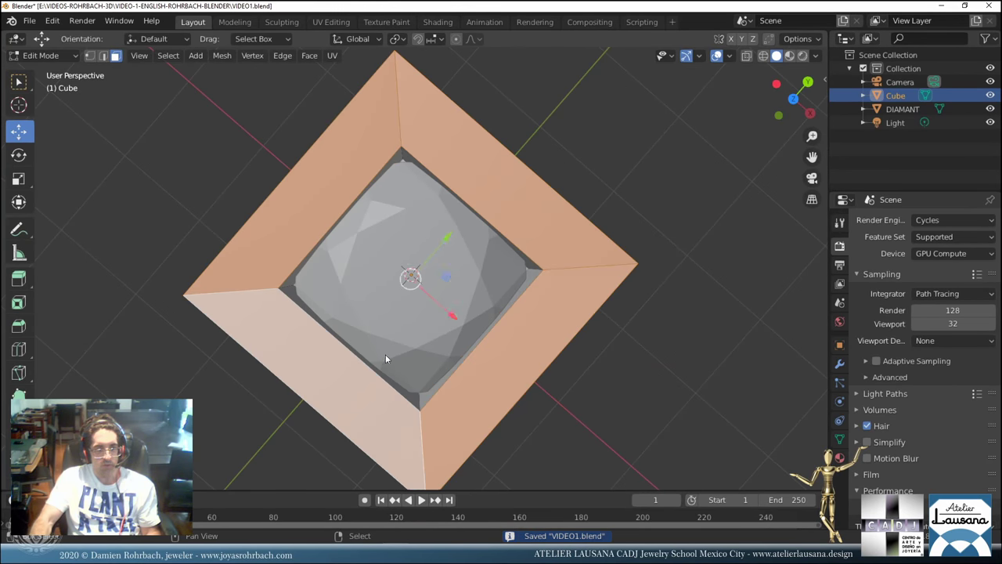
middle_click_drag(385, 359, 430, 271)
scroll(423, 282, "up", 2)
scroll(425, 279, "down", 2)
scroll(397, 270, "up", 2)
scroll(430, 271, "down", 3)
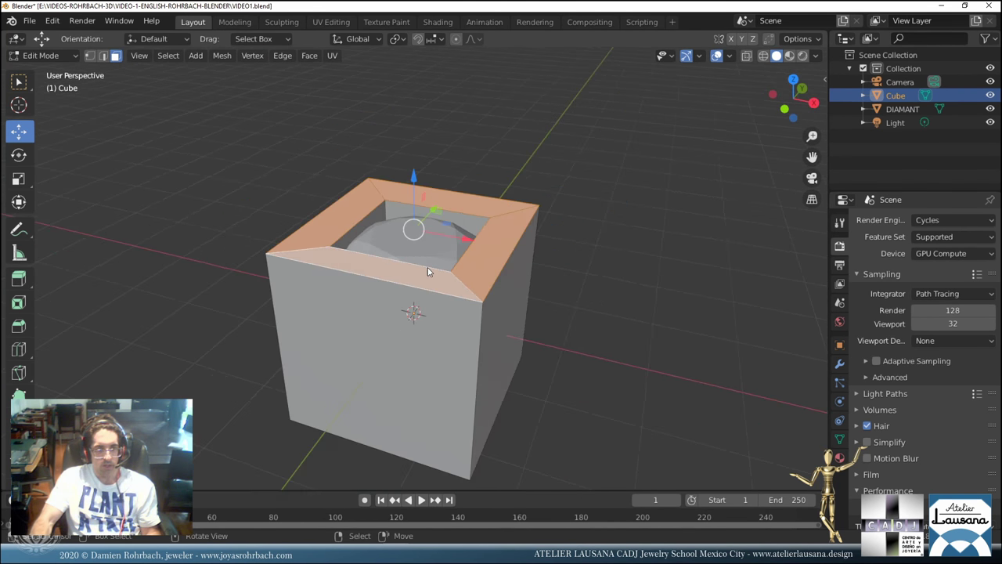
Leave Edit Mode on the setting cube and save the file.
left_click(363, 356, "shift")
middle_click_drag(409, 318, 399, 264)
scroll(499, 304, "down", 2)
key("Tab")
key("ctrl+s")
Add a new cube mesh to the scene in top view.
key("KP_7")
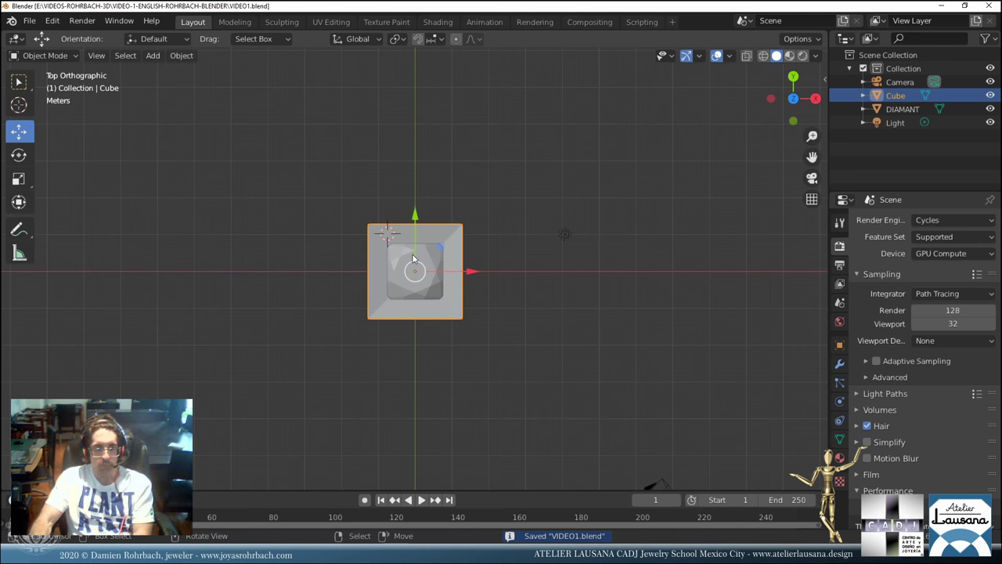
left_click(417, 268)
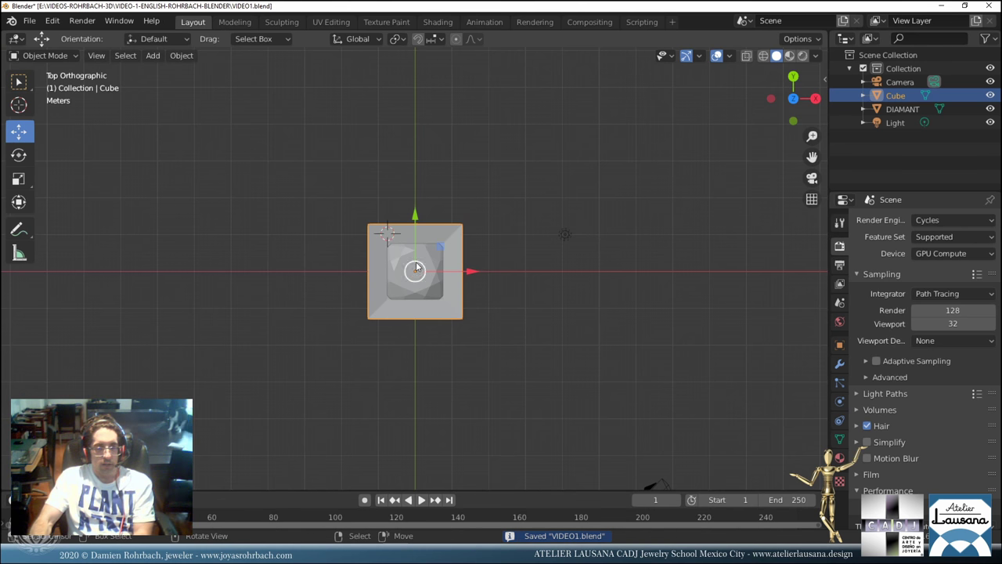
left_click(152, 56)
mouse_move(168, 70)
left_click(280, 70)
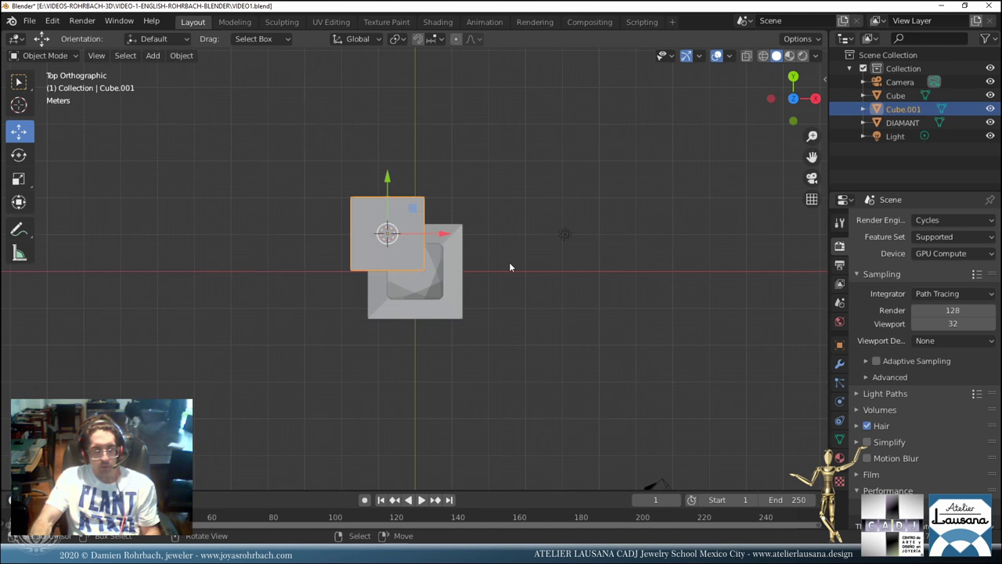
Set the new cube's location to 0 m on X, Y and Z.
key("n")
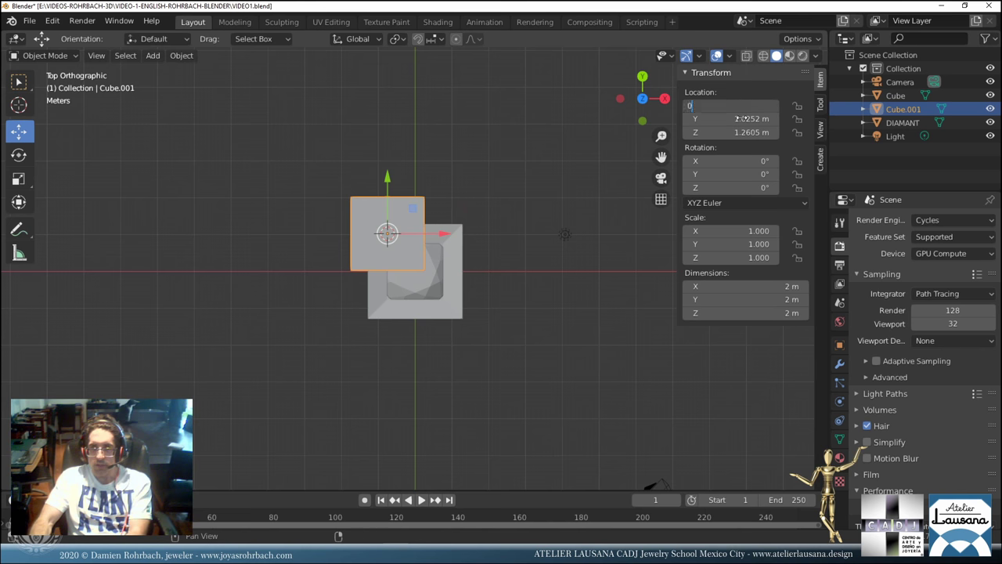
double_click(743, 118)
type("0")
key("Return")
type("0")
key("Return")
scroll(460, 303, "up", 4)
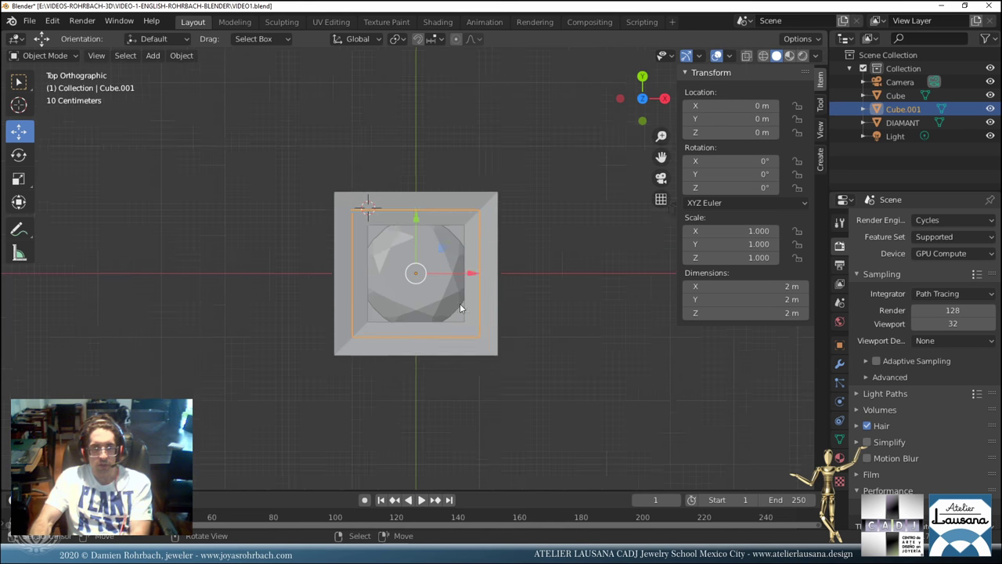
Raise the new cube to about 1.35 m on Z and scale it along Y to a thickness of about 0.43 m.
middle_click_drag(463, 297, 433, 242)
left_click_drag(409, 263, 400, 166)
key("KP_7")
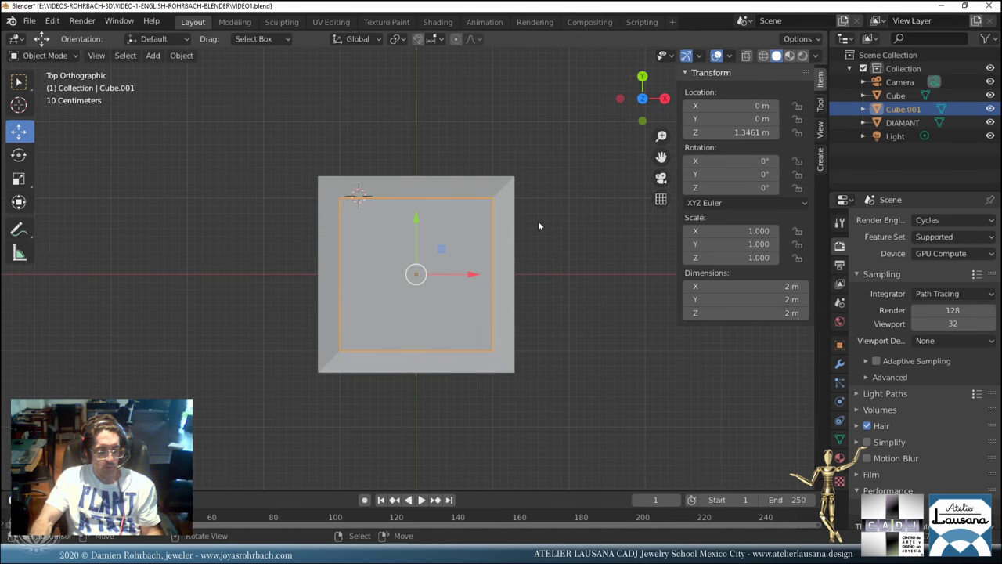
key("s")
key("y")
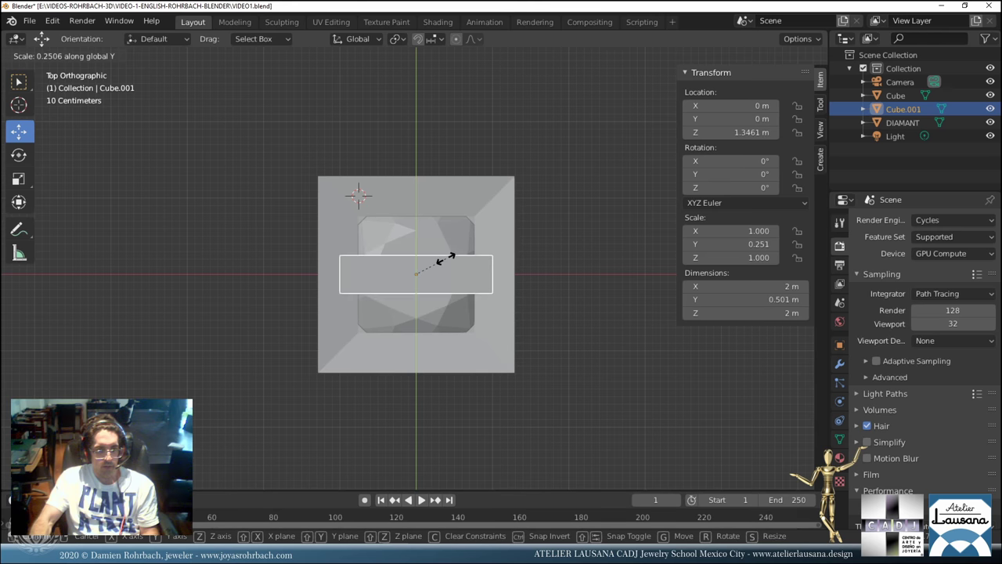
left_click(441, 263)
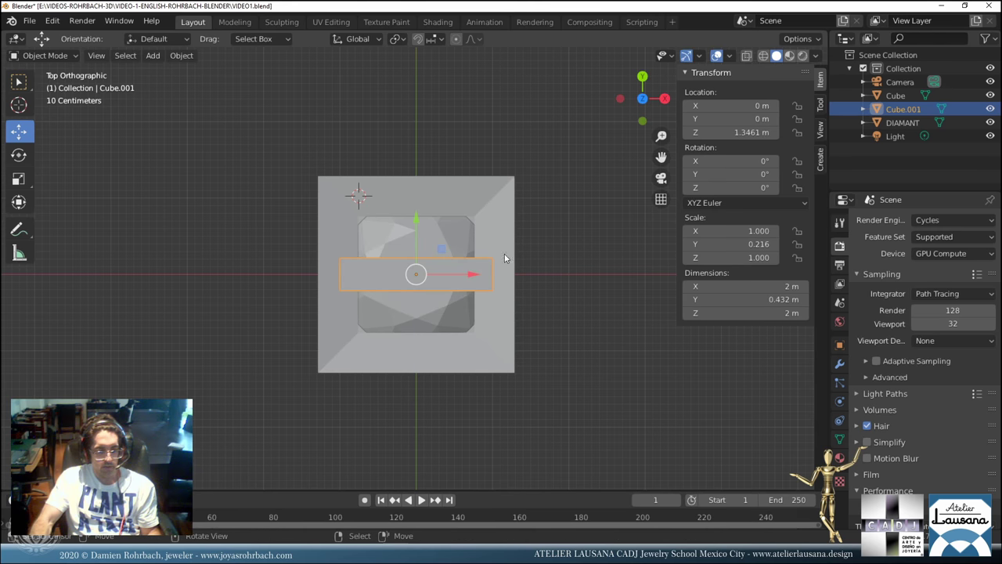
Stretch the thin block along X to about 4.62 m and thicken it along Y to about 0.59 m.
key("s")
key("x")
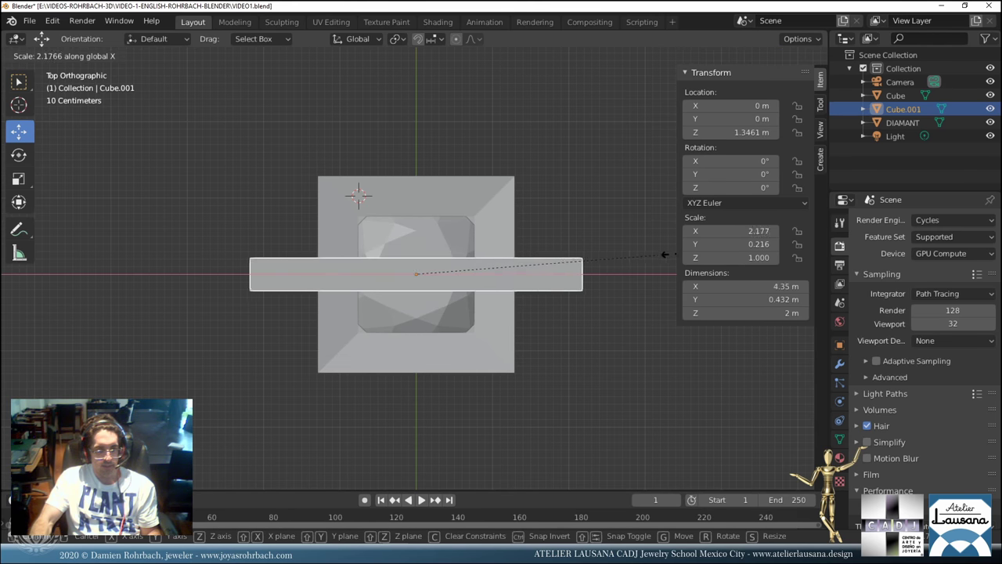
left_click(688, 258)
middle_click_drag(587, 320, 455, 282)
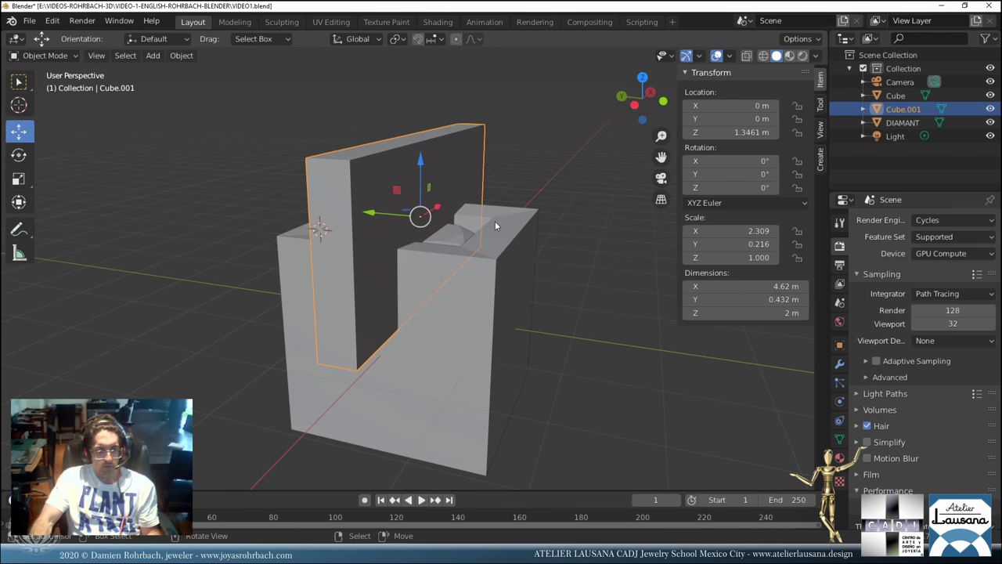
key("s")
key("y")
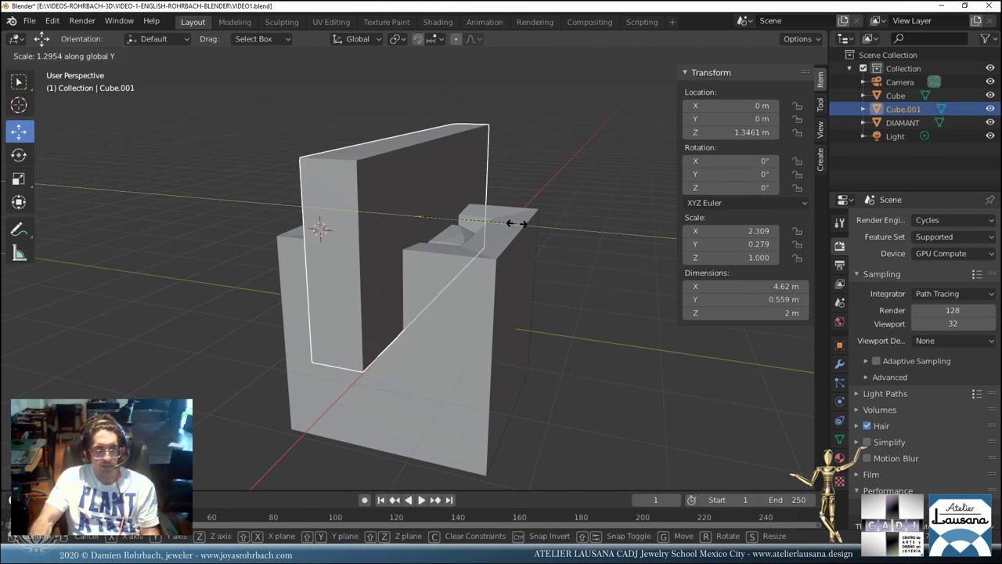
left_click(513, 229)
Duplicate the block in place, rotate the copy 90° about Z to form a cross, and save the file.
scroll(466, 265, "down", 3)
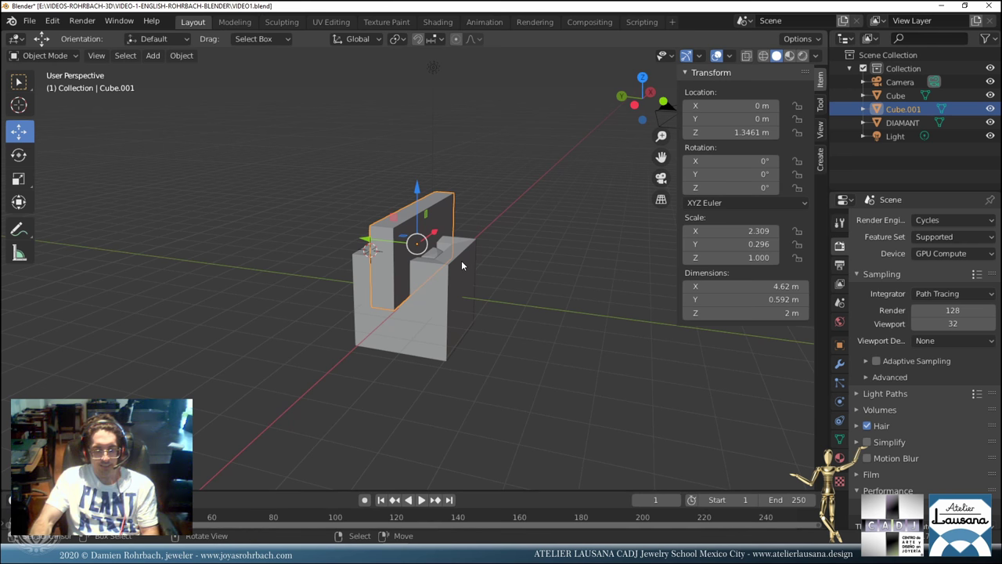
key("shift+d")
right_click(461, 266)
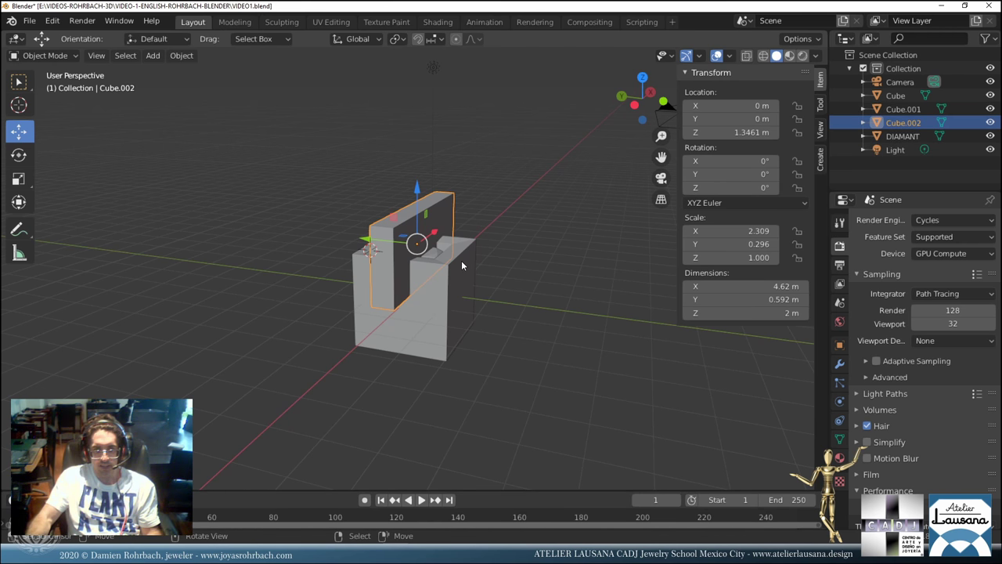
type("90")
key("Return")
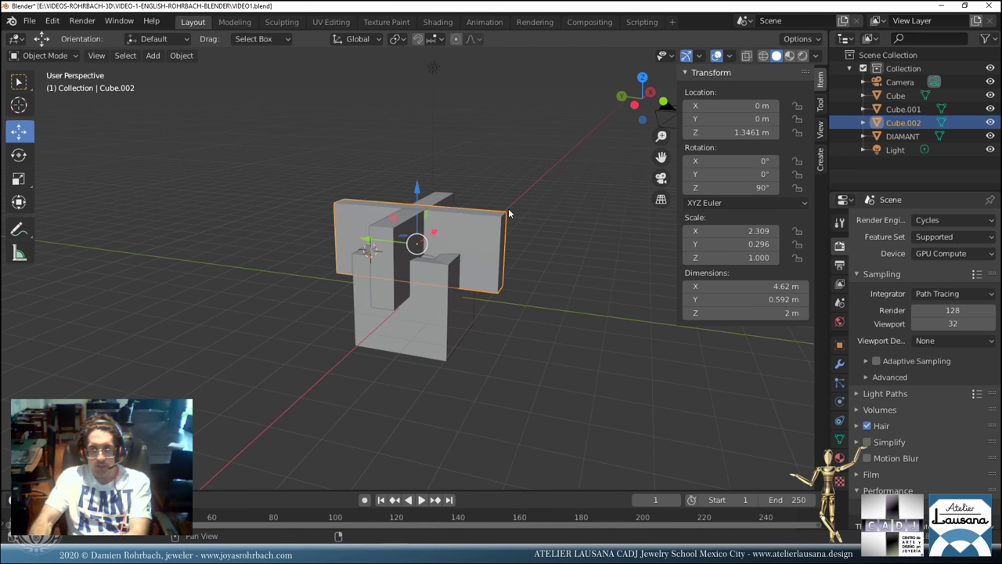
middle_click_drag(488, 262, 467, 268)
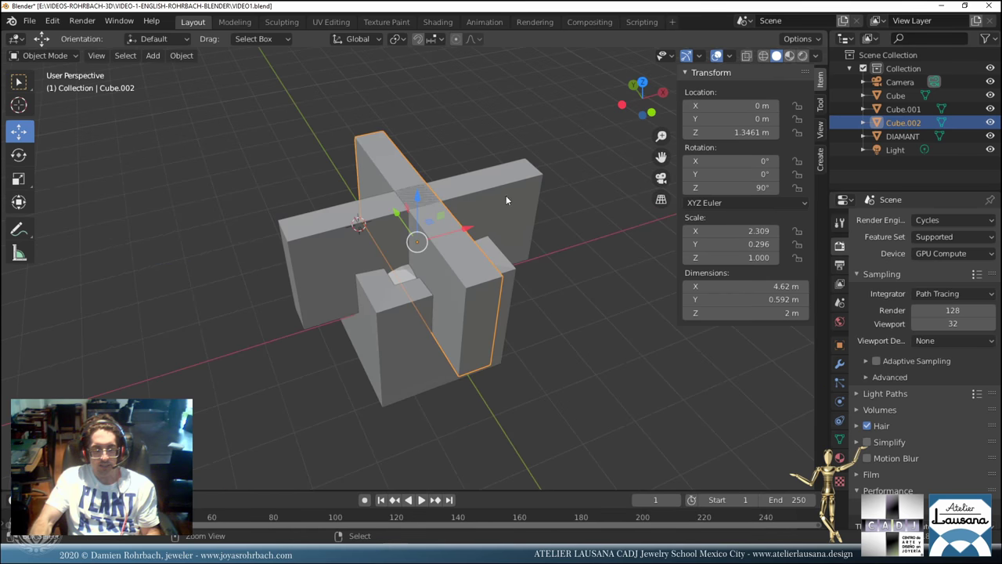
key("ctrl+s")
Add a Boolean Difference modifier to the setting cube with the first block, Cube.001, as the cutting object.
middle_click_drag(506, 196, 513, 214)
left_click(426, 369)
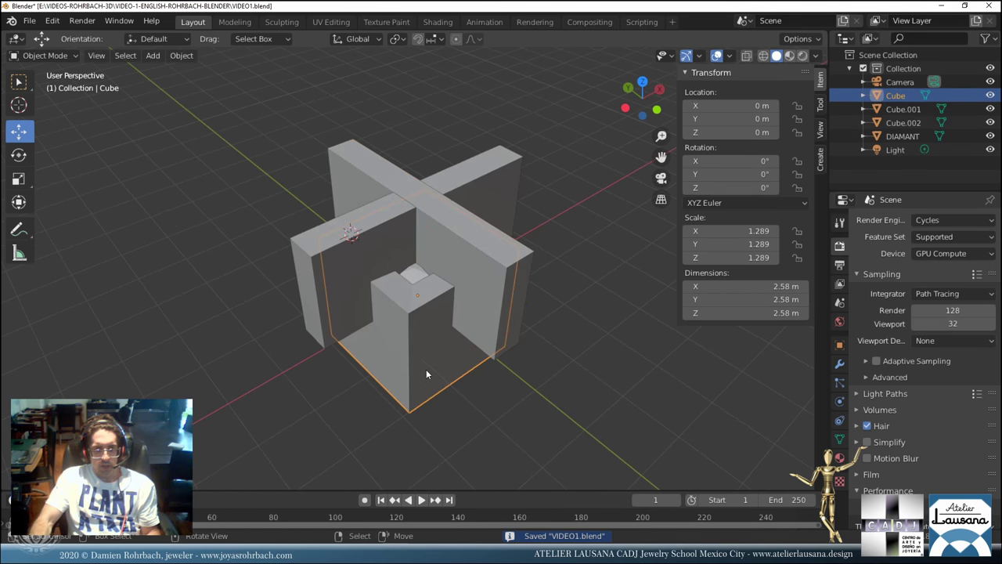
middle_click_drag(399, 337, 409, 311)
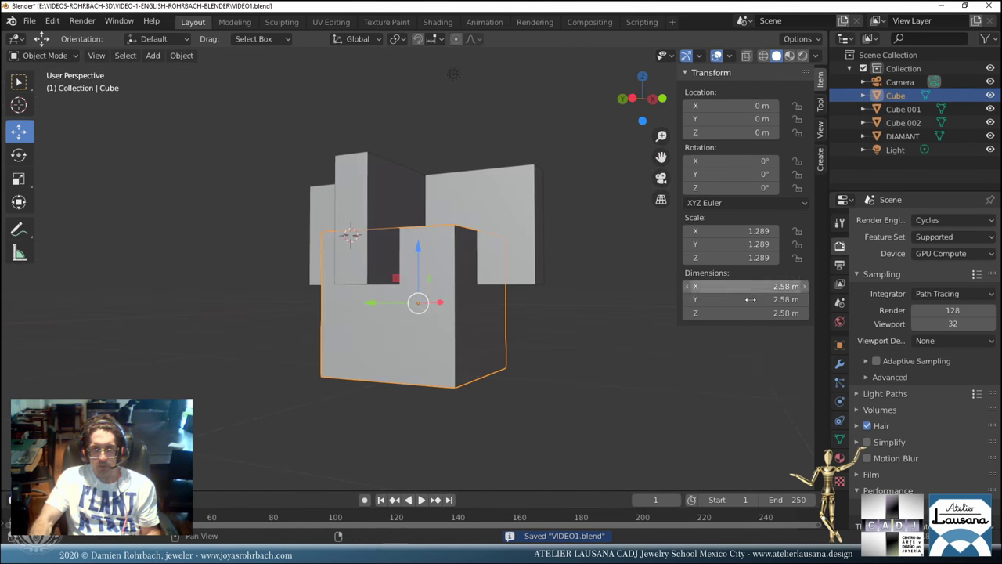
left_click(839, 363)
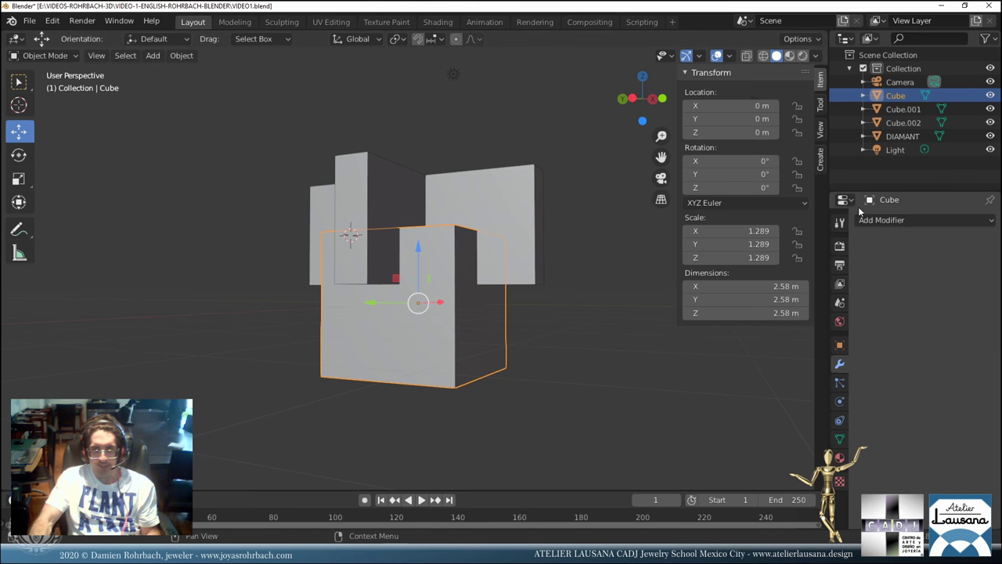
left_click(882, 220)
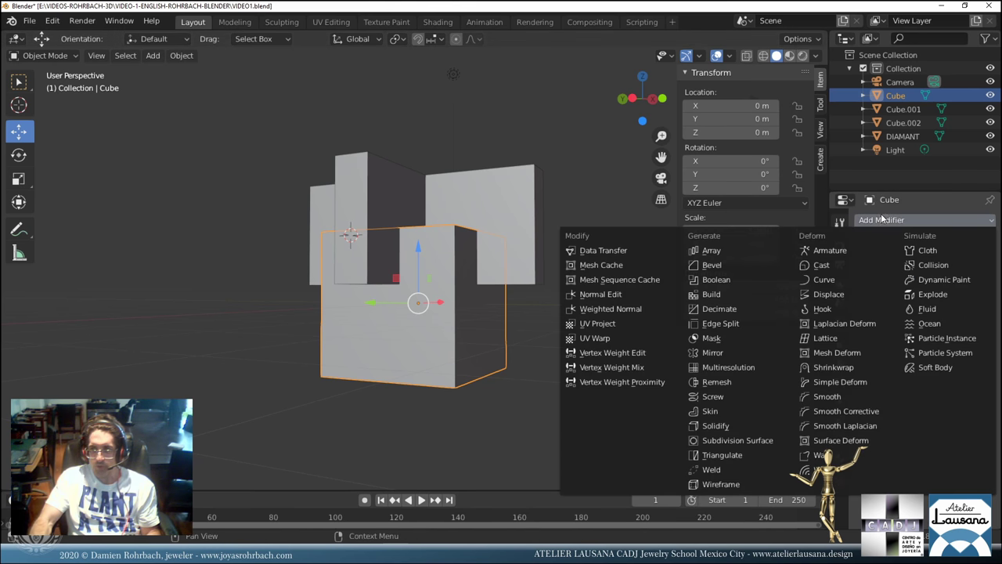
left_click(744, 279)
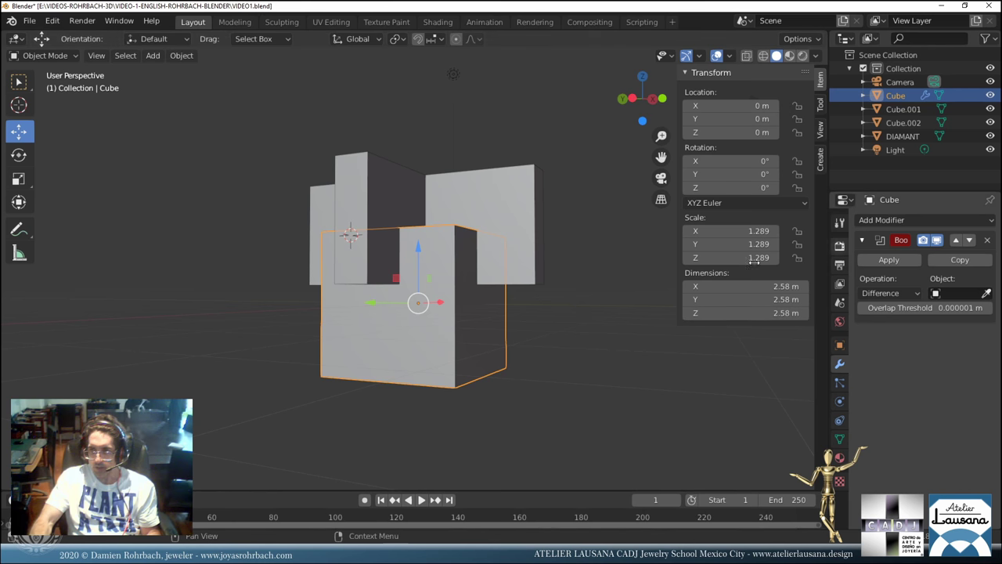
left_click(402, 205)
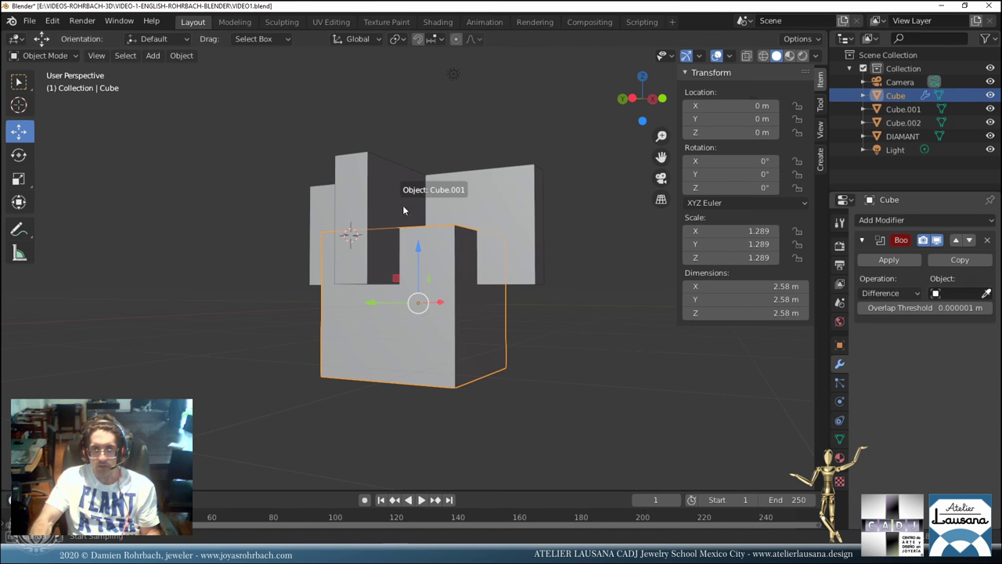
Add a second Boolean Difference modifier to the setting cube with the rotated block, Cube.002, as the cutting object.
left_click(890, 220)
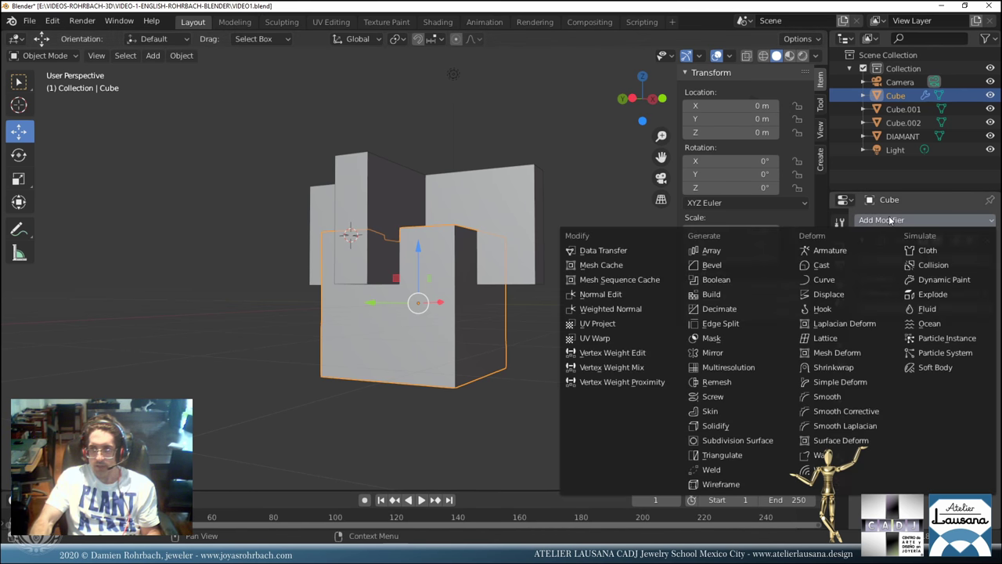
left_click(751, 275)
left_click(513, 203)
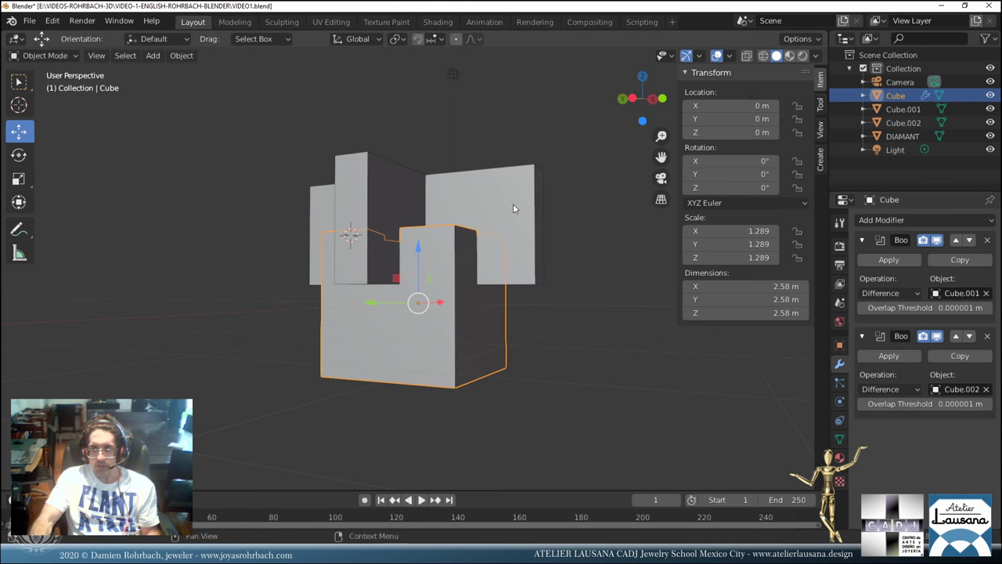
Hide the two cutting blocks, Cube.002 and Cube.001, in the viewport and save the file.
left_click(513, 204)
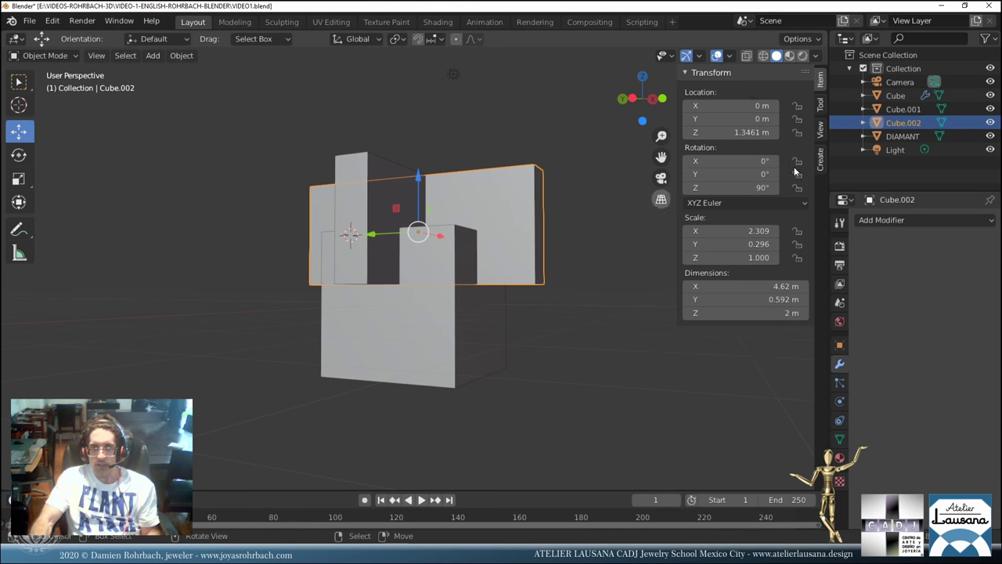
left_click(991, 122)
left_click(990, 109)
middle_click_drag(232, 306, 457, 259)
key("ctrl+s")
scroll(444, 304, "up", 5)
scroll(458, 259, "down", 3)
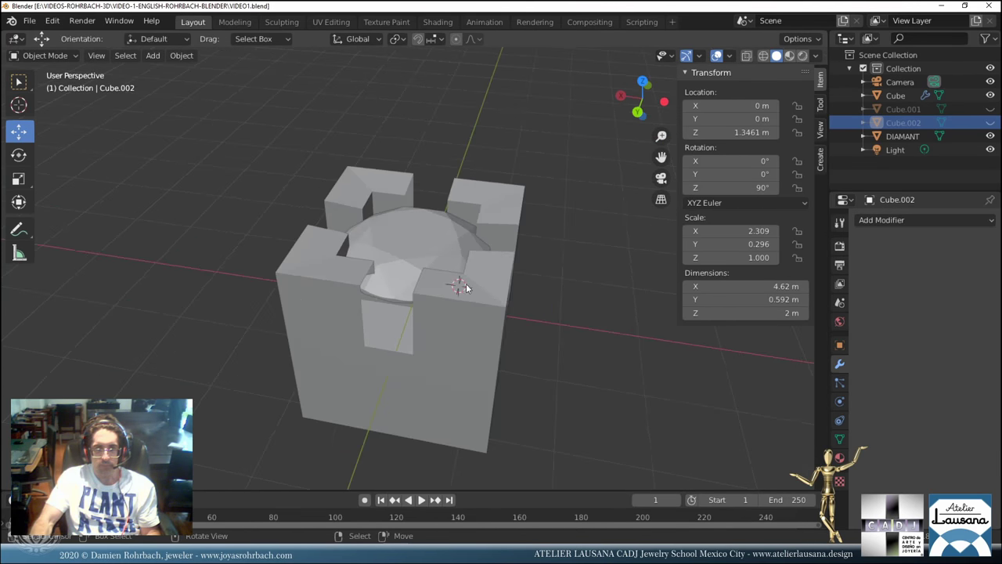
Convert the setting cube to a mesh so that both Boolean cuts become real geometry.
left_click(469, 296)
left_click(181, 54)
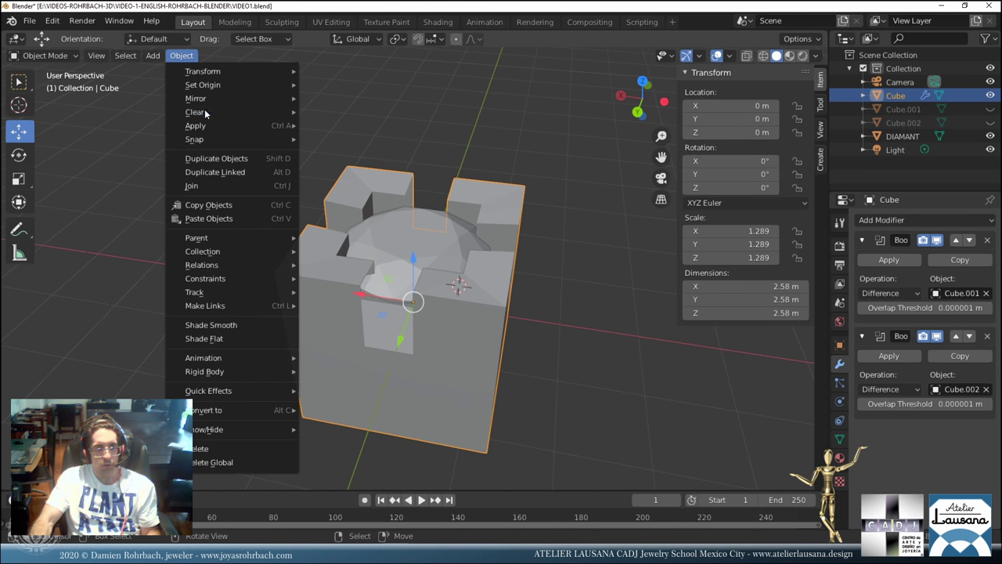
mouse_move(243, 416)
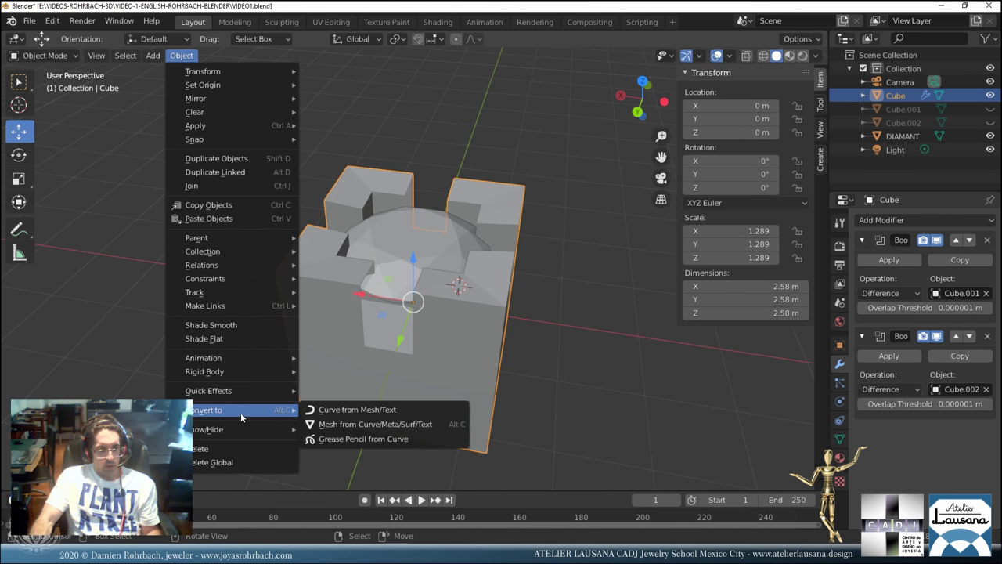
left_click(345, 424)
scroll(462, 317, "up", 2)
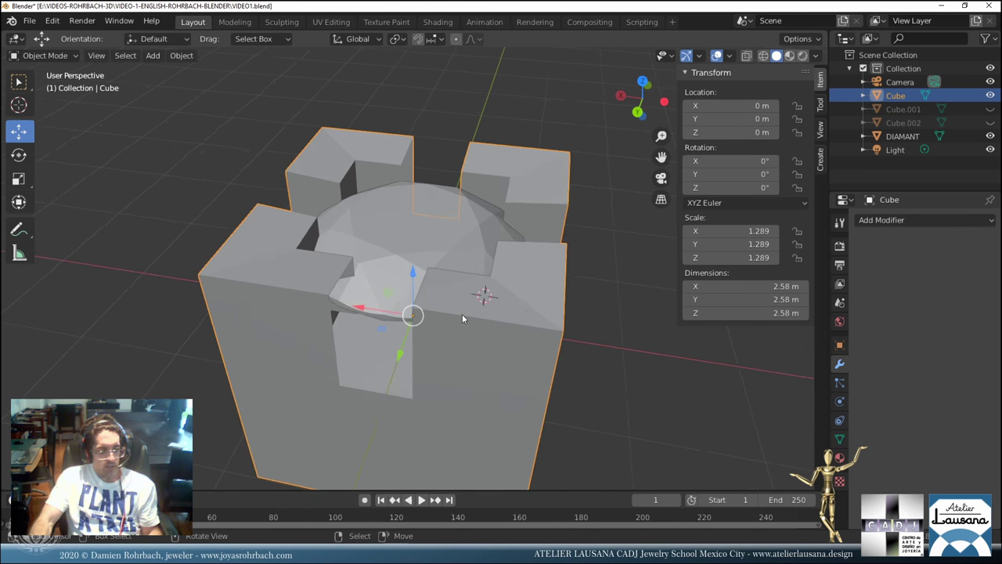
Enter Edit Mode on the setting cube and switch to vertex selection.
key("Tab")
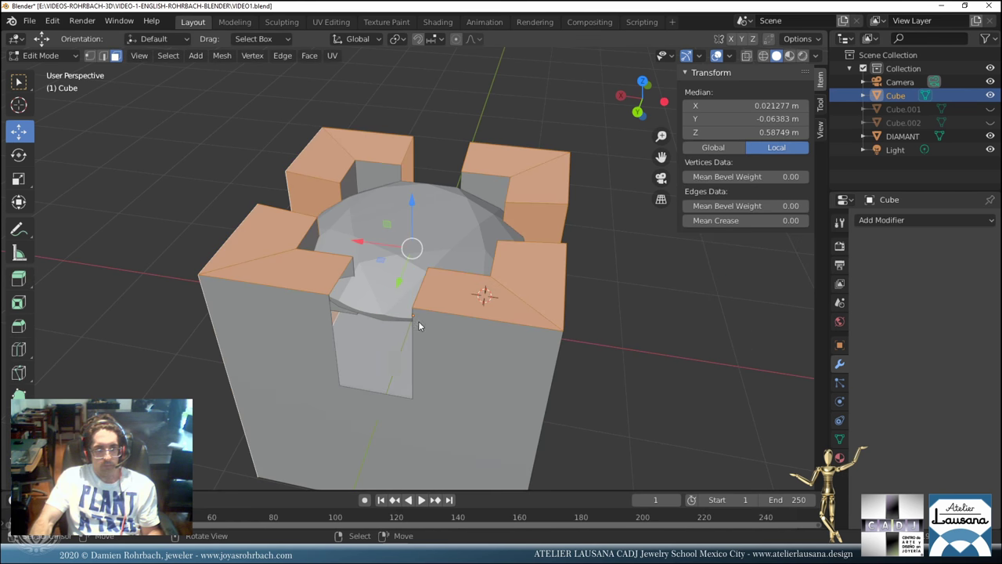
scroll(361, 361, "up", 3)
left_click(90, 57)
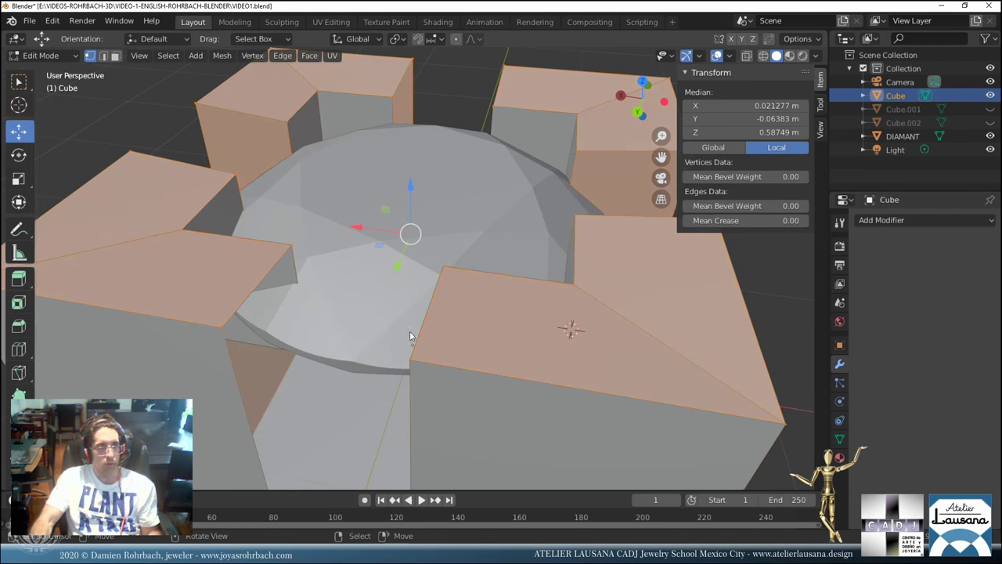
middle_click_drag(410, 330, 378, 300)
key("alt+z")
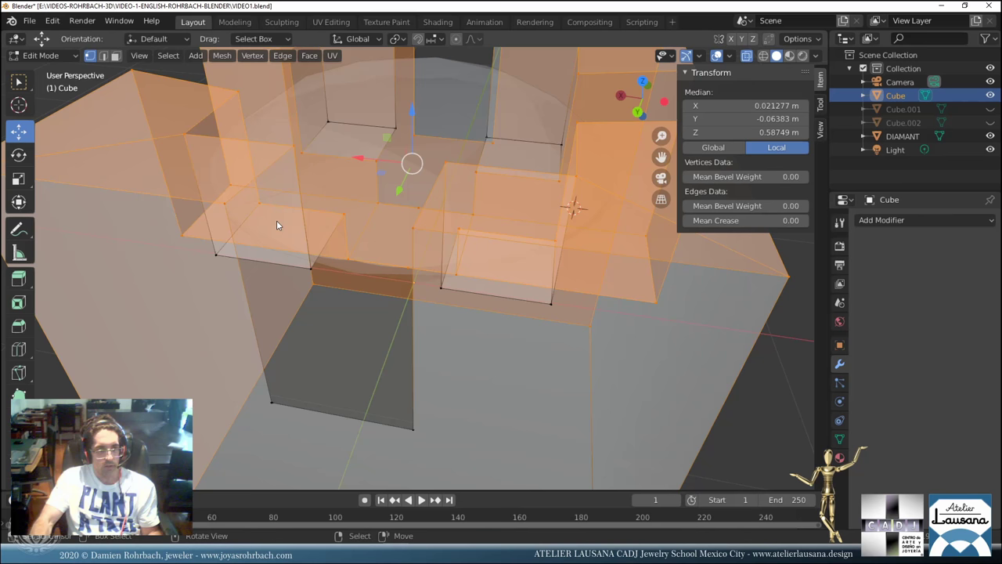
left_click(291, 148)
left_click(227, 204, "shift")
left_click(269, 405, "shift")
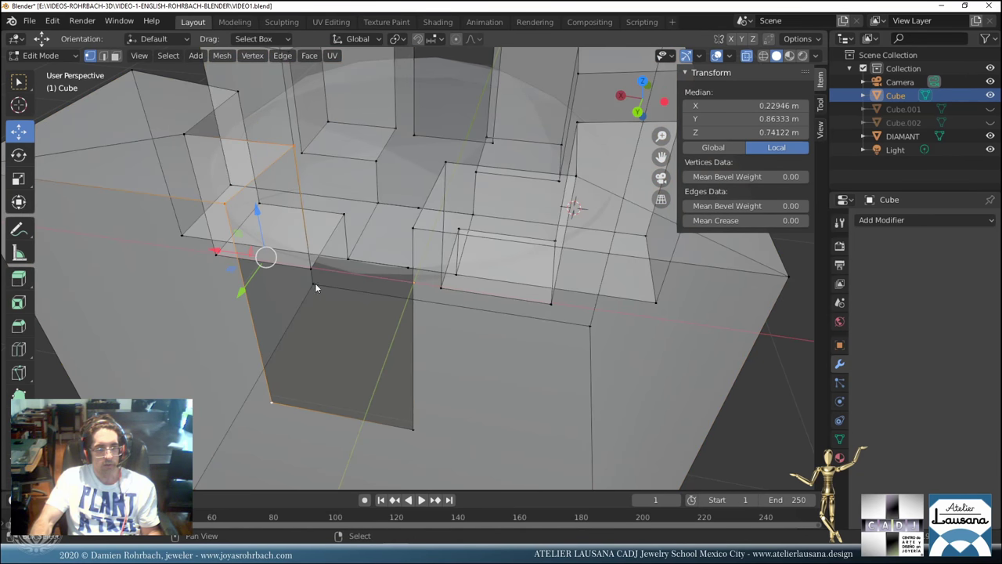
left_click(315, 287, "shift")
middle_click_drag(314, 287, 462, 302)
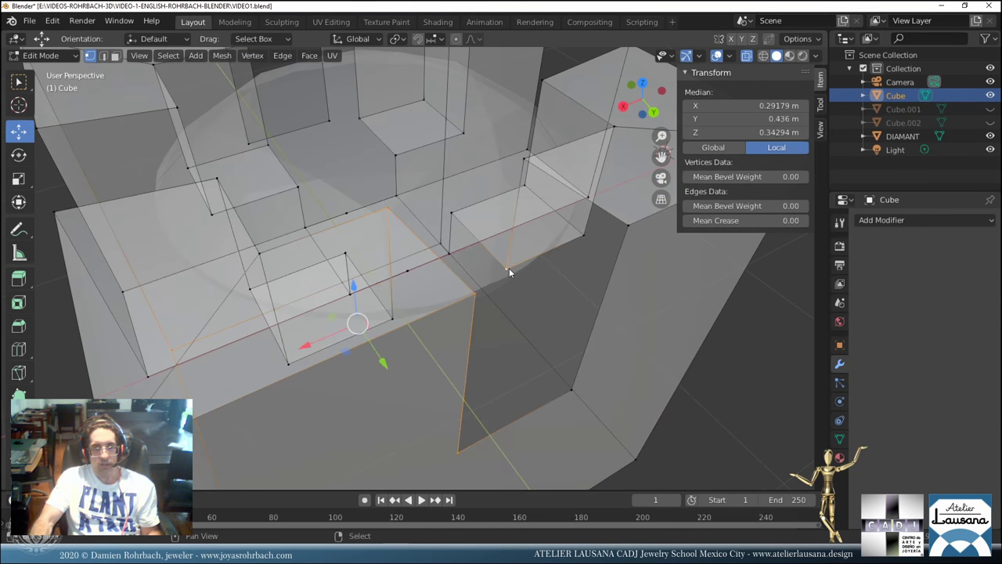
middle_click_drag(509, 268, 595, 235)
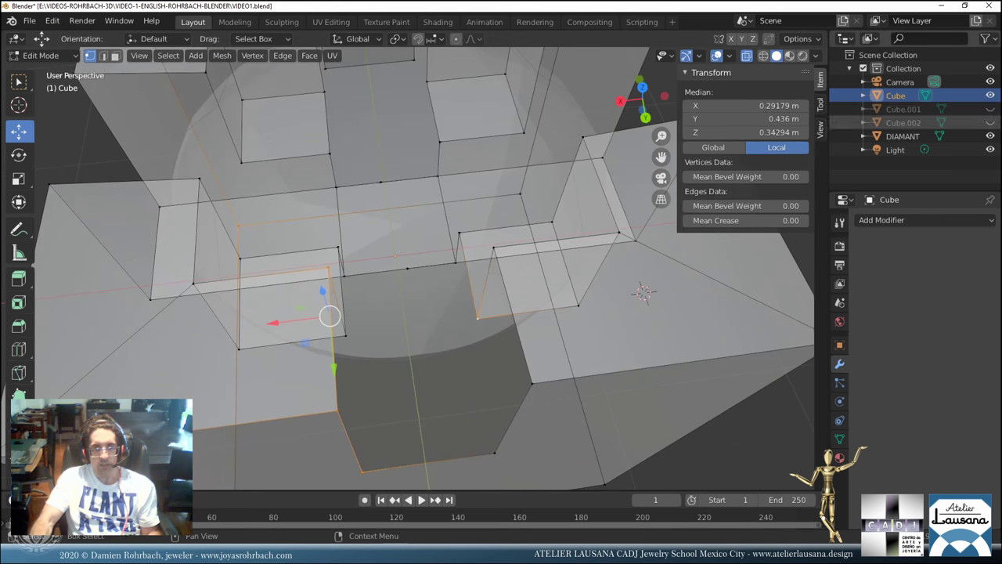
Hide the diamond and fill the +X side wall of the slot on the cube's +Y side with a face between its corner vertices.
left_click(990, 136)
middle_click_drag(412, 354, 395, 319)
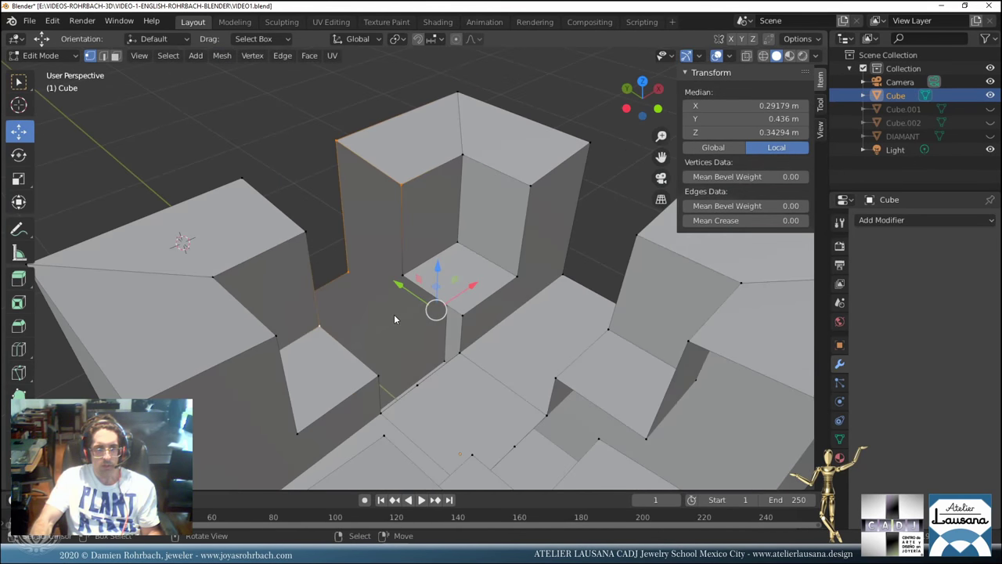
scroll(394, 316, "up", 1)
key("alt+a")
left_click(340, 271)
left_click(323, 117, "shift")
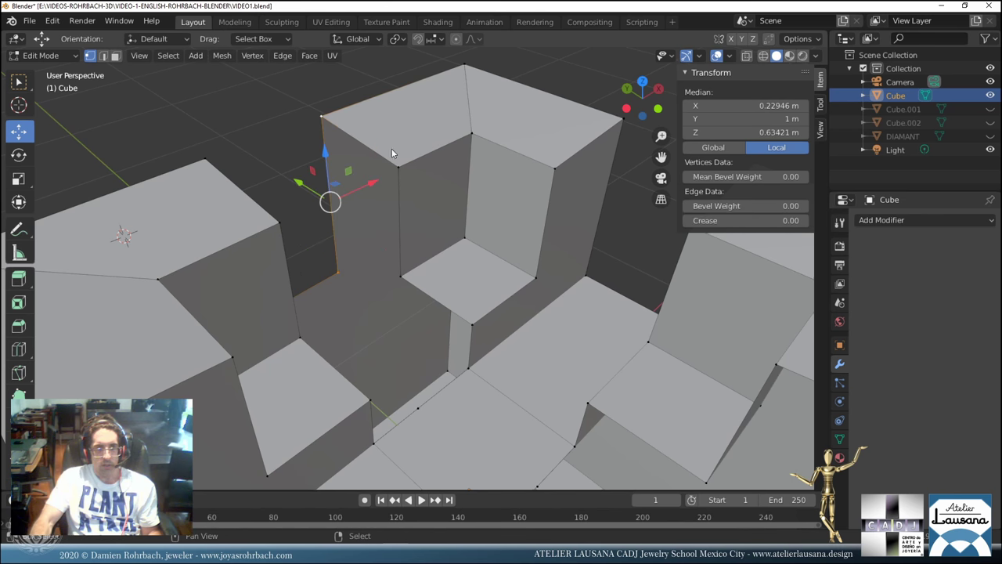
left_click(396, 163, "shift")
left_click(466, 370, "shift")
Fill the -X side wall of the same +Y slot with a face between its corner vertices.
middle_click_drag(464, 374, 347, 325)
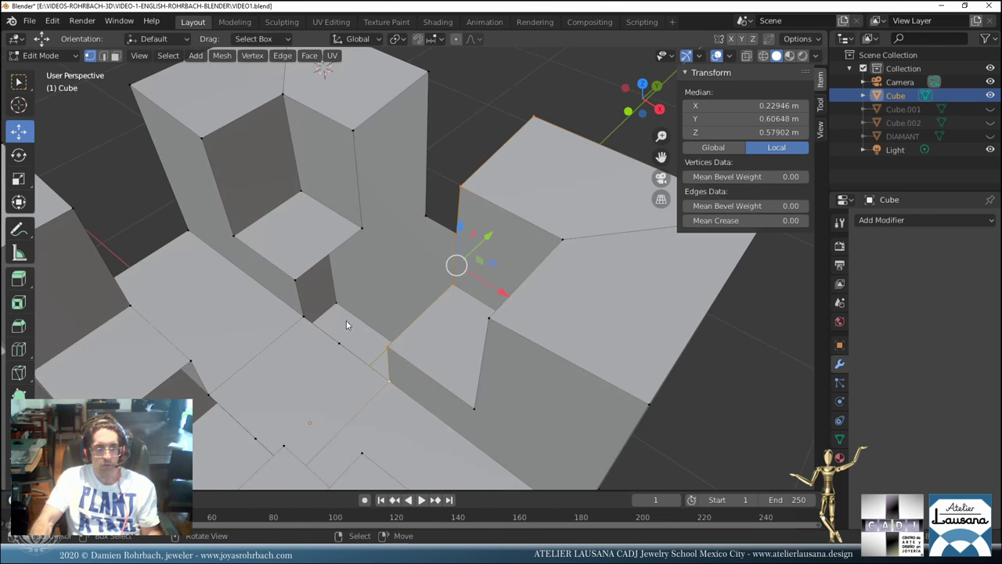
left_click(307, 317)
left_click(297, 279, "shift")
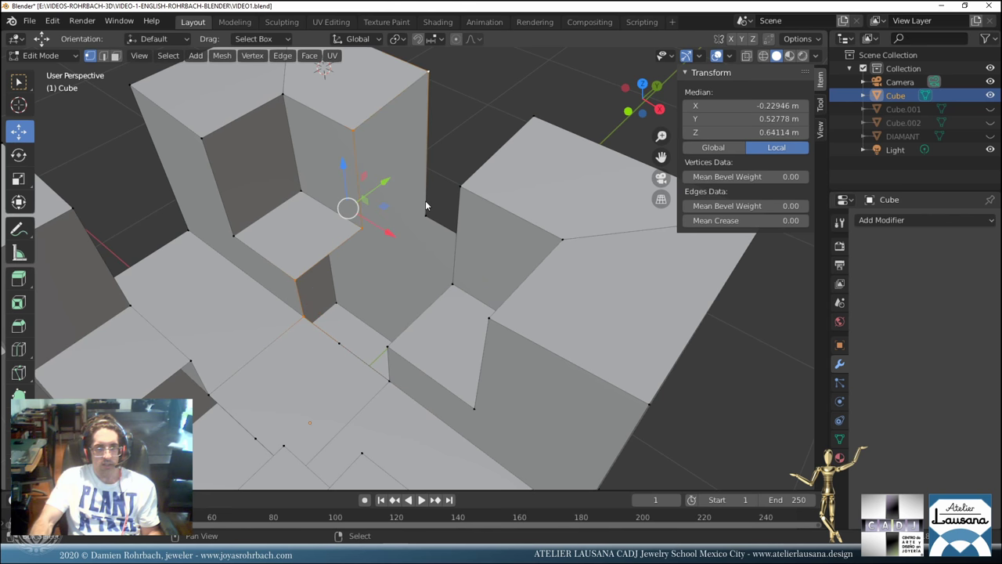
key("f")
Fill the floor of the +Y slot with a face spanning the lower corners of its two side walls.
middle_click_drag(362, 252, 435, 302)
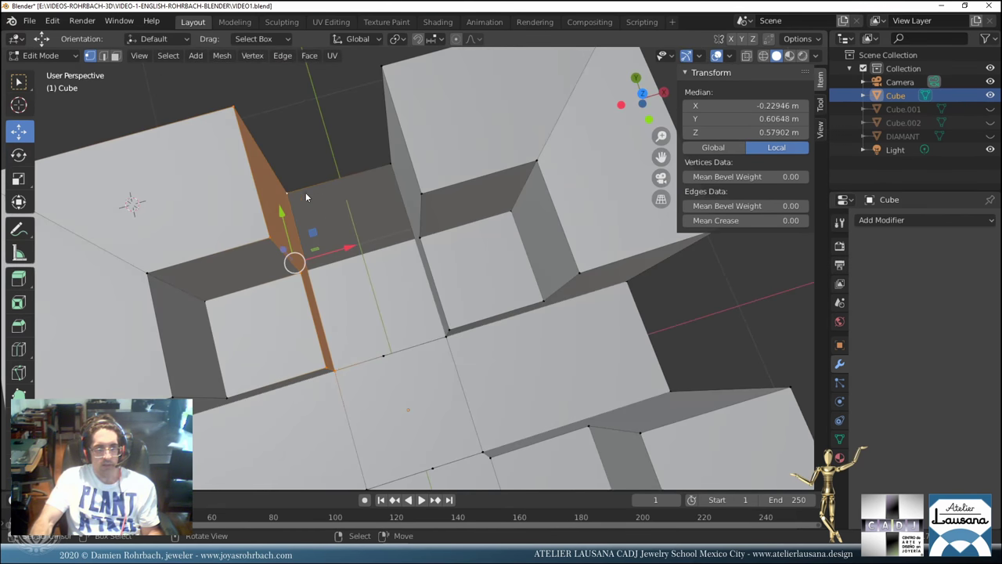
left_click(289, 193)
left_click(389, 164, "shift")
left_click(441, 345, "shift")
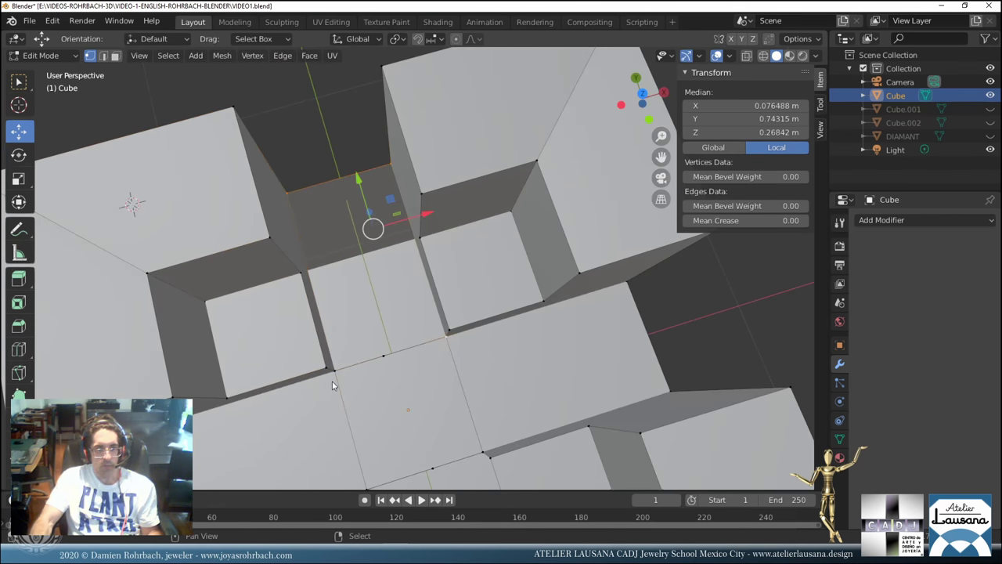
key("f")
Fill both side walls of the slot on the cube's -Y side with faces between their corner vertices.
middle_click_drag(338, 377, 364, 327)
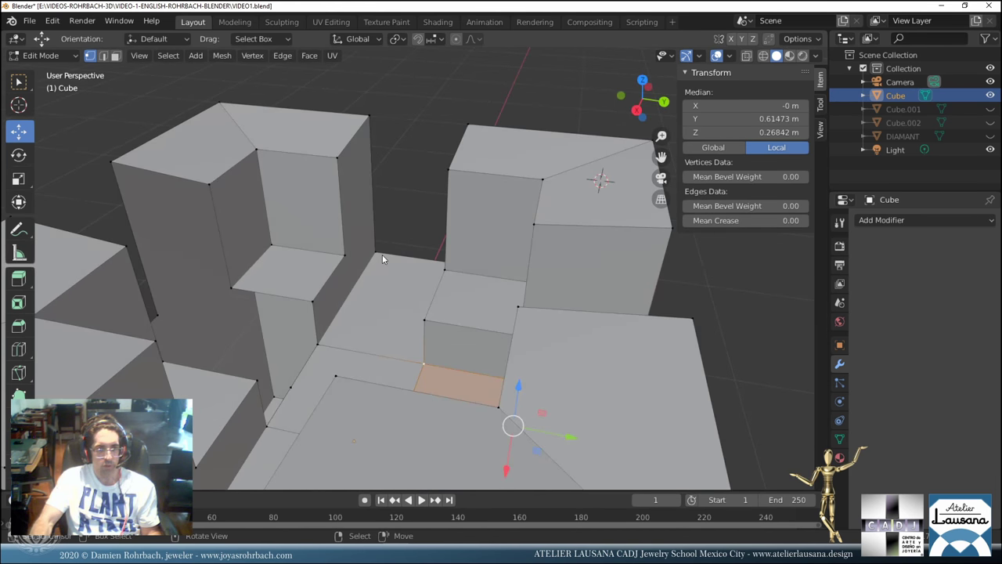
middle_click_drag(382, 254, 373, 340)
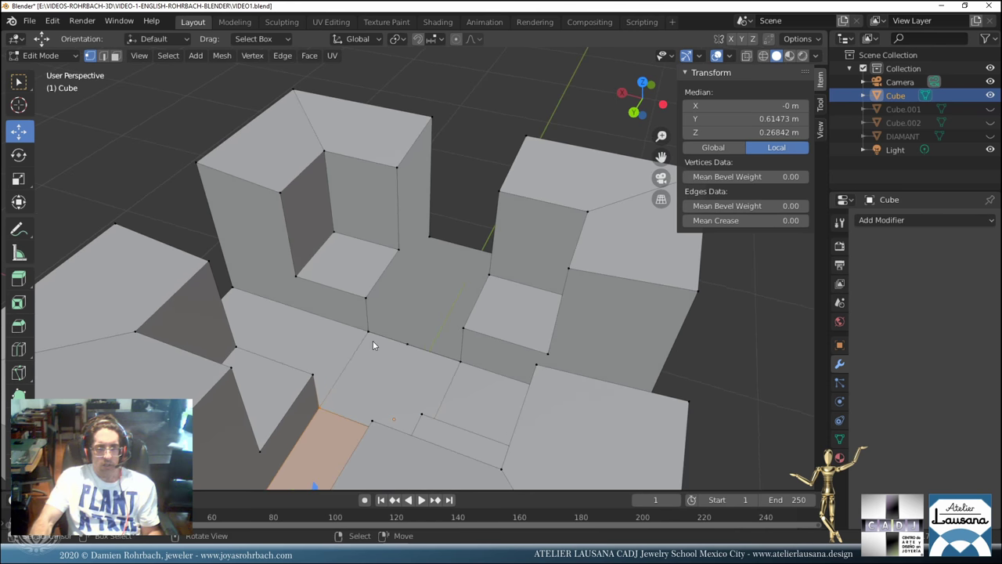
left_click(368, 333)
left_click(395, 249, "shift")
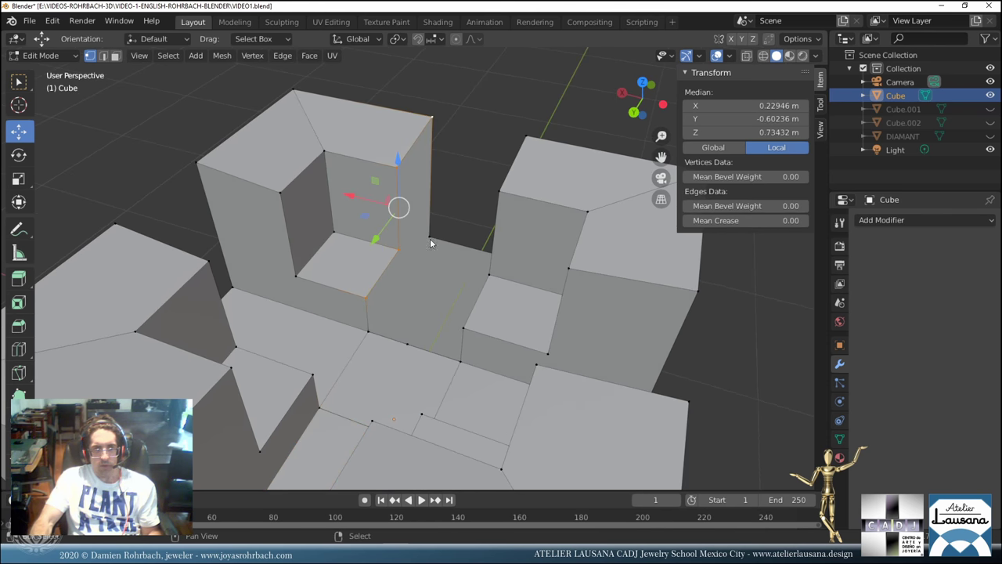
middle_click_drag(372, 329, 398, 293)
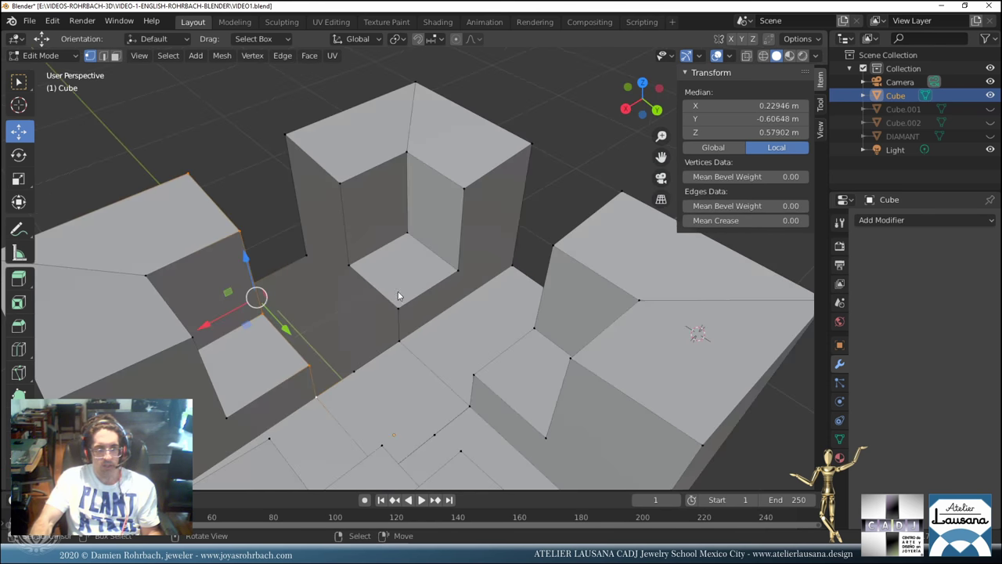
left_click(306, 255)
left_click(286, 135, "shift")
left_click(339, 196, "shift")
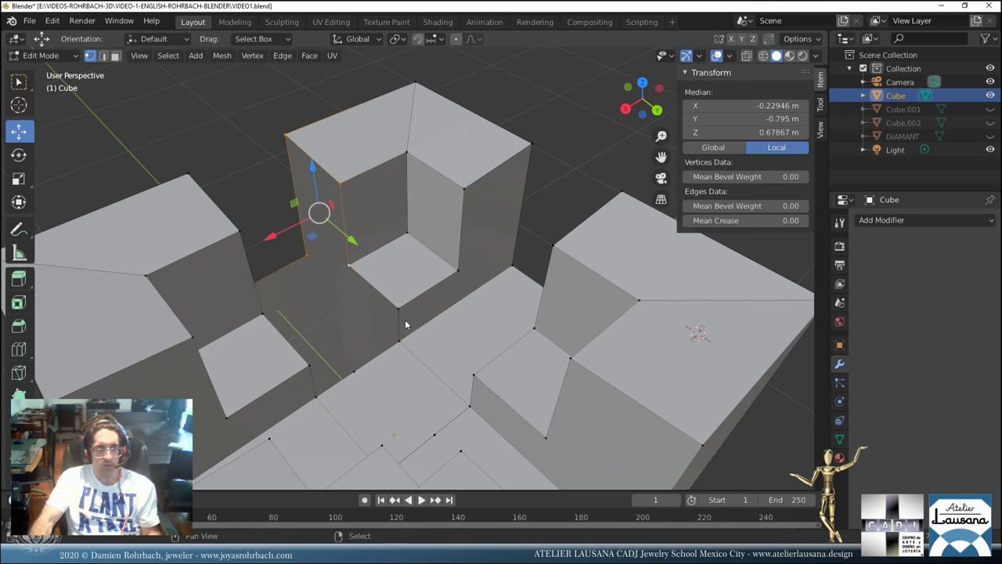
key("f")
Fill the floor of the -Y slot with a face between its four corner vertices.
left_click(304, 256)
middle_click_drag(305, 257, 401, 242)
left_click(368, 237, "shift")
left_click(440, 349, "shift")
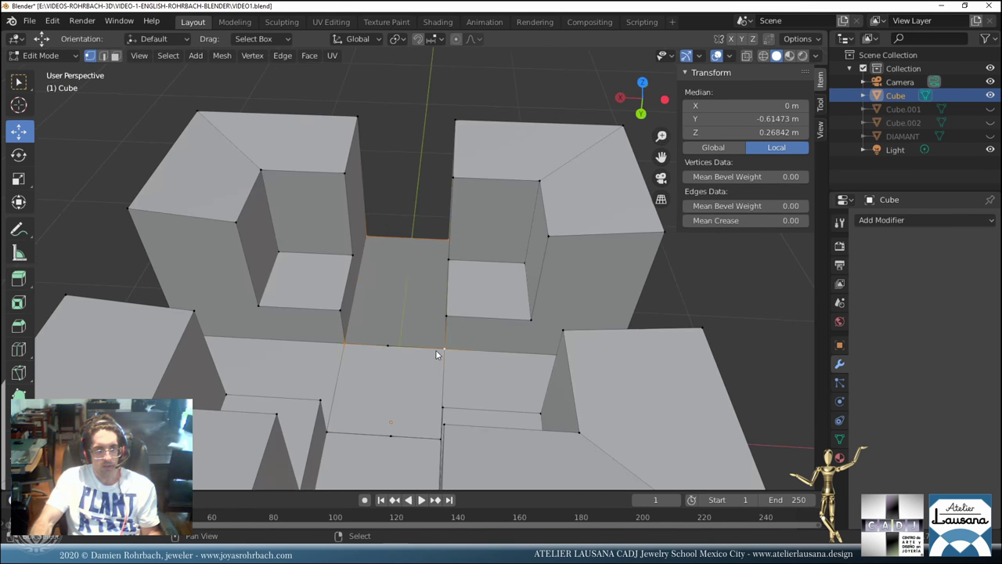
Save the file and, back in Object Mode, unhide the diamond.
middle_click_drag(429, 306, 454, 297)
key("ctrl+s")
key("Tab")
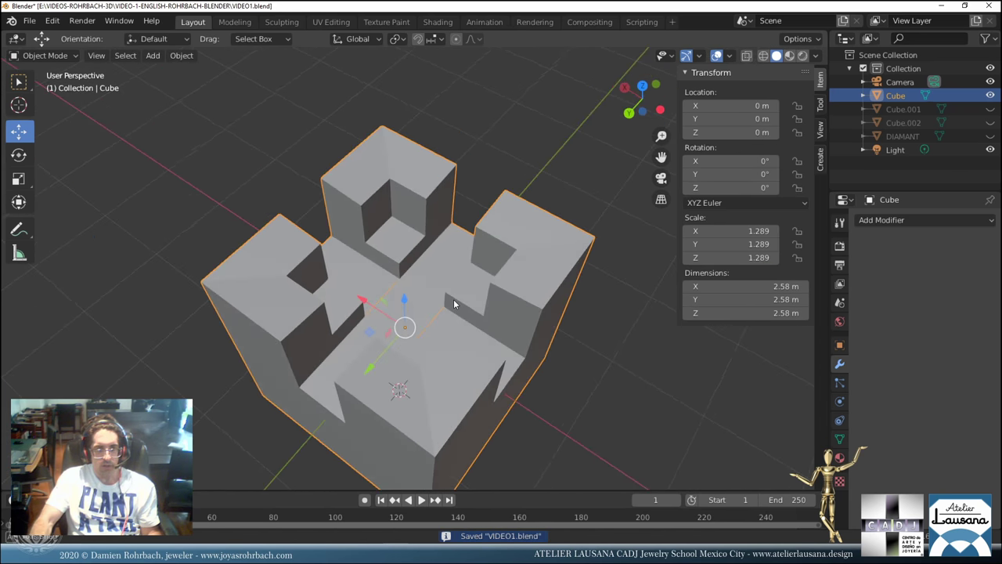
left_click(992, 136)
middle_click_drag(373, 305, 423, 274)
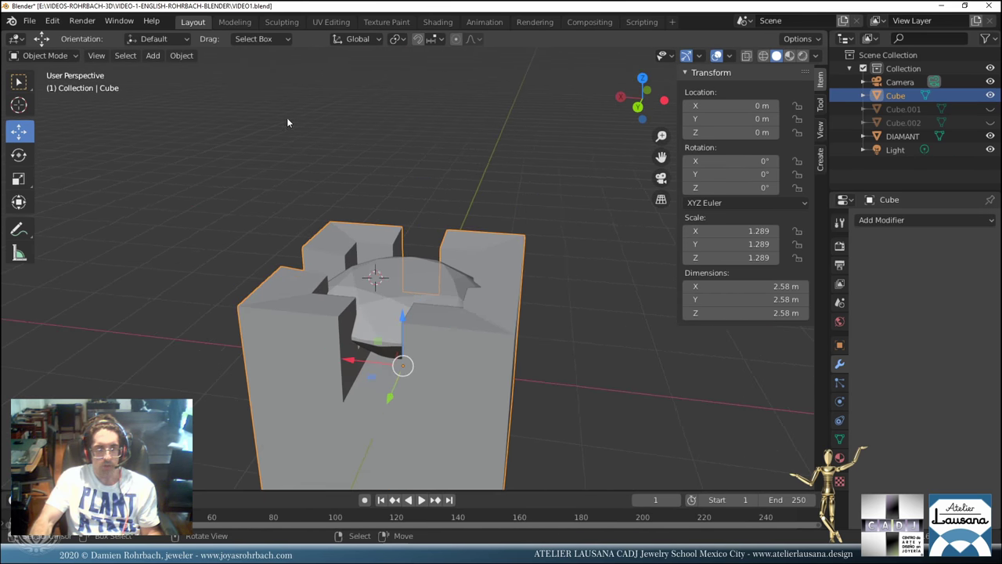
Add a mesh cylinder and set its X, Y and Z location to 0 m.
left_click(152, 56)
mouse_move(179, 74)
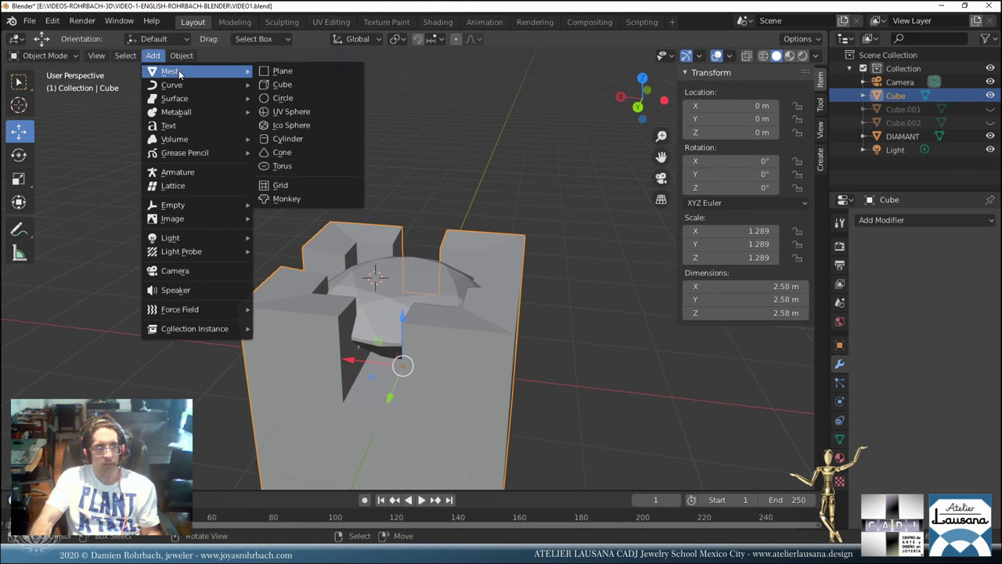
left_click(295, 139)
key("KP_7")
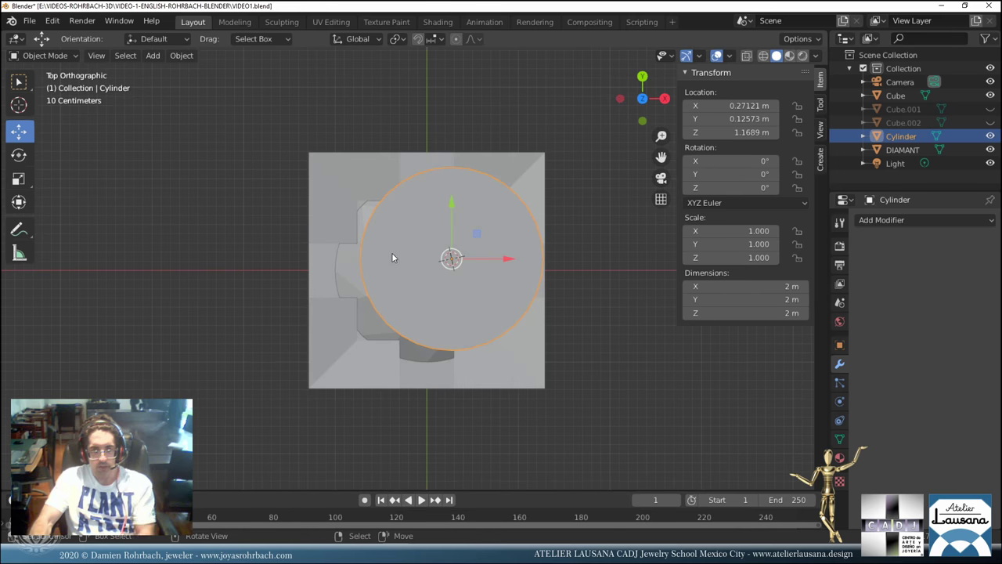
left_click(730, 106)
type("0")
left_click(730, 119)
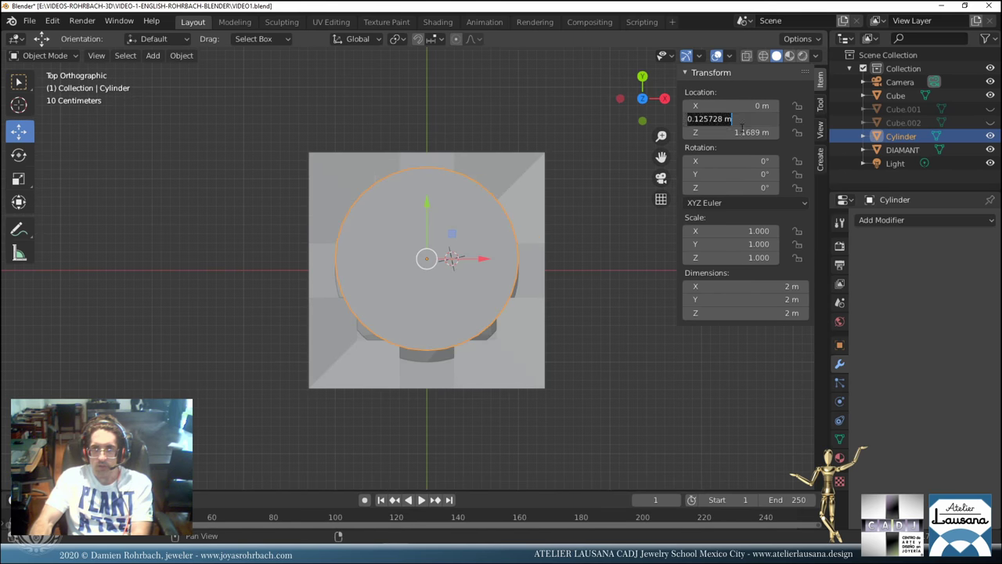
type("0")
left_click(736, 132)
type("0")
key("Return")
Raise the cylinder along Z to about 1.78 m so its base meets the diamond's girdle, and save the file.
middle_click_drag(520, 265, 478, 230)
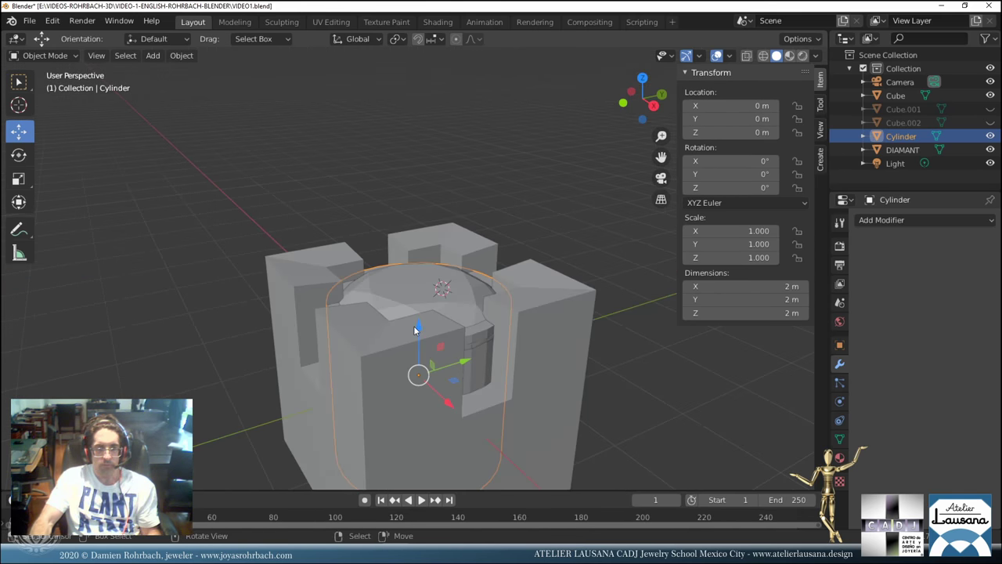
left_click_drag(415, 327, 415, 252)
middle_click_drag(415, 253, 437, 137)
left_click_drag(437, 137, 432, 61)
key("KP_1")
key("ctrl+s")
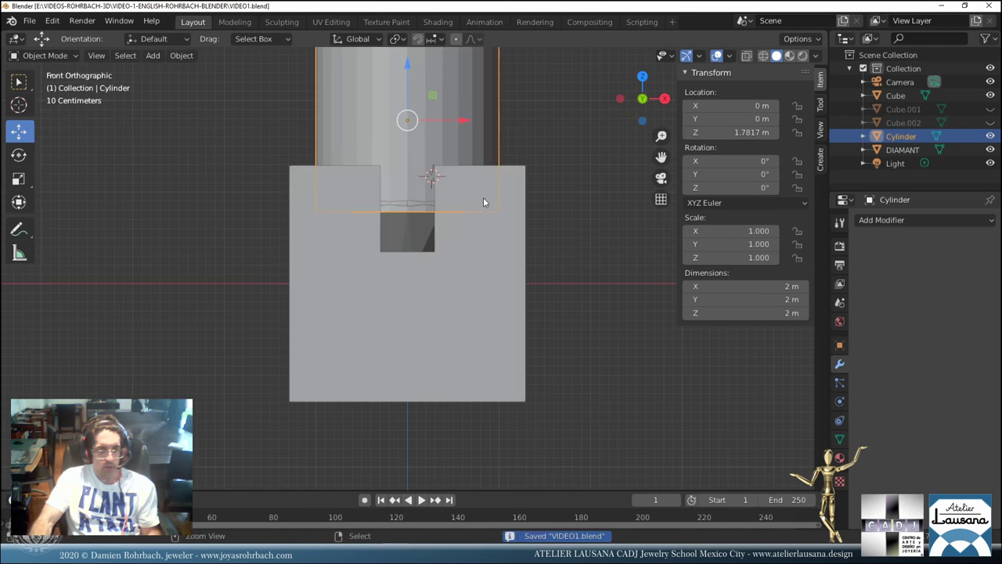
Check the cylinder's alignment over the cube and diamond in the top, right and front orthographic views.
middle_click_drag(480, 263, 461, 220)
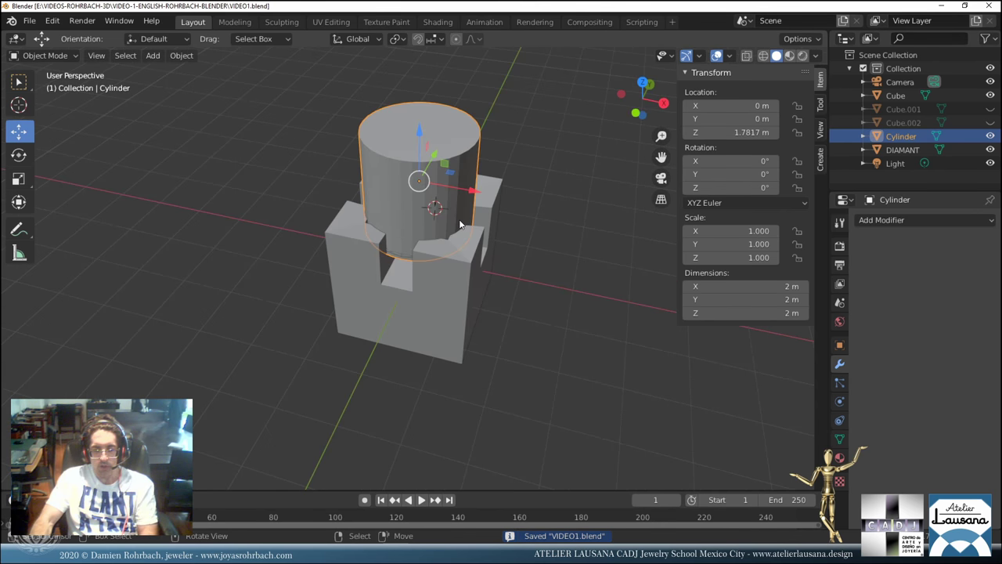
key("KP_7")
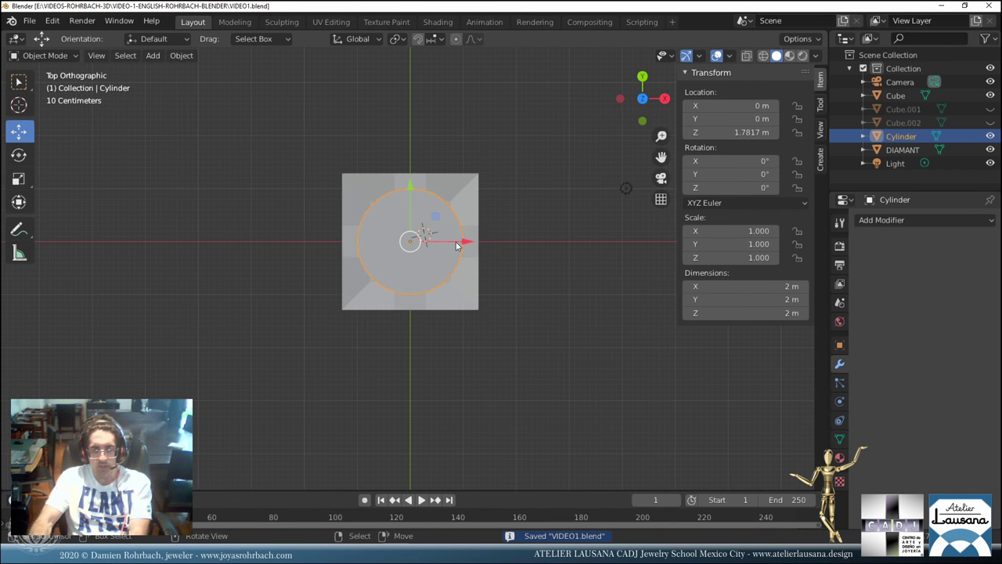
key("KP_1")
key("KP_3")
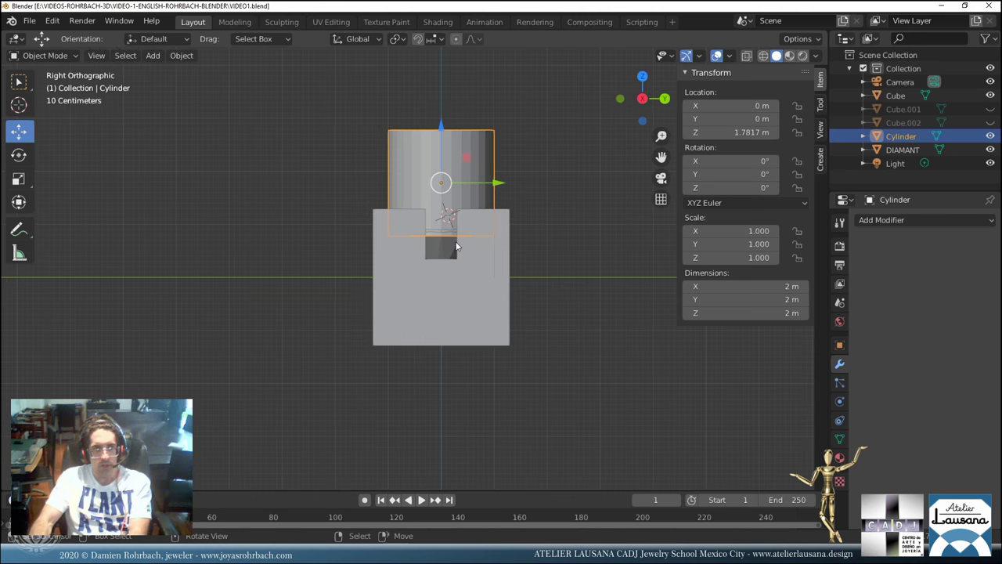
scroll(459, 253, "up", 5)
key("KP_1")
Turn on X-ray shading and, in Edit Mode, select only the cylinder's bottom ring of vertices.
key("alt+z")
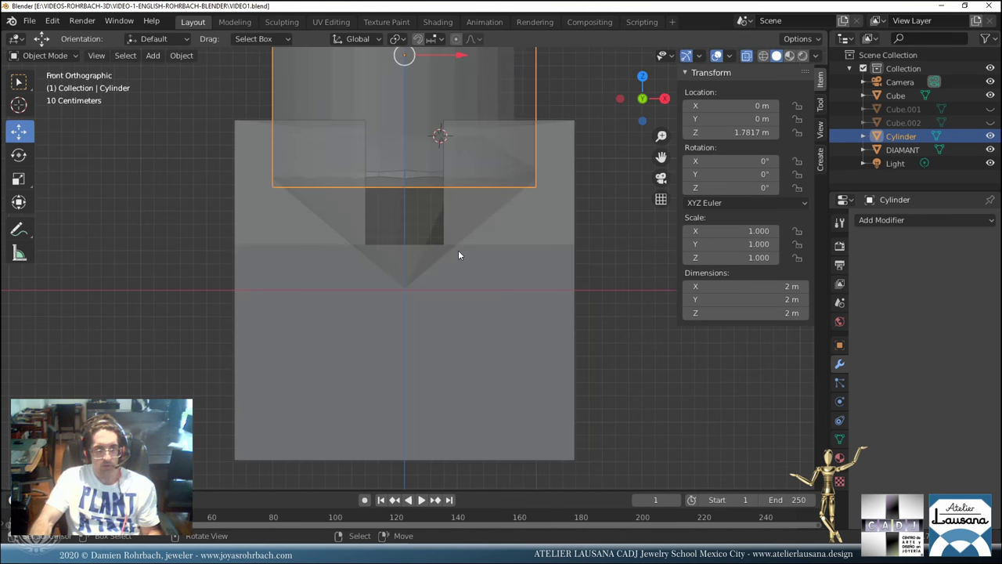
key("n")
middle_click_drag(476, 203, 469, 277, "shift")
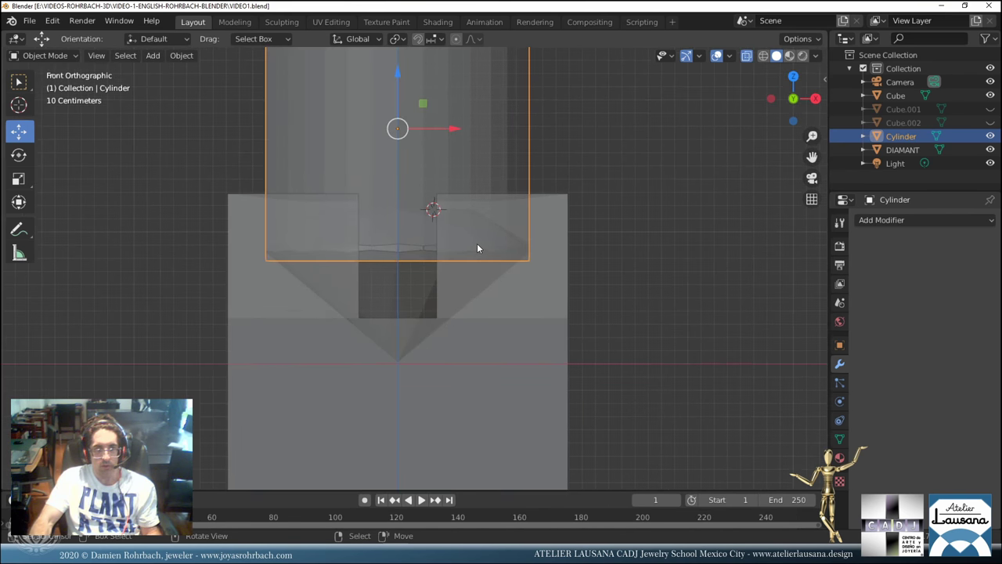
key("Tab")
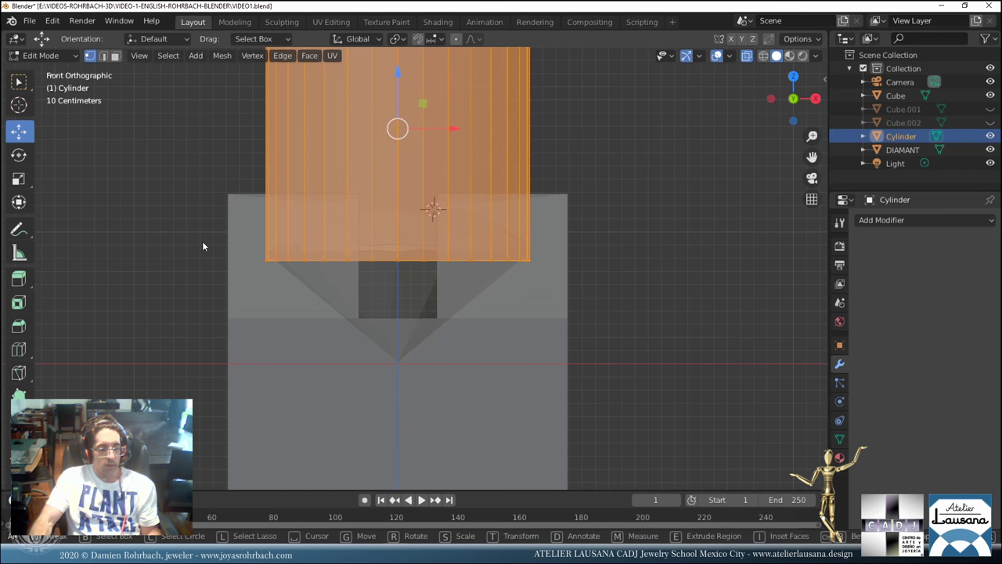
key("alt+a")
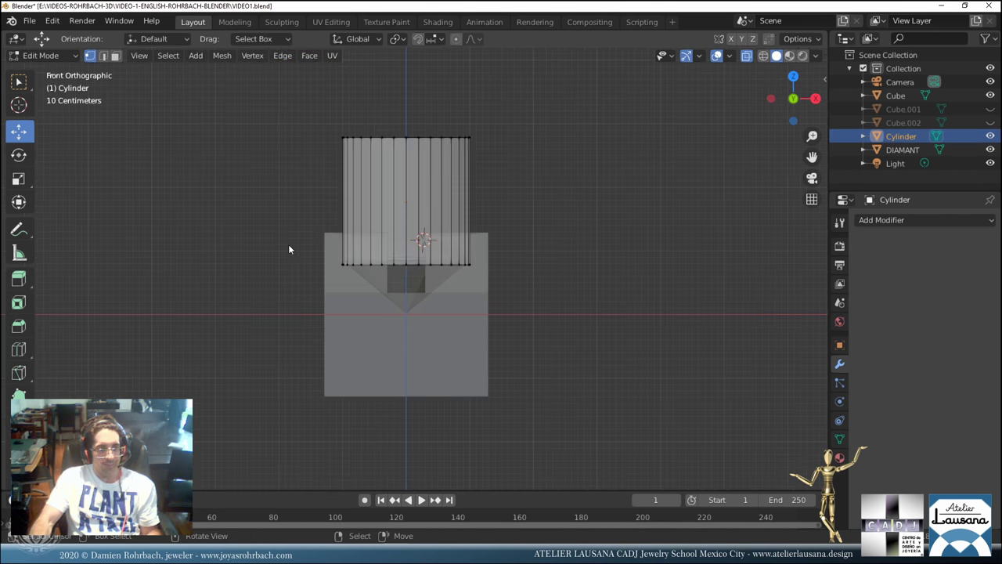
key("b")
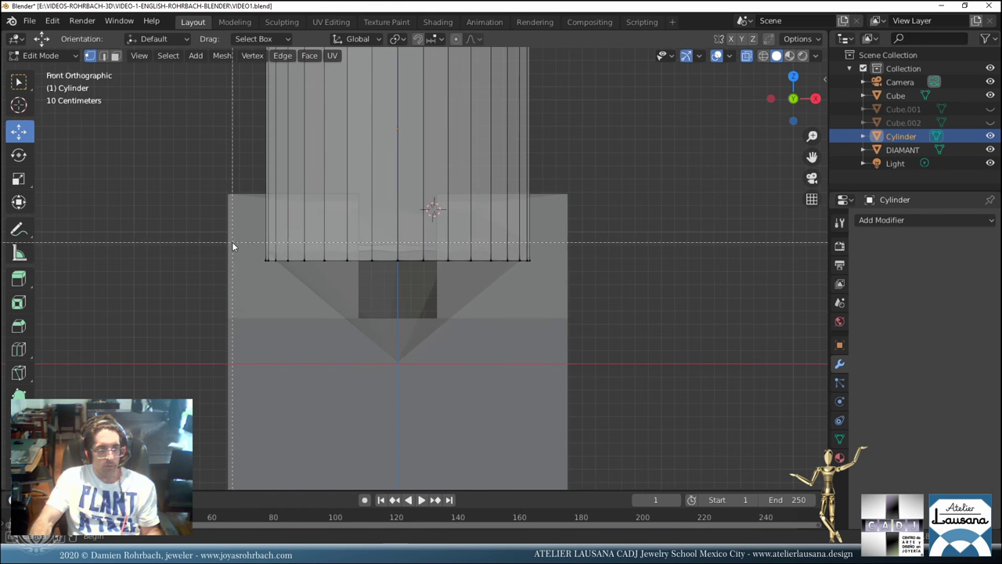
left_click_drag(231, 241, 601, 290)
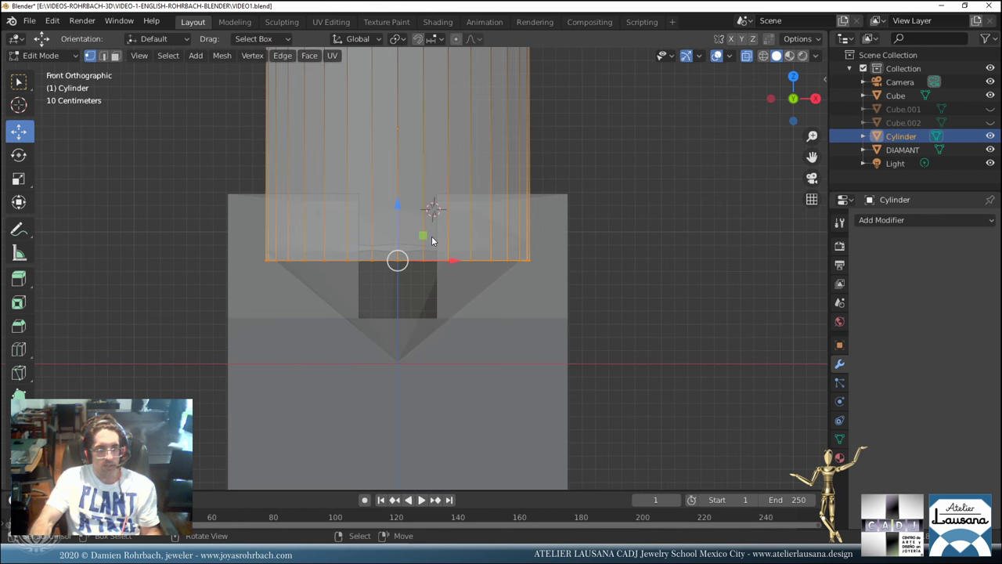
Extrude the bottom ring down to the diamond's tip and scale it almost to a point, following the pavilion's slope.
key("e")
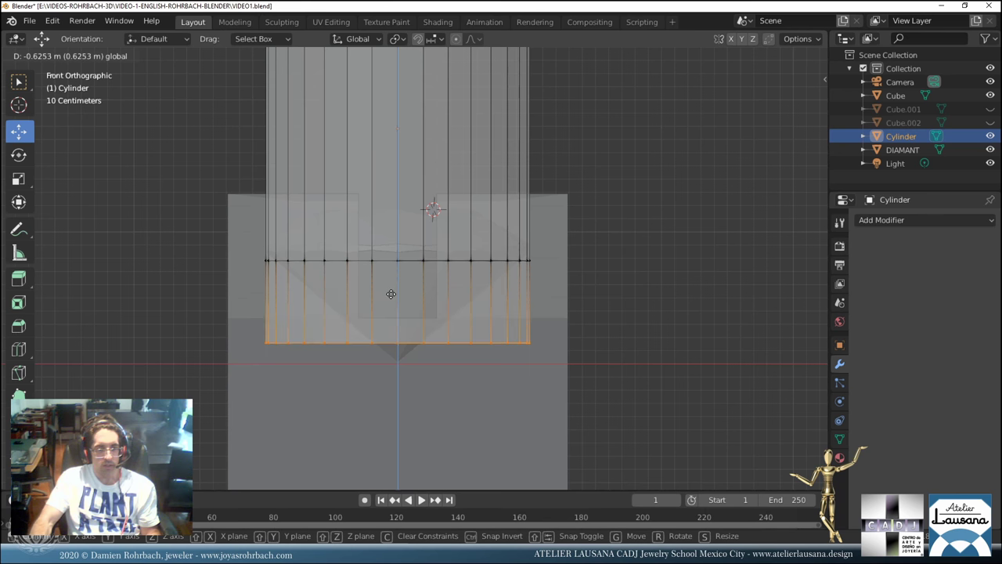
left_click(392, 312)
key("s")
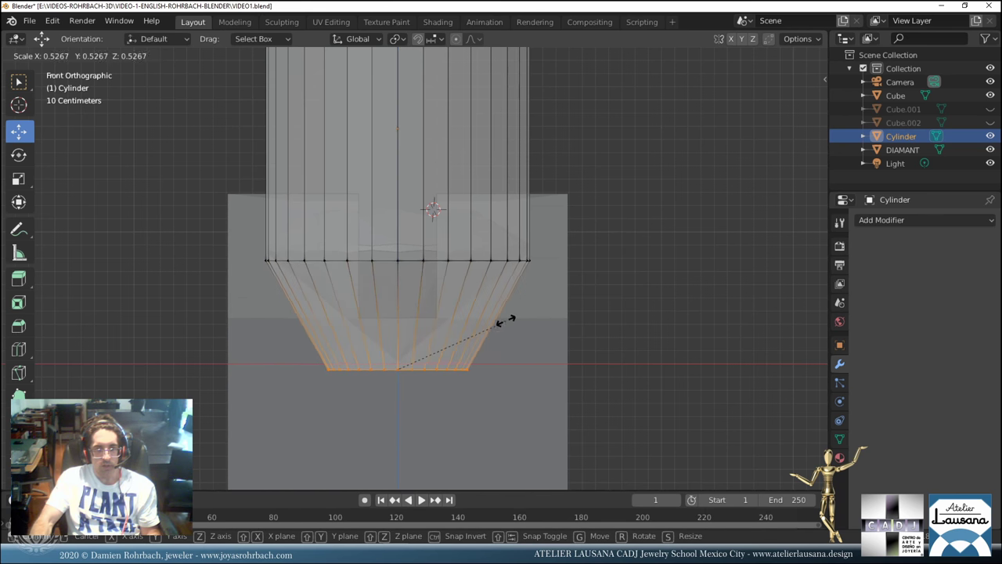
left_click(420, 340)
Extrude the narrow tip ring down along Z into a short stem and scale the stem until it is about as wide as the slots.
scroll(433, 320, "down", 1)
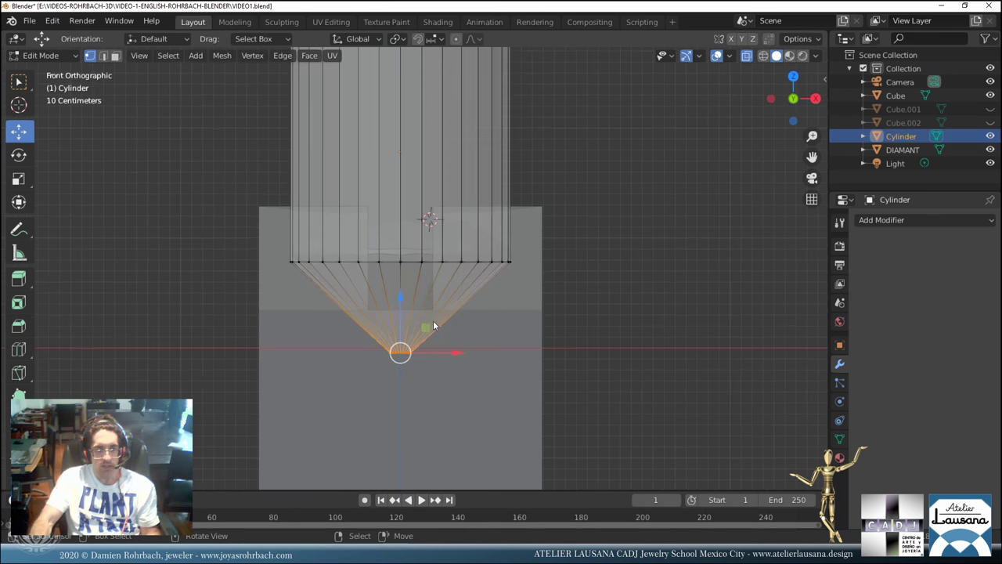
key("e")
right_click(455, 310)
left_click_drag(401, 304, 436, 319)
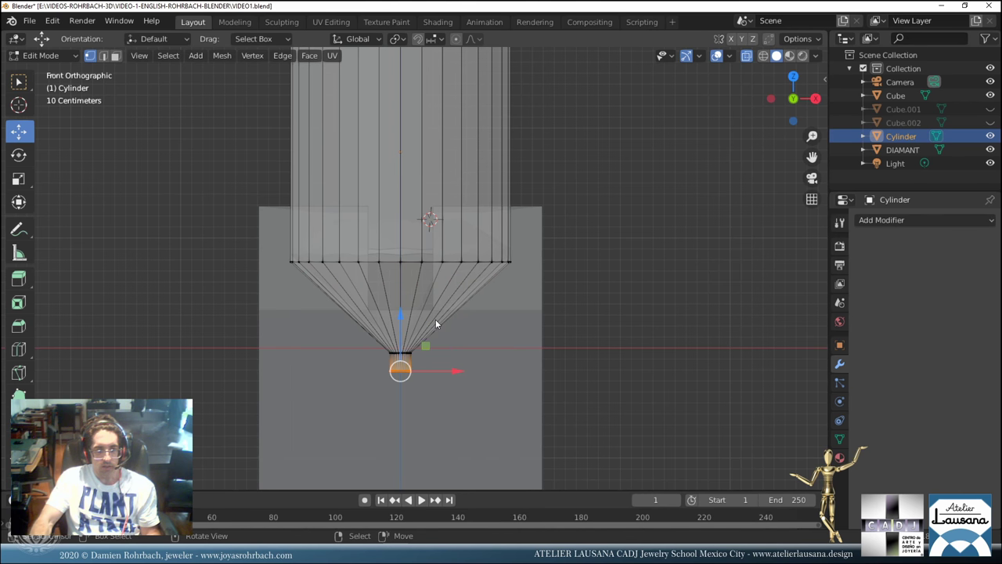
left_click_drag(365, 336, 463, 402)
key("s")
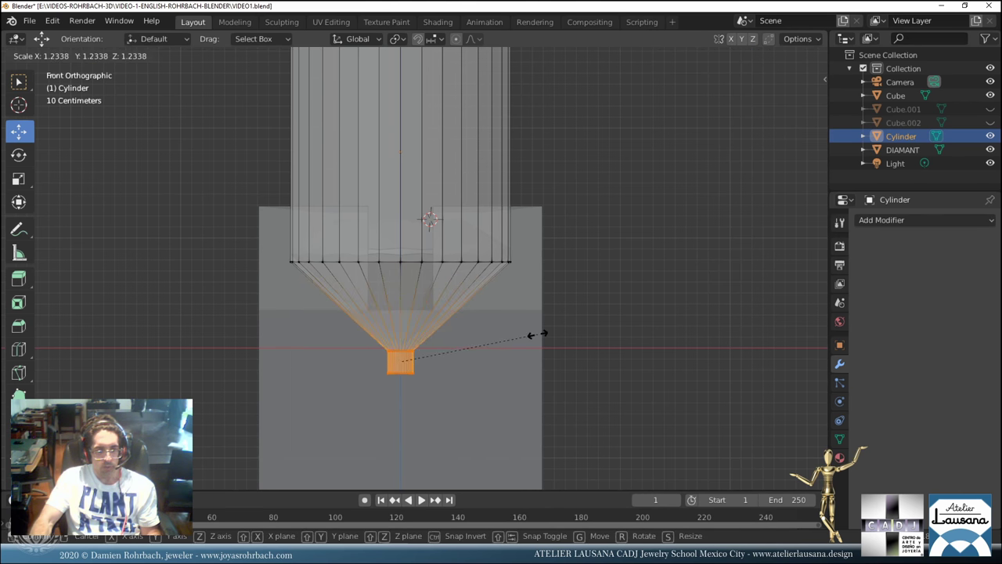
left_click(735, 314)
Extrude the stem's lowest ring slightly downward and scale it to about twice its width to form a flare.
middle_click_drag(474, 432, 477, 334, "shift")
key("alt+a")
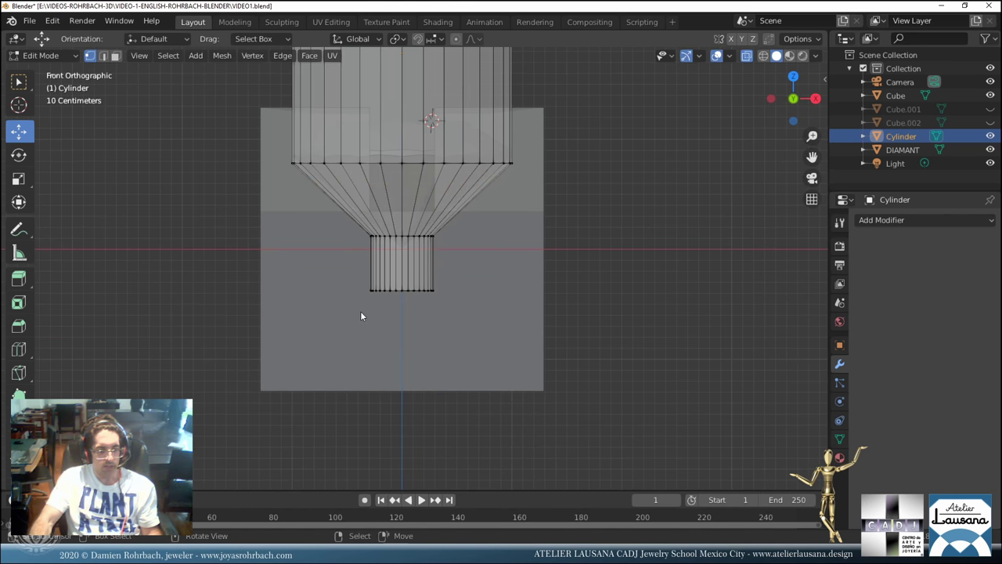
key("b")
left_click_drag(313, 279, 514, 348)
key("e")
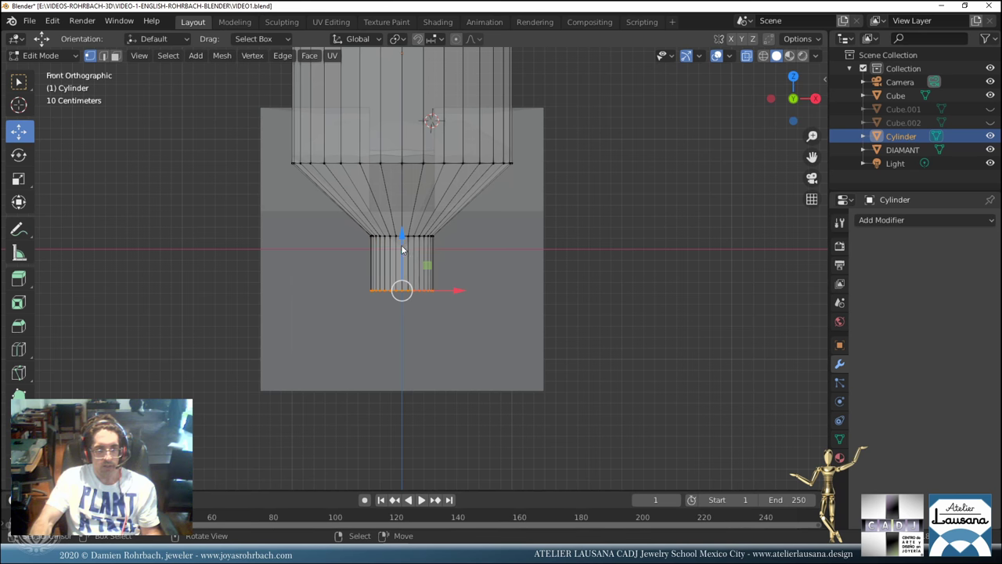
left_click(452, 270)
key("s")
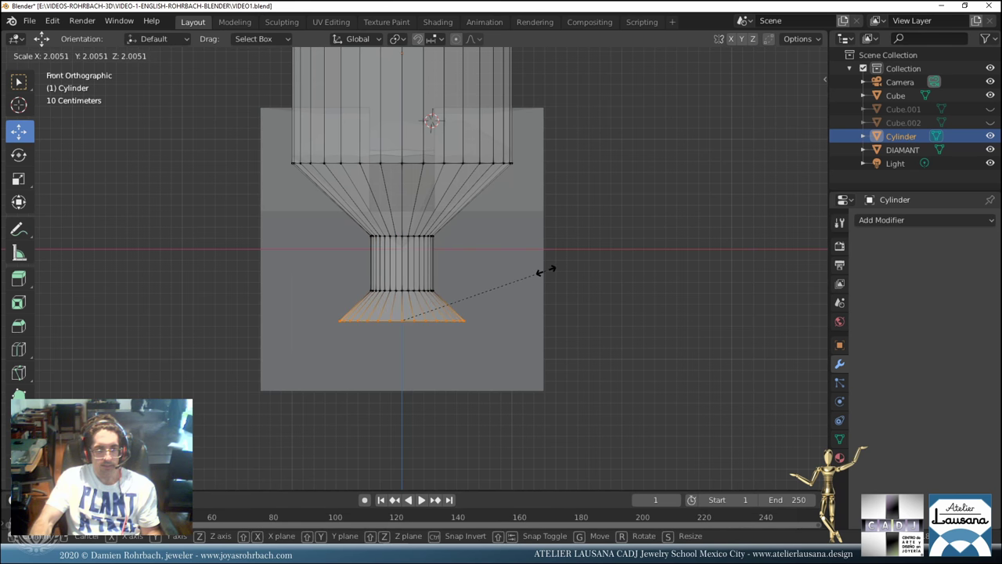
left_click(539, 271)
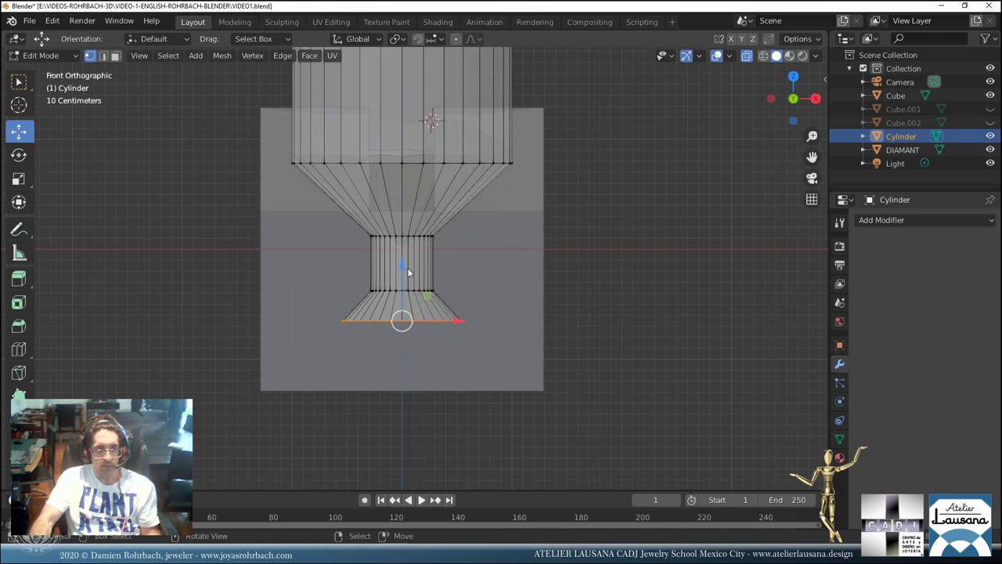
Extrude the flared ring straight down past the cube's underside, and save the file in Object Mode with X-ray off.
key("e")
left_click(408, 383)
middle_click_drag(461, 336, 468, 274)
key("alt+z")
key("Tab")
key("ctrl+s")
Add a Boolean modifier to the cube, set to Difference with the cylinder as its object.
left_click(467, 274)
left_click(889, 222)
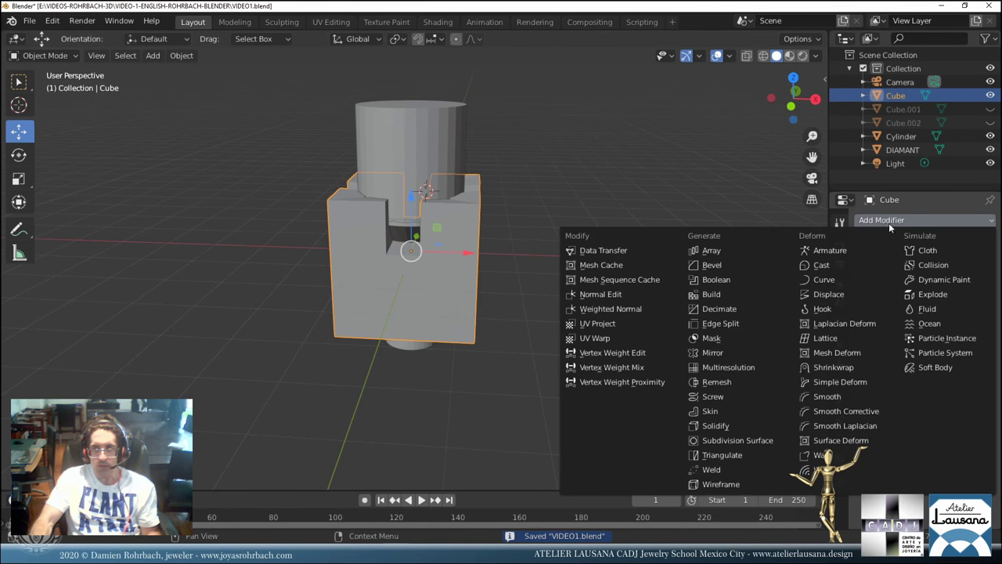
left_click(716, 280)
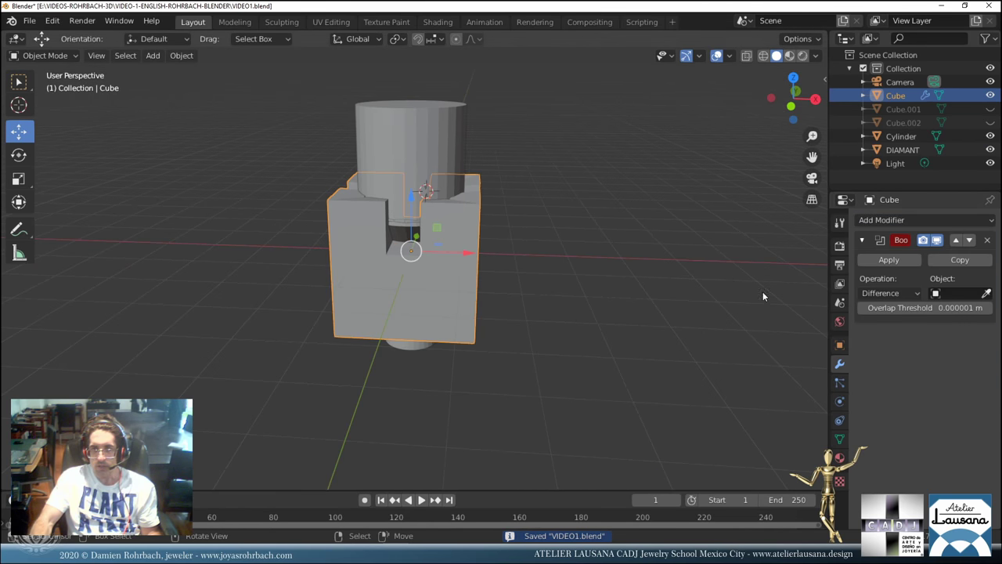
left_click(987, 293)
left_click(467, 126)
Hide the cylinder and the diamond to expose the cut seat, and save the file.
left_click(462, 127)
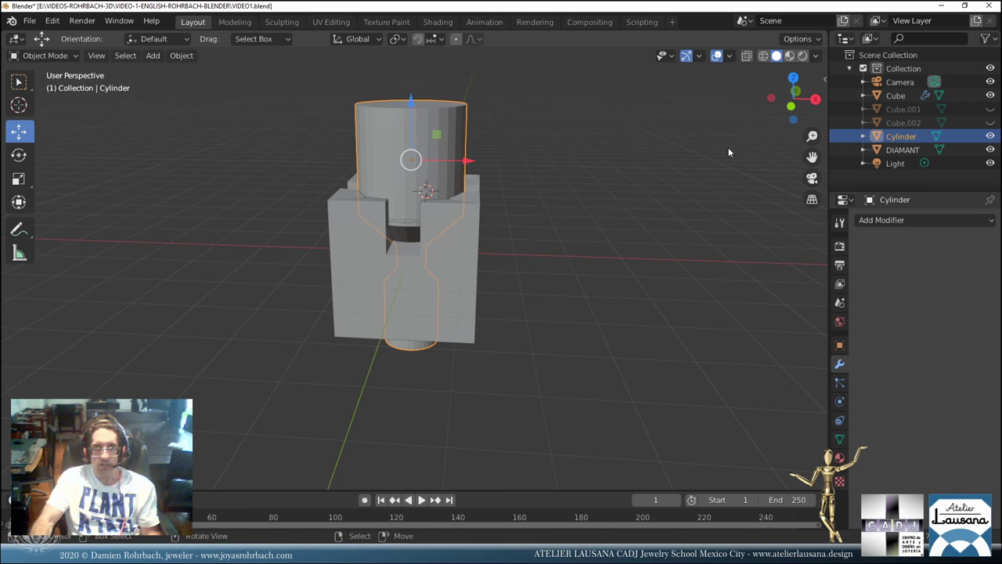
left_click(990, 136)
middle_click_drag(708, 267, 465, 253)
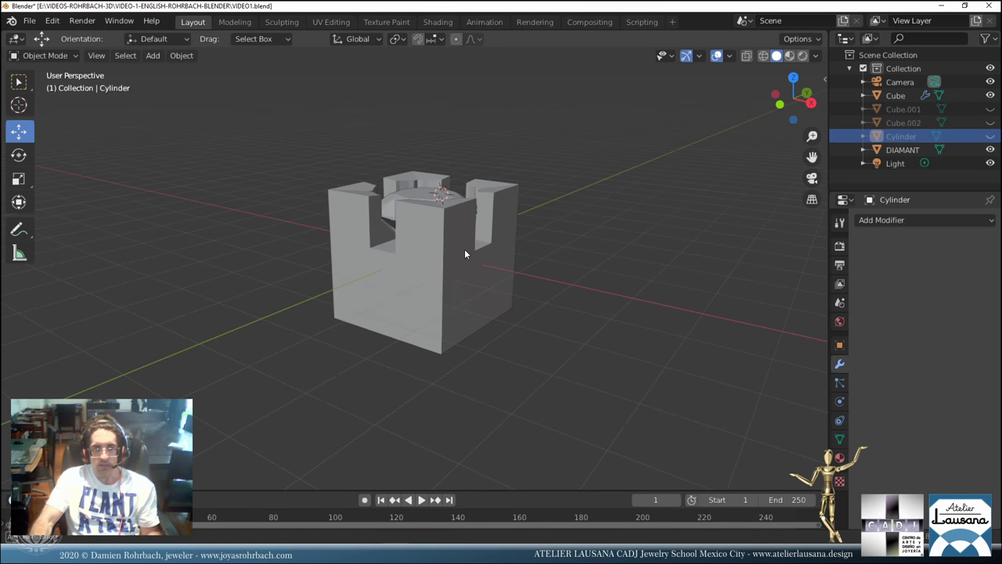
left_click(991, 149)
middle_click_drag(518, 224, 449, 249)
scroll(473, 232, "up", 5)
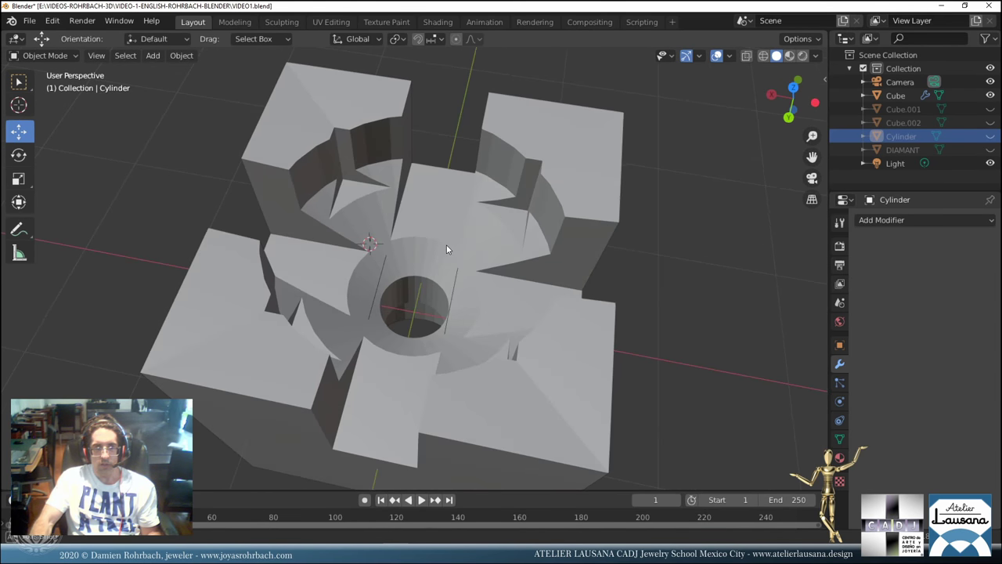
key("ctrl+s")
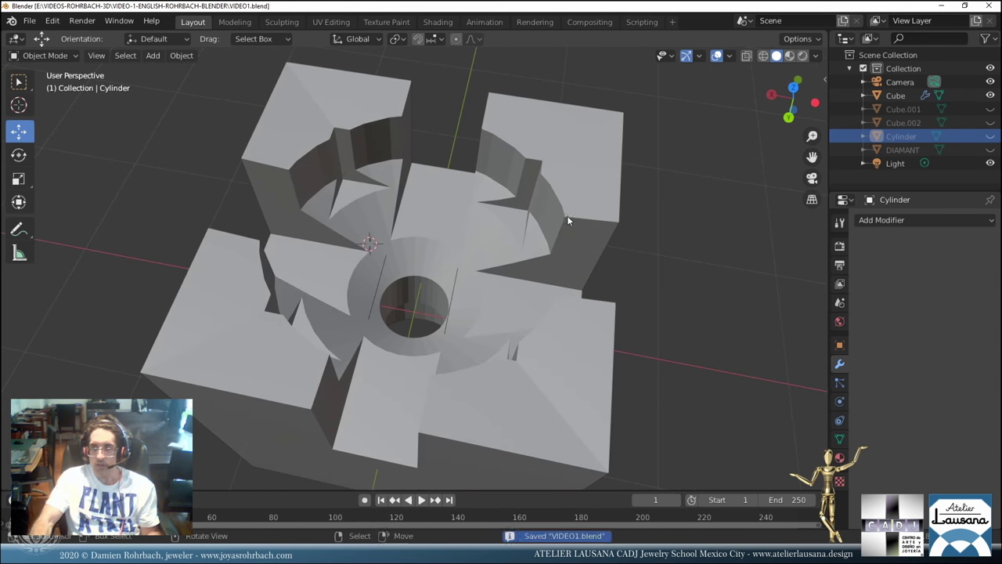
Compare the cube's original mesh in Edit Mode with the Boolean-cut result in Object Mode to examine the seat's irregular cuts.
left_click(477, 130)
key("Tab")
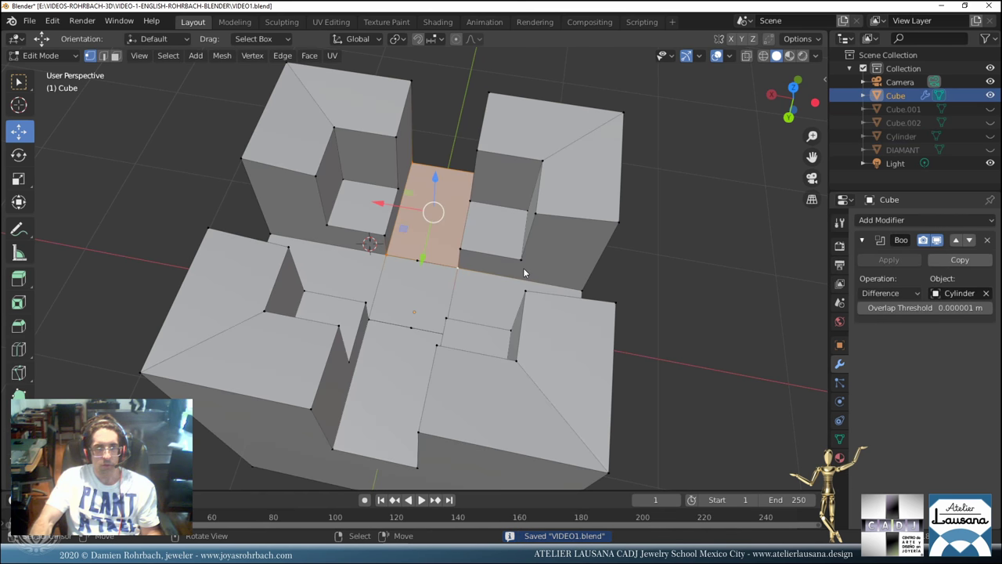
key("Tab")
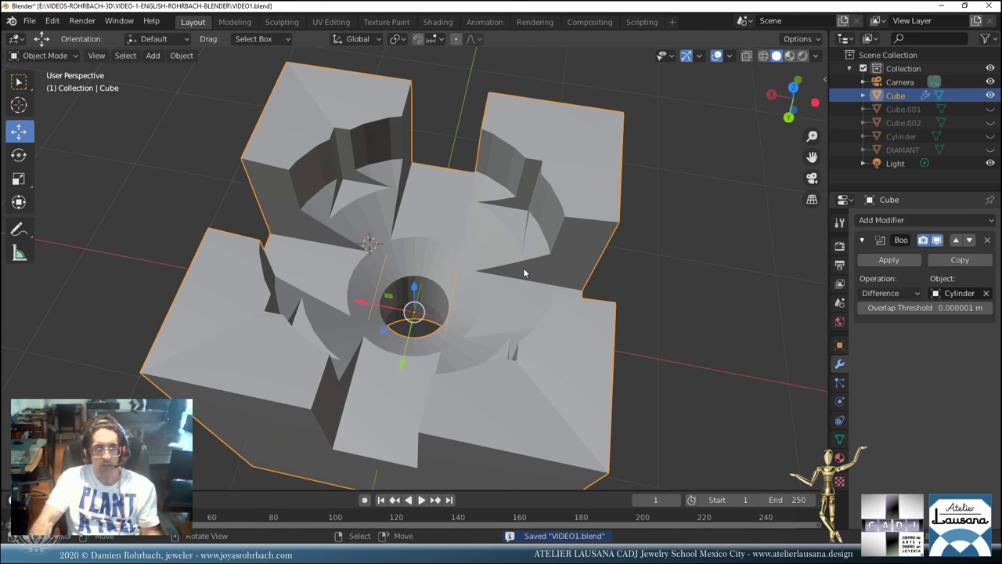
key("Tab")
key("Tab")
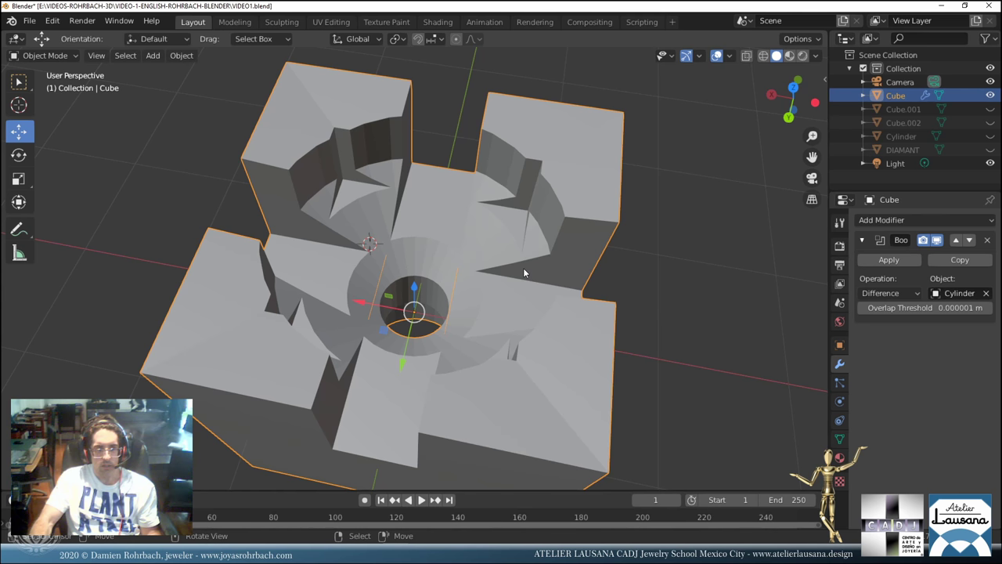
key("Tab")
key("Tab")
key("Tab")
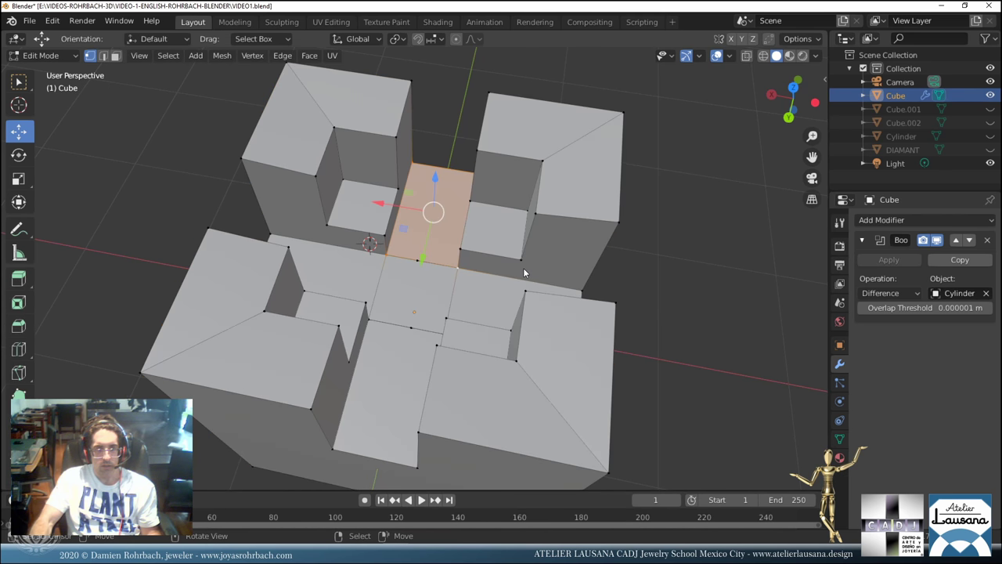
key("Tab")
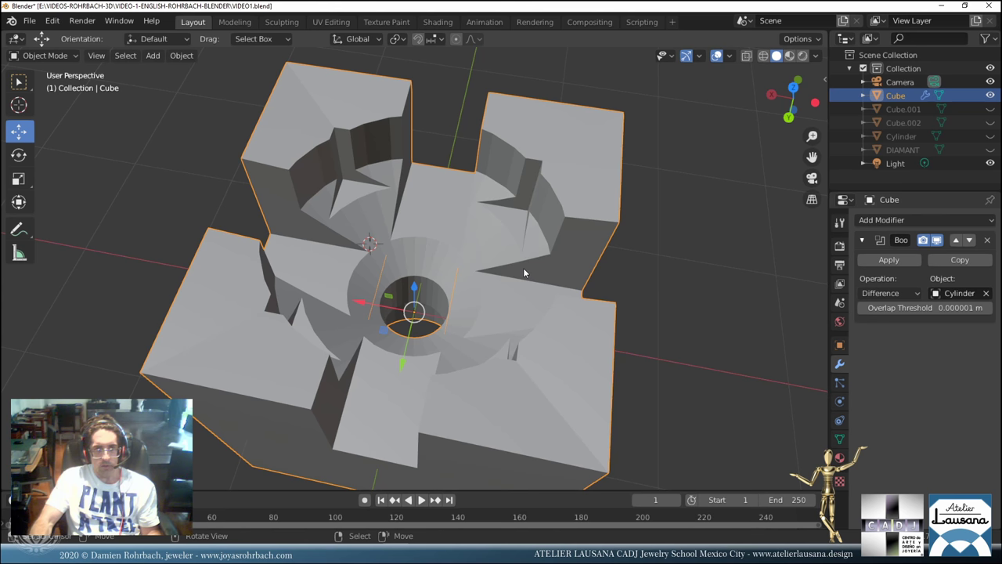
middle_click_drag(523, 268, 452, 272)
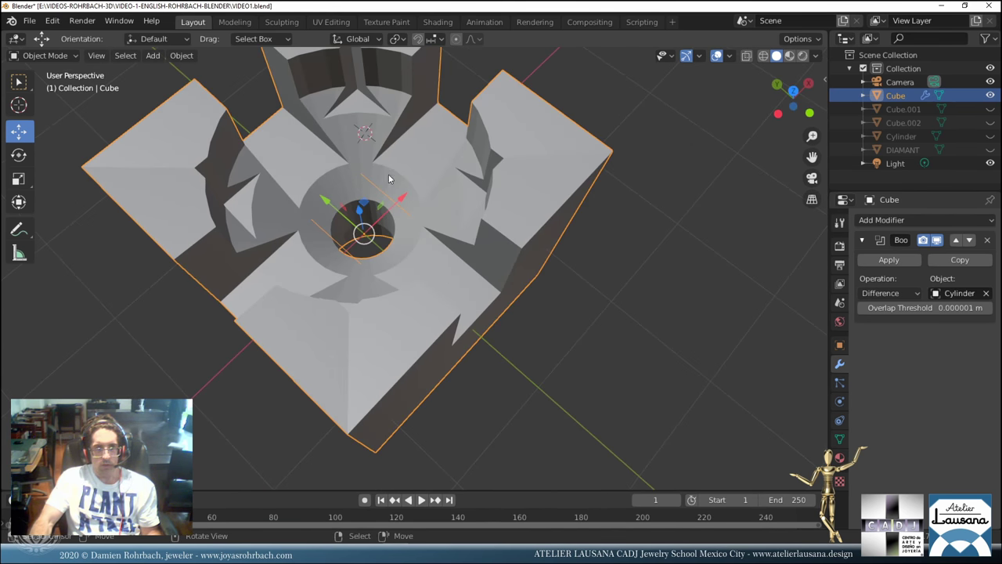
In face select mode, raise the four small floor faces at the prongs' inner corners along Z, and return to Object Mode.
key("Tab")
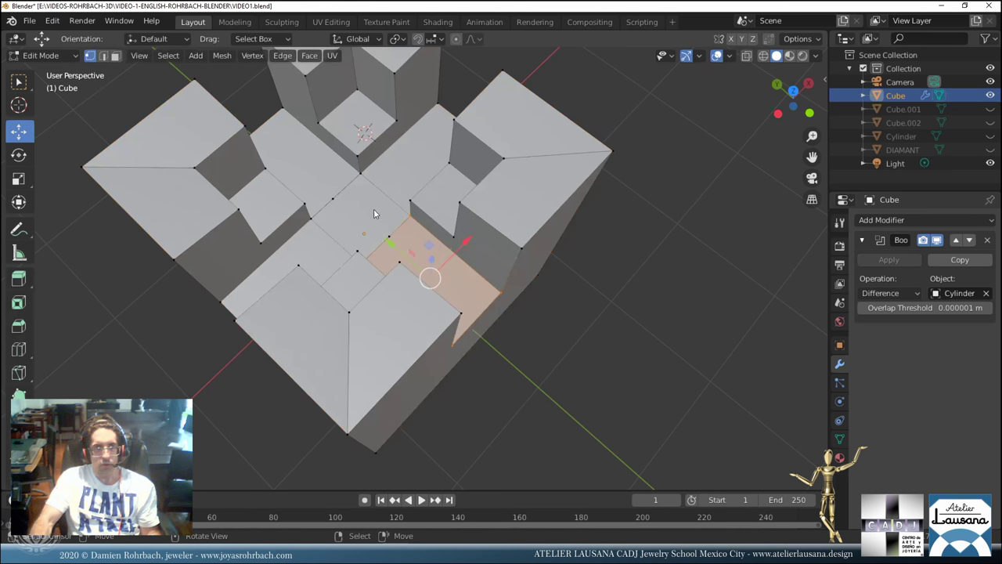
middle_click_drag(373, 209, 345, 216)
key("alt+a")
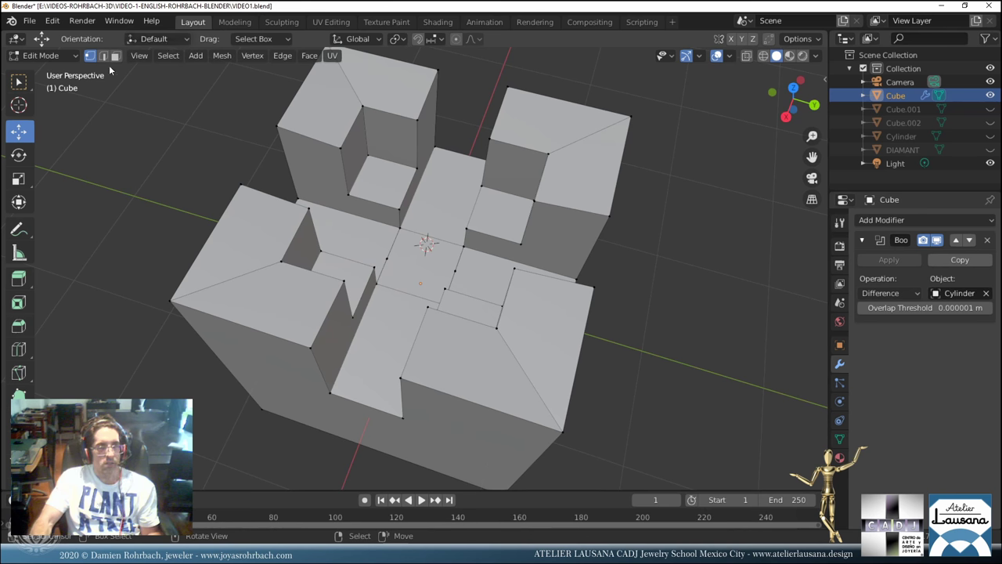
left_click(391, 172)
left_click(349, 271, "shift")
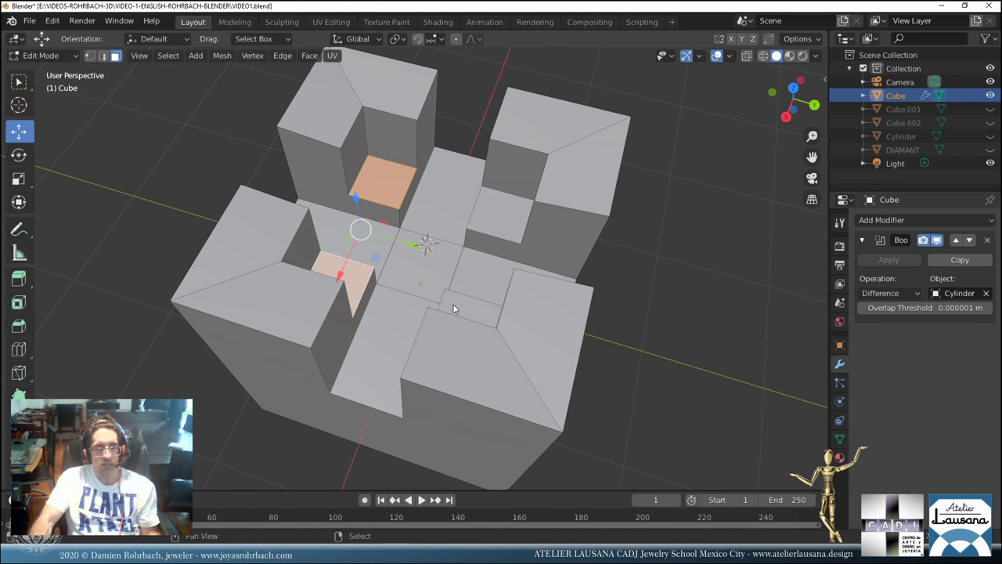
left_click(458, 306, "shift")
left_click(513, 227, "shift")
middle_click_drag(513, 227, 405, 235)
key("g")
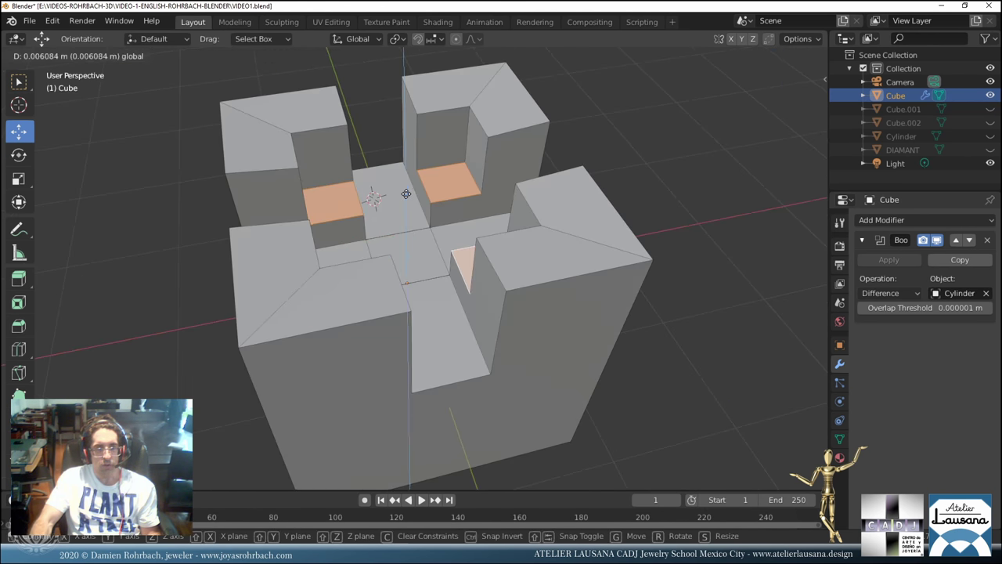
left_click(439, 205)
key("Tab")
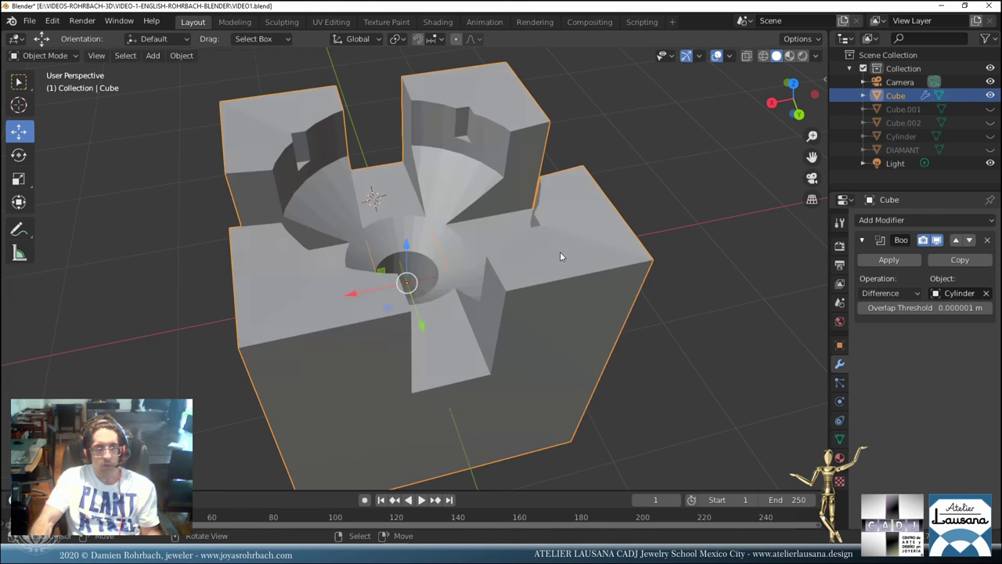
Apply the Boolean modifier on the cube so the seat cut becomes permanent, and save the file.
mouse_move(441, 210)
middle_mouse_down()
mouse_move(423, 224)
mouse_move(418, 212)
mouse_move(433, 225)
mouse_move(450, 199)
middle_mouse_up()
scroll(436, 225, "up", 4)
scroll(437, 226, "down", 5)
key("ctrl+s")
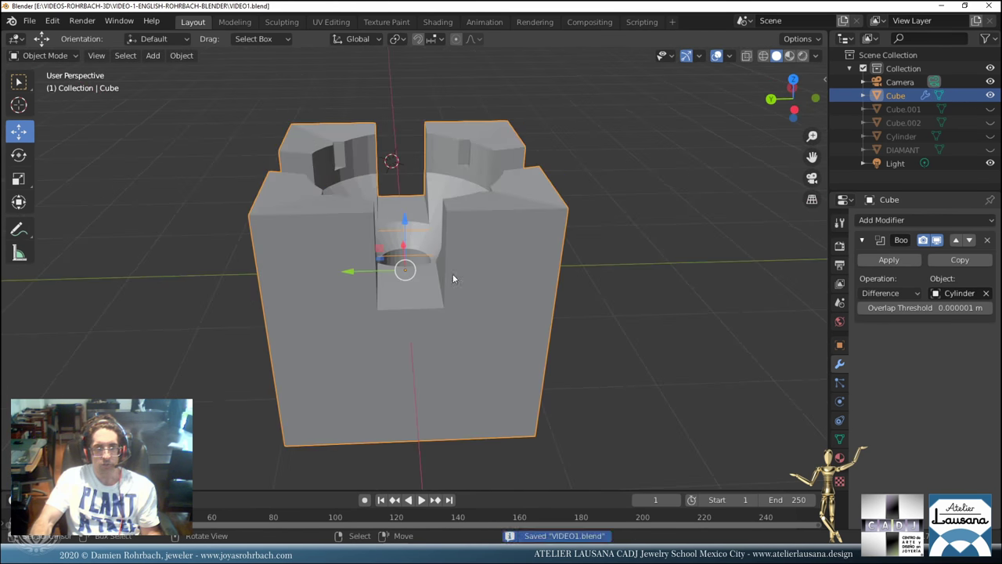
middle_click_drag(453, 273, 420, 258)
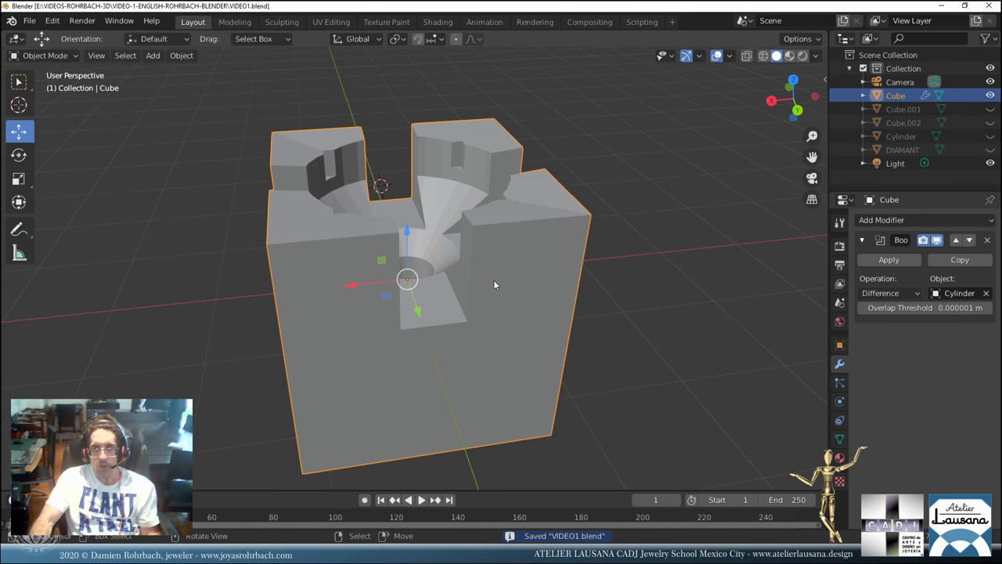
scroll(494, 284, "down", 3)
key("ctrl+a")
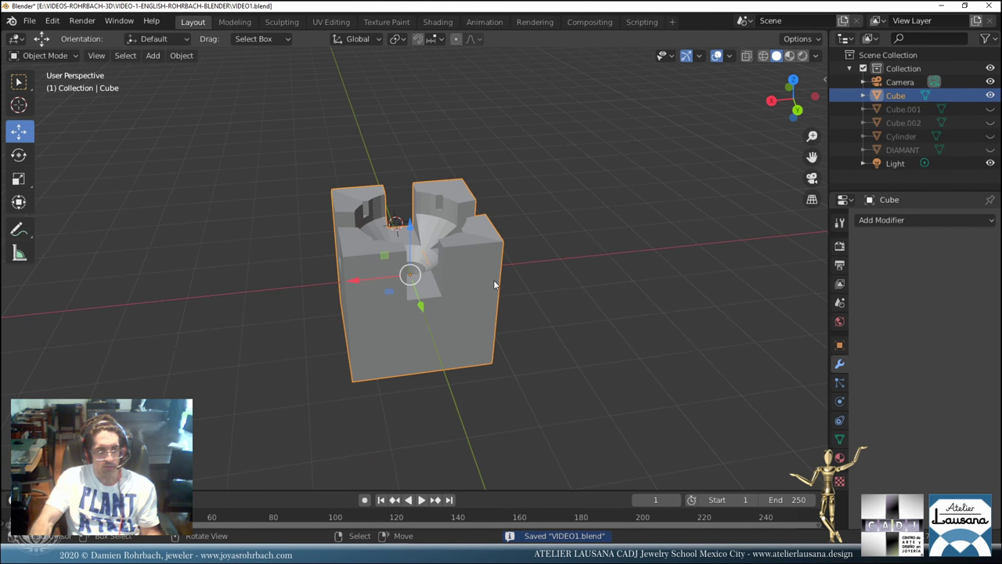
scroll(454, 314, "up", 5)
scroll(448, 265, "down", 4)
middle_click_drag(438, 337, 442, 238, "shift")
key("ctrl+s")
Unhide the diamond to show it in the seat between the four prongs.
left_click(991, 149)
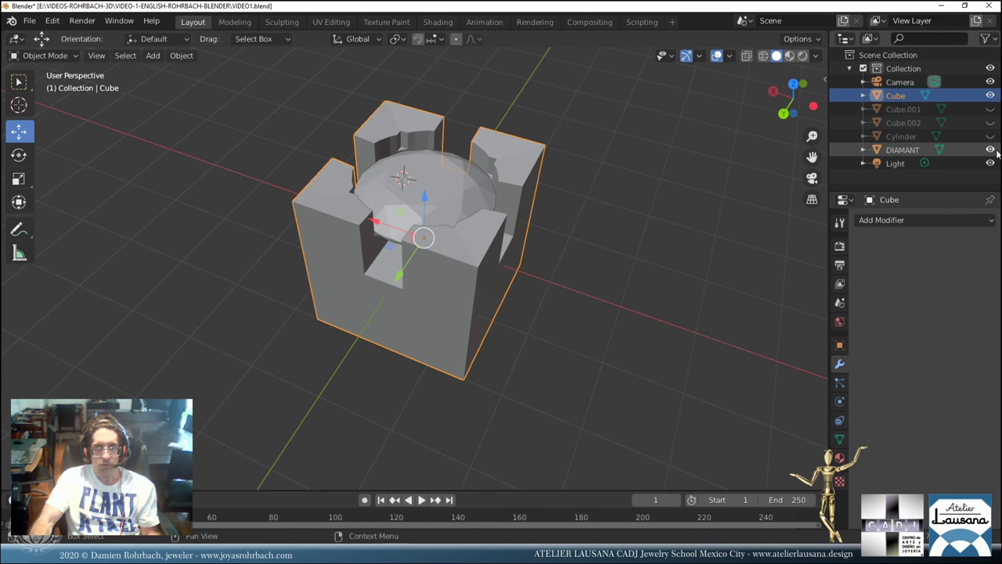
mouse_move(458, 202)
middle_mouse_down()
mouse_move(415, 201)
mouse_move(441, 203)
middle_mouse_up()
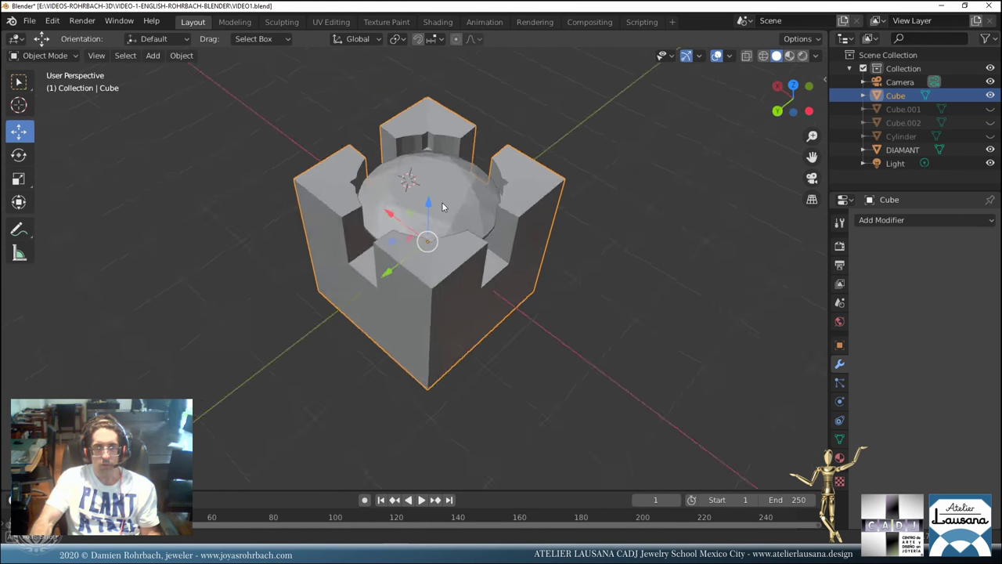
scroll(557, 172, "up", 2)
Scale the cube down uniformly to about 0.91 so the prongs grip the diamond's edge, and save the file.
key("s")
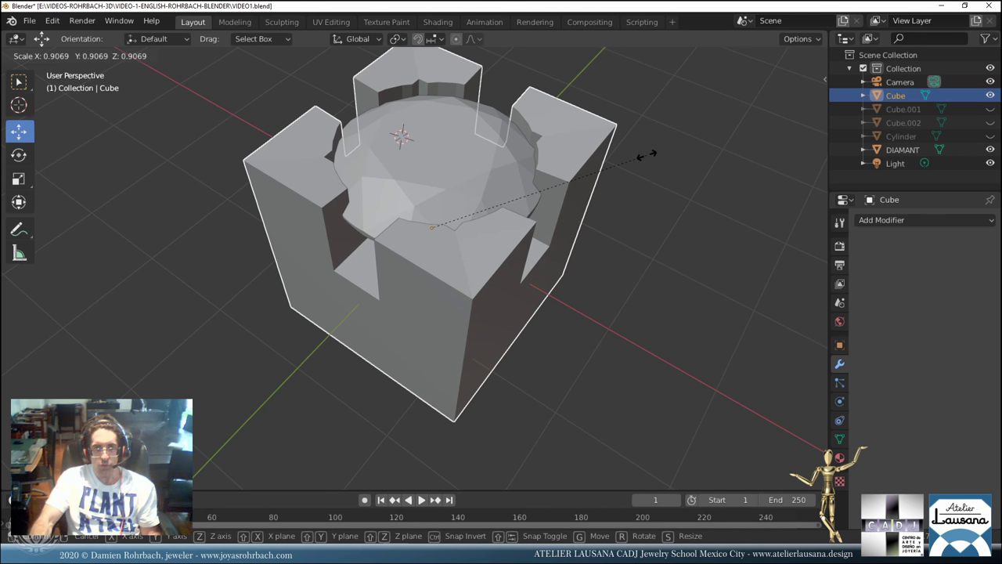
left_click(647, 155)
middle_click_drag(368, 263, 297, 227)
scroll(297, 228, "up", 2)
middle_click_drag(469, 161, 567, 185)
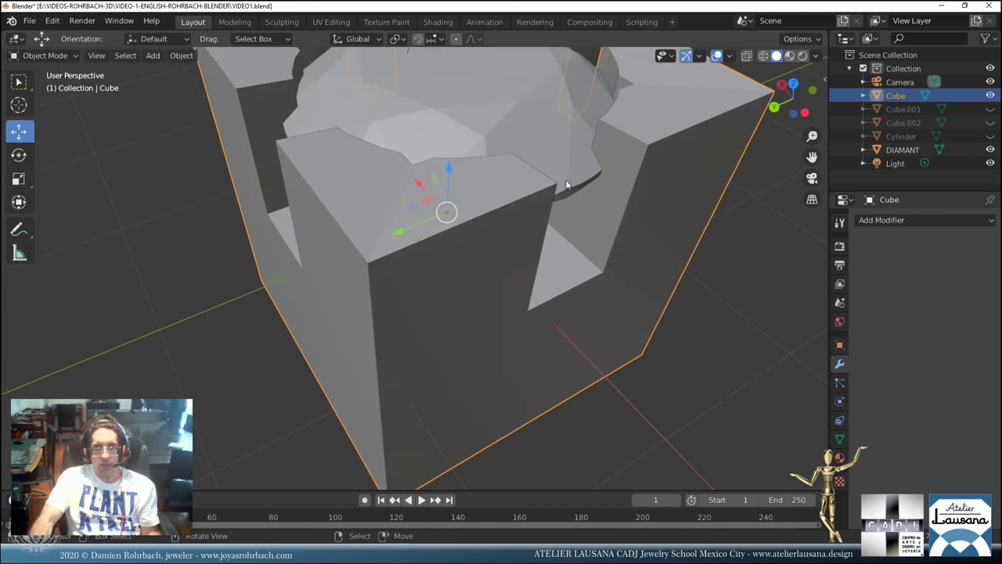
scroll(548, 182, "down", 8)
key("ctrl+s")
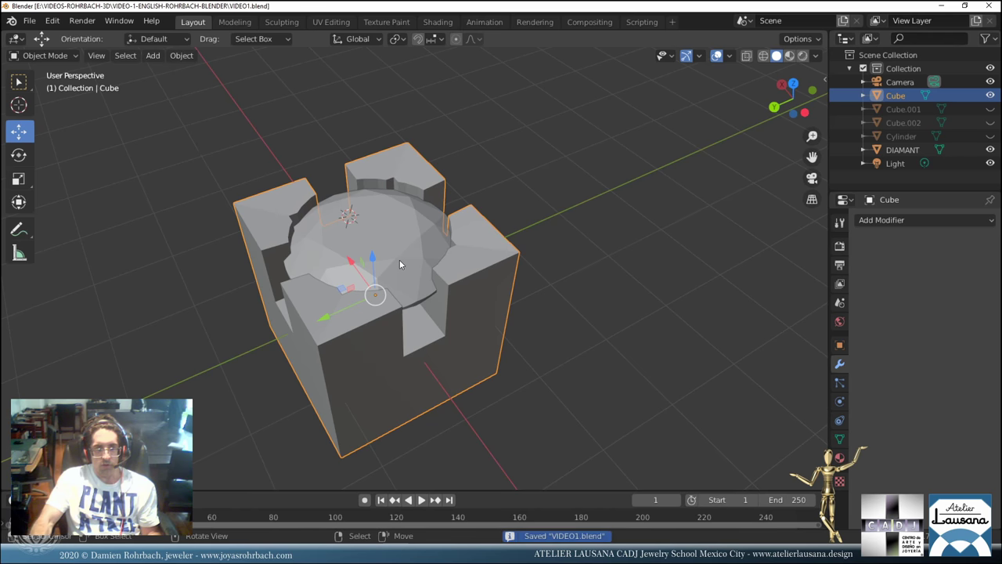
Move the cube up along Z so the diamond sits lower between the prongs.
middle_click_drag(399, 264, 322, 267)
key("g")
key("z")
left_click(361, 224)
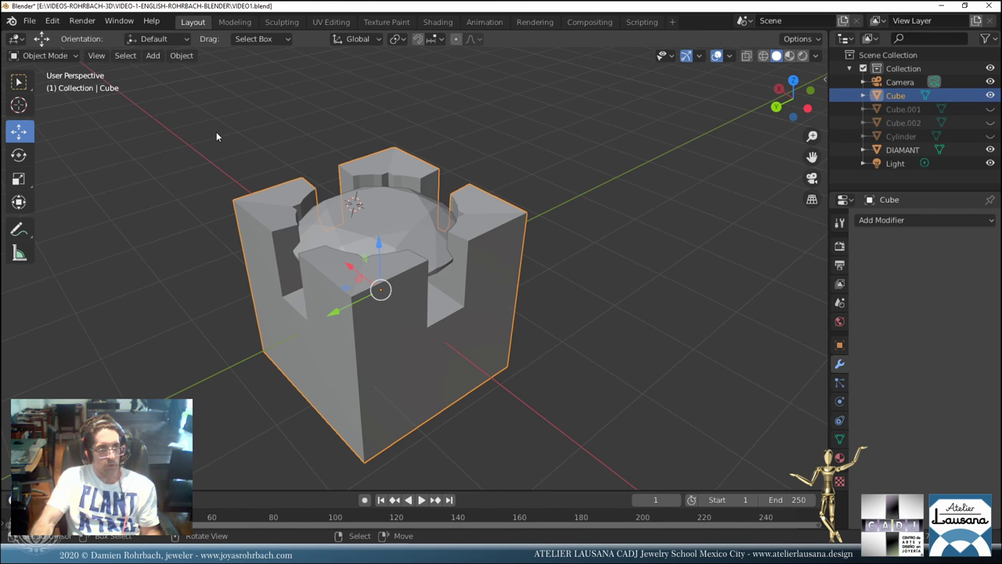
Enter Edit Mode on the cube and, in face select mode, select all the top faces of the four prongs.
key("Tab")
left_click(115, 56)
left_click(286, 200)
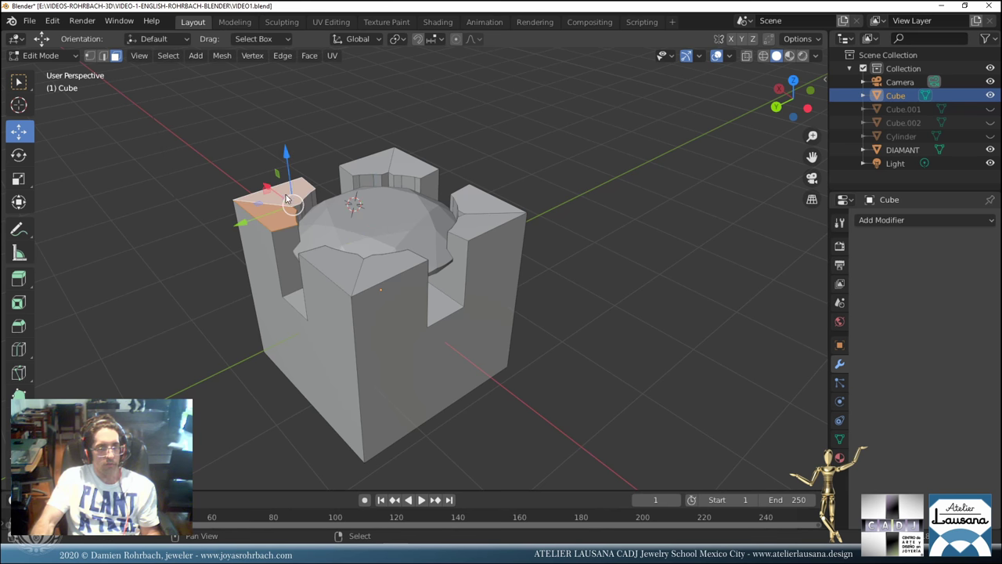
left_click(383, 166, "shift")
left_click(469, 205, "shift")
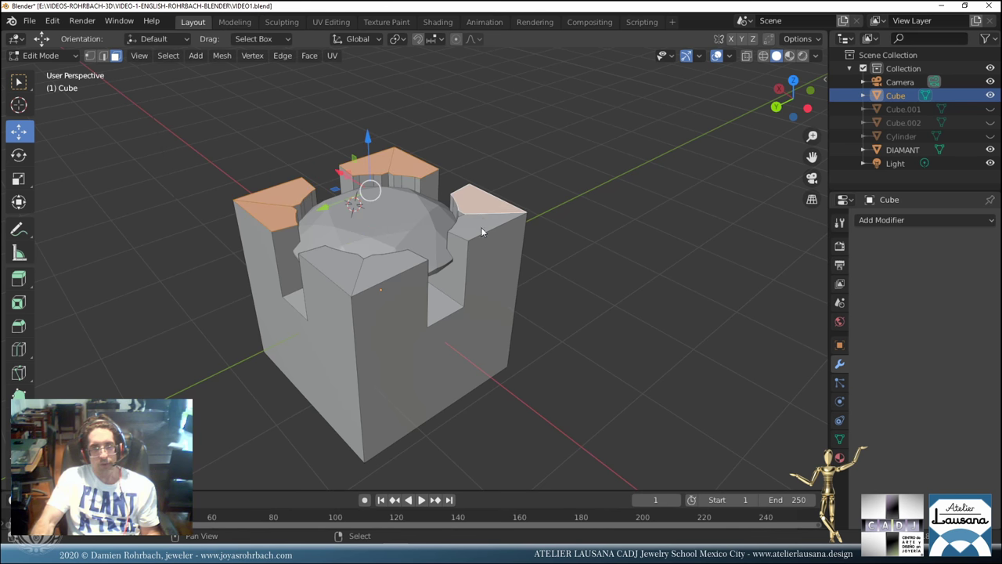
left_click(423, 262, "shift")
left_click(345, 267, "shift")
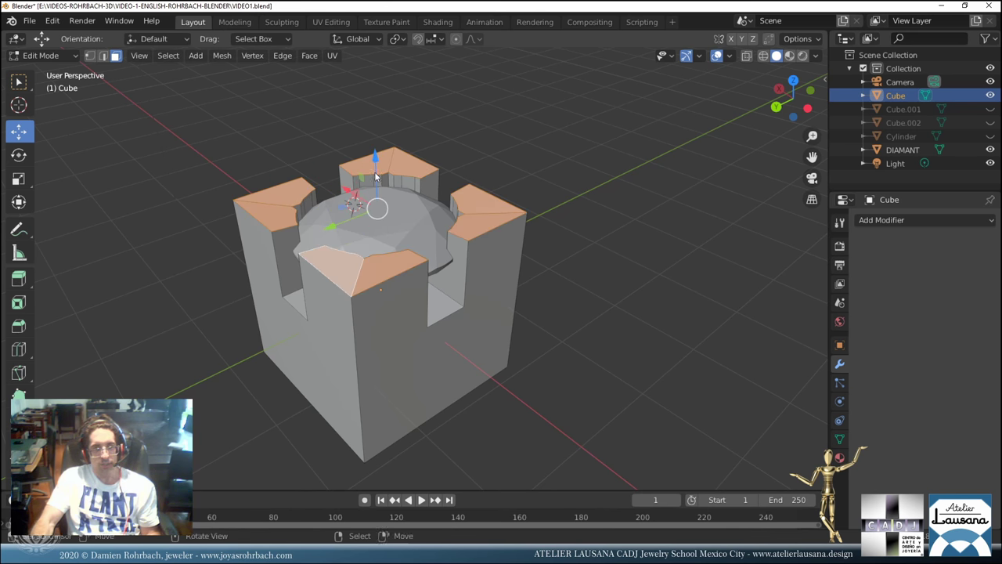
Try raising the selected prong tops along Z to lengthen the prongs, and undo the raise.
middle_click_drag(376, 177, 363, 160)
left_click_drag(360, 130, 357, 68)
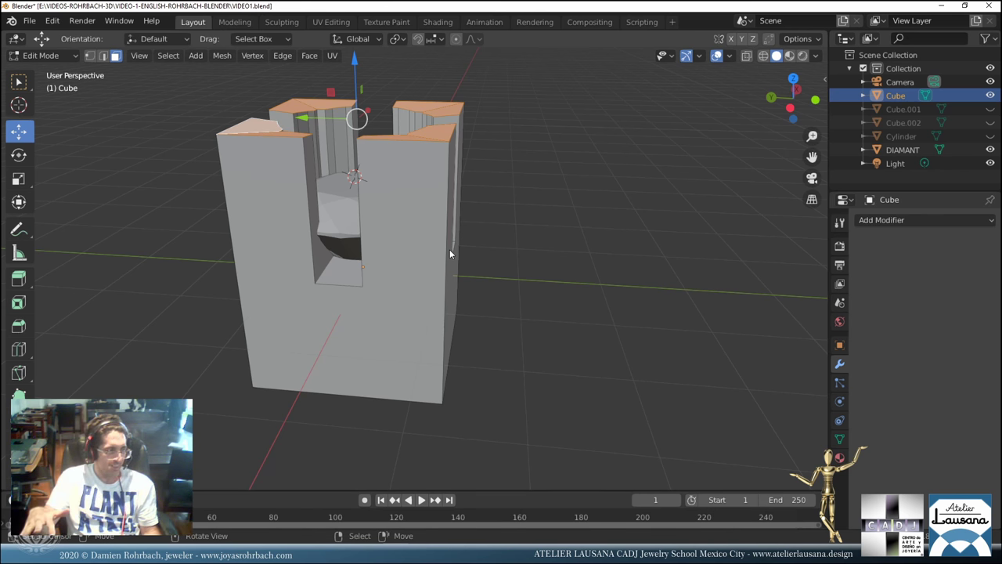
key("Tab")
key("Tab")
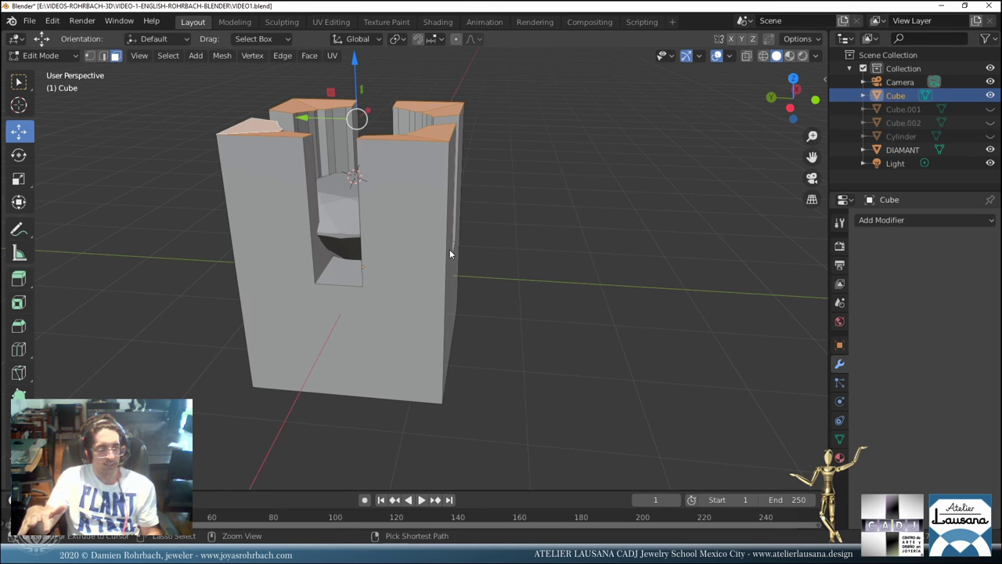
key("ctrl+z")
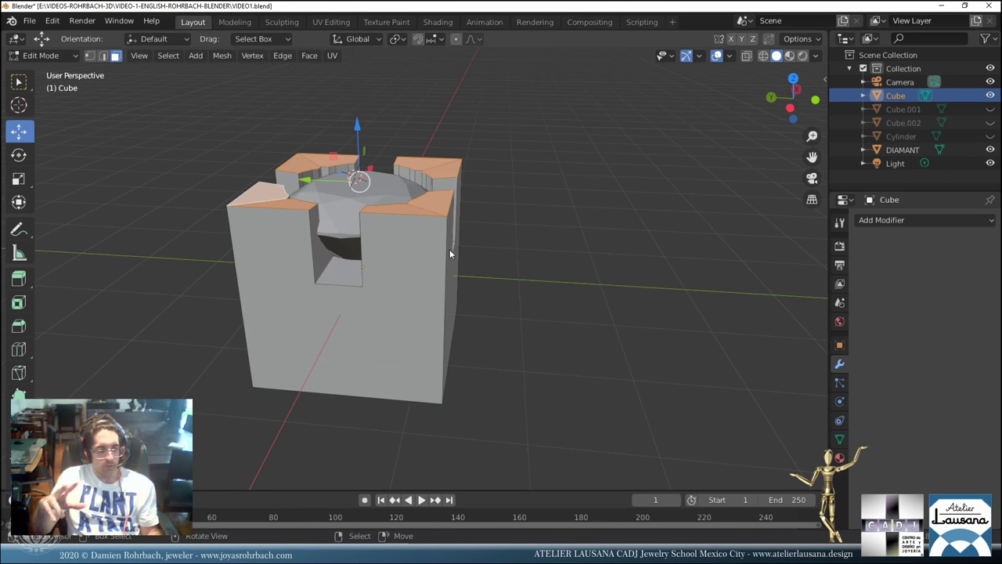
Return the cube to Object Mode and save the file.
key("Tab")
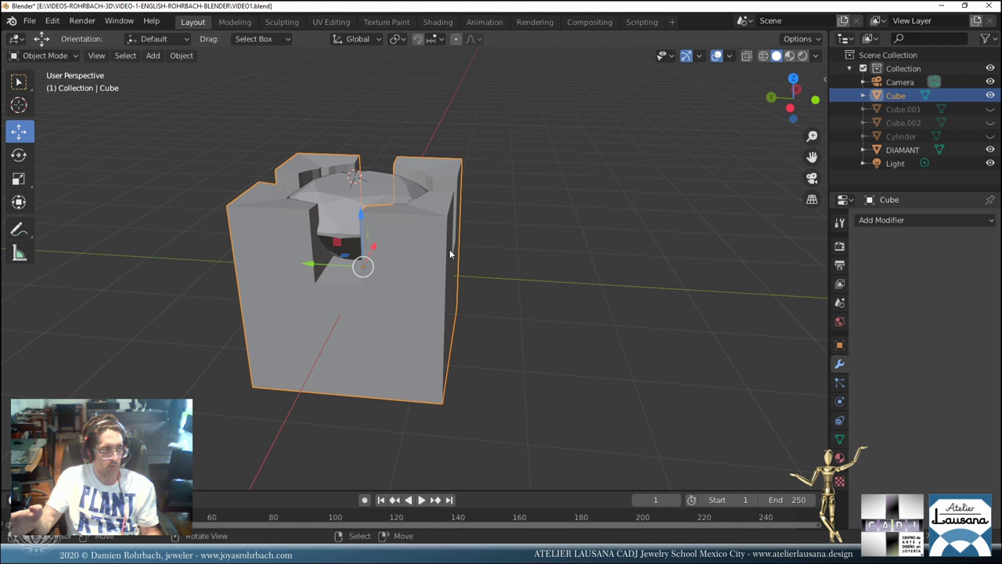
key("ctrl+s")
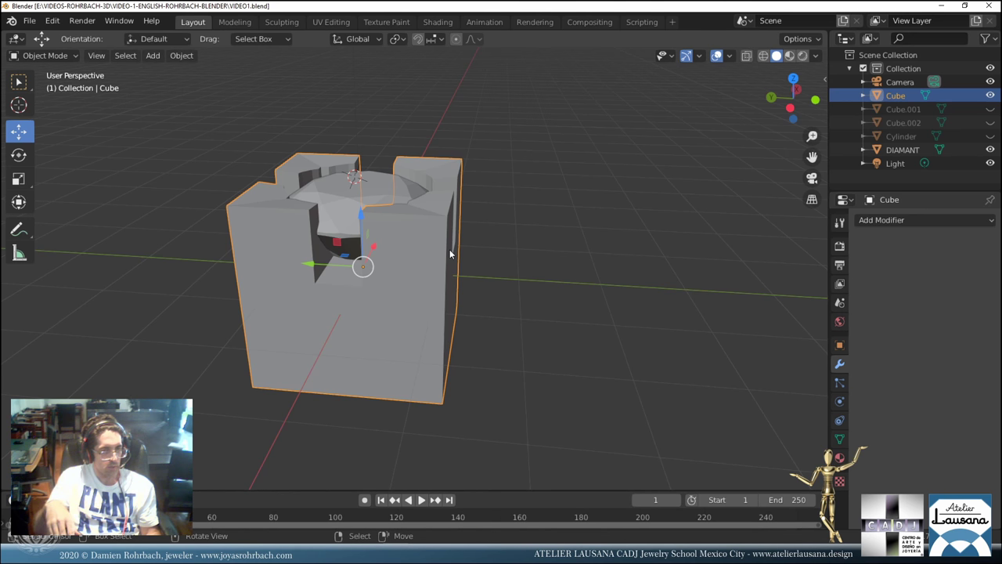
key("ctrl+s")
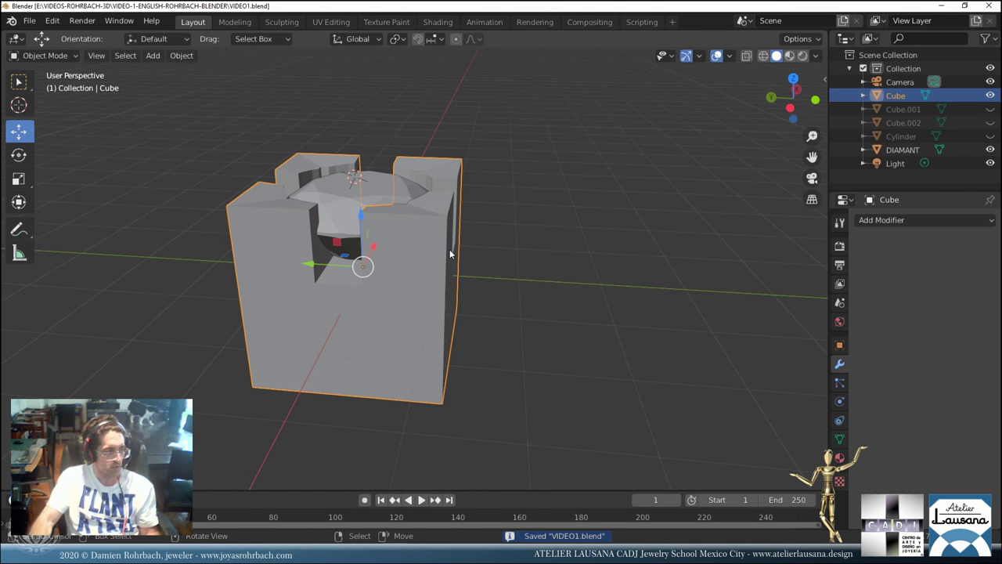
Adjust the height of the prongs' selected top faces slightly along Z in Edit Mode, return to Object Mode, and save the file.
middle_click_drag(450, 249, 460, 276)
key("KP_7")
scroll(441, 273, "down", 2)
scroll(441, 272, "up", 2)
scroll(419, 245, "up", 3)
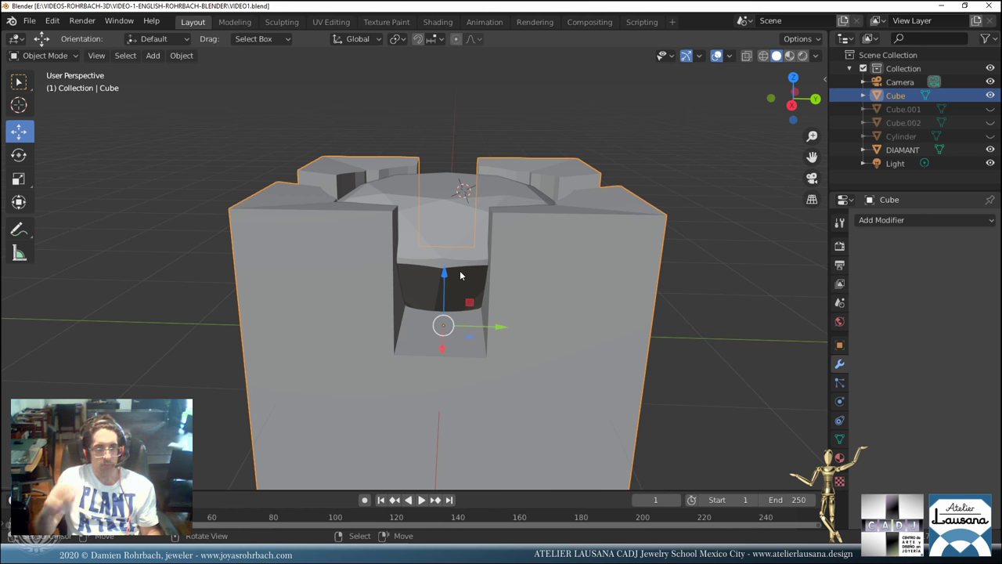
key("Tab")
middle_click_drag(531, 295, 448, 215)
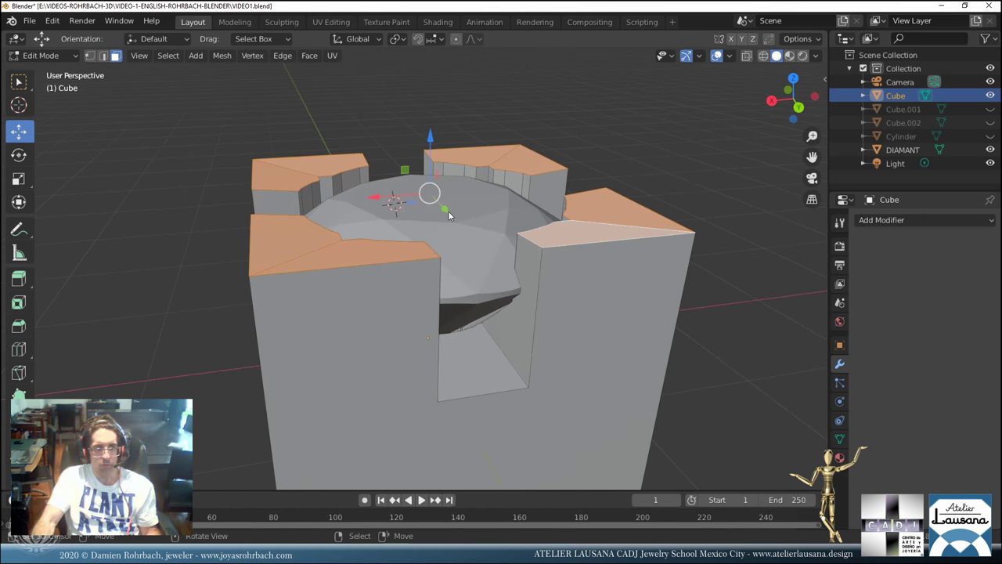
mouse_move(437, 144)
left_mouse_down()
mouse_move(435, 166)
mouse_move(444, 159)
left_mouse_up()
scroll(384, 237, "down", 3)
middle_click_drag(383, 238, 414, 234)
scroll(402, 227, "up", 3)
key("Tab")
key("Tab")
scroll(425, 227, "down", 4)
scroll(415, 222, "up", 2)
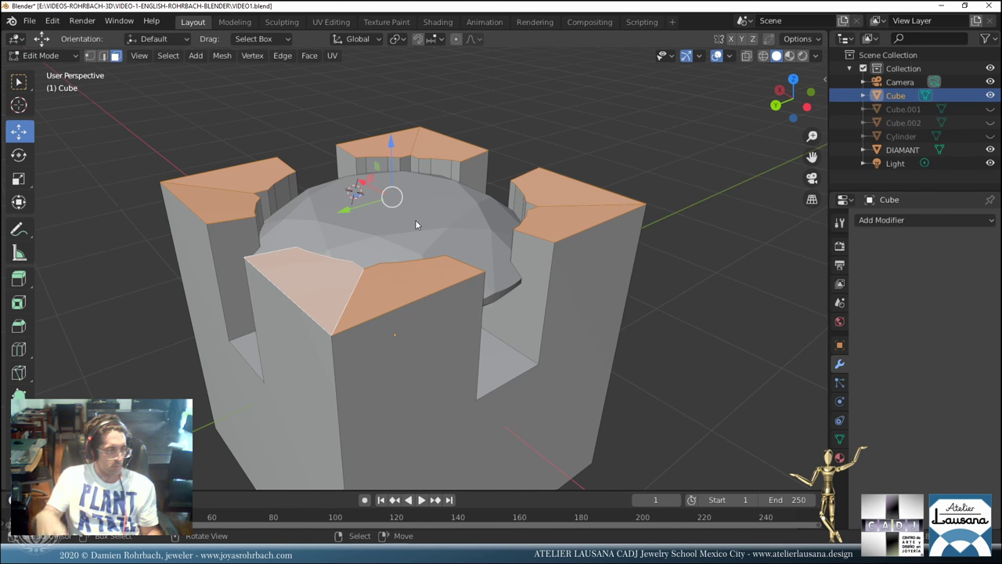
scroll(416, 220, "down", 1)
key("Tab")
key("ctrl+s")
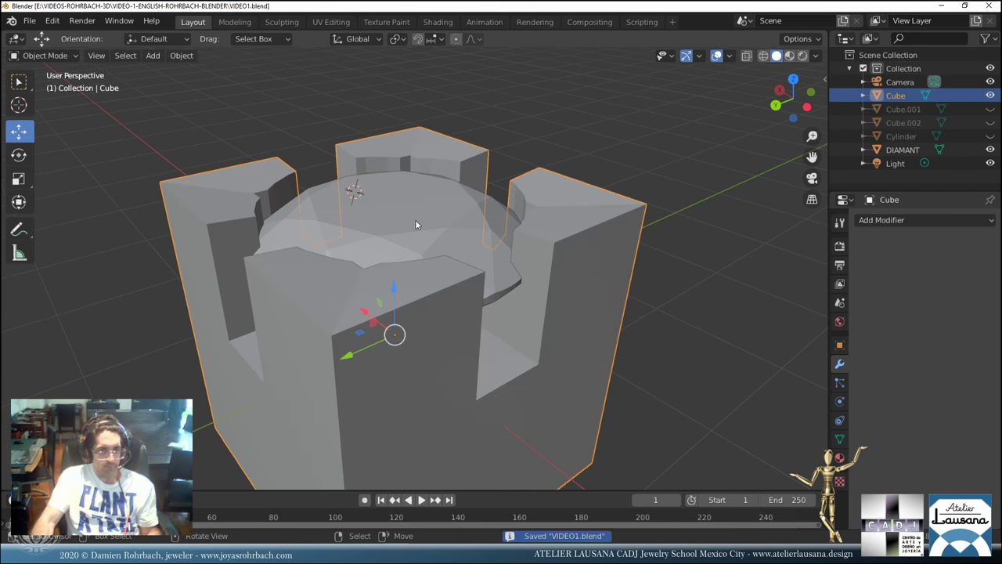
Check the setting and diamond from above and from the side, and save the file.
scroll(416, 247, "down", 3)
middle_click_drag(415, 246, 444, 294)
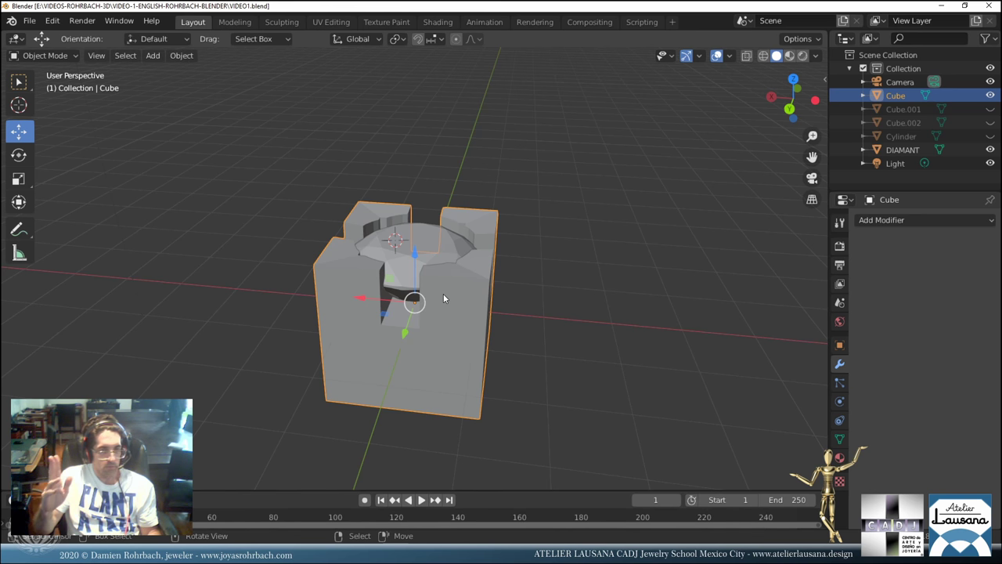
key("KP_7")
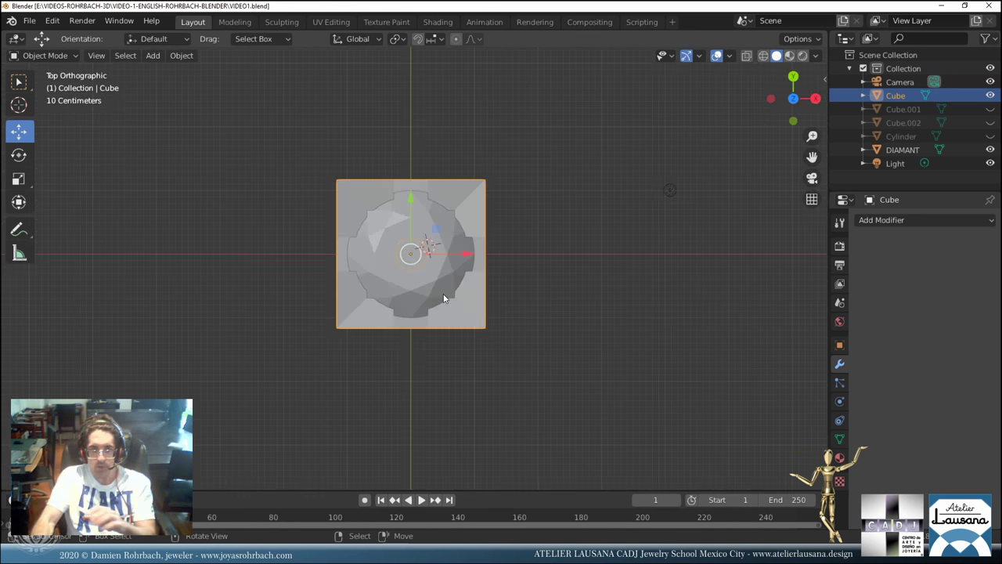
middle_click_drag(443, 298, 416, 266)
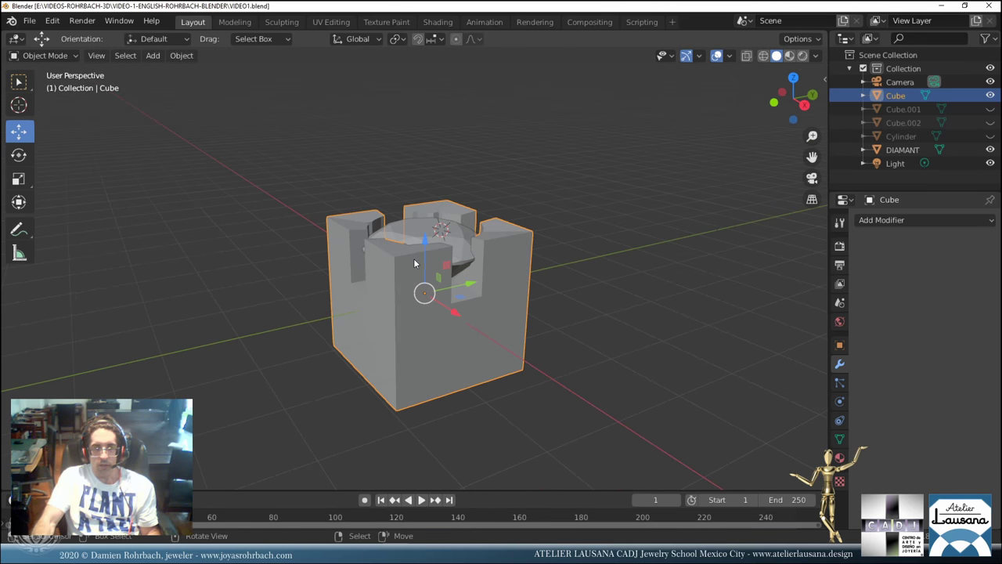
scroll(414, 260, "down", 3)
key("ctrl+s")
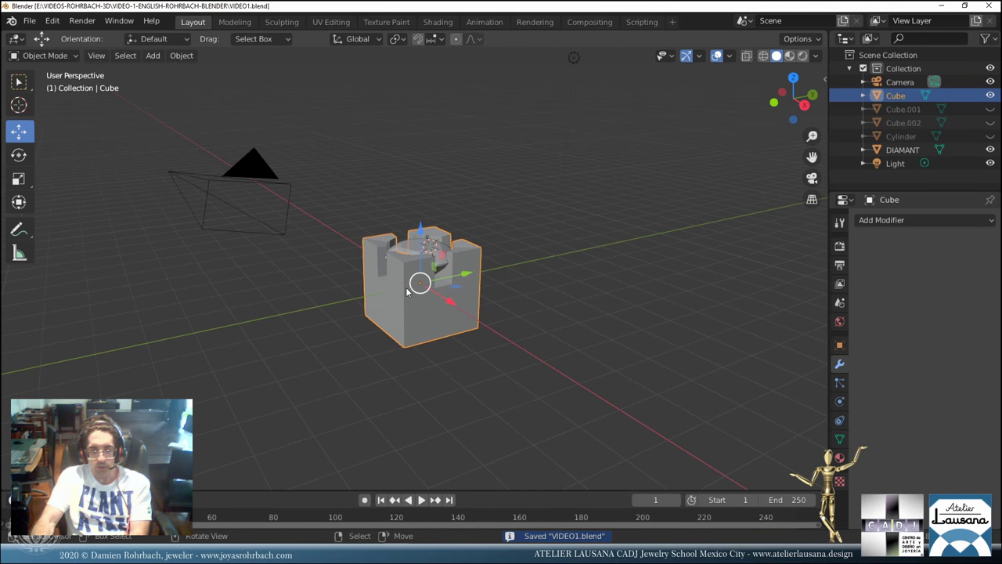
In front view, add a Bezier curve and reset its location to the world origin.
key("KP_1")
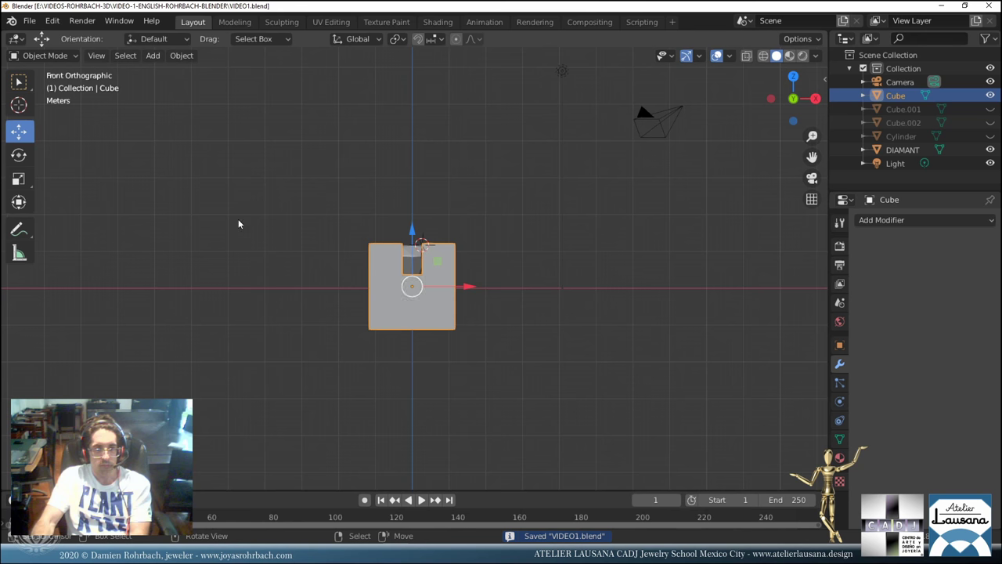
left_click(152, 56)
mouse_move(190, 87)
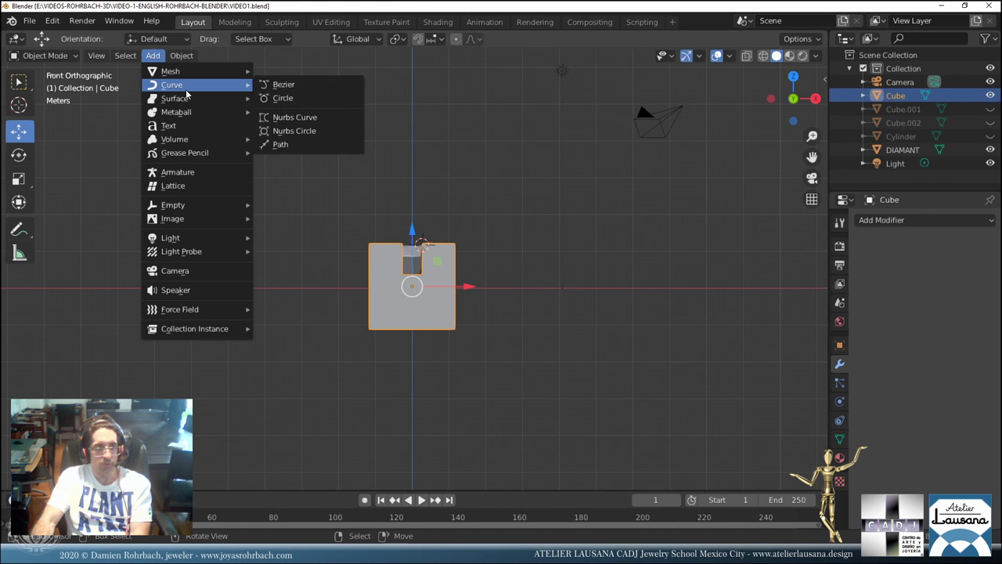
left_click(322, 86)
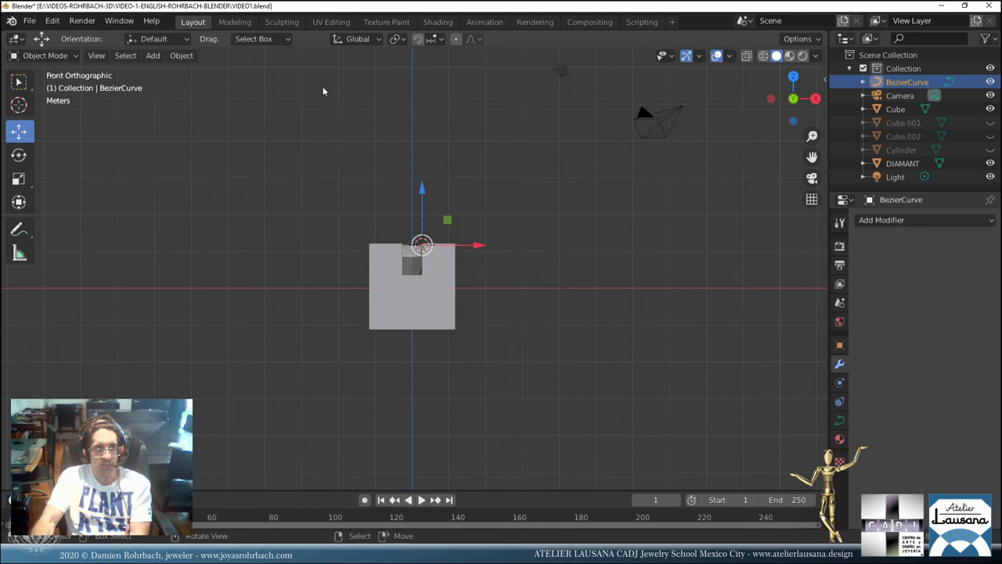
key("BackSpace")
key("BackSpace")
key("BackSpace")
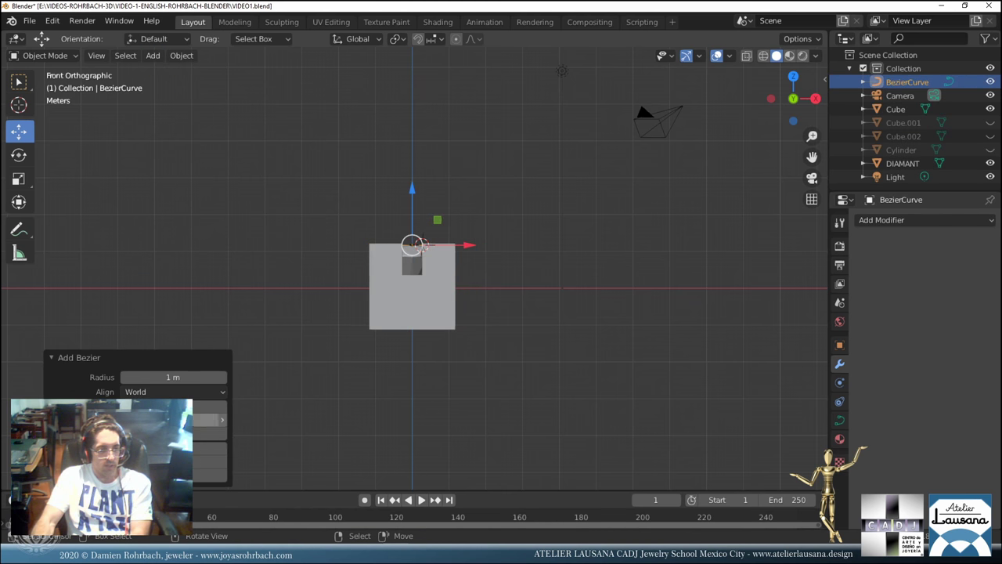
Align the new Bezier curve to the view, set its radius to 9.1 m, and delete the curve.
left_click(163, 394)
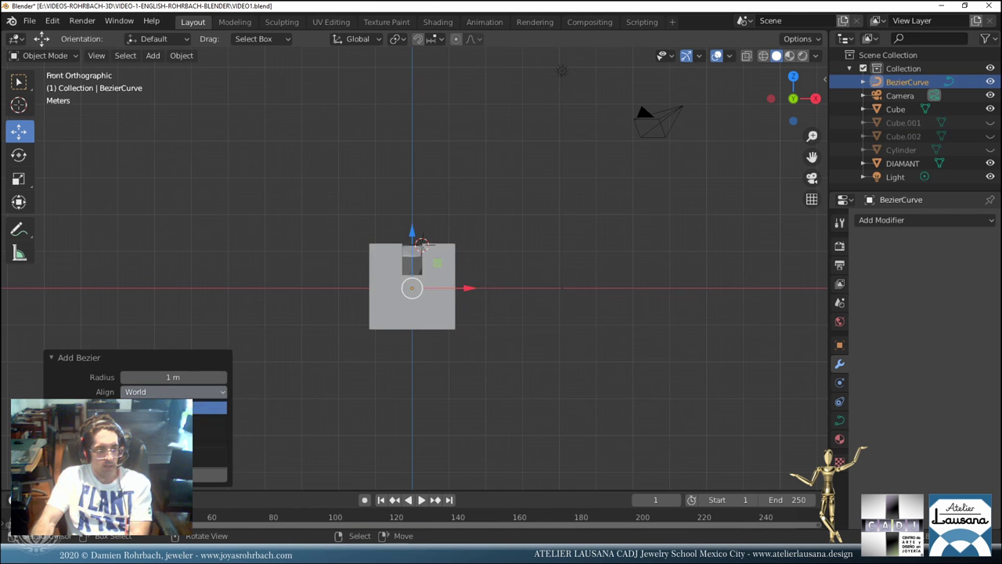
left_click(165, 415)
left_click(161, 377)
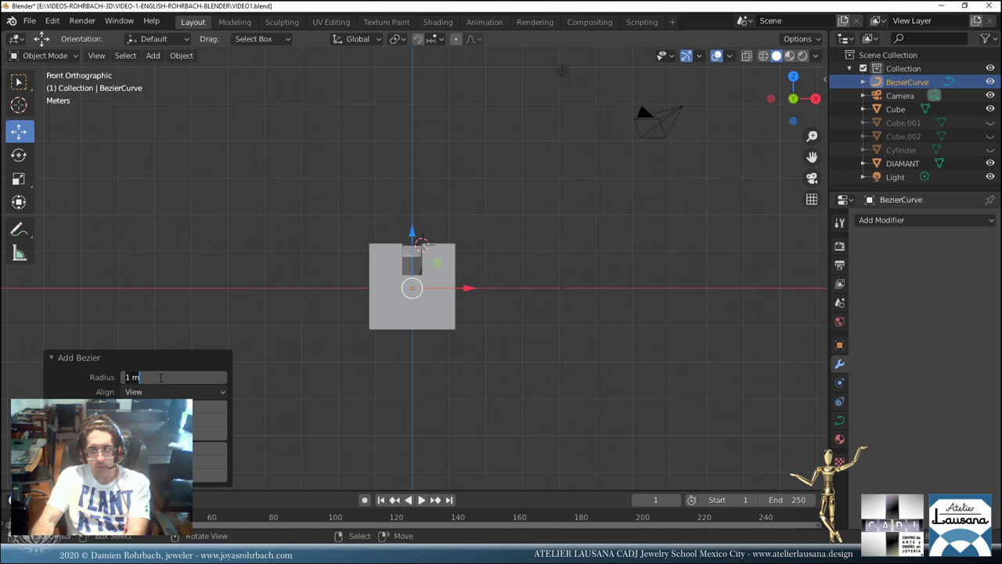
type("9.1")
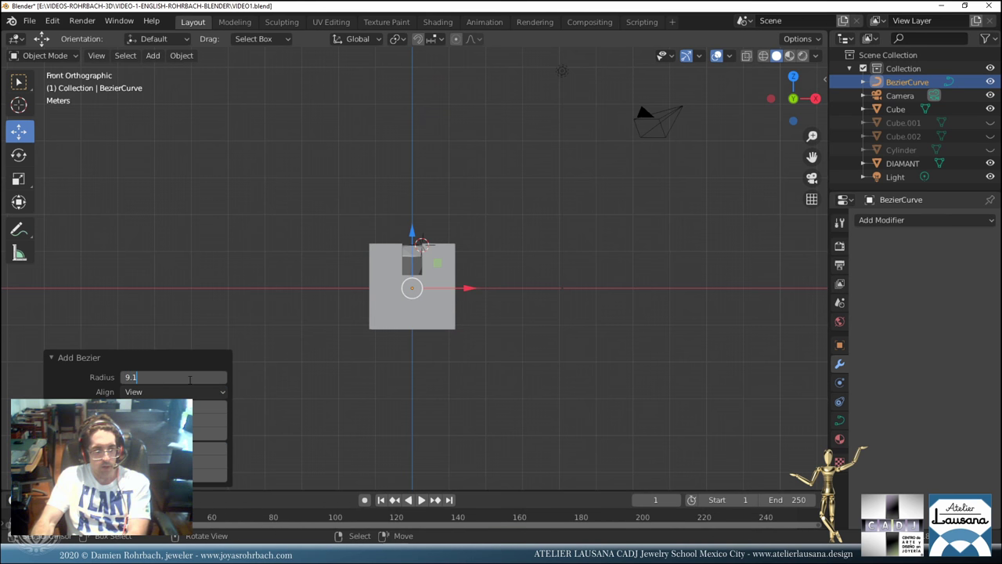
key("Return")
key("Delete")
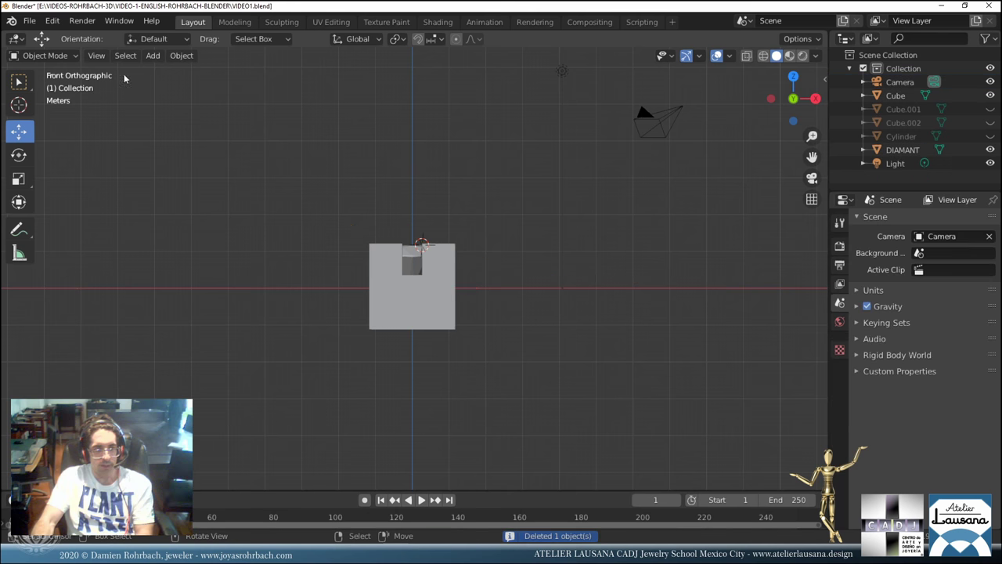
Add a Bezier circle curve in the front view and set its radius to 9.1 m.
left_click(153, 54)
mouse_move(173, 84)
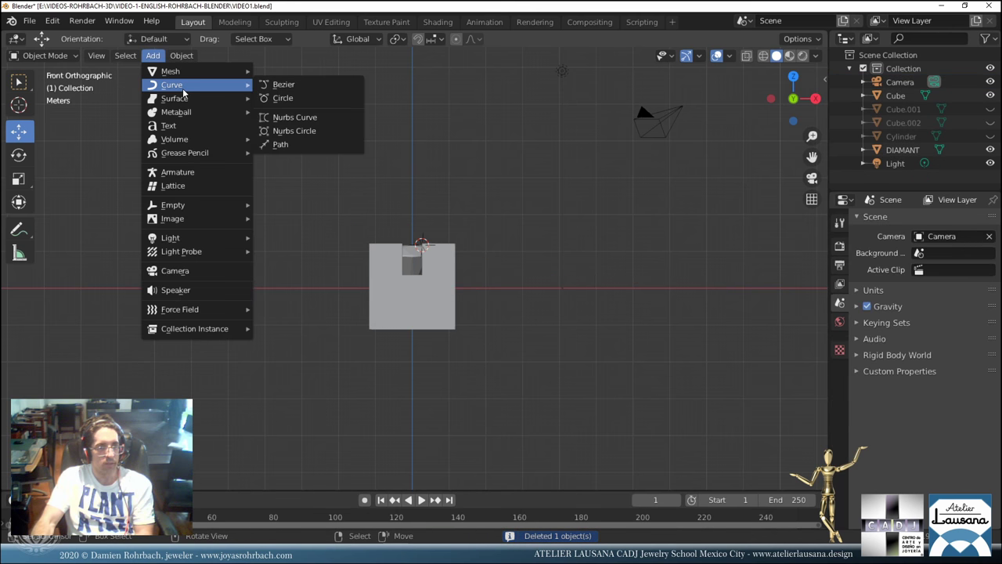
left_click(320, 97)
left_click(163, 423)
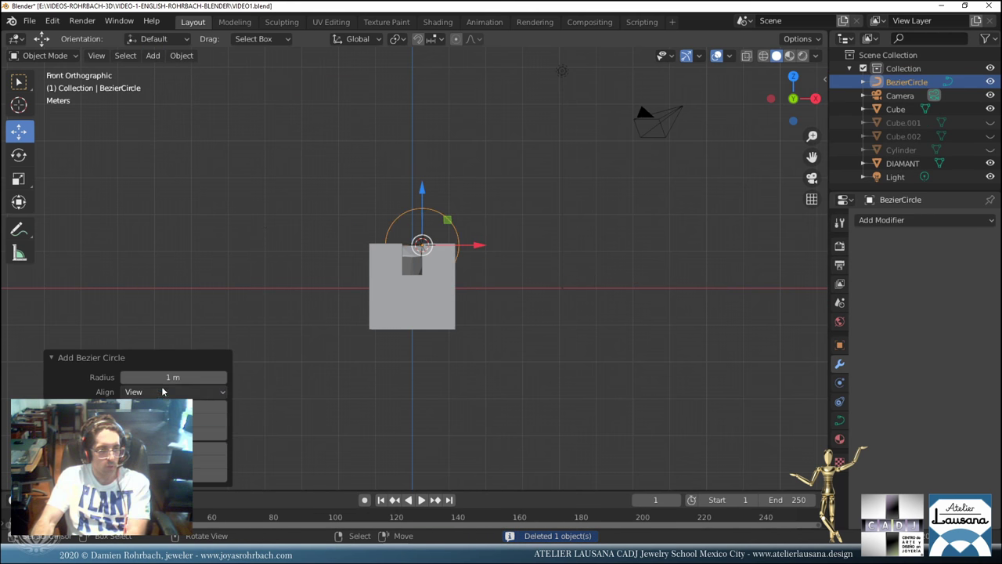
left_click(166, 378)
type("9.1")
key("Return")
Set the new circle's X, Y and Z location to 0 and save the file.
left_click(174, 407)
type("0")
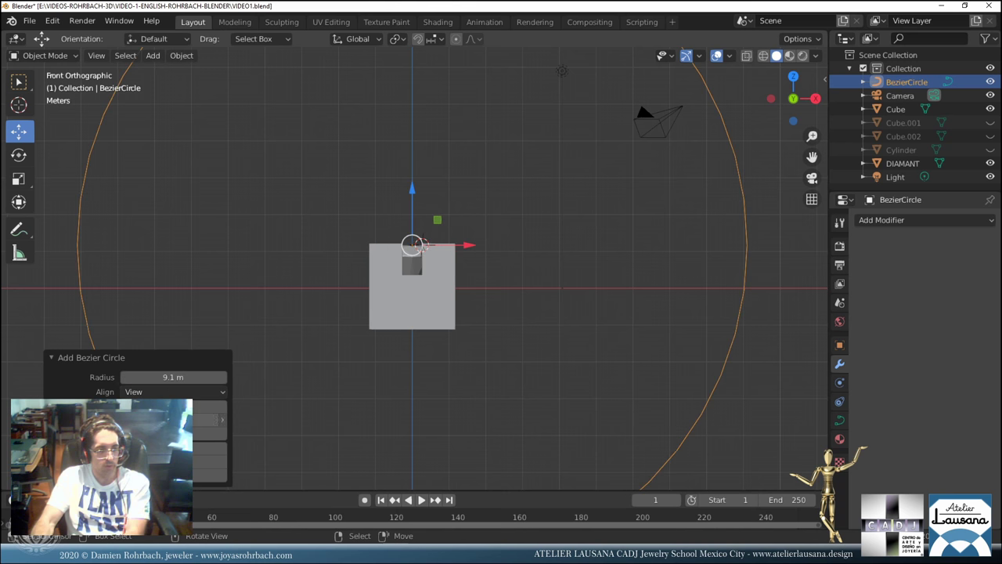
left_click(174, 420)
type("0")
left_click(174, 433)
type("0")
key("Return")
scroll(384, 312, "down", 2)
scroll(383, 315, "down", 1)
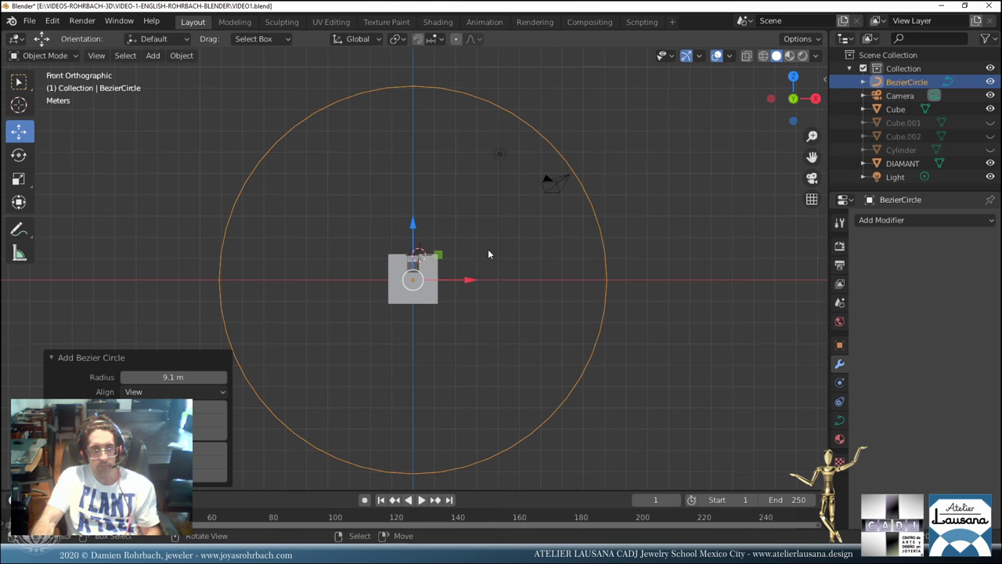
key("ctrl+s")
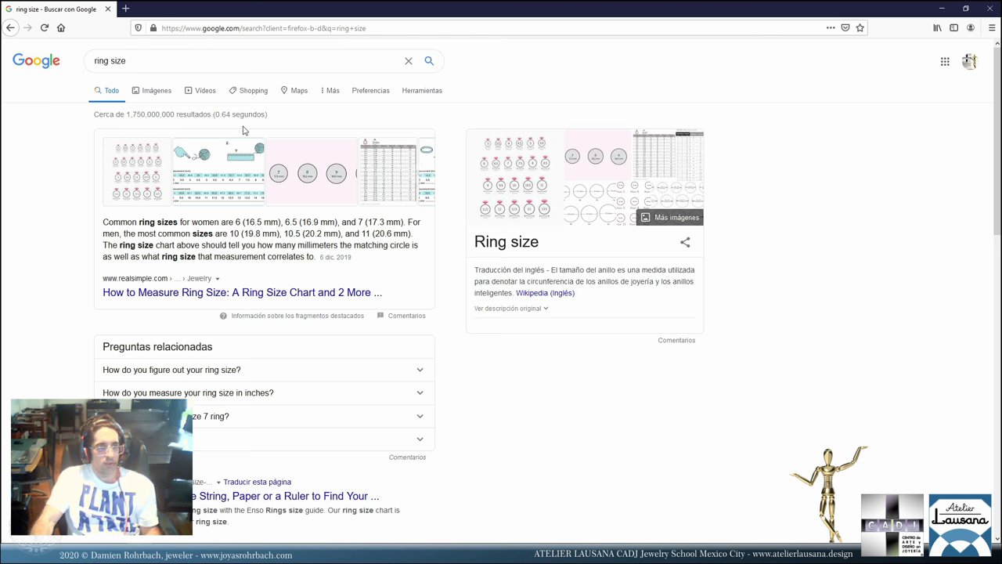
In the web browser, search Google Images for "ring size chart" and open the Real Simple chart.
left_click(170, 58)
type("chart")
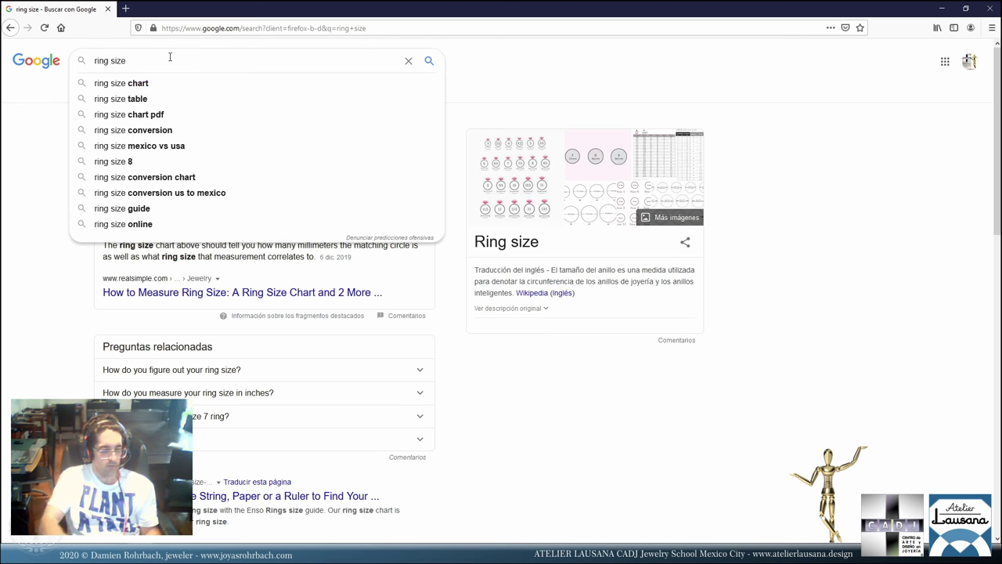
key("Return")
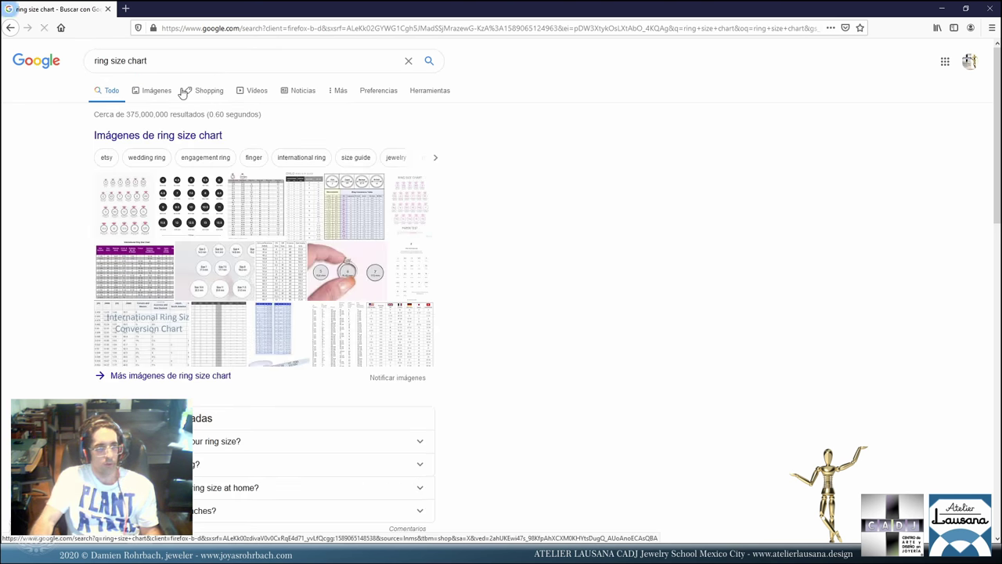
left_click(161, 93)
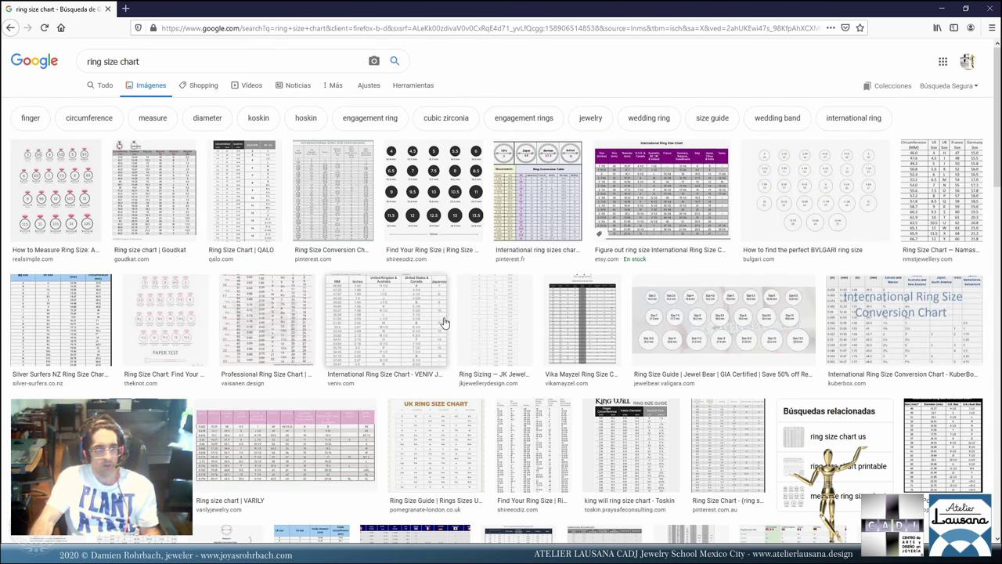
left_click(68, 210)
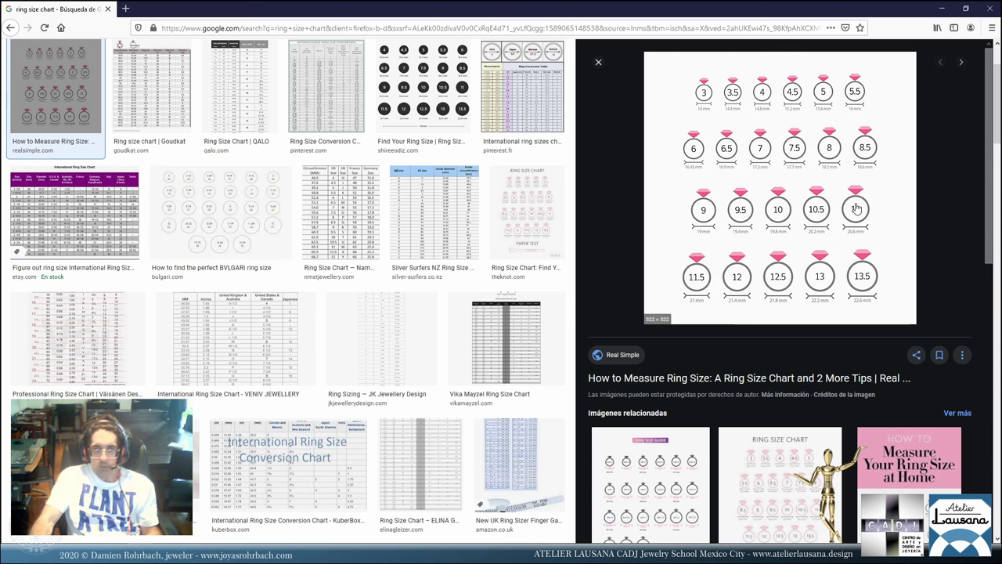
Switch back to Blender and save the file.
mouse_move(396, 553)
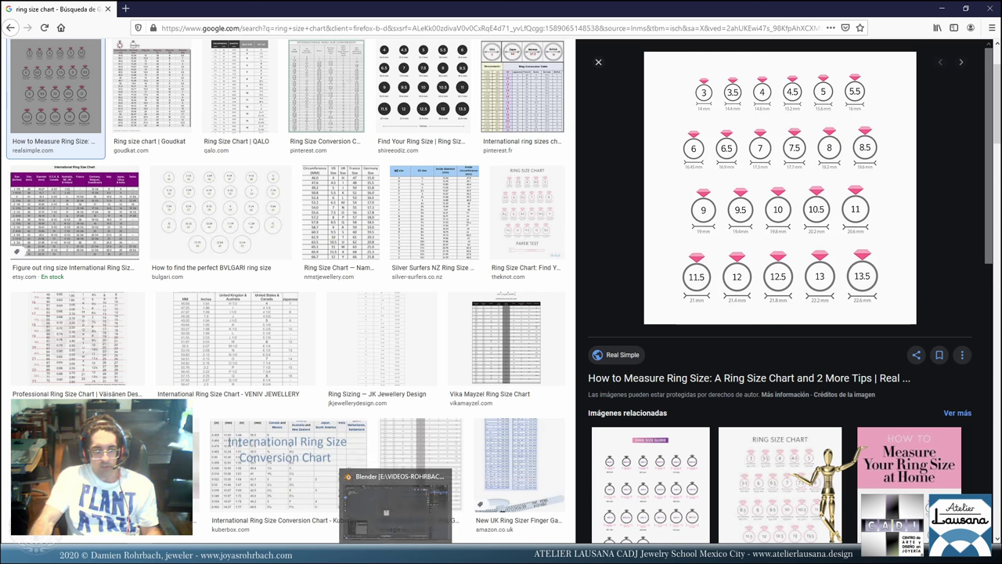
left_click(396, 505)
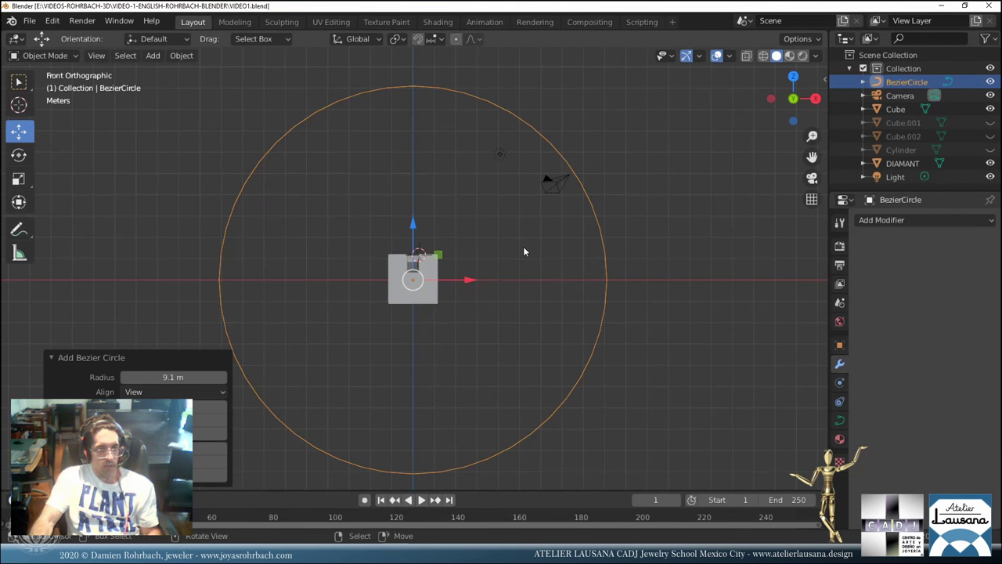
key("ctrl+s")
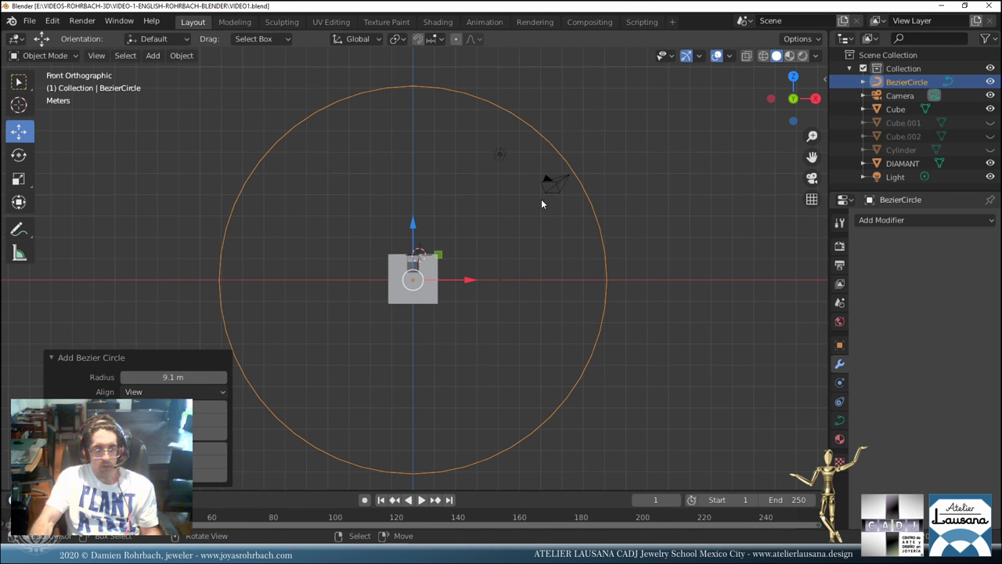
key("ctrl+s")
Select the square setting and add an Array modifier with a count of 24.
left_click(427, 278)
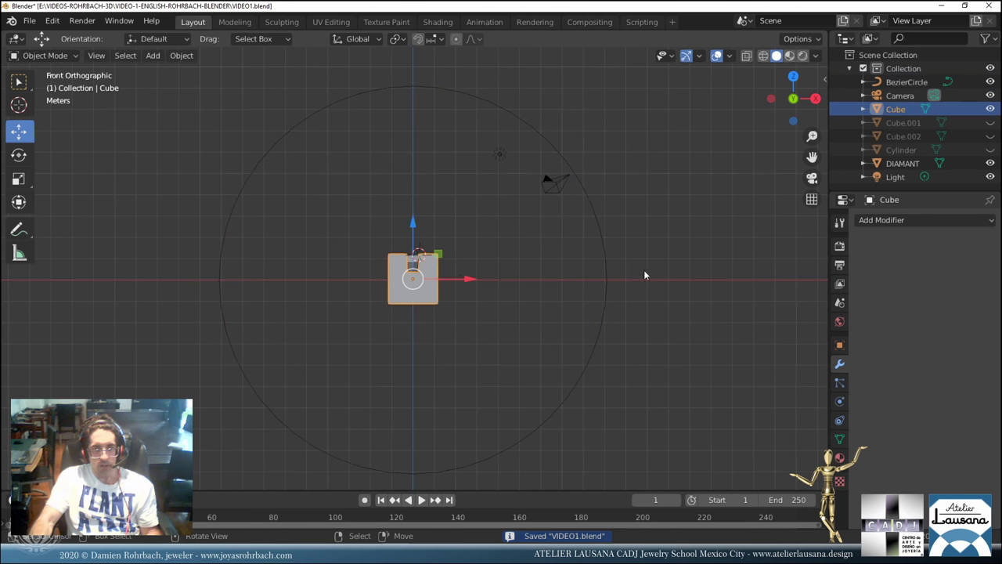
middle_click_drag(644, 269, 480, 254)
scroll(479, 255, "up", 2)
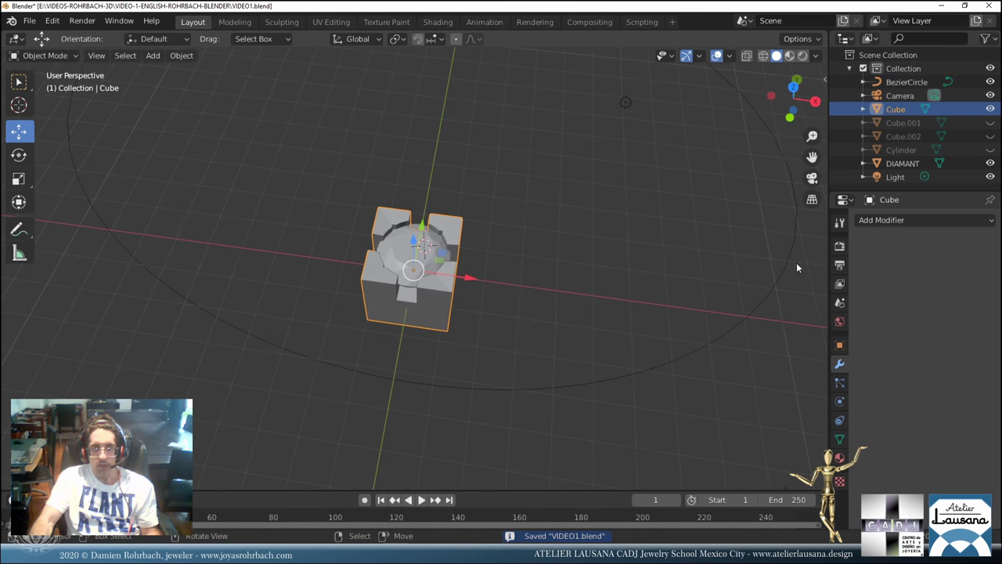
left_click(924, 221)
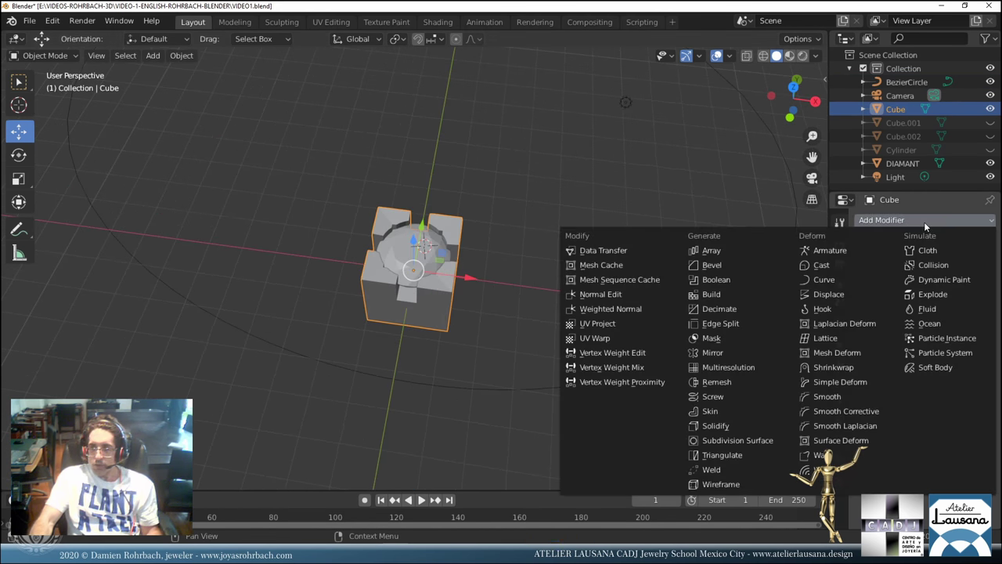
left_click(760, 249)
scroll(562, 309, "down", 2)
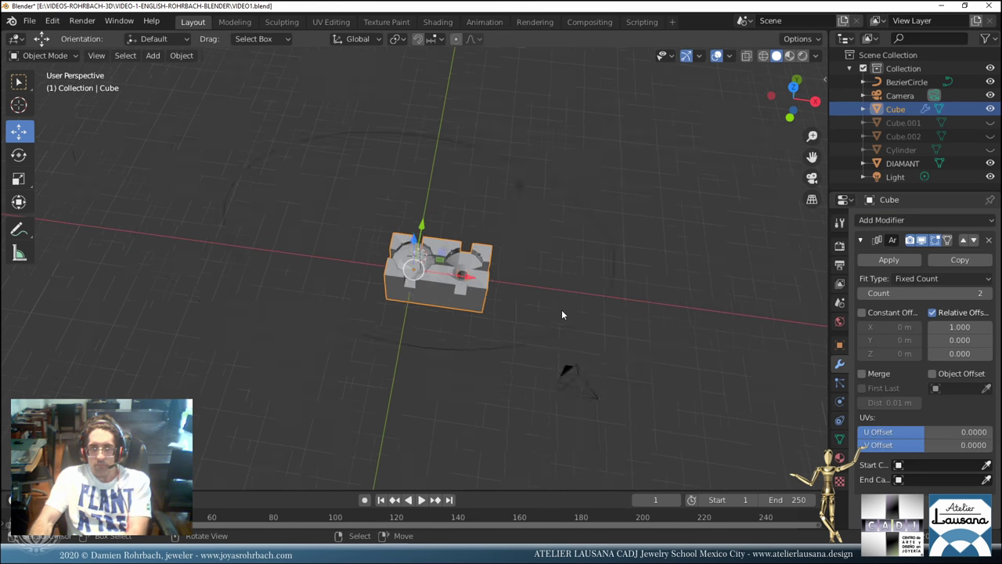
middle_click_drag(561, 309, 623, 320)
left_click(938, 293)
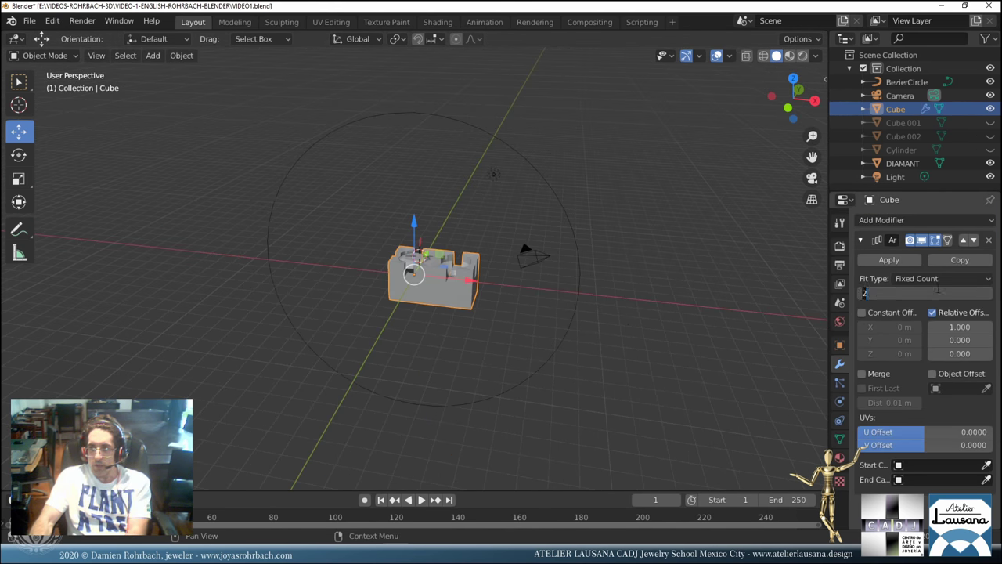
type("24")
key("Return")
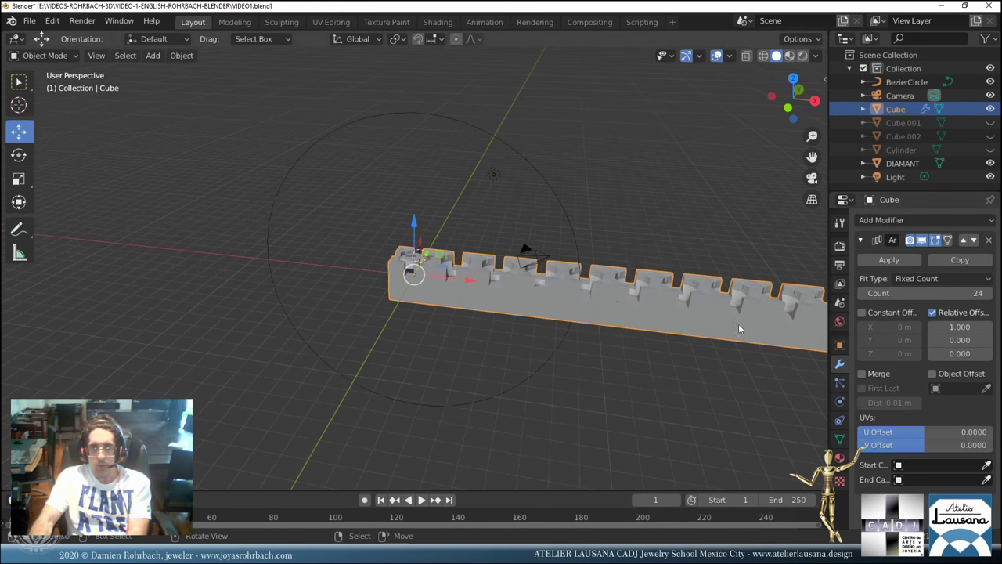
Add a Curve modifier to the arrayed setting with the Bezier circle as its object, and save the file.
left_click(883, 221)
left_click(852, 280)
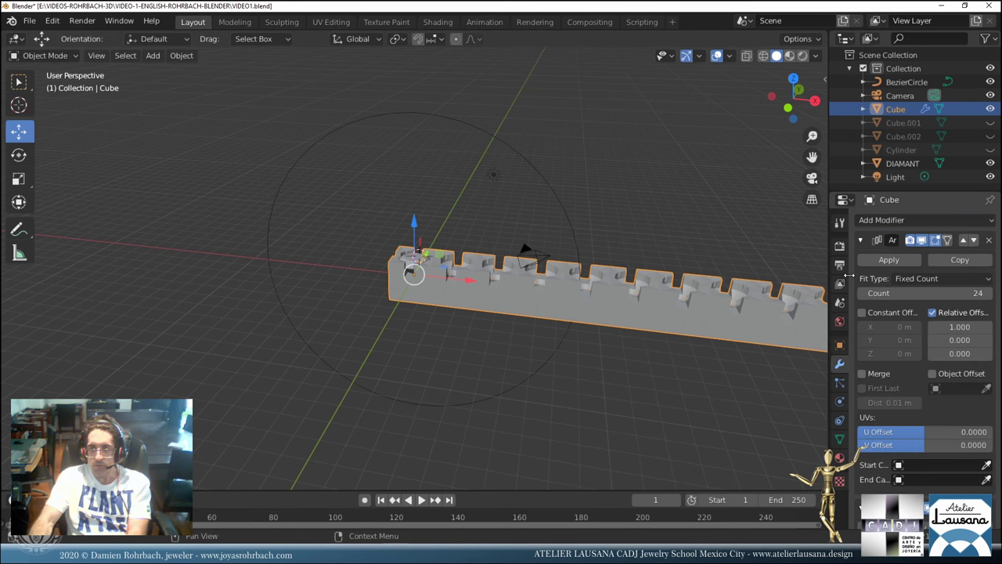
scroll(645, 405, "down", 2)
scroll(914, 482, "down", 3)
left_click(915, 481)
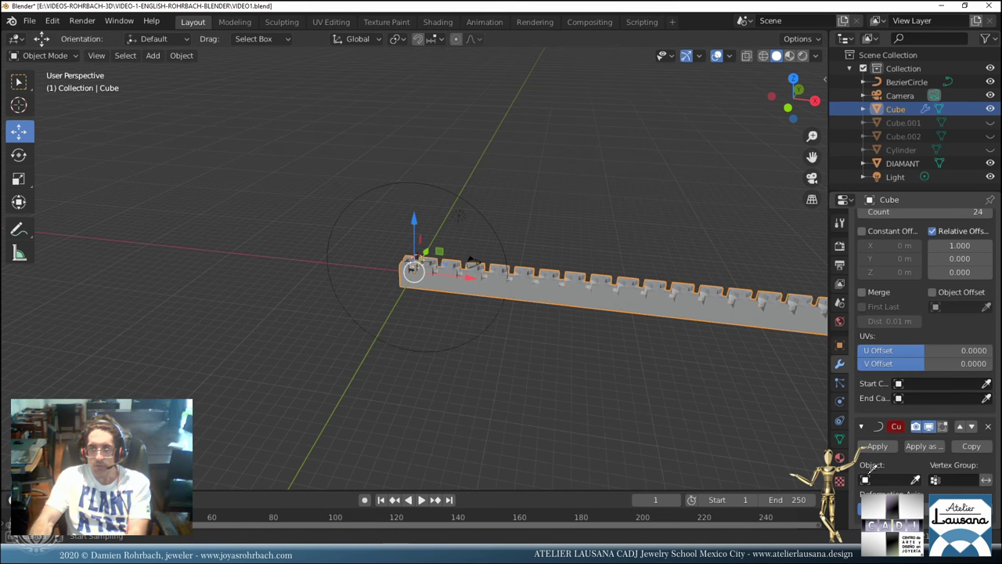
left_click(473, 281)
scroll(539, 291, "up", 4)
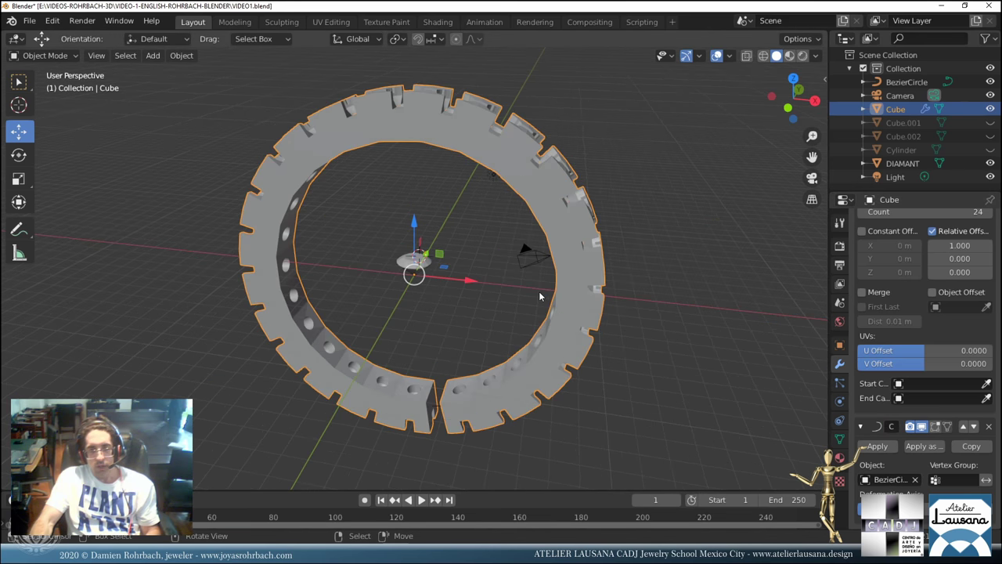
key("ctrl+s")
Examine the ring of settings and the gap between its ends from several angles, and save the file.
middle_click_drag(527, 298, 535, 300)
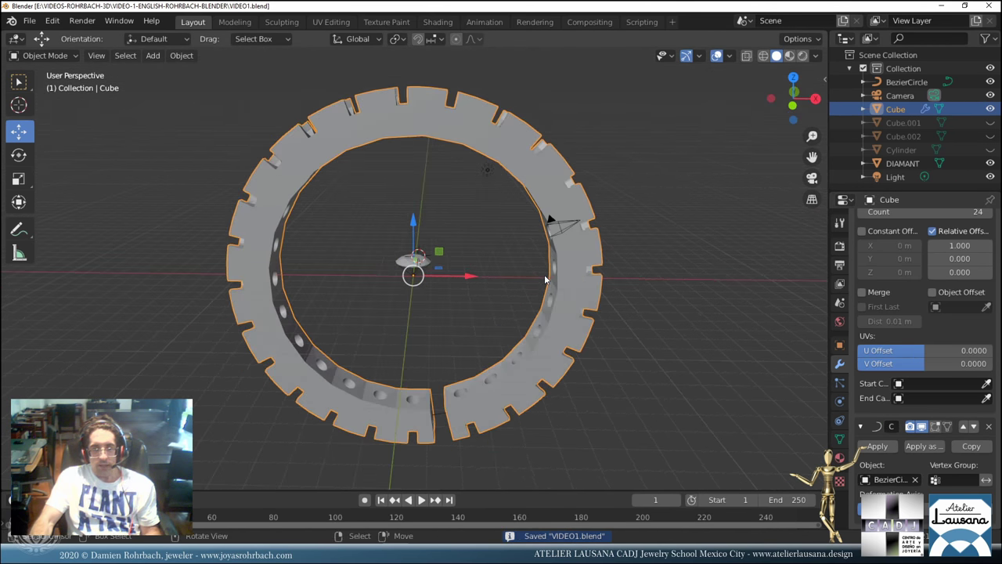
scroll(463, 372, "up", 1)
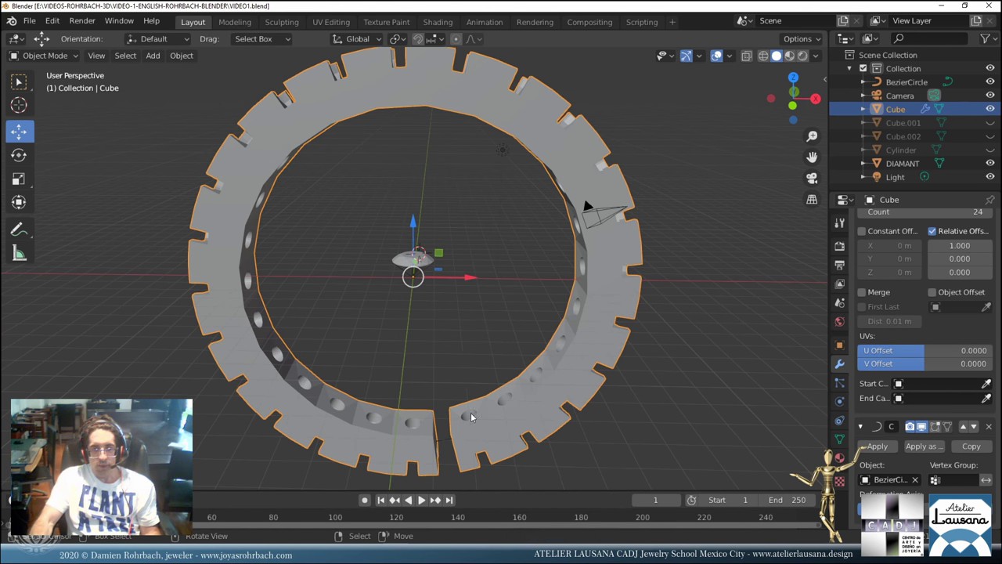
key("ctrl+s")
scroll(525, 292, "down", 2)
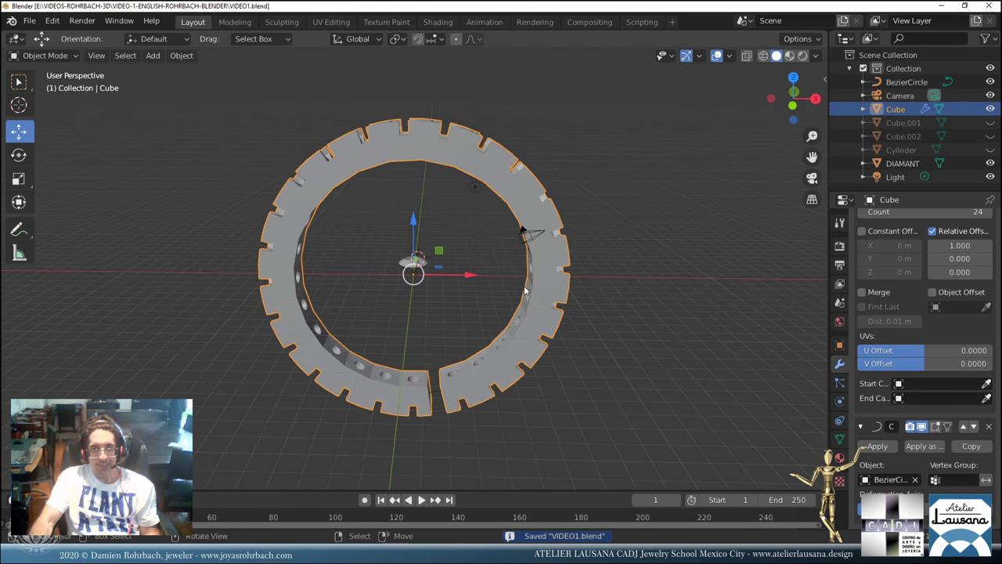
scroll(517, 267, "up", 2)
middle_click_drag(518, 208, 502, 239)
scroll(505, 220, "down", 2)
scroll(508, 252, "up", 2)
scroll(509, 253, "down", 2)
scroll(492, 259, "up", 3)
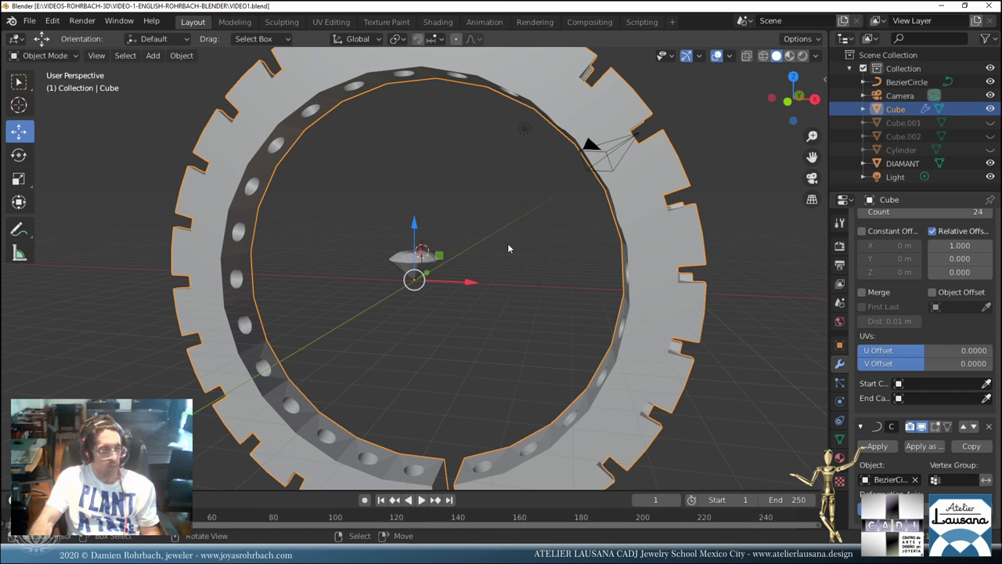
In front view with the transform values shown, scale the Bezier circle to about 0.982 to bring the ring's ends together.
key("KP_1")
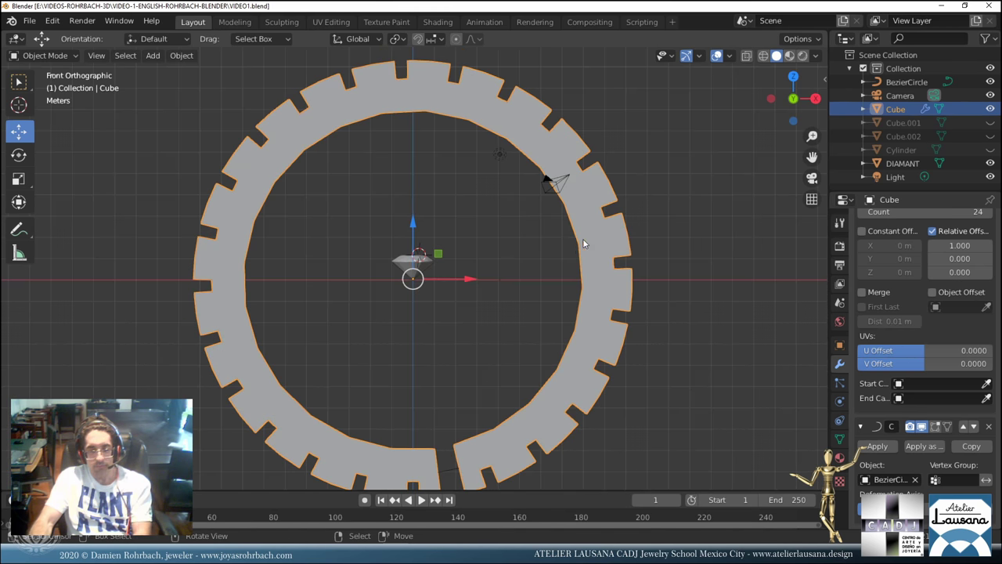
key("n")
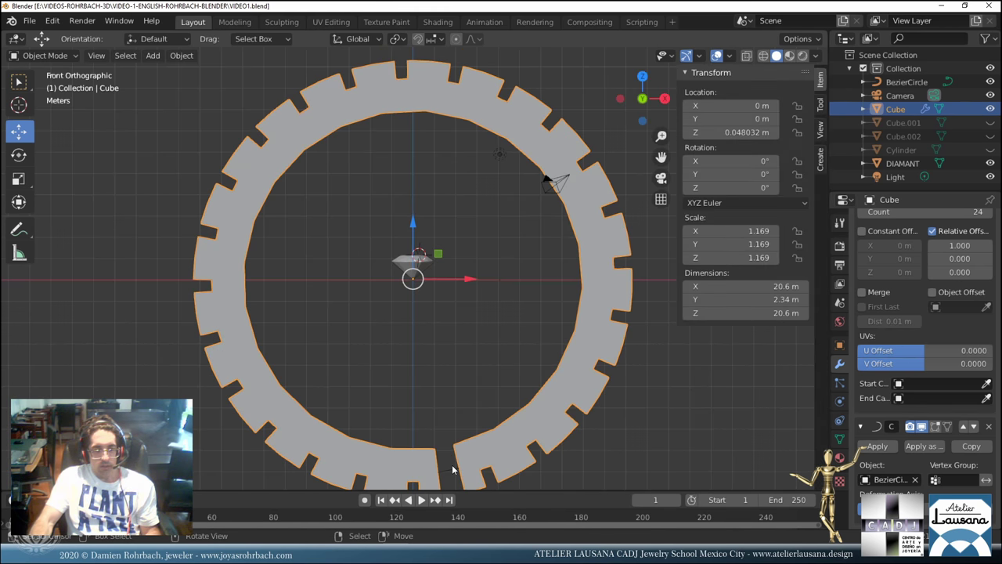
left_click(453, 468)
key("s")
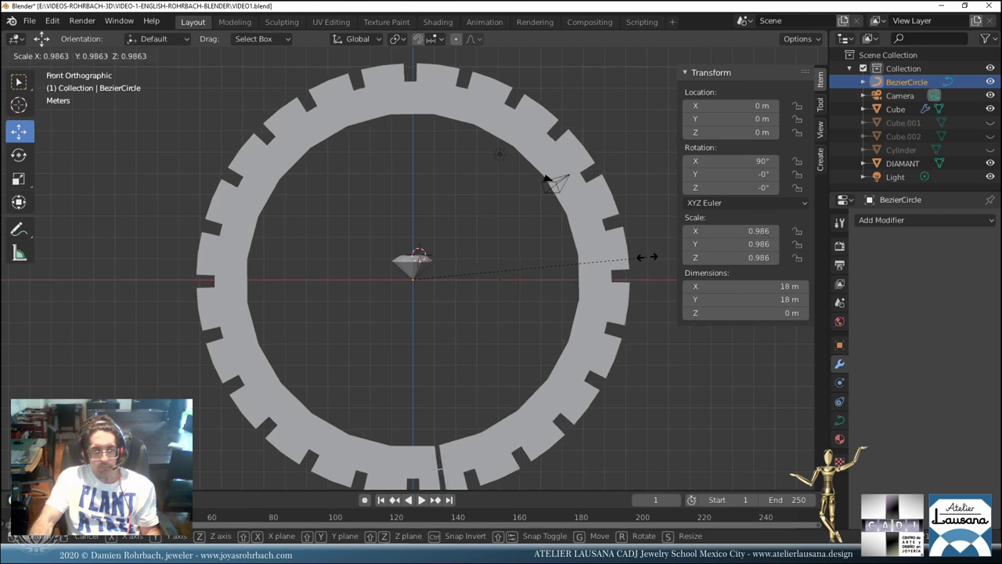
left_click(649, 262)
Examine the seam between the first and last settings up close with X-ray shading.
middle_click_drag(519, 376, 442, 211, "shift")
scroll(409, 337, "up", 10)
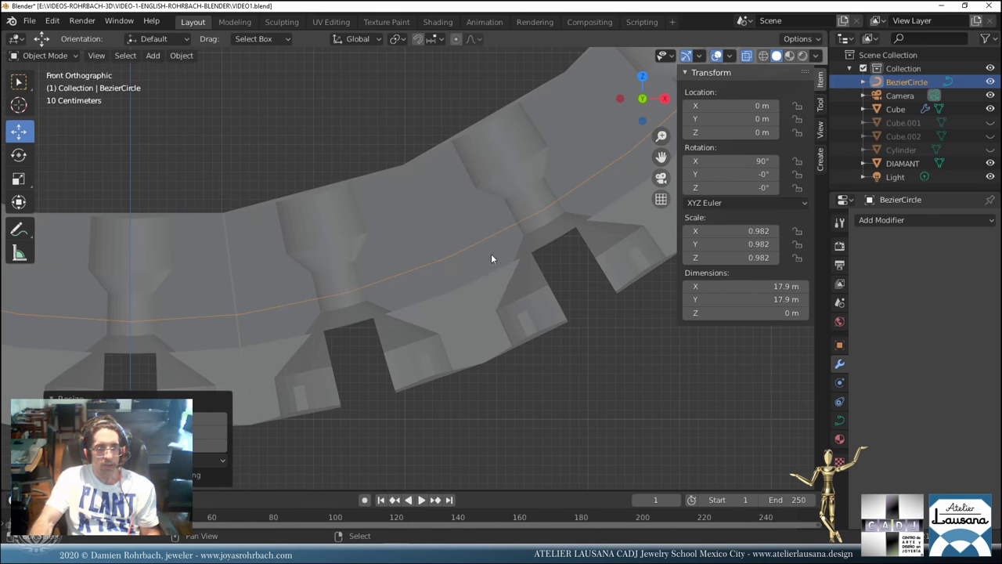
key("KP_5")
key("KP_5")
scroll(356, 318, "up", 1)
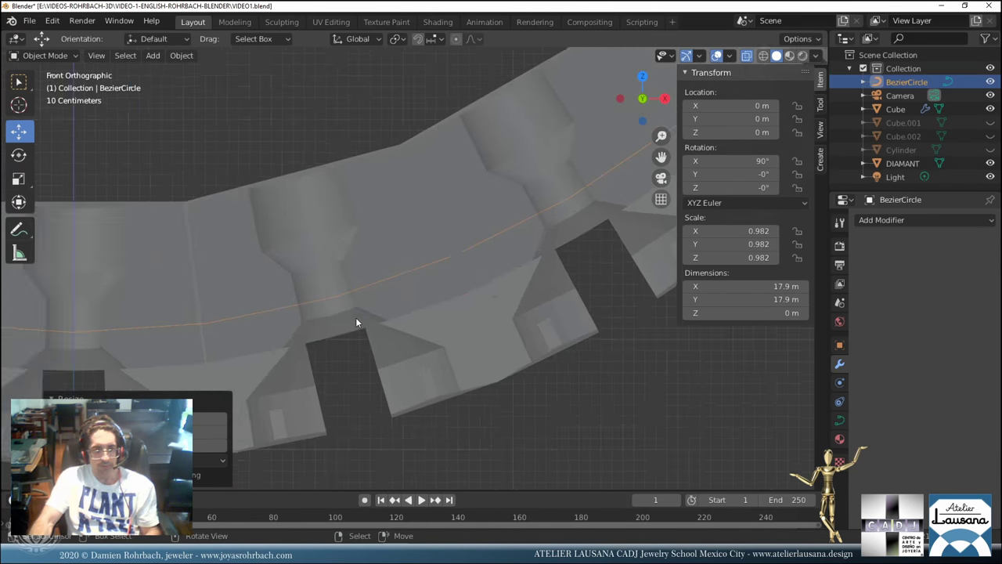
scroll(357, 322, "up", 1)
middle_click_drag(286, 302, 305, 305, "shift")
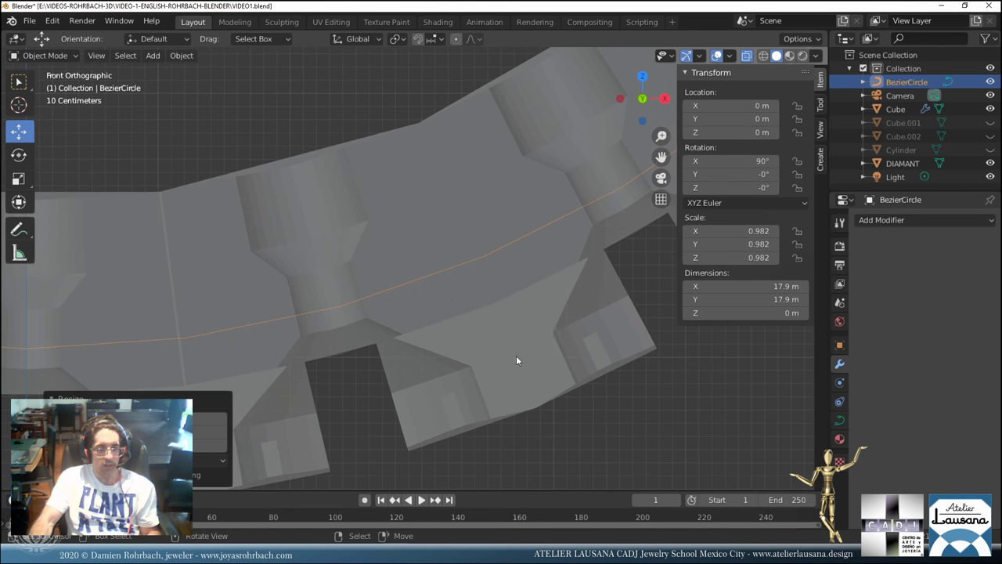
scroll(515, 356, "down", 2)
middle_click_drag(395, 321, 555, 321, "shift")
scroll(500, 302, "up", 2)
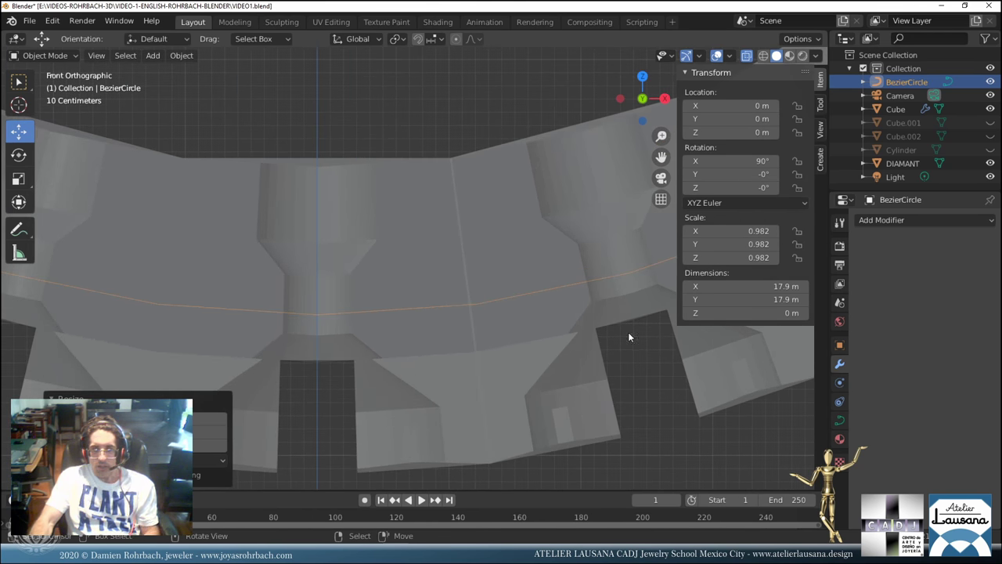
Set the Bezier circle's X dimension to 17.88 m.
left_click(745, 285)
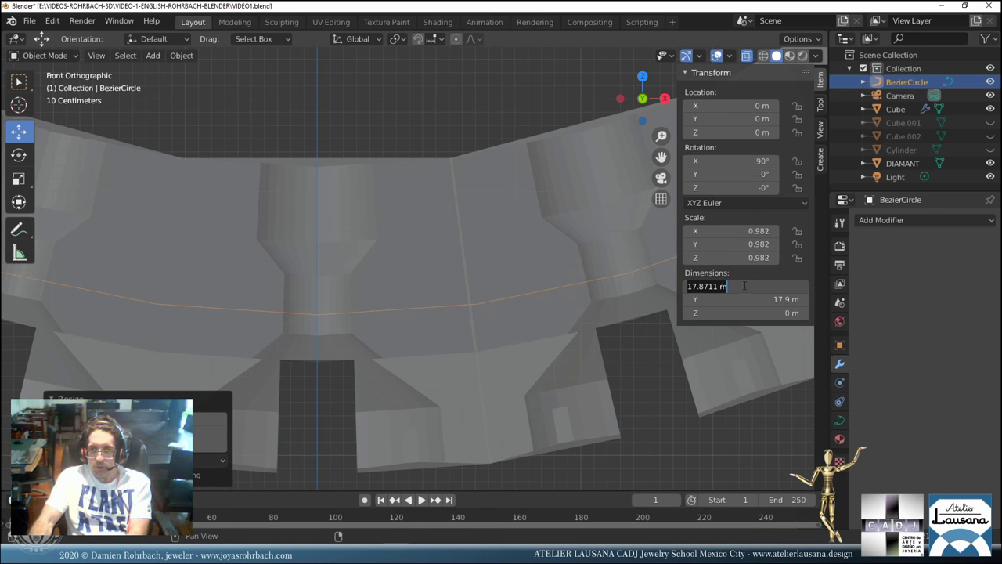
key("BackSpace")
type("17.88")
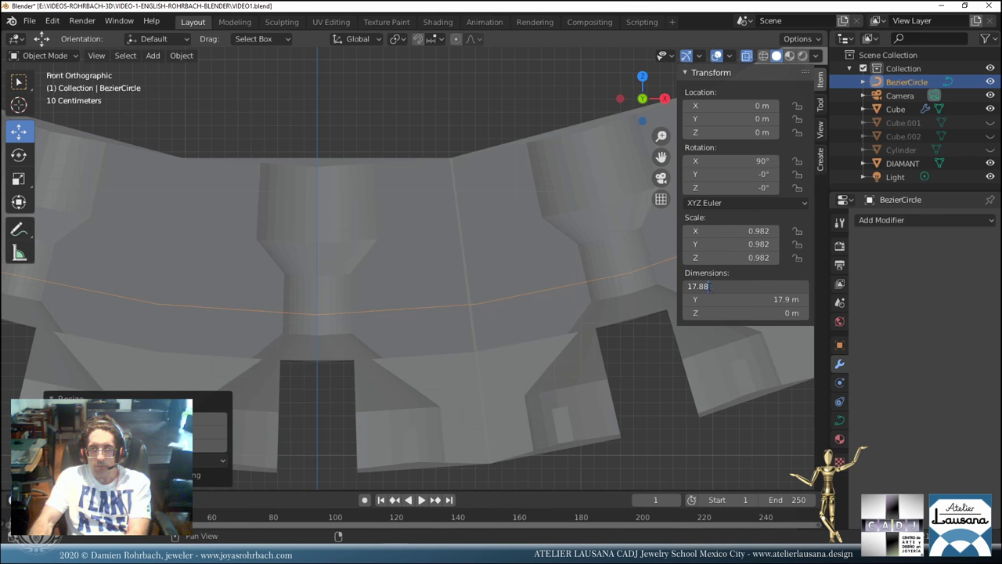
key("Return")
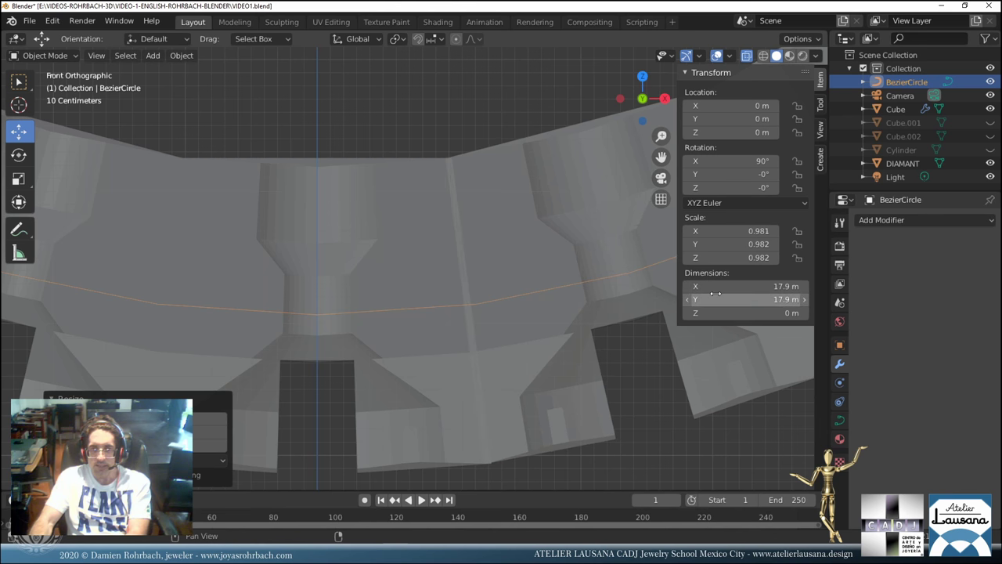
Try 17.88, 17.87 and 17.875 m as the Bezier circle's X dimension to close the seam between the end settings.
left_click(718, 286)
key("BackSpace")
type("17.")
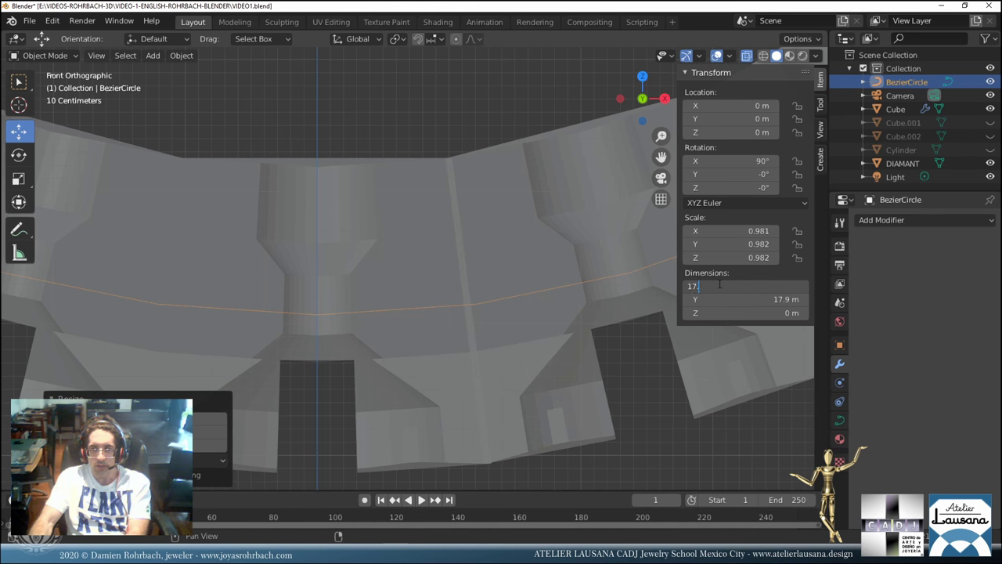
type("88")
key("Return")
left_click(723, 286)
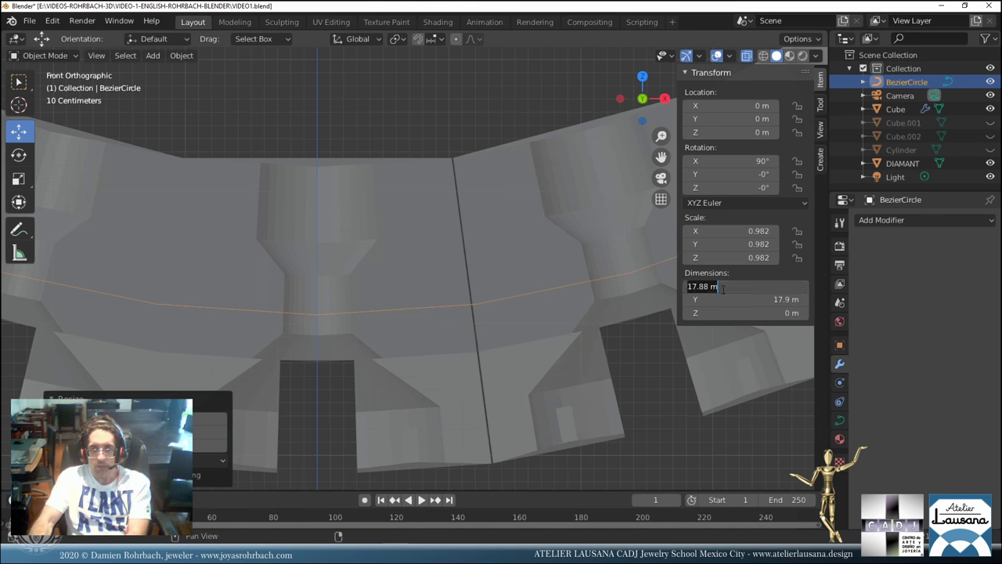
type("17.8")
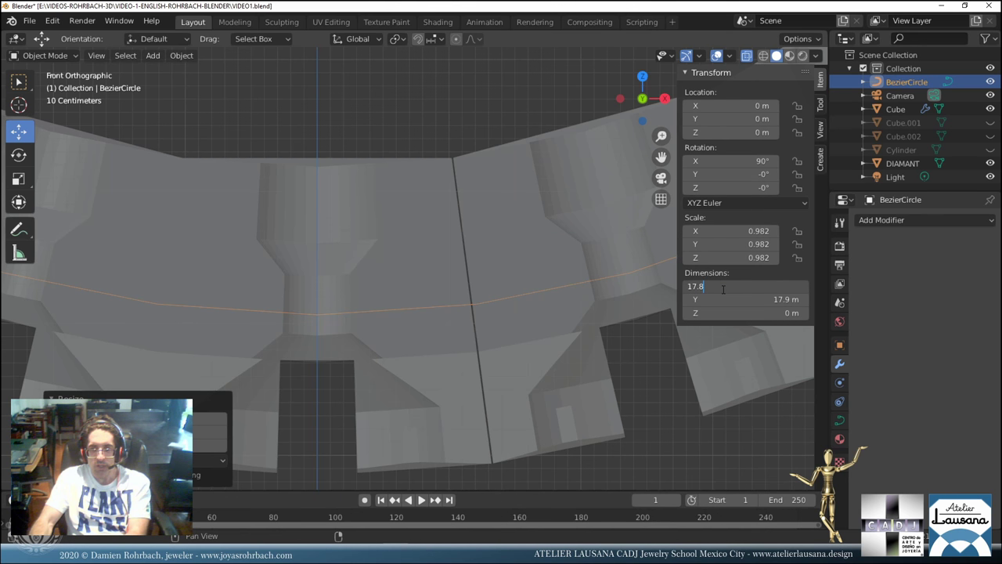
type("7")
key("Return")
left_click(731, 287)
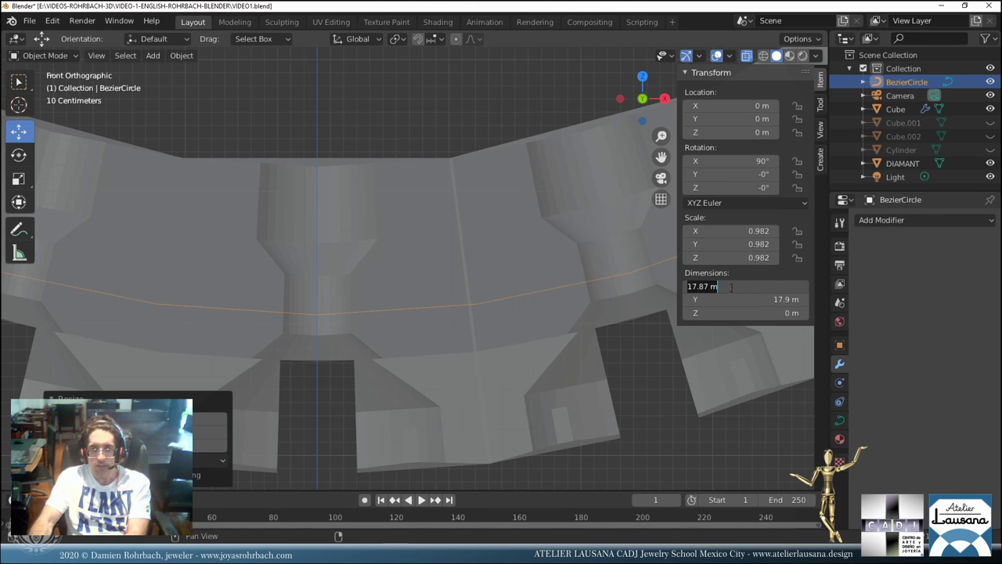
type("17.875")
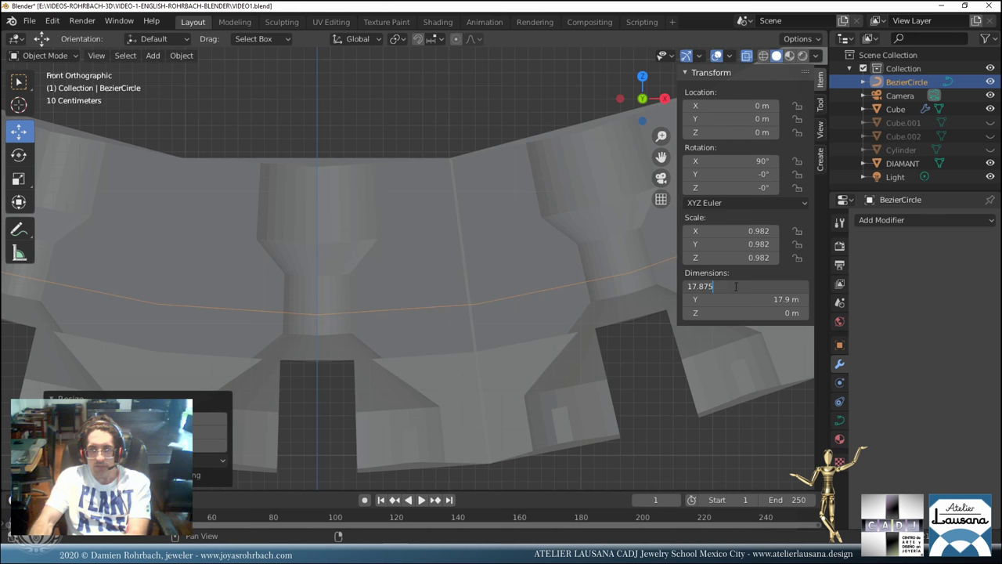
key("Return")
Refine the Bezier circle's X dimension to 17.877 m and copy the same value to its Y dimension.
left_click(736, 286)
left_click_drag(723, 286, 709, 287)
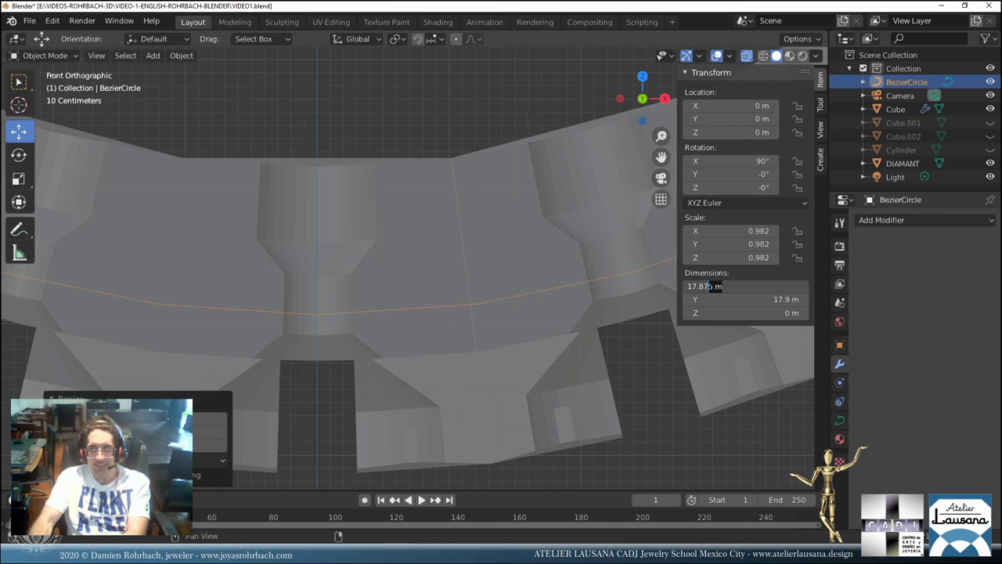
key("BackSpace")
key("Return")
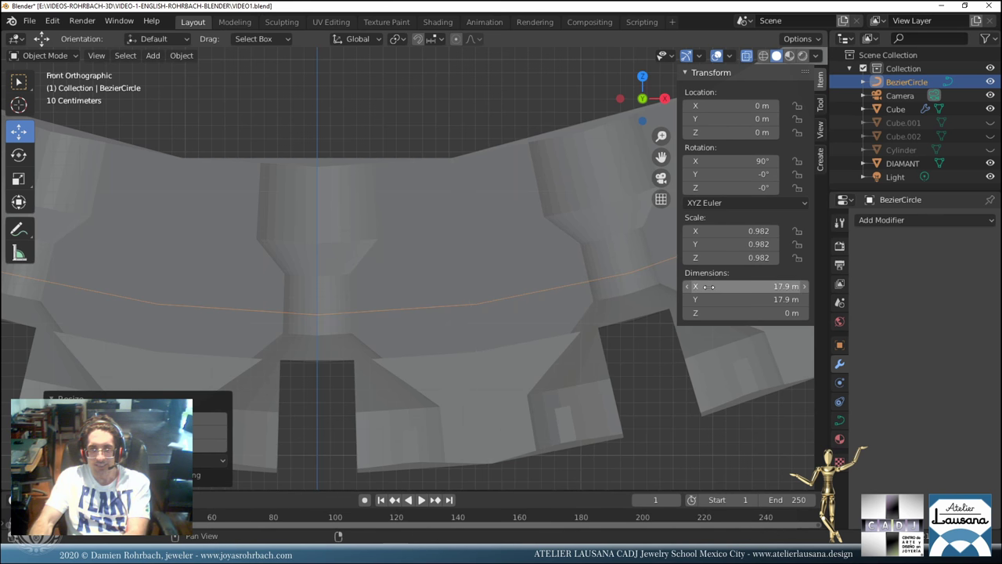
left_click(723, 286)
key("ctrl+c")
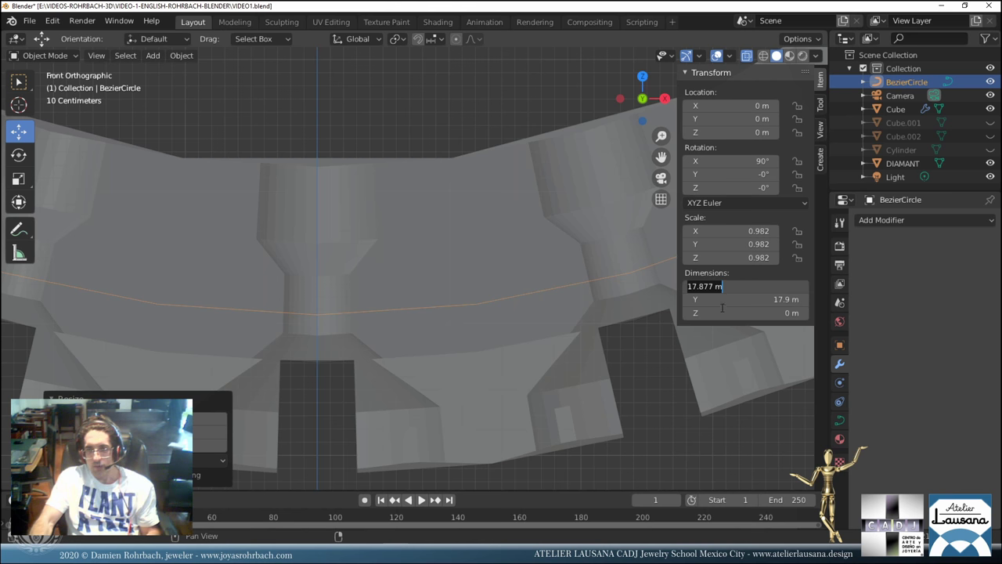
left_click(721, 300)
key("ctrl+v")
key("Return")
Check the whole ring in front view, save the file and turn off X-ray shading.
scroll(541, 318, "down", 4)
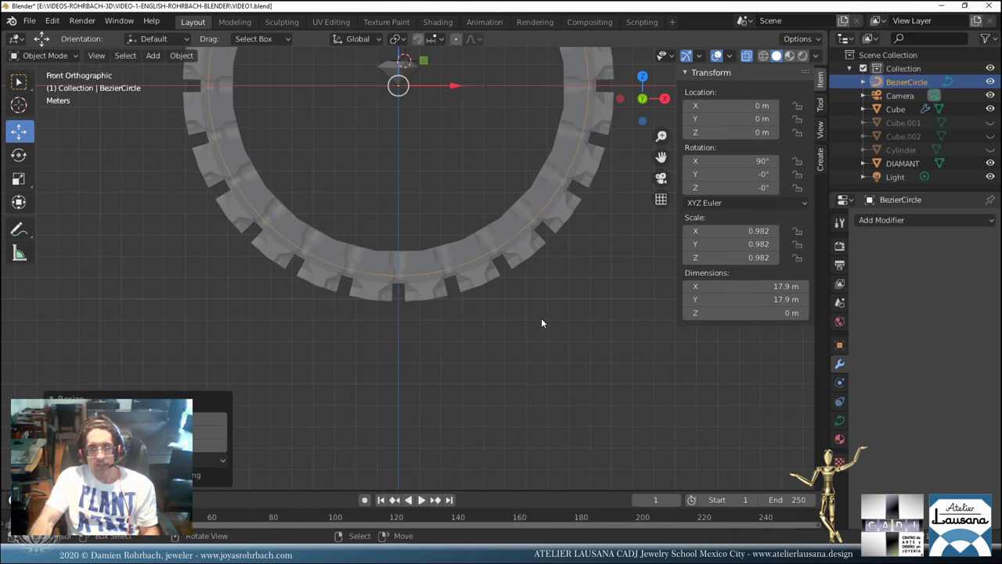
scroll(427, 274, "up", 3)
scroll(450, 269, "down", 5)
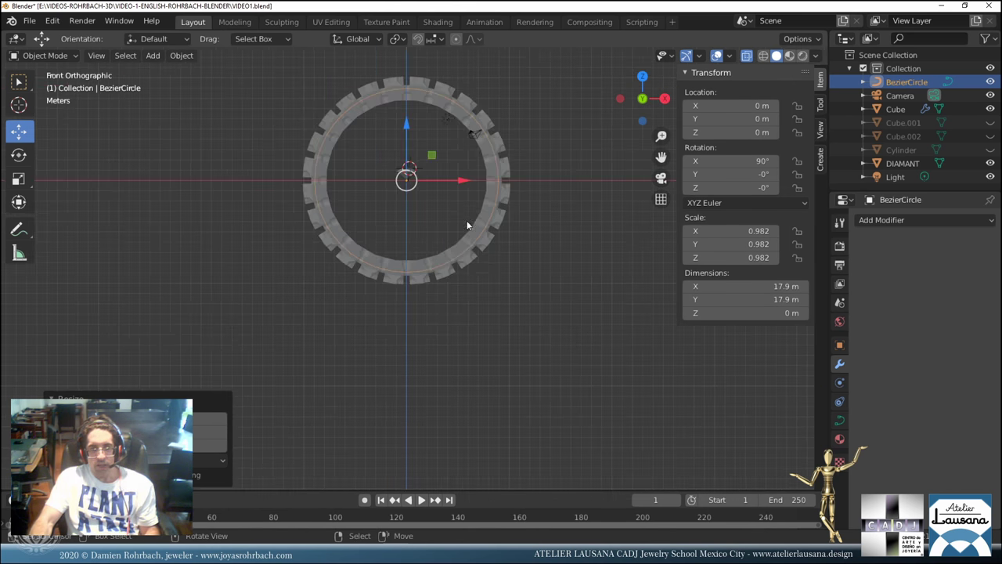
scroll(459, 223, "up", 2)
key("ctrl+s")
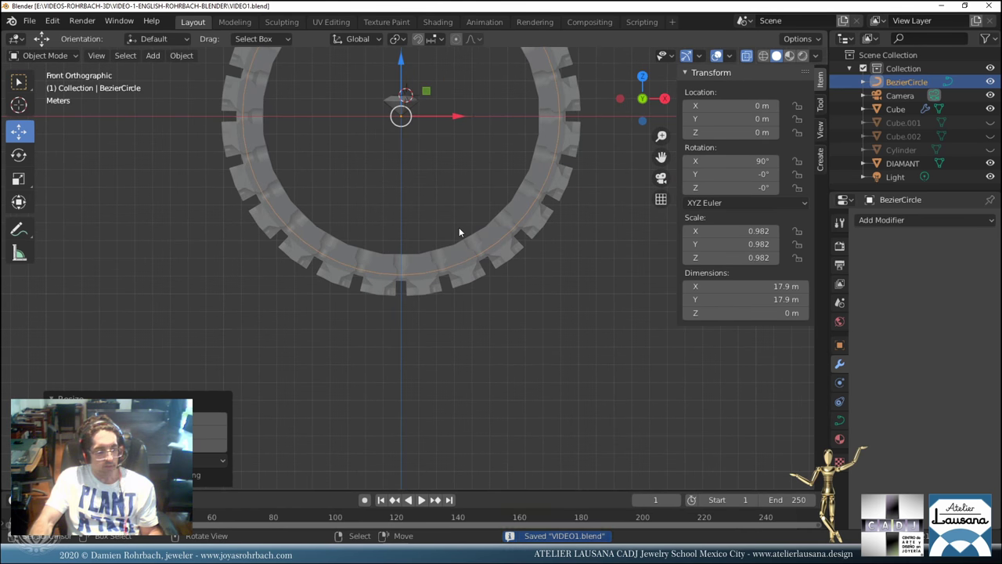
scroll(451, 227, "down", 2)
scroll(438, 205, "up", 3)
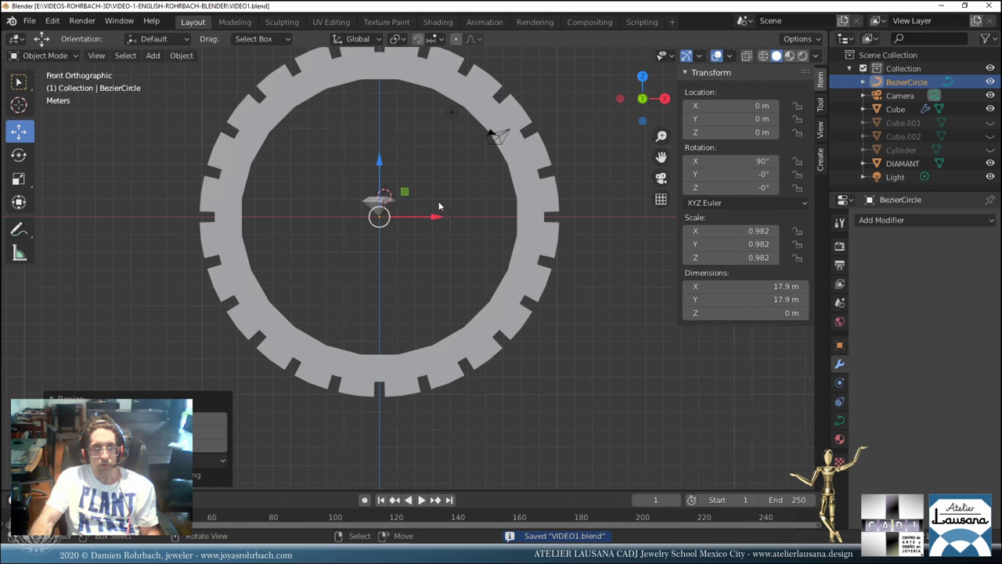
Make a backup of the ring by duplicating it in place and hiding the original Cube, and save the file.
middle_click_drag(438, 206, 436, 319)
scroll(441, 339, "down", 3)
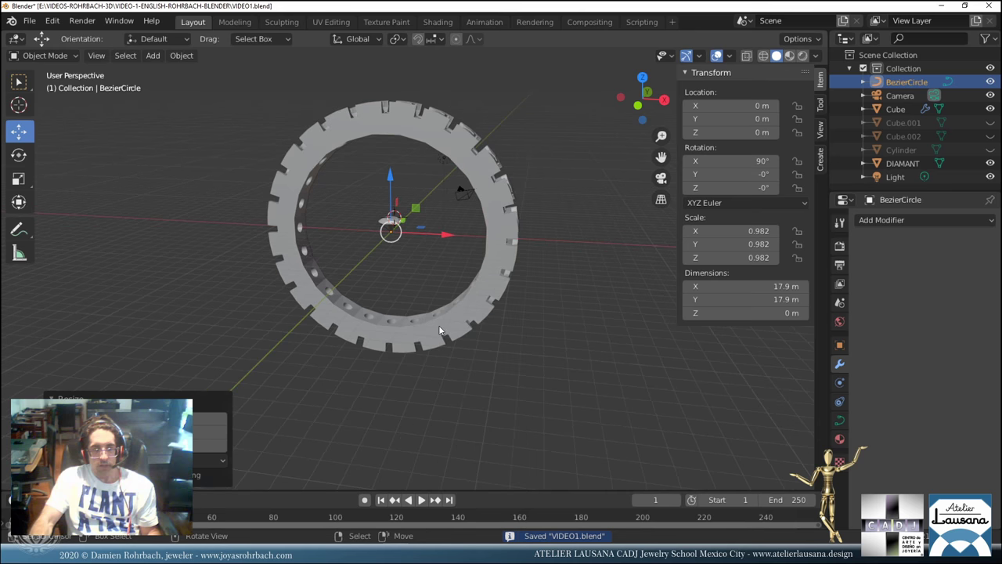
left_click(443, 332)
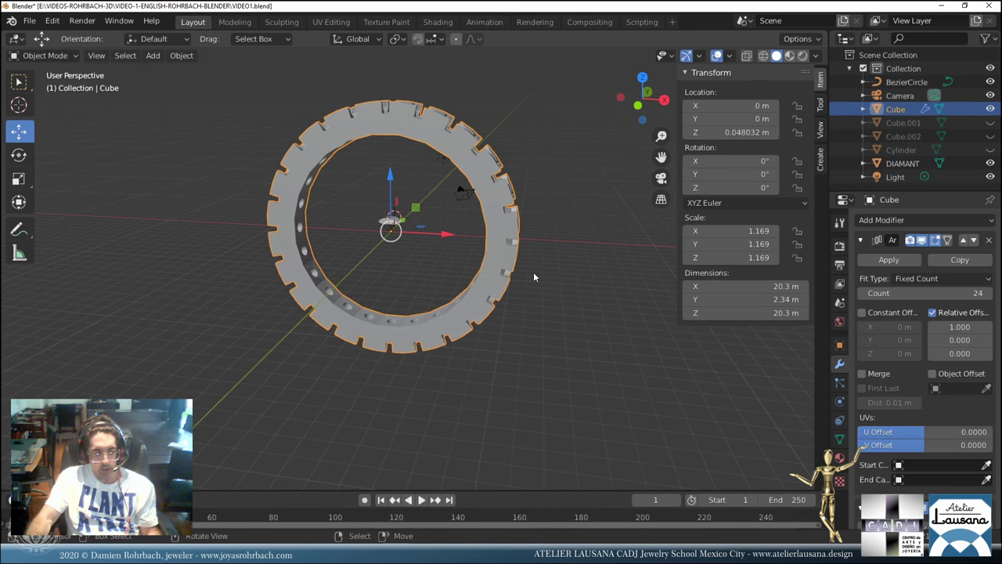
key("shift+d")
right_click(534, 274)
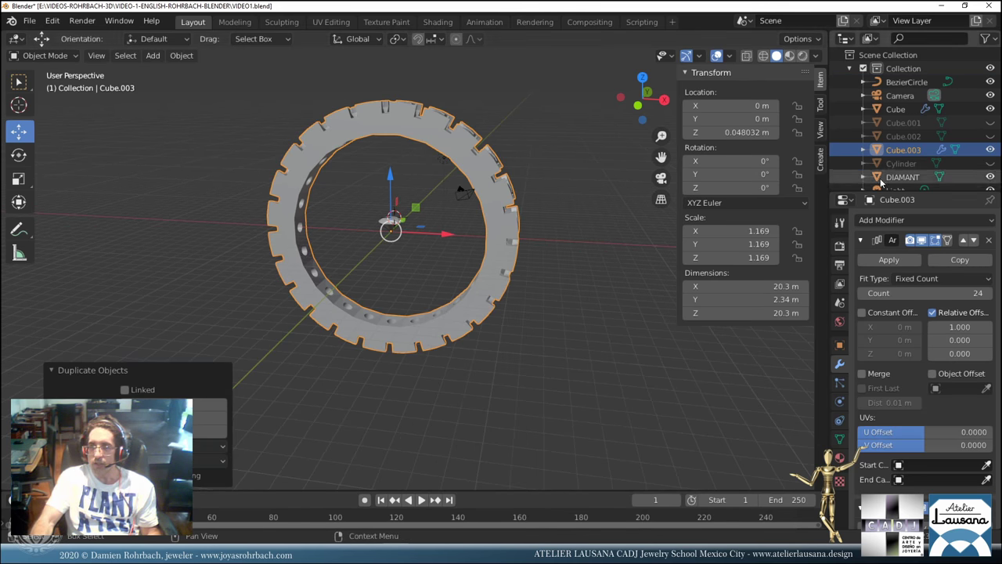
scroll(934, 184, "down", 1)
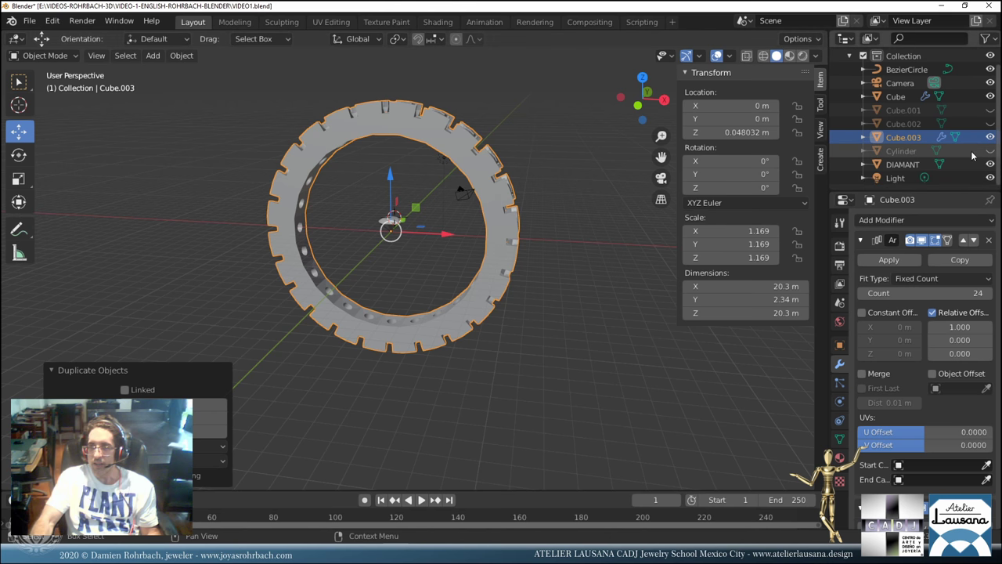
left_click(991, 97)
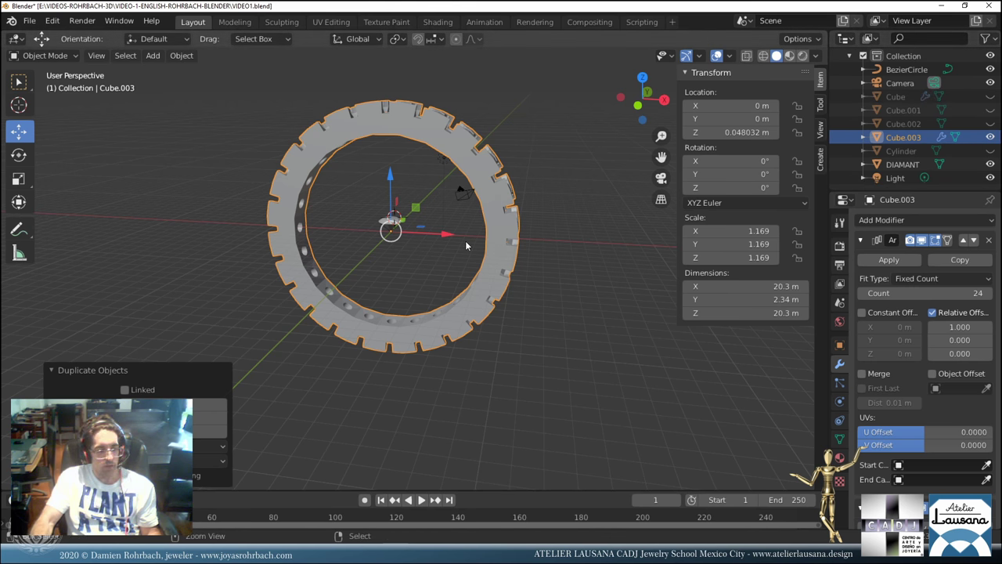
key("ctrl+s")
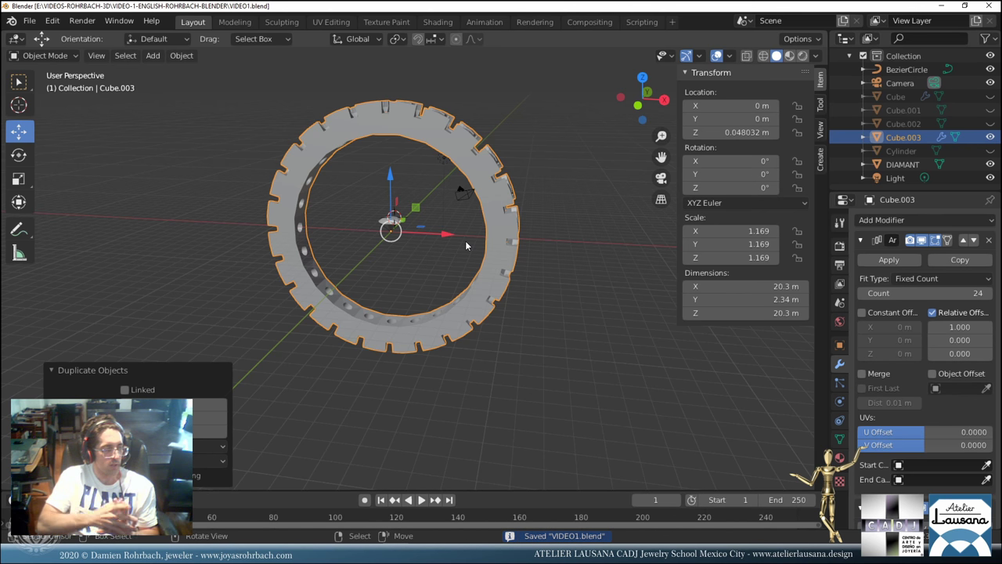
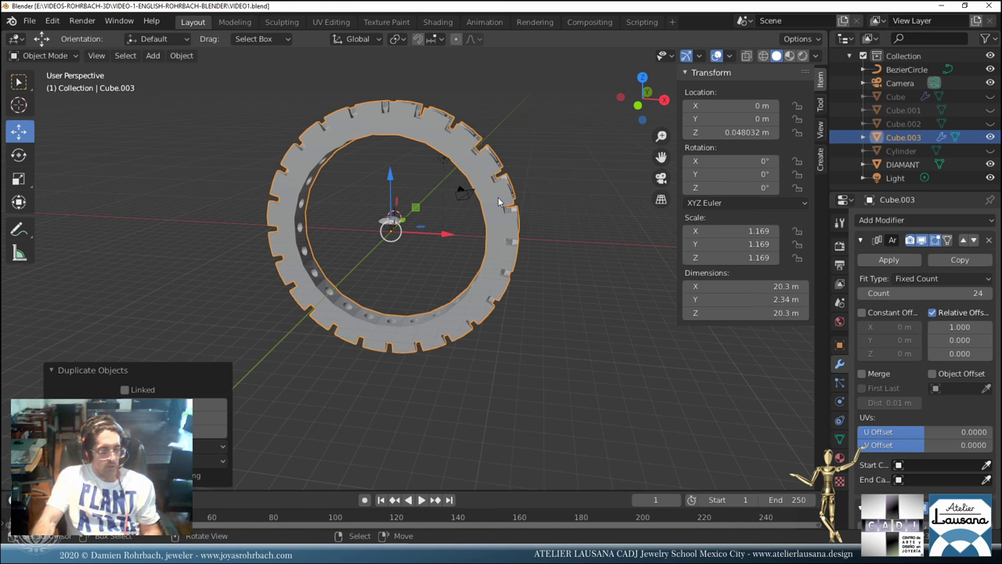
Rename the visible ring copy Cube.003 as RING and convert it to a mesh, saving the file.
key("ctrl+s")
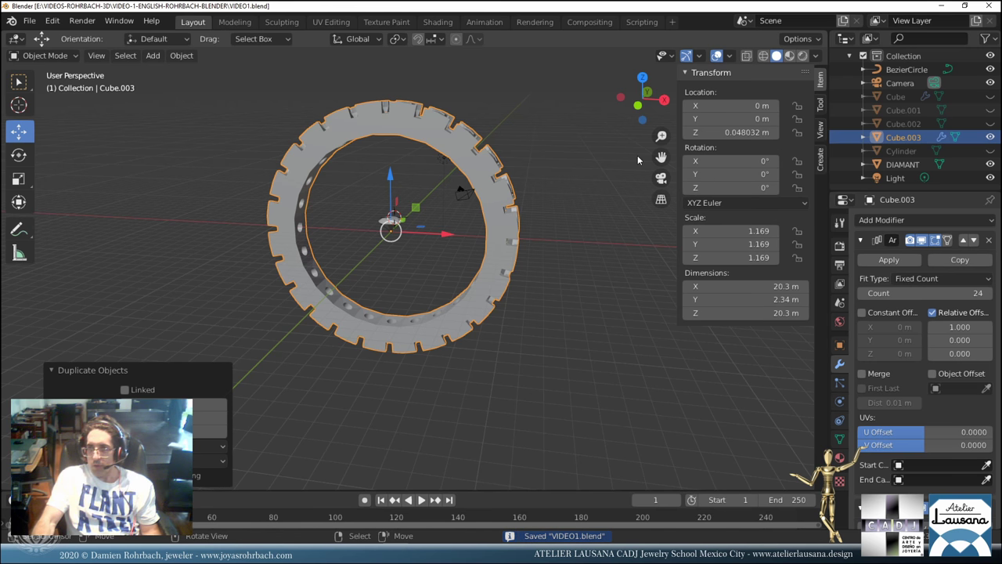
double_click(903, 137)
type("RING")
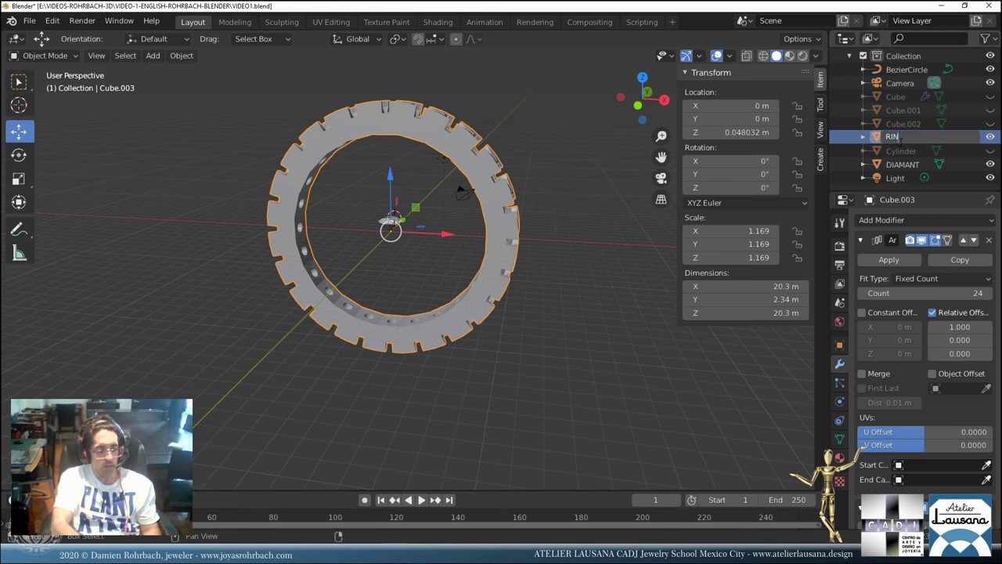
key("Return")
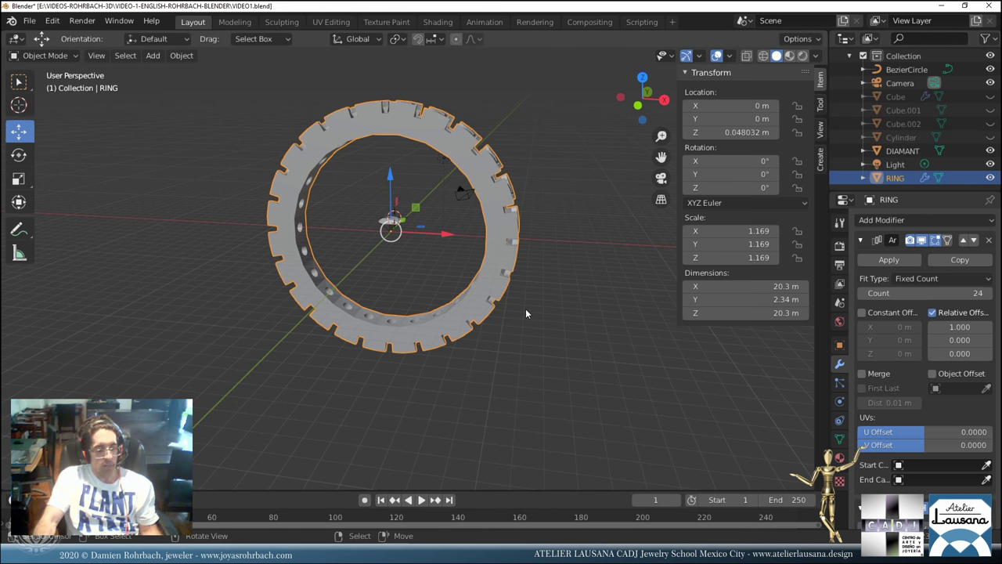
key("ctrl+a")
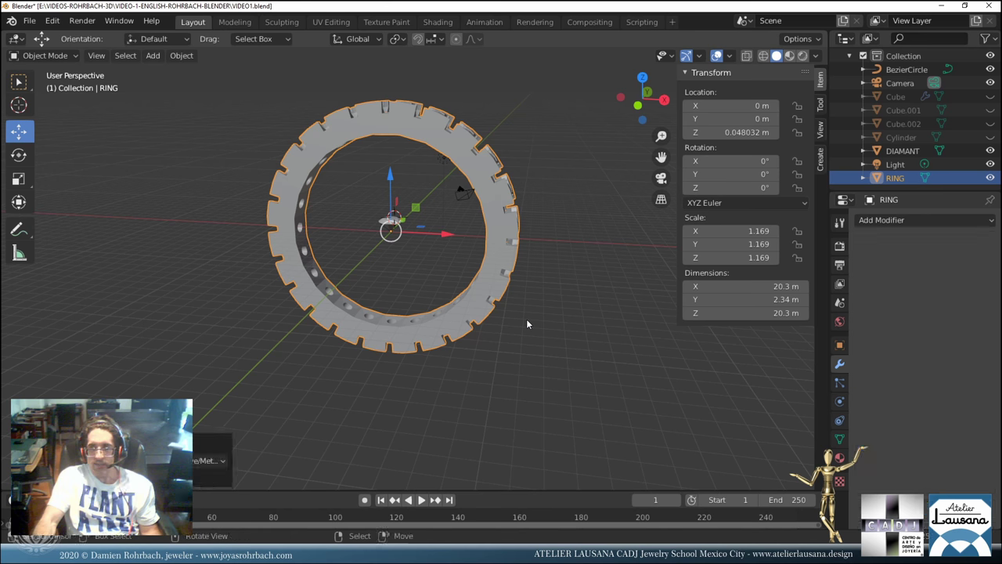
key("ctrl+s")
Merge all vertices of the RING mesh by distance to weld the neighbouring settings together.
key("Tab")
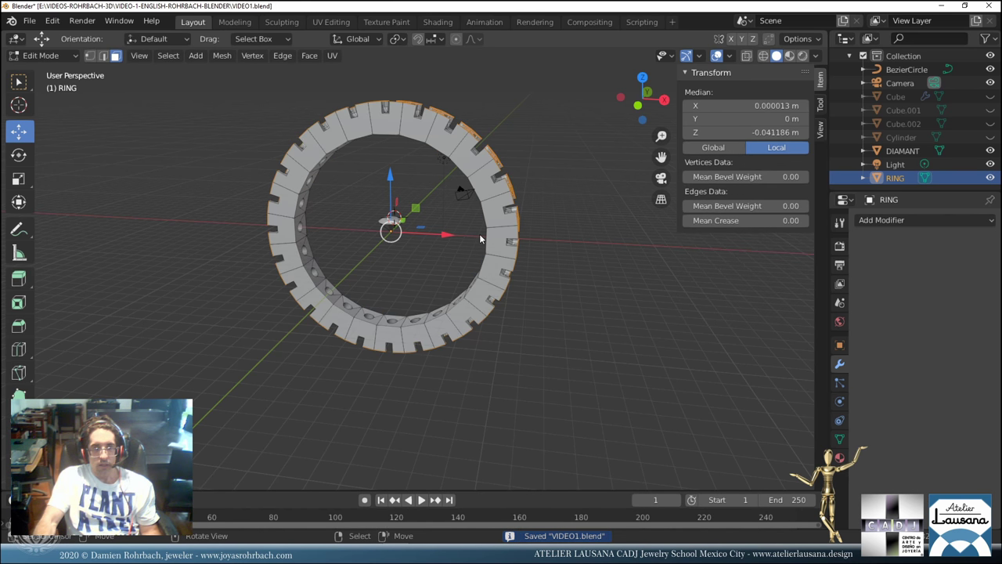
middle_click_drag(480, 234, 401, 315)
key("a")
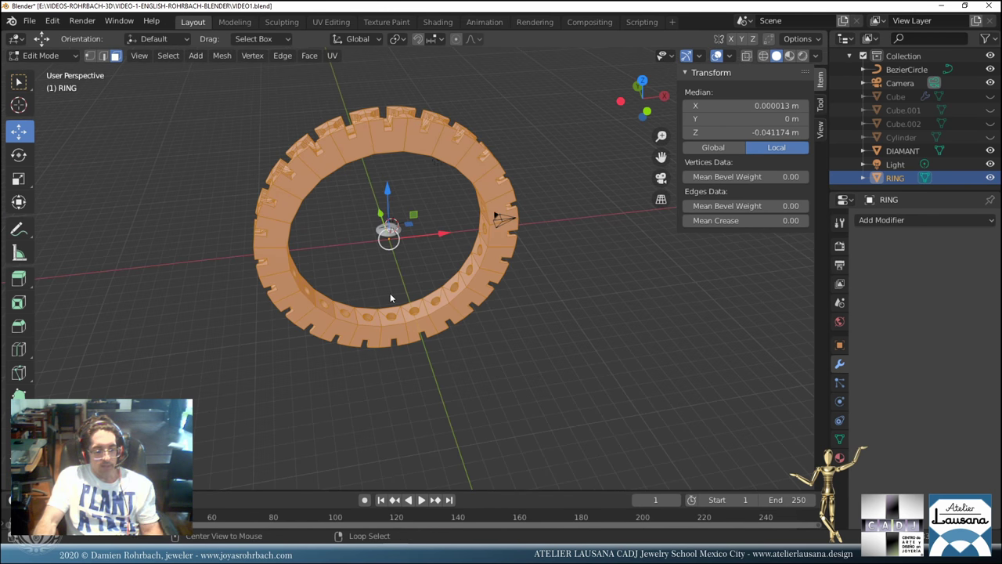
key("alt+m")
key("Escape")
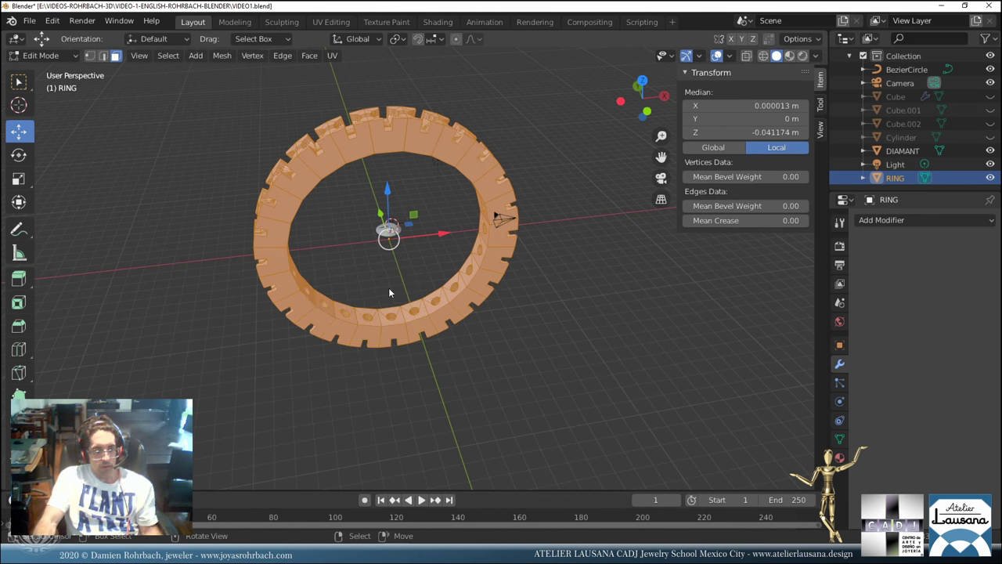
key("m")
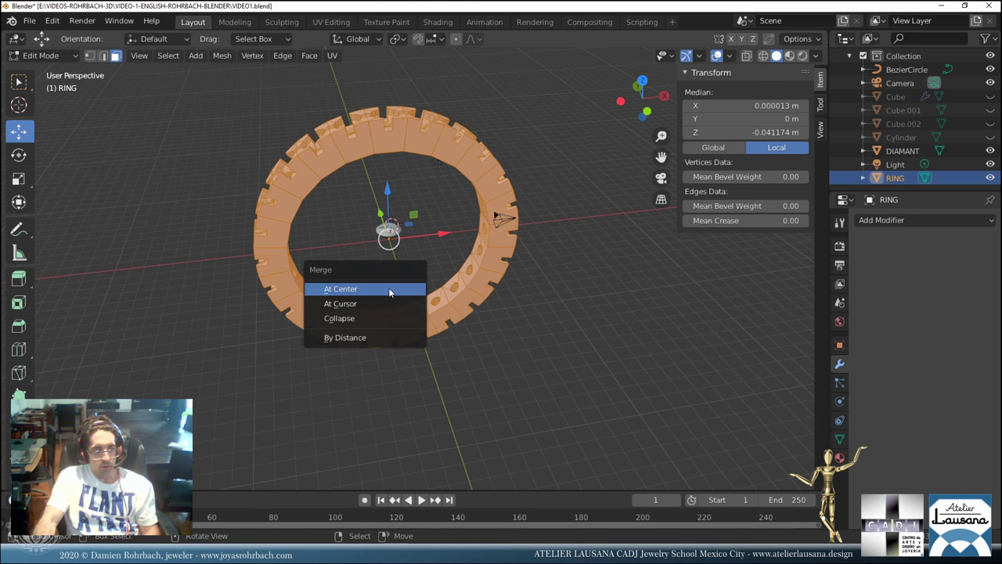
left_click(377, 338)
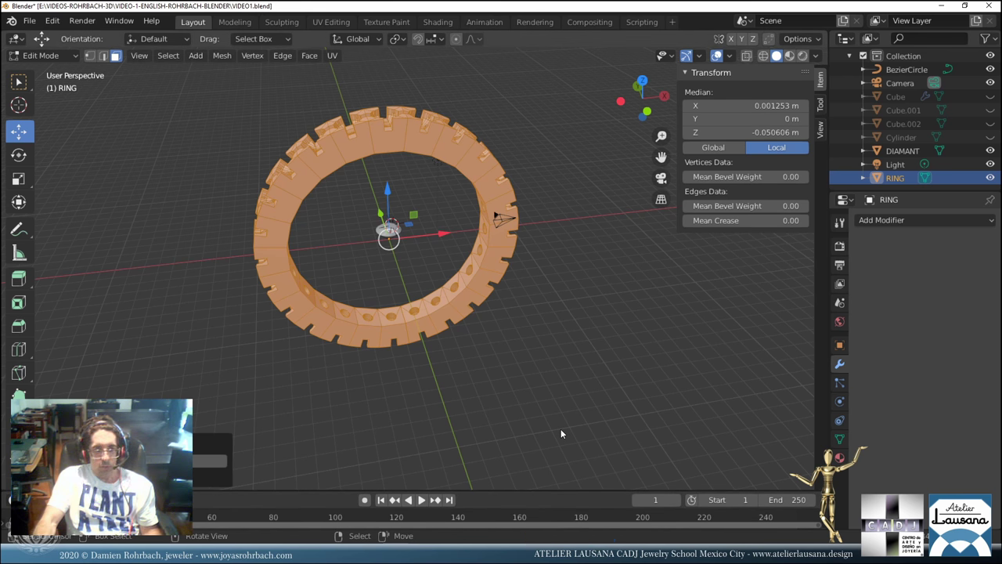
key("Tab")
Try a Subdivision Surface modifier on the ring to test the seam, and remove it.
scroll(505, 275, "down", 3)
scroll(509, 266, "up", 4)
middle_click_drag(510, 266, 453, 253)
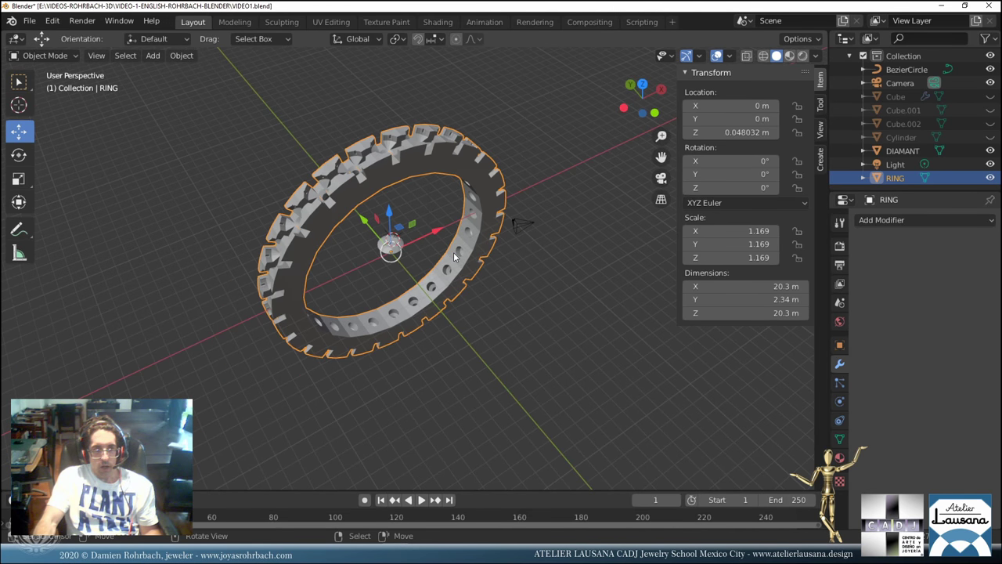
left_click(872, 220)
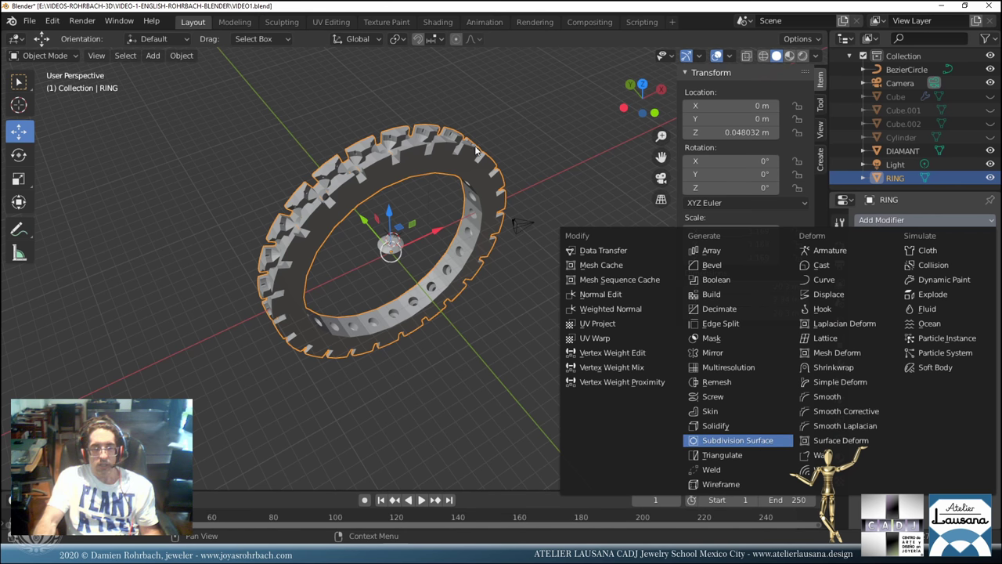
key("Return")
scroll(513, 206, "up", 3)
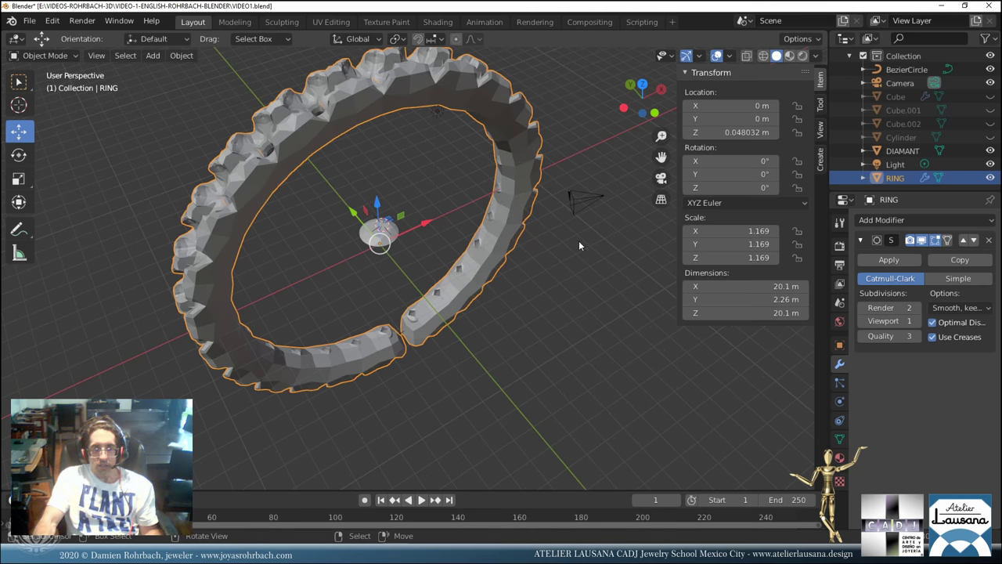
left_click(988, 240)
Put the ring in vertex editing at its lower seam, with everything deselected and X-ray shading on.
scroll(483, 337, "up", 3)
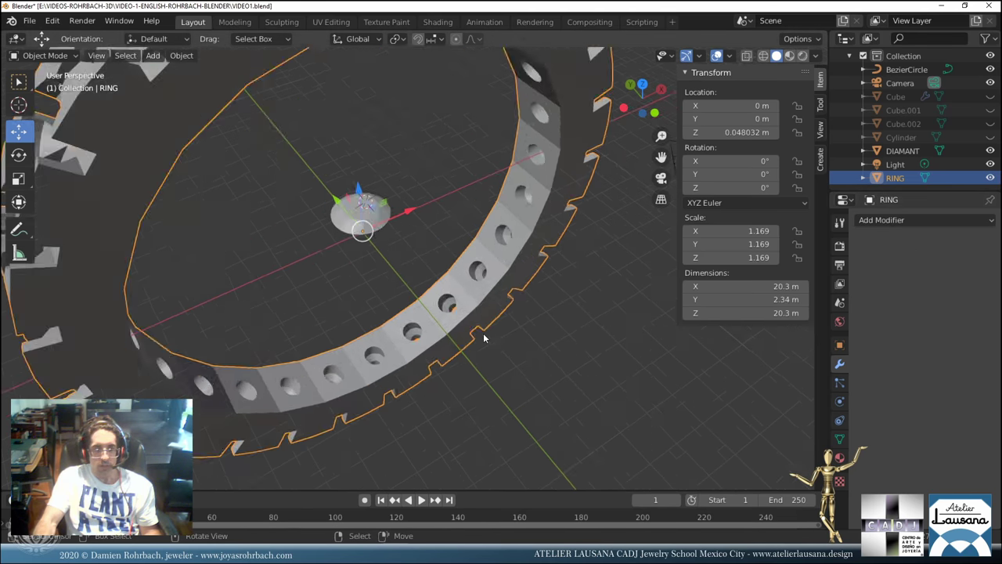
key("Tab")
middle_click_drag(459, 368, 398, 272)
scroll(398, 274, "up", 4)
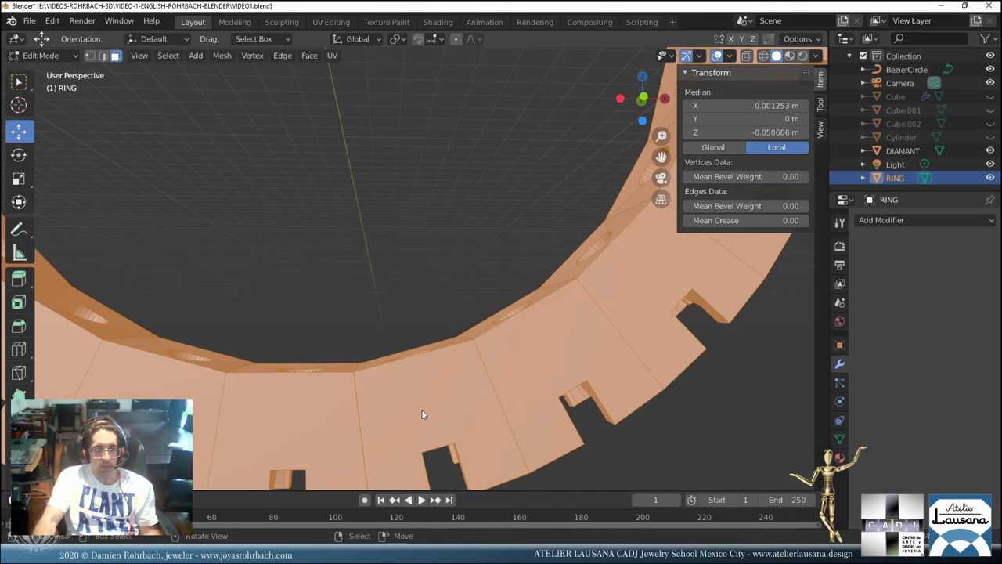
left_click(90, 58)
middle_click_drag(386, 213, 389, 360)
key("alt+a")
key("alt+z")
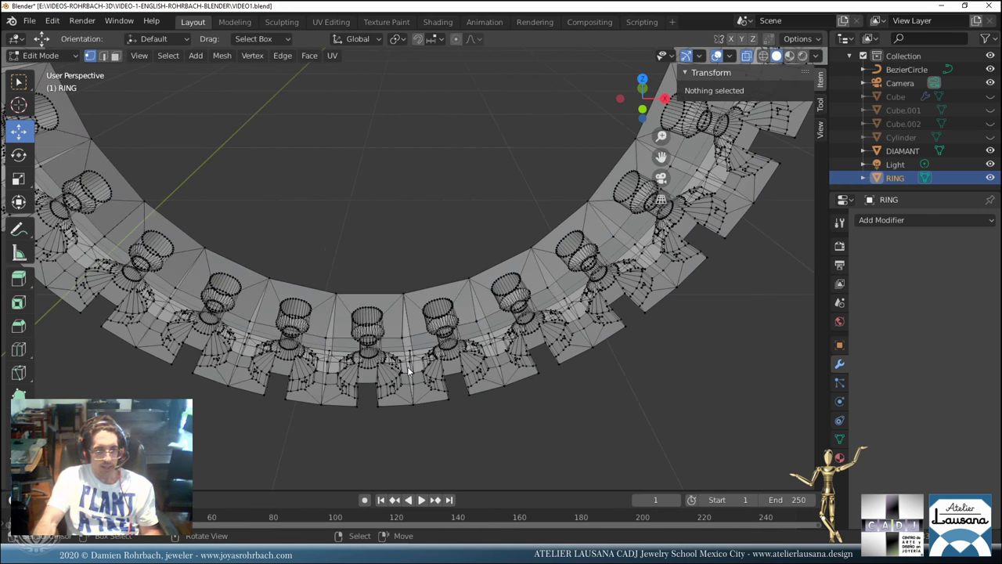
Circle-select all vertices along the open seam between the two end settings, and save the file.
key("c")
right_click(411, 405)
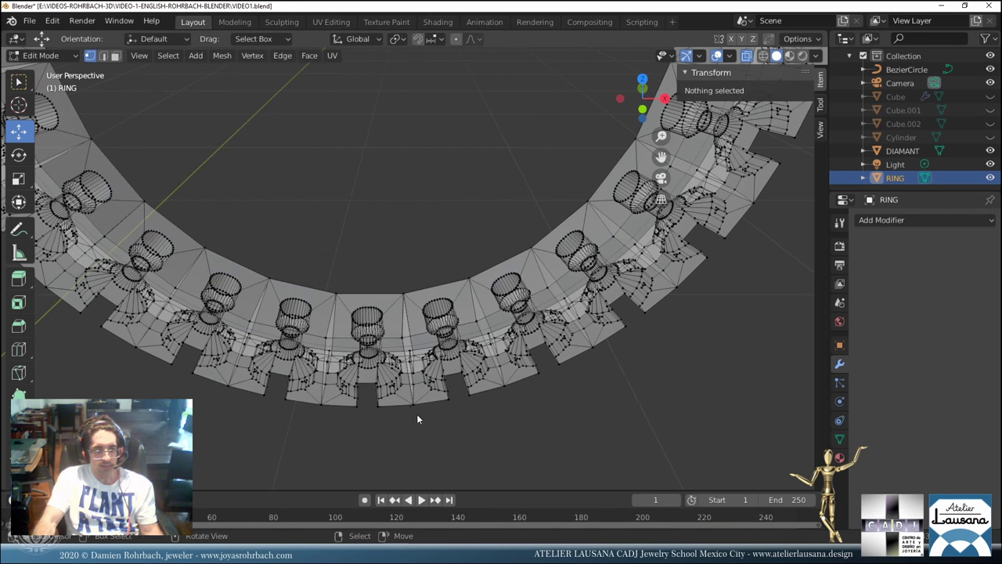
scroll(415, 400, "up", 4)
middle_click_drag(410, 383, 423, 279, "shift")
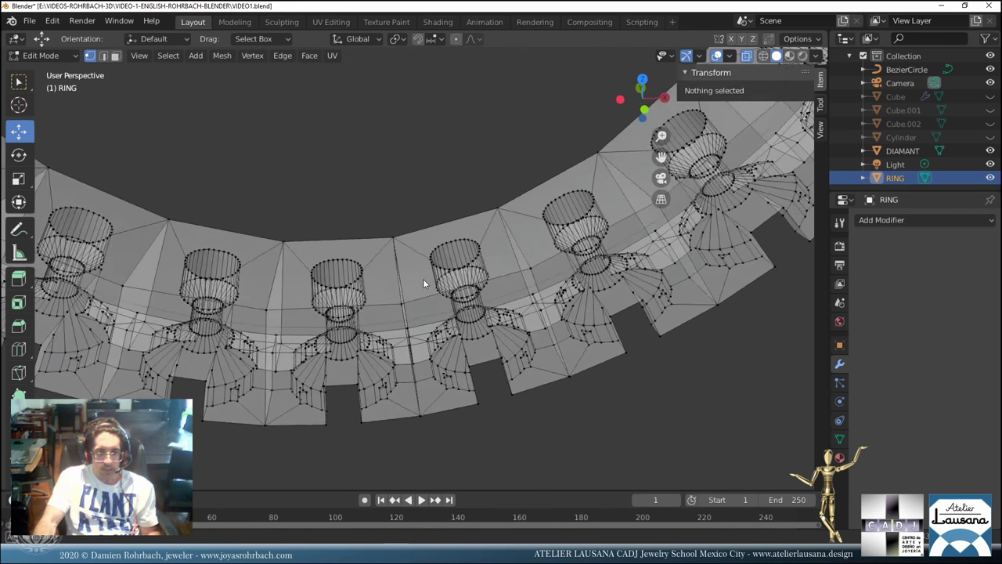
key("c")
left_click_drag(420, 416, 396, 239)
key("Escape")
key("ctrl+s")
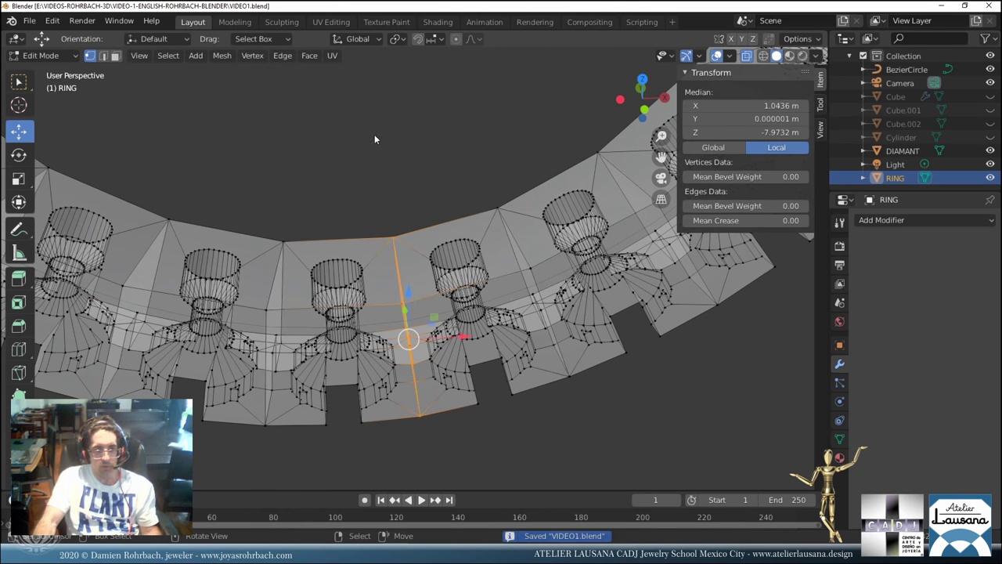
Close the seam by bridging its edge loops, and return to object mode with X-ray shading off.
left_click(283, 55)
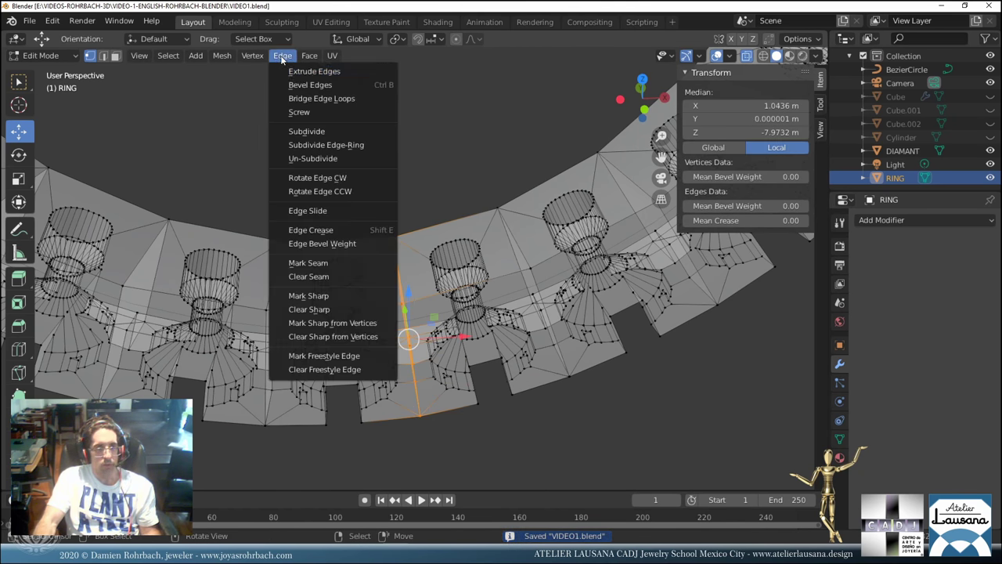
left_click(319, 98)
key("Tab")
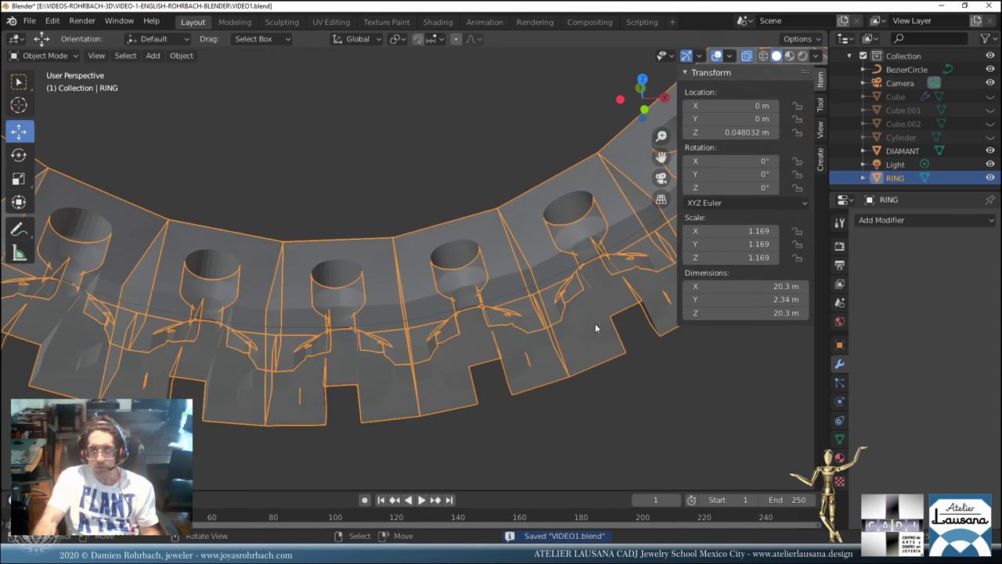
key("alt+z")
Add a Catmull-Clark Subdivision Surface modifier to the ring with 3 viewport and 3 render levels.
left_click(877, 221)
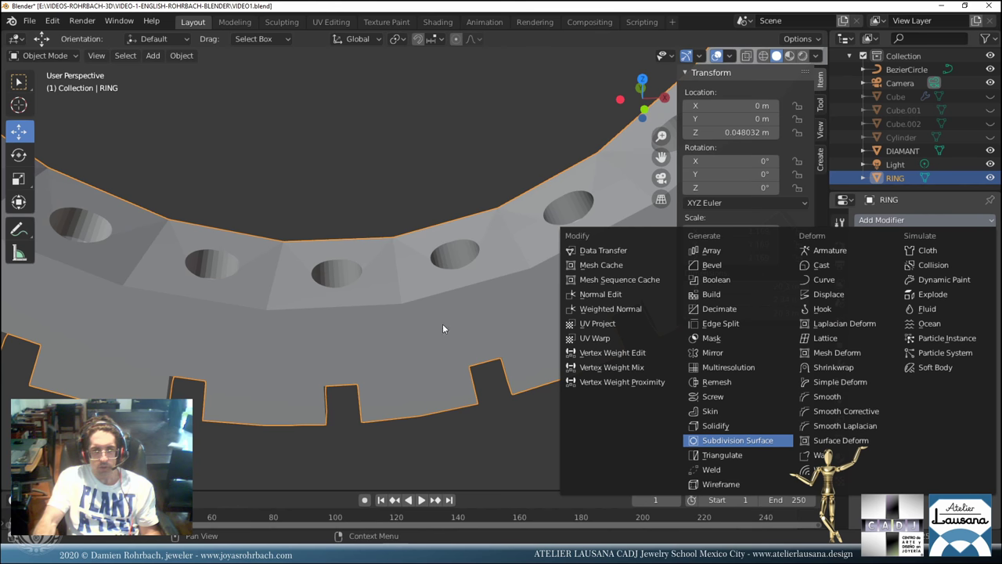
key("Return")
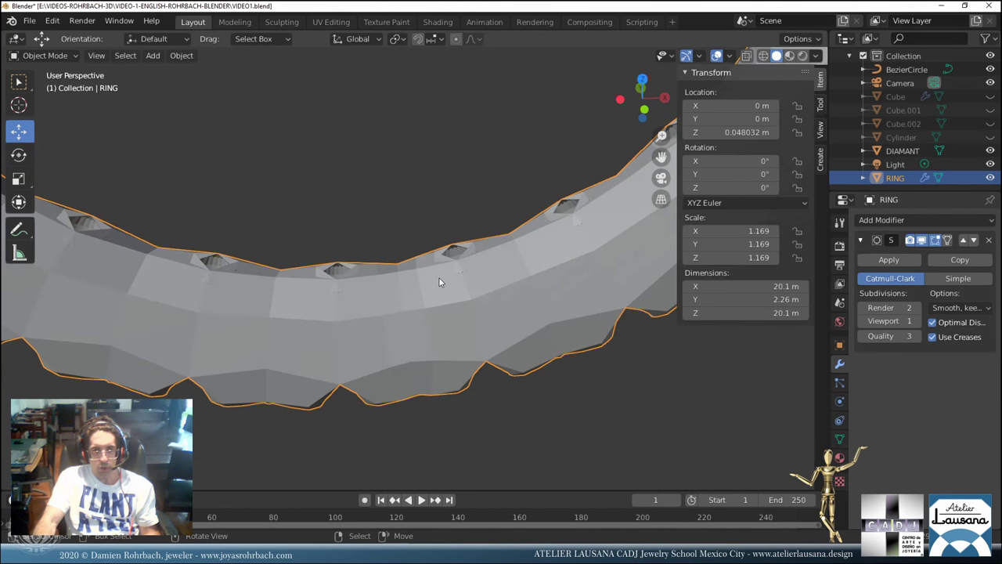
scroll(439, 281, "down", 5)
scroll(439, 285, "up", 4)
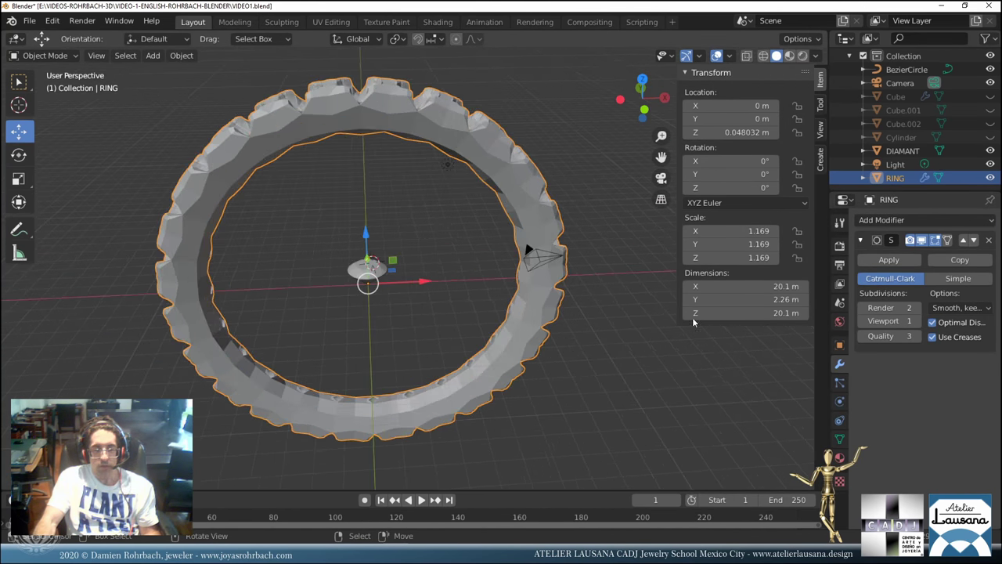
left_click(917, 322)
left_click(917, 322)
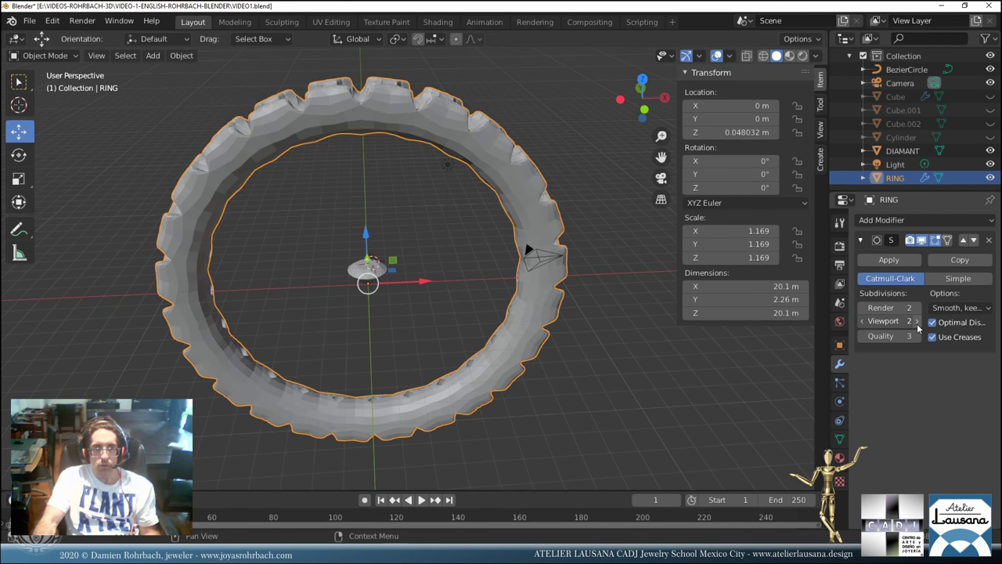
left_click(917, 308)
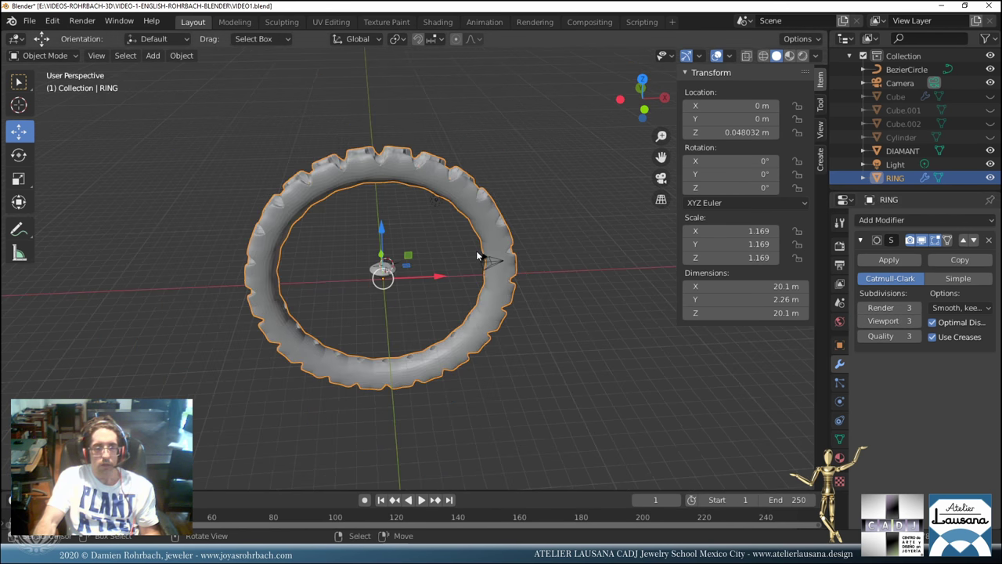
Hide the transform sidebar, apply Shade Smooth to the ring and save the file.
scroll(476, 251, "down", 3)
key("n")
middle_click_drag(477, 251, 462, 276)
scroll(450, 294, "up", 3)
scroll(489, 295, "down", 2)
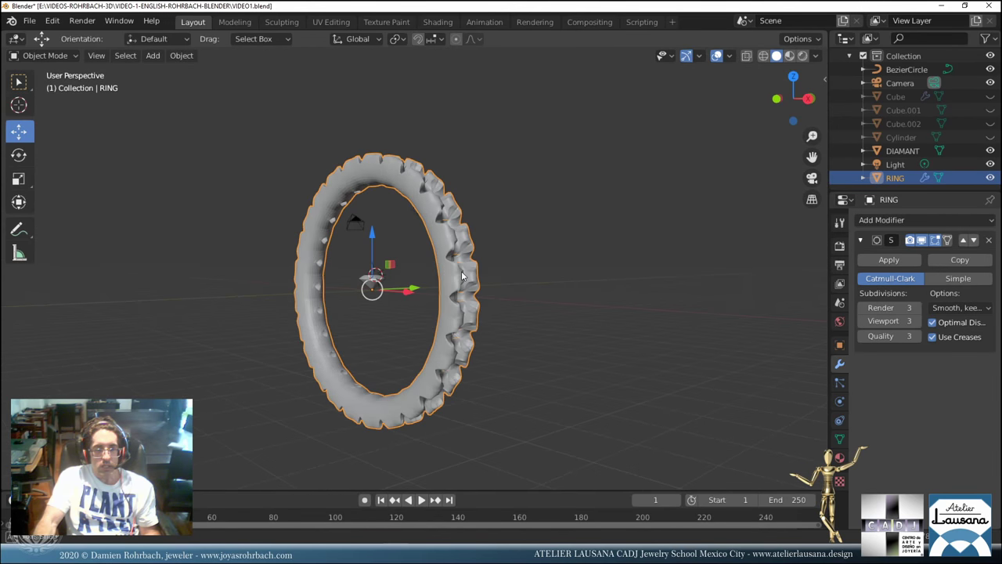
left_click(188, 58)
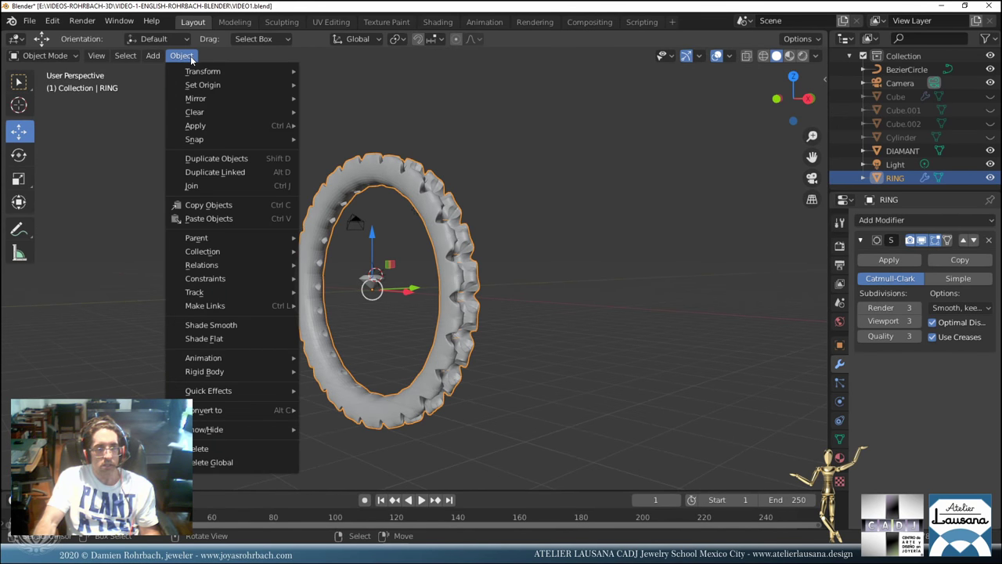
left_click(221, 324)
scroll(347, 208, "down", 4)
middle_click_drag(347, 208, 409, 246)
scroll(410, 246, "up", 4)
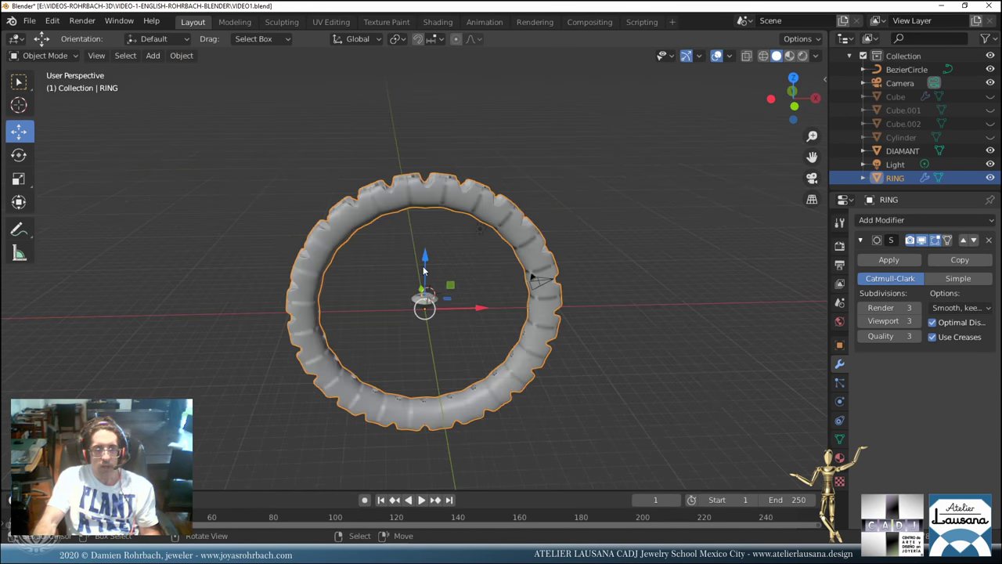
key("ctrl+s")
Enable the Face Orientation overlay to colour the ring's faces by normal direction.
scroll(451, 313, "up", 3)
mouse_move(498, 280)
middle_mouse_down()
mouse_move(484, 260)
mouse_move(495, 261)
middle_mouse_up()
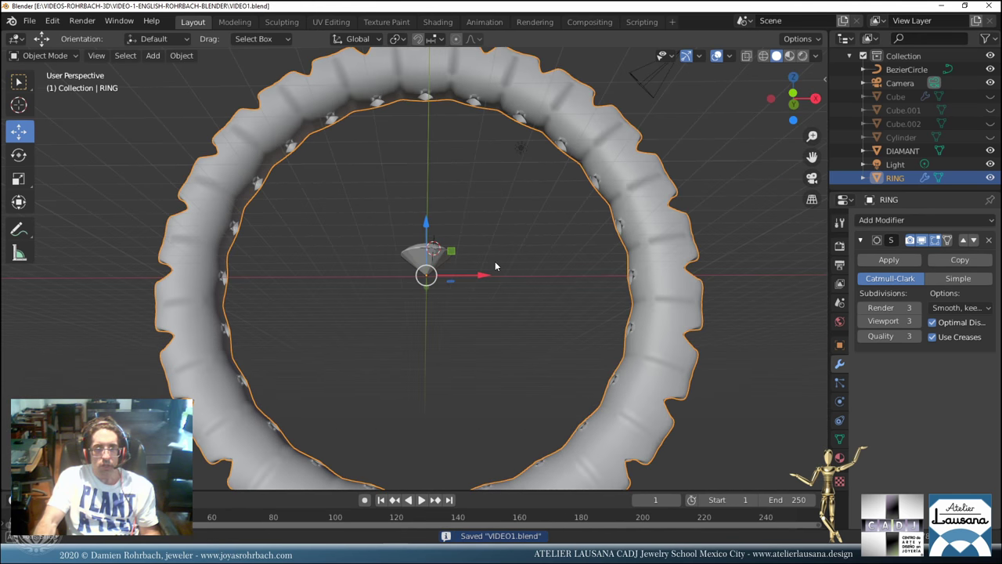
left_click(732, 56)
left_click(646, 295)
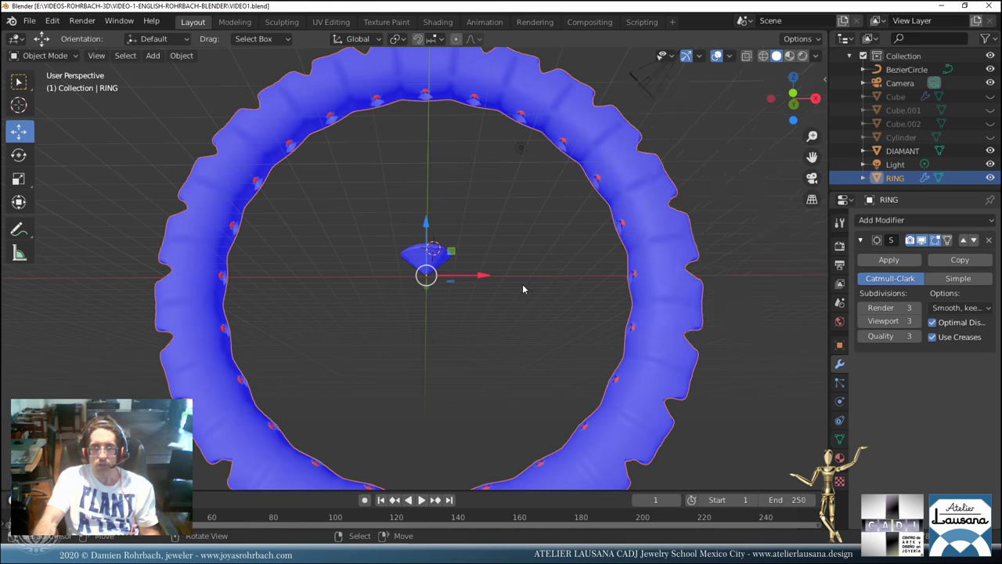
Examine the face orientation colours around the ring's settings, drilled holes and inner band.
middle_click_drag(522, 283, 483, 270)
scroll(483, 270, "up", 10)
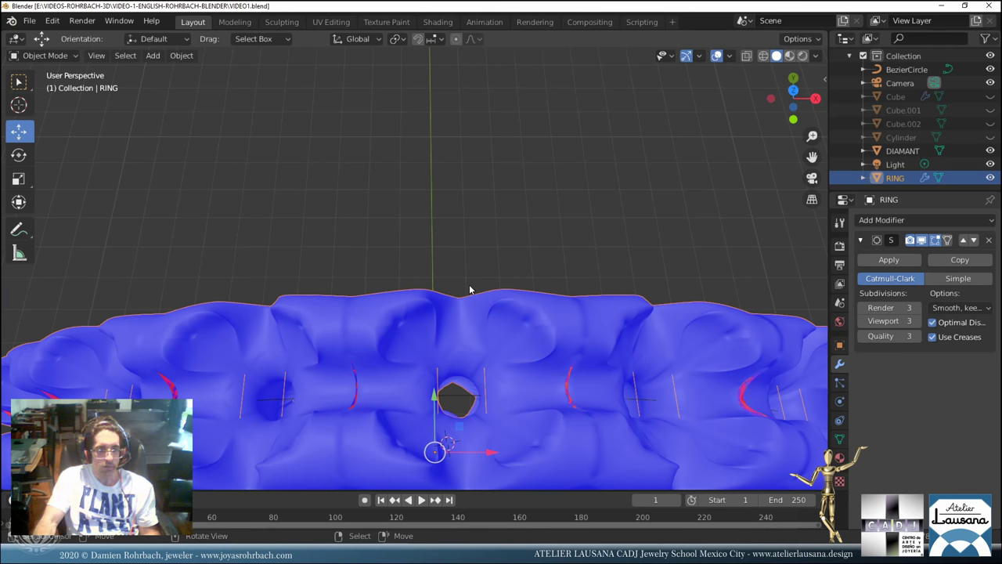
scroll(474, 290, "down", 8)
scroll(464, 303, "up", 5)
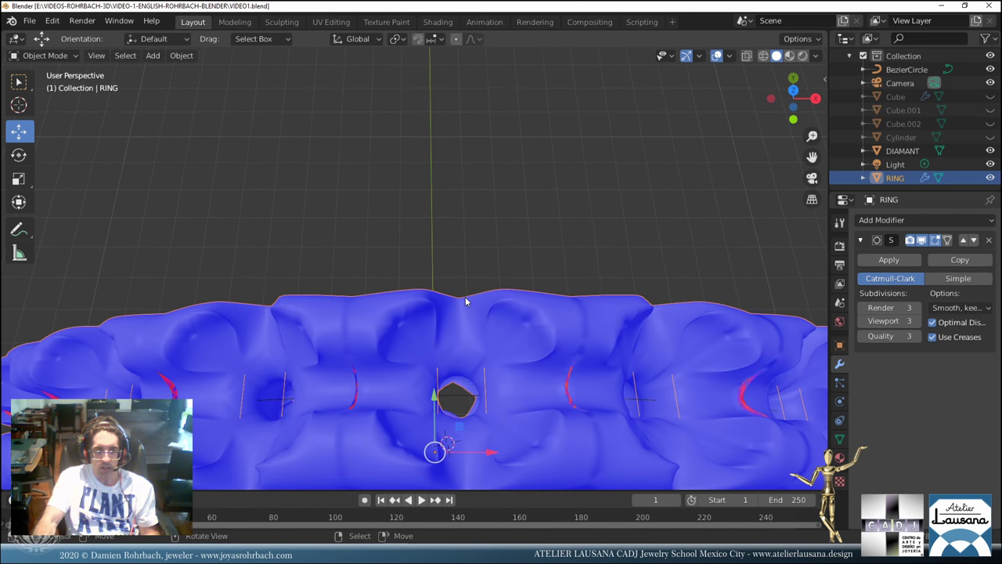
middle_click_drag(466, 297, 449, 298)
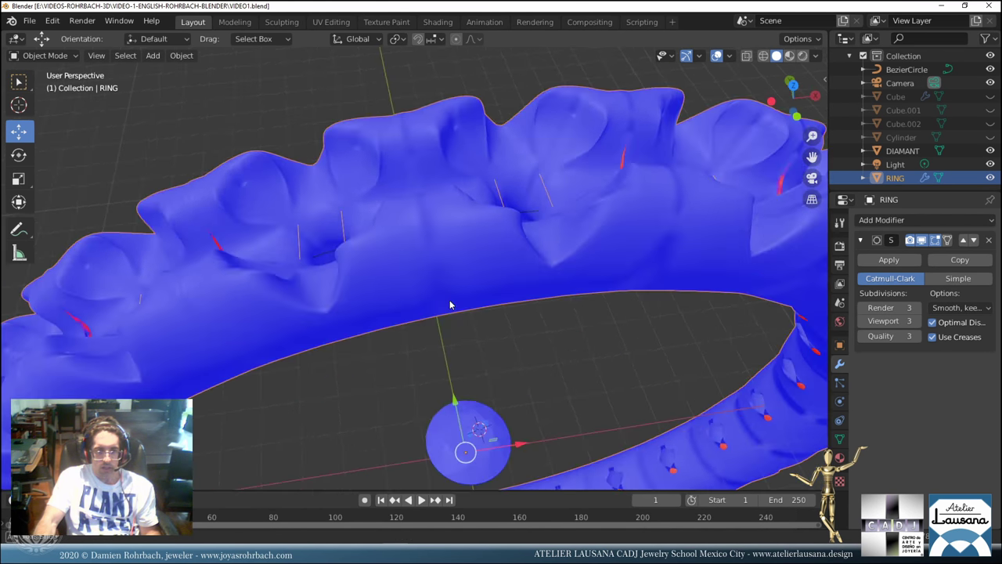
scroll(450, 300, "down", 1)
scroll(450, 305, "down", 2)
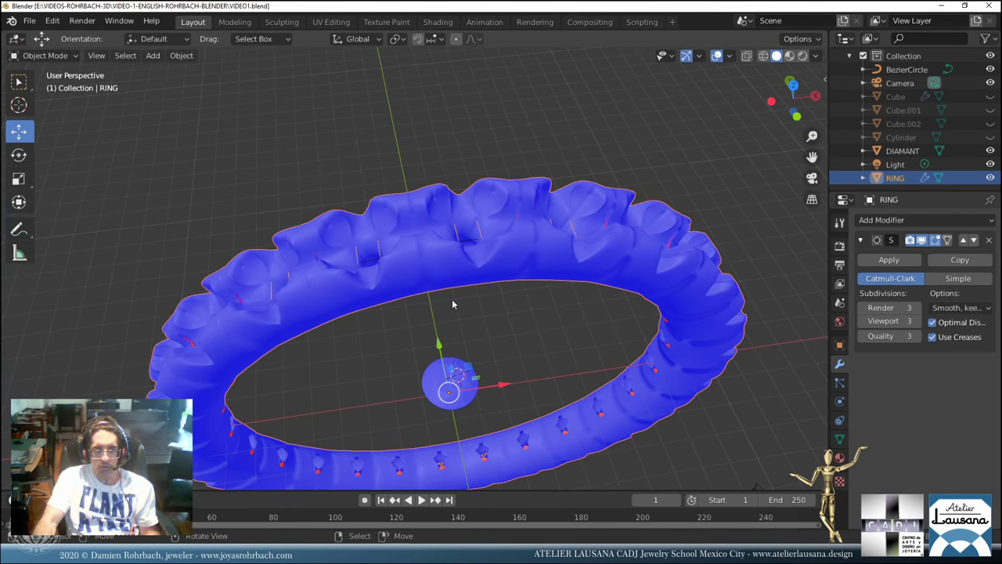
scroll(452, 300, "down", 2)
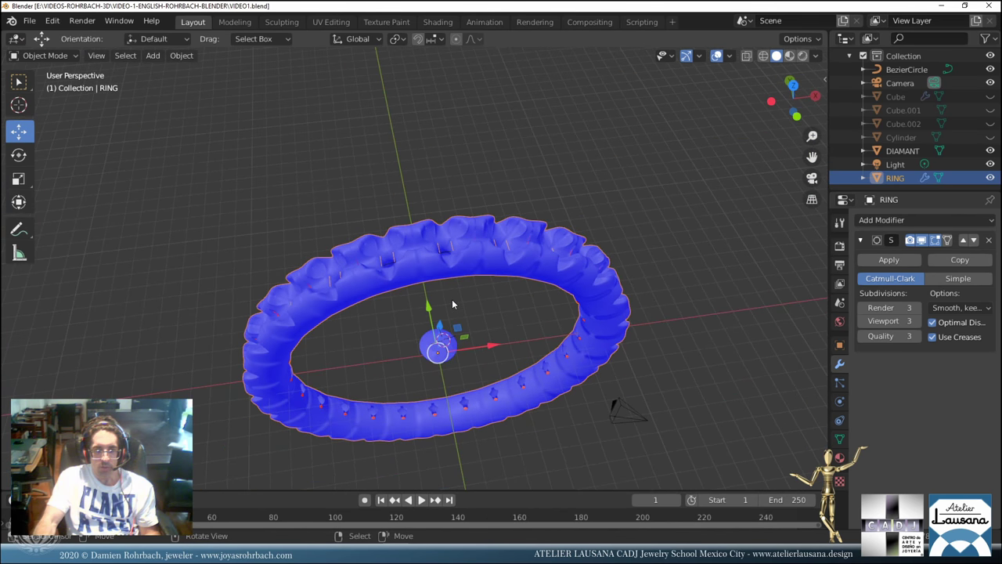
Inspect the ring's face orientation up close and try 2 render subdivision levels before restoring 3.
scroll(452, 300, "up", 3)
mouse_move(452, 300)
middle_mouse_down()
mouse_move(472, 304)
mouse_move(445, 303)
middle_mouse_up()
scroll(447, 303, "up", 3)
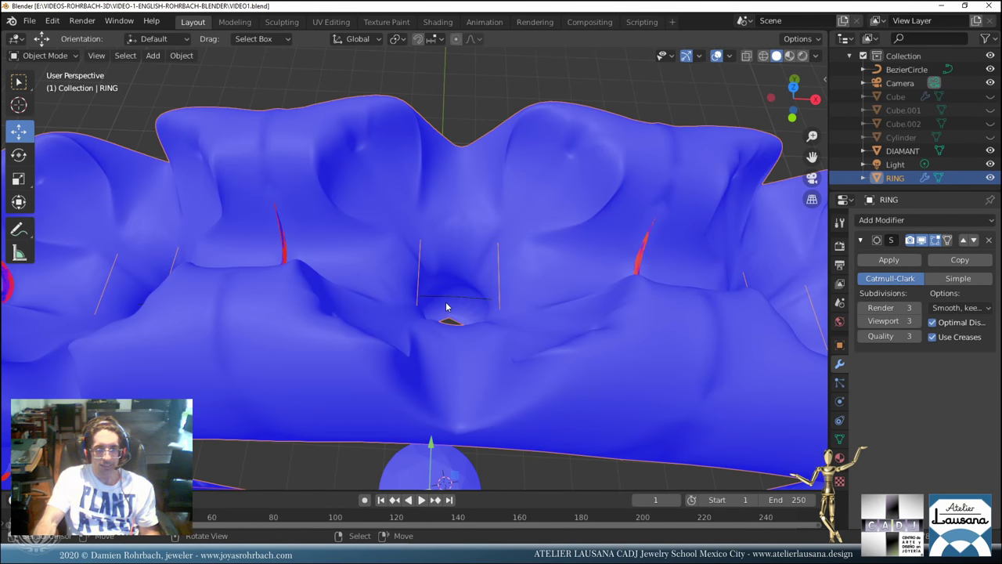
left_click(865, 307)
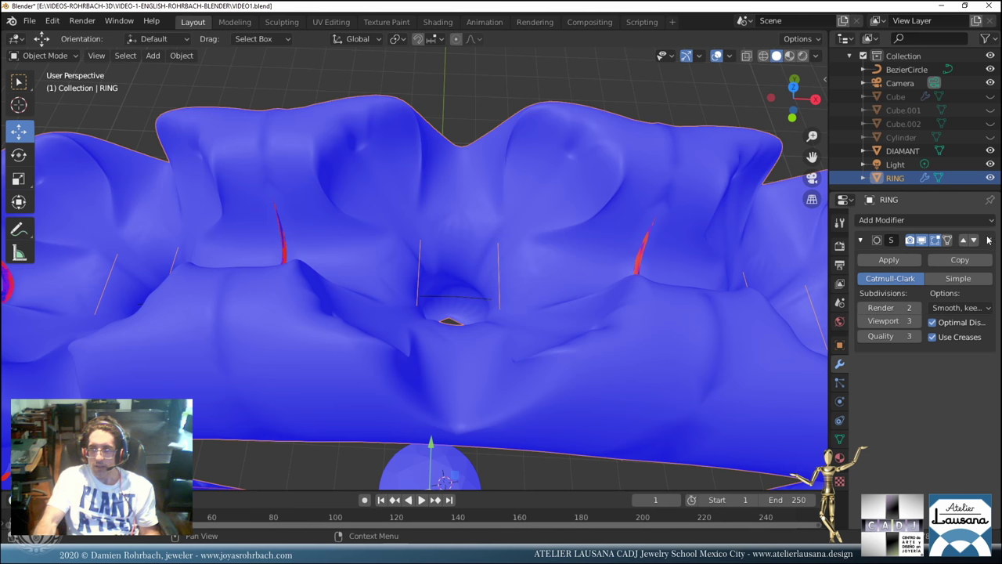
left_click(918, 309)
scroll(493, 300, "down", 6)
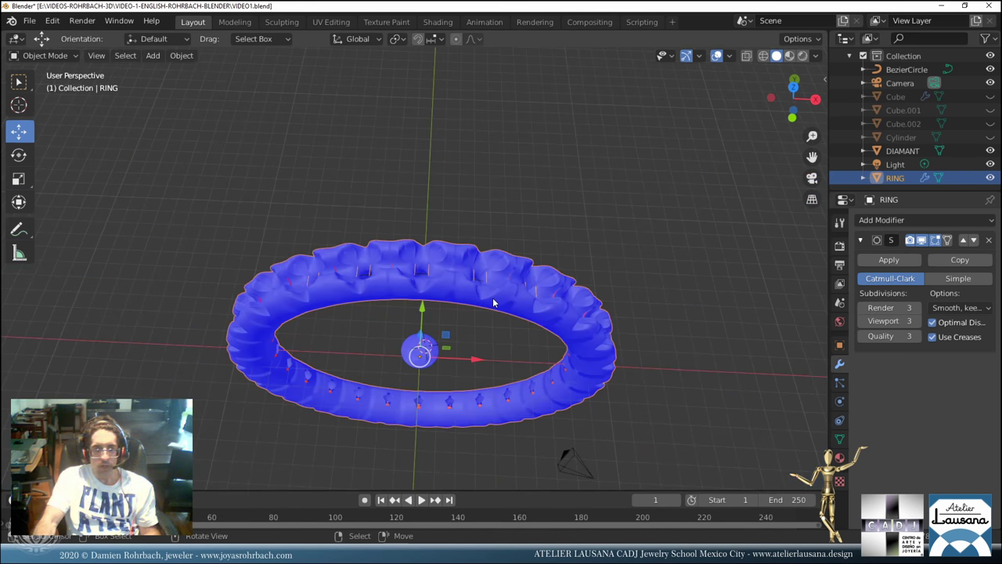
Try Bridge Edge Loops on the ring's entire mesh in Edit Mode.
key("Tab")
key("a")
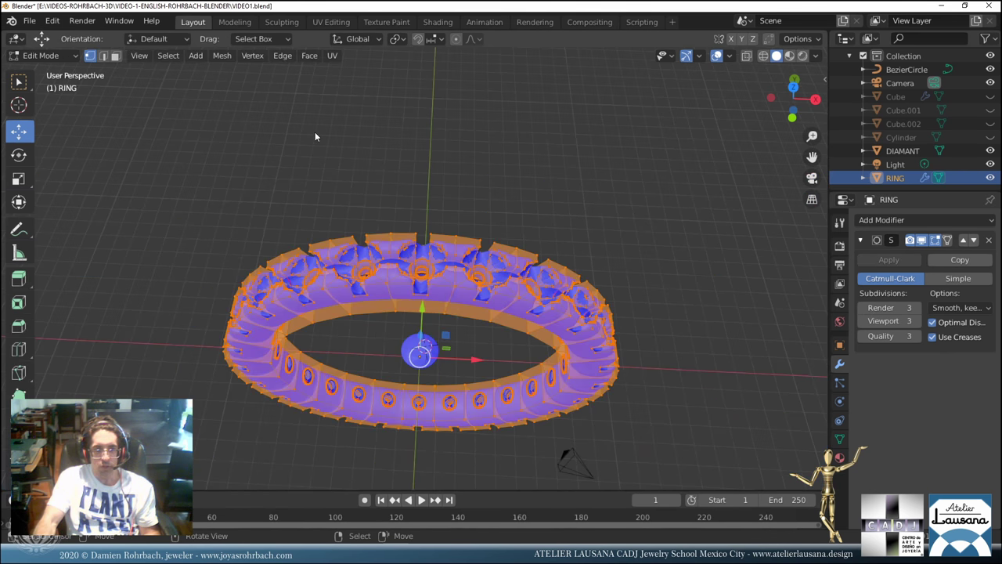
left_click(252, 56)
key("Escape")
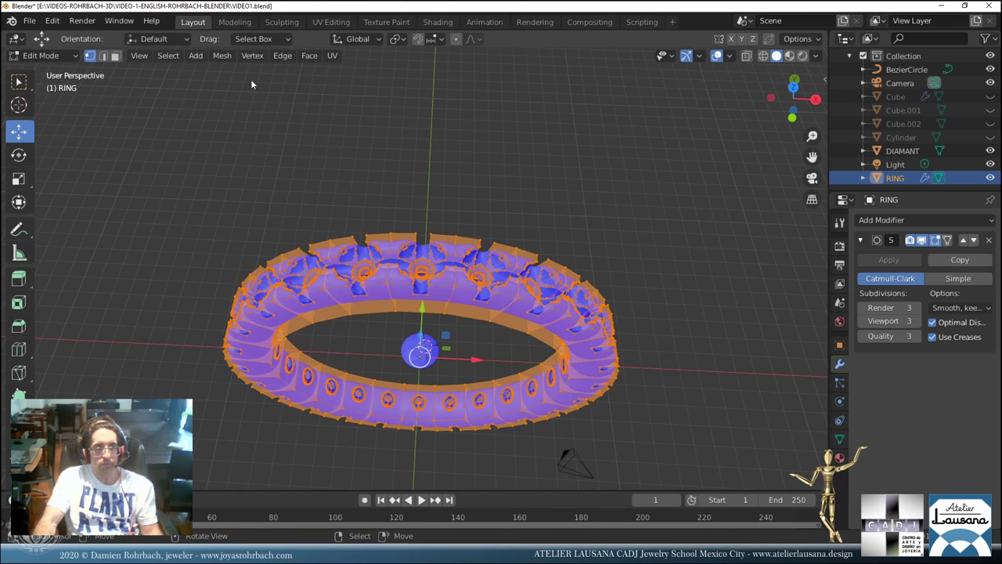
key("ctrl+s")
left_click(283, 56)
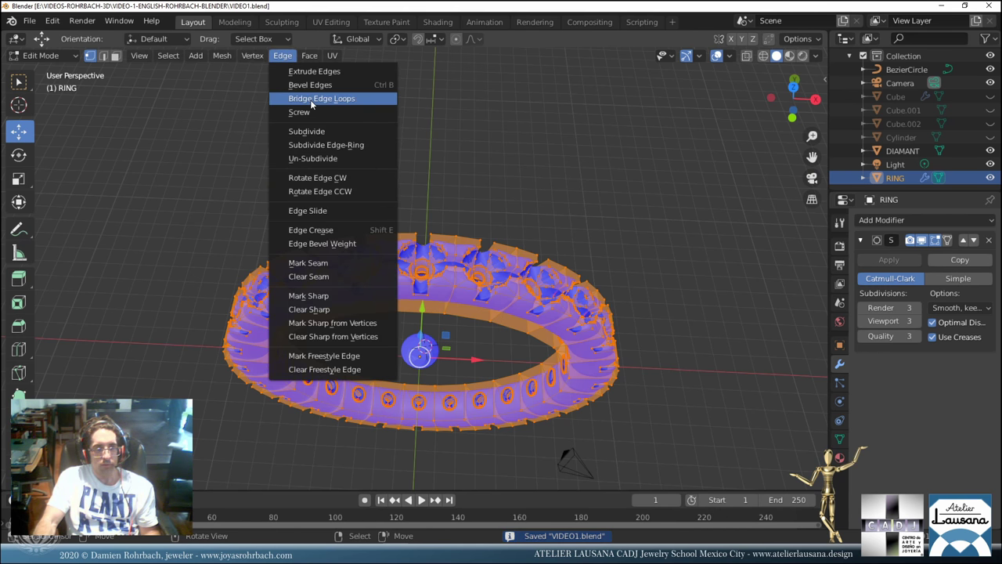
left_click(311, 100)
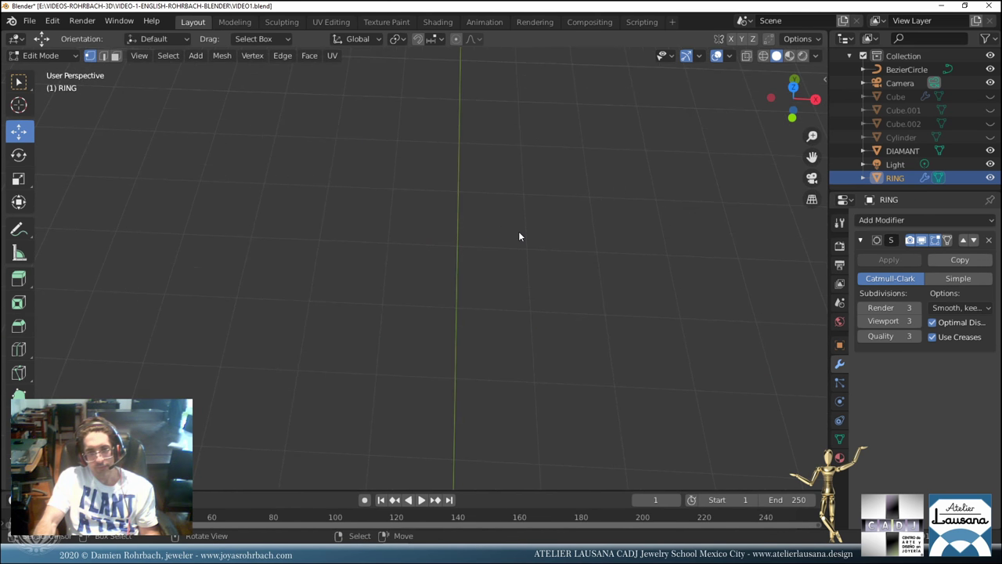
scroll(504, 287, "down", 5)
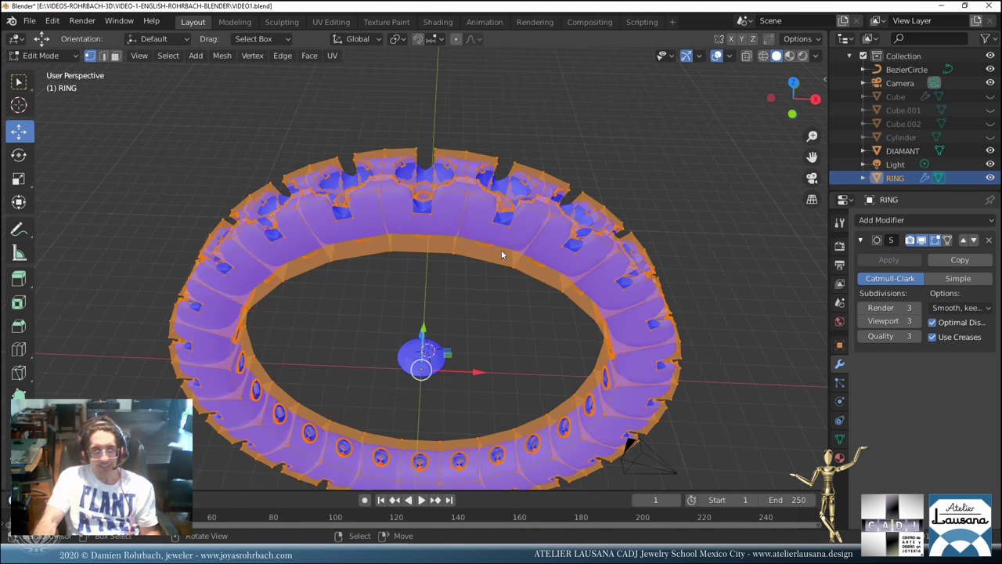
Try Bridge Edge Loops on a small edge selection beside the ring's top setting in see-through front view, returning to Object Mode.
key("a")
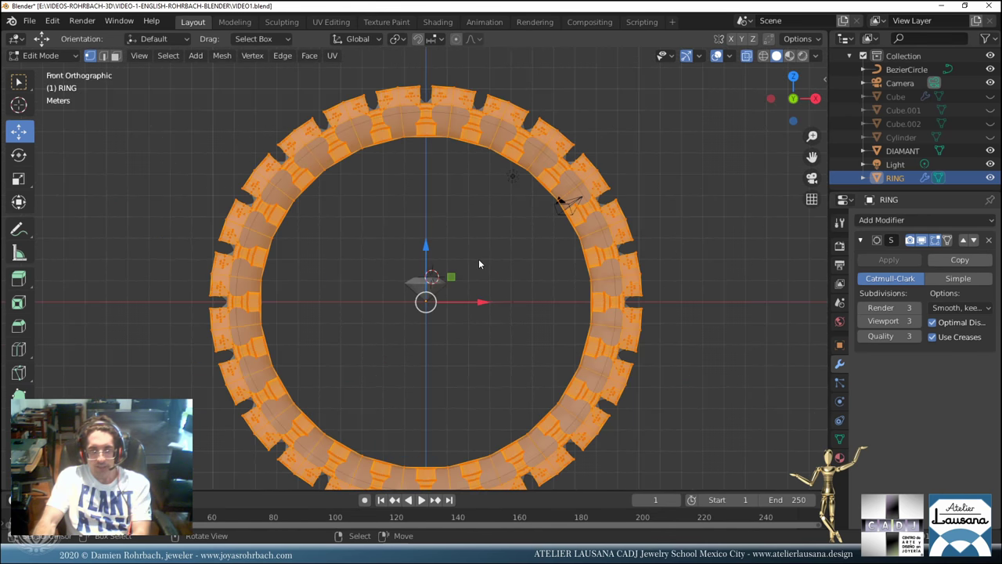
key("KP_1")
key("alt+a")
scroll(457, 216, "up", 6)
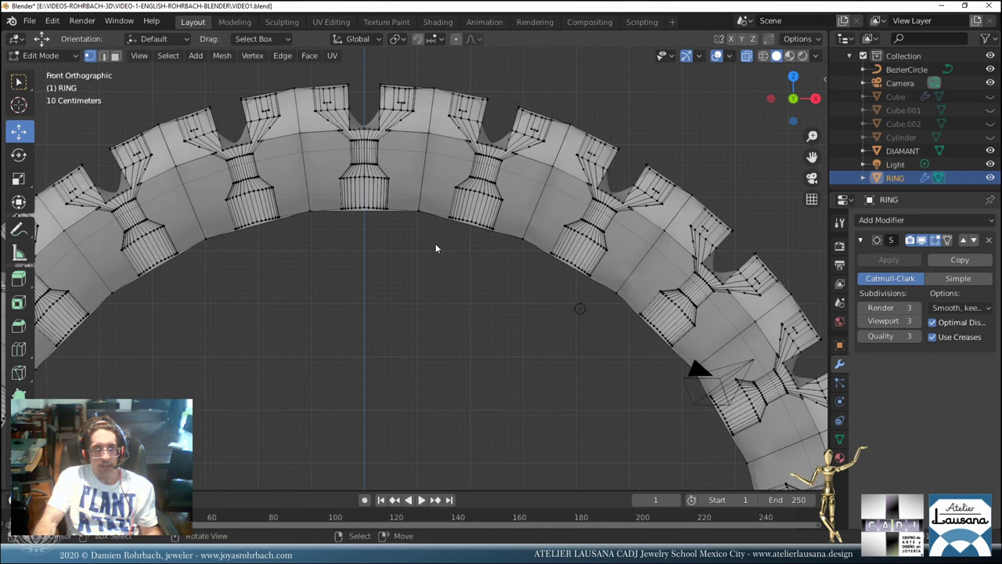
middle_click_drag(418, 215, 398, 318, "shift")
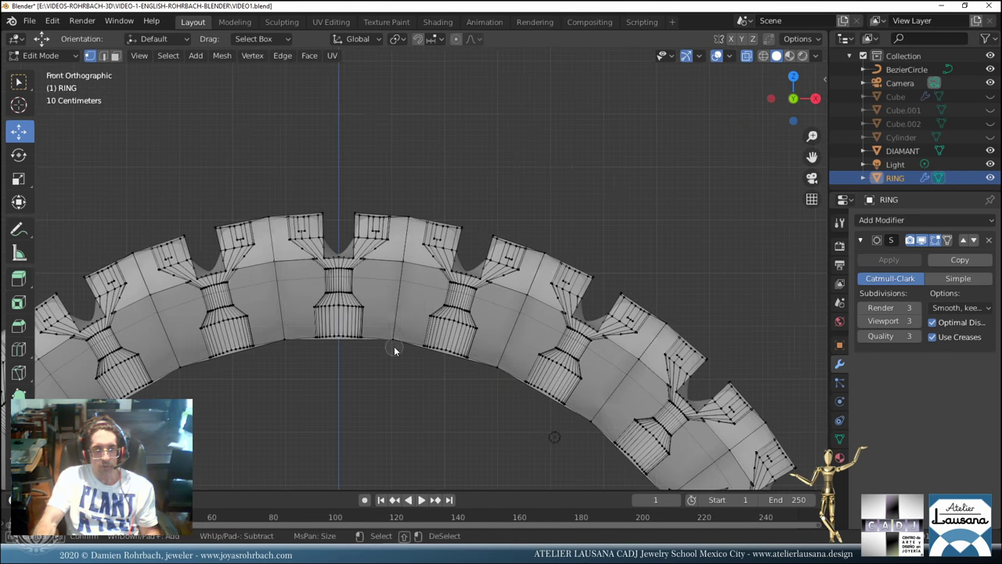
left_click(398, 291, "alt")
right_click(342, 141)
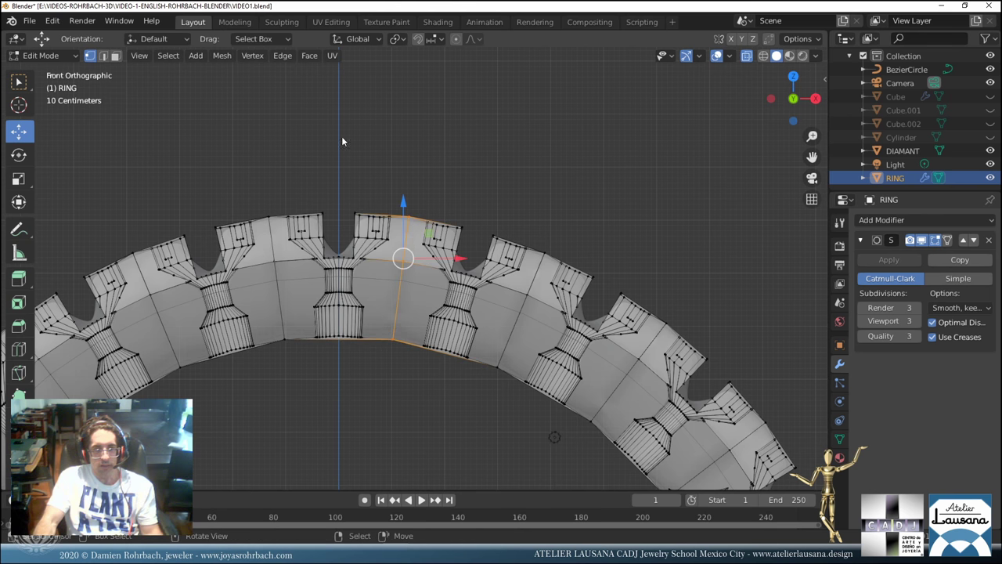
left_click(263, 61)
left_click(265, 57)
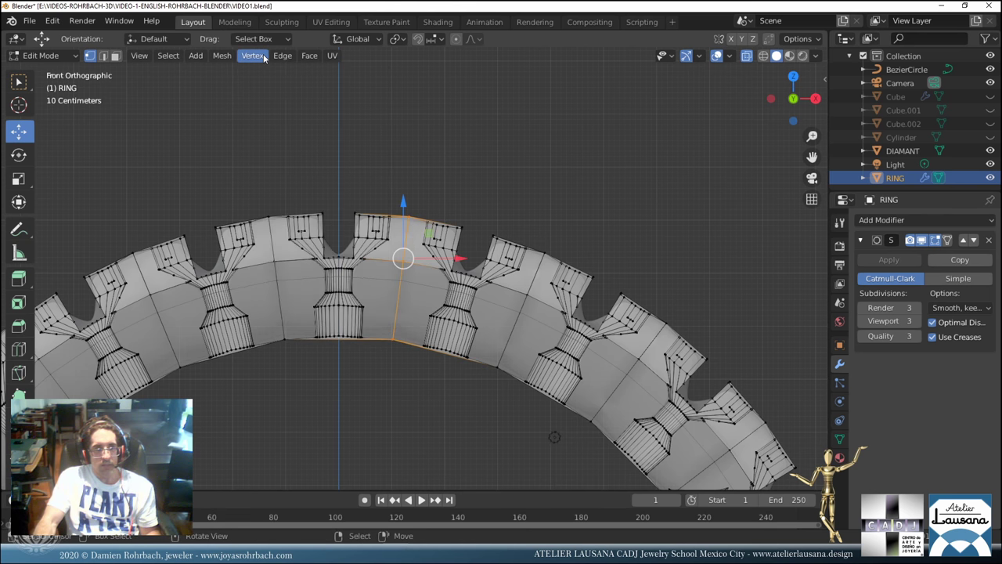
left_click(258, 58)
mouse_move(283, 56)
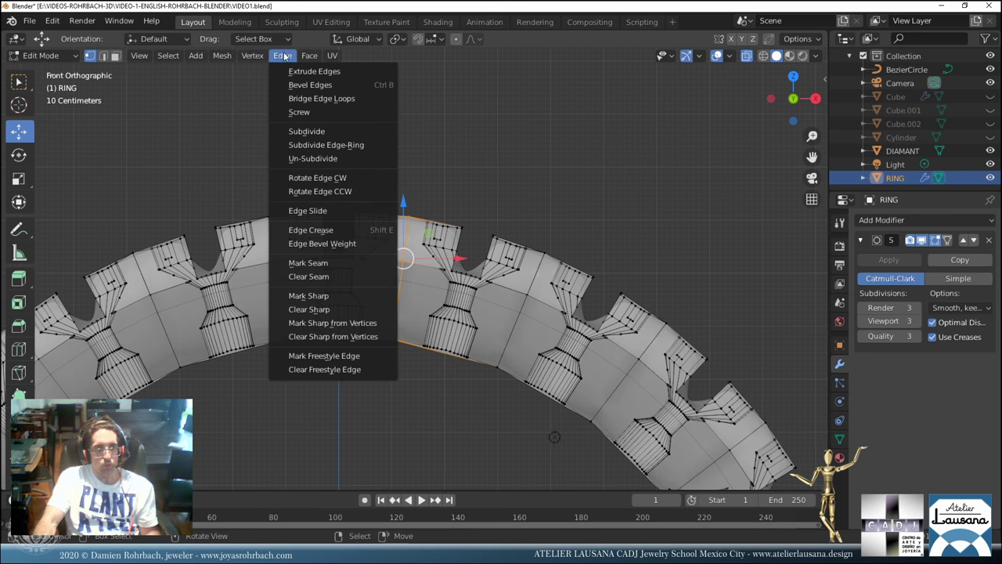
left_click(322, 98)
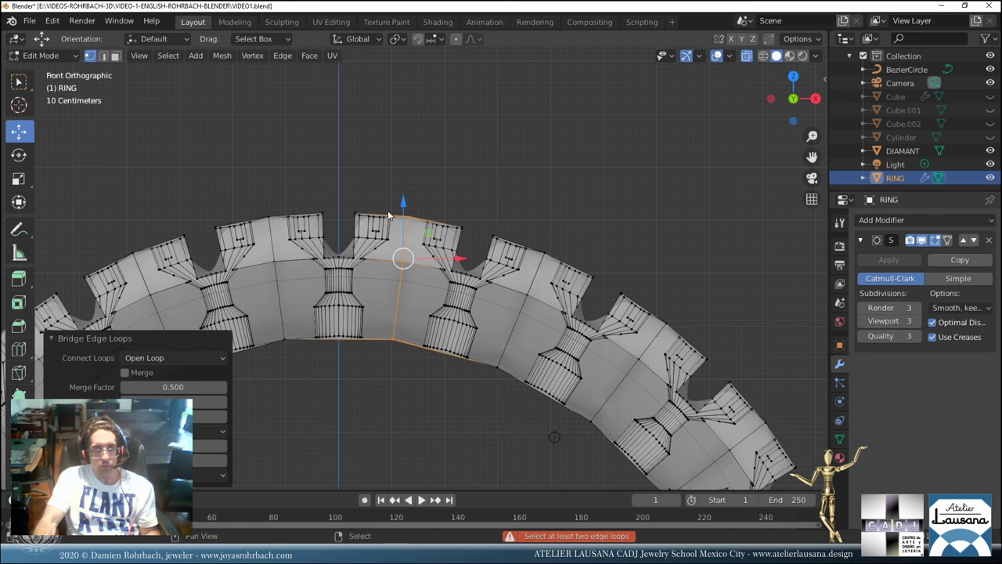
middle_click_drag(423, 263, 412, 264)
scroll(412, 264, "down", 3)
key("Tab")
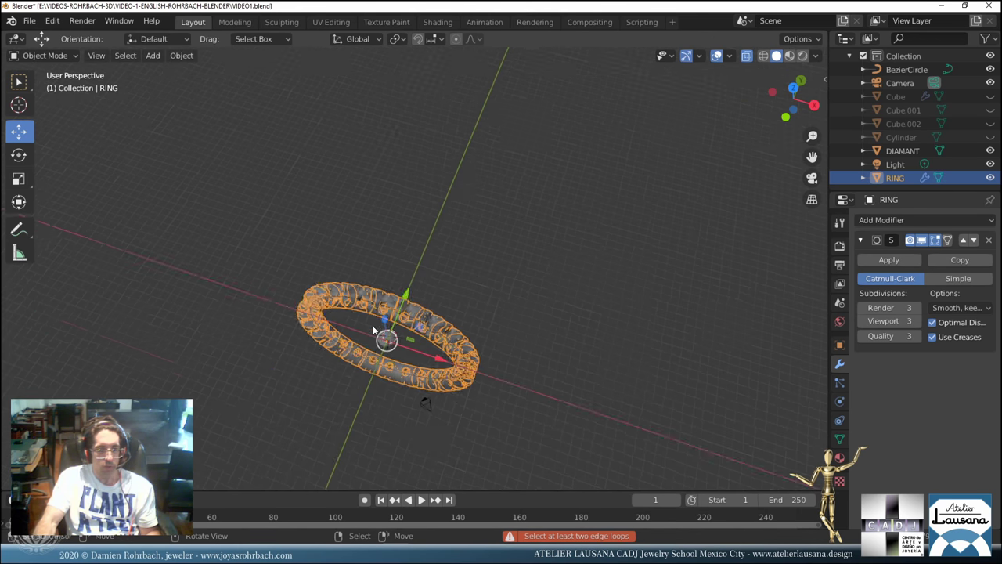
Save the file and disable the Face Orientation overlay to show the ring in plain grey shading.
middle_click_drag(384, 367, 687, 284)
key("ctrl+s")
scroll(397, 317, "up", 3)
scroll(408, 333, "down", 3)
left_click(729, 57)
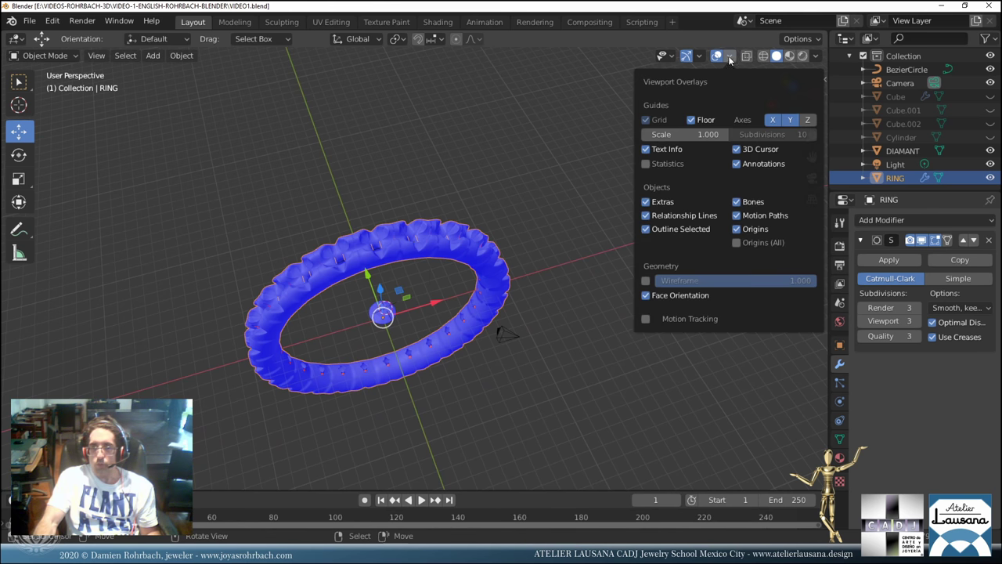
left_click(647, 294)
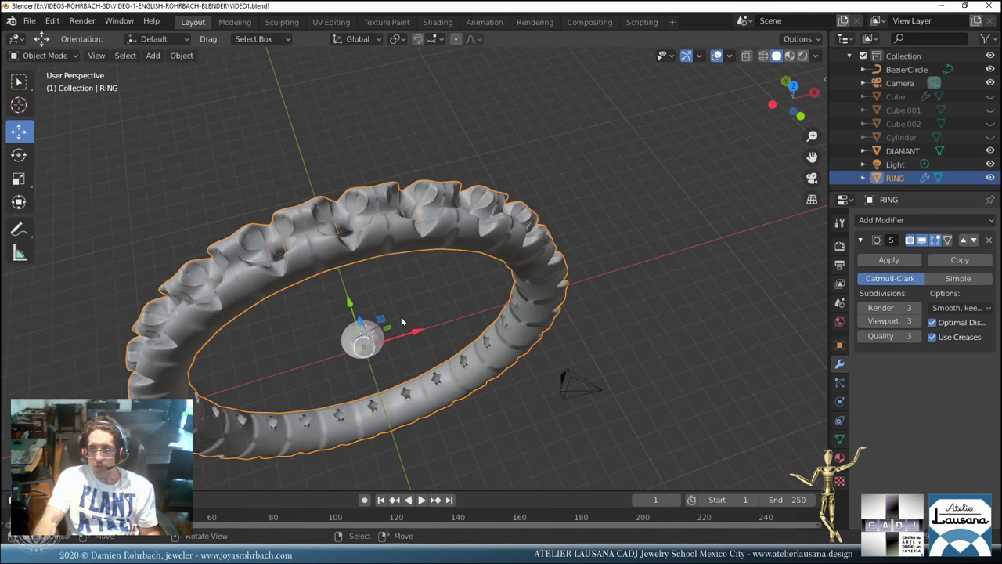
scroll(401, 316, "up", 3)
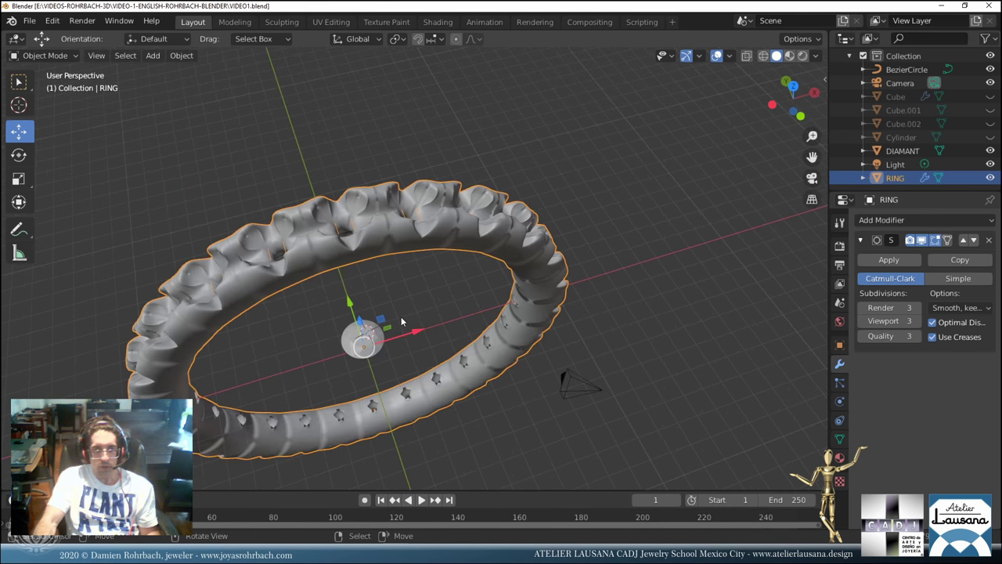
Move the diamond up along Z by about 8.9 m to seat it in the ring's top setting.
left_click(362, 336)
middle_click_drag(362, 335, 368, 333)
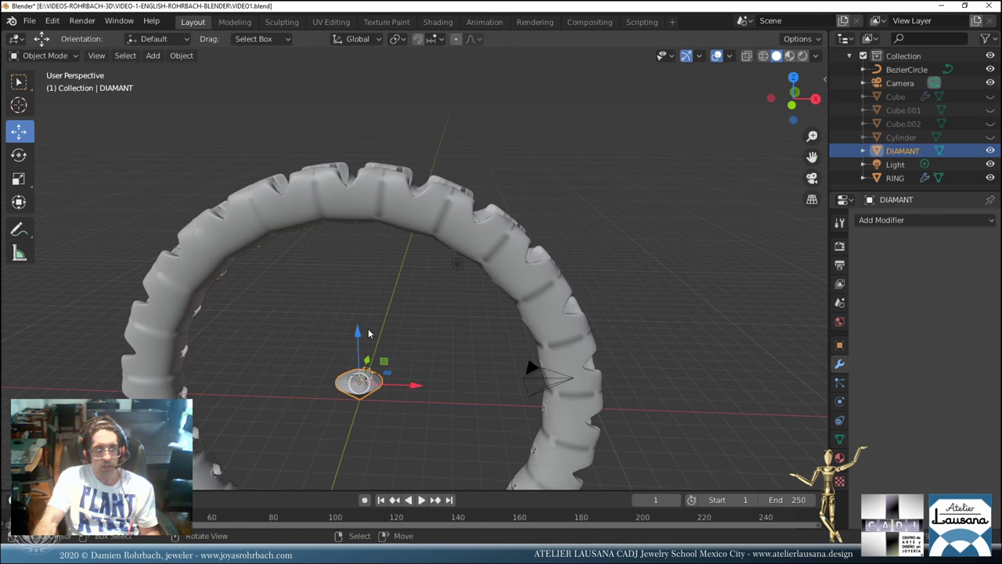
key("g")
key("z")
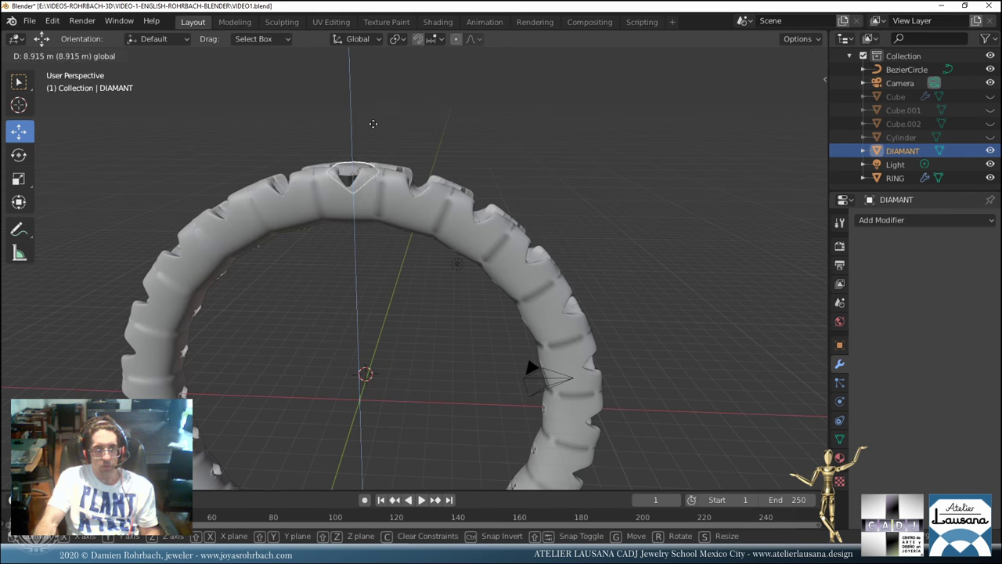
left_click(373, 123)
key("KP_Decimal")
middle_click_drag(301, 212, 353, 211)
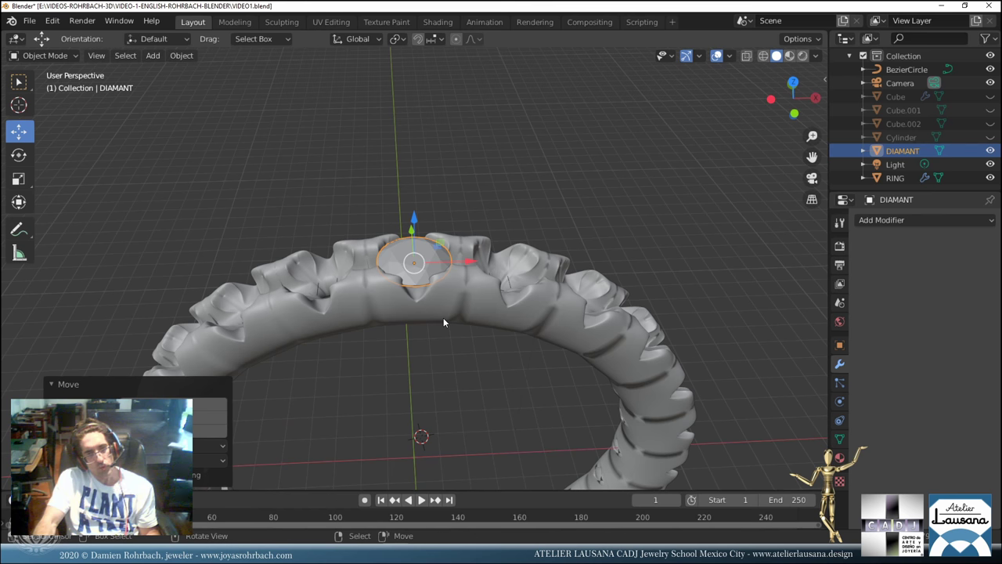
Delete the subdivided RING object, then unhide and select the original Cube array ring.
left_click(443, 322)
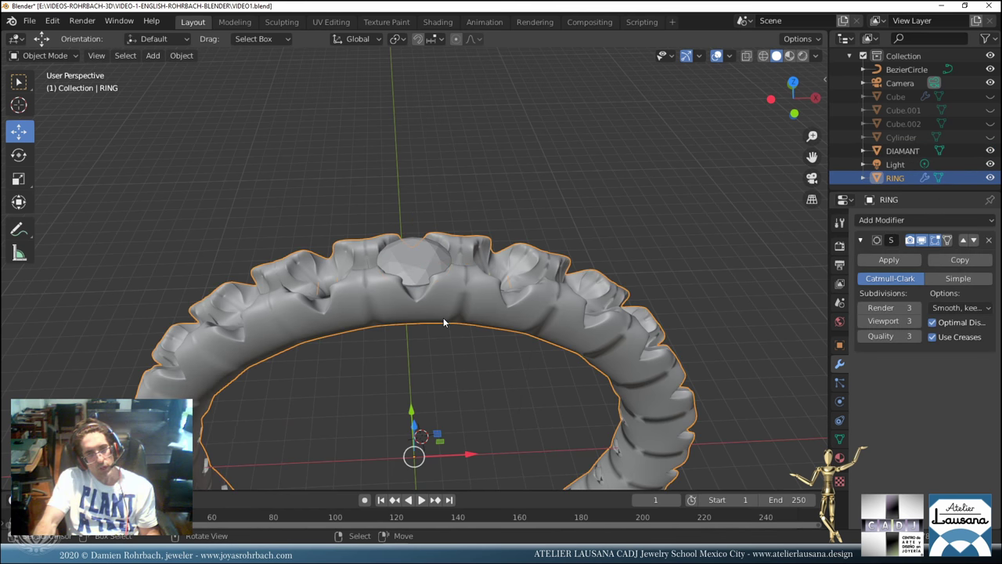
key("Delete")
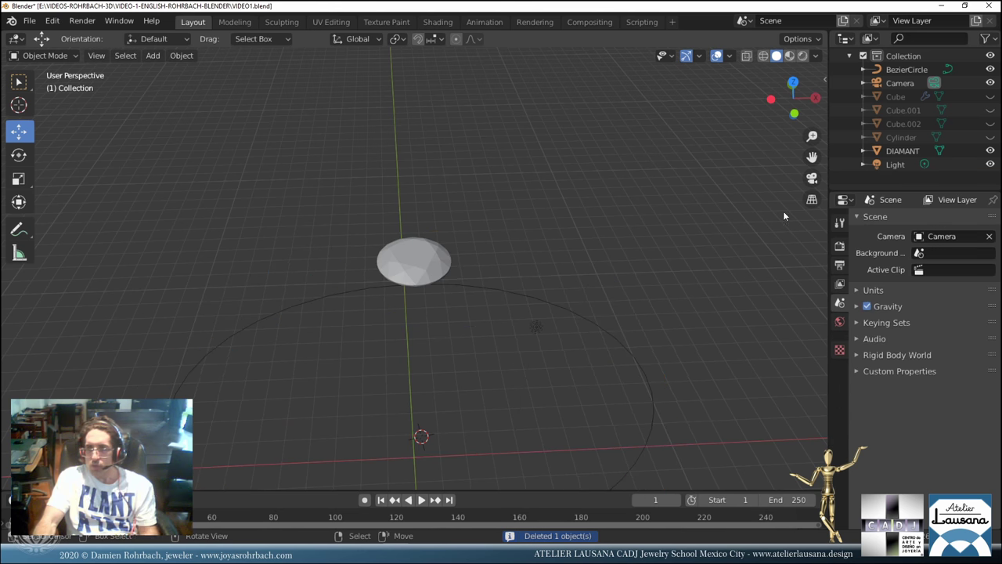
left_click(990, 137)
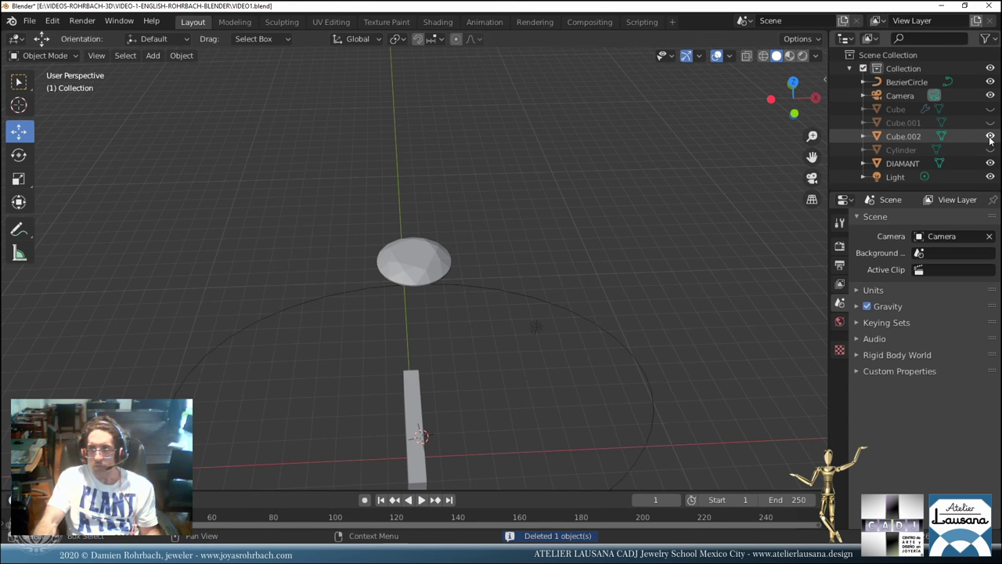
left_click(990, 137)
left_click(990, 109)
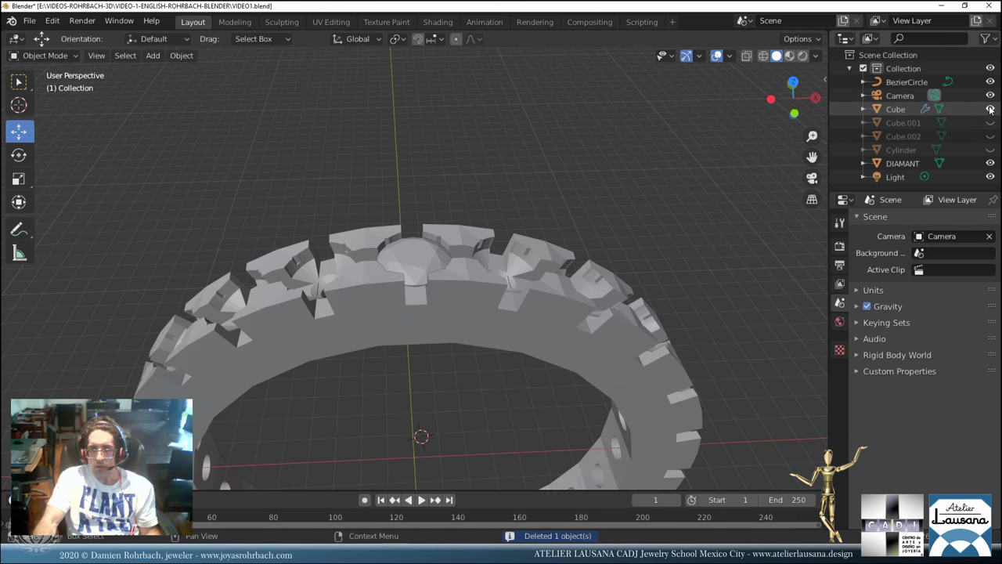
left_click(905, 112)
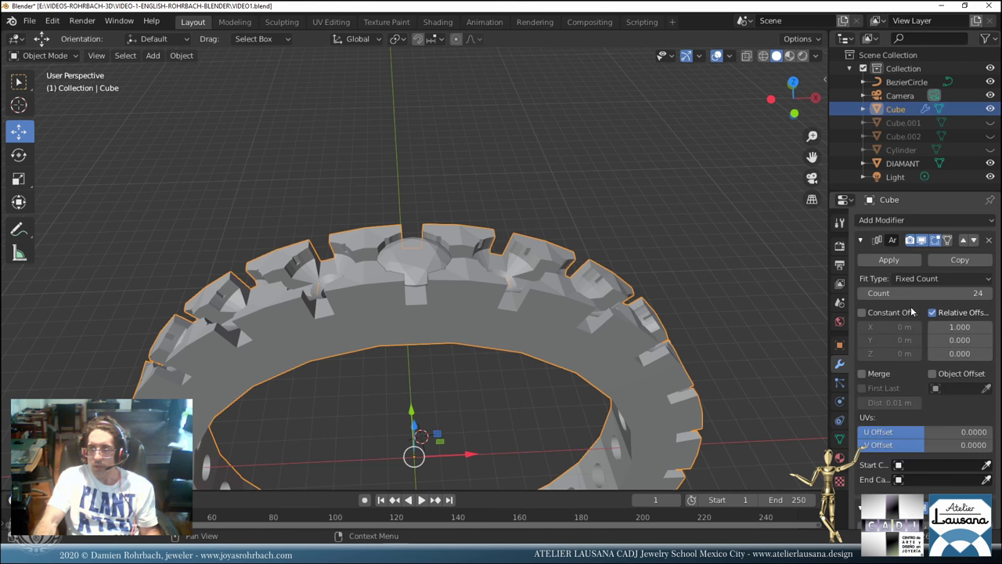
Try to remove the Curve modifier from the Cube array ring.
scroll(932, 365, "down", 4)
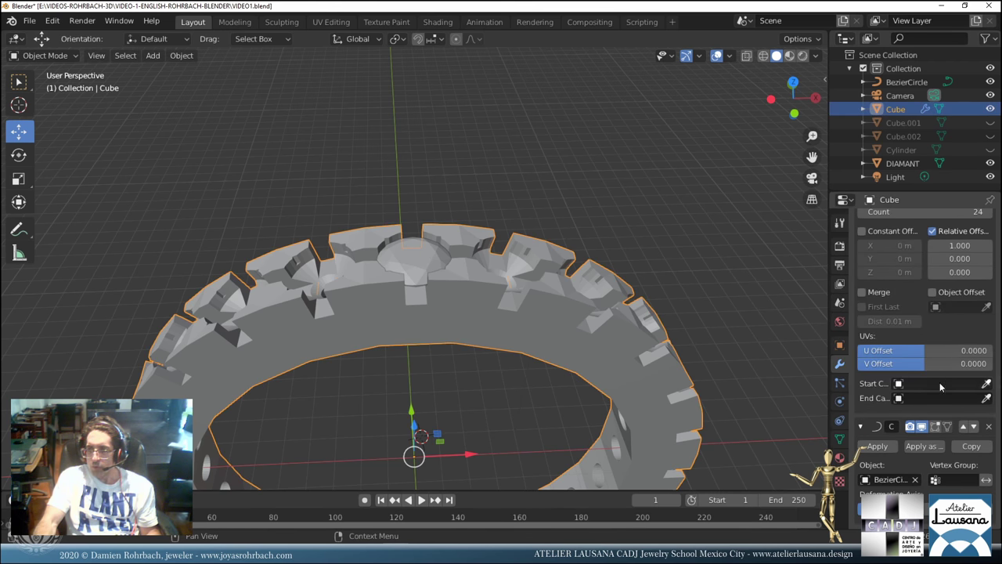
left_click(990, 428)
key("ctrl+z")
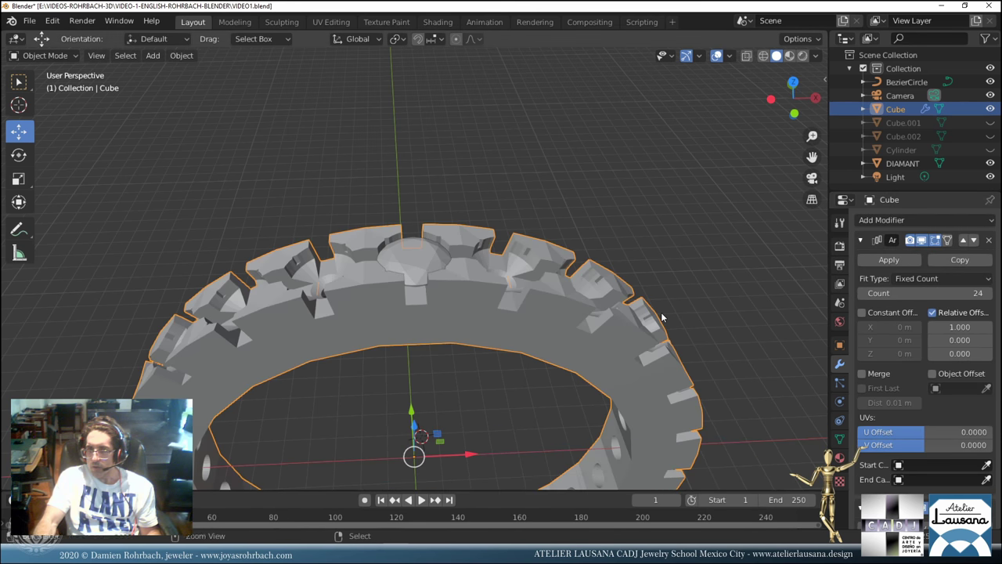
Save the file, enter face selection in the Cube's Edit Mode and turn off the Array modifier's viewport display.
key("ctrl+s")
key("Tab")
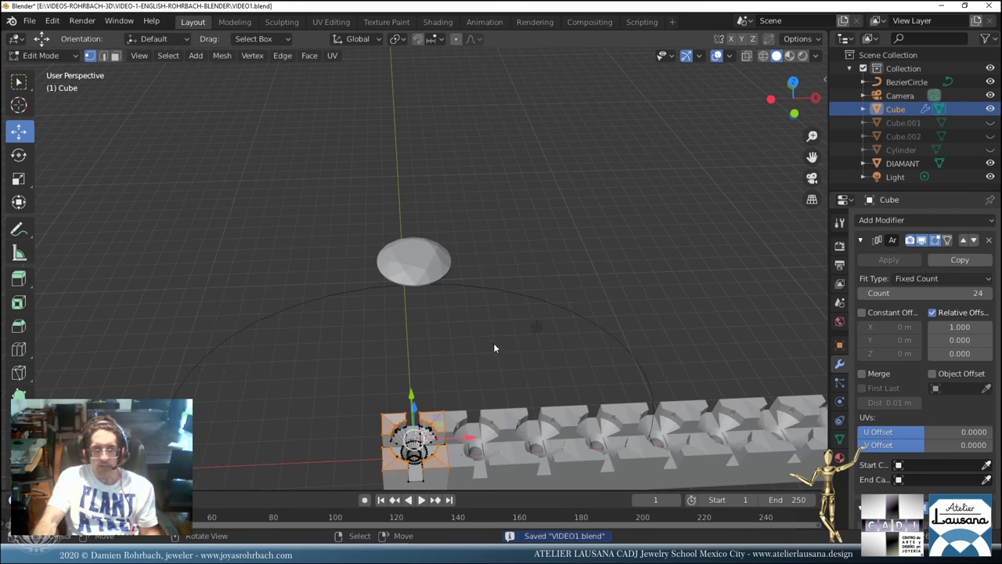
middle_click_drag(494, 347, 339, 160)
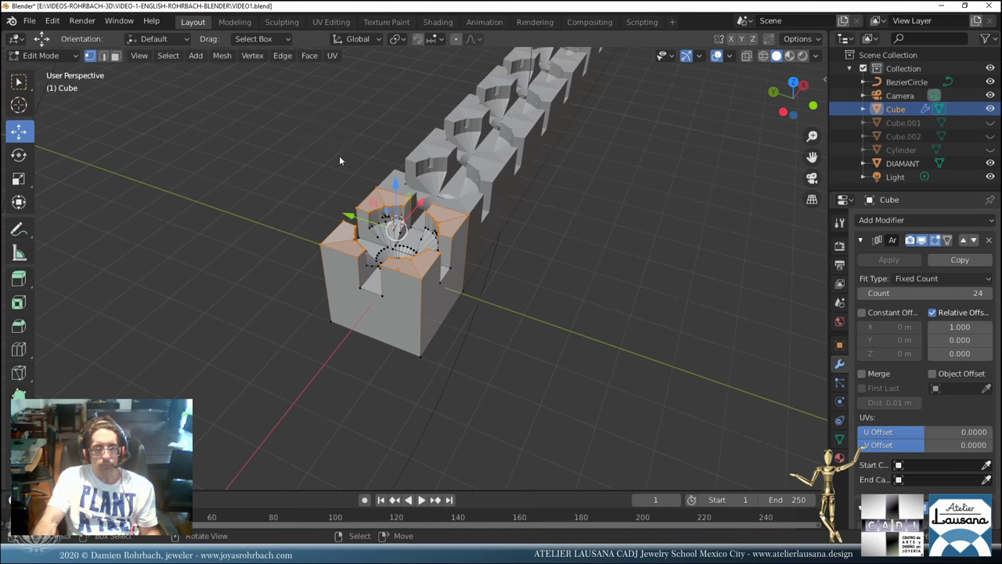
left_click(115, 57)
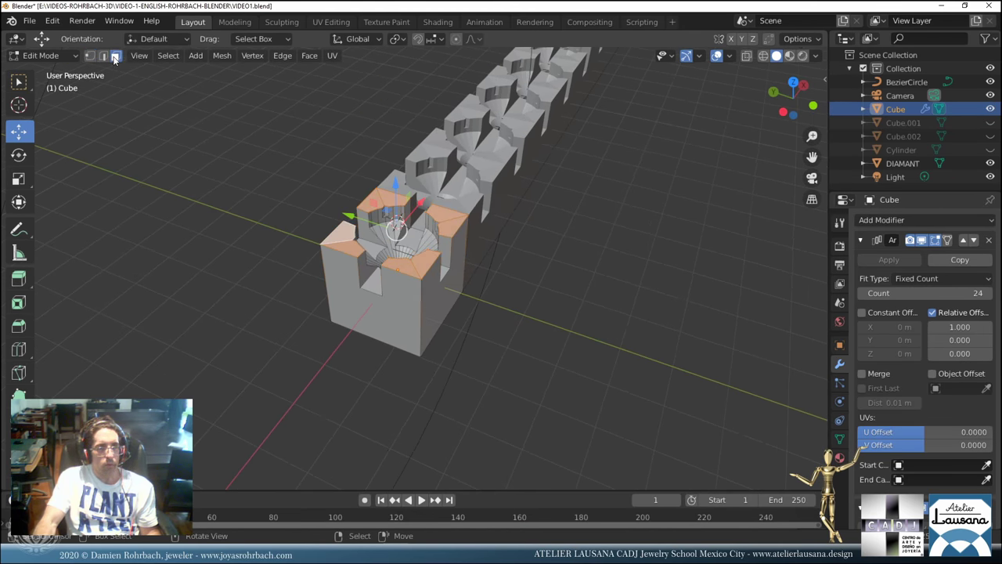
middle_click_drag(537, 269, 487, 255)
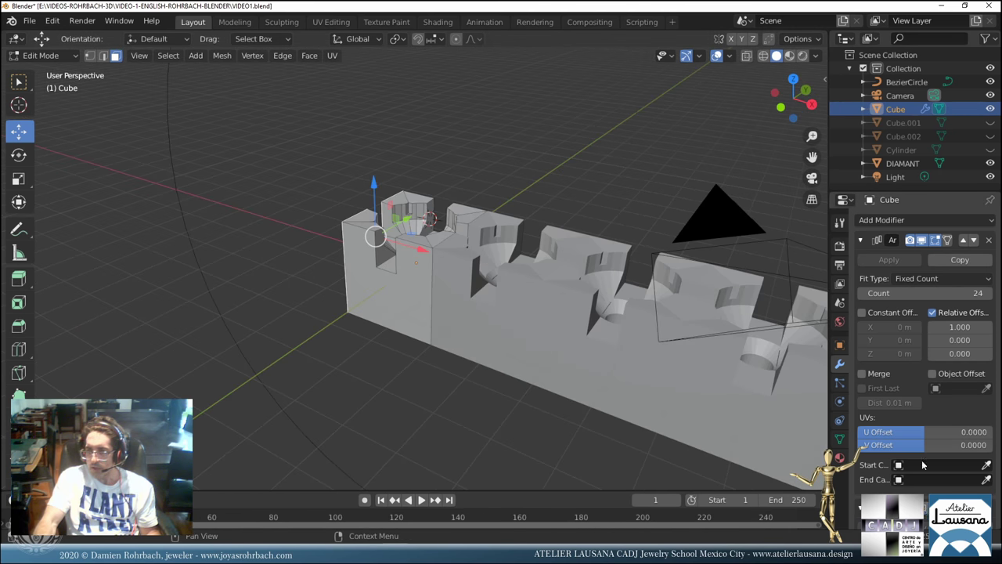
left_click(921, 242)
Select the two opposite end faces of the single setting cube along X and save the file.
left_click(482, 310)
middle_click_drag(552, 234, 474, 289)
scroll(474, 289, "up", 1)
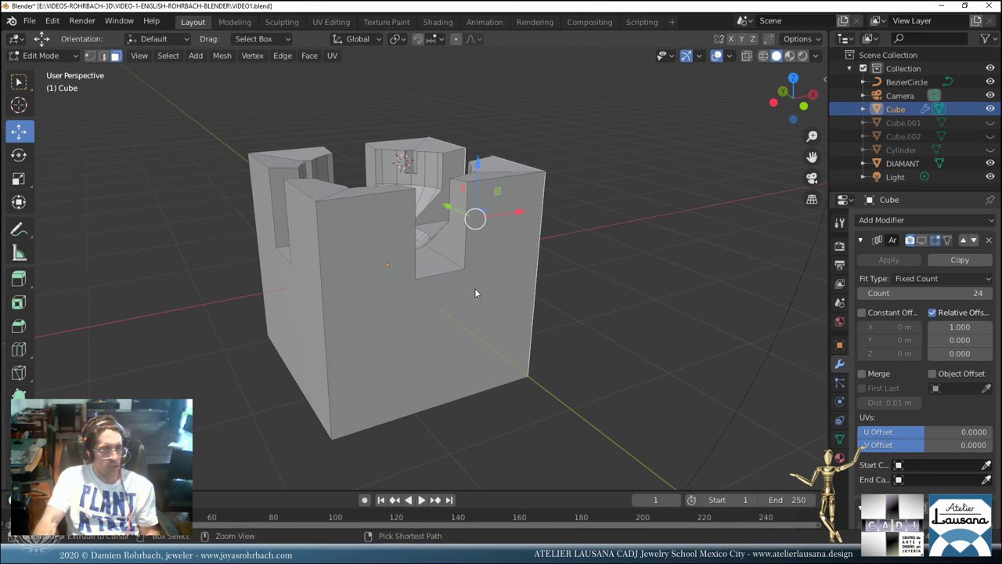
key("ctrl+s")
scroll(333, 301, "down", 3)
middle_click_drag(333, 301, 438, 329)
scroll(384, 290, "up", 3)
left_click(365, 358, "shift")
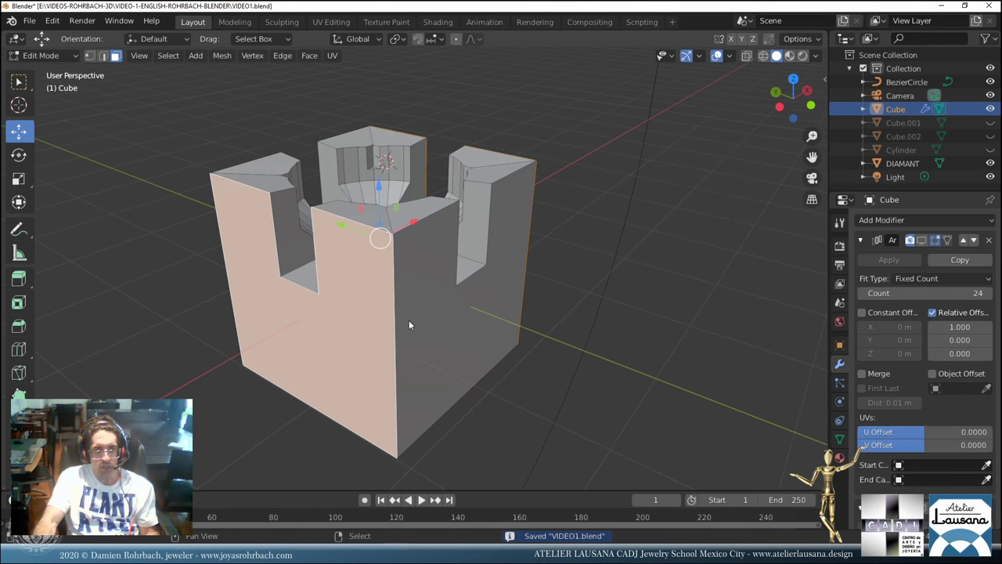
Try to form smaller end caps by duplicating the two selected end faces, scaling the copies down and spreading them along X.
scroll(506, 286, "down", 2)
middle_click_drag(506, 285, 466, 286)
key("KP_7")
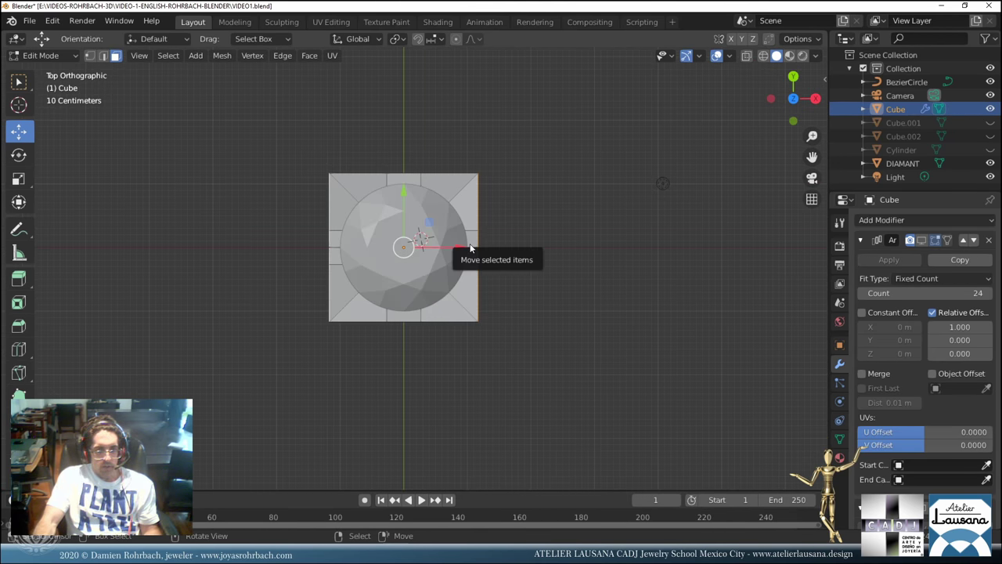
key("shift+d")
right_click(470, 244)
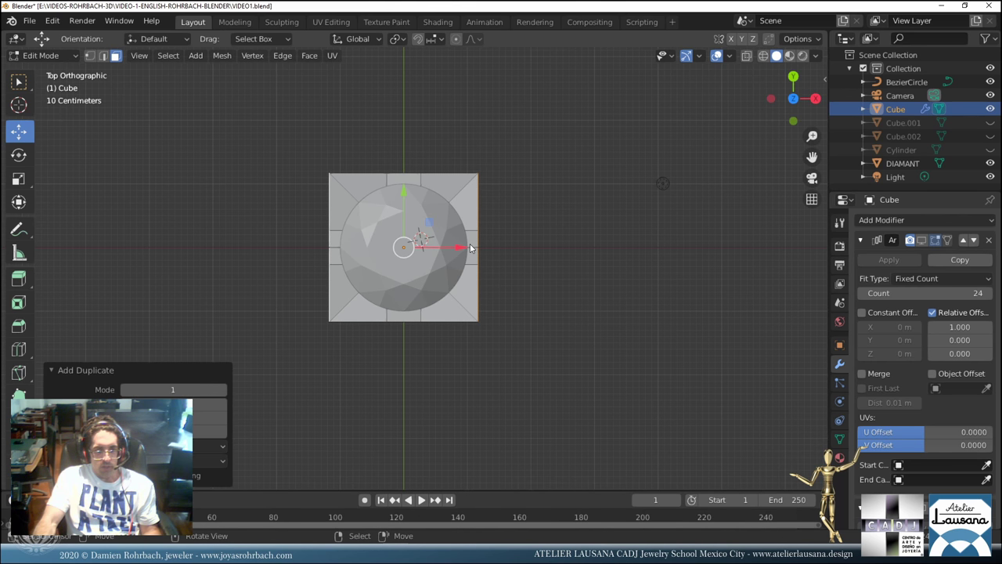
middle_click_drag(469, 244, 589, 212)
key("s")
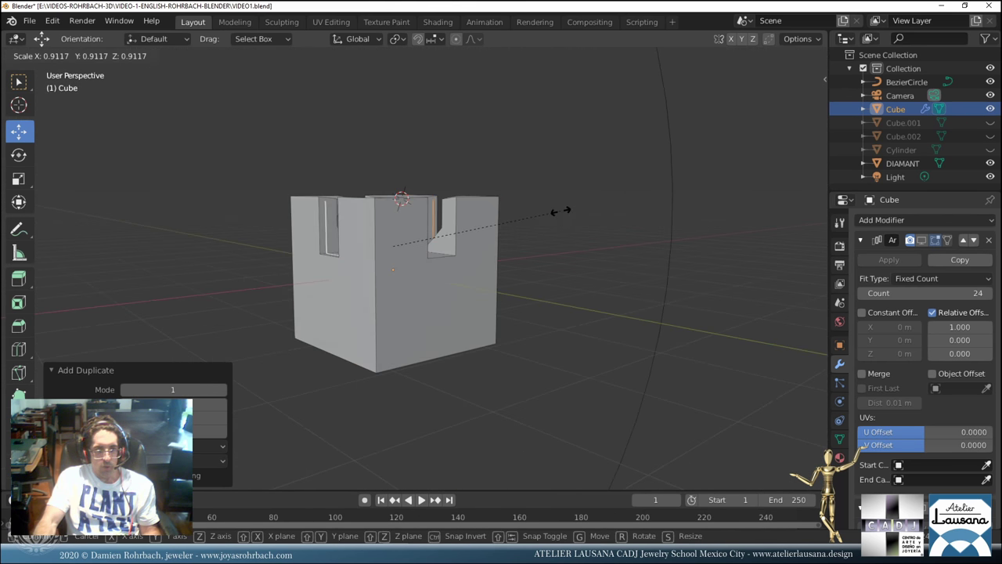
left_click(519, 225)
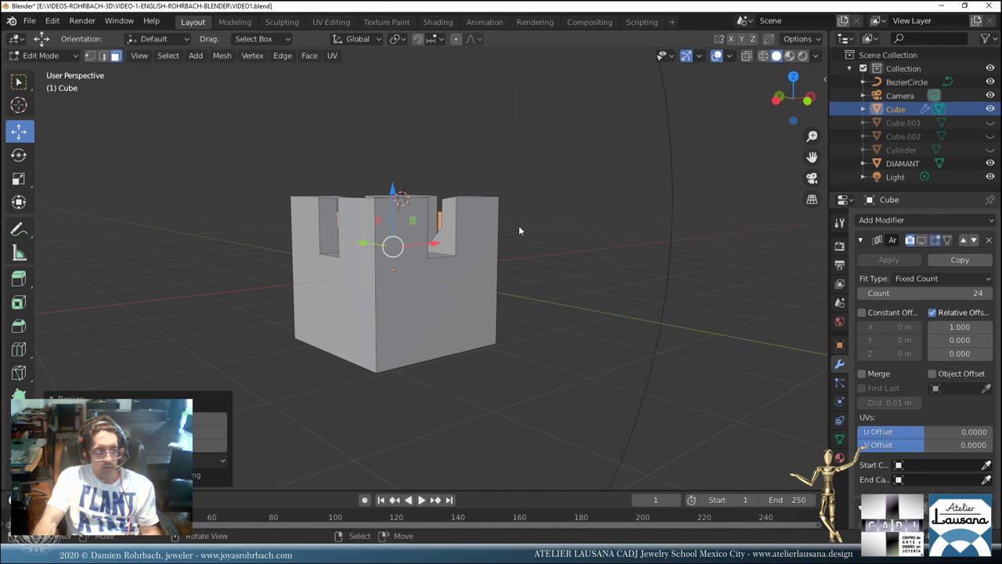
key("s")
key("x")
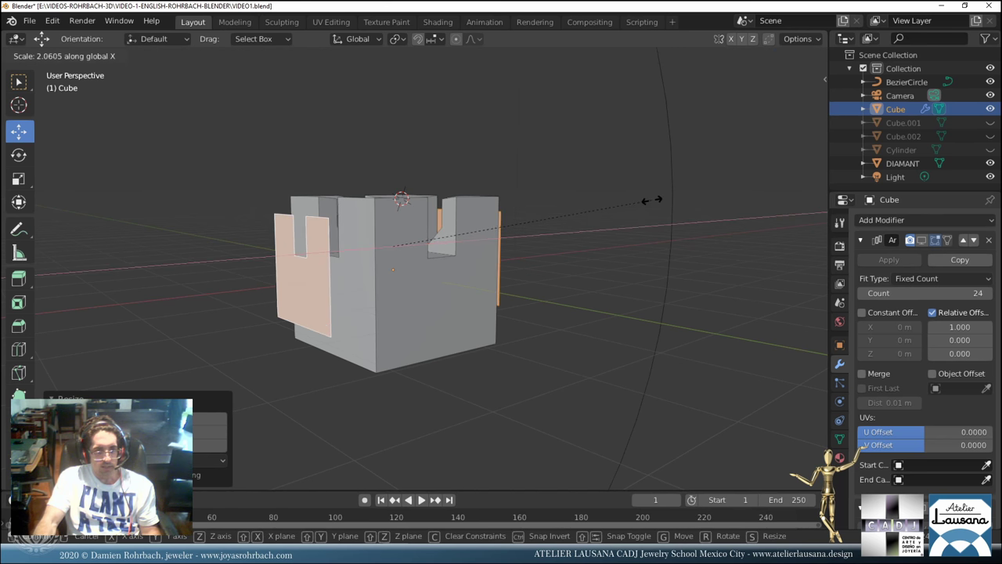
right_click(630, 220)
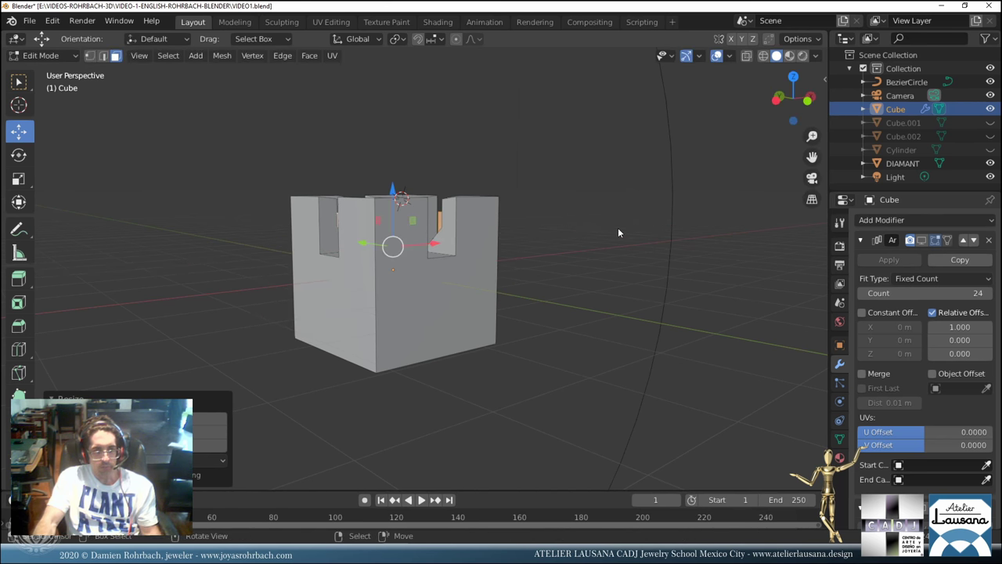
key("ctrl+z")
Extrude the two end faces in place, scale them down and spread them outward along X beyond the cube's sides.
middle_click_drag(605, 240, 582, 244)
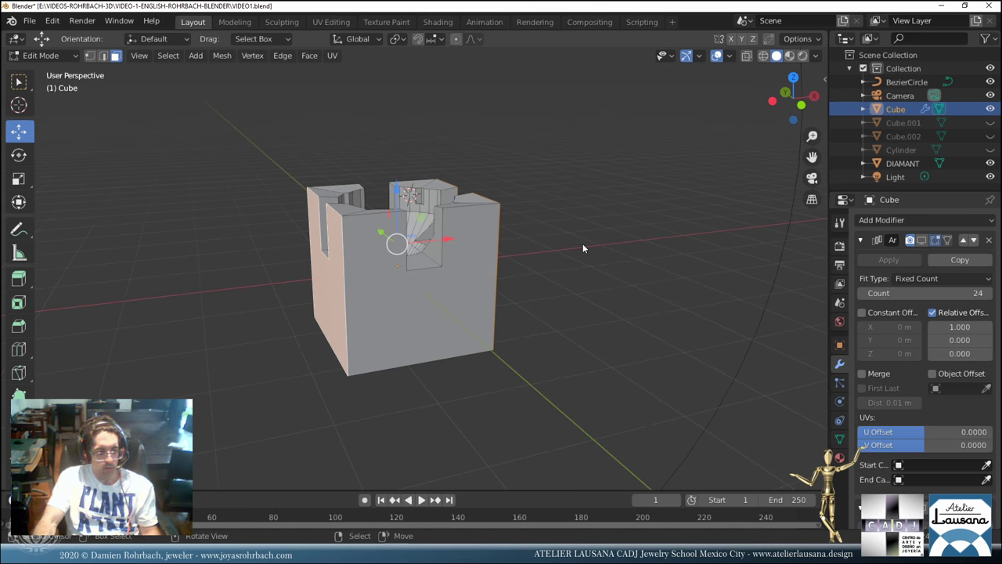
key("e")
right_click(582, 244)
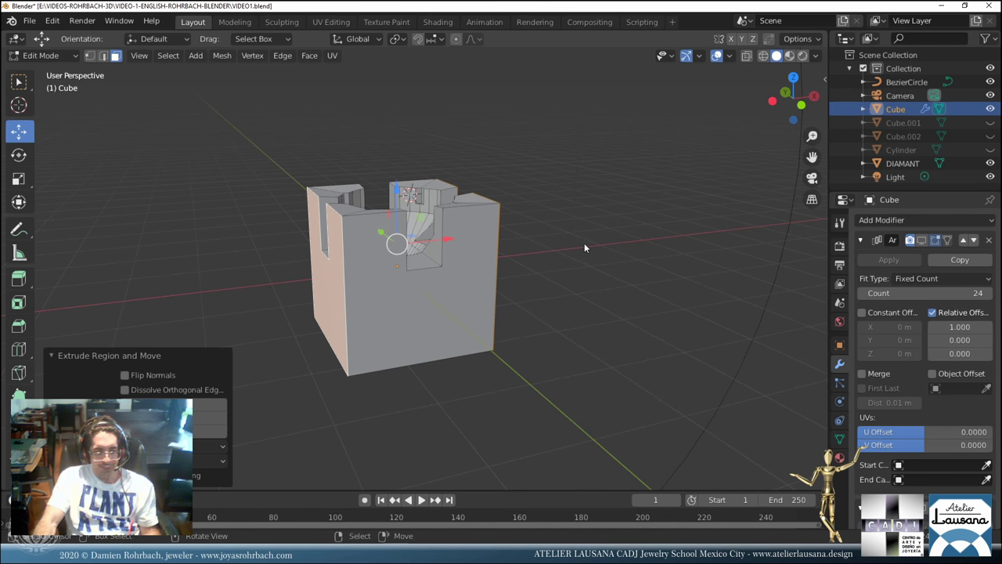
key("s")
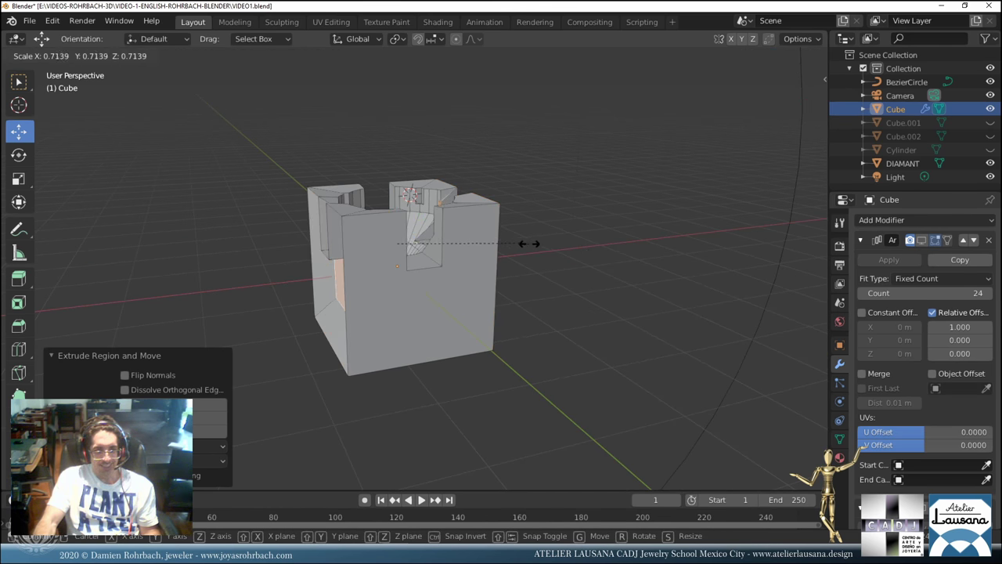
left_click(517, 245)
key("s")
key("x")
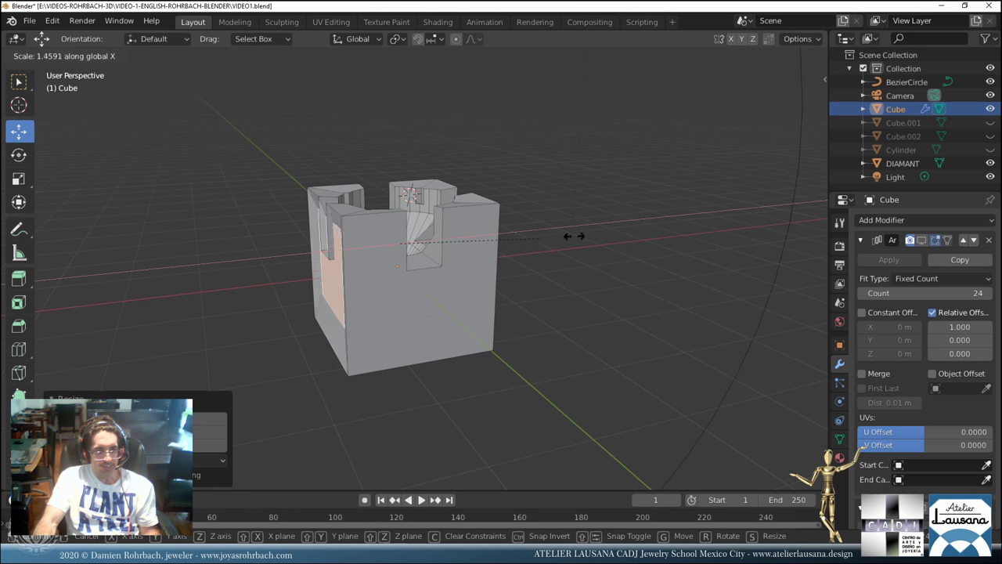
left_click(633, 219)
Move the extruded end faces down along Z until their lower edges line up with the cube's base, and save the file.
key("KP_3")
key("KP_1")
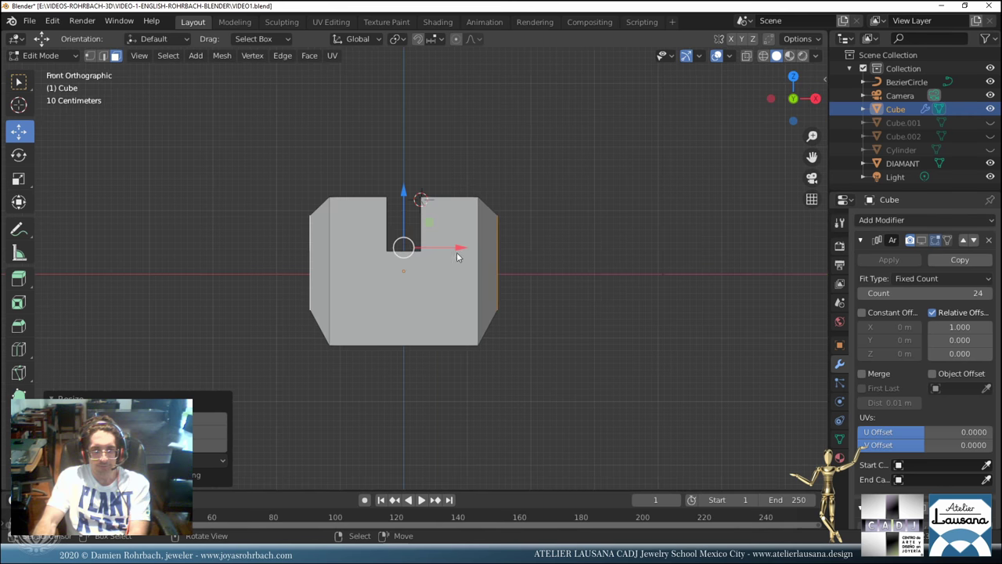
scroll(400, 220, "up", 2)
left_click_drag(402, 195, 402, 236)
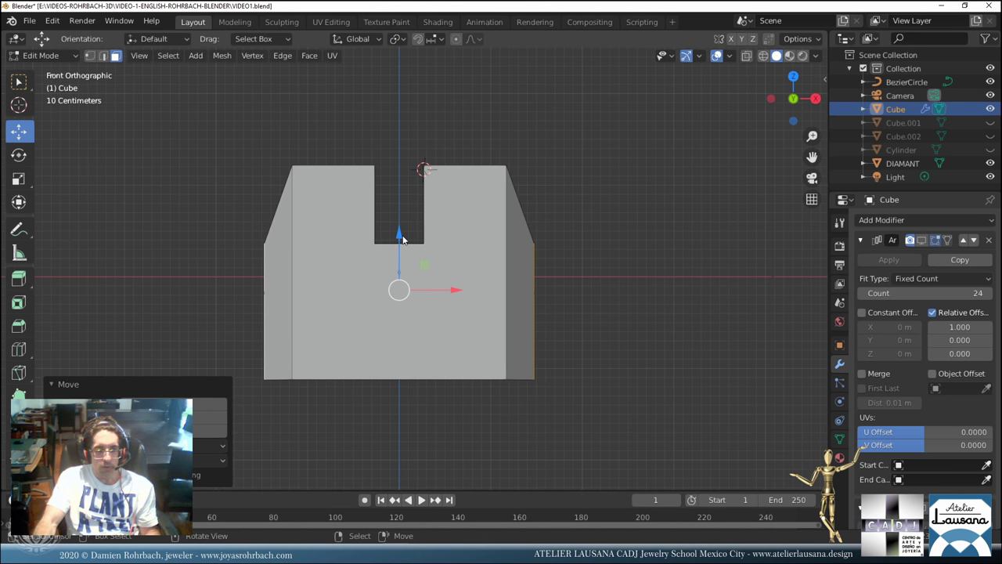
middle_click_drag(479, 238, 426, 245)
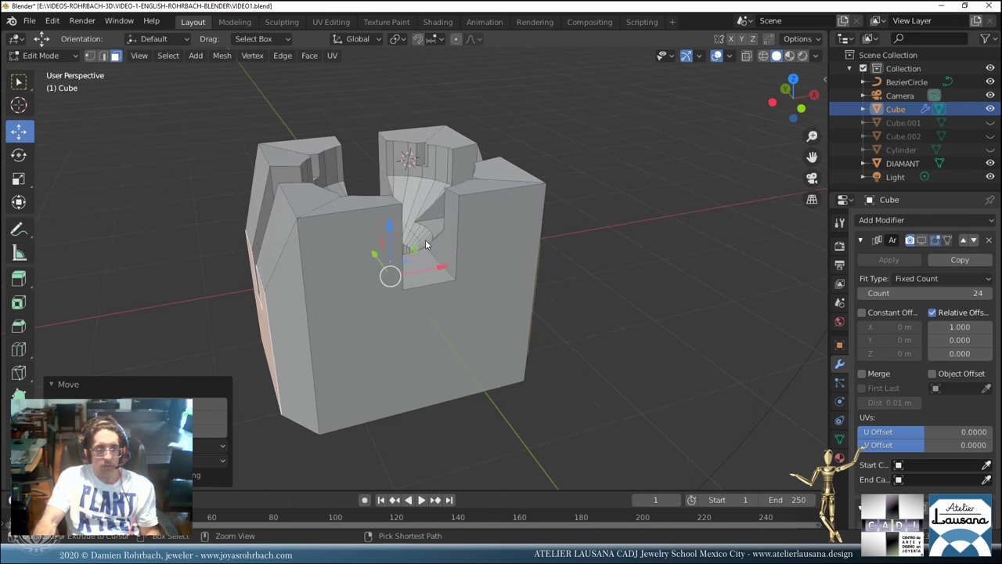
key("ctrl+s")
Delete the two extruded end faces, leaving both ends of the cube open.
scroll(426, 245, "down", 2)
key("x")
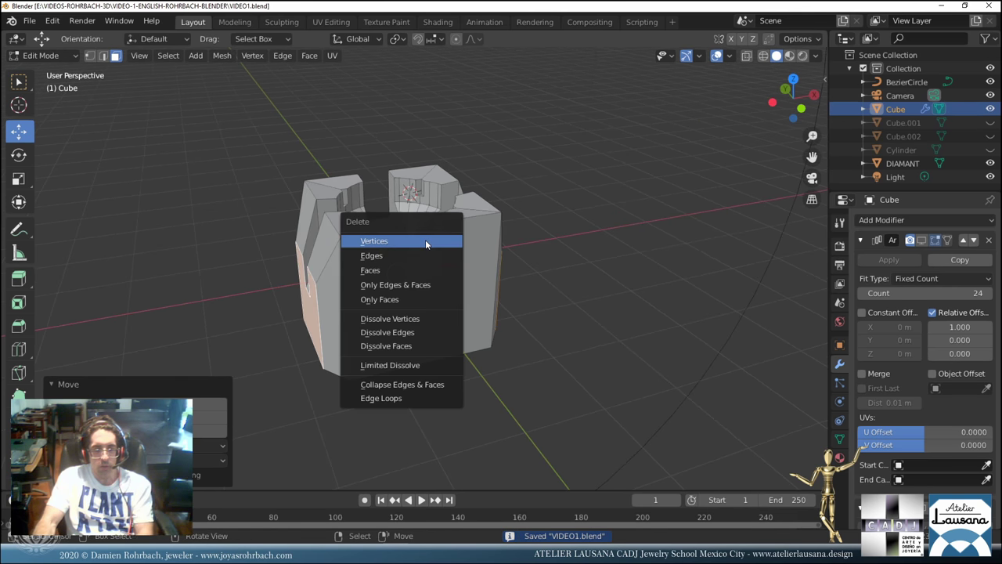
left_click(410, 270)
middle_click_drag(410, 269, 515, 271)
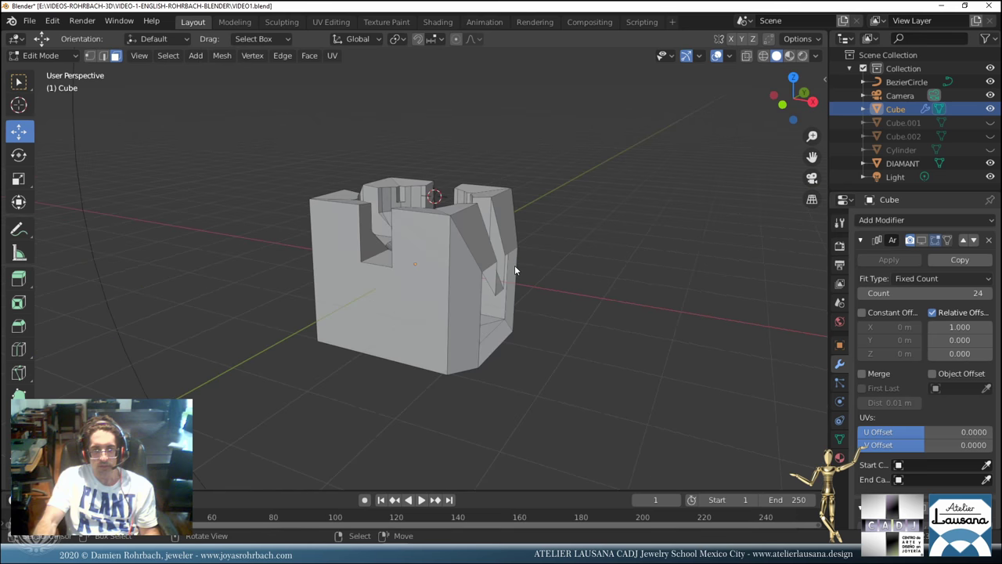
Leave Edit Mode, turn on the viewport display of the Array and Curve modifiers, and save the file.
key("Tab")
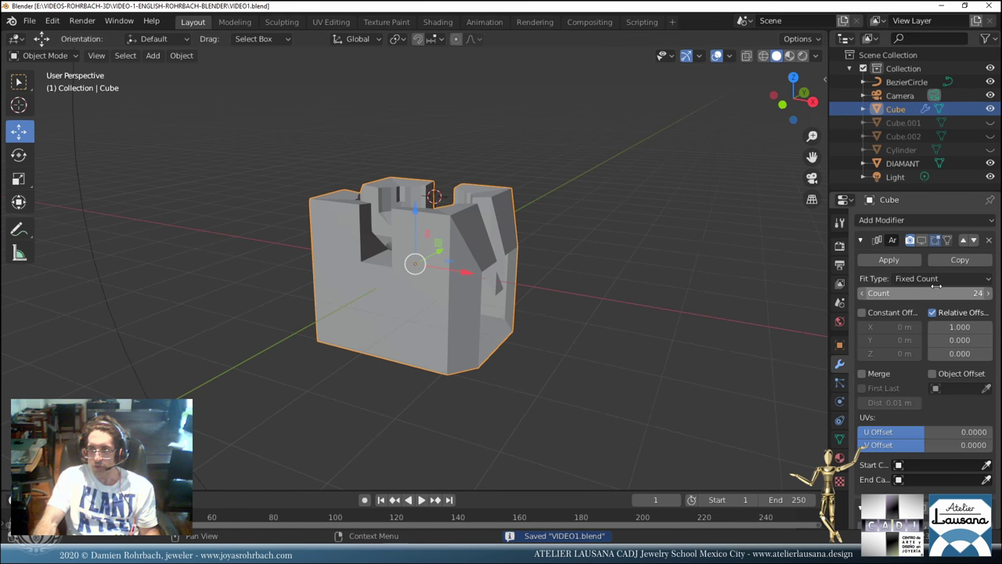
left_click(923, 240)
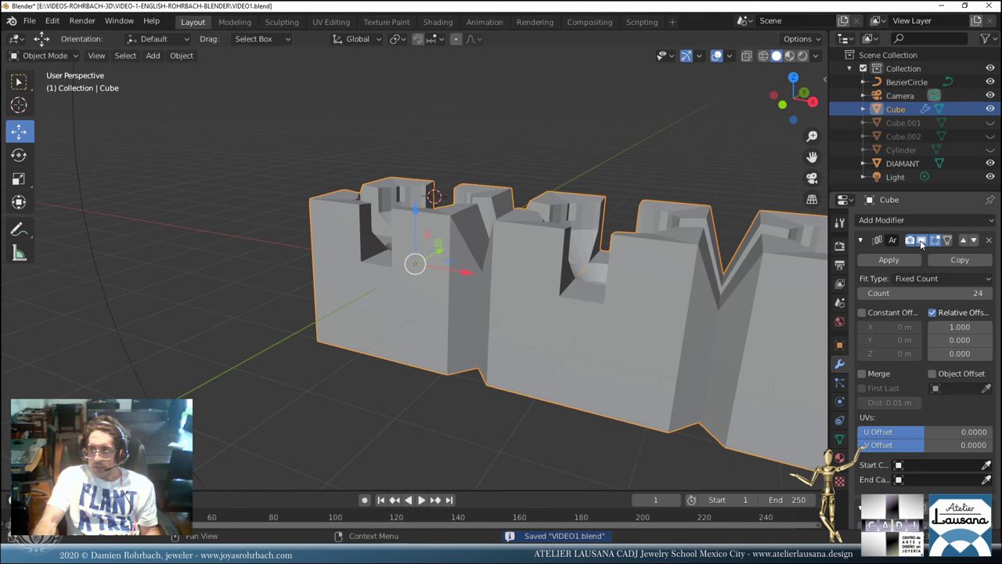
scroll(920, 381, "down", 3)
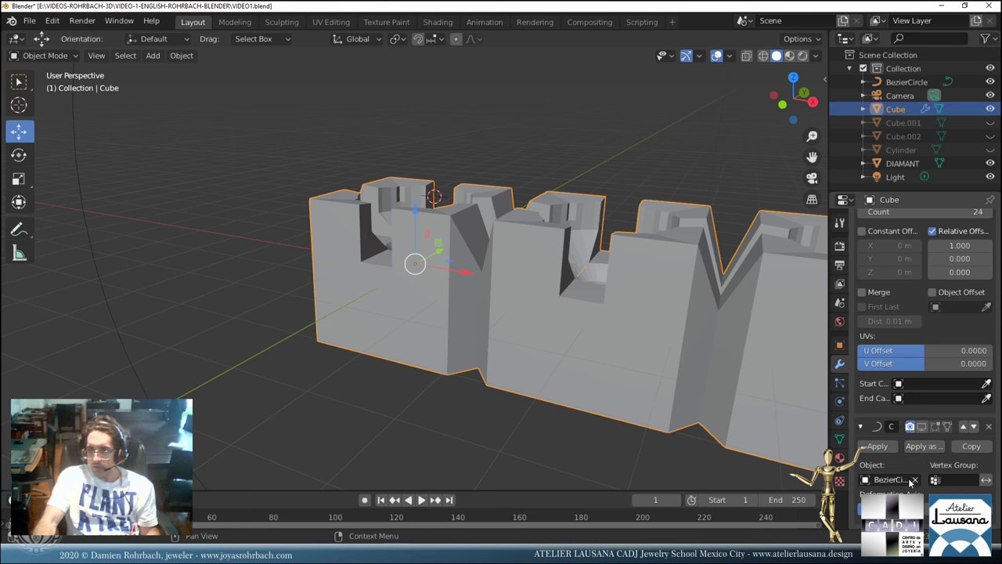
left_click(921, 427)
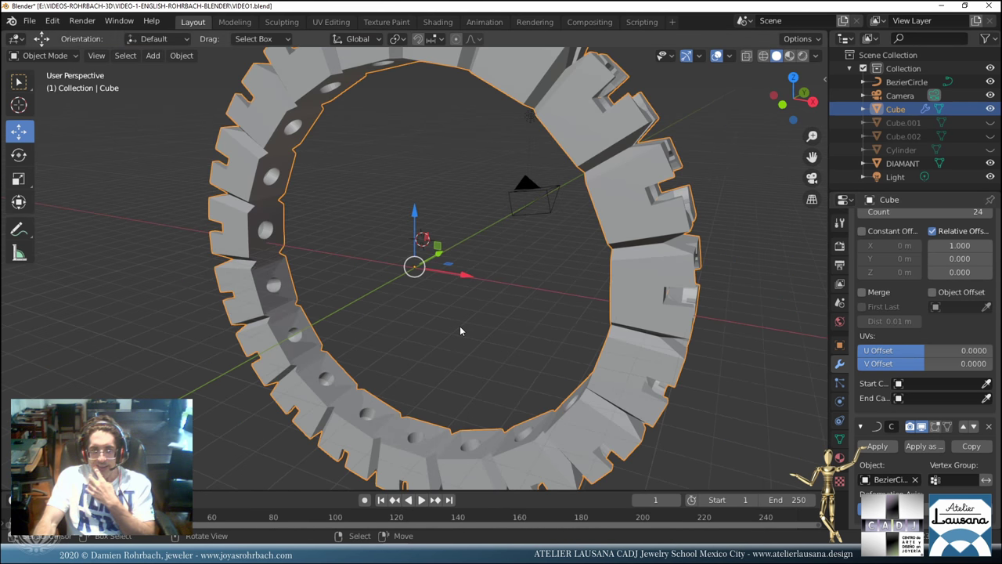
middle_click_drag(468, 328, 483, 337)
scroll(483, 337, "up", 2)
scroll(486, 313, "down", 4)
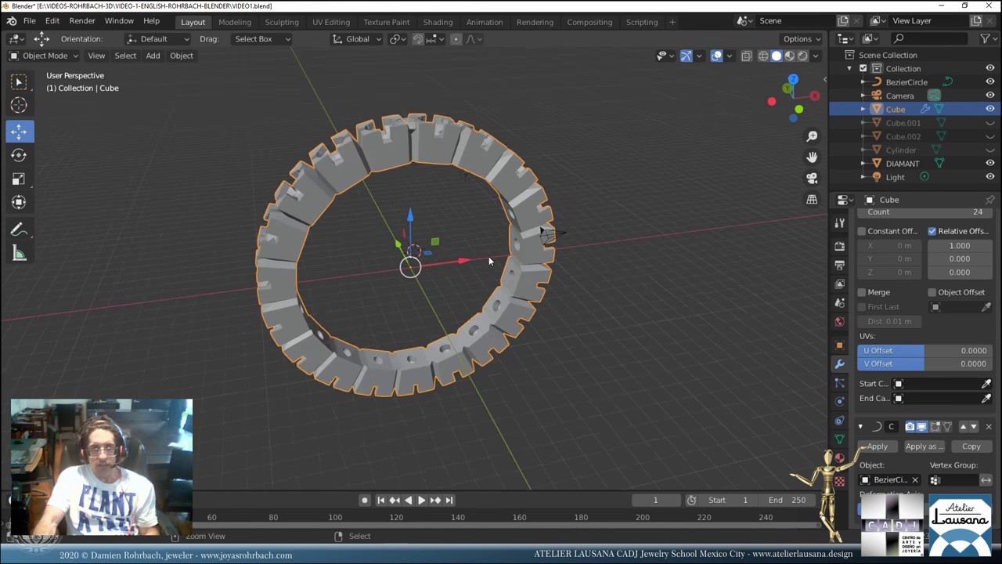
key("ctrl+s")
Duplicate the Cube ring in place and hide the original Cube.
scroll(489, 314, "up", 5)
key("alt+z")
middle_click_drag(488, 352, 394, 182)
key("alt+z")
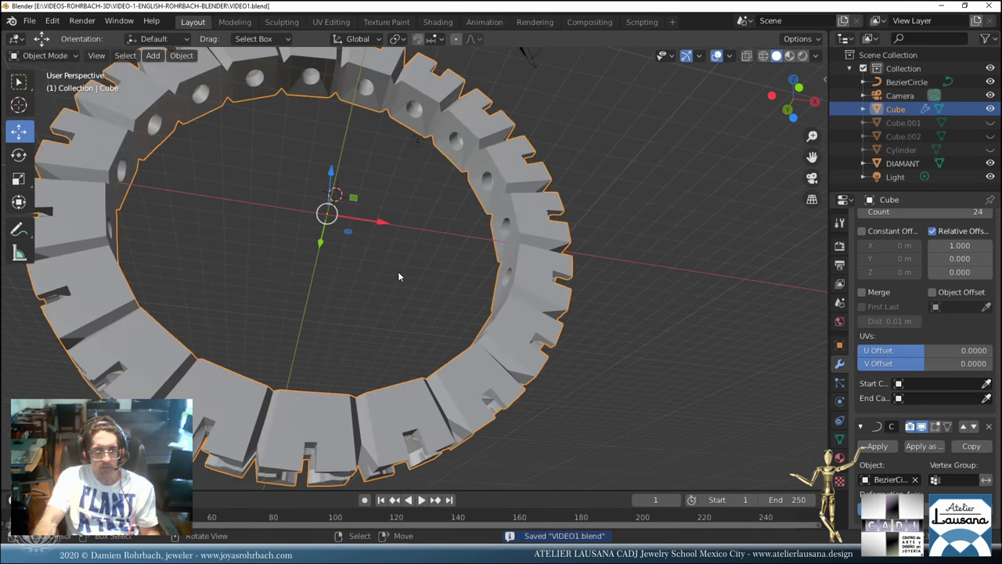
middle_click_drag(398, 271, 425, 232)
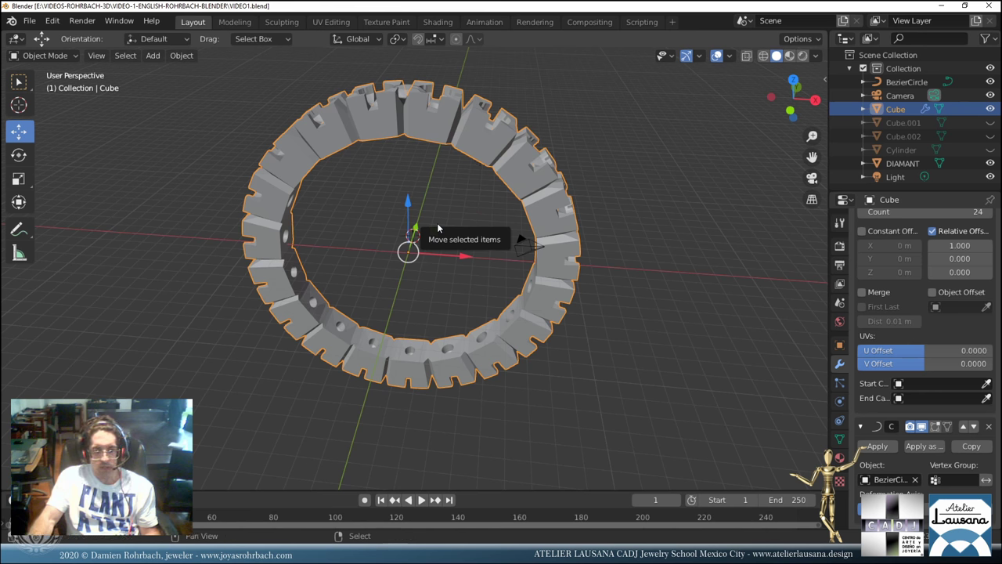
key("shift+d")
right_click(436, 224)
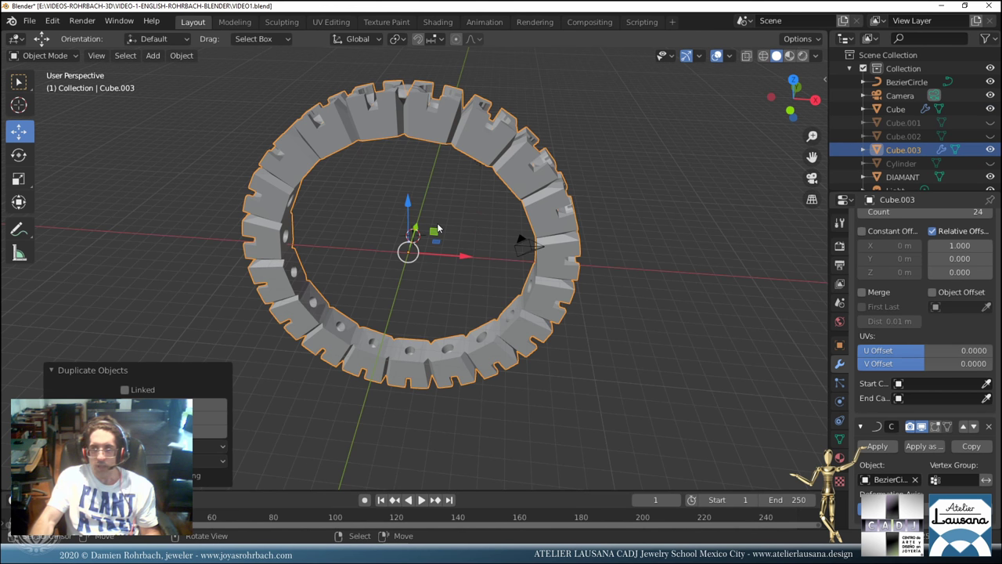
left_click(990, 109)
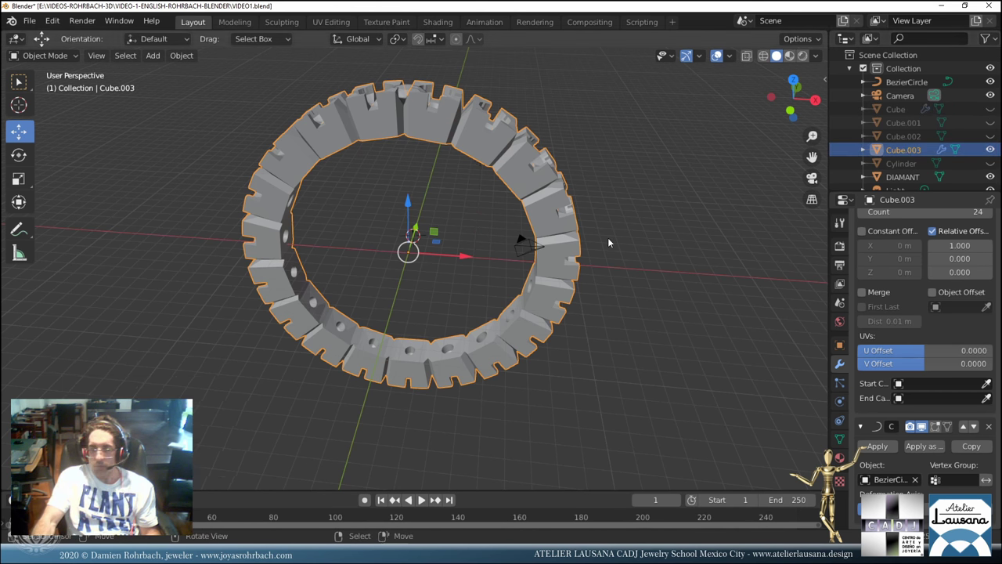
Convert the duplicated ring to a mesh, baking its Array and Curve modifiers, and save the file.
key("alt+c")
middle_click_drag(524, 258, 586, 257)
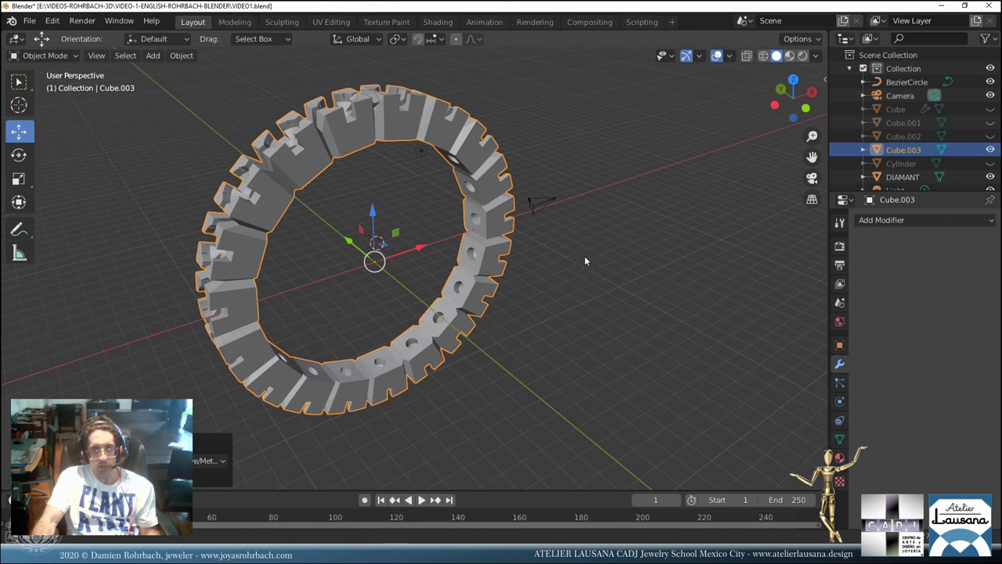
scroll(567, 245, "up", 2)
key("ctrl+s")
scroll(566, 244, "down", 3)
Enter vertex selection in the converted ring's Edit Mode, select all its vertices and activate the Measure tool.
key("Tab")
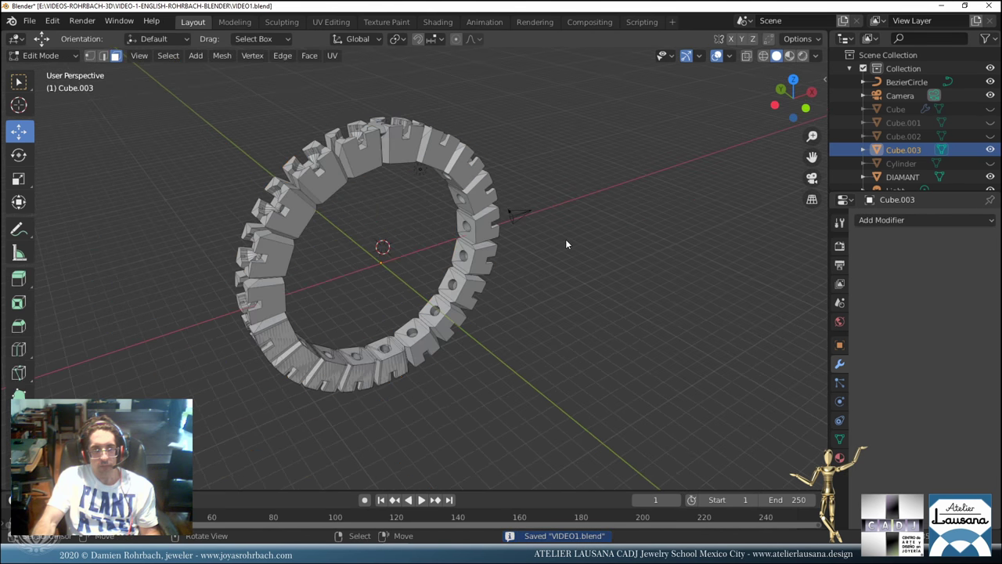
key("1")
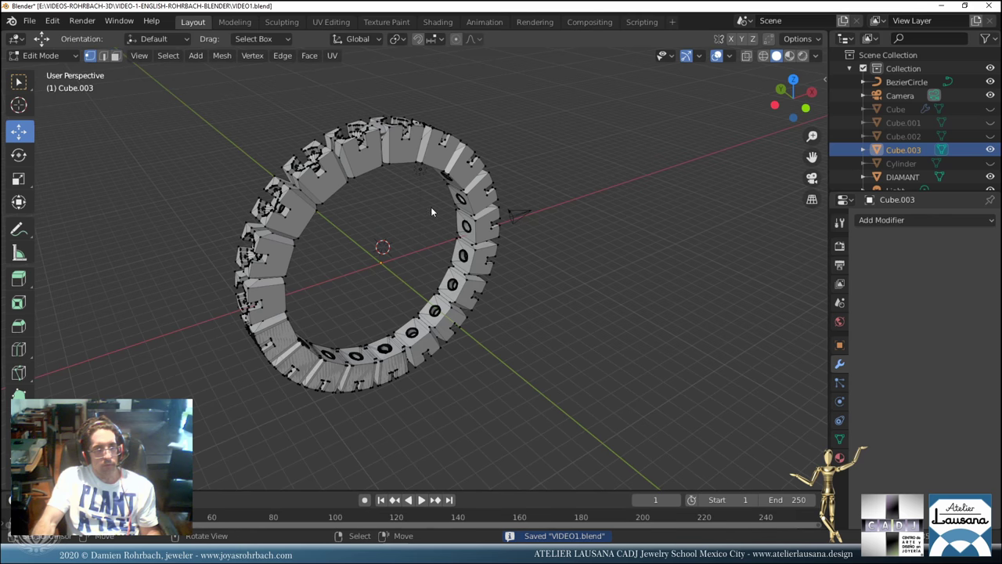
key("a")
key("alt")
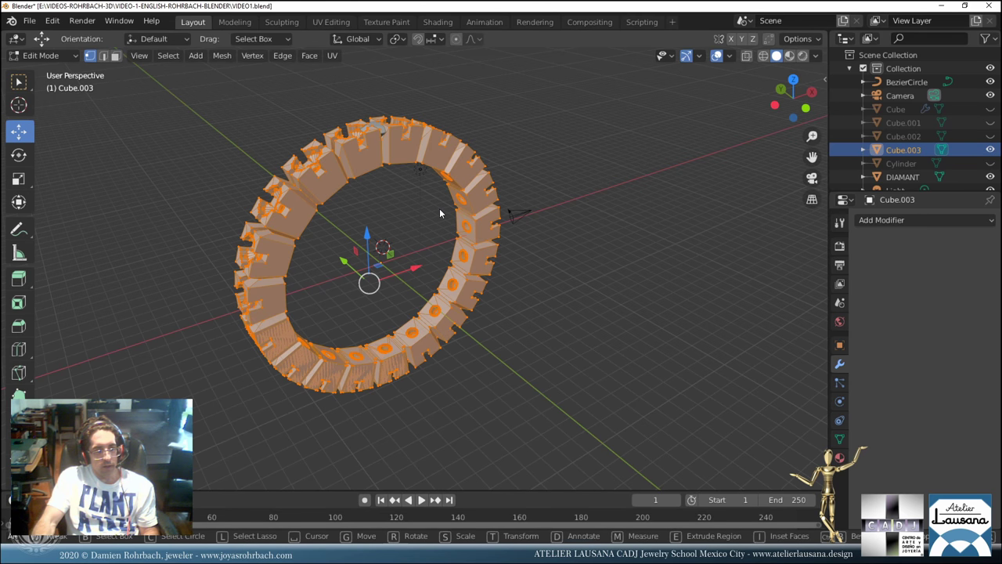
key("m")
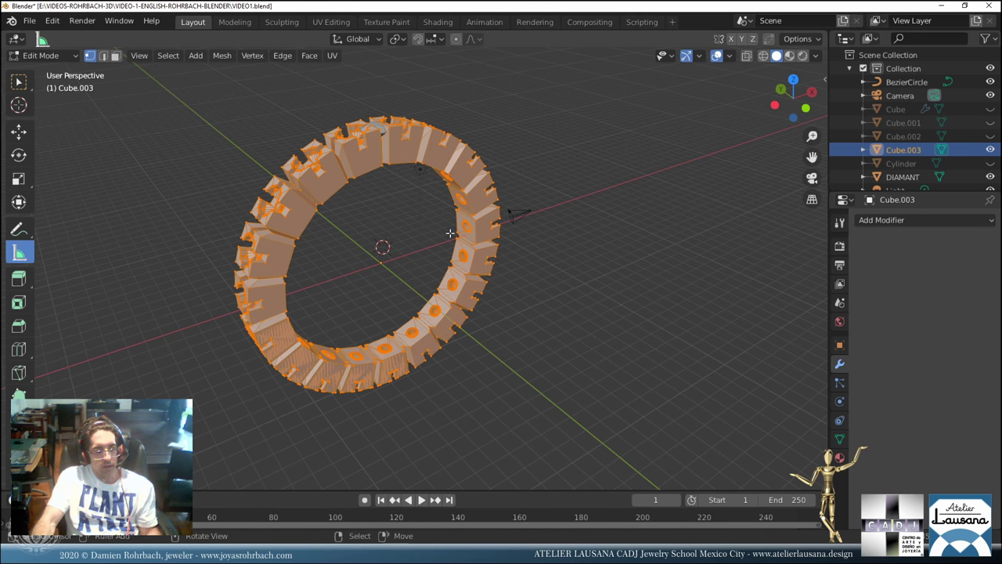
Invert the ring's selection to clear it, and switch to face selection and back to vertex selection.
key("ctrl+i")
scroll(447, 235, "up", 2)
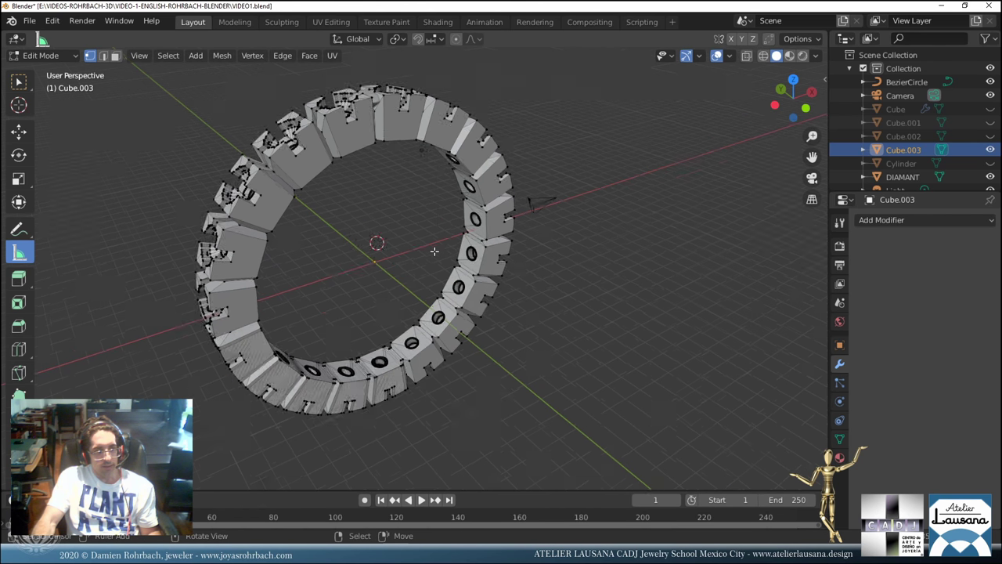
middle_click_drag(415, 291, 394, 277)
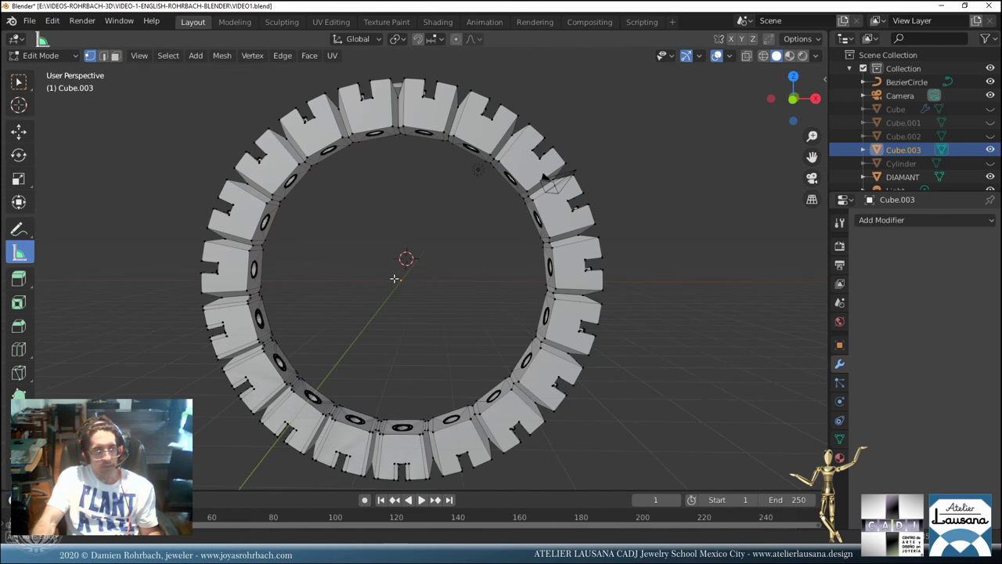
key("ctrl+3")
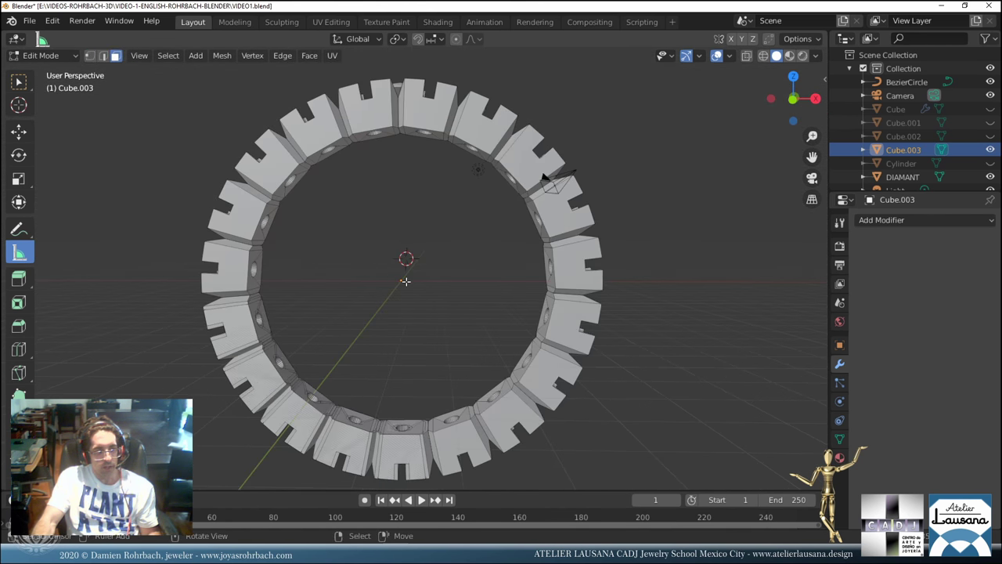
key("1")
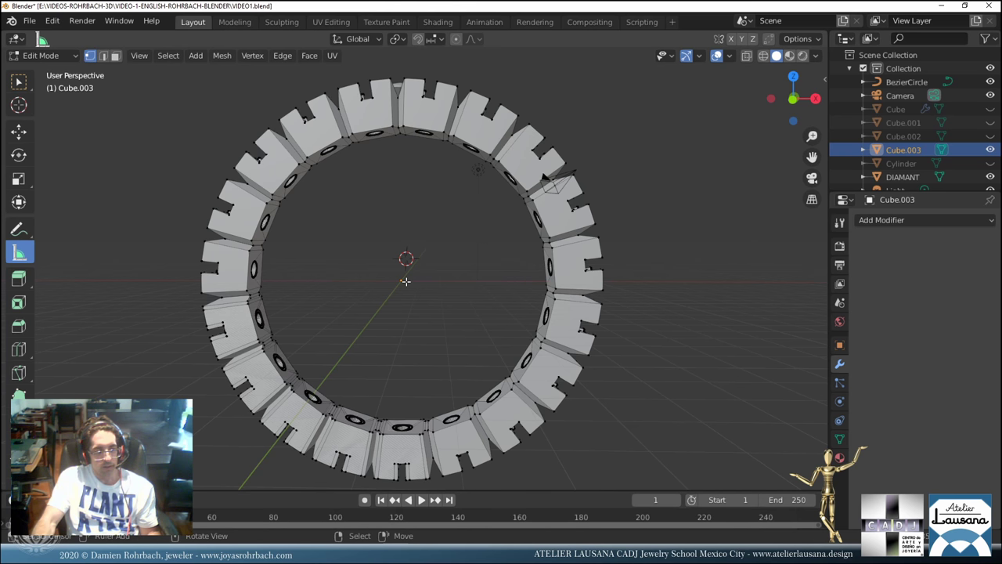
Select all vertices of the converted ring and merge them by distance.
key("a")
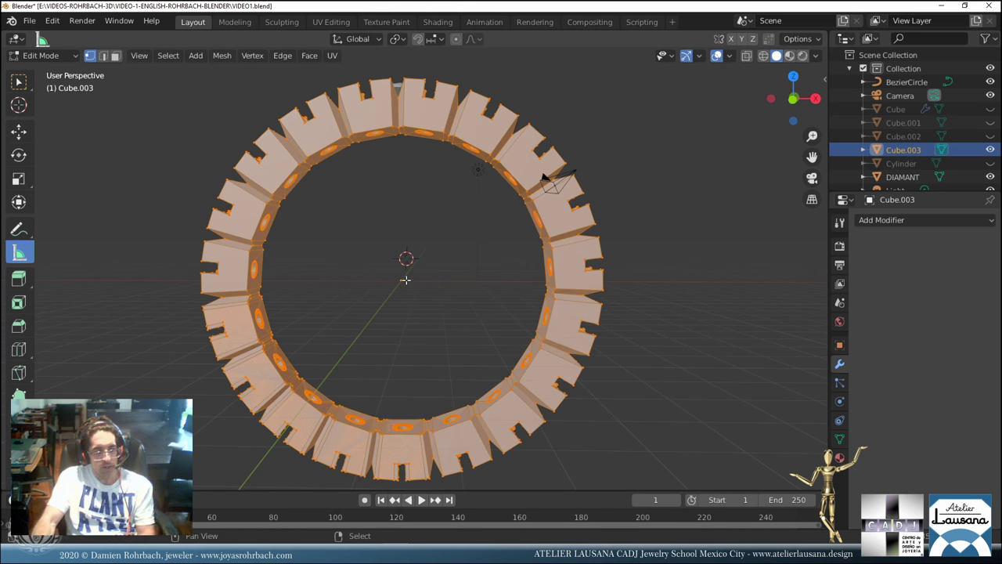
left_click(221, 54)
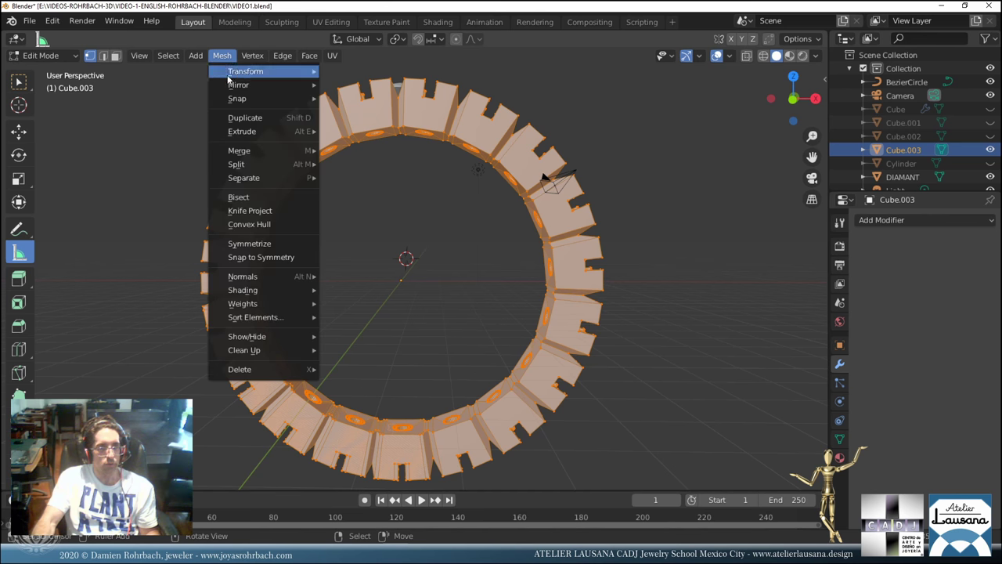
mouse_move(271, 154)
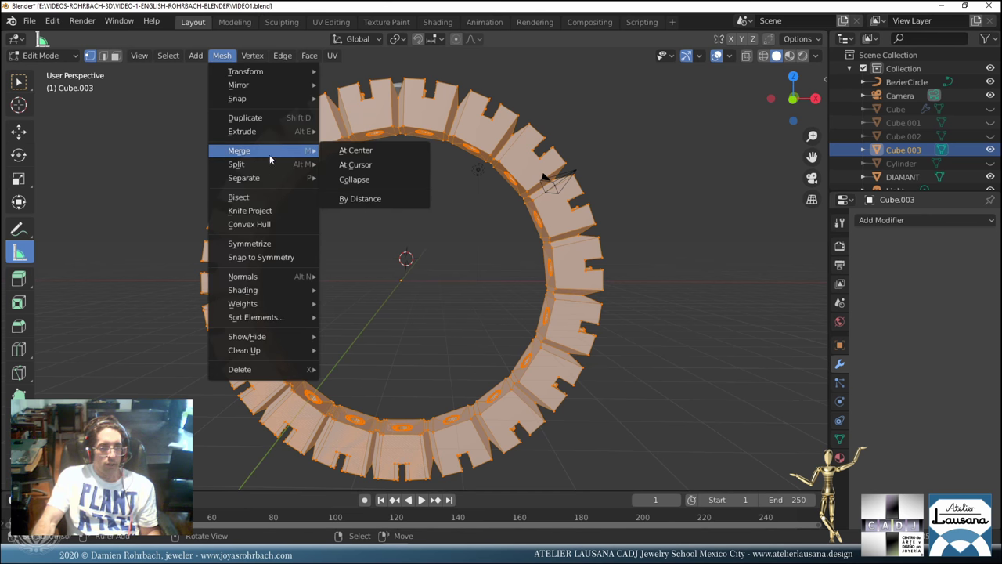
left_click(369, 195)
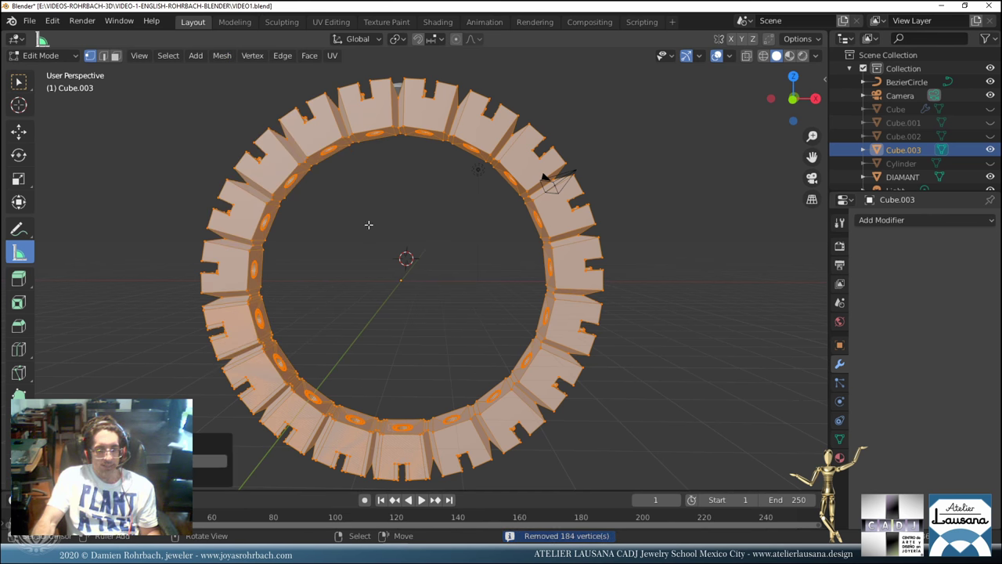
scroll(379, 250, "up", 2)
middle_click_drag(373, 241, 418, 458, "shift")
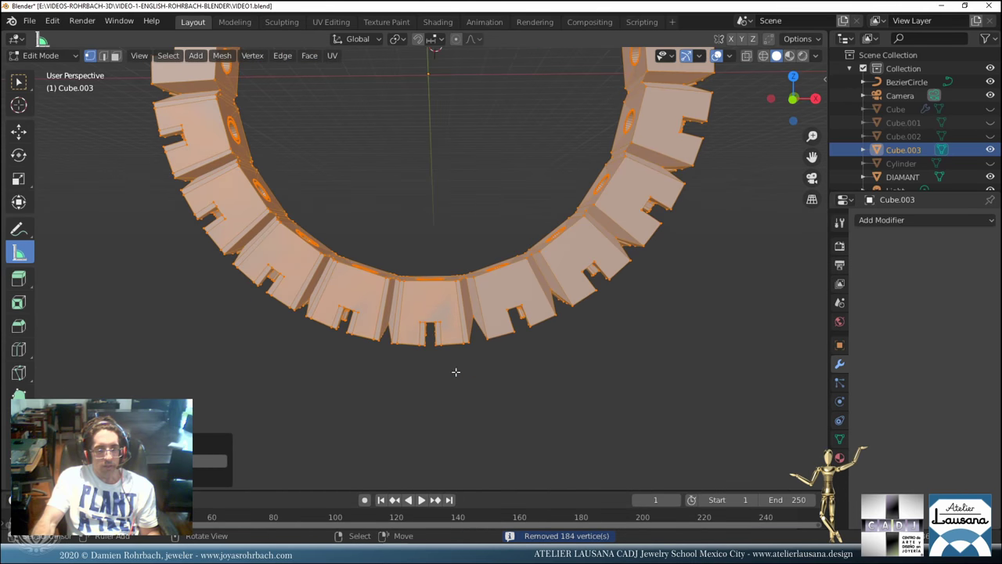
scroll(456, 372, "up", 3)
scroll(456, 372, "down", 8)
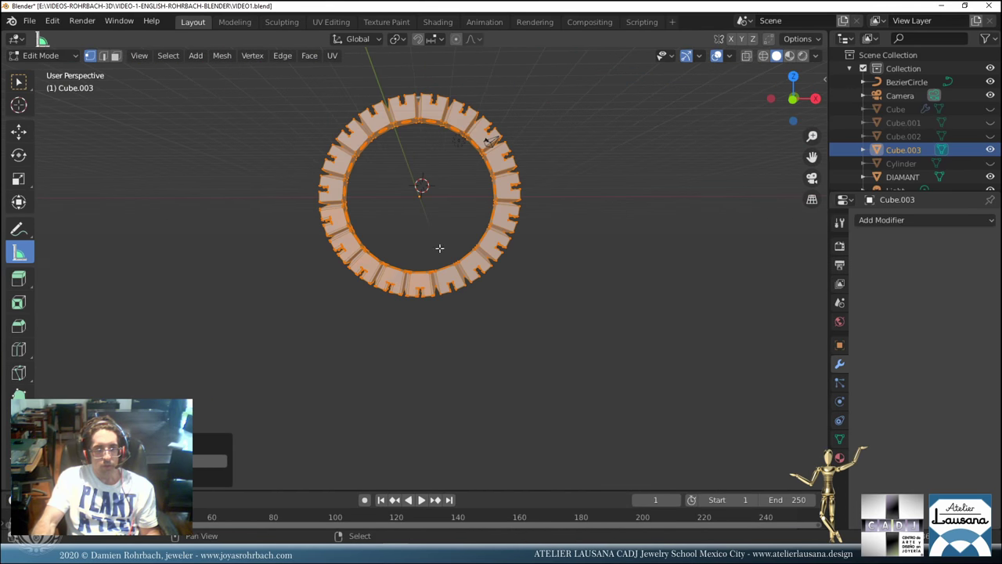
Delete the converted ring in Object Mode, then unhide and select the original Cube ring.
middle_click_drag(441, 248, 450, 285)
key("Tab")
key("Delete")
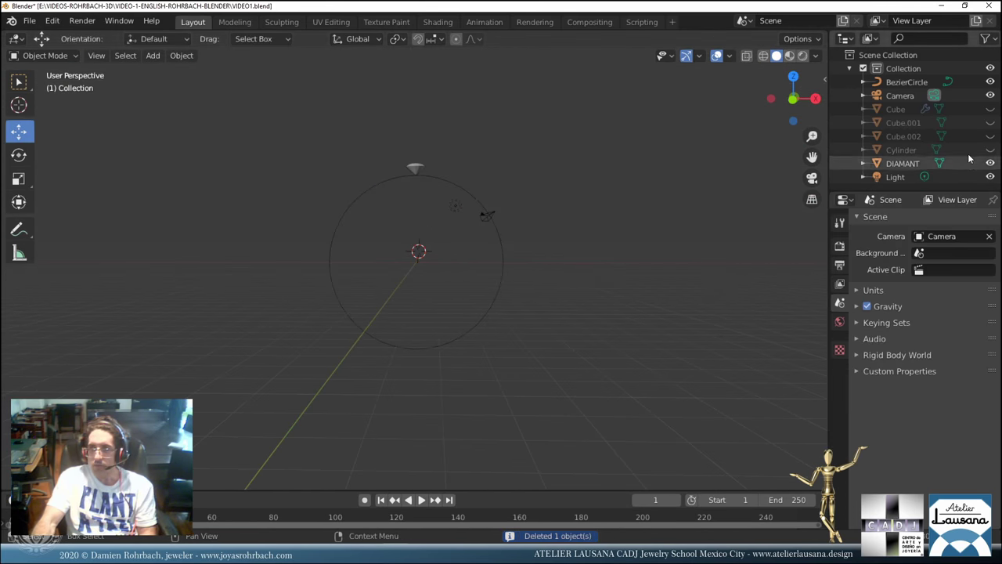
left_click(990, 108)
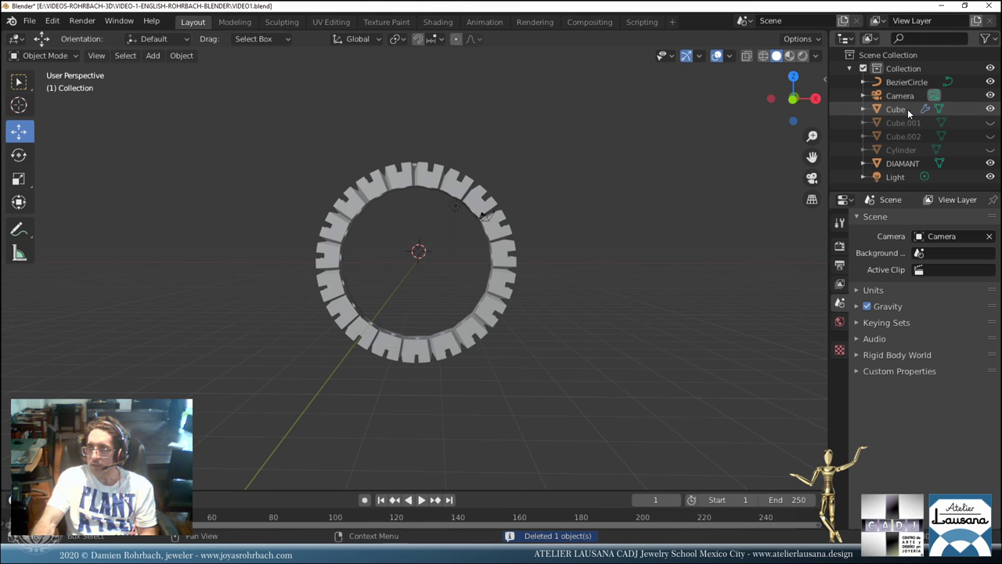
left_click(896, 109)
Try 18 copies in the Cube's Array modifier, then set the count to 19.
scroll(590, 259, "up", 4)
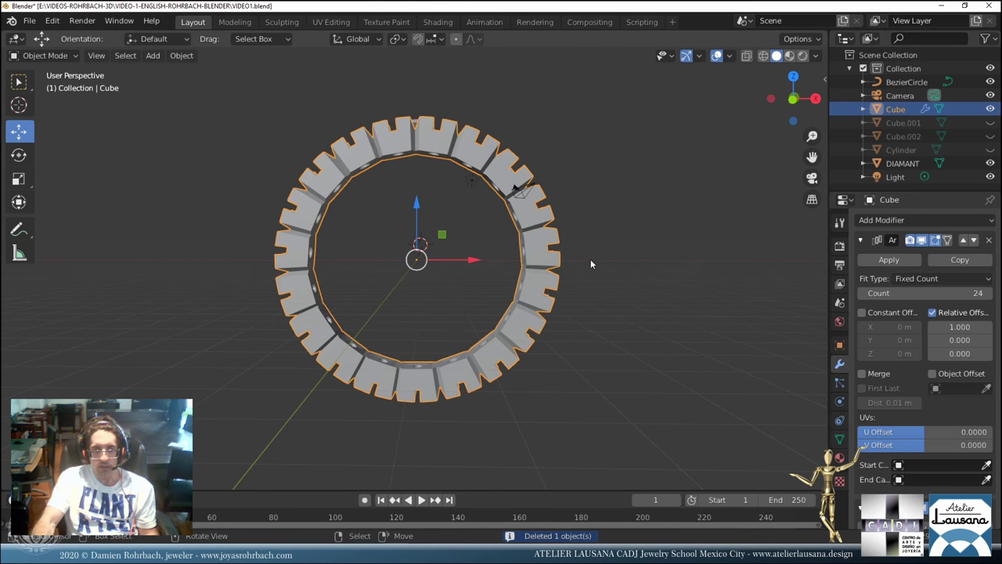
left_click(936, 293)
type("18")
key("Return")
left_click(937, 294)
type("19")
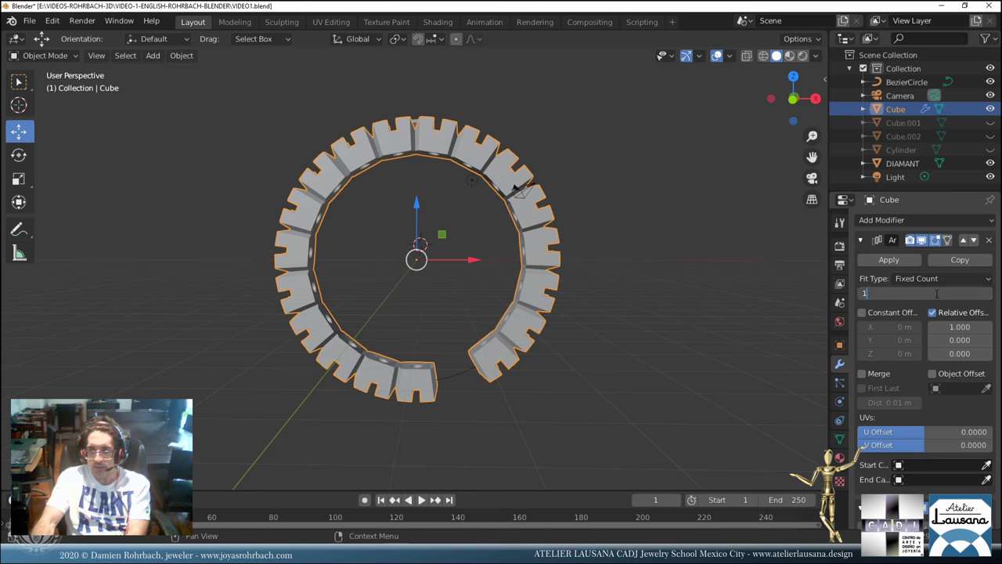
key("Return")
Scale the Cube uniformly to about 1.176 in front view so its 19 settings close around the circle.
scroll(462, 435, "up", 4)
middle_click_drag(472, 407, 452, 293, "shift")
scroll(474, 317, "up", 2)
key("KP_1")
scroll(474, 314, "down", 3)
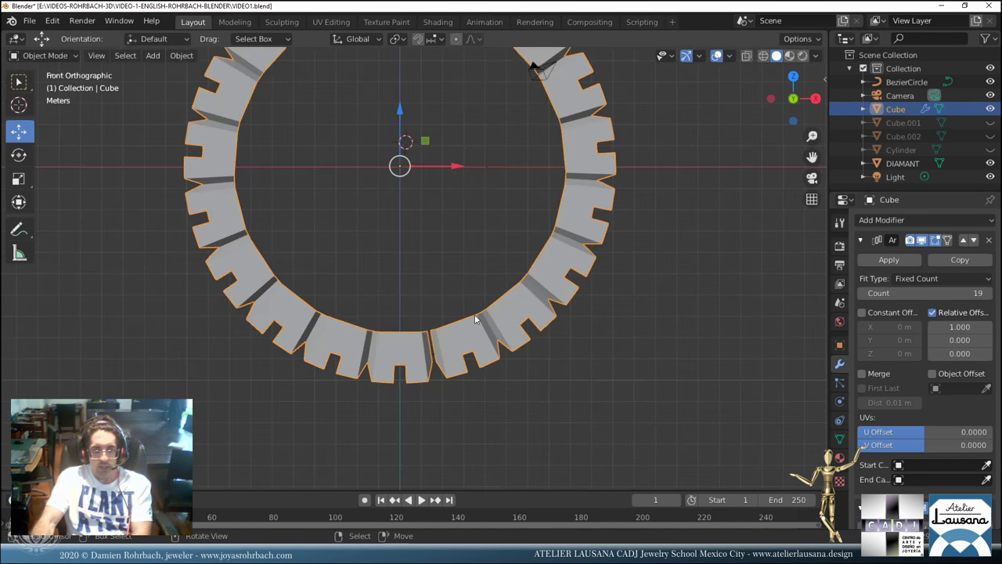
key("s")
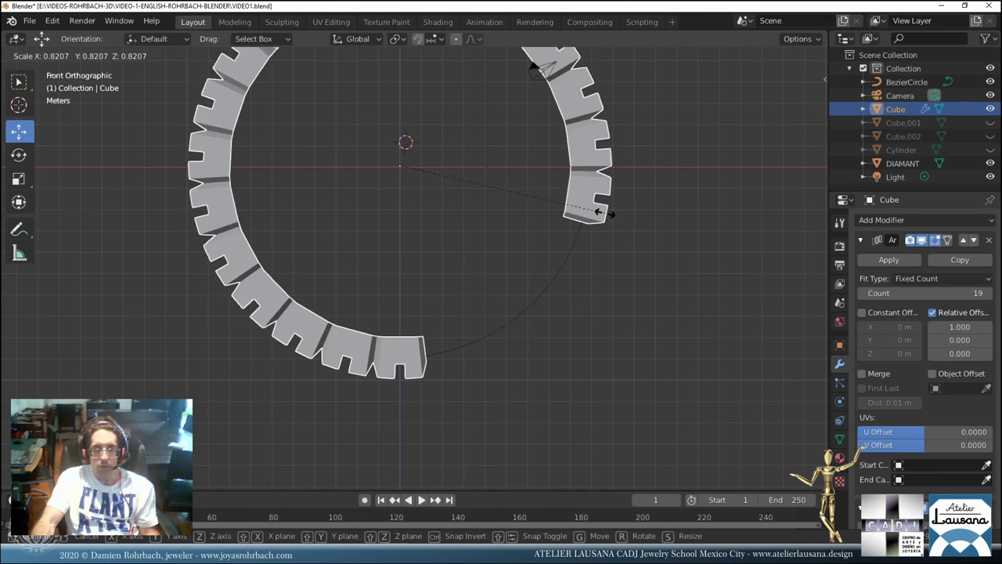
left_click(657, 184)
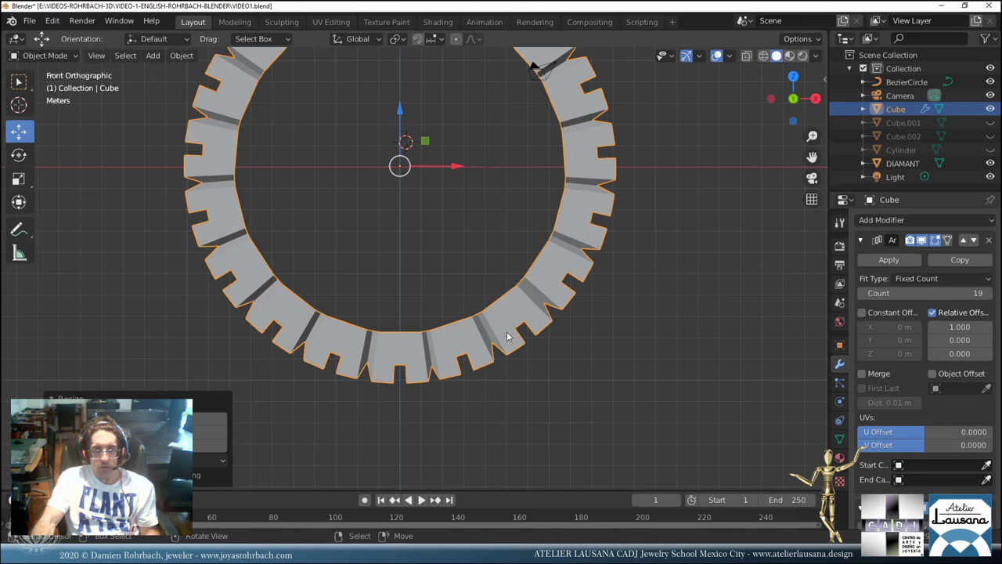
Try X scale values of 1.19 and 1.17 on the Cube while checking the joint at the ring's bottom.
scroll(506, 332, "up", 5)
middle_click_drag(442, 390, 366, 160, "shift")
scroll(378, 187, "up", 3)
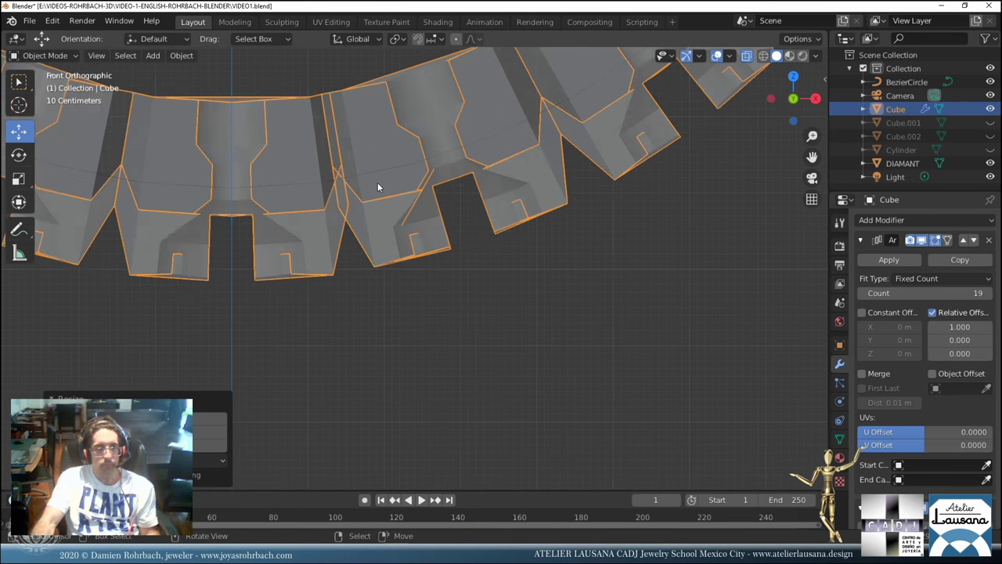
key("n")
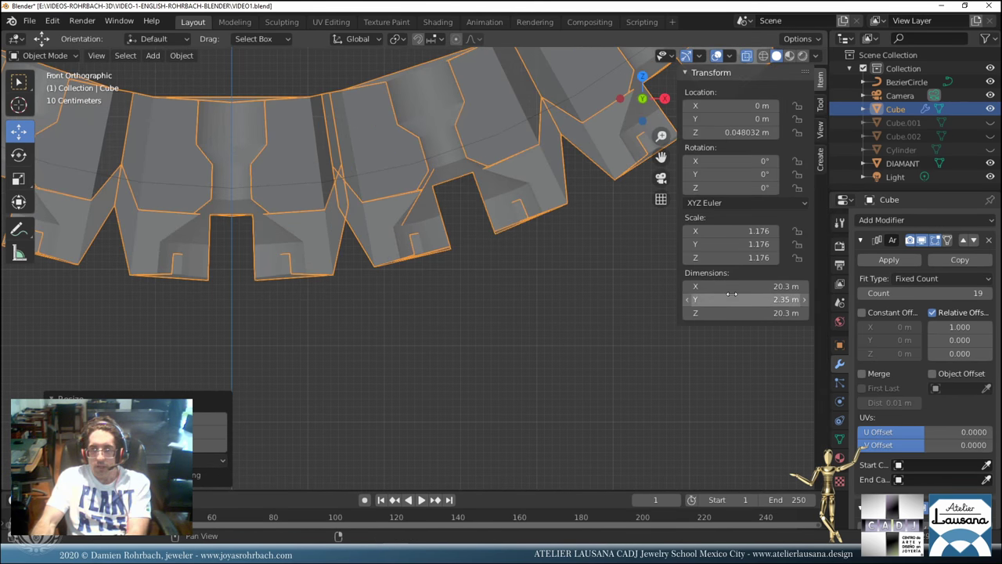
left_click(725, 231)
type("1")
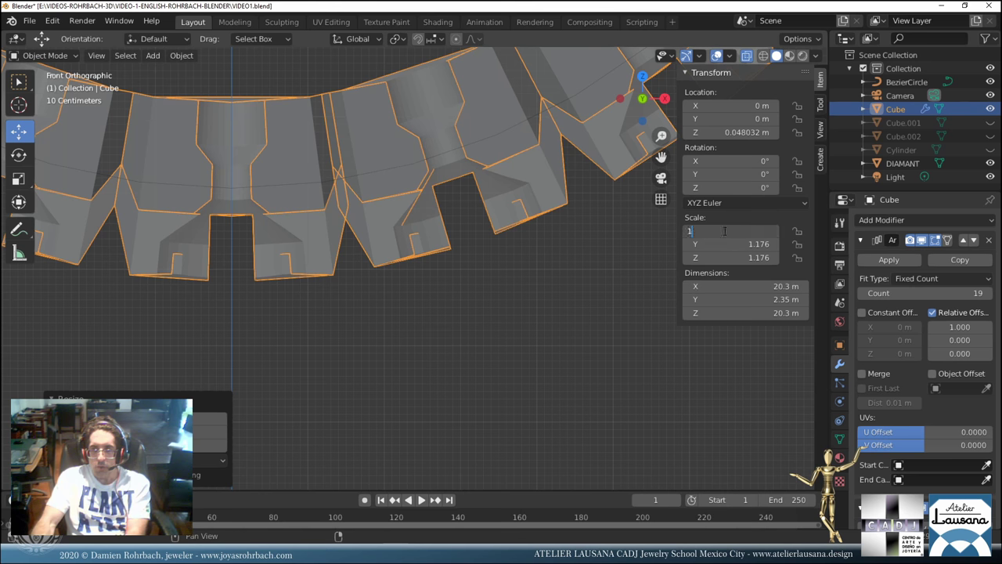
type(".19")
key("Return")
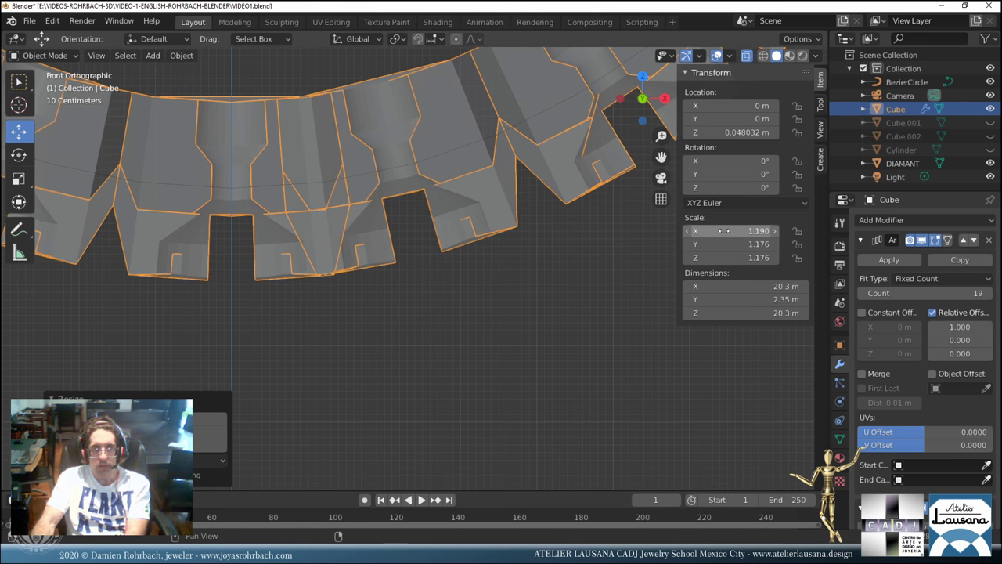
left_click(724, 231)
type("117")
key("Return")
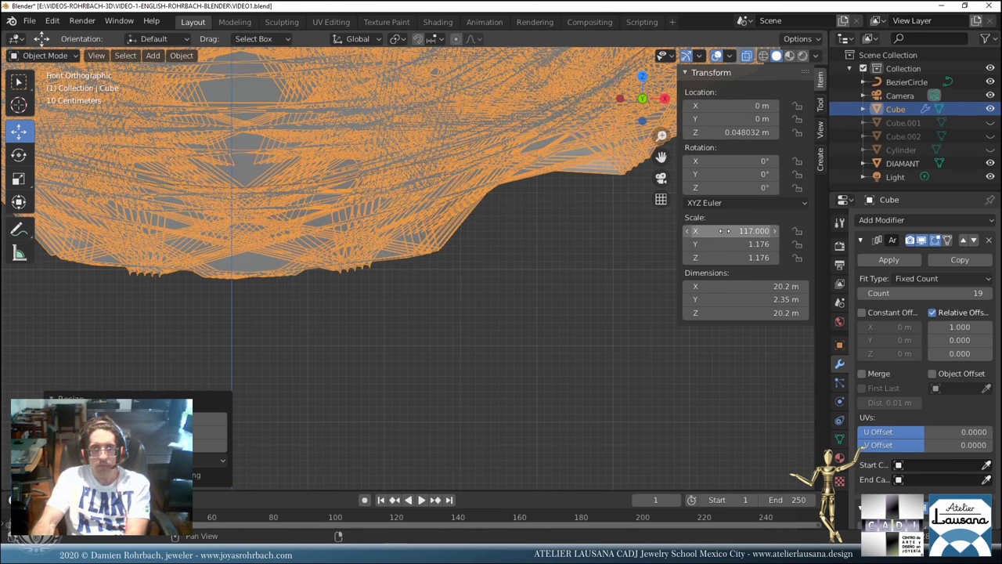
left_click(724, 232)
key("Return")
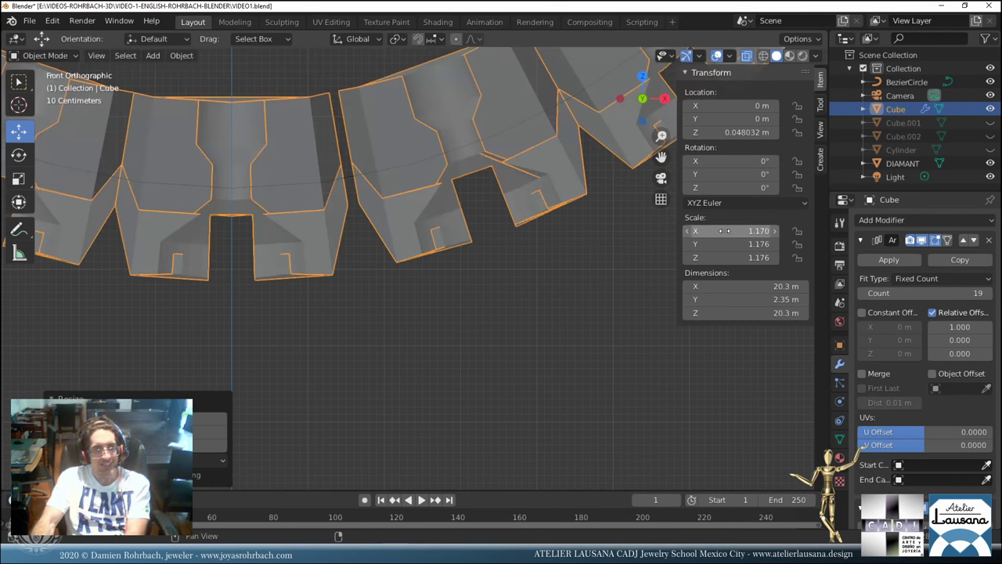
Fine-tune the Cube's X scale through 1.175 and 1.172 to 1.173, closing the joint between first and last settings.
left_click(725, 231)
type("1.17")
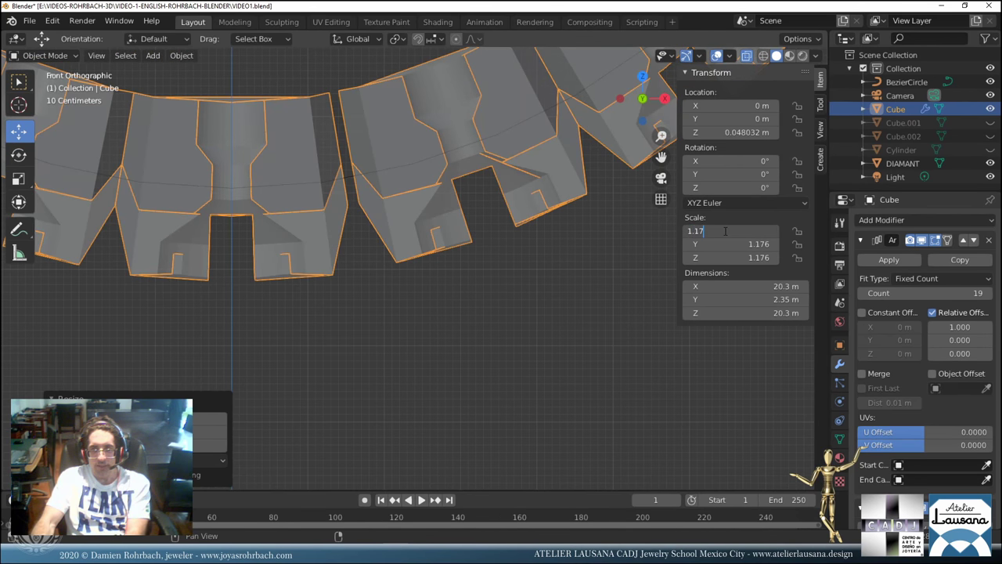
type("5")
key("Return")
left_click(726, 231)
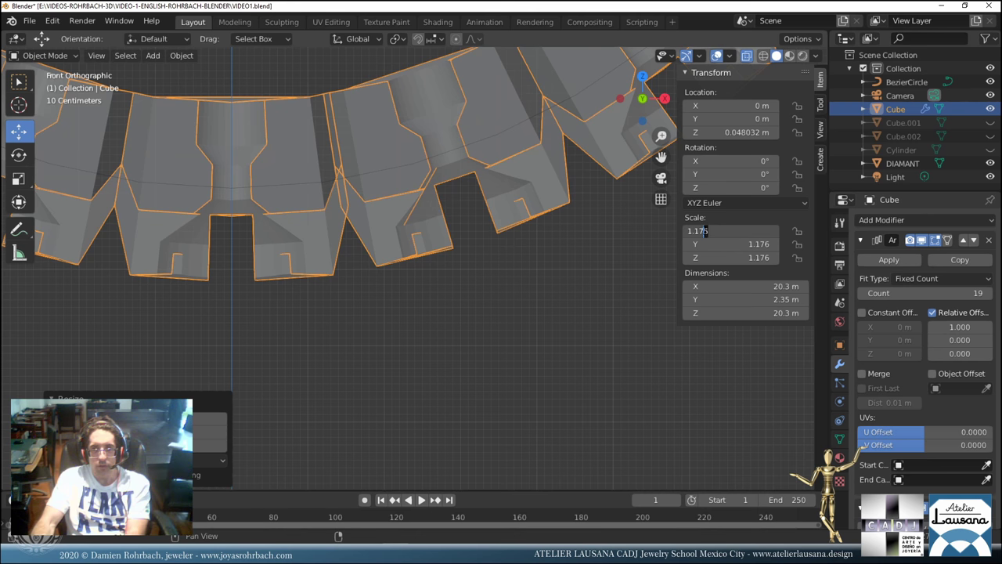
key("BackSpace")
type("2")
key("Return")
left_click(717, 230)
type("3")
key("Return")
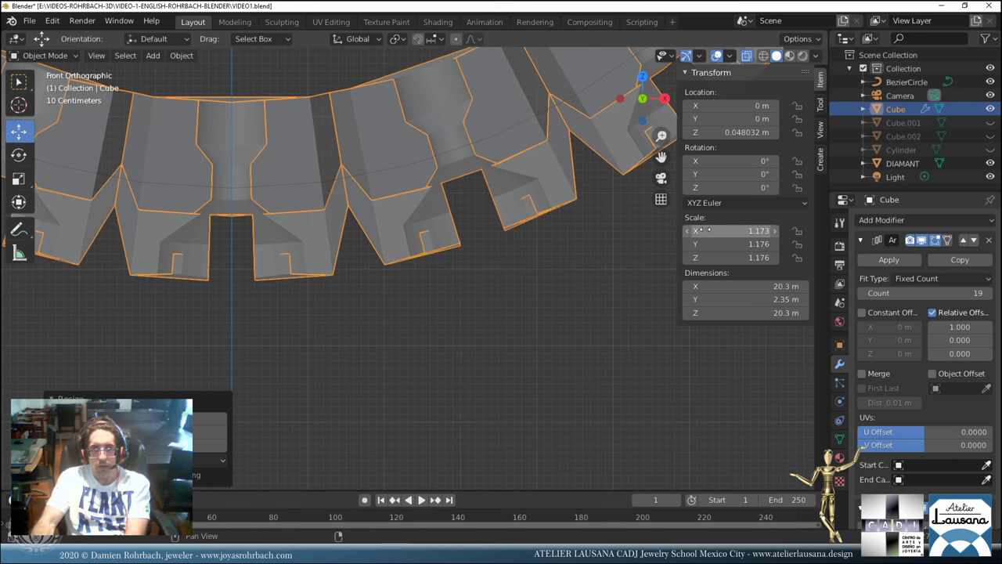
Copy the Cube's X scale of 1.173 to its Y and Z scale.
left_click(715, 233)
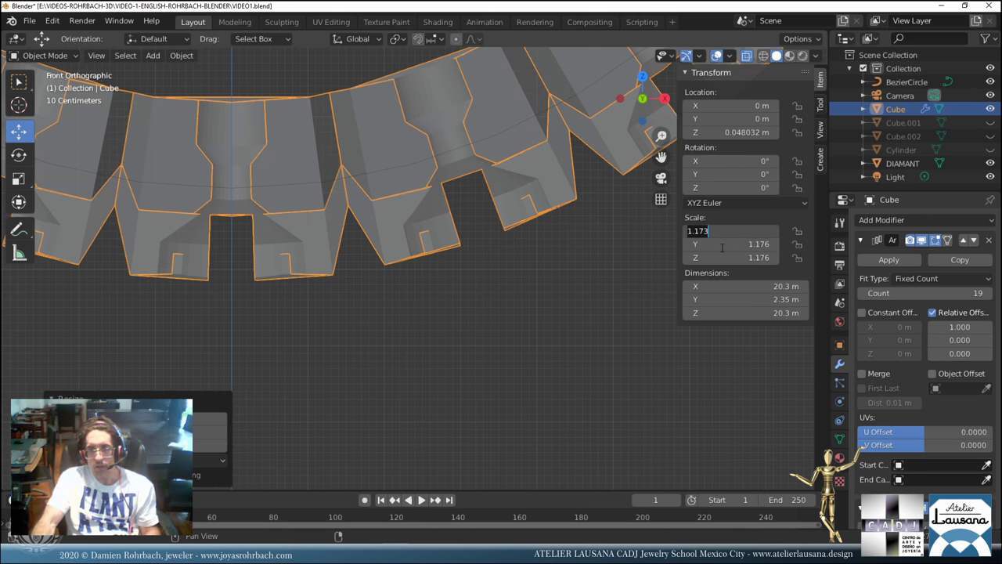
key("ctrl+c")
left_click(721, 246)
left_click(720, 246)
key("ctrl+v")
left_click(720, 257)
left_click(721, 258)
key("ctrl+v")
left_click(600, 302)
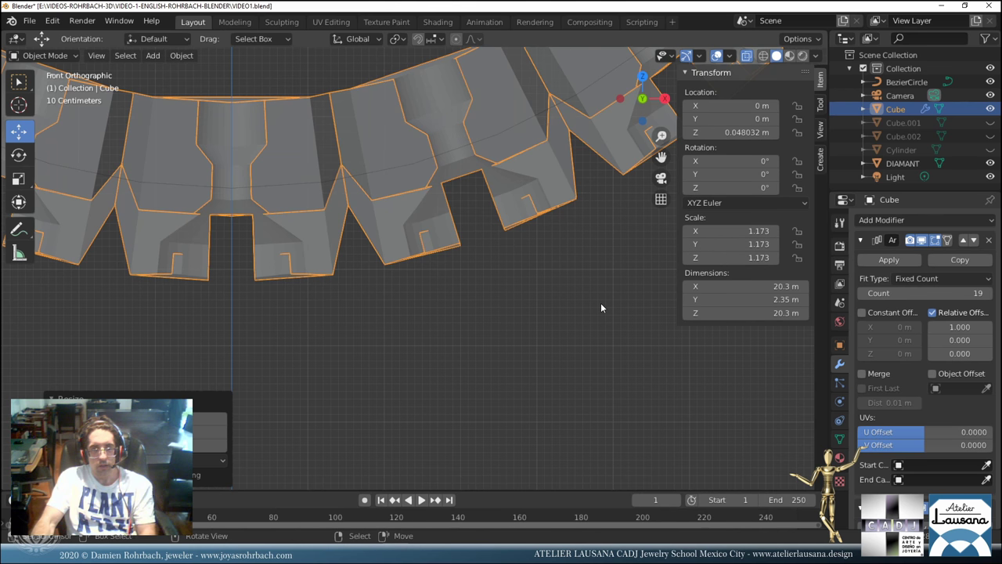
scroll(537, 330, "down", 2)
scroll(509, 334, "down", 2)
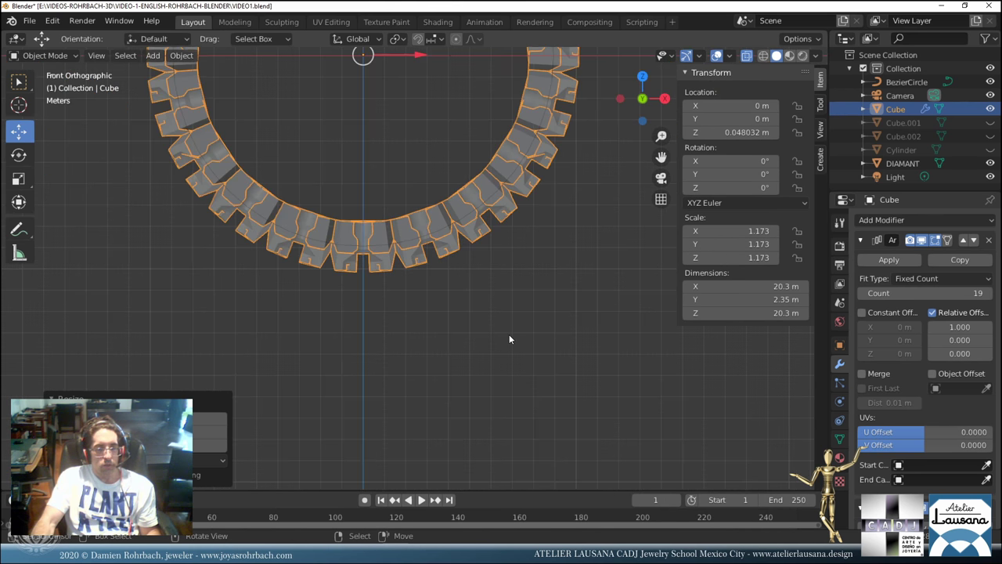
Duplicate the 19-setting ring in place, hide the original Cube and save the file.
middle_click_drag(509, 335, 441, 339)
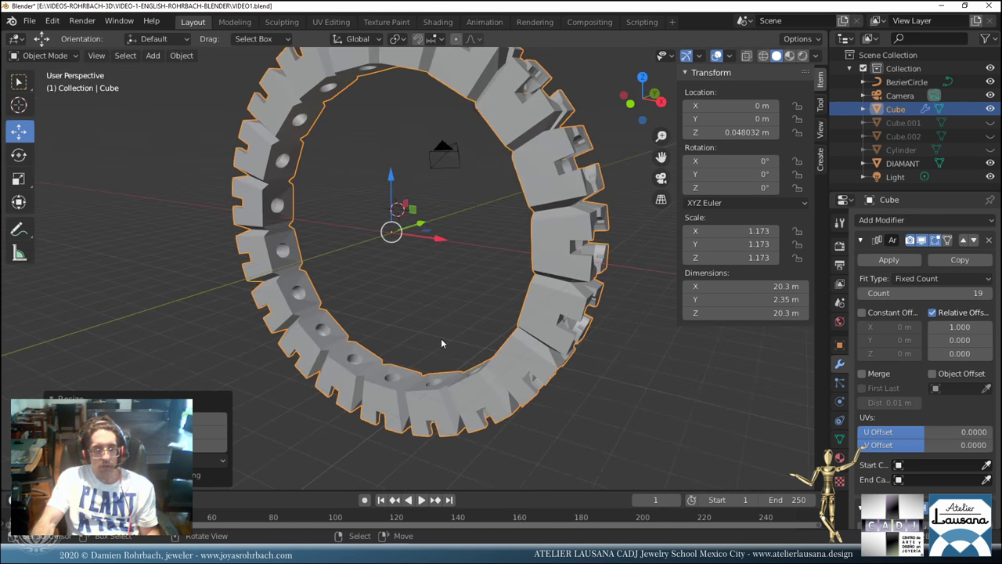
key("shift+d")
right_click(502, 311)
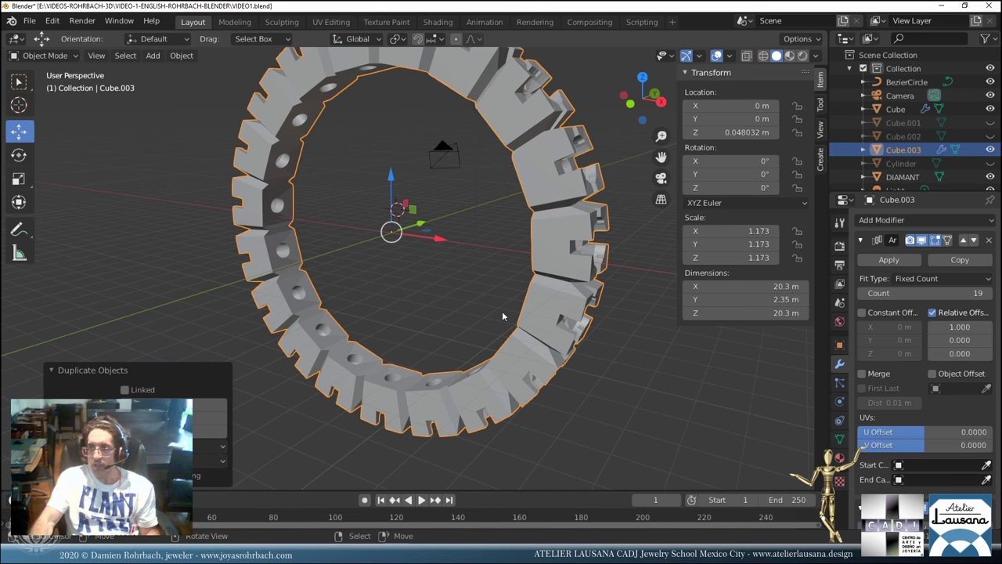
left_click(990, 109)
key("ctrl+s")
Hide the transform values and convert the duplicated 19-setting ring to a mesh.
scroll(343, 271, "down", 3)
middle_click_drag(343, 271, 376, 277)
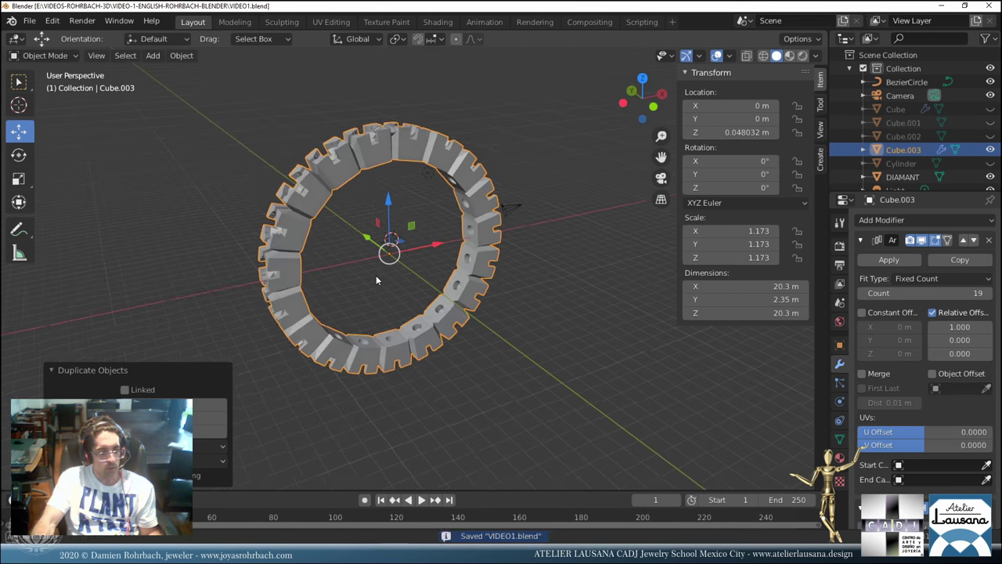
key("n")
scroll(376, 276, "up", 2)
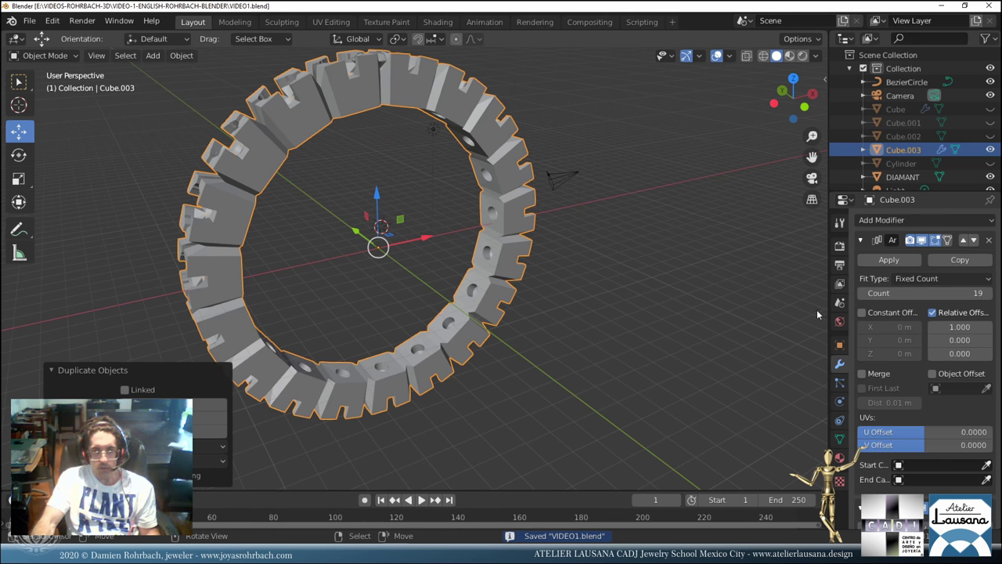
key("alt+c")
scroll(542, 263, "down", 2)
middle_click_drag(540, 260, 542, 263)
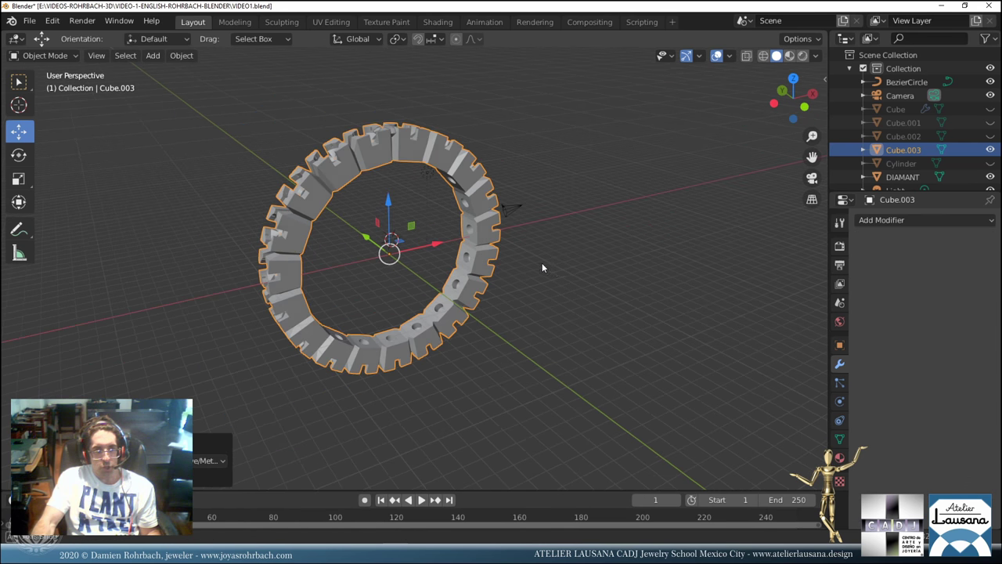
Enlarge the converted ring uniformly in front view until its inner edge meets the guide circle, and save the file.
key("KP_1")
scroll(533, 263, "up", 3)
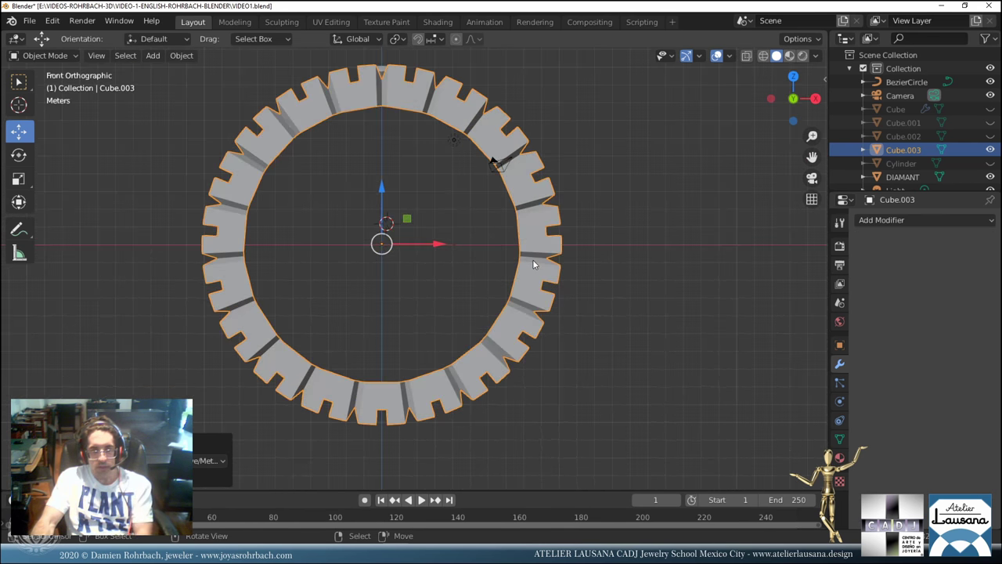
key("s")
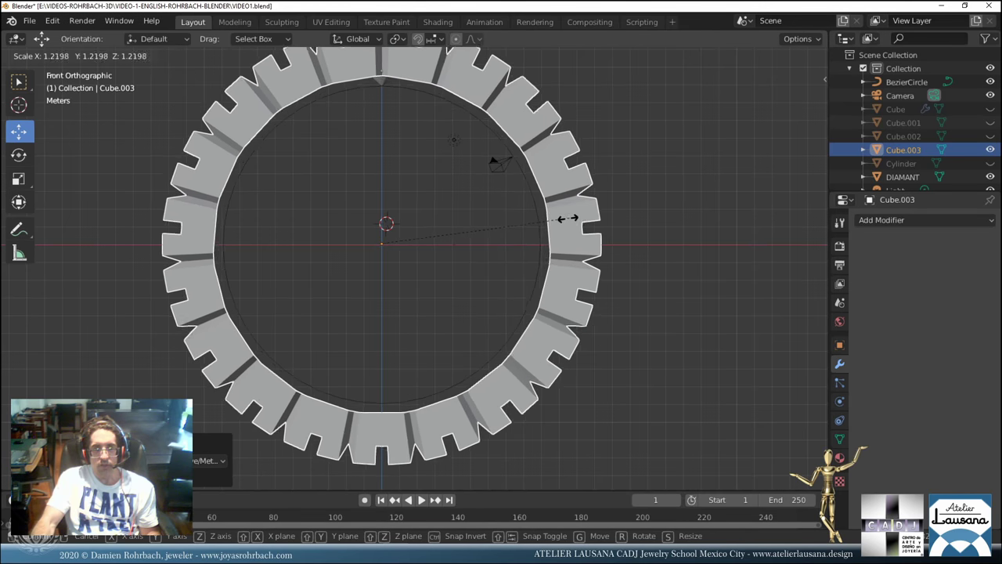
left_click(492, 250)
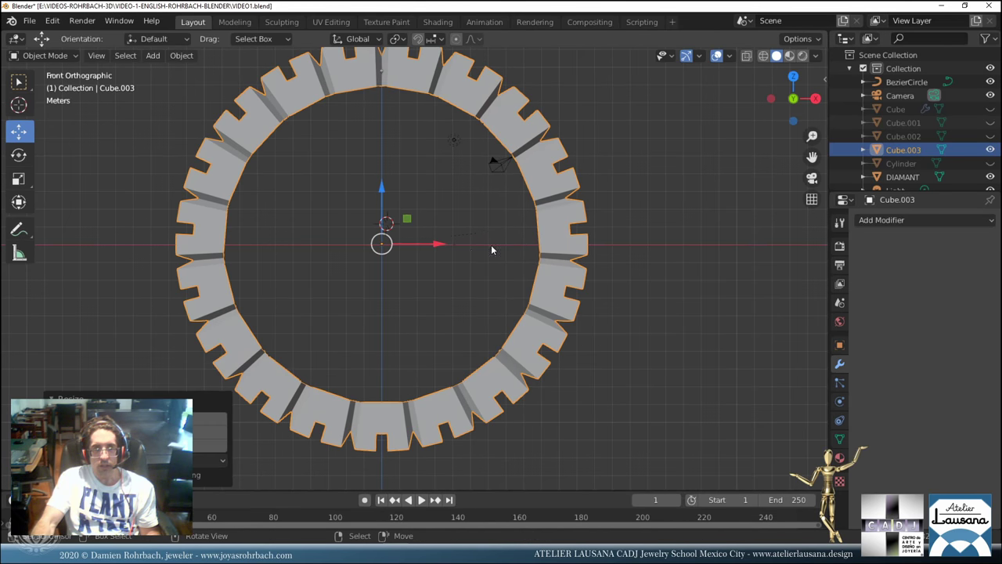
middle_click_drag(491, 250, 447, 248)
scroll(447, 248, "down", 2)
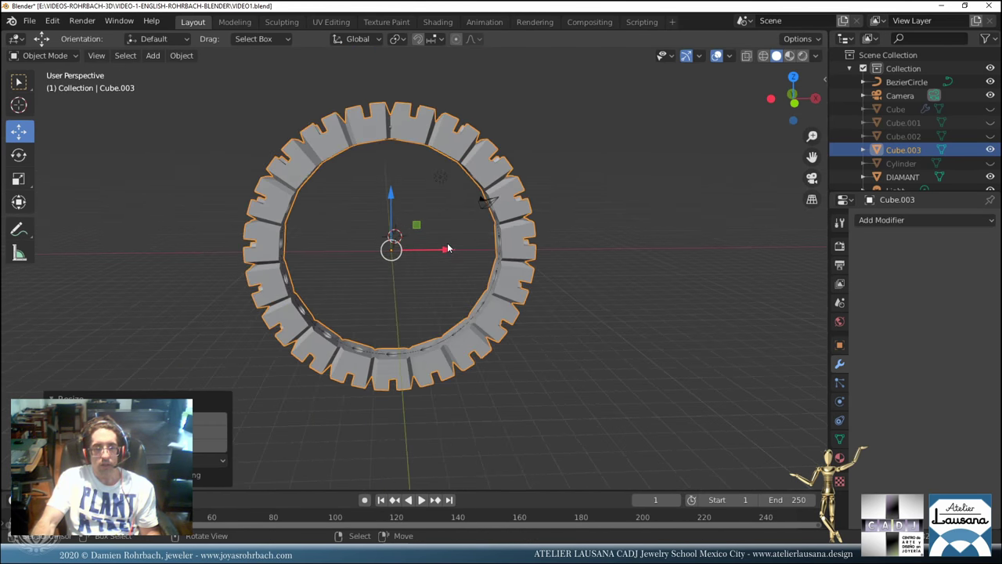
key("ctrl+s")
scroll(454, 279, "up", 2)
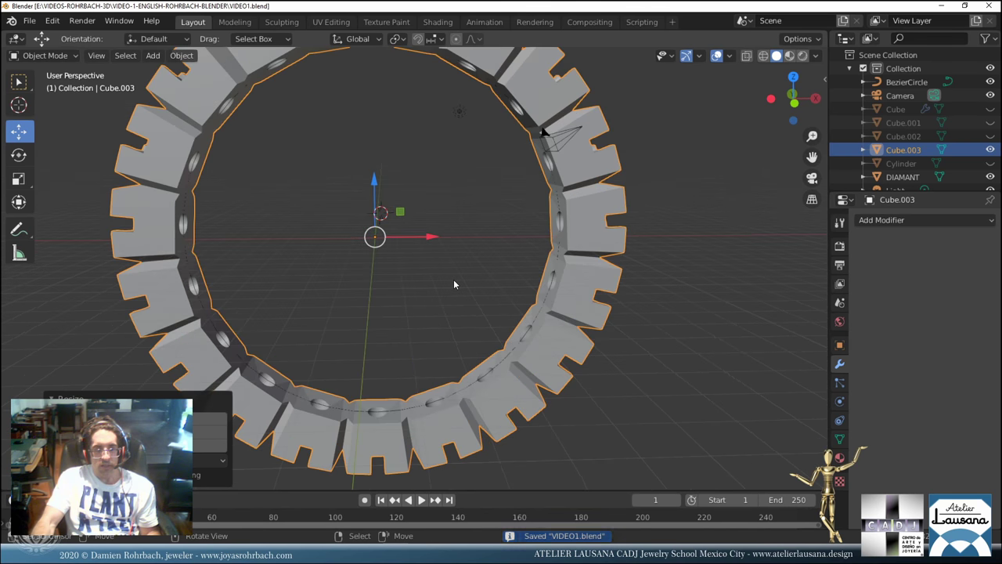
Merge all of the converted ring's vertices by distance in Edit Mode, return to Object Mode and save the file.
scroll(453, 279, "down", 2)
middle_click_drag(457, 269, 423, 272)
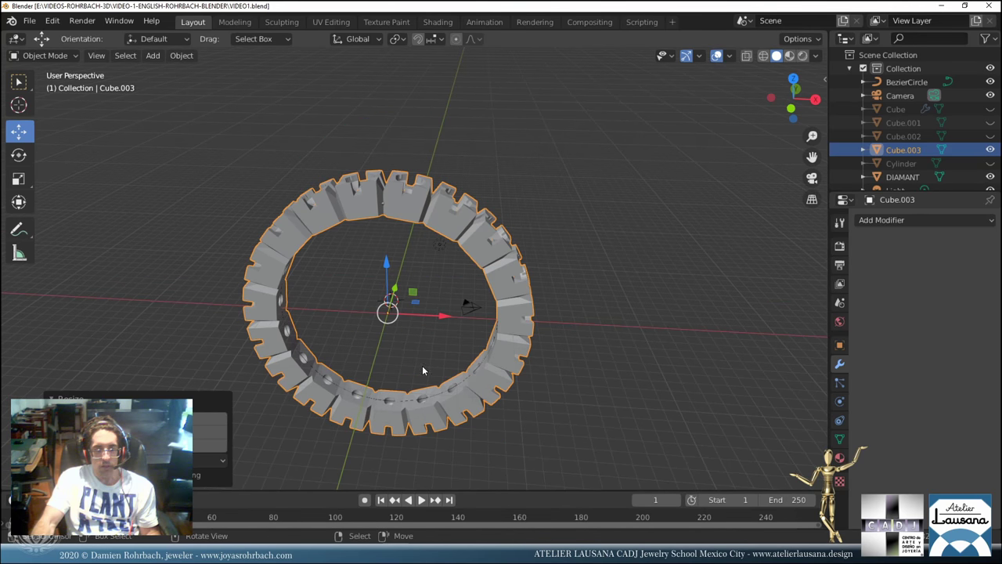
key("Tab")
key("a")
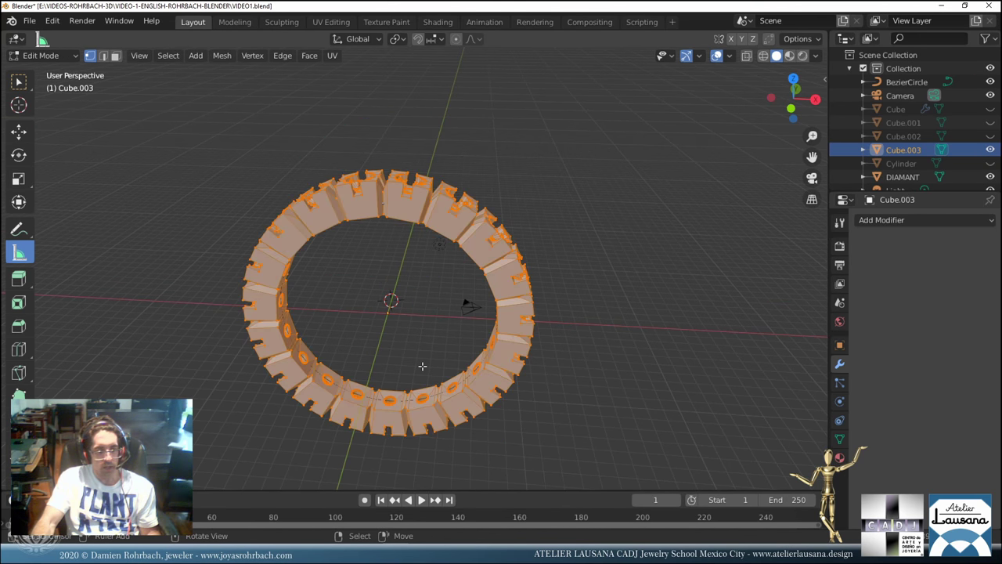
left_click(222, 55)
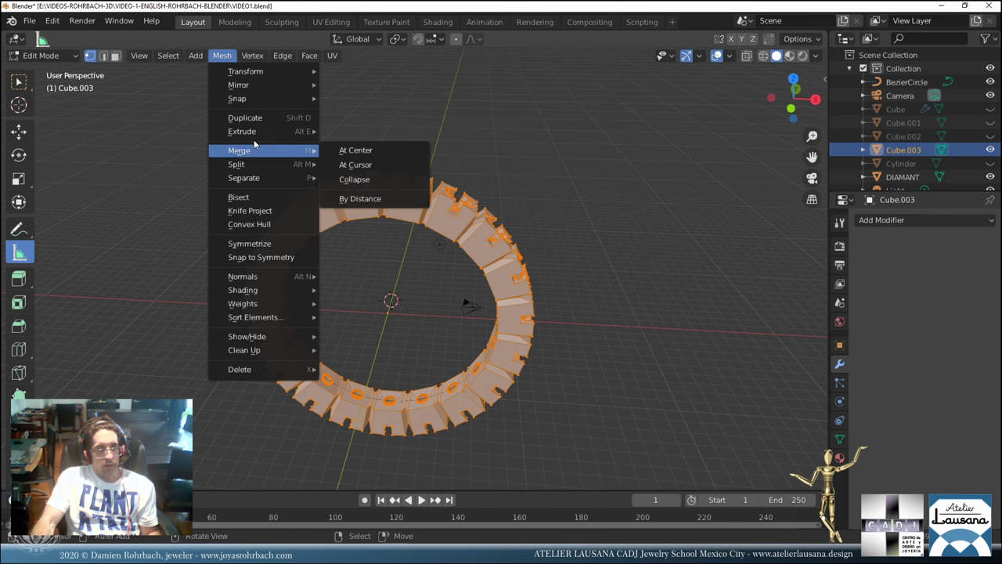
mouse_move(261, 152)
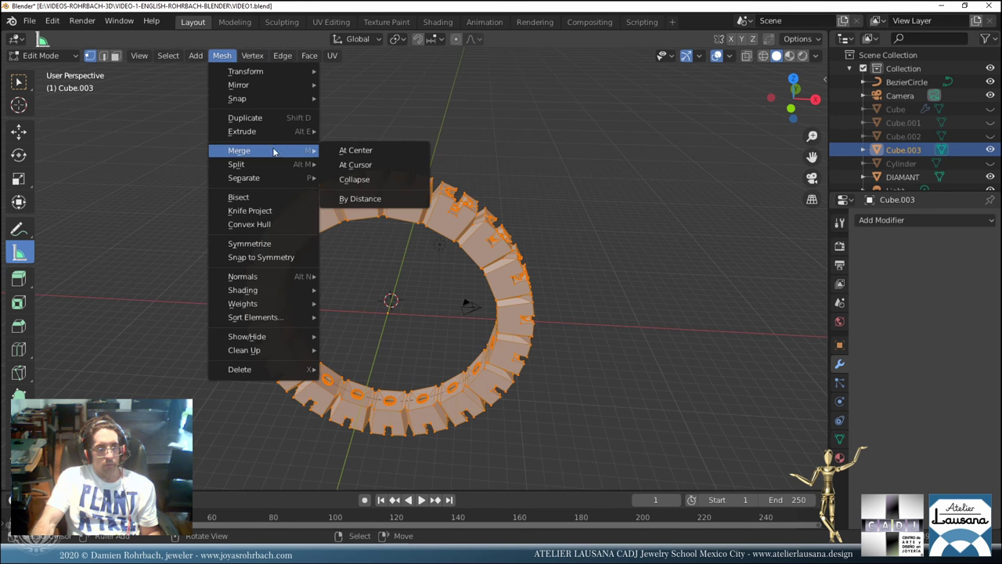
left_click(359, 200)
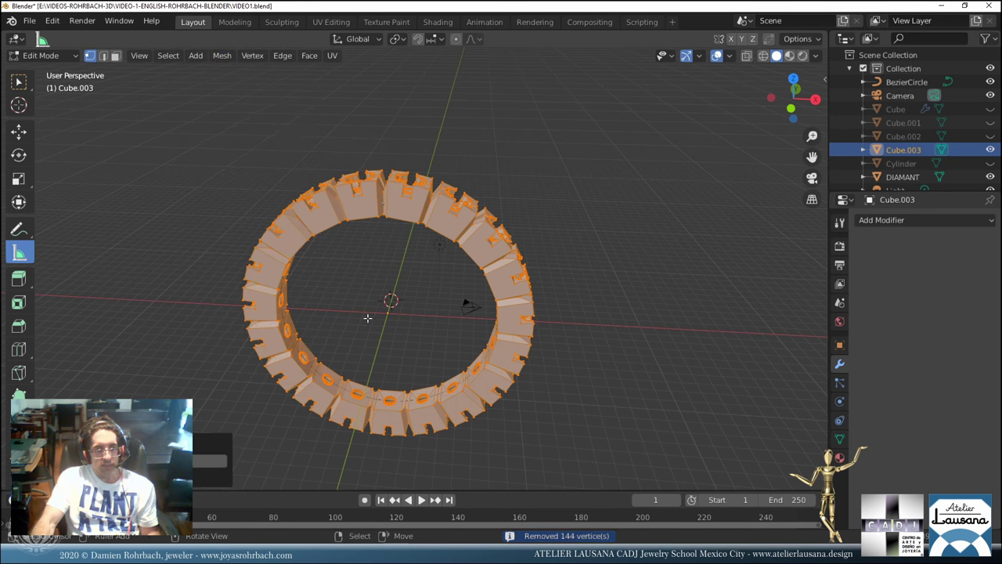
key("Tab")
key("ctrl+s")
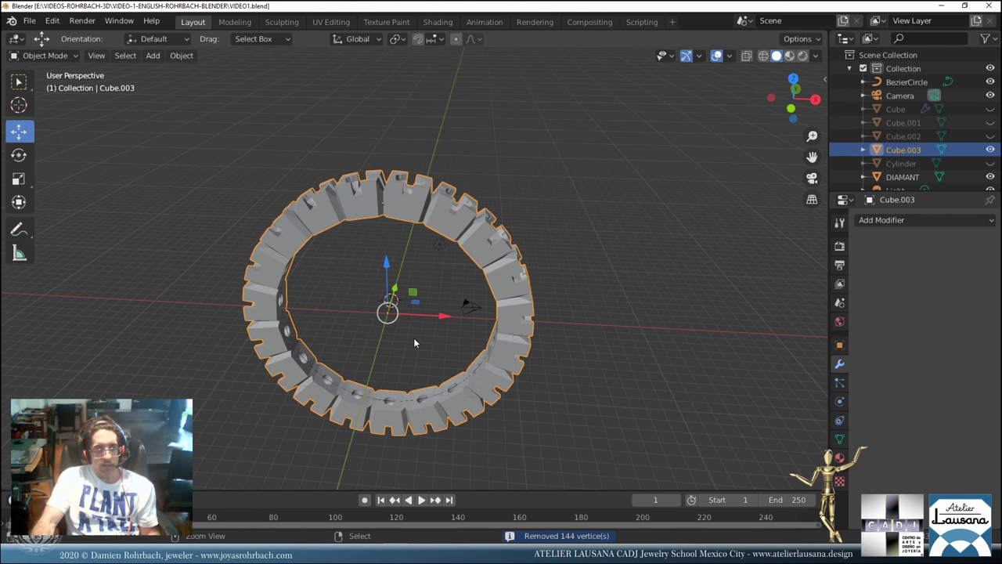
Add a Subdivision Surface modifier to the ring with viewport and render subdivisions set to 3.
left_click(945, 221)
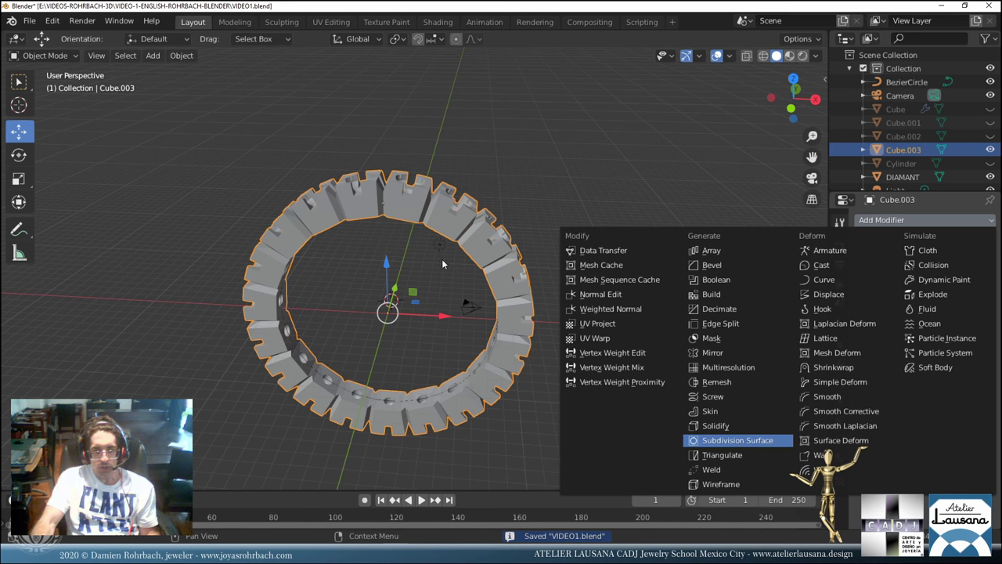
key("Return")
scroll(445, 282, "up", 2)
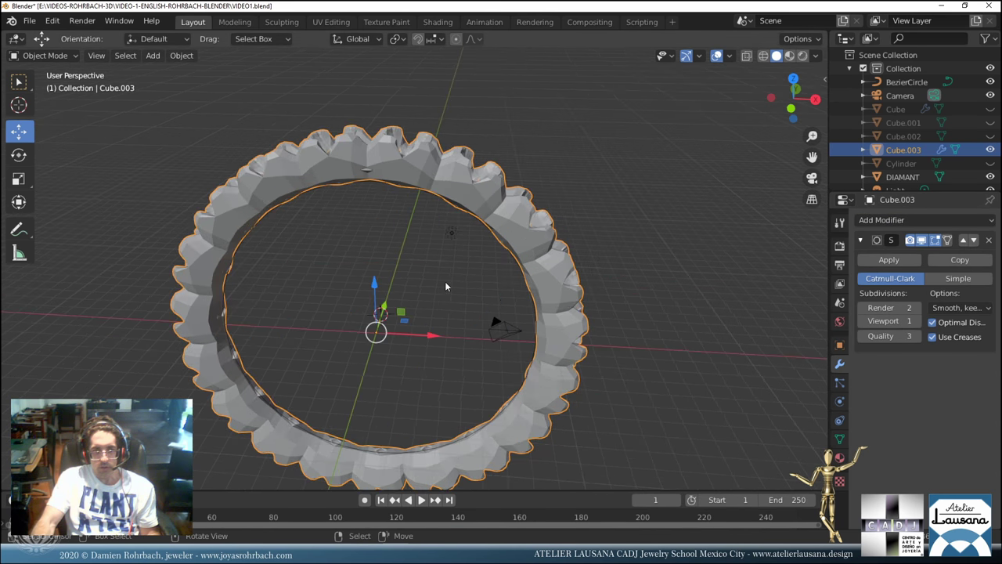
left_click(920, 322)
left_click(918, 321)
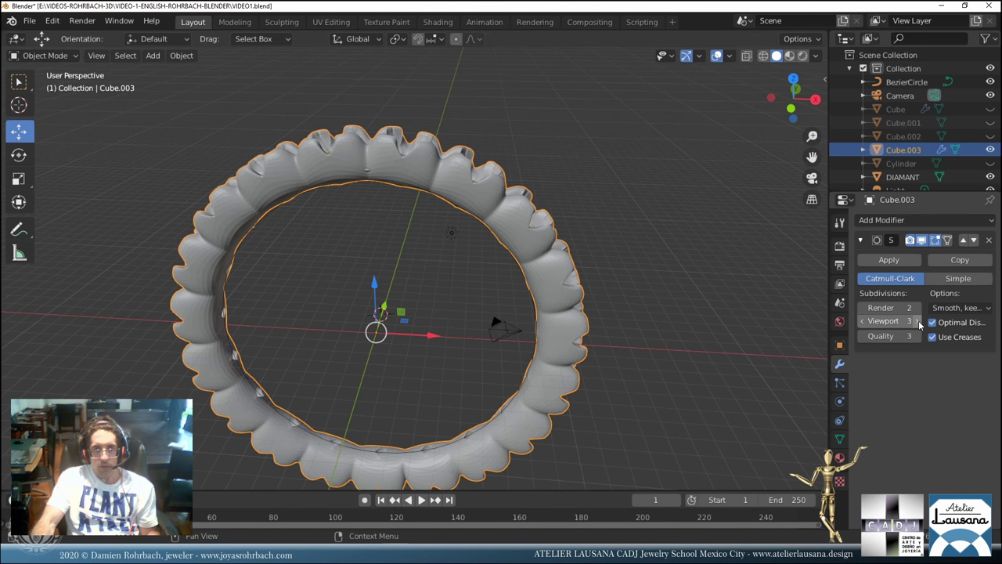
left_click(917, 307)
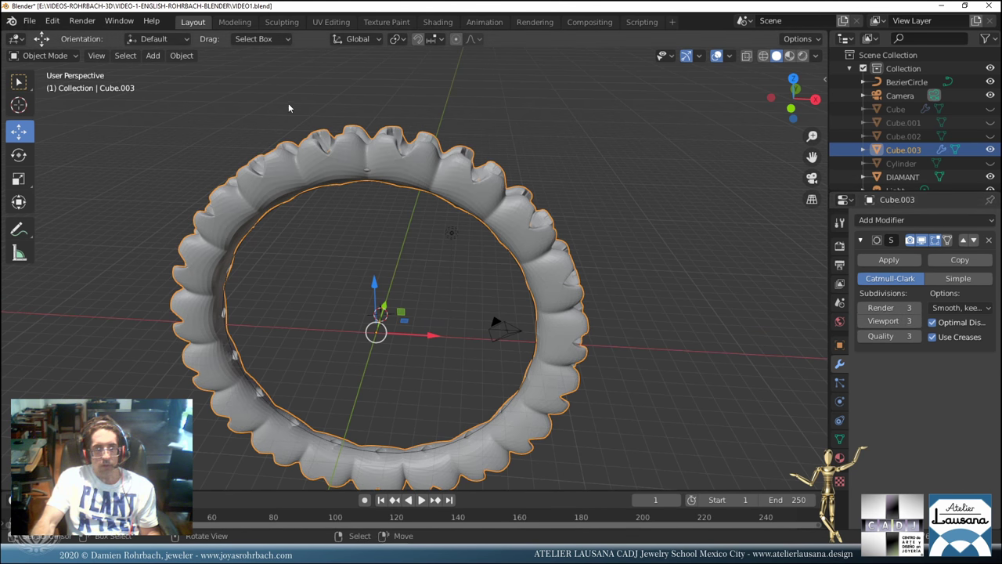
Shade the ring smooth and save the file.
left_click(194, 58)
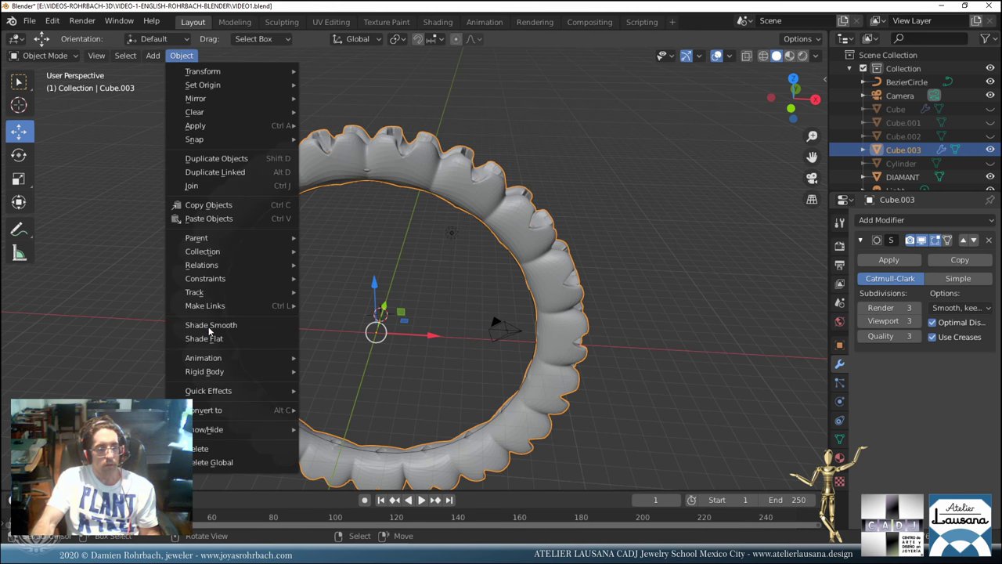
left_click(267, 324)
middle_click_drag(425, 266, 409, 277)
key("ctrl+s")
Show the transform values and set the ring's Y rotation to 180°.
key("n")
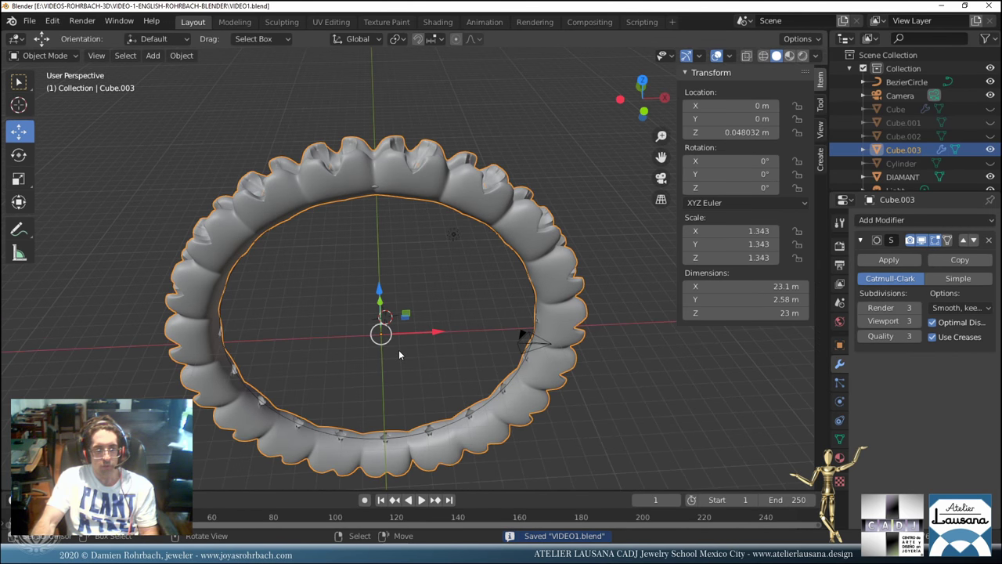
left_click(705, 174)
type("180")
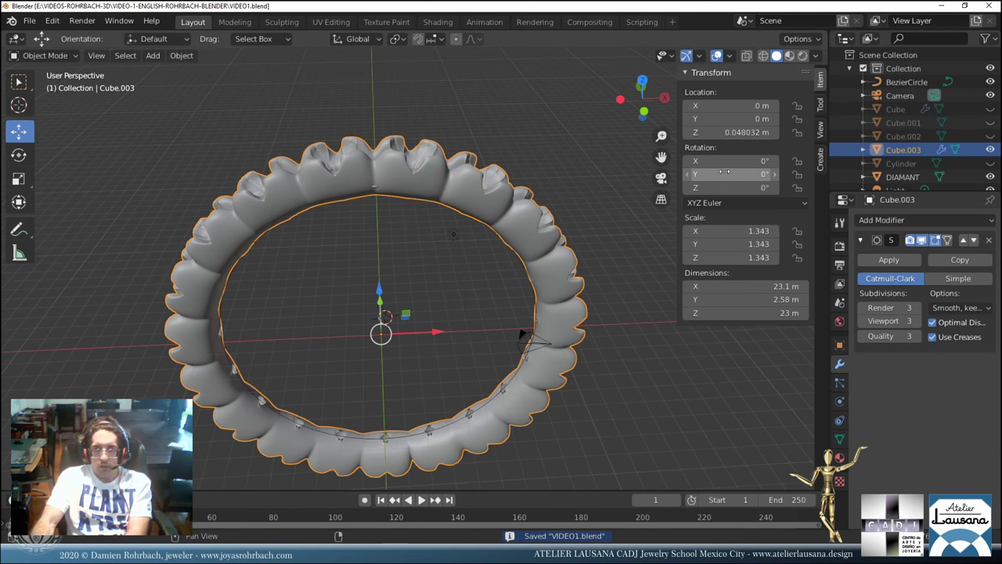
key("Return")
middle_click_drag(395, 311, 402, 190)
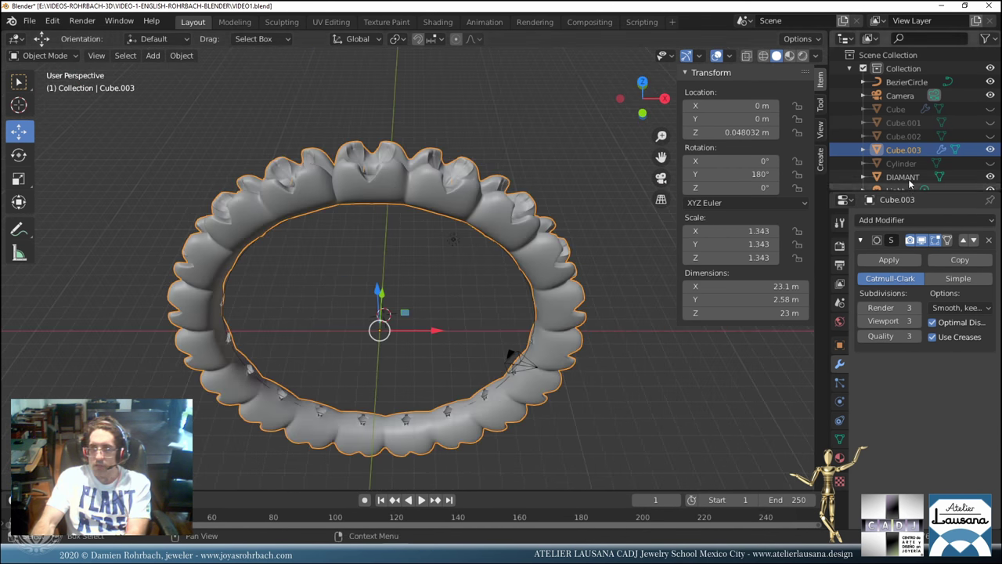
Raise the DIAMANT object along Z to about 11.19 m so it sits in the uppermost setting, and save the file.
left_click(903, 177)
middle_click_drag(470, 137, 417, 146)
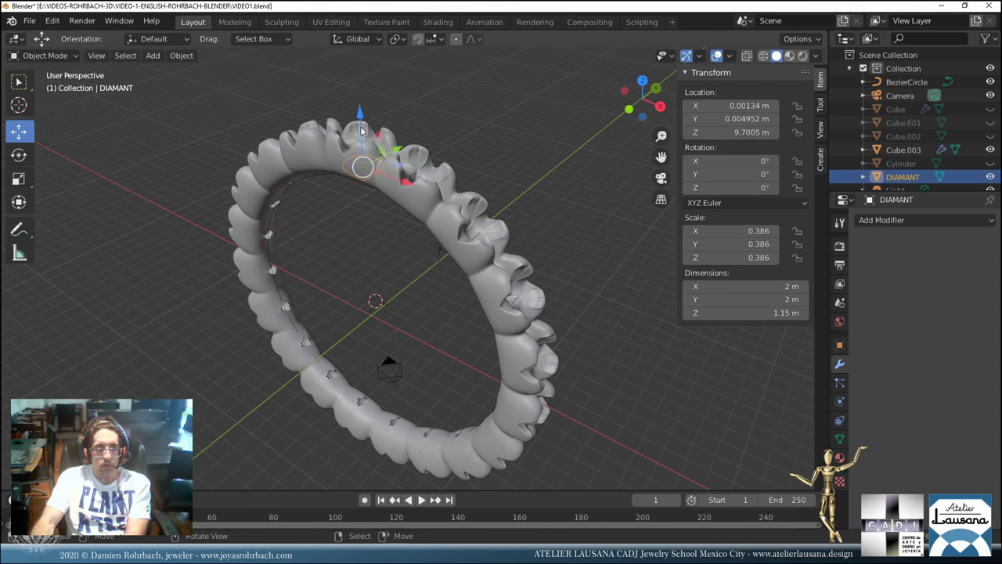
left_click_drag(361, 130, 366, 100)
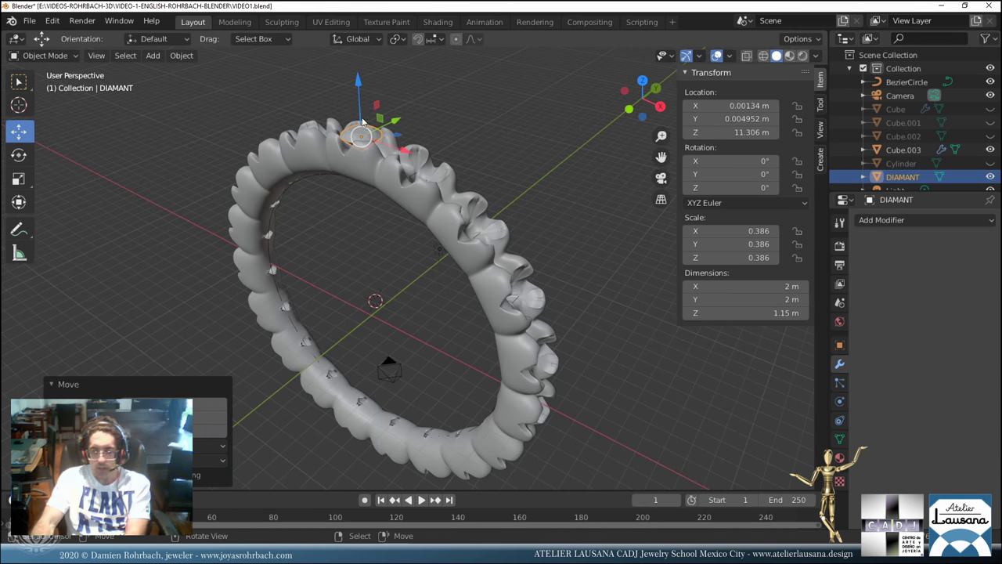
key("KP_7")
scroll(388, 315, "up", 6)
middle_click_drag(388, 314, 352, 258)
key("KP_Decimal")
left_click_drag(422, 195, 396, 232)
scroll(396, 232, "down", 1)
middle_click_drag(396, 233, 449, 274)
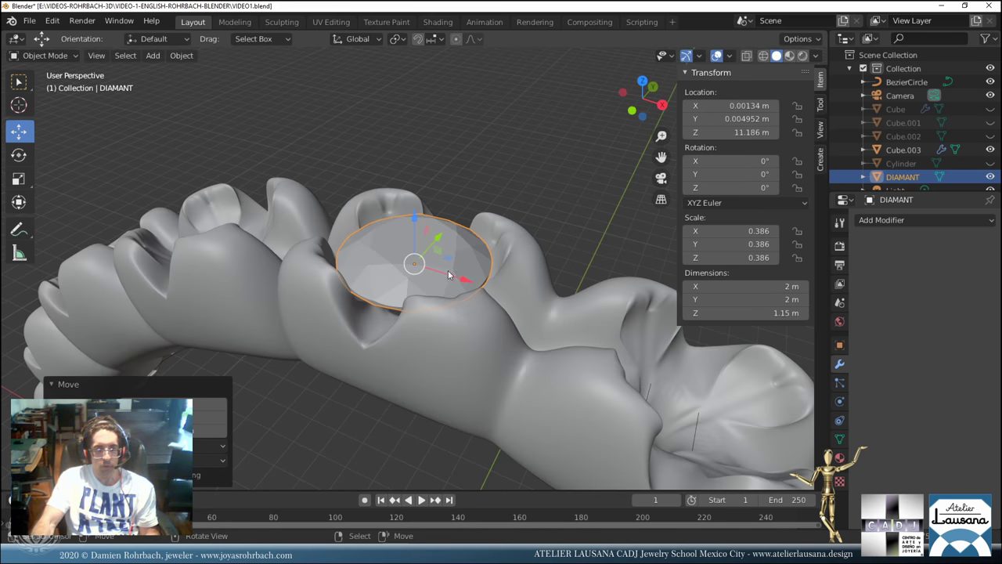
key("ctrl+s")
Scale the ring down uniformly to about 1.249.
right_click(496, 317)
scroll(497, 317, "down", 3)
key("s")
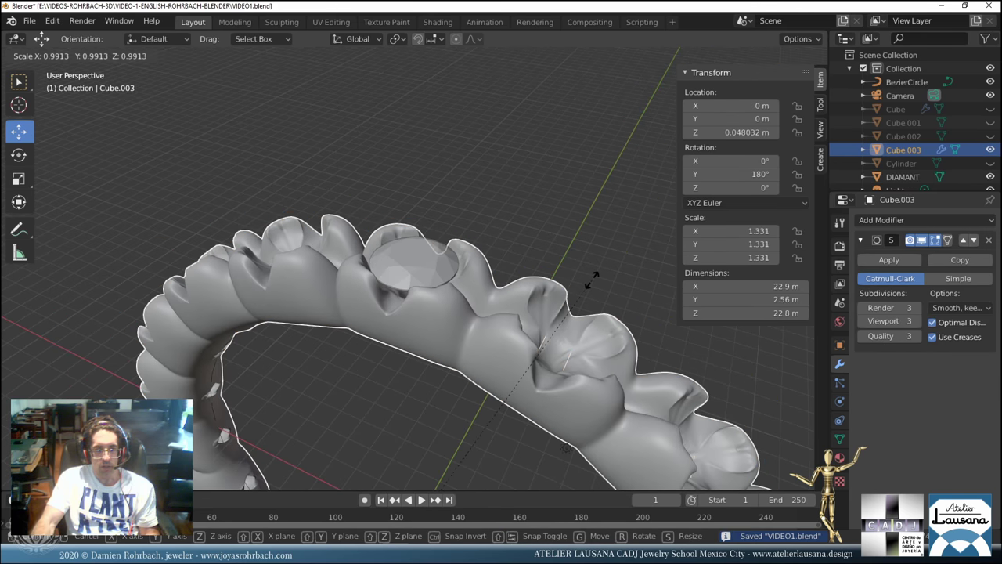
left_click(563, 282)
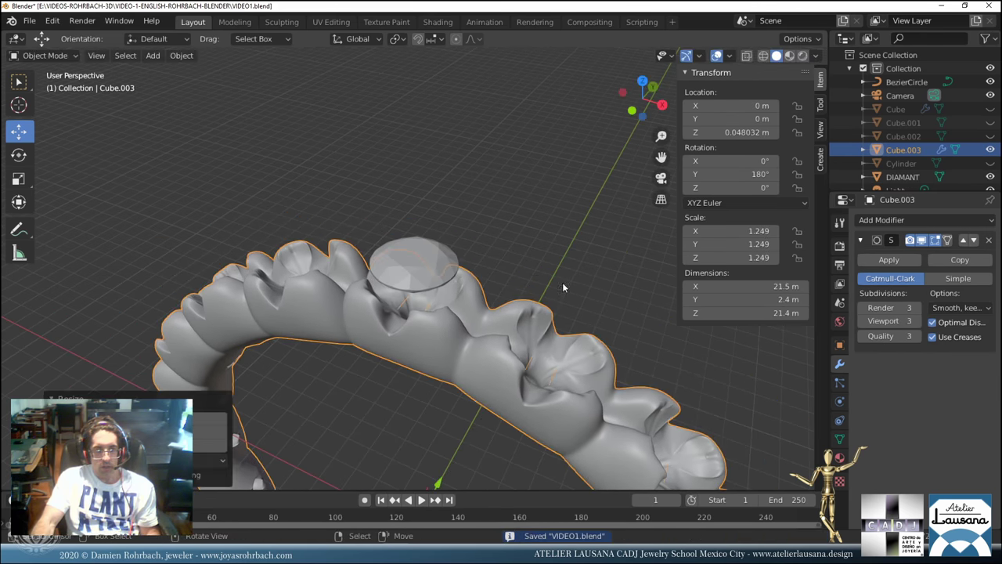
scroll(459, 302, "down", 2)
middle_click_drag(459, 303, 443, 263)
Lower the diamond along Z to about 10.36 m so it sits in the resized setting.
right_click(429, 264)
scroll(445, 290, "up", 2)
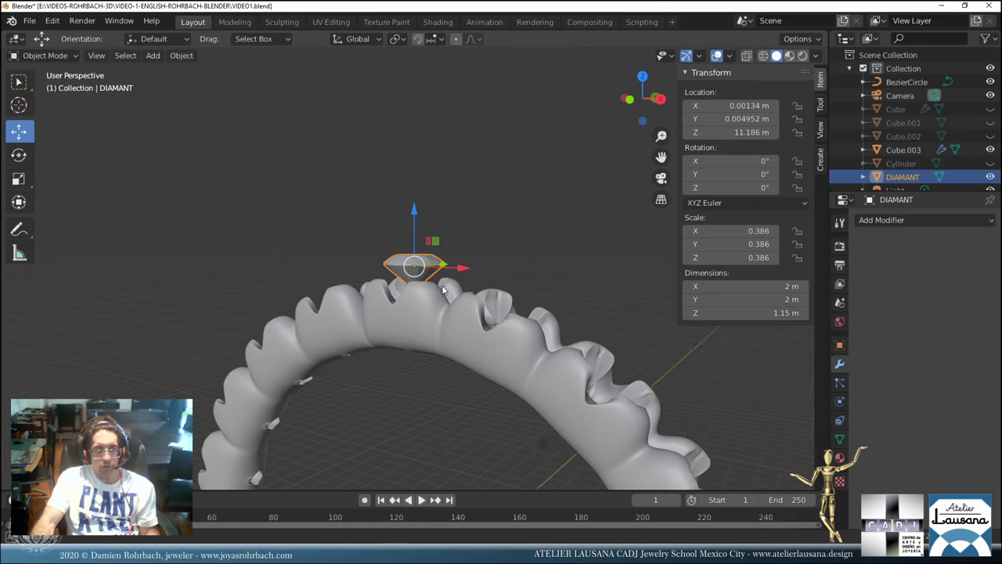
left_click_drag(414, 213, 406, 245)
middle_click_drag(406, 245, 462, 260)
scroll(470, 270, "up", 4)
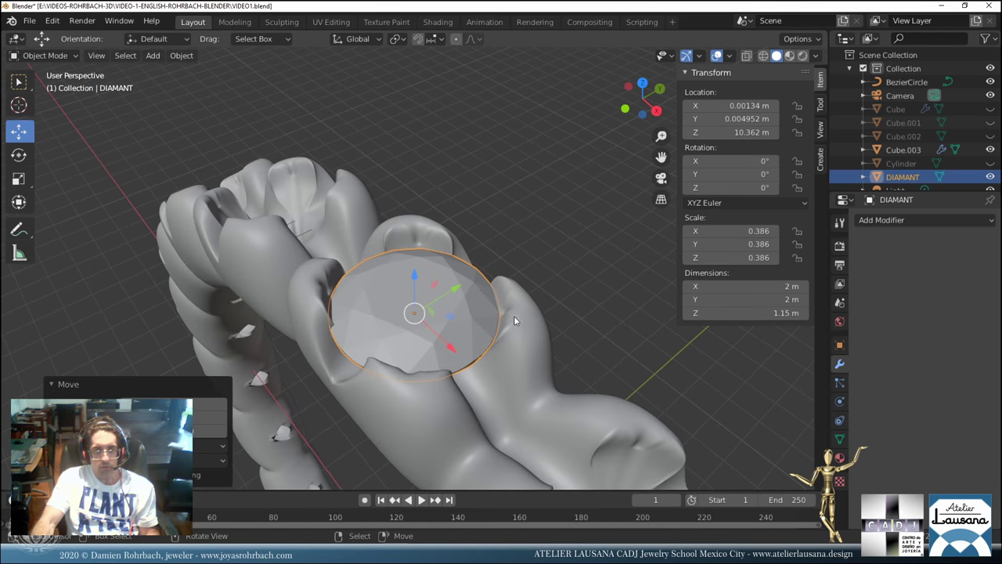
Shrink the ring uniformly to a scale of about 1.225 so its prongs fit the diamond.
left_click(517, 318)
key("s")
left_click(579, 302)
middle_click_drag(579, 302, 424, 254)
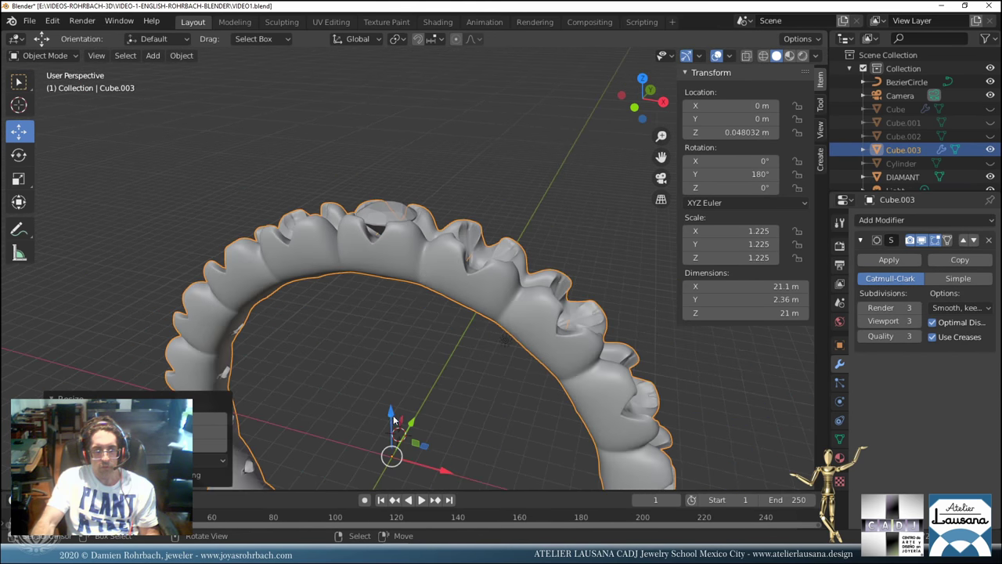
Lower the diamond along Z to about 10.14 m between the prongs of the uppermost setting.
left_click(374, 220)
scroll(400, 188, "up", 3)
left_click_drag(367, 127, 363, 135)
middle_click_drag(392, 148, 438, 122)
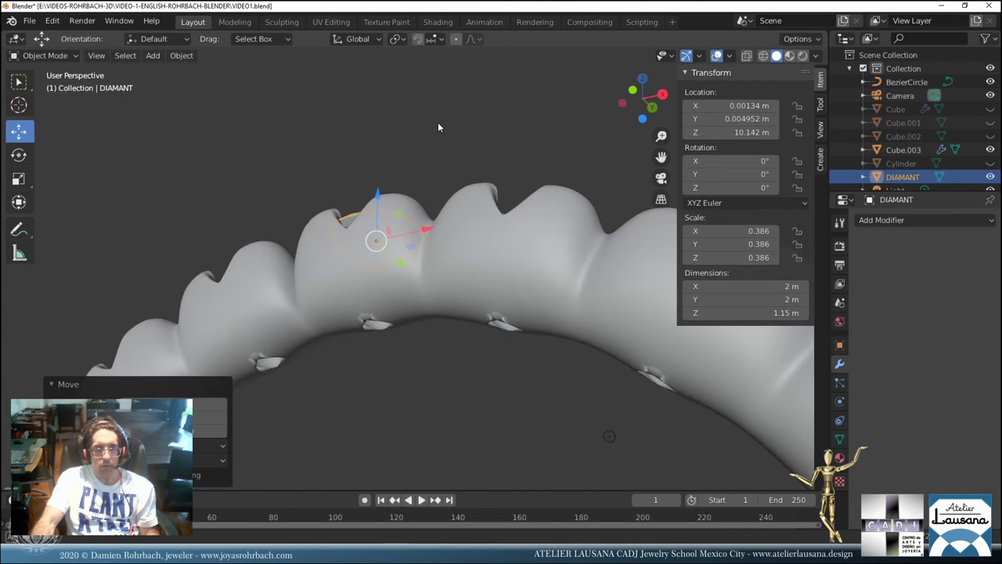
Try the ring's Subdivision Surface with render and viewport levels of 2, and restore both to 3.
middle_click_drag(429, 262, 430, 173)
left_click(430, 173)
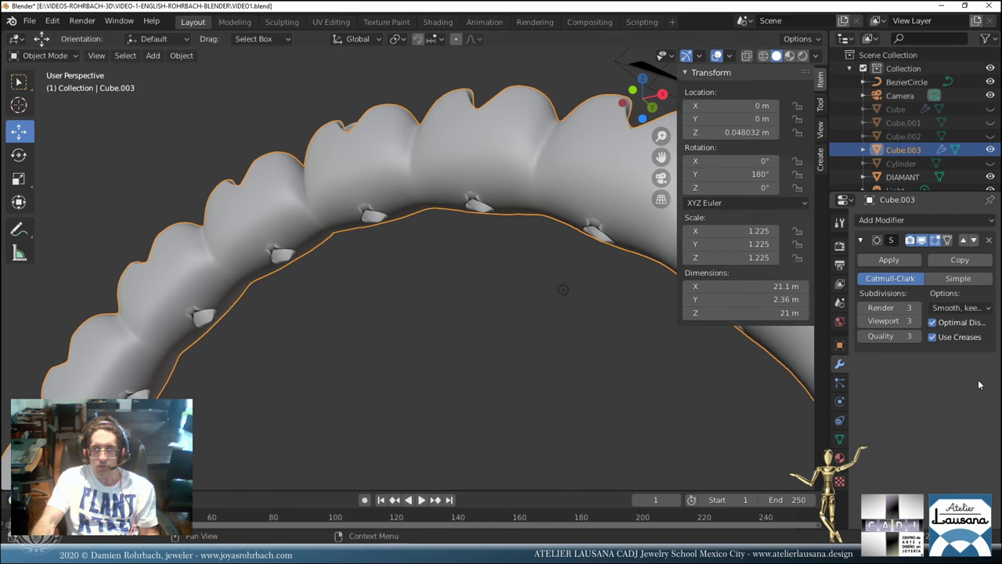
left_click(863, 321)
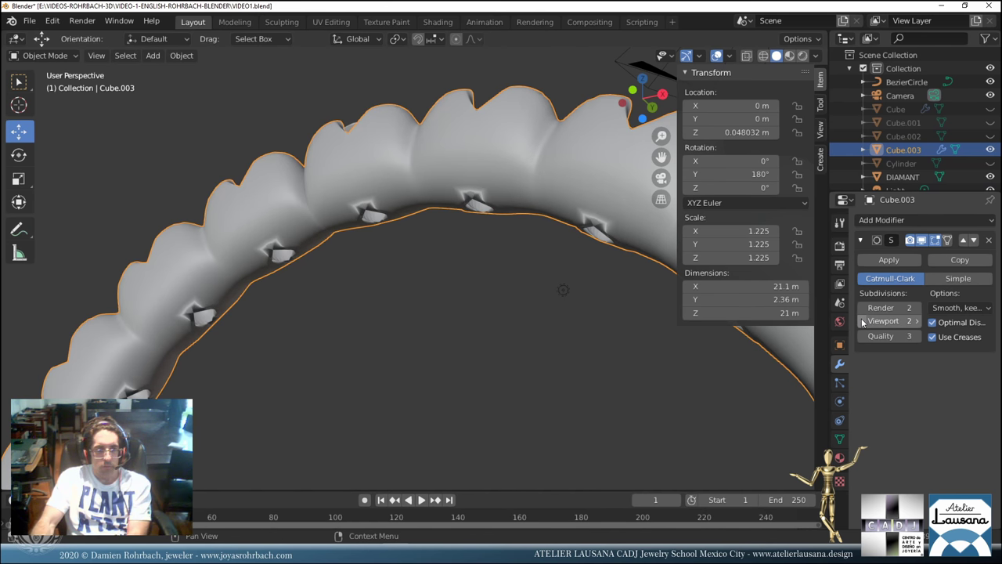
middle_click_drag(434, 188, 436, 263)
left_click(911, 308)
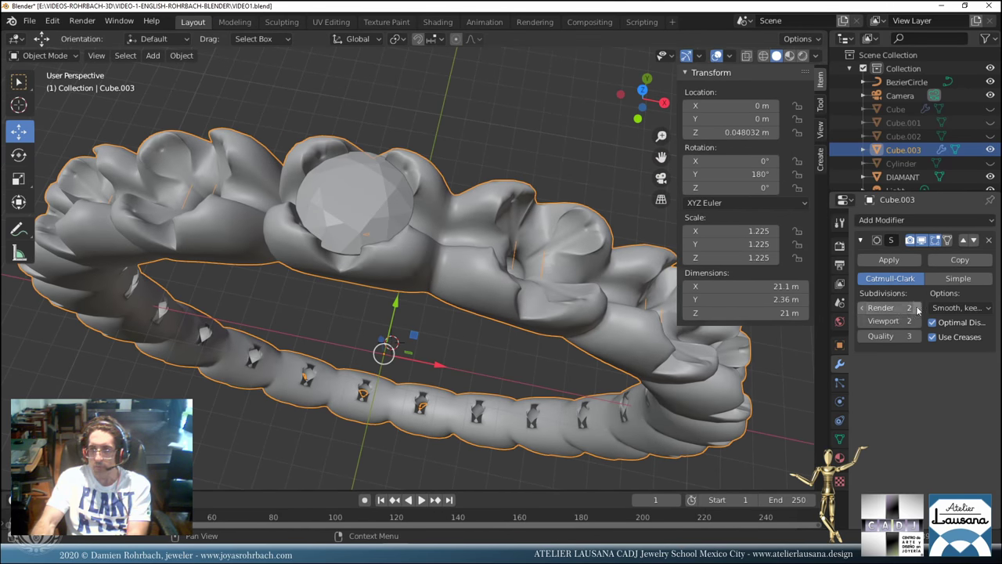
left_click(917, 322)
Apply all transforms to the diamond and save the file.
middle_click_drag(478, 313, 470, 266)
key("ctrl+s")
scroll(481, 309, "down", 5)
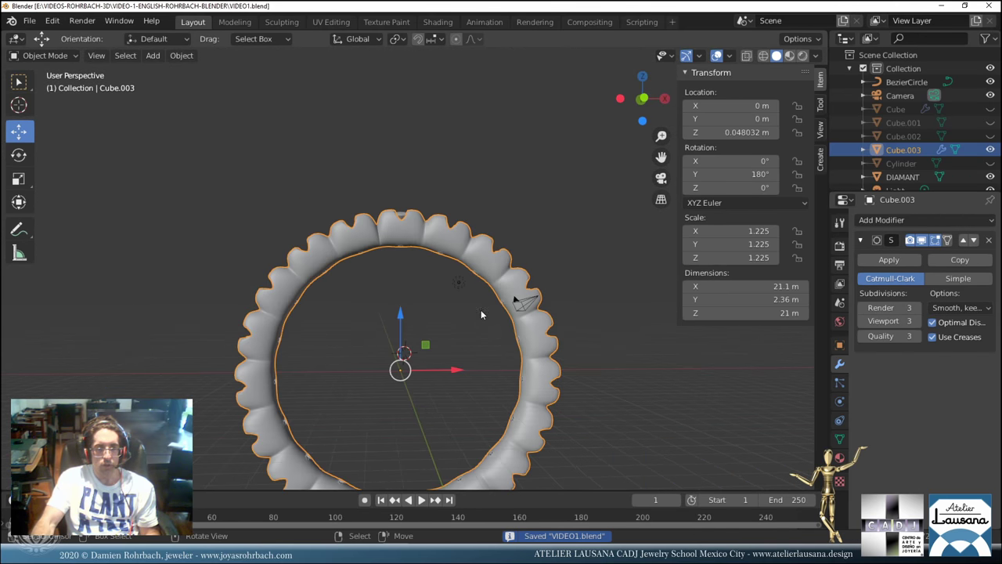
middle_click_drag(483, 315, 408, 290)
scroll(401, 251, "up", 3)
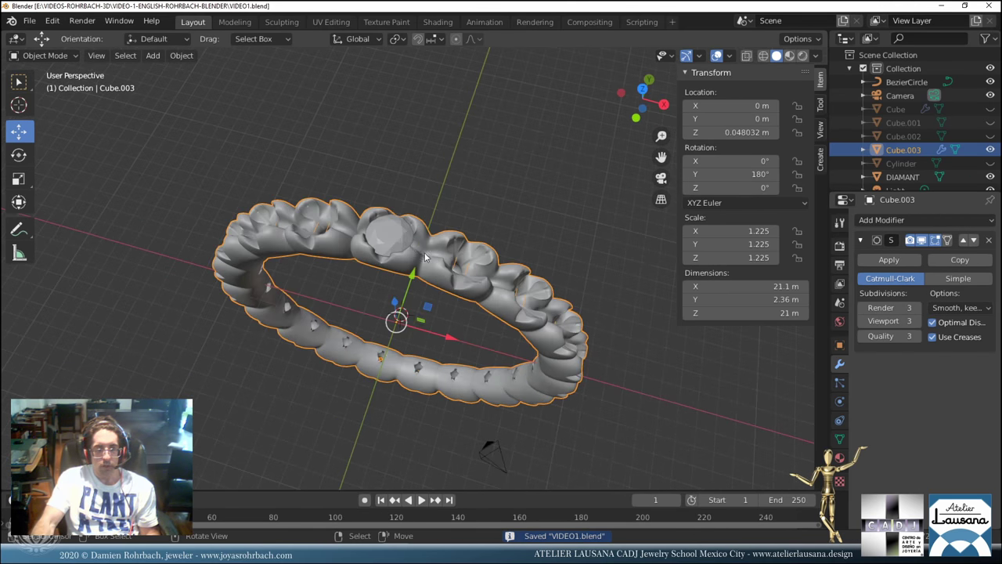
left_click(399, 240)
key("ctrl+a")
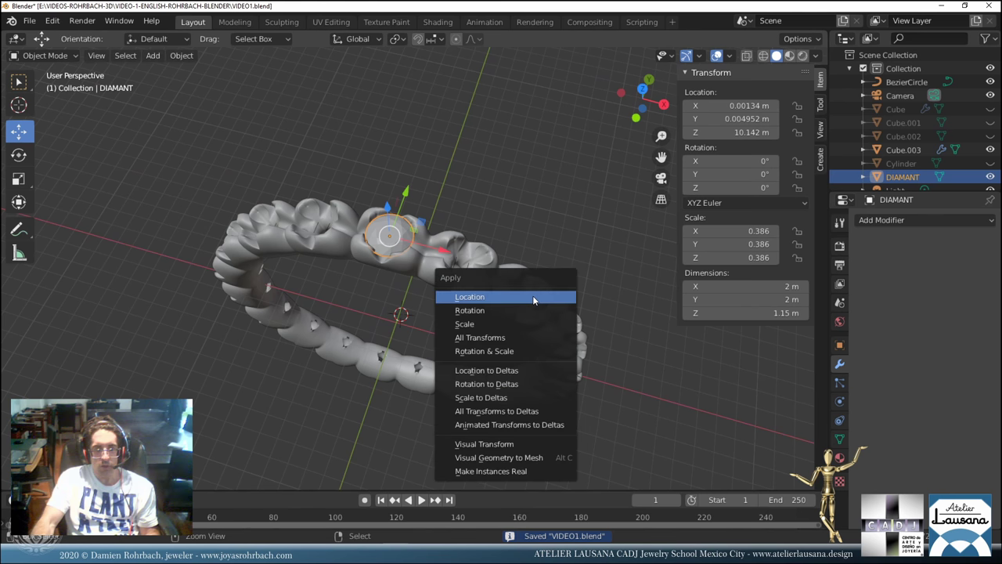
left_click(500, 337)
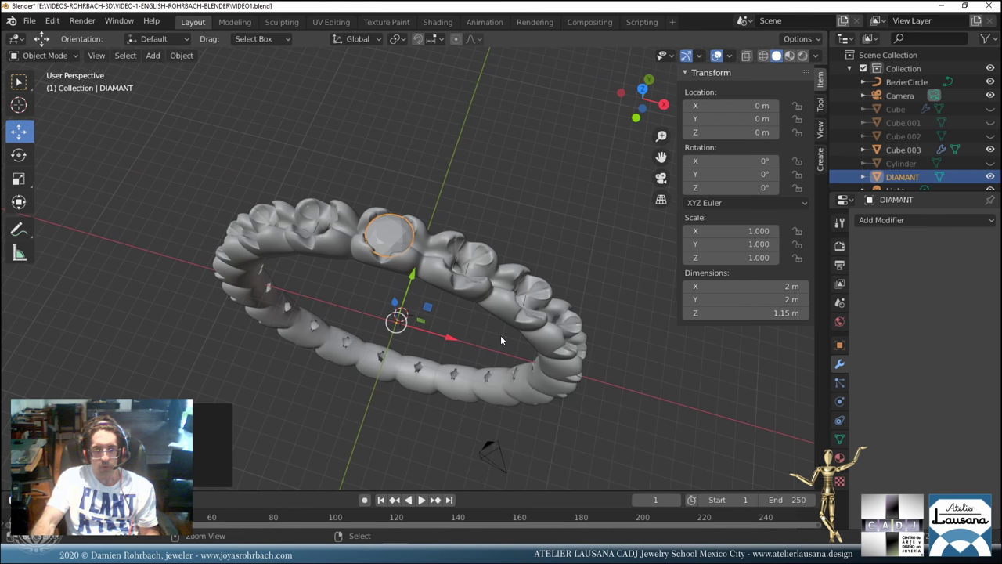
key("ctrl+s")
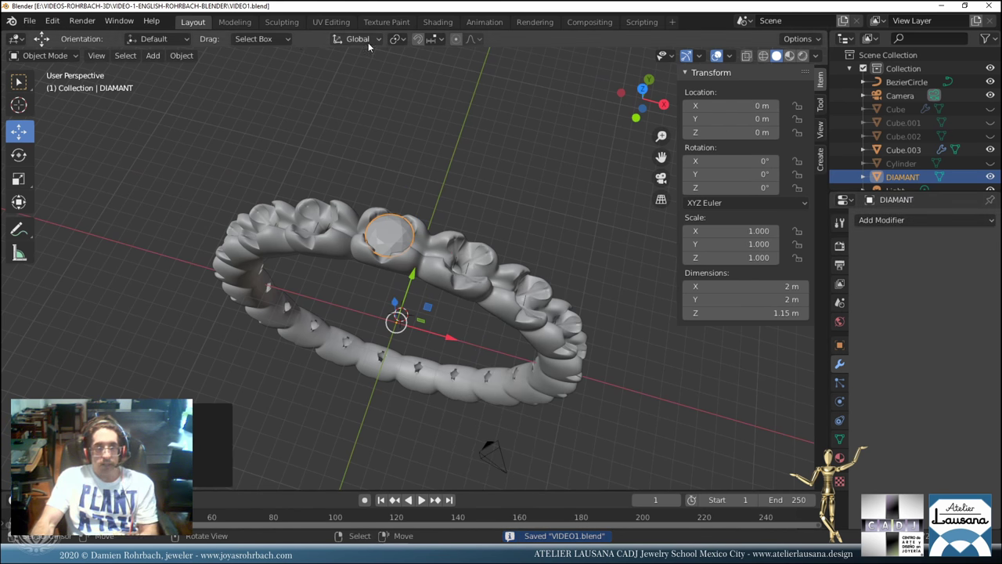
Add a mesh cube and set its X, Y and Z location to 0 m.
left_click(153, 55)
mouse_move(180, 72)
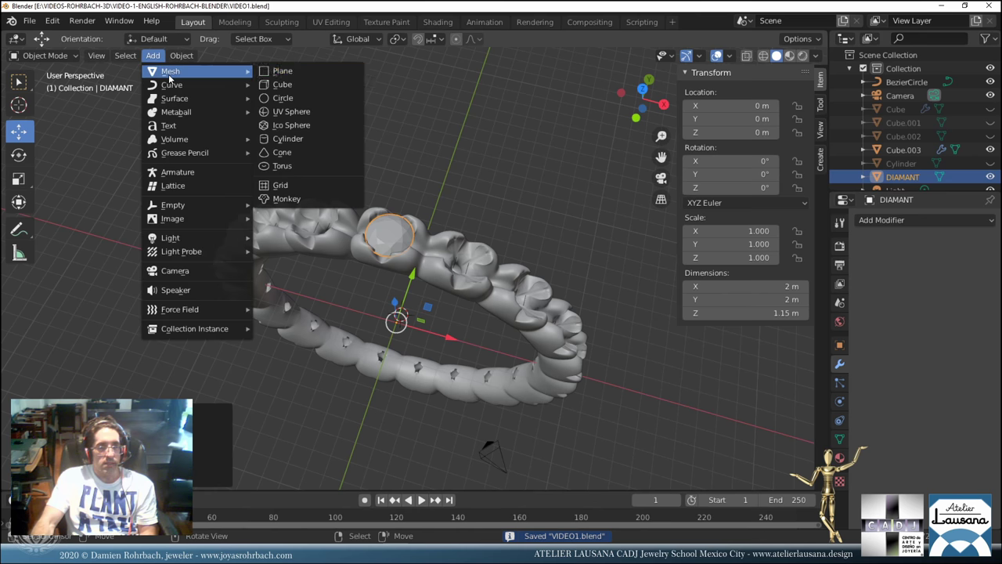
left_click(304, 86)
left_click(730, 132)
type("0")
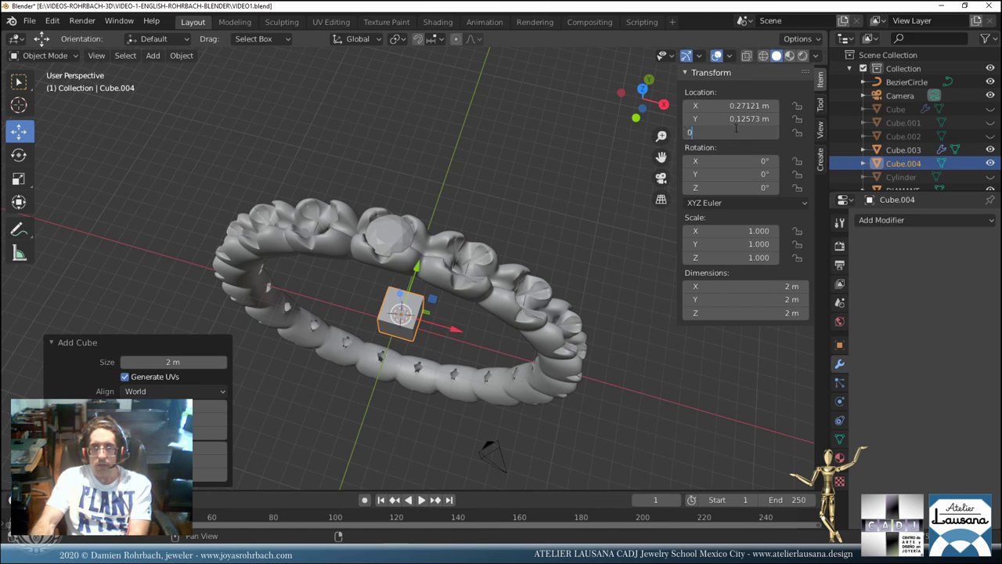
key("Return")
left_click(736, 119)
type("0")
key("Return")
left_click(742, 105)
type("0")
key("Return")
Add an Array modifier to the diamond.
left_click(404, 239)
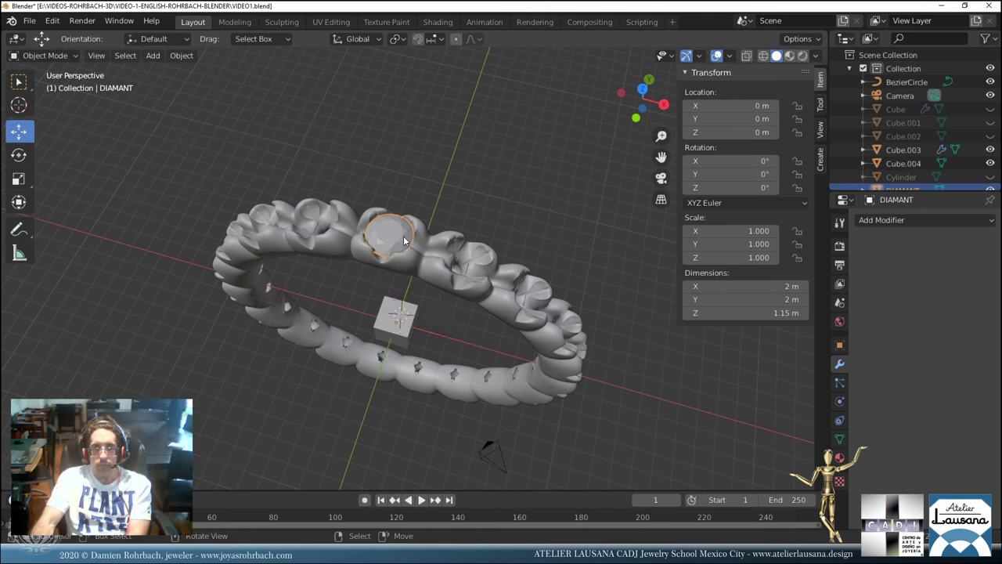
left_click(869, 220)
left_click(711, 250)
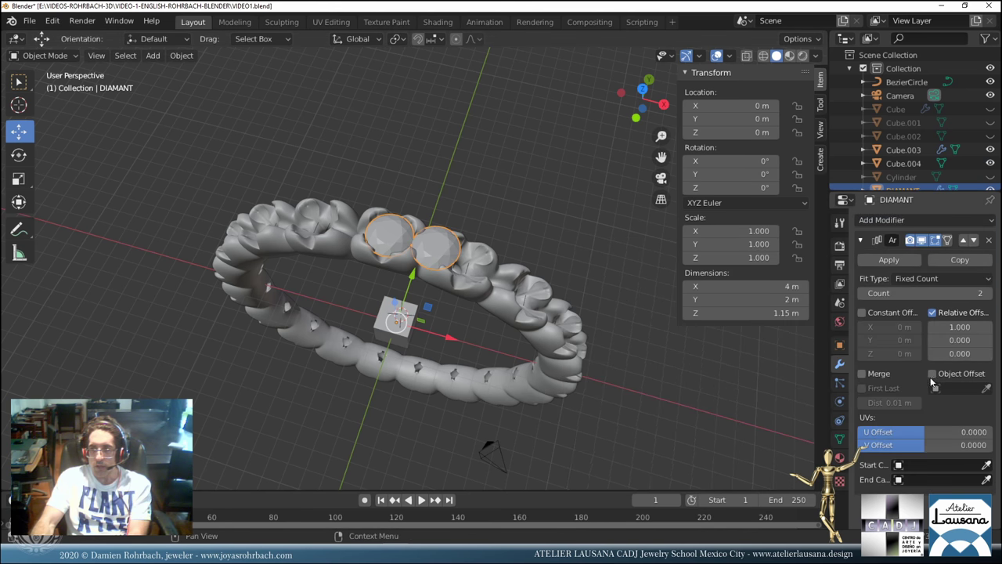
Switch the diamond's Array from relative offset to object offset, using the cube at the origin as the offset object.
left_click(932, 374)
left_click(933, 312)
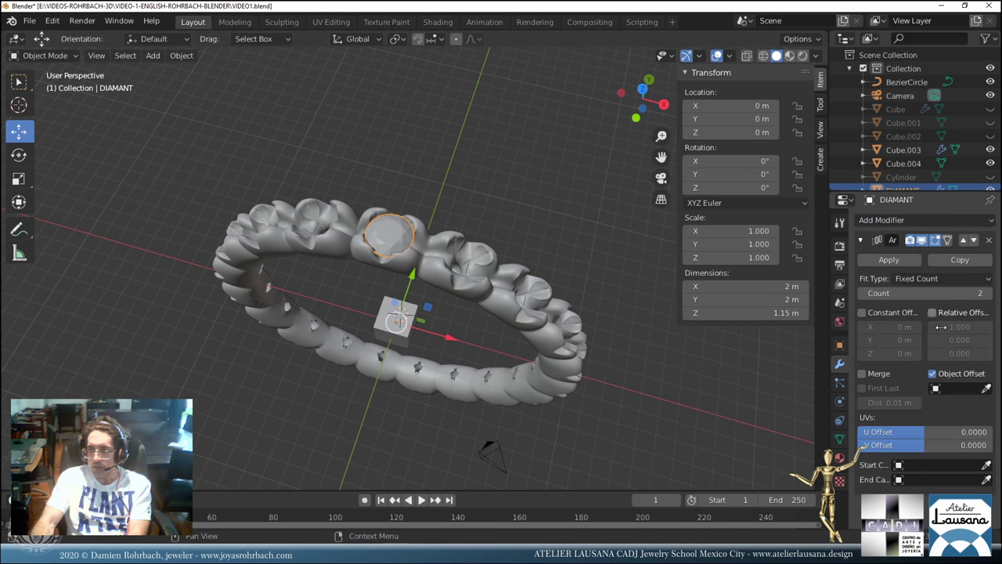
left_click(985, 389)
left_click(411, 310)
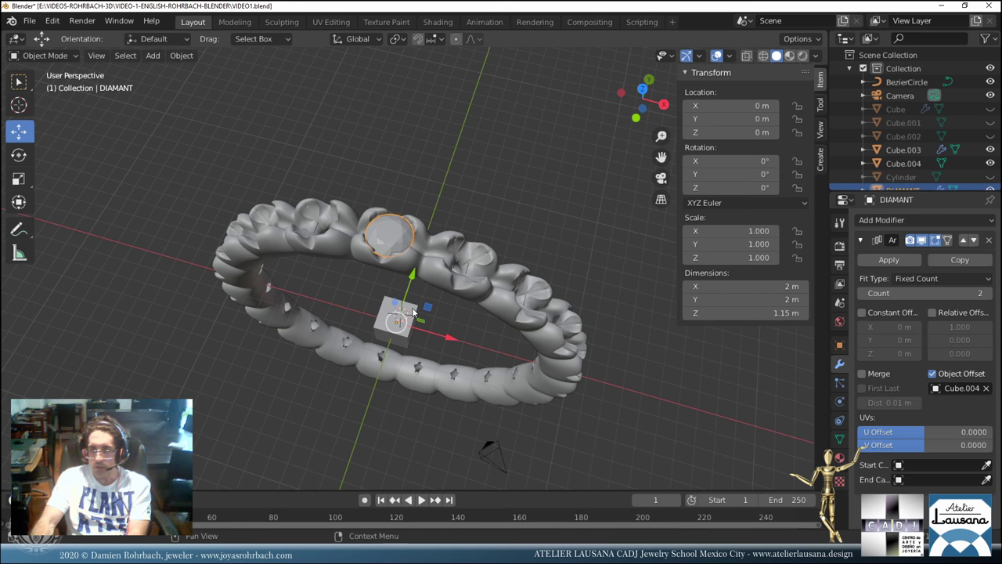
In front view, rotate the offset cube freehand about Y, and try Y rotations of 12.5°, 24° and 18°.
left_click(413, 312)
key("KP_1")
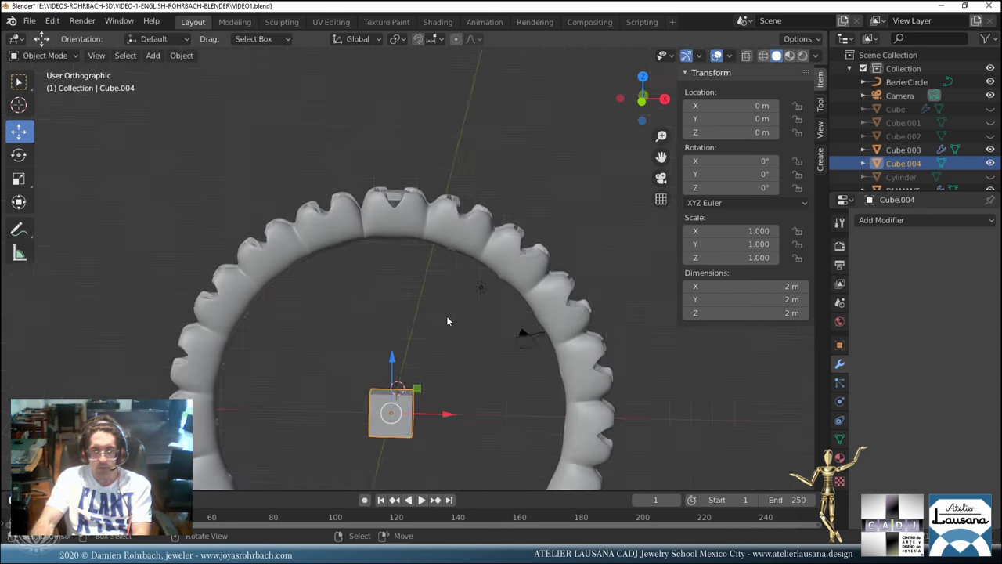
key("r")
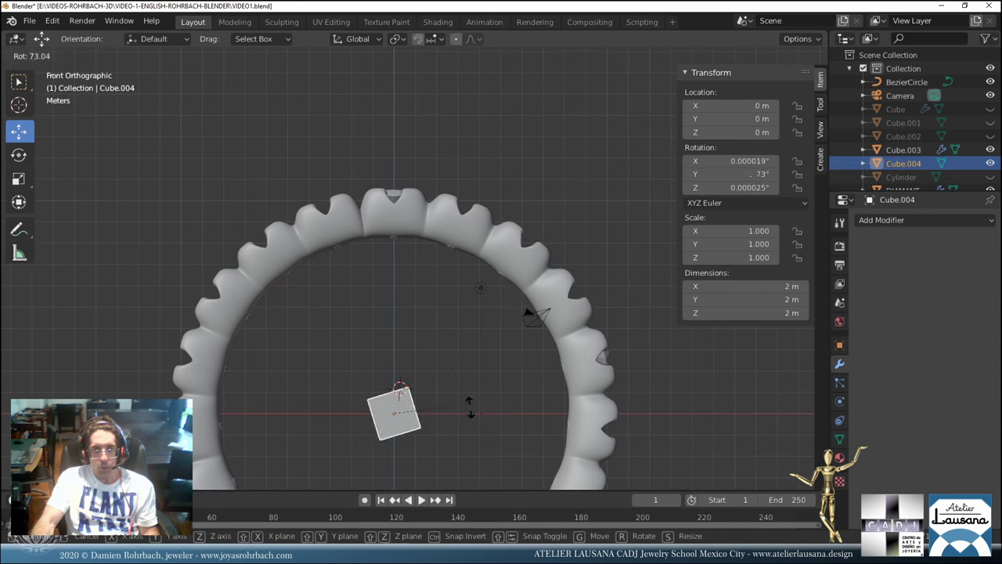
left_click(427, 350)
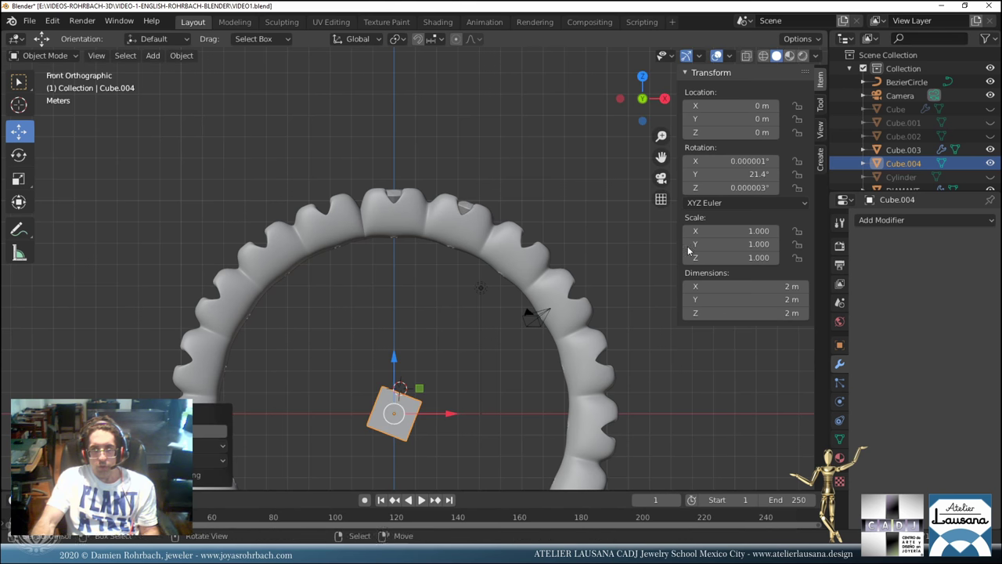
double_click(731, 174)
type("12.5")
key("Return")
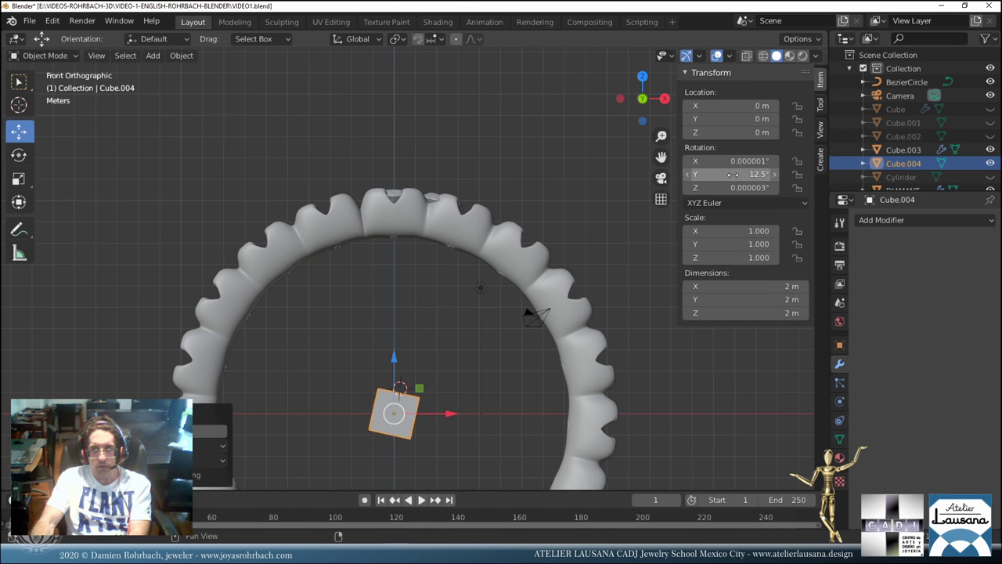
left_click(734, 175)
type("24")
key("Return")
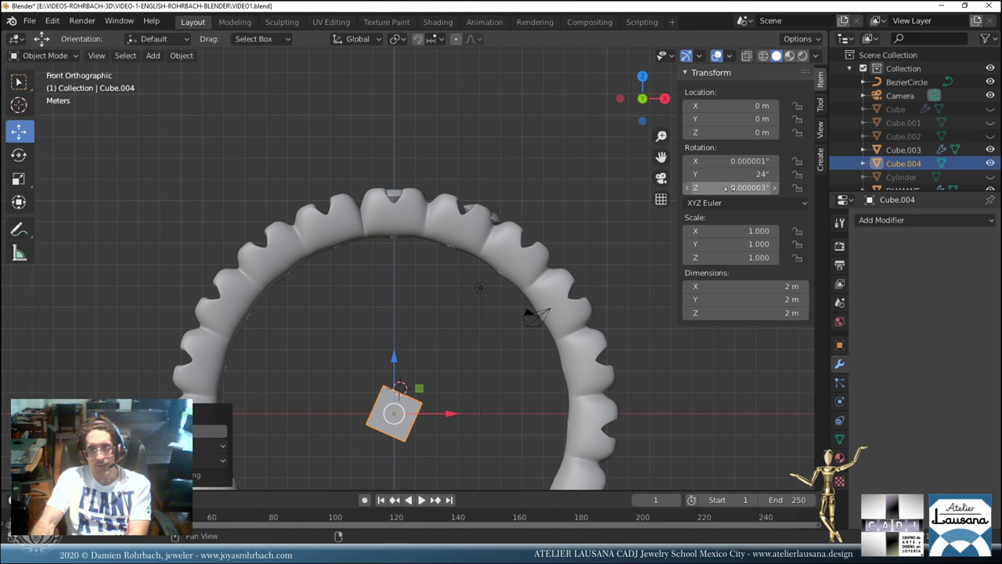
double_click(742, 175)
type("18")
key("Return")
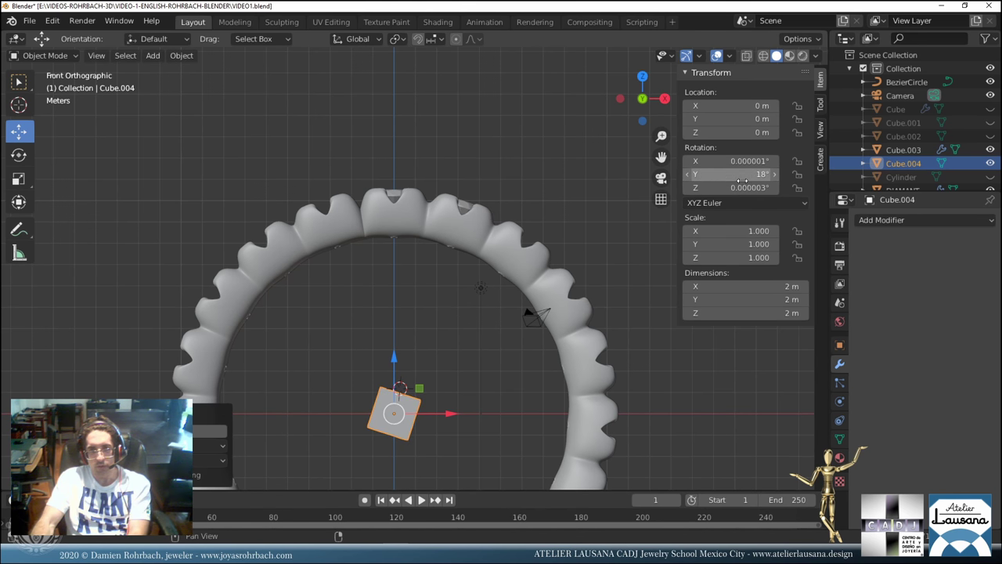
Try a Y rotation of 20° on the offset cube, set it to 19°, and examine the second diamond's fit in its setting.
middle_click_drag(548, 209, 499, 251)
scroll(499, 249, "up", 3)
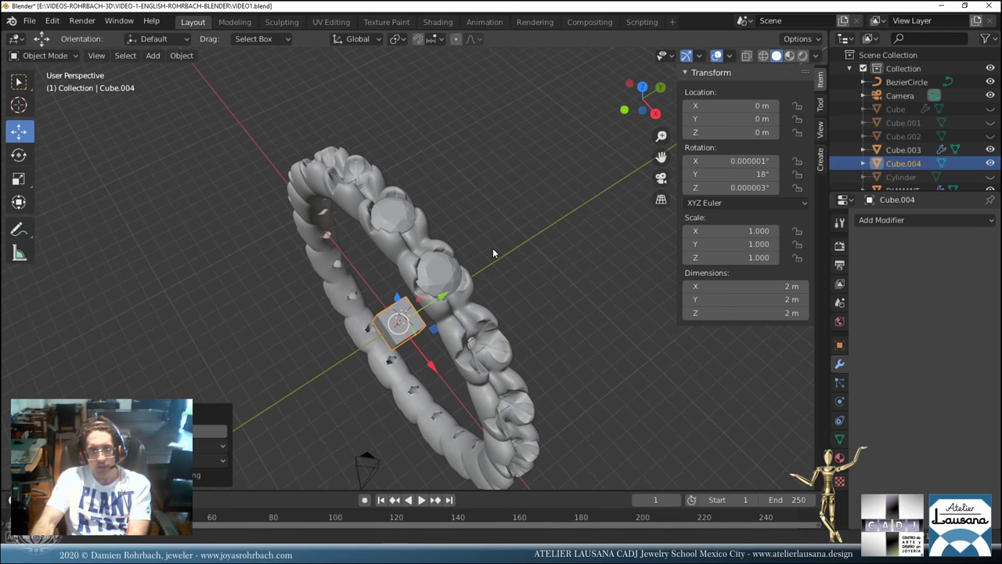
scroll(549, 247, "up", 2)
double_click(715, 174)
type("20")
key("Return")
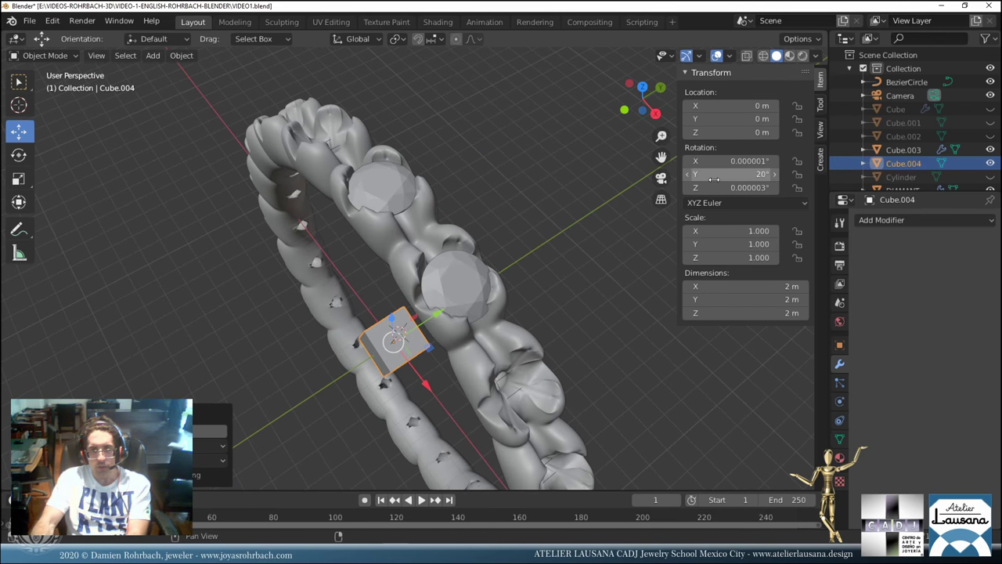
left_click(715, 174)
type("19")
key("Return")
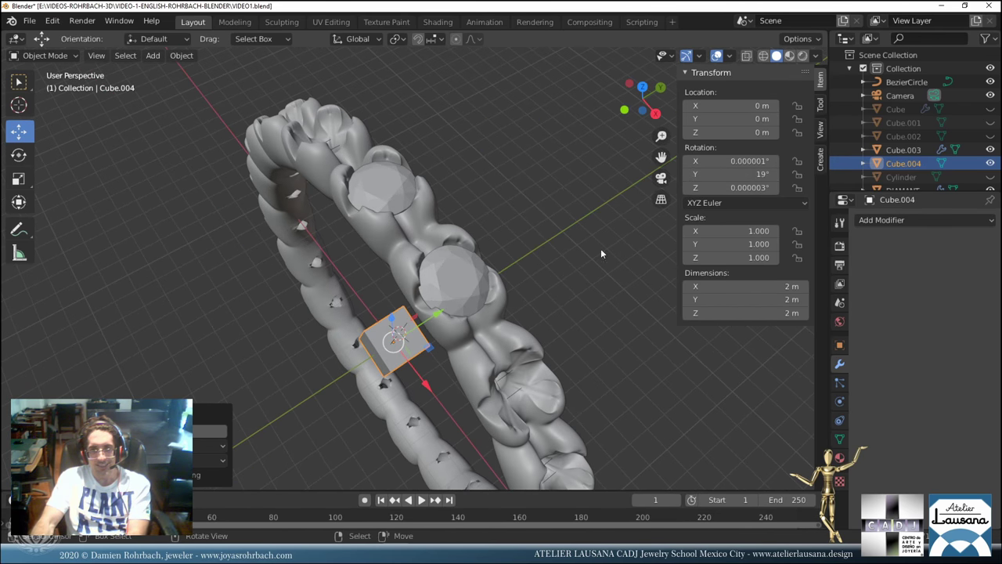
middle_click_drag(600, 250, 540, 273)
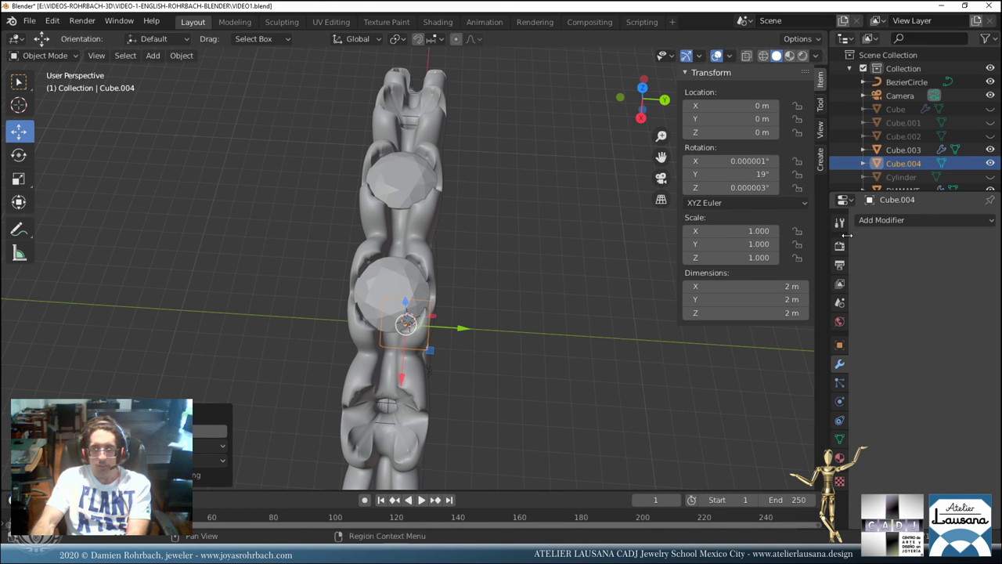
middle_click_drag(514, 326, 457, 387)
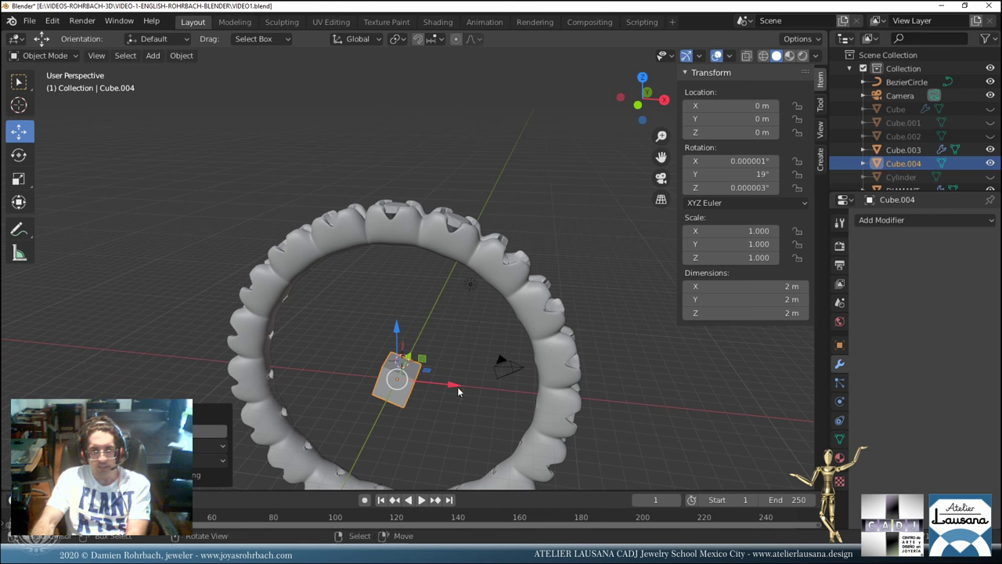
Set the diamond's Array count to 19 and save the file.
left_click(400, 203)
left_click(890, 293)
type("19")
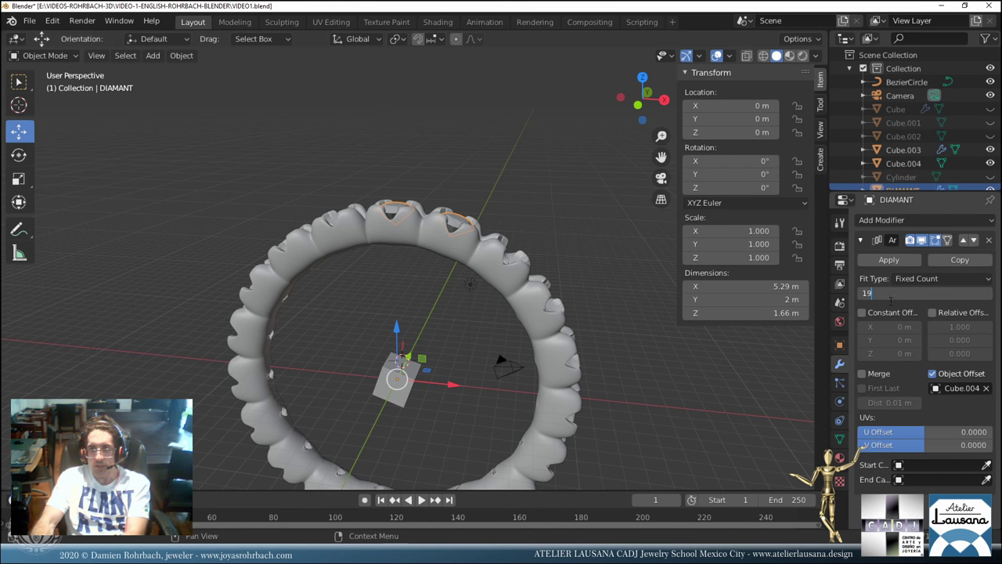
key("Return")
middle_click_drag(509, 366, 467, 394)
key("ctrl+s")
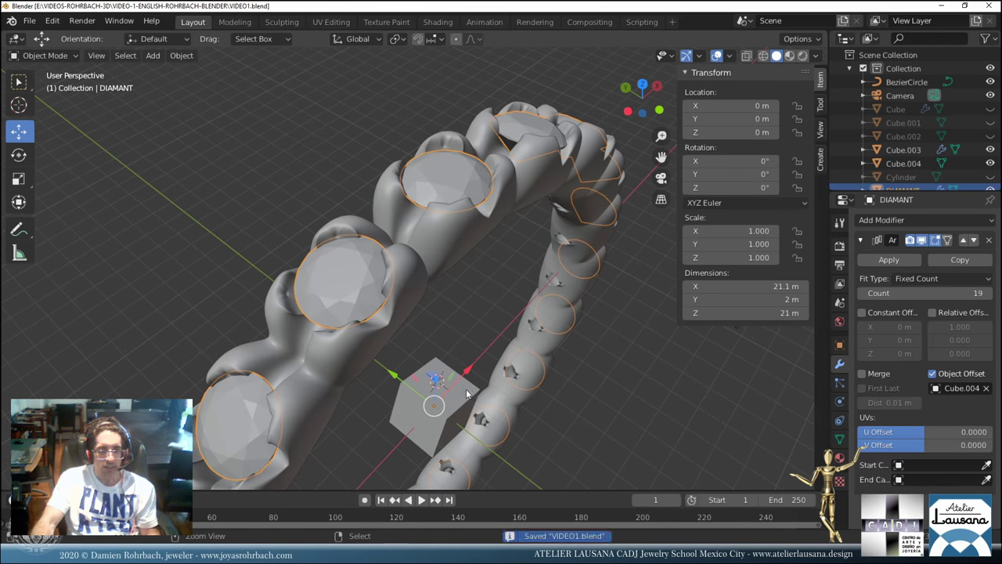
Set the offset cube's X and Z rotation to exactly 0°.
left_click(430, 379)
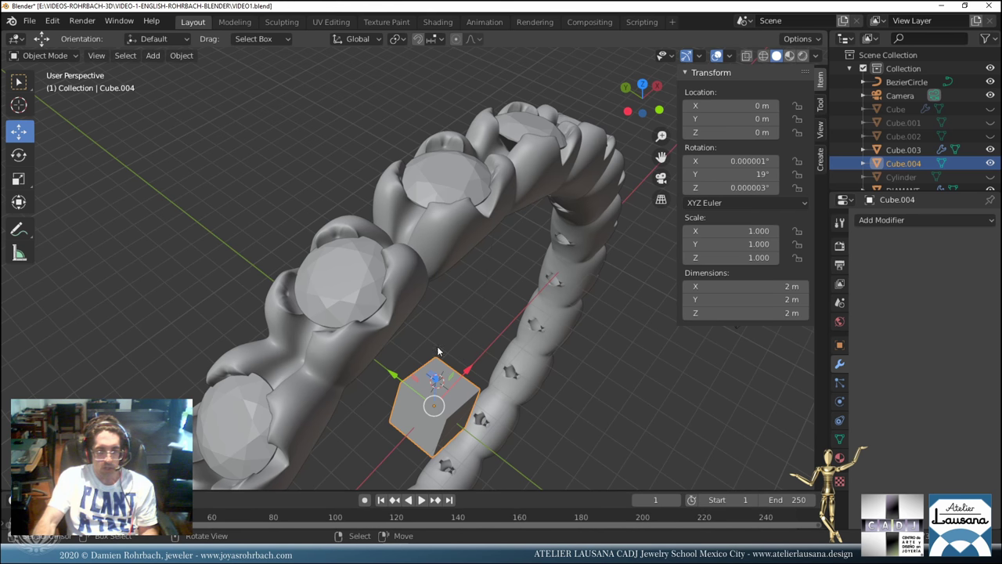
scroll(534, 372, "down", 3)
middle_click_drag(534, 371, 524, 348)
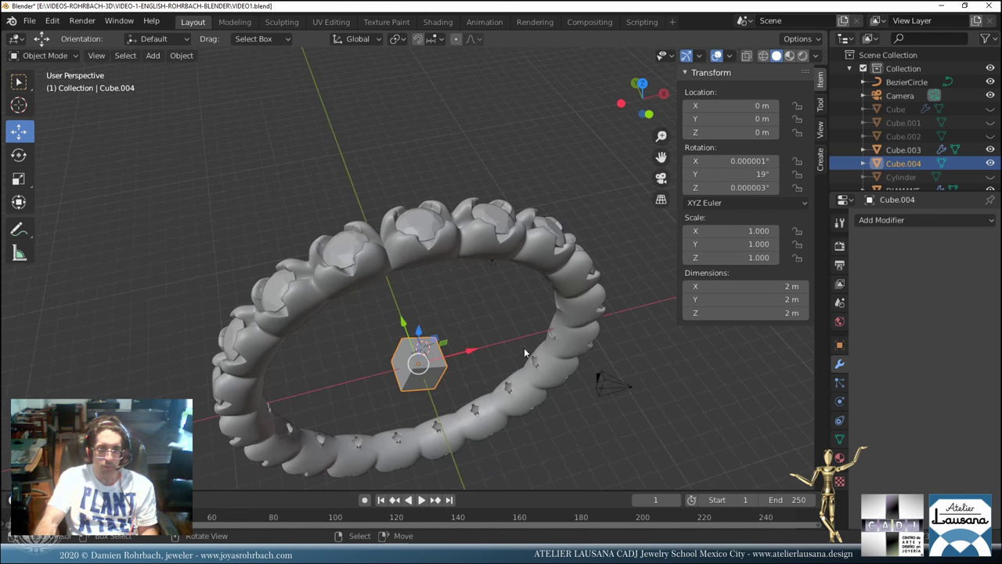
left_click(434, 224)
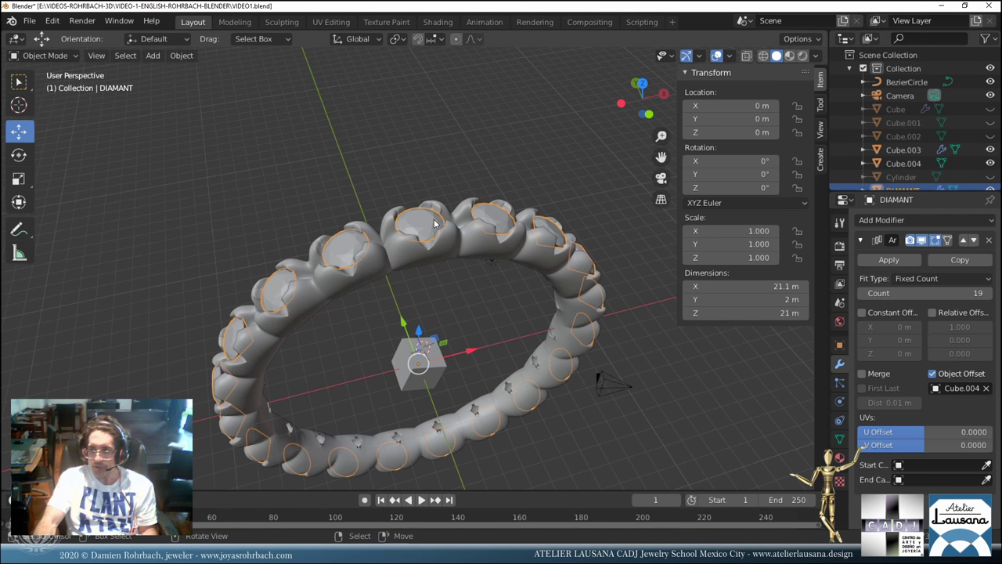
left_click(424, 354)
left_click(725, 188)
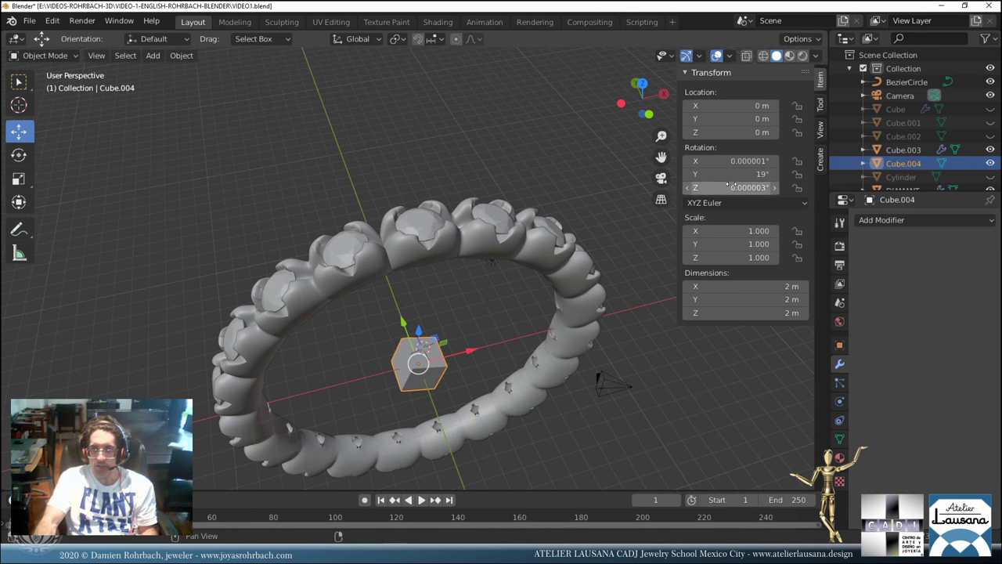
type("0")
key("Return")
left_click(748, 161)
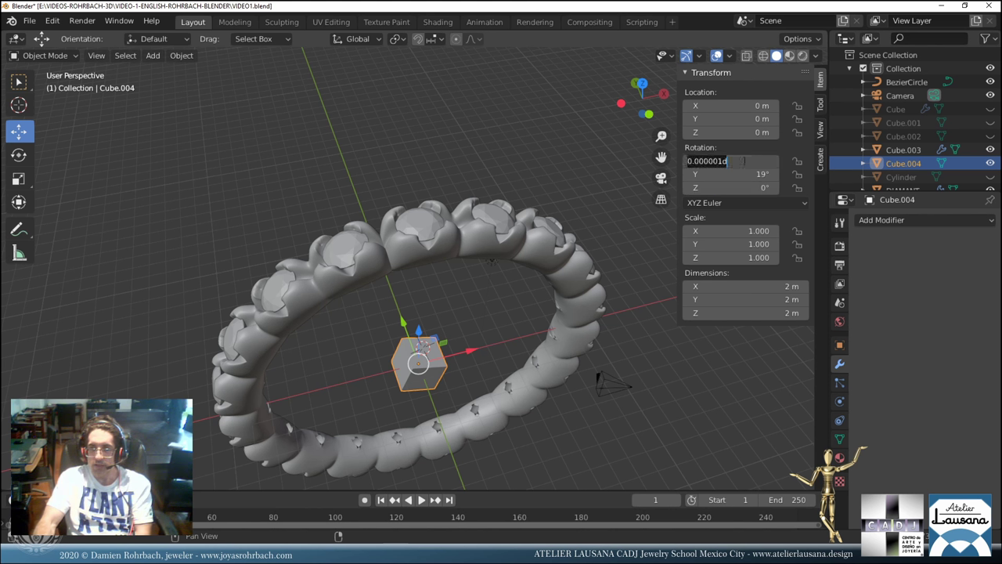
type("0")
key("Return")
Set the offset cube's Y rotation to 18.95° and save the file.
left_click(739, 172)
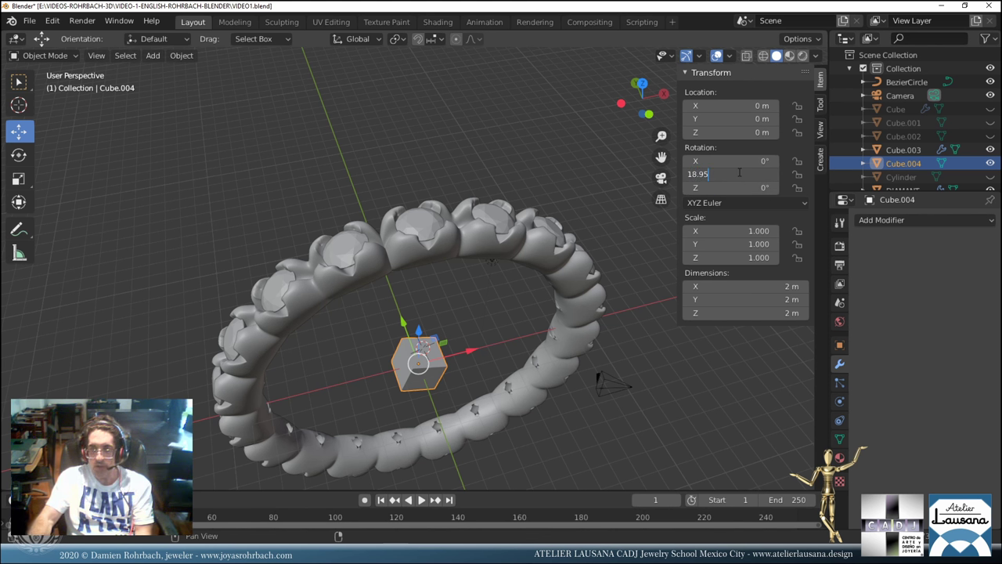
key("Return")
scroll(567, 253, "down", 2)
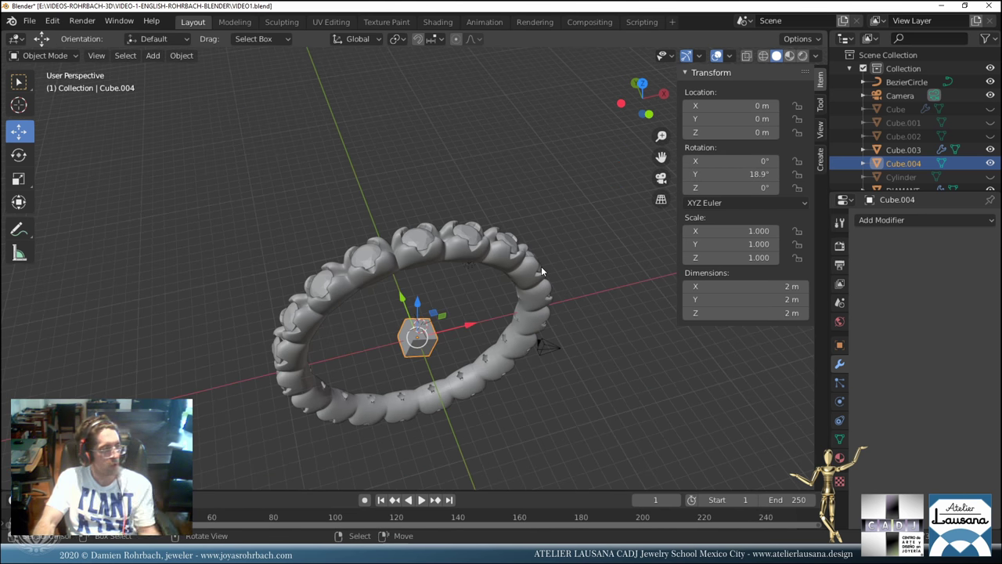
key("ctrl+s")
Convert the arrayed diamonds to a mesh.
middle_click_drag(541, 267, 472, 366)
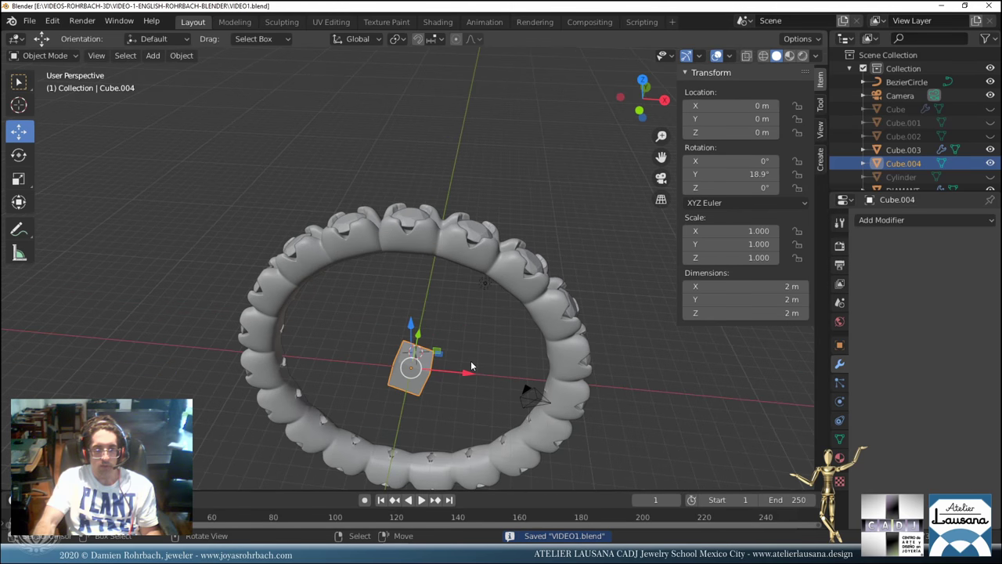
left_click(482, 233)
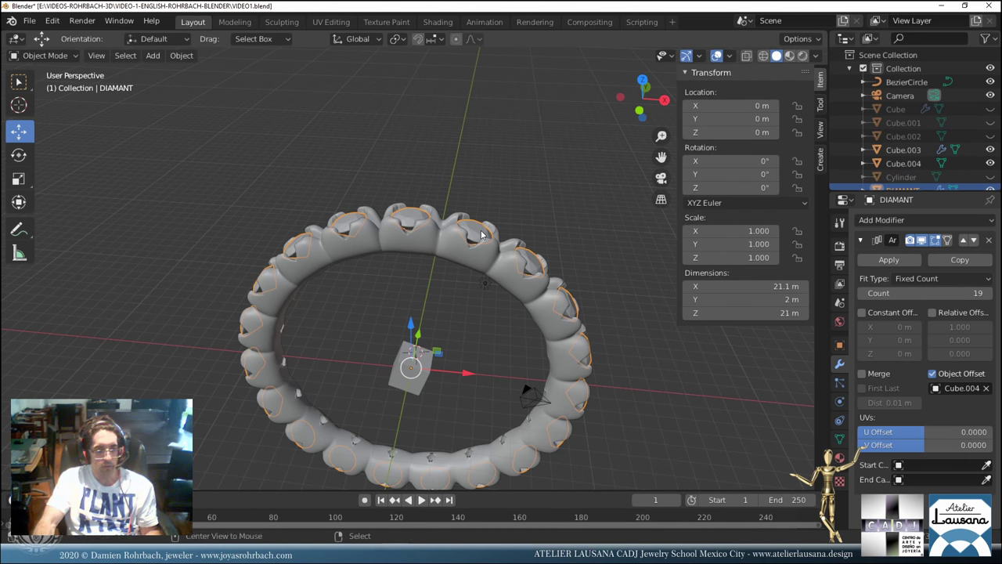
key("alt+c")
left_click(482, 233)
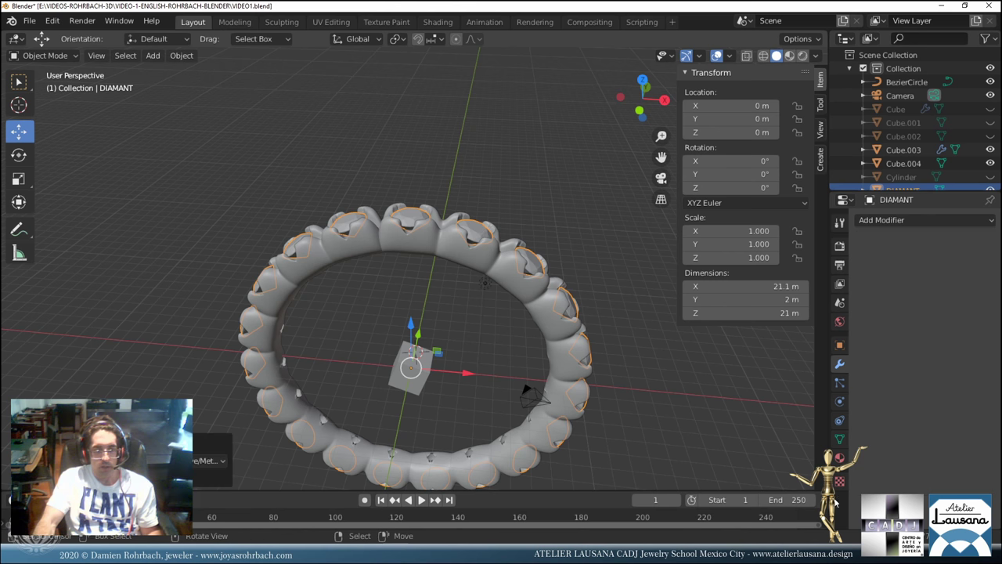
Rename the diamonds' material DIAMOND.
left_click(839, 457)
left_click(913, 265)
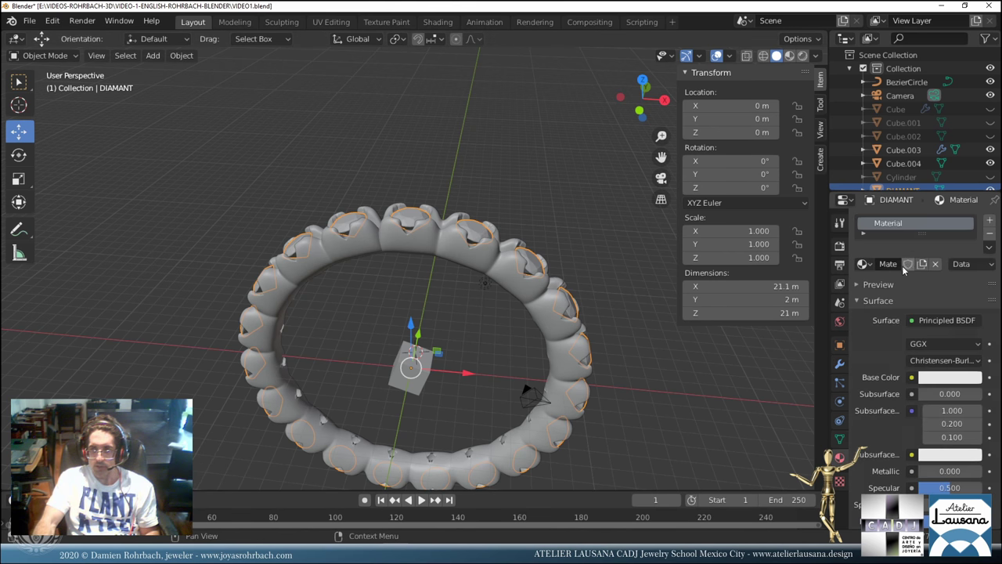
type("D")
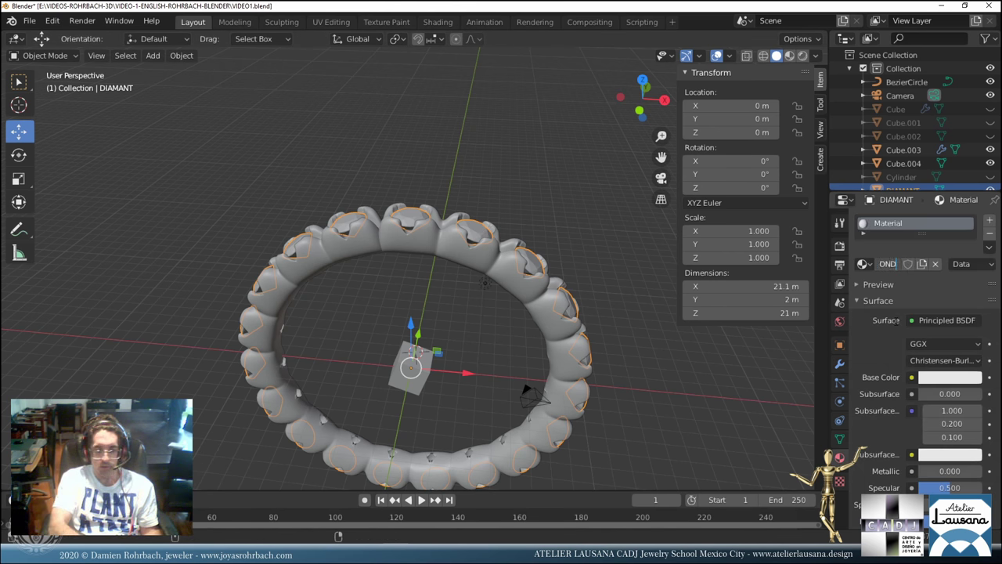
type("IAMOND")
key("Return")
Rename the ring's material GOLD and save the file.
left_click(555, 317)
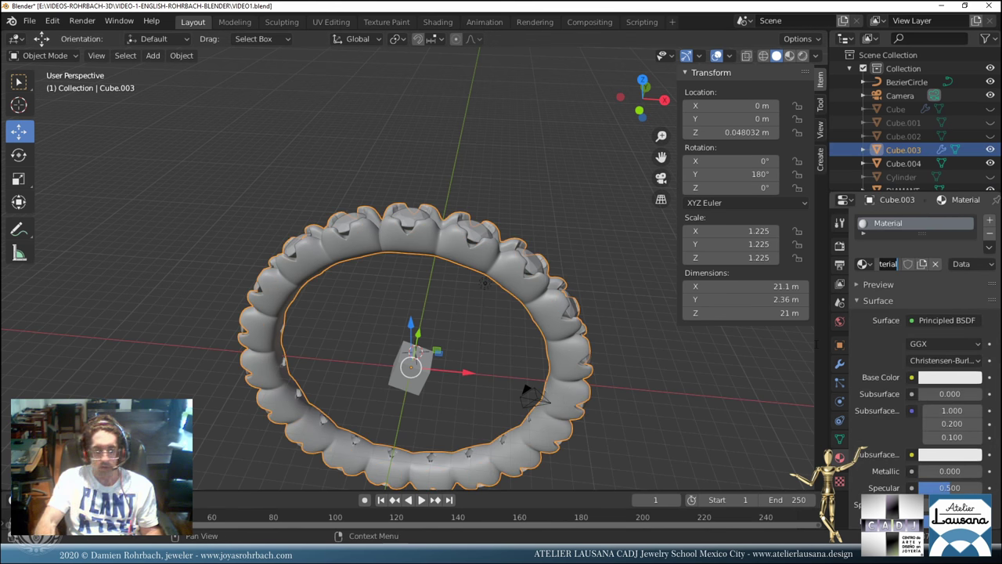
type("GOLD")
key("Return")
key("ctrl+s")
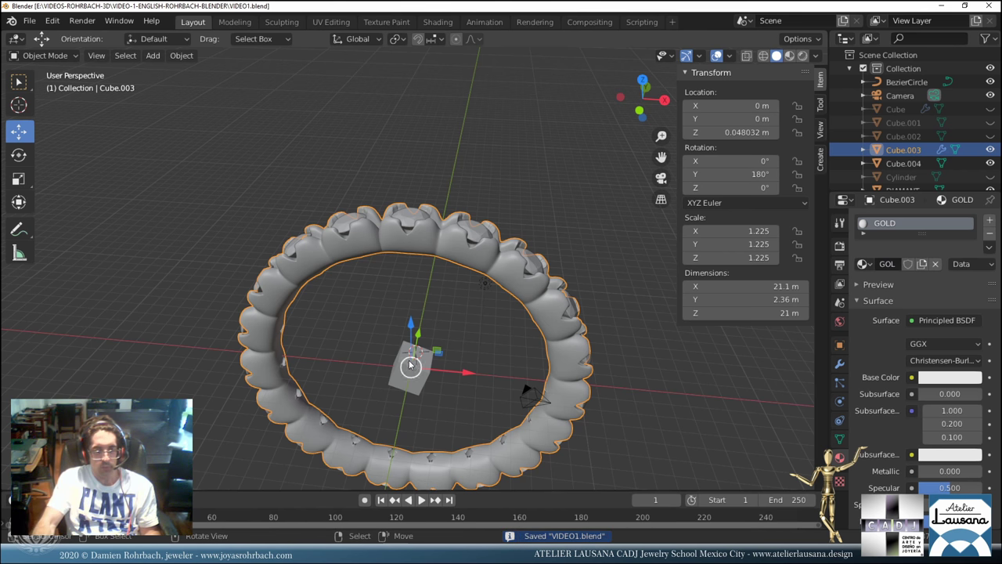
Select the ring and diamonds together, move them along Y in top view, and set their Y location to 5 m.
scroll(412, 366, "down", 3)
middle_click_drag(412, 367, 419, 260)
scroll(421, 344, "up", 3)
left_click(423, 222)
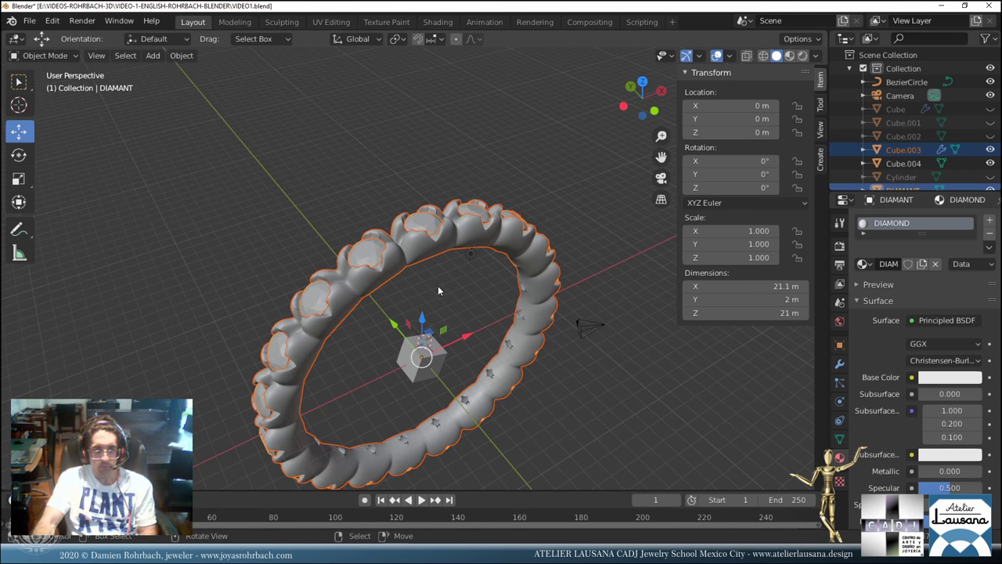
left_click(435, 255)
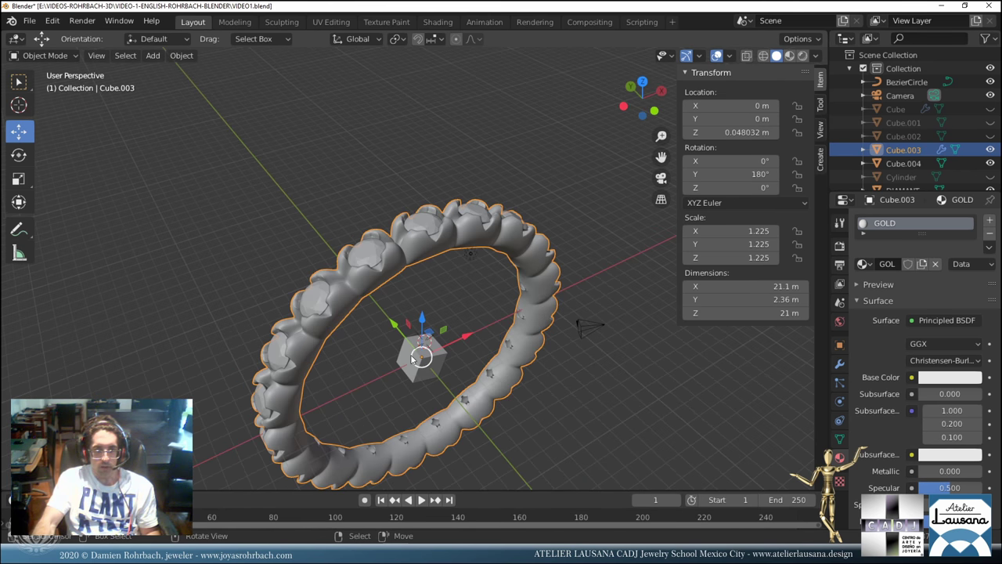
left_click(425, 222)
key("KP_7")
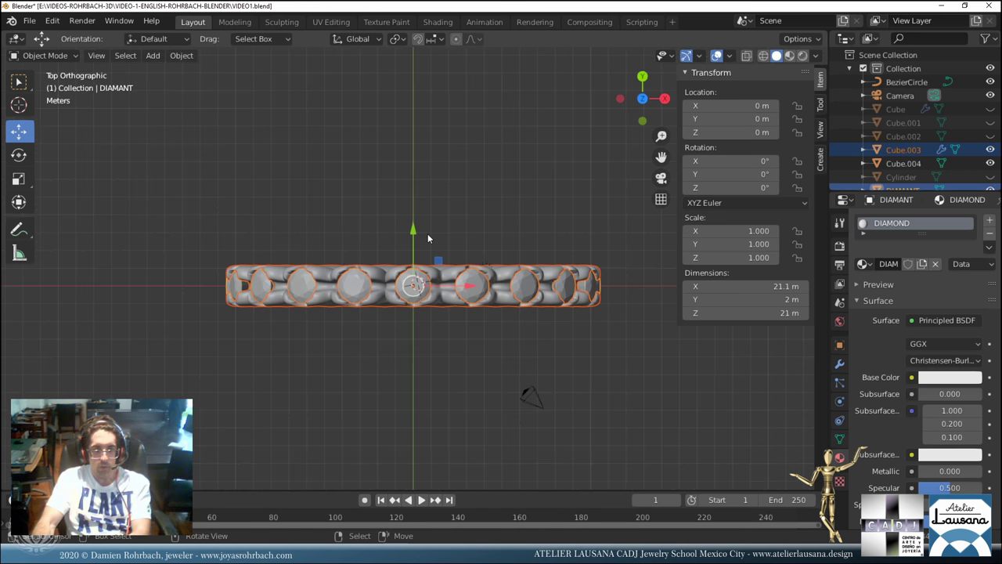
left_click_drag(421, 236, 430, 146)
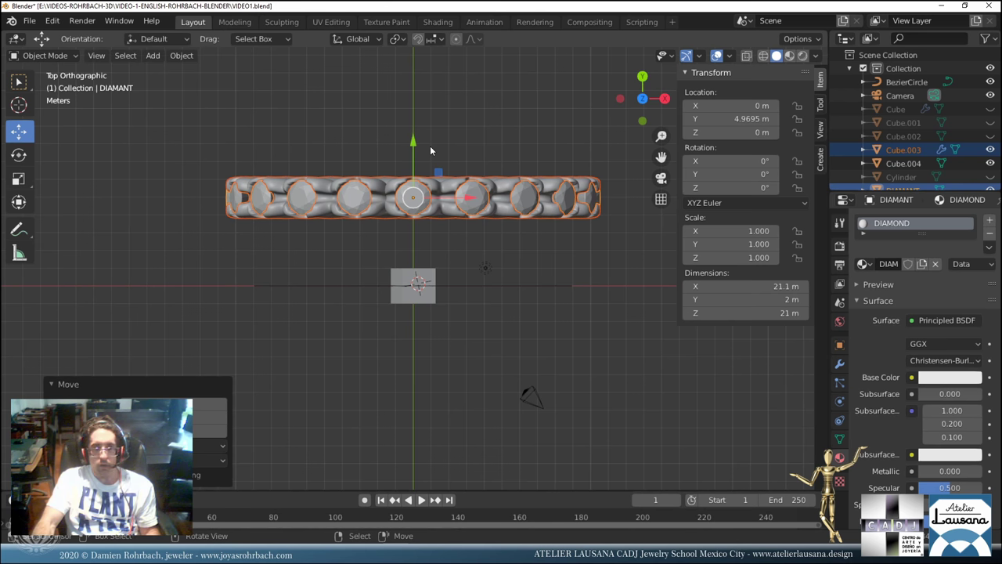
double_click(730, 118)
type("5")
key("Return")
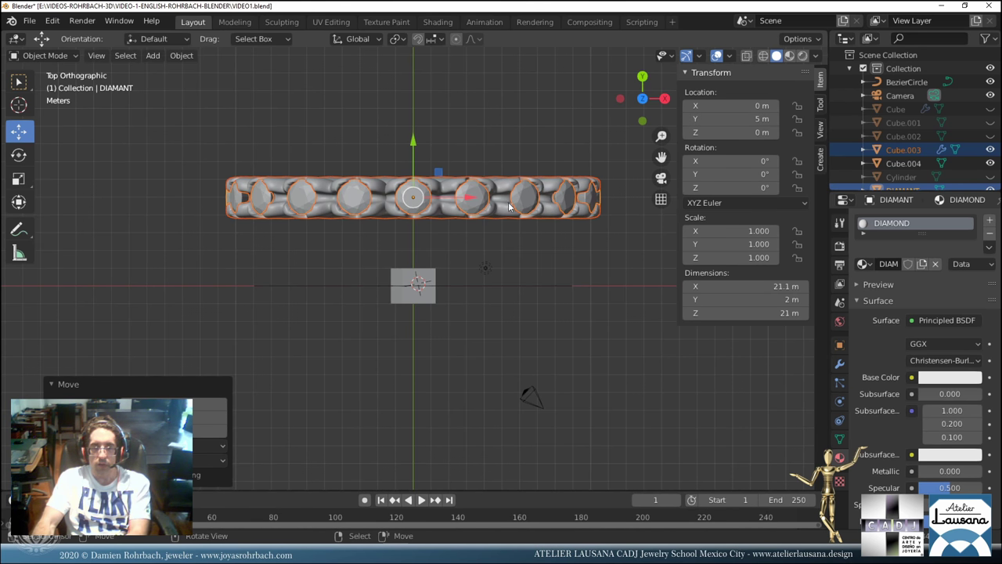
left_click(503, 185)
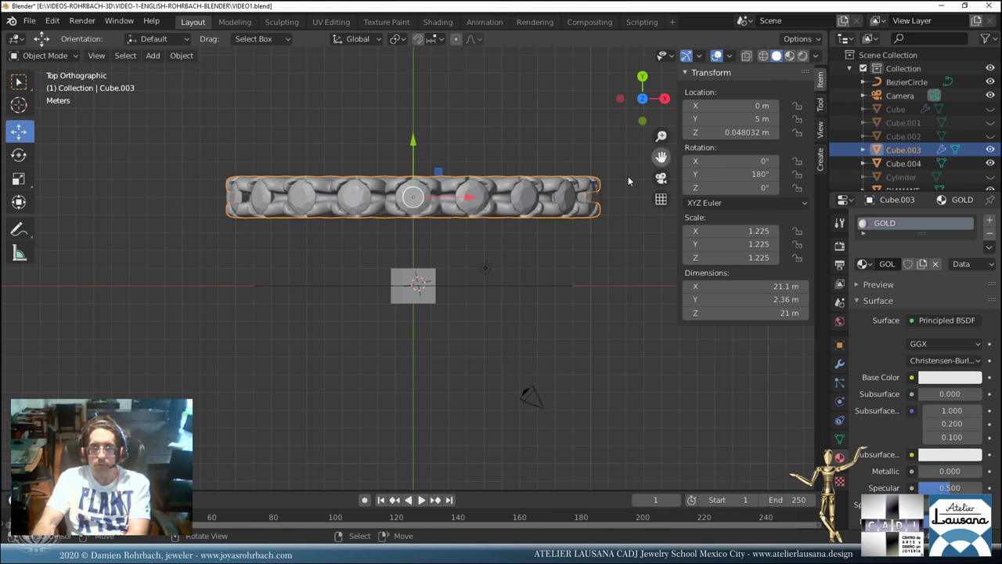
Apply all transforms to the selected ring and diamonds.
middle_click_drag(628, 176, 484, 223)
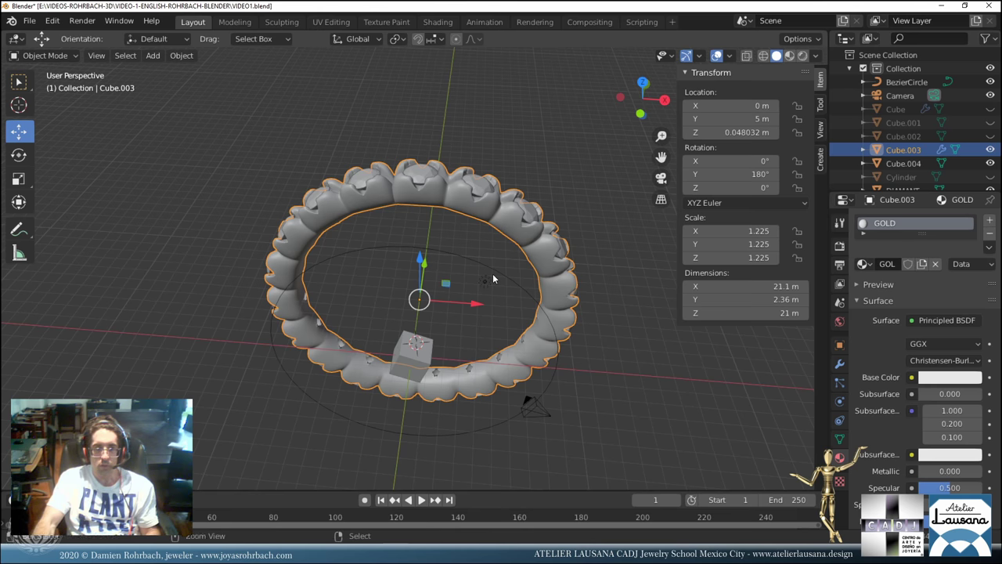
middle_click_drag(493, 274, 494, 248)
key("KP_1")
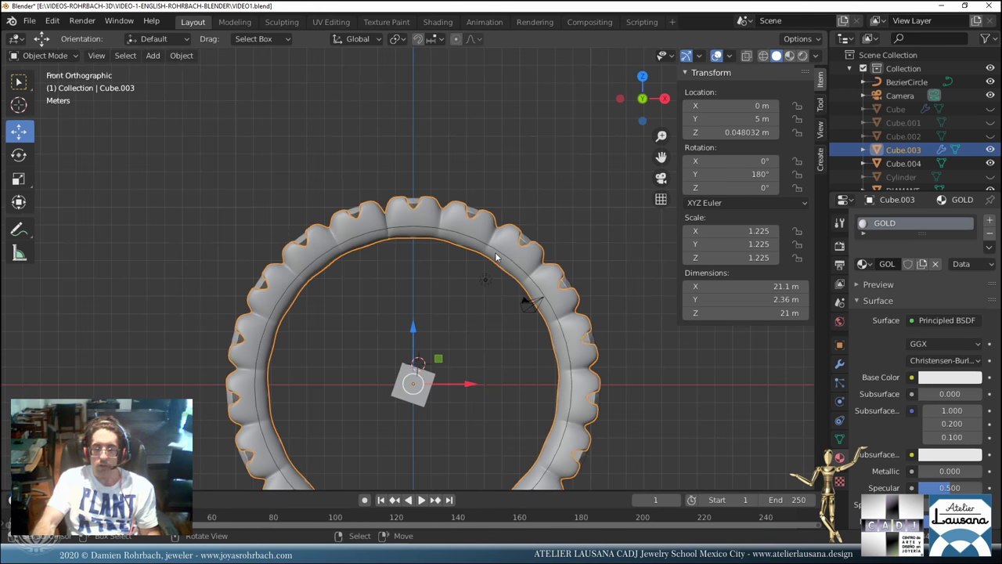
middle_click_drag(496, 257, 459, 272)
key("ctrl+a")
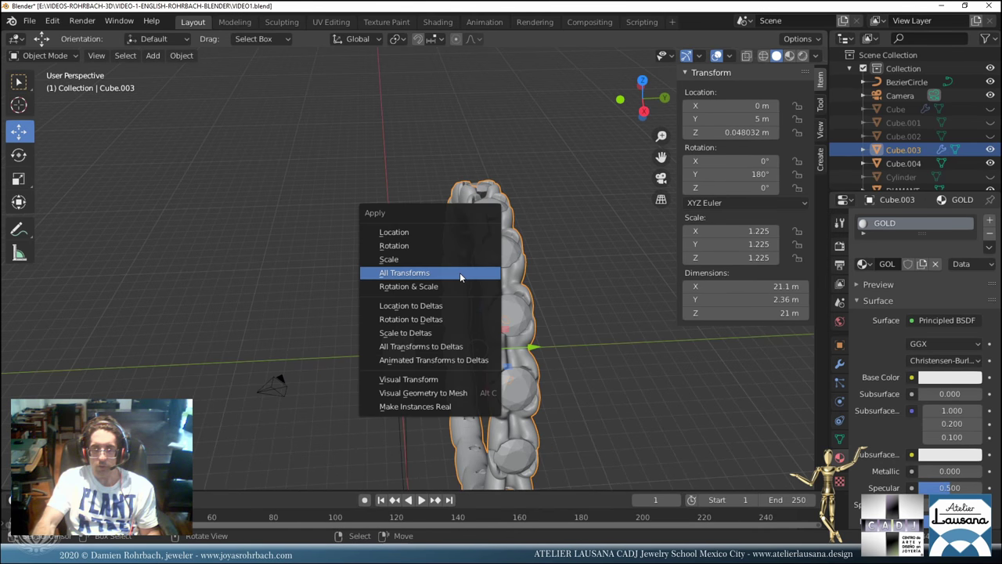
left_click(460, 273)
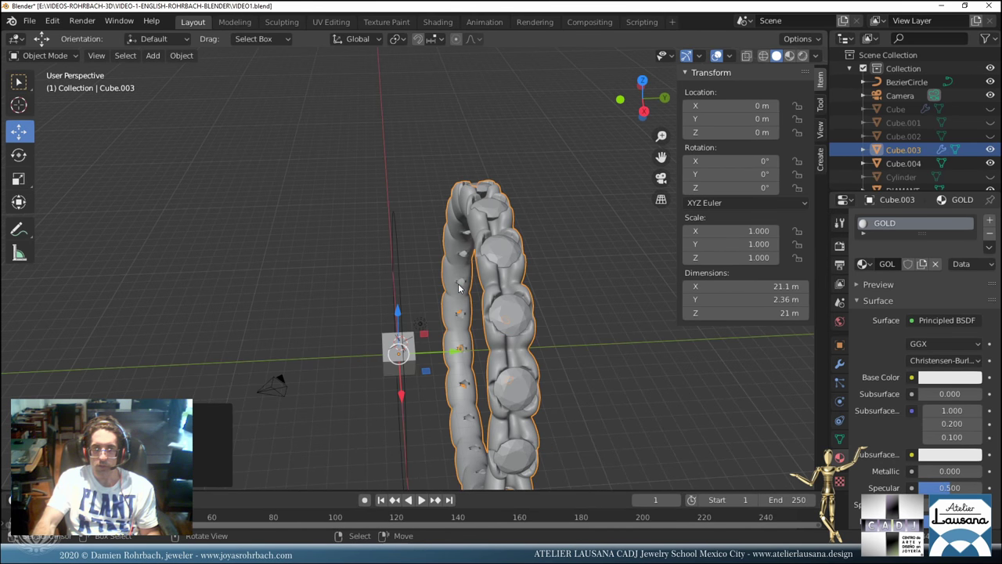
Set the origins of the ring and diamonds to their geometry.
left_click(182, 55)
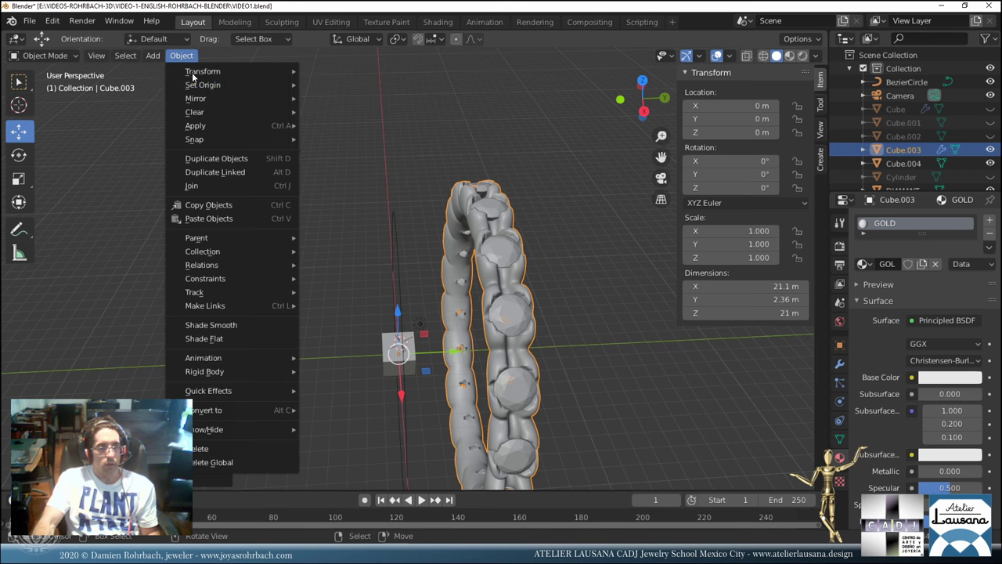
mouse_move(190, 83)
left_click(363, 97)
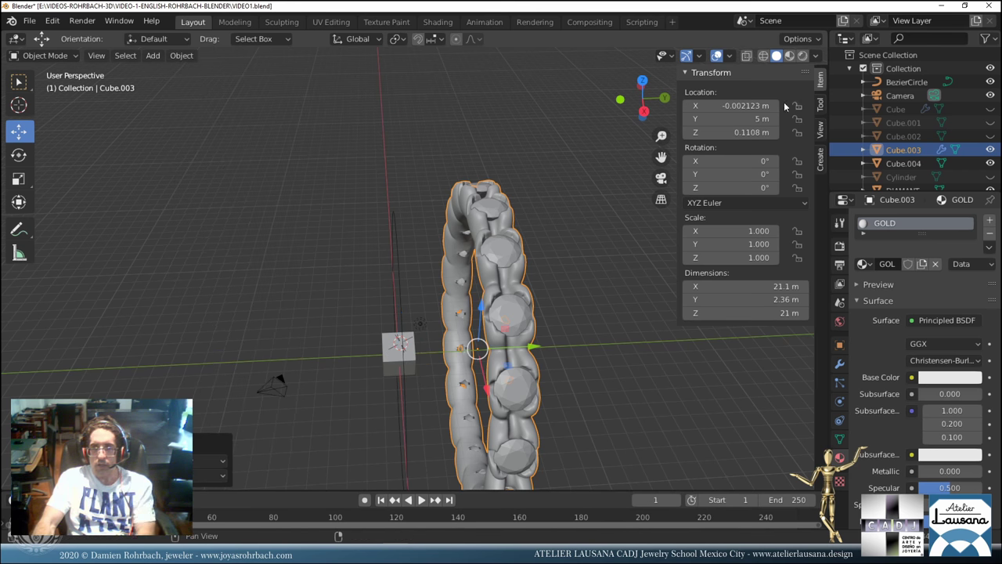
Set the ring's X and Z locations to 0 m and save the file.
left_click(740, 106)
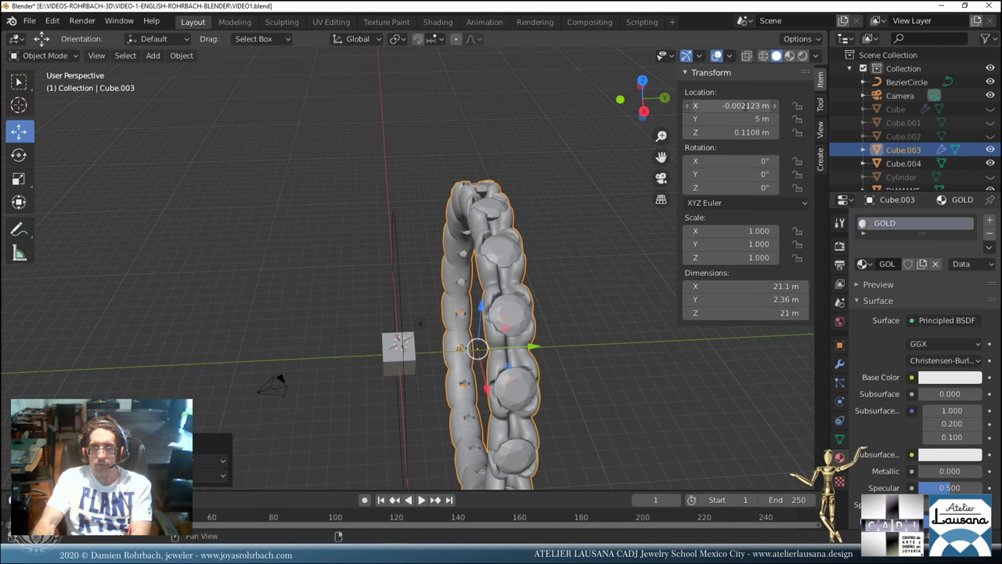
type("0")
key("Return")
left_click(730, 133)
type("0")
key("Return")
middle_click_drag(368, 274, 471, 279)
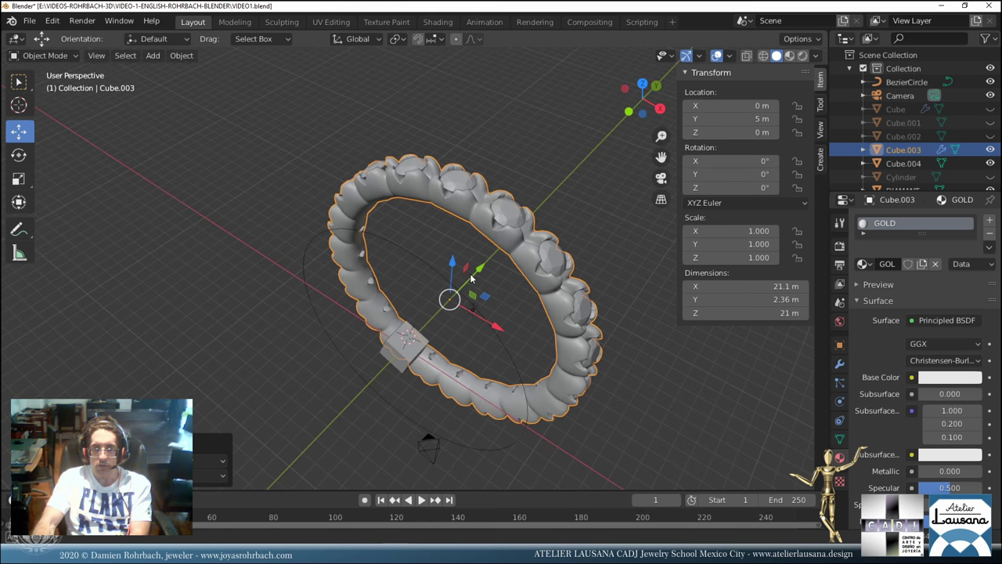
key("KP_1")
scroll(470, 278, "down", 1)
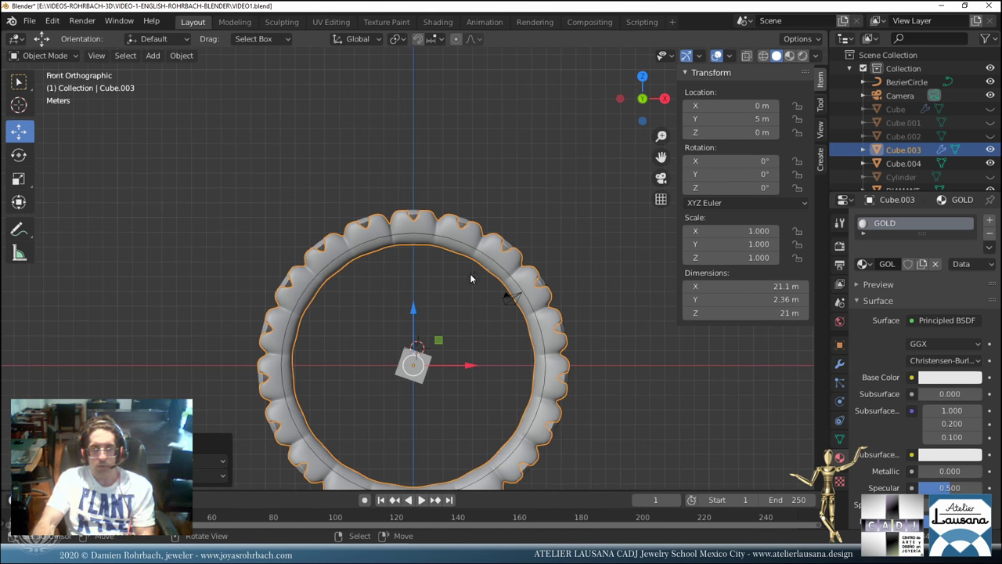
key("ctrl+s")
In top view, set the Y location of the ring and of its diamonds to 4 m each.
scroll(471, 278, "down", 1)
middle_click_drag(471, 278, 474, 301)
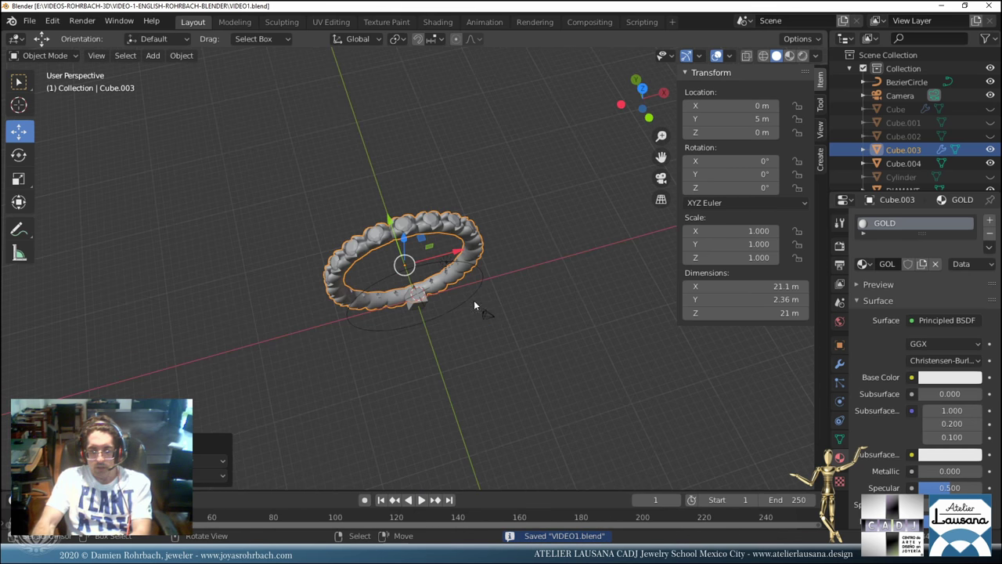
key("KP_7")
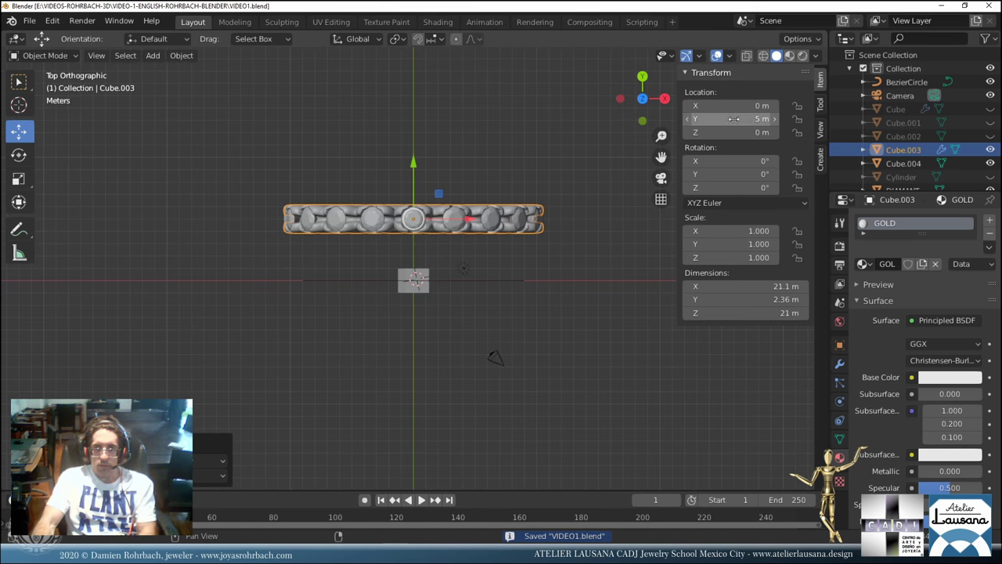
left_click(693, 120)
right_click(513, 211)
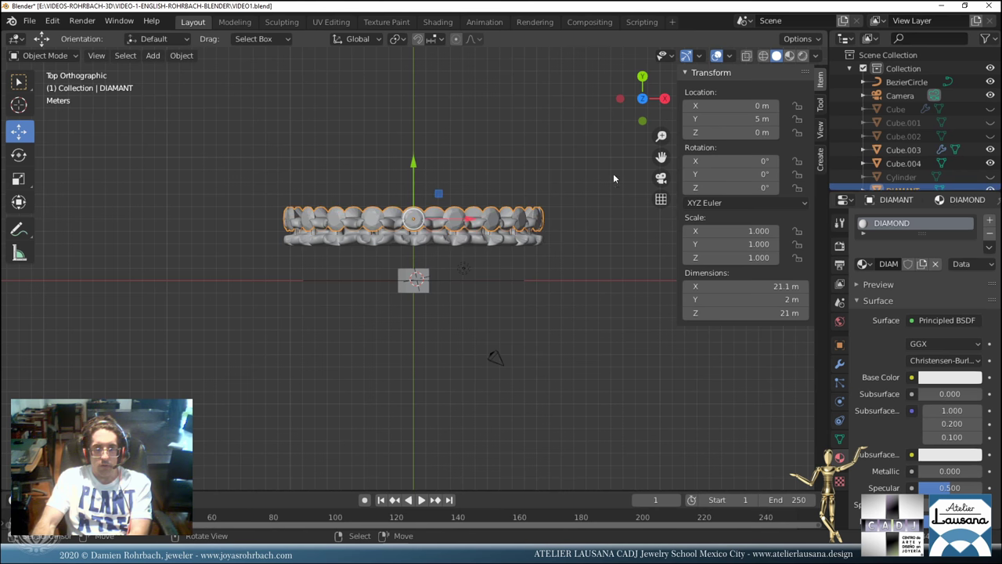
left_click(692, 119)
scroll(486, 206, "up", 2)
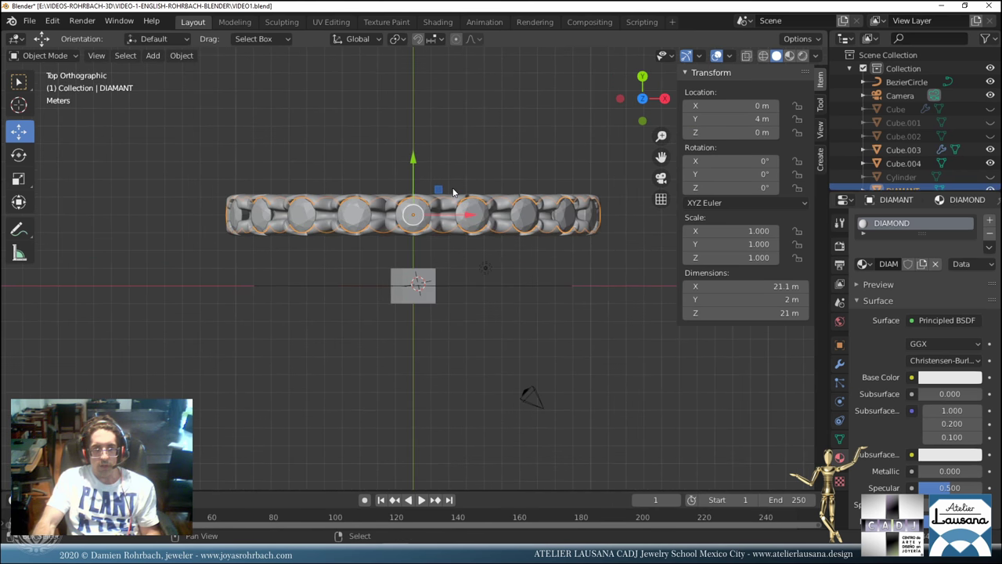
Duplicate the ring and diamonds together and place the copy on the opposite side of the cube, at about Y -4.4 m.
left_click(454, 192)
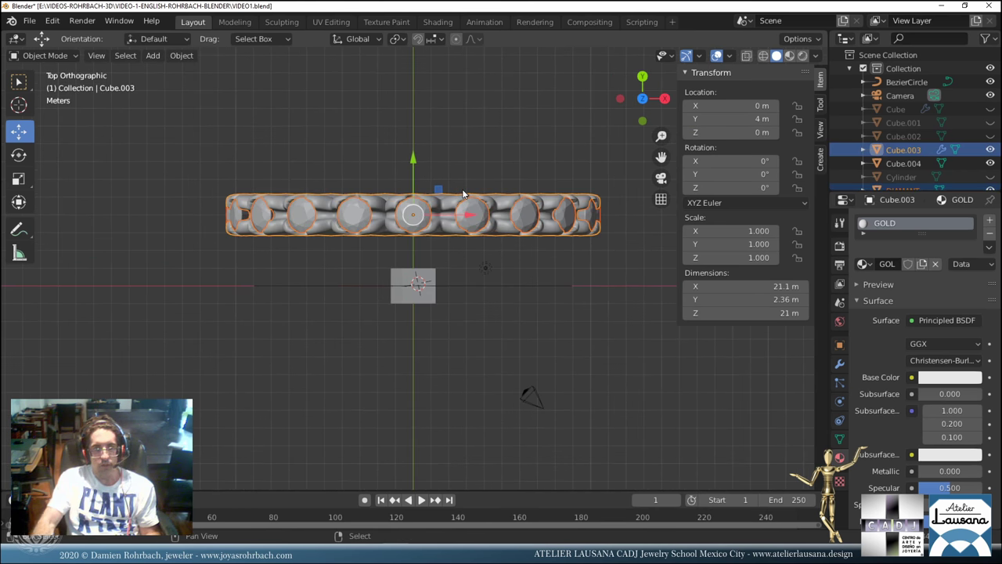
key("shift+d")
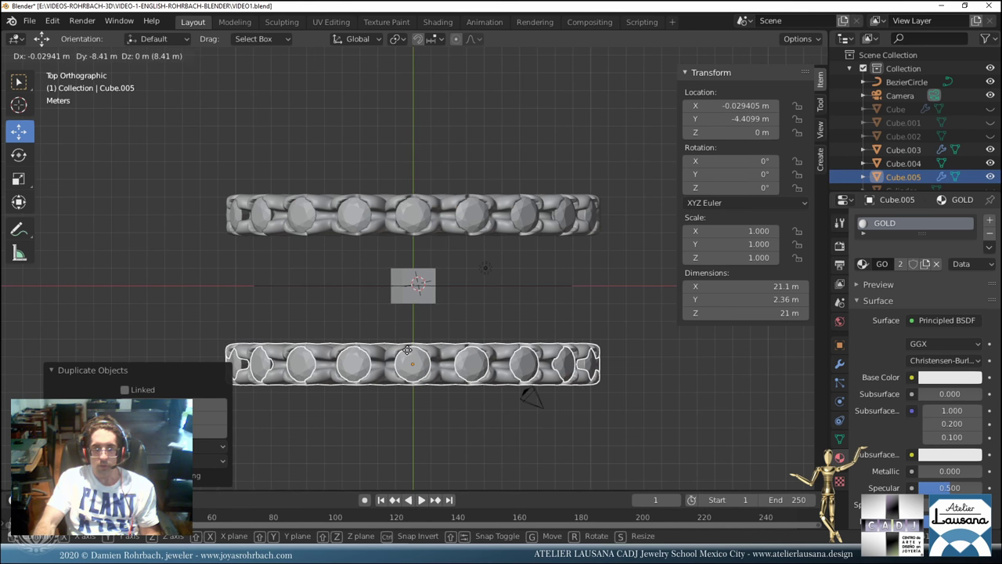
left_click(400, 350)
Set the duplicated ring's location to X 0 m and Y -4 m.
left_click(727, 106)
type("0")
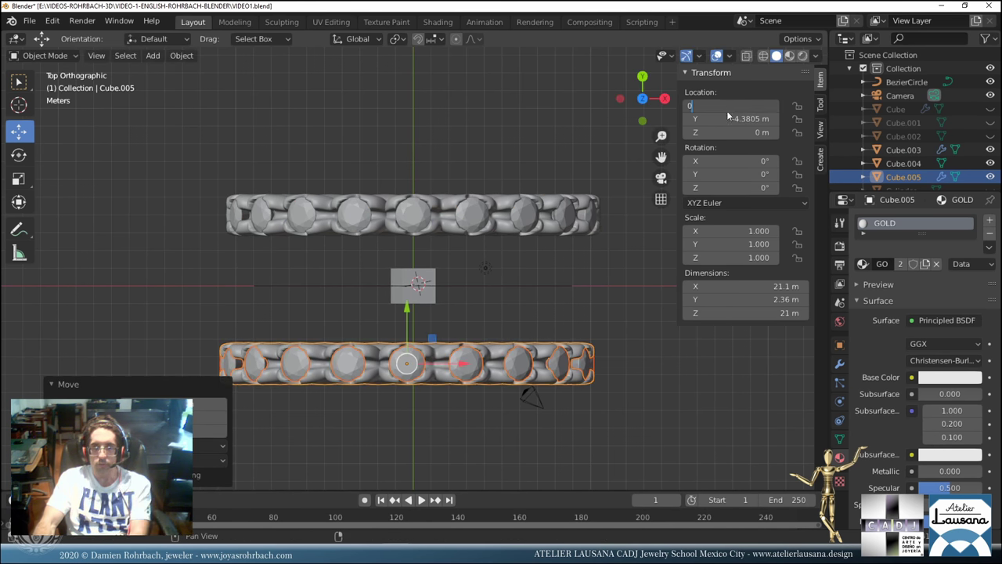
left_click(727, 117)
key("BackSpace")
type("-4")
key("Return")
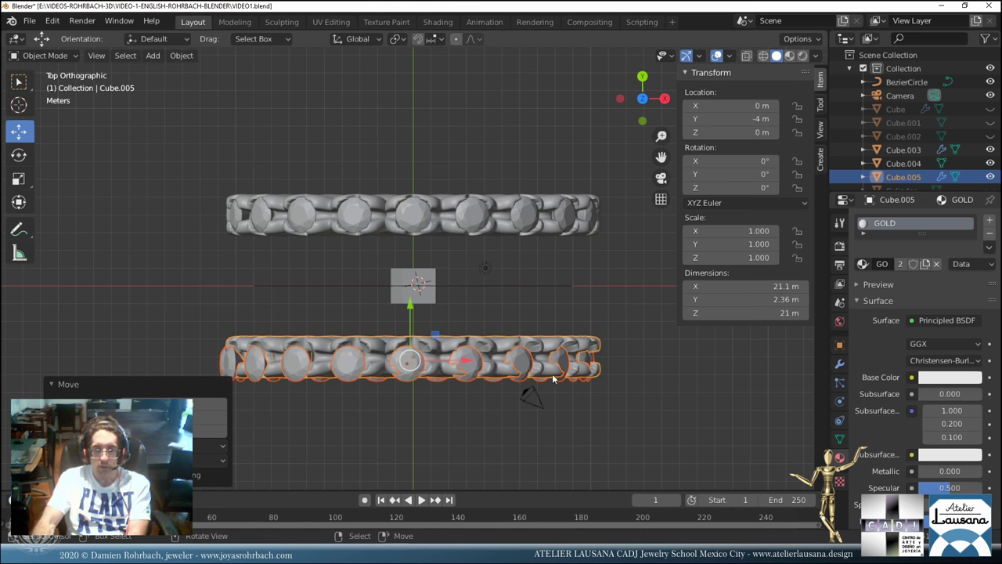
Set the duplicated diamonds' location to X 0 m and Y -4 m, and save the file.
left_click(535, 357)
left_click(727, 106)
type("0")
key("Return")
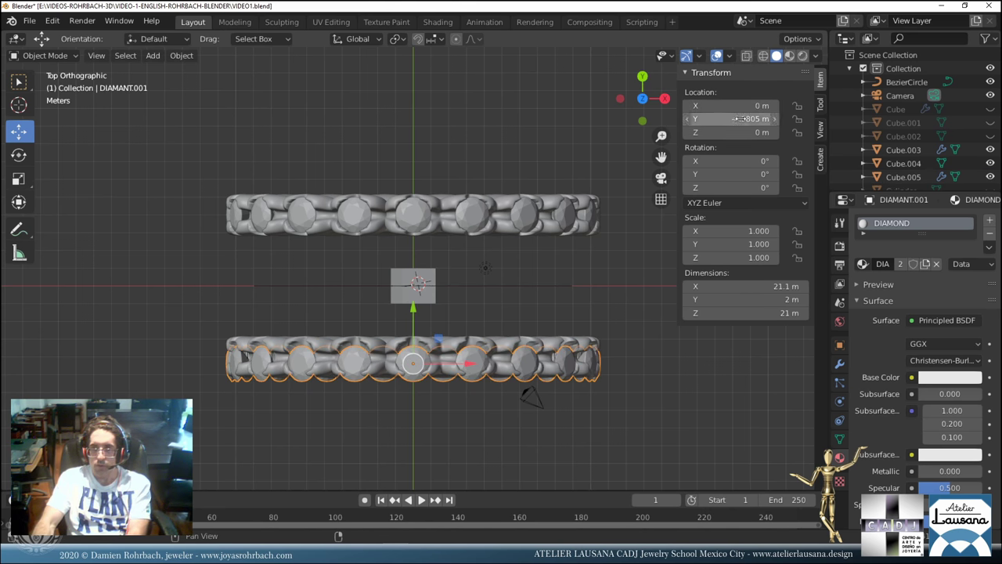
left_click(741, 118)
type("-4")
key("Return")
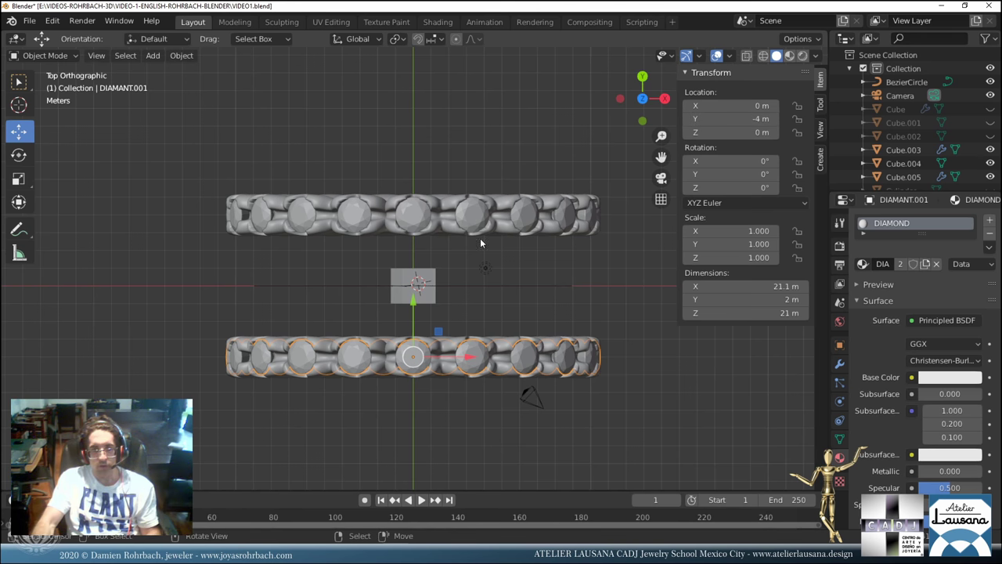
key("ctrl+s")
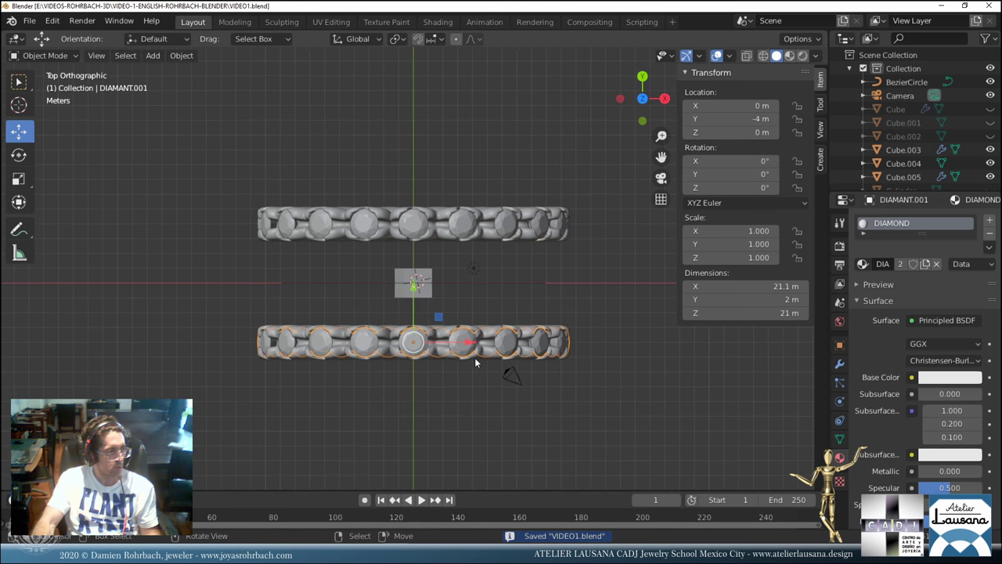
Delete the small cube between the two rings and save the file.
middle_click_drag(475, 358, 423, 357)
left_click(425, 354)
key("Delete")
scroll(461, 294, "down", 5)
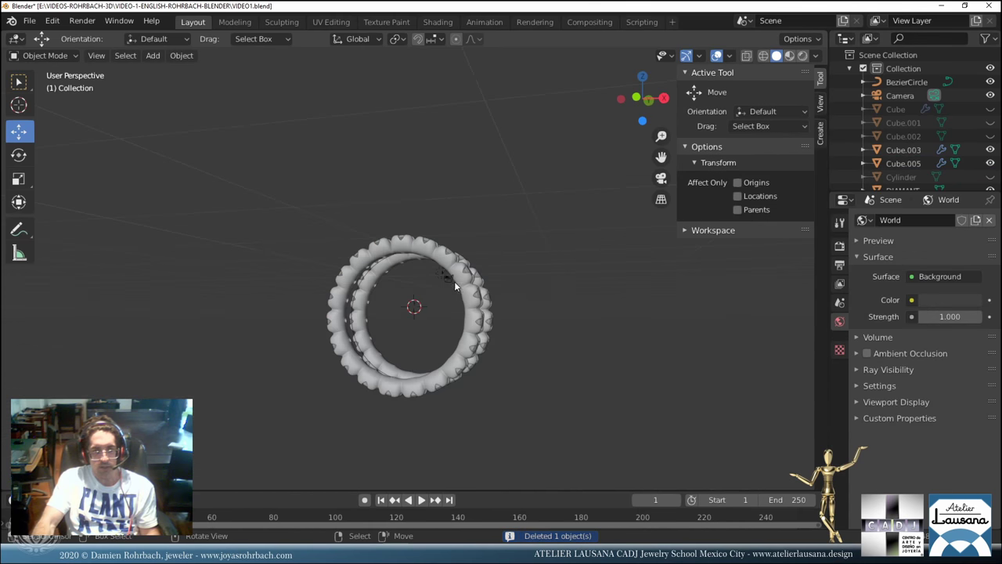
mouse_move(455, 281)
middle_mouse_down()
mouse_move(451, 308)
mouse_move(445, 269)
middle_mouse_up()
scroll(451, 308, "up", 3)
key("ctrl+s")
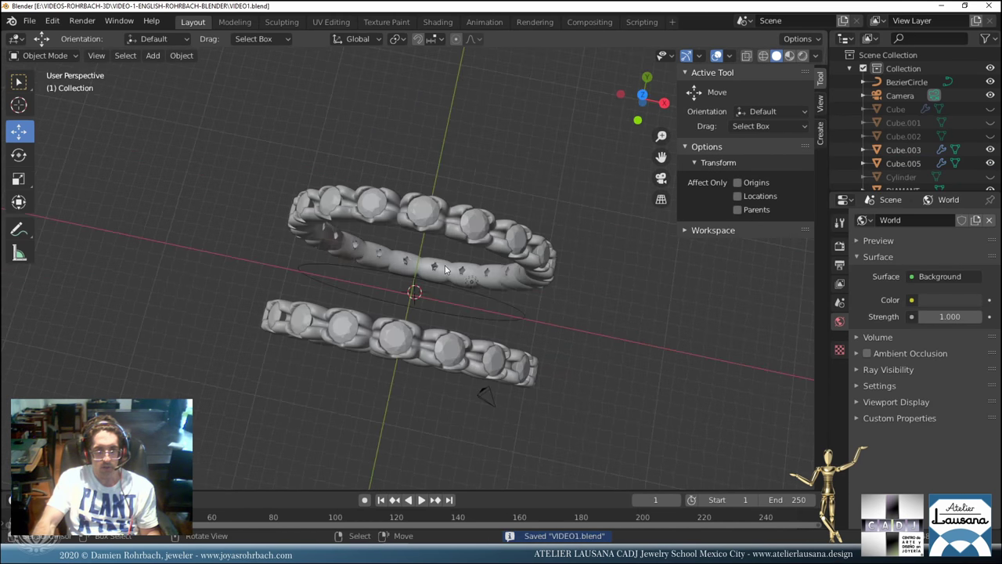
middle_click_drag(452, 322, 406, 337)
key("ctrl+s")
Hide the sidebar and set the remesh voxel size of the original ring at Y 4 m to 0.03 m.
key("n")
scroll(557, 279, "up", 3)
left_click(399, 337)
scroll(406, 337, "up", 4)
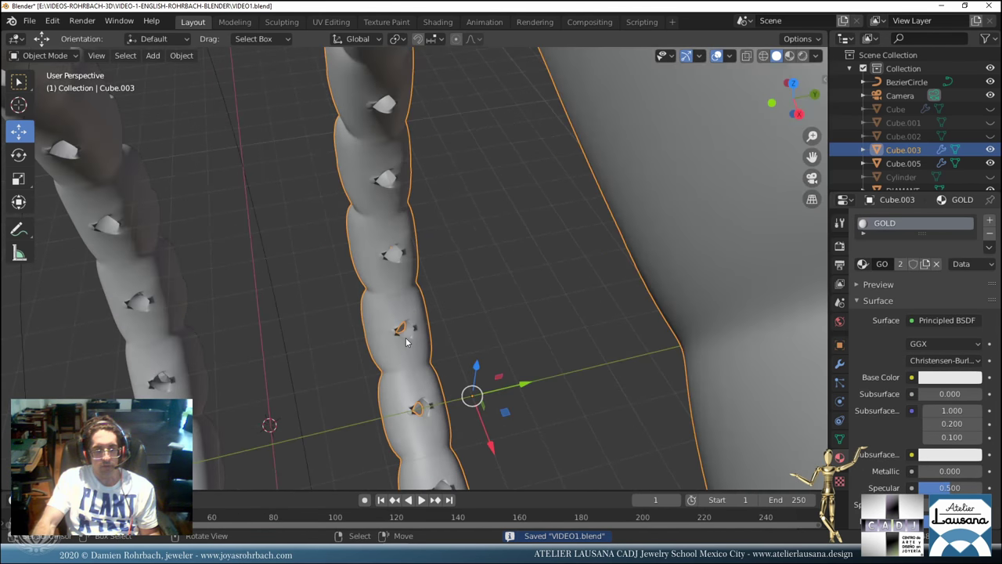
left_click(840, 439)
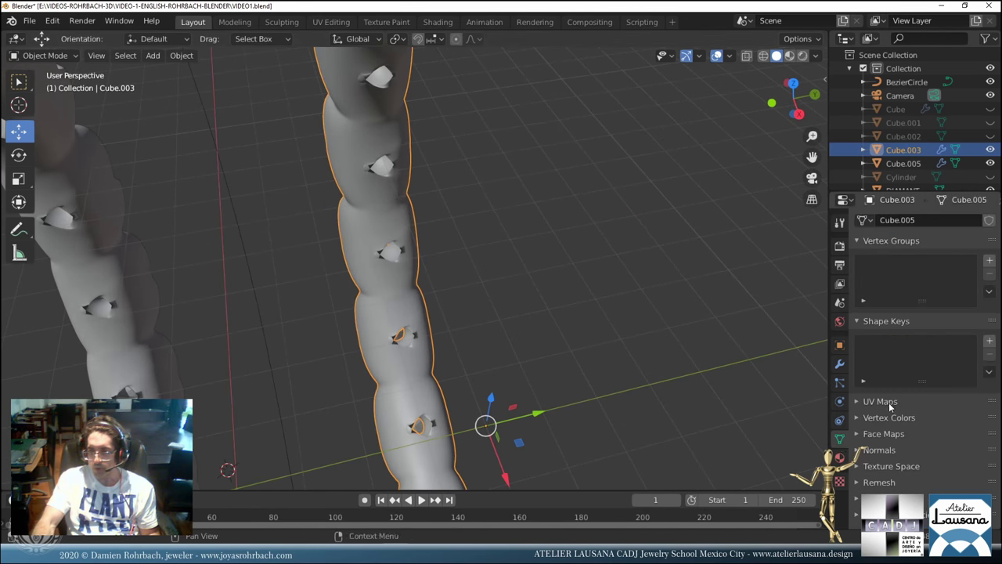
left_click(857, 482)
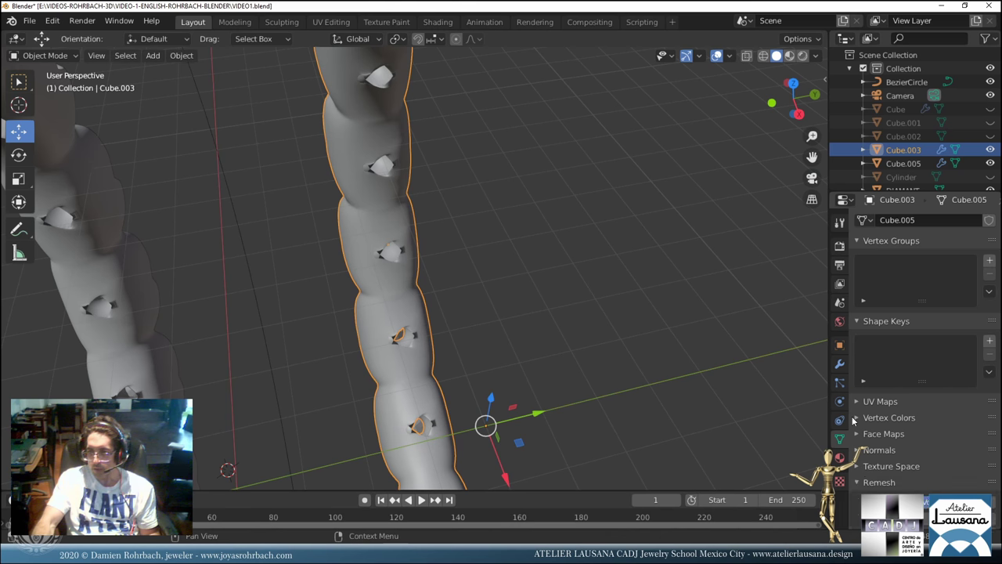
scroll(936, 440, "down", 3)
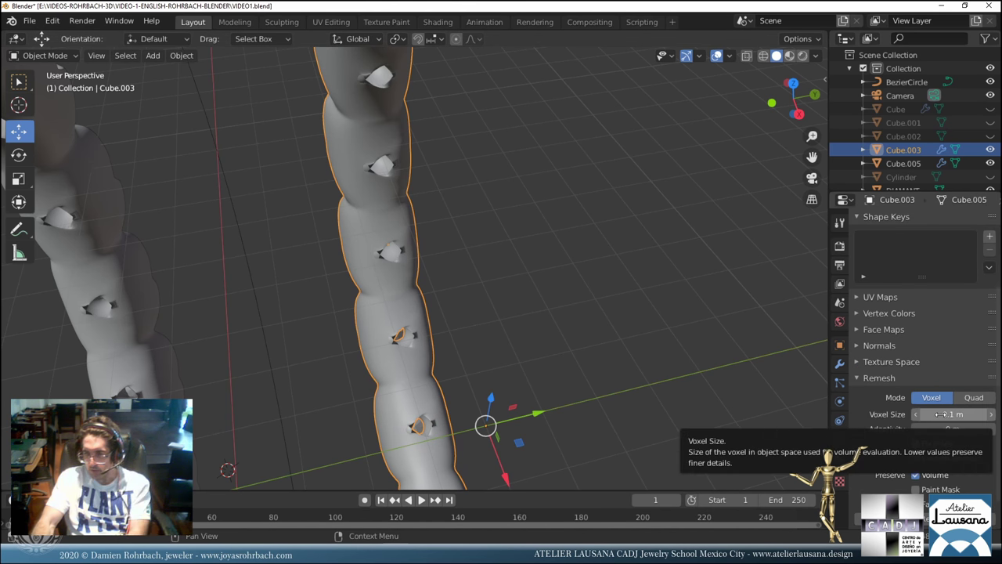
left_click(940, 415)
type("0.03")
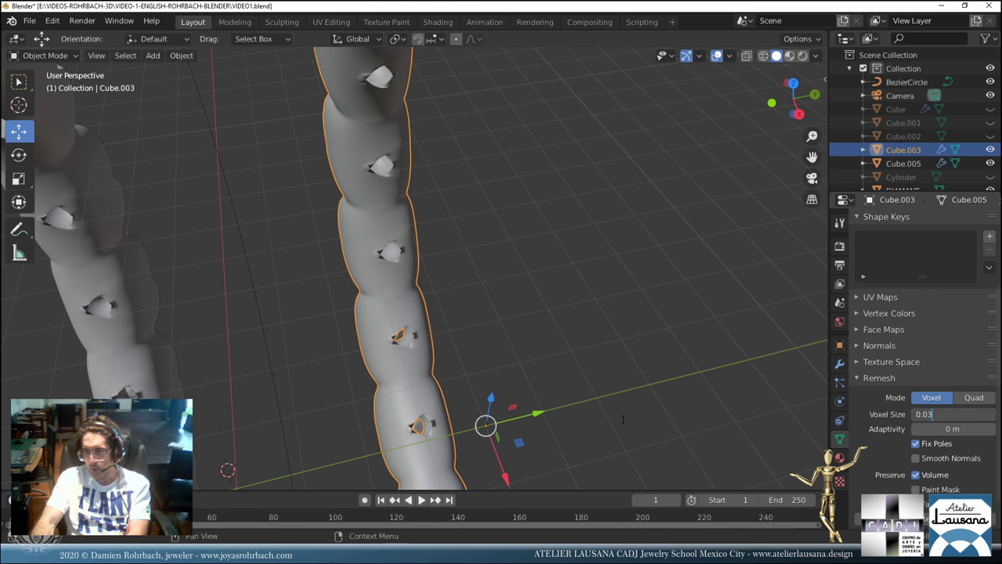
key("Return")
Save the file and run the voxel remesh on the original ring.
scroll(635, 416, "up", 3)
key("ctrl+s")
scroll(651, 392, "down", 2)
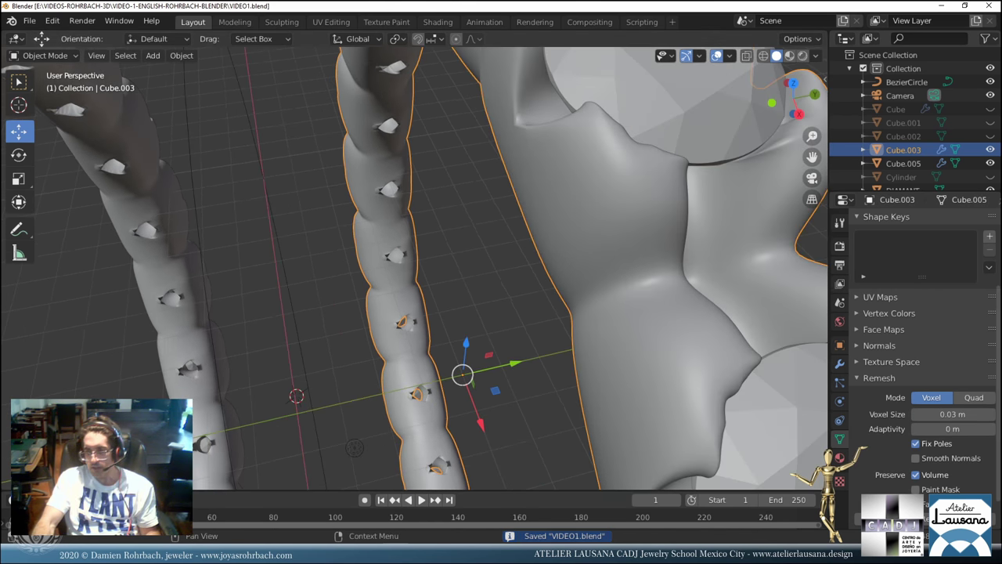
left_click(924, 518)
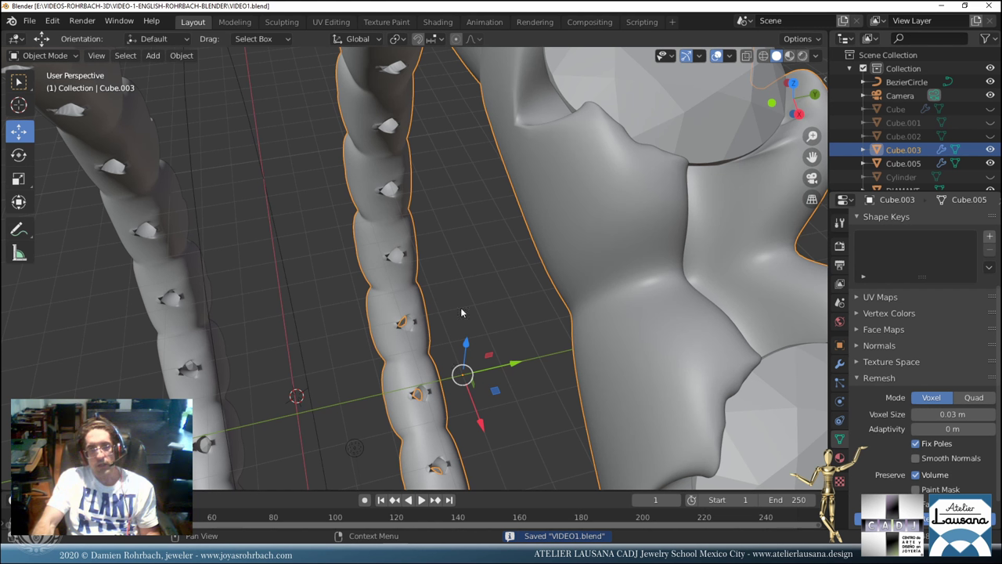
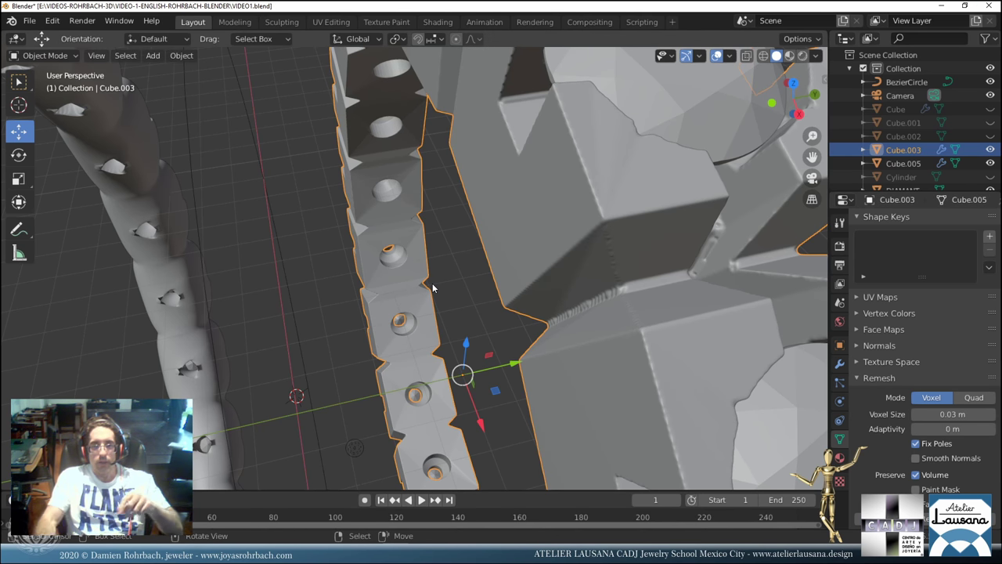
Undo the voxel remesh of the original ring at Y 4 m and remove its Subdivision Surface modifier.
scroll(514, 279, "down", 8)
middle_click_drag(513, 279, 473, 349)
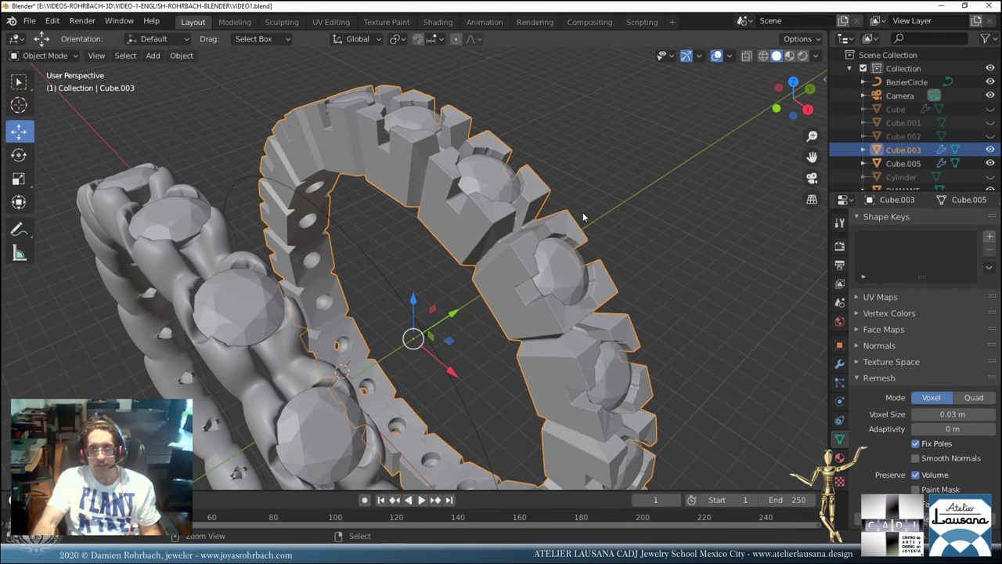
key("ctrl+r")
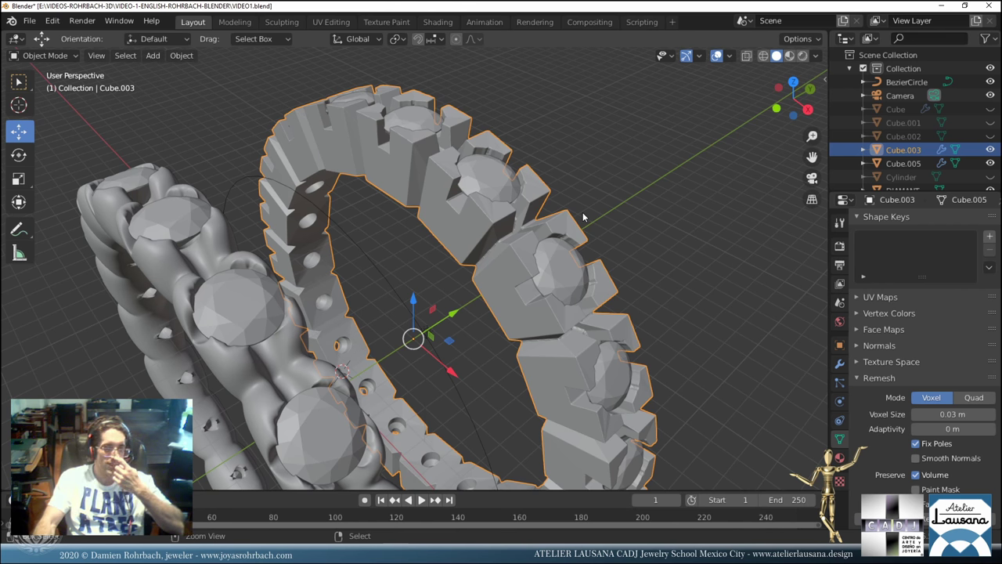
left_click(841, 364)
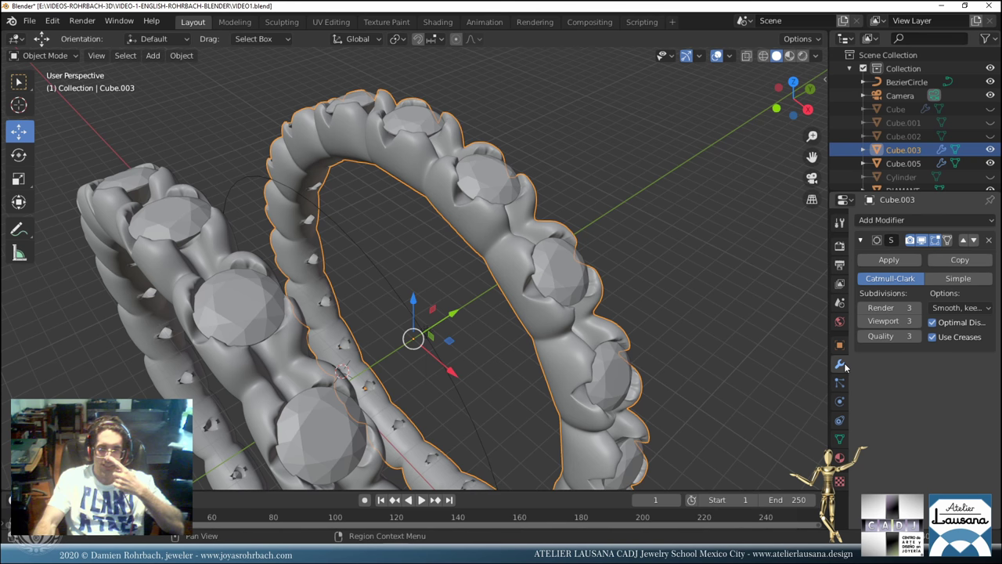
left_click(989, 240)
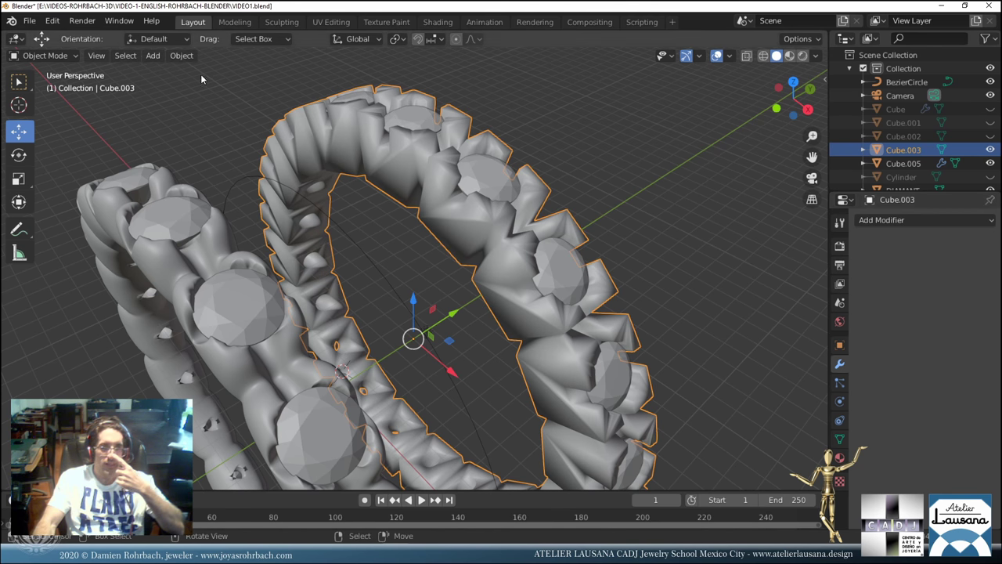
Enable Auto Smooth normals at 30° on the original ring's mesh and save the file.
left_click(841, 439)
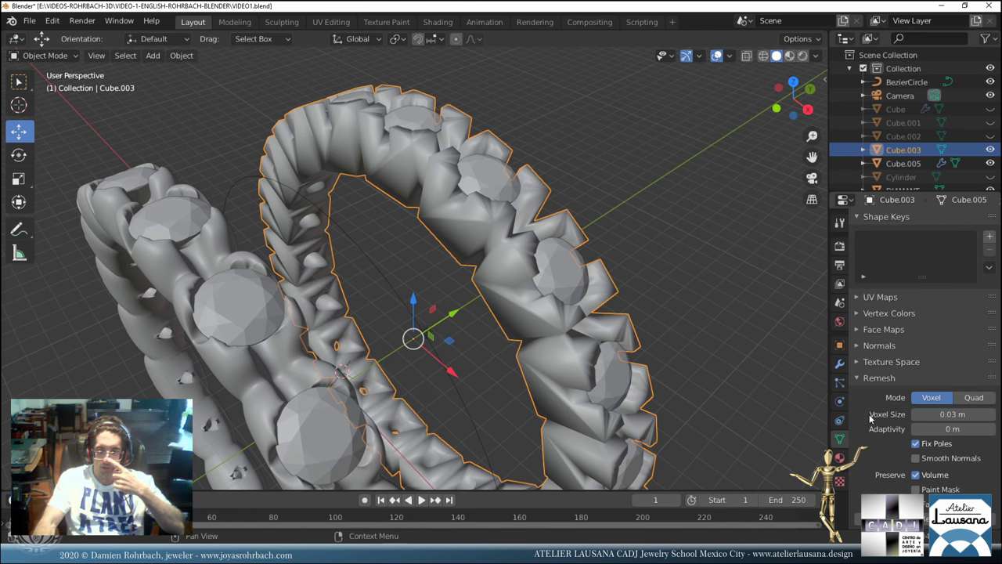
left_click(861, 379)
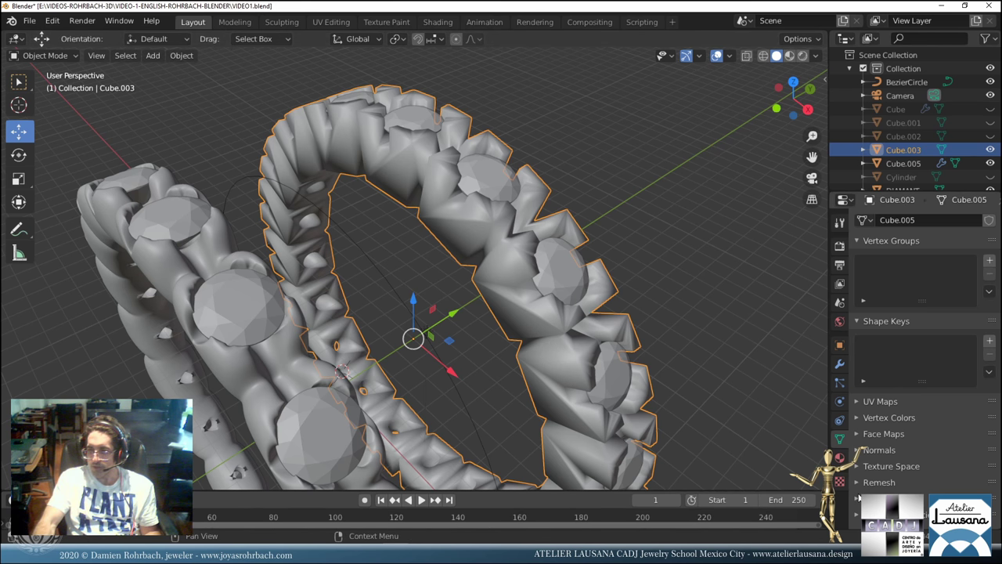
left_click(863, 450)
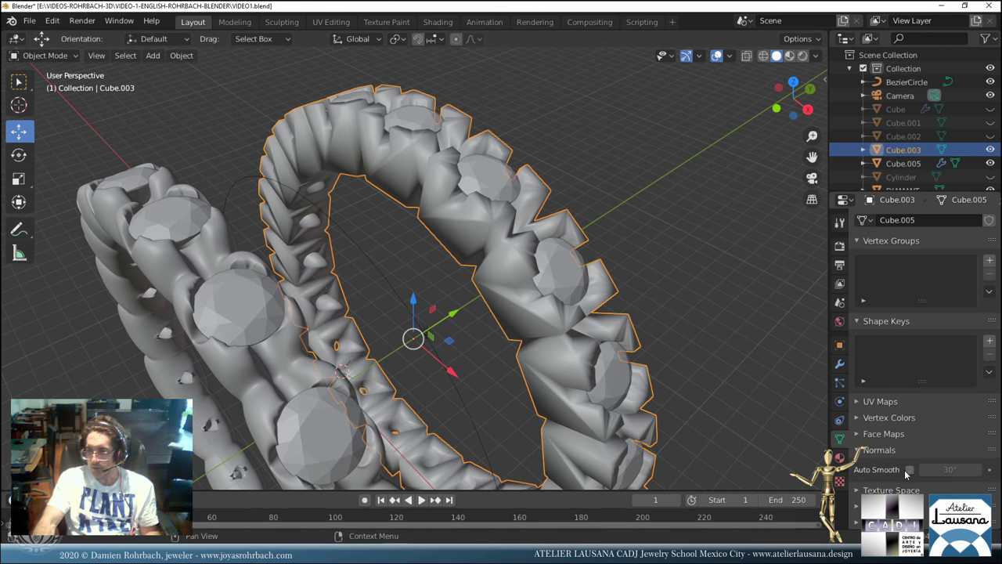
left_click(910, 470)
middle_click_drag(596, 259, 511, 286)
scroll(516, 291, "down", 3)
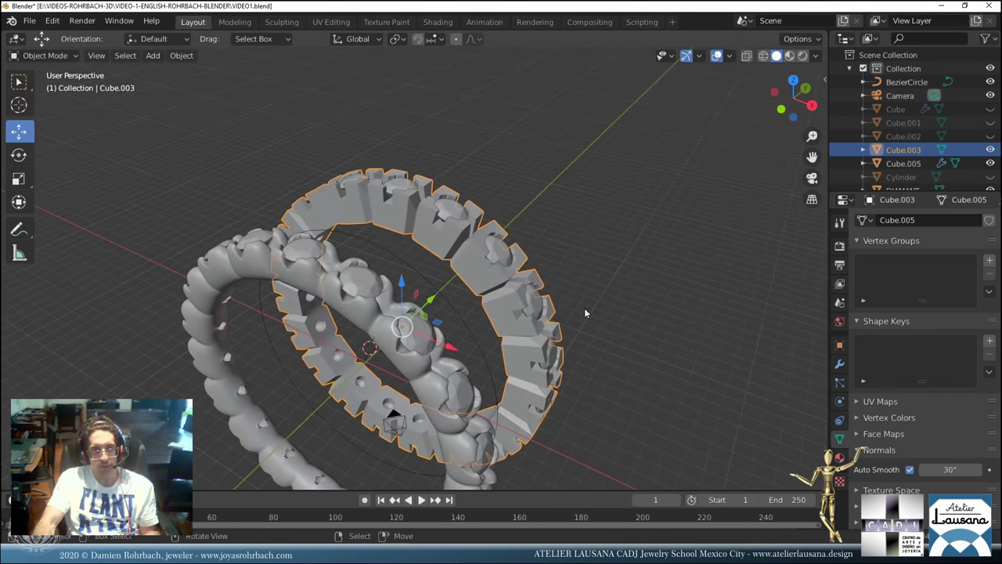
key("ctrl+s")
Try a Bevel modifier with a 0.1 m offset on the original ring, then remove it.
scroll(685, 296, "up", 2)
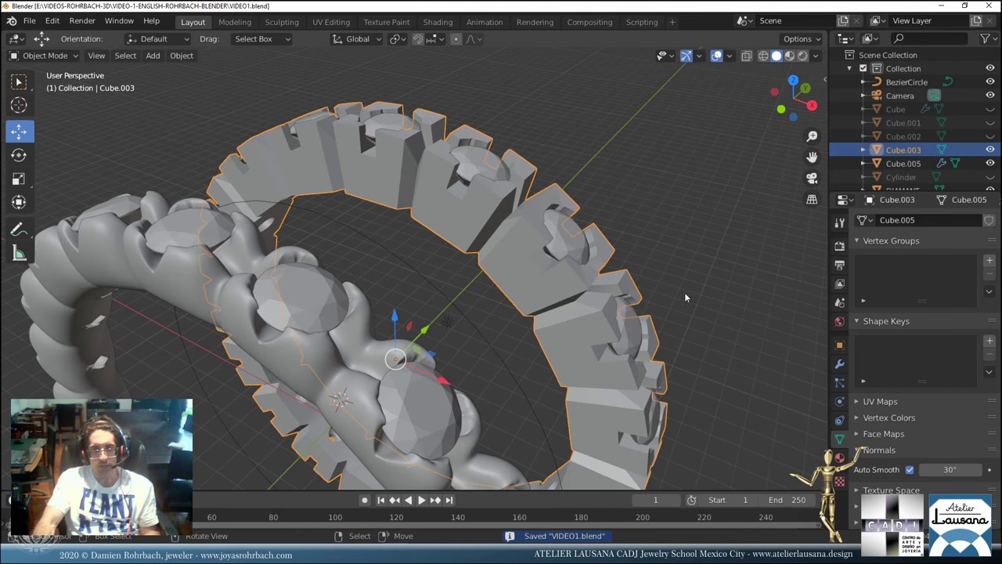
left_click(840, 363)
left_click(893, 222)
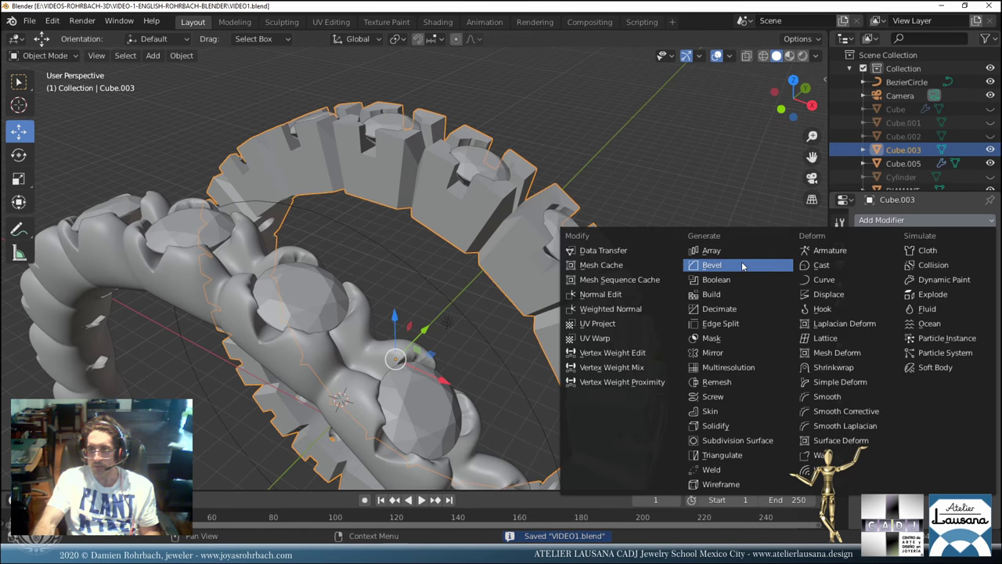
left_click(705, 266)
scroll(528, 266, "up", 6)
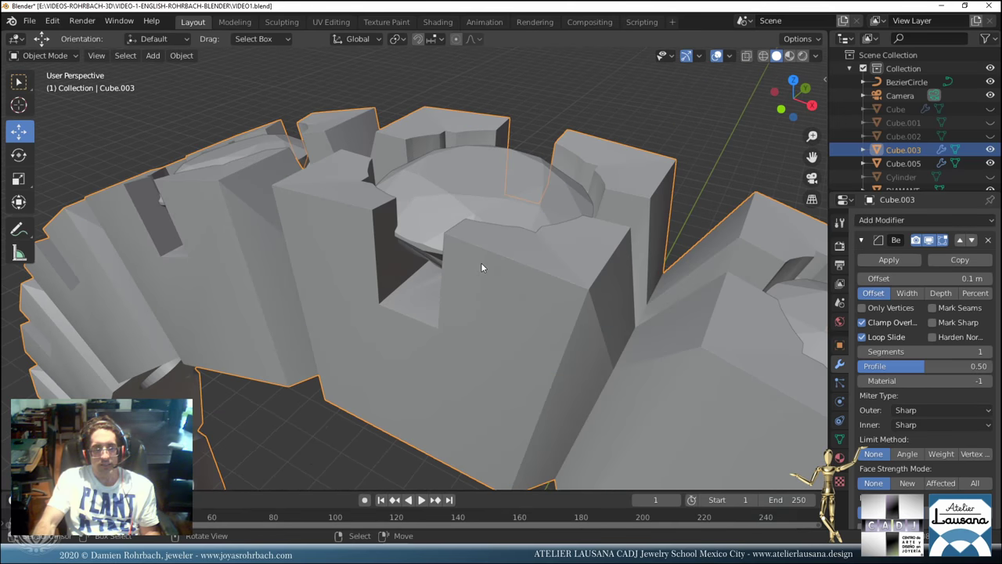
scroll(483, 265, "down", 3)
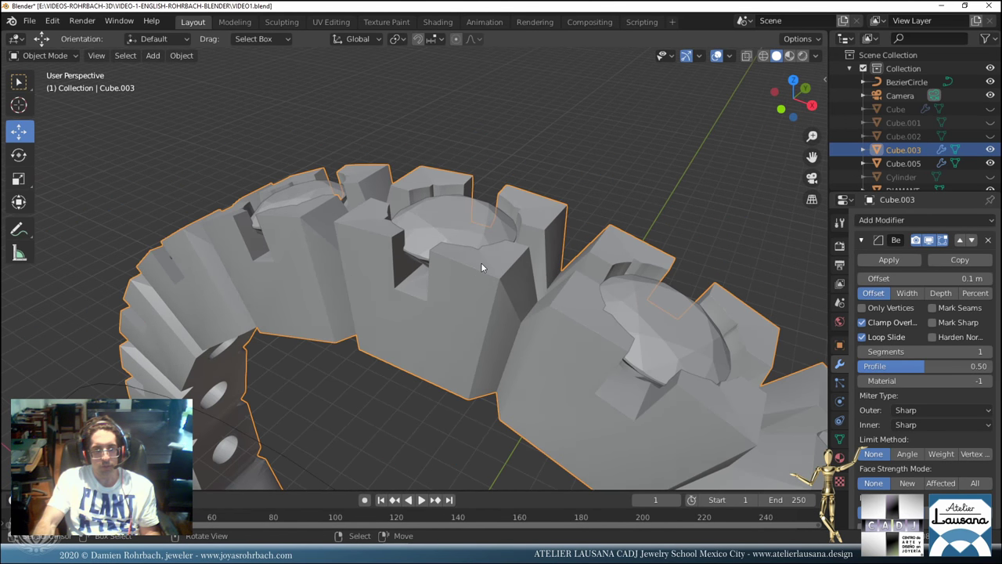
middle_click_drag(482, 265, 475, 301)
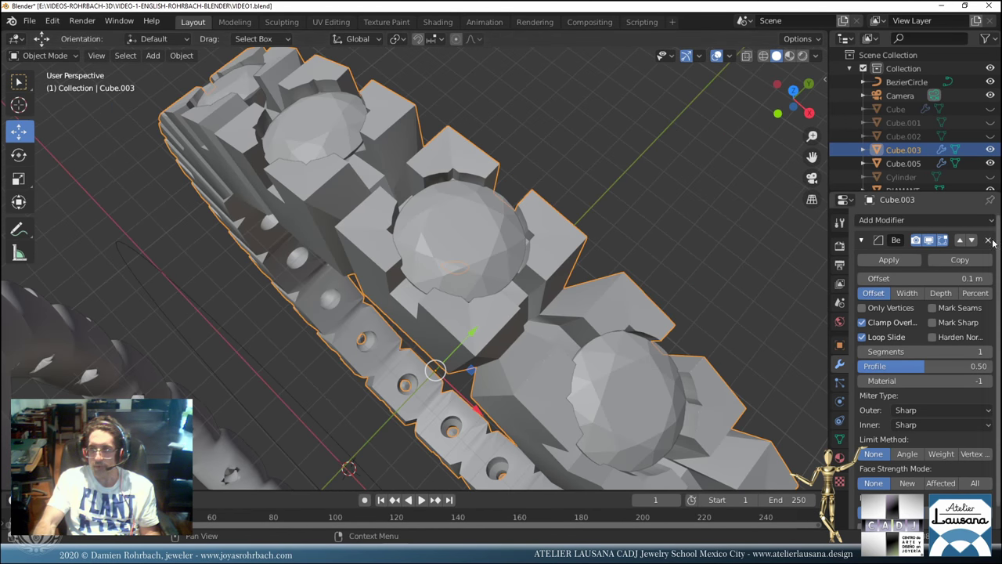
left_click(990, 241)
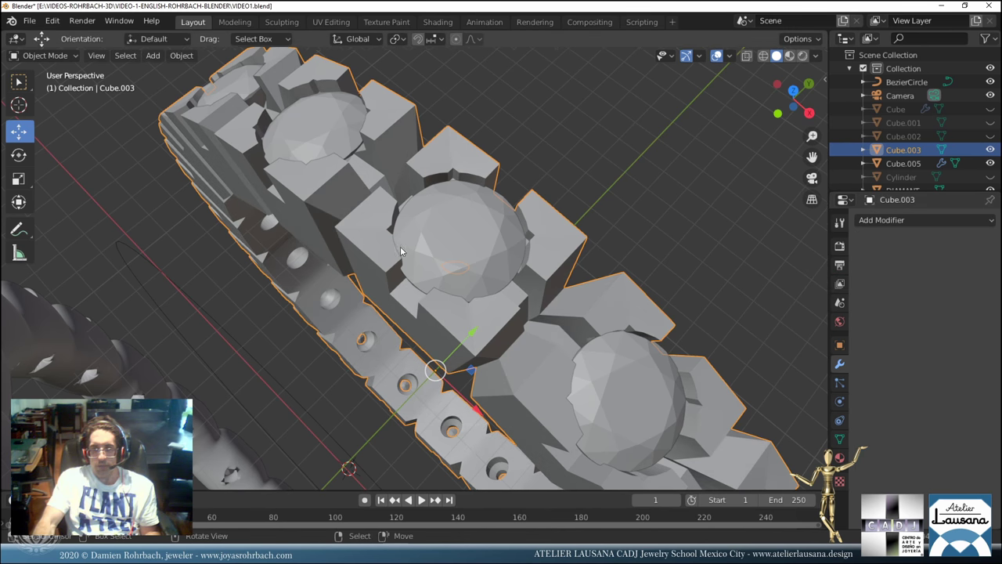
Save the file.
scroll(439, 274, "down", 5)
middle_click_drag(438, 274, 447, 309)
scroll(432, 276, "down", 3)
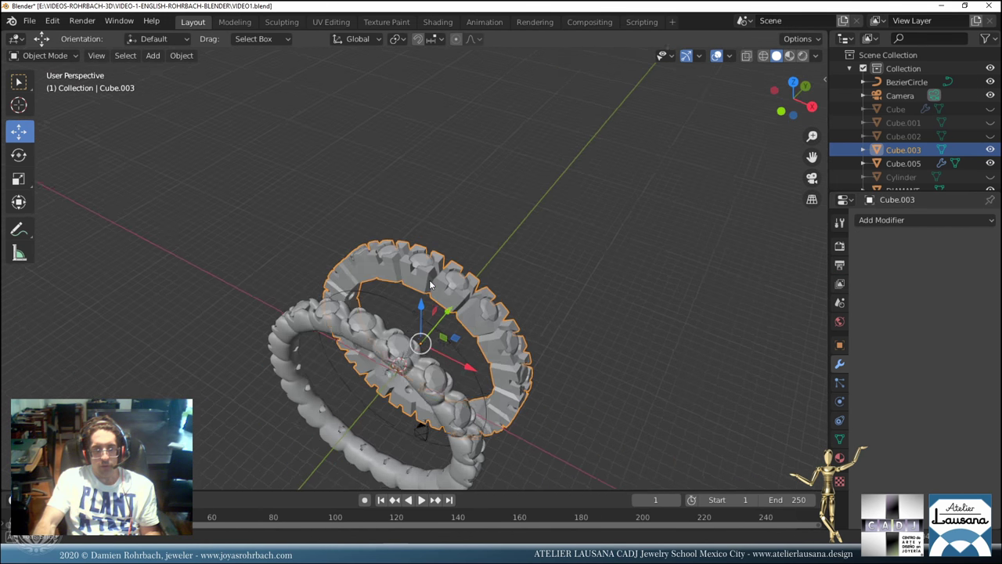
scroll(436, 289, "up", 5)
key("ctrl+s")
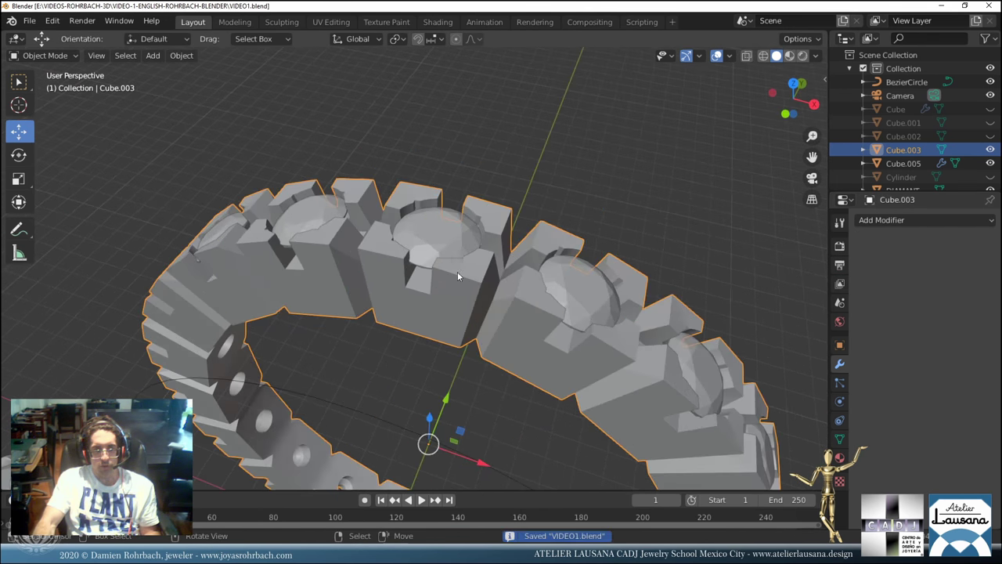
Remove the subdivision modifier from the duplicated ring at Y -4 m, enable its Auto Smooth normals, and save the file.
scroll(458, 270, "down", 4)
scroll(460, 288, "up", 5)
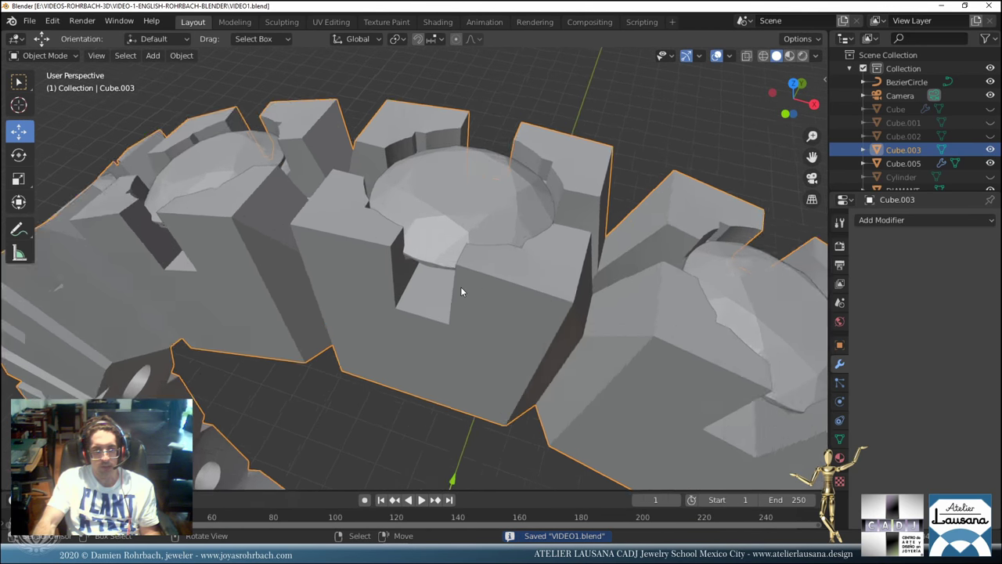
scroll(460, 287, "down", 6)
middle_click_drag(460, 287, 451, 313)
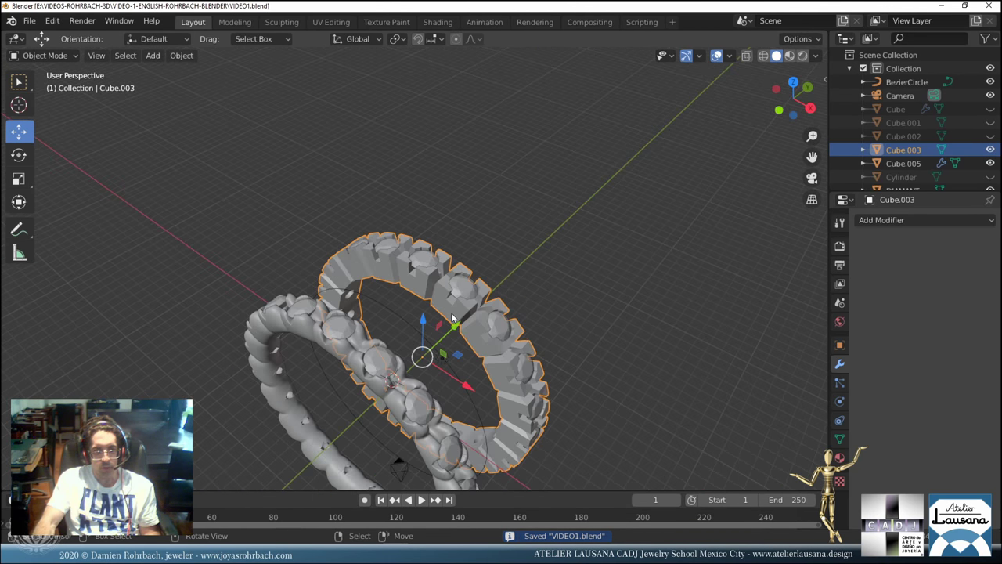
left_click(387, 386)
left_click(990, 241)
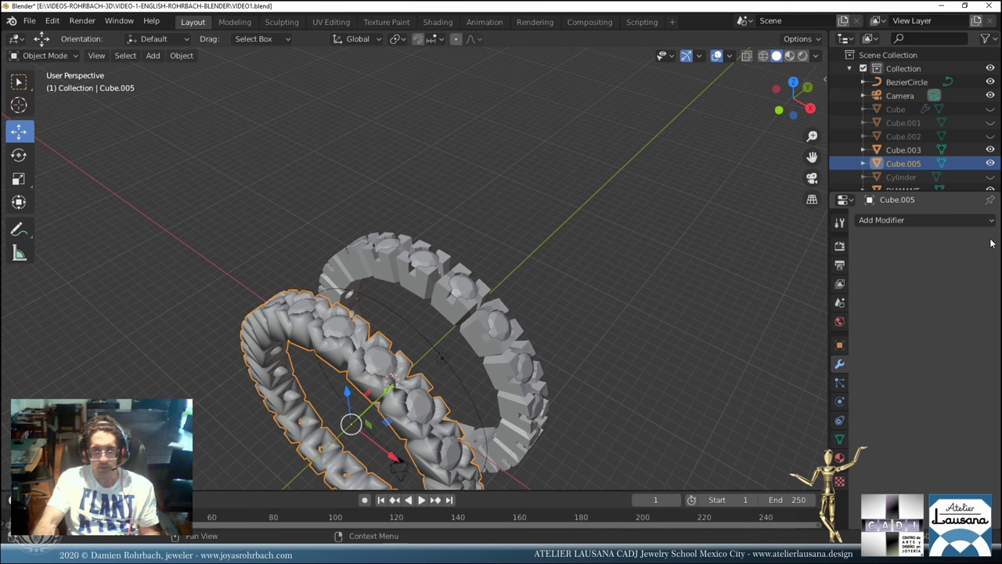
left_click(840, 439)
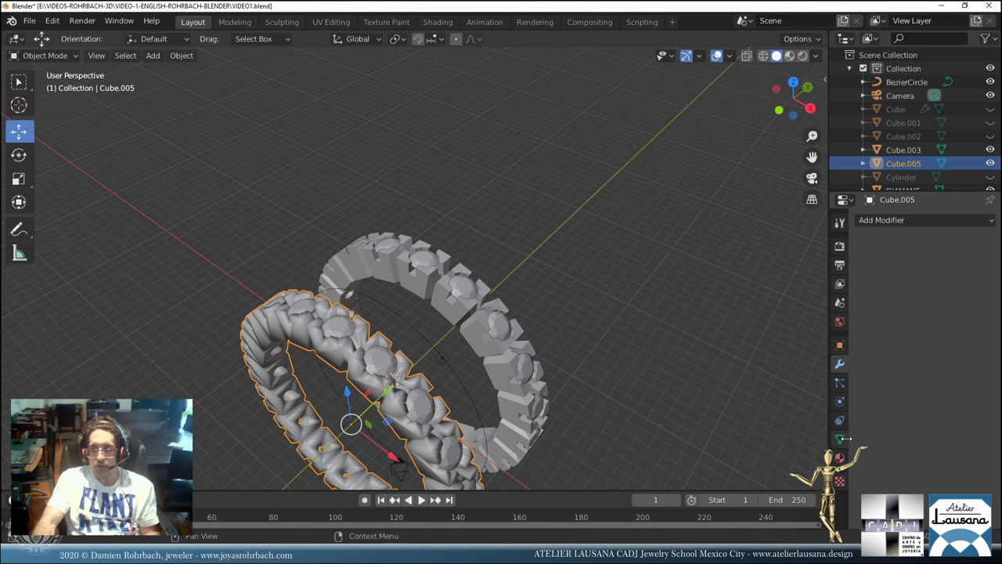
left_click(909, 470)
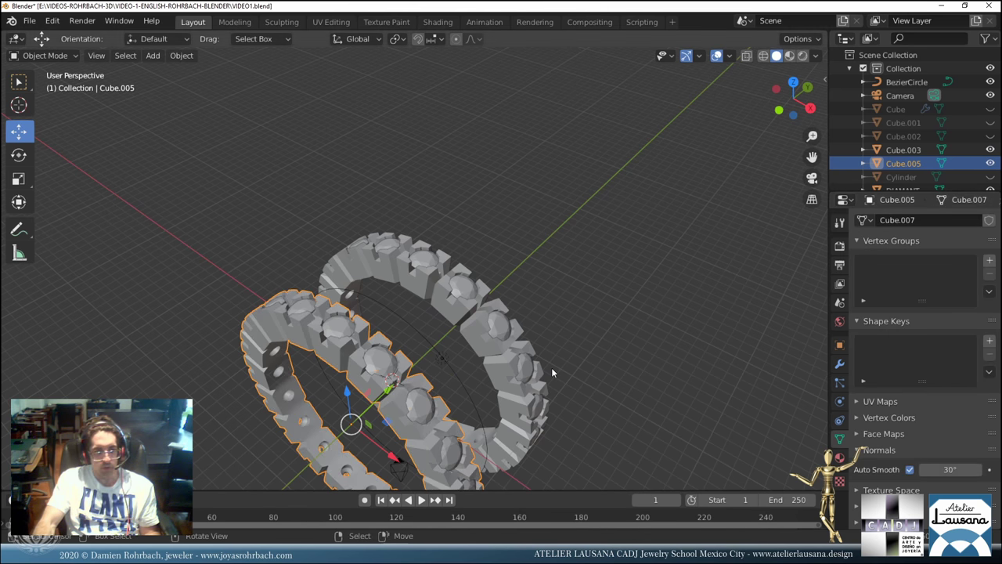
scroll(552, 367, "up", 3)
key("ctrl+s")
Add a mesh cylinder in front view and set its location to 0 so it sits at the centre of the rings.
scroll(387, 325, "down", 5)
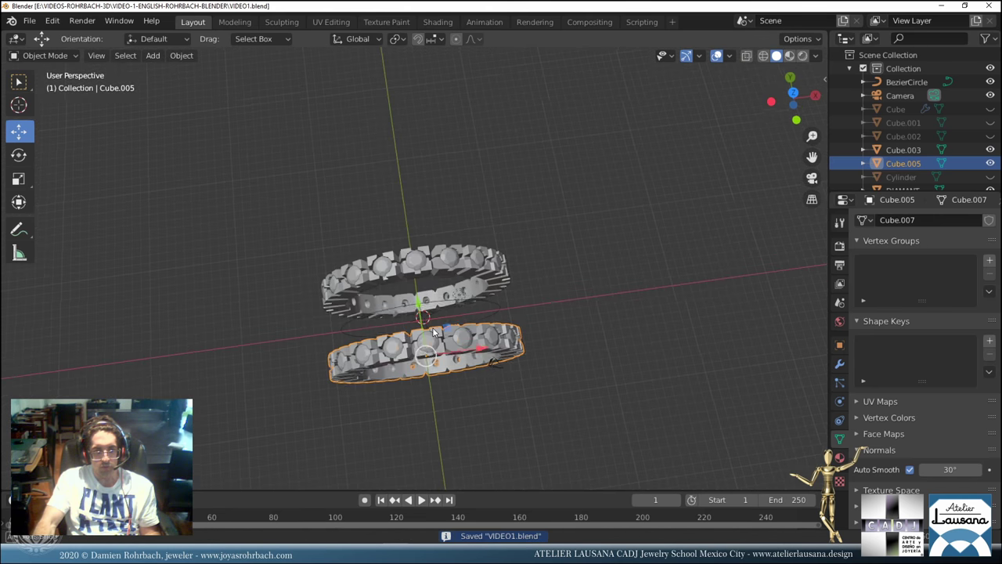
middle_click_drag(387, 325, 436, 319)
key("KP_7")
key("KP_1")
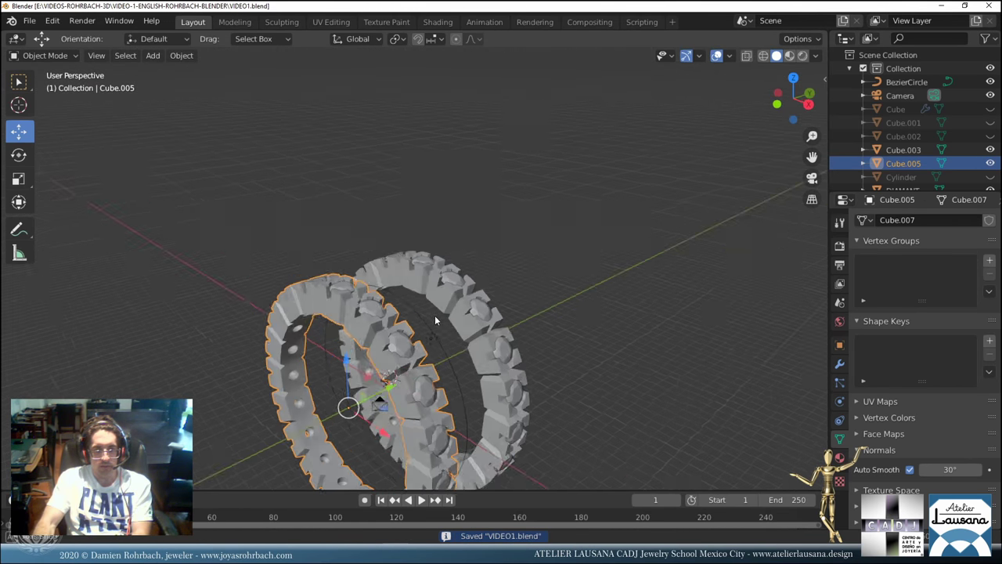
key("KP_1")
left_click(153, 56)
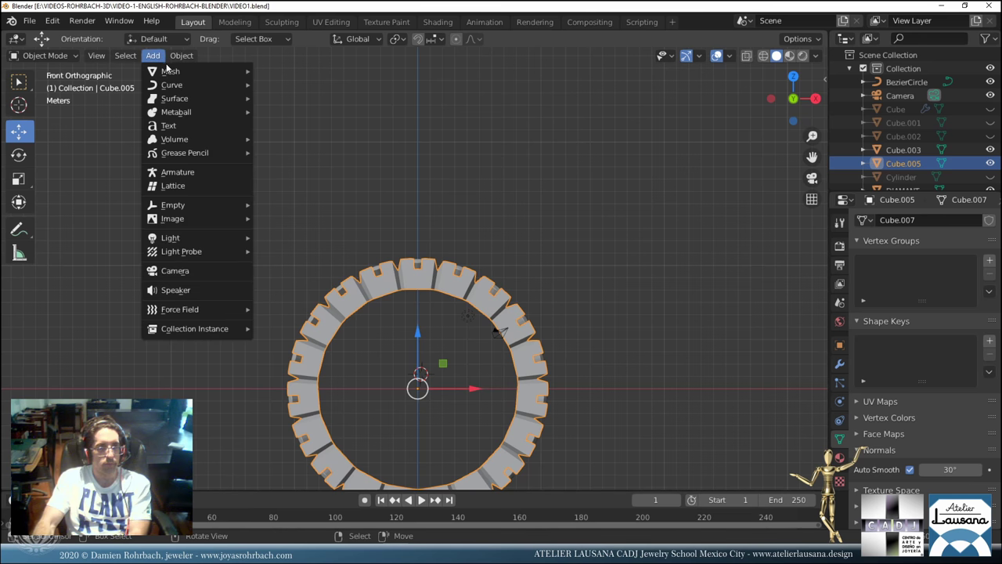
mouse_move(172, 71)
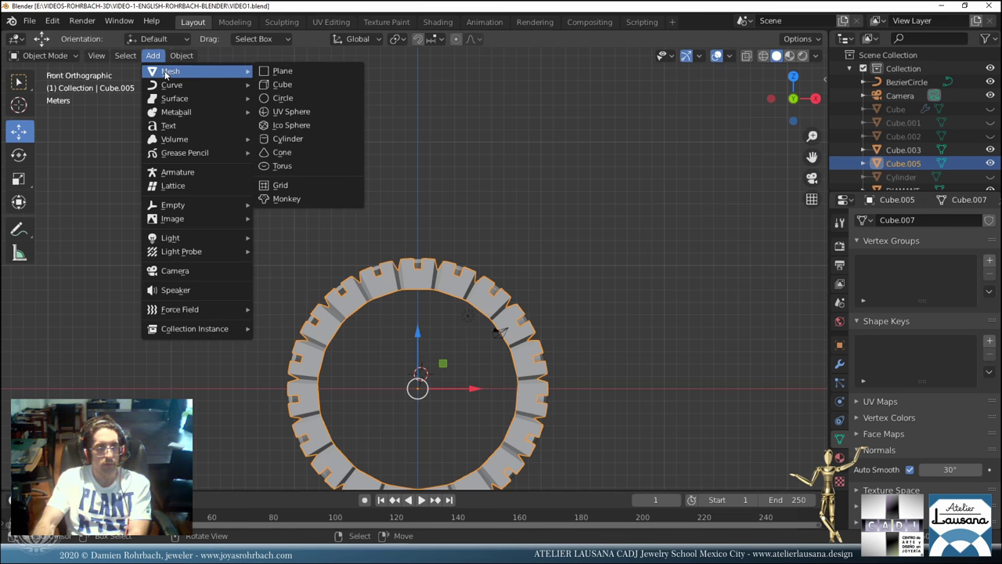
left_click(293, 139)
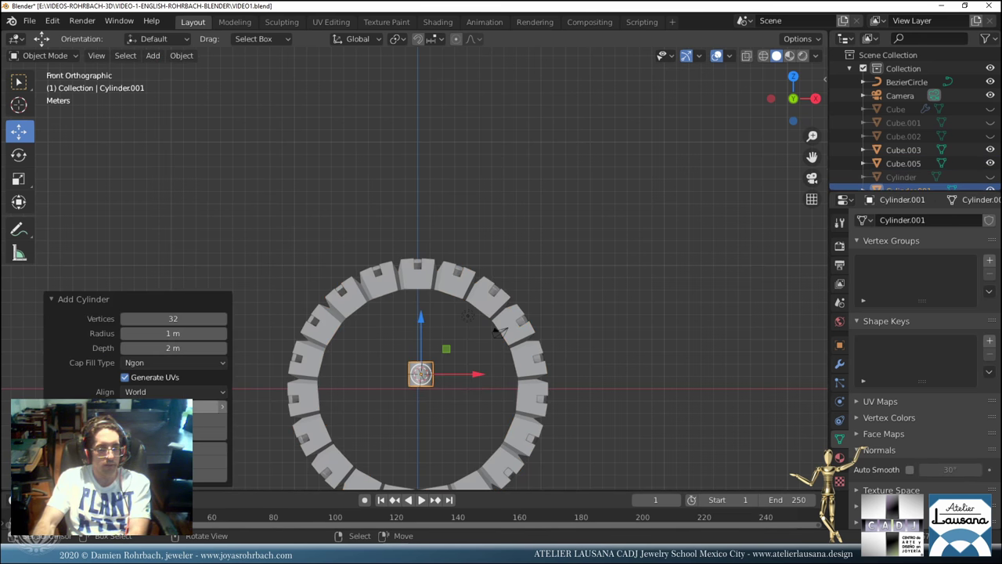
left_click(181, 406)
type("0")
key("Return")
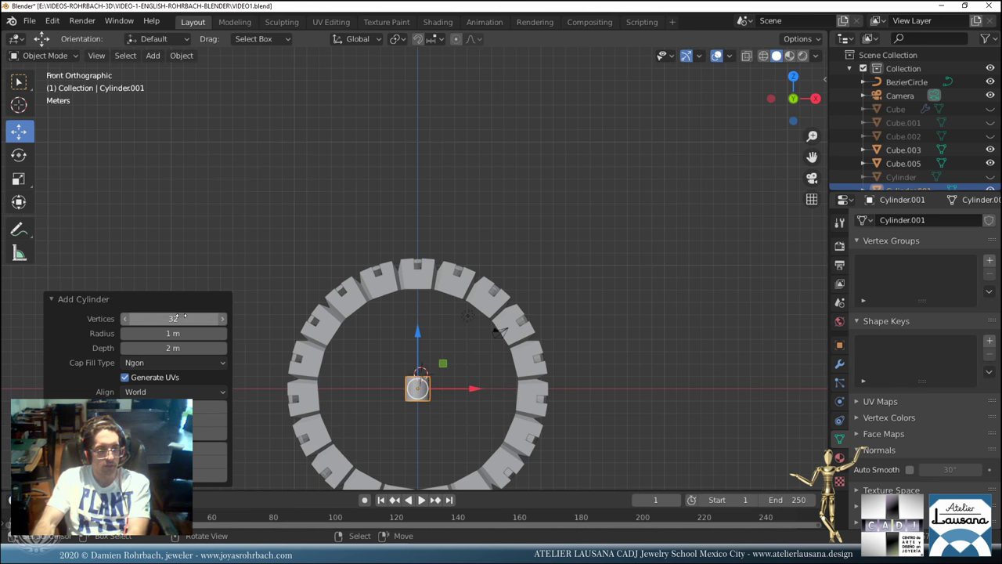
Set the new cylinder to 62 vertices and align it to the view.
left_click(178, 318)
type("62")
key("Return")
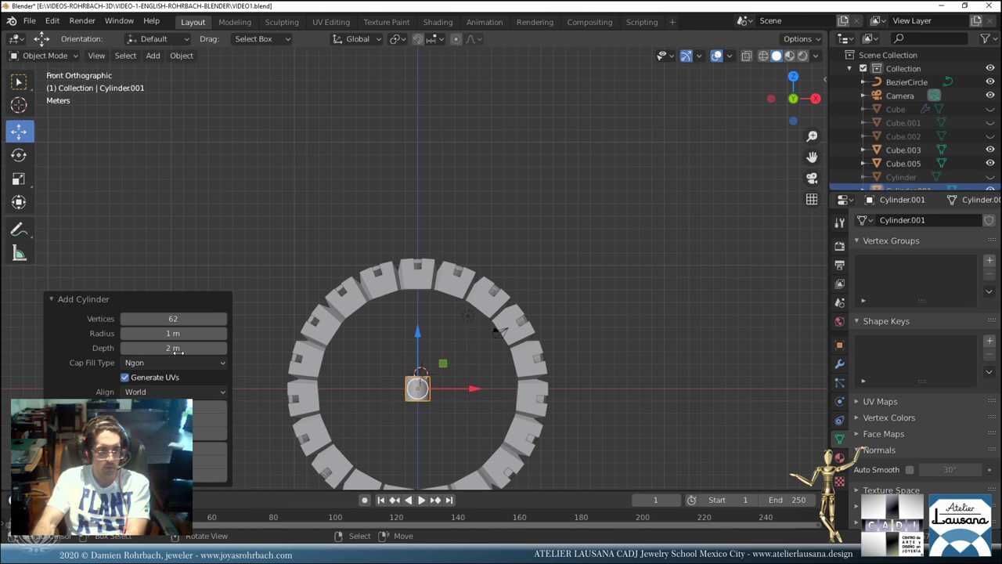
left_click(174, 391)
left_click(210, 437)
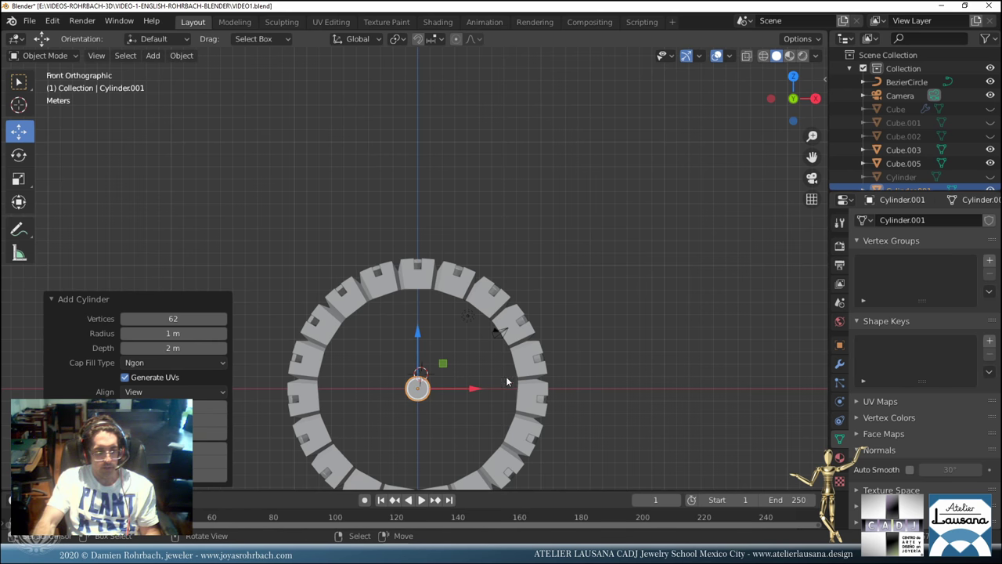
Scale the cylinder uniformly about 8 times so it fills the inner opening of the rings.
key("s")
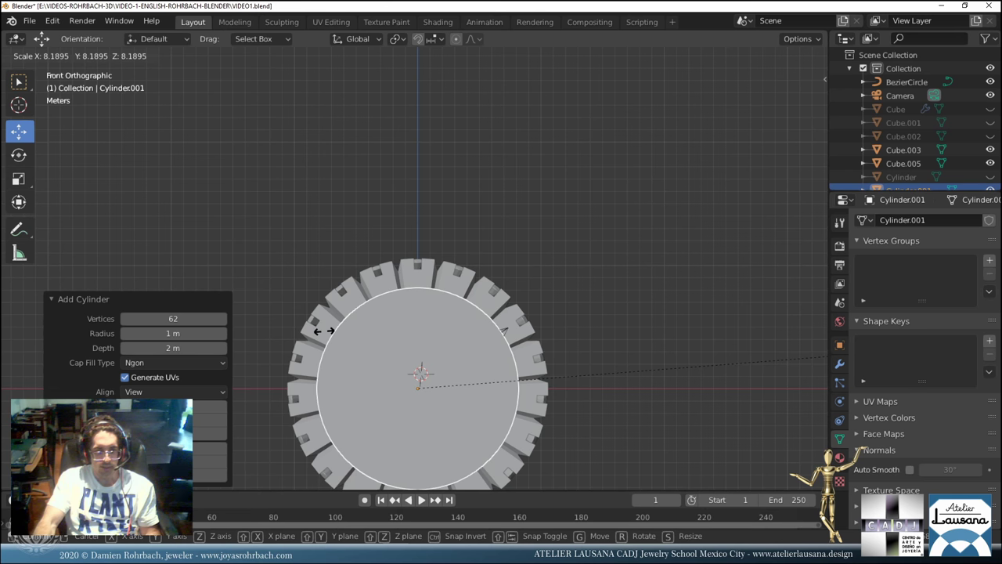
left_click(345, 329)
scroll(390, 330, "down", 3)
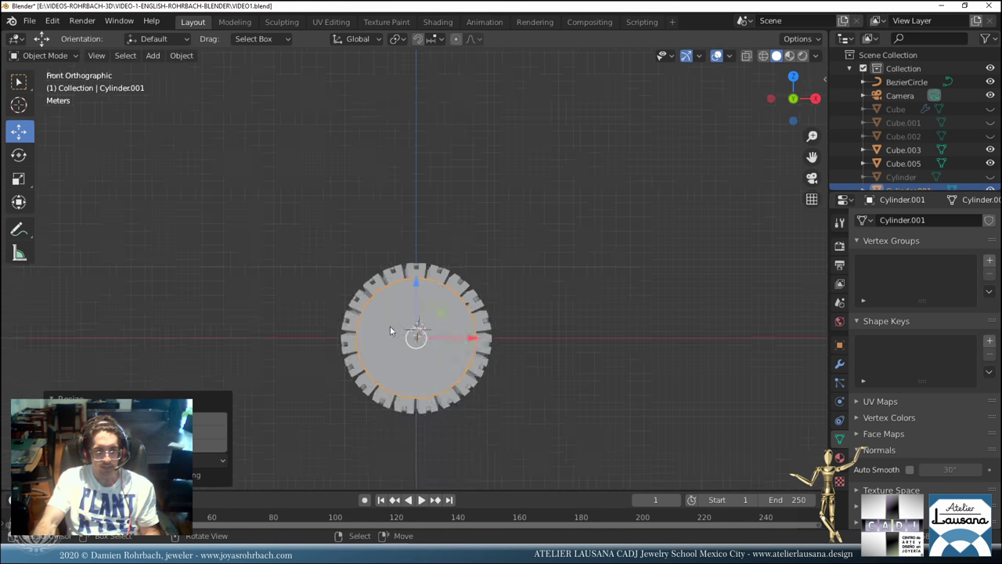
Scale the cylinder along Y to about 0.36 in top view so it spans the gap between the two rings.
mouse_move(390, 329)
middle_mouse_down()
mouse_move(368, 317)
mouse_move(379, 324)
middle_mouse_up()
scroll(379, 324, "up", 3)
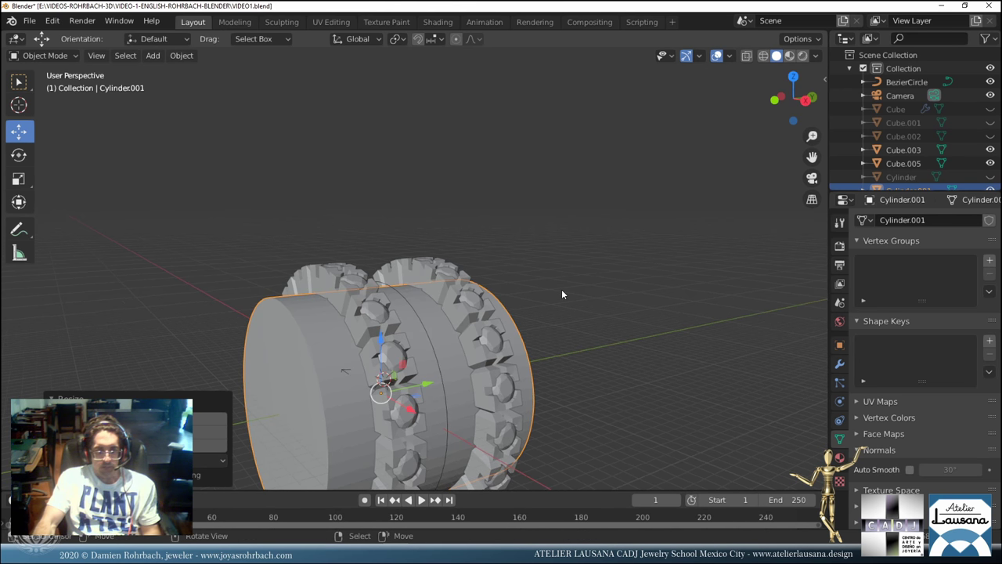
key("KP_7")
key("s")
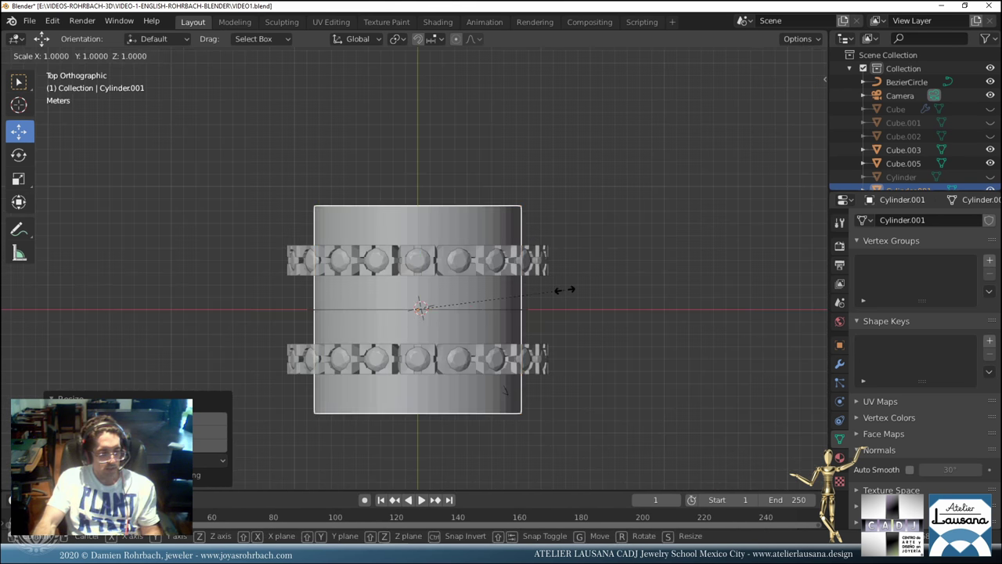
key("y")
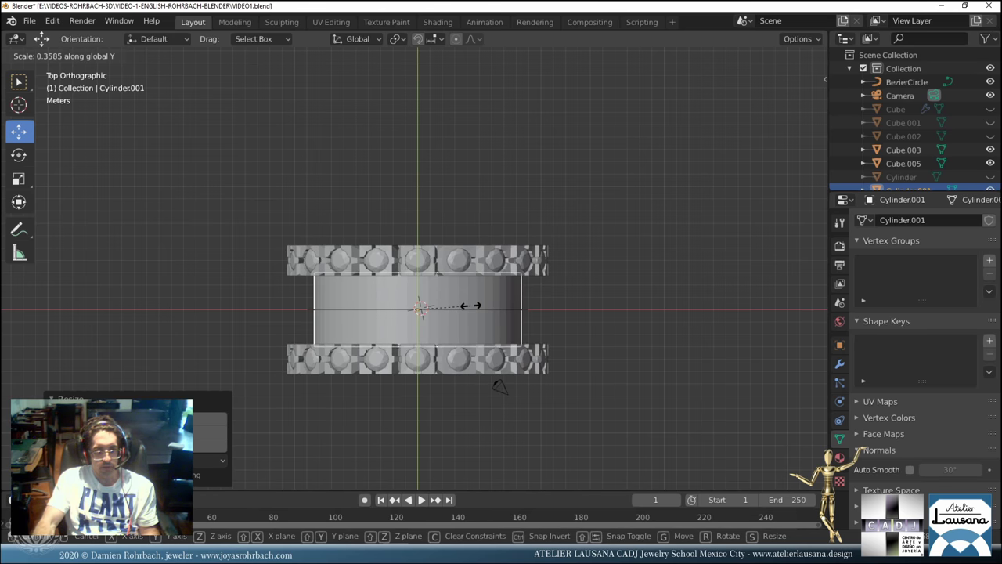
left_click(473, 305)
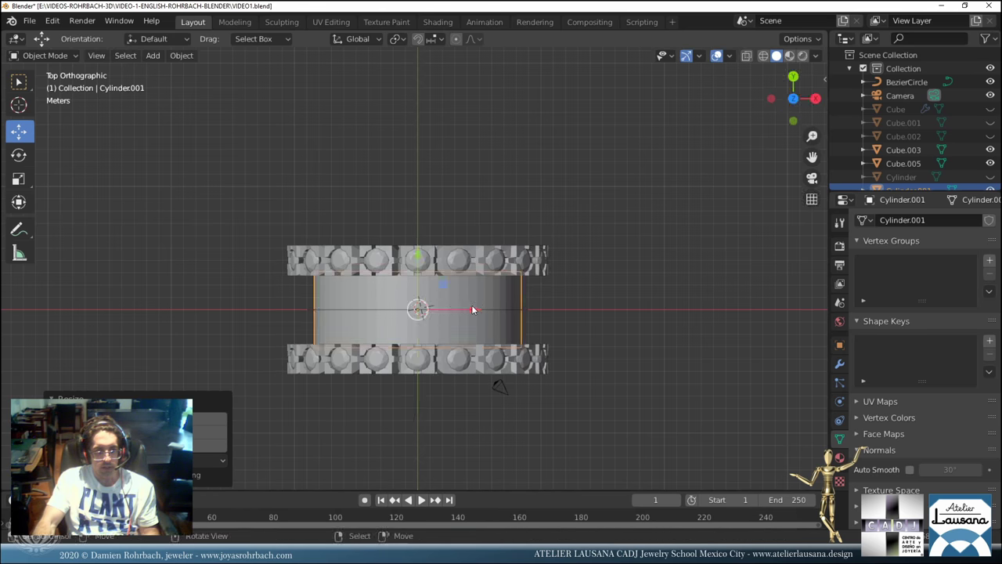
middle_click_drag(472, 305, 427, 276)
key("shift+d")
right_click(616, 271)
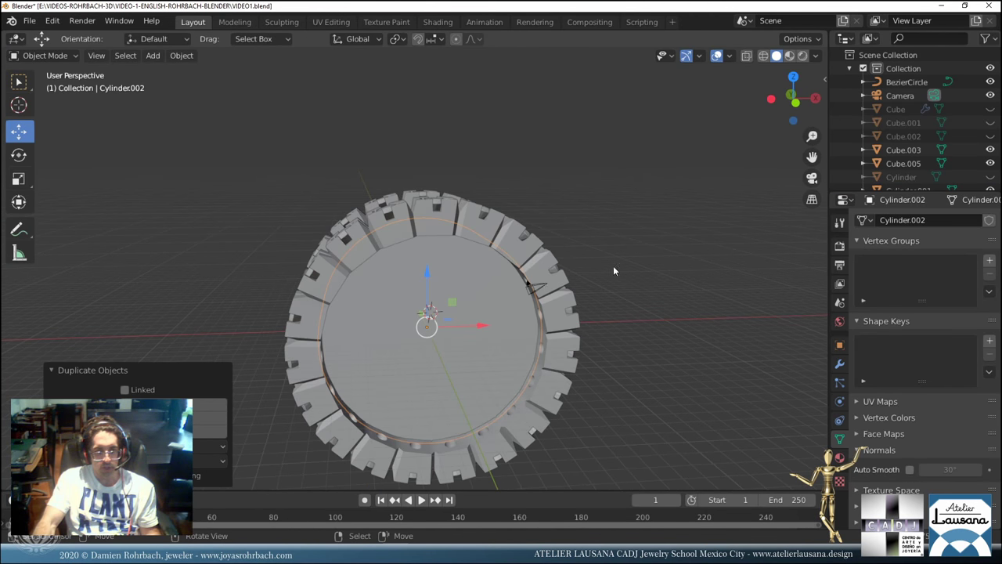
key("s")
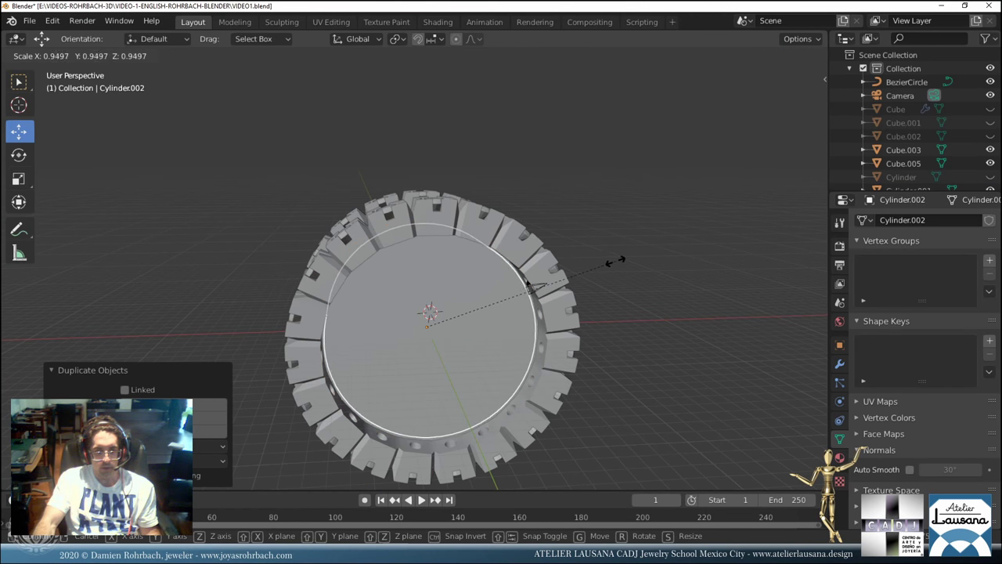
left_click(619, 259)
key("KP_1")
scroll(617, 260, "up", 3)
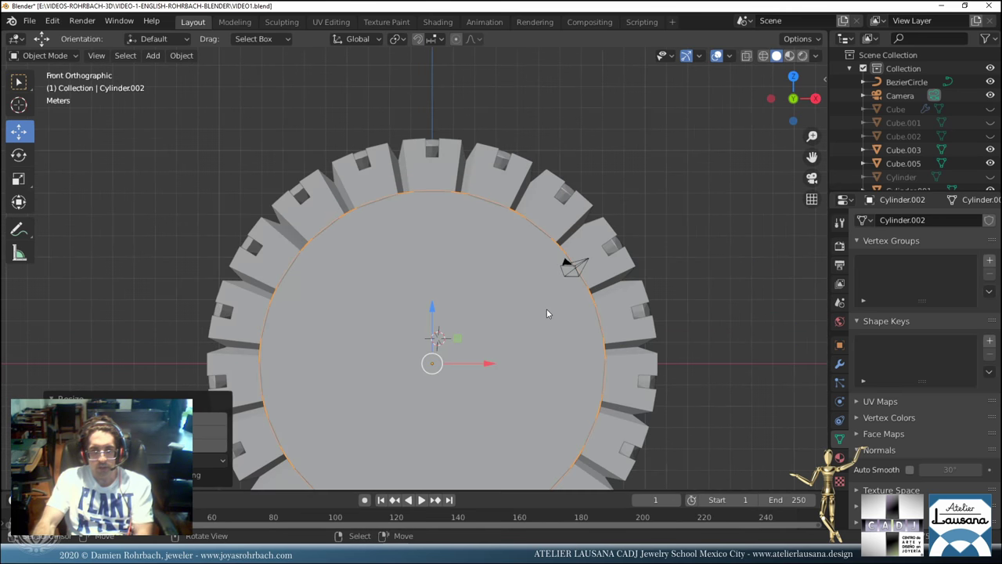
middle_click_drag(558, 308, 542, 262, "shift")
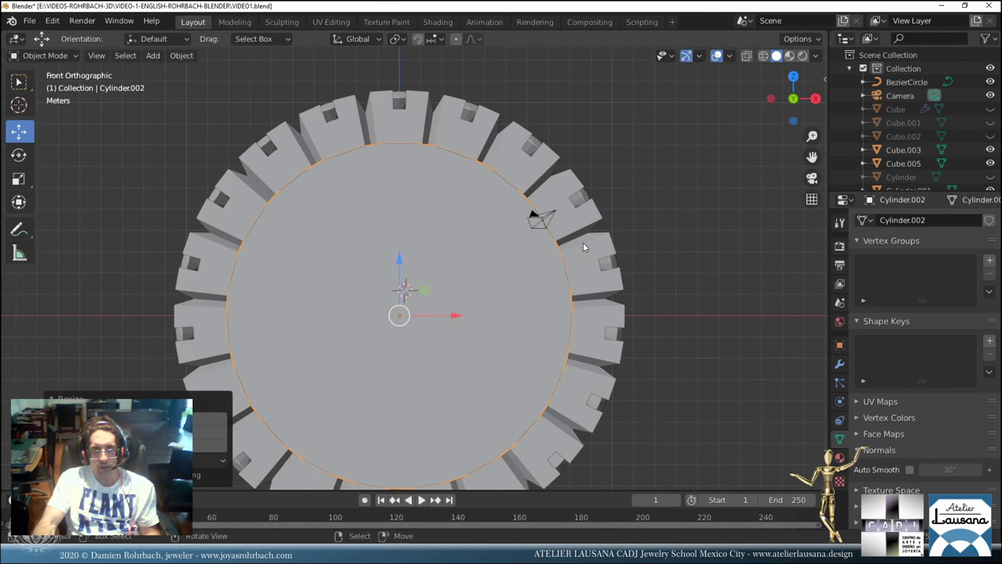
key("Delete")
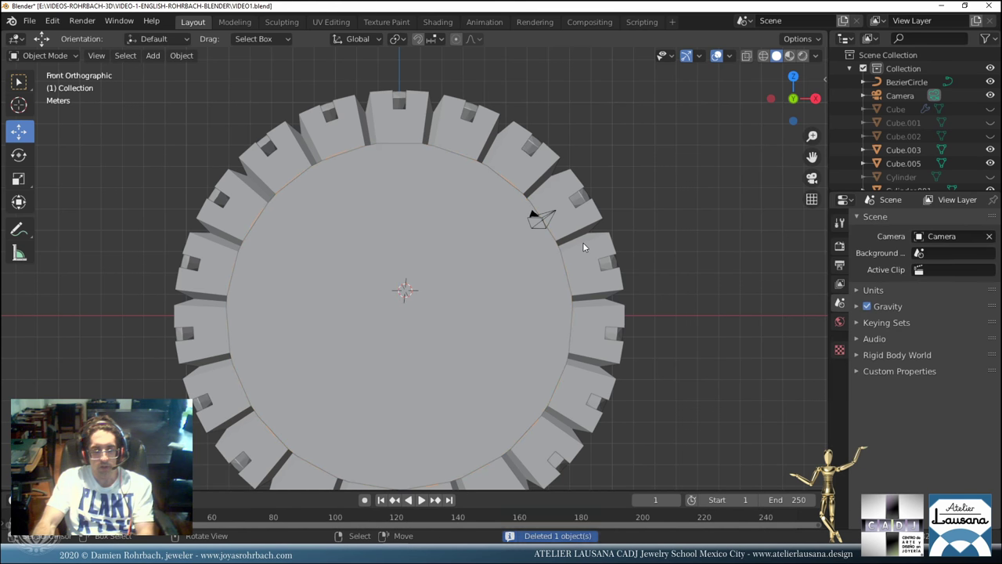
Delete the two flat end-cap faces of the central cylinder so it becomes an open tube.
middle_click_drag(582, 242, 546, 260)
left_click(447, 249)
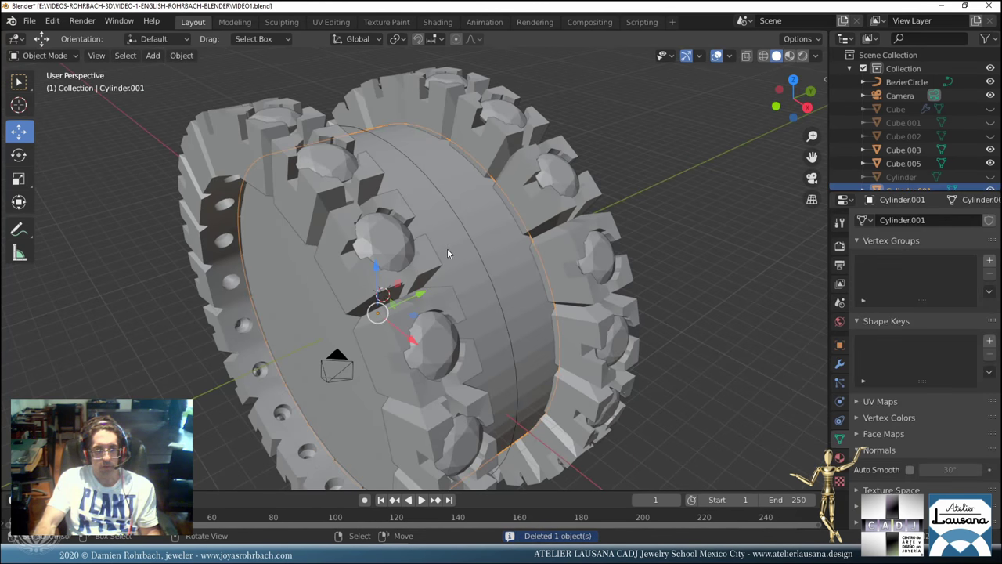
key("Tab")
key("alt+a")
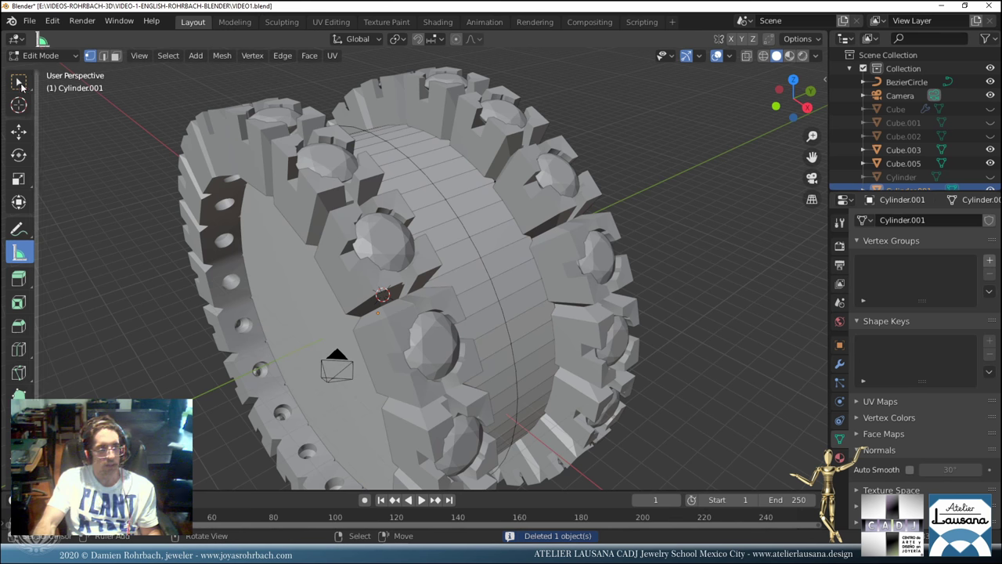
left_click(115, 55)
left_click(292, 340)
middle_click_drag(497, 330, 473, 326)
key("x")
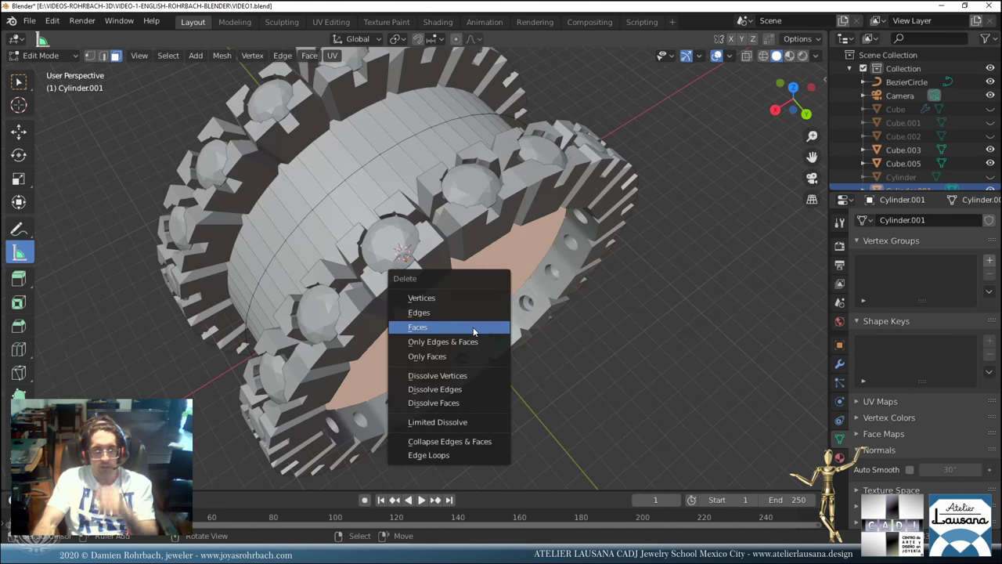
left_click(473, 329)
Save the file, and extrude all faces of the open tube in place, scaling them uniformly by about 1.146 to give the wall thickness.
middle_click_drag(473, 329, 466, 313)
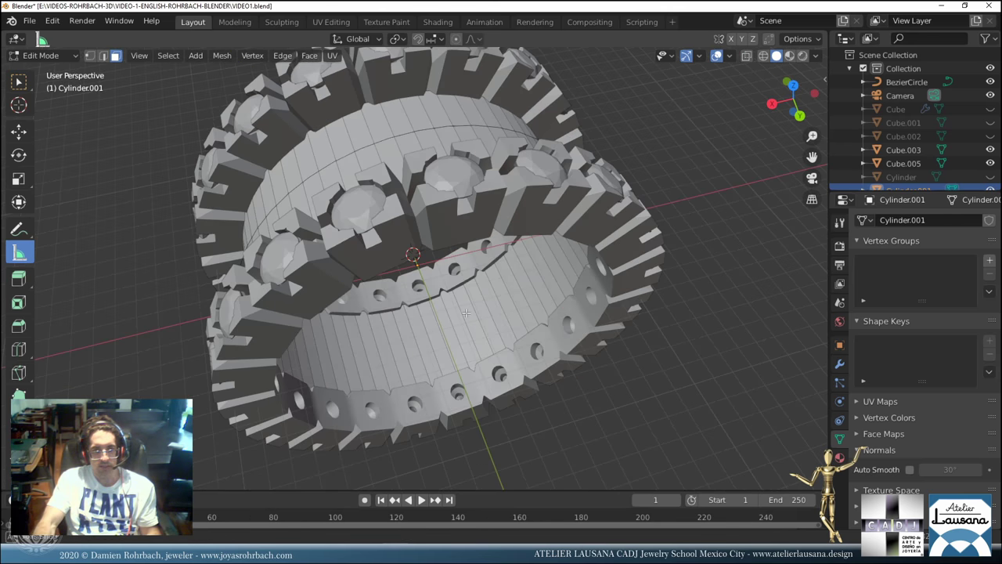
key("l")
key("ctrl+s")
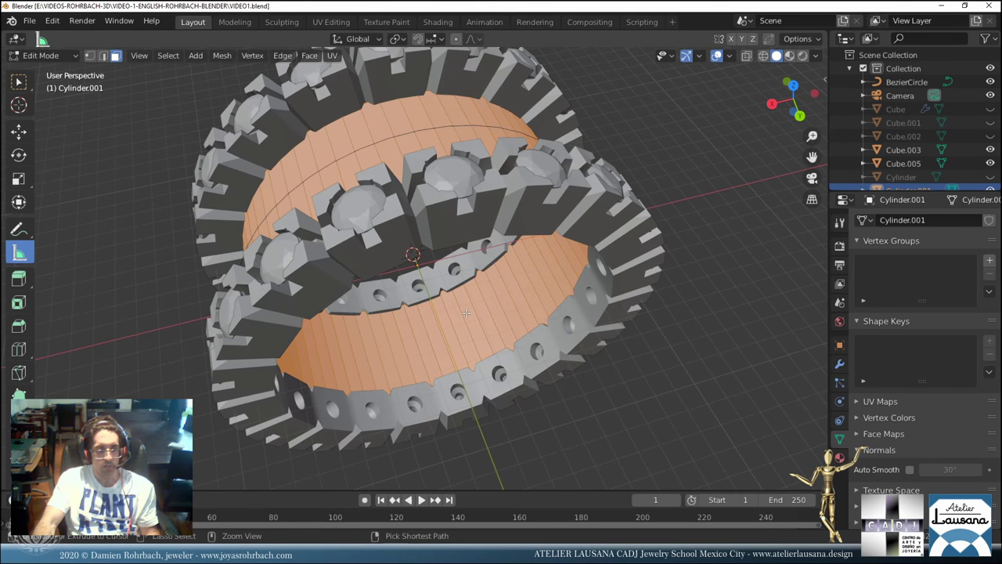
key("KP_1")
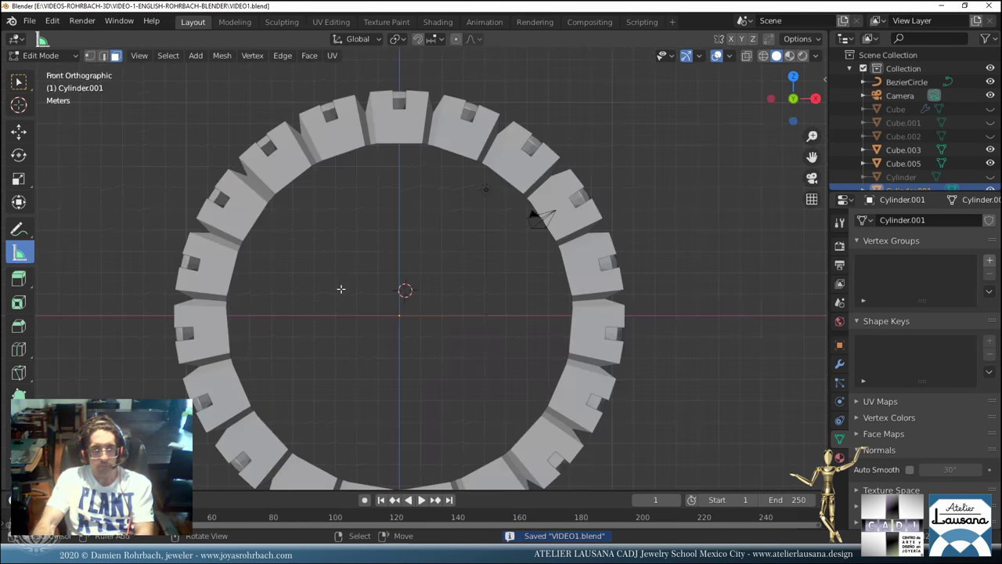
middle_click_drag(343, 304, 370, 304)
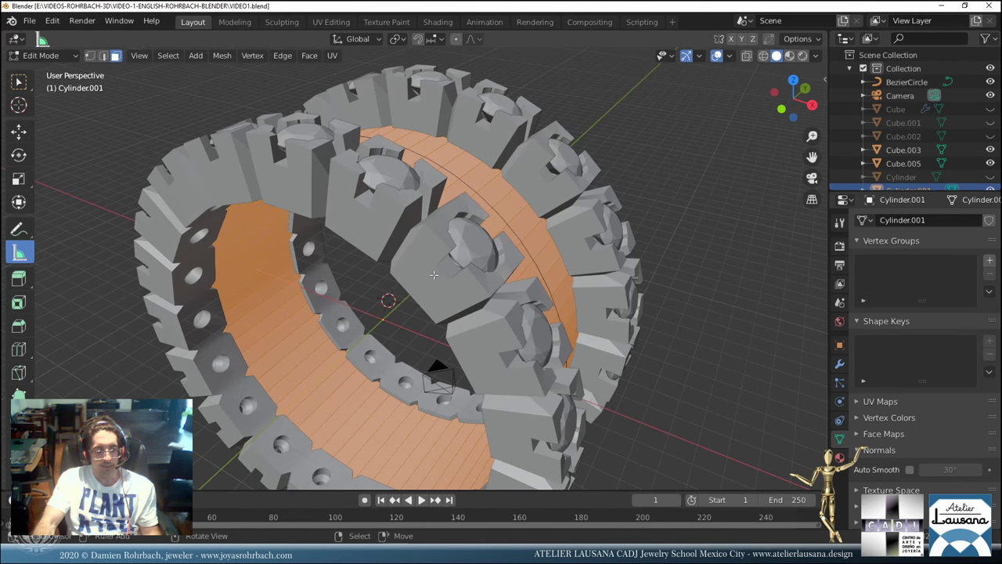
key("e")
key("Escape")
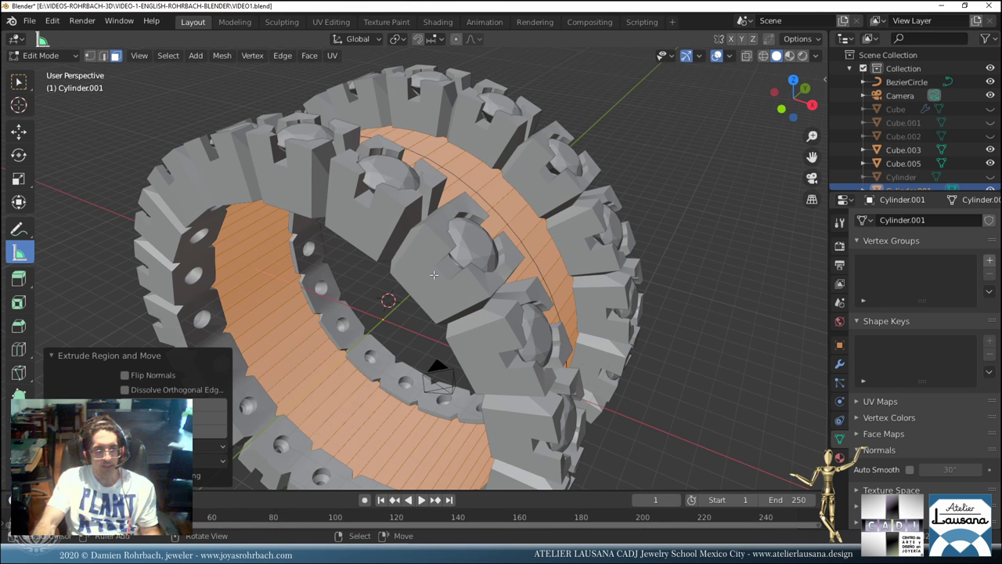
key("s")
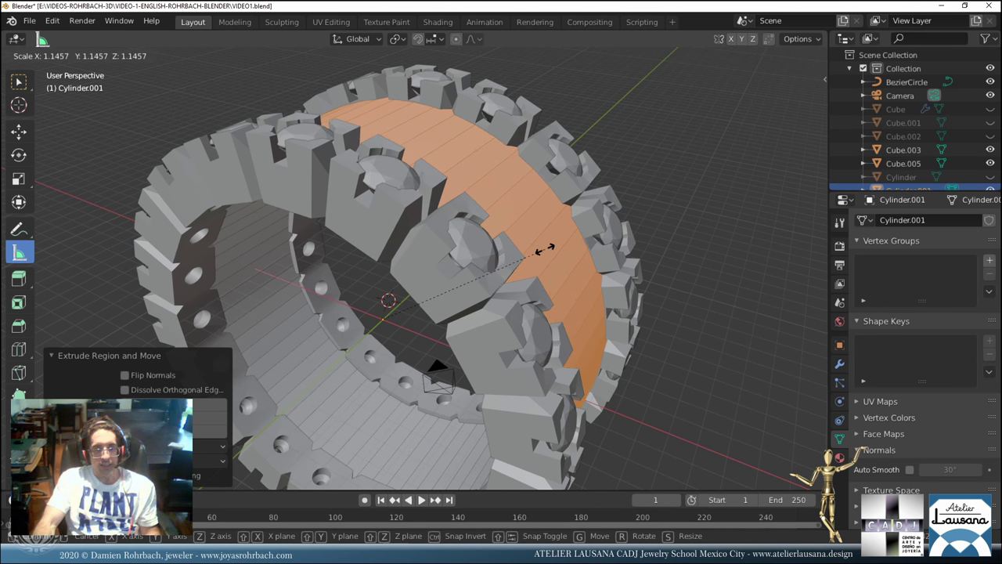
left_click(543, 249)
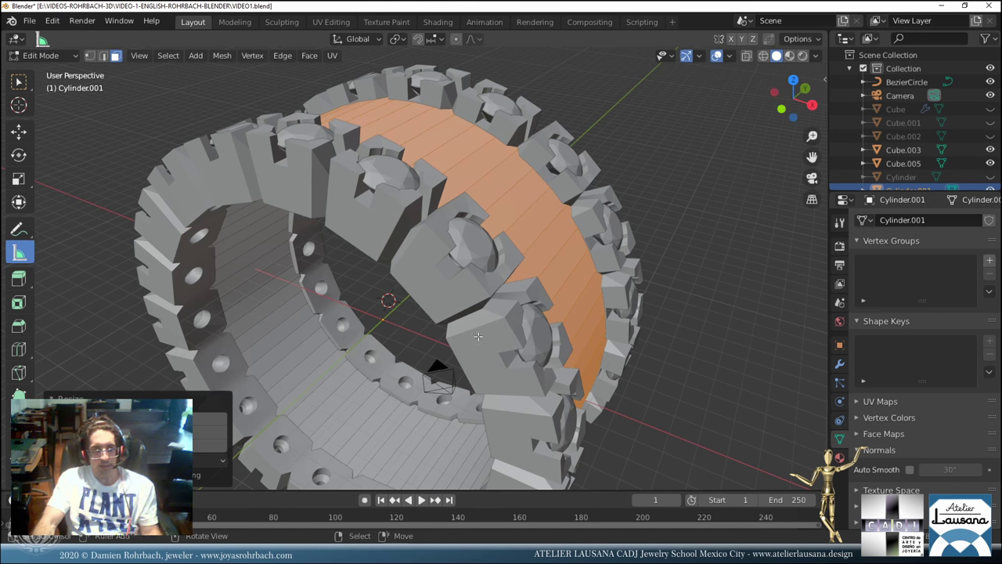
key("alt+a")
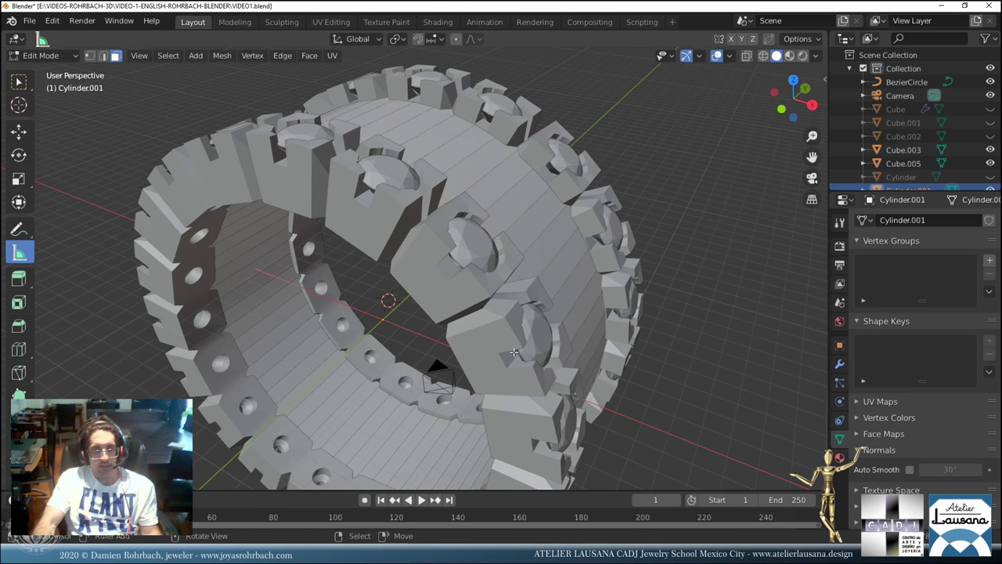
Return to Object Mode, hide the front setting ring Cube.005 and save the file.
key("Tab")
left_click(474, 330)
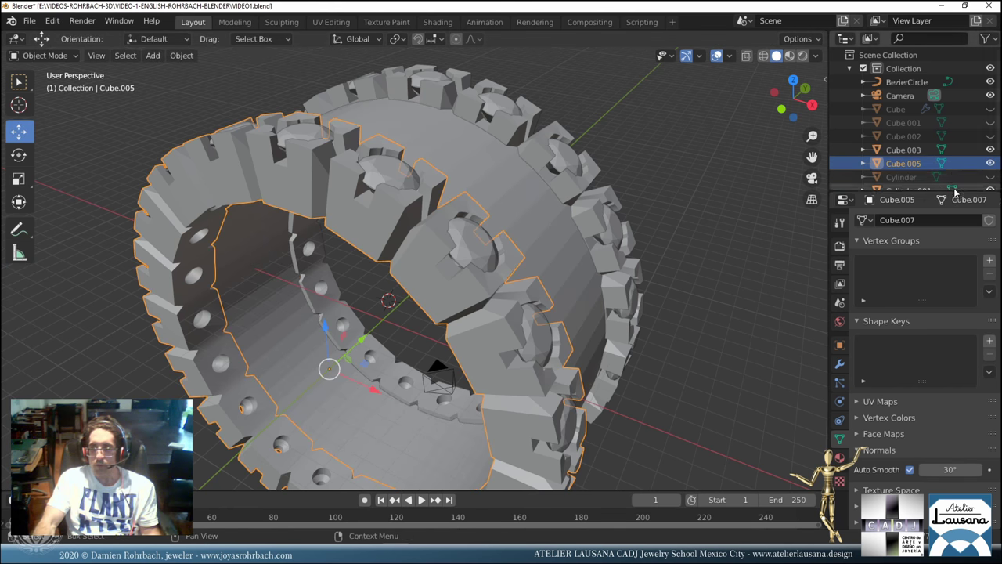
left_click(989, 163)
scroll(481, 291, "down", 4)
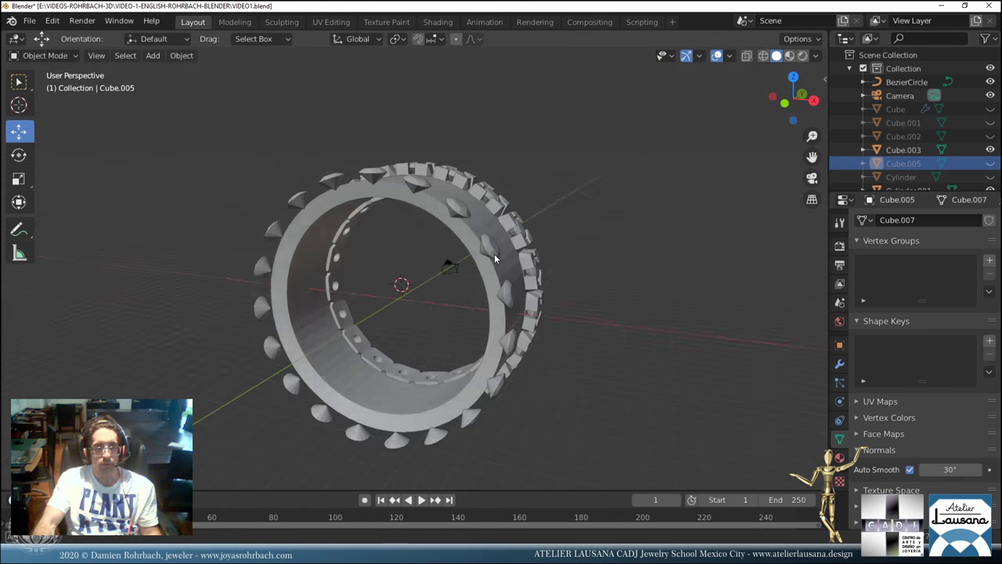
middle_click_drag(481, 290, 506, 232)
key("ctrl+s")
Select the complete loop of outer faces around the central band in Edit Mode.
scroll(480, 270, "up", 3)
left_click(507, 232)
key("Tab")
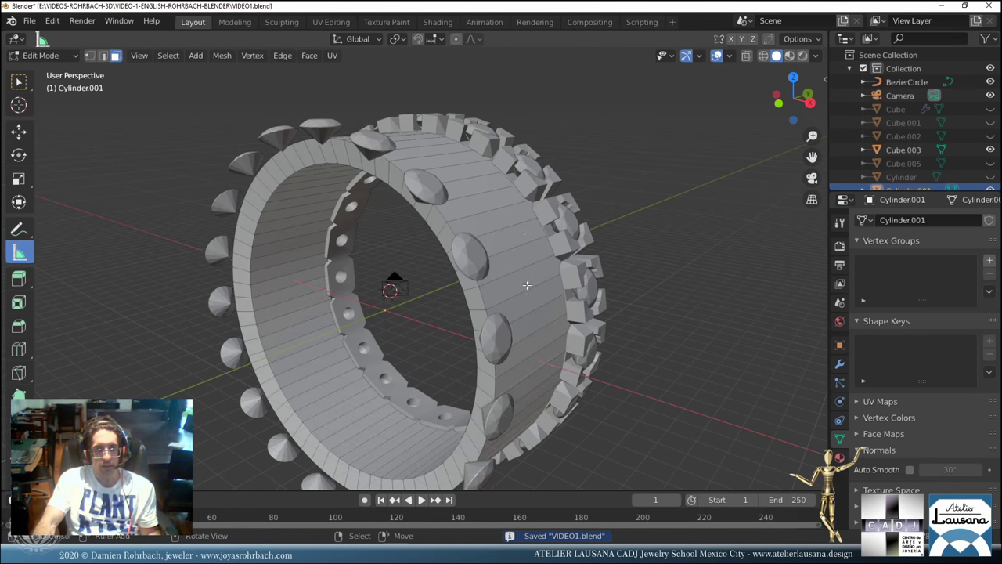
scroll(483, 296, "down", 2)
left_click(501, 300)
left_click(438, 224, "ctrl")
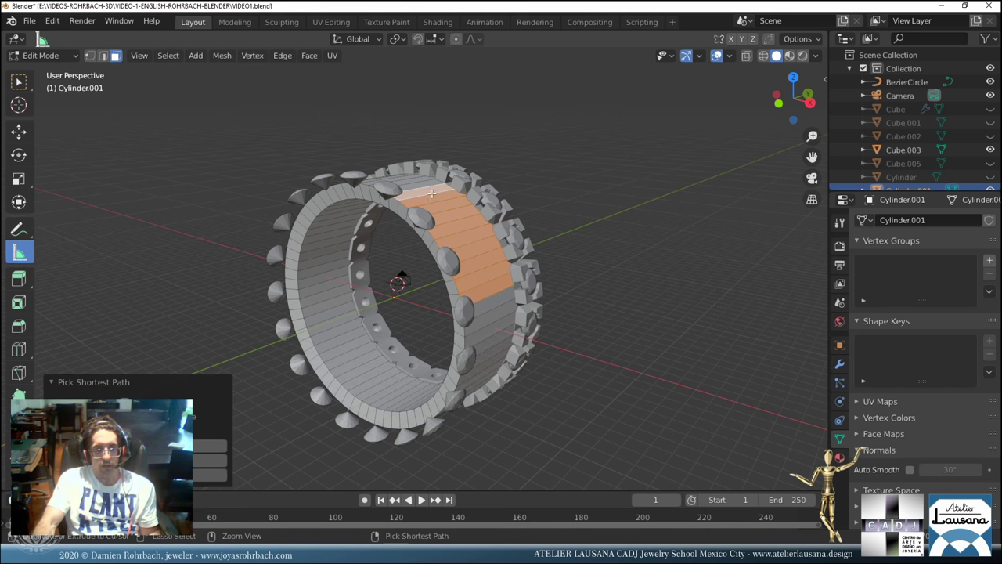
middle_click_drag(438, 223, 377, 279)
left_click(309, 276, "ctrl")
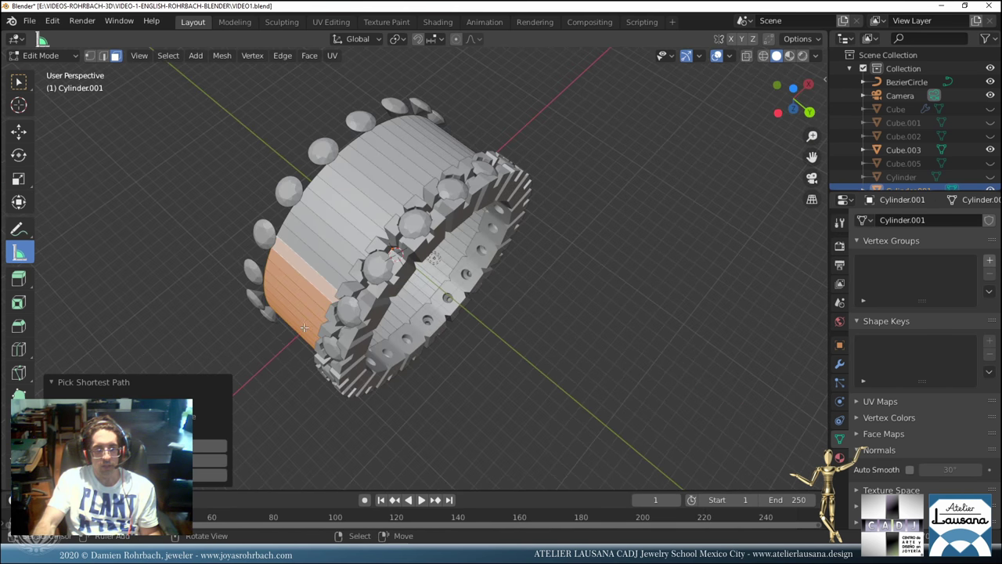
middle_click_drag(308, 275, 317, 362)
left_click(417, 171, "ctrl")
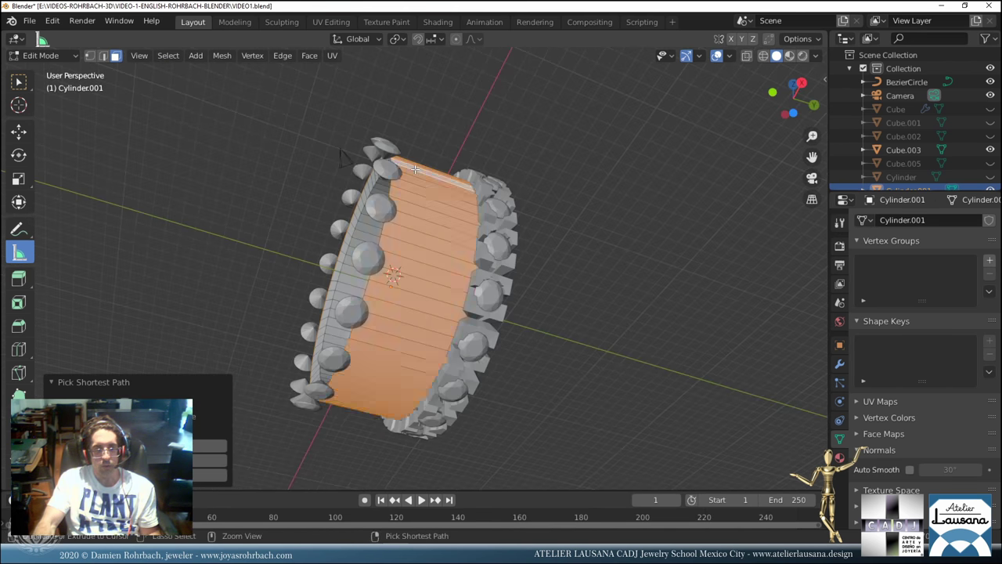
middle_click_drag(451, 211, 467, 244)
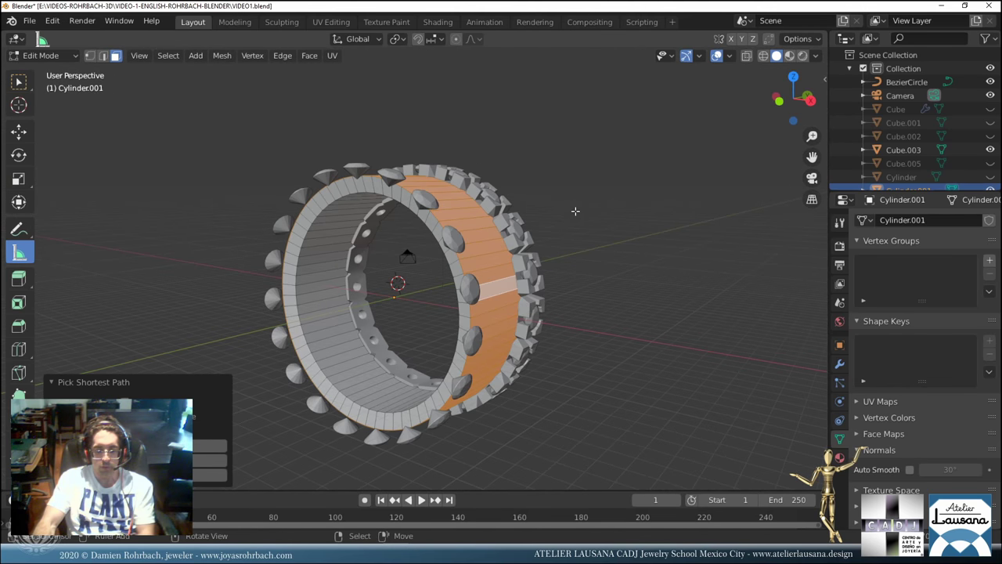
Scale the selected outer faces to about 0.96 in front view to thin the band's wall.
key("KP_1")
scroll(575, 207, "up", 2)
key("s")
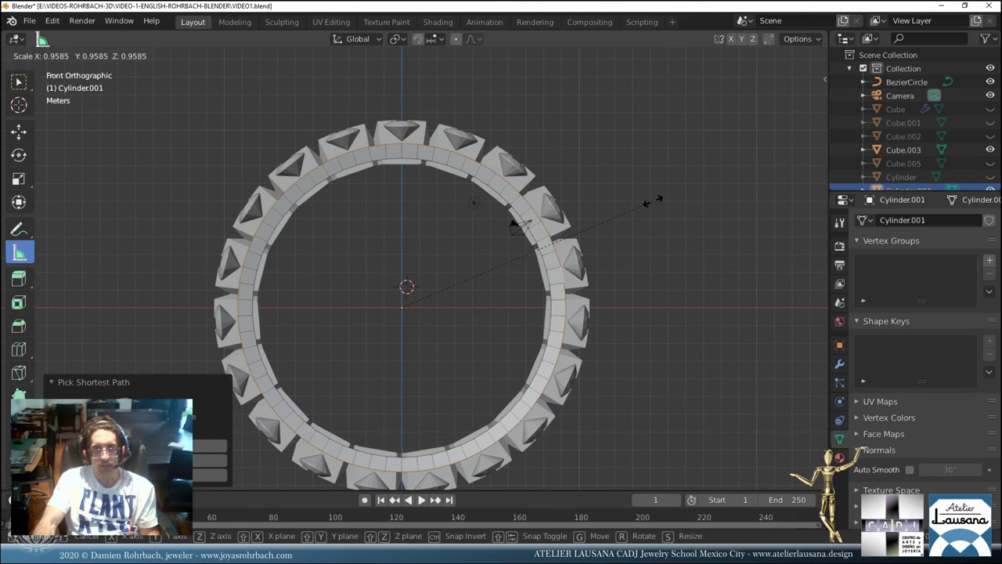
left_click(610, 213)
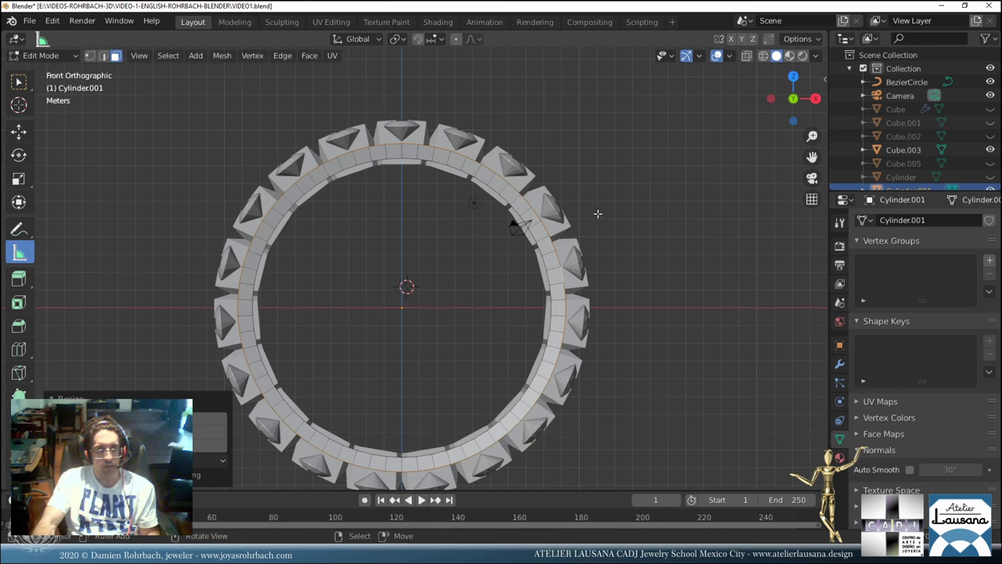
key("s")
key("Escape")
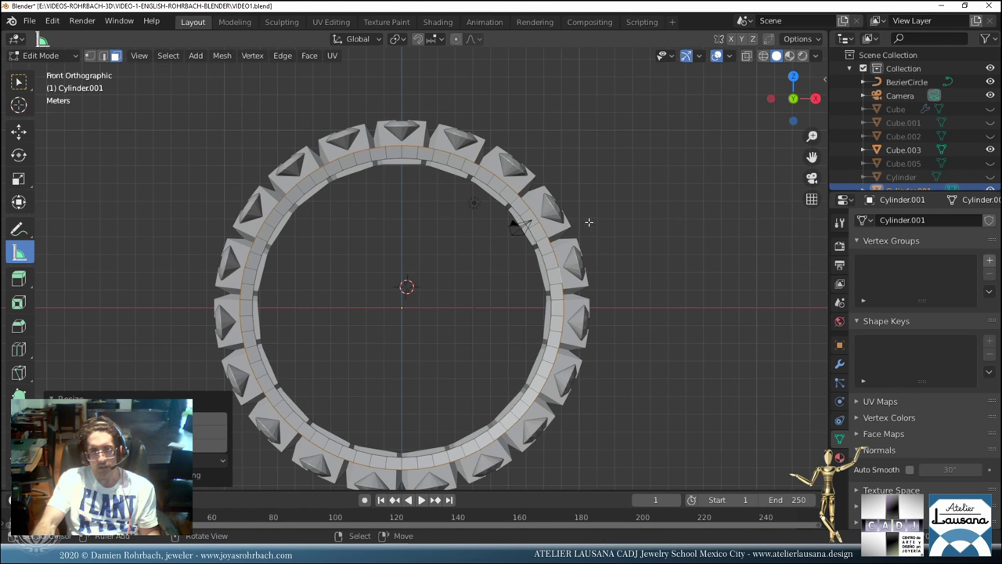
key("s")
key("Escape")
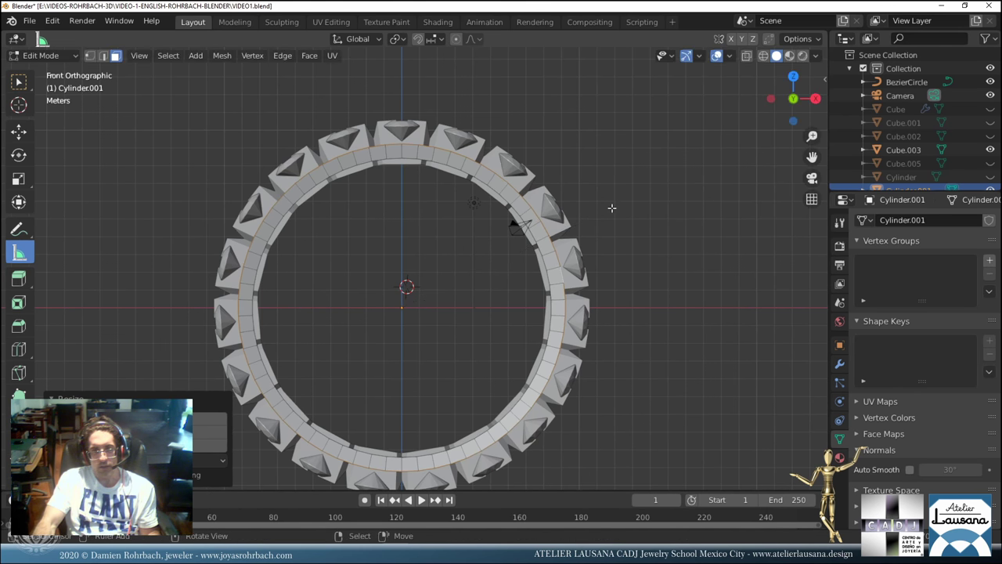
Select the band's entire mesh and scale it uniformly to about 0.955.
middle_click_drag(554, 256, 444, 226)
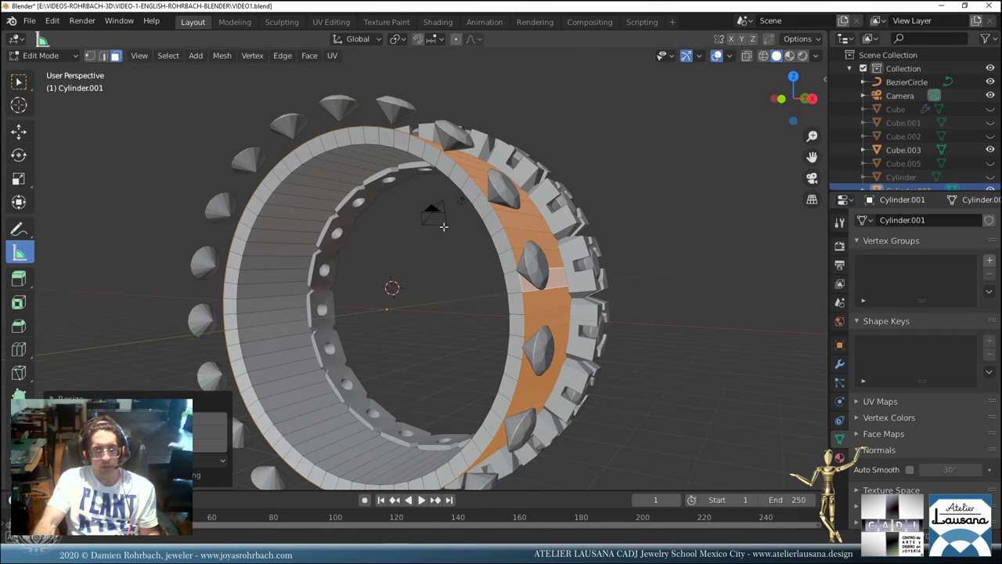
key("a")
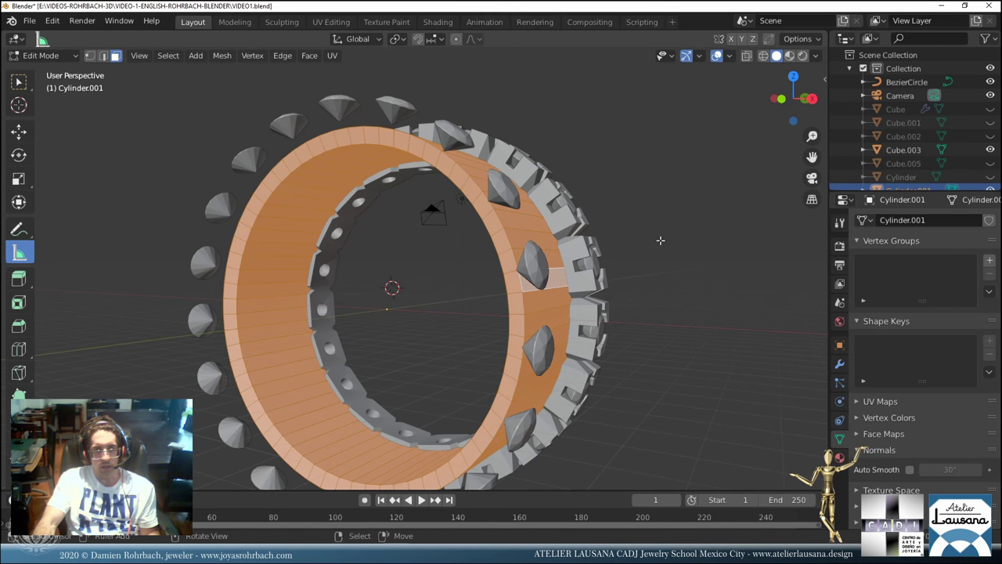
key("s")
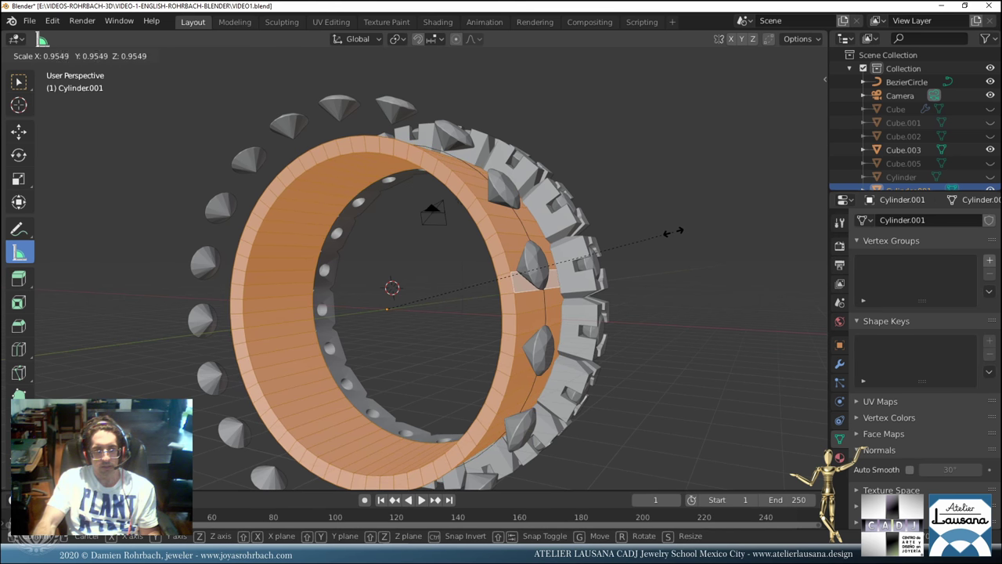
left_click(674, 232)
middle_click_drag(459, 257, 497, 274)
Unhide Cylinder and Cube.005, return to Object Mode and save the file.
scroll(939, 149, "down", 2)
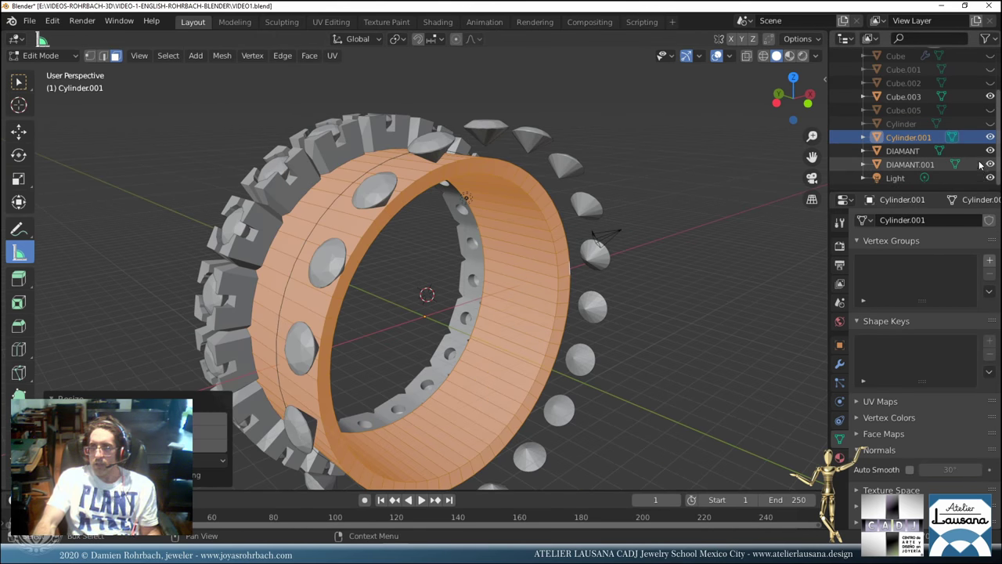
left_click(989, 124)
left_click(990, 110)
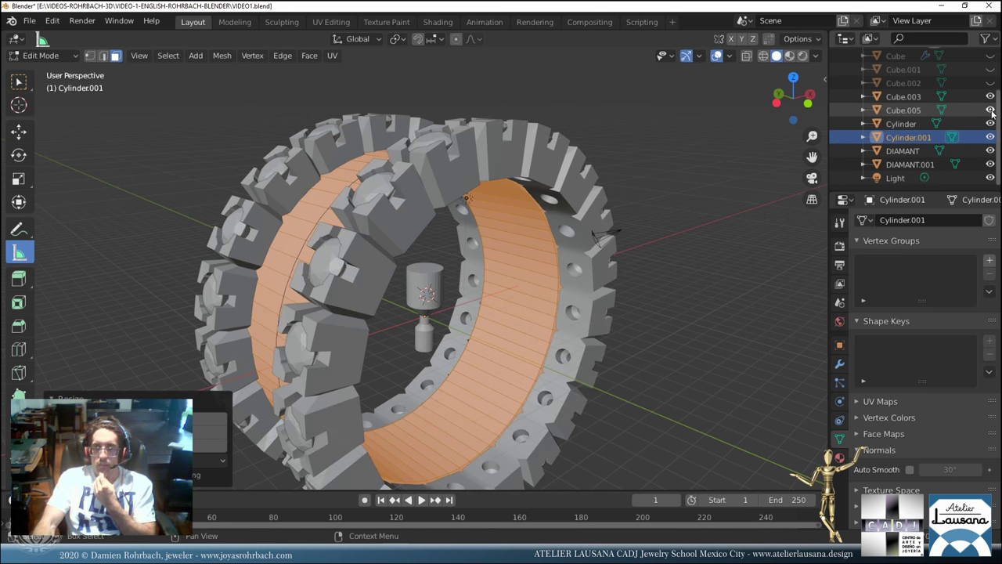
key("ctrl+s")
middle_click_drag(657, 227, 635, 228)
key("Tab")
middle_click_drag(607, 288, 553, 241)
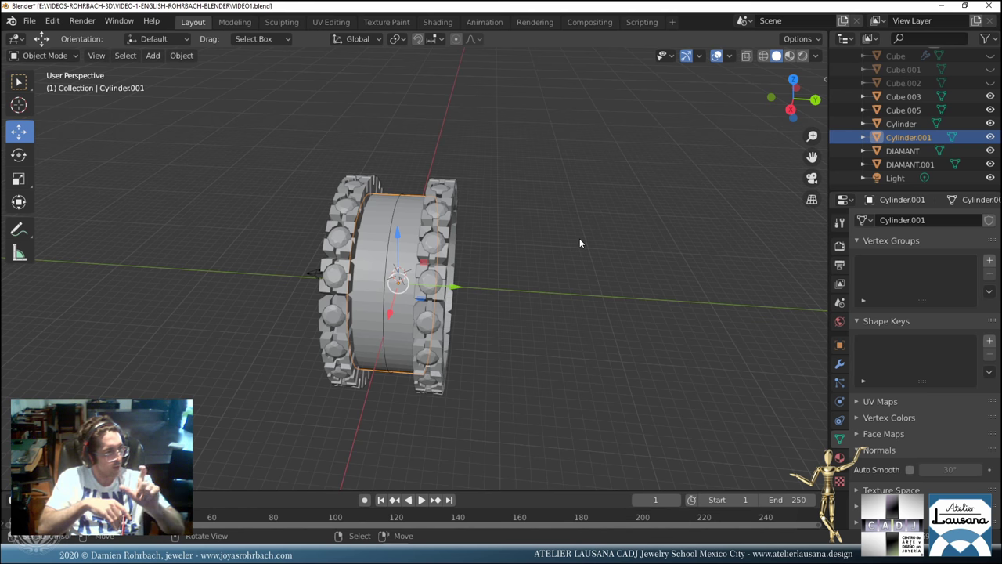
key("ctrl+s")
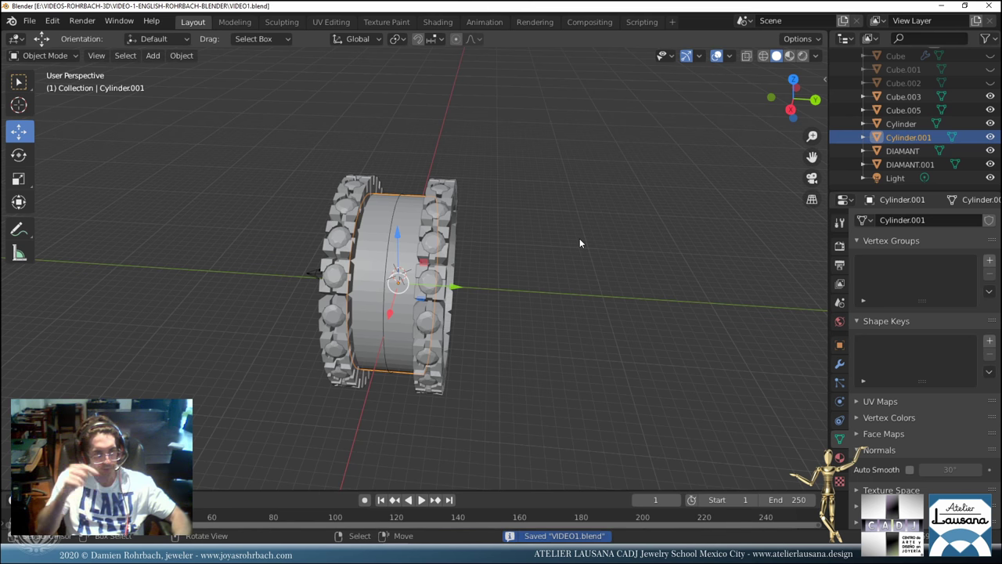
Shade the central band smooth, enable Auto Smooth at 30° in its normals, and save the file.
middle_click_drag(583, 242, 406, 193)
left_click(182, 56)
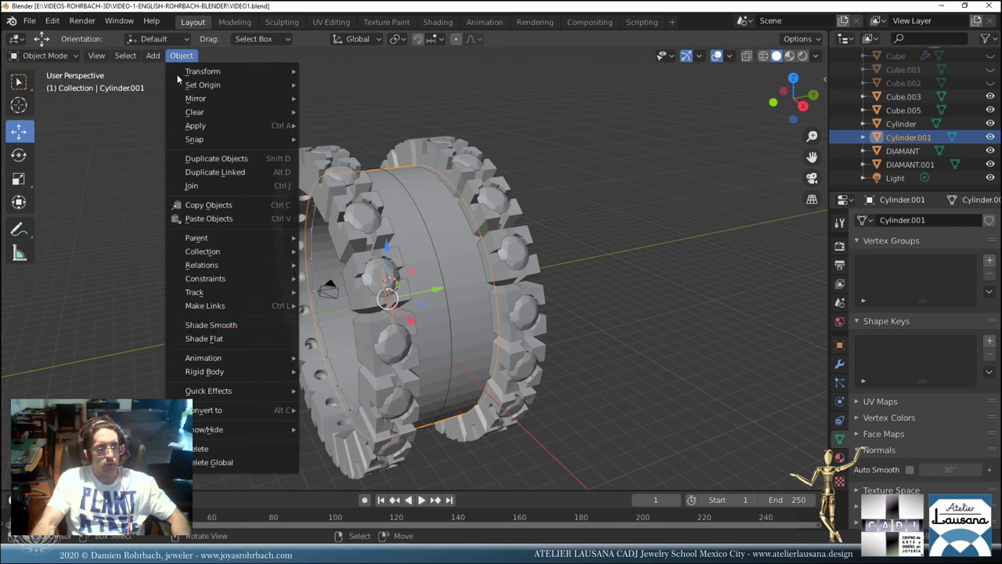
left_click(196, 337)
scroll(330, 318, "down", 2)
middle_click_drag(330, 317, 407, 313)
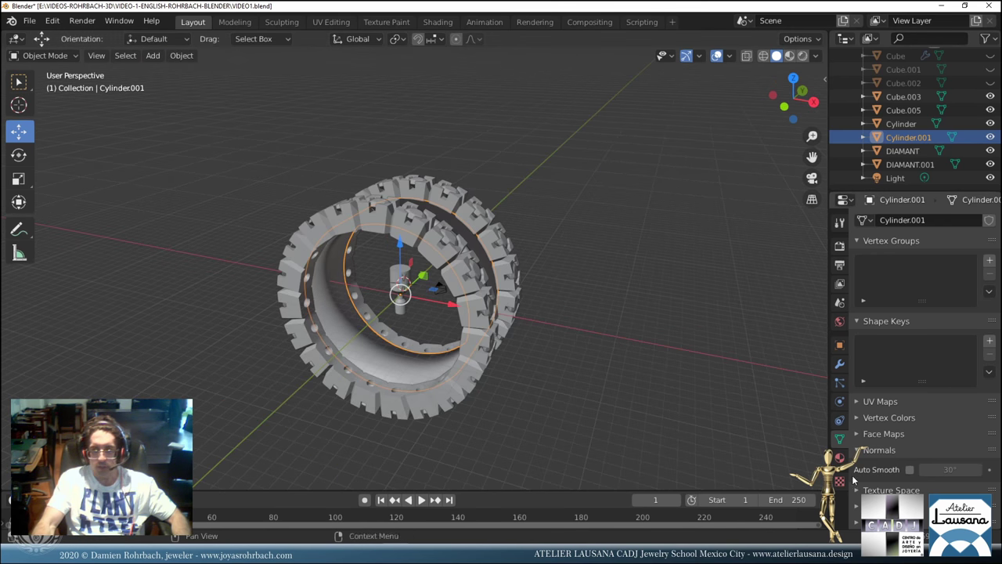
left_click(910, 469)
scroll(528, 266, "up", 4)
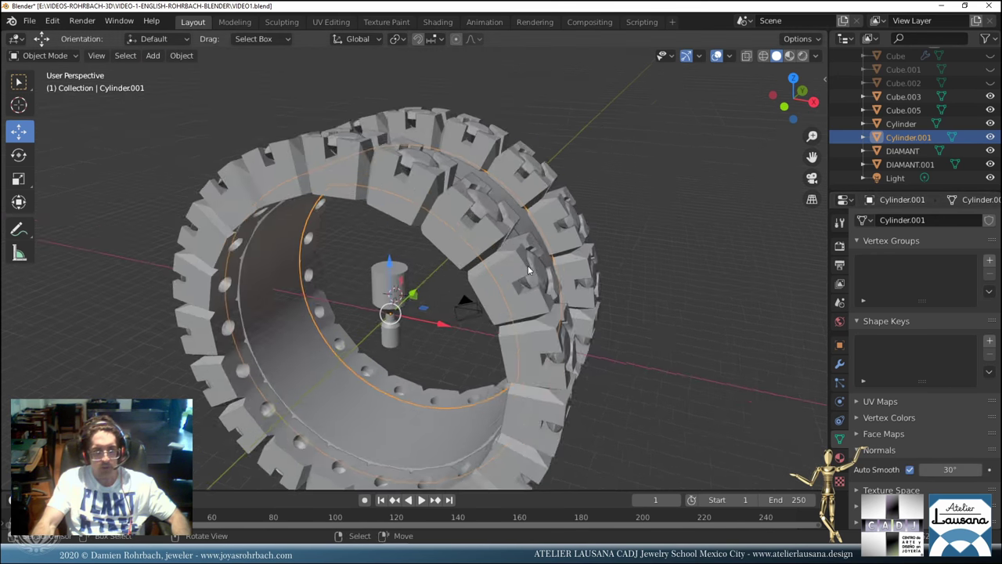
middle_click_drag(528, 265, 491, 239)
key("ctrl+s")
Rename the stone setting band on the positive Y side, Cube.003, as "setting side 1".
left_click(491, 238)
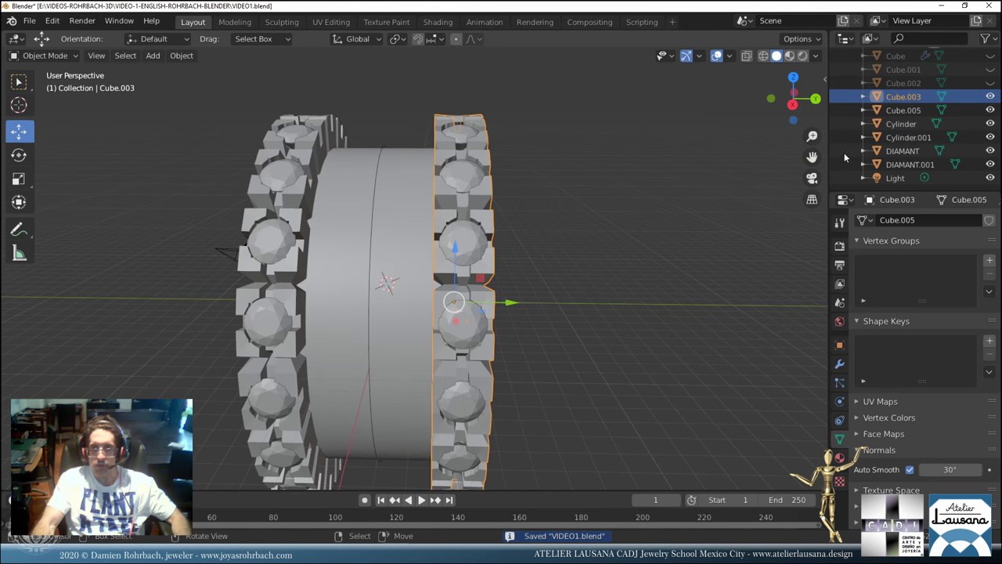
key("F2")
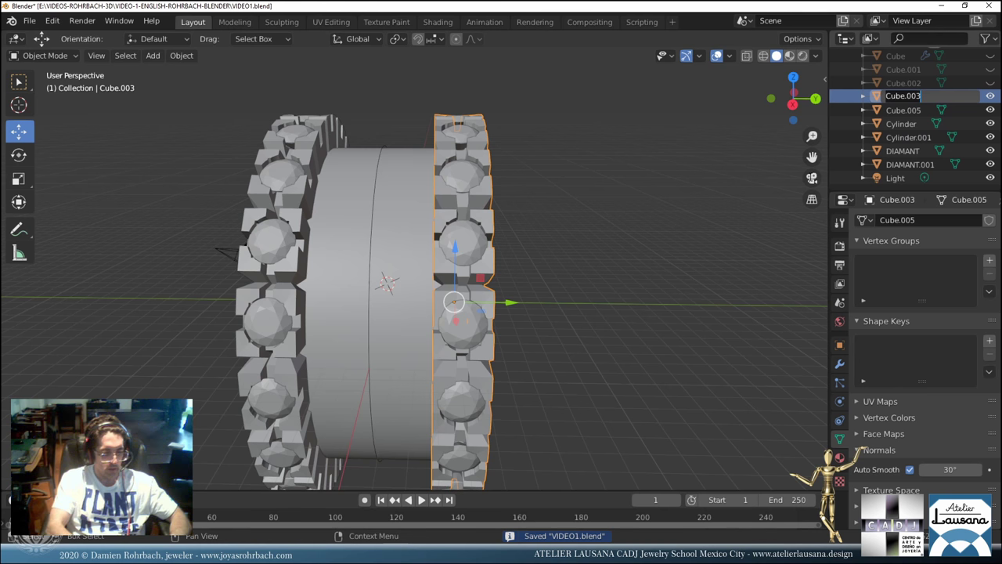
type("setting si")
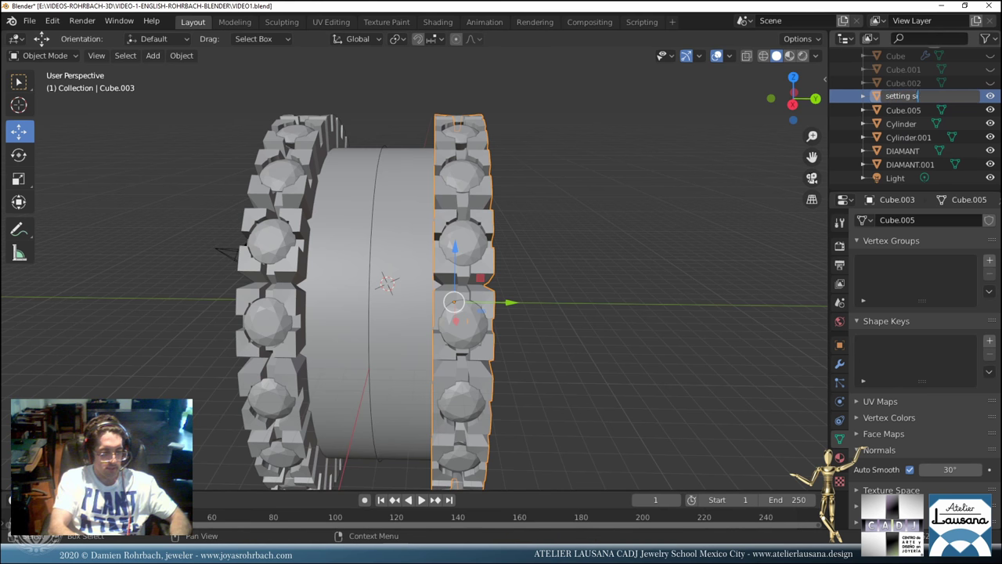
type("de 1")
key("Return")
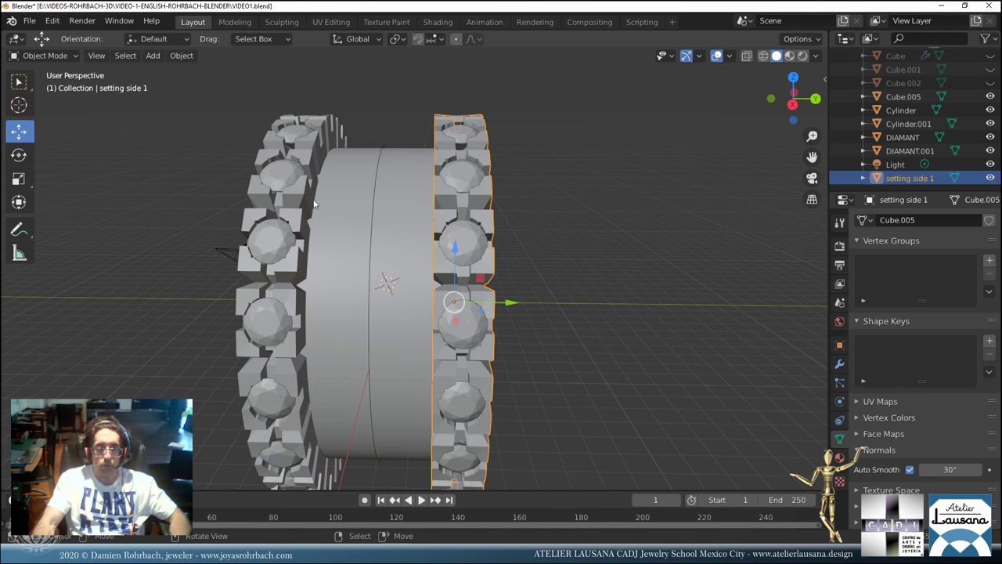
Rename the opposite stone setting band, Cube.005, as "setting side 2" and save the file.
left_click(313, 204)
key("F2")
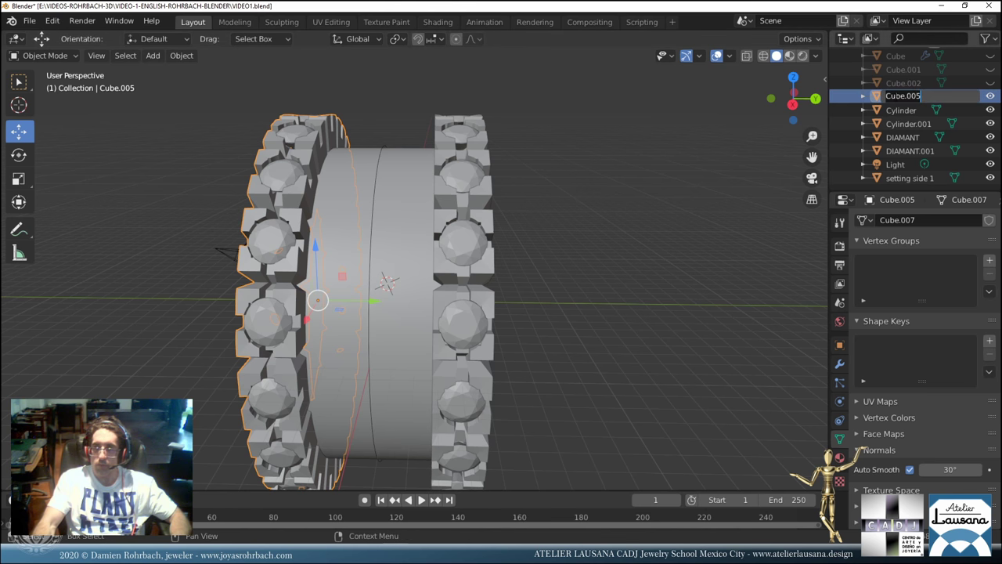
type("setting side")
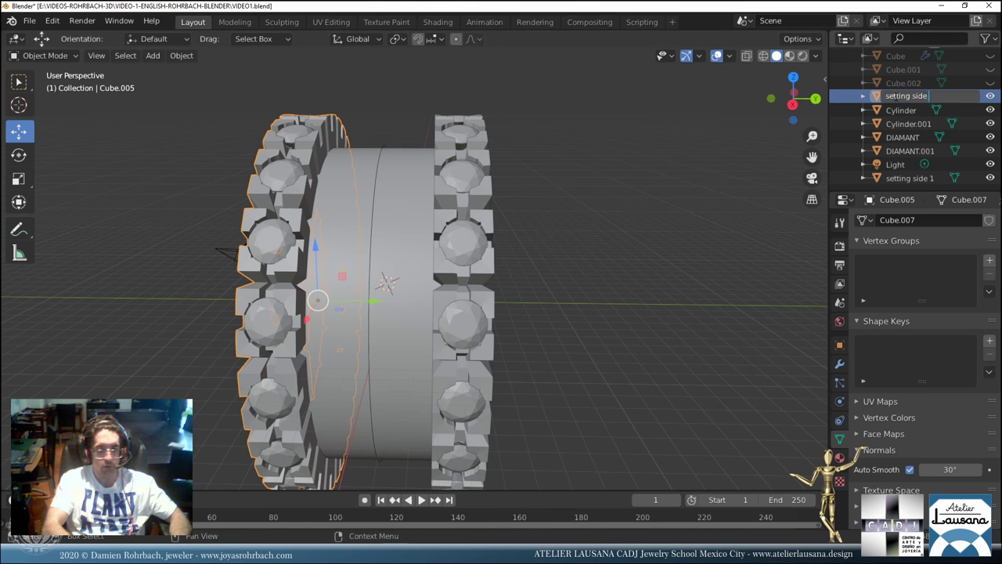
type(" 2")
key("Return")
key("ctrl+s")
In top view, place the 3D cursor just beyond the positive Y setting band and add a mesh plane there.
scroll(414, 284, "down", 4)
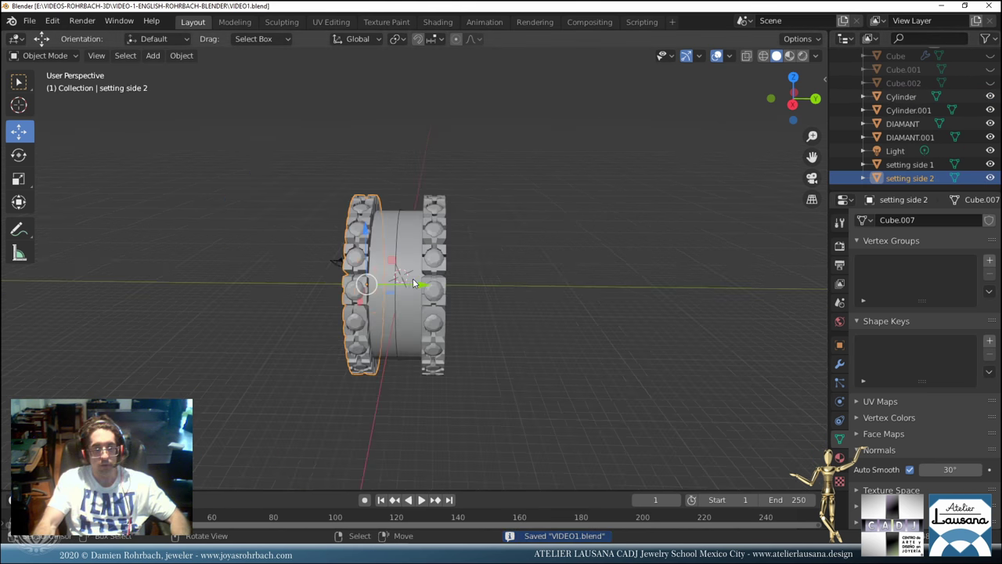
middle_click_drag(413, 284, 447, 290)
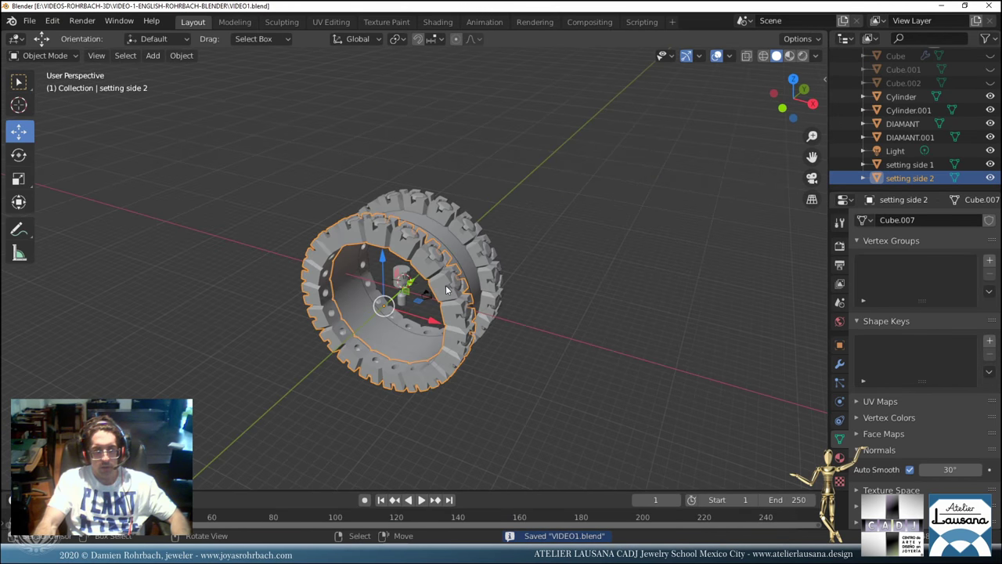
key("KP_7")
scroll(442, 325, "up", 3)
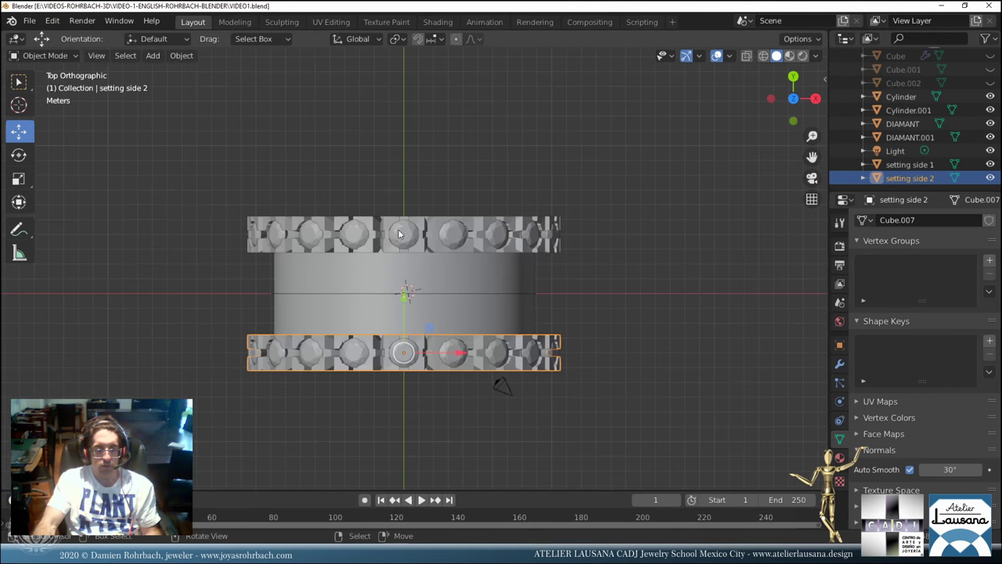
right_click(402, 196, "shift")
left_click(153, 56)
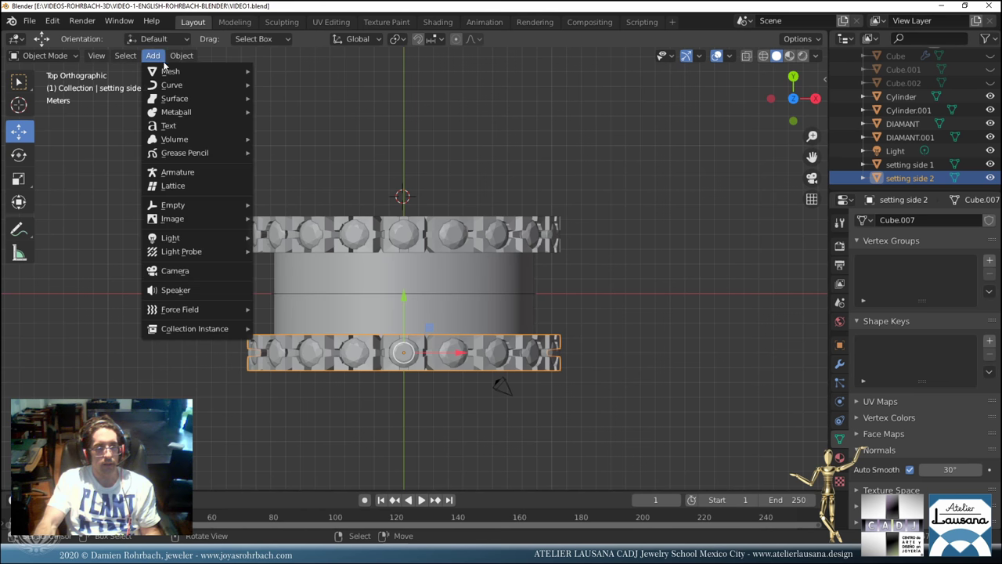
mouse_move(169, 69)
left_click(308, 72)
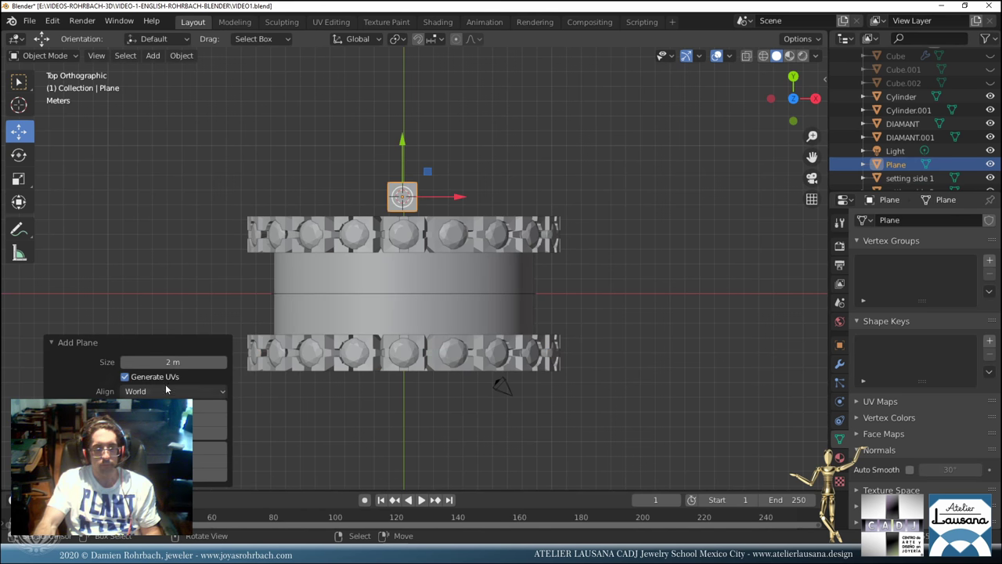
Set the new plane's X, Y and Z location to 0 to centre it in the ring.
left_click(173, 409)
type("0")
key("Return")
type("0")
key("Return")
left_click(172, 434)
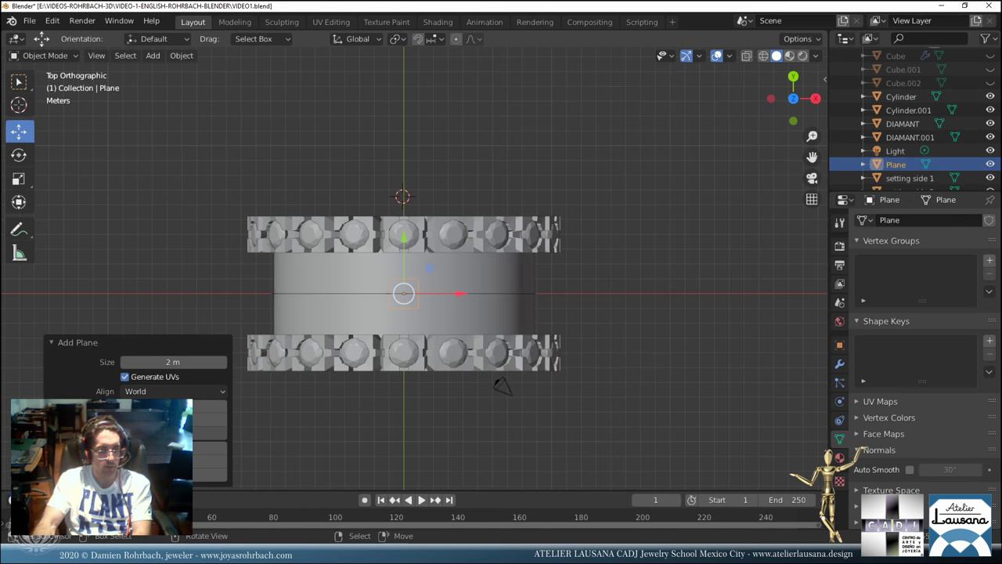
type("0")
key("Return")
Raise the plane along Z above the ring and scale it down to about 0.23 in top view.
middle_click_drag(462, 391, 369, 297)
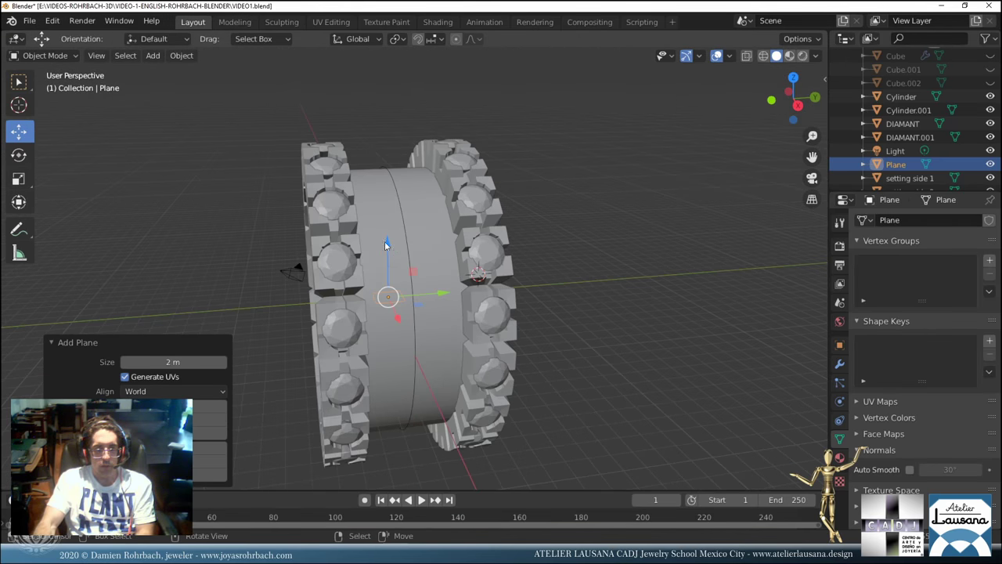
left_click_drag(387, 245, 361, 58)
key("KP_7")
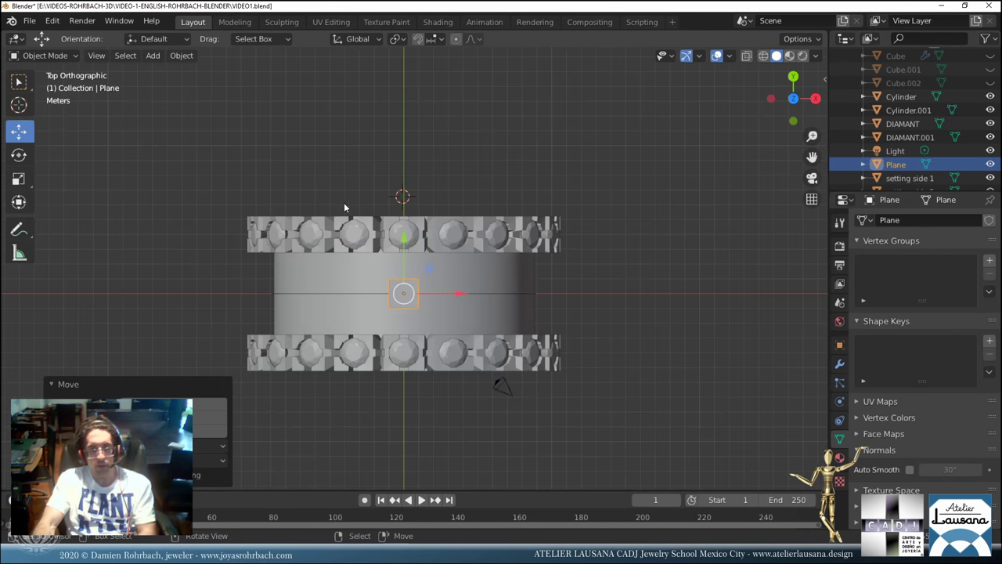
key("s")
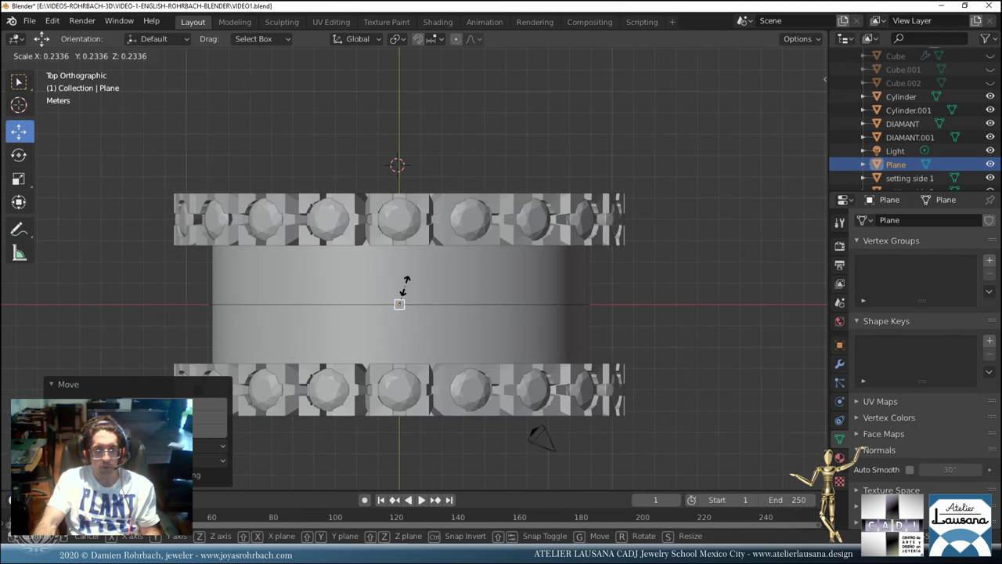
left_click(415, 285)
Move the small plane slightly toward positive X and Y from the ring's centre, saving the file.
key("g")
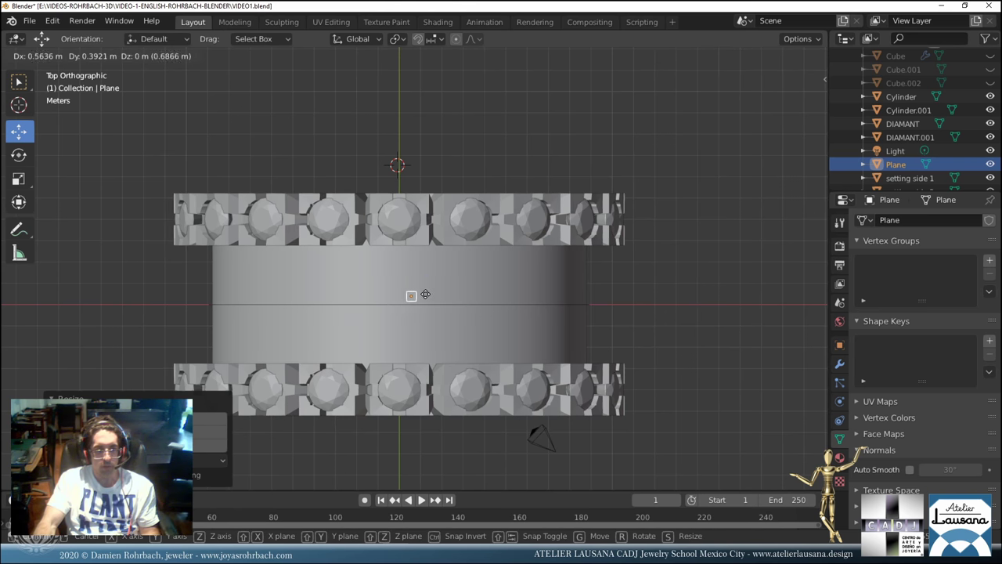
left_click(426, 288)
key("ctrl+s")
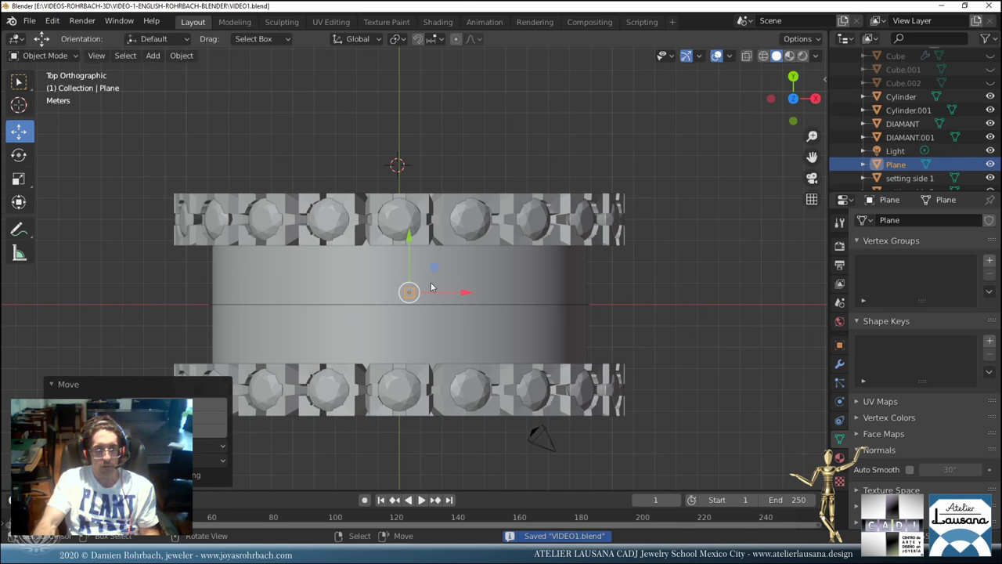
key("g")
left_click(441, 287)
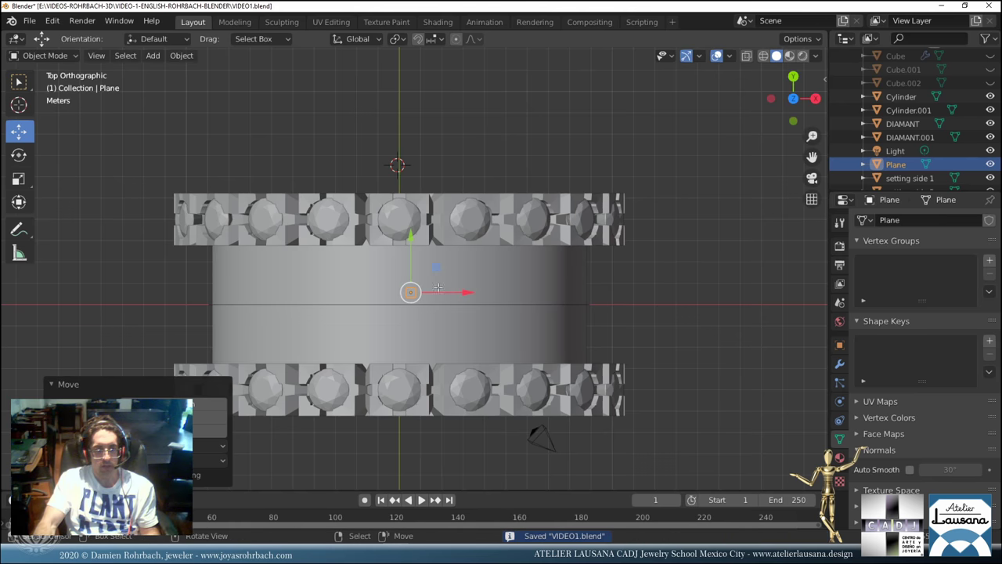
Enter Edit Mode on the small plane and select the two vertices of its positive Y edge.
key("Tab")
scroll(423, 290, "up", 2)
left_click(91, 56)
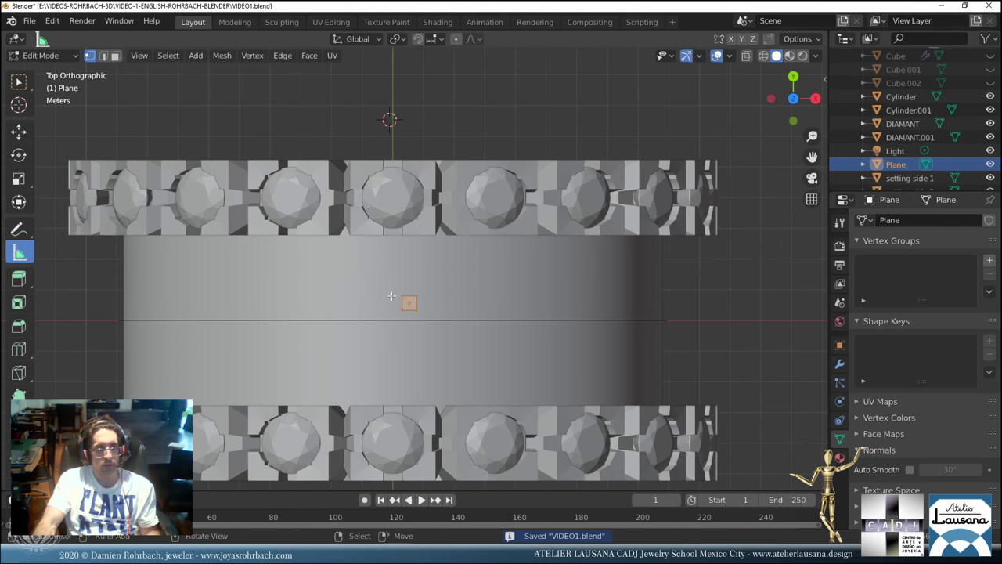
middle_click_drag(403, 297, 394, 322, "shift")
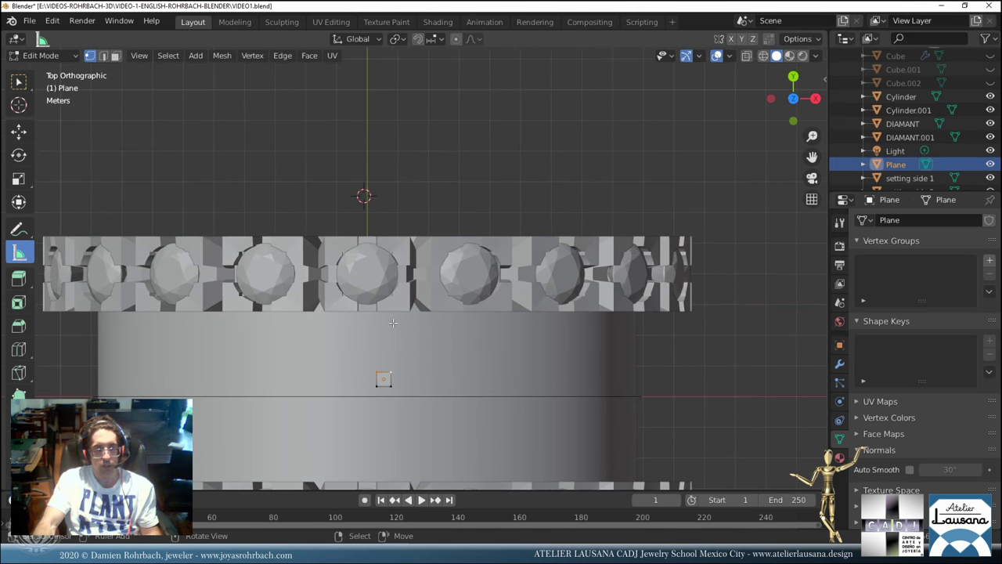
key("e")
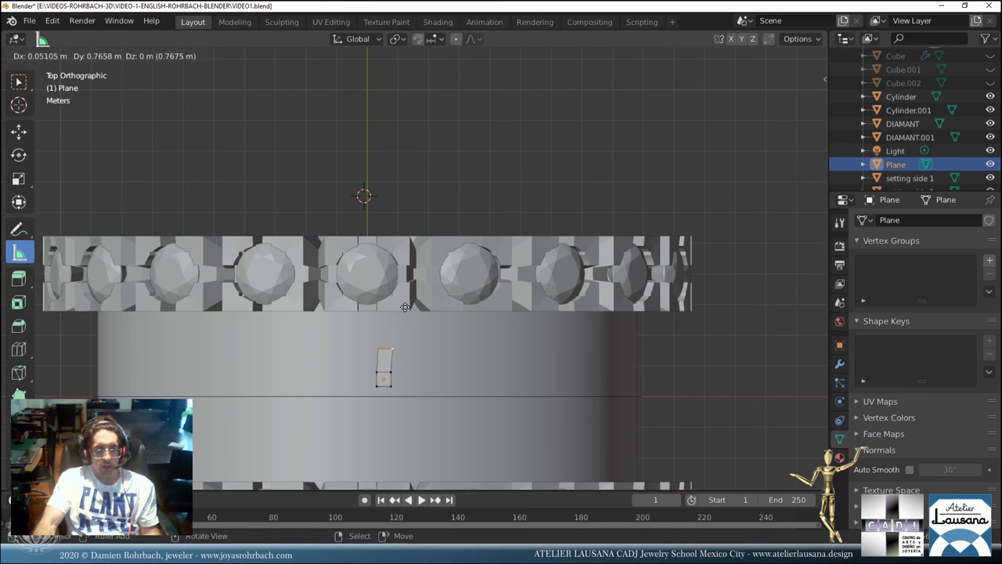
left_click(402, 310)
key("ctrl+z")
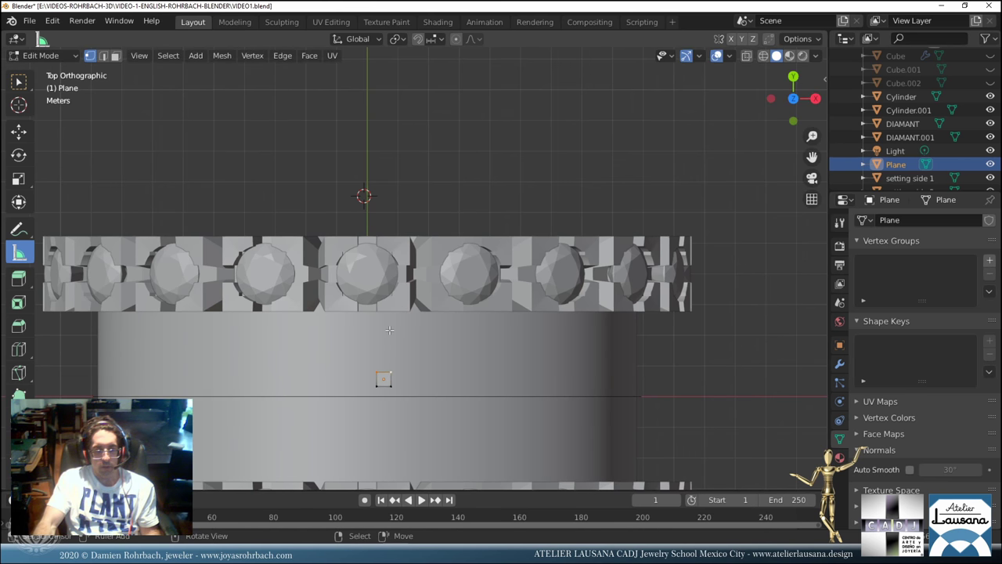
Extrude the plane's positive Y edge in six segments into a narrow strip reaching just past the setting band.
key("e")
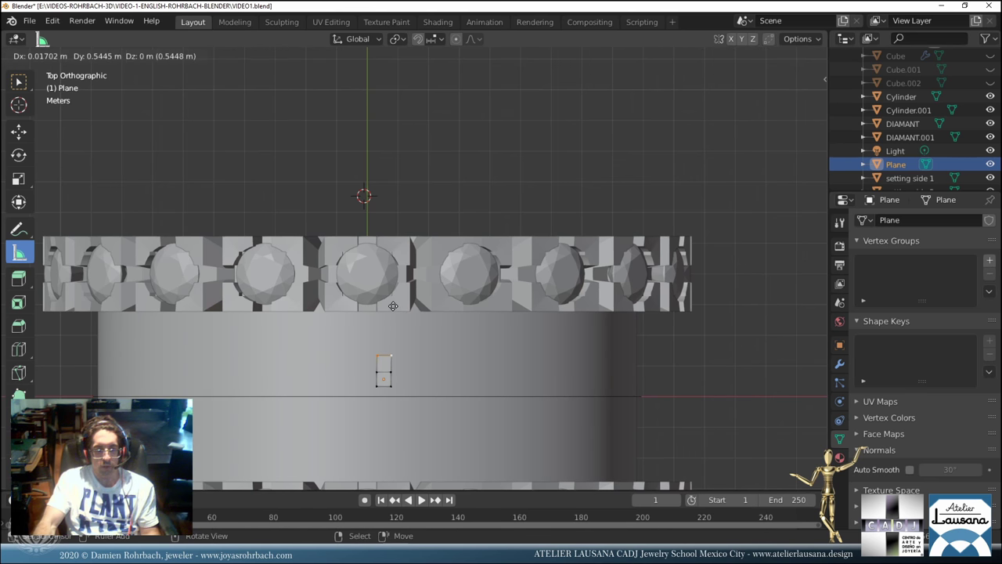
left_click(393, 305)
key("e")
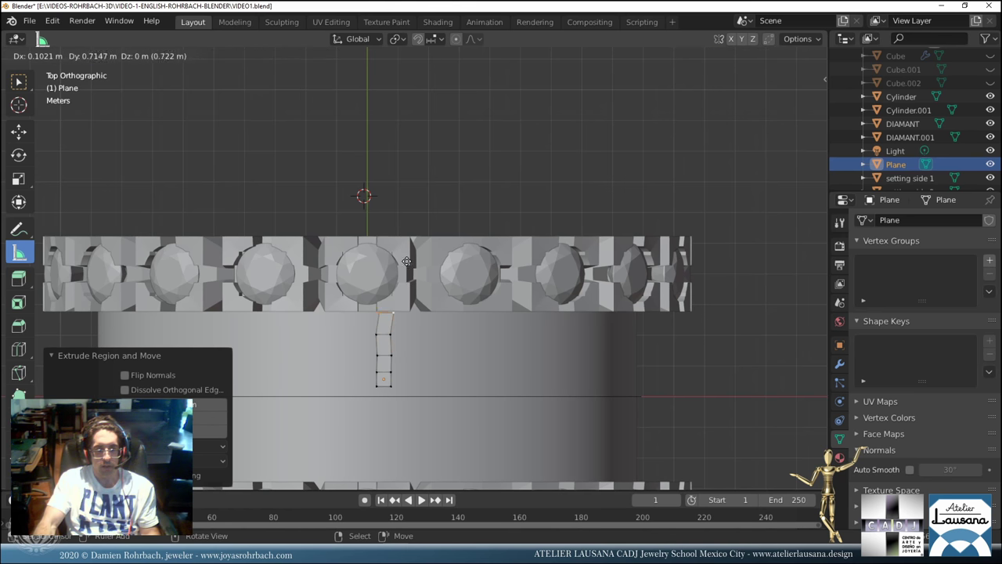
left_click(405, 215)
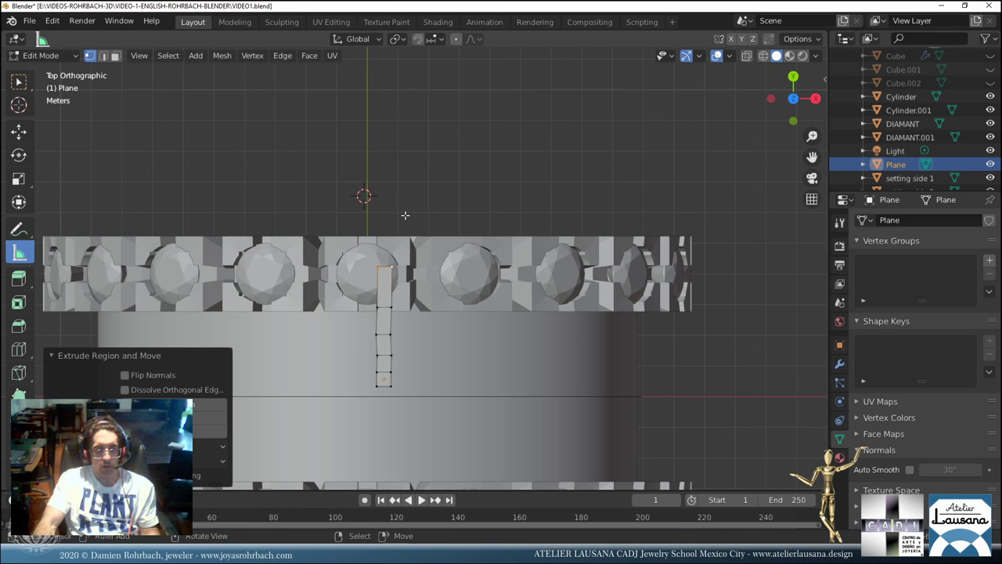
key("g")
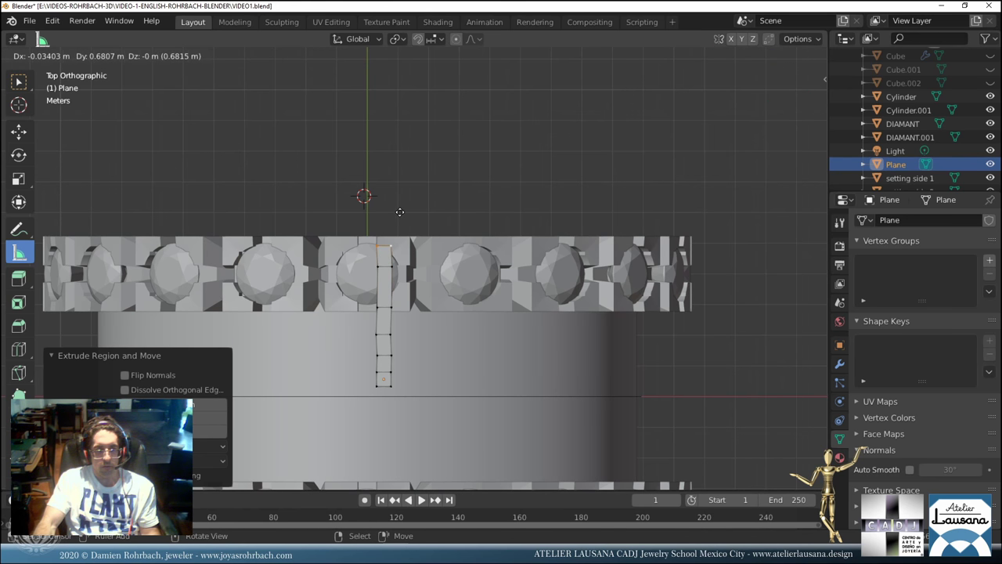
left_click(403, 187)
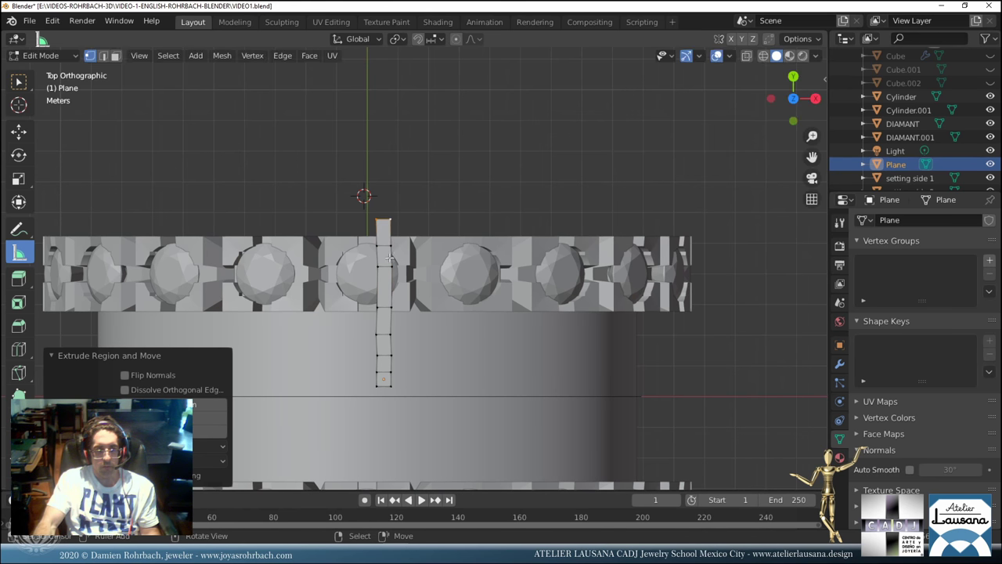
Extrude the positive X side edge of the strip's second segment from the far end about 0.66 m along X.
right_click(390, 246)
right_click(391, 266, "shift")
key("g")
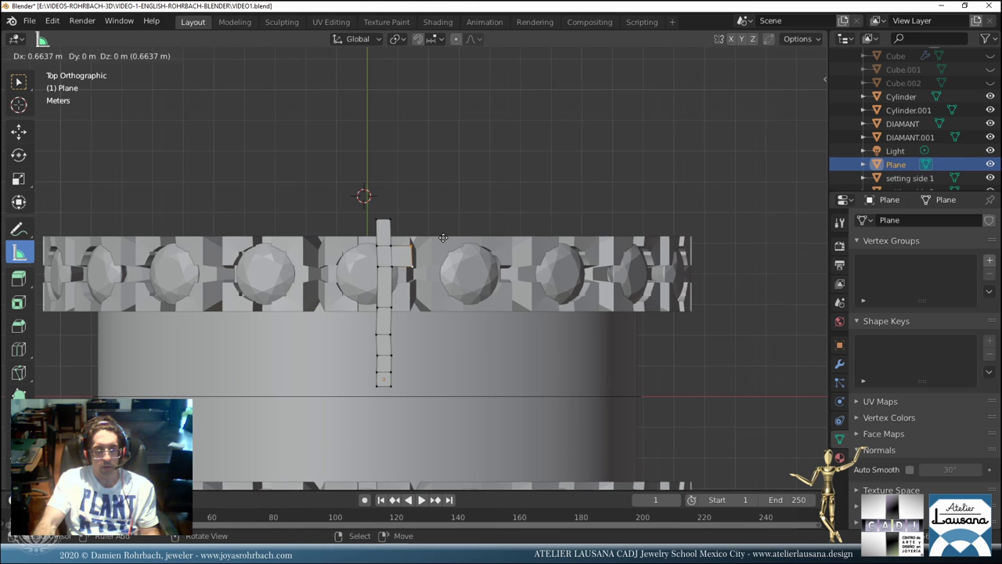
left_click(441, 246)
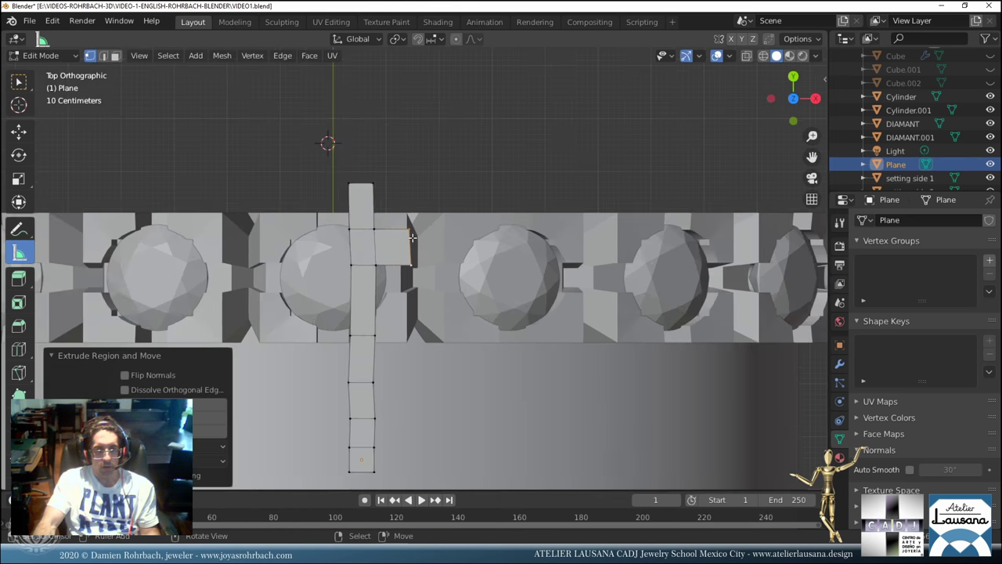
Fill the corner between the strip's far end and the side arm with a face, pulling its outer vertex slightly inward.
scroll(420, 272, "up", 3)
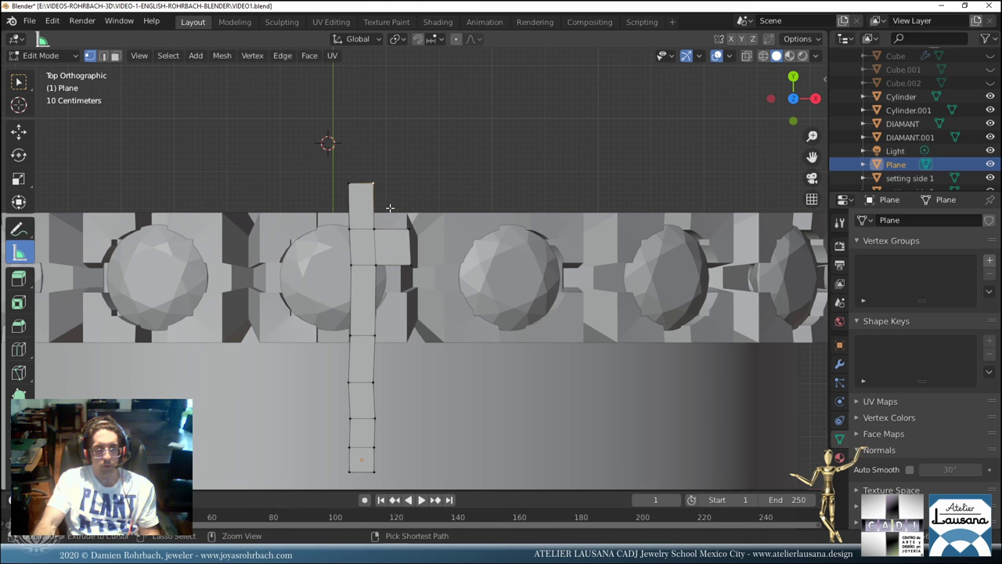
right_click(390, 208, "ctrl")
right_click(373, 185, "shift")
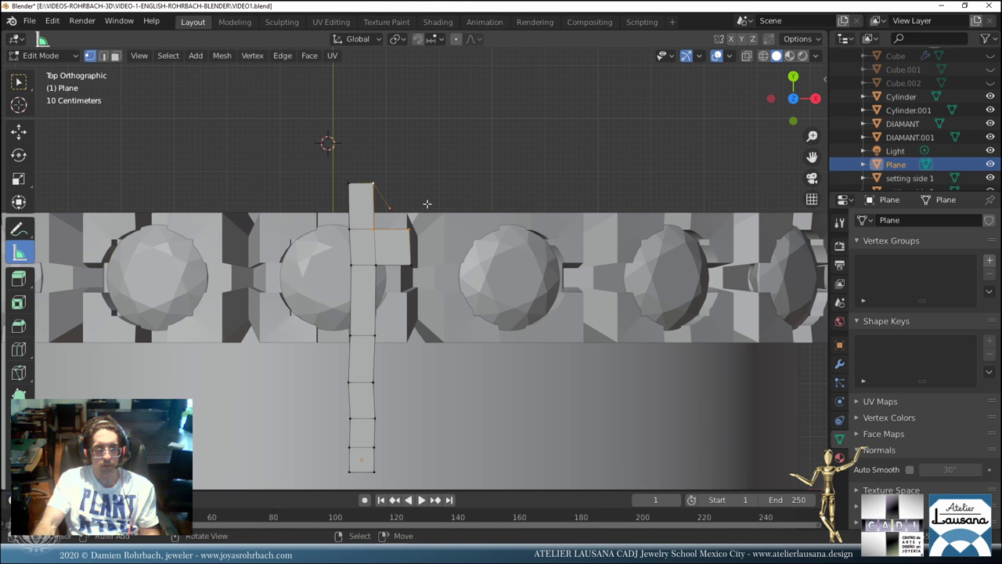
key("f")
right_click(391, 208)
key("g")
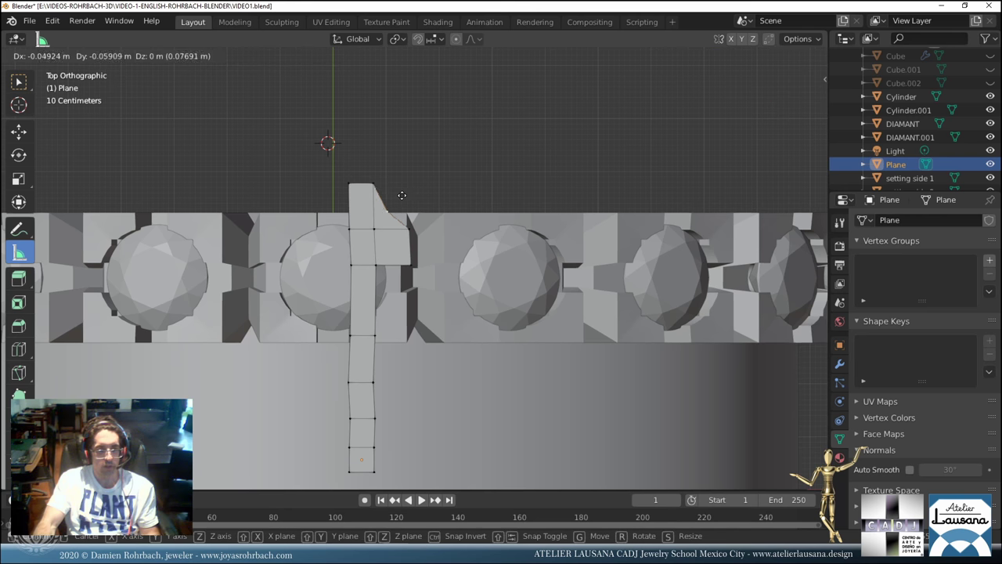
left_click(395, 218)
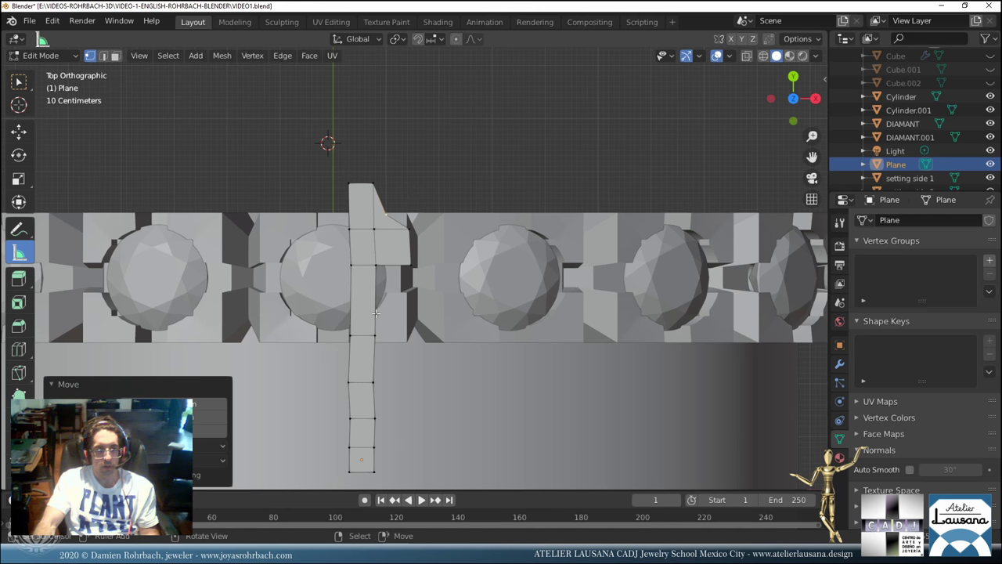
Subdivide the strip's side edge below the arm and fill the corner beneath the arm with a face using an extra outer vertex.
right_click(376, 265)
right_click(374, 335, "shift")
key("w")
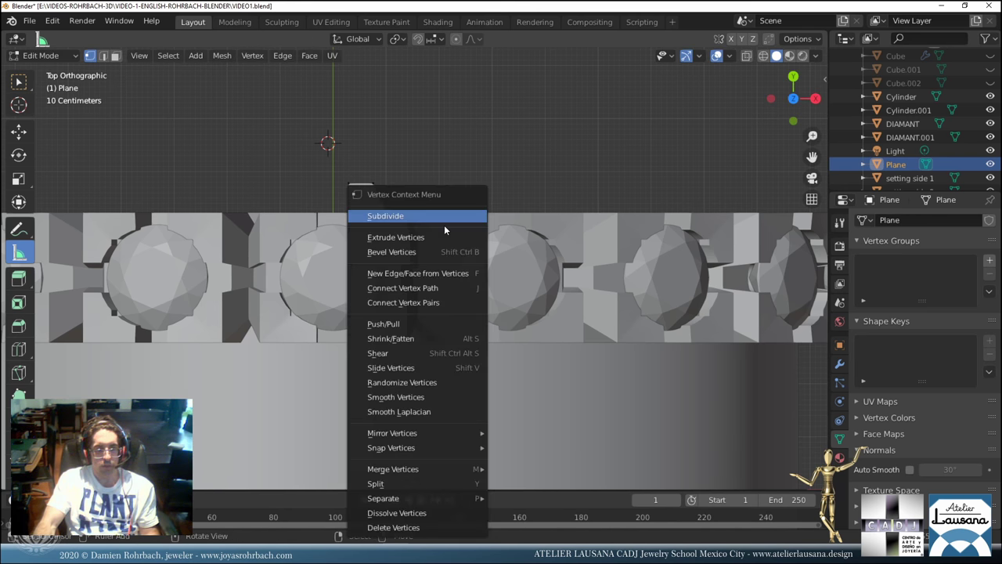
left_click(444, 222)
left_click(377, 299)
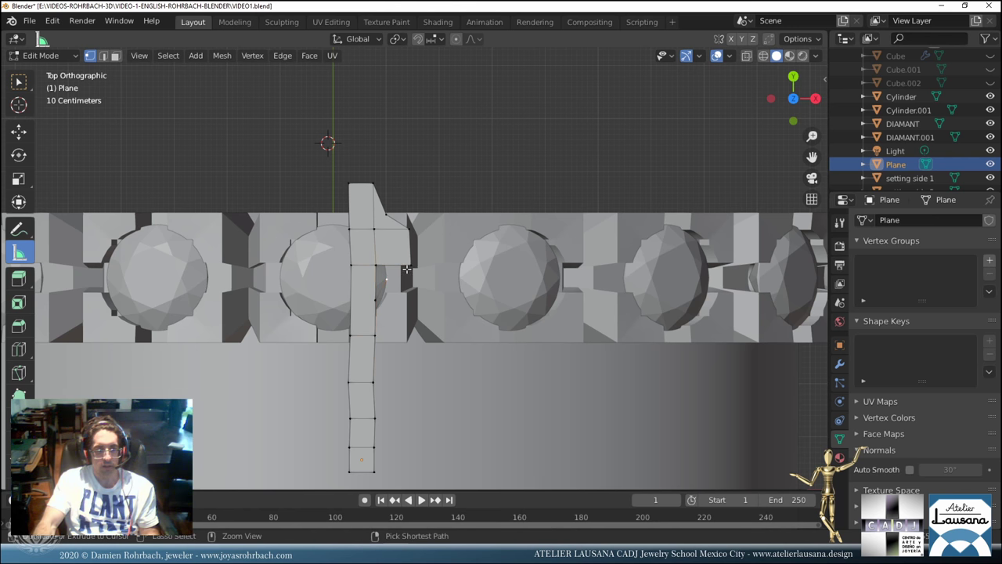
right_click(375, 300, "shift")
key("f")
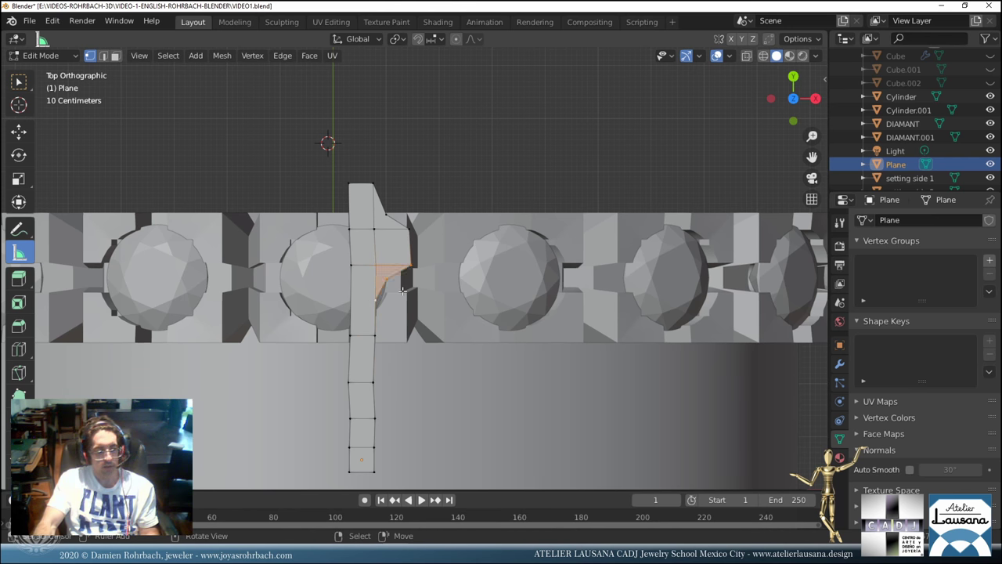
Extend the side arm's outer edge along X with a narrower tip face and adjust the tip's upper vertex.
scroll(421, 264, "up", 1)
left_click(411, 221)
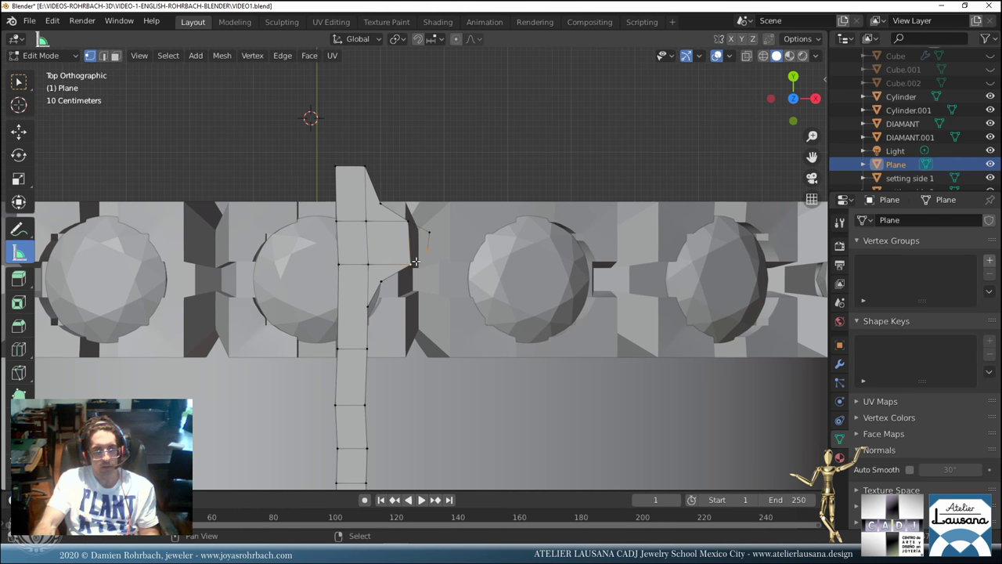
right_click(426, 233, "ctrl")
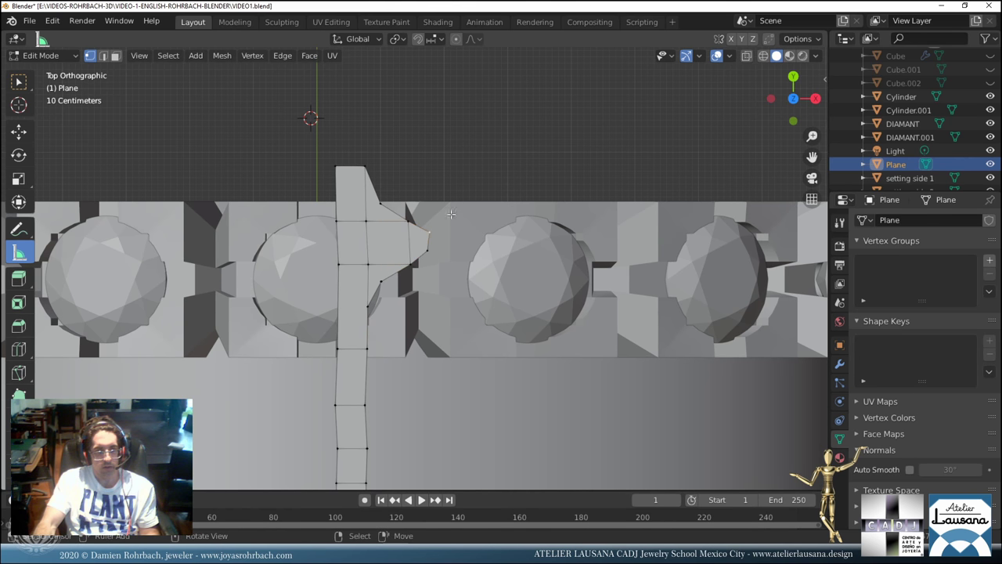
key("g")
left_click(409, 218)
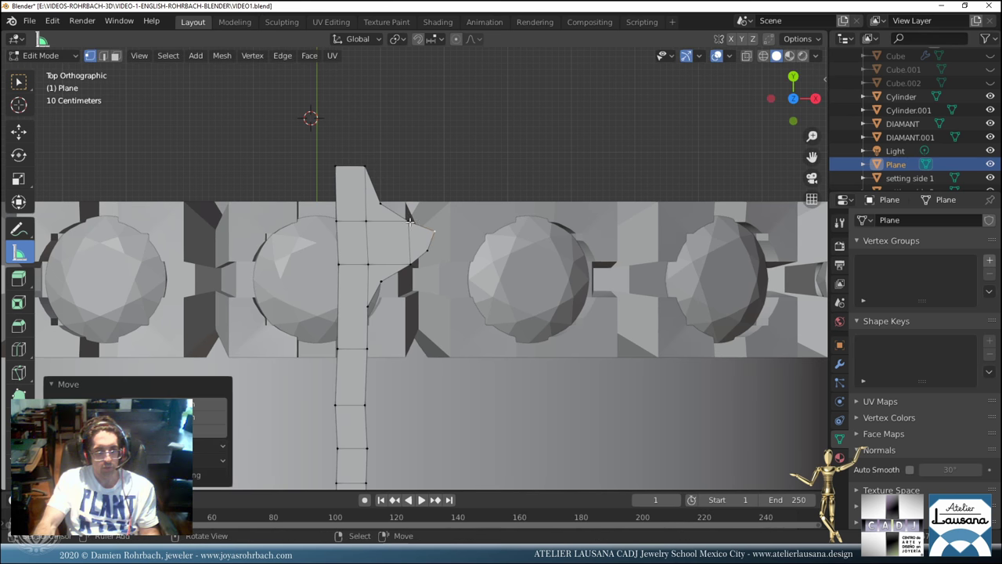
Reposition the side arm's middle and tip vertices so the arm tapers smoothly to a narrow end.
key("g")
left_click(405, 258)
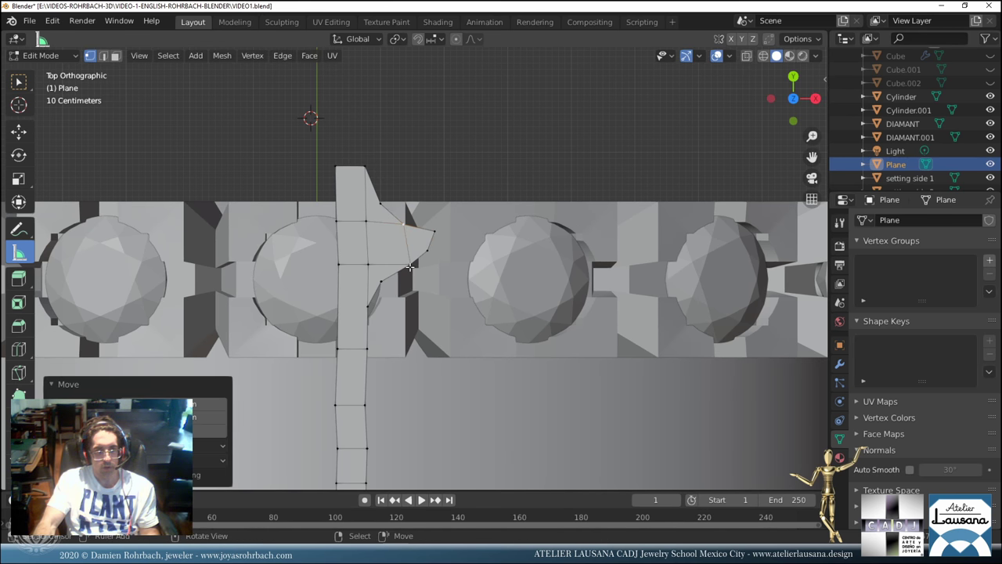
key("g")
left_click(405, 261)
key("g")
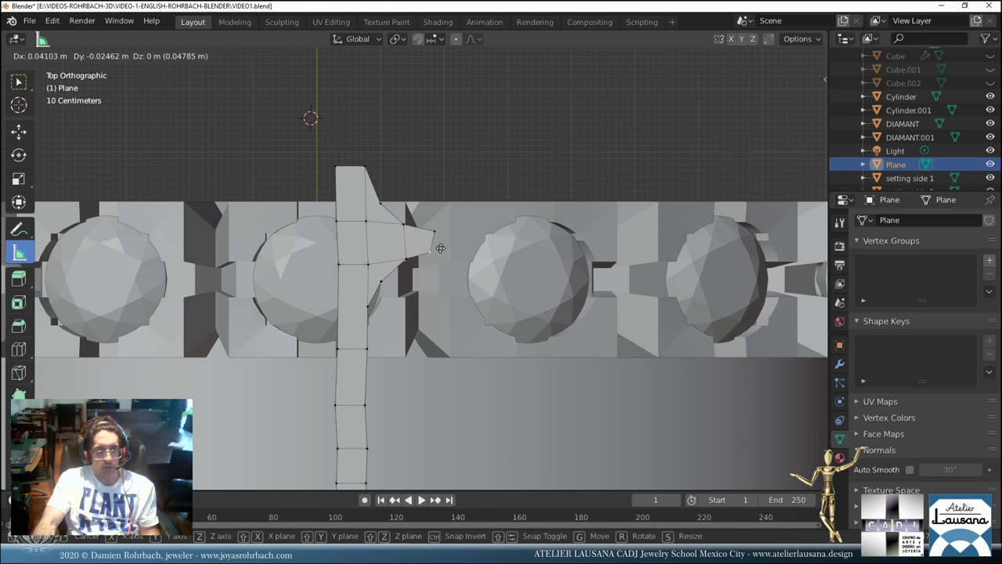
left_click(411, 225)
right_click_drag(410, 225, 426, 240)
left_click(400, 251)
key("g")
left_click(425, 221)
Add a pointed face at the strip's positive Y end, adjust the outer vertex at its base, and save the file.
left_click(358, 162)
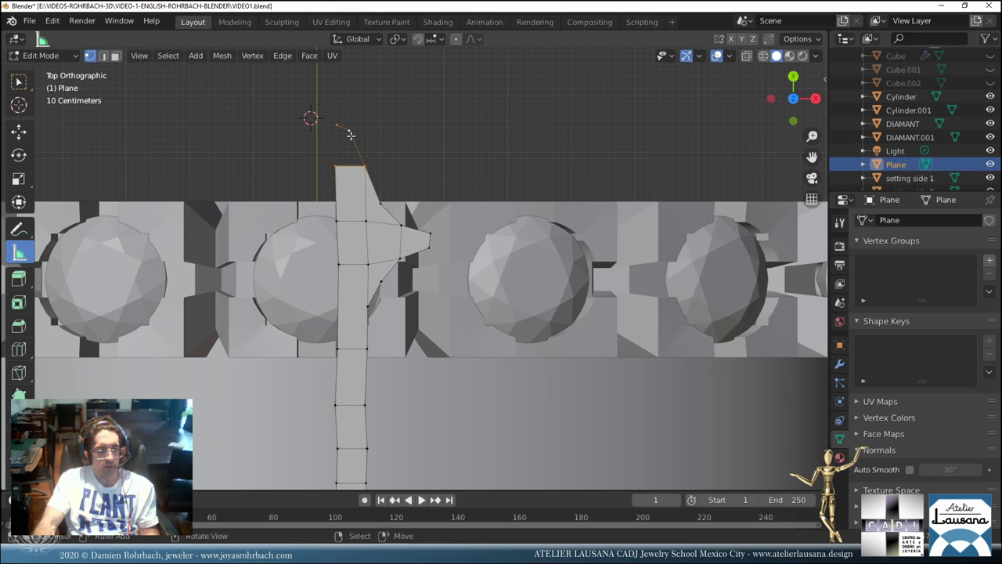
key("f")
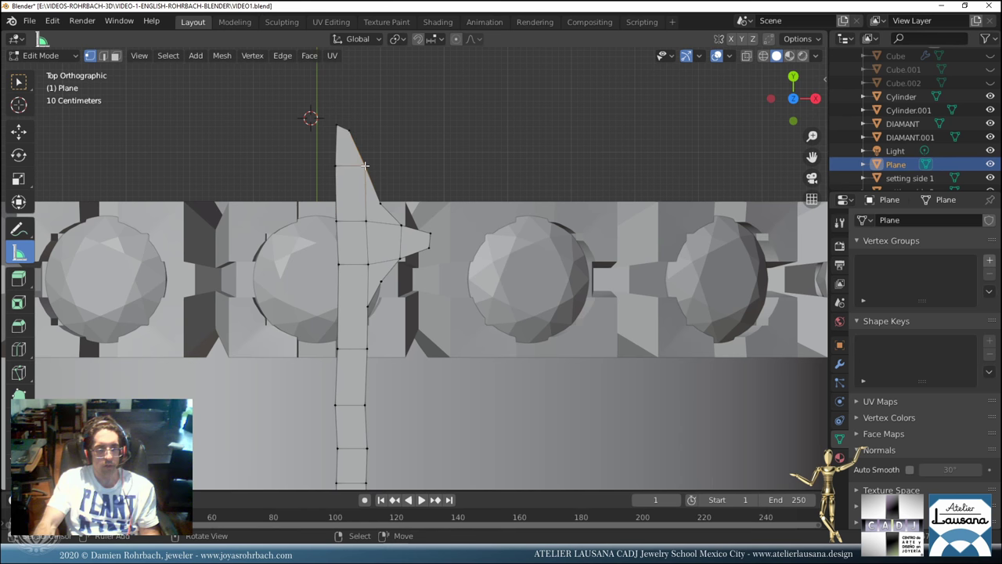
key("g")
left_click(371, 177)
scroll(425, 199, "down", 5)
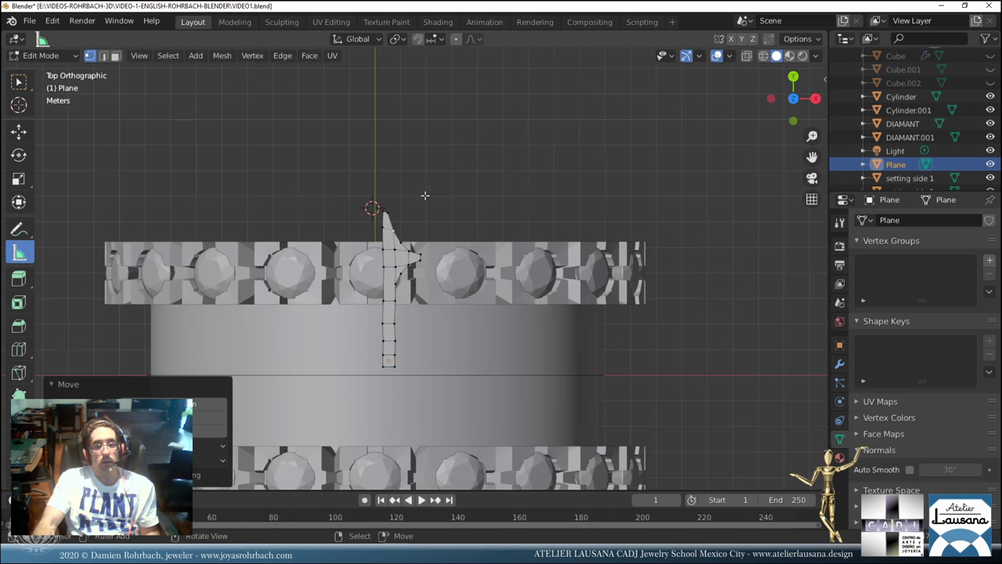
key("ctrl+s")
scroll(425, 200, "up", 4)
scroll(426, 200, "down", 4)
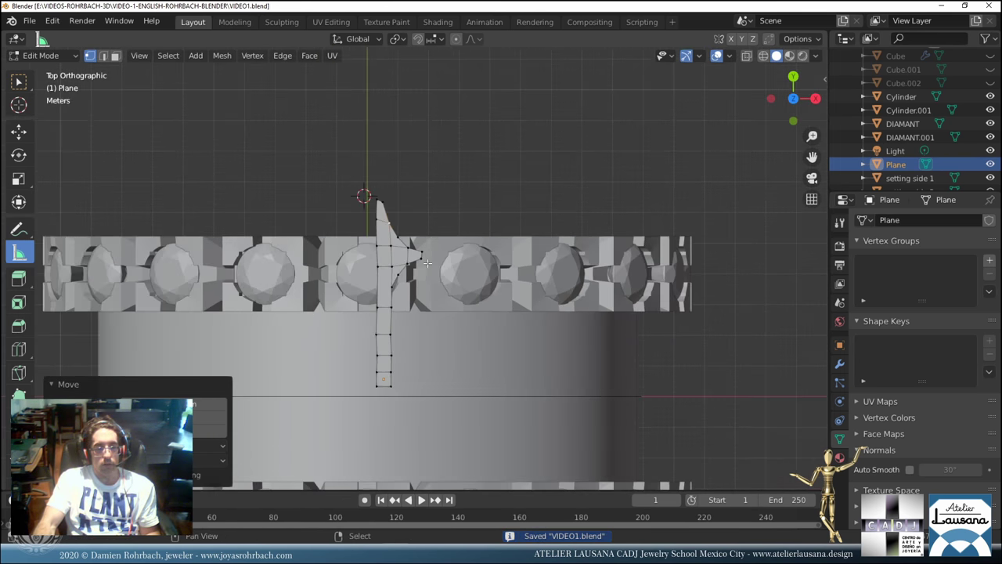
Move the whole pattern mesh slightly toward negative X and Y, close to the Y axis, then return to Object Mode and save.
scroll(439, 223, "up", 1)
scroll(439, 223, "up", 2)
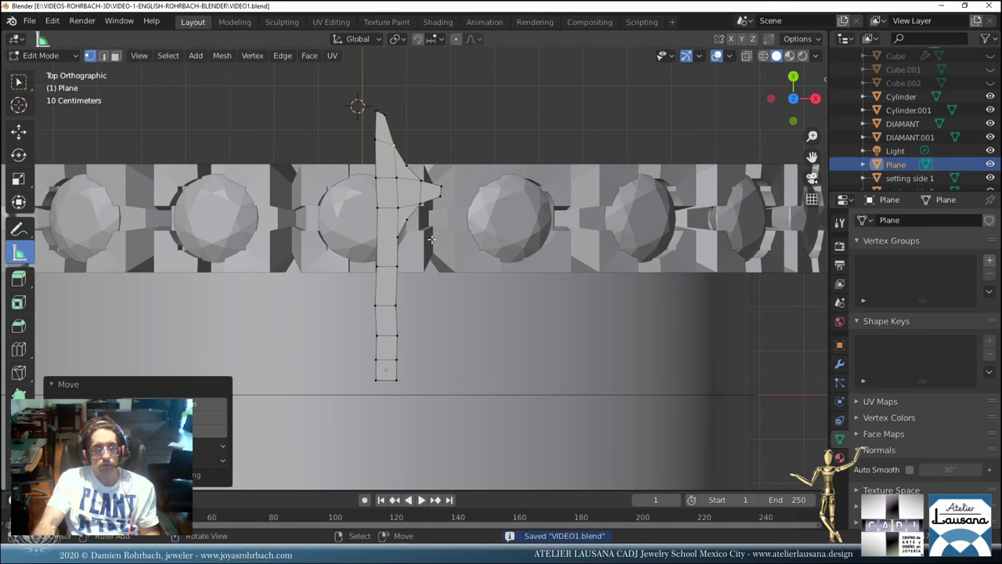
key("a")
key("g")
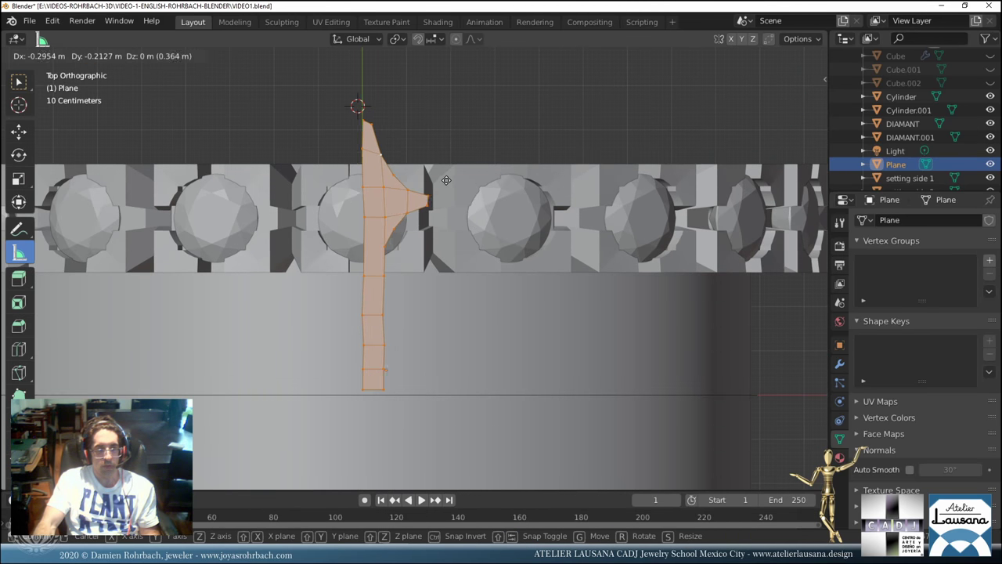
left_click(453, 179)
key("Tab")
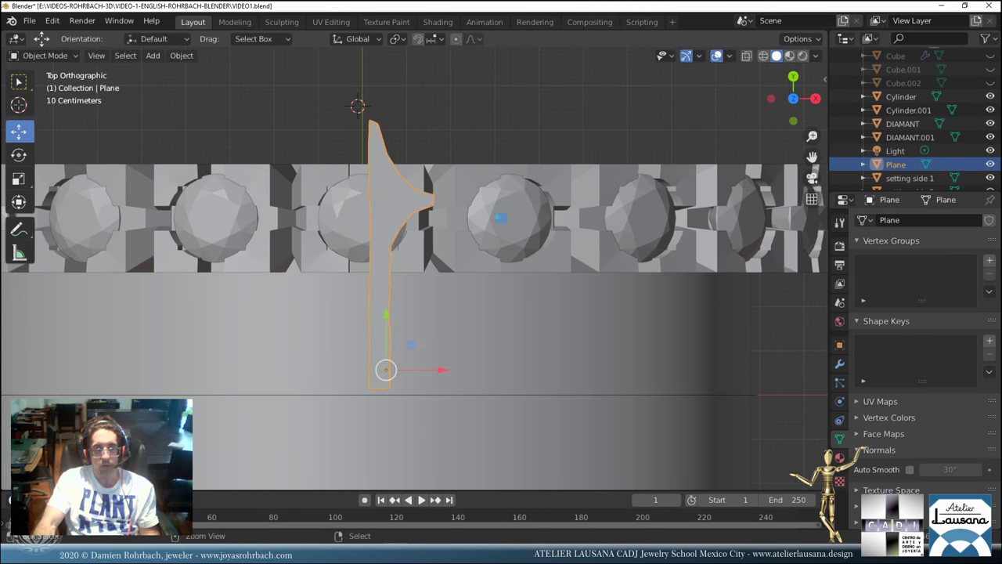
key("ctrl+s")
Add a Mirror modifier to the pattern plane with Cylinder.001 as the mirror object.
left_click(840, 364)
left_click(891, 221)
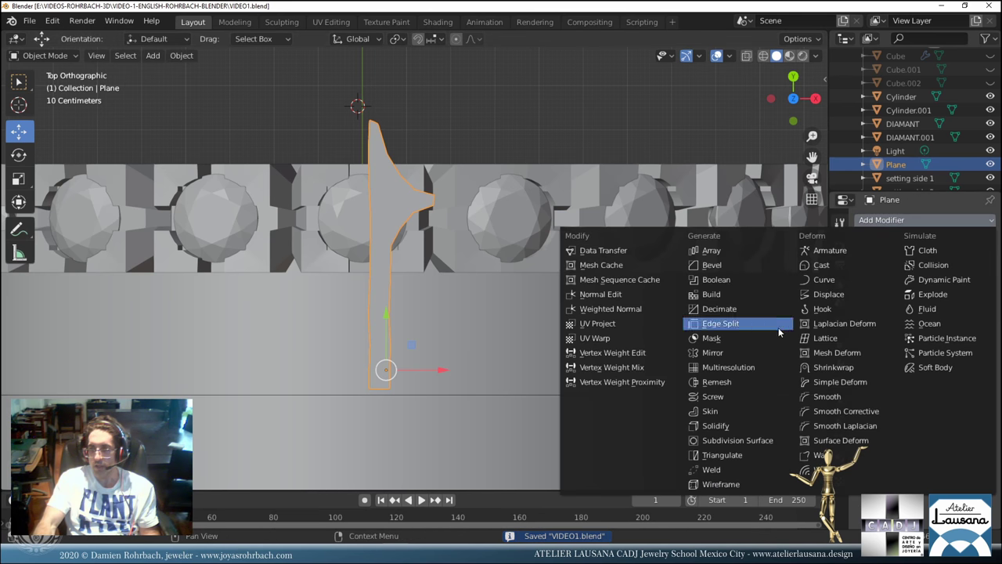
left_click(721, 357)
left_click(986, 356)
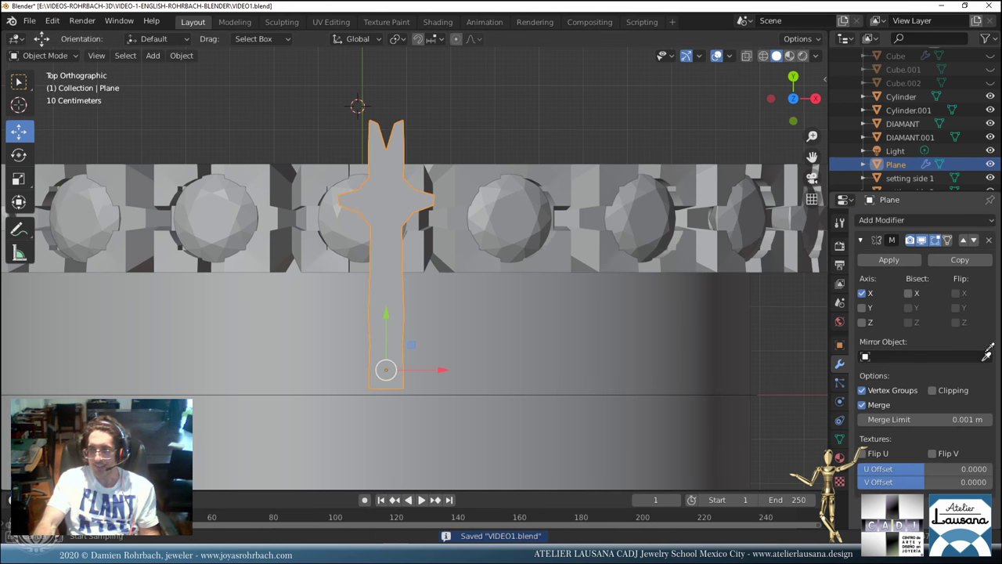
left_click(590, 324)
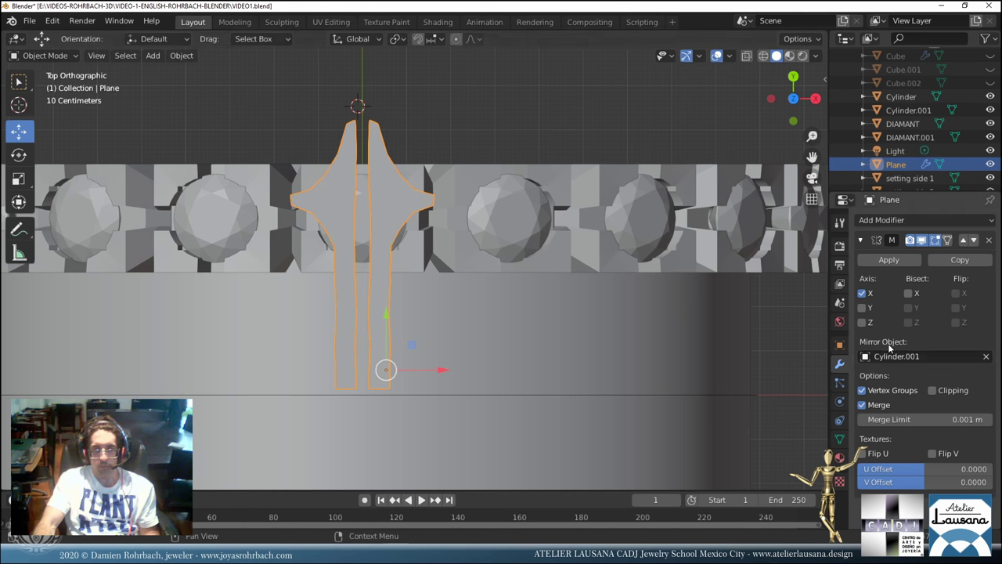
Enable the Z axis alongside X in the Mirror modifier, leaving Y disabled, and save the file.
left_click(864, 308)
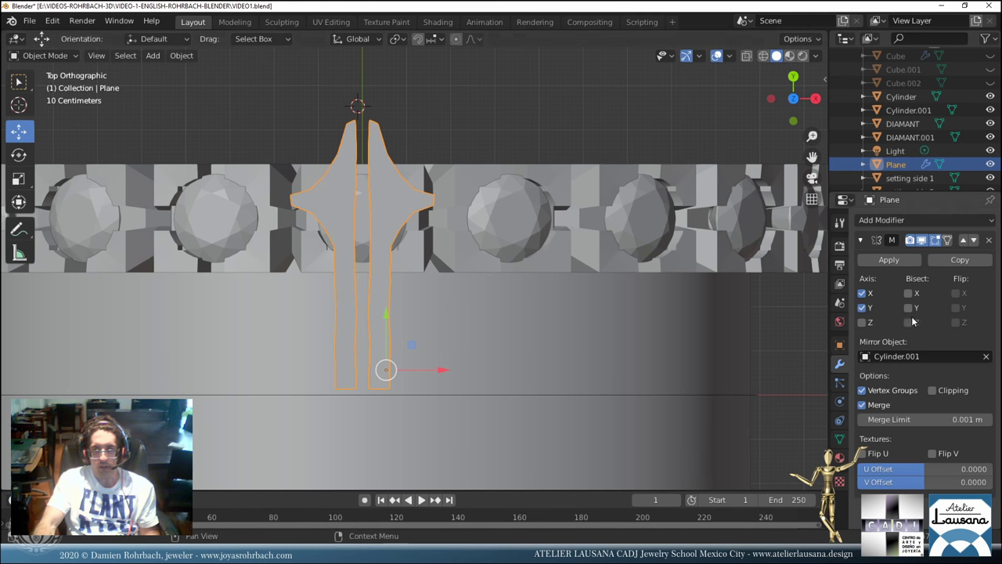
left_click(864, 308)
left_click(863, 323)
scroll(423, 298, "down", 4)
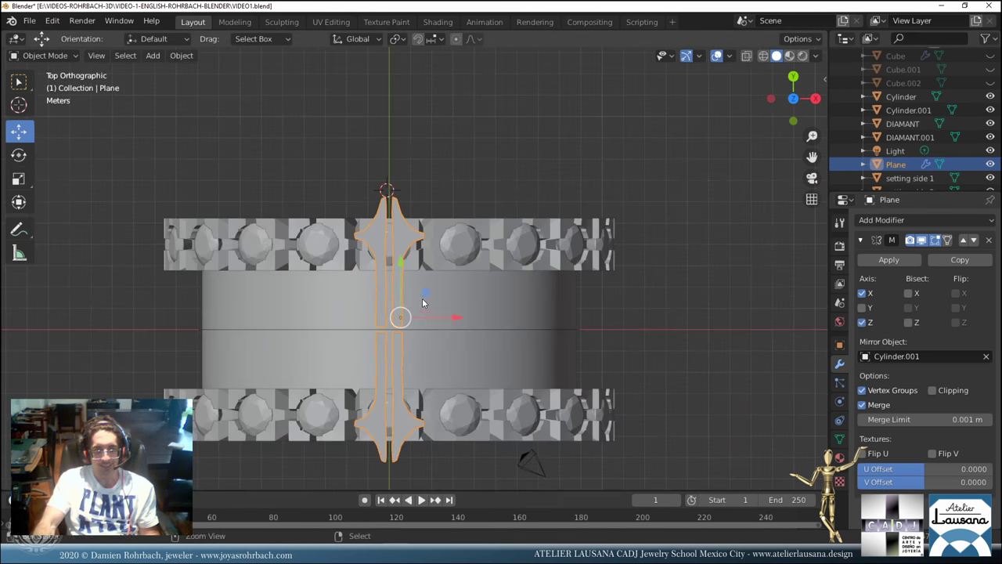
key("ctrl+s")
Enable Clipping in the Mirror modifier and move the pattern's inner column of vertices onto the Y axis mirror line.
scroll(426, 304, "up", 3)
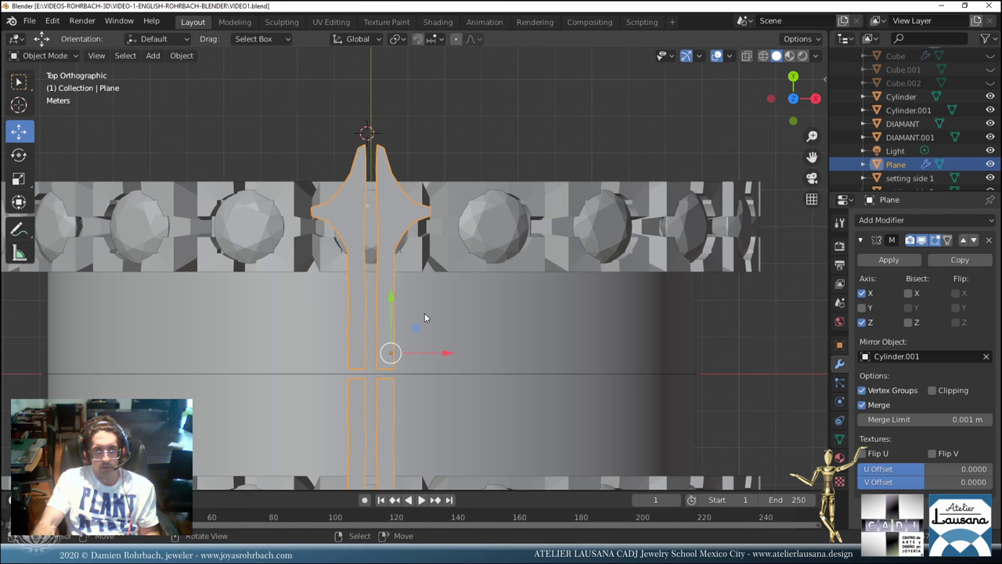
left_click(933, 390)
key("Tab")
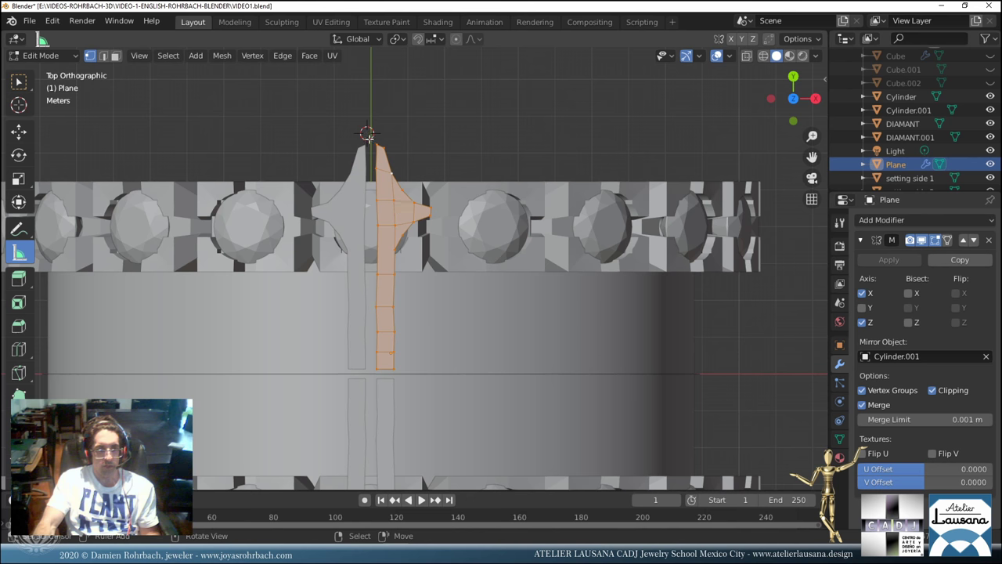
key("alt+a")
left_click(375, 365, "ctrl")
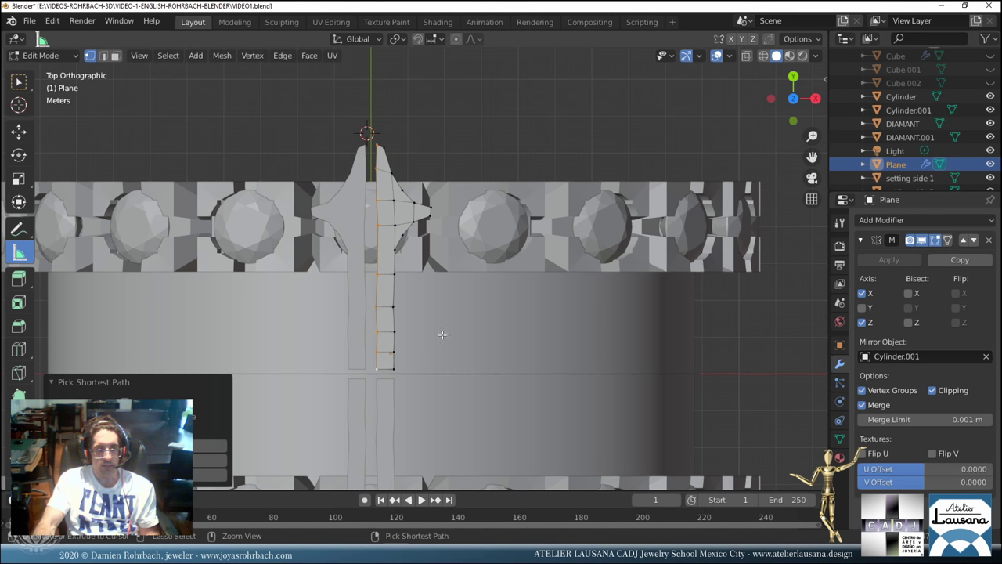
key("g")
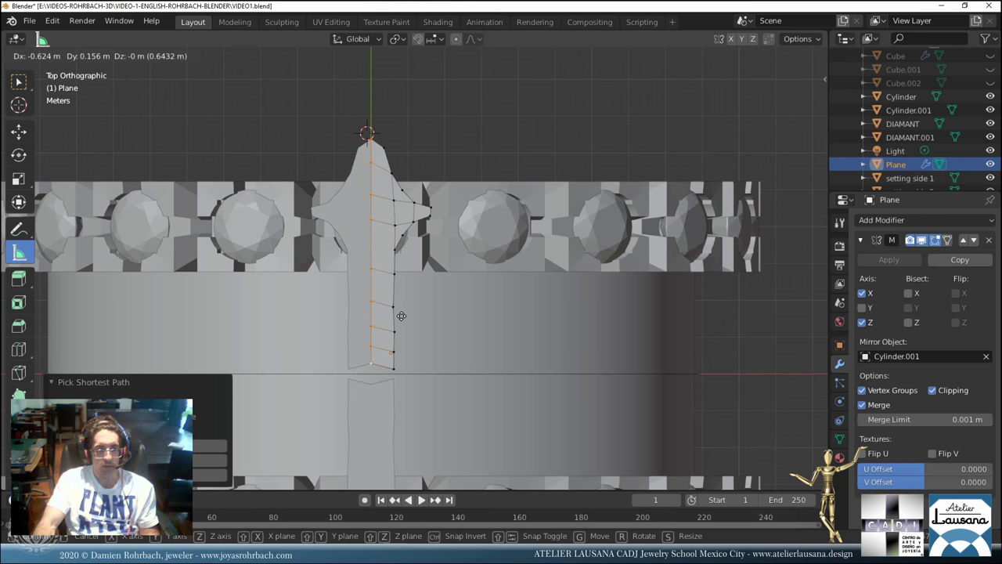
left_click(402, 315)
Move the two end vertices nearest the ring's centre onto the X axis to join the mirrored halves, and save the file.
right_click(371, 363)
right_click(393, 368, "shift")
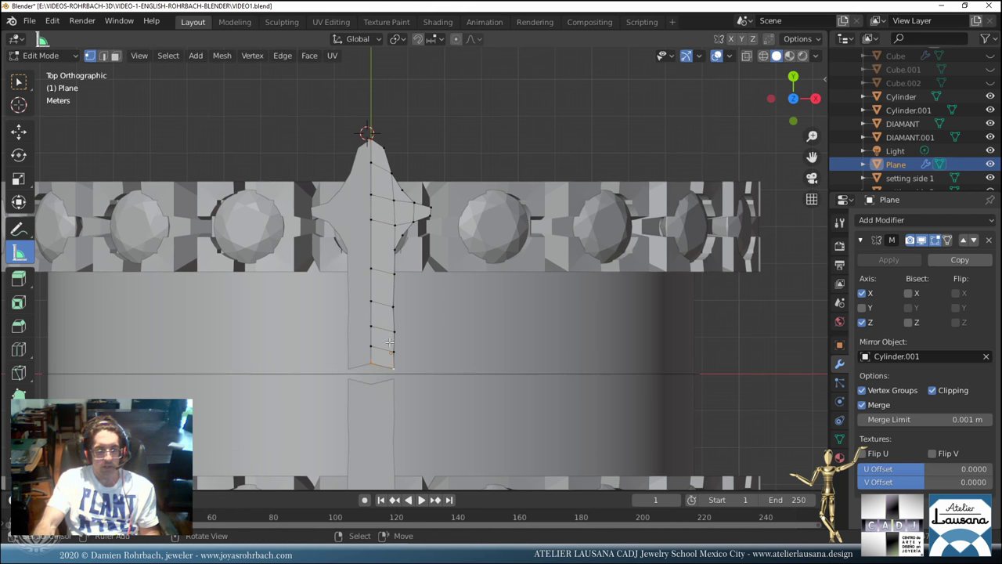
key("g")
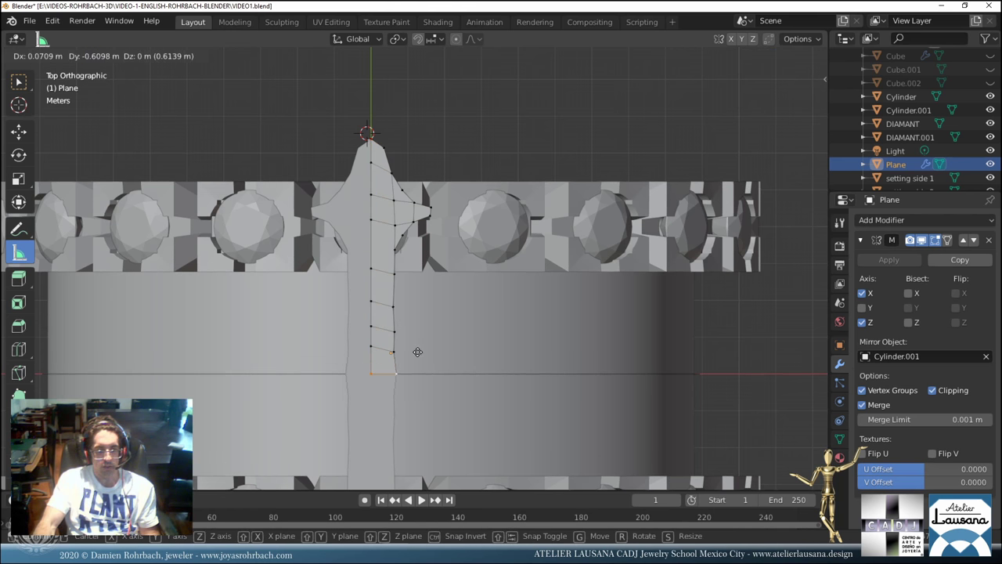
left_click(418, 352)
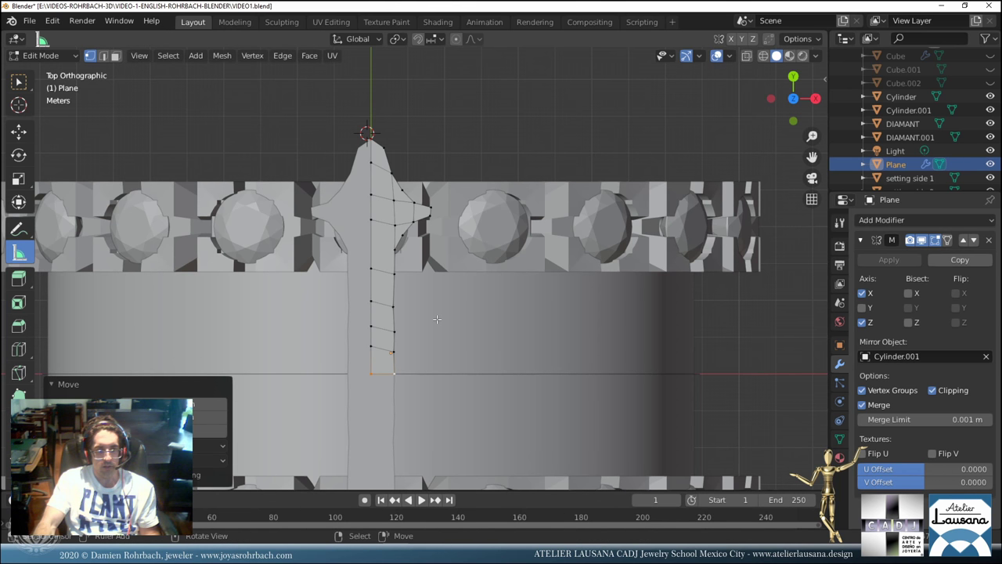
key("ctrl+s")
Smooth the pattern's outer contour by nudging a stem vertex and the vertex above the side arm slightly outward.
scroll(394, 317, "up", 2)
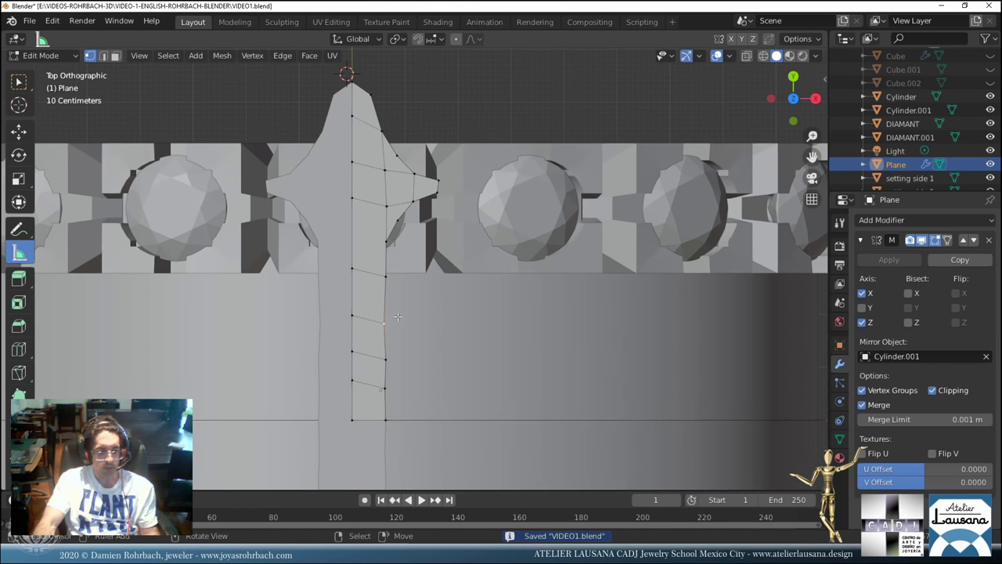
key("g")
left_click(407, 315)
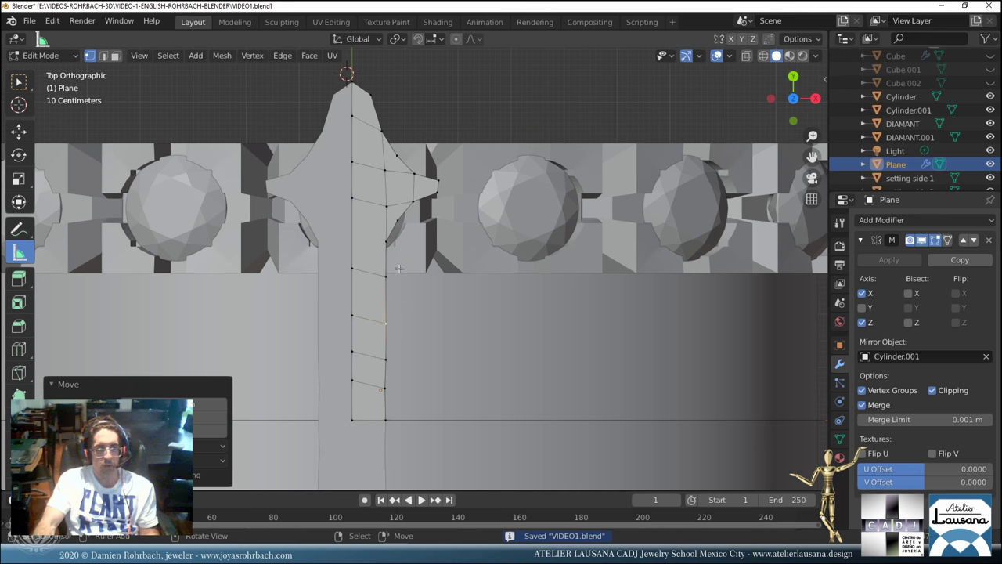
scroll(392, 246, "up", 3)
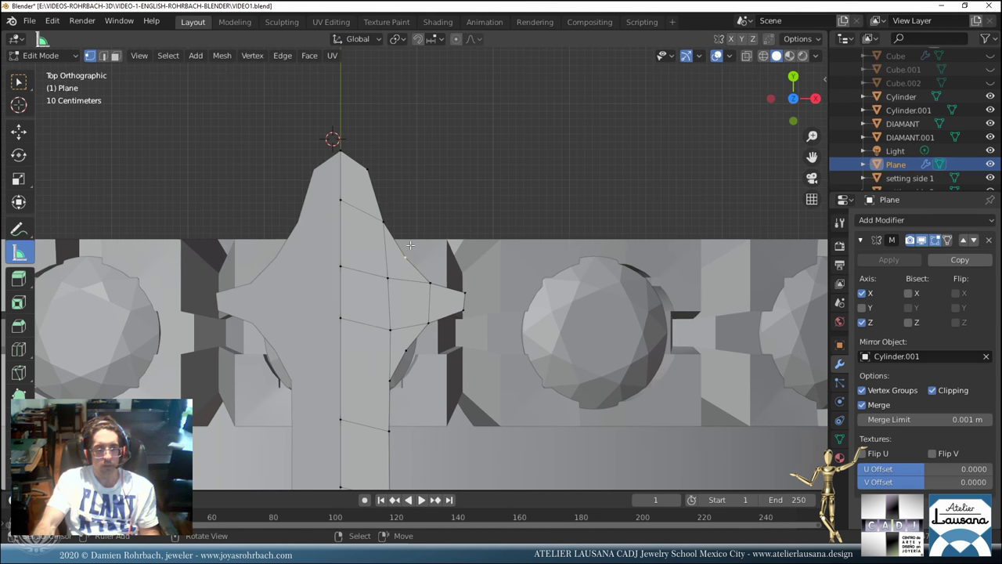
key("g")
left_click(413, 240)
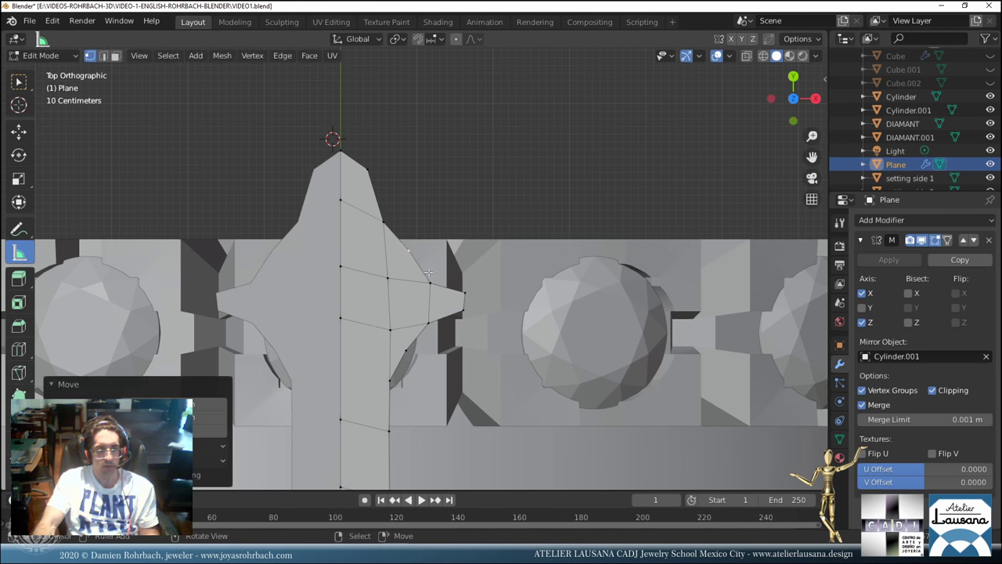
Raise the vertex above the side arm and the arm's upper end vertex to widen the arm's upper contour.
left_click(438, 272)
key("g")
left_click(437, 259)
left_click(466, 283)
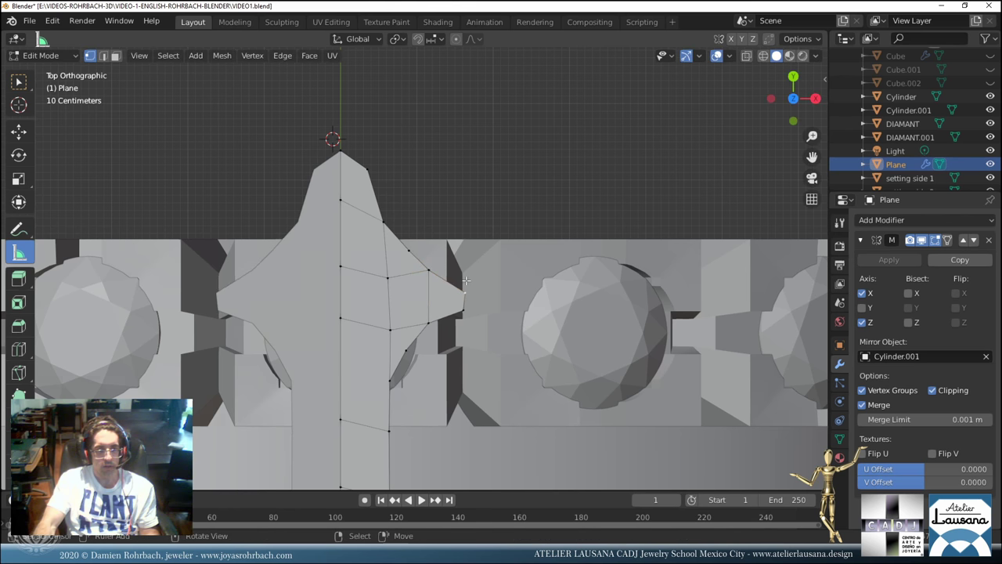
key("g")
left_click(464, 273)
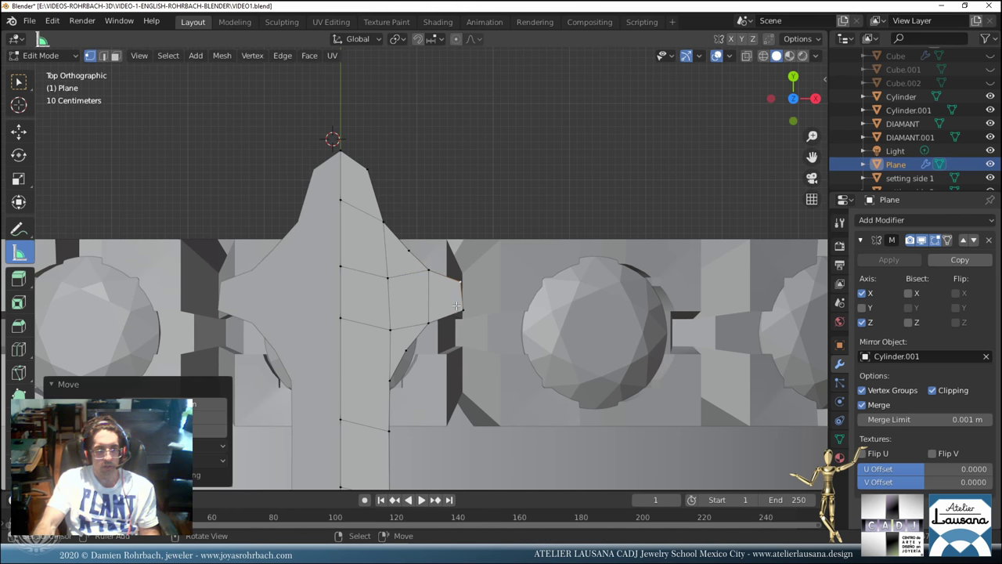
Lower the arm's lower end vertex and the two contour vertices beneath the arm to widen its underside.
left_click(460, 309)
key("g")
left_click(456, 324)
left_click(433, 327)
key("g")
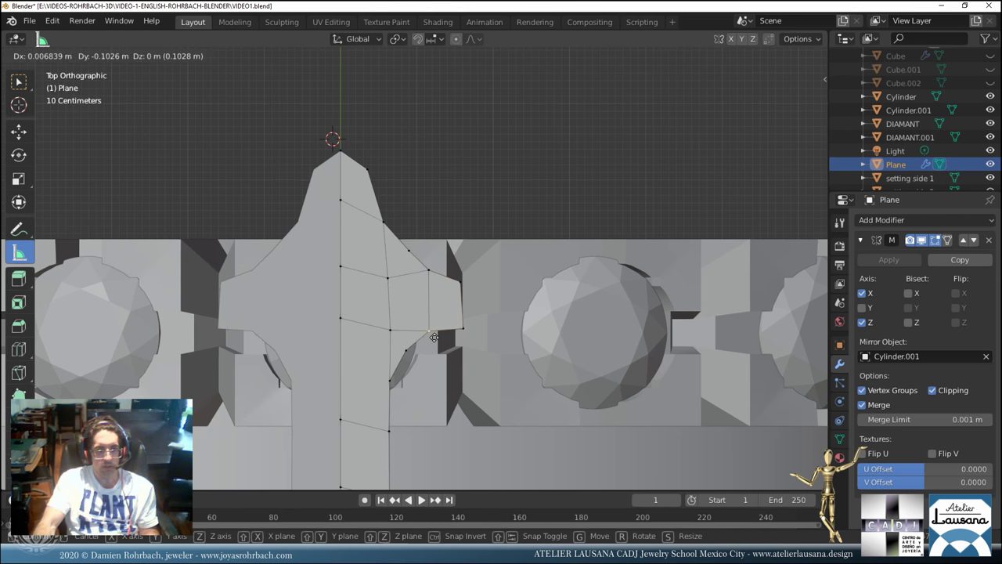
left_click(433, 341)
left_click(407, 353)
key("g")
left_click(407, 365)
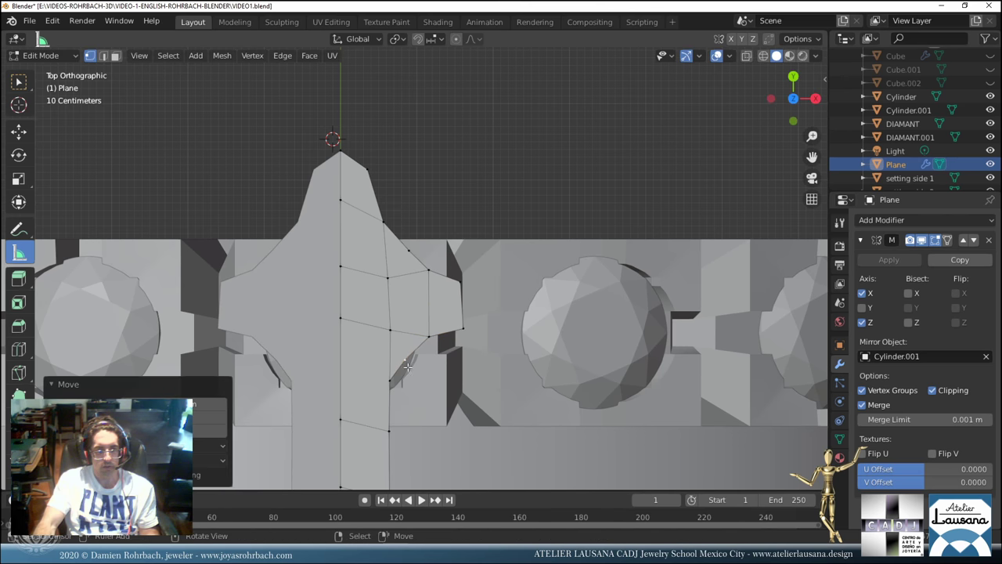
Move the two contour vertices between the upper stem and the side arm slightly inward to deepen the curve.
left_click(408, 239)
key("g")
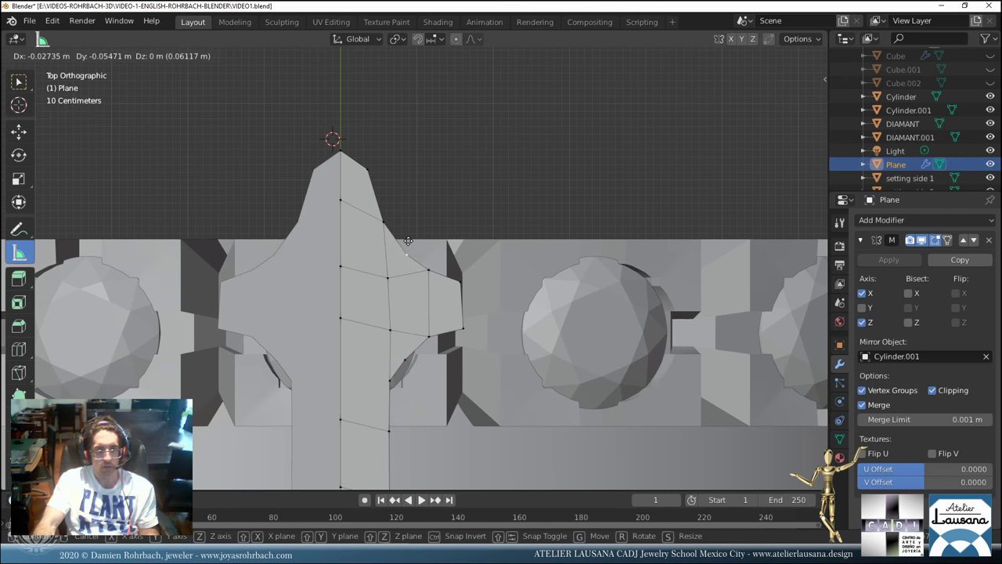
left_click(408, 239)
left_click(387, 221)
key("g")
left_click(386, 222)
Straighten the side arm's end edge, extrude it about 0.23 m outward, scale it narrower and move it farther out.
left_click(463, 318)
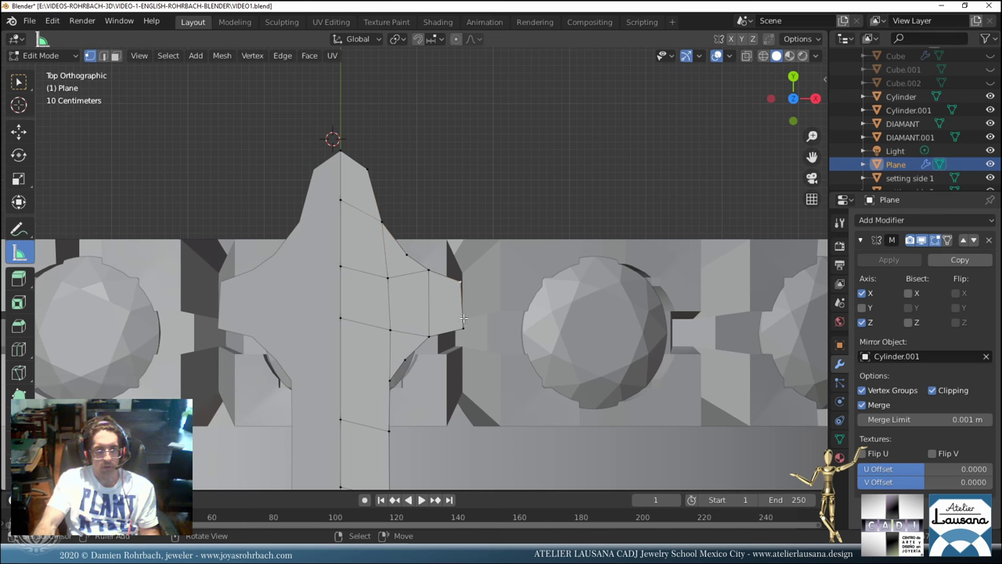
right_click_drag(464, 323, 461, 323)
right_click(461, 285)
right_click(462, 326, "shift")
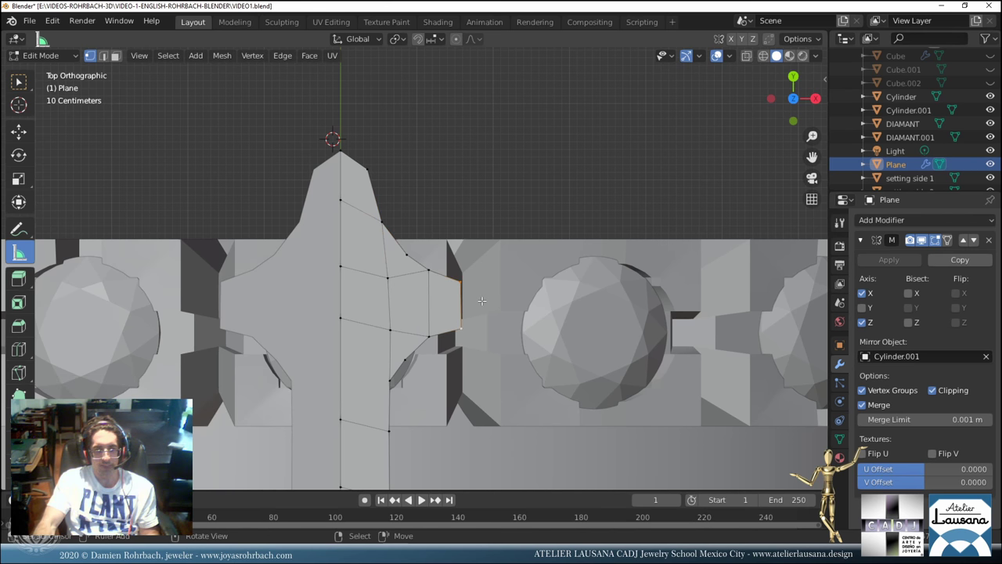
key("e")
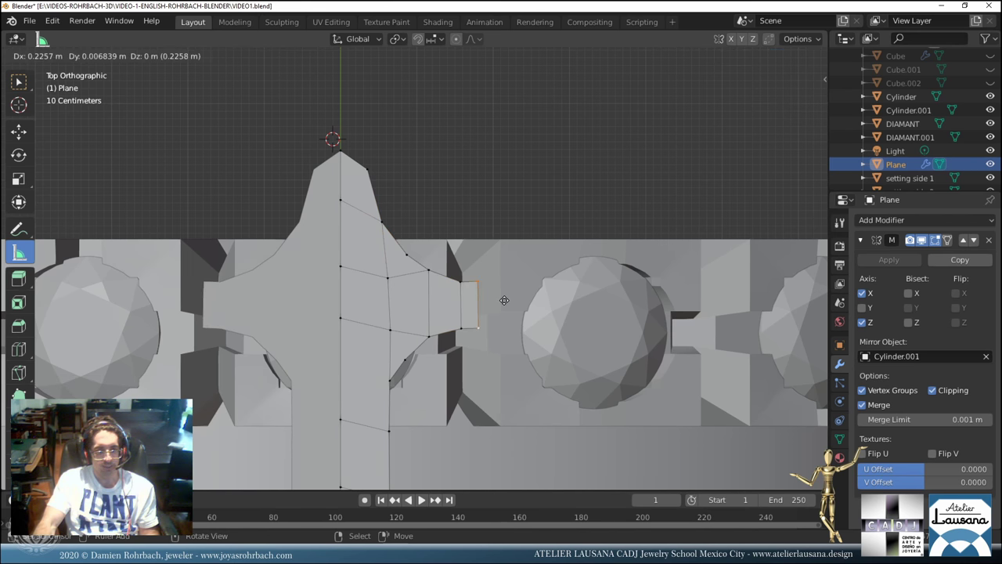
left_click(491, 298)
key("s")
left_click(484, 288)
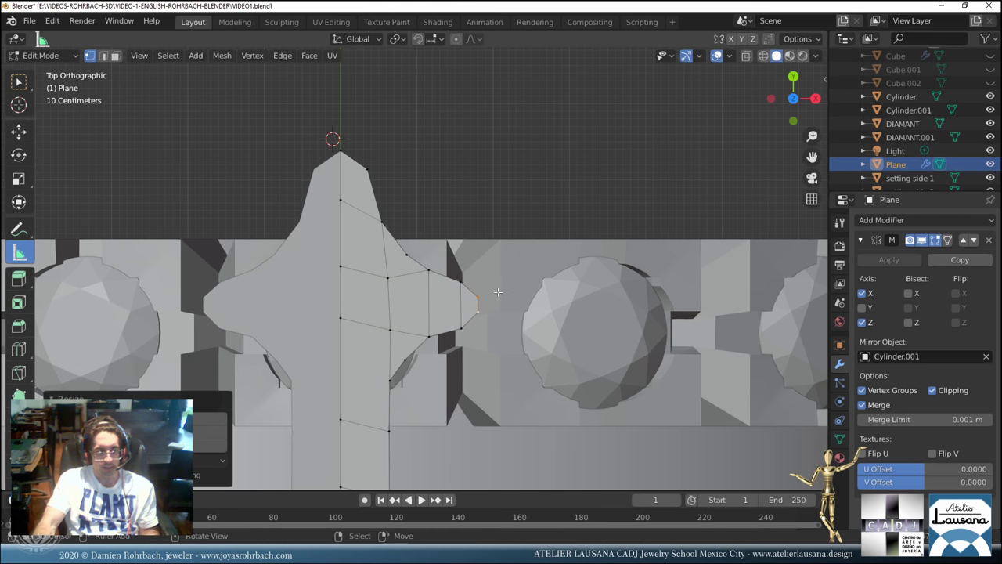
key("g")
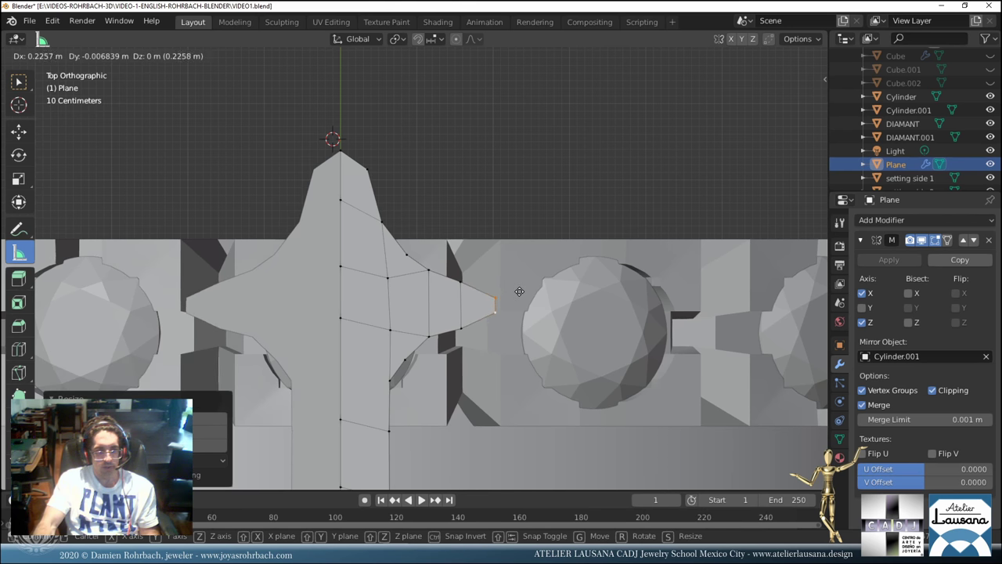
left_click(478, 298)
Nudge the upper and lower vertices at the base of the extruded arm tip slightly inward.
key("g")
key("x")
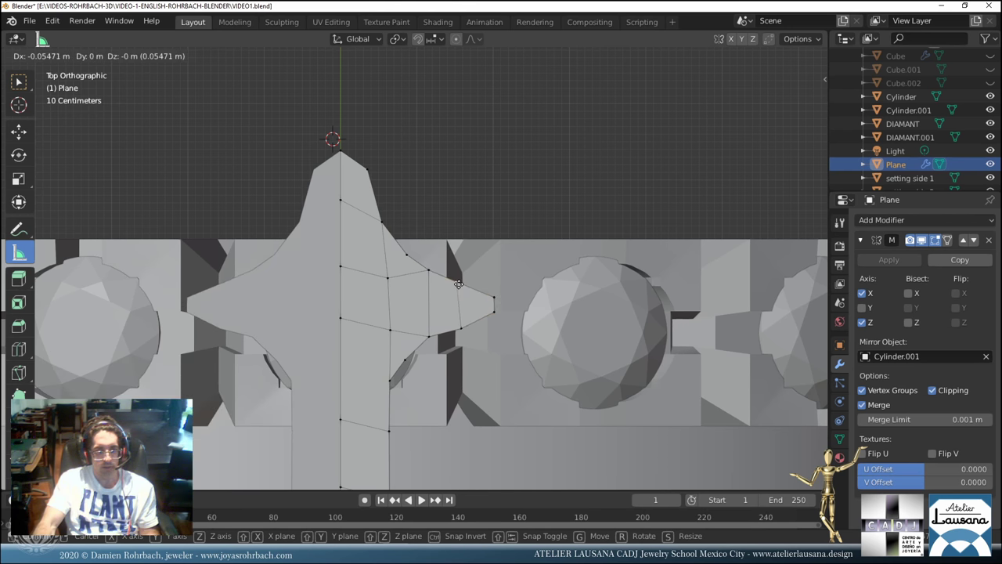
left_click(459, 321)
key("g")
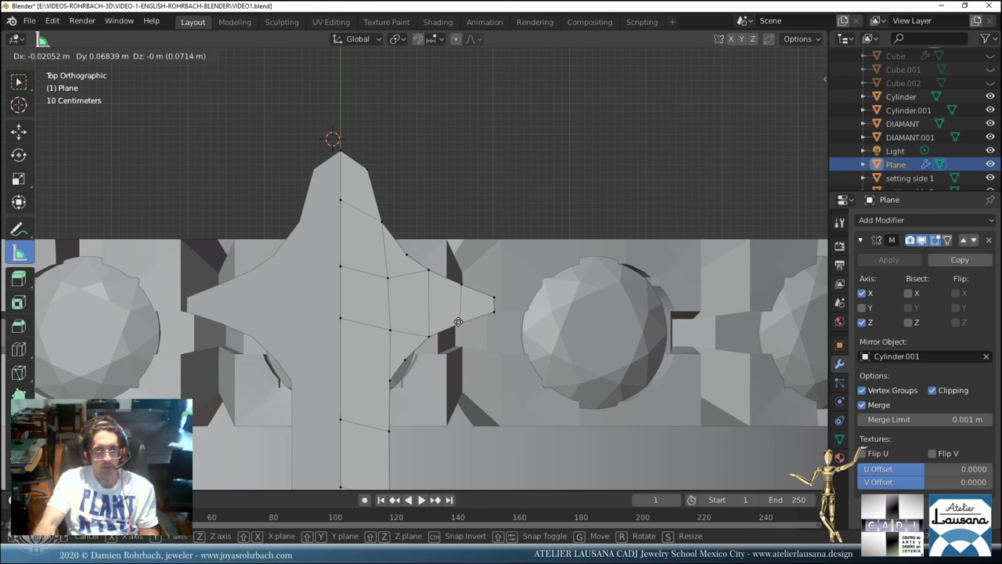
left_click(458, 322)
Reshape the lower contour by lowering the stem vertex and moving the three vertices under the side arm outward.
key("g")
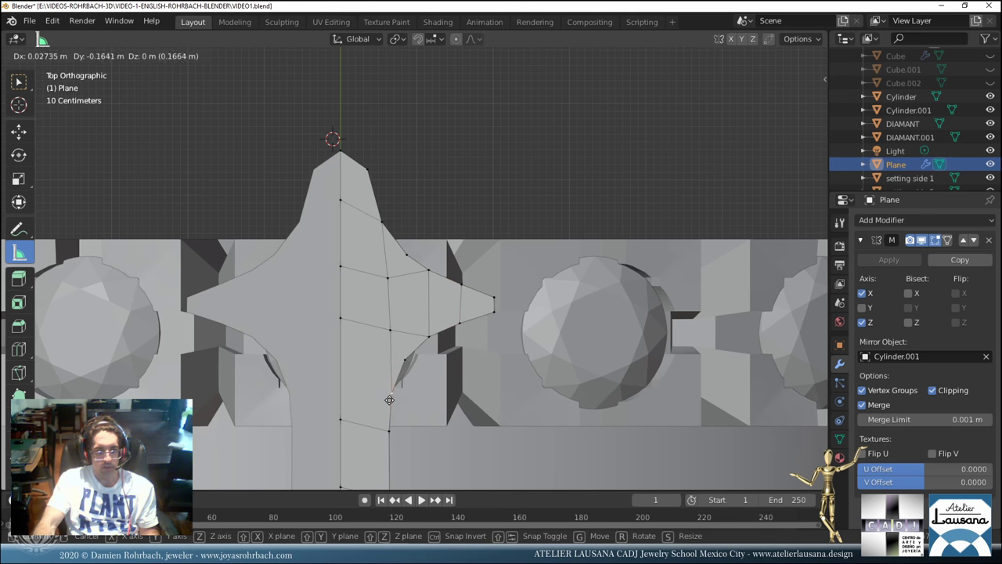
left_click(394, 390)
key("g")
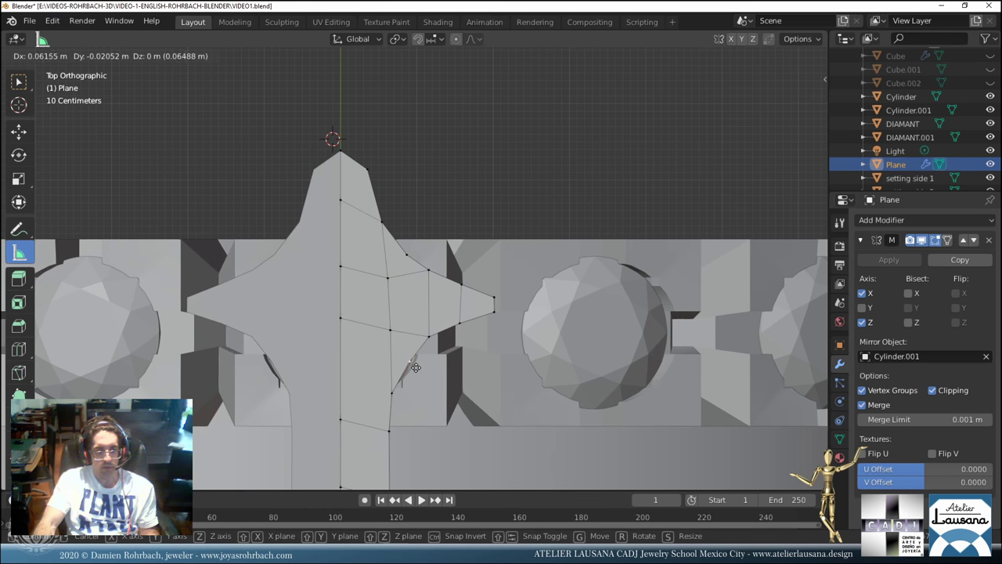
left_click(429, 337)
key("g")
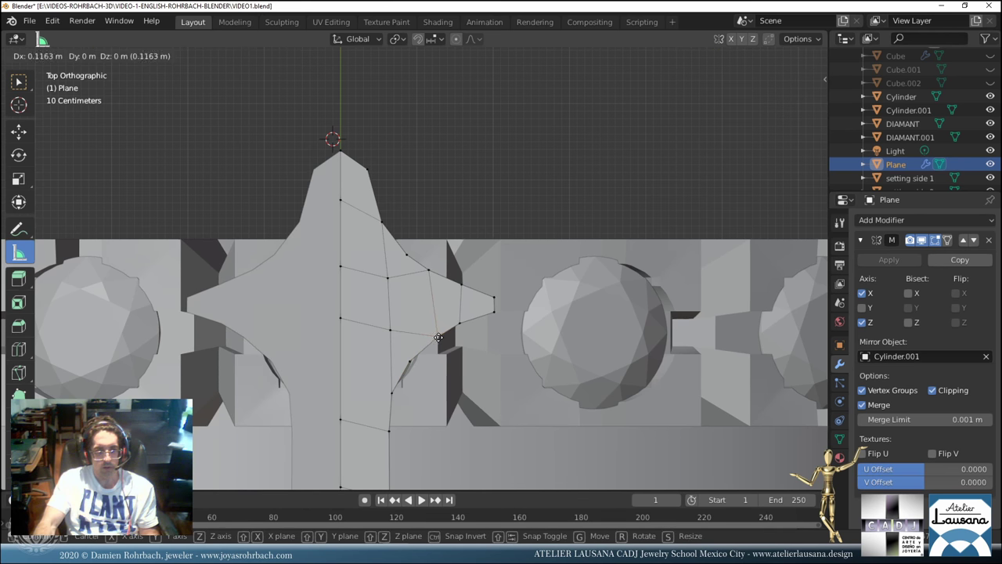
left_click(437, 336)
key("g")
left_click(464, 322)
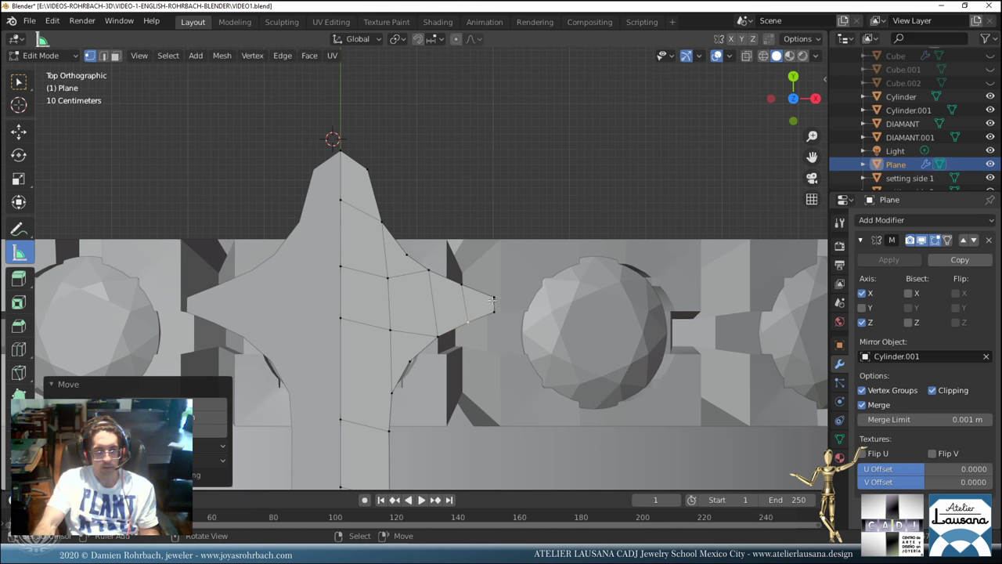
Pull the two end vertices of the side arm inward to shape a pointed tip.
left_click(495, 296)
key("g")
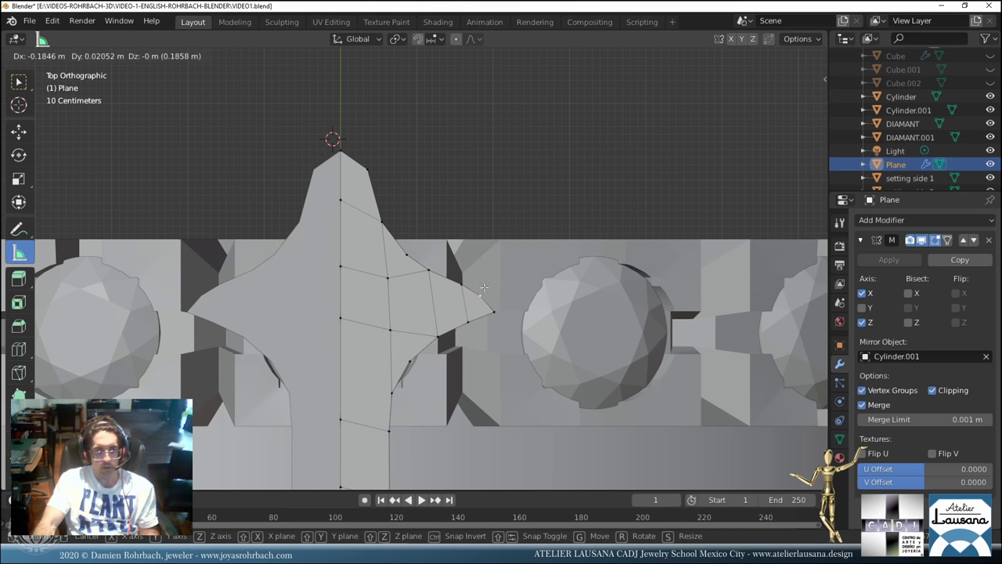
left_click(495, 307)
key("g")
left_click(488, 300)
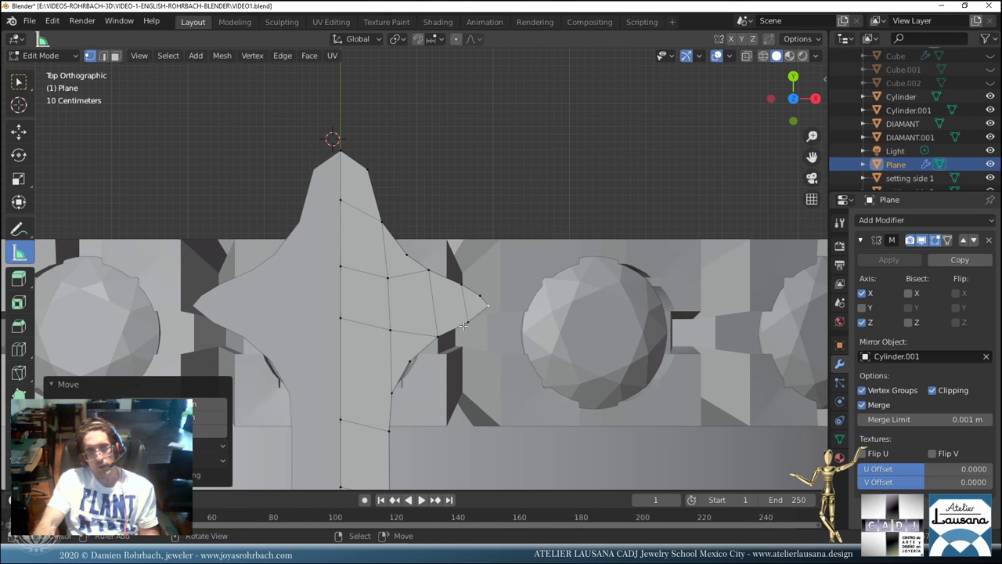
Delete the arm's lower end vertex, fill the gap with a triangular face and move the remaining end vertex outward.
key("x")
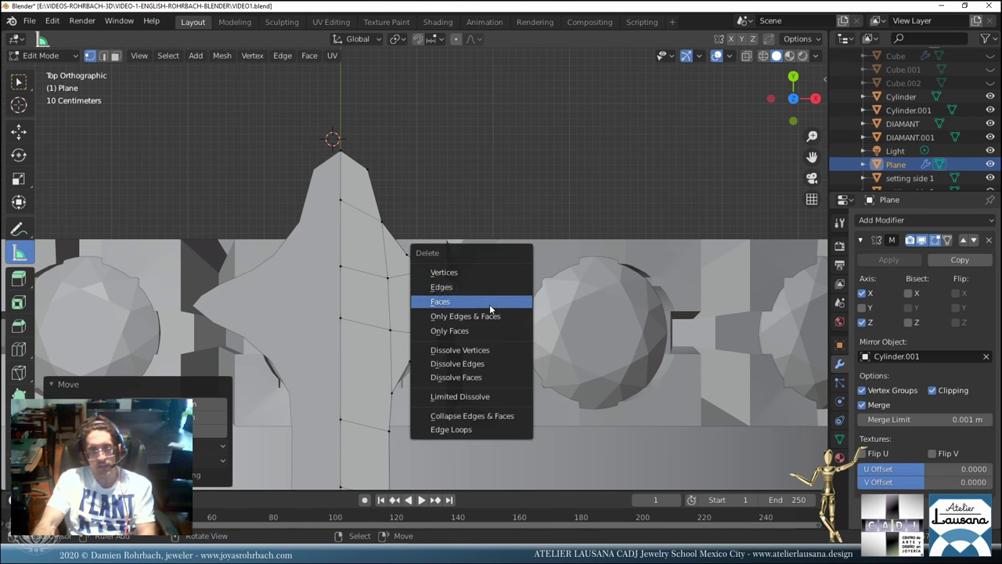
left_click(474, 273)
right_click(481, 294, "shift")
right_click(463, 284, "shift")
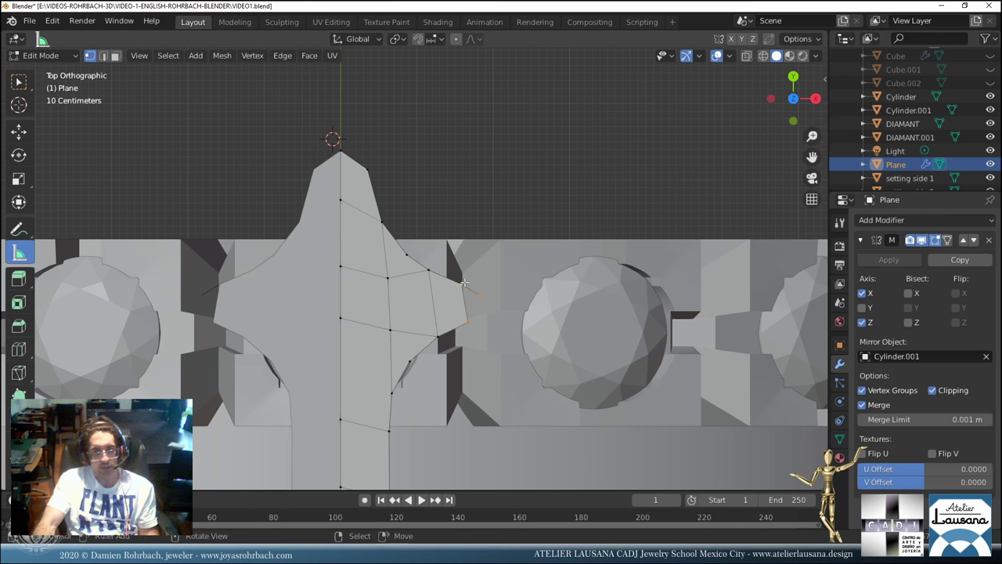
key("f")
key("g")
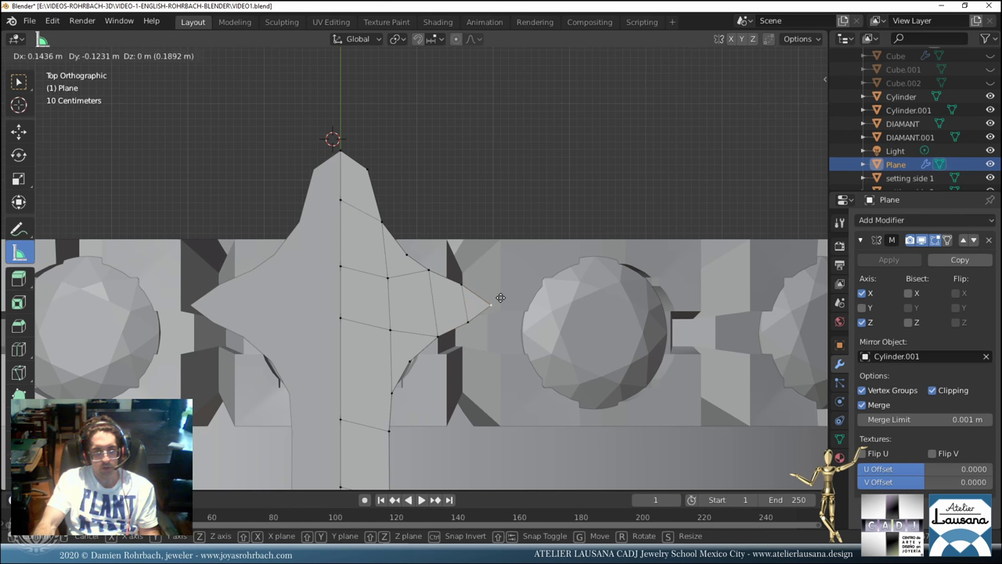
left_click(498, 295)
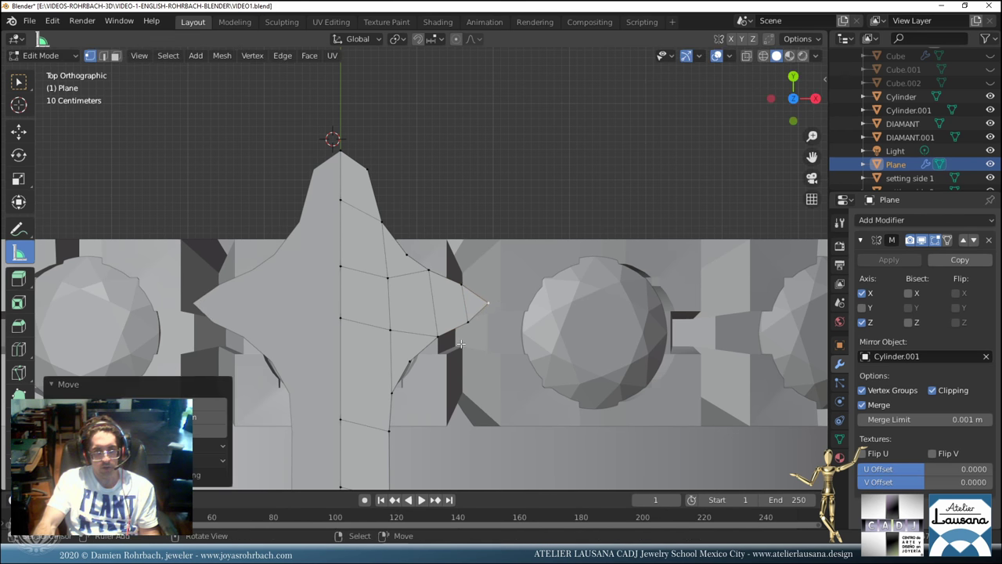
Move the two vertices under the side arm inward and down, lower the tip vertex slightly, and save the file.
key("g")
left_click(461, 328)
key("g")
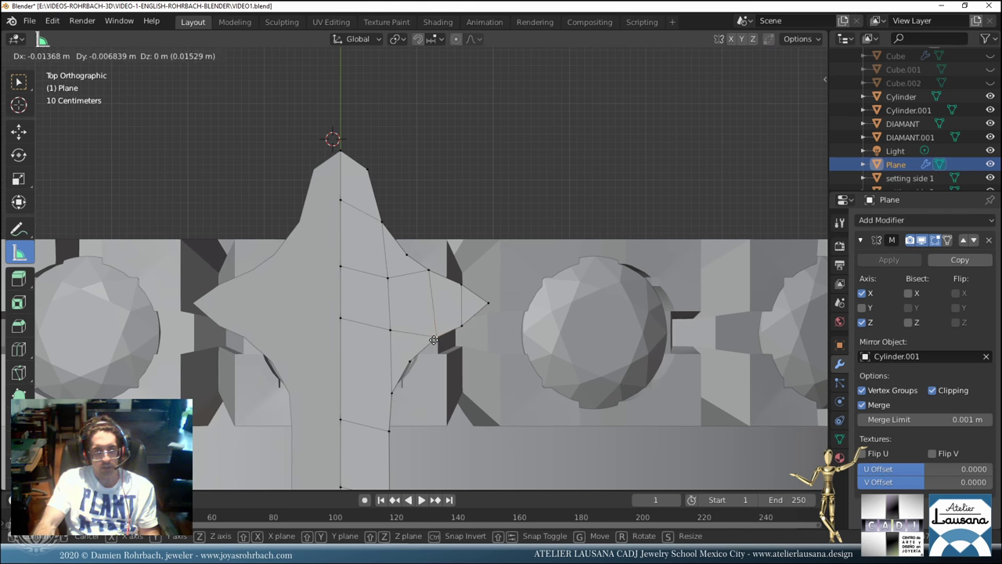
left_click(430, 344)
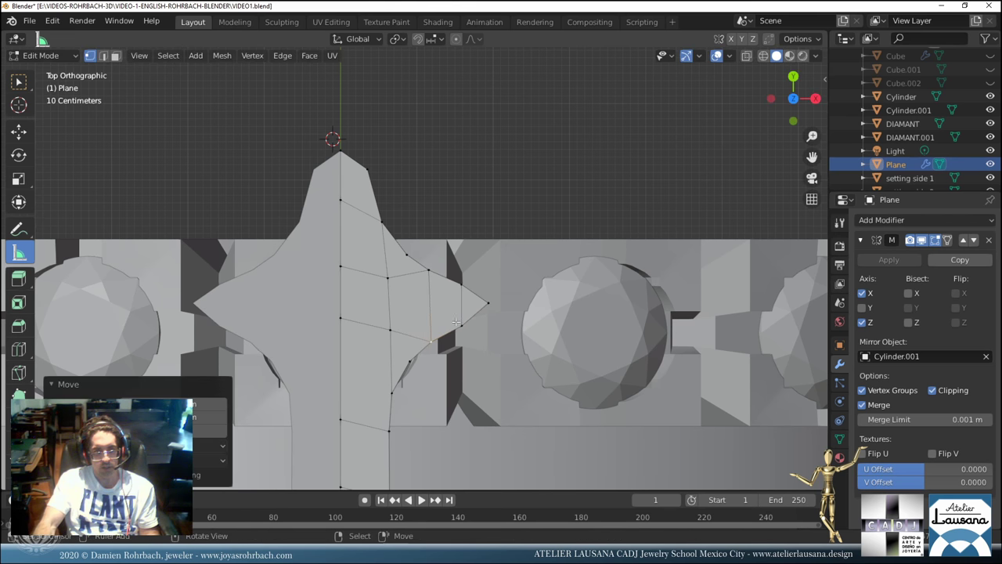
key("g")
left_click(480, 309)
right_click_drag(487, 309, 485, 313)
key("ctrl+s")
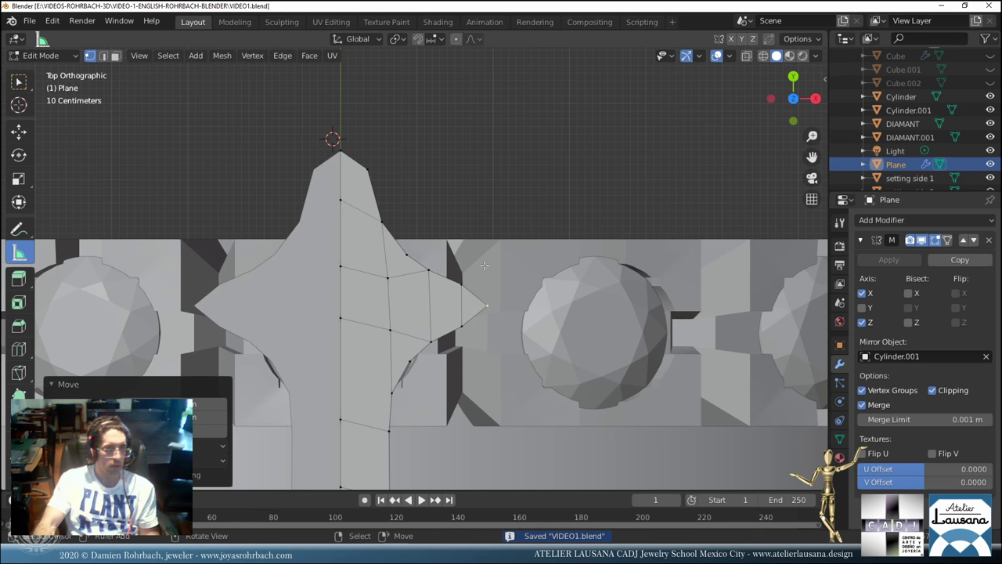
Nudge the contour vertex between the upper stem and the side arm, and return to Object Mode.
key("g")
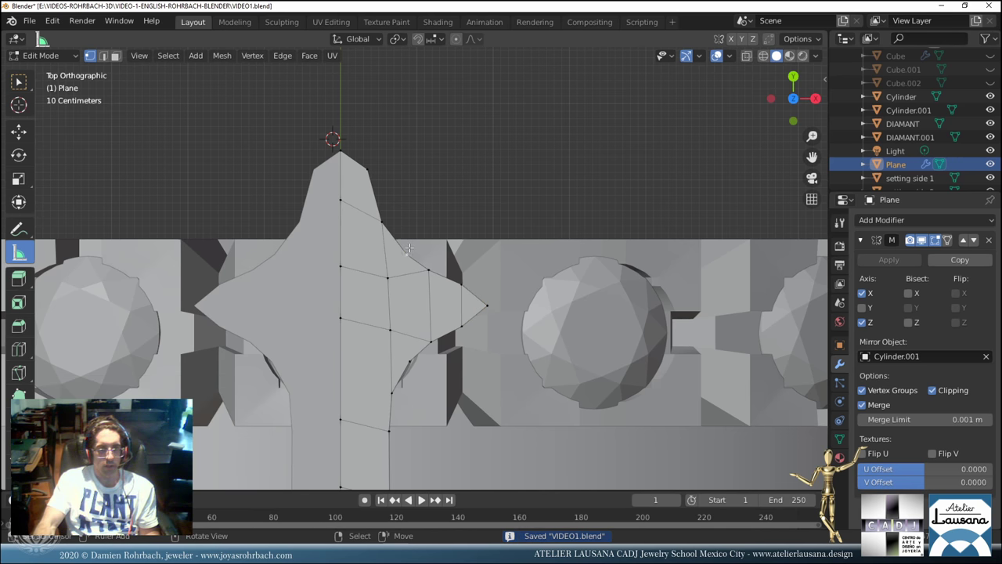
left_click(401, 244)
scroll(456, 258, "down", 6)
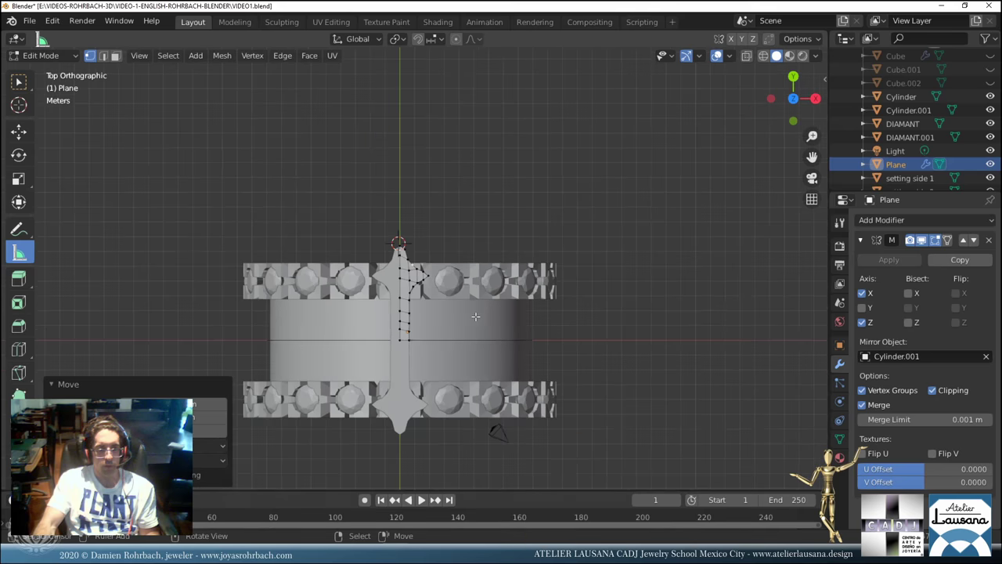
scroll(475, 316, "up", 1)
key("Tab")
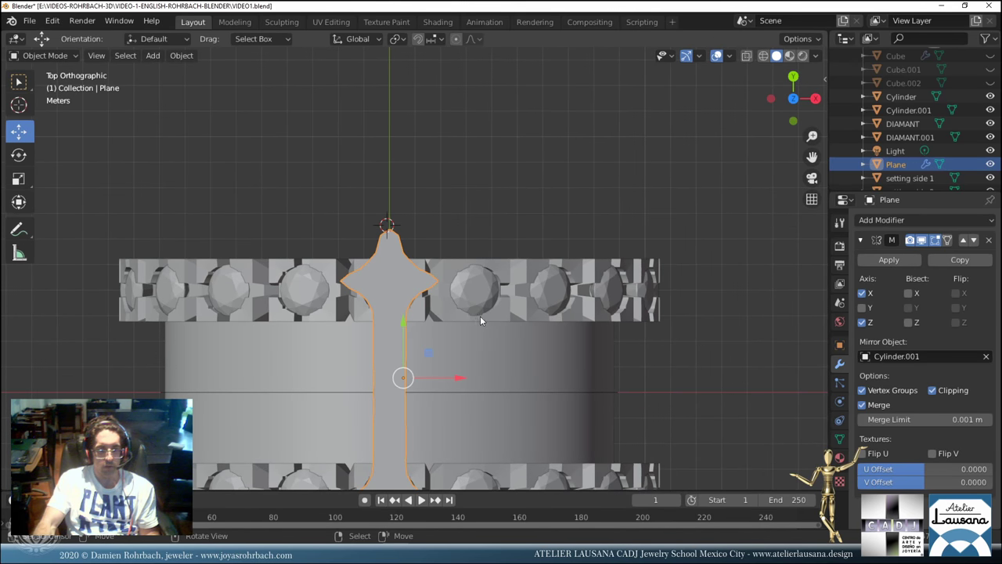
Duplicate the pattern in place, hide the original Plane and rename the copy CROSS.
key("shift+d")
right_click(480, 316)
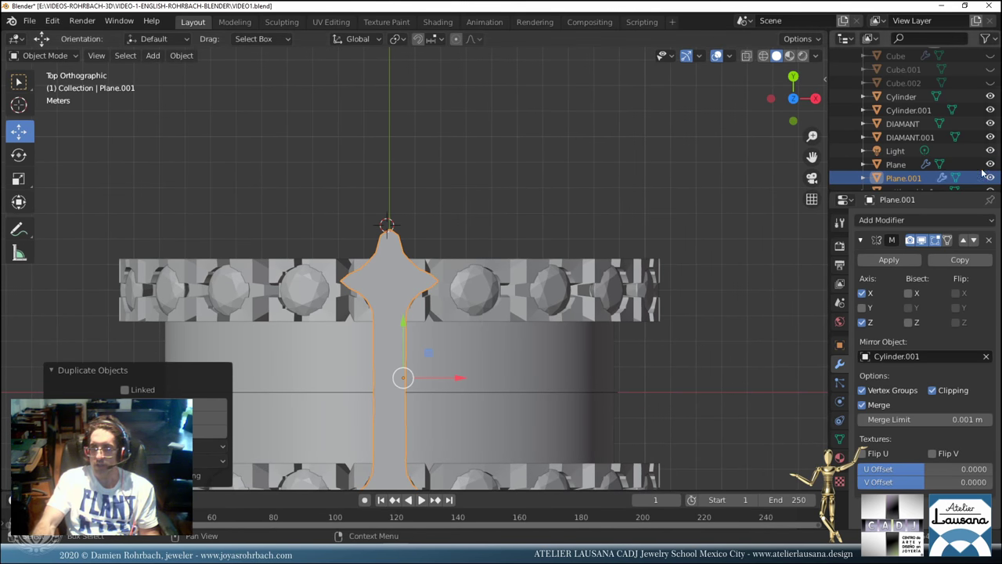
double_click(903, 177)
type("C")
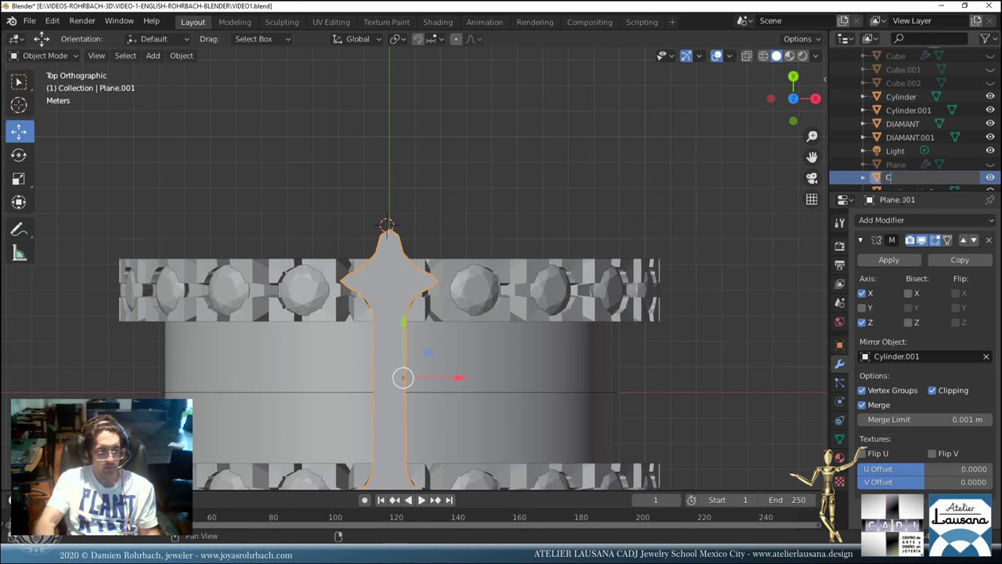
type("ROSS")
key("Return")
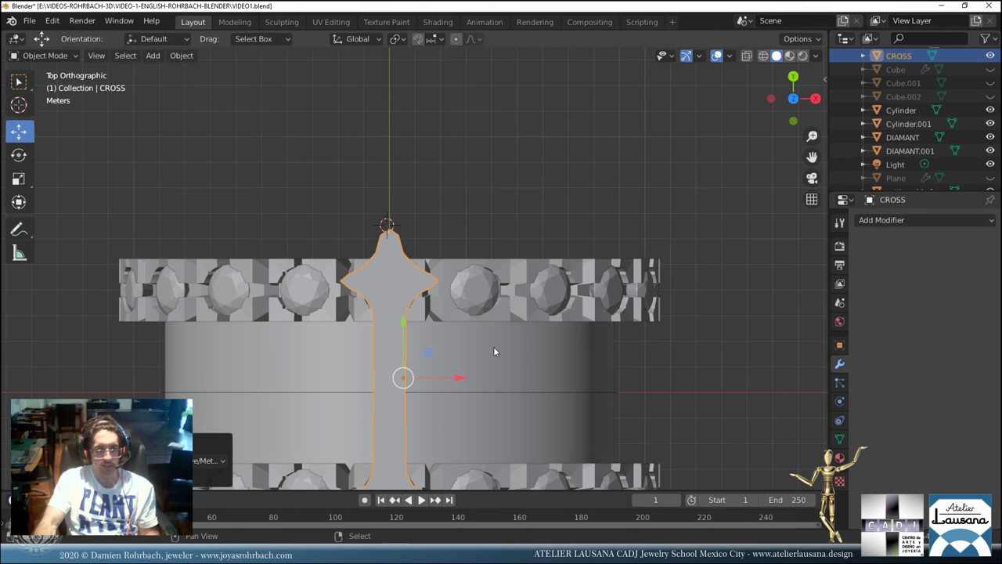
Apply the Mirror modifier on CROSS and duplicate all of its mesh in place except the vertices around the centre.
middle_click_drag(494, 346, 510, 244, "shift")
key("Tab")
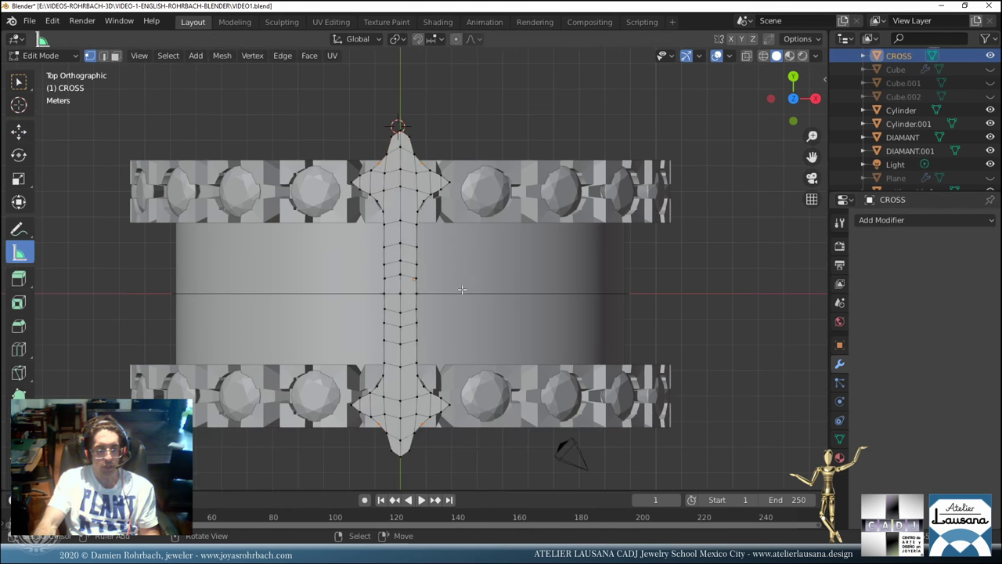
key("a")
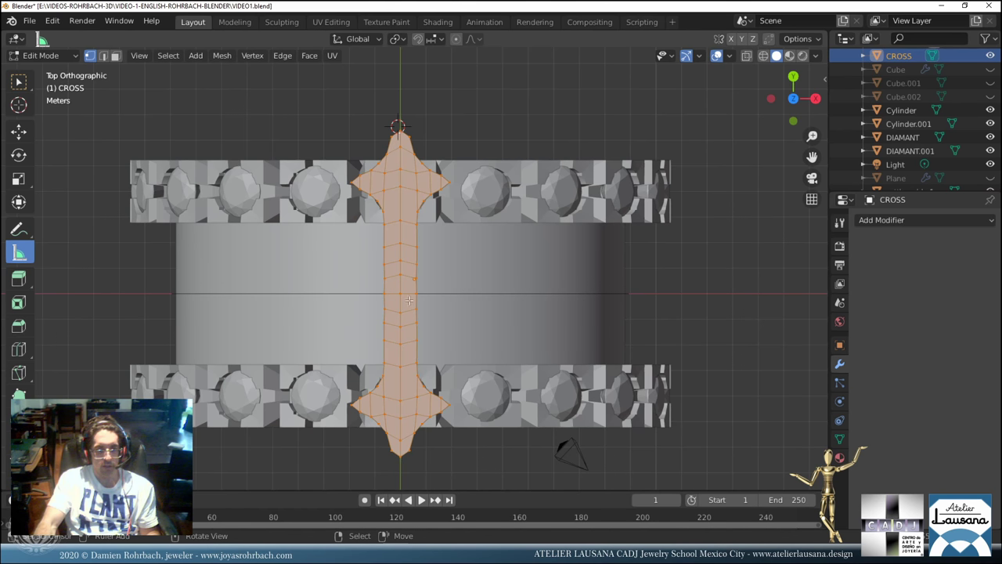
key("c")
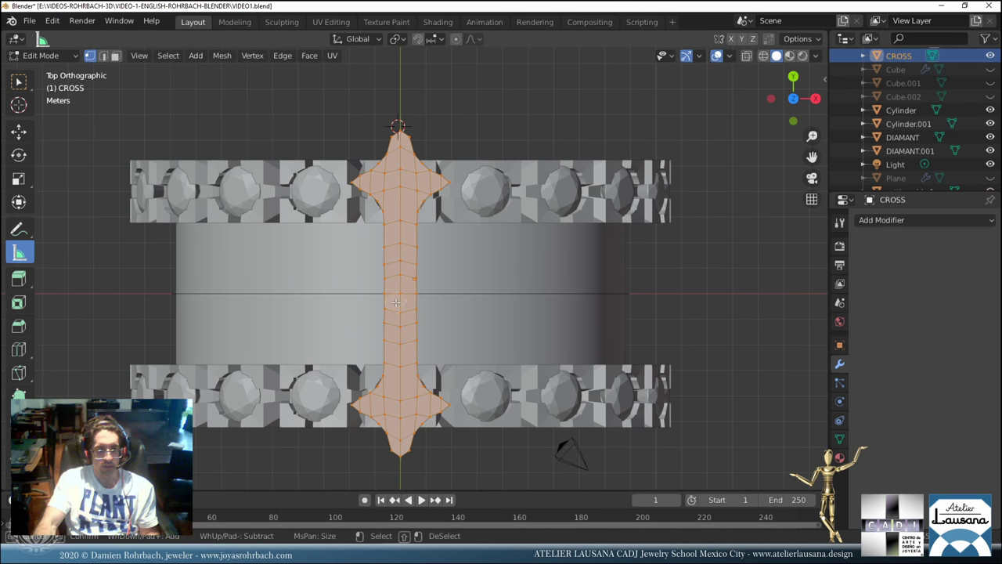
left_click_drag(392, 293, 414, 299, "shift")
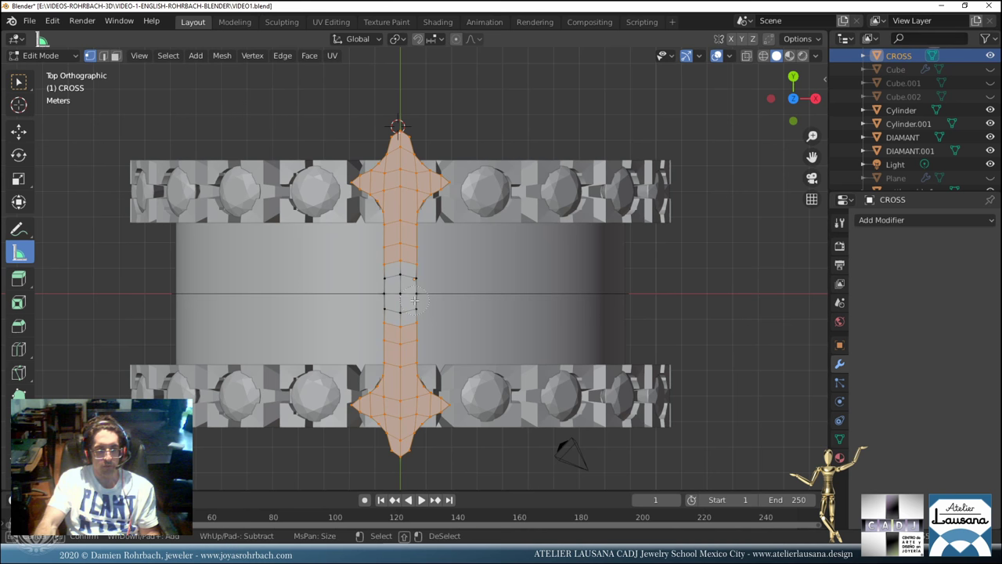
key("Escape")
key("shift+d")
right_click(529, 243)
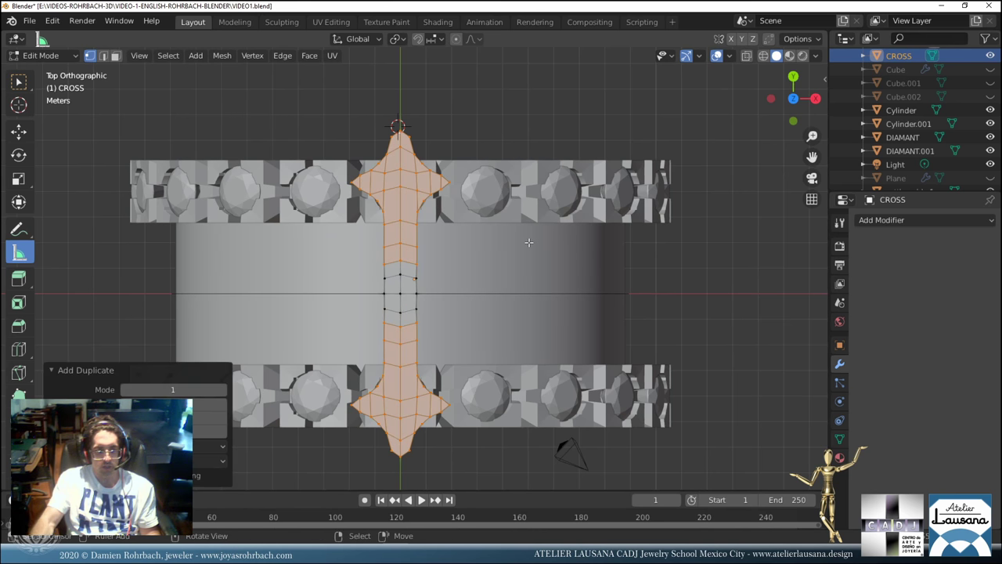
Rotate the duplicated cross arms a quarter turn about the centre so they lie horizontally across the band.
key("r")
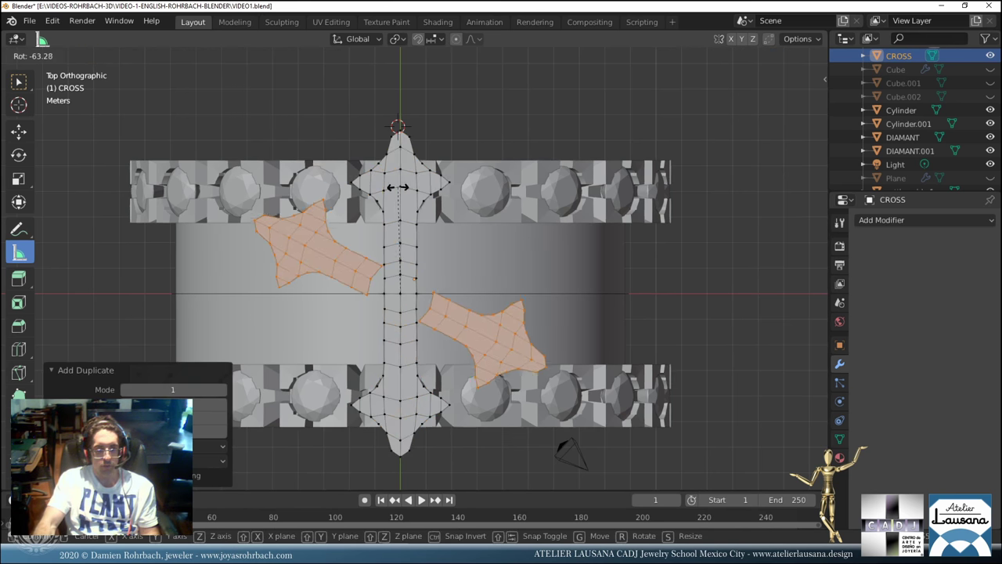
left_click(398, 188)
key("ctrl+z")
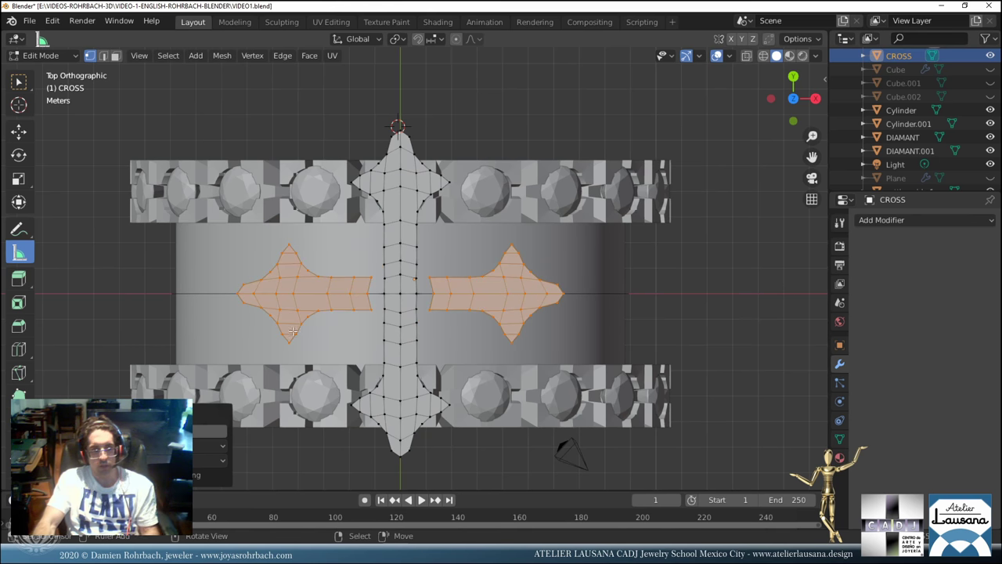
Fill the two faces bridging the gap between the left arm and the vertical stem of the cross.
scroll(361, 305, "up", 2)
key("alt+a")
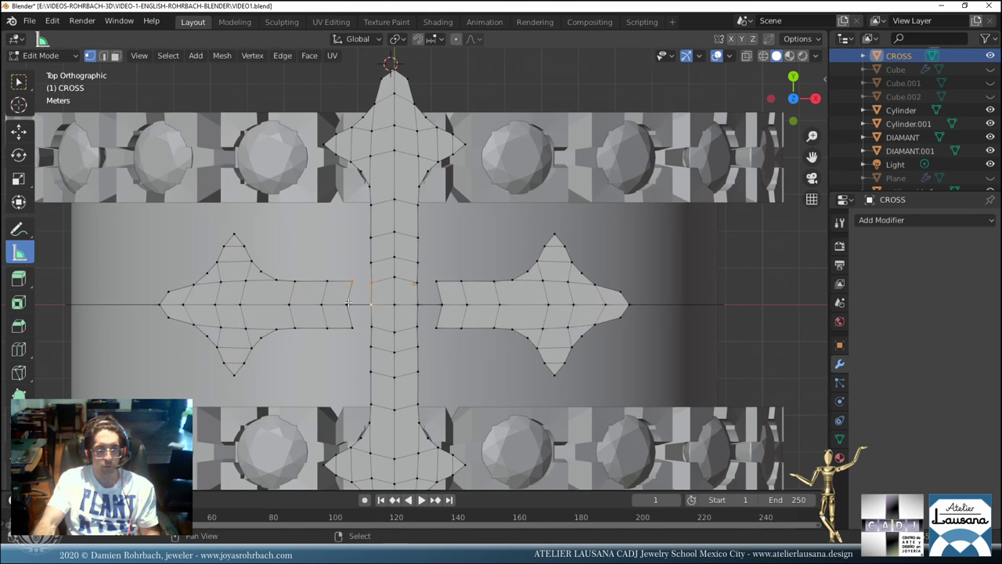
scroll(327, 322, "up", 3)
left_click(310, 327)
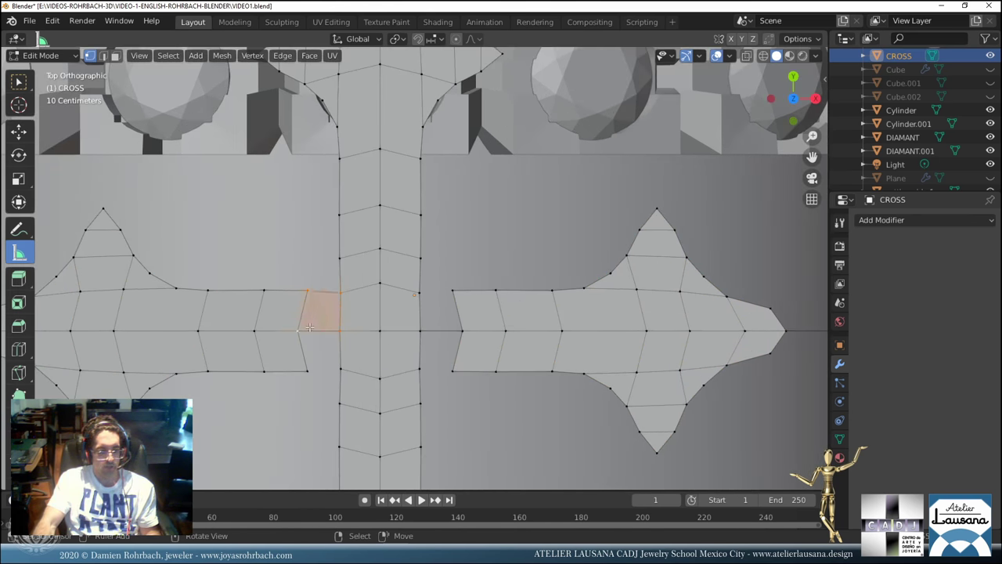
left_click(349, 332, "shift")
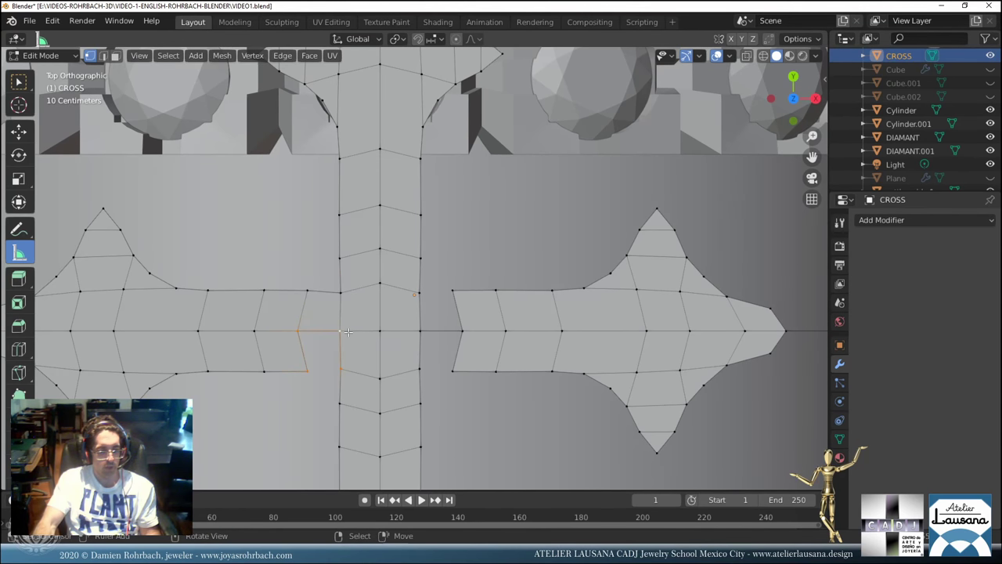
Fill the two faces bridging the gap between the vertical stem and the right arm, and save the file.
left_click(425, 297)
left_click(453, 292)
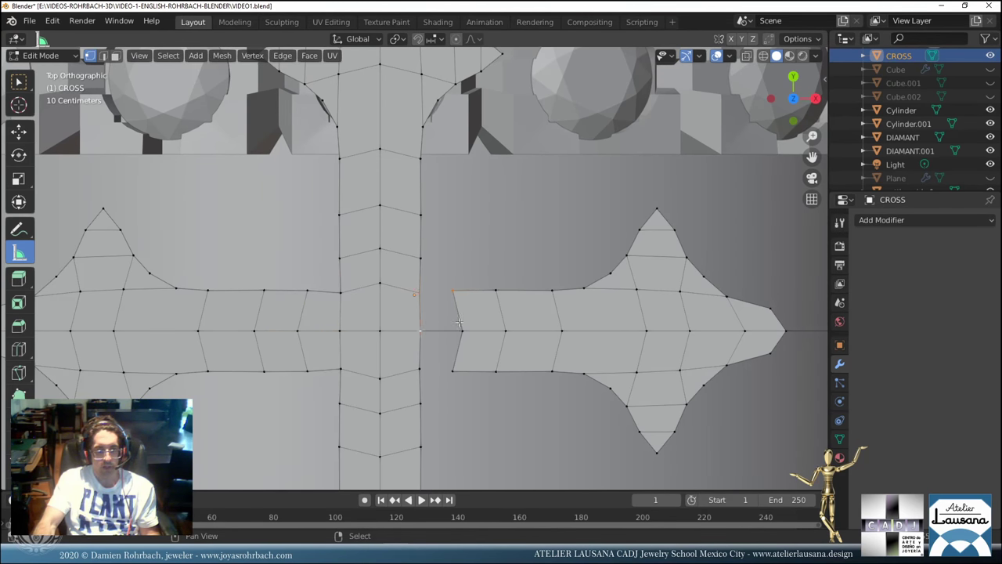
key("f")
left_click(423, 334)
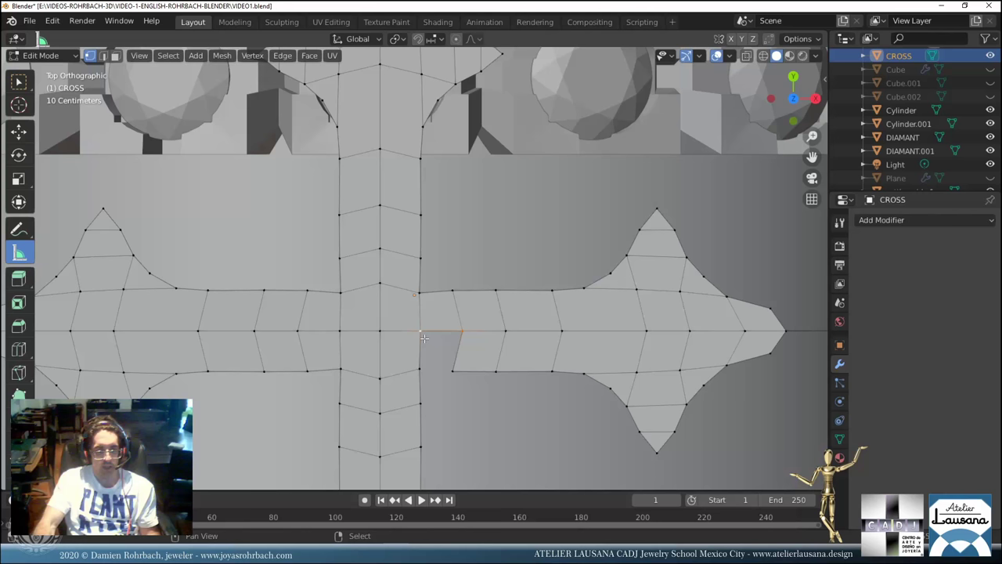
left_click(453, 370, "shift")
scroll(451, 365, "down", 6)
middle_click_drag(537, 415, 486, 273)
key("ctrl+s")
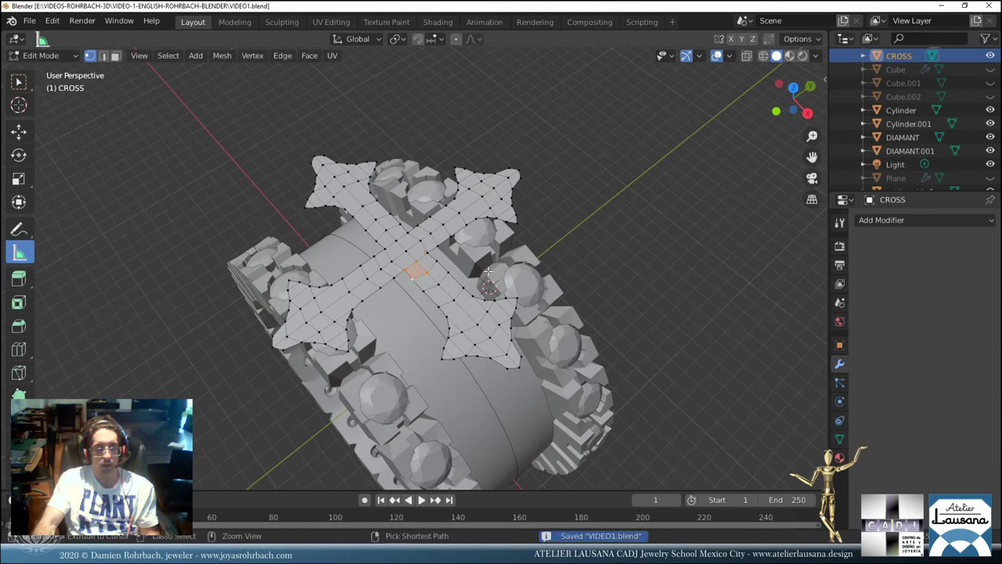
Return to Object Mode, duplicate the completed cross in place and hide the original CROSS.
key("Tab")
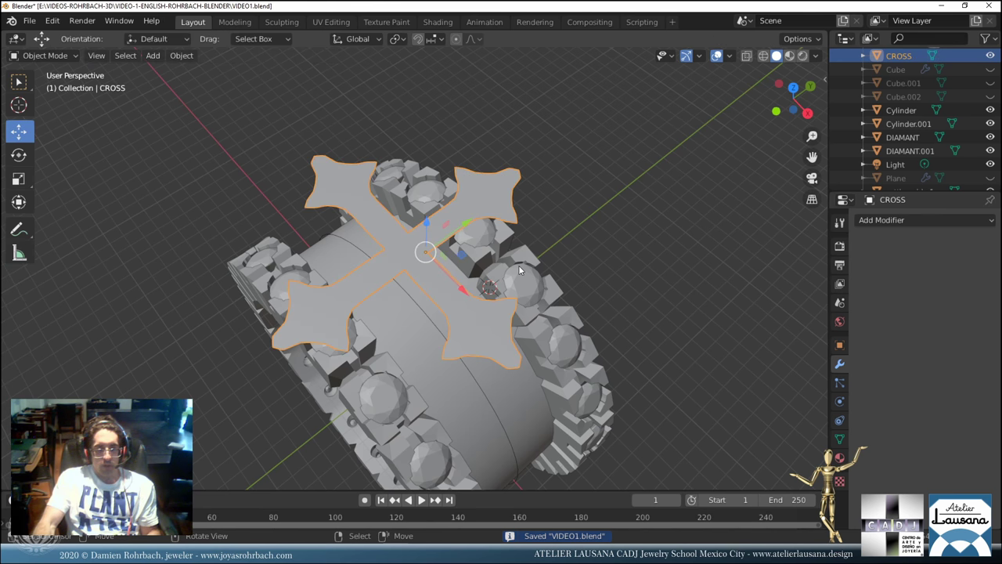
key("shift+d")
right_click(519, 271)
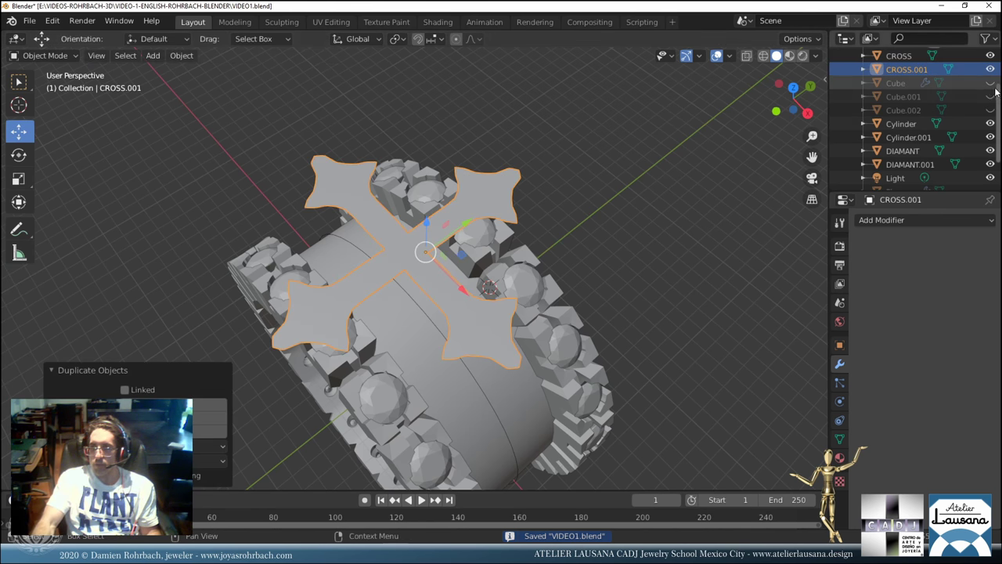
scroll(491, 229, "up", 2)
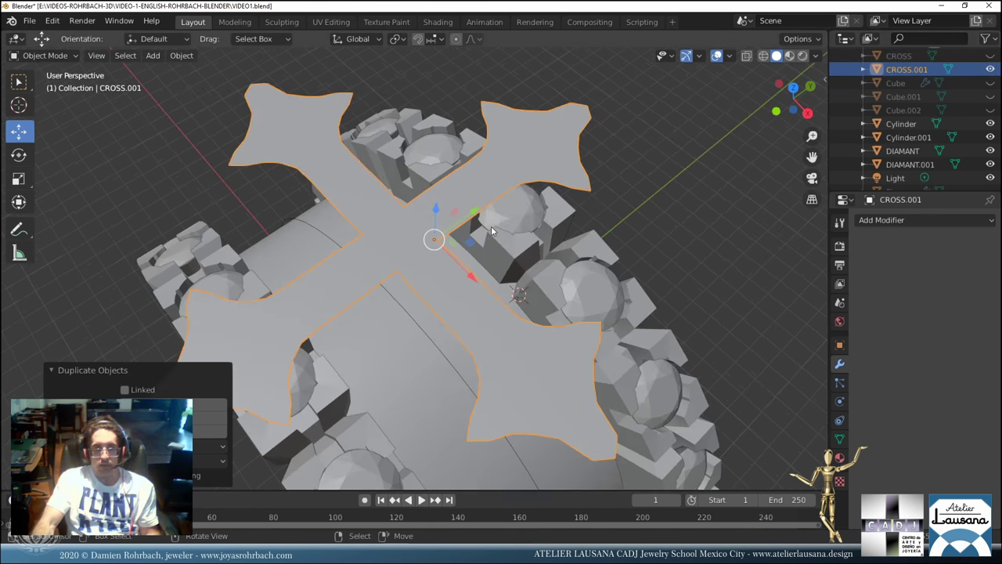
Extrude all faces of the duplicated cross upward by about 1.17 m.
scroll(595, 237, "down", 3)
key("Tab")
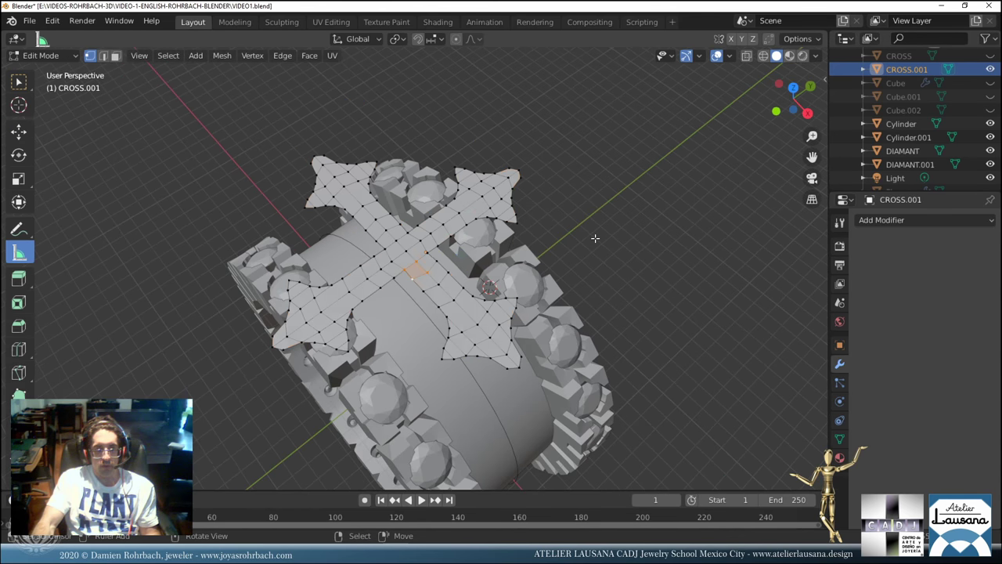
key("a")
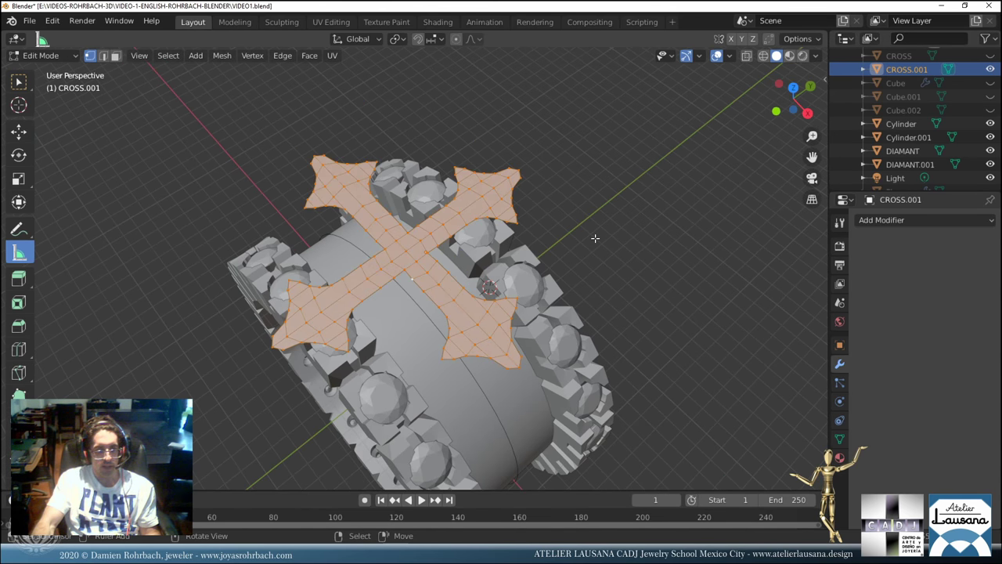
key("e")
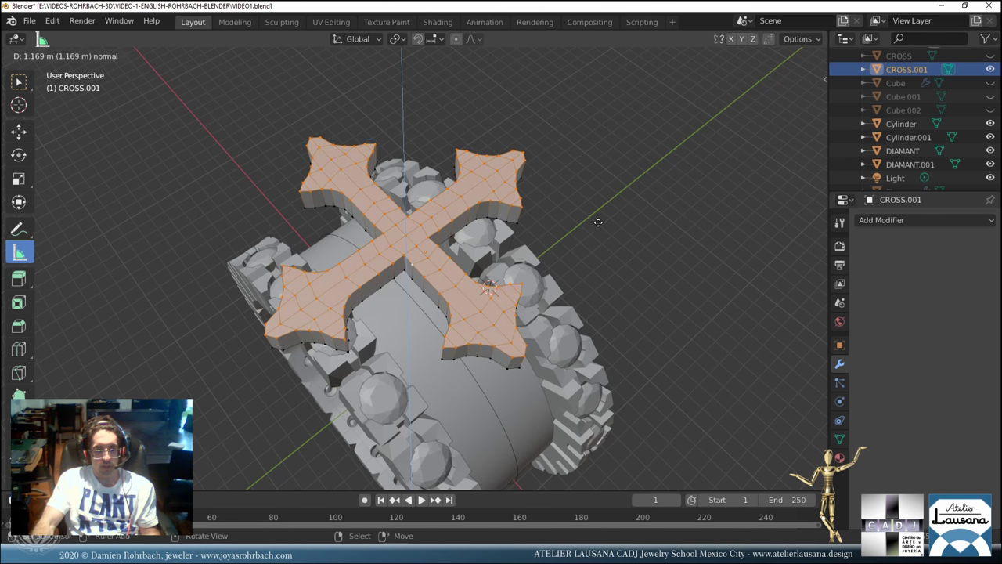
left_click(598, 222)
Scale the extruded top of the cross in to about 0.86, return to Object Mode and save the file.
middle_click_drag(521, 280, 537, 284)
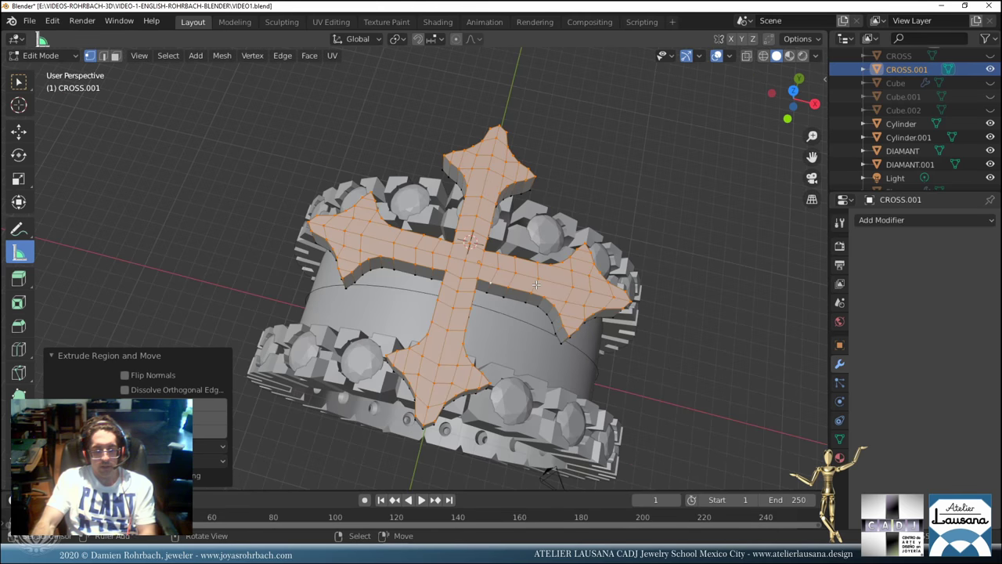
key("KP_7")
key("s")
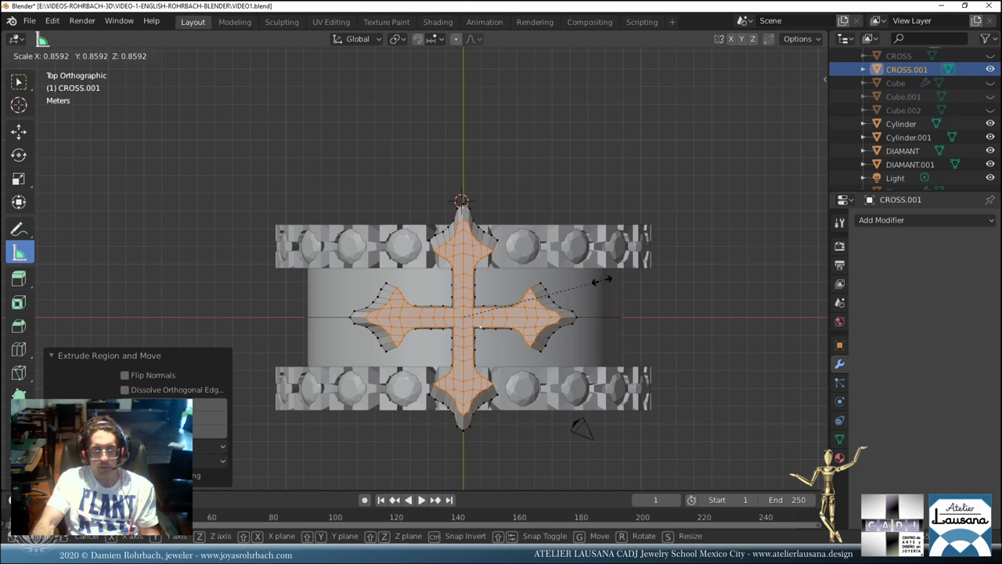
left_click(596, 283)
middle_click_drag(596, 283, 517, 315)
key("Tab")
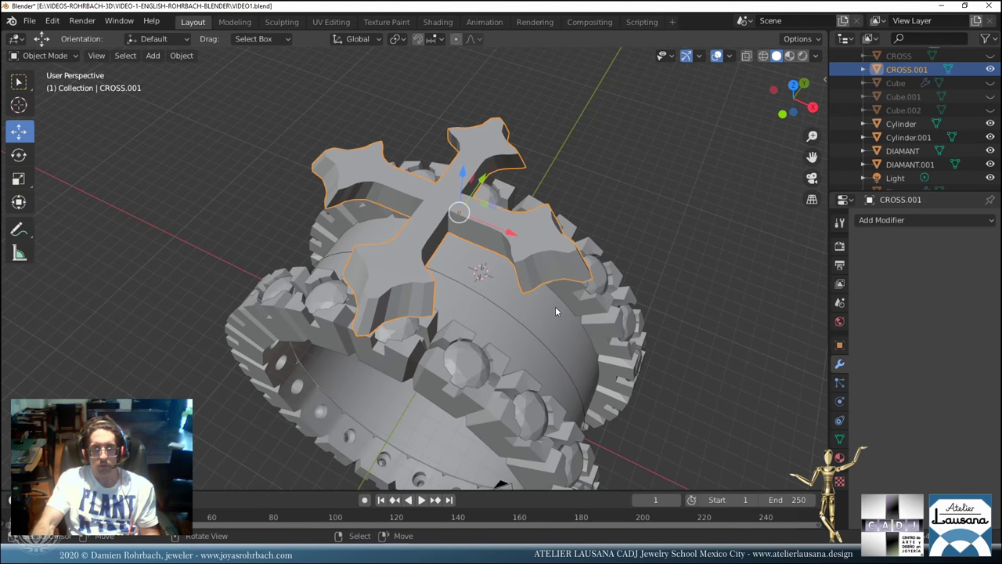
key("ctrl+s")
Add a Subdivision Surface modifier to CROSS.001 with both viewport and render levels set to 3.
left_click(869, 220)
left_click(764, 440)
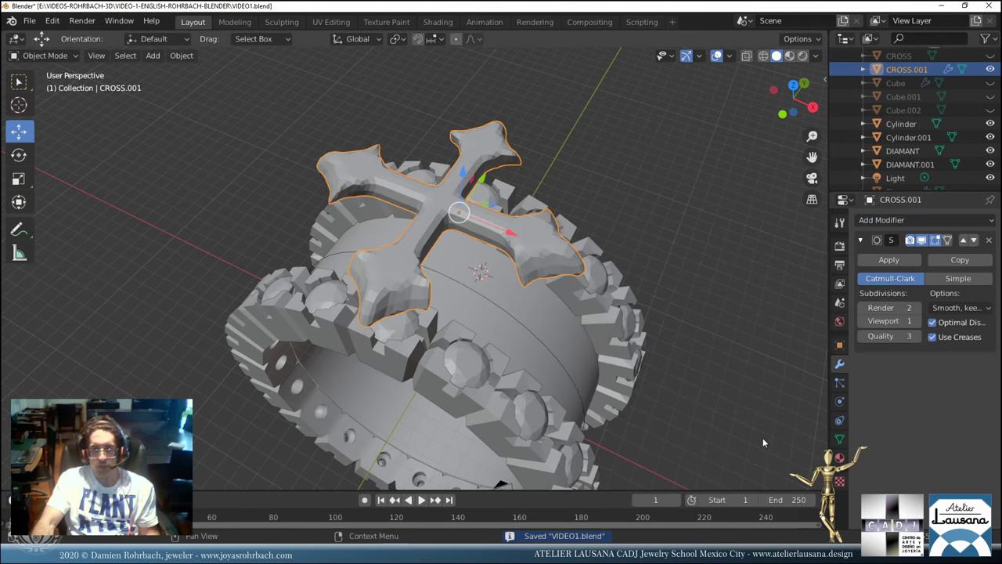
left_click(918, 322)
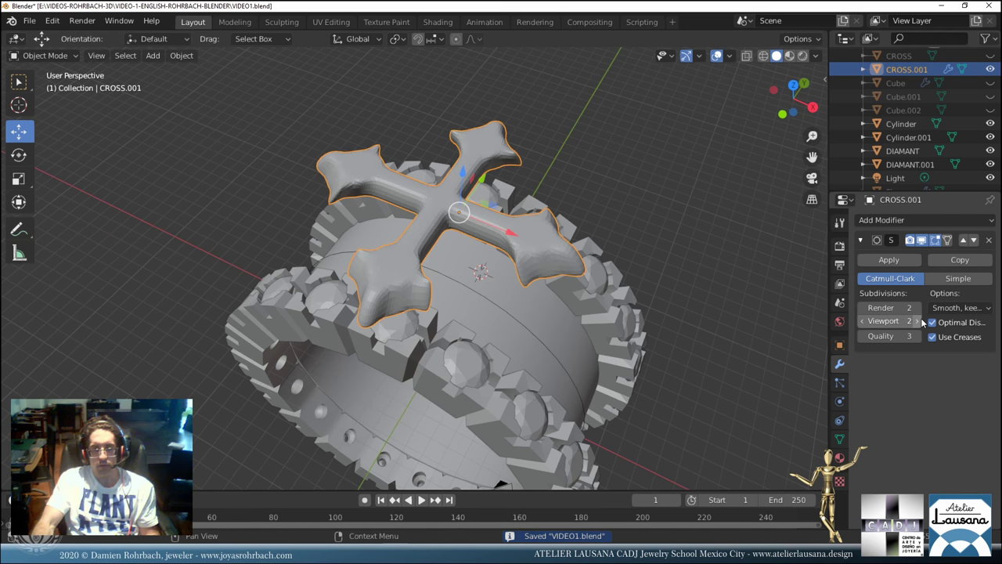
left_click(918, 322)
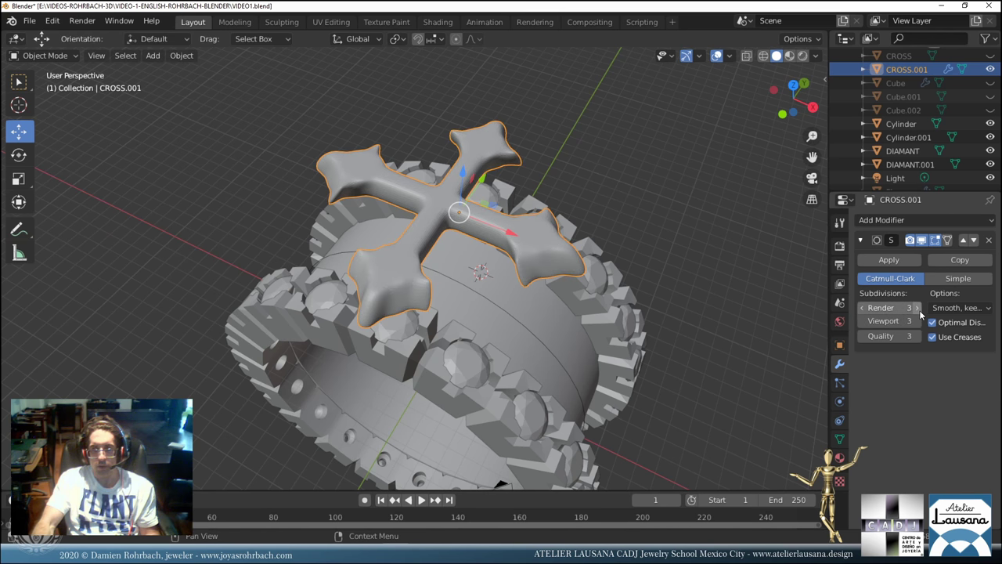
mouse_move(532, 329)
middle_mouse_down()
mouse_move(588, 331)
mouse_move(576, 311)
mouse_move(544, 315)
middle_mouse_up()
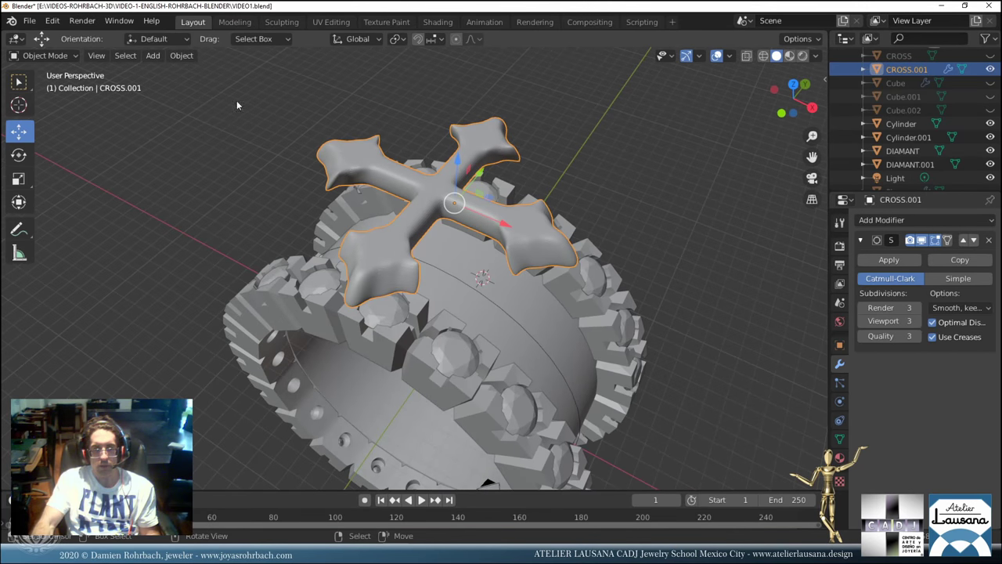
Shade the cross smooth and save the file.
left_click(182, 55)
left_click(199, 306)
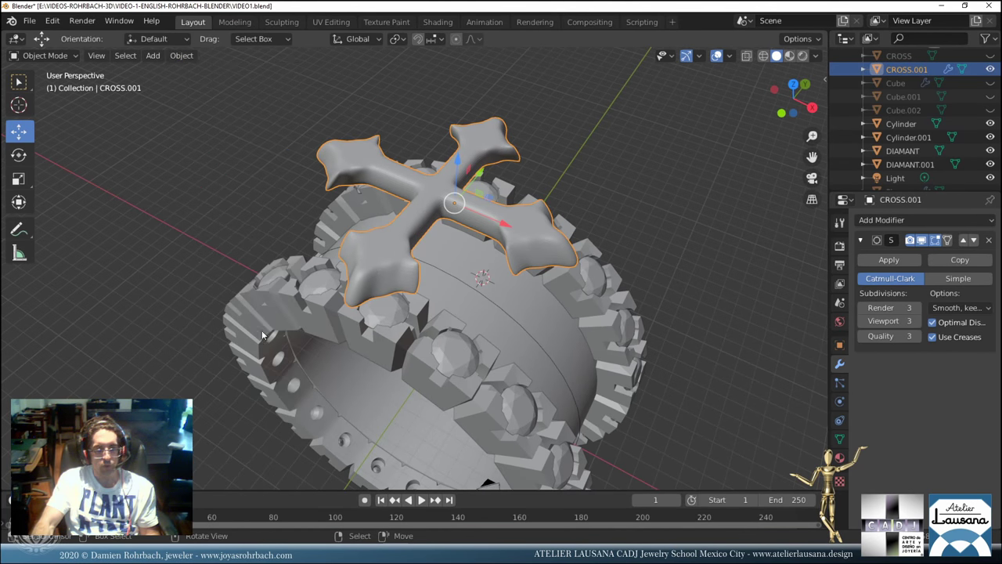
key("ctrl+s")
Assign the existing GOLD material to CROSS.001.
left_click(840, 452)
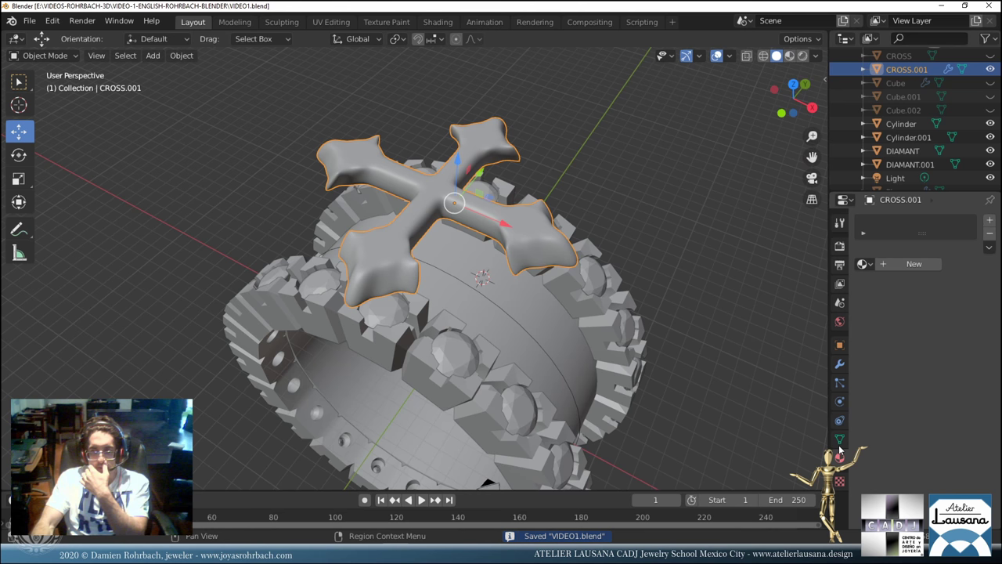
left_click(865, 264)
left_click(795, 297)
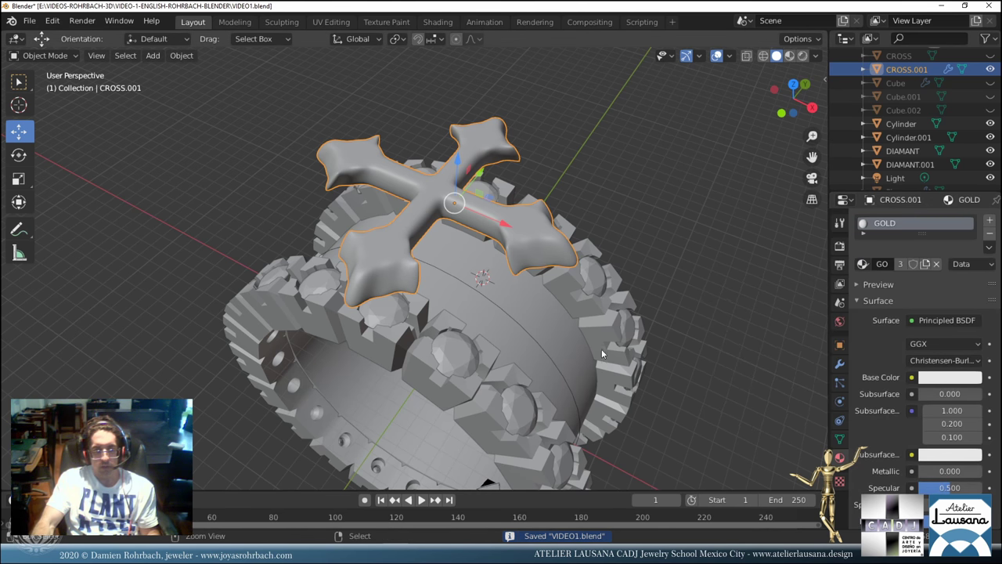
Extrude the top faces of the cross a second time and raise them along Z.
scroll(542, 373, "up", 3)
middle_click_drag(474, 202, 458, 327, "shift")
key("Tab")
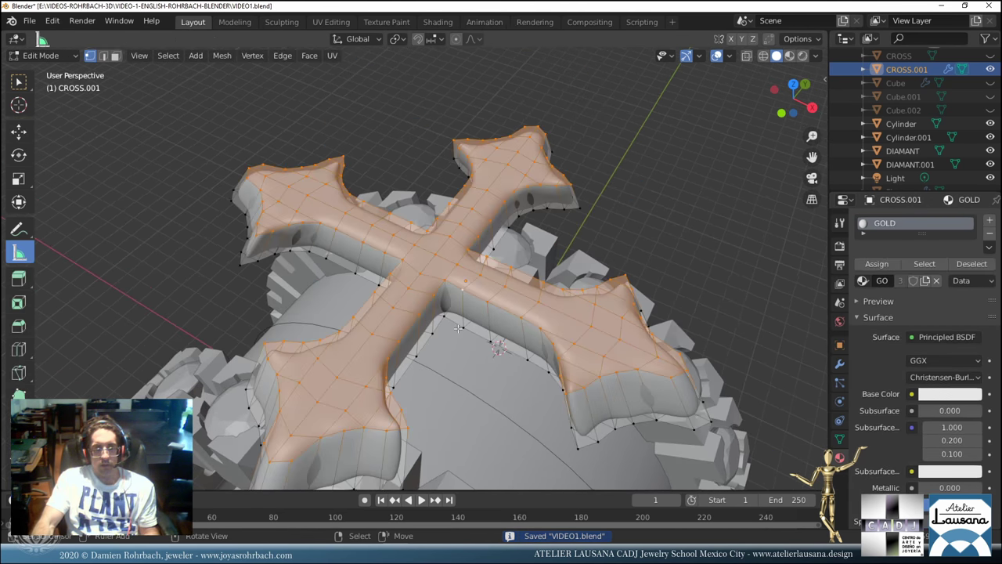
key("KP_7")
middle_click_drag(511, 401, 494, 276, "shift")
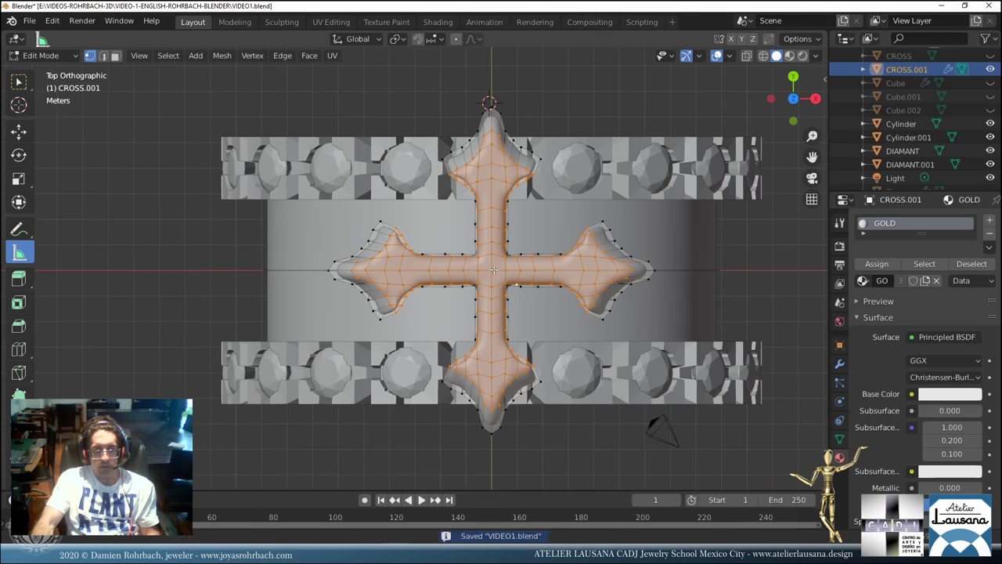
scroll(494, 278, "up", 1)
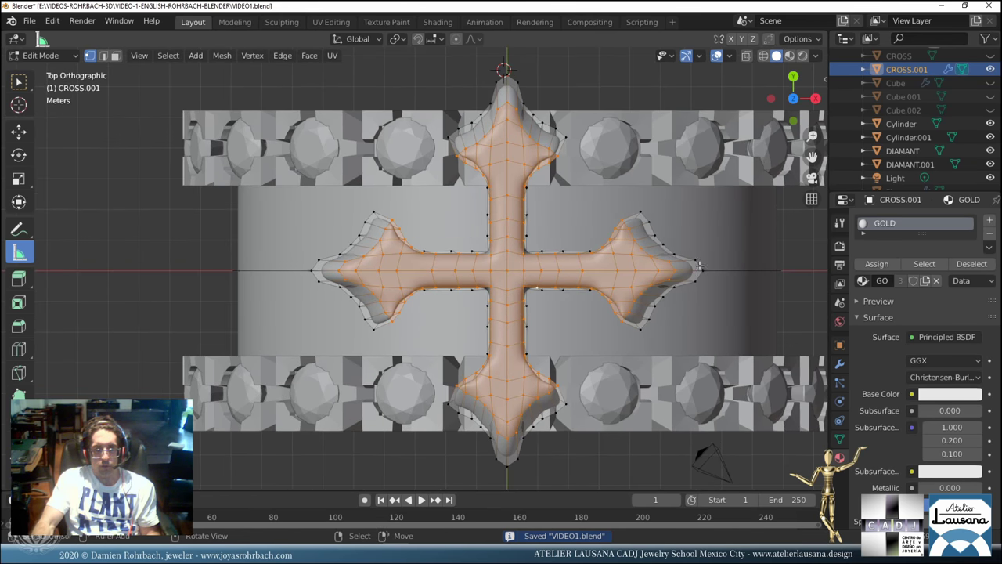
key("e")
left_click(748, 238)
middle_click_drag(747, 238, 558, 270)
left_click(19, 131)
middle_click_drag(266, 213, 395, 143)
left_click_drag(436, 111, 436, 97)
Scale the raised top faces of the cross in to about 0.78 and return to Object Mode.
key("s")
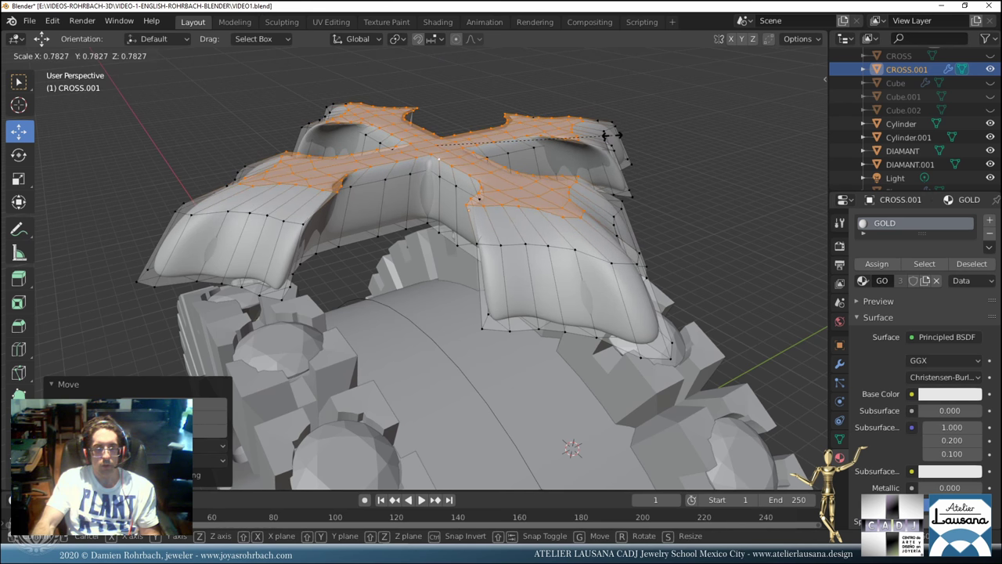
left_click(615, 136)
middle_click_drag(483, 218, 496, 272)
key("Tab")
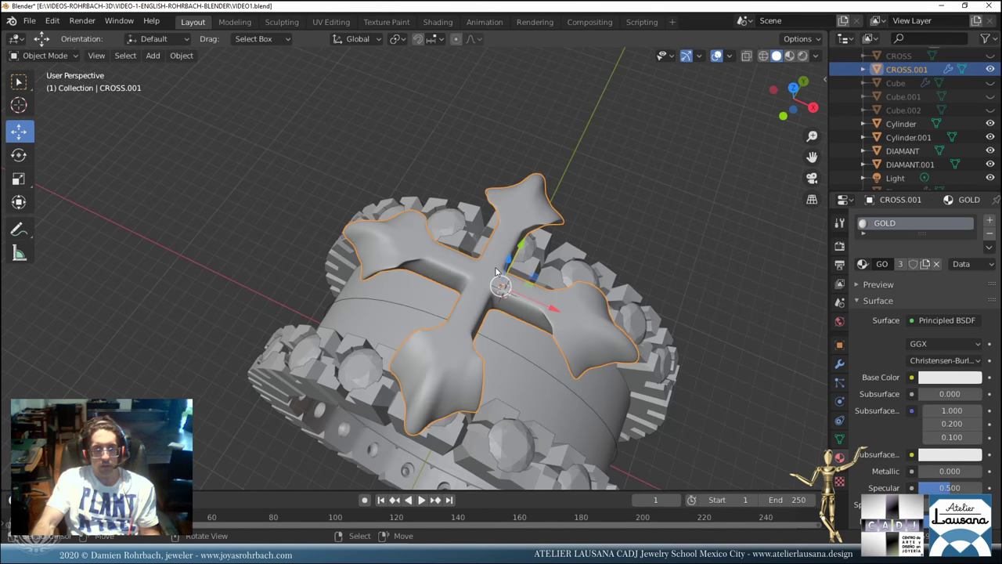
Duplicate CROSS.001 in place, hide the original CROSS.001 and save the file.
key("shift+d")
right_click(584, 174)
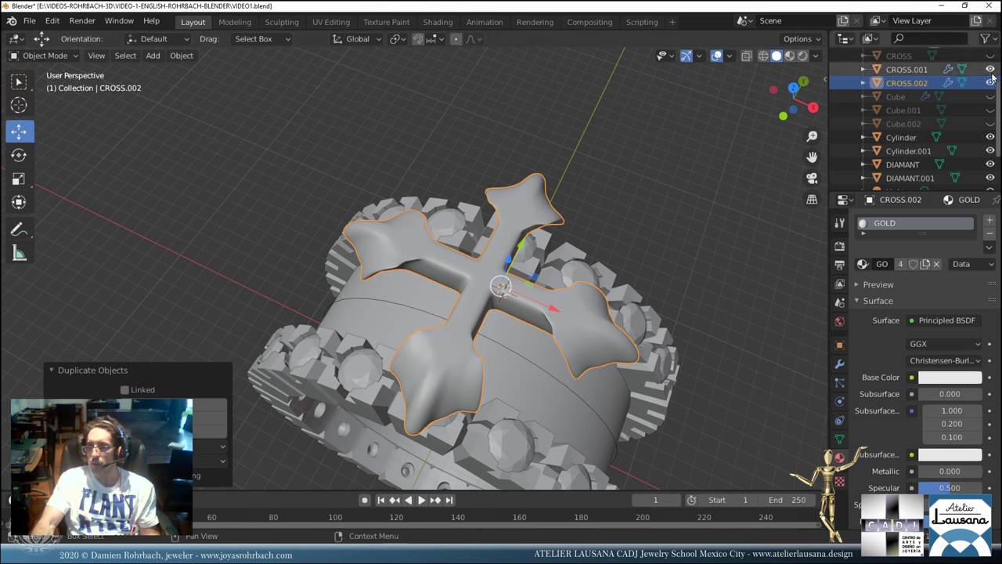
key("ctrl+s")
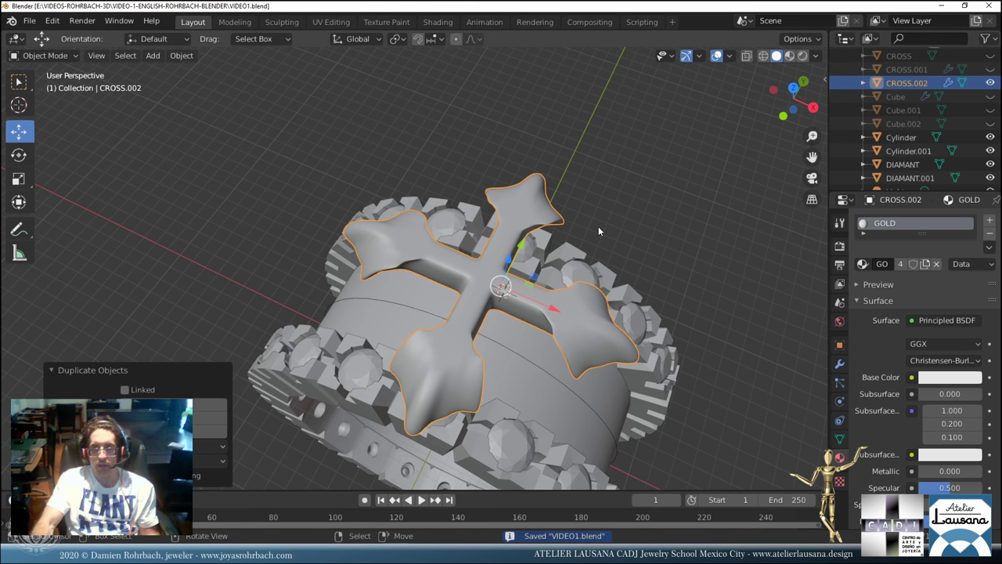
Inspect the cross copy in the Sculpting workspace and return to the Layout workspace.
left_click(279, 22)
scroll(477, 259, "down", 5)
key("KP_Decimal")
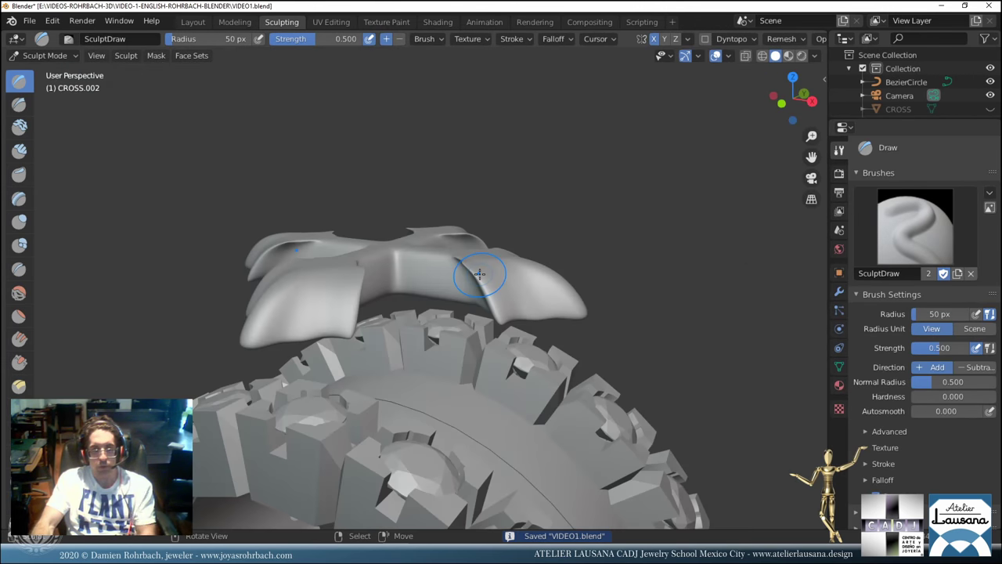
left_click(191, 23)
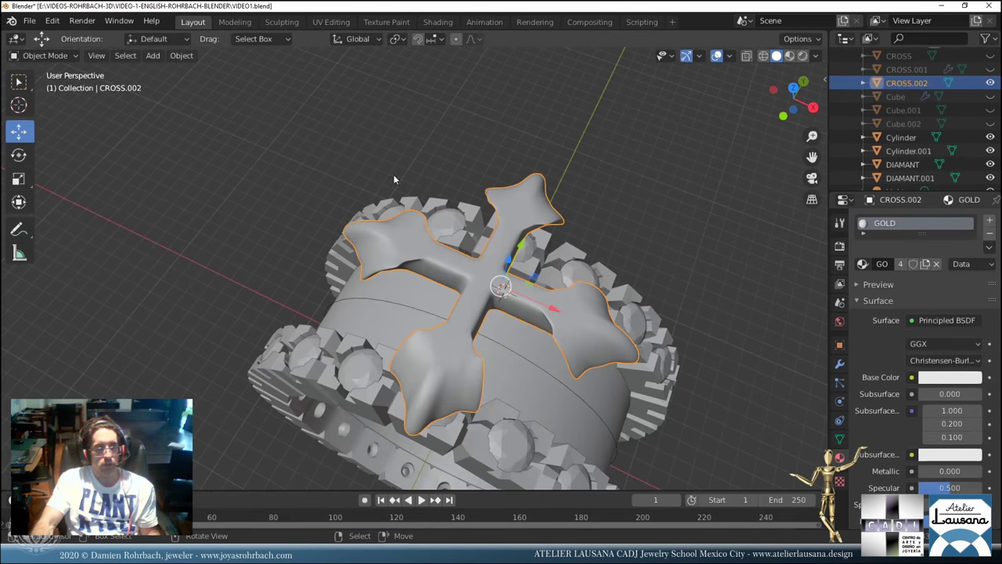
Apply the object transforms of CROSS.002 and save the file.
key("ctrl+a")
left_click(537, 276)
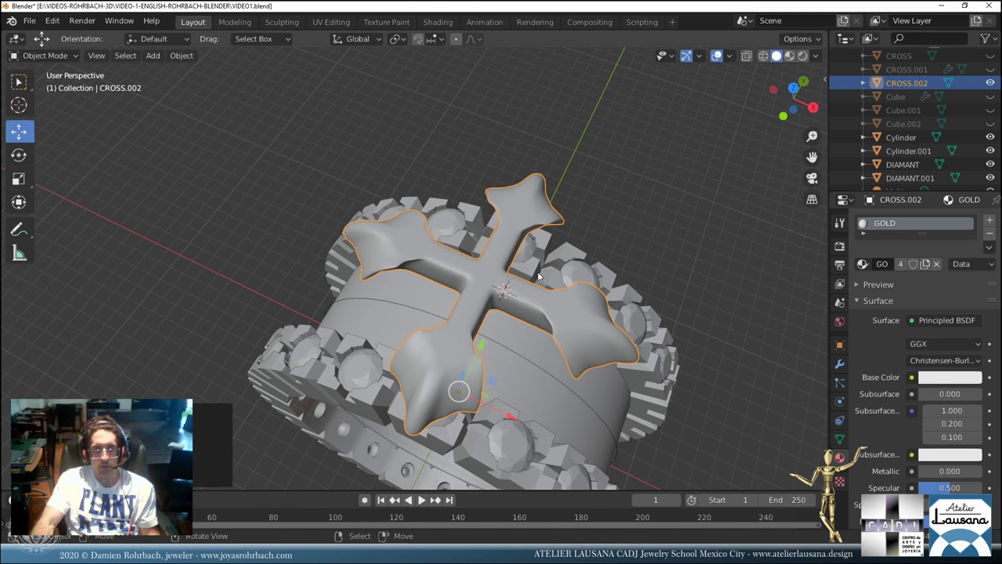
key("ctrl+s")
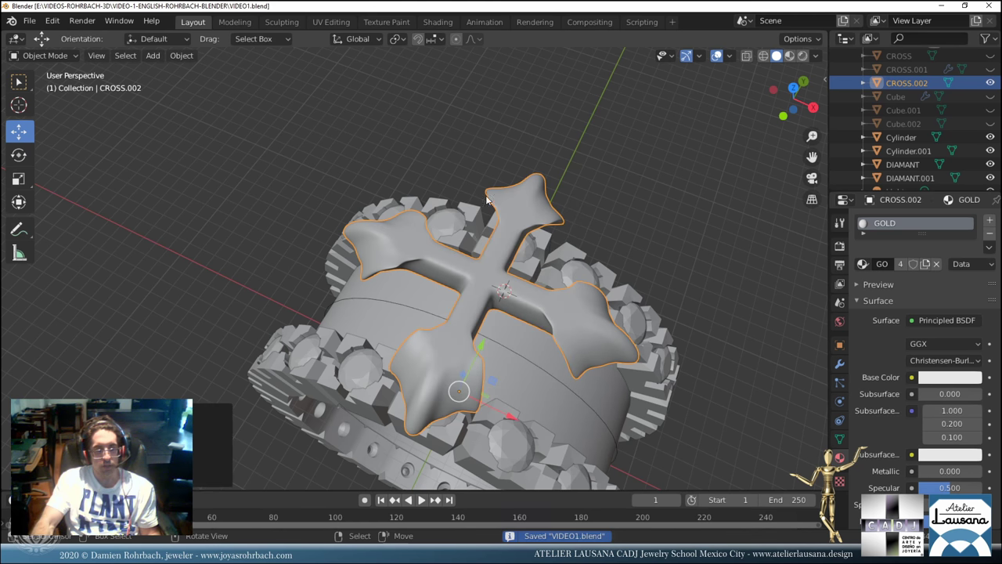
Open CROSS.002 in the Sculpting workspace and enable Dyntopo with a detail size of 2.
left_click(283, 23)
middle_click_drag(615, 342, 738, 85)
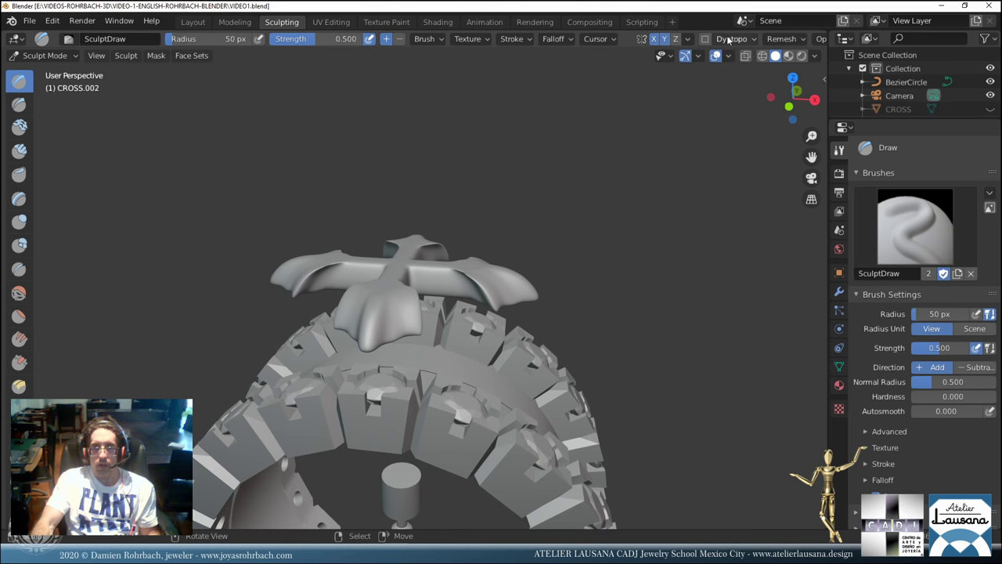
left_click(704, 39)
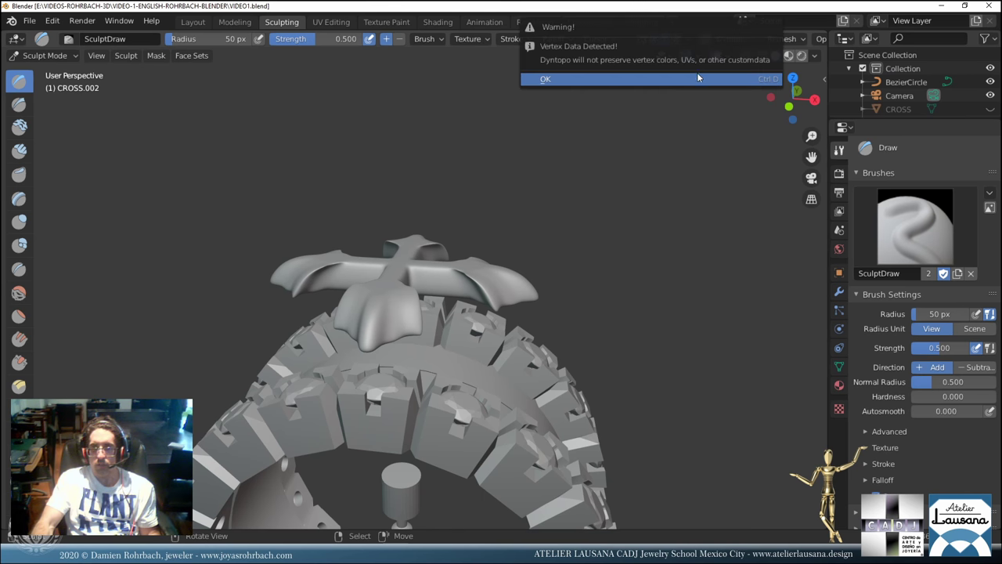
left_click(698, 78)
left_click(732, 39)
double_click(760, 66)
type("2")
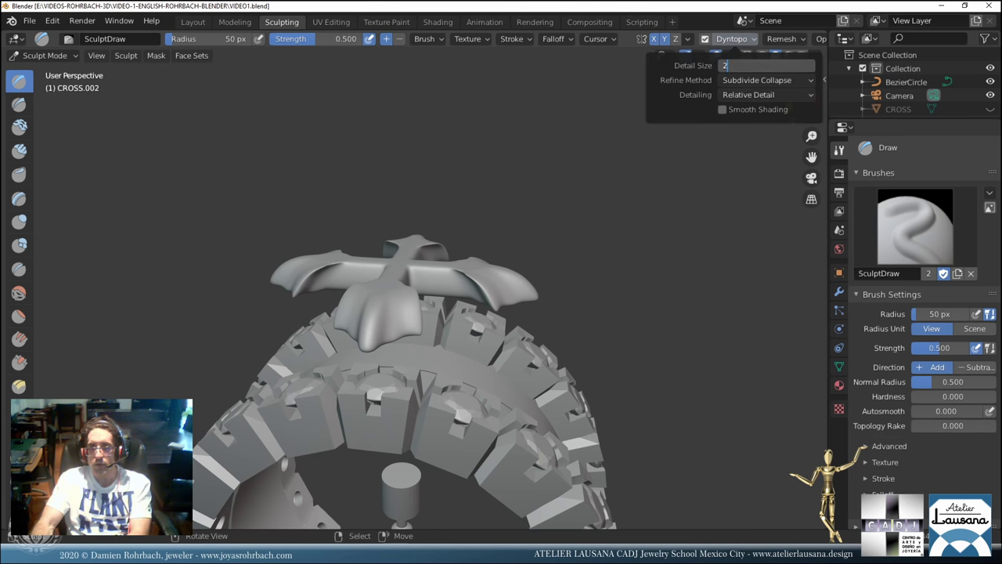
key("Return")
Smooth the sharp creased edges on the flared ends of the cross's side arms with X and Y symmetry.
mouse_move(402, 249)
middle_mouse_down()
mouse_move(420, 273)
mouse_move(437, 269)
mouse_move(429, 304)
mouse_move(421, 242)
middle_mouse_up()
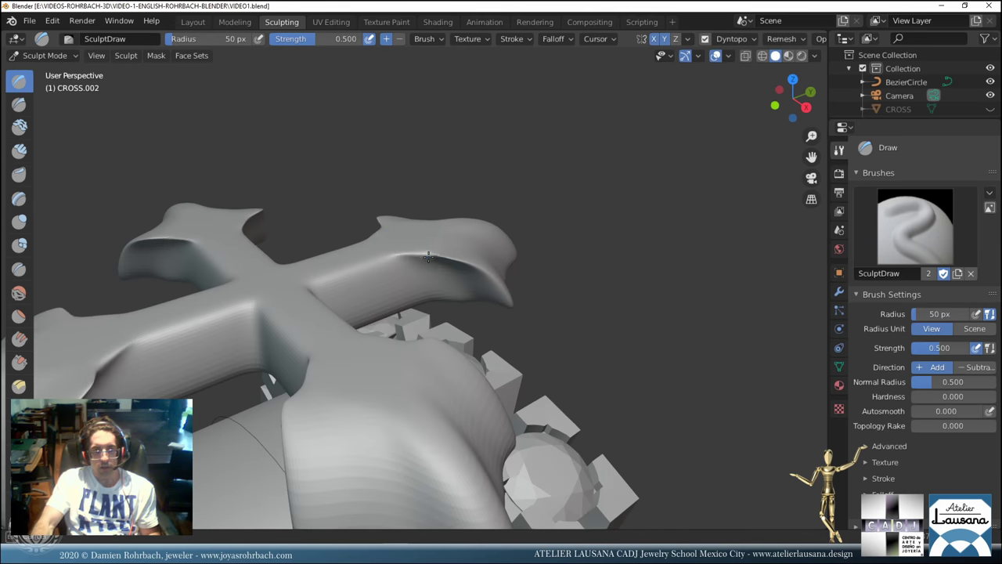
mouse_move(472, 260)
left_mouse_down()
mouse_move(436, 253)
mouse_move(462, 265)
mouse_move(393, 263)
left_mouse_up()
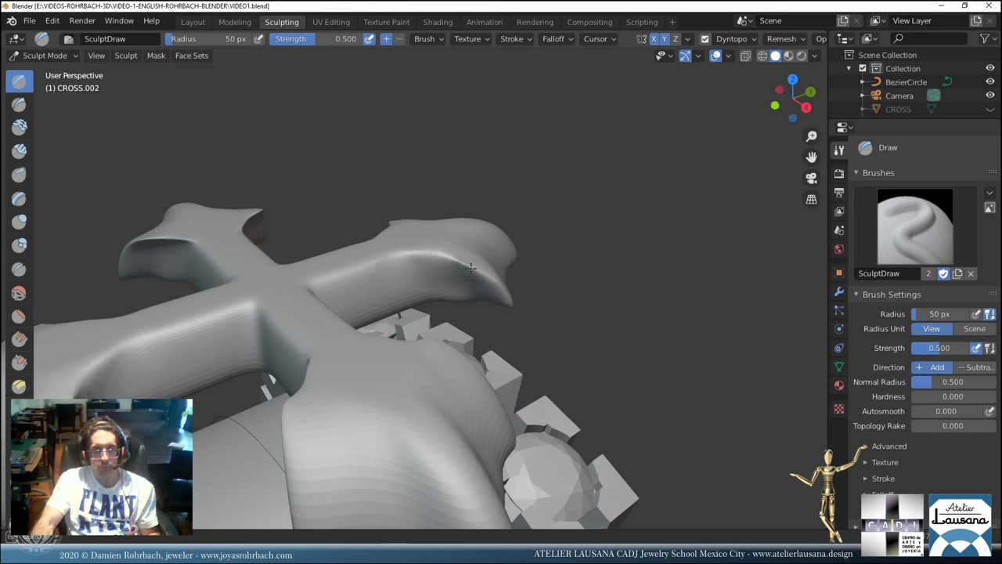
middle_click_drag(480, 279, 442, 332)
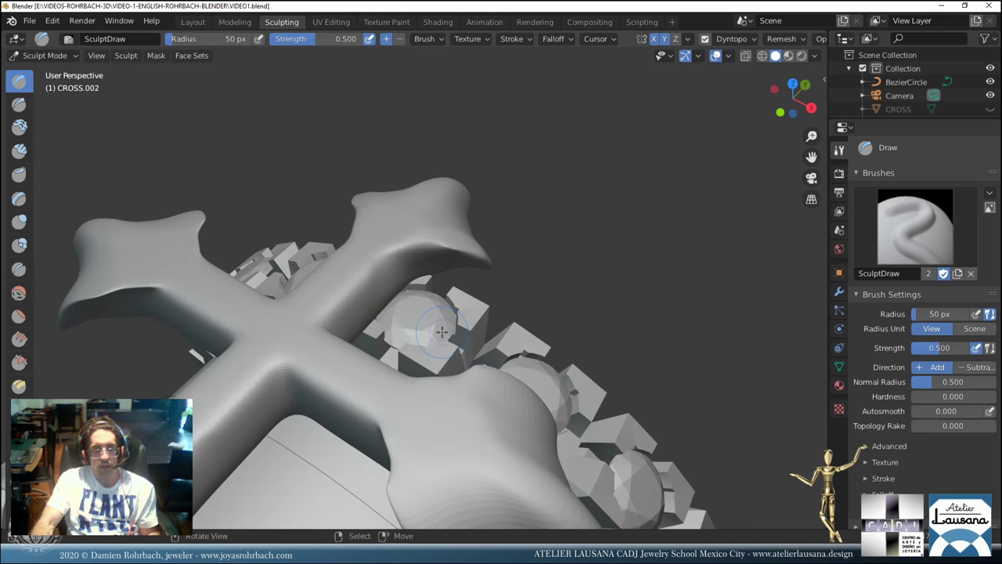
Sculpt mirrored crossing ridges with the Draw brush, forming a diamond pattern along the flared end of the cross's Y-axis arm.
key("KP_7")
scroll(399, 227, "up", 5)
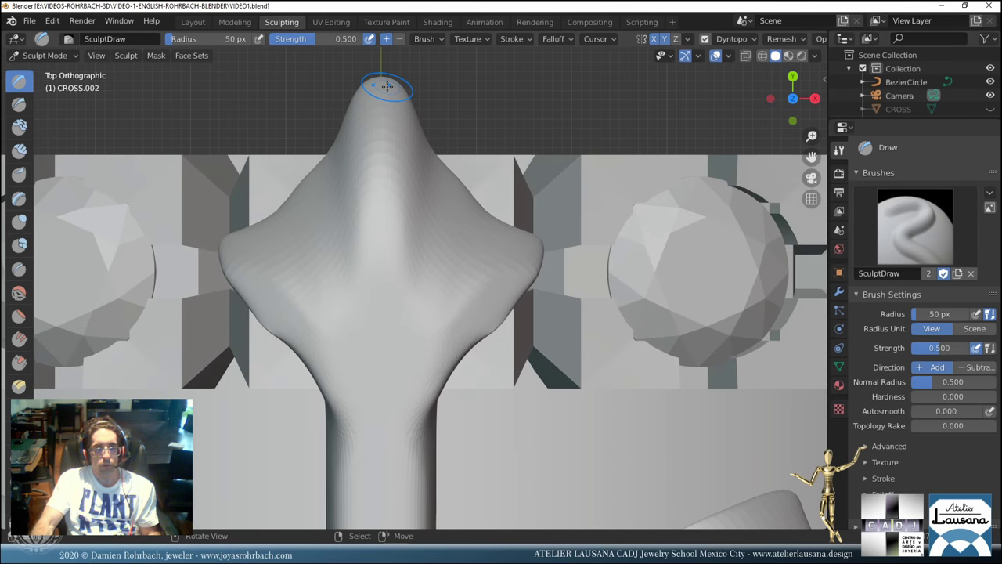
mouse_move(387, 86)
left_mouse_down()
mouse_move(398, 170)
mouse_move(387, 293)
mouse_move(432, 345)
mouse_move(384, 465)
mouse_move(421, 336)
mouse_move(392, 293)
mouse_move(394, 212)
mouse_move(424, 164)
mouse_move(387, 103)
mouse_move(384, 144)
mouse_move(404, 201)
mouse_move(385, 258)
left_mouse_up()
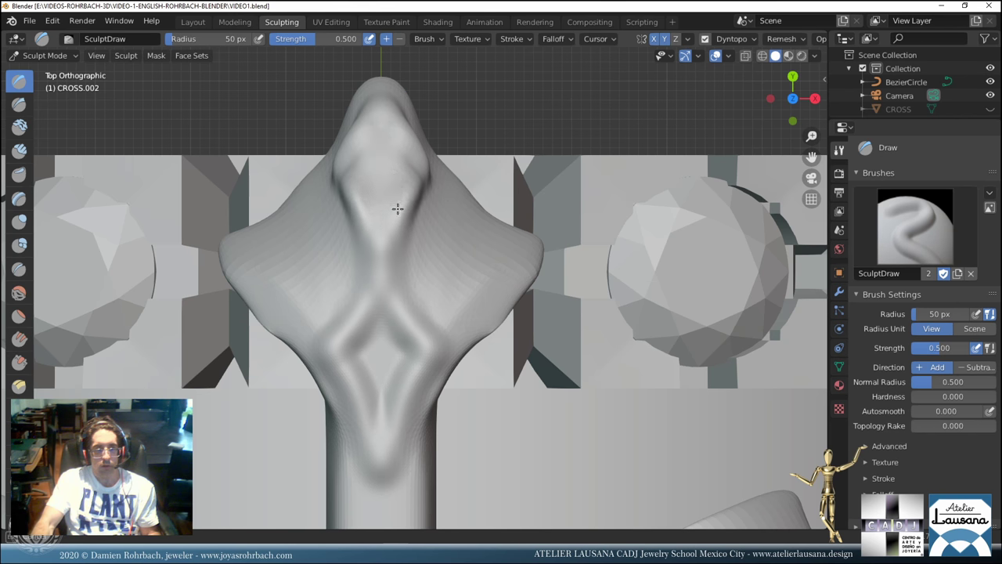
middle_click_drag(414, 157, 398, 232)
mouse_move(457, 229)
left_mouse_down()
mouse_move(528, 271)
mouse_move(454, 228)
left_mouse_up()
Build up the sides of the diamond-shaped relief at the Y-axis arm's tip and smooth its surface.
middle_click_drag(453, 228, 480, 310)
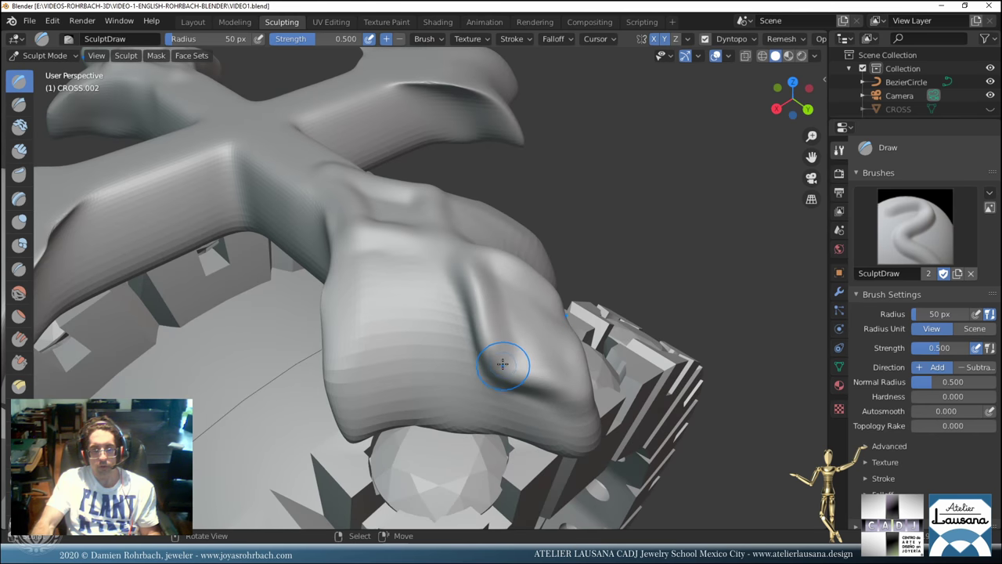
mouse_move(503, 364)
left_mouse_down()
mouse_move(544, 371)
mouse_move(586, 411)
left_mouse_up()
mouse_move(559, 381)
left_mouse_down()
mouse_move(583, 405)
mouse_move(537, 365)
left_mouse_up()
middle_click_drag(537, 365, 466, 351)
mouse_move(454, 361)
left_mouse_down()
mouse_move(463, 401)
mouse_move(450, 369)
left_mouse_up()
middle_click_drag(449, 369, 468, 319)
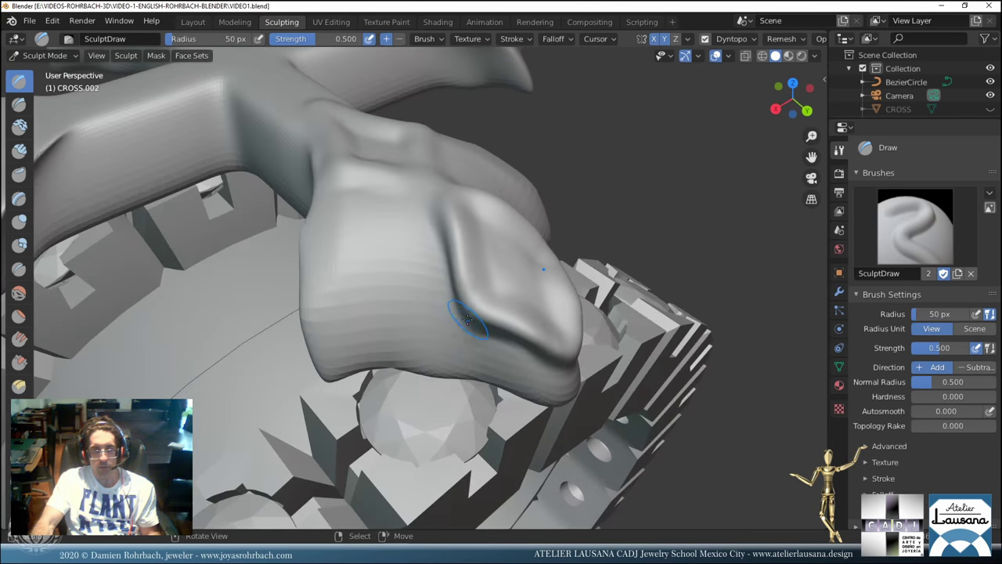
middle_click_drag(531, 292, 407, 330)
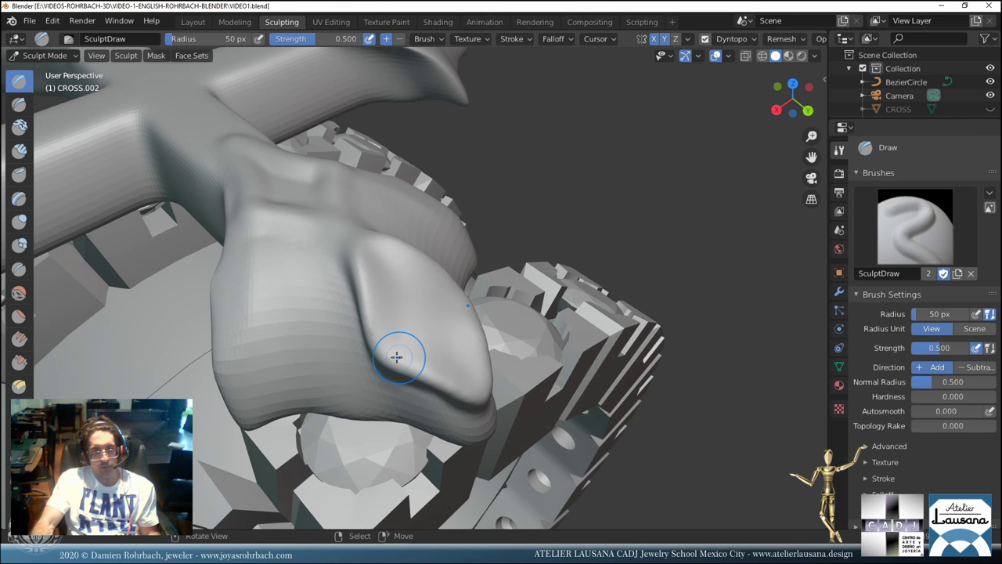
Sculpt a raised rim around the diamond relief at the arm's tip and strengthen its outer side edges.
mouse_move(397, 356)
left_mouse_down()
mouse_move(478, 393)
mouse_move(380, 347)
mouse_move(365, 252)
left_mouse_up()
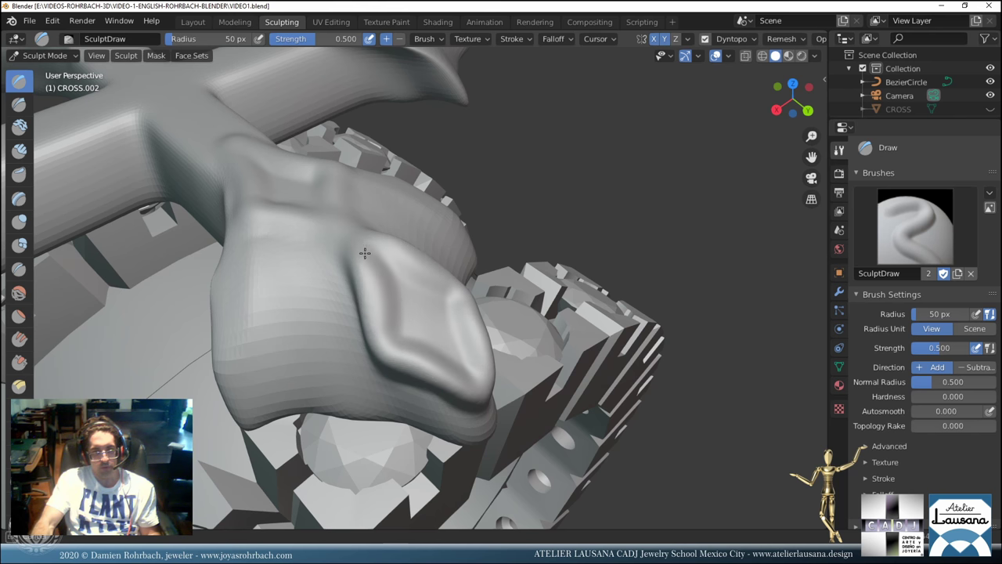
middle_click_drag(387, 313, 415, 345)
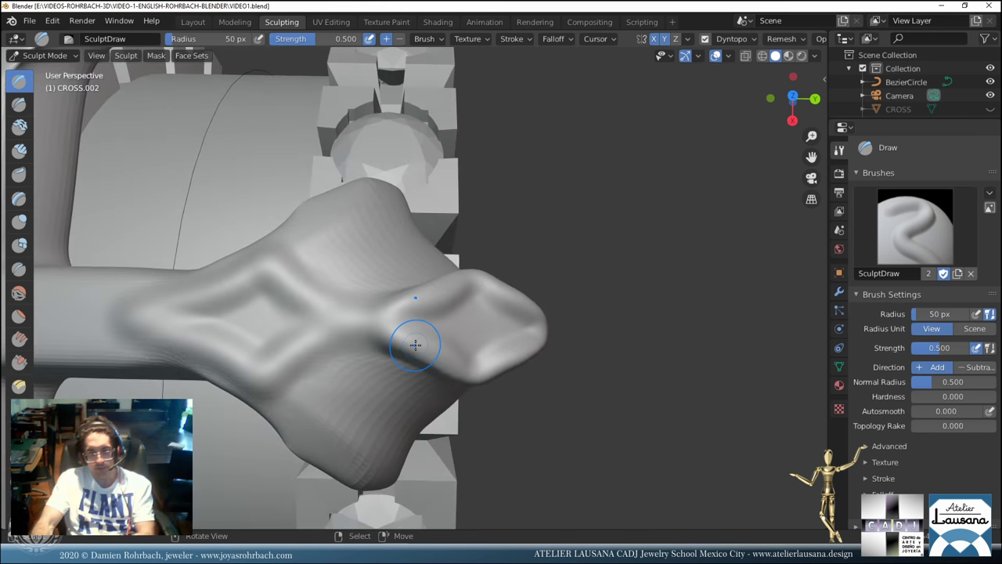
key("KP_7")
scroll(470, 250, "up", 2)
mouse_move(459, 249)
middle_mouse_down()
mouse_move(454, 271)
mouse_move(430, 251)
mouse_move(419, 258)
middle_mouse_up()
mouse_move(347, 235)
left_mouse_down()
mouse_move(480, 293)
mouse_move(519, 337)
left_mouse_up()
middle_click_drag(505, 324, 403, 293)
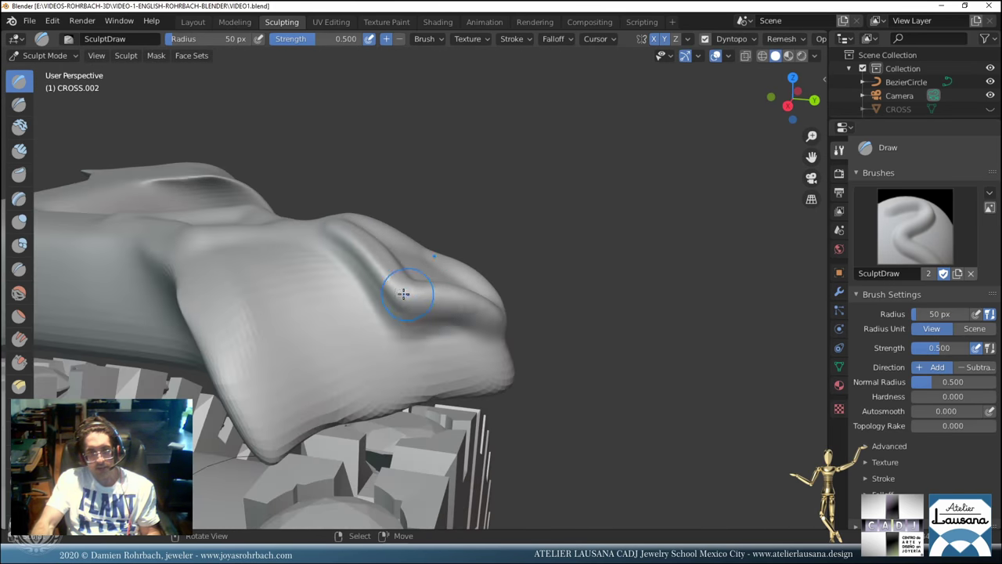
left_click_drag(413, 302, 491, 315)
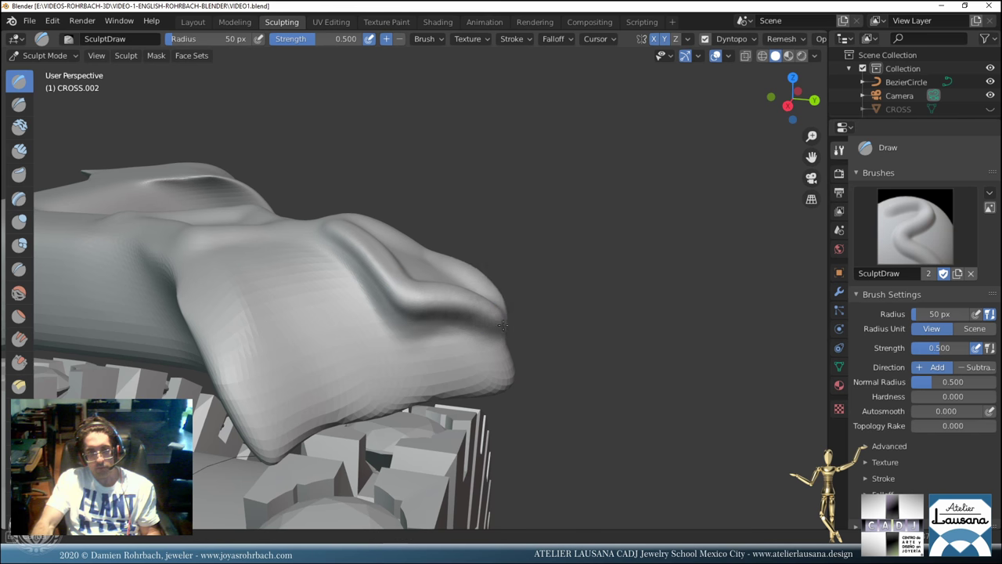
middle_click_drag(503, 325, 438, 321)
Define the inner corner and rear side edges of the tip's diamond rim with further Draw strokes.
mouse_move(341, 329)
left_mouse_down()
mouse_move(361, 357)
mouse_move(347, 324)
mouse_move(304, 280)
left_mouse_up()
mouse_move(347, 317)
middle_mouse_down()
mouse_move(384, 351)
mouse_move(403, 347)
mouse_move(372, 338)
middle_mouse_up()
scroll(369, 337, "up", 2)
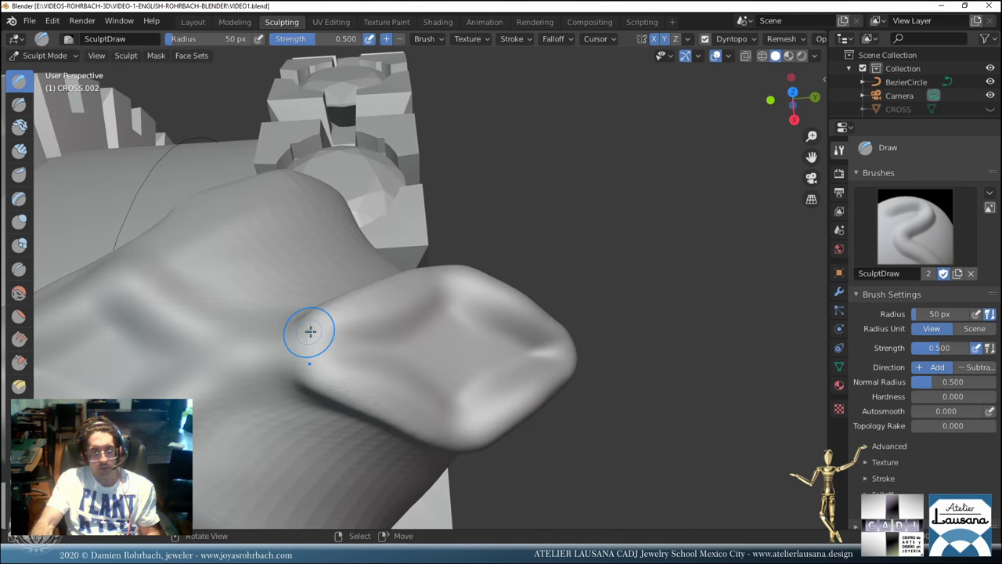
middle_click_drag(310, 332, 376, 369)
left_click_drag(401, 354, 393, 408)
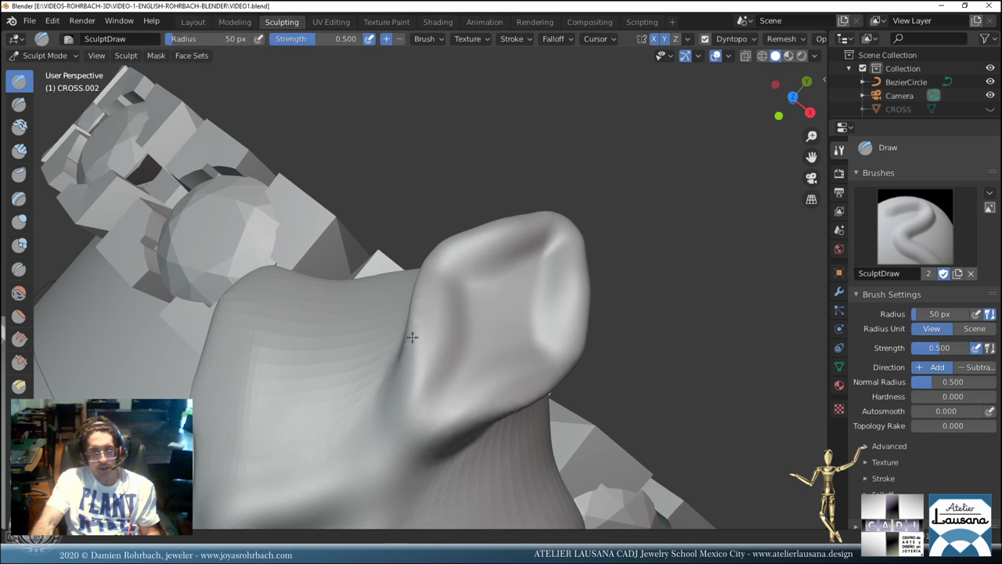
mouse_move(390, 417)
left_mouse_down()
mouse_move(414, 353)
mouse_move(409, 439)
mouse_move(419, 306)
left_mouse_up()
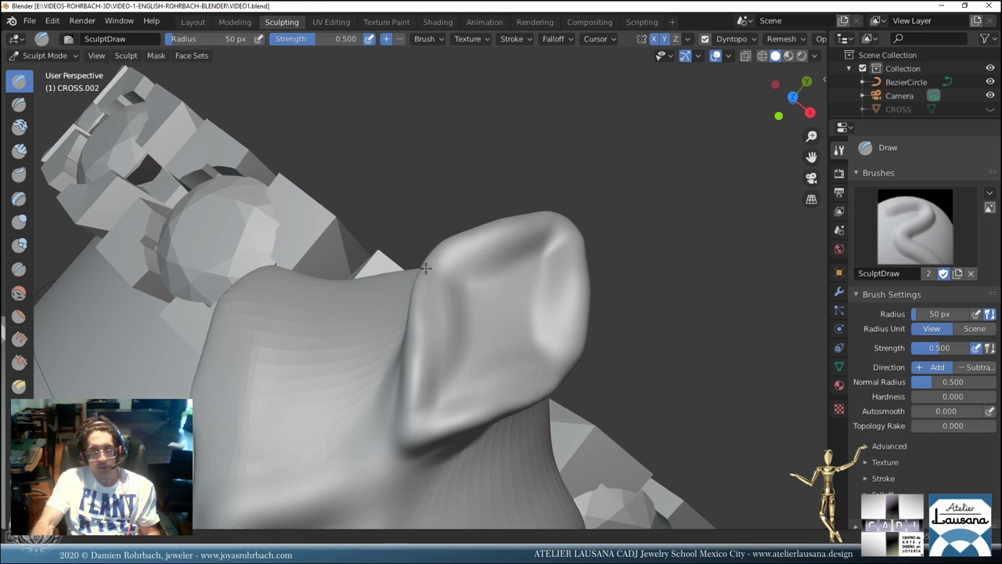
middle_click_drag(548, 340, 516, 294)
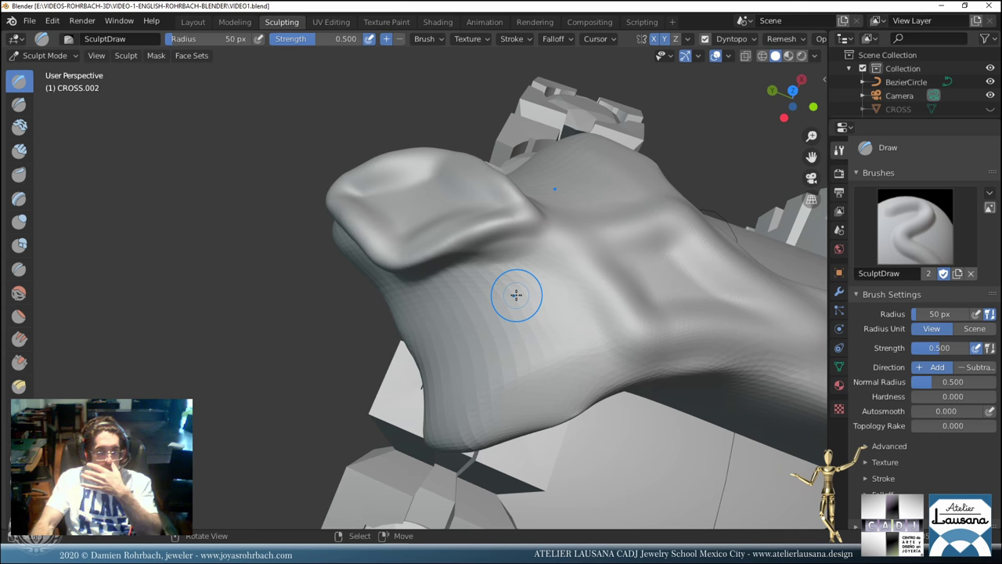
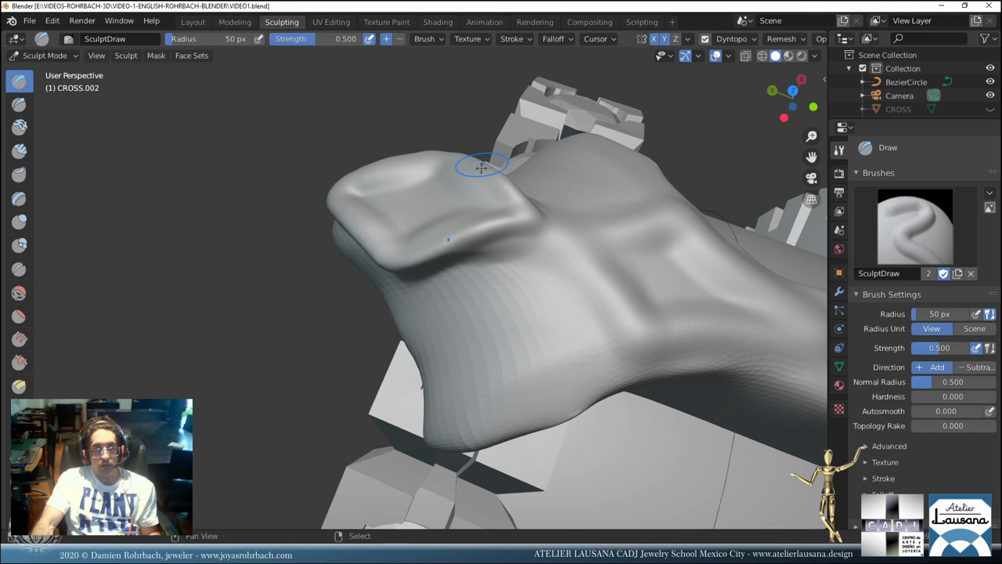
Flatten the side walls beneath the diamond rim at the Y-axis arm's tip with the Flatten brush.
middle_click_drag(481, 167, 446, 201)
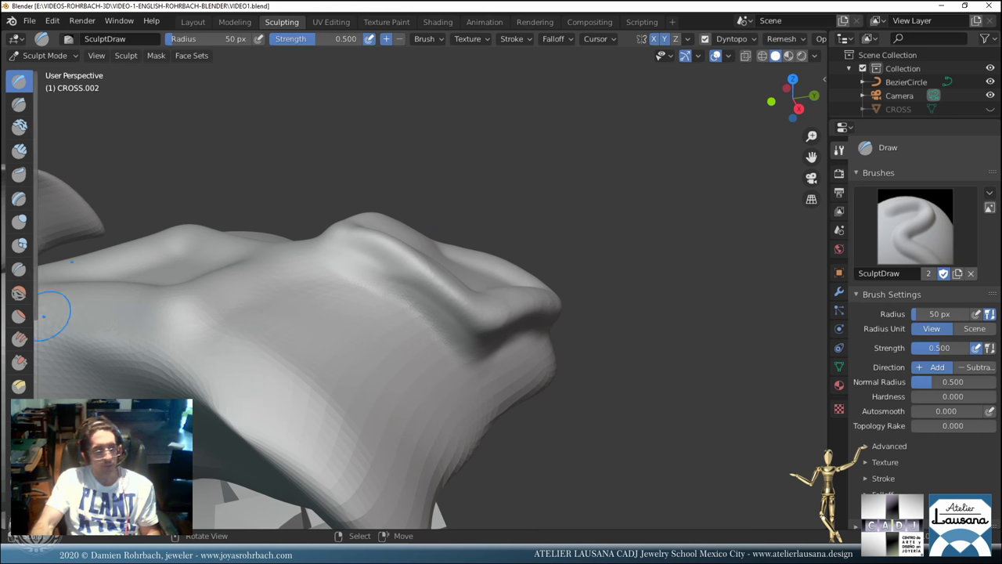
left_click(19, 316)
middle_click_drag(440, 428, 380, 335)
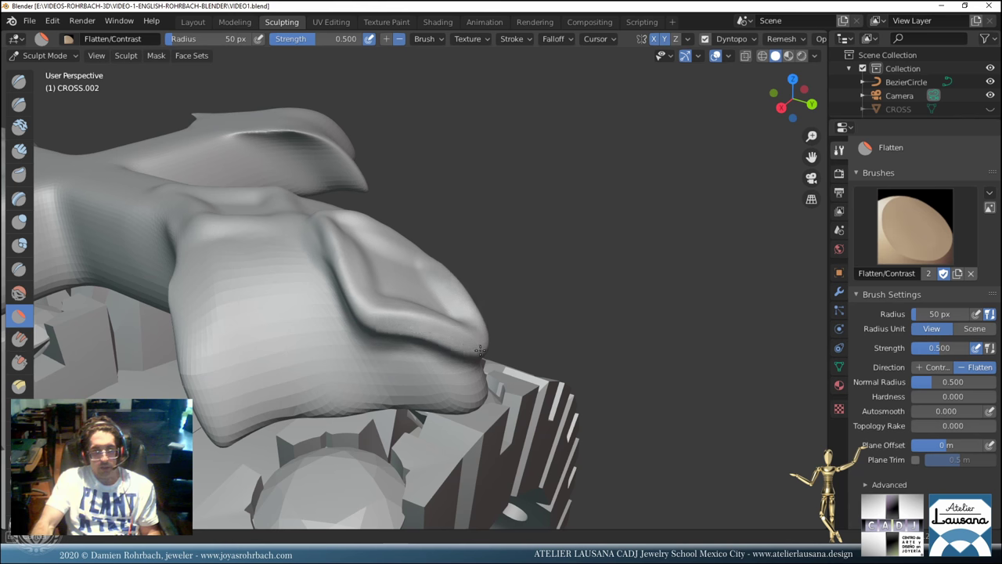
mouse_move(387, 318)
middle_mouse_down()
mouse_move(376, 315)
mouse_move(459, 297)
mouse_move(385, 295)
middle_mouse_up()
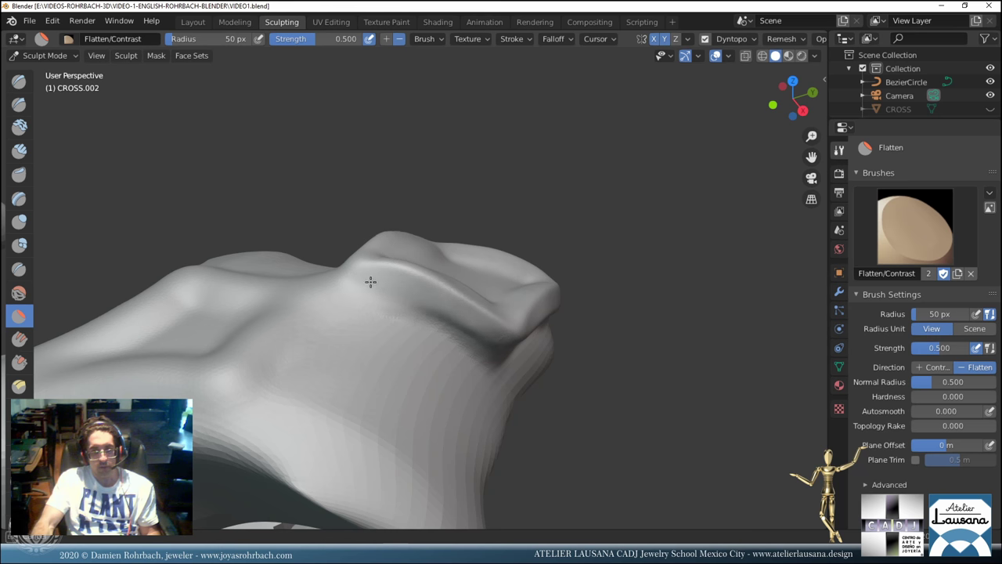
middle_click_drag(371, 282, 446, 333)
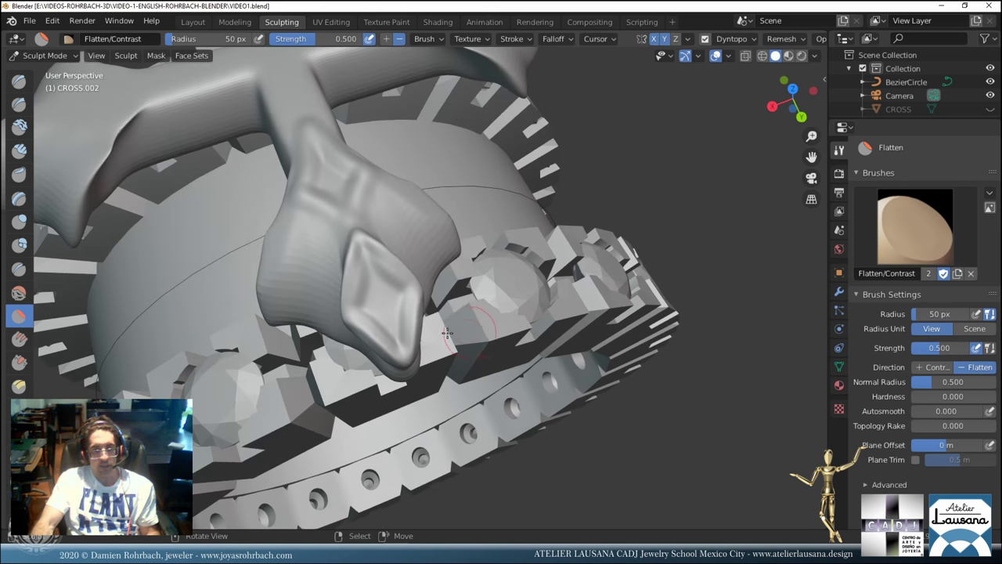
mouse_move(354, 317)
middle_mouse_down()
mouse_move(380, 319)
mouse_move(339, 304)
mouse_move(369, 324)
middle_mouse_up()
scroll(385, 318, "up", 2)
Raise a mirrored round bead with the Draw brush on the Y-axis arm's shaft, between the diamond pattern and the cross's centre.
left_click(19, 80)
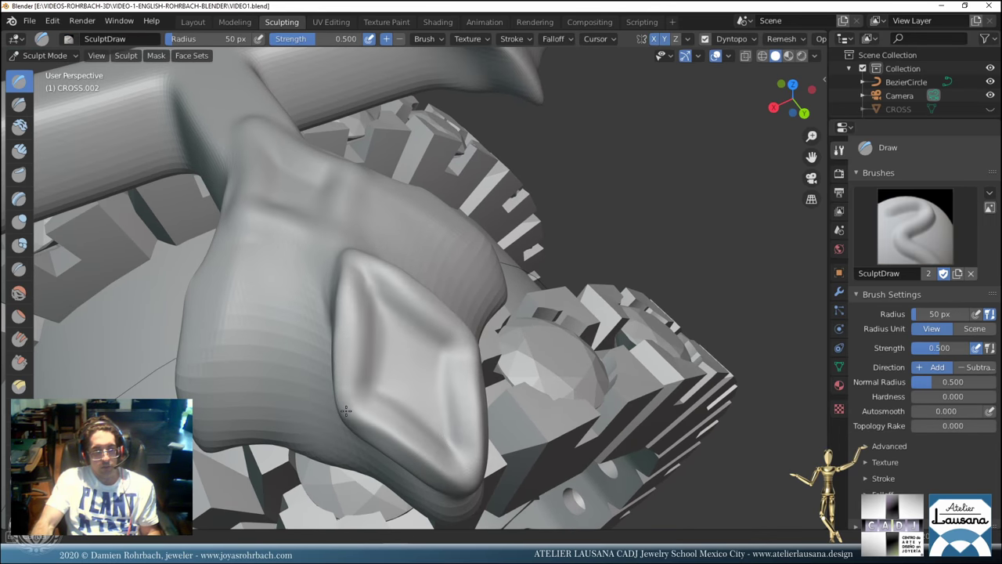
middle_click_drag(421, 376, 406, 337)
scroll(407, 338, "up", 4)
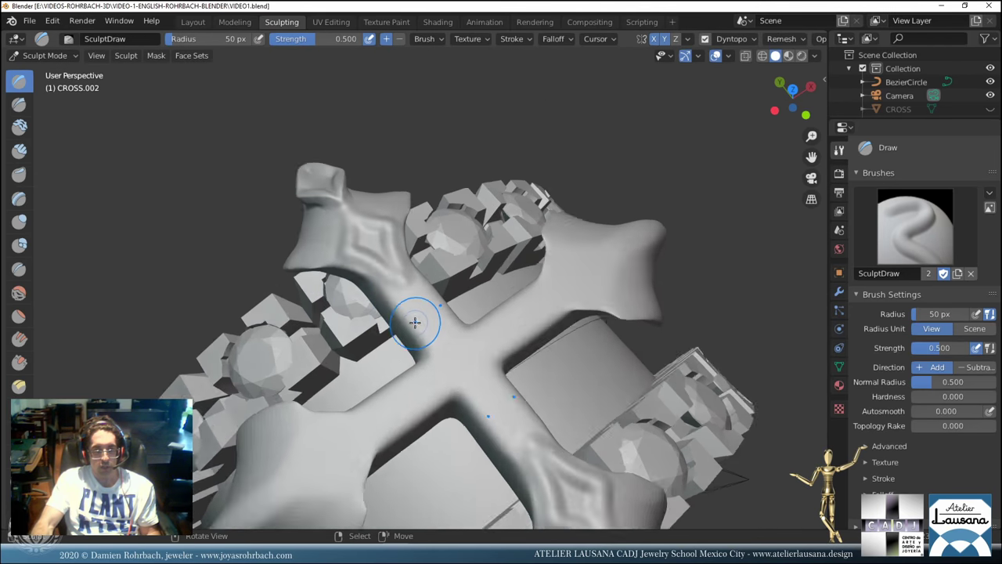
left_click_drag(419, 325, 425, 326)
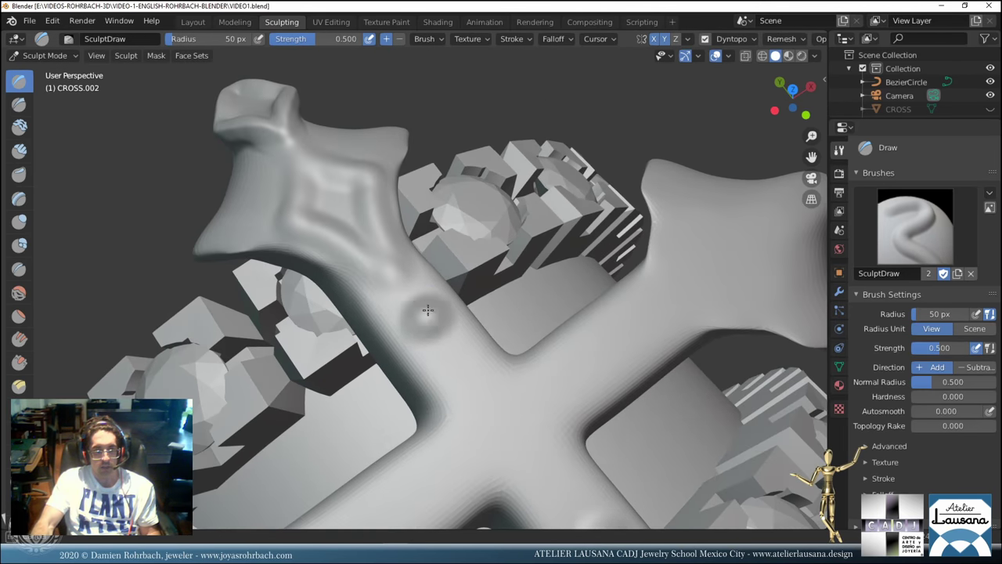
scroll(423, 316, "down", 6)
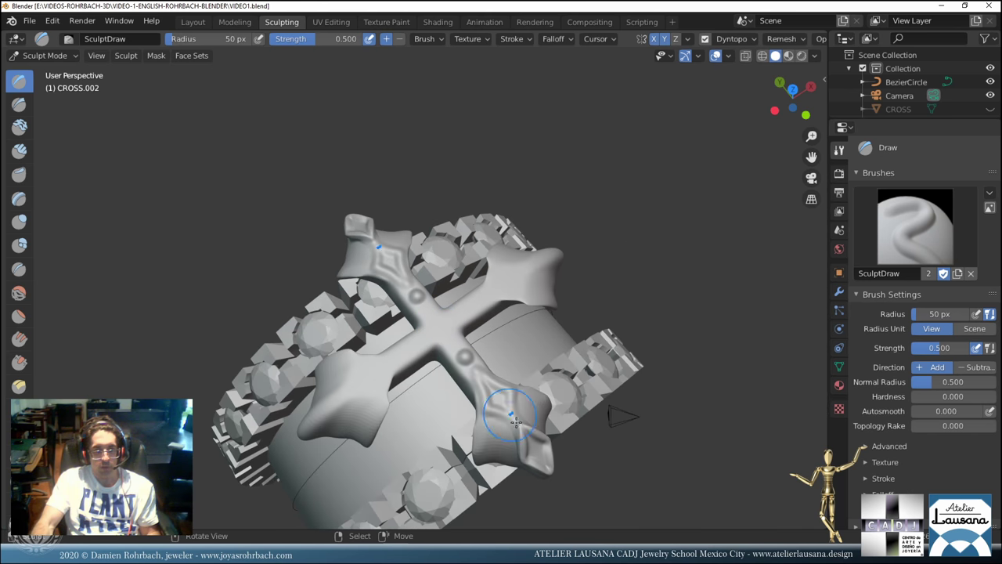
scroll(499, 365, "up", 2)
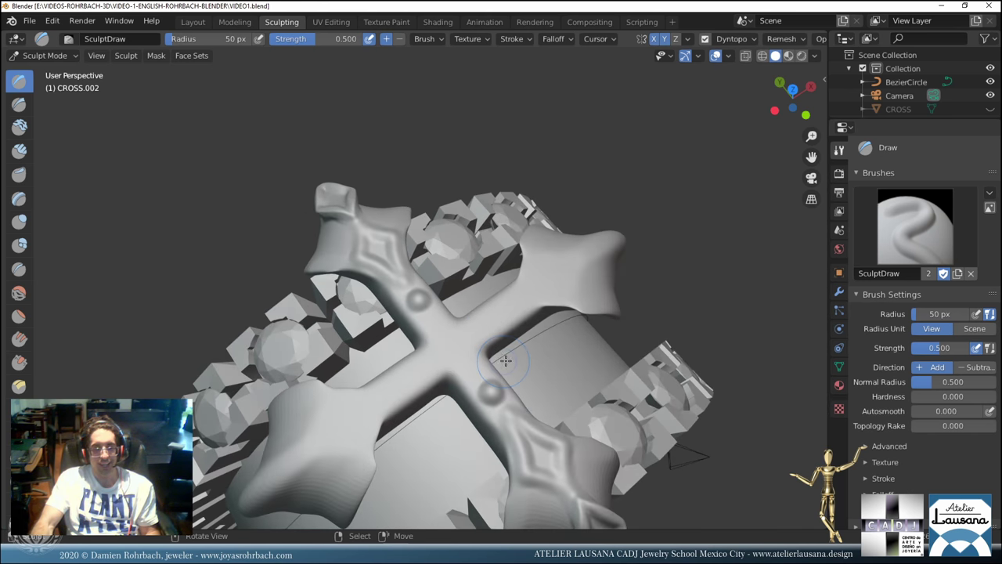
Sculpt curved ridges enclosing a hollow on the side lobes of the Y-axis arm's flared end with Draw strokes.
middle_click_drag(531, 309, 466, 334)
scroll(407, 321, "up", 6)
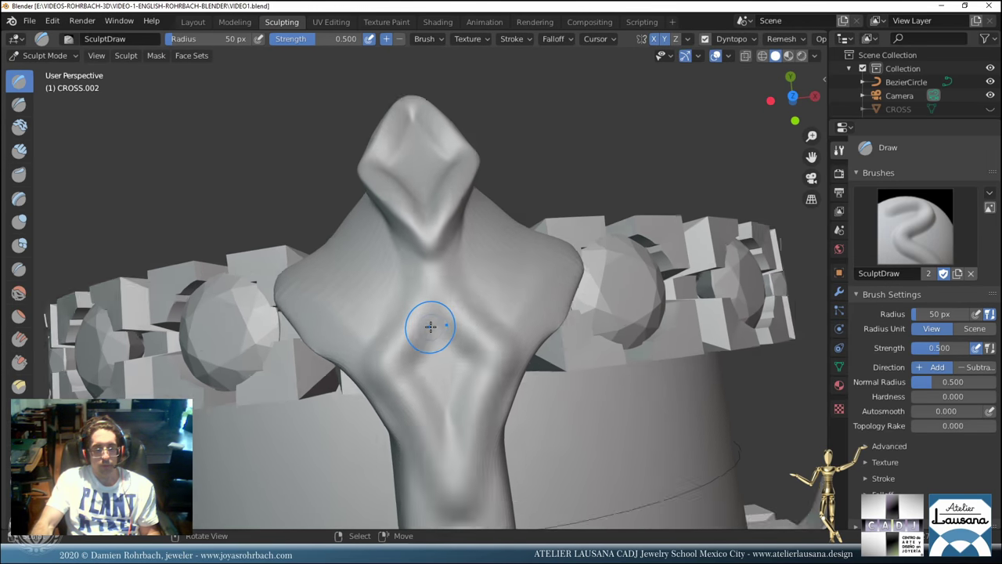
mouse_move(402, 329)
middle_mouse_down()
mouse_move(365, 342)
mouse_move(402, 310)
middle_mouse_up()
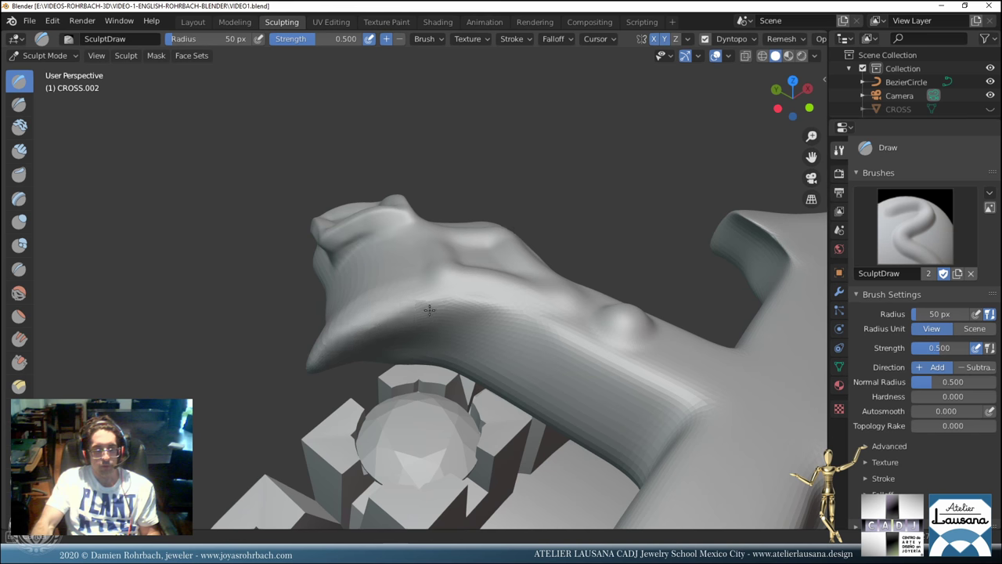
mouse_move(503, 275)
middle_mouse_down()
mouse_move(483, 308)
mouse_move(412, 337)
middle_mouse_up()
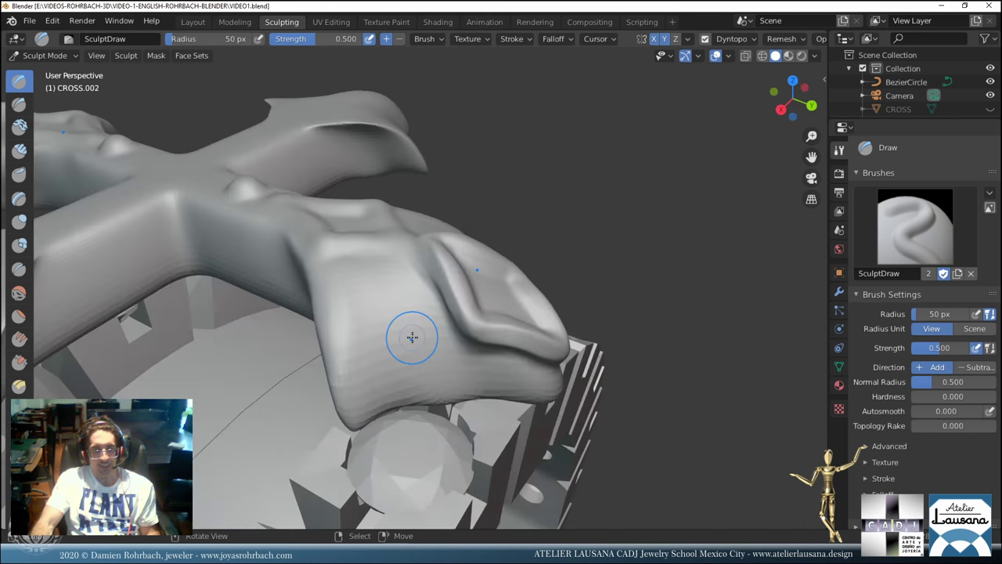
scroll(344, 293, "up", 1)
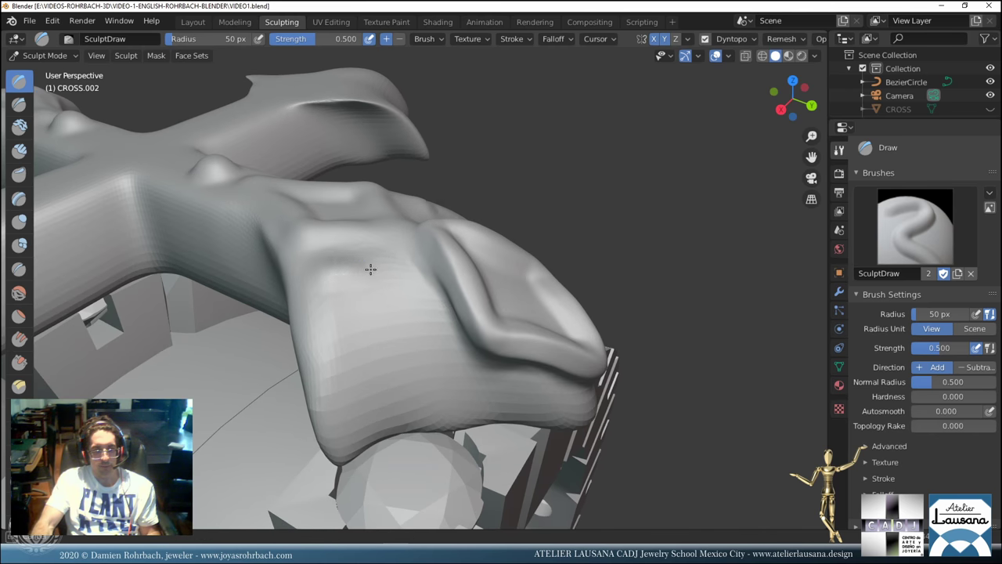
mouse_move(418, 291)
left_mouse_down()
mouse_move(431, 332)
mouse_move(398, 403)
mouse_move(346, 452)
mouse_move(369, 371)
mouse_move(356, 313)
mouse_move(328, 287)
mouse_move(352, 315)
mouse_move(351, 414)
mouse_move(337, 448)
mouse_move(399, 404)
mouse_move(423, 303)
mouse_move(326, 280)
mouse_move(417, 295)
mouse_move(435, 345)
mouse_move(384, 437)
mouse_move(357, 450)
mouse_move(392, 416)
mouse_move(425, 347)
mouse_move(387, 287)
mouse_move(336, 282)
mouse_move(358, 331)
mouse_move(347, 431)
mouse_move(381, 422)
mouse_move(416, 365)
mouse_move(427, 313)
mouse_move(364, 289)
left_mouse_up()
mouse_move(409, 322)
middle_mouse_down()
mouse_move(325, 336)
mouse_move(365, 352)
mouse_move(380, 329)
mouse_move(459, 352)
mouse_move(449, 342)
middle_mouse_up()
scroll(449, 343, "up", 5)
mouse_move(435, 266)
left_mouse_down()
mouse_move(456, 286)
mouse_move(474, 333)
mouse_move(570, 348)
mouse_move(564, 308)
mouse_move(522, 259)
mouse_move(500, 247)
mouse_move(435, 264)
mouse_move(457, 277)
mouse_move(477, 327)
mouse_move(559, 333)
mouse_move(576, 347)
left_mouse_up()
scroll(562, 351, "down", 8)
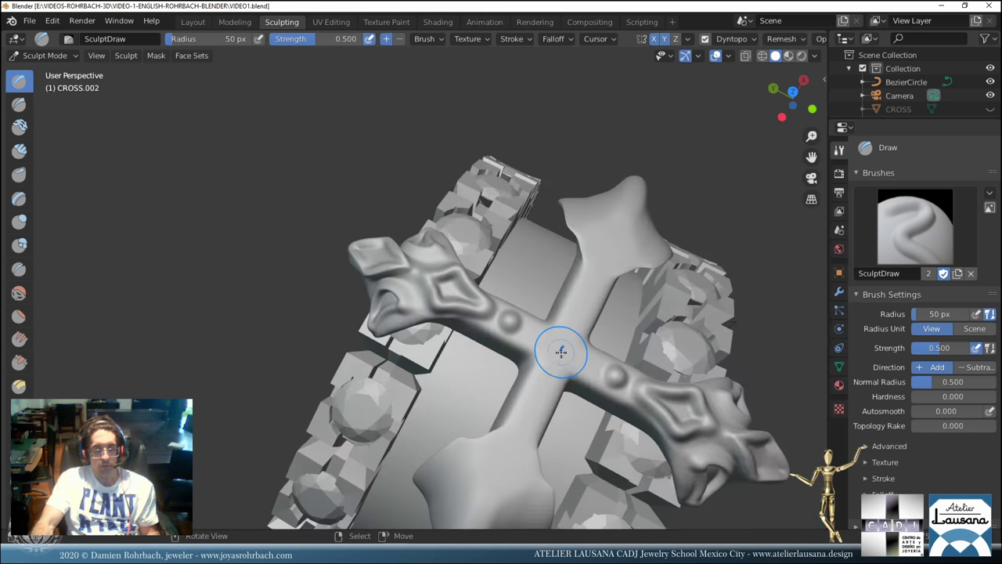
Build up the round beads on the Y-axis arm's shaft into taller domes and save the file.
mouse_move(562, 352)
middle_mouse_down()
mouse_move(468, 392)
mouse_move(469, 368)
mouse_move(443, 365)
mouse_move(440, 379)
mouse_move(458, 378)
middle_mouse_up()
scroll(379, 350, "up", 4)
middle_click_drag(231, 329, 343, 330, "shift")
scroll(418, 313, "up", 3)
mouse_move(403, 297)
left_mouse_down()
mouse_move(412, 309)
mouse_move(417, 298)
mouse_move(409, 312)
left_mouse_up()
scroll(409, 313, "down", 8)
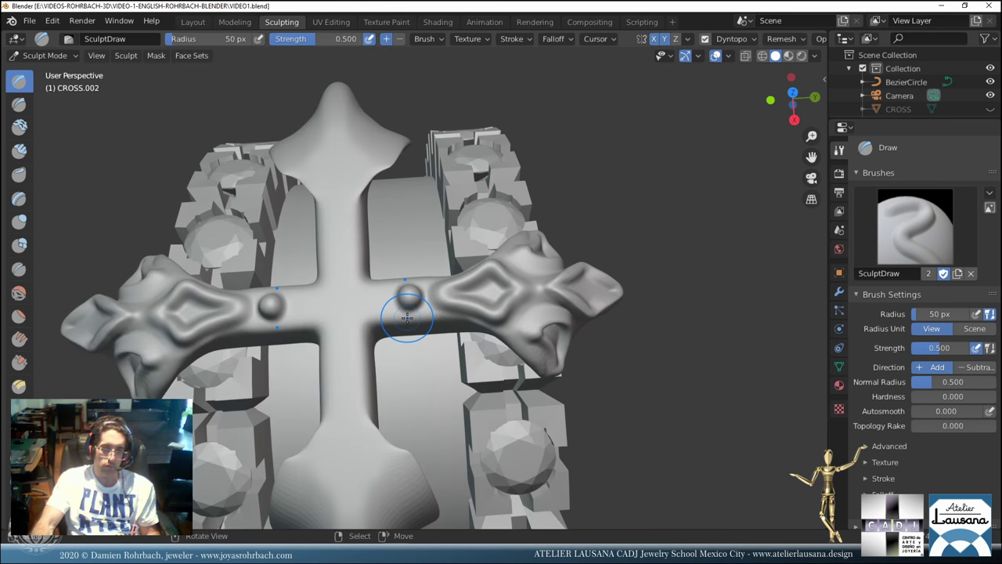
middle_click_drag(402, 347, 341, 321)
scroll(407, 295, "up", 2)
middle_click_drag(546, 238, 566, 261)
key("ctrl+s")
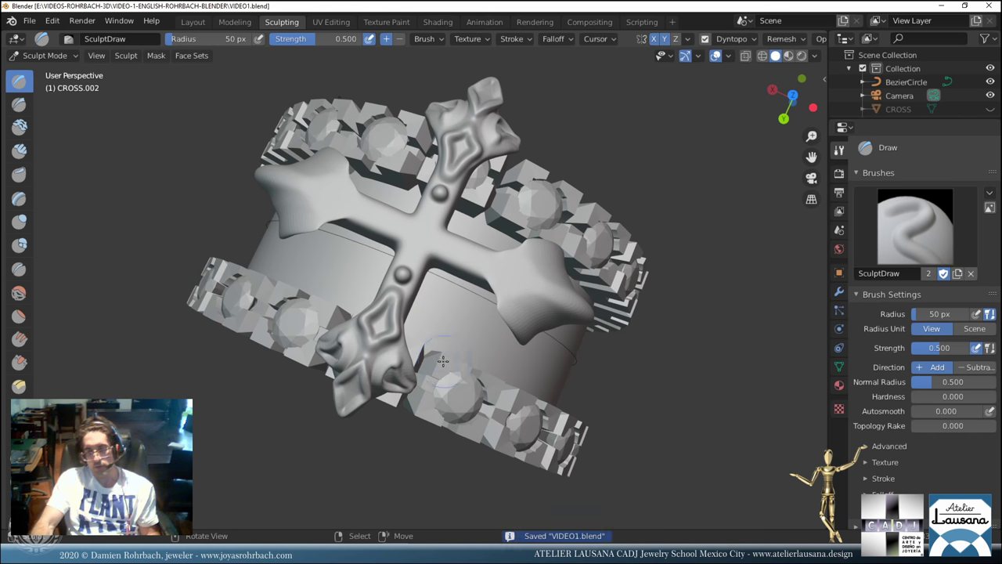
Build up the outer side wall of the flared end's lobe with repeated Draw strokes from the shaft towards the lobe's point.
middle_click_drag(419, 341, 417, 324)
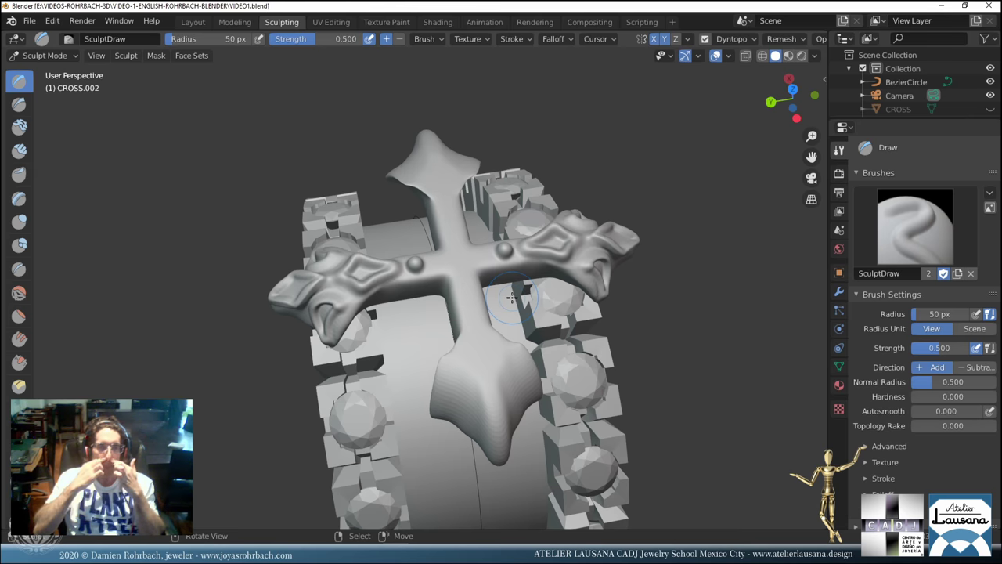
middle_click_drag(498, 341, 453, 291)
scroll(435, 287, "up", 4)
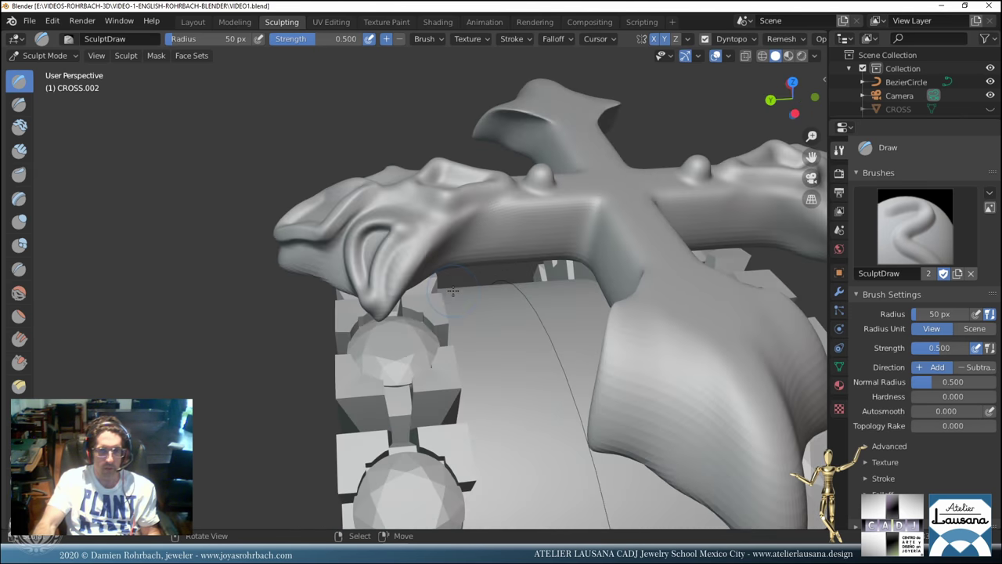
middle_click_drag(412, 261, 420, 268)
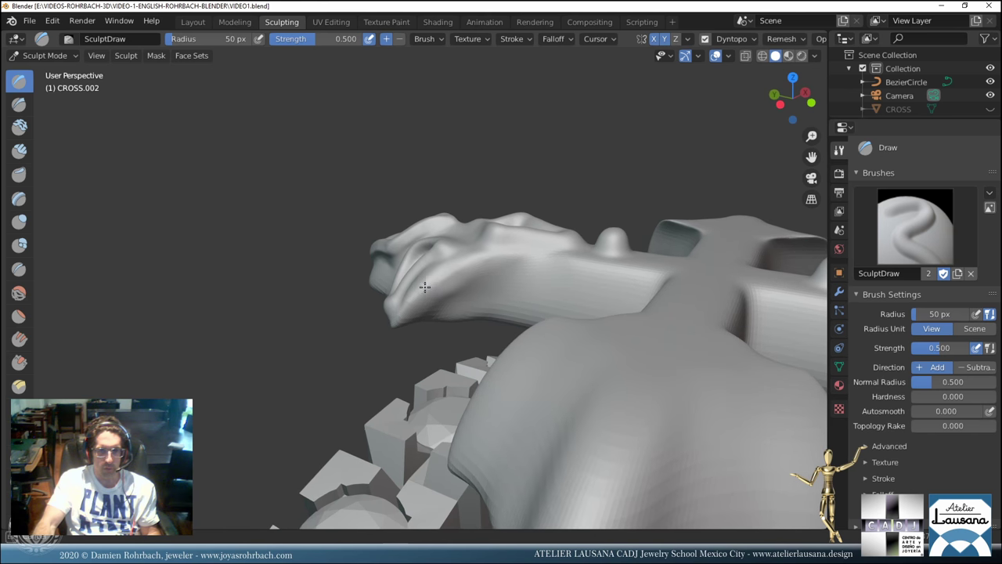
mouse_move(404, 298)
left_mouse_down()
mouse_move(446, 269)
mouse_move(417, 303)
left_mouse_up()
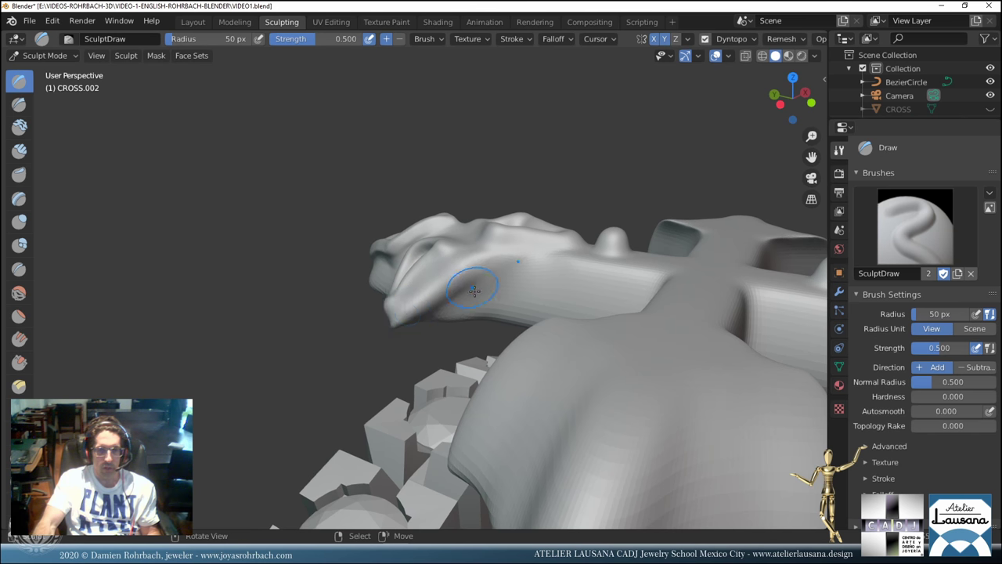
mouse_move(408, 313)
middle_mouse_down()
mouse_move(495, 308)
mouse_move(456, 308)
mouse_move(425, 284)
mouse_move(428, 292)
middle_mouse_up()
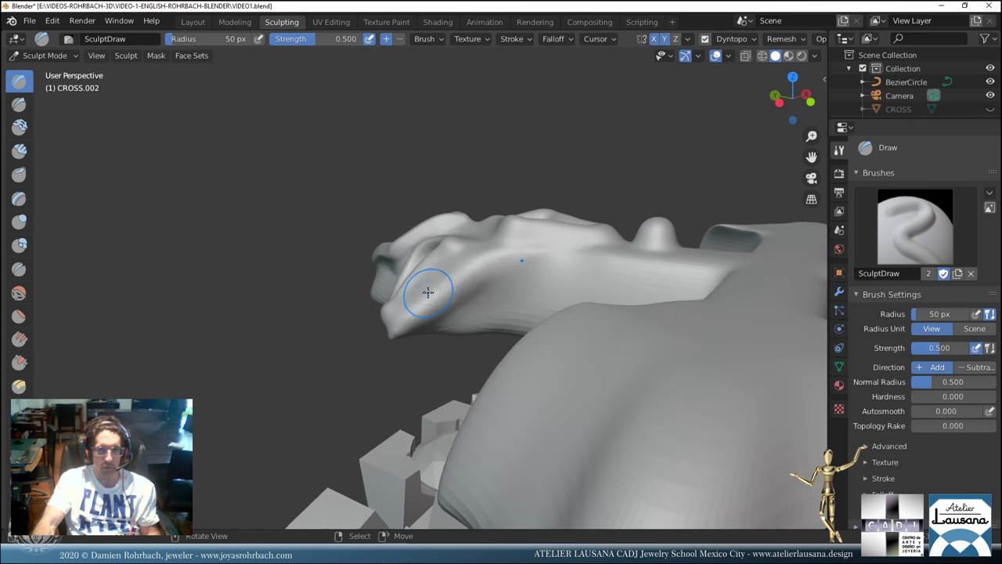
left_click_drag(488, 270, 436, 294)
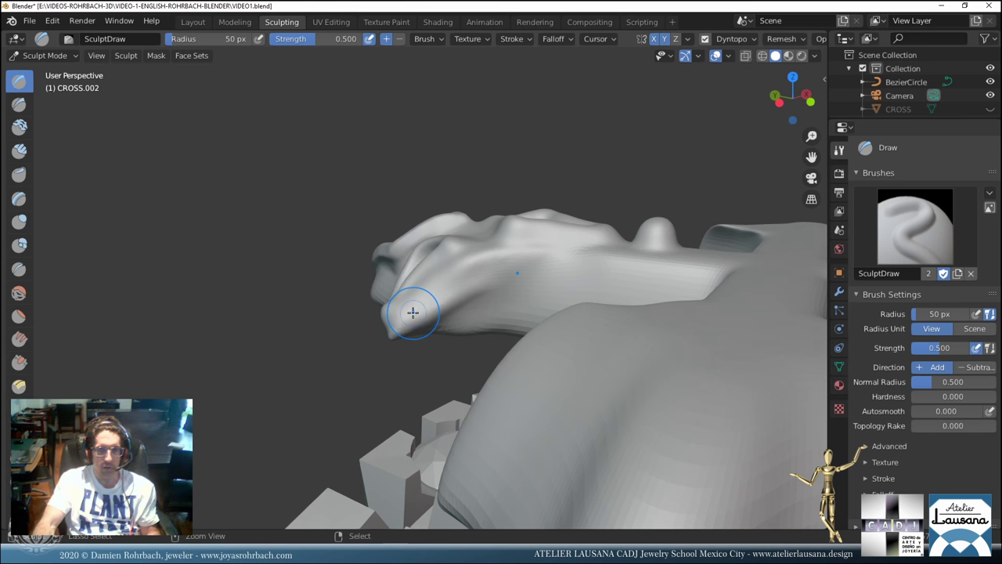
left_click_drag(488, 262, 429, 297)
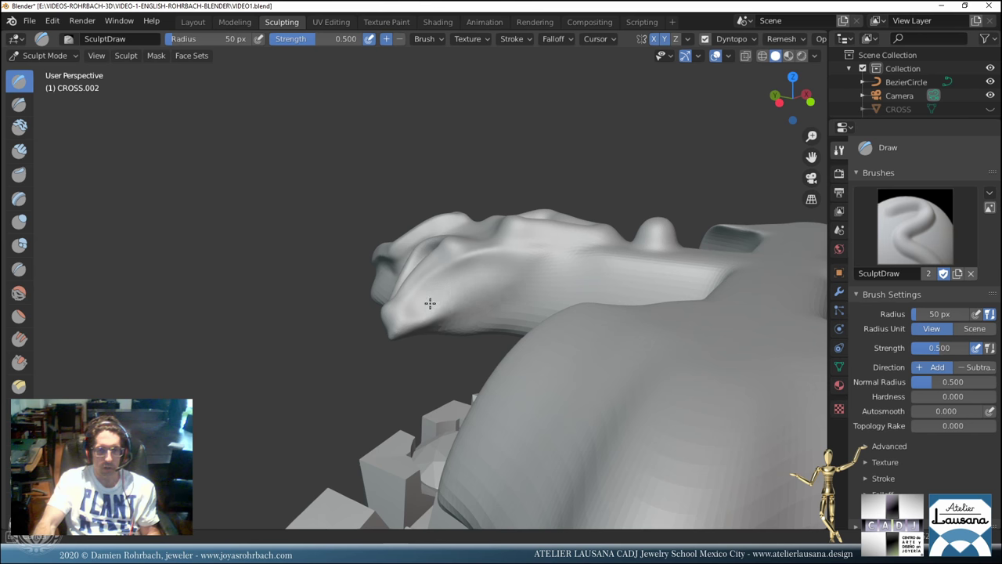
middle_click_drag(408, 314, 342, 355)
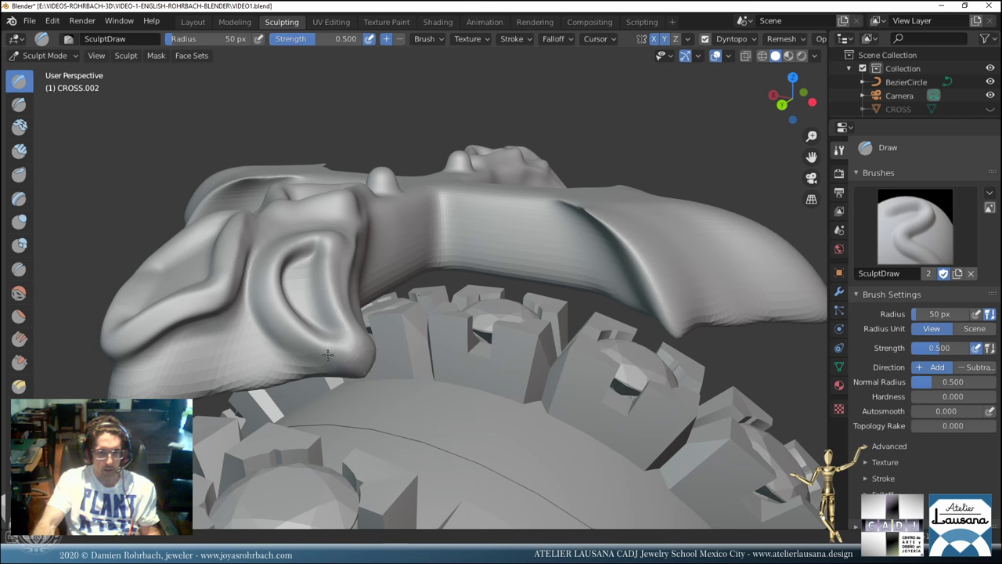
Check the sculpted relief on the Y-axis arm from several angles and save the file.
mouse_move(357, 376)
middle_mouse_down()
mouse_move(380, 355)
mouse_move(459, 369)
mouse_move(509, 318)
mouse_move(583, 343)
mouse_move(548, 348)
middle_mouse_up()
scroll(547, 348, "up", 6)
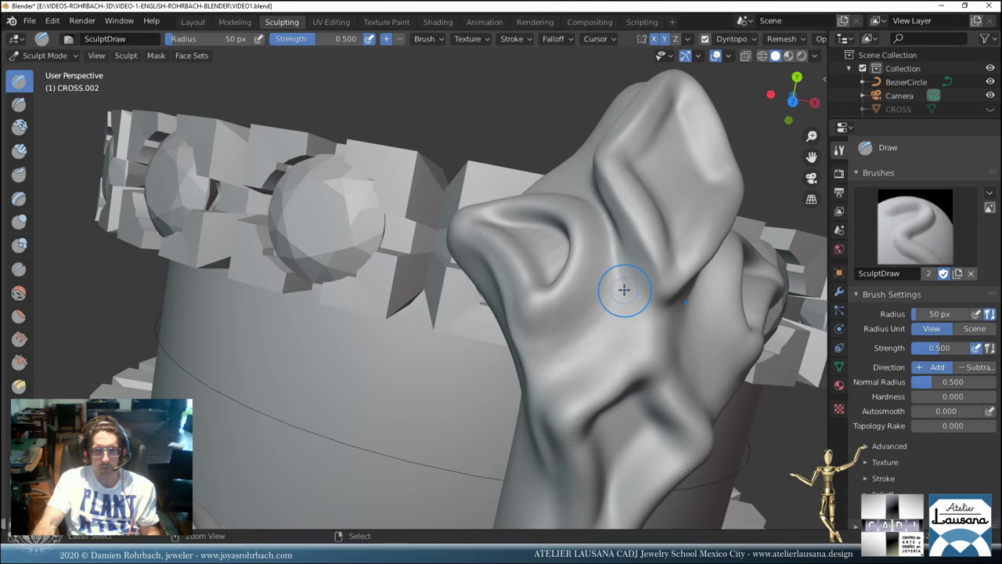
mouse_move(532, 365)
left_mouse_down()
mouse_move(587, 340)
mouse_move(615, 279)
mouse_move(611, 302)
mouse_move(546, 362)
left_mouse_up()
mouse_move(548, 364)
middle_mouse_down()
mouse_move(552, 243)
mouse_move(548, 349)
middle_mouse_up()
scroll(558, 247, "down", 9)
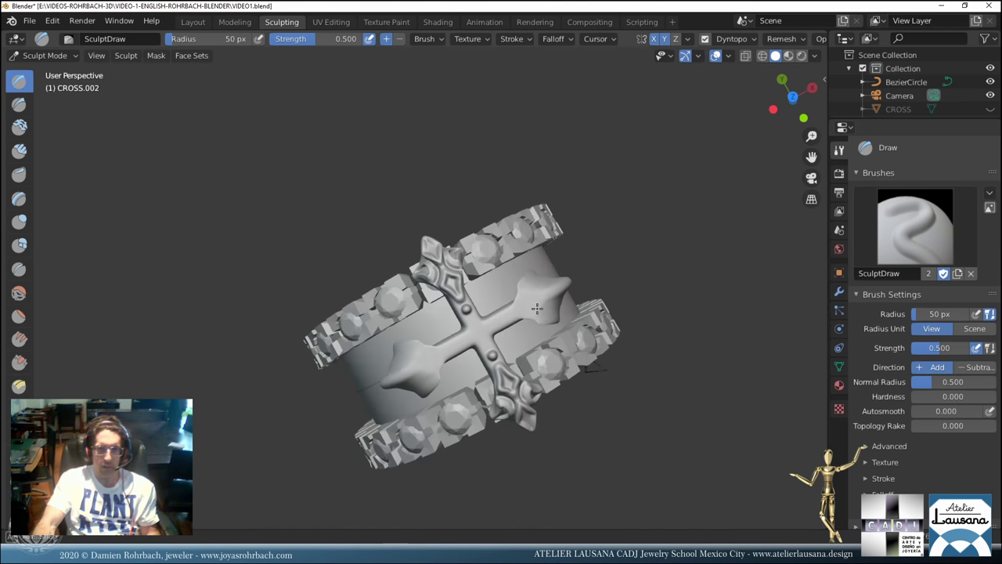
middle_click_drag(553, 251, 531, 312)
scroll(532, 313, "up", 4)
scroll(531, 312, "up", 2)
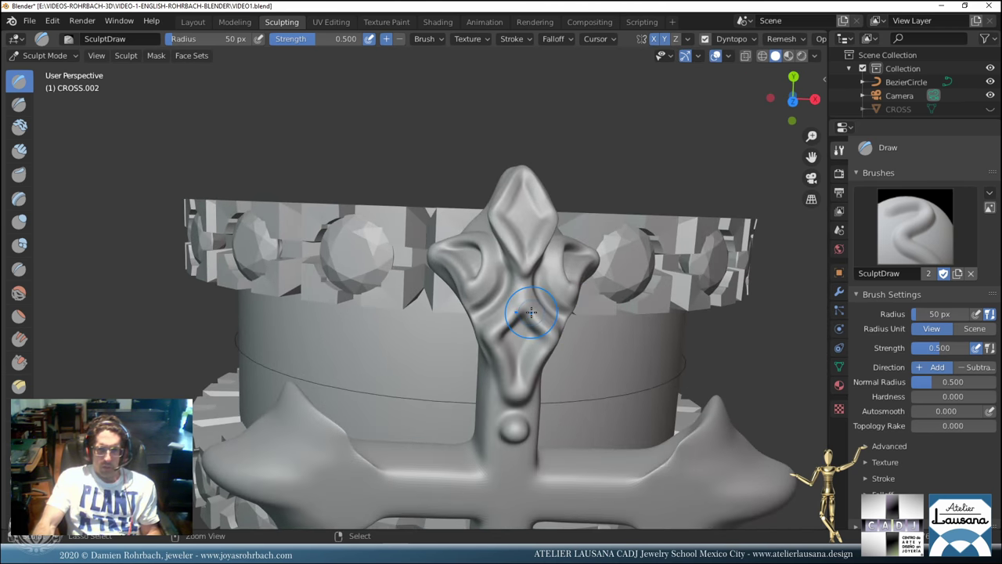
key("ctrl+s")
Raise a small round bead in the middle of the diamond relief at the Y-axis arm's tip with the Draw brush.
scroll(537, 250, "up", 2)
middle_click_drag(544, 235, 429, 322)
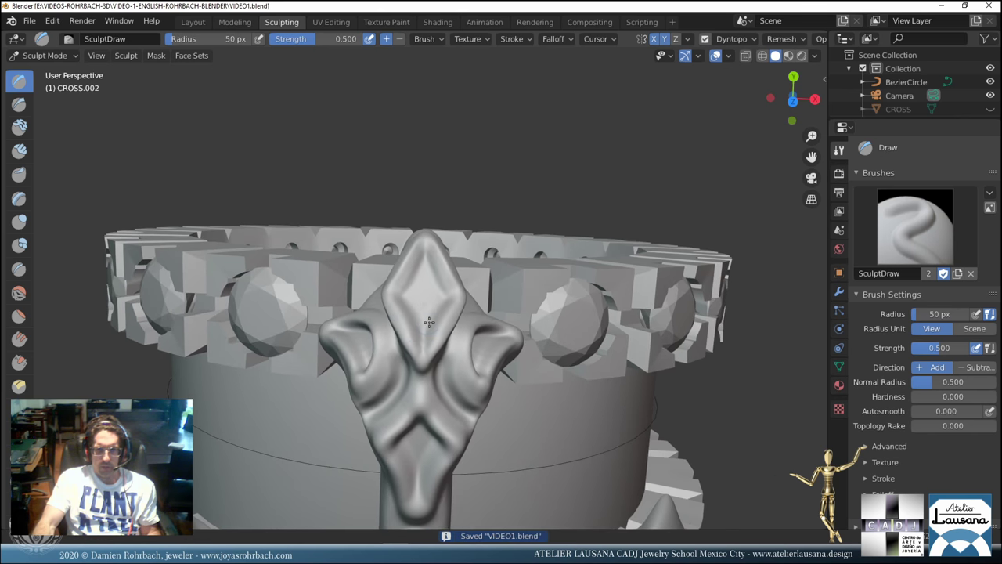
scroll(423, 297, "up", 5)
mouse_move(439, 315)
left_mouse_down()
mouse_move(455, 305)
mouse_move(457, 315)
mouse_move(434, 313)
left_mouse_up()
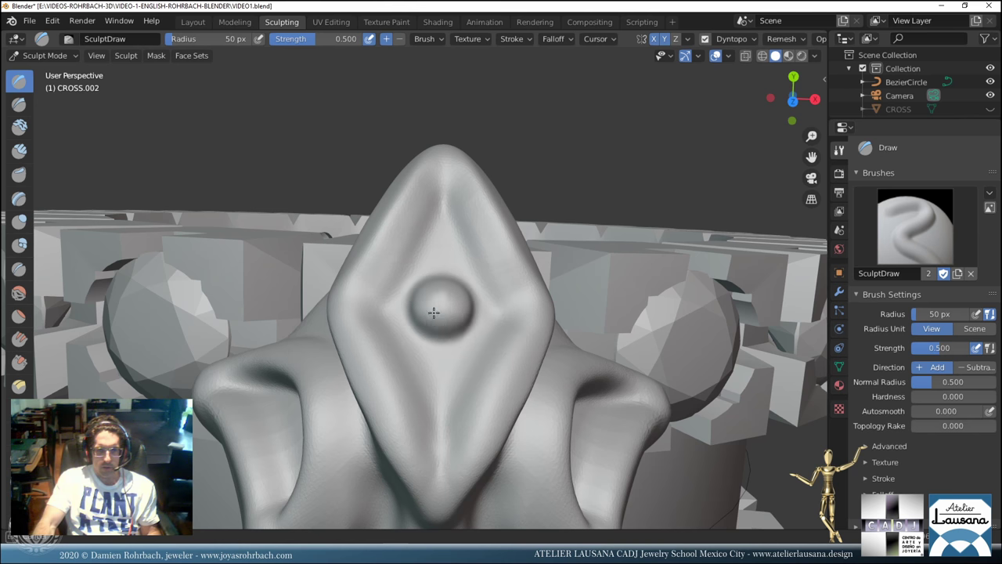
scroll(477, 321, "down", 8)
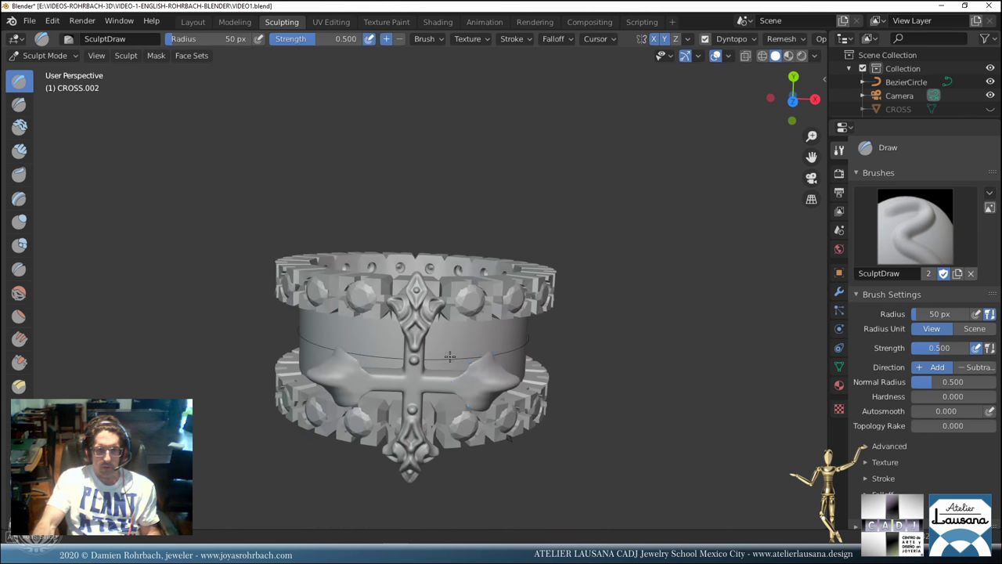
Switch to the Layout workspace in Object Mode, show the cross in top orthographic view and save the file.
middle_click_drag(450, 356, 552, 359)
scroll(532, 308, "up", 5)
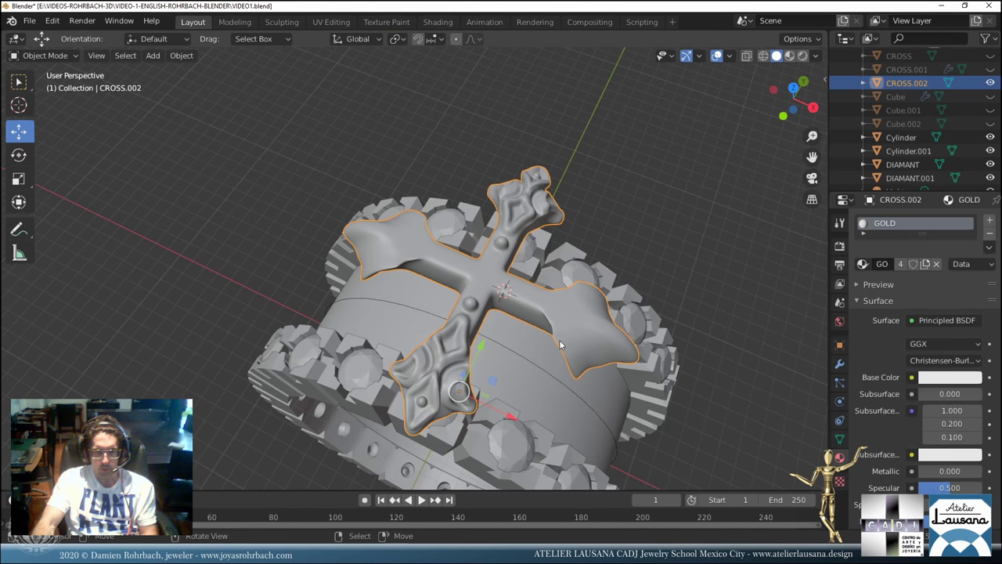
key("KP_7")
scroll(580, 310, "up", 2)
key("ctrl+s")
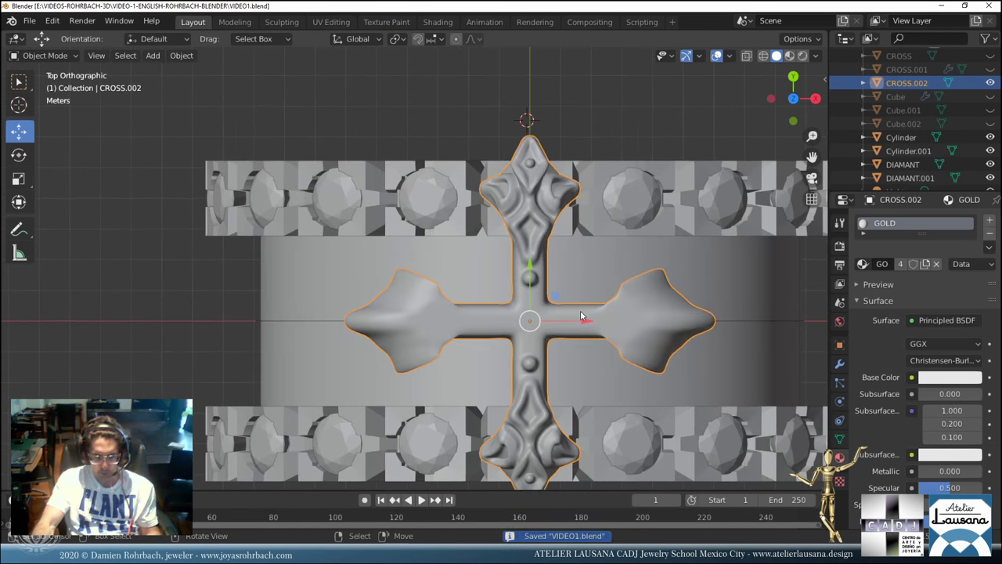
Enter Edit Mode on the cross mesh and deselect all its vertices.
key("Tab")
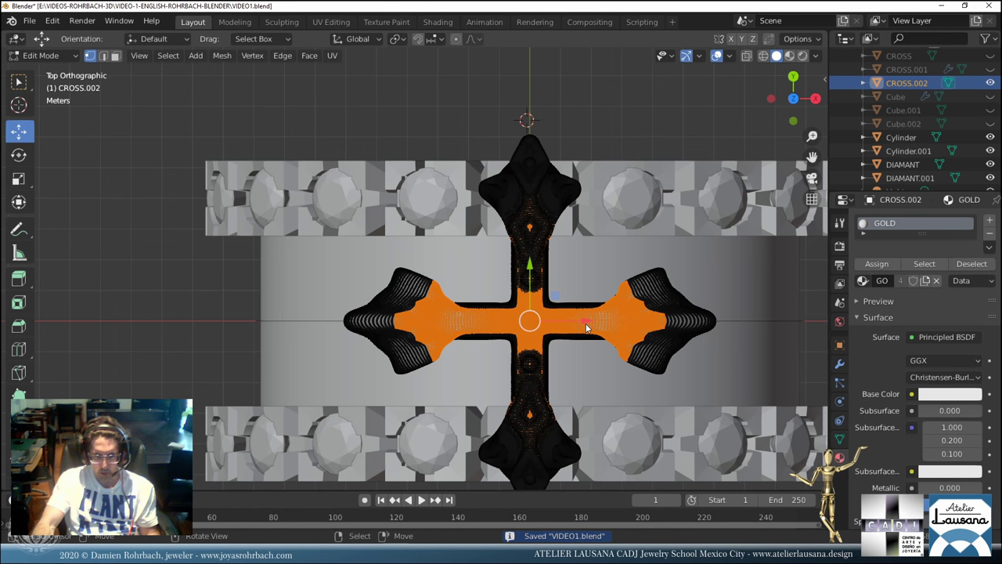
middle_click_drag(587, 327, 504, 260, "shift")
key("alt+a")
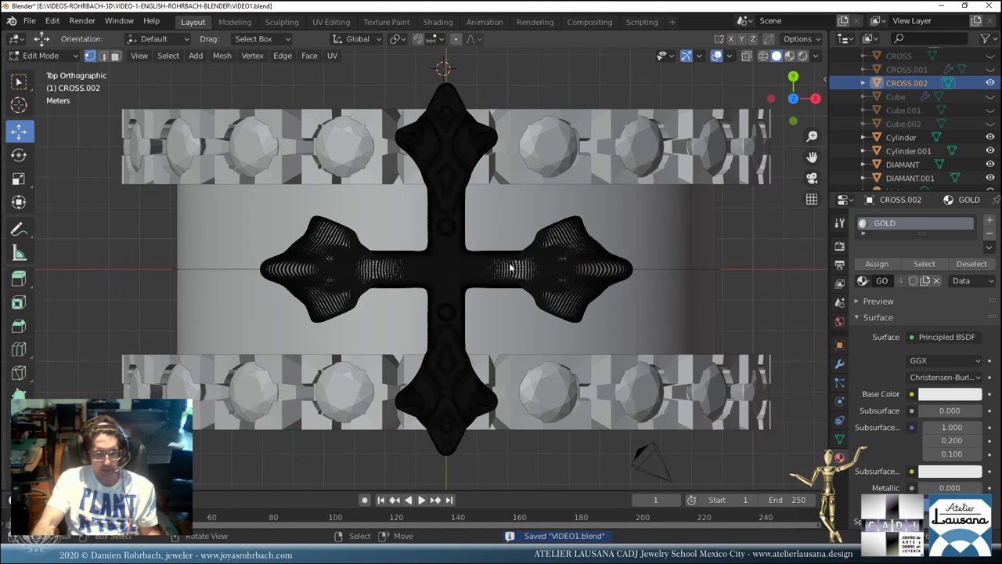
scroll(511, 268, "up", 2)
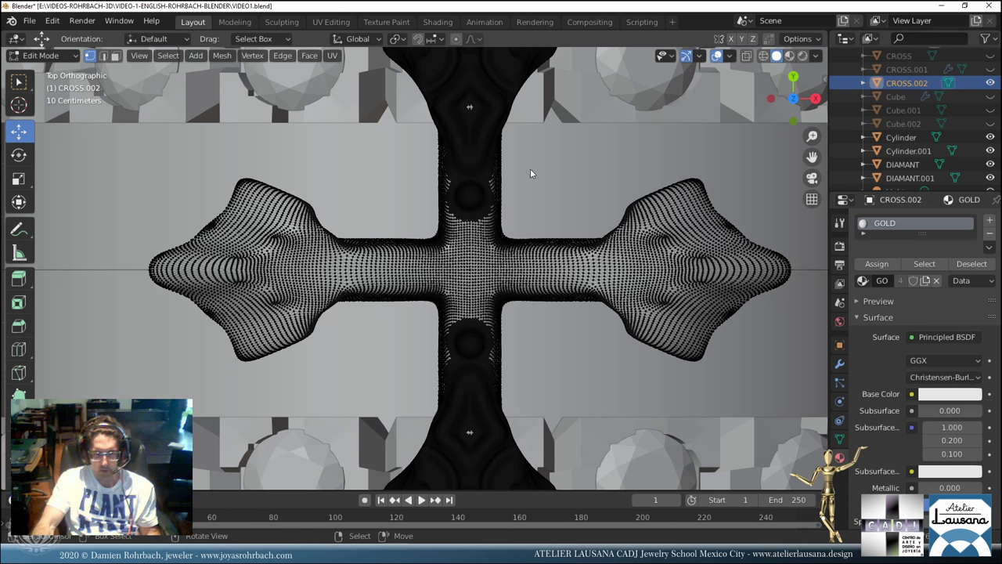
Try to delete the vertices of both X-axis arms of the cross, box-selected from the top view without X-ray.
scroll(549, 182, "up", 5)
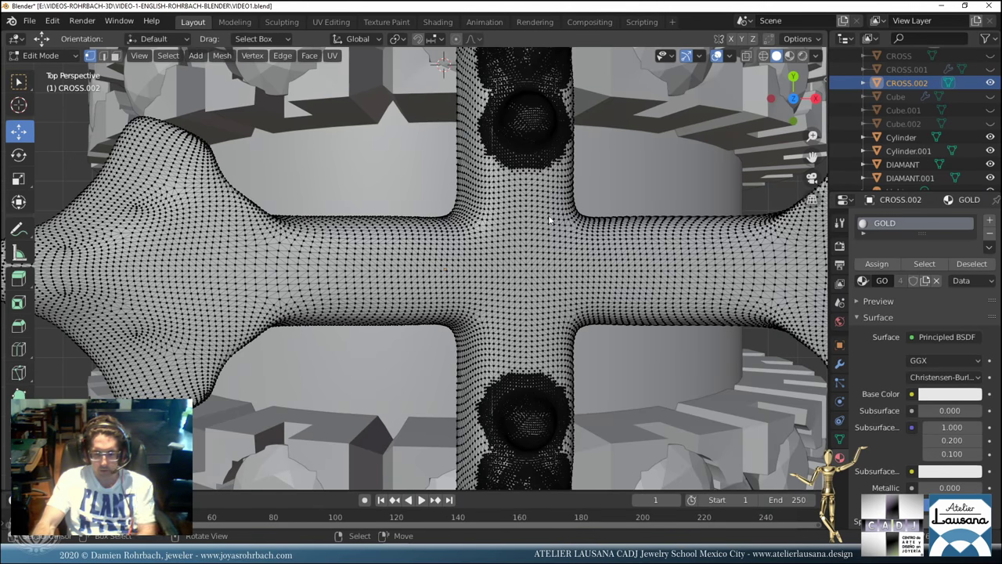
scroll(530, 251, "down", 6)
scroll(531, 250, "down", 1)
key("n")
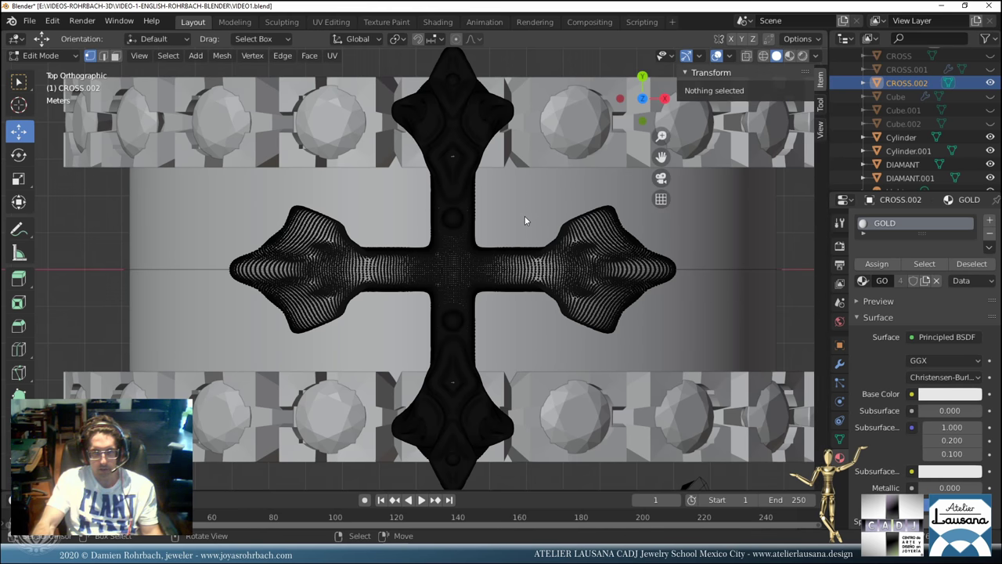
key("n")
key("b")
left_click_drag(503, 177, 709, 340)
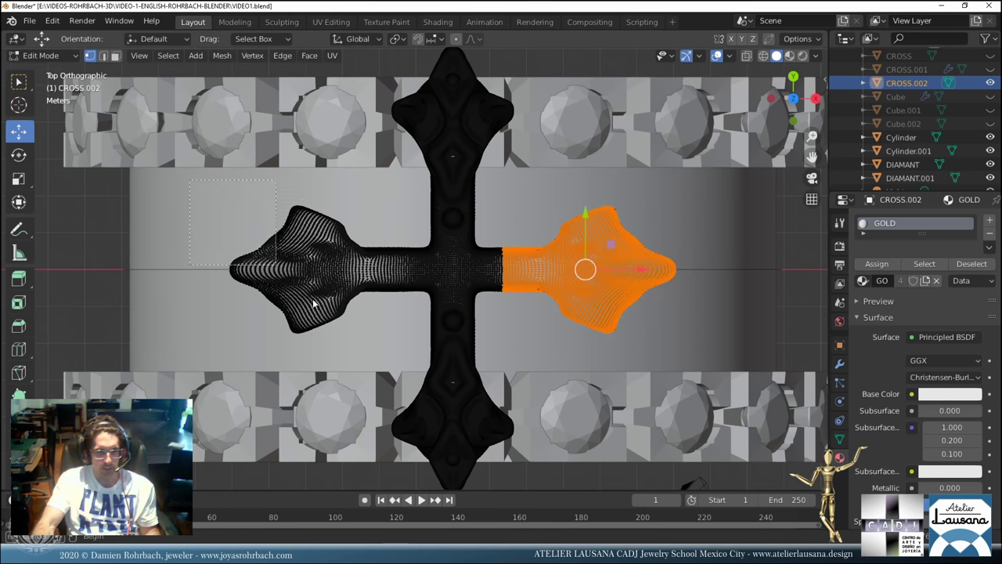
left_click_drag(190, 180, 398, 352)
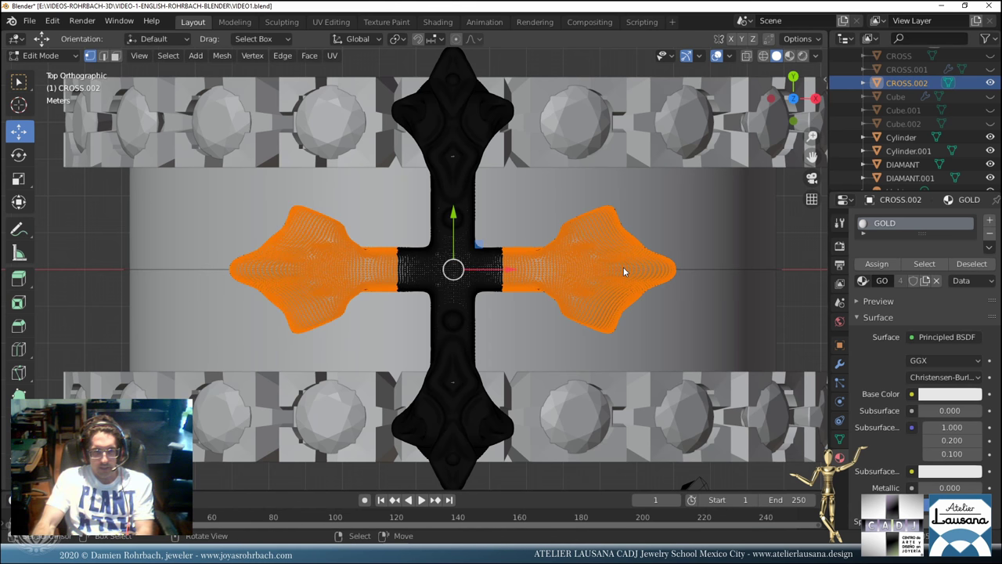
key("x")
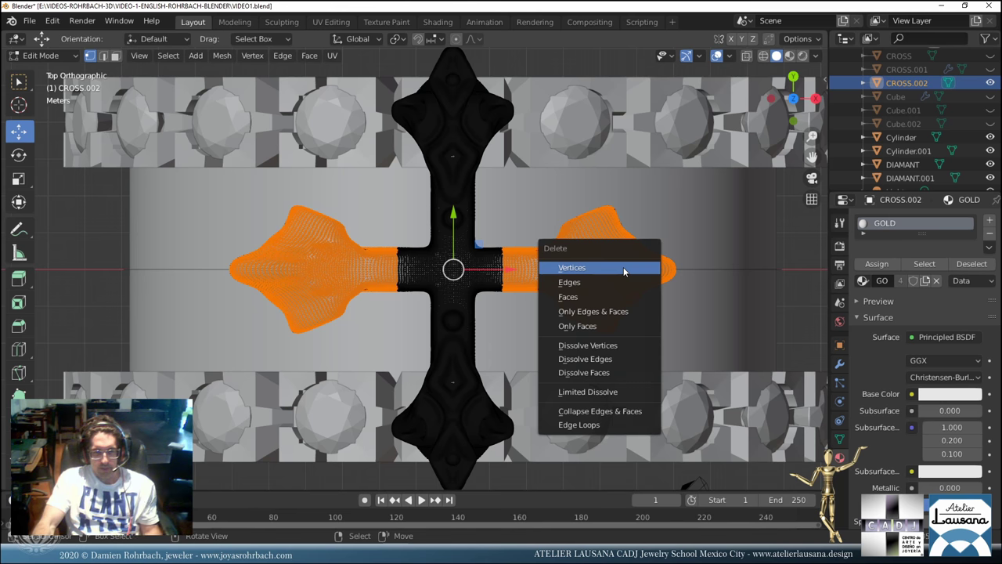
left_click(624, 269)
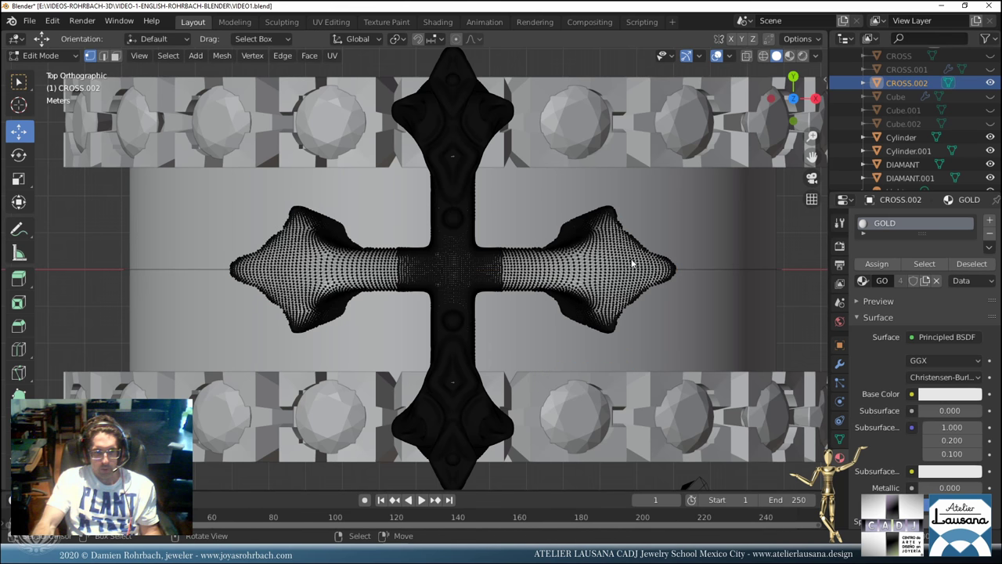
Check the mesh from a low angle and undo the deletion of the X-axis arms and their box selections.
middle_click_drag(524, 282, 515, 261)
key("ctrl")
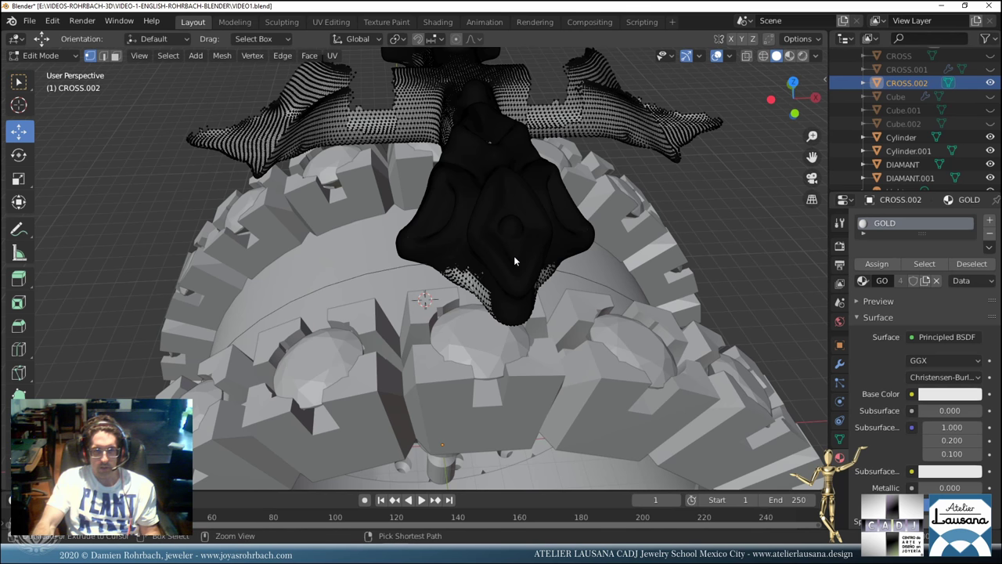
key("ctrl+l")
key("ctrl+z")
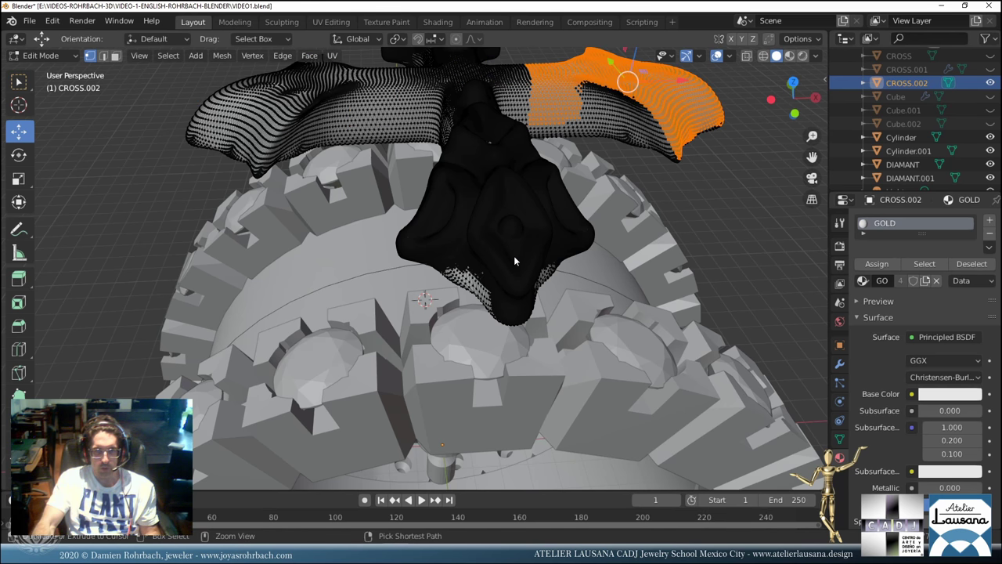
key("ctrl+z")
Delete all vertices of both X-axis arms up to the cross centre, selecting through the mesh with X-ray in top view.
key("KP_7")
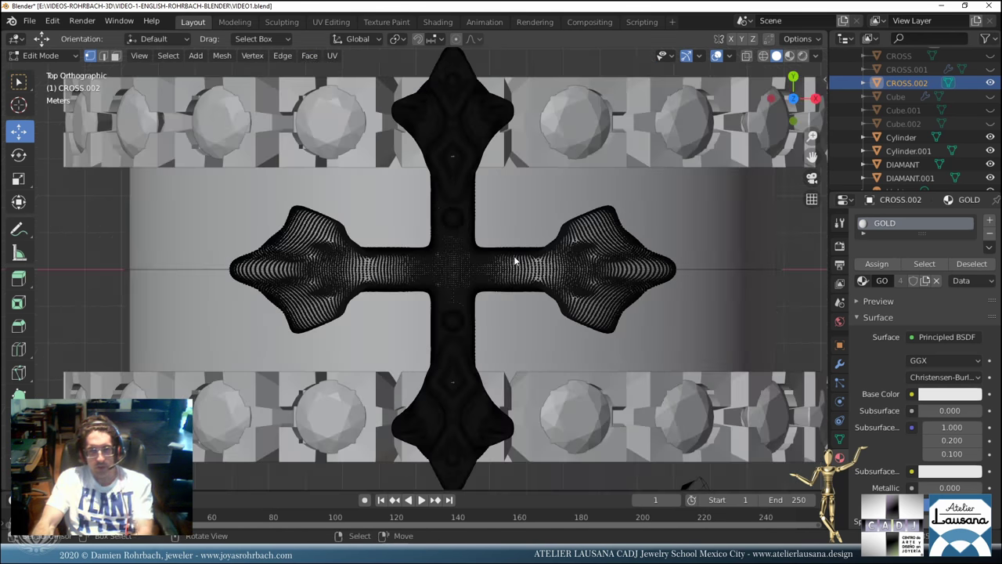
key("alt+z")
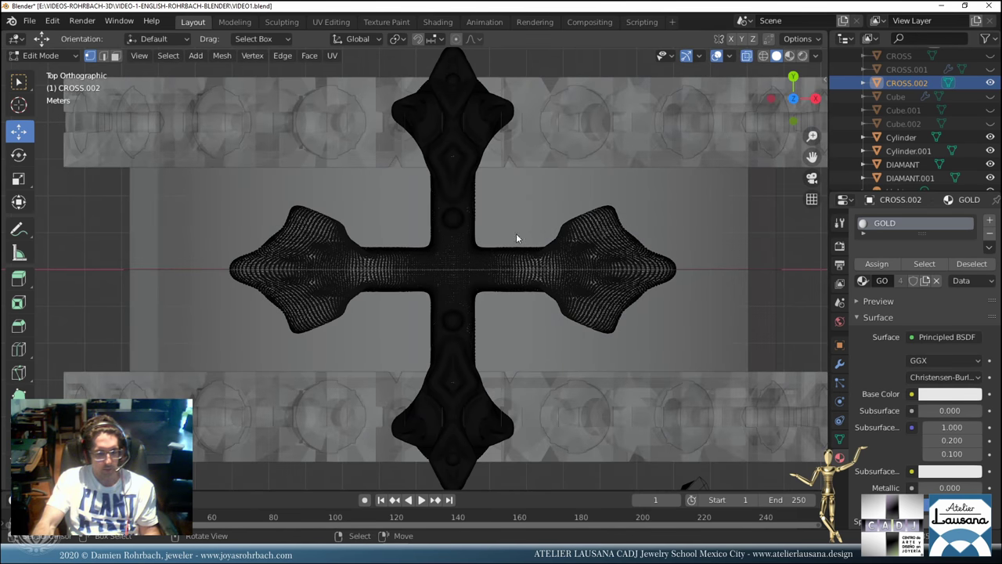
left_click_drag(497, 186, 708, 347)
left_click_drag(163, 183, 404, 347)
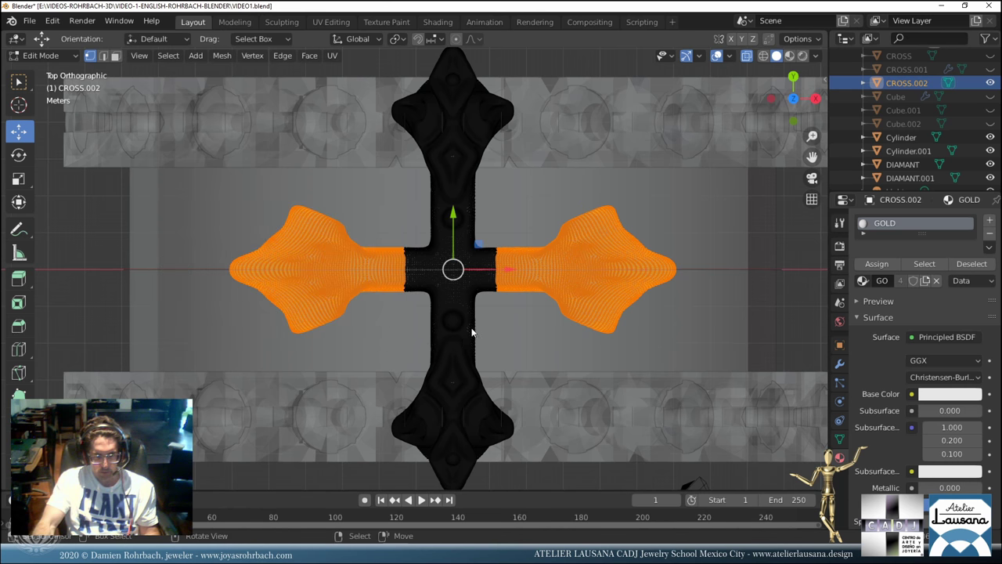
middle_click_drag(410, 322, 435, 315)
key("x")
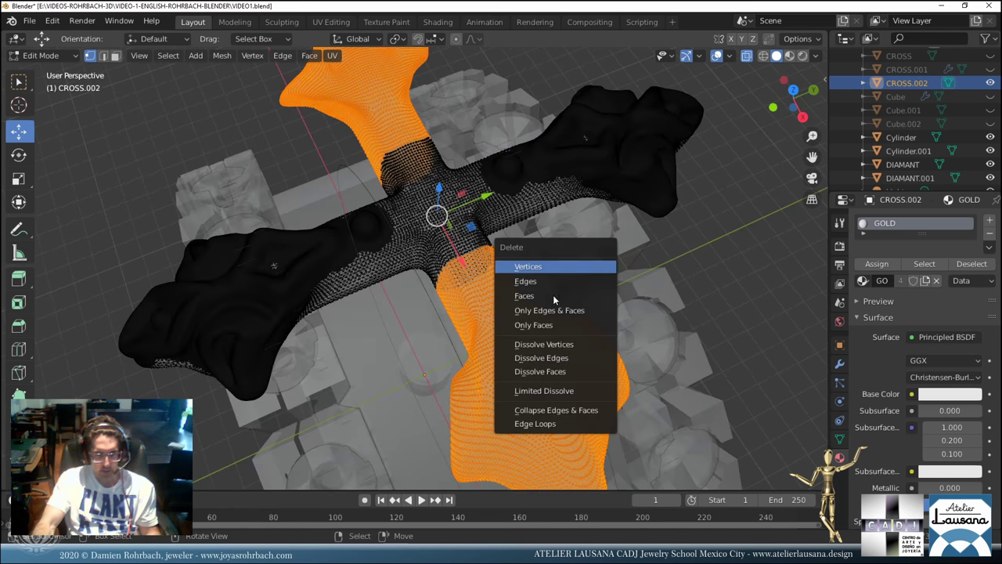
key("v")
key("alt+z")
Return to Object Mode and save the file.
scroll(546, 311, "down", 4)
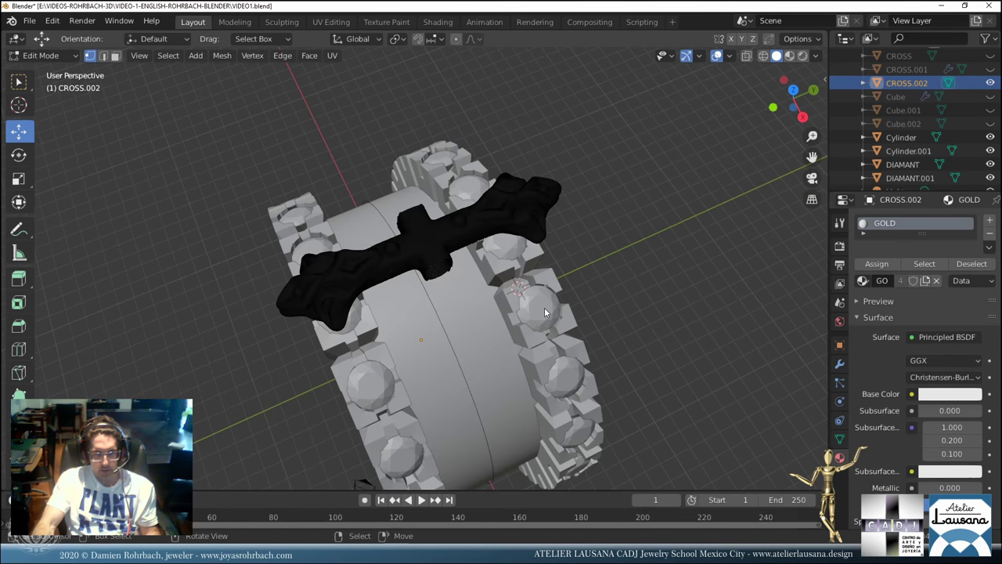
key("Tab")
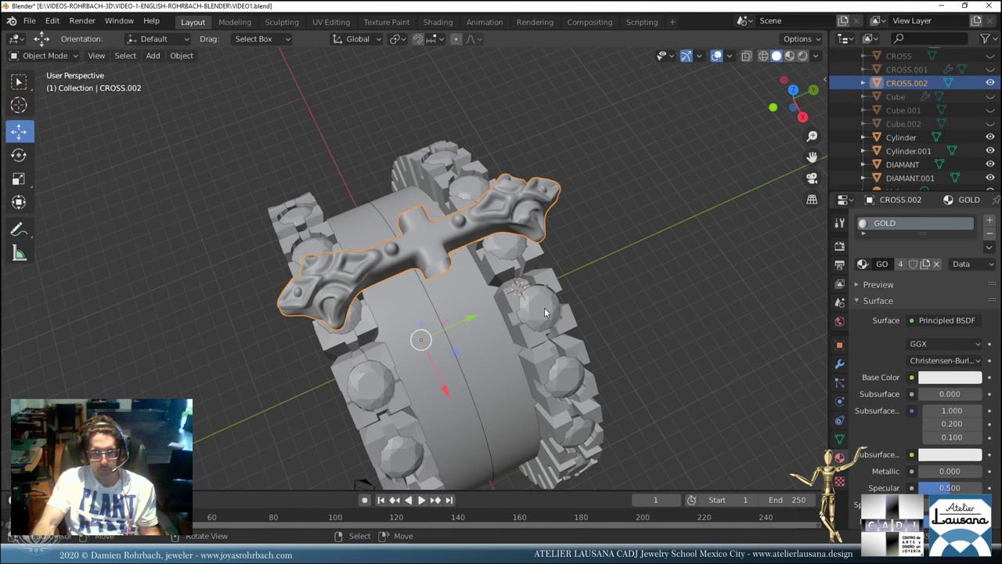
key("ctrl+s")
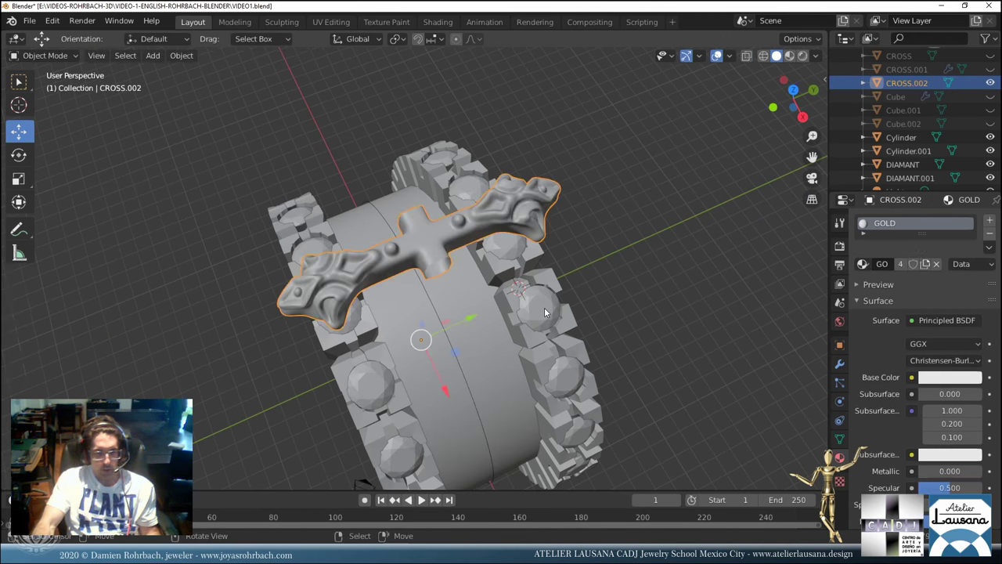
Duplicate the sculpted Y-axis bar in place and set the copy's Z rotation to 90°.
key("shift+d")
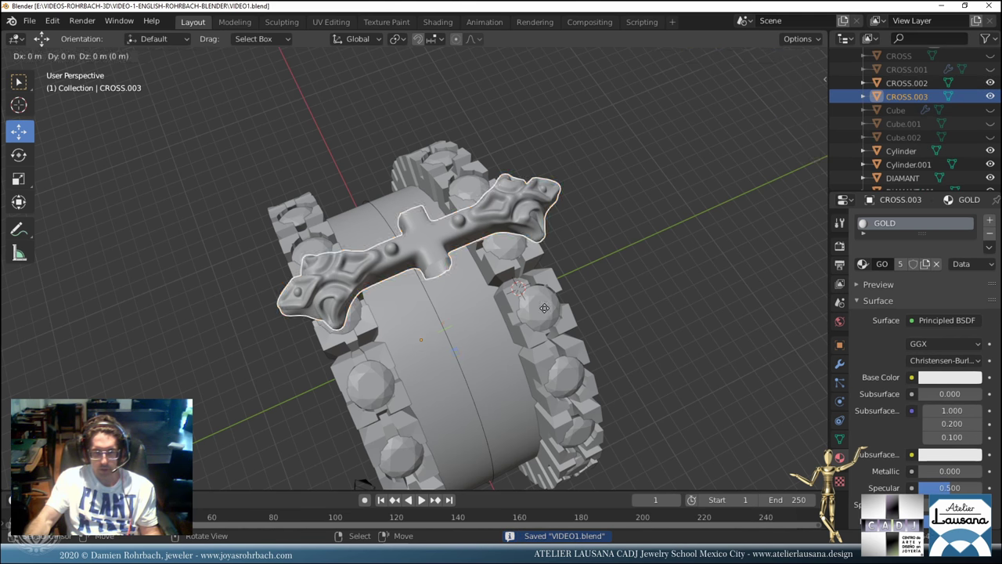
right_click(545, 312)
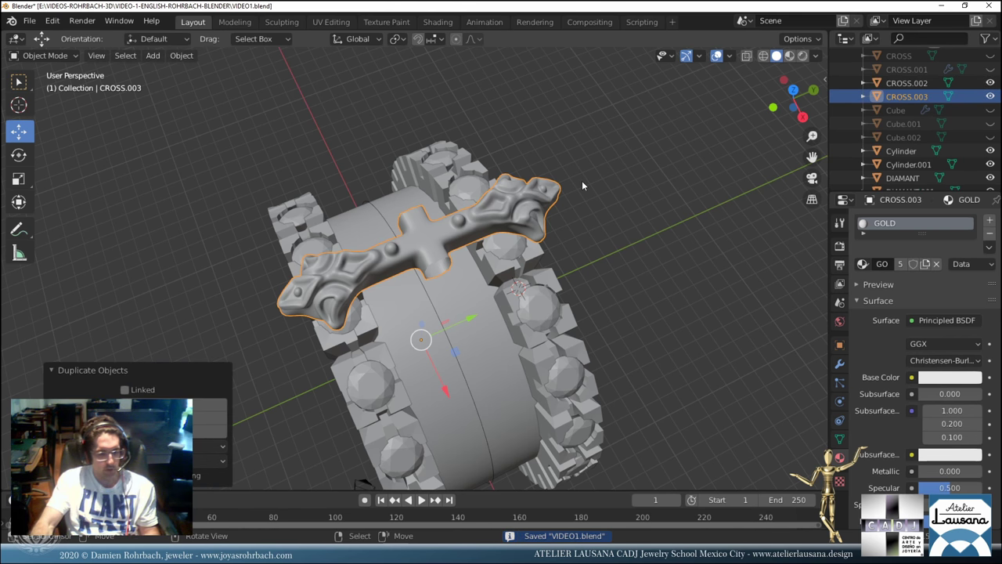
key("n")
left_click(693, 187)
type("90")
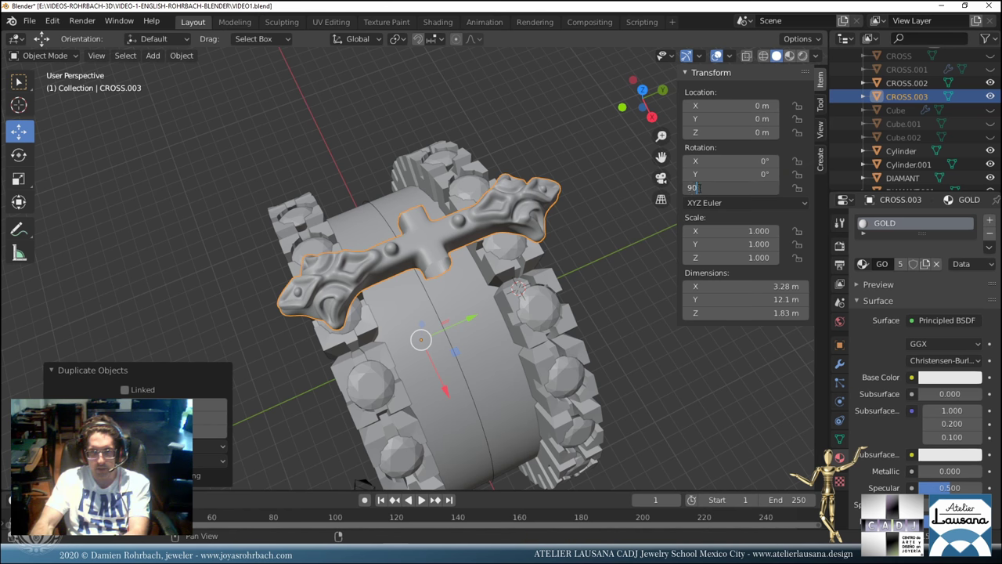
key("Return")
middle_click_drag(521, 270, 497, 221)
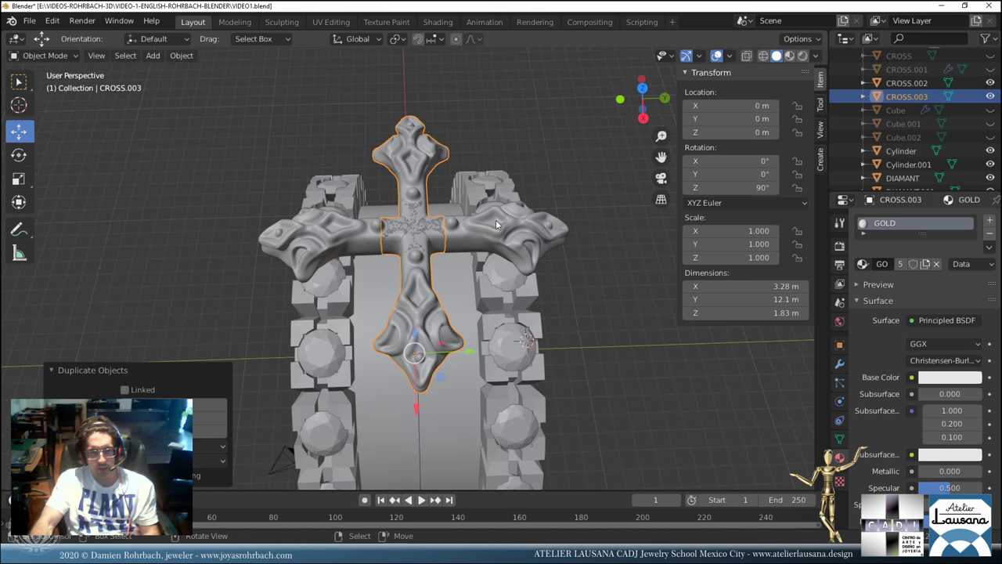
Try scaling the rotated copy down to 0.995, check the crossing from below and undo the scaling.
scroll(497, 223, "up", 3)
key("s")
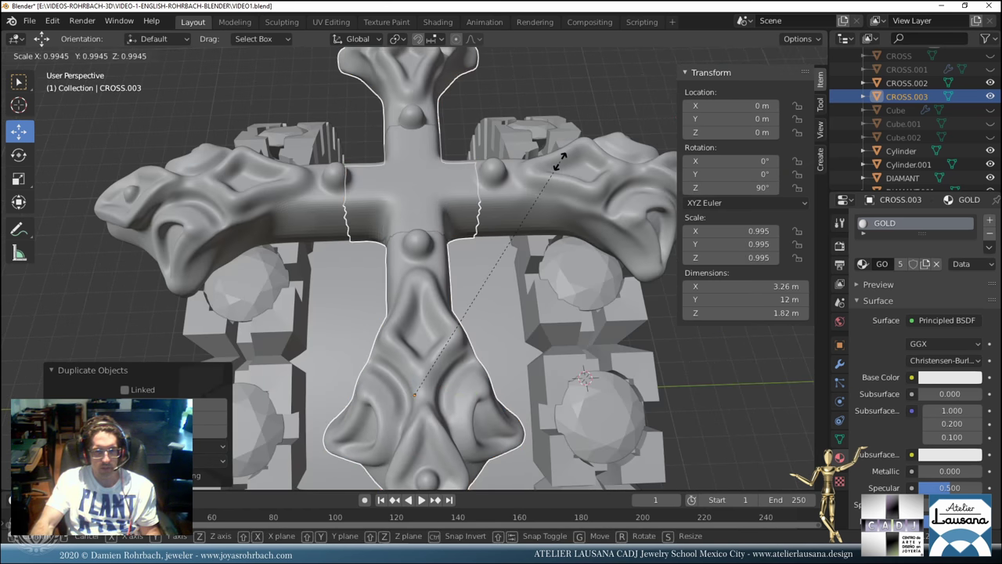
left_click(560, 165)
middle_click_drag(560, 165, 446, 248)
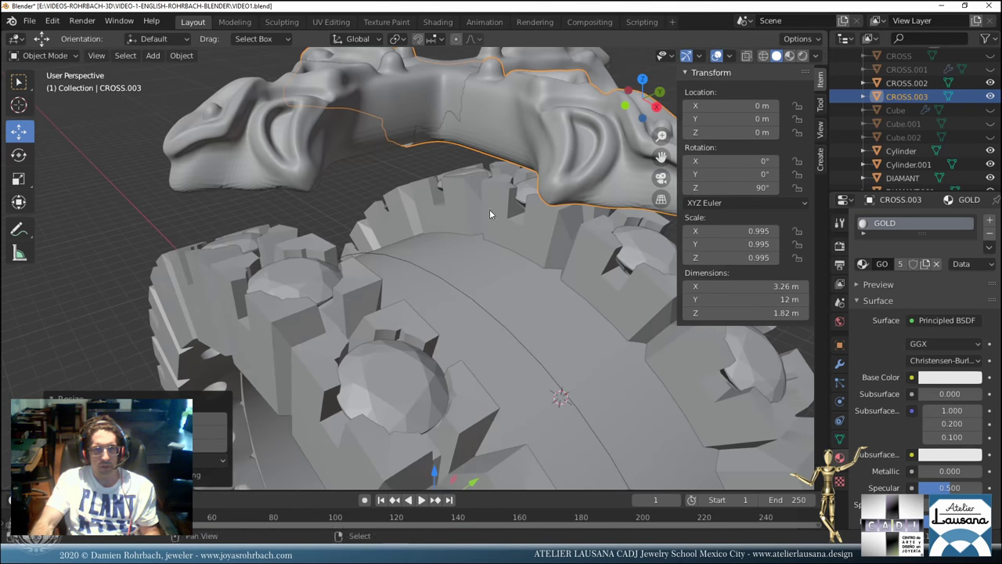
middle_click_drag(489, 209, 469, 257, "ctrl")
key("ctrl+z")
scroll(468, 260, "down", 4)
middle_click_drag(485, 224, 459, 264)
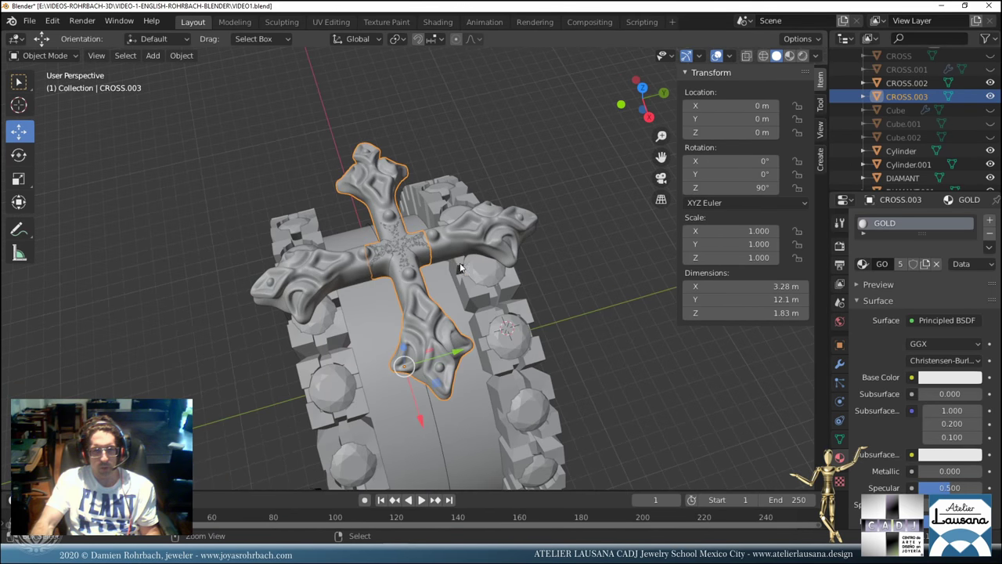
Save the file and add a Boolean modifier to the original Y-axis bar, CROSS.002.
key("ctrl+s")
scroll(462, 267, "up", 4)
right_click(561, 251)
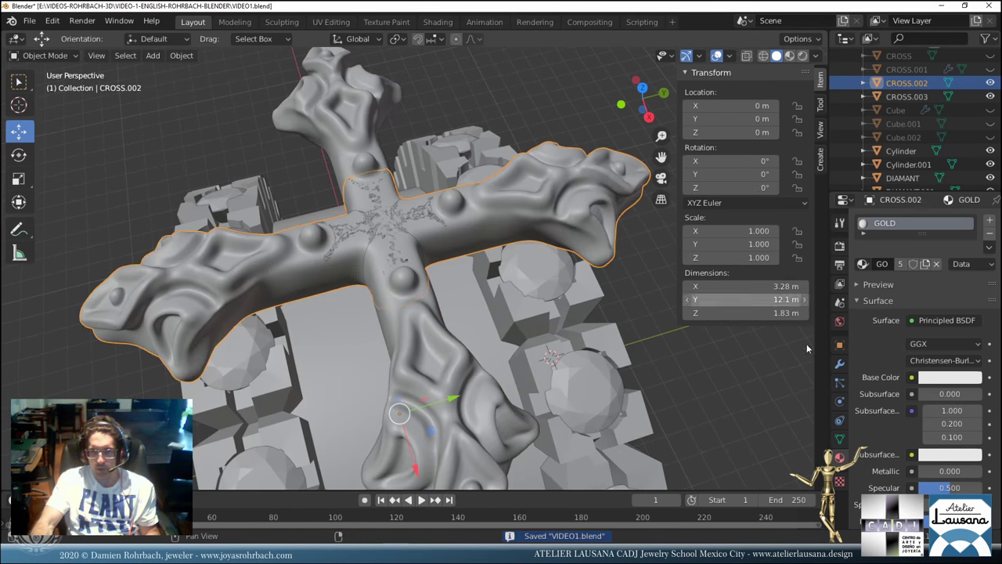
left_click(838, 363)
left_click(898, 225)
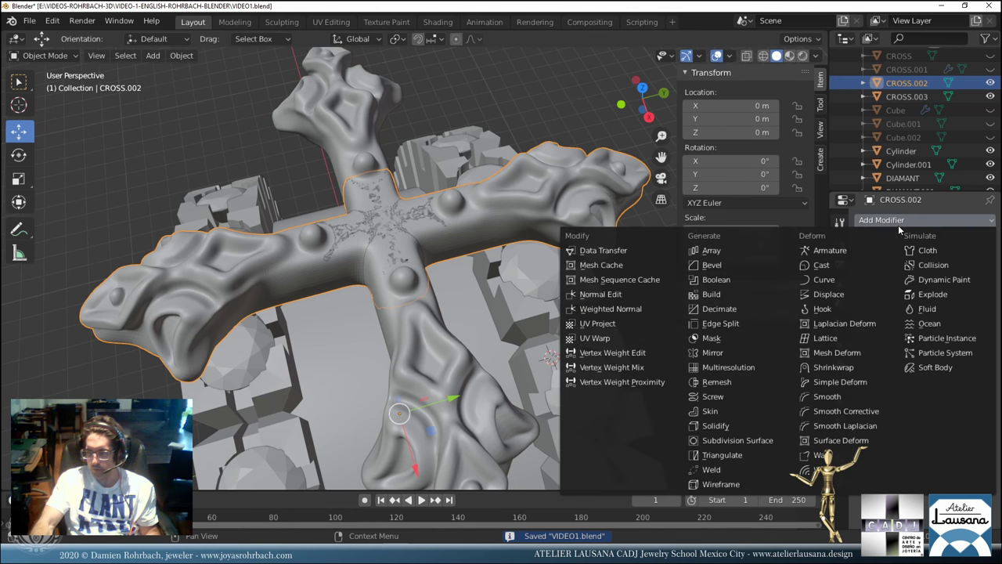
left_click(736, 279)
Set the Boolean operation to Union with CROSS.003 as its object and apply the modifier.
left_click(884, 293)
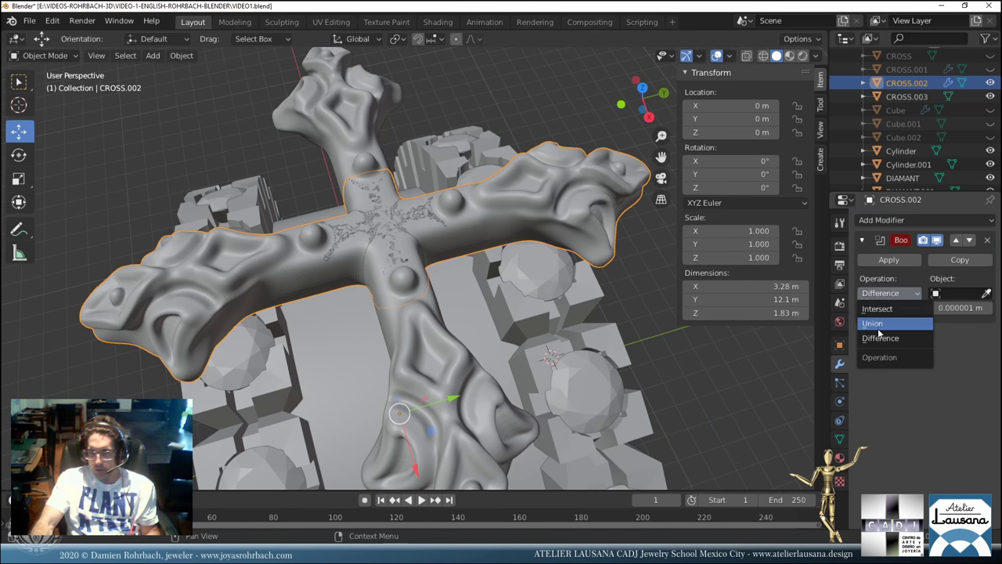
left_click(879, 324)
left_click(986, 293)
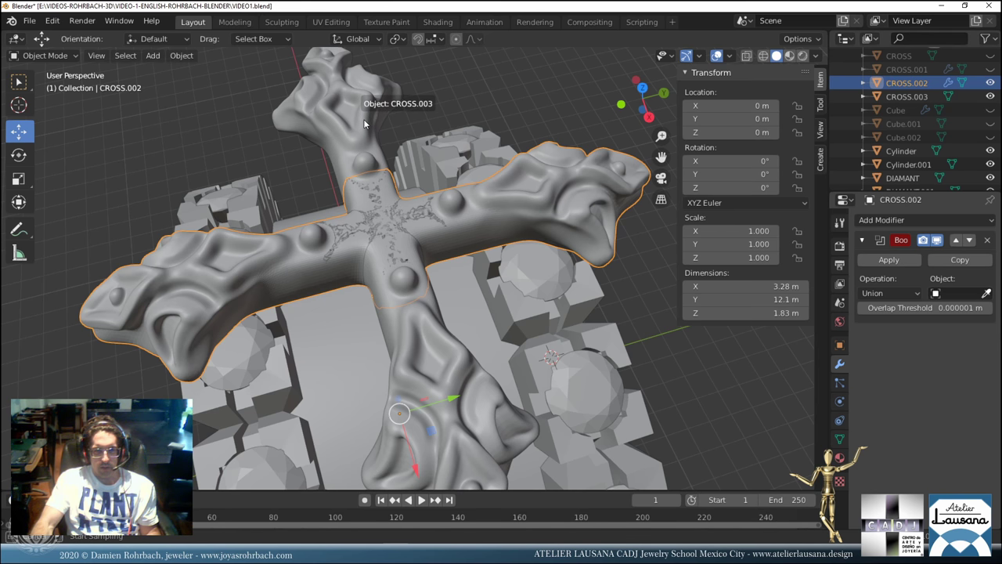
left_click(457, 134)
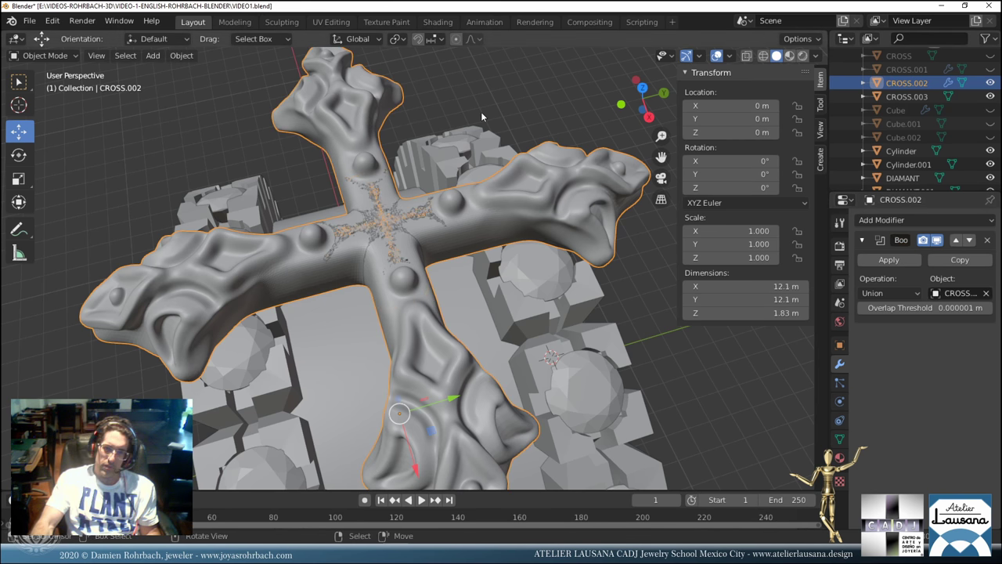
scroll(462, 163, "up", 4)
scroll(462, 164, "down", 9)
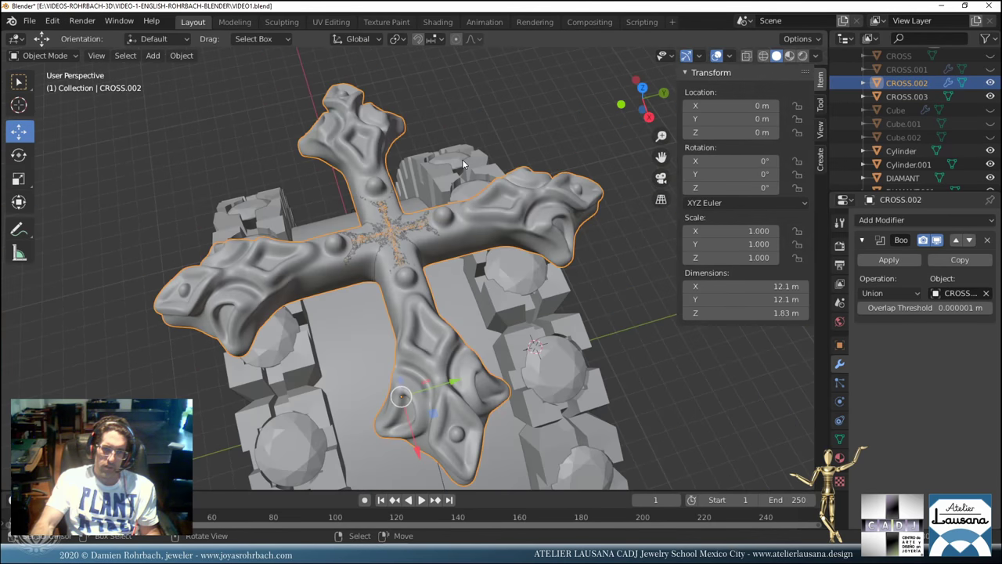
middle_click_drag(485, 195, 470, 189)
left_click(889, 259)
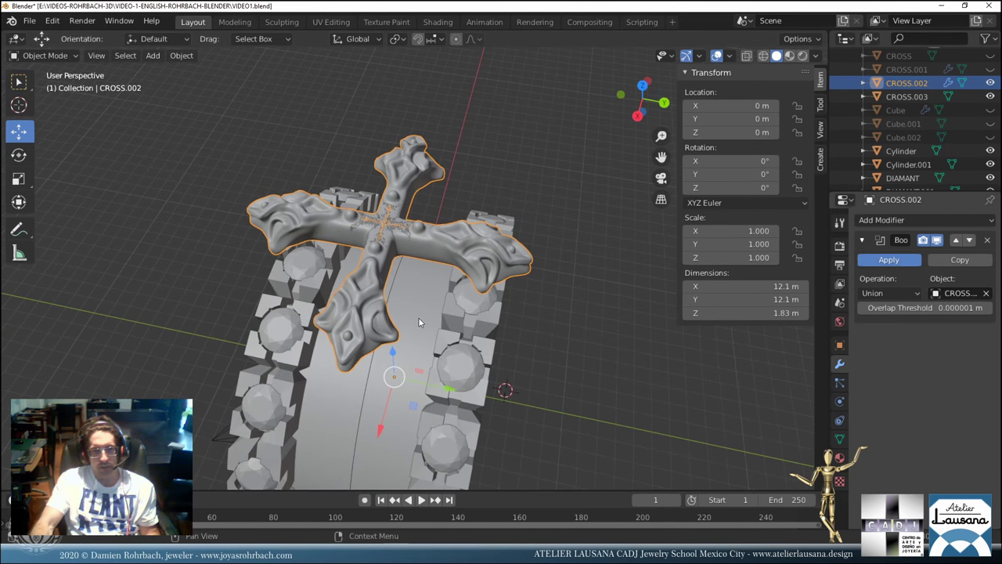
Inspect the joined centre of the cross and merge all of CROSS.002's vertices by distance in Edit Mode.
middle_click_drag(413, 317, 451, 315)
scroll(452, 318, "up", 3)
scroll(452, 317, "up", 3)
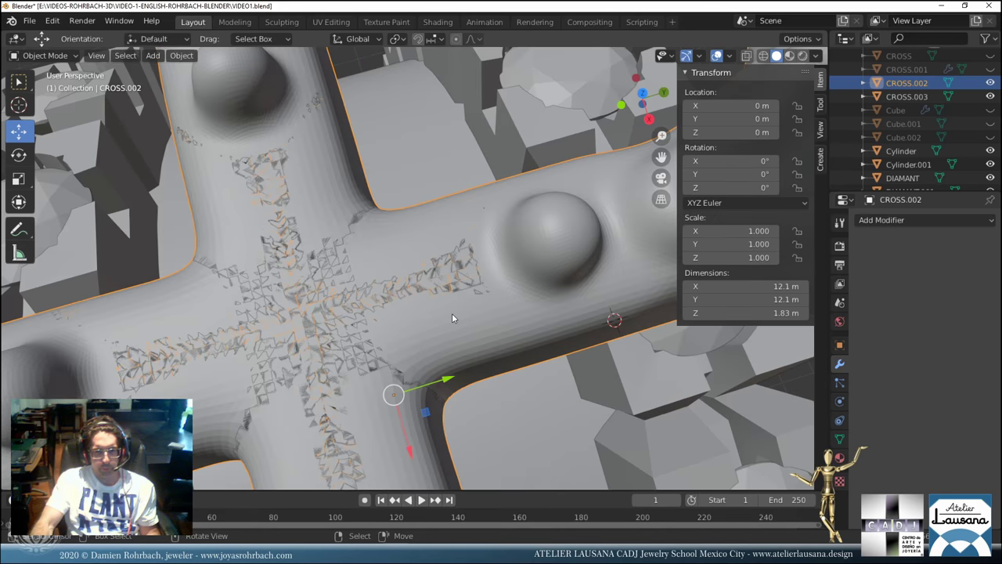
scroll(452, 317, "down", 8)
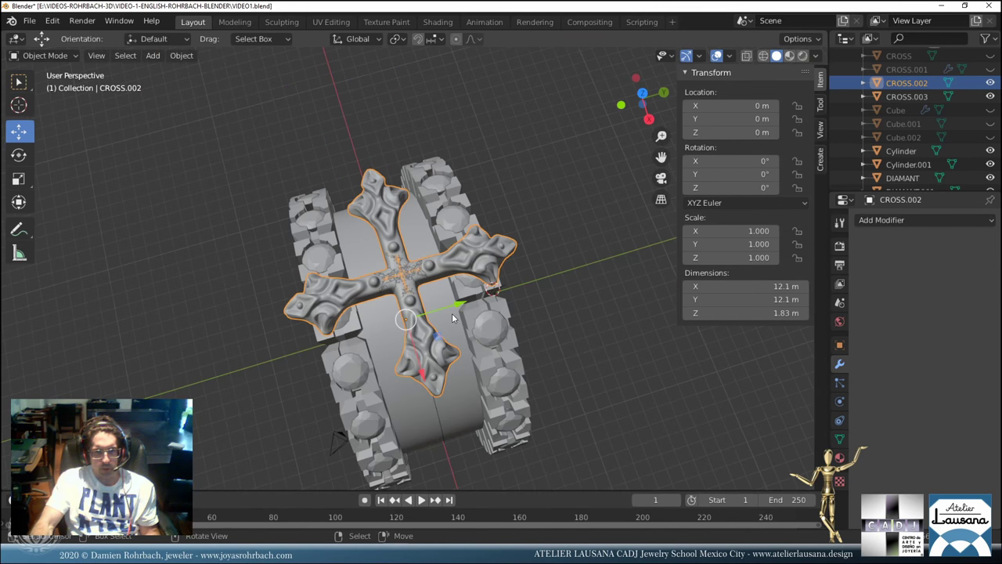
key("Tab")
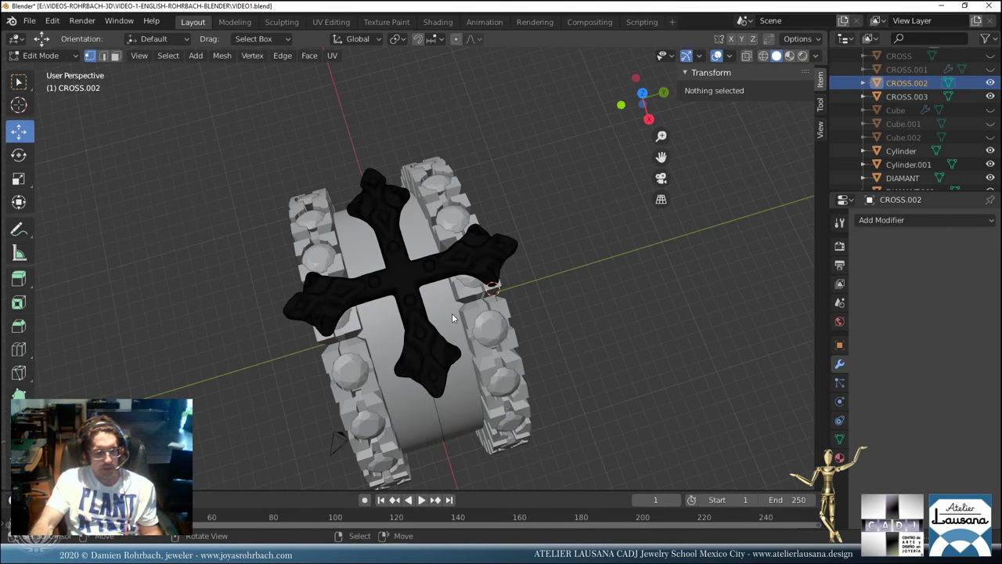
key("a")
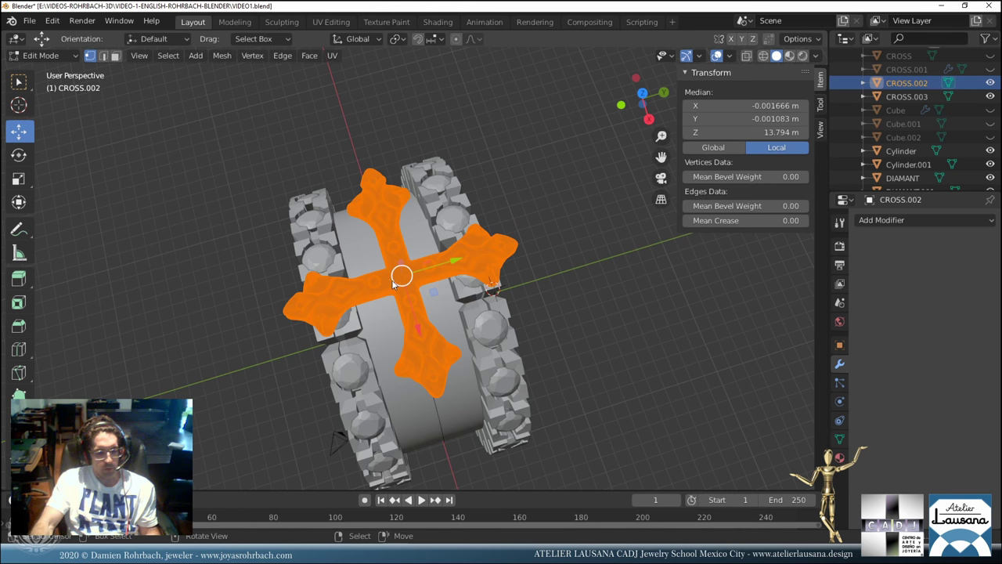
key("m")
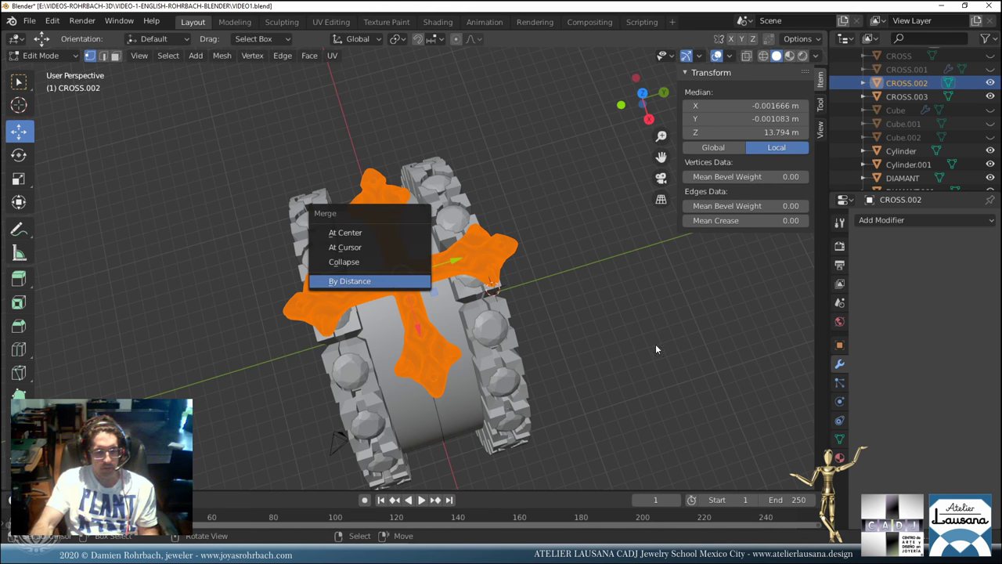
key("Return")
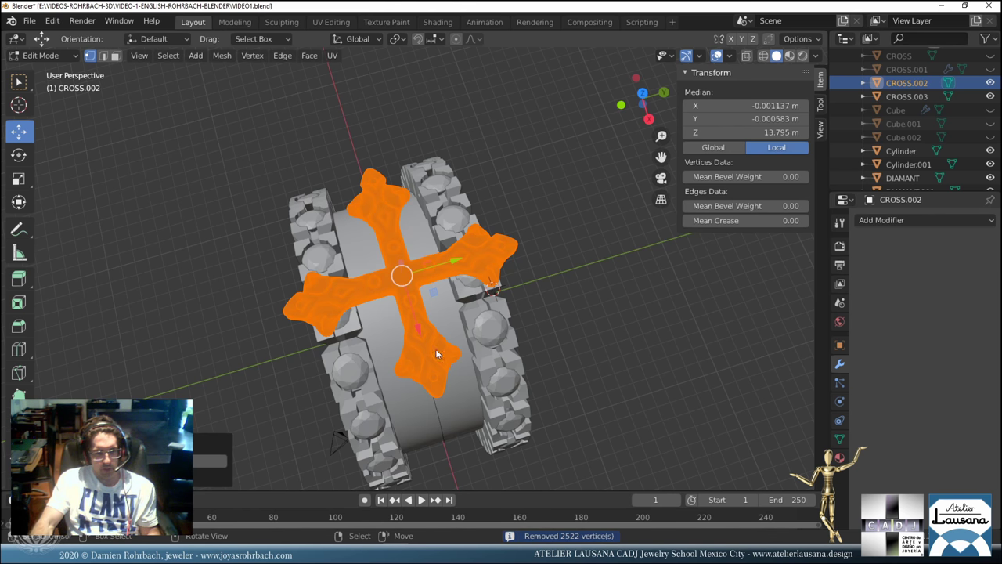
Leave Edit Mode on the merged cross and save the file.
key("Tab")
scroll(453, 325, "up", 8)
key("ctrl+s")
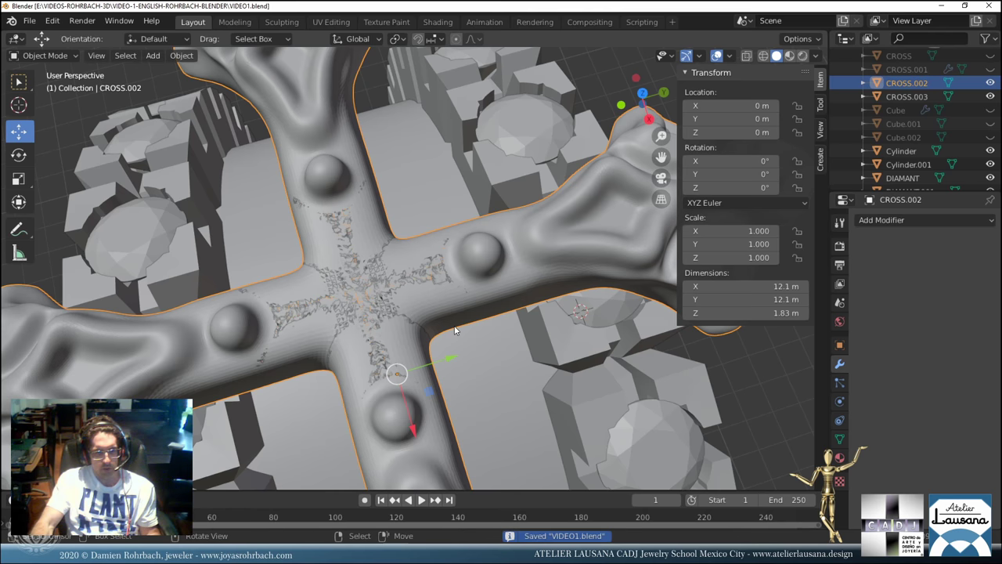
Set the Z rotation of the joined cross CROSS.002 to 45° in top view.
scroll(454, 329, "down", 8)
key("KP_7")
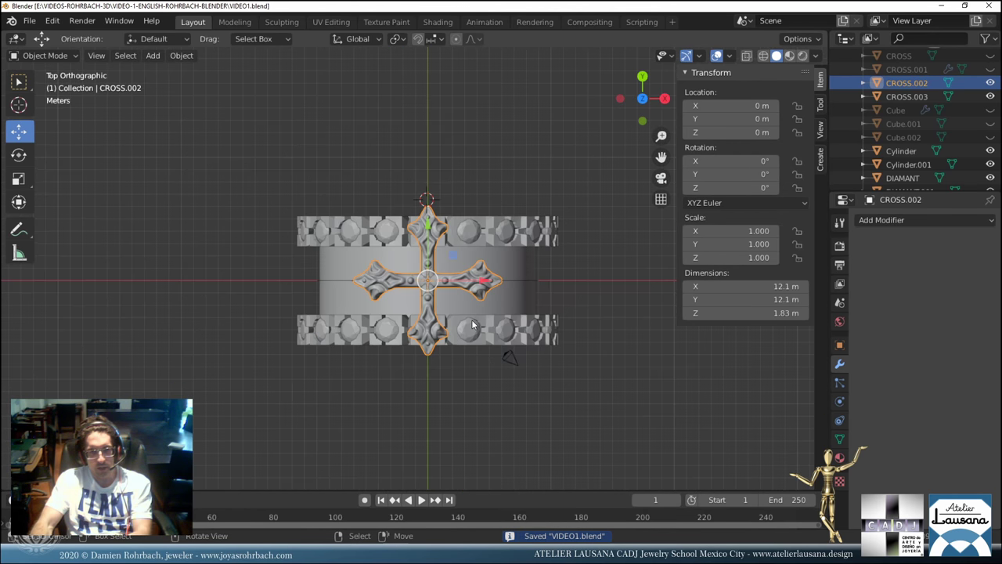
double_click(730, 188)
type("45")
key("Return")
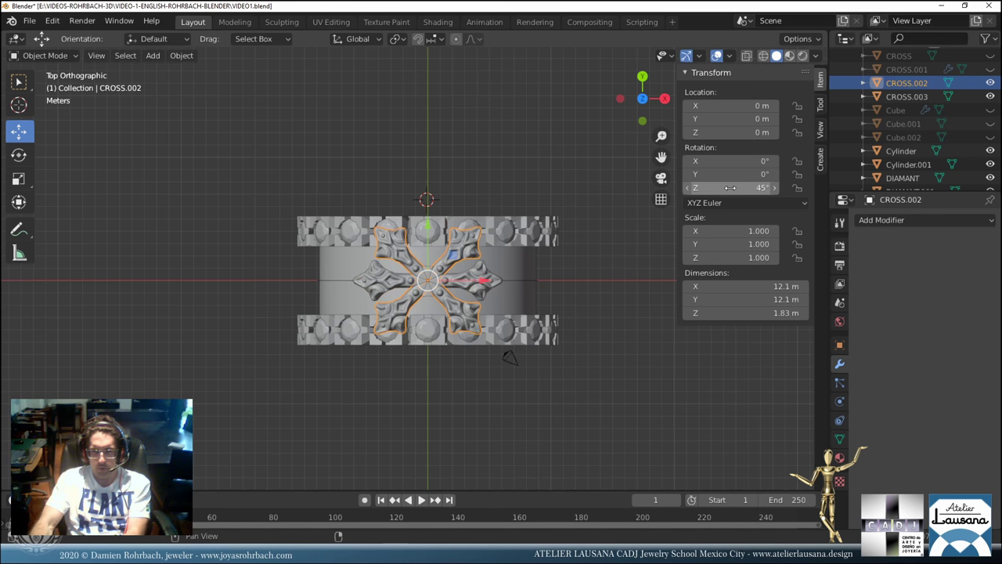
Delete the leftover horizontal bar CROSS.003.
scroll(503, 275, "up", 3)
left_click(523, 290)
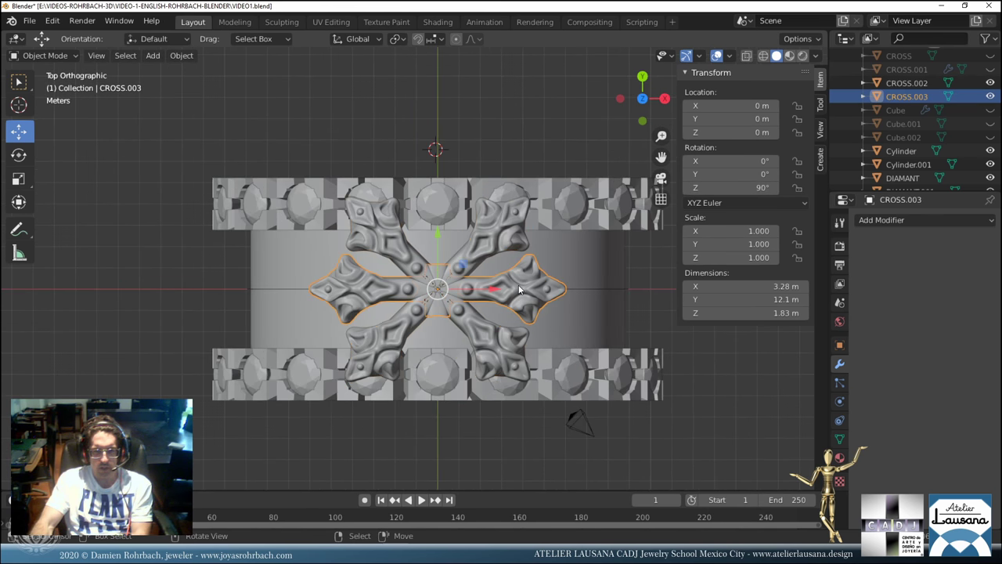
key("Delete")
Scale the joined cross down uniformly to about 0.679 so it fits between the two diamond bands.
scroll(594, 241, "up", 2)
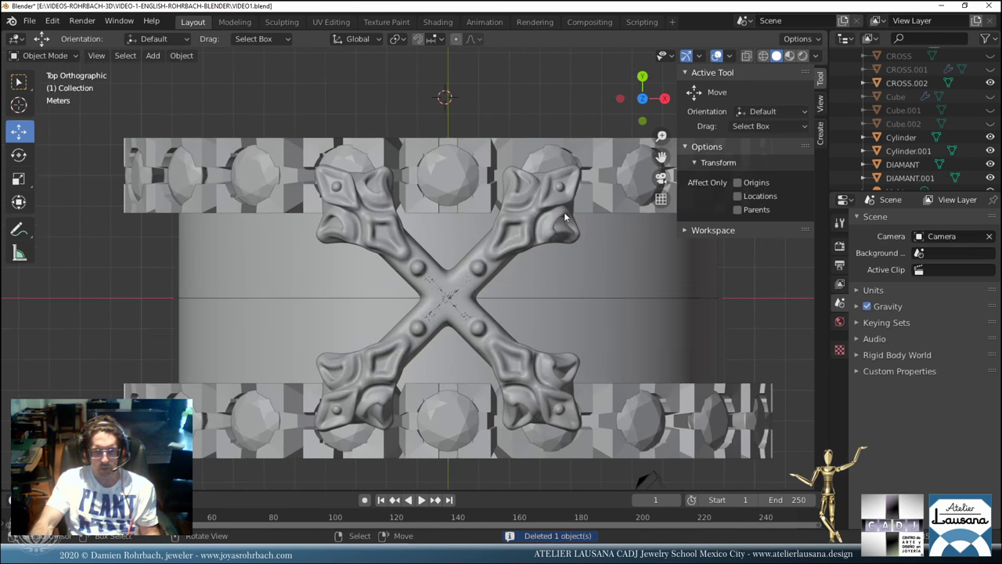
left_click(614, 202)
key("s")
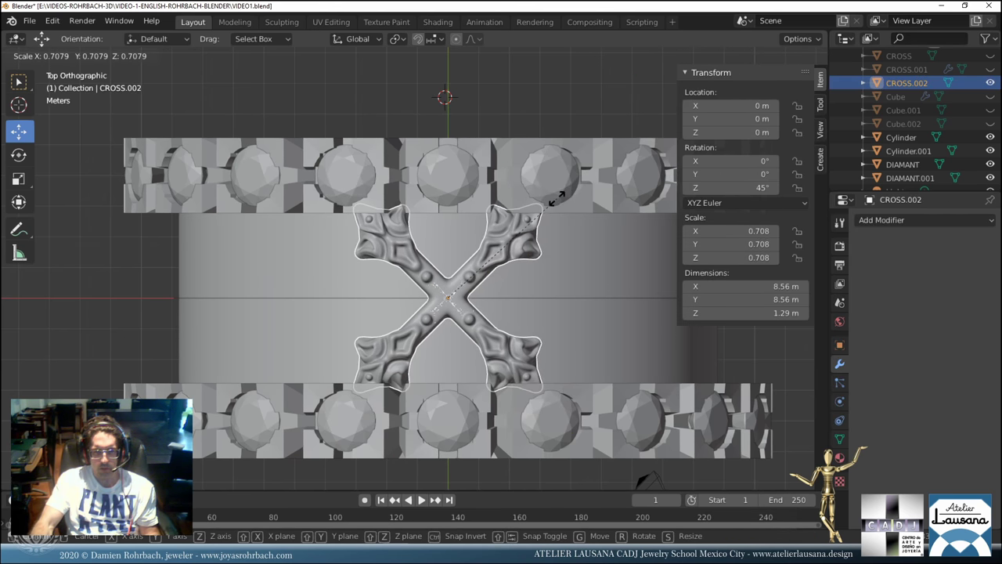
left_click(551, 205)
Set the cross's origin to its geometry and lower it along Z to about 10.668 m.
middle_click_drag(552, 205, 446, 280)
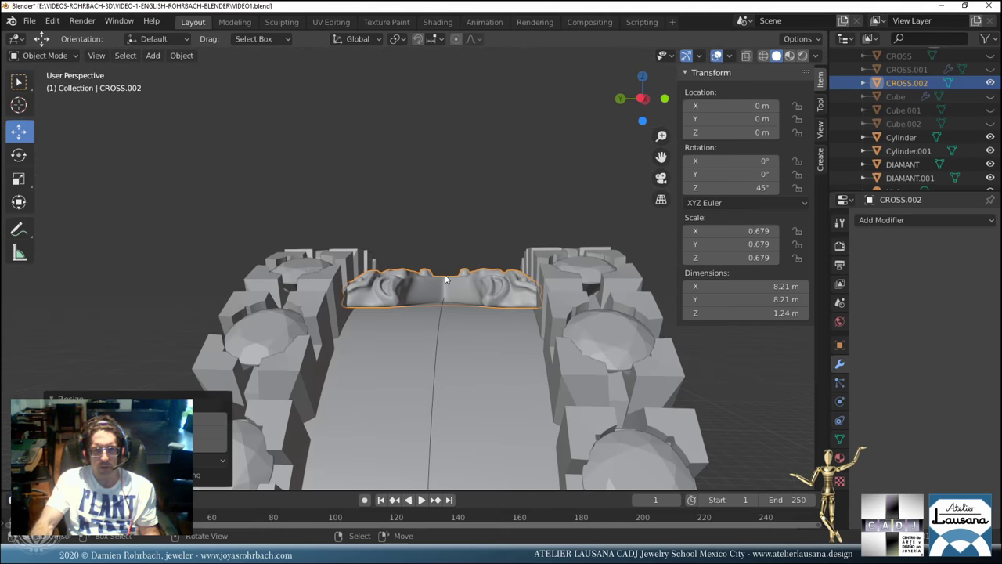
left_click(170, 54)
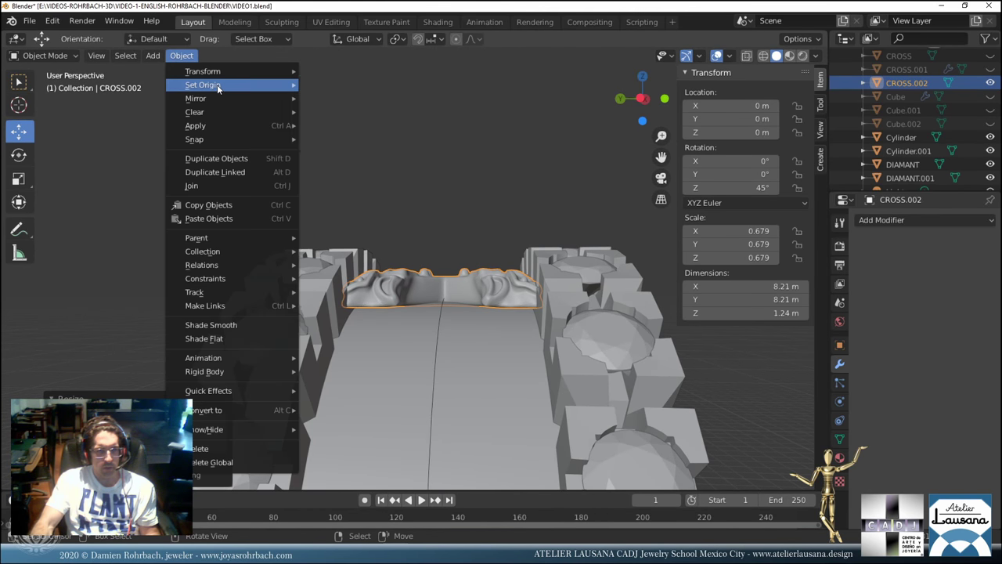
mouse_move(217, 84)
left_click(345, 100)
left_click_drag(445, 245, 446, 210)
middle_click_drag(445, 210, 423, 231)
left_click_drag(463, 205, 454, 202)
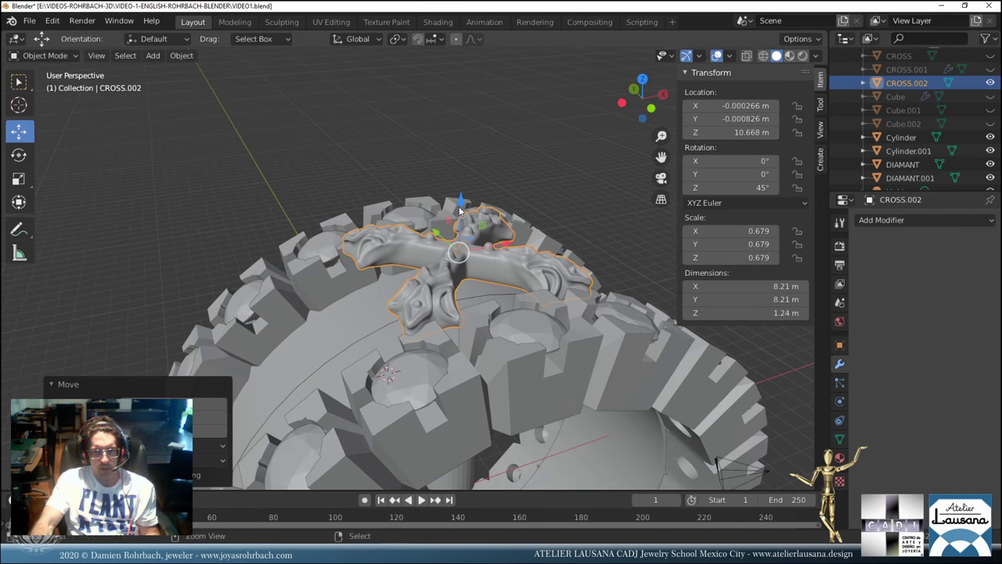
Apply all transforms of the cross and save the file.
key("ctrl+a")
left_click(460, 206)
scroll(459, 210, "down", 4)
key("ctrl+s")
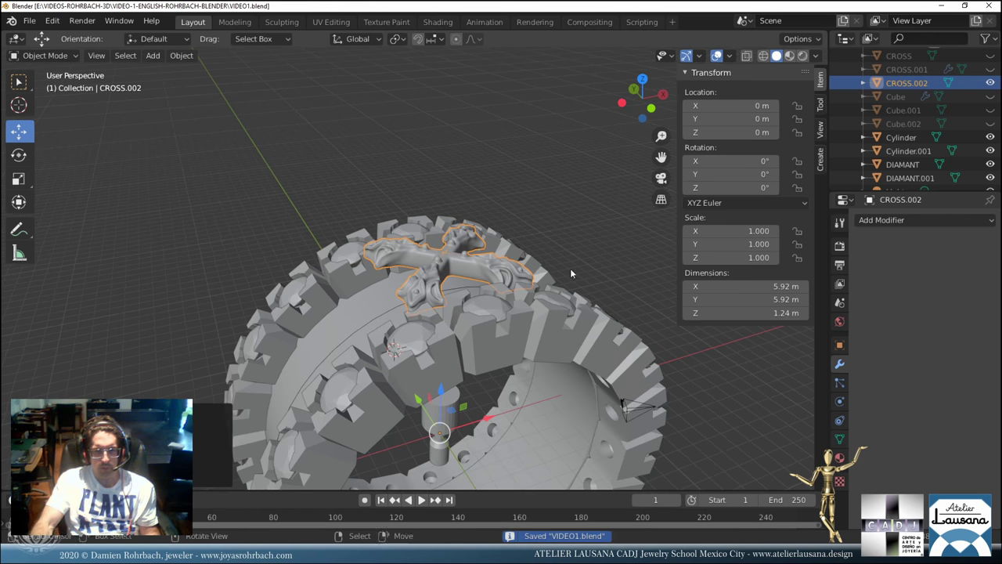
Add a Simple Deform modifier to the cross and set it to Bend.
left_click(883, 220)
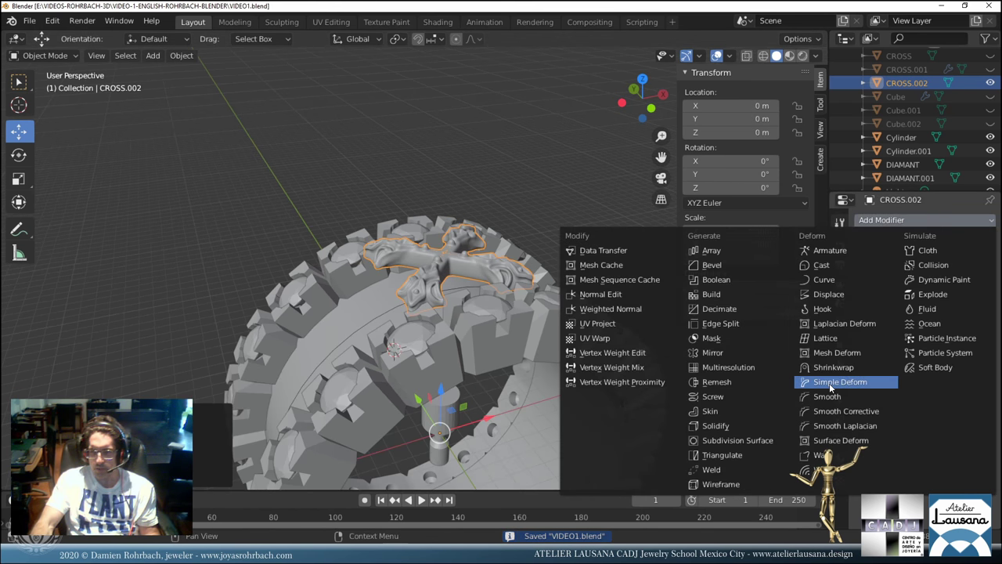
left_click(834, 382)
left_click(906, 279)
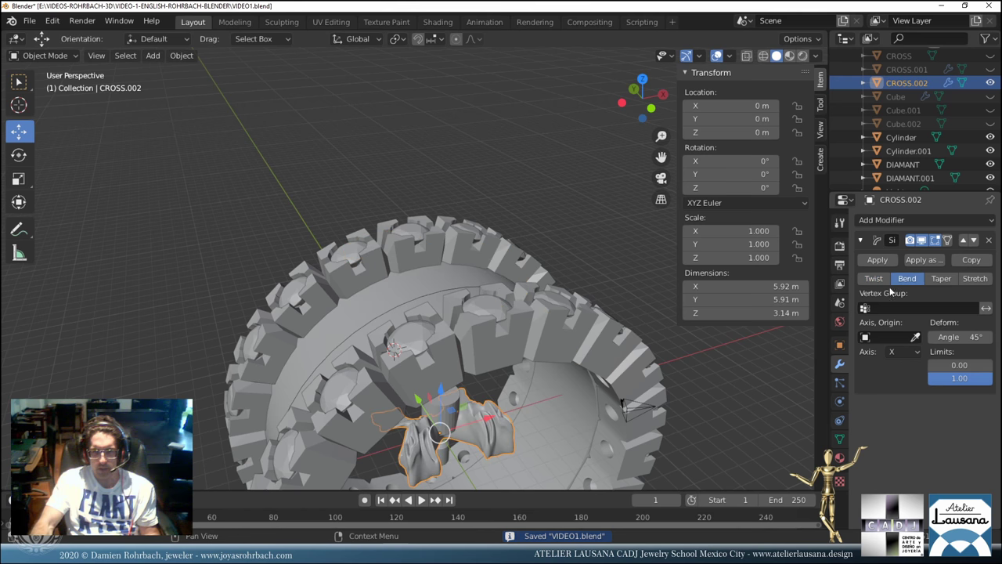
middle_click_drag(680, 334, 536, 368)
scroll(536, 368, "down", 3)
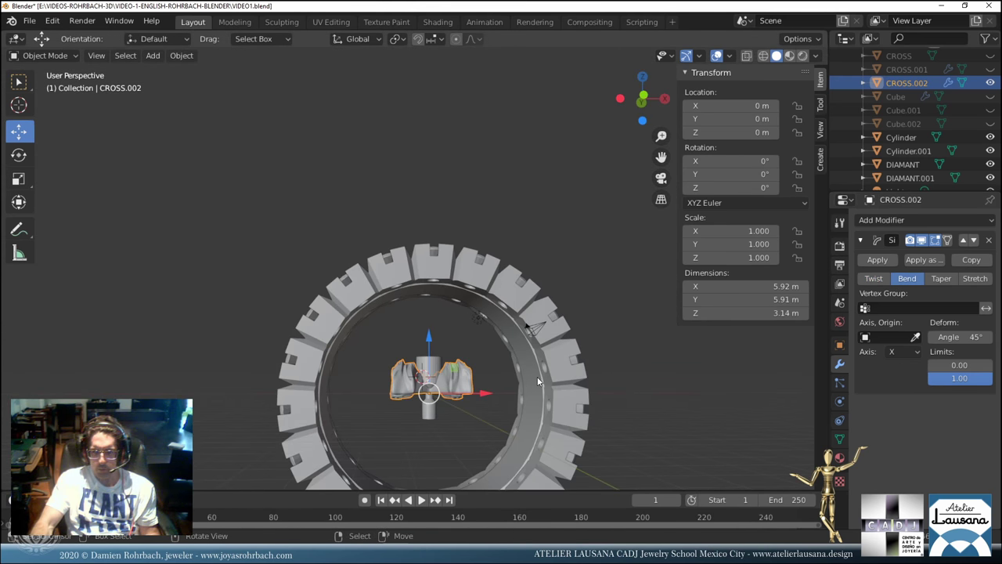
Show the Disable in Renders toggles in the Outliner and enlarge the object list to reveal the whole collection.
left_click(901, 137)
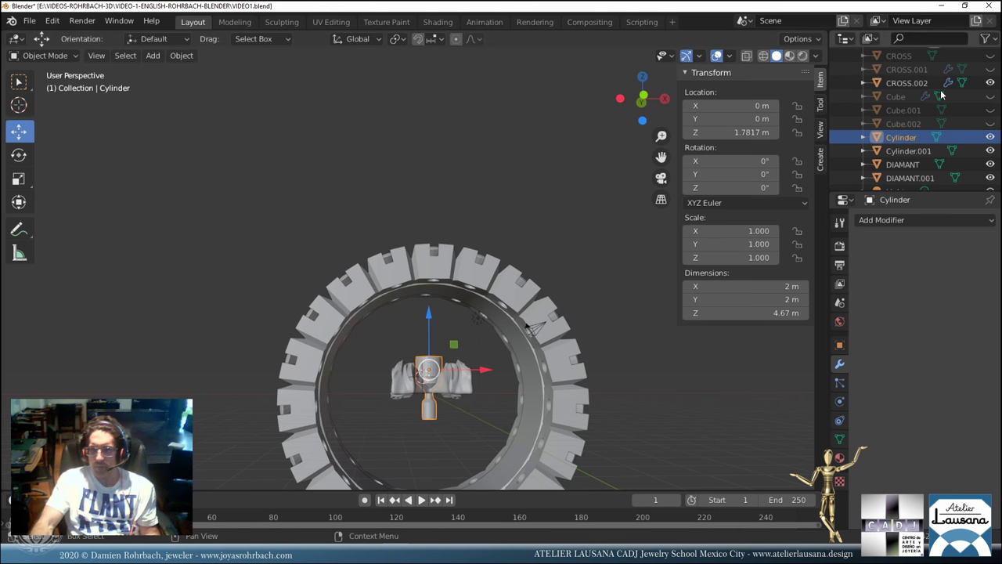
left_click(985, 38)
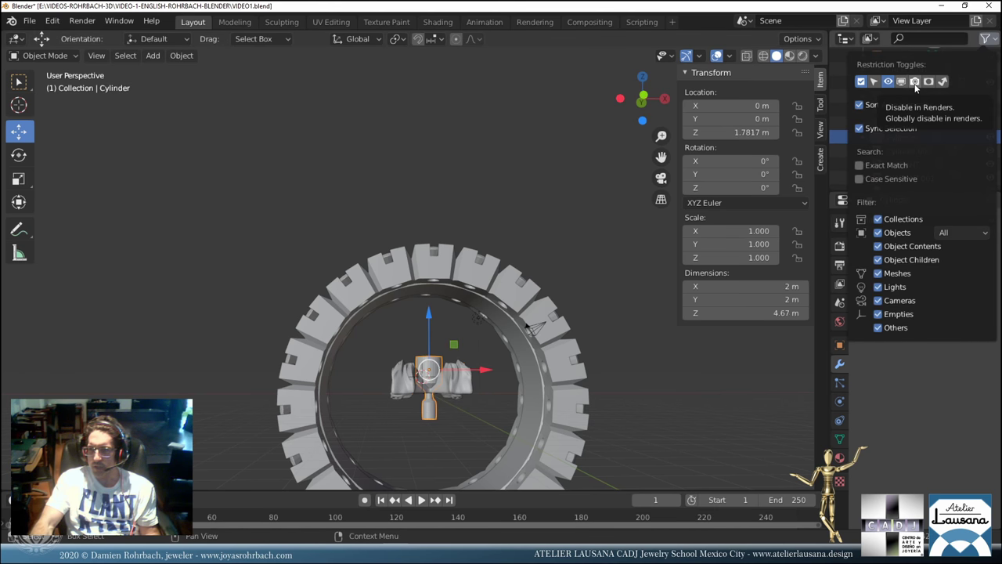
left_click(915, 82)
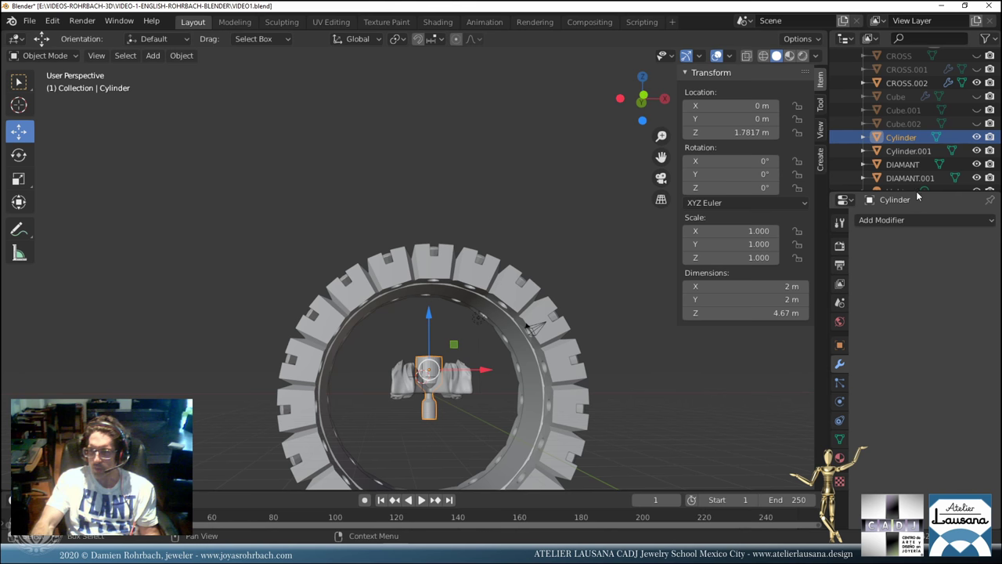
left_click_drag(917, 192, 932, 419)
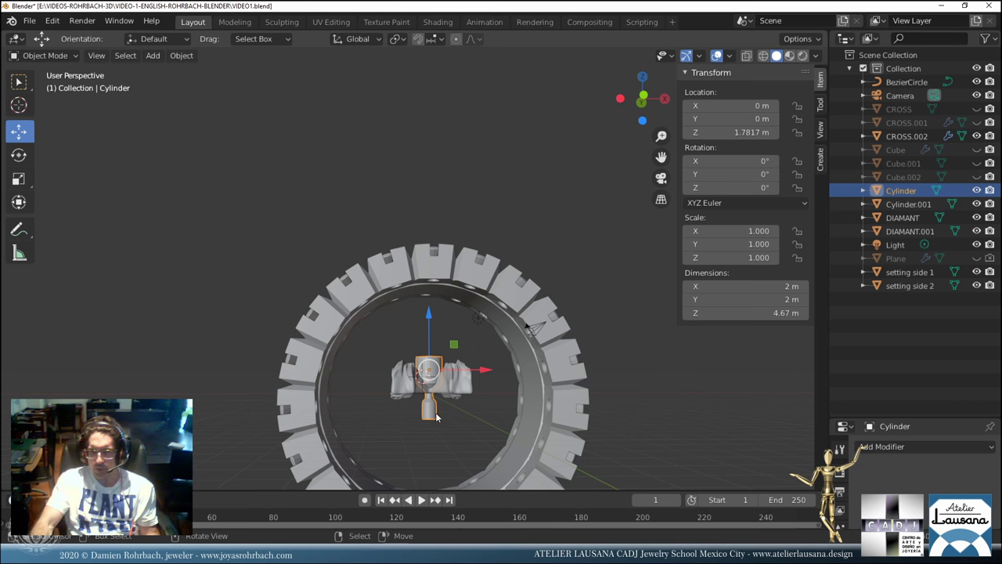
Hide the Cylinder, disable it and the hidden cube and cross objects in renders, and save the file.
left_click(977, 191)
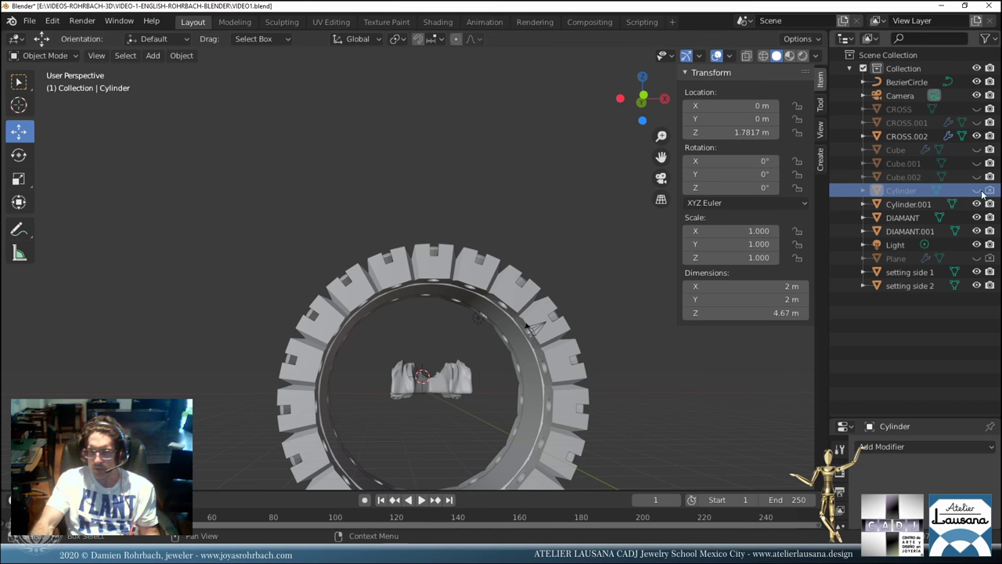
left_click_drag(988, 191, 990, 150)
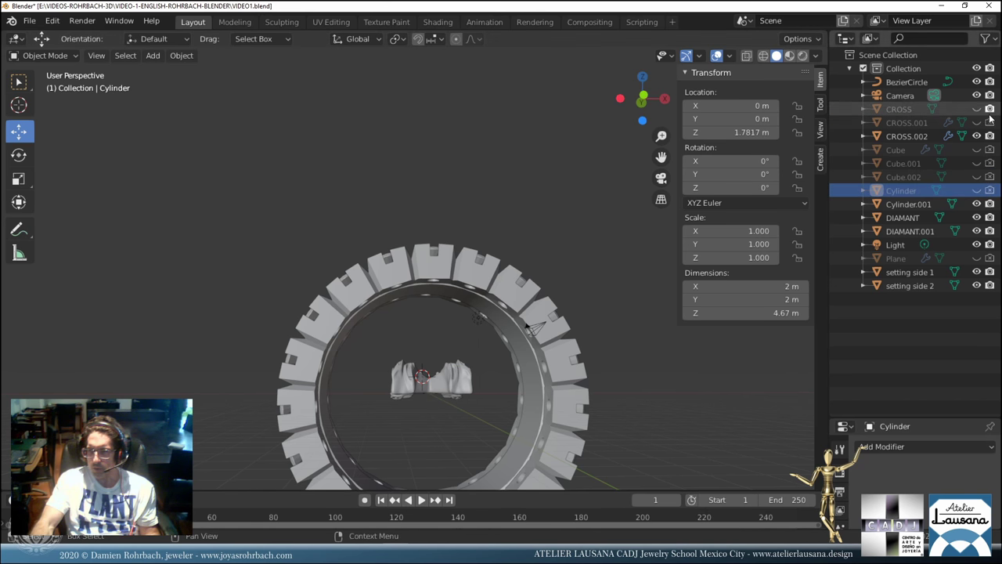
key("ctrl+s")
Add a mesh cube and set its location to 0 on X, Y and Z.
scroll(540, 363, "up", 3)
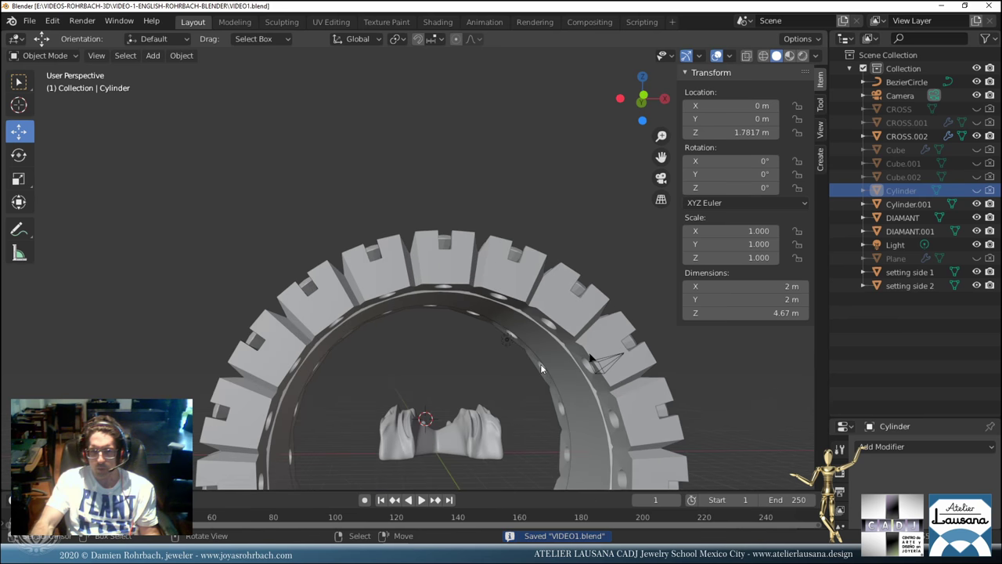
scroll(514, 382, "down", 3)
left_click(153, 55)
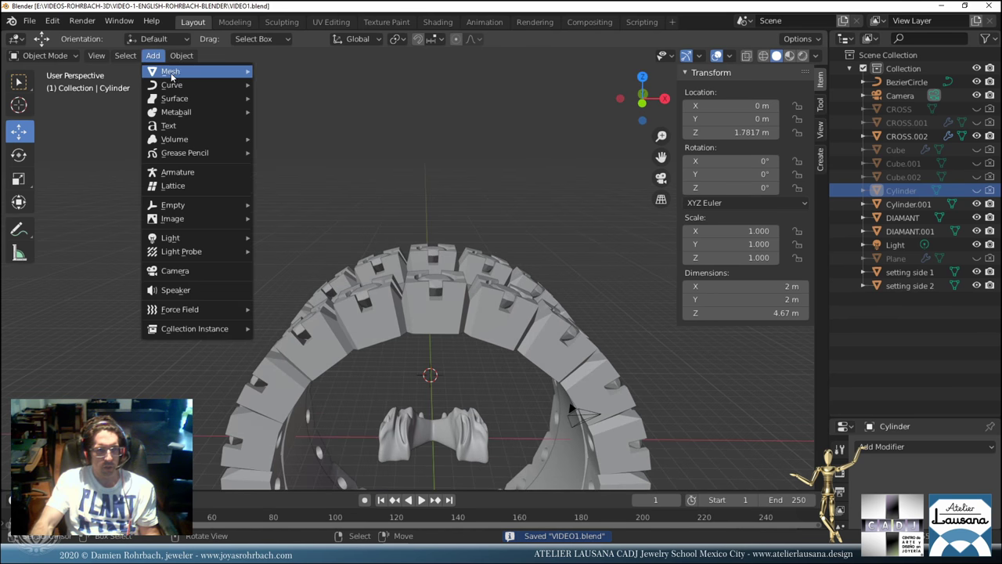
mouse_move(171, 72)
left_click(316, 88)
double_click(748, 119)
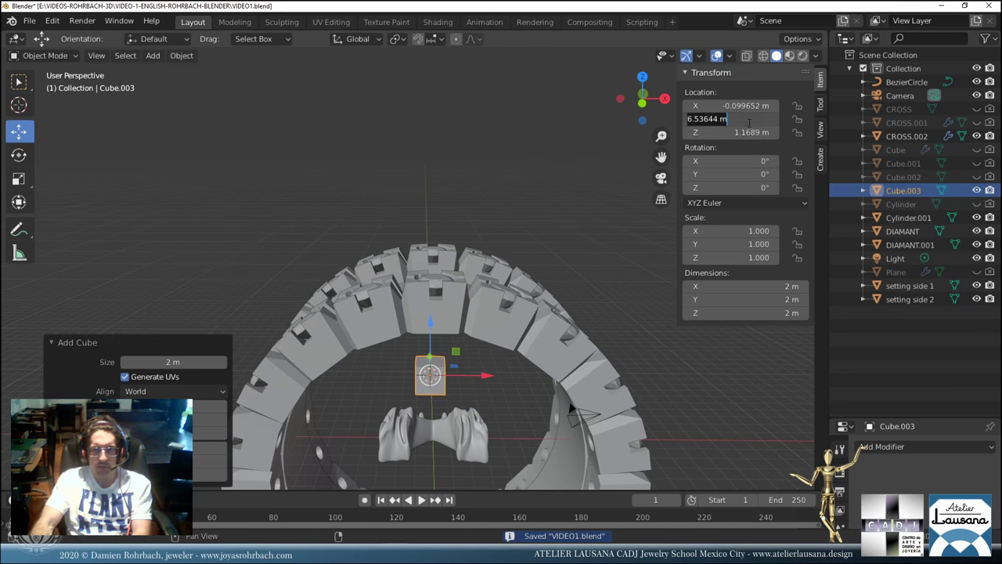
type("0")
key("shift+Tab")
type("0")
key("Tab")
key("Tab")
type("0")
key("Return")
key("KP_Decimal")
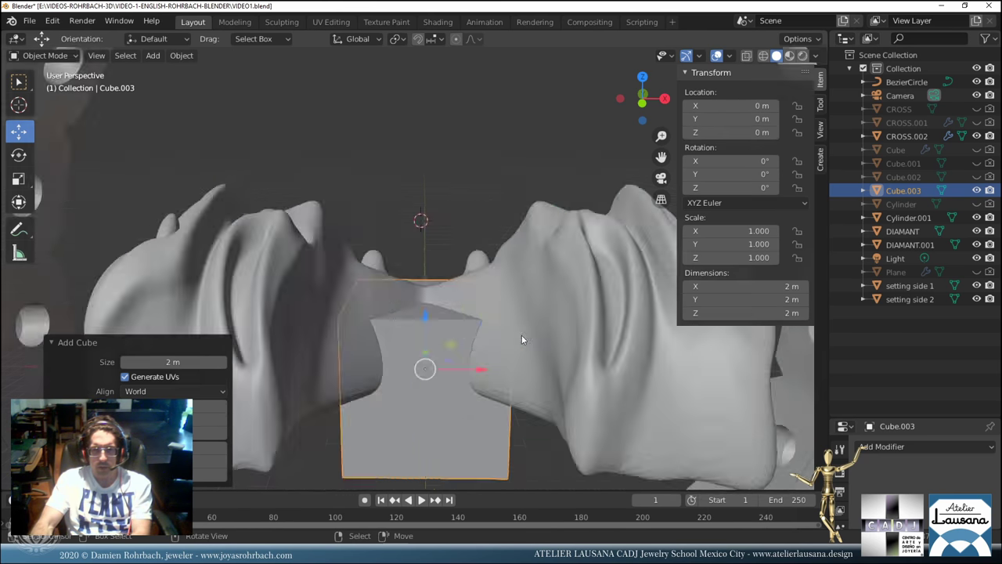
Save the file and pick the new cube as the axis origin of CROSS.002's Bend modifier.
scroll(538, 306, "down", 5)
left_click(526, 250)
key("ctrl+s")
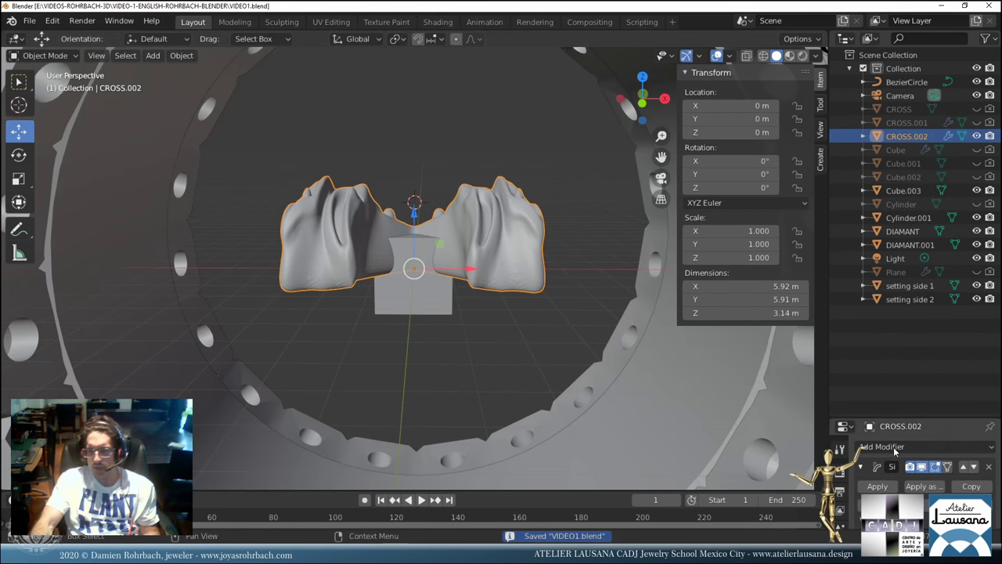
scroll(924, 462, "down", 4)
left_click(917, 480)
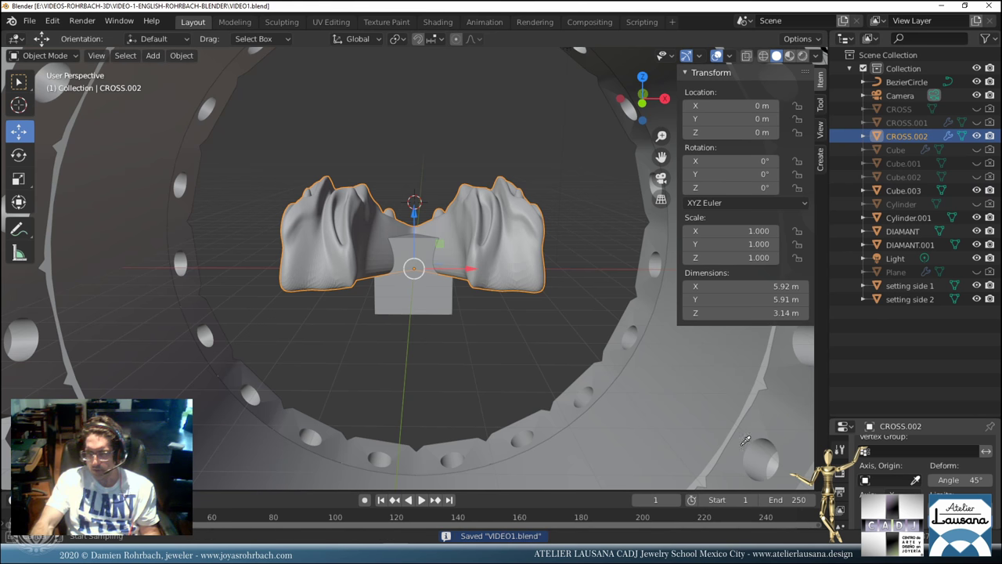
left_click(442, 294)
scroll(440, 298, "down", 4)
middle_click_drag(440, 299, 445, 321)
scroll(905, 467, "down", 1)
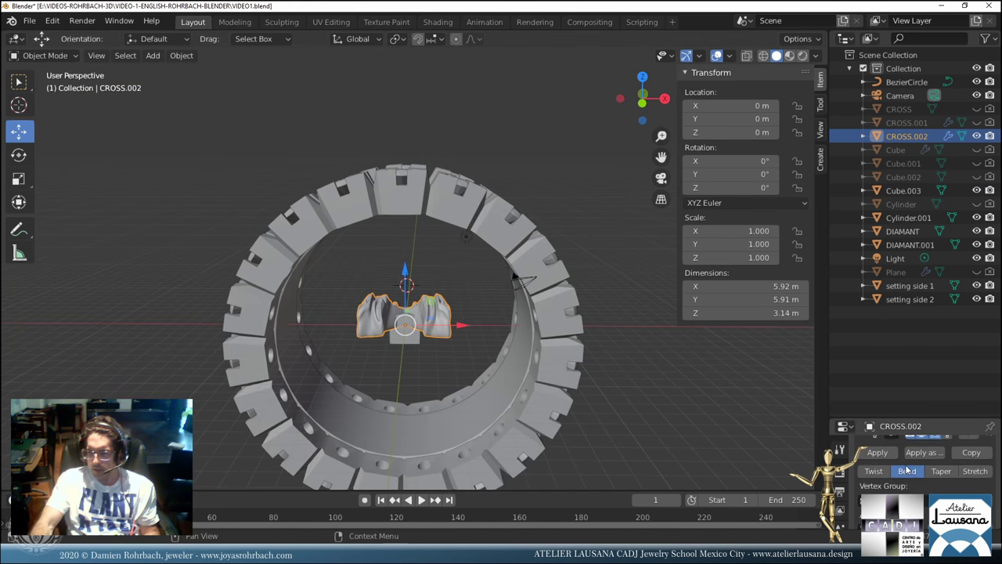
Set the axis of the cross's Bend deformation to Z, enlarging the modifier properties to reach it.
left_click_drag(915, 419, 928, 151)
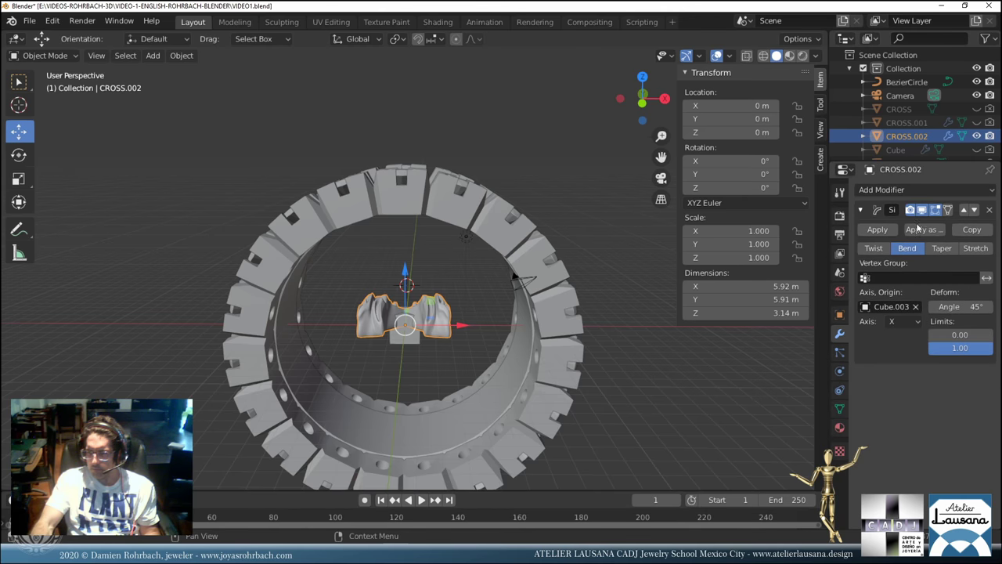
left_click(901, 321)
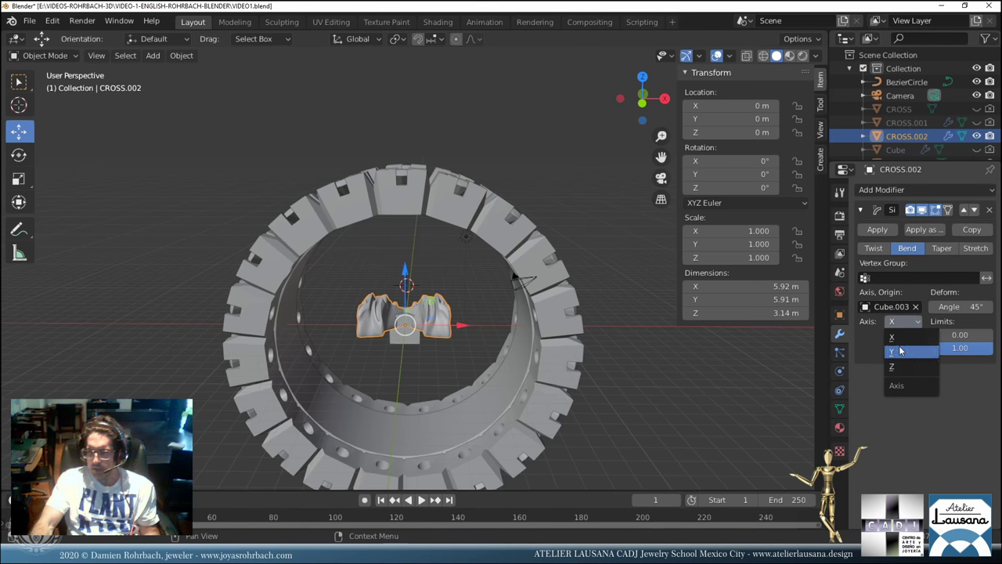
left_click(898, 350)
left_click(902, 321)
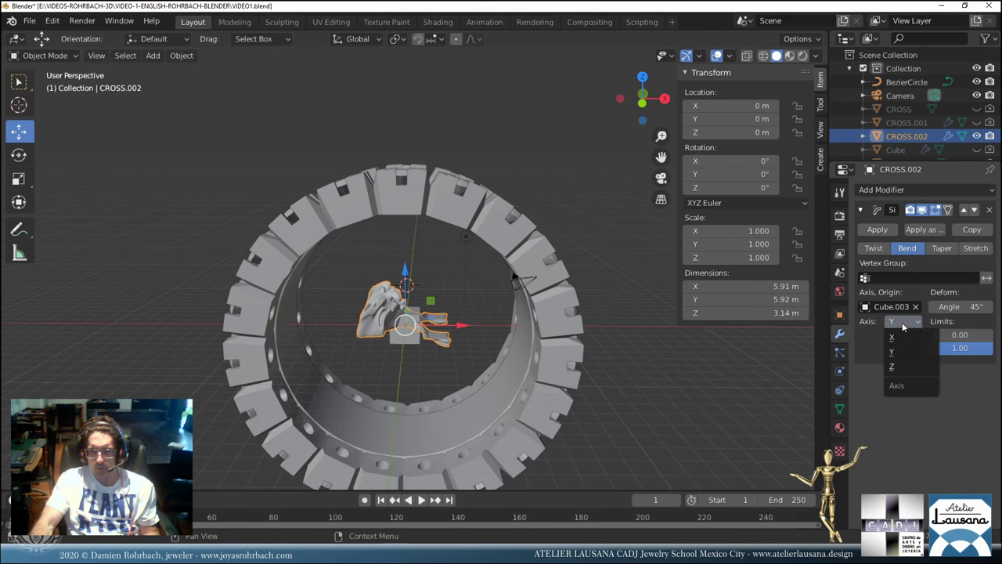
left_click(901, 365)
middle_click_drag(508, 289, 470, 302)
Save the file and set the X rotation of the control cube Cube.003 to 90°.
left_click(418, 302)
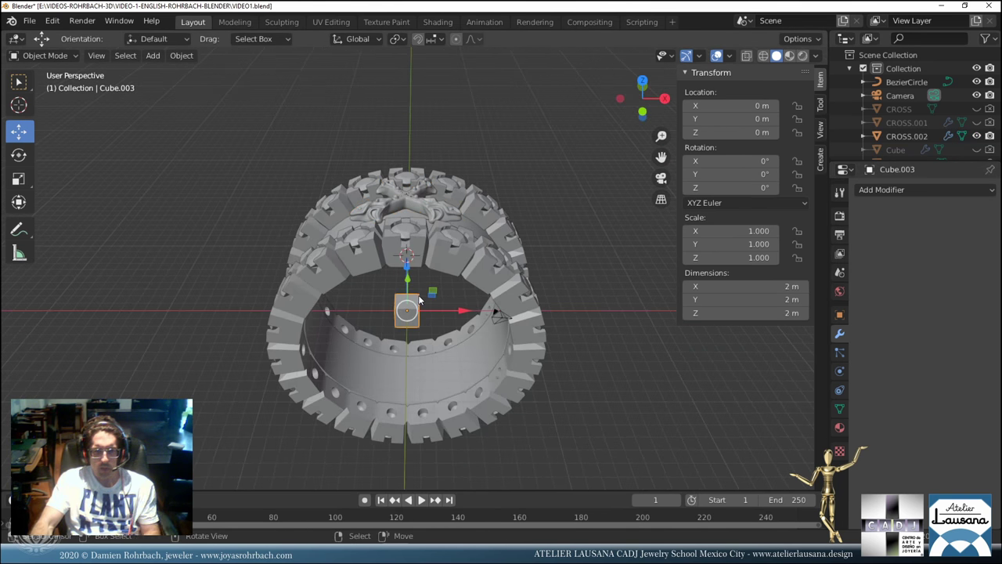
key("ctrl+s")
scroll(474, 226, "up", 4)
middle_click_drag(474, 226, 419, 317)
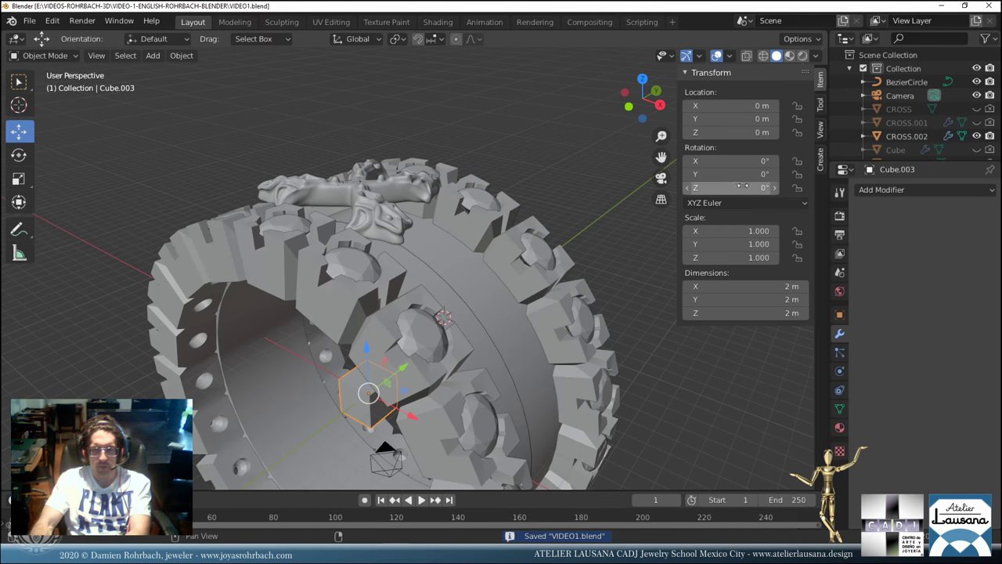
left_click(733, 163)
type("90")
key("Return")
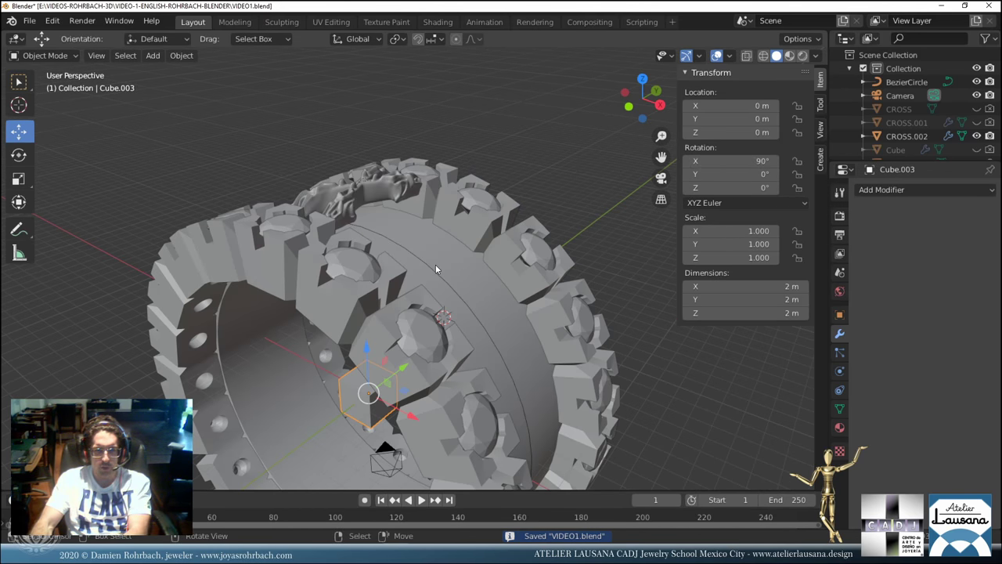
Lower the control cube along Z to about -4.4687 m and check the cross's bend in a front X-ray view.
middle_click_drag(436, 264, 433, 366)
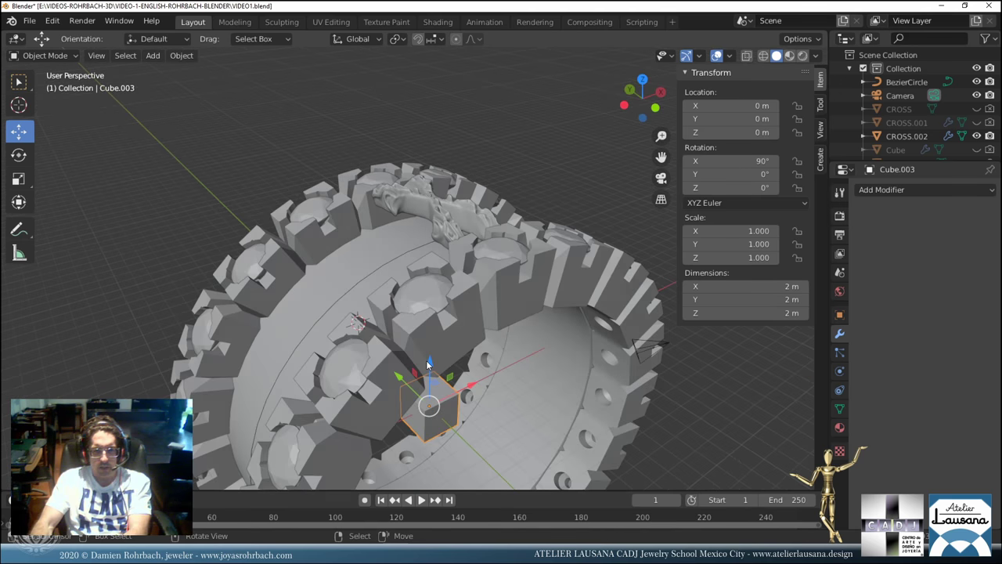
left_click_drag(434, 366, 427, 430)
key("KP_3")
key("KP_1")
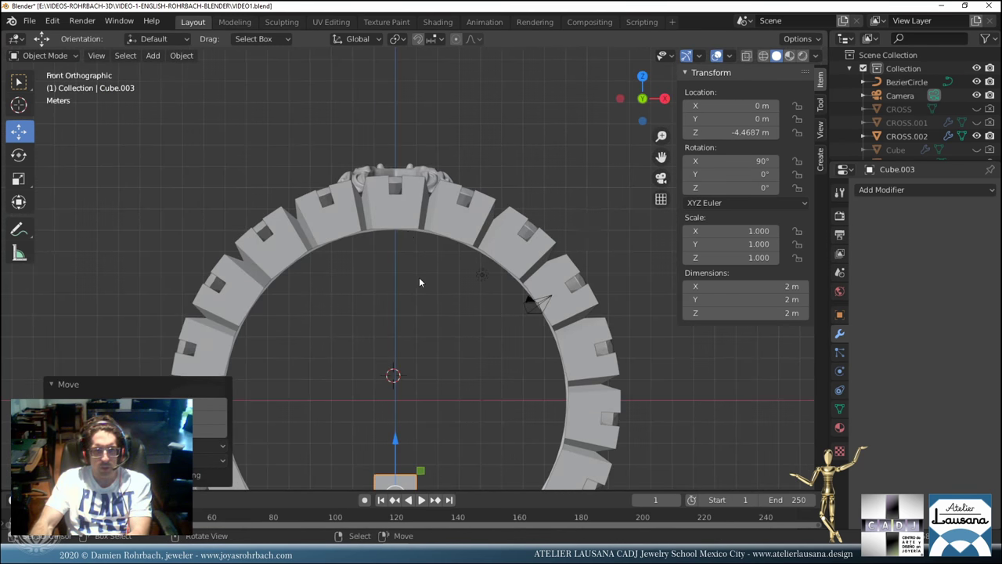
key("alt+z")
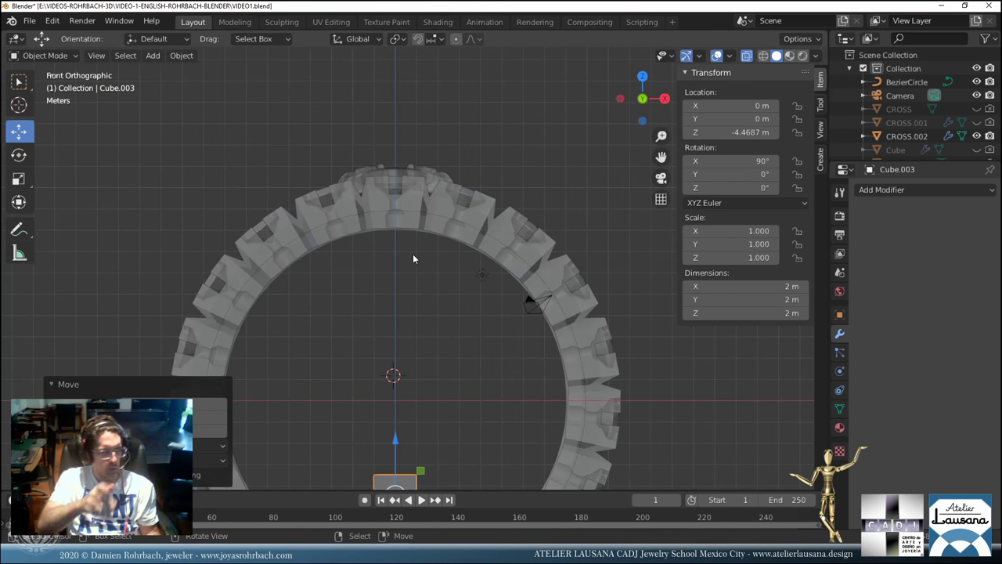
Lower the control cube along Z to about -4.885 m and select the cross to check its dimensions.
scroll(448, 295, "up", 6)
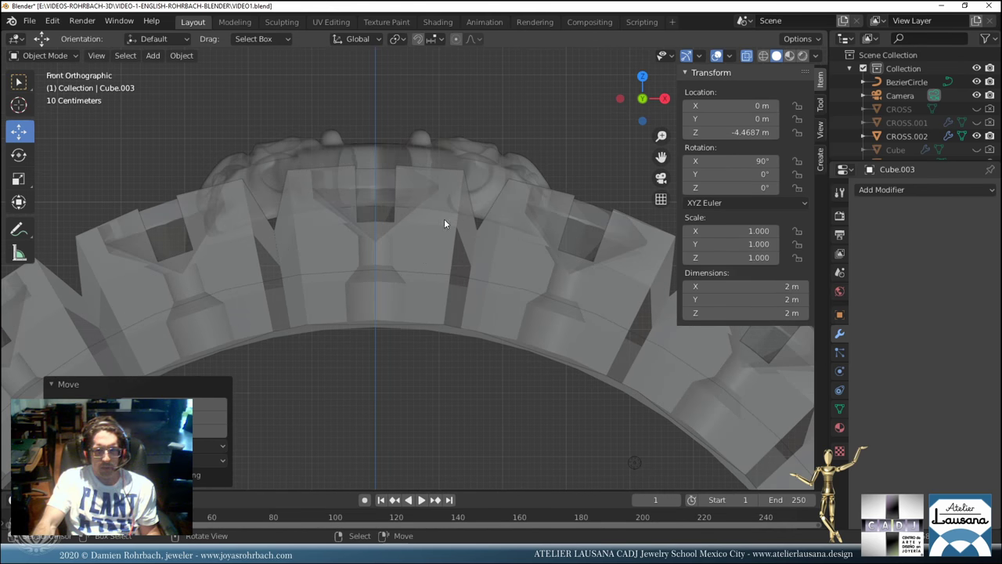
scroll(427, 162, "down", 6)
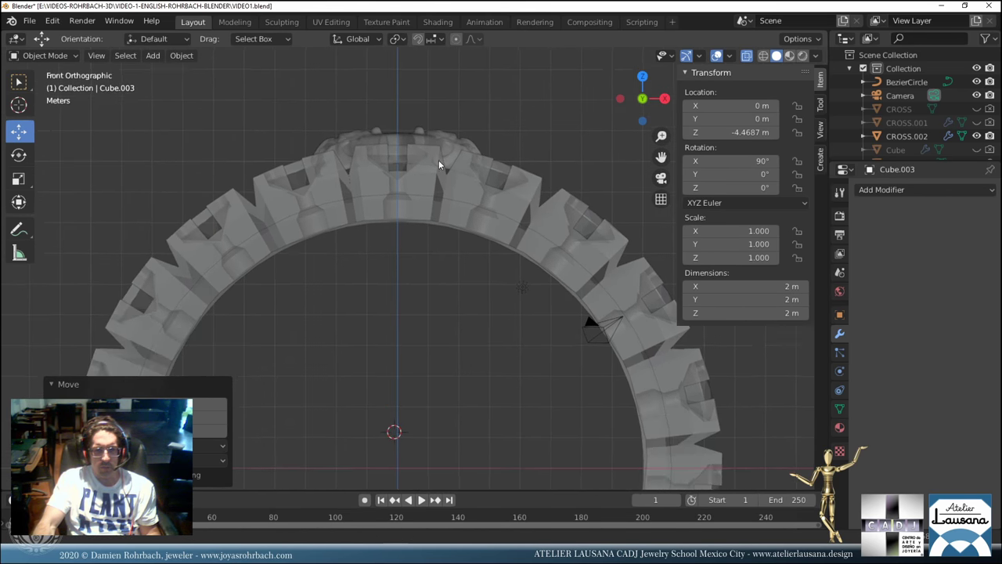
mouse_move(403, 448)
left_mouse_down()
mouse_move(429, 440)
mouse_move(407, 457)
left_mouse_up()
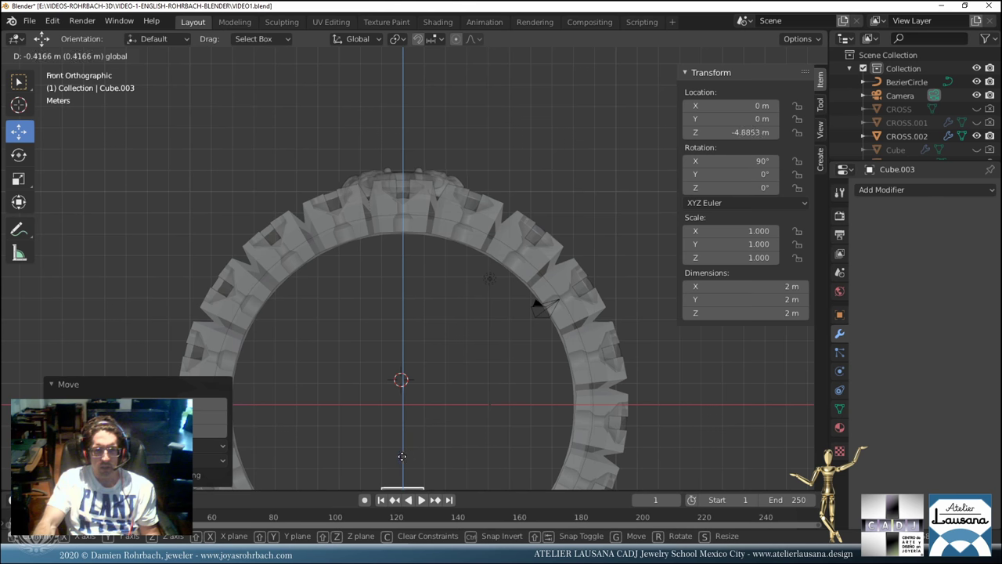
left_click_drag(419, 401, 419, 401)
scroll(434, 347, "down", 2)
middle_click_drag(433, 347, 436, 375)
left_click(430, 289)
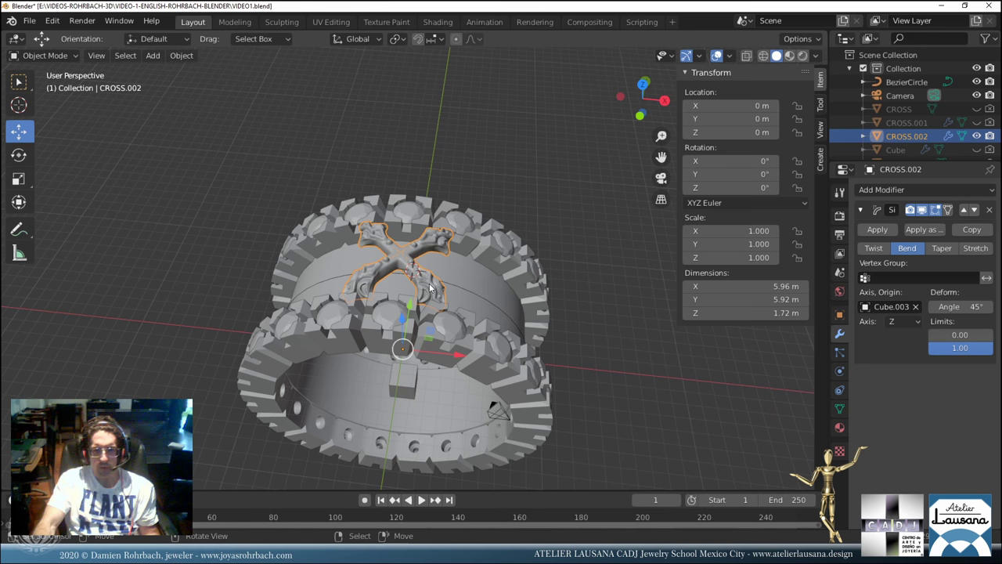
Set the control cube's Z location to -4.9 m and recheck the cross's dimensions.
left_click(405, 374)
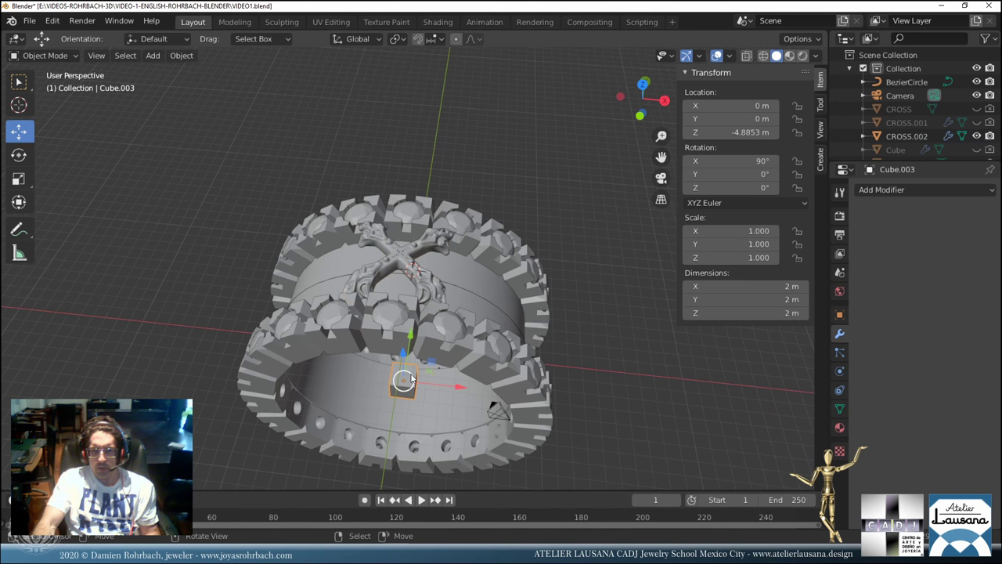
left_click(765, 133)
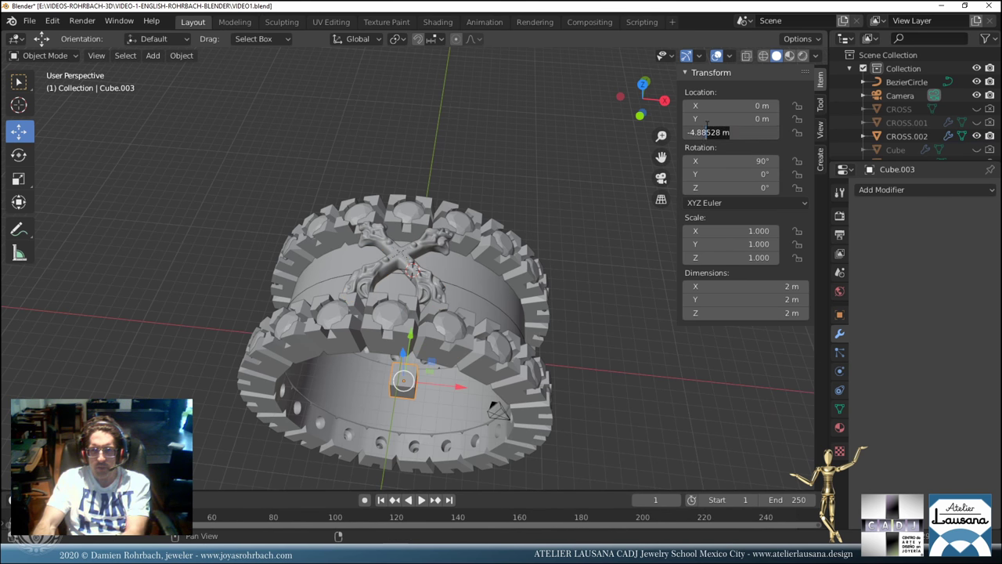
type("-4.9")
key("Return")
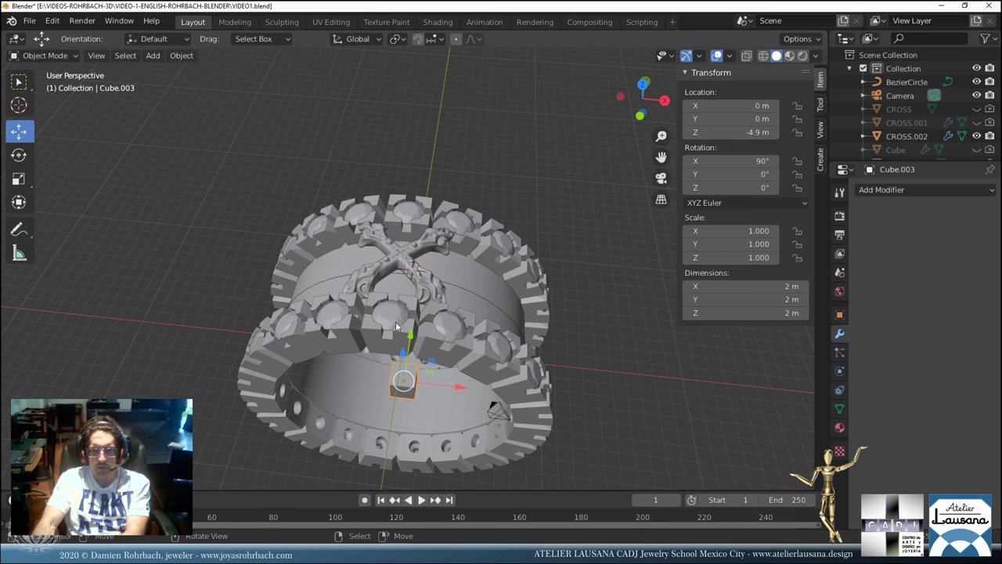
left_click(401, 260)
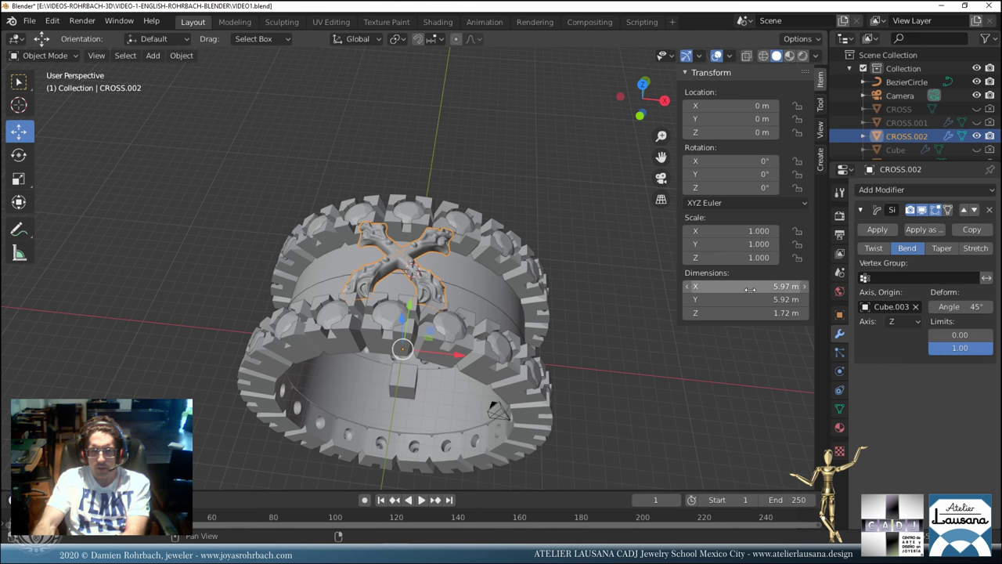
Set the control cube's Z location to -5 m, select the cross and save the file.
left_click(406, 383)
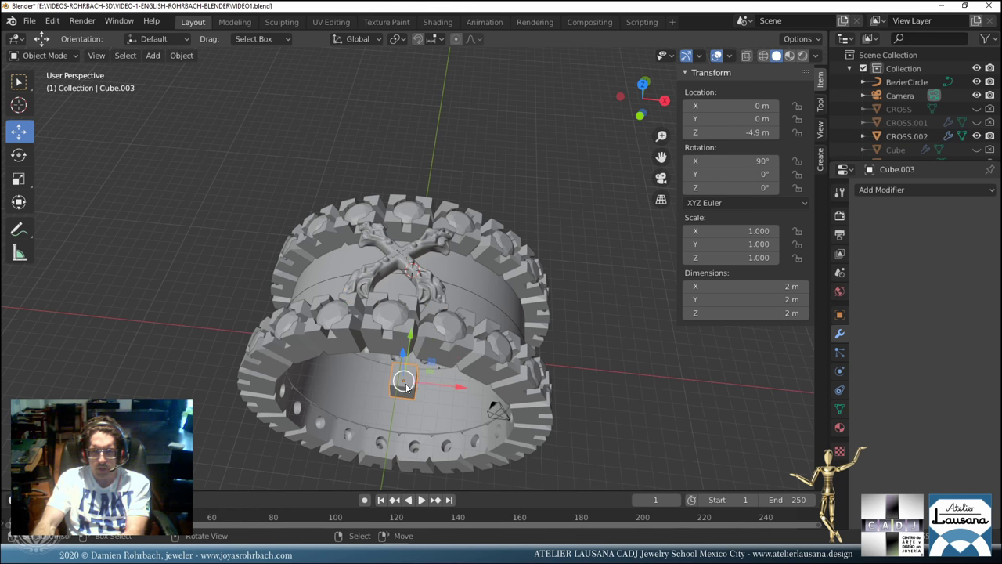
left_click(720, 133)
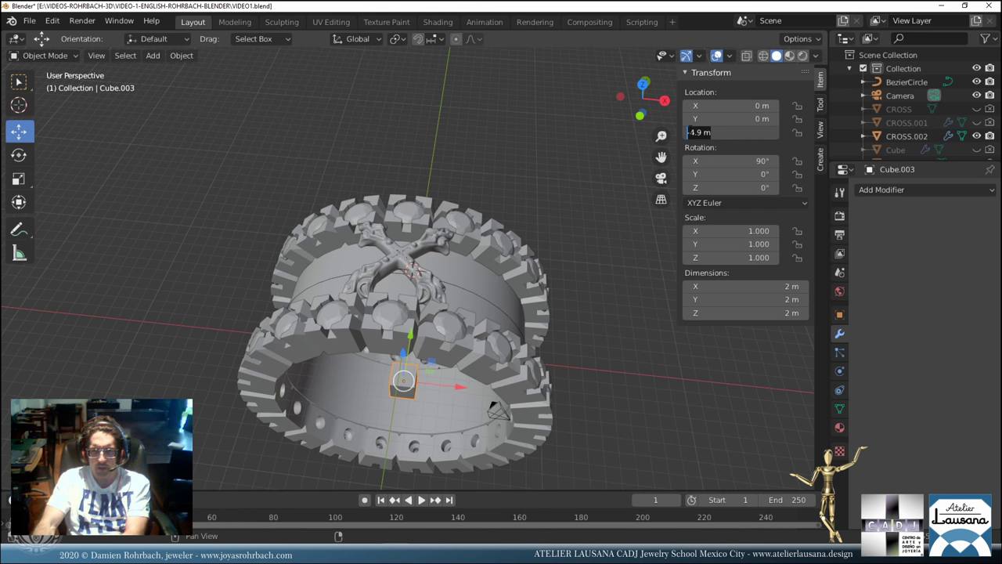
type("-5")
key("Return")
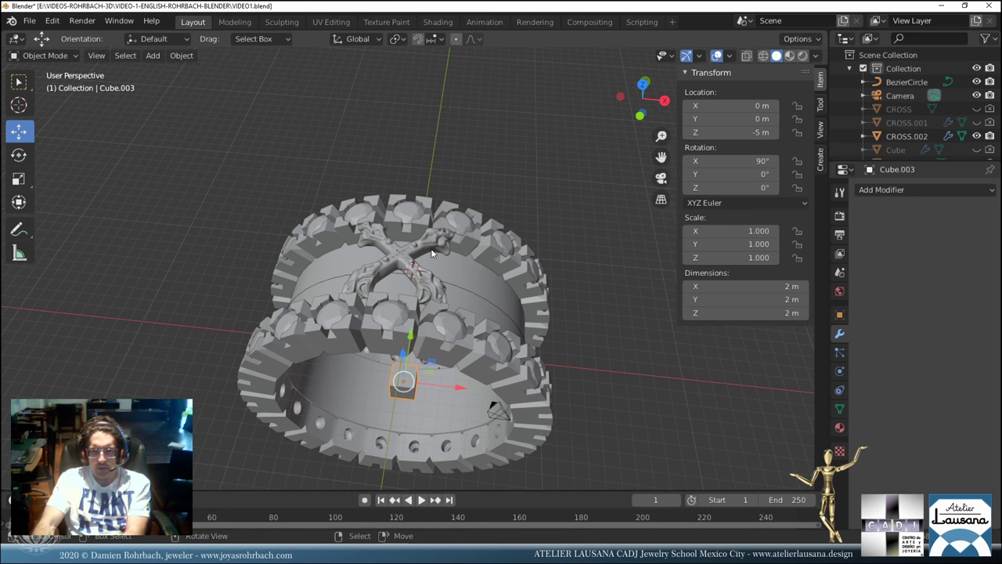
left_click(431, 252)
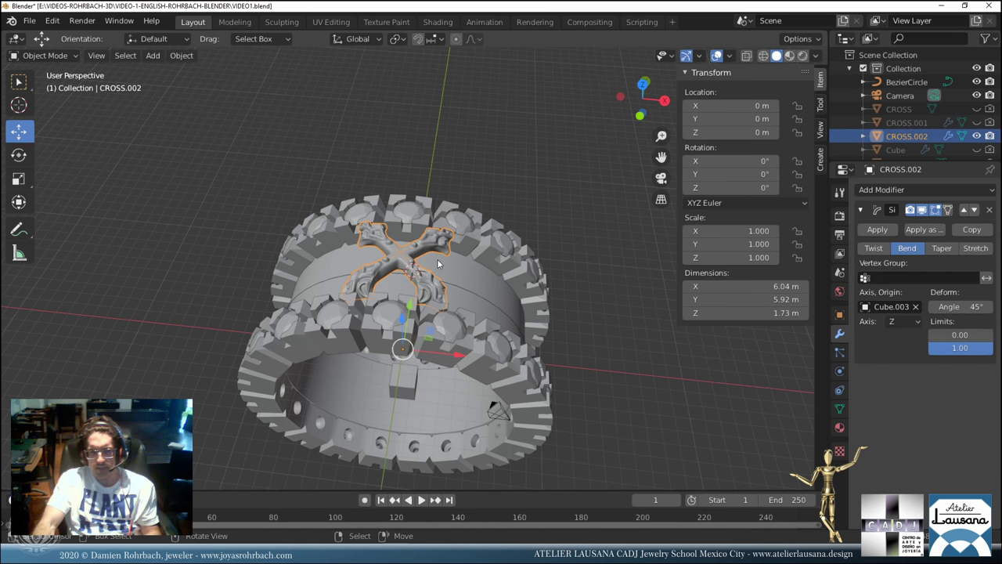
key("ctrl+s")
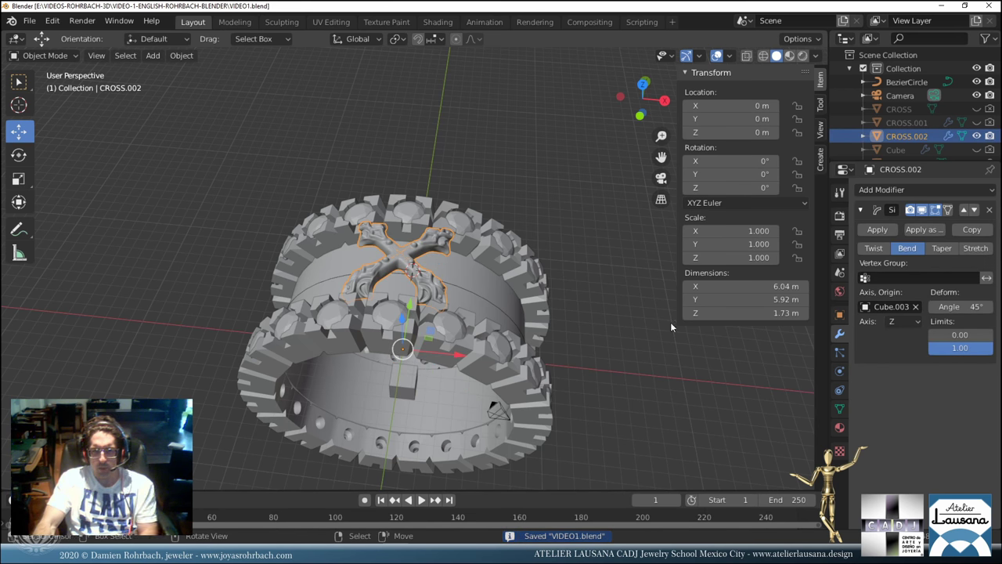
Set the cross's X dimension to 6 m and its Y dimension to 6 m.
left_click(755, 287)
type("6")
key("Return")
left_click(757, 300)
type("6")
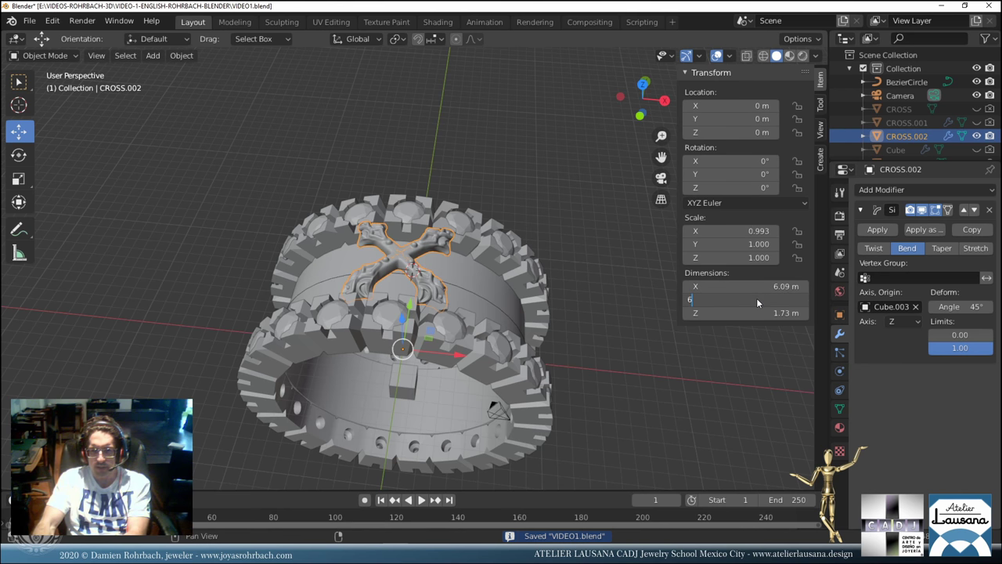
key("Return")
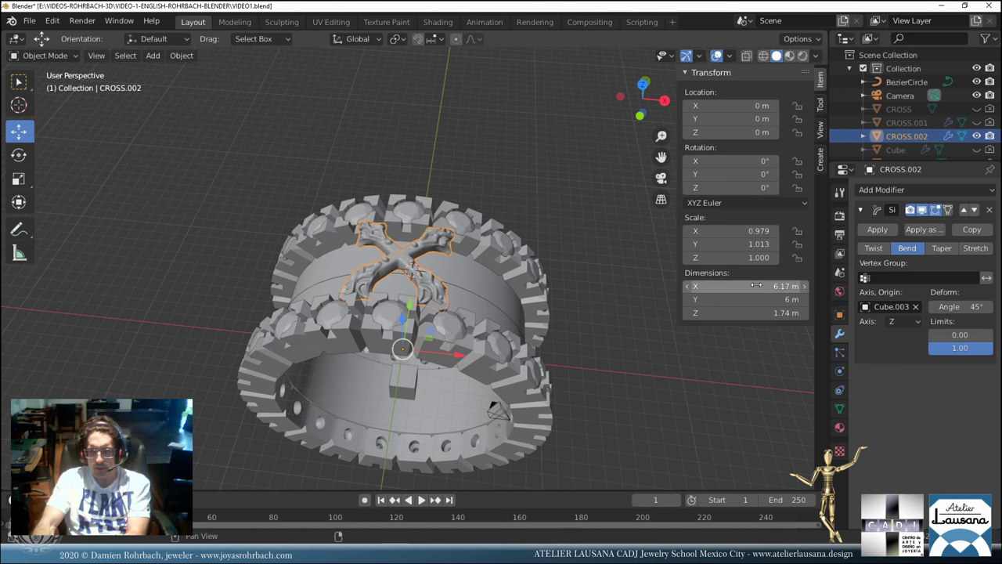
Save the file and convert the cross to a mesh, making its Bend deformation permanent.
middle_click_drag(501, 298, 403, 282)
key("ctrl+s")
scroll(404, 281, "up", 4)
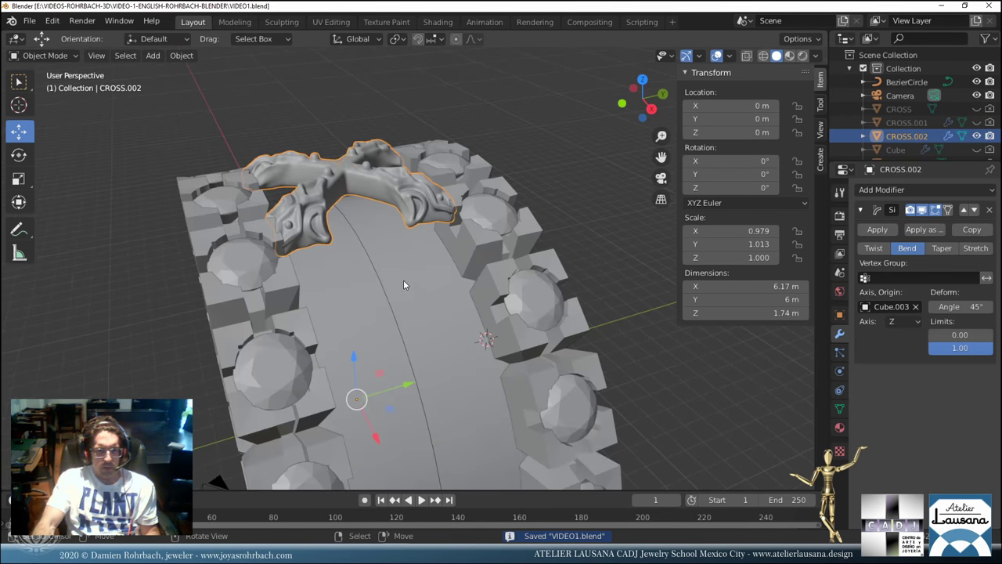
middle_click_drag(404, 290, 422, 289)
key("alt+c")
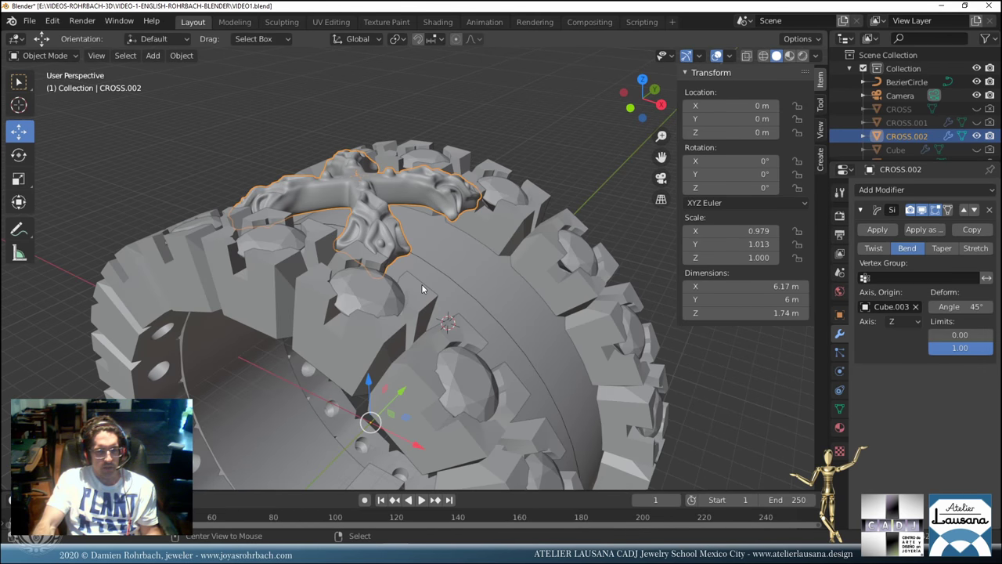
Delete the control cube Cube.003 inside the ring.
scroll(384, 397, "down", 3)
middle_click_drag(380, 385, 404, 417)
right_click(405, 423)
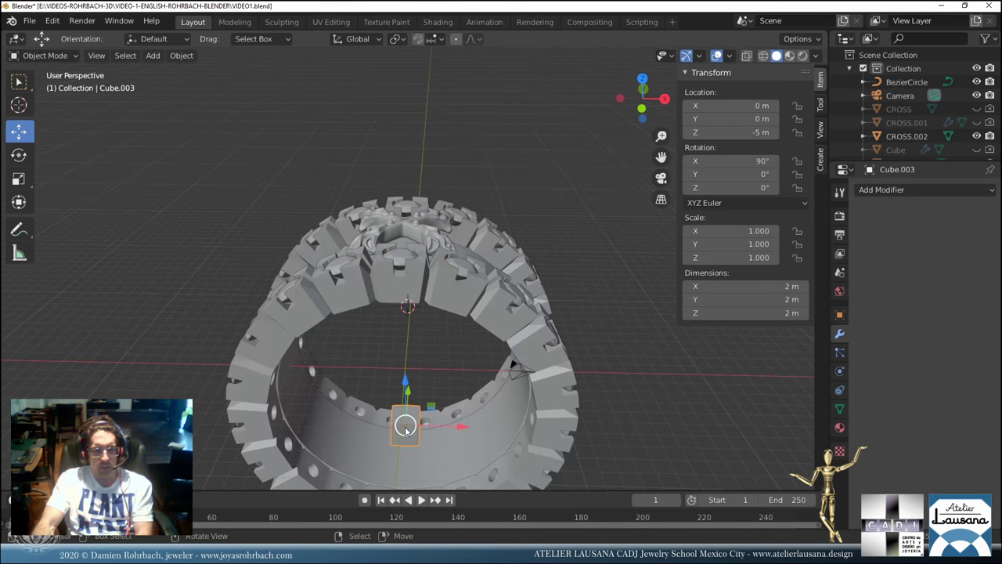
key("Delete")
Raise the cross along Z to about 0.487 m above the central band.
scroll(407, 329, "up", 2)
right_click(438, 232)
middle_click_drag(494, 243, 377, 436)
left_click_drag(377, 436, 399, 417)
scroll(395, 411, "down", 2)
middle_click_drag(371, 380, 384, 379)
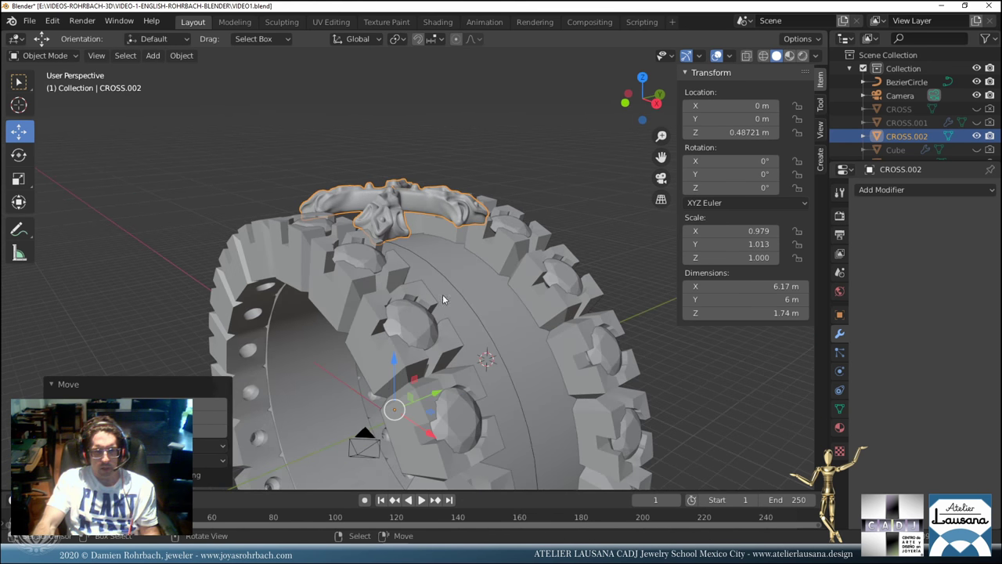
Select all the outer faces around the central band Cylinder.001 in Edit Mode and save the file.
left_click(471, 283)
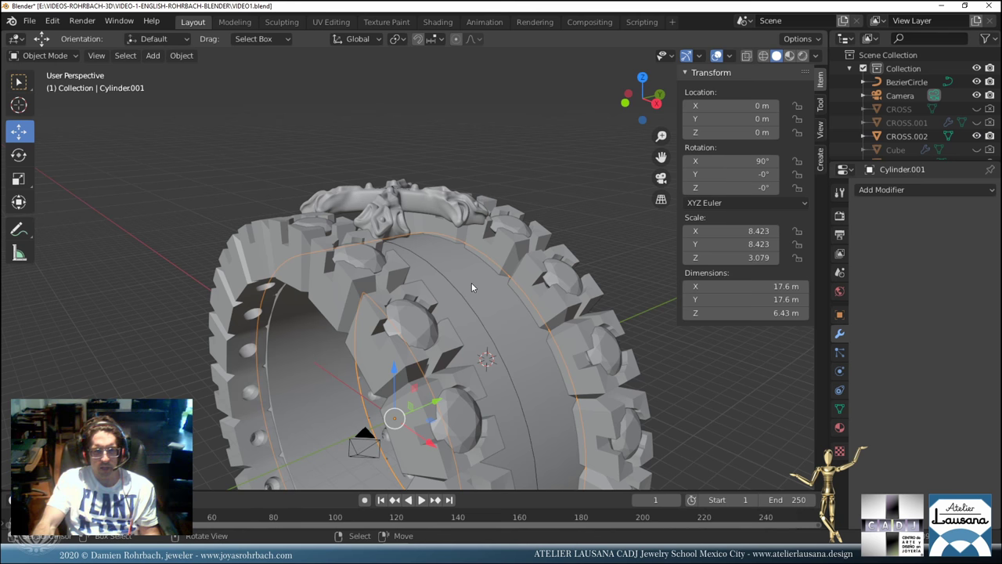
key("Tab")
key("alt+a")
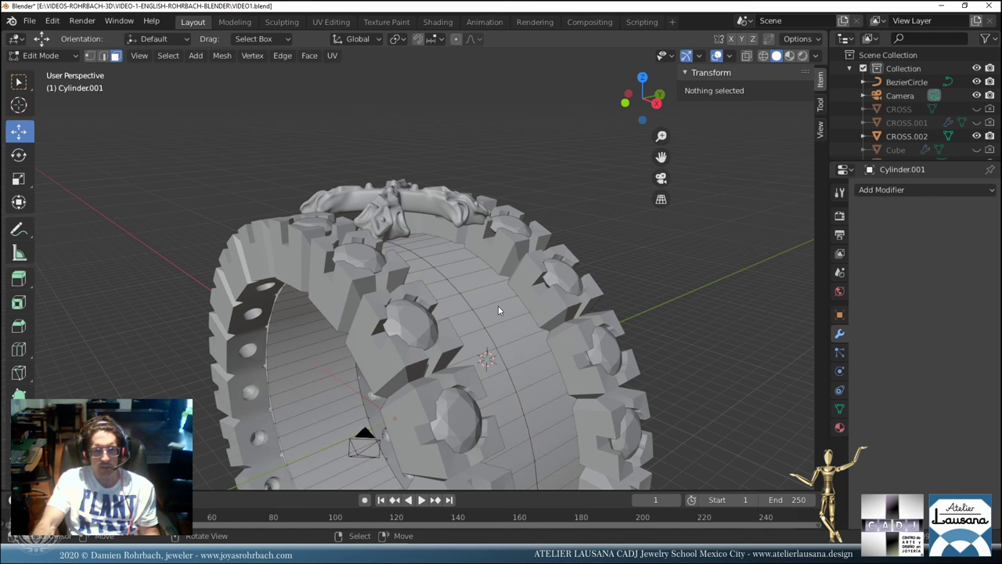
left_click(499, 307)
scroll(499, 307, "down", 4)
middle_click_drag(450, 385, 440, 390)
left_click(454, 423, "ctrl")
middle_click_drag(455, 423, 360, 383)
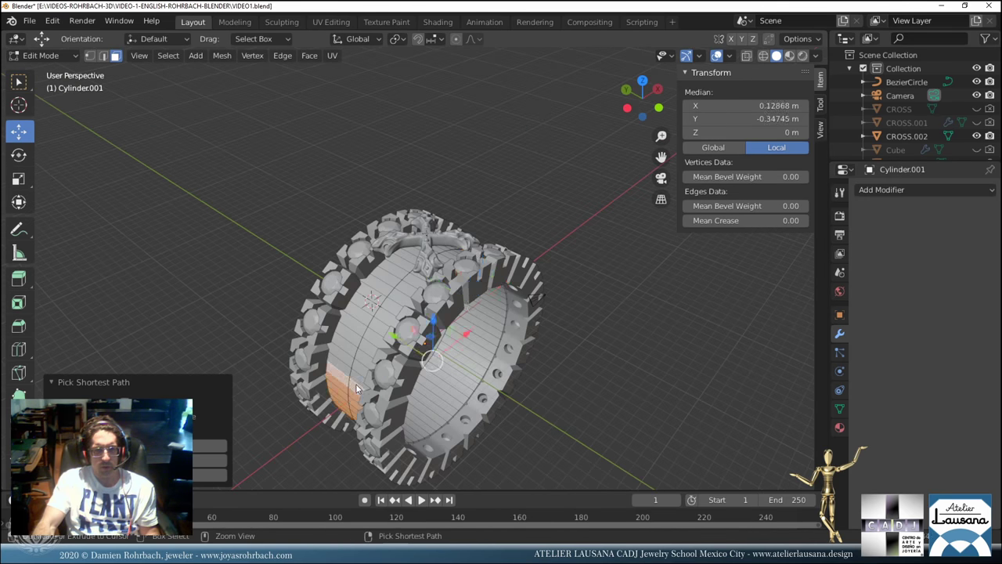
left_click(394, 283, "ctrl")
middle_click_drag(395, 284, 239, 345)
scroll(480, 297, "up", 2)
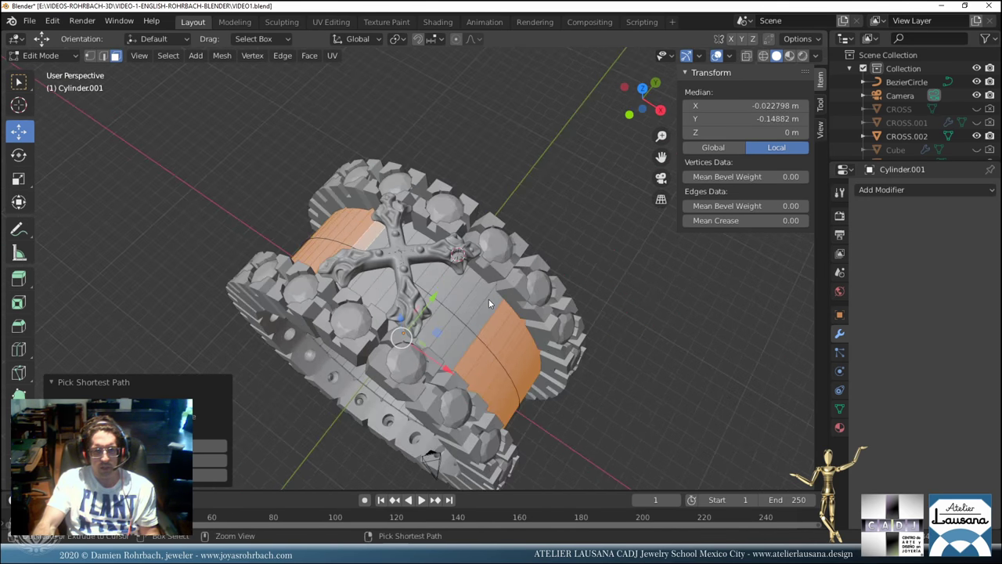
left_click(489, 298, "ctrl")
mouse_move(488, 298)
middle_mouse_down()
mouse_move(466, 325)
mouse_move(491, 295)
middle_mouse_up()
key("ctrl+s")
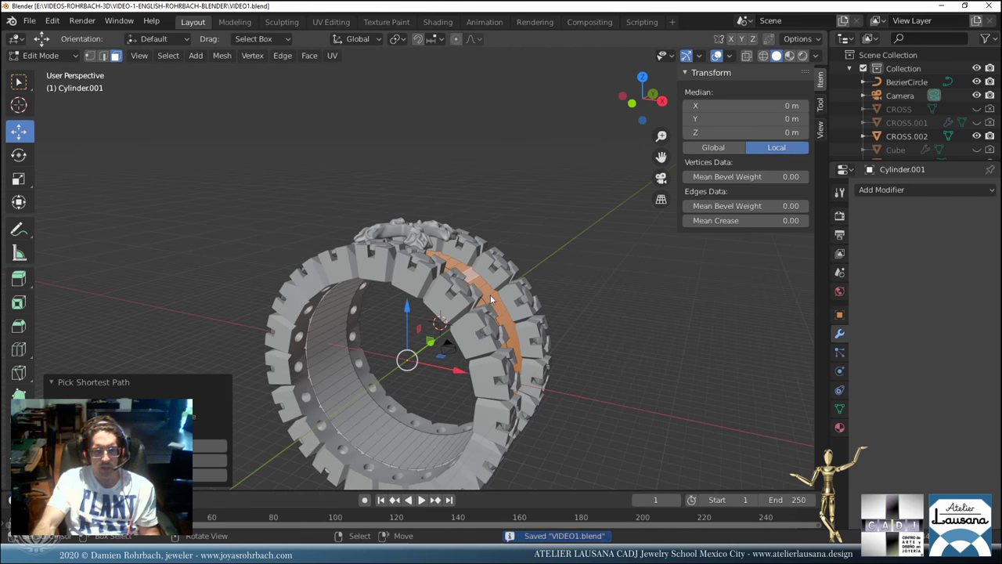
Scale the central band's outer faces outward by a factor of about 1.05 and inspect them in X-ray.
key("s")
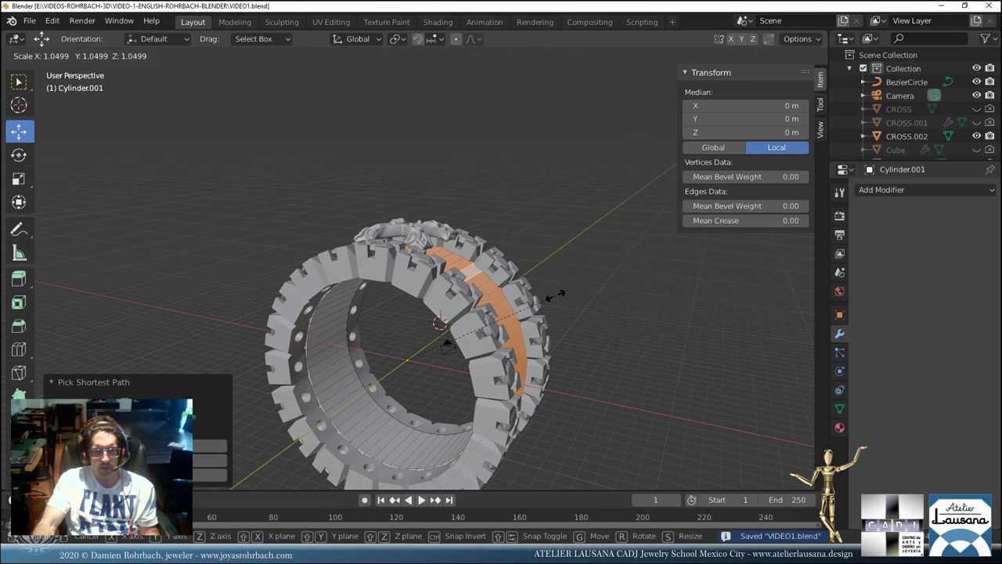
left_click(548, 289)
middle_click_drag(547, 286, 492, 313)
key("alt+z")
scroll(491, 315, "up", 2)
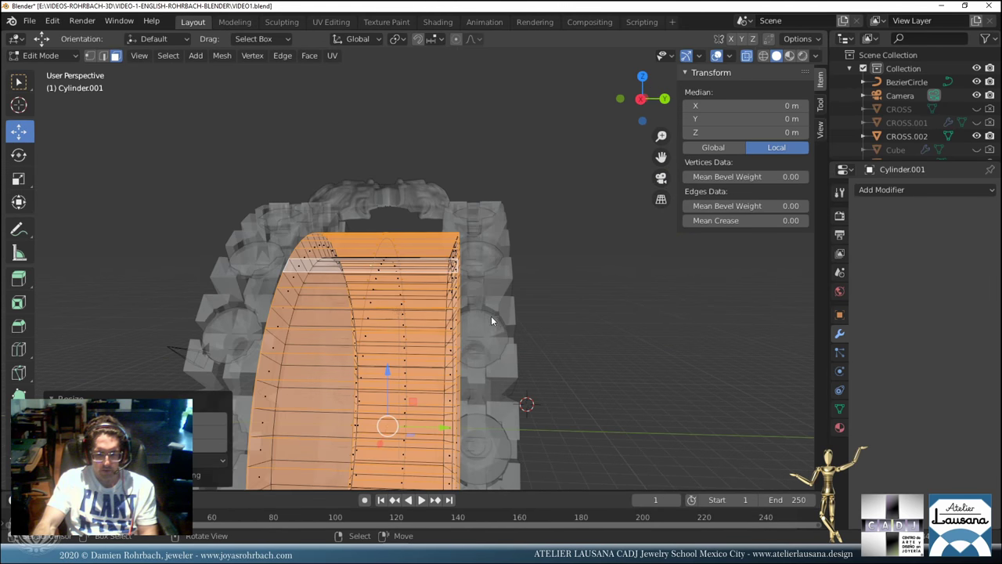
Scale the selected band faces down slightly along X, working in the right orthographic view.
key("KP_1")
key("KP_3")
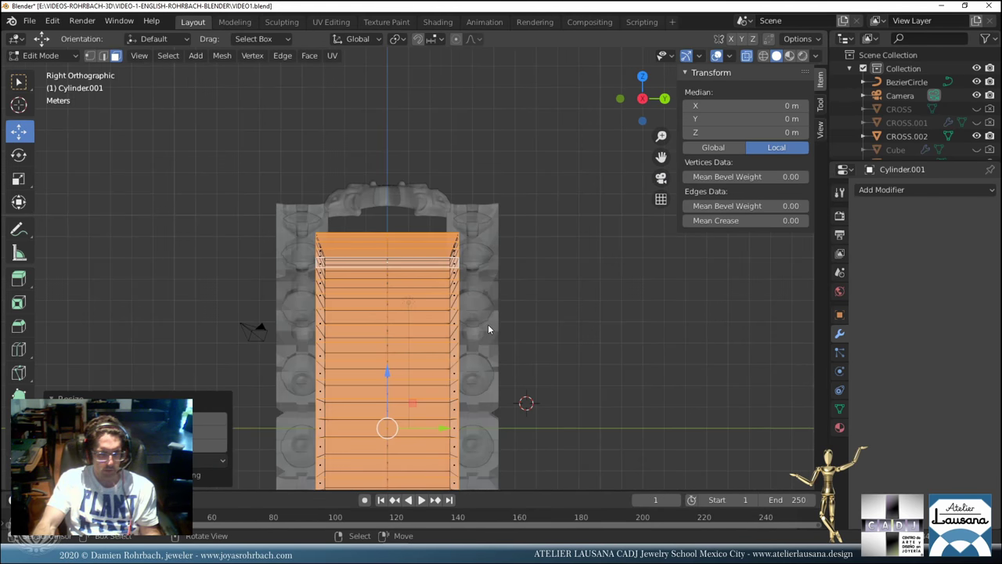
key("s")
key("x")
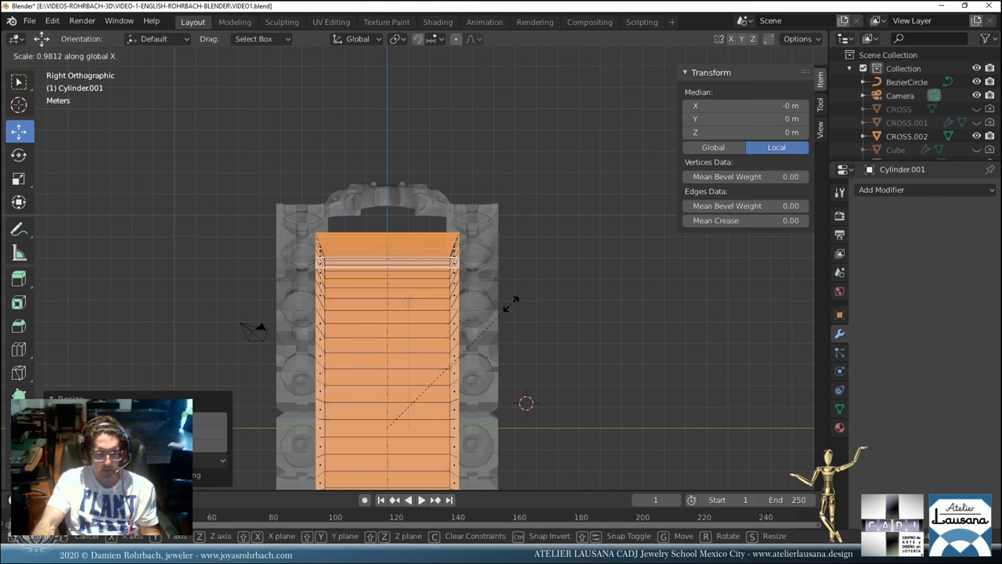
left_click(504, 303)
Narrow the outer band faces along Y by a factor of about 0.90, return to Object Mode and save.
key("s")
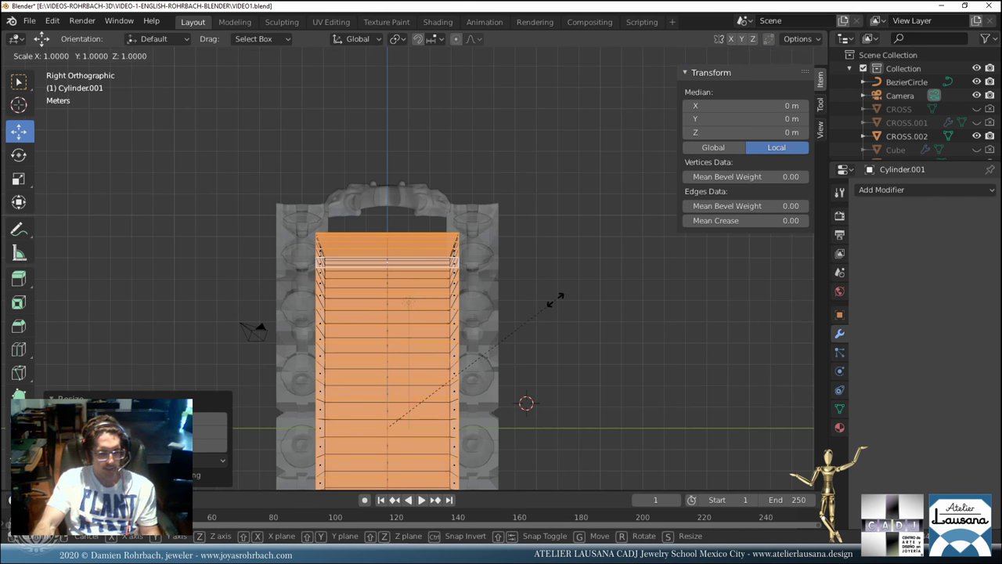
key("y")
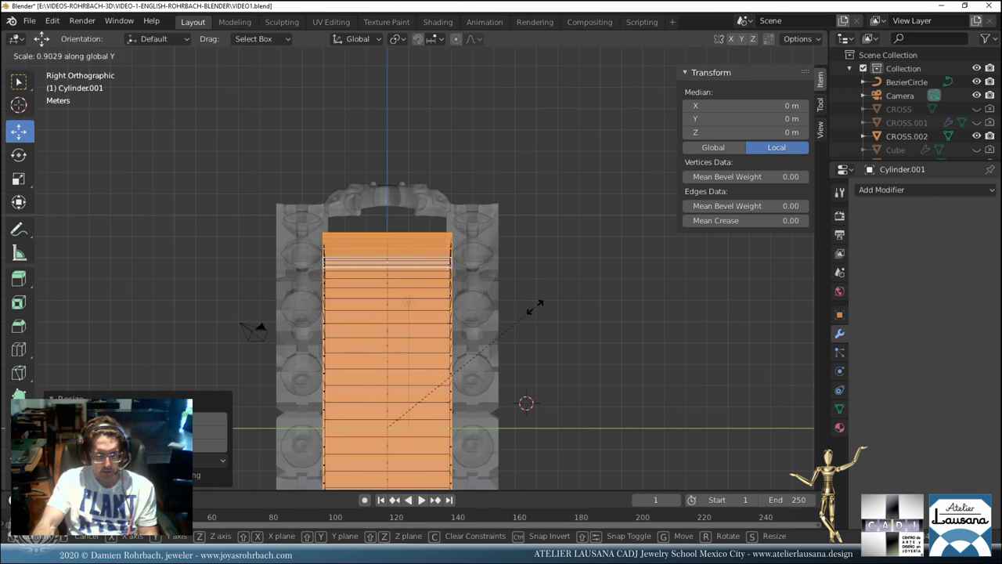
left_click(536, 309)
key("Tab")
middle_click_drag(459, 352, 459, 319)
key("ctrl+s")
Duplicate one diamond of the DIAMANT band in place in Edit Mode, separate the copy into its own object and return to Object Mode.
scroll(458, 320, "up", 2)
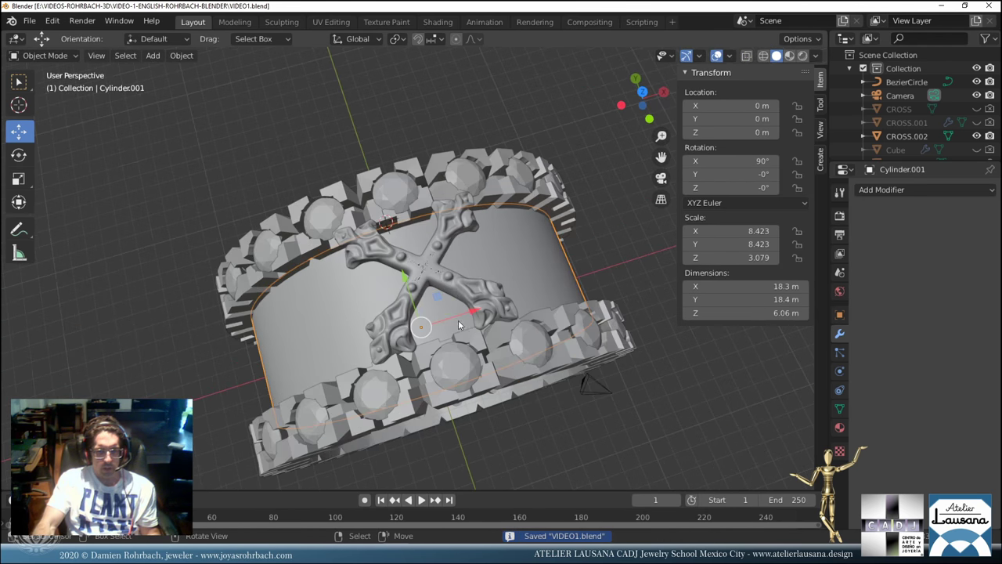
scroll(452, 294, "up", 3)
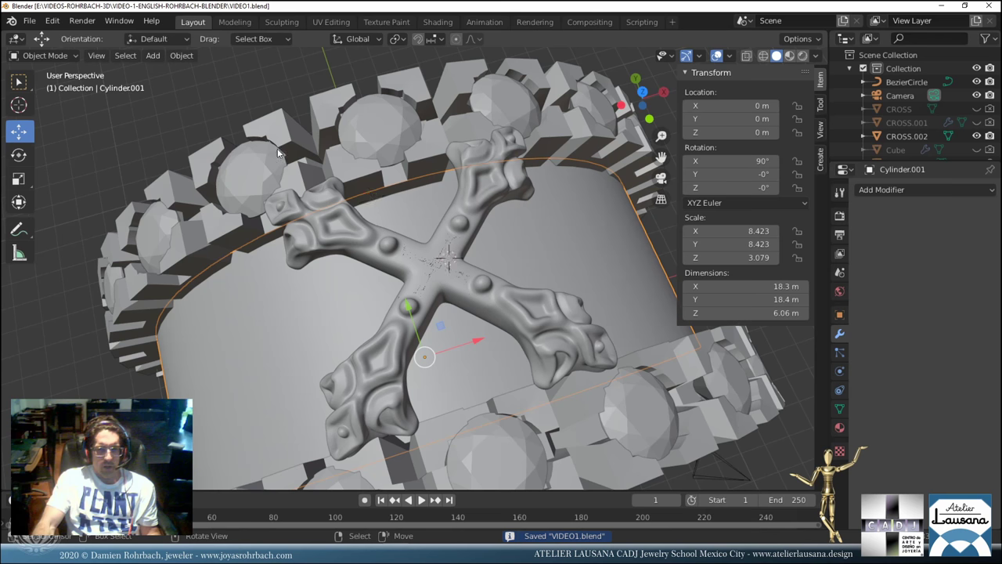
left_click(369, 125)
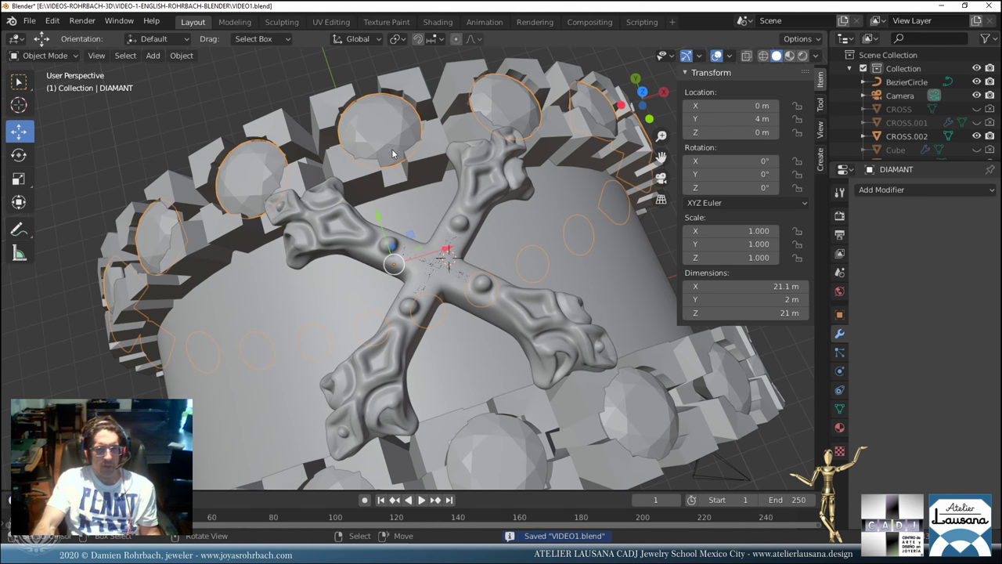
key("Tab")
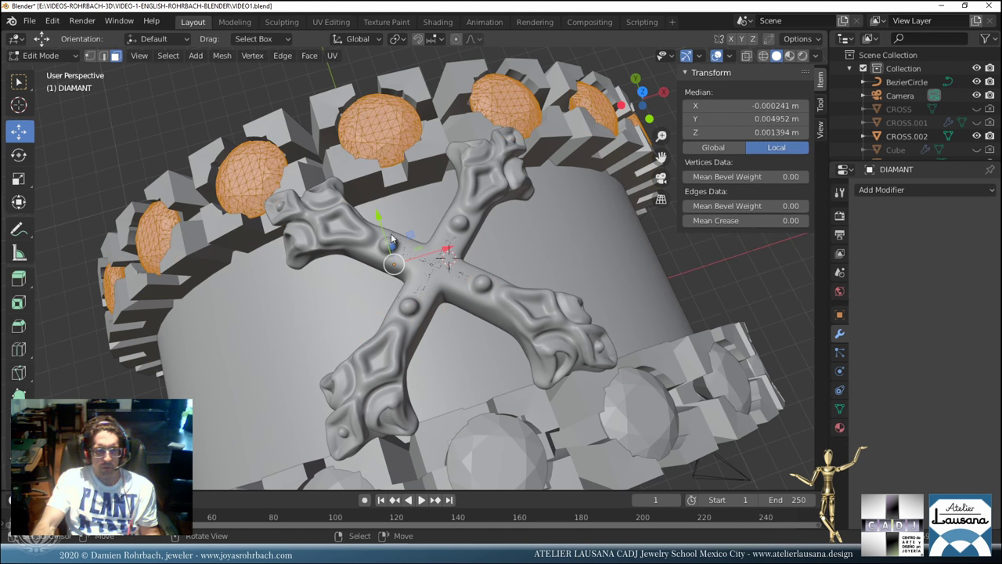
key("alt+a")
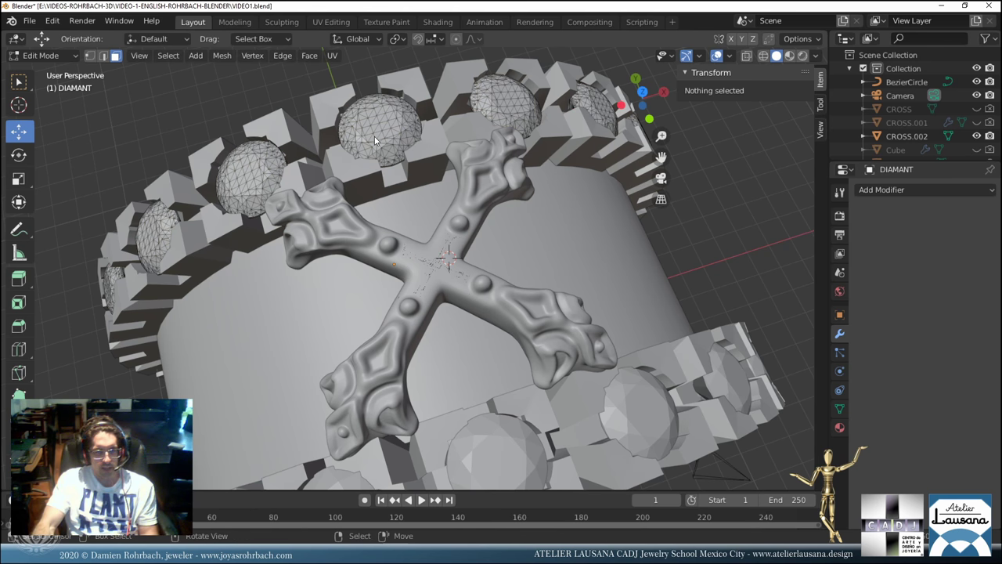
key("l")
key("shift+d")
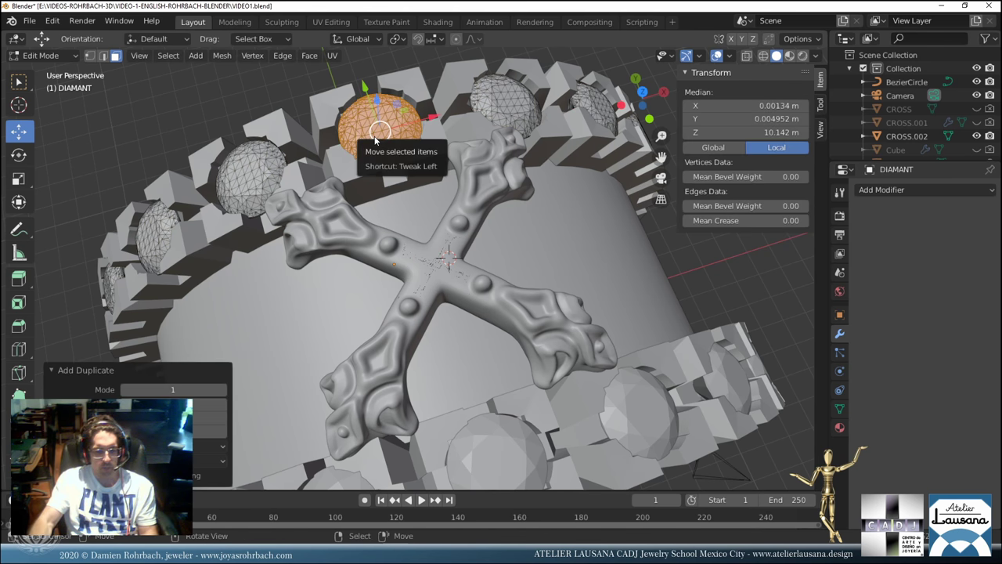
key("p")
left_click(325, 137)
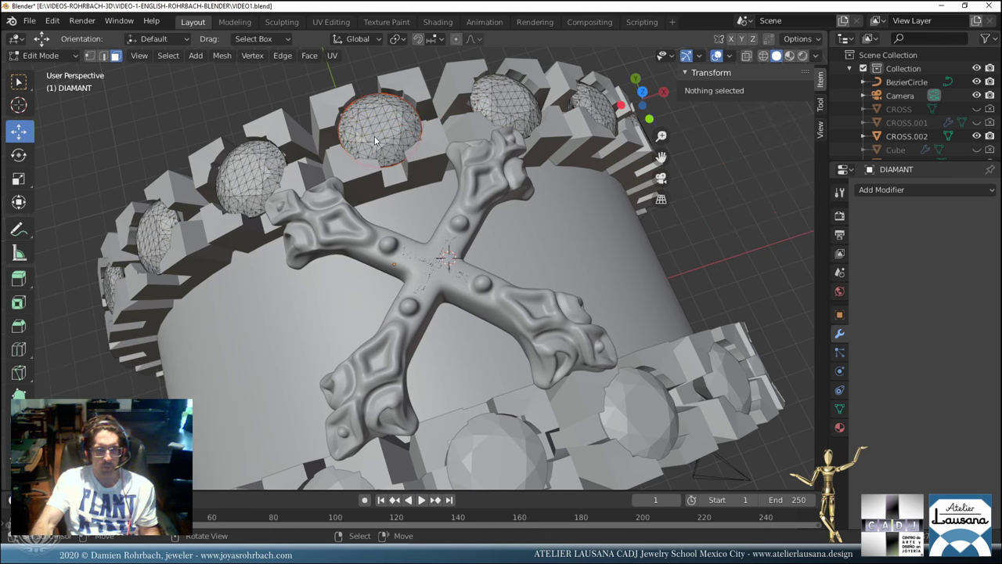
key("Tab")
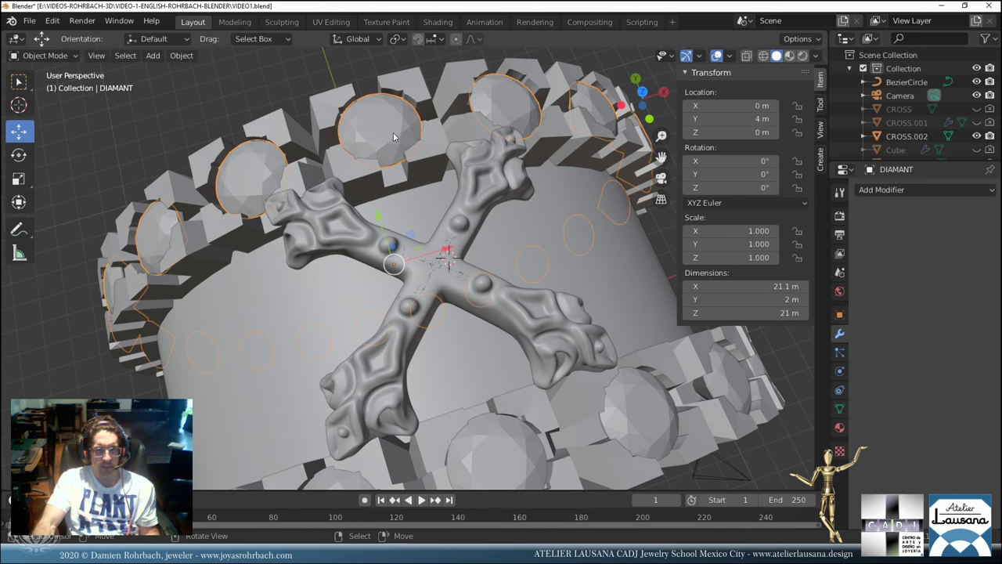
Select the separated single diamond, set its origin to its geometry and save the file.
scroll(916, 139, "down", 5)
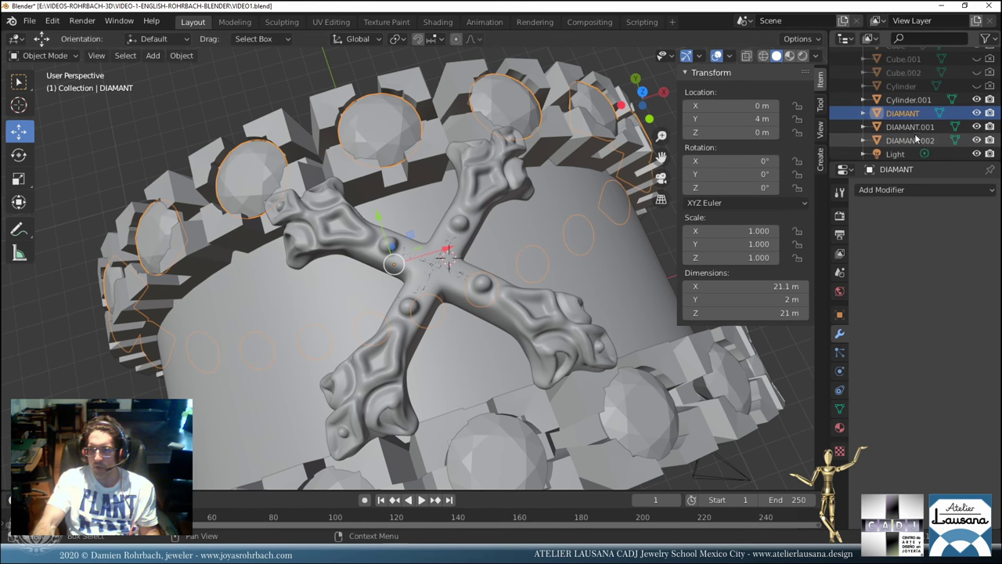
left_click(916, 141)
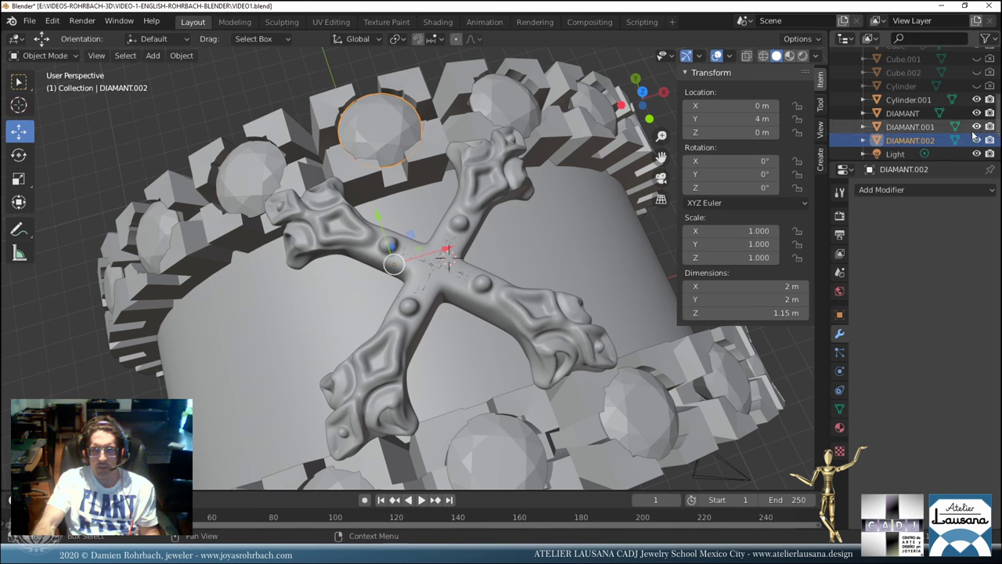
left_click(909, 127)
scroll(447, 250, "down", 5)
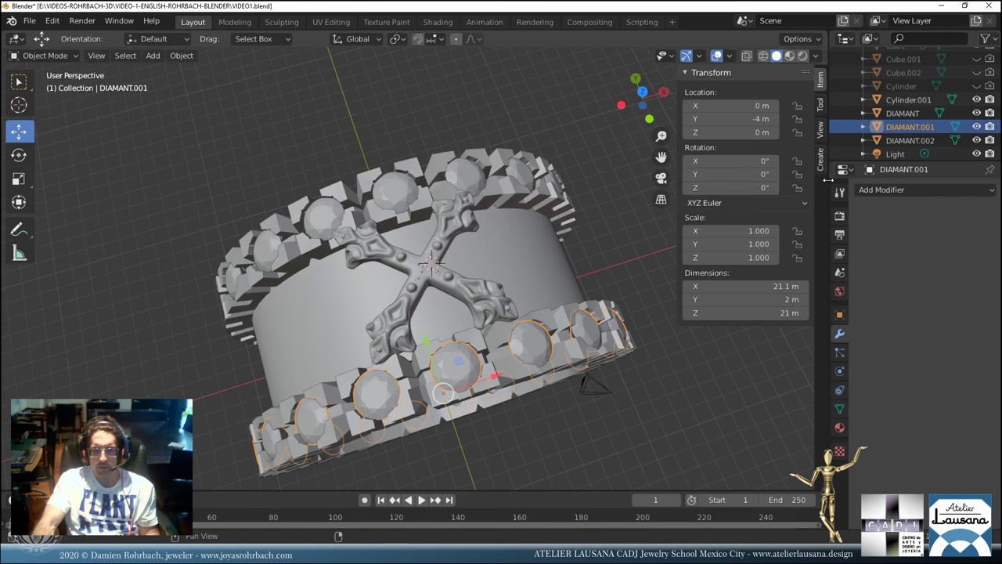
left_click(909, 141)
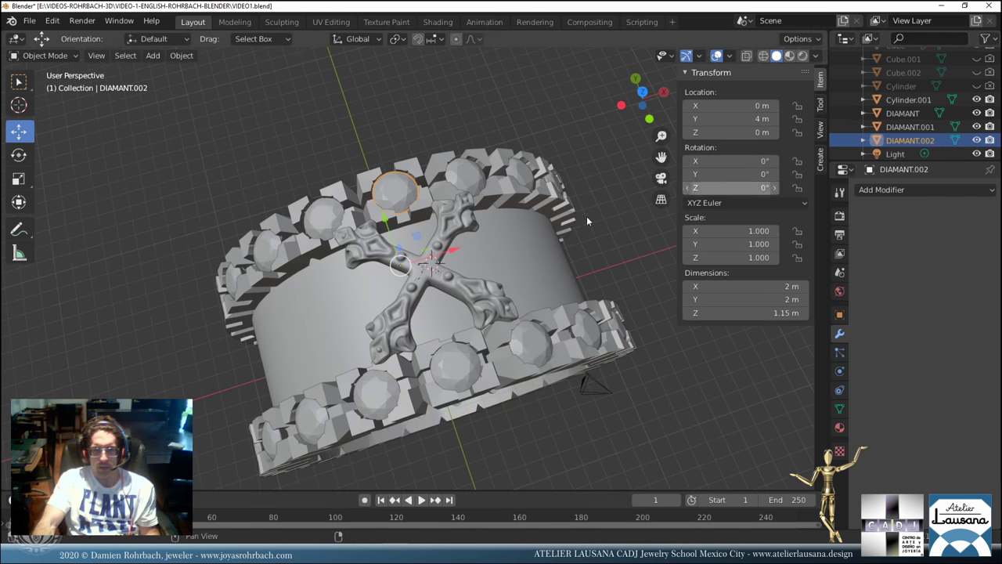
left_click(192, 55)
mouse_move(209, 91)
left_click(368, 98)
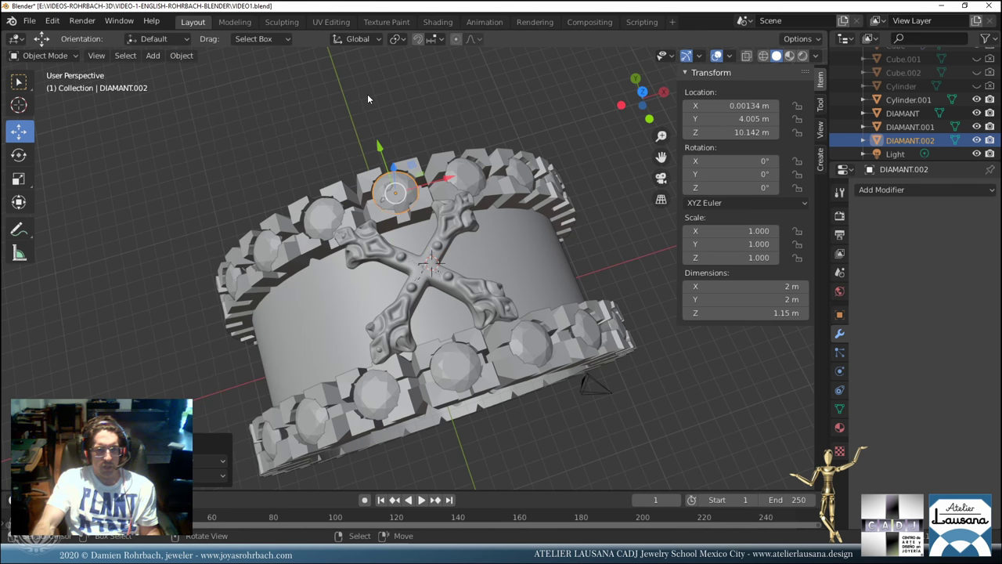
key("ctrl+s")
Set the single diamond's X and Y location to 0 m to centre it over the cross.
double_click(709, 106)
type("0")
key("Tab")
type("0")
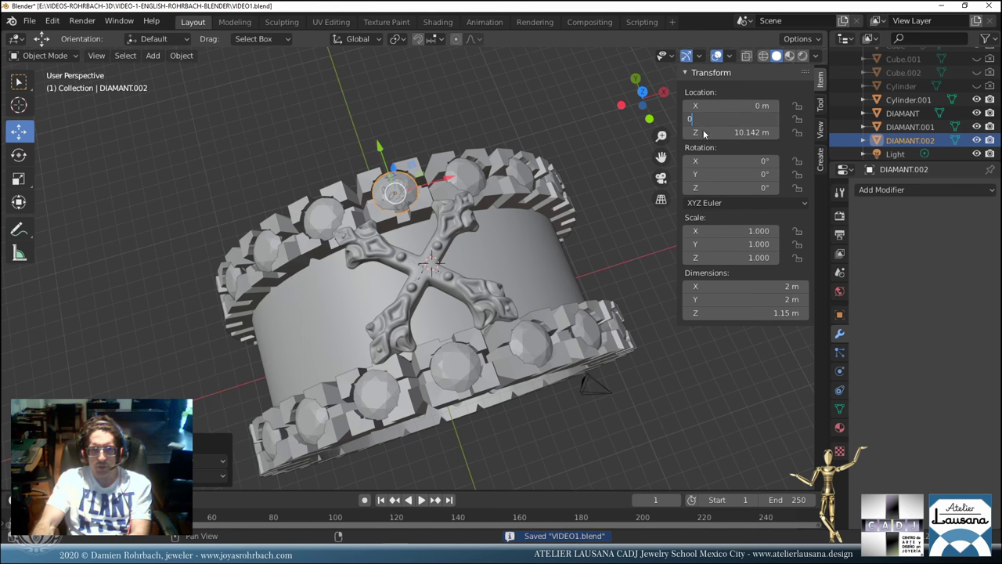
key("Return")
Move the single diamond up along Z to a height of about 11.9 m, above the centre of the cross.
middle_click_drag(450, 272, 466, 250)
key("g")
key("z")
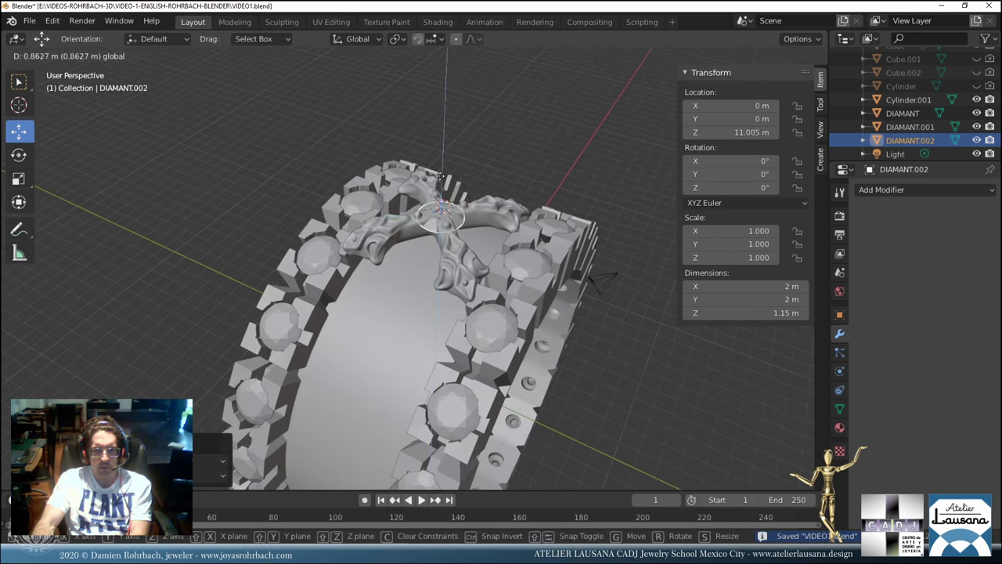
left_click_drag(440, 177, 427, 158)
middle_click_drag(512, 266, 477, 268)
scroll(474, 246, "up", 4)
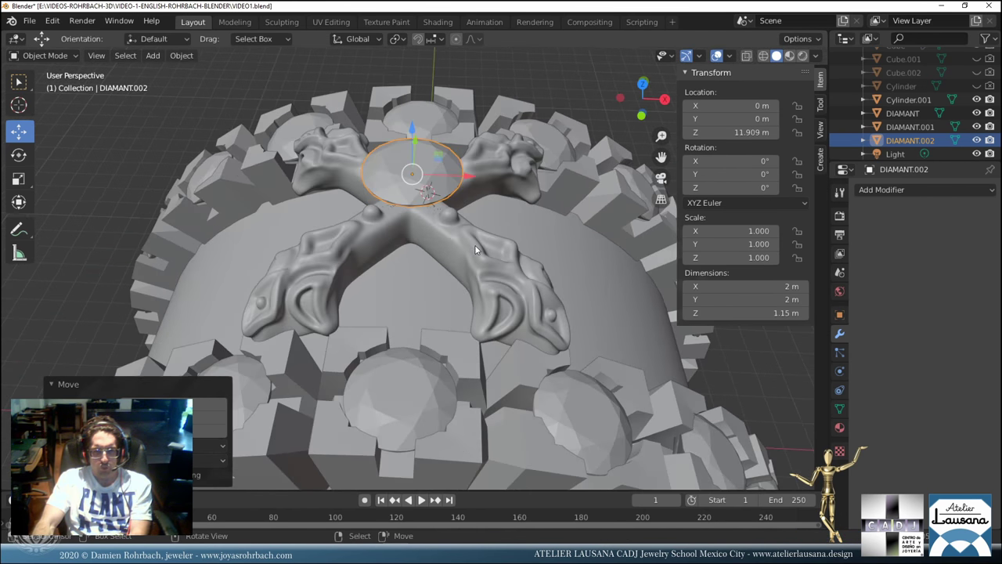
Resize the single diamond to 1.5 m in X, set its Y and Z scale to 0.75, and save.
left_click(744, 286)
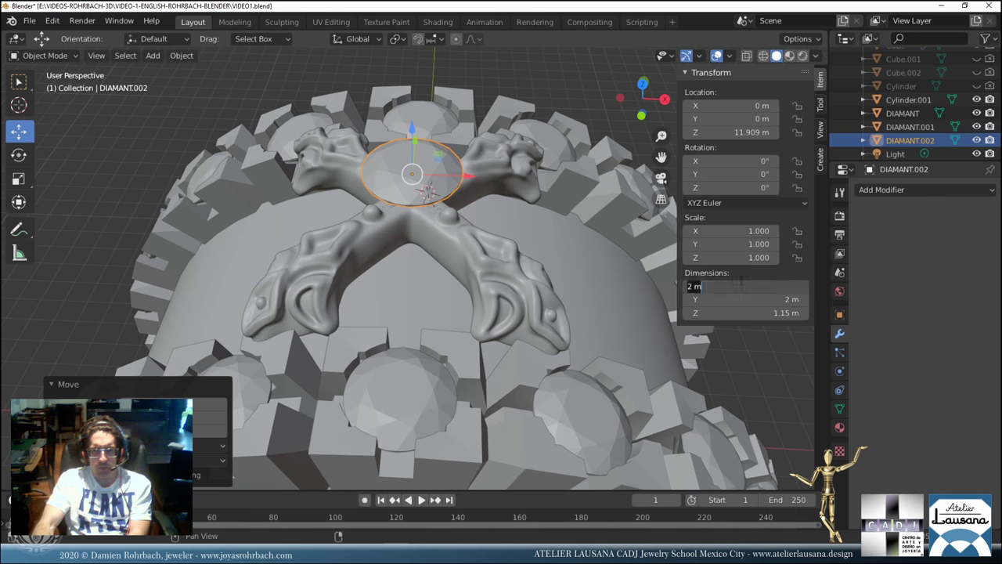
type("1.5")
key("Return")
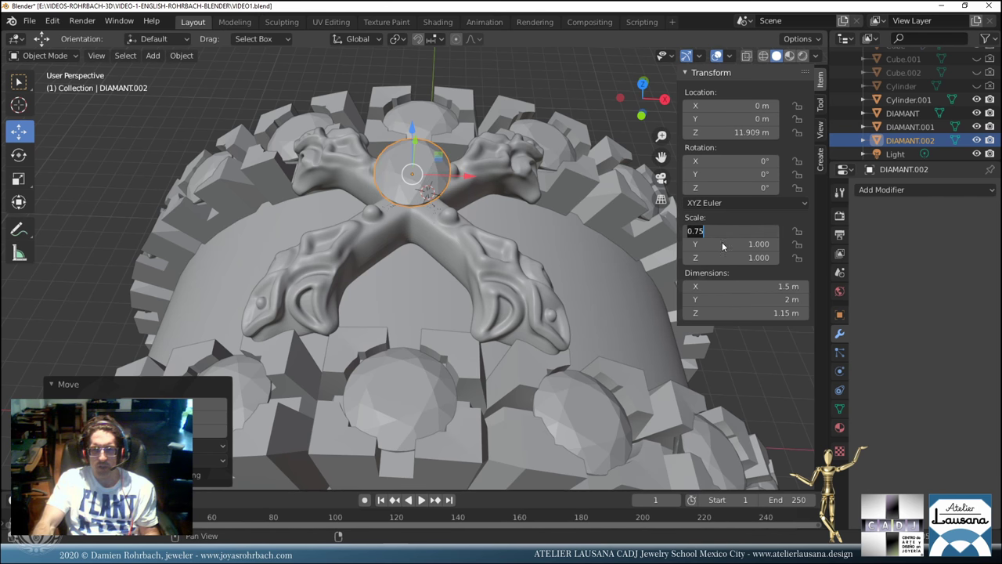
left_click(717, 244)
type("0.75")
key("Return")
left_click(717, 257)
type("0.75")
key("Return")
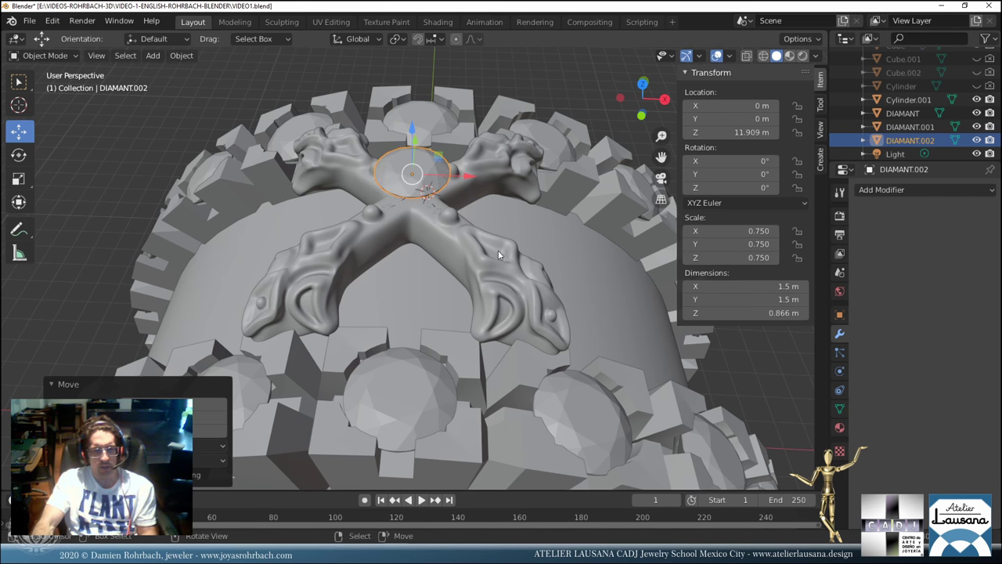
middle_click_drag(498, 250, 494, 254)
key("ctrl+s")
scroll(470, 256, "up", 3)
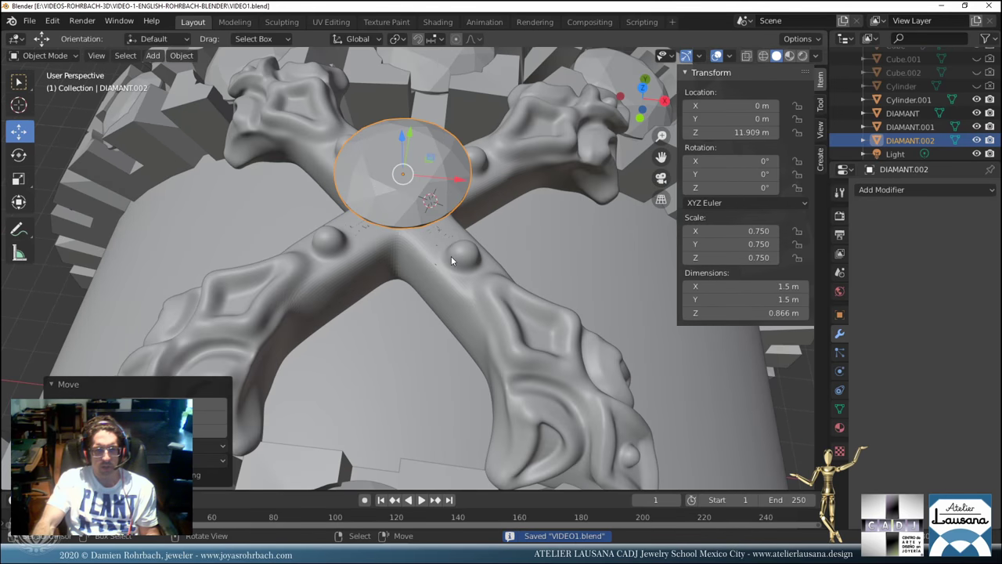
Snap the 3D cursor to the selected diamond above the cross.
scroll(439, 263, "down", 4)
middle_click_drag(421, 270, 453, 252)
left_click(155, 56)
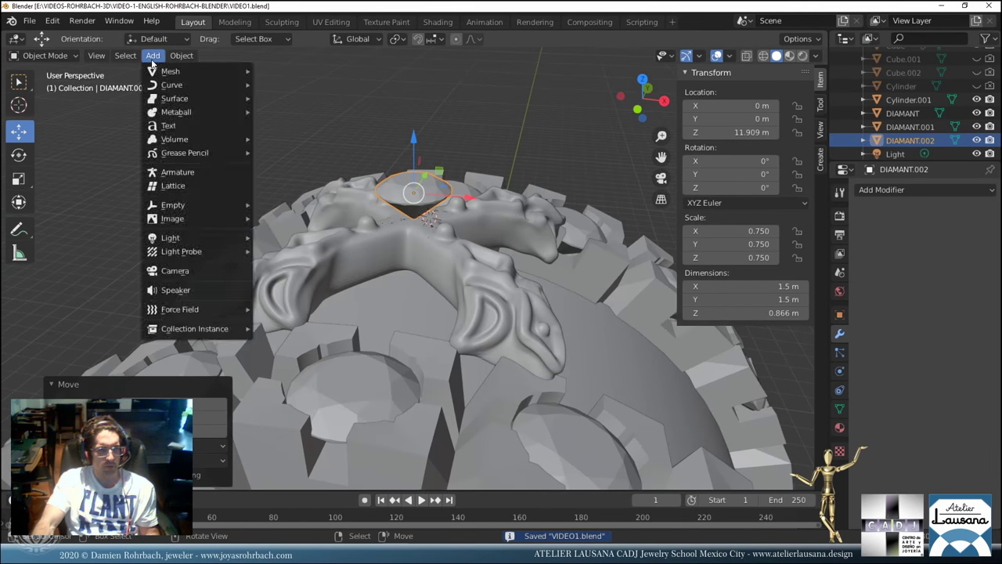
left_click(153, 60)
key("shift+s")
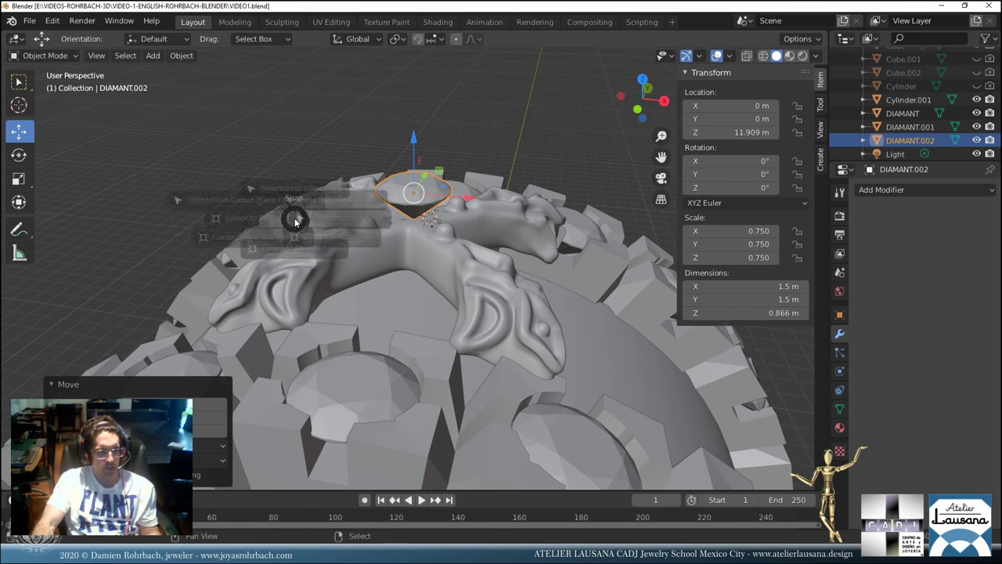
left_click(289, 294)
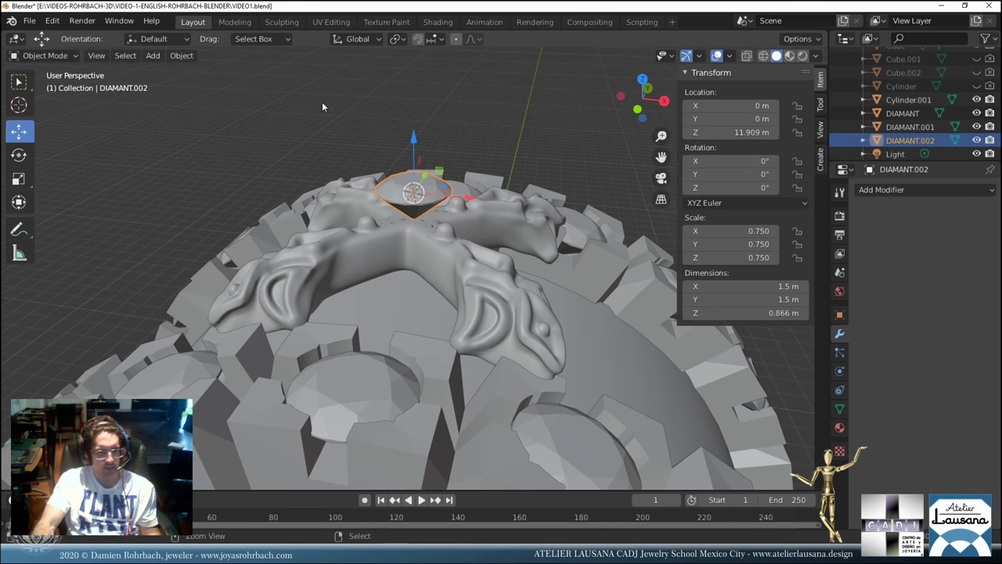
Add a torus mesh at the 3D cursor around the diamond and frame it in the top orthographic view.
left_click(153, 56)
mouse_move(170, 71)
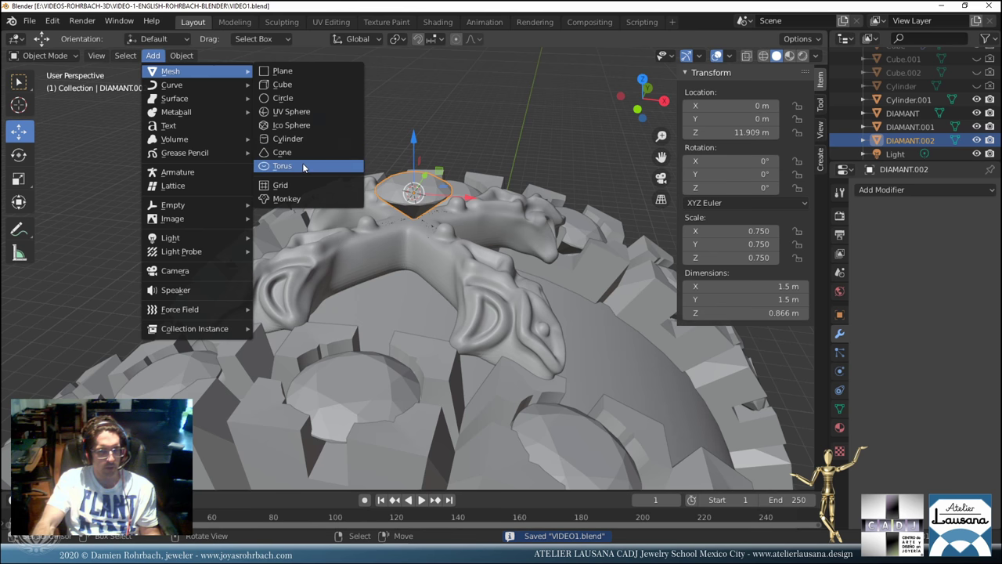
left_click(304, 167)
scroll(477, 190, "up", 1)
key("KP_7")
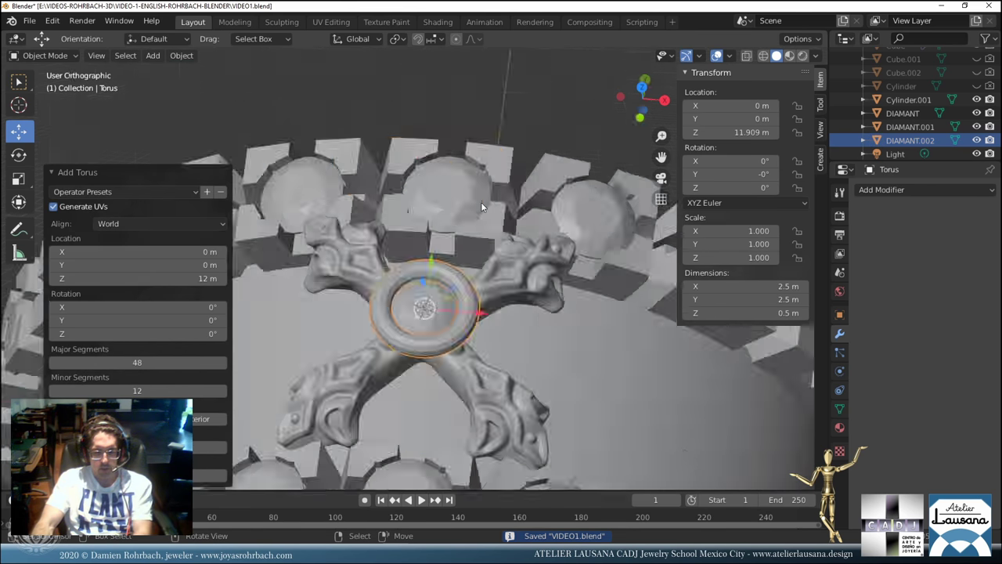
scroll(482, 203, "up", 2)
middle_click_drag(514, 350, 499, 271, "shift")
key("KP_Decimal")
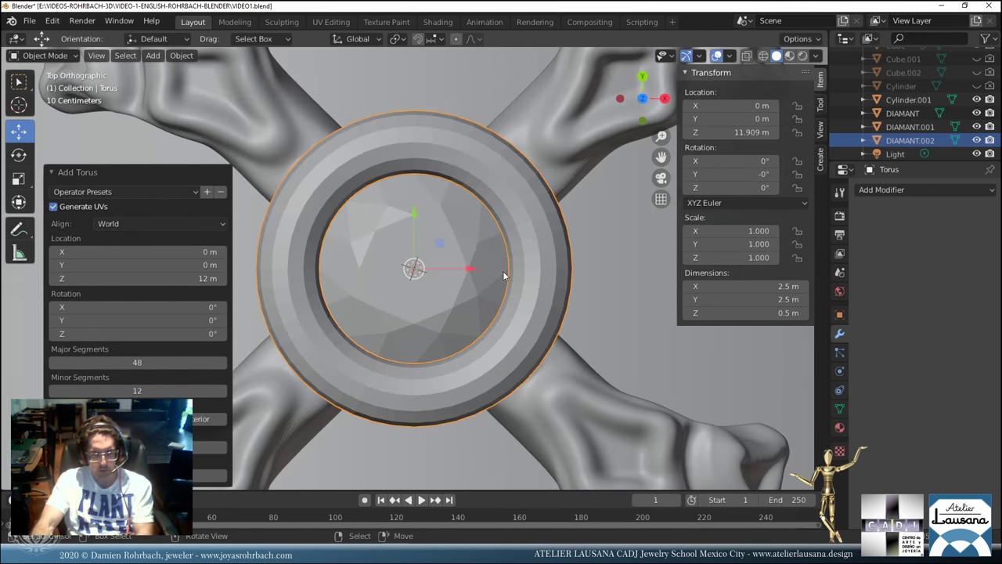
key("alt+z")
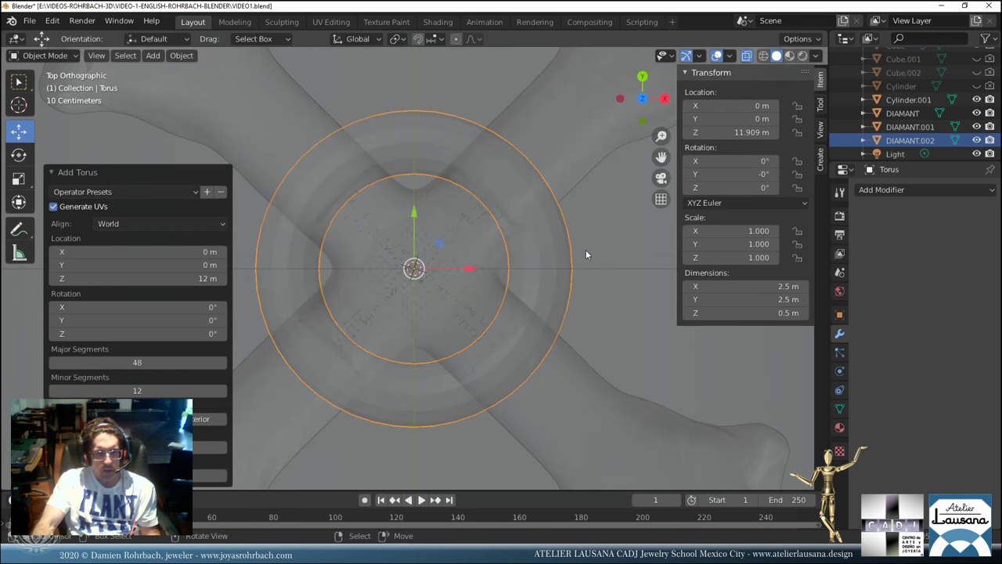
key("alt+z")
middle_click_drag(569, 260, 560, 250)
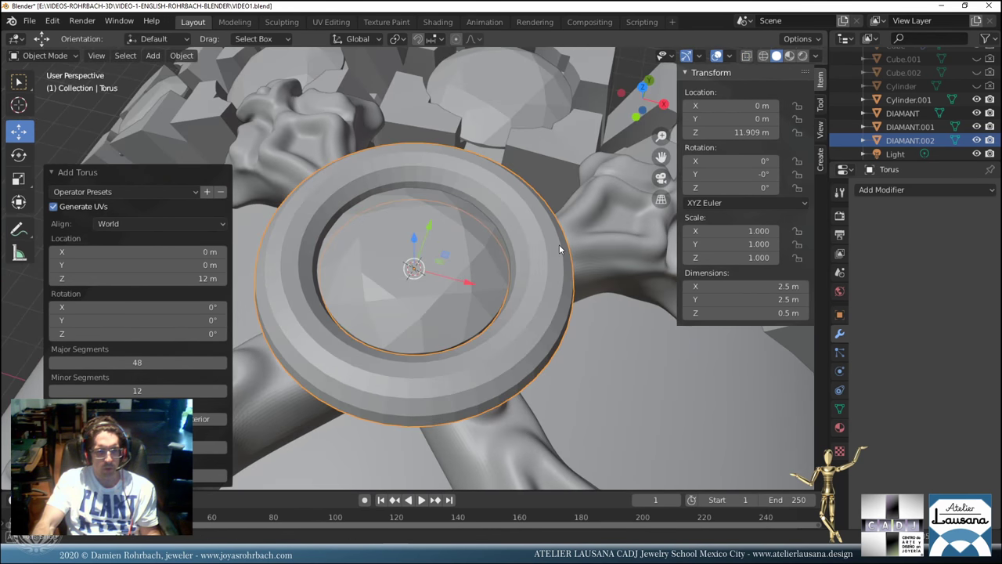
key("s")
right_click(541, 255)
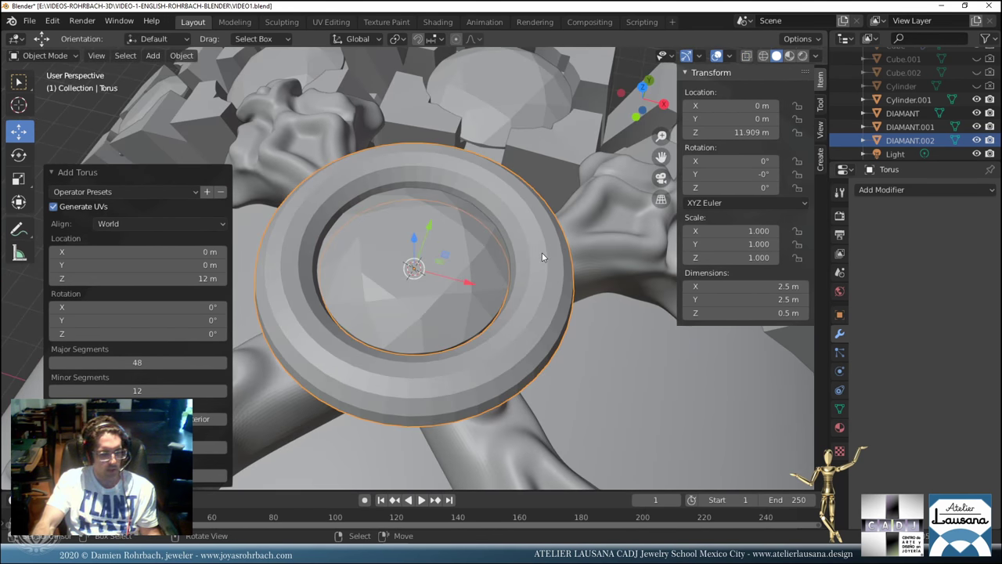
In X-ray, scale the torus uniformly to about 0.891 and stretch it along Z to a scale of about 2.141.
key("alt+z")
middle_click_drag(548, 258, 551, 235)
key("s")
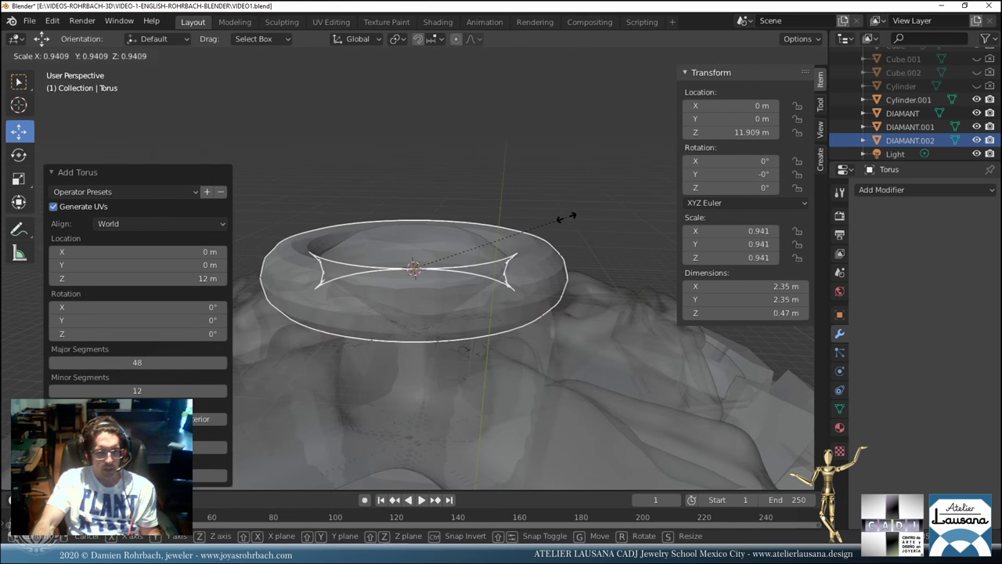
left_click(558, 217)
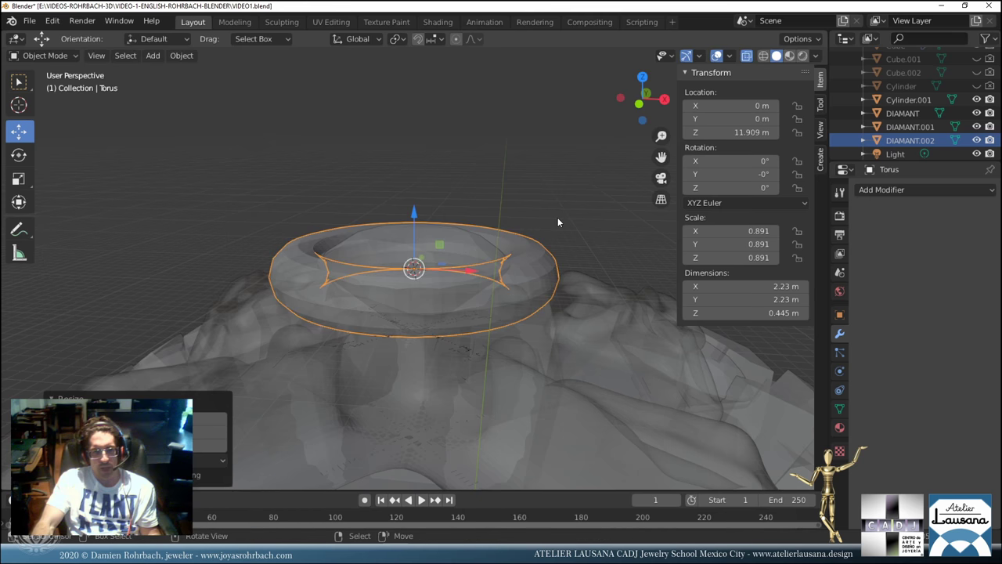
key("s")
key("z")
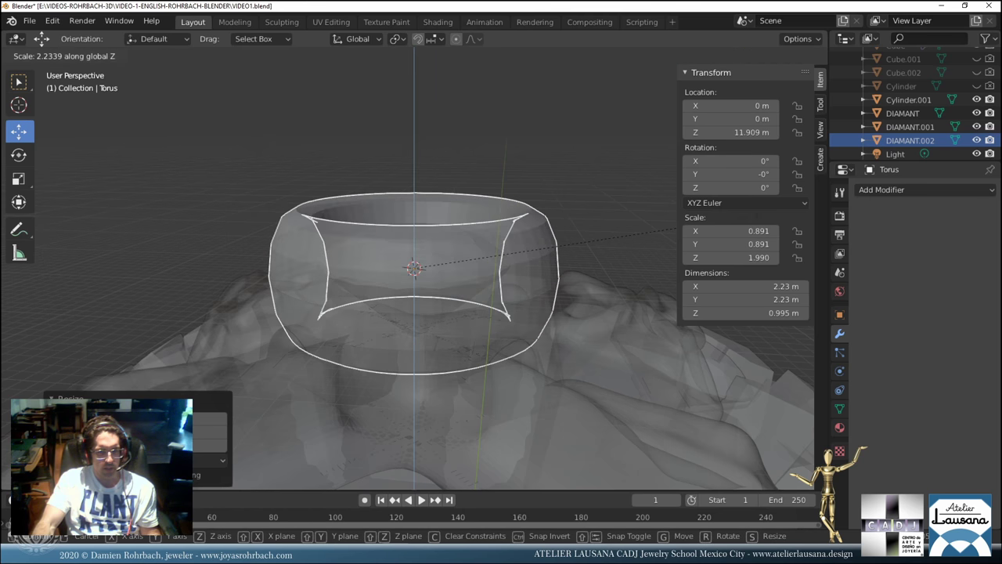
left_click(511, 315)
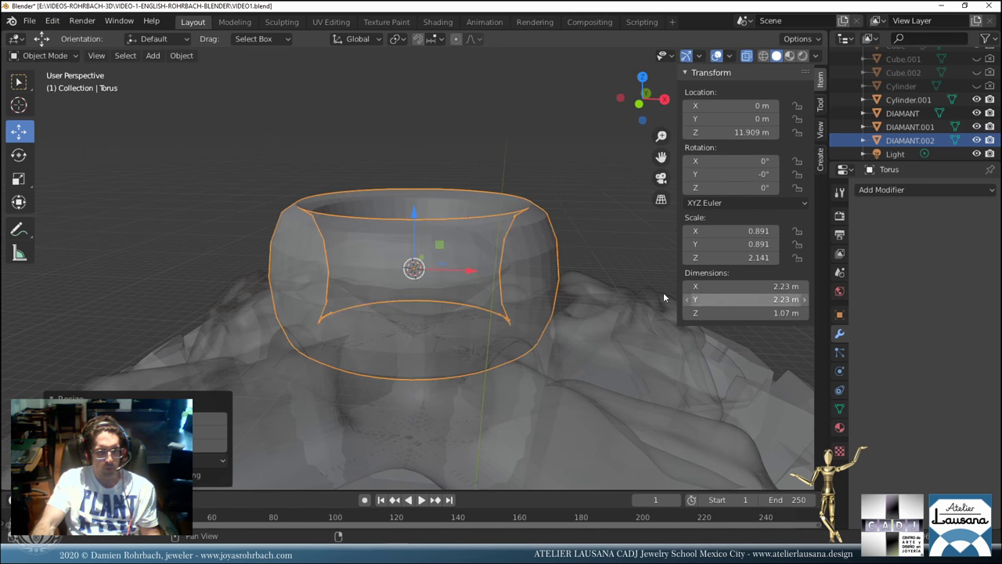
Leave X-ray display and shade the torus around the central diamond smooth.
key("alt+z")
middle_click_drag(511, 315, 492, 293)
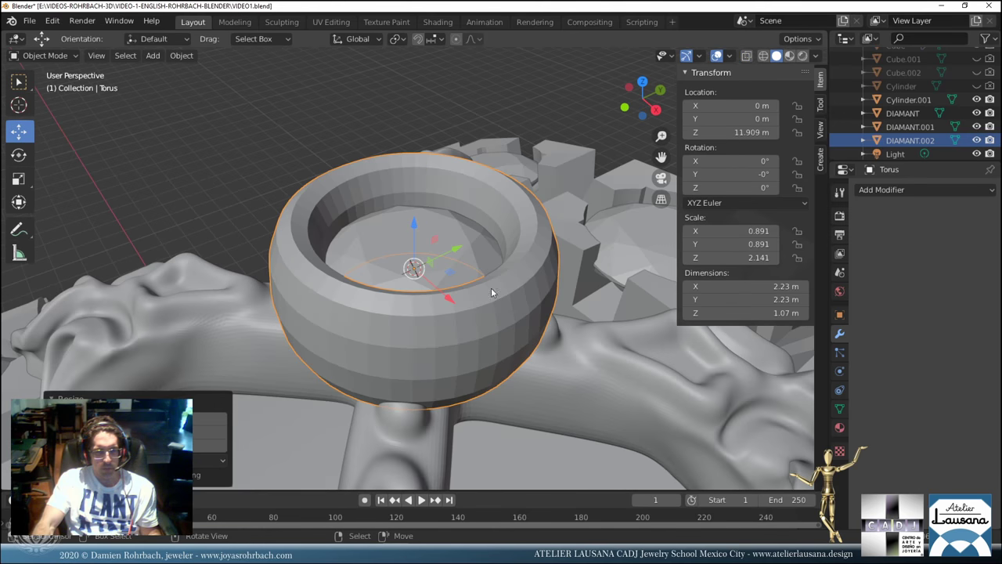
left_click(179, 55)
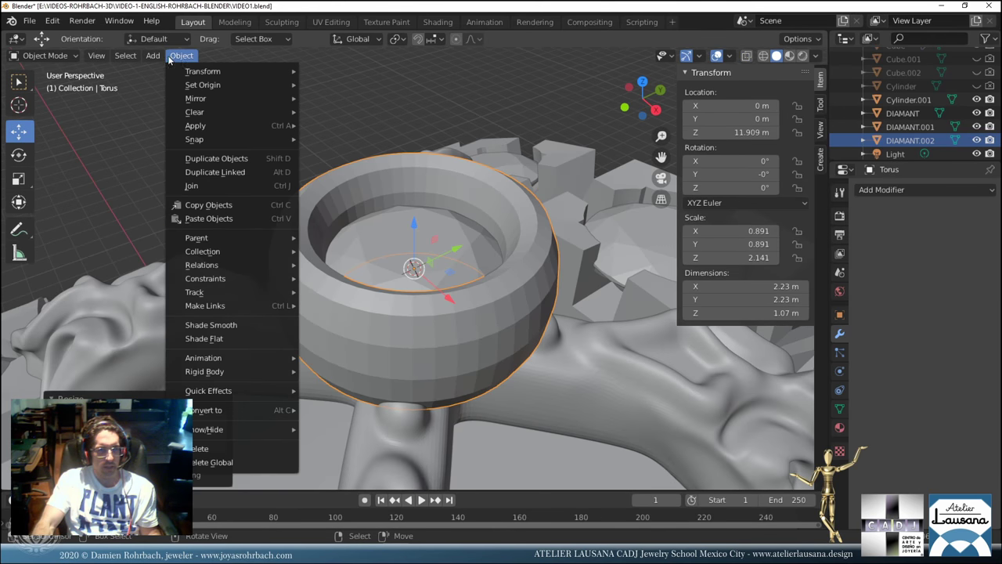
left_click(205, 324)
middle_click_drag(376, 258, 453, 286)
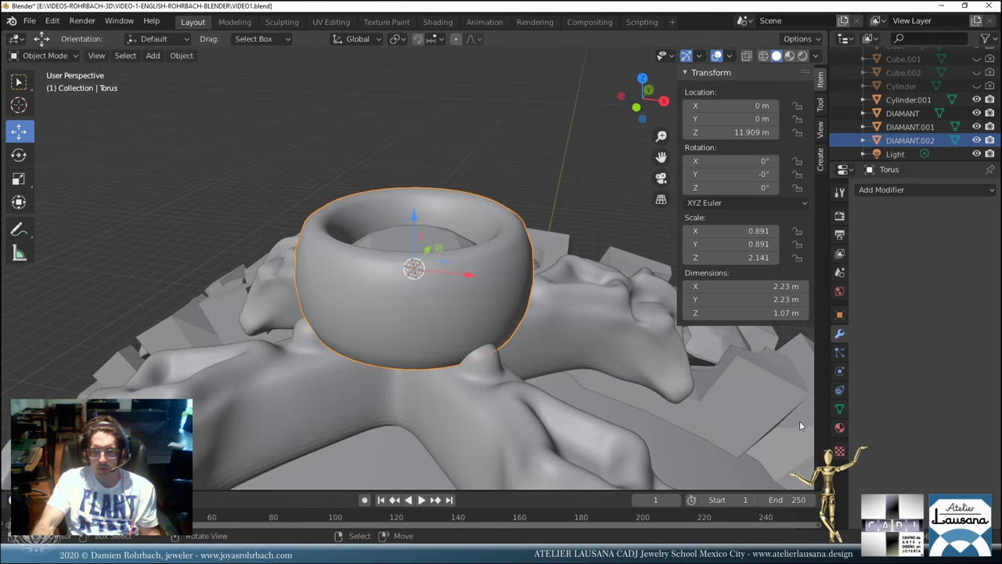
Assign the existing GOLD material to the torus bezel.
left_click(839, 427)
left_click(864, 233)
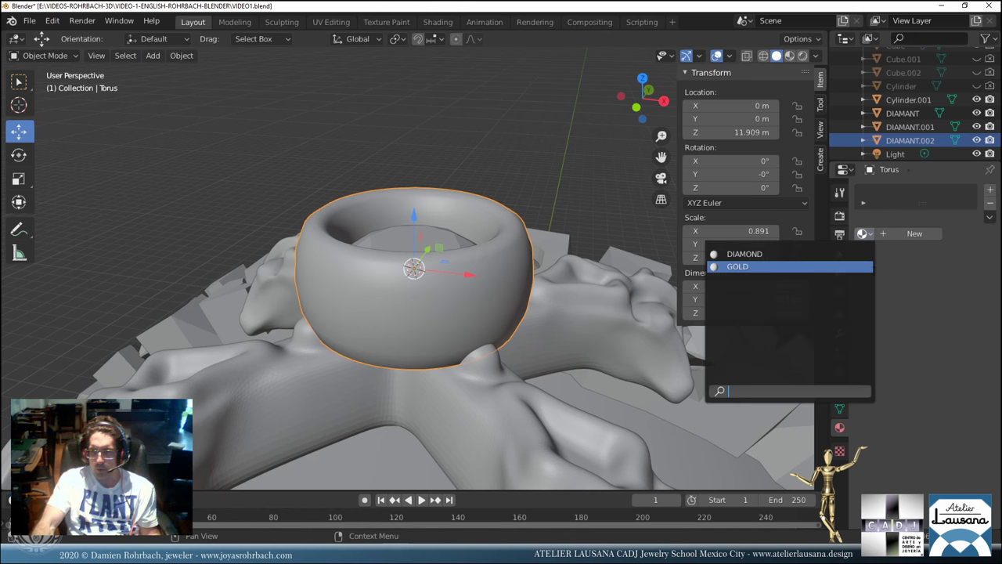
left_click(791, 267)
middle_click_drag(481, 287, 439, 243)
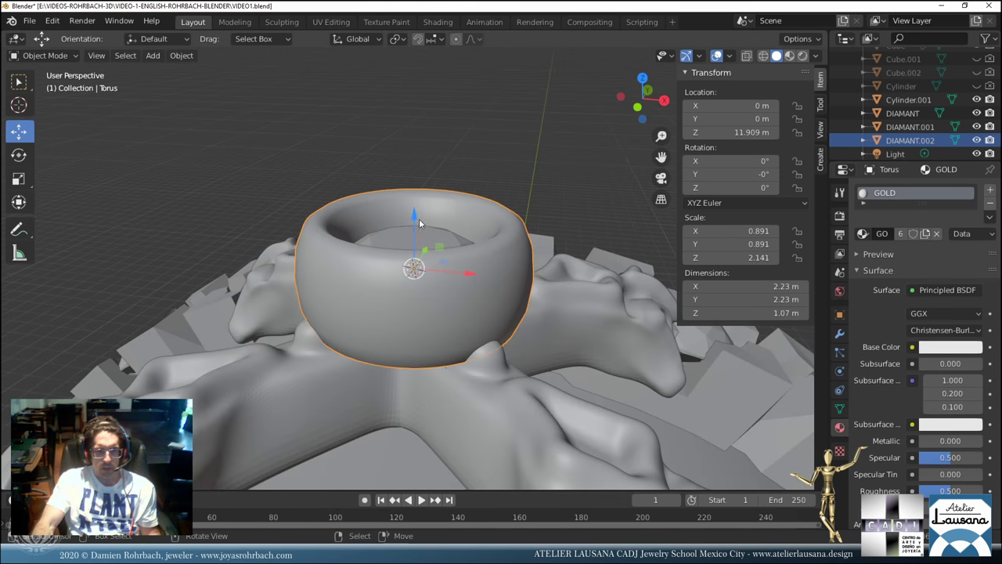
Lower the torus bezel along Z to 11.668 m and save the file.
left_click_drag(419, 223, 431, 243)
scroll(473, 266, "up", 2)
scroll(473, 265, "down", 3)
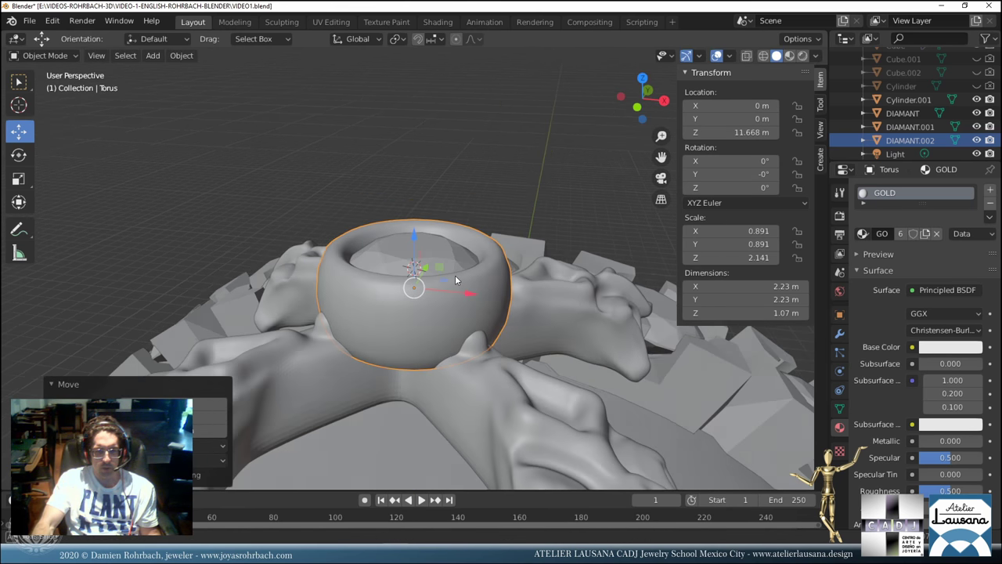
middle_click_drag(455, 280, 462, 294)
key("ctrl+s")
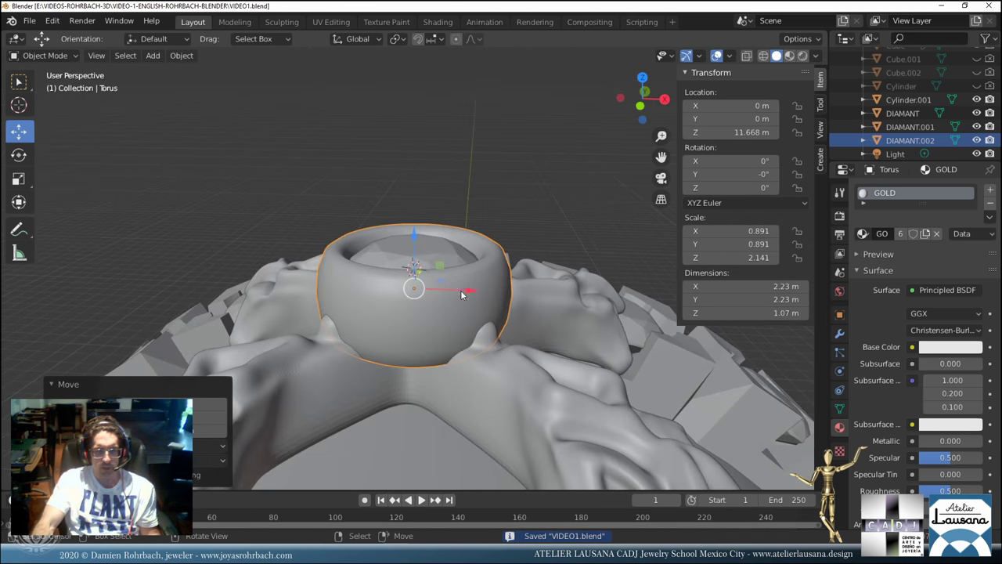
Select the central diamond together with its torus bezel and scale both uniformly by about 0.835.
left_click(446, 244)
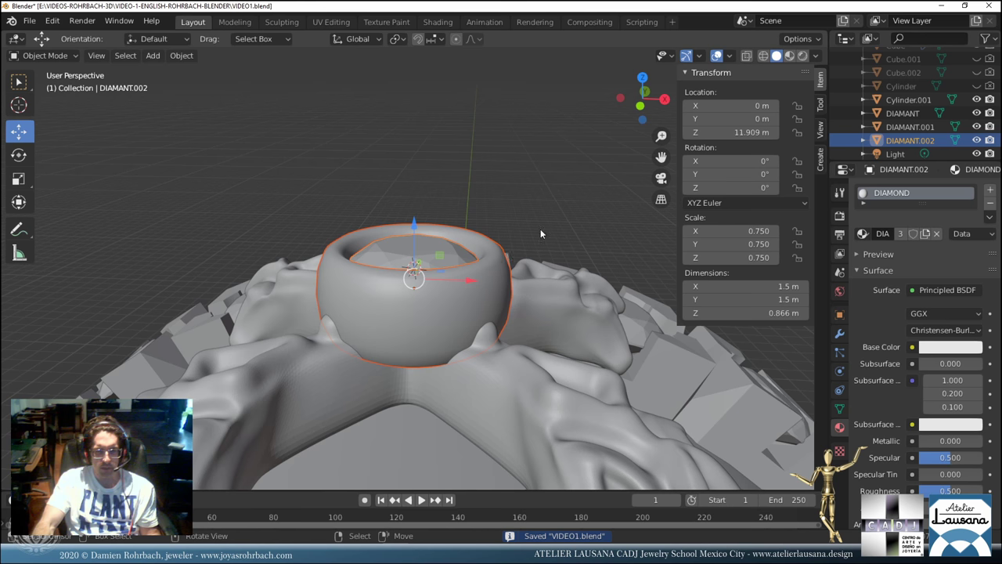
left_click(464, 256)
left_click(448, 293)
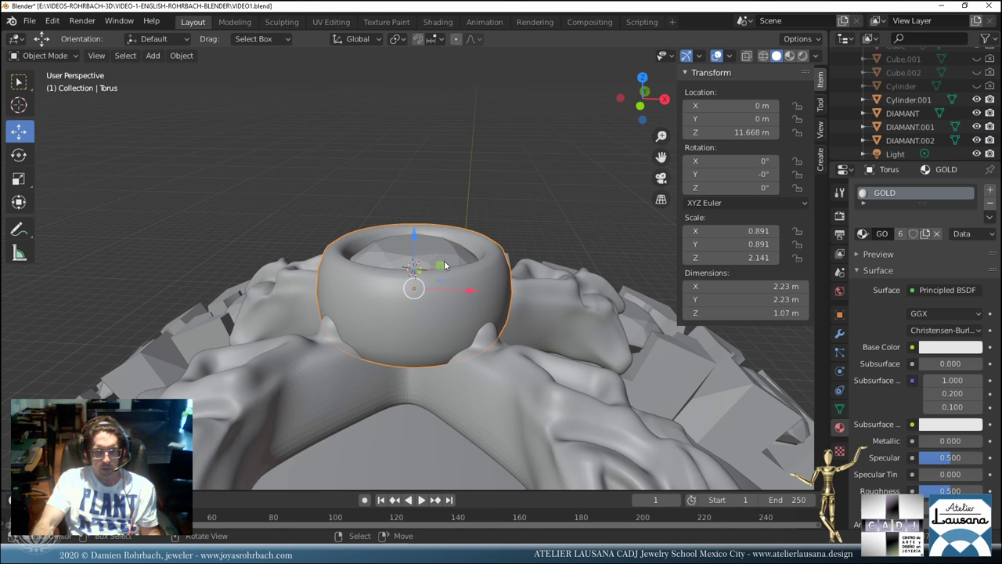
left_click(444, 260, "shift")
key("s")
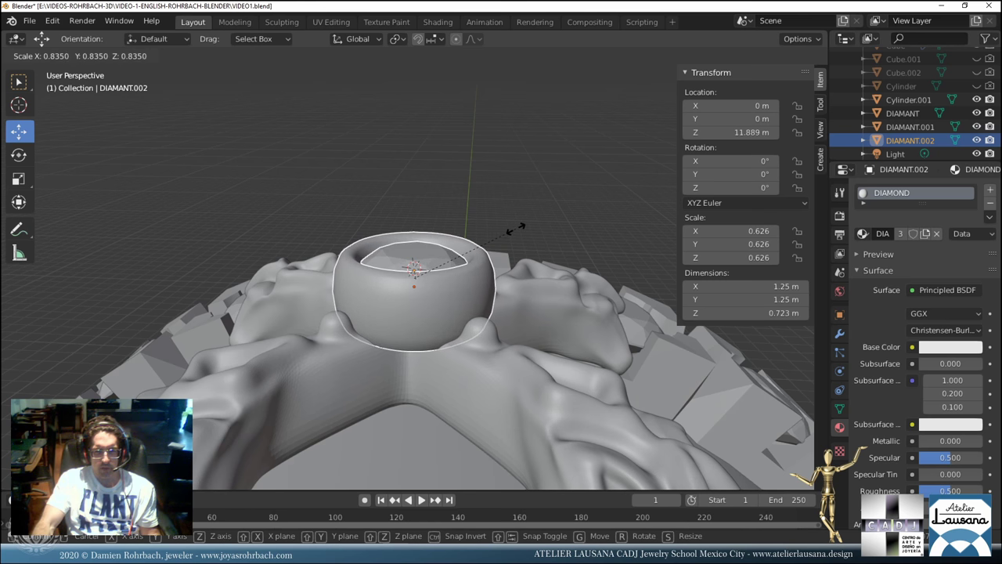
left_click(517, 228)
Checking in X-ray, move the diamond and bezel together along Z until the diamond sits at about 11.908 m, and save.
middle_click_drag(434, 278, 423, 254)
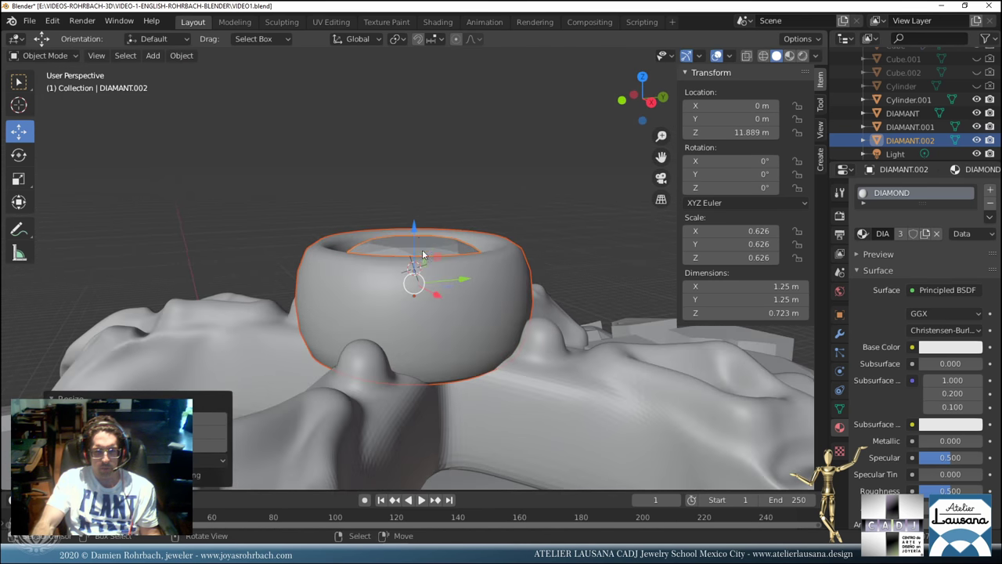
left_click_drag(417, 226, 429, 260)
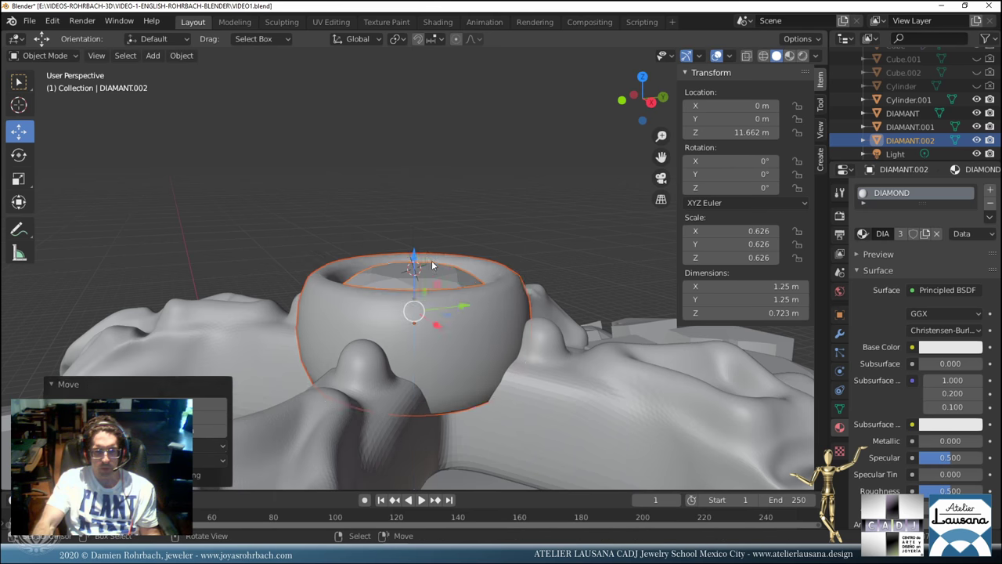
middle_click_drag(432, 260, 449, 307)
key("alt+z")
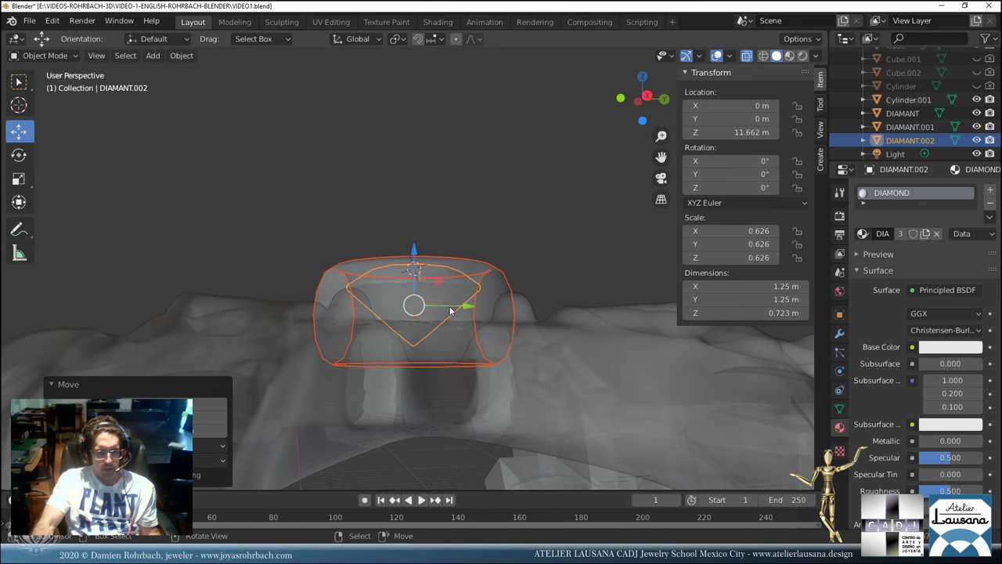
scroll(450, 311, "up", 2)
left_click_drag(416, 258, 423, 258)
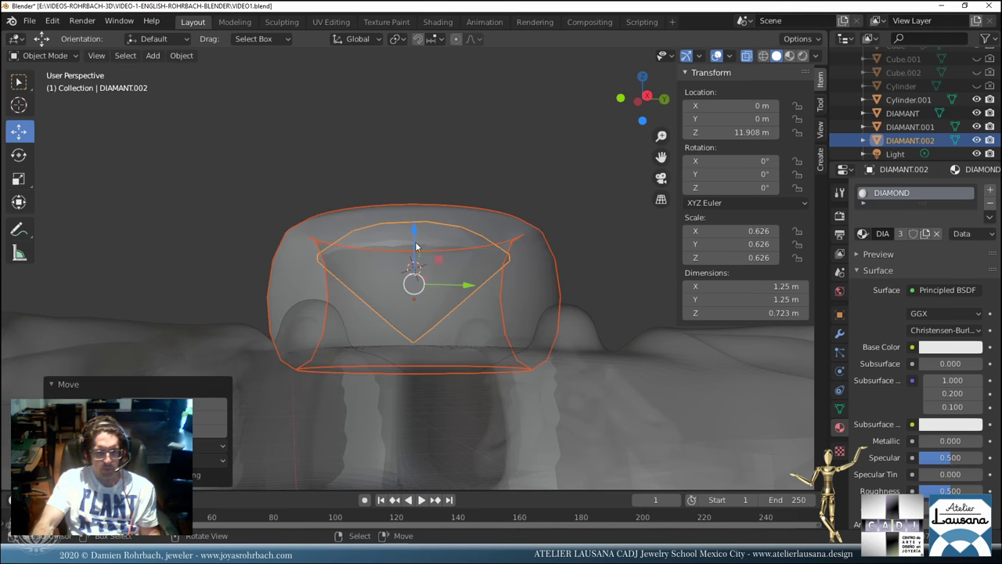
middle_click_drag(428, 262, 443, 324)
key("alt+z")
scroll(439, 320, "down", 4)
key("ctrl+s")
Join the relief cross, the torus bezel and the central diamond into one object, with the diamond active, and save.
scroll(463, 331, "down", 4)
scroll(454, 294, "up", 8)
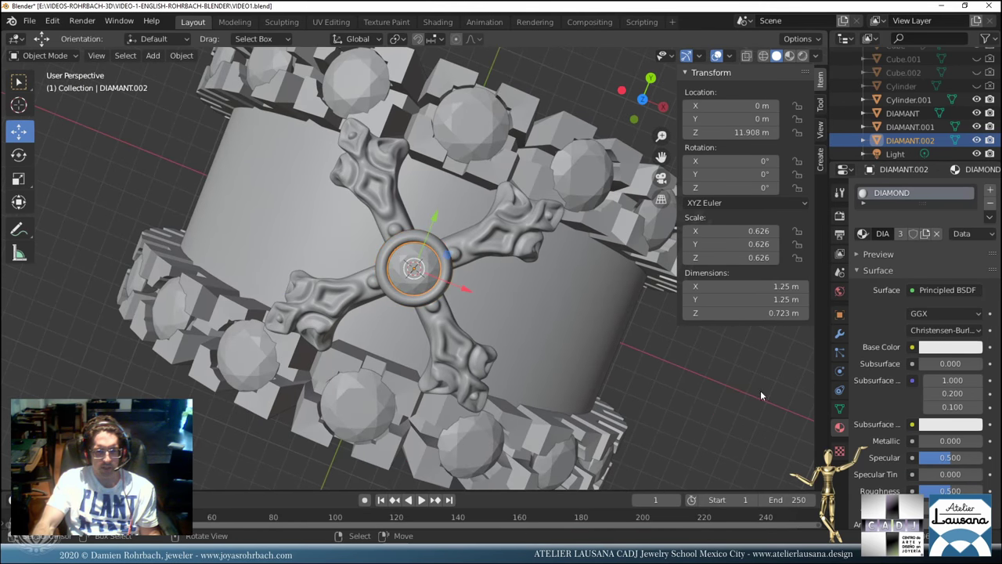
left_click(389, 255)
left_click(497, 237)
key("ctrl+s")
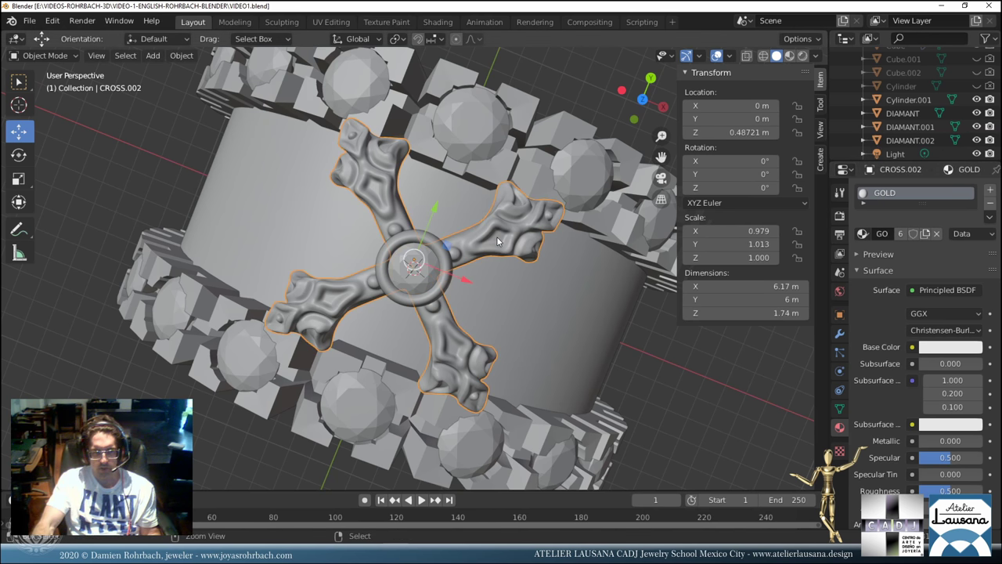
scroll(490, 271, "up", 3)
middle_click_drag(490, 271, 495, 251)
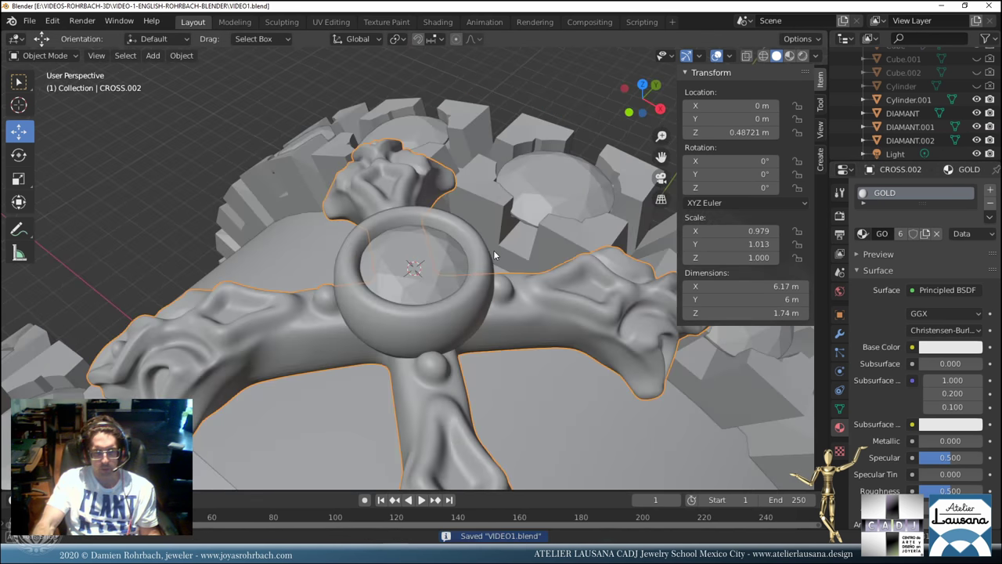
left_click(445, 317)
left_click(422, 276)
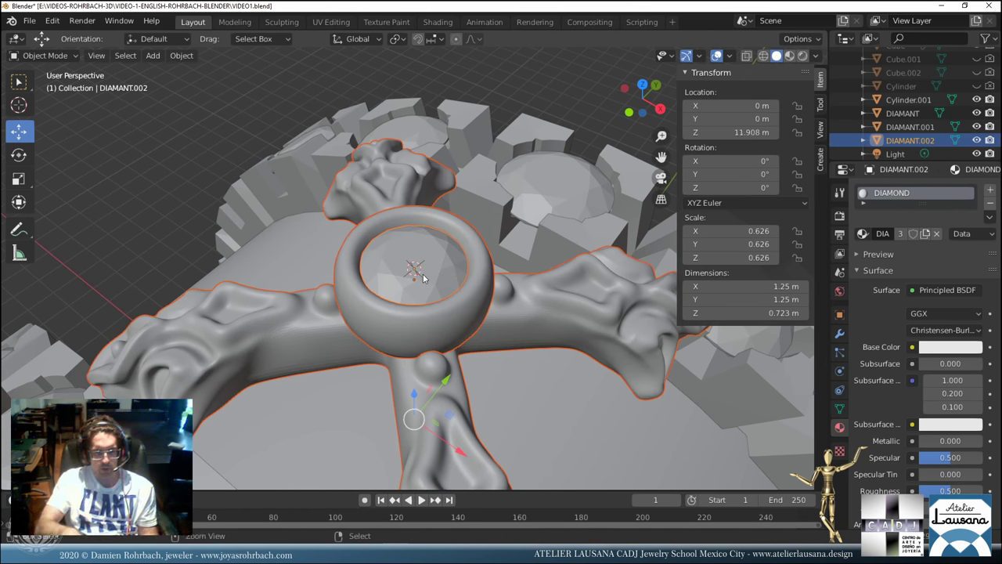
key("ctrl+j")
key("ctrl+s")
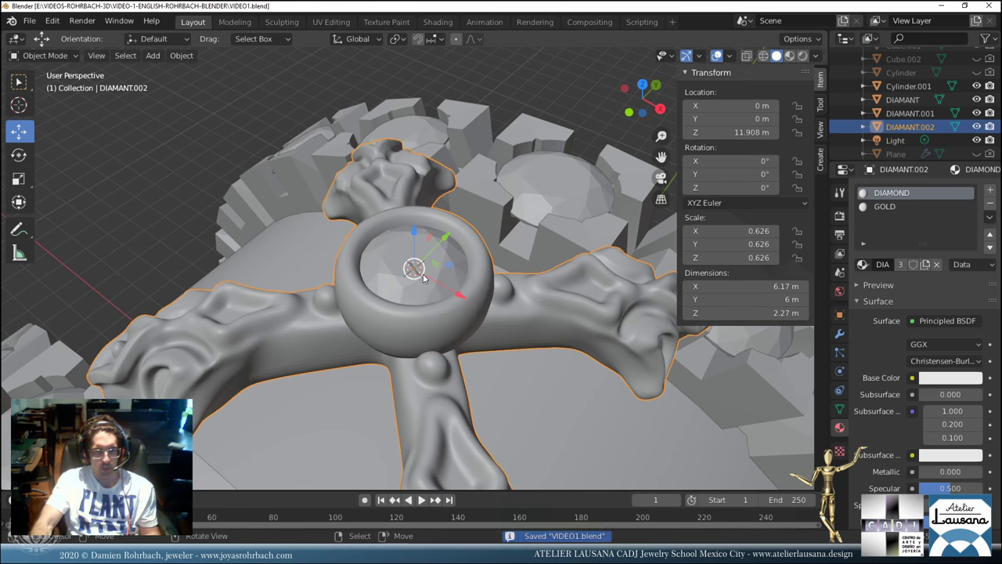
Apply all transforms to the joined cross, bezel and diamond object.
scroll(423, 275, "down", 8)
key("ctrl+a")
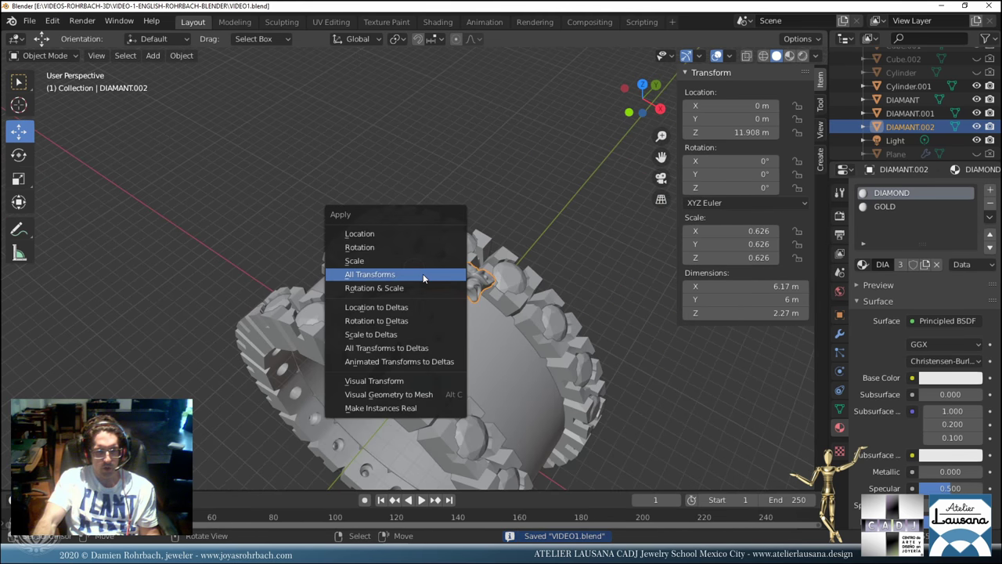
left_click(423, 274)
middle_click_drag(423, 273, 736, 392)
Add an Array modifier with a count of 8 to the joined cross object.
left_click(840, 332)
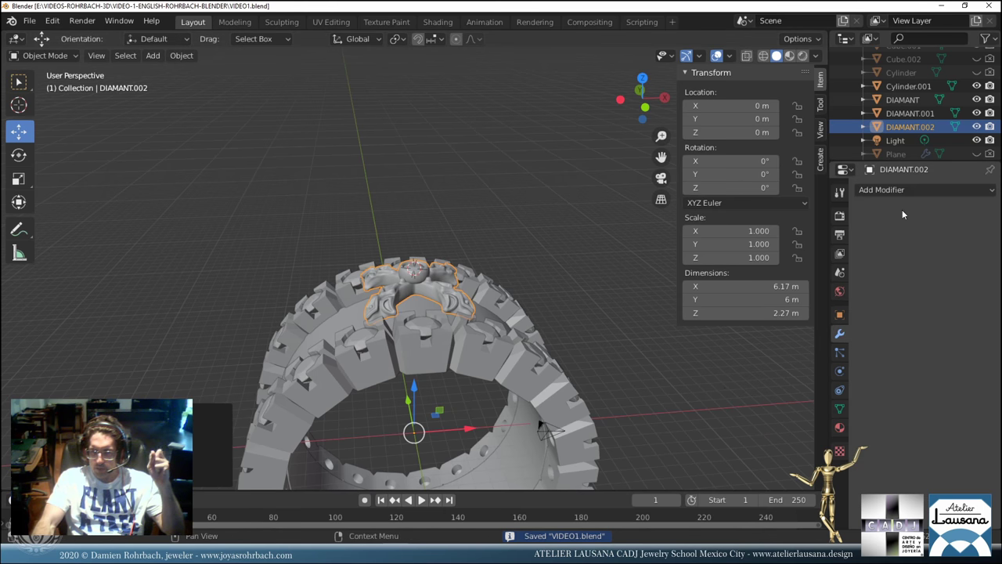
left_click(900, 190)
left_click(703, 220)
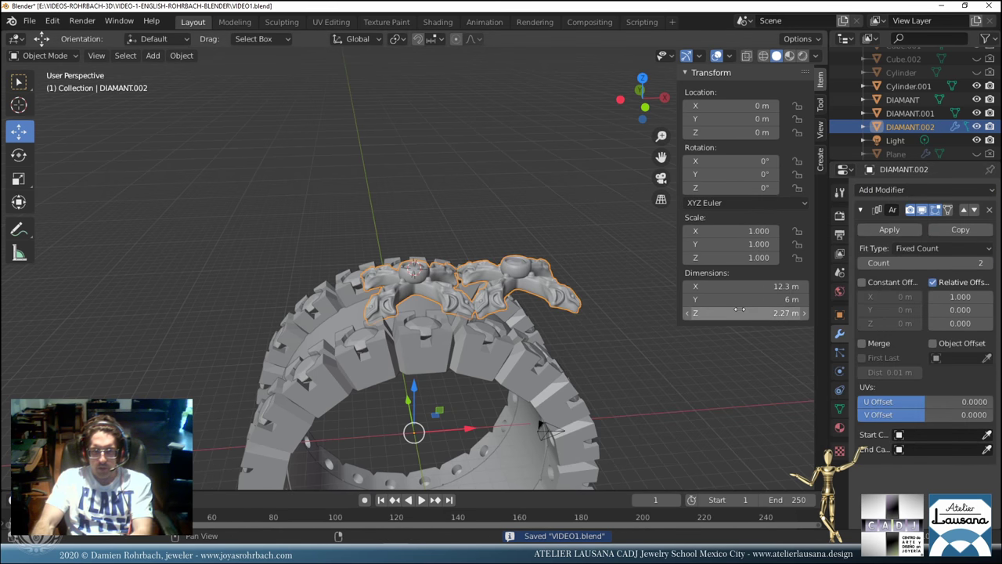
left_click(962, 263)
type("8")
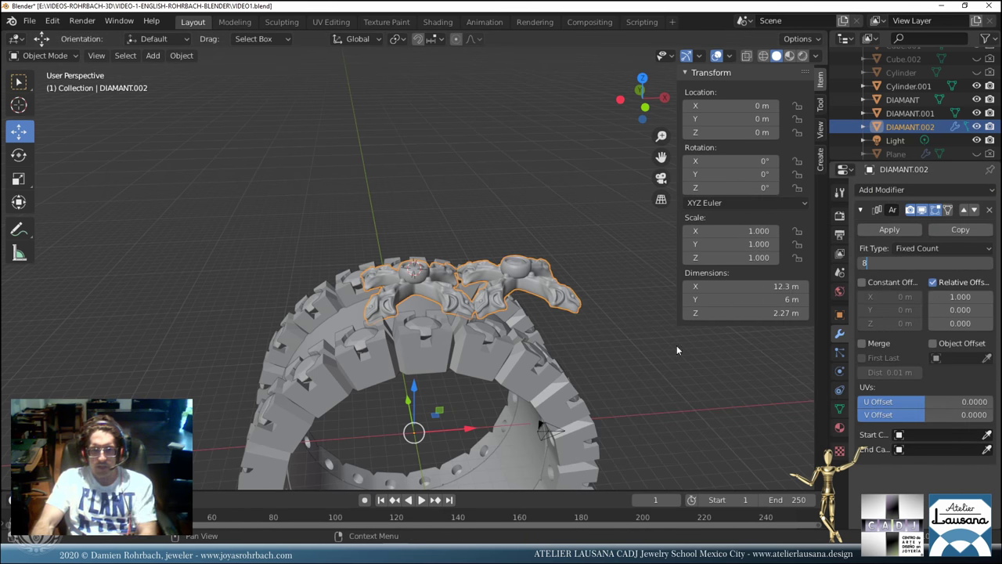
key("Return")
Add a cube mesh and clear its location so that it sits at the world origin.
left_click(154, 55)
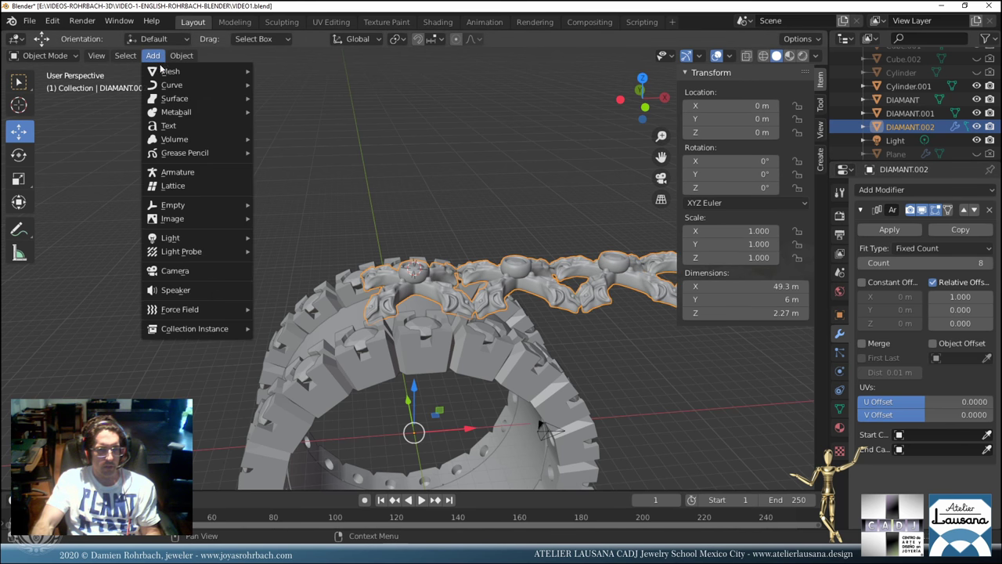
mouse_move(180, 72)
left_click(298, 90)
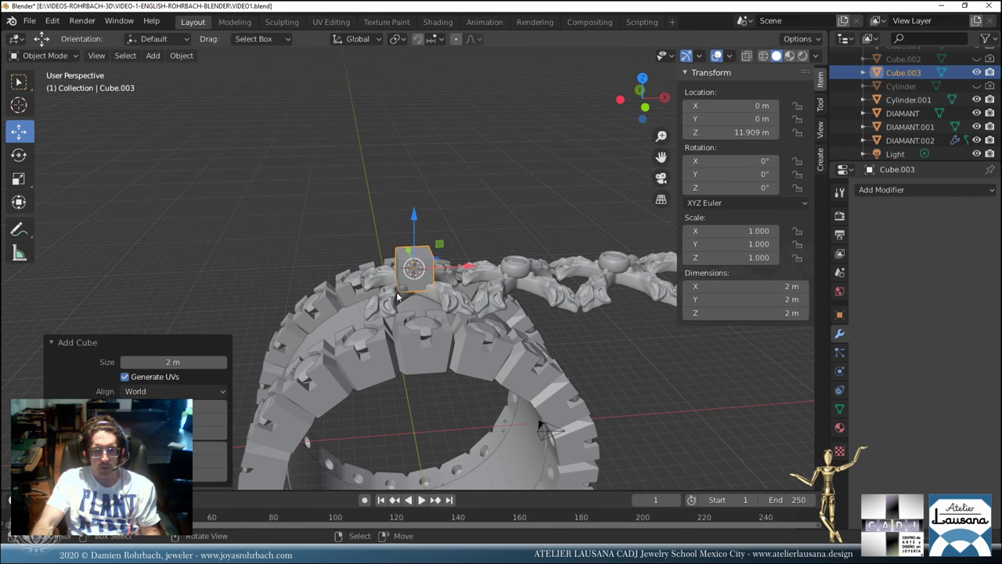
key("alt+g")
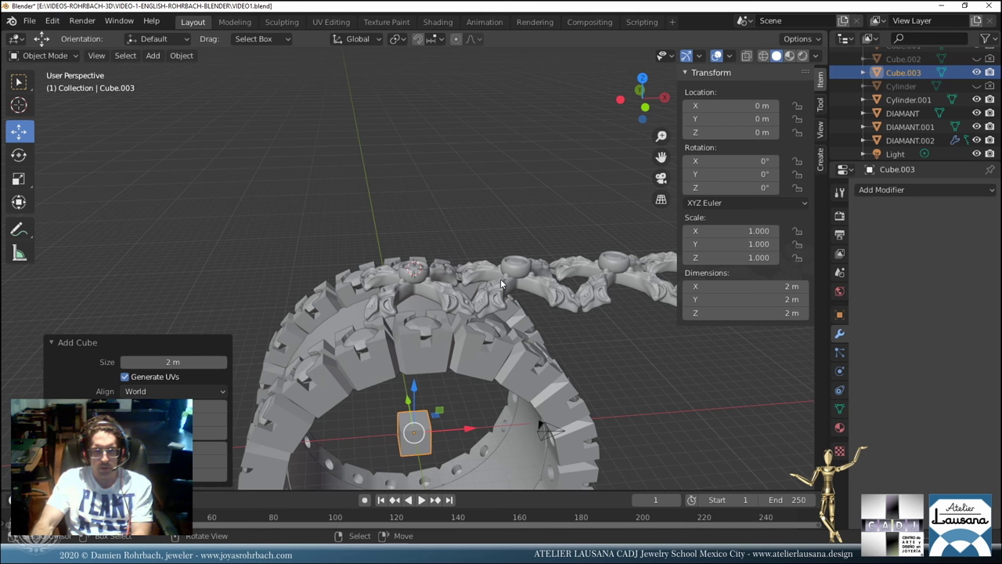
Set the cube as the cross array's object offset, enable Object Offset, disable Relative Offset, and save.
left_click(501, 284)
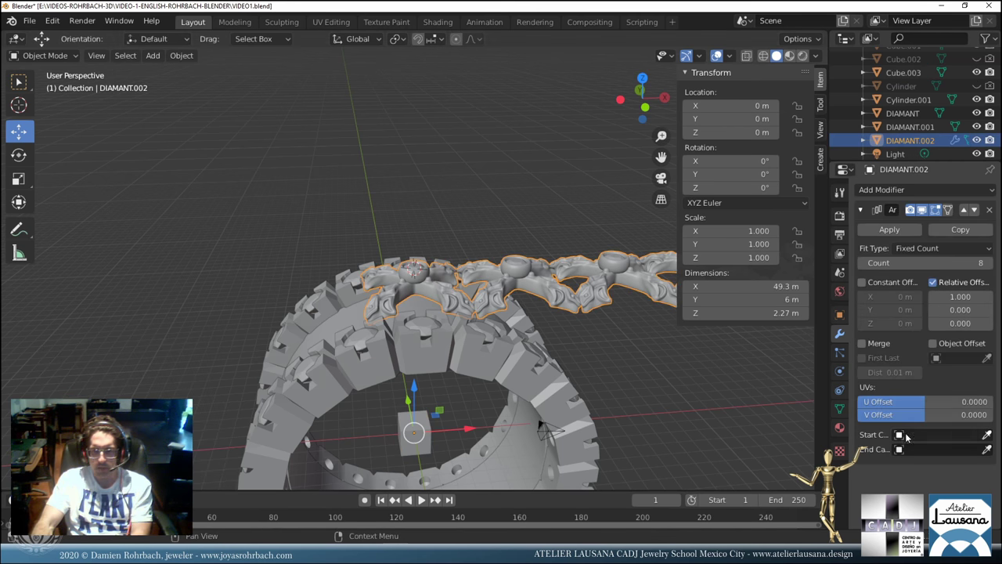
left_click(987, 358)
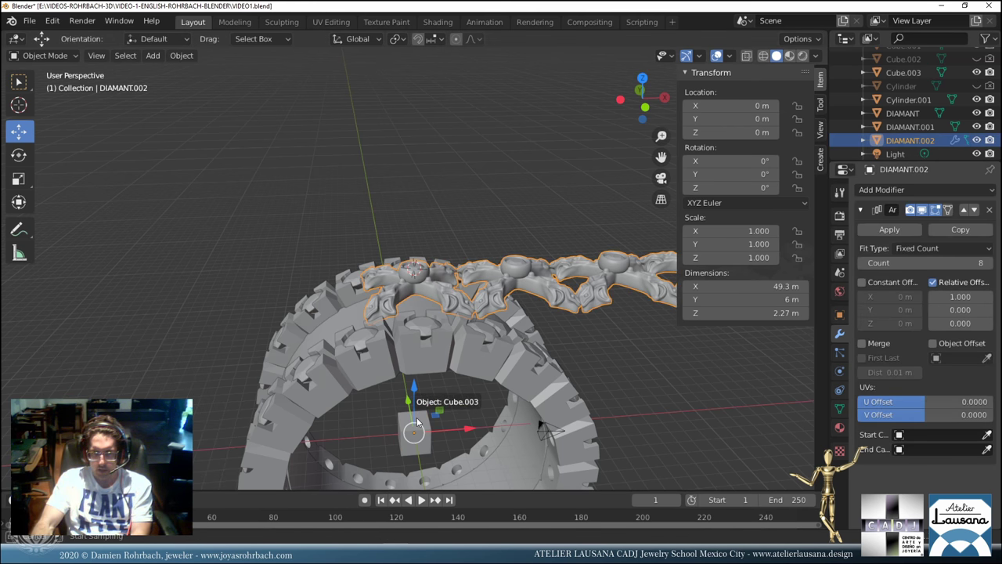
left_click(413, 419)
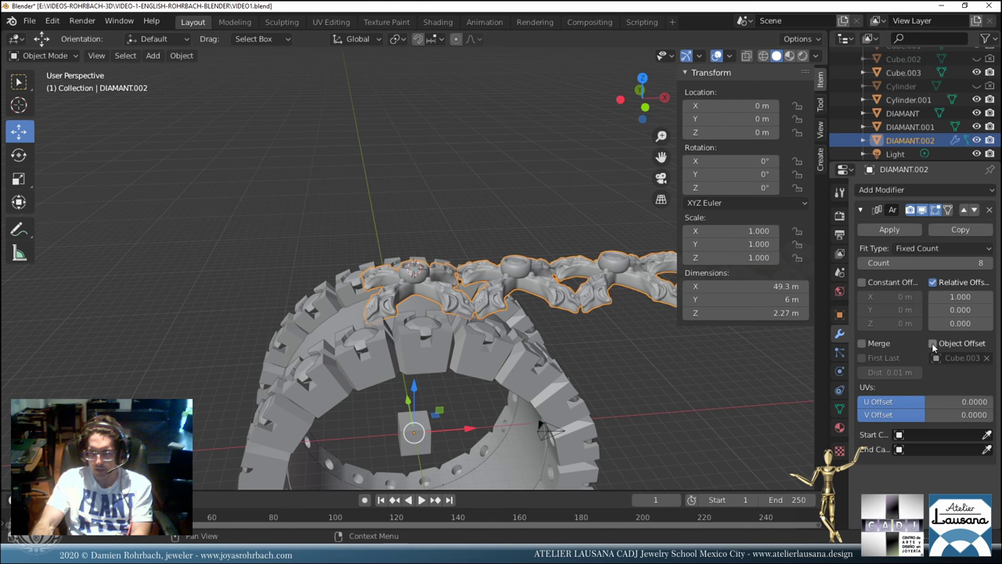
left_click(933, 284)
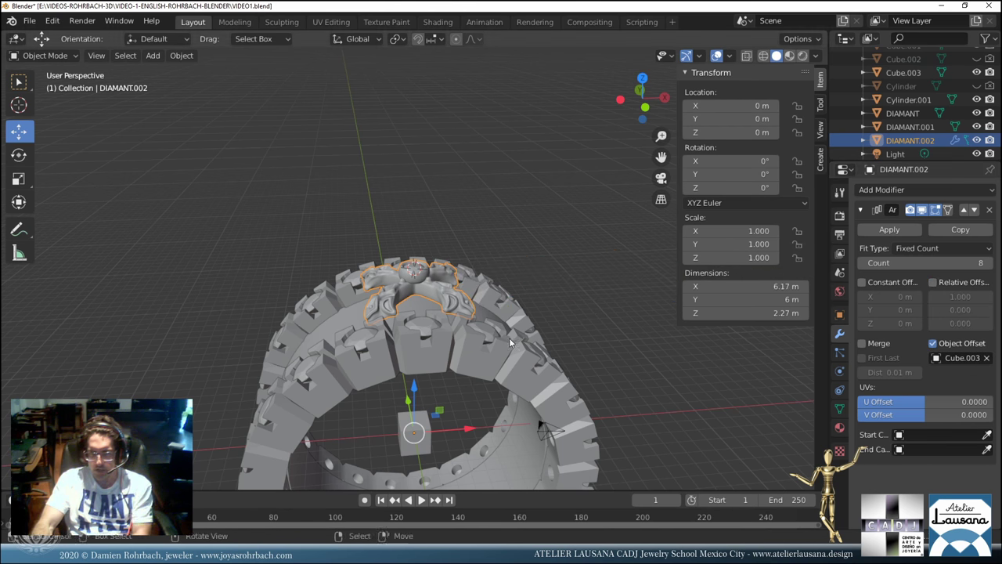
middle_click_drag(529, 337, 468, 390)
key("ctrl+s")
Rotate the cube used as the array's object offset about the Y axis in front view, setting its Y rotation to 45°.
left_click(415, 388)
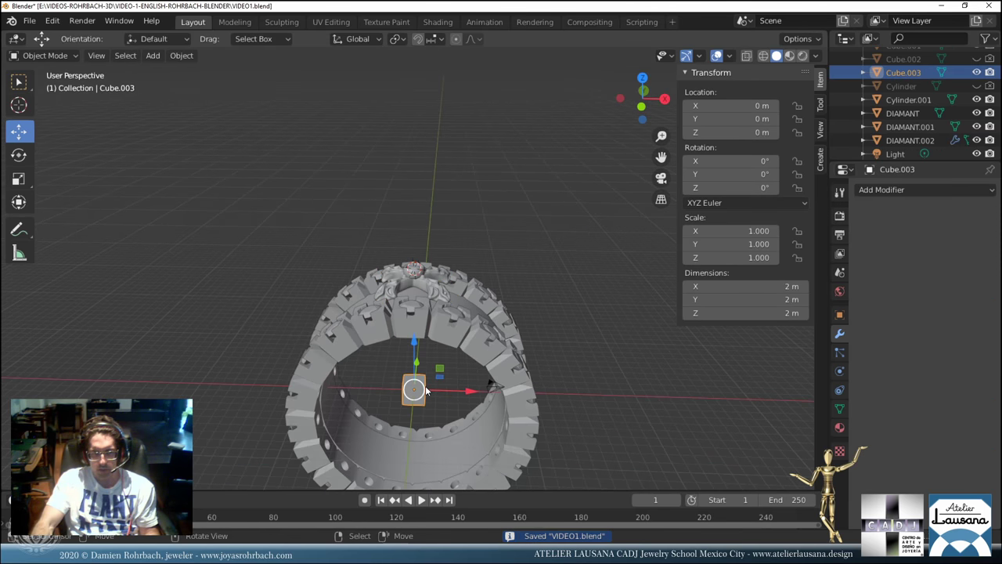
scroll(446, 293, "up", 1)
left_click(446, 298)
middle_click_drag(445, 298, 432, 335)
scroll(476, 247, "up", 1)
key("ctrl+s")
scroll(476, 247, "down", 1)
left_click(432, 333)
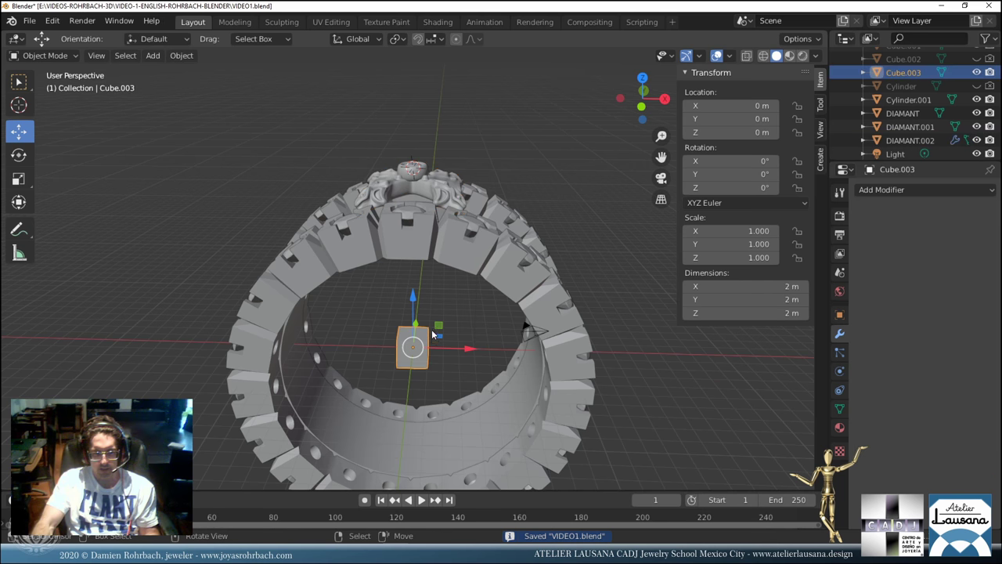
key("KP_1")
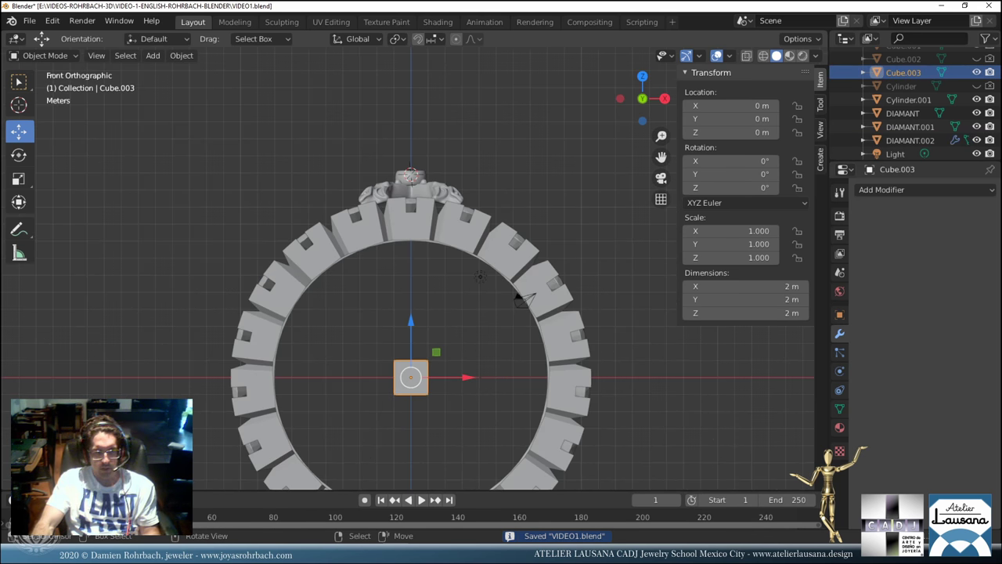
key("r")
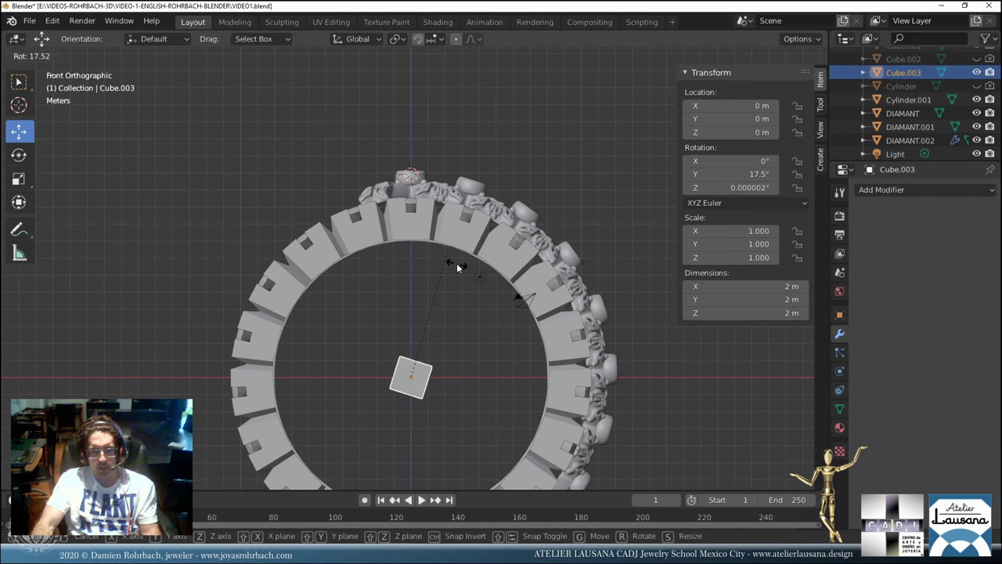
left_click(445, 284)
left_click(727, 174)
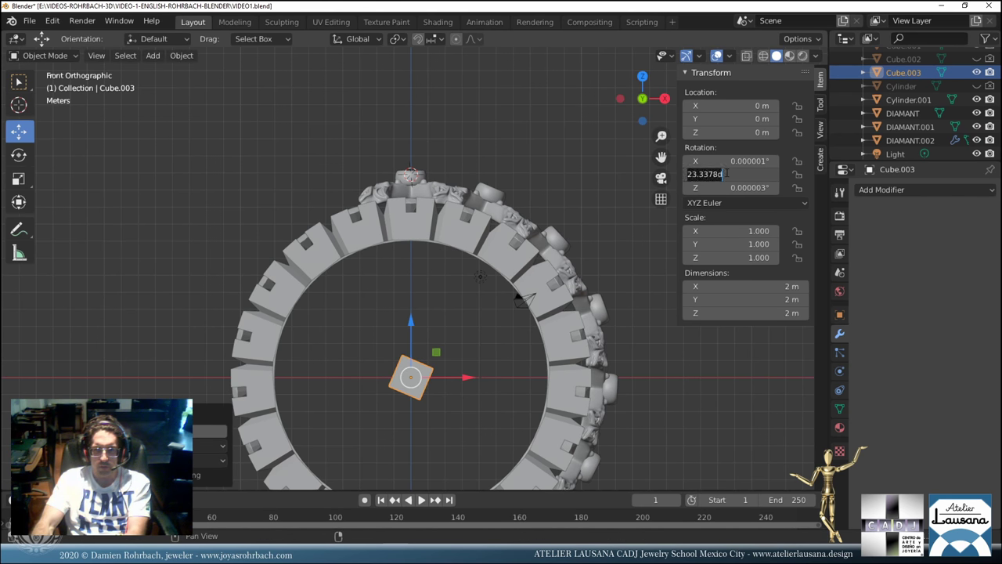
type("45")
key("Return")
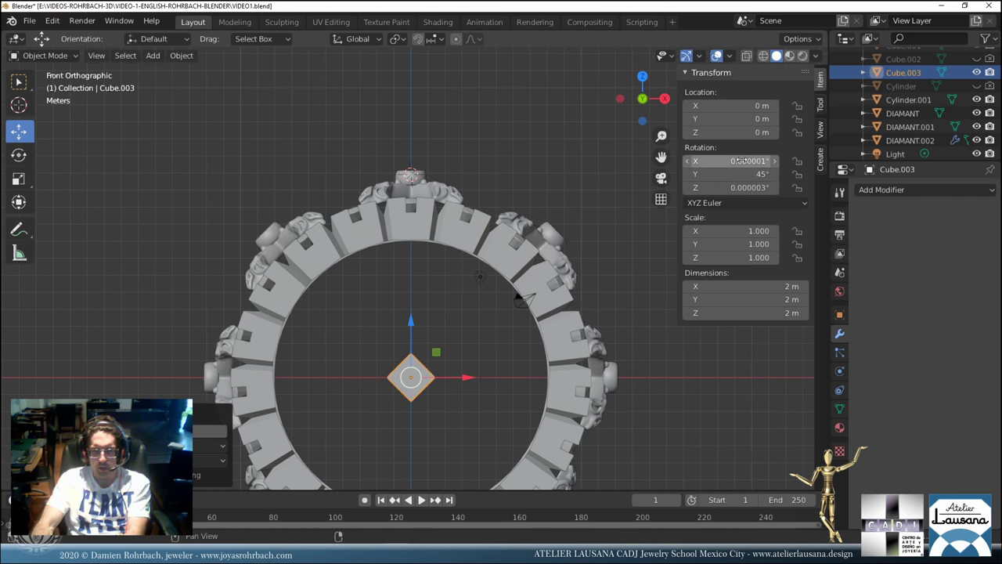
Set the offset cube's X and Z rotation to 0°.
left_click(743, 161)
type("0")
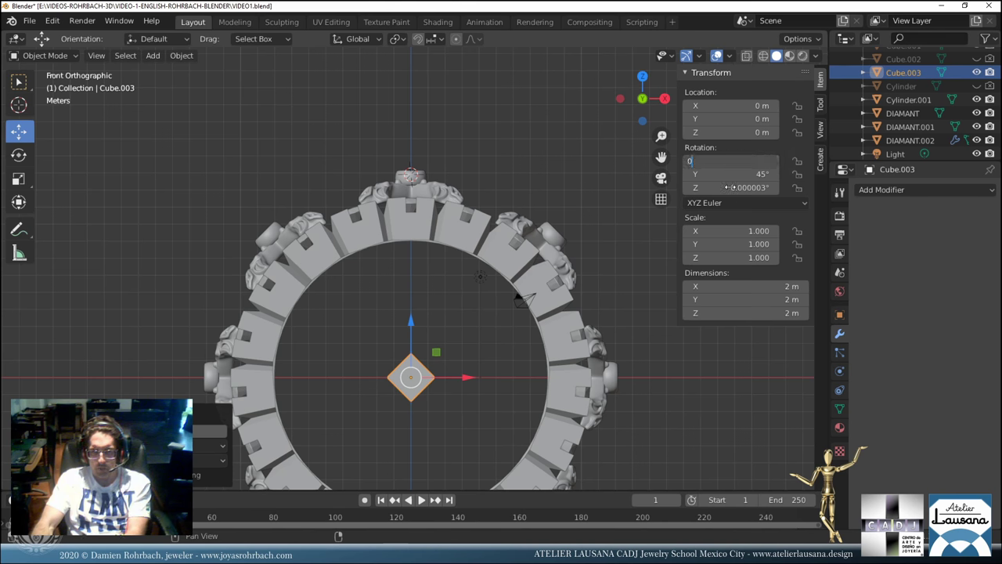
left_click(731, 188)
type("0")
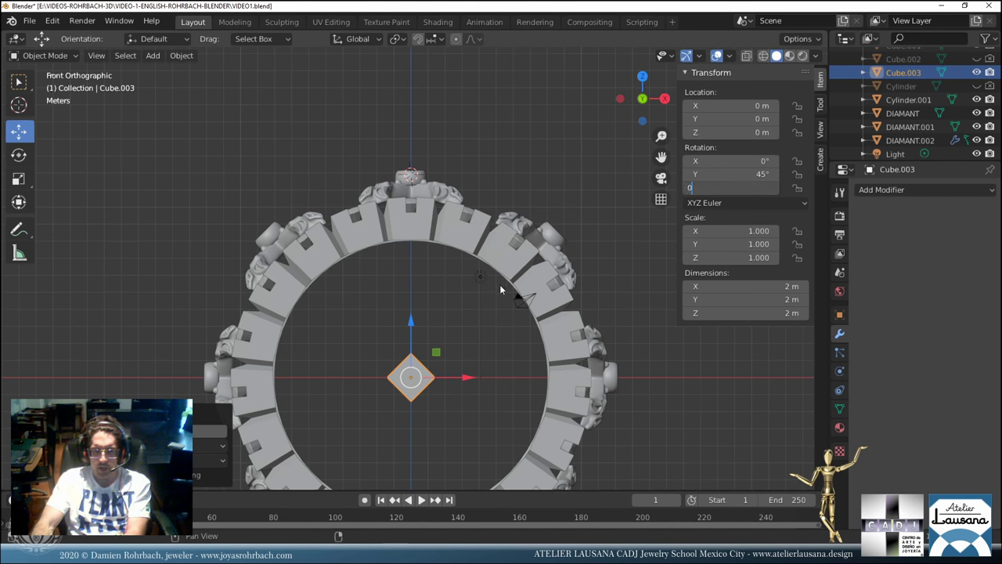
key("Return")
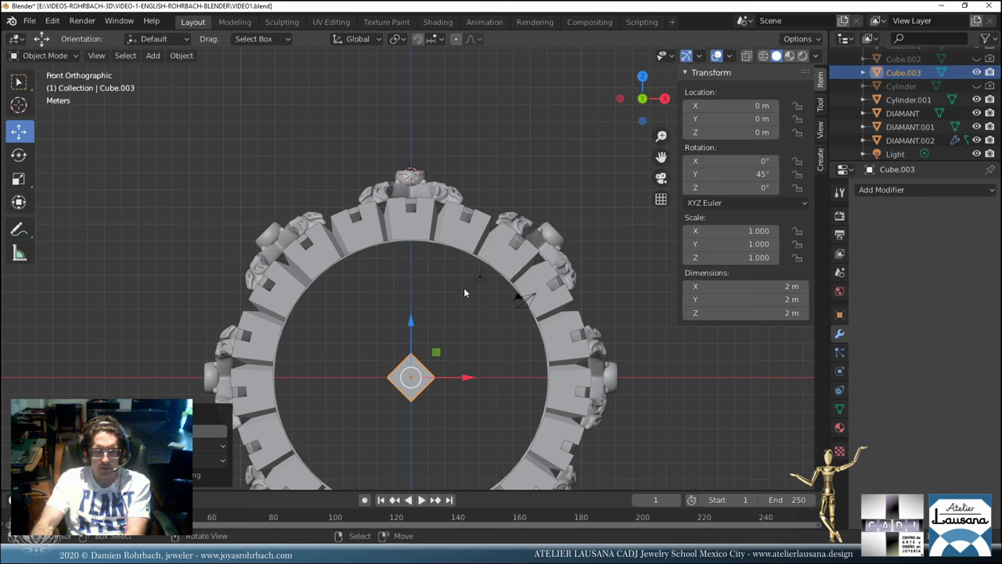
Examine the arrayed crosses around the ring from several angles, hide the sidebar, and save the file.
middle_click_drag(486, 213, 524, 108)
scroll(524, 108, "down", 5)
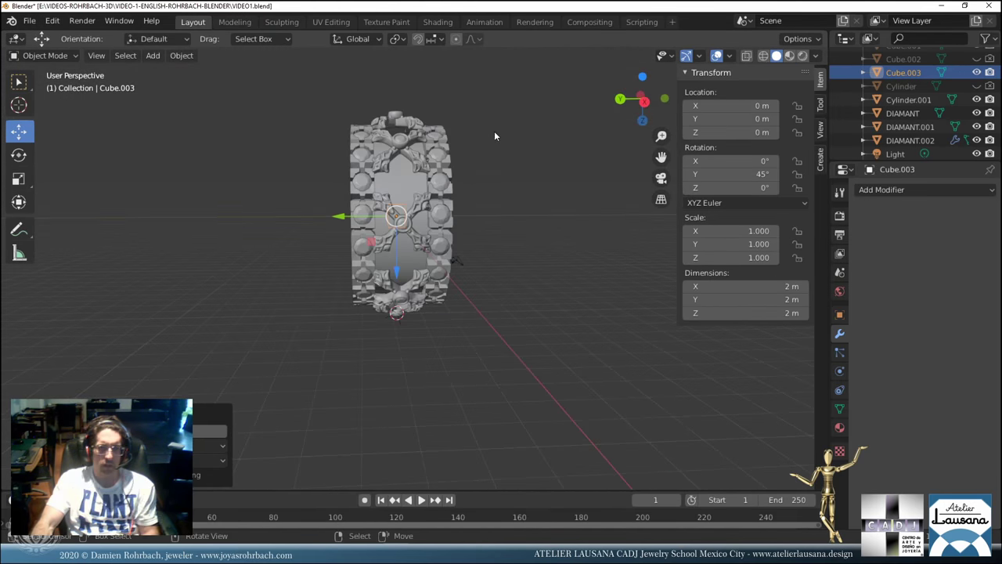
middle_click_drag(458, 168, 516, 273, "shift")
scroll(462, 252, "up", 6)
scroll(516, 272, "down", 5)
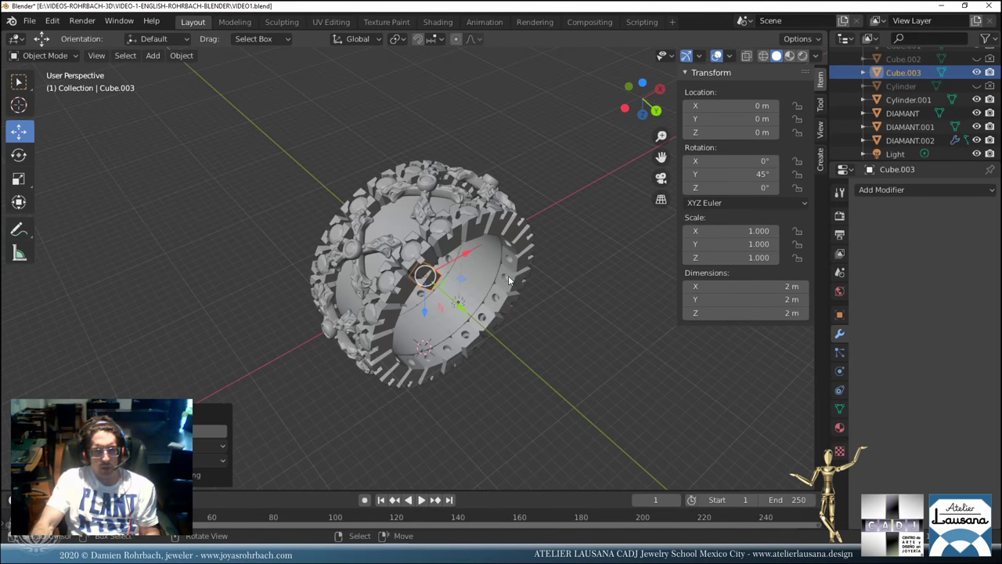
key("n")
scroll(502, 298, "up", 5)
mouse_move(502, 297)
middle_mouse_down()
mouse_move(516, 299)
mouse_move(508, 295)
middle_mouse_up()
scroll(516, 299, "down", 5)
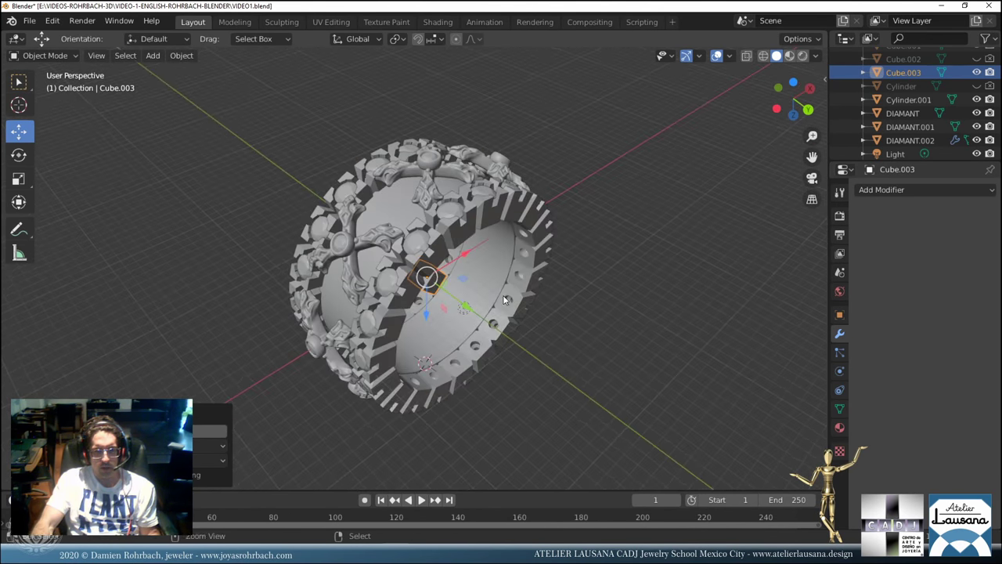
key("ctrl+s")
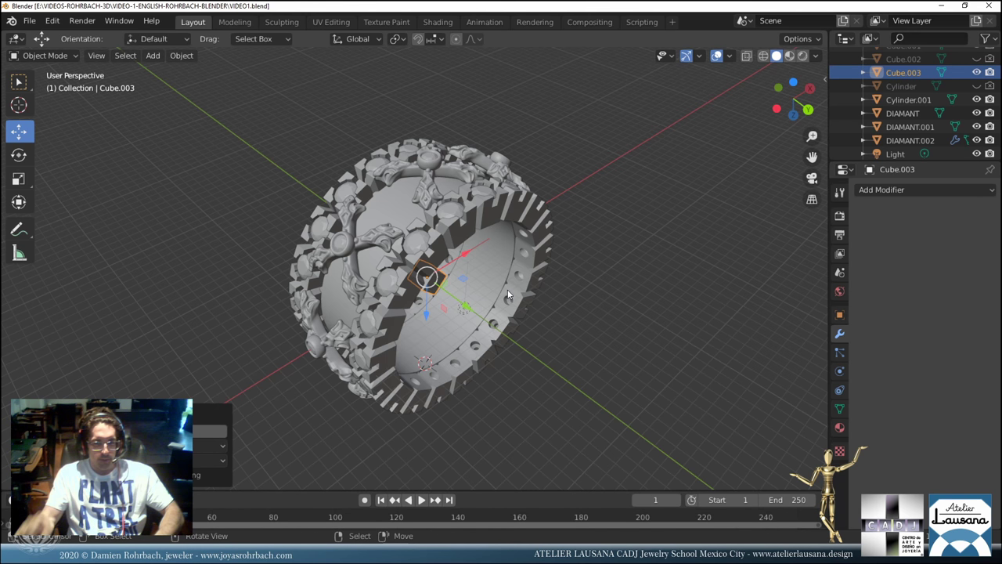
Inspect the spacing of the crosses between the diamond bands from above and up close, and save the file.
key("KP_7")
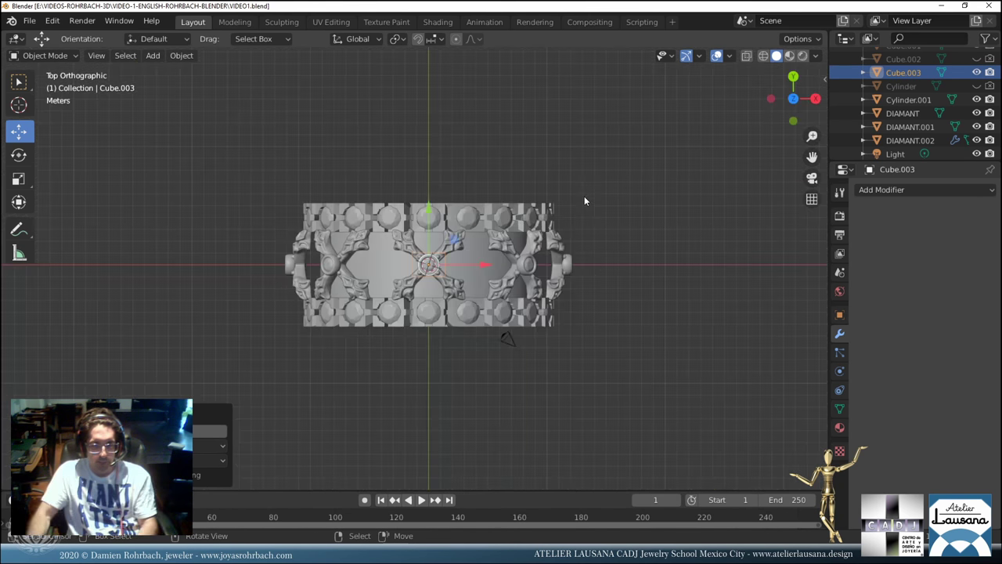
middle_click_drag(554, 264, 387, 211)
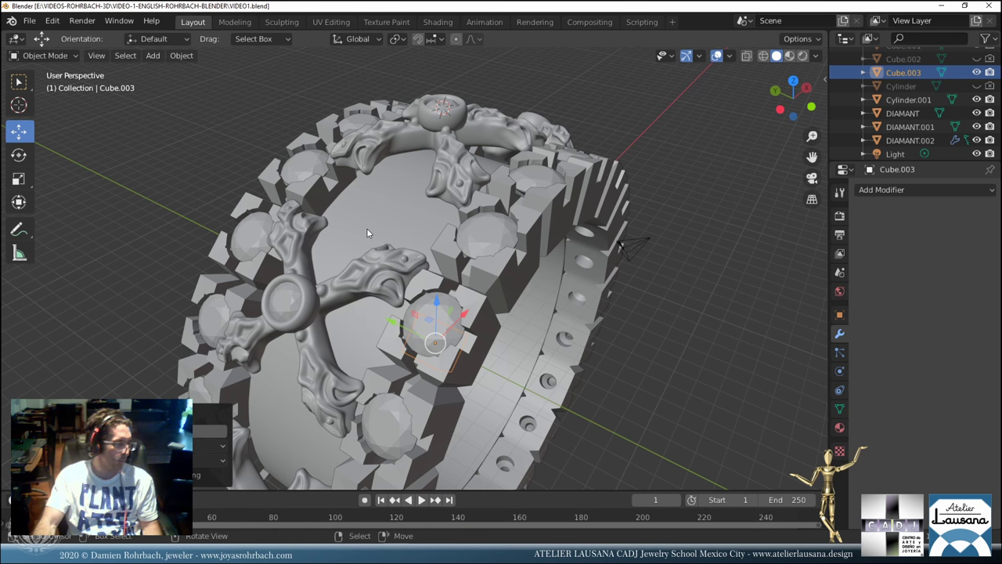
key("KP_7")
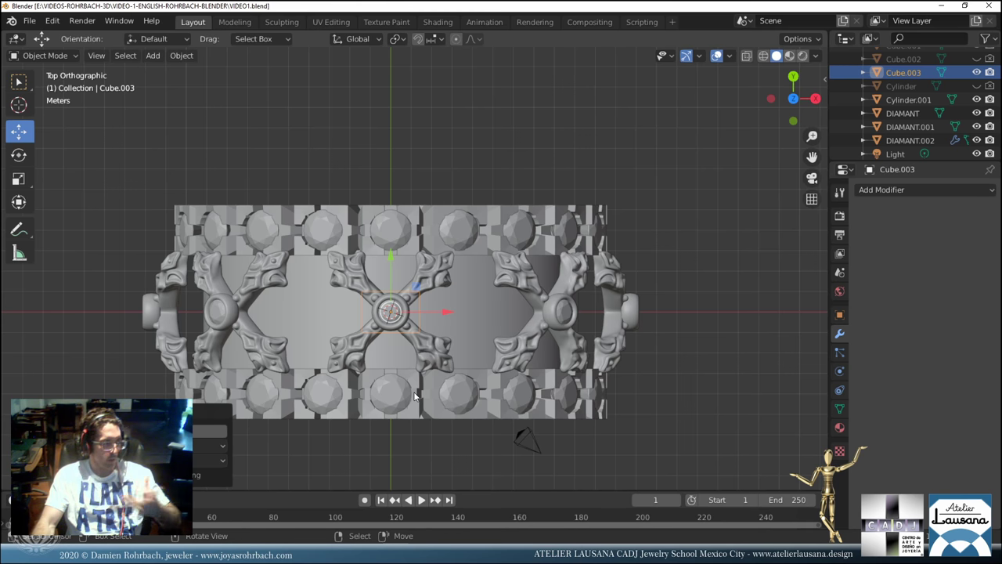
key("ctrl+s")
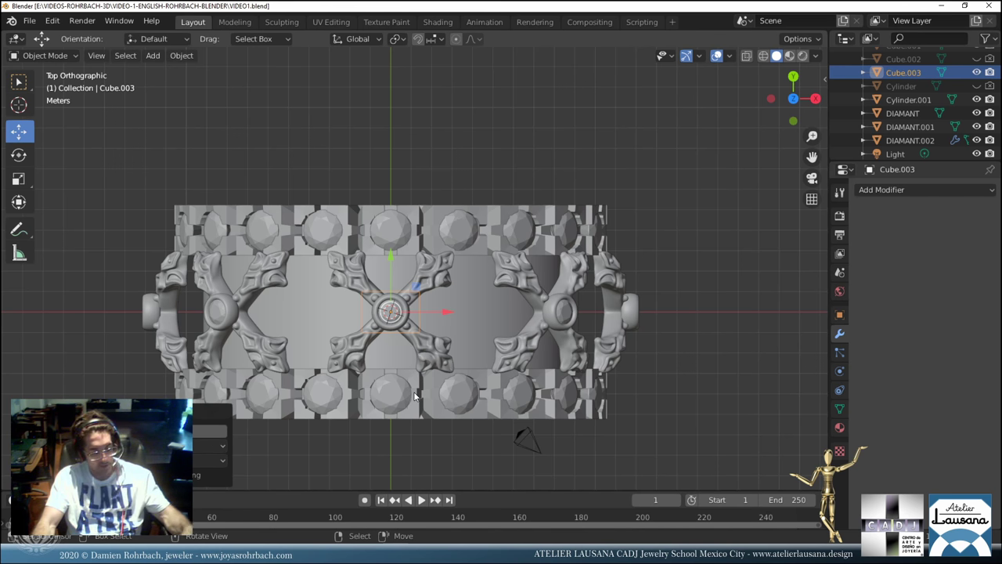
key("ctrl+s")
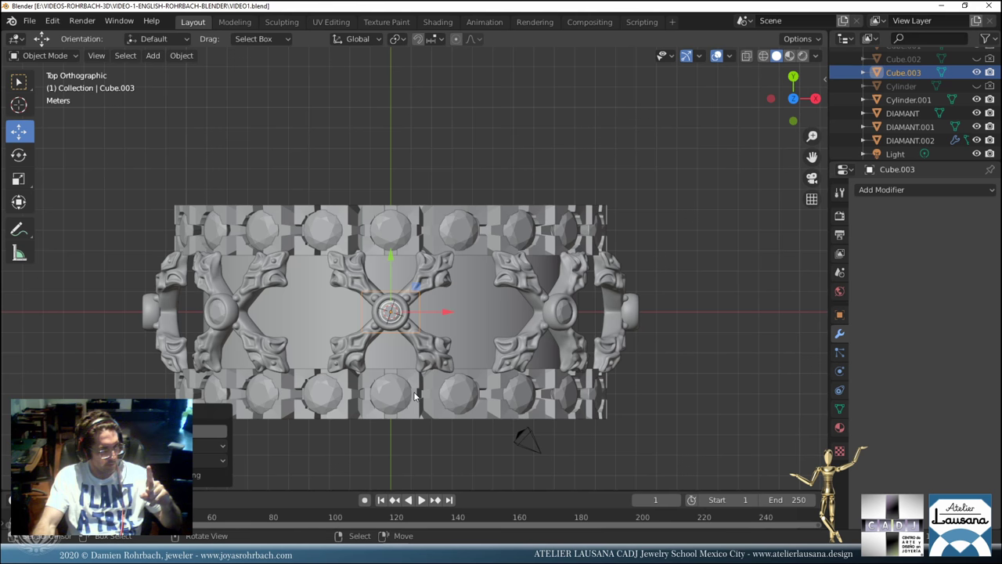
Try deleting the offset cube while the cross array still depends on it, and undo the deletion.
middle_click_drag(337, 227, 395, 280)
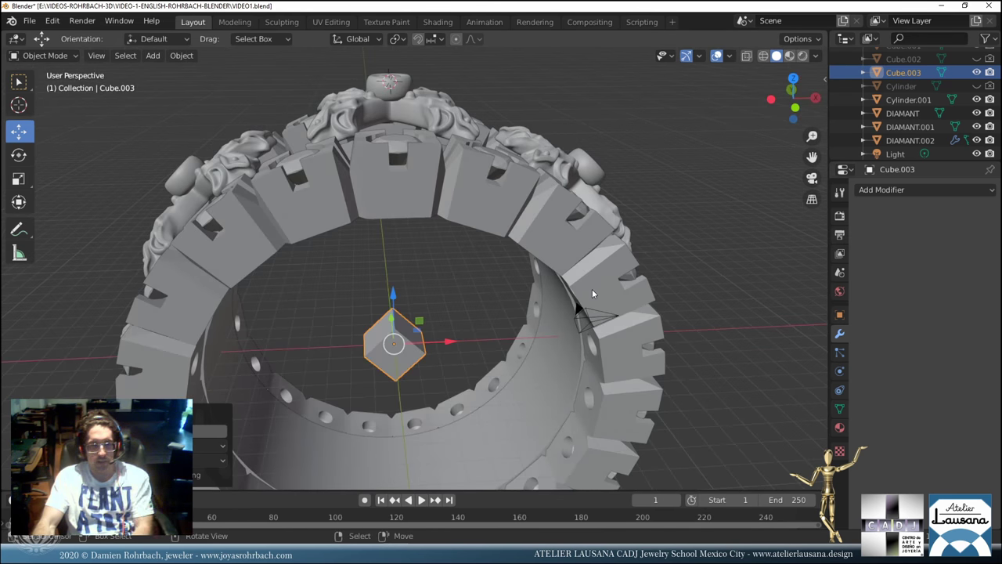
key("Delete")
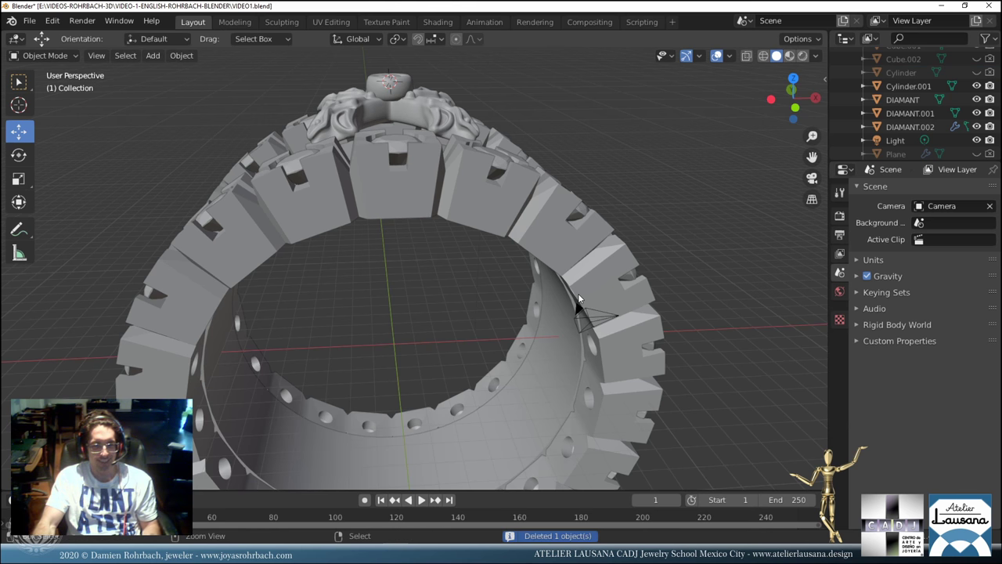
key("ctrl+z")
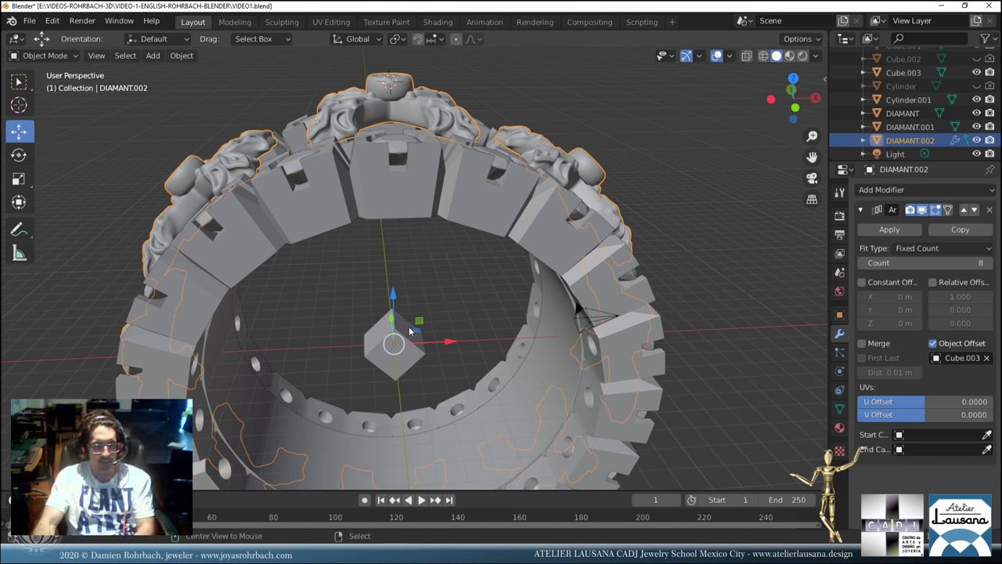
Convert the arrayed cross object to a mesh, delete the offset cube at the ring's centre, and save.
left_click(408, 332)
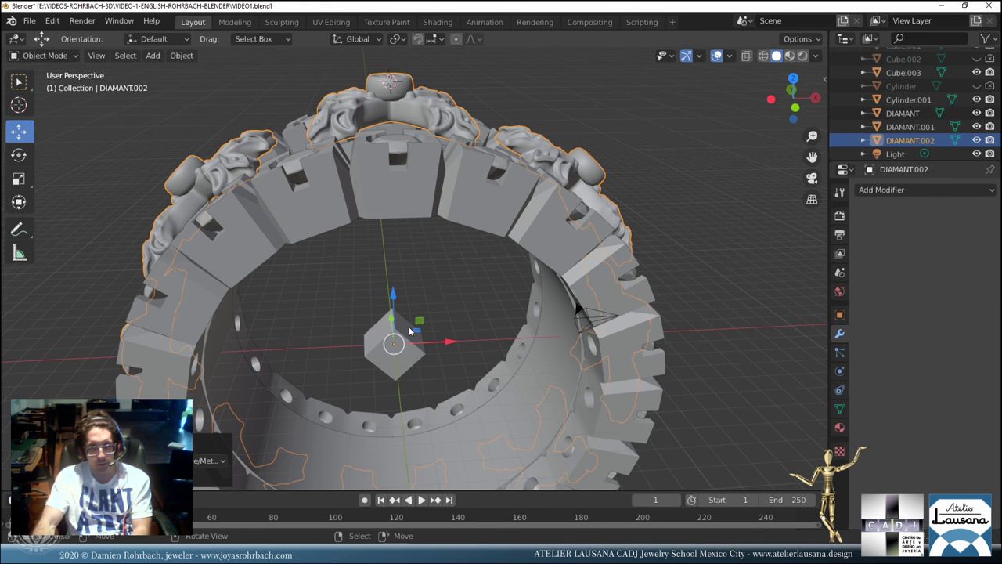
key("Delete")
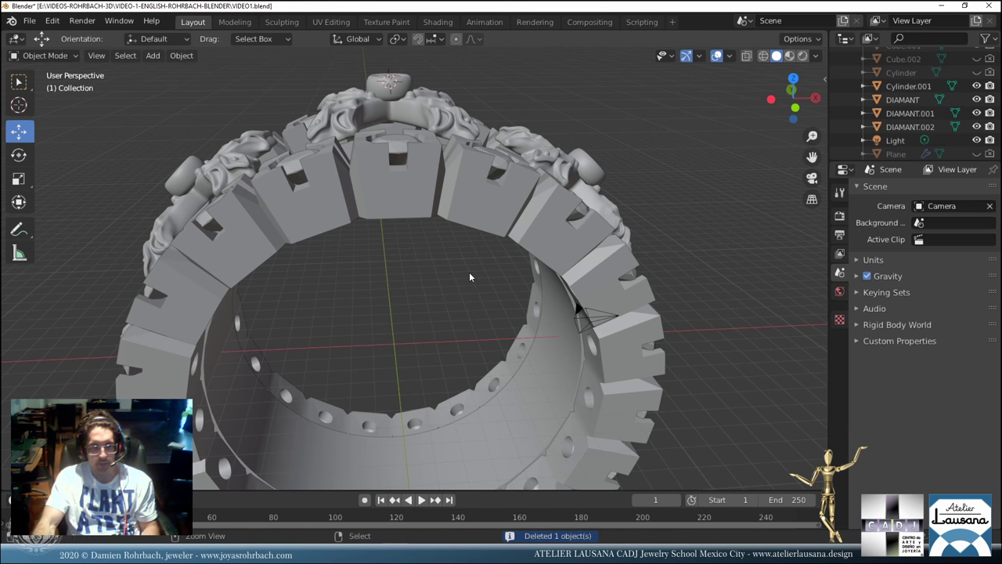
key("ctrl+s")
Enable the Statistics viewport overlay for the scene and save the file.
middle_click_drag(467, 270, 656, 107)
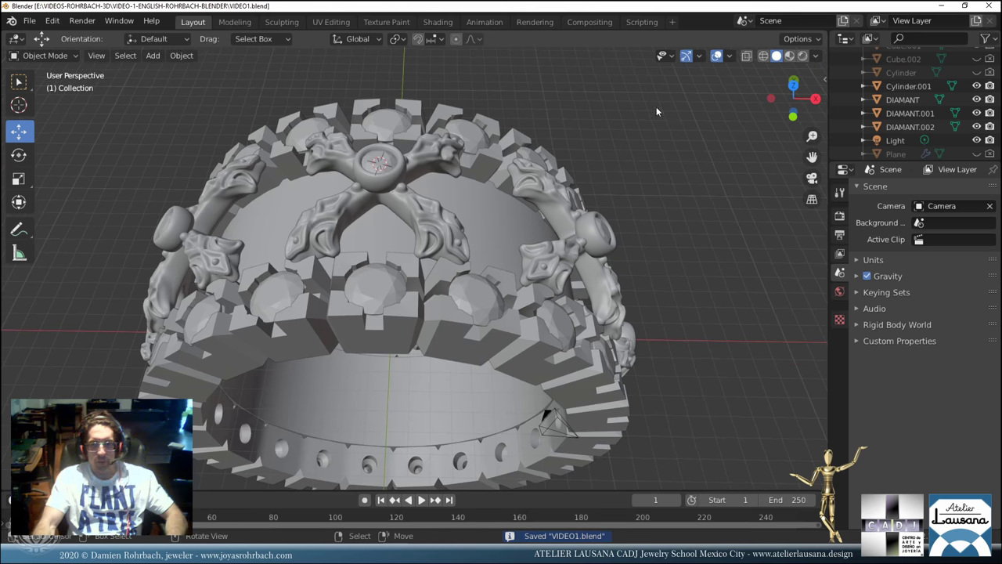
left_click(730, 56)
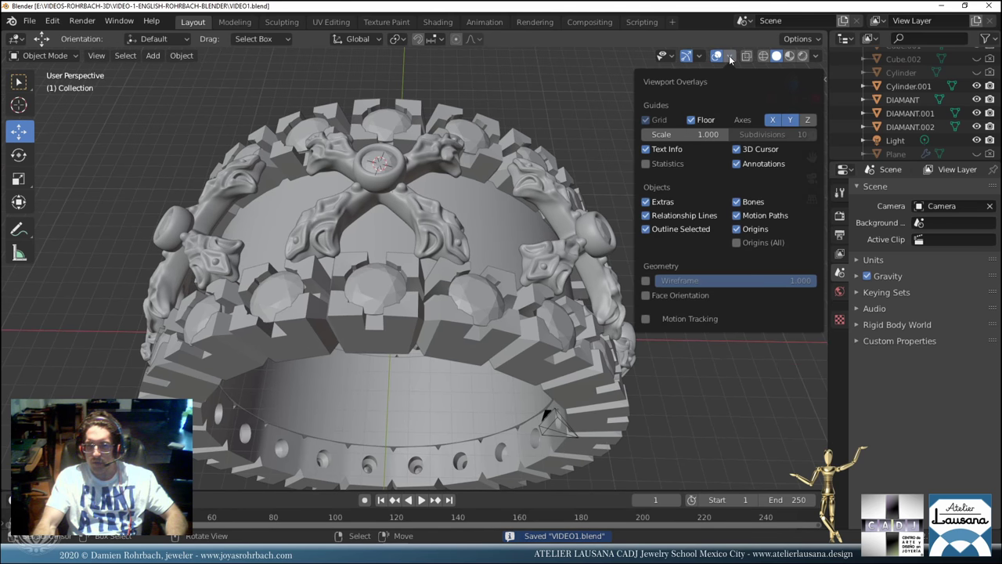
left_click(647, 164)
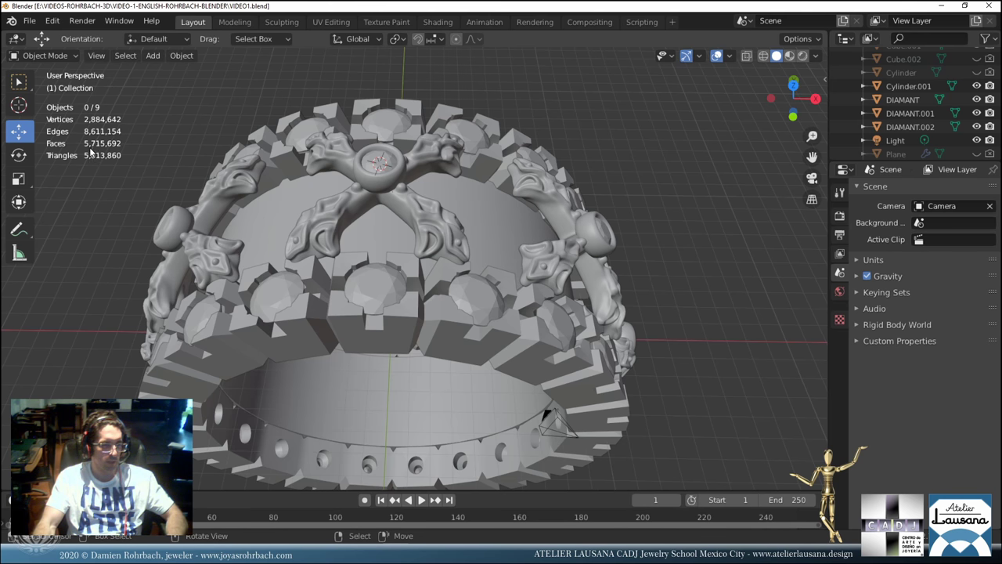
key("ctrl+s")
scroll(382, 212, "down", 1)
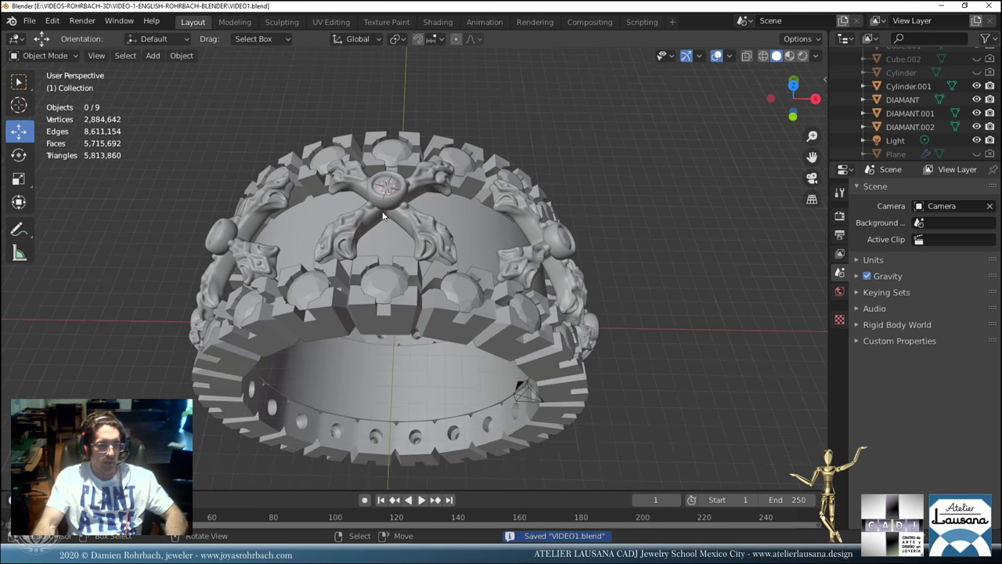
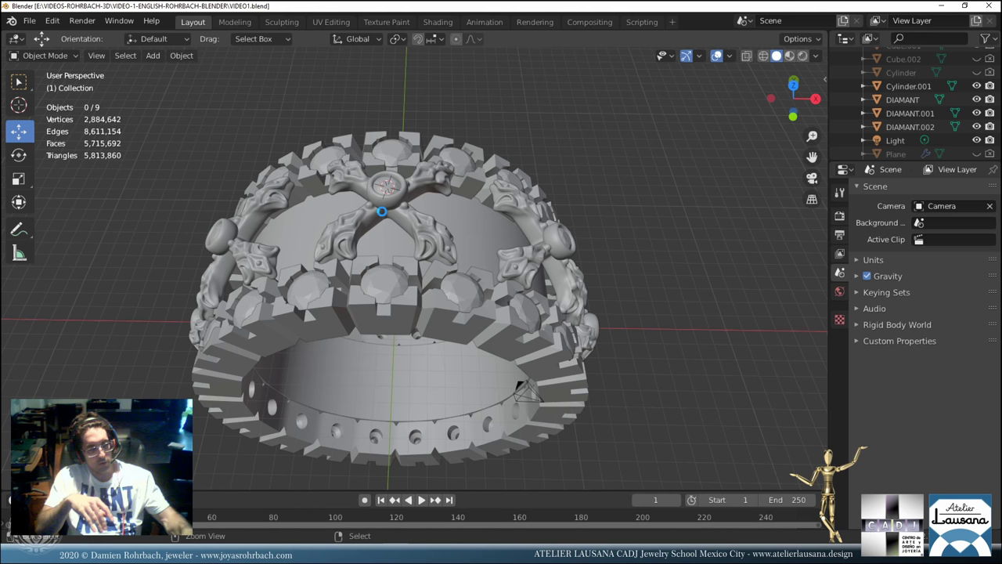
Save the ring model file.
key("ctrl+s")
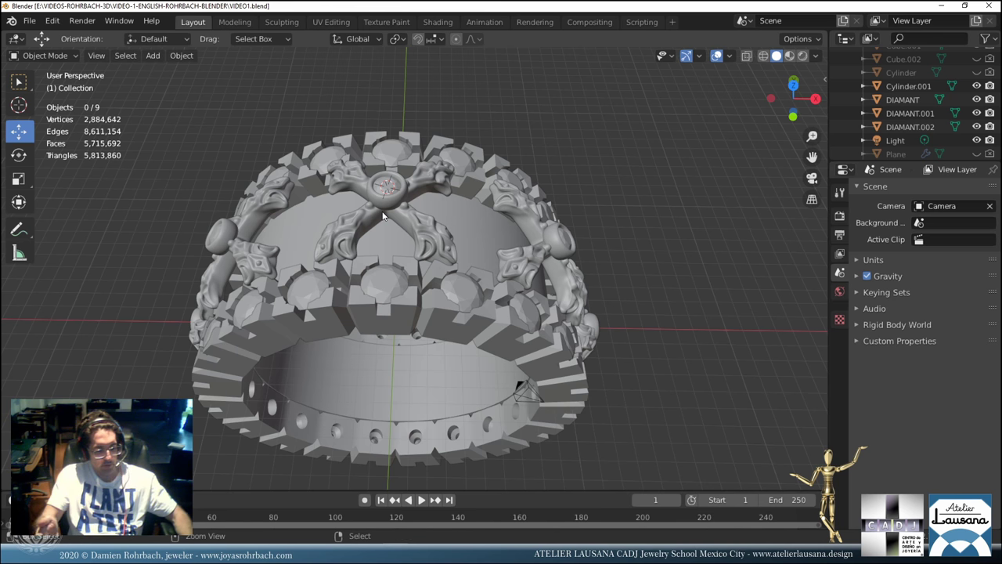
key("ctrl+s")
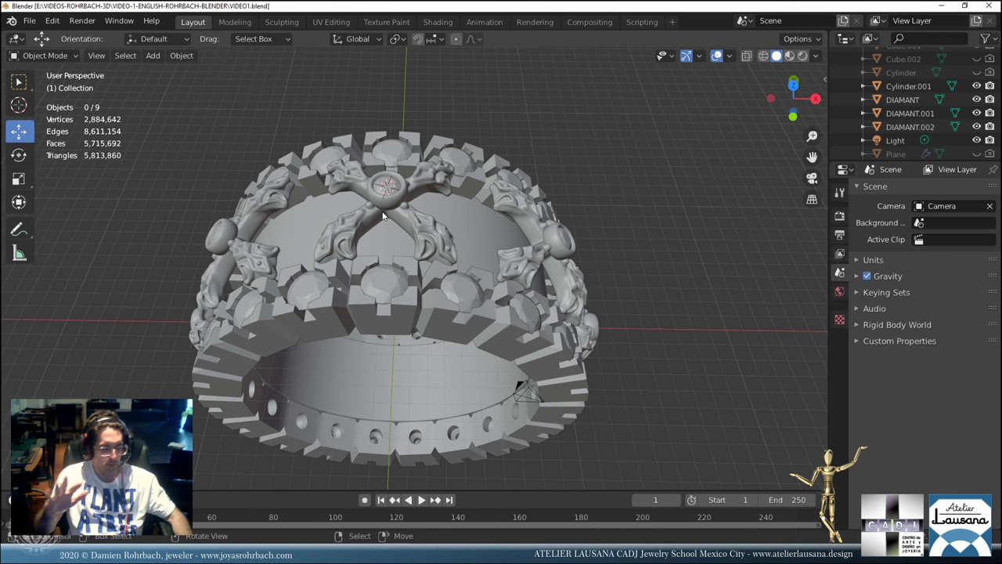
key("ctrl+s")
key("ctrl+s")
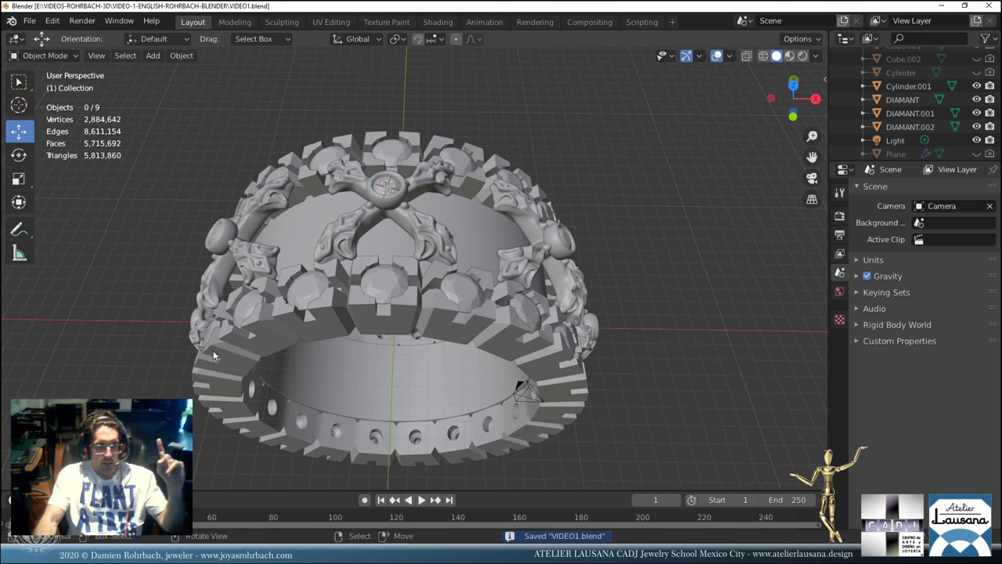
Add a 2 m cube at the 3D cursor on top of the ring, show its material settings and save.
middle_click_drag(264, 292, 314, 205)
left_click(153, 55)
mouse_move(162, 74)
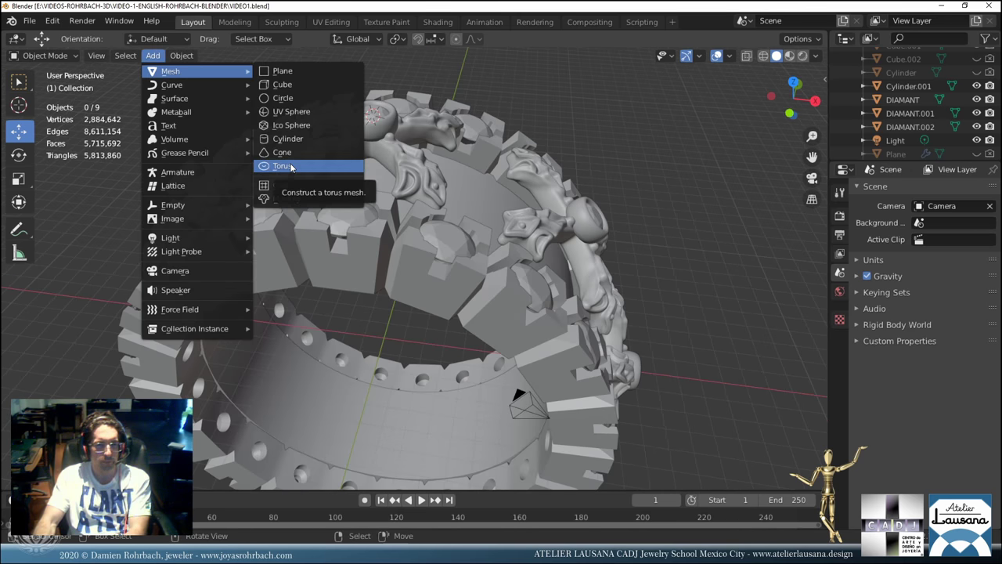
left_click(298, 83)
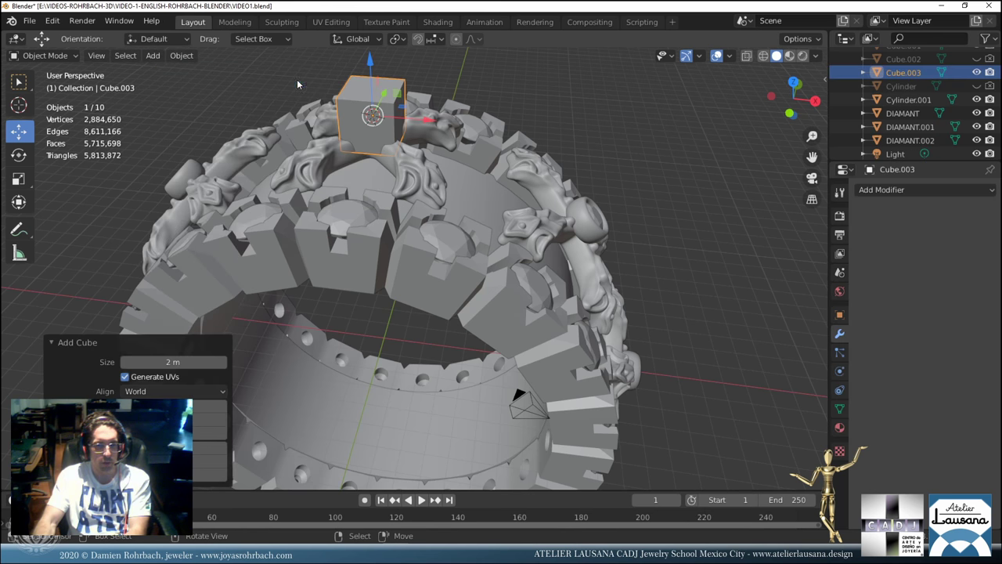
left_click(840, 428)
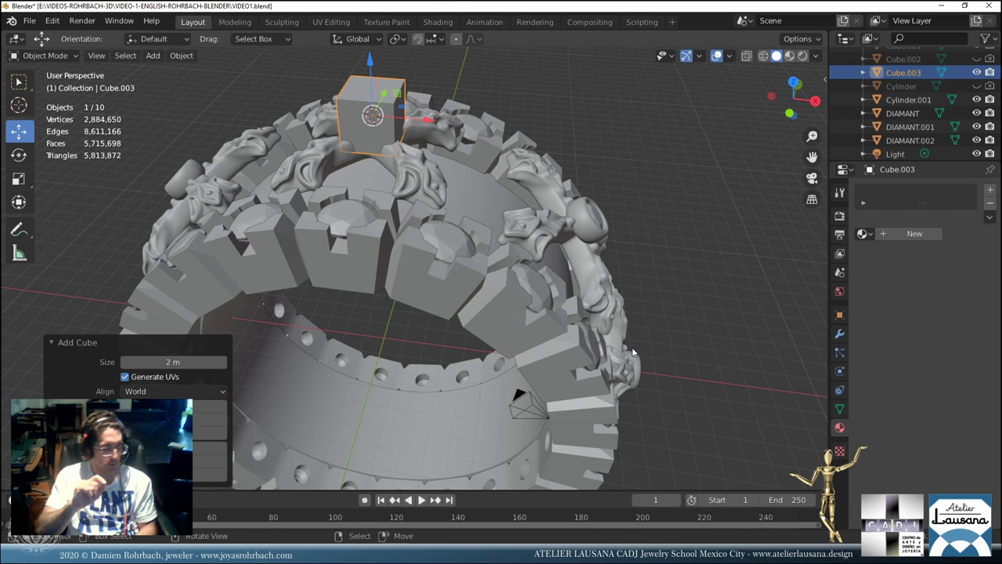
key("ctrl+s")
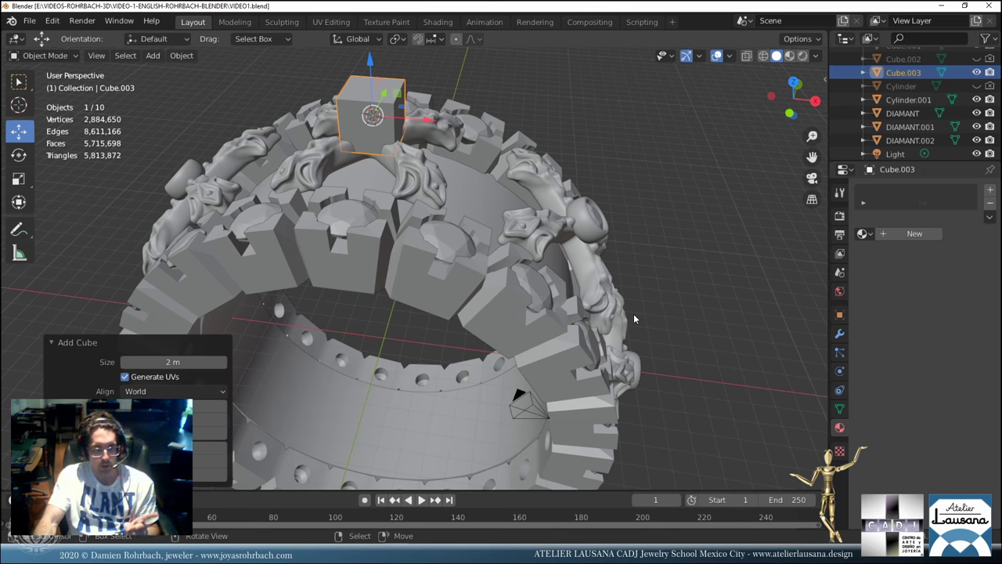
Edit the cube's mesh in vertex mode and move it down beneath the top cross ornament.
middle_click_drag(634, 314, 592, 302)
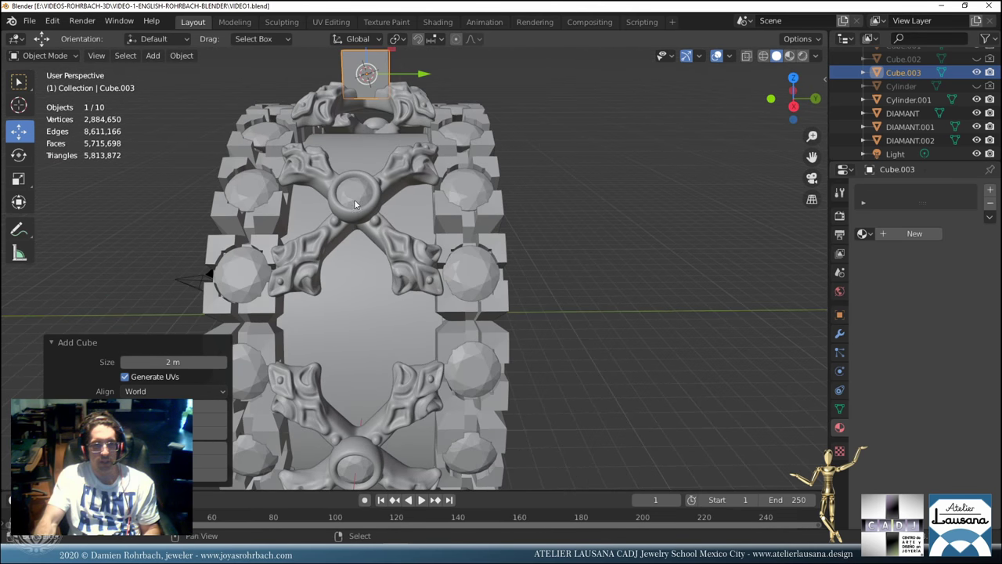
middle_click_drag(354, 204, 428, 225)
key("Tab")
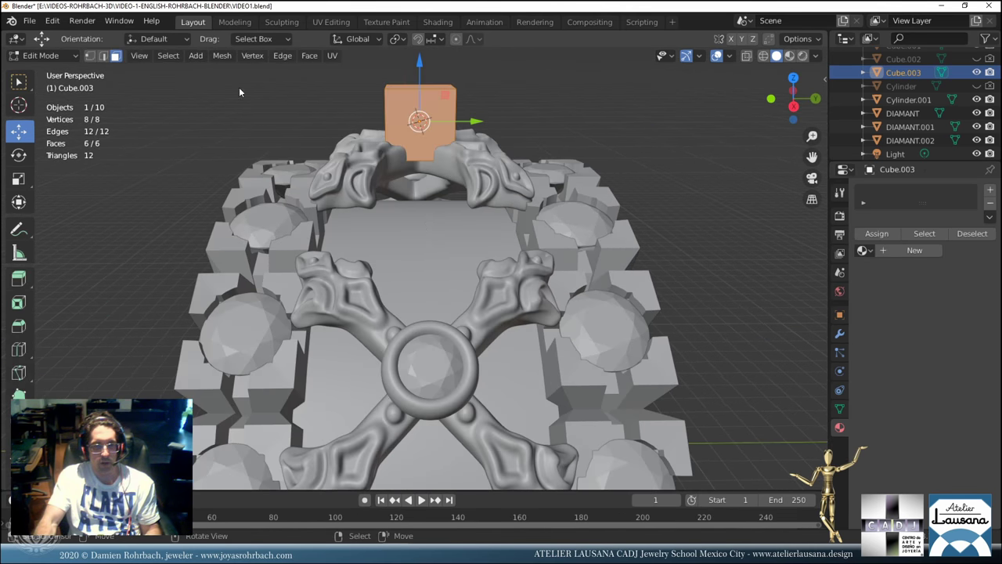
left_click(90, 56)
middle_click_drag(544, 249, 458, 186)
scroll(457, 185, "up", 2)
left_click_drag(468, 109, 489, 206)
mouse_move(489, 206)
middle_mouse_down()
mouse_move(500, 203)
mouse_move(493, 193)
middle_mouse_up()
scroll(492, 194, "up", 3)
Scale the cube to about 0.69 along Z and lower it towards the ring band.
key("s")
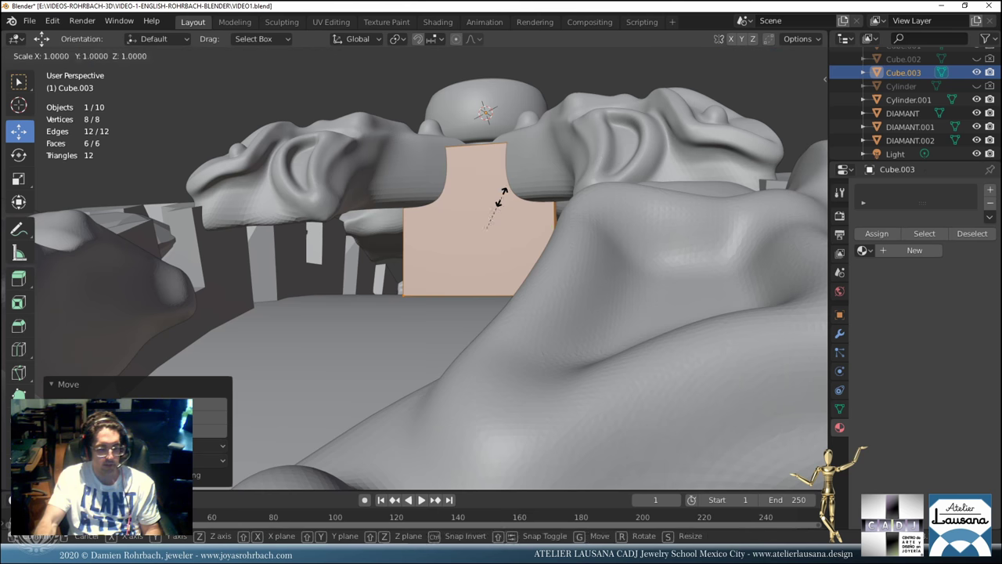
key("z")
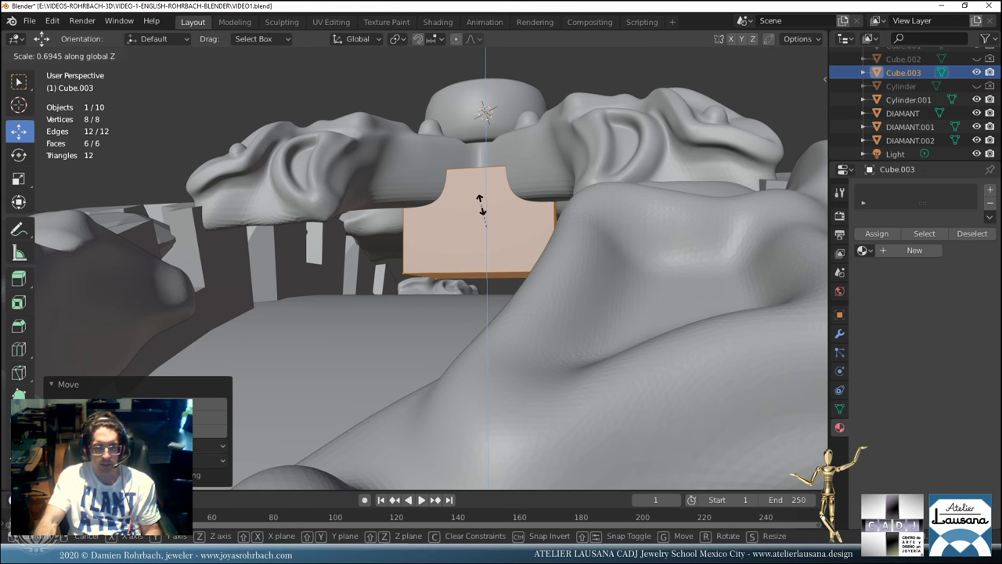
left_click(476, 211)
mouse_move(490, 188)
left_mouse_down()
mouse_move(485, 181)
mouse_move(483, 198)
mouse_move(507, 195)
left_mouse_up()
middle_click_drag(387, 226, 410, 223)
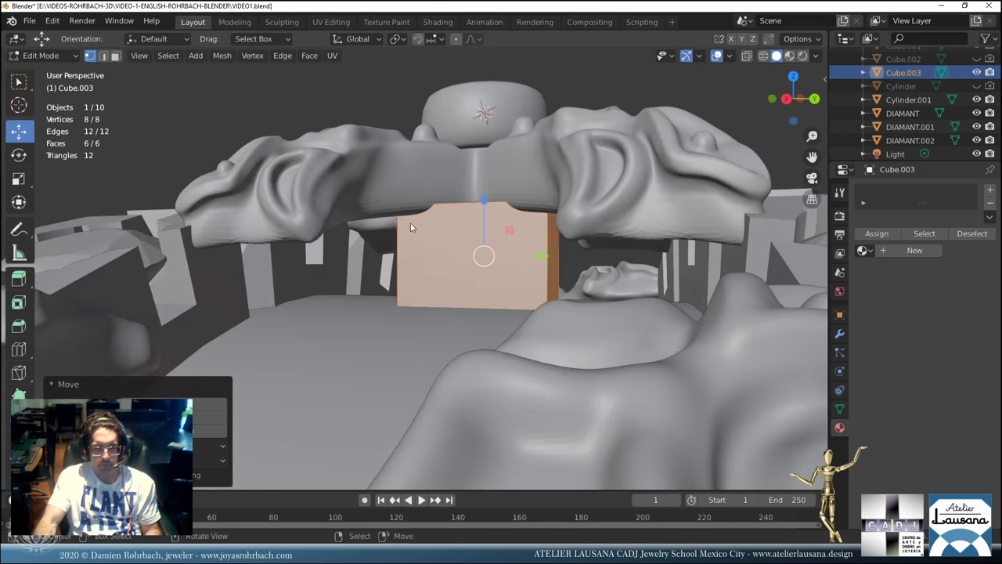
Flatten the block further along Z, by about 0.97 and then about 0.93, to fit under the cross ornament.
scroll(411, 224, "up", 3)
key("s")
key("z")
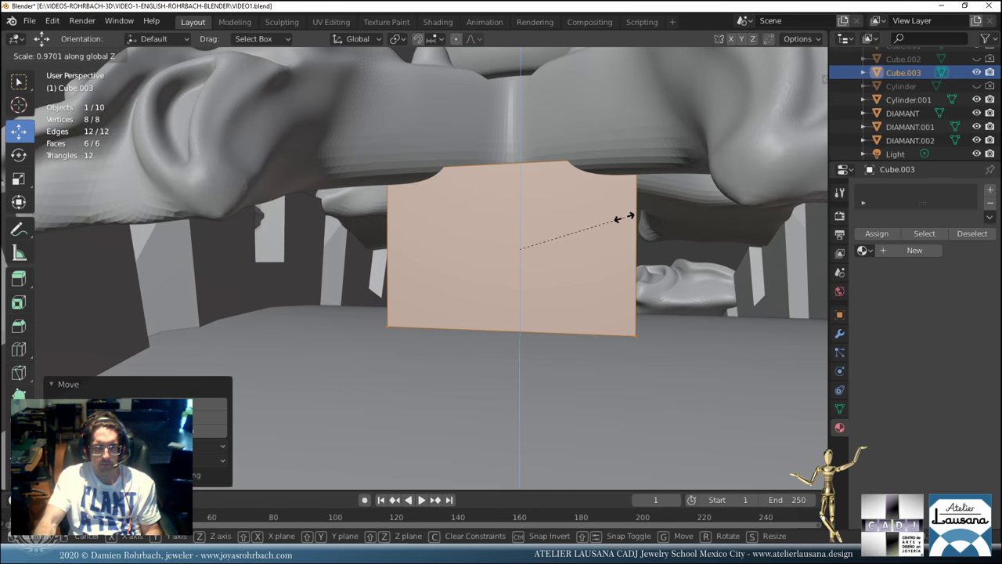
left_click(624, 217)
middle_click_drag(504, 211, 558, 184)
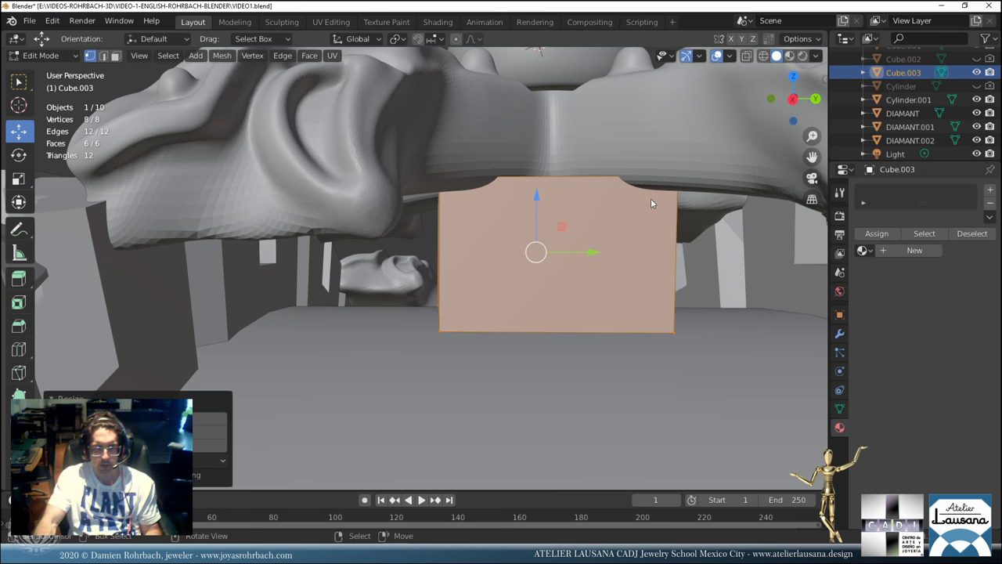
key("s")
key("z")
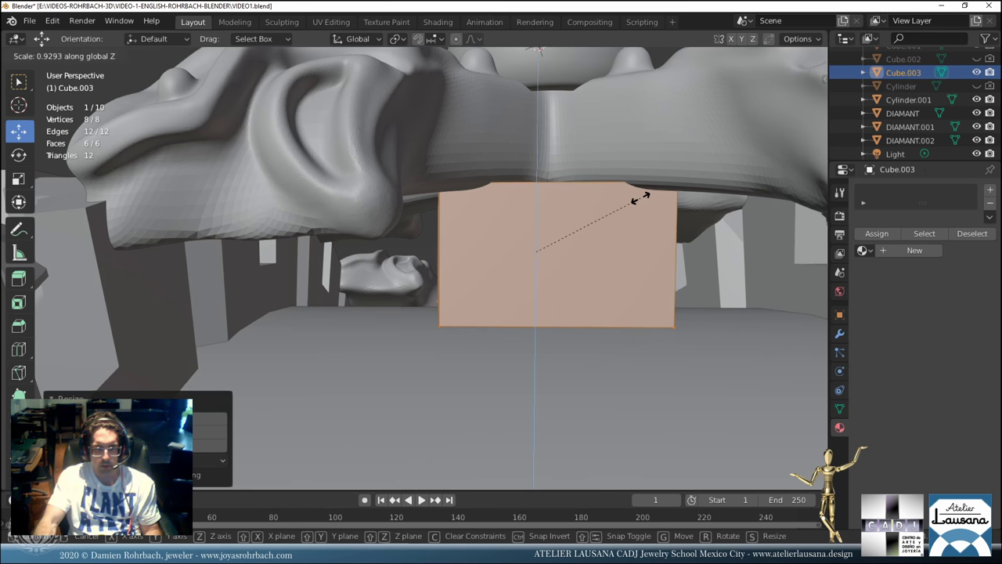
left_click(638, 198)
middle_click_drag(554, 213, 561, 194)
In the right orthographic view, reduce the block's height slightly along Z and lower it until it meets the band.
key("KP_Decimal")
key("KP_3")
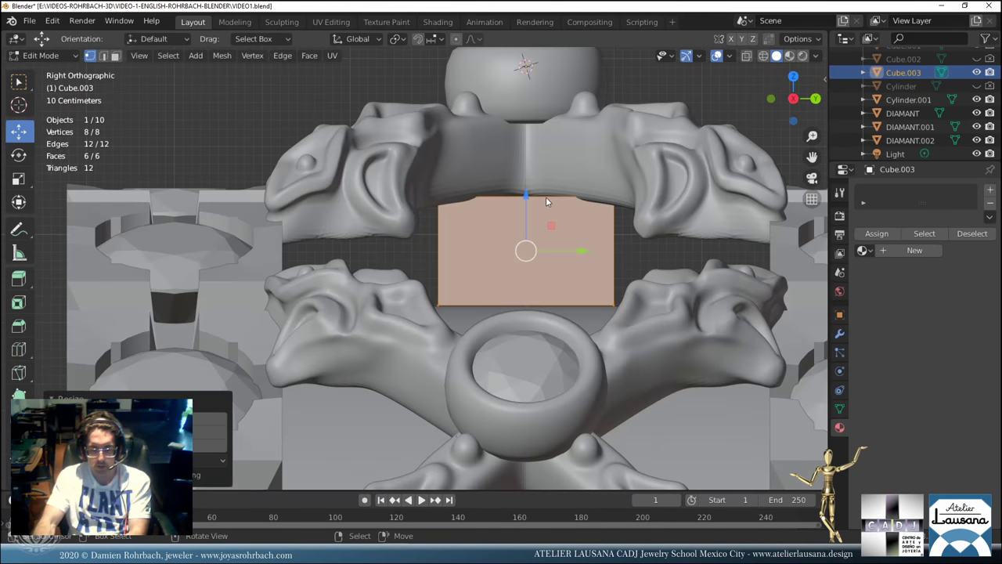
scroll(564, 235, "up", 2)
scroll(564, 235, "up", 4)
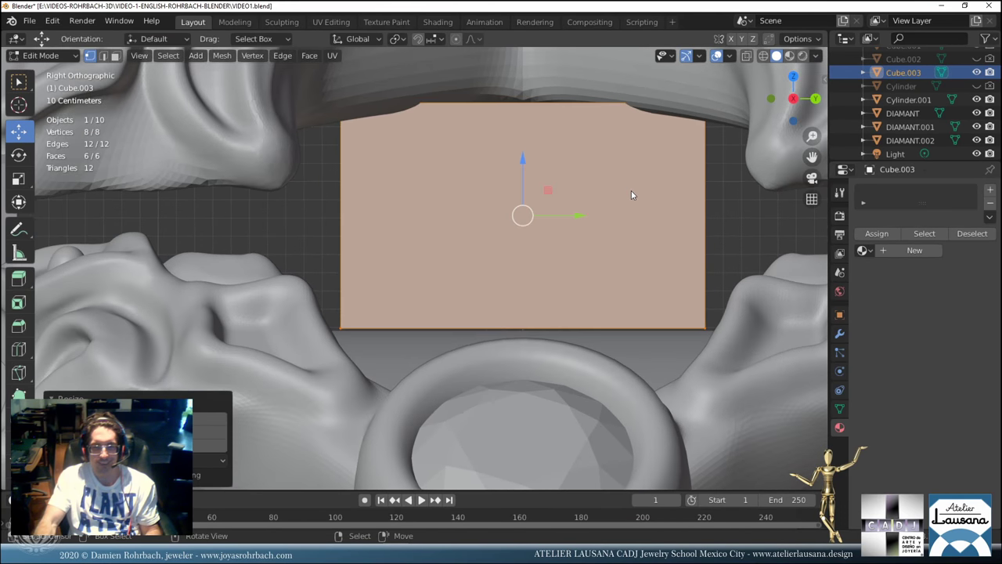
key("s")
key("z")
left_click(625, 190)
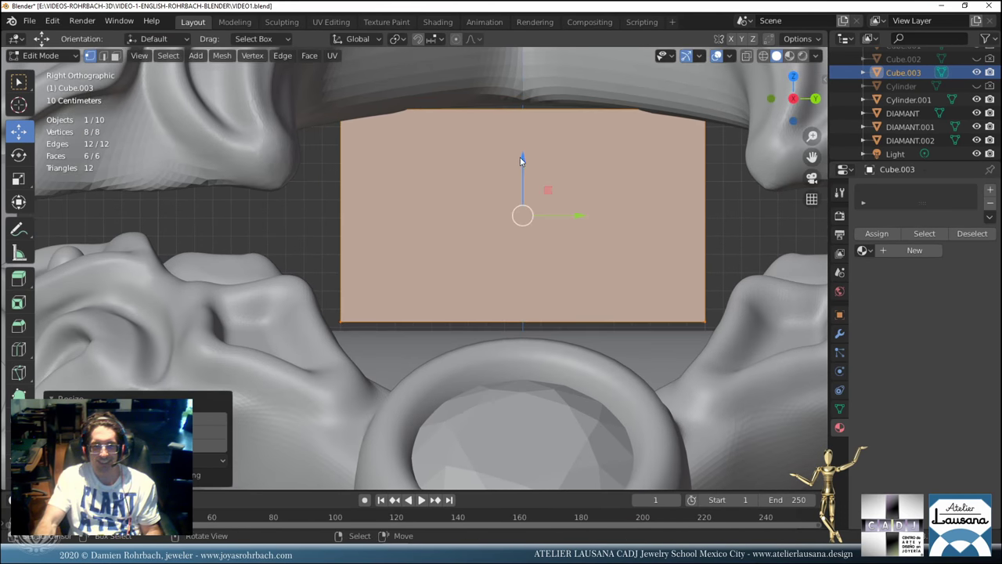
left_click_drag(521, 161, 512, 167)
Scale the block to about 0.97 along Z, nudge it down onto the band and save the file.
key("s")
key("z")
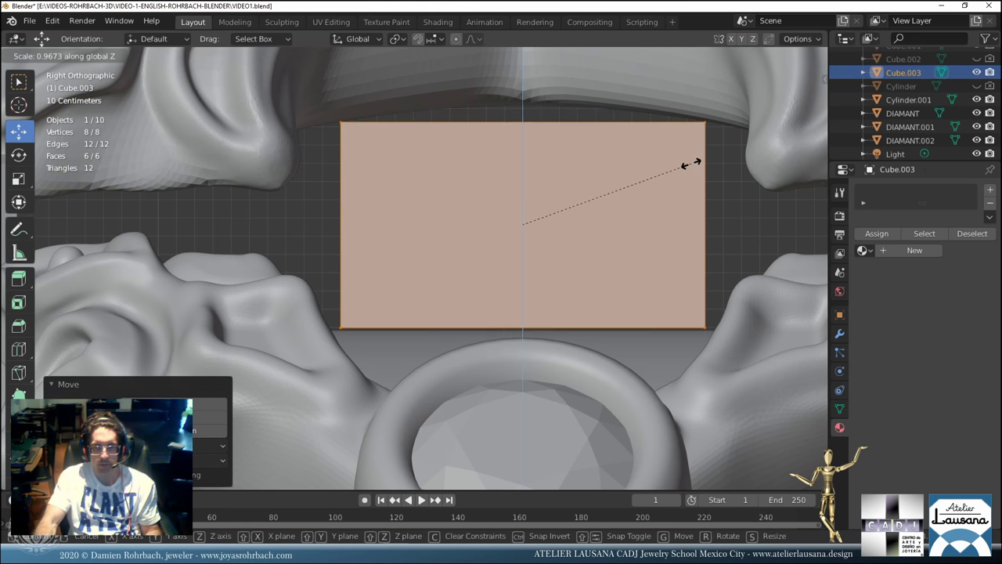
left_click(690, 163)
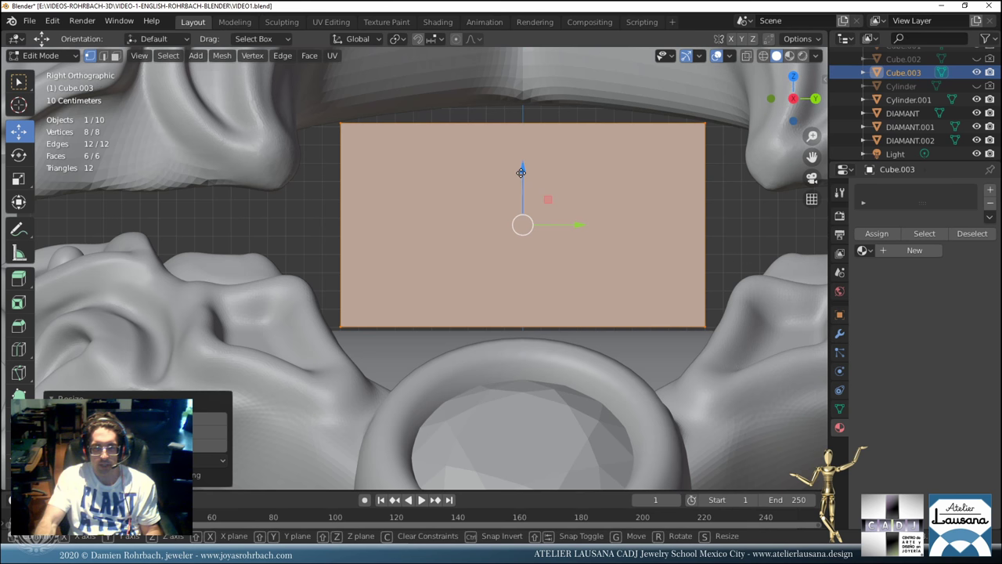
left_click_drag(521, 172, 517, 178)
scroll(520, 210, "down", 3)
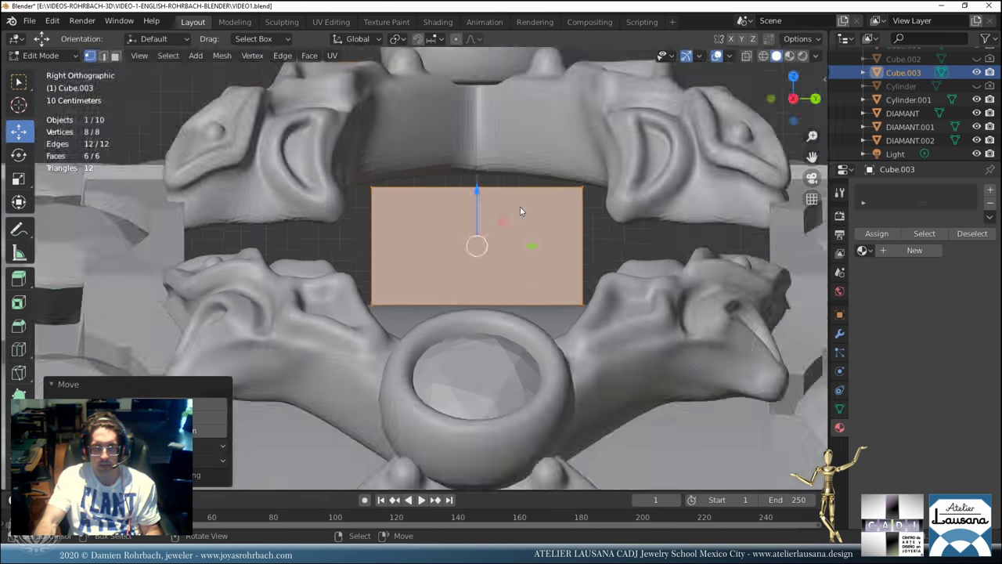
middle_click_drag(520, 211, 513, 227)
key("ctrl+s")
scroll(513, 227, "down", 6)
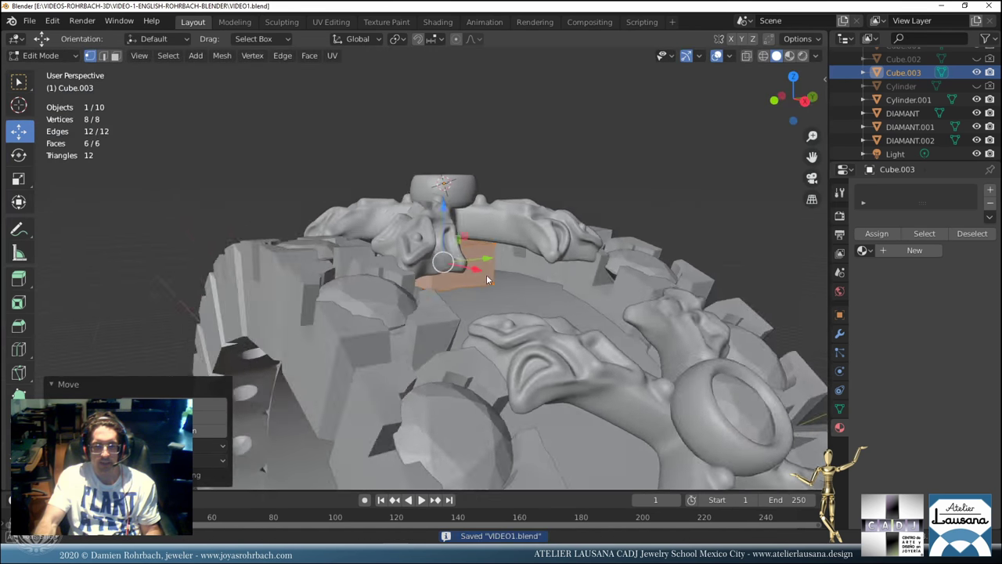
Subdivide the whole block mesh three times with one cut each, save the file and return to Object Mode.
middle_click_drag(486, 278, 501, 278)
scroll(523, 227, "up", 4)
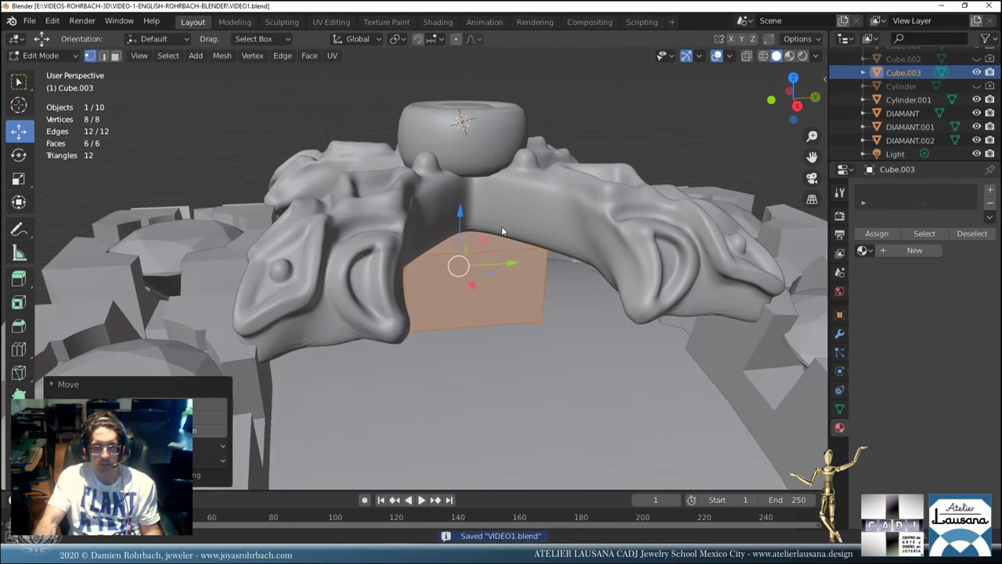
middle_click_drag(503, 231, 560, 229)
key("Tab")
key("Tab")
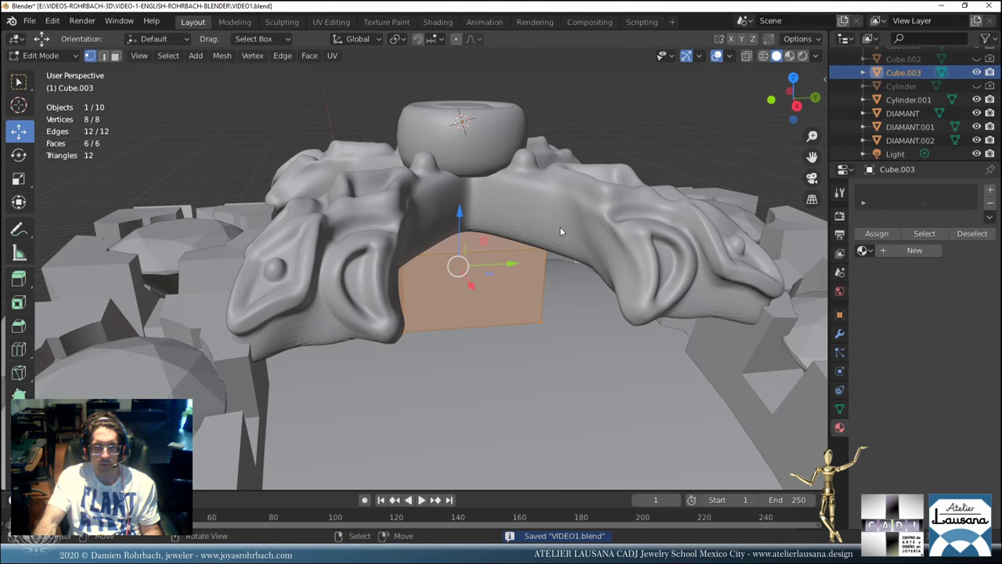
right_click(560, 230)
left_click(560, 226)
key("shift+r")
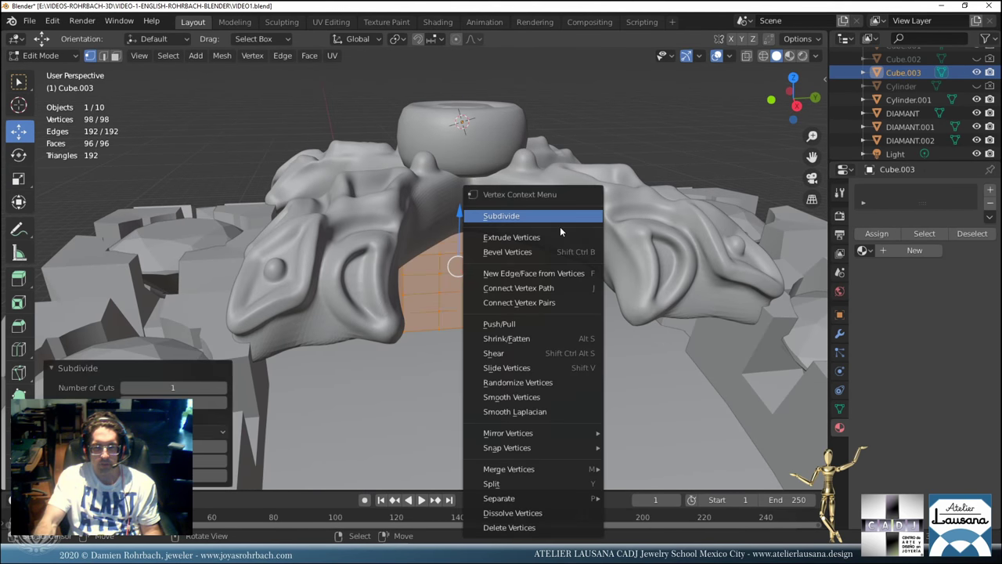
key("shift+r")
middle_click_drag(539, 228, 539, 272)
key("ctrl+s")
key("Tab")
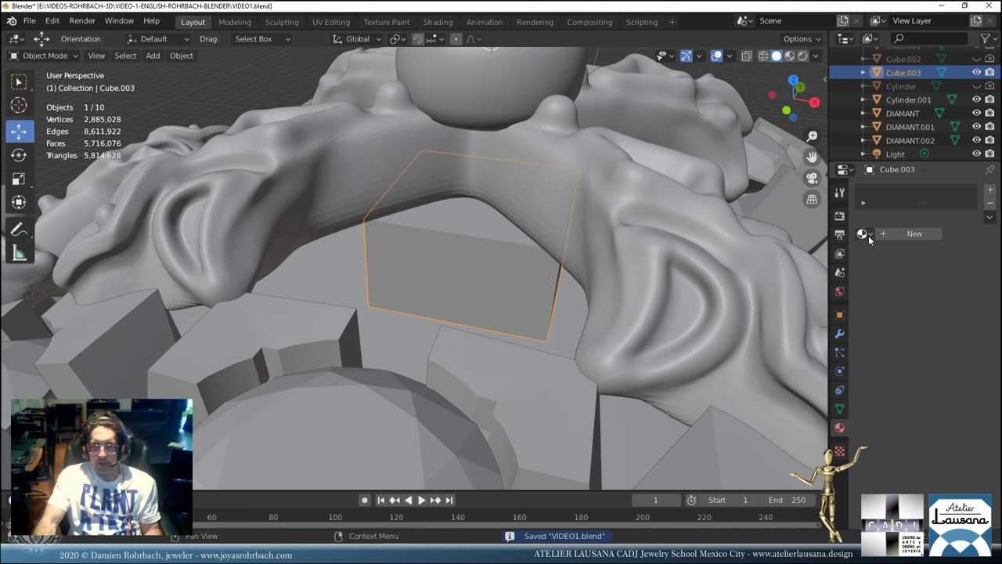
Add a Bevel modifier to the block with a 0.1 m offset and 3 segments.
left_click(864, 234)
left_click(839, 333)
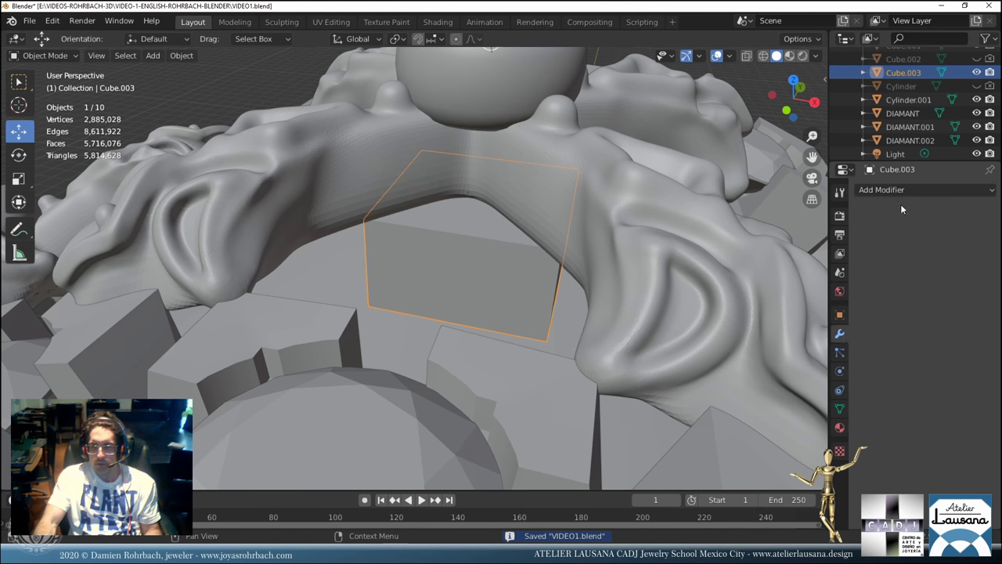
left_click(884, 193)
left_click(736, 235)
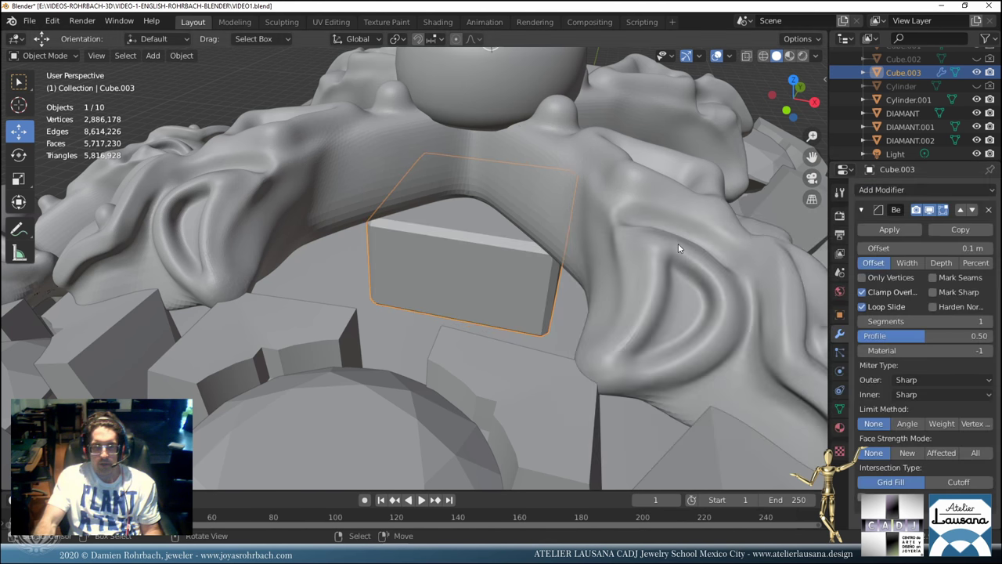
left_click(992, 323)
left_click(993, 323)
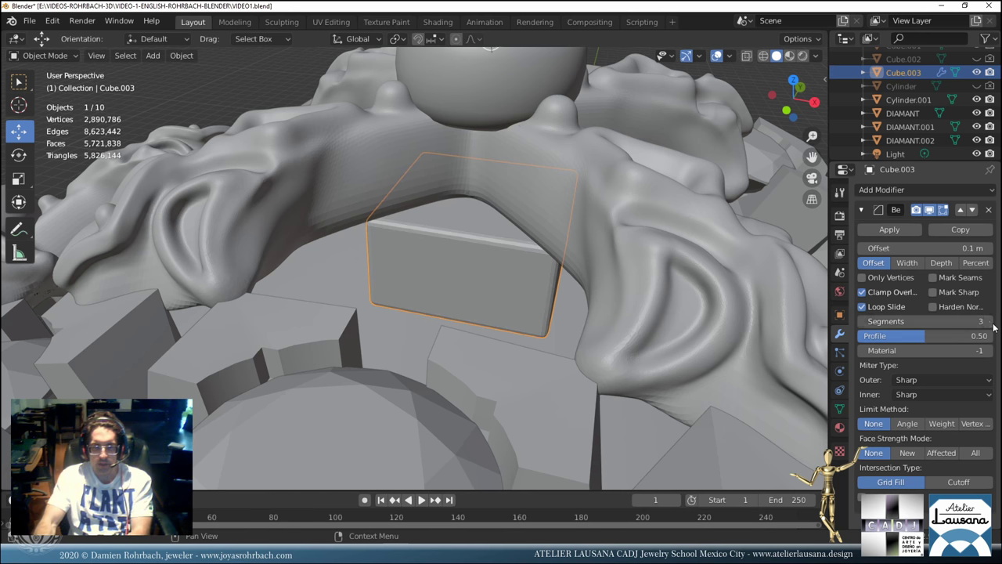
Shade the block smooth, enable Auto Smooth at 30° and save the file.
left_click(181, 55)
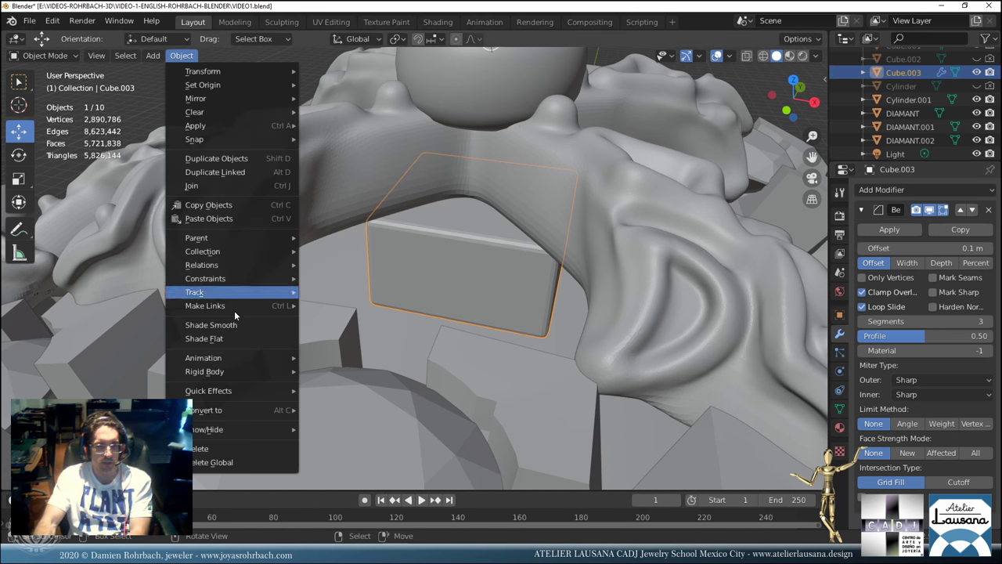
left_click(243, 328)
middle_click_drag(513, 300, 508, 294)
left_click(839, 408)
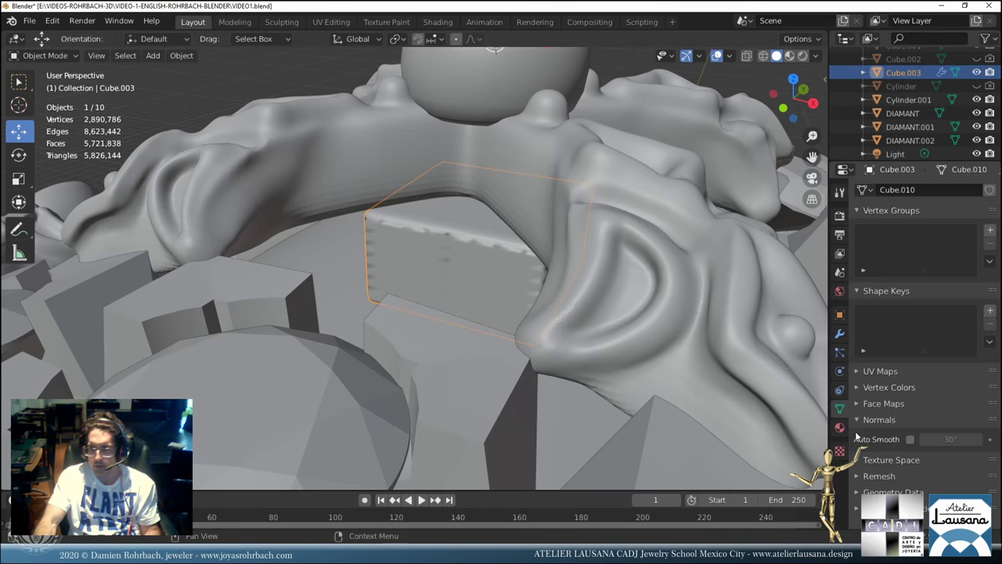
left_click(910, 440)
middle_click_drag(552, 344, 542, 277)
key("ctrl+s")
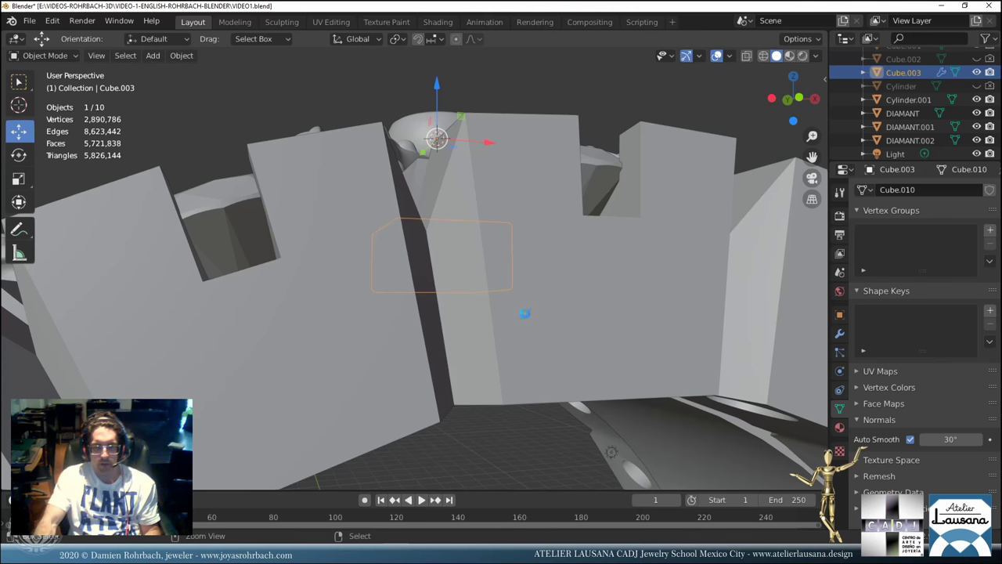
key("ctrl+s")
Apply all transforms to the block so its origin sits at the ring's centre.
scroll(515, 319, "down", 5)
key("ctrl+a")
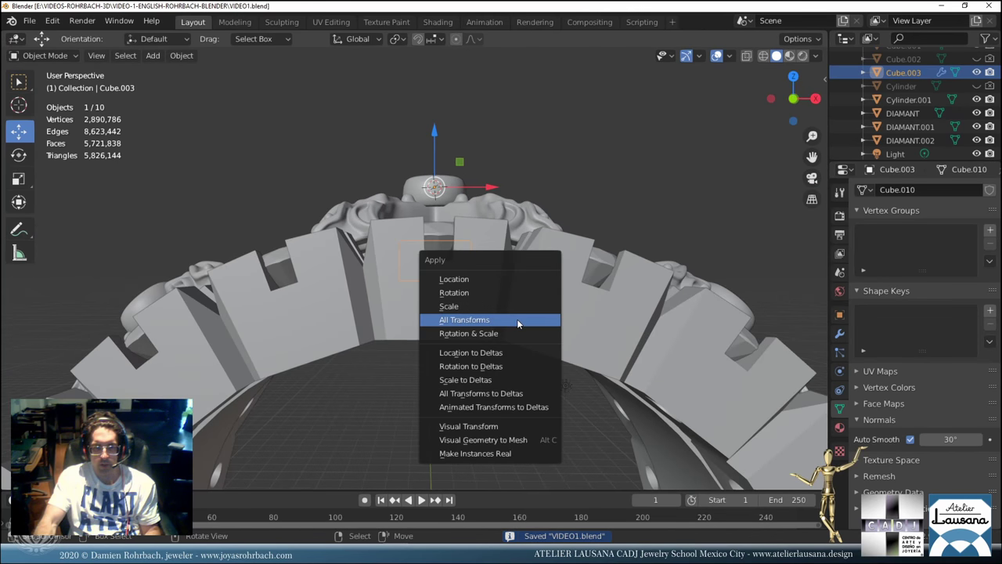
left_click(517, 321)
scroll(486, 333, "down", 3)
Add a cube and set its Z location to 0 m so it sits at the ring's centre.
left_click(153, 55)
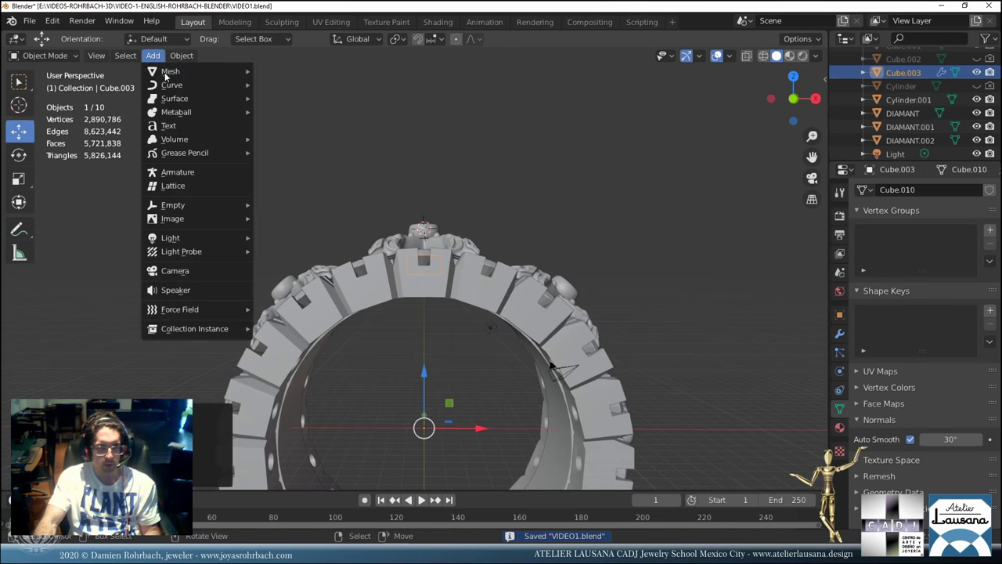
mouse_move(173, 72)
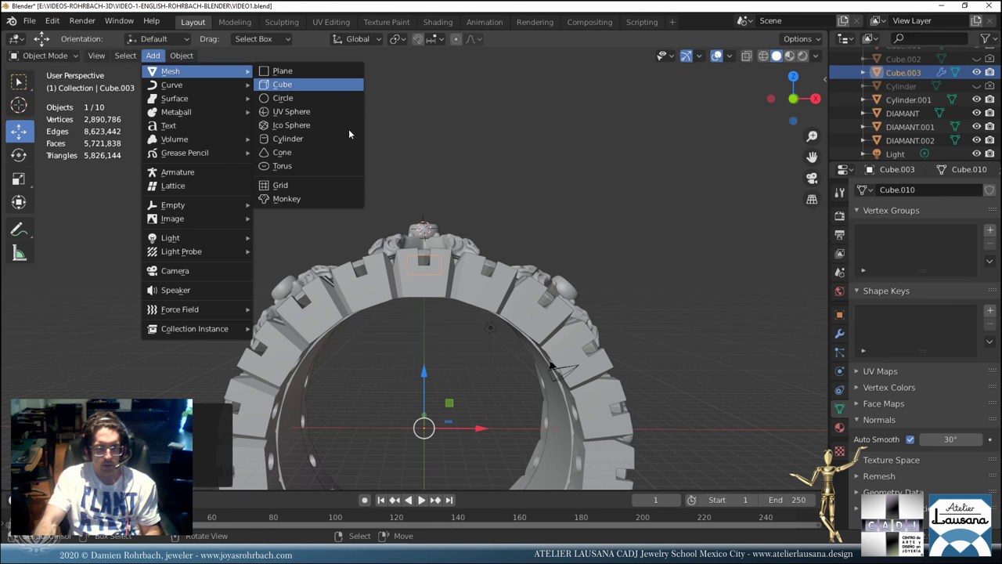
left_click(309, 85)
key("n")
left_click(725, 135)
type("0")
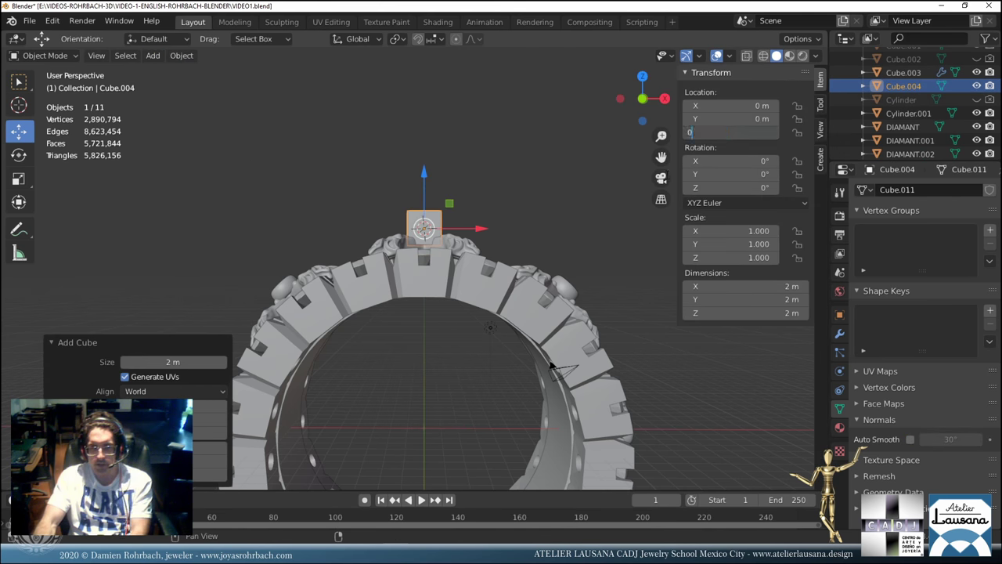
key("Return")
Convert the bevelled block beneath the cross ornament to a plain mesh and save the file.
middle_click_drag(555, 213, 514, 273)
scroll(514, 272, "up", 2)
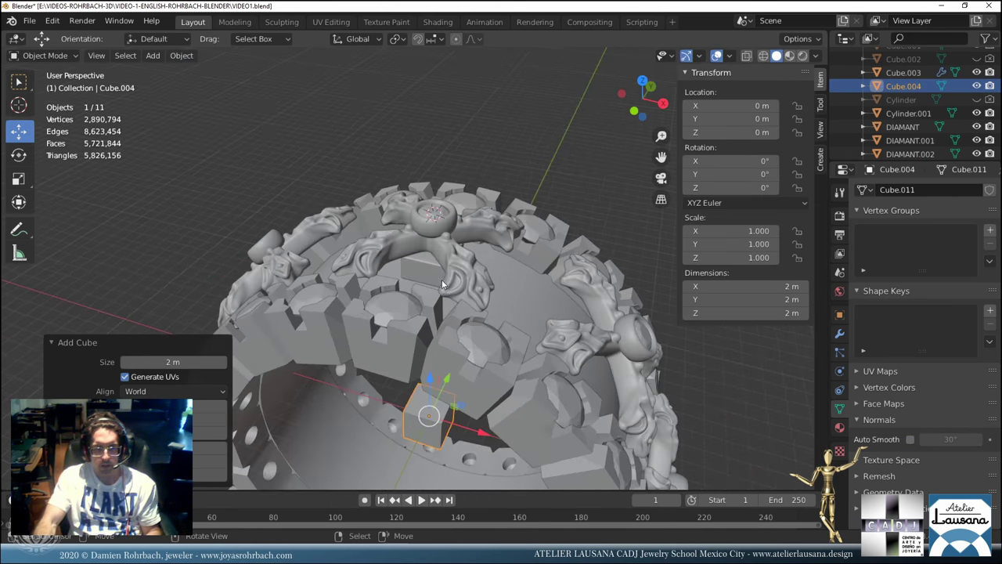
left_click(431, 276)
left_click(841, 334)
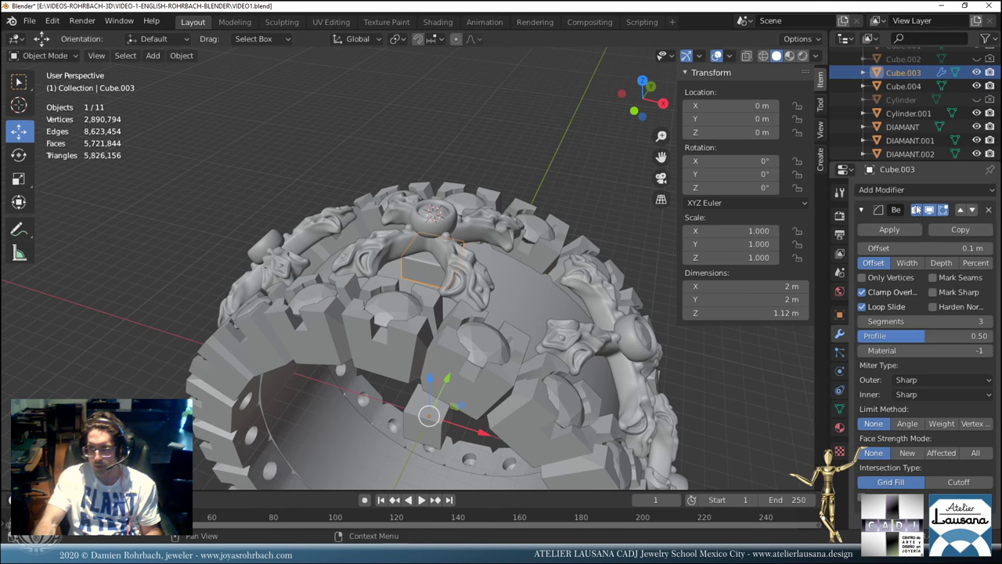
key("alt+c")
left_click(661, 262)
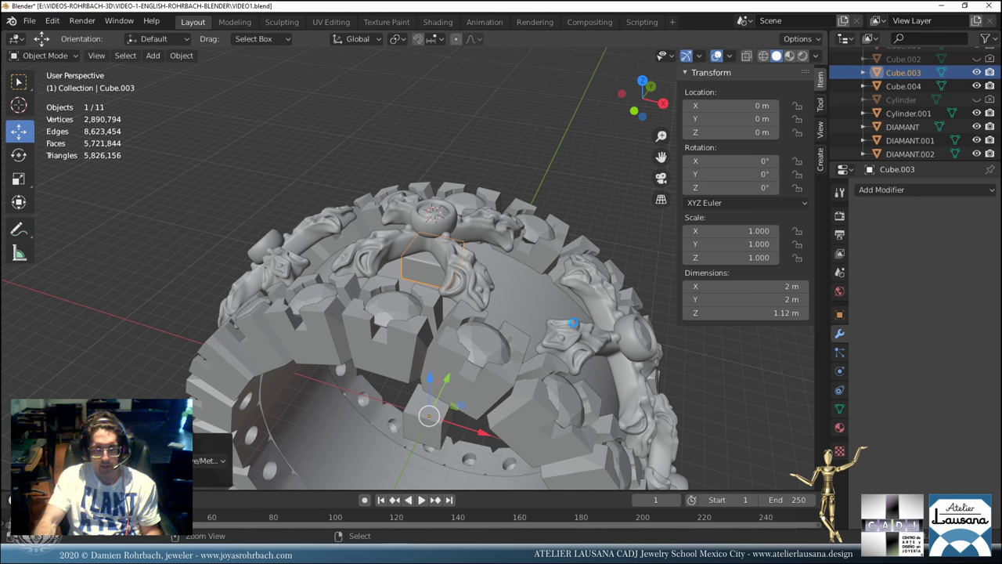
key("ctrl+s")
Add a Simple Deform modifier in Bend mode to the block, with Cube.004 as origin and Z as axis.
left_click(893, 193)
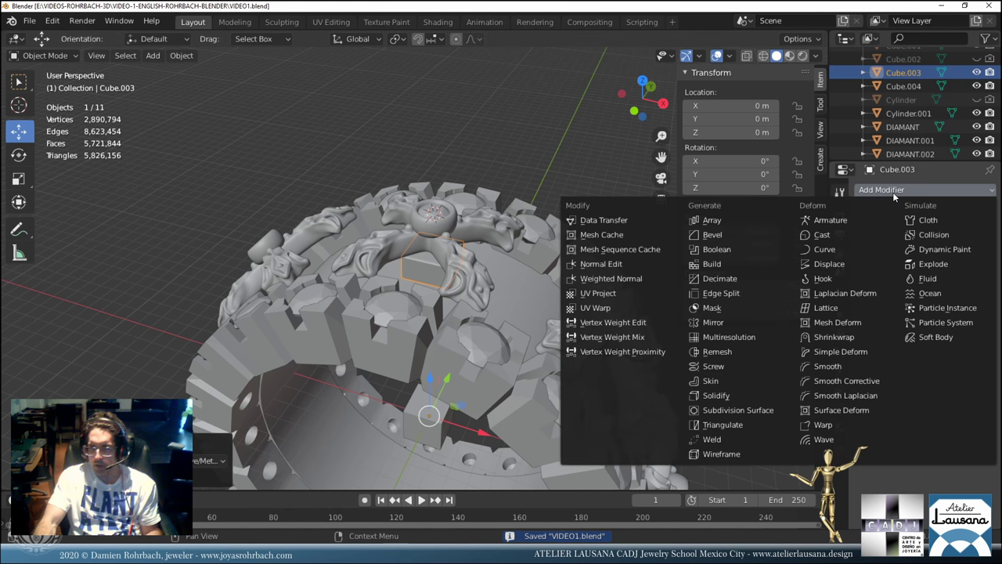
left_click(852, 352)
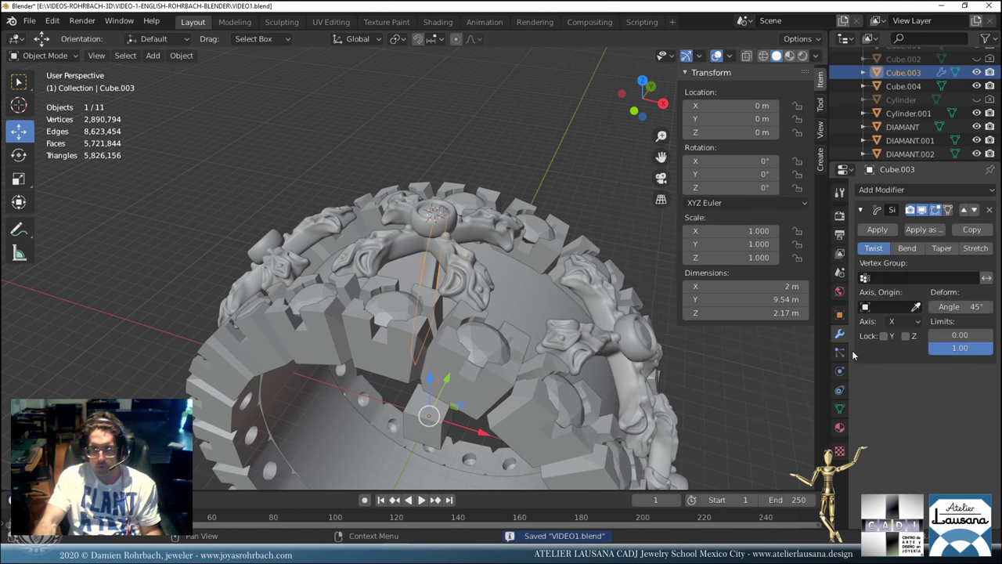
left_click(916, 306)
left_click(434, 429)
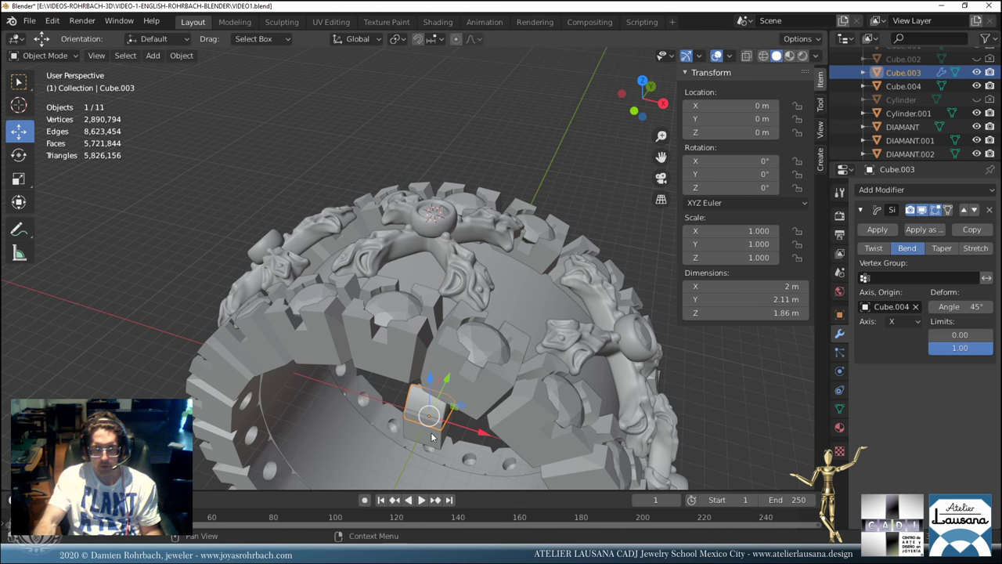
left_click(901, 321)
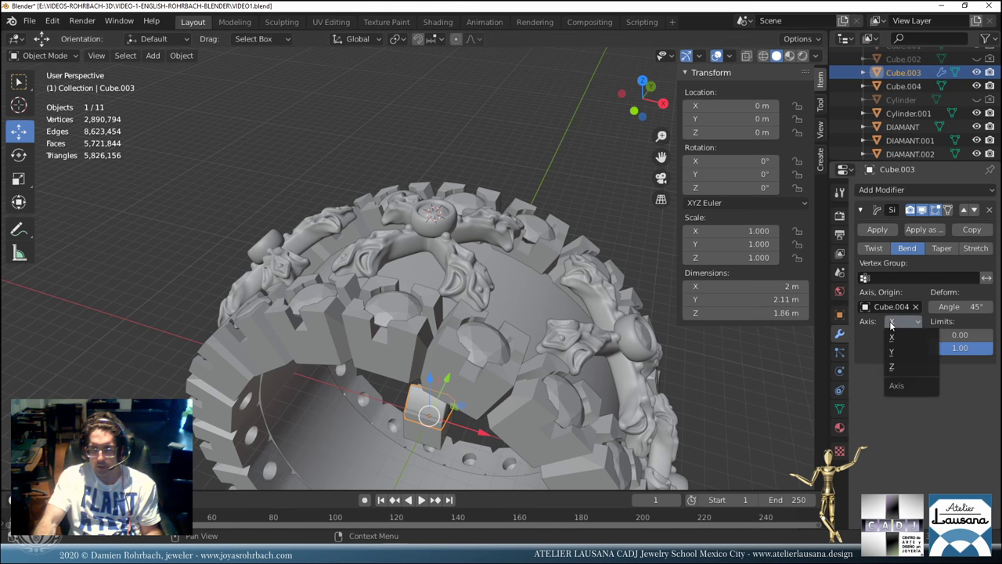
left_click(901, 367)
Rotate the helper cube at the ring's centre 90° about X and save the file.
left_click(427, 412)
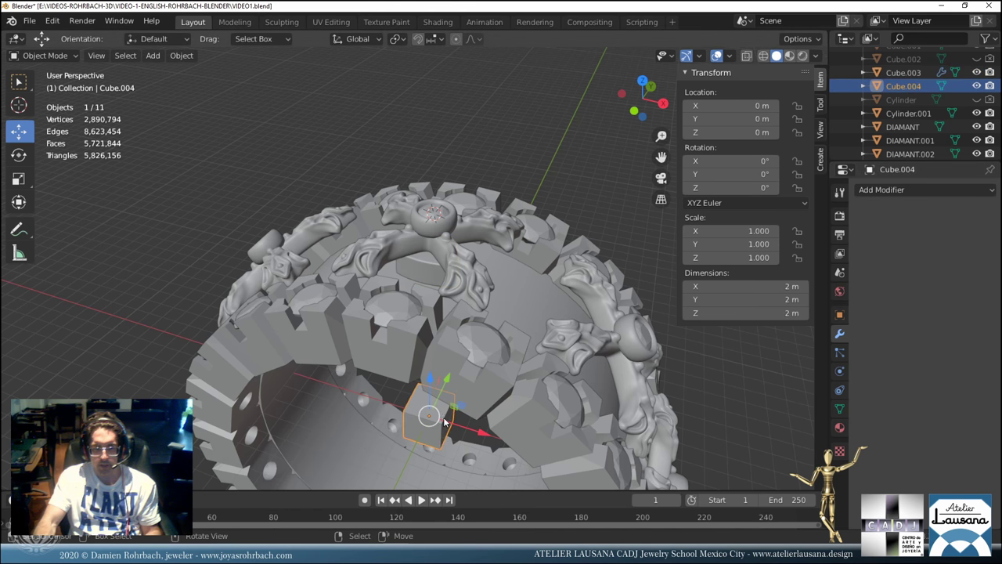
left_click(763, 161)
type("90")
key("Return")
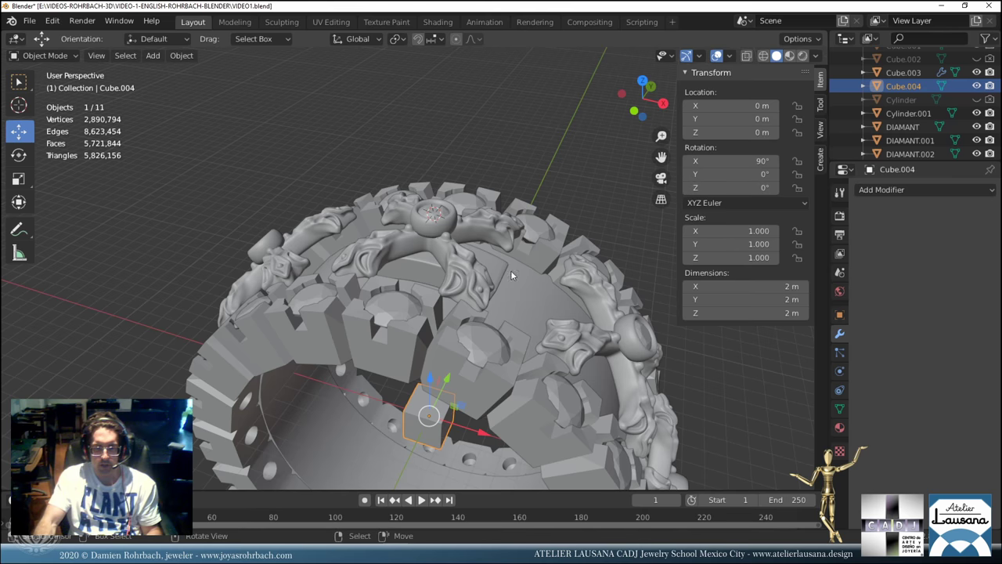
middle_click_drag(511, 270, 490, 280)
key("ctrl+s")
scroll(482, 273, "up", 4)
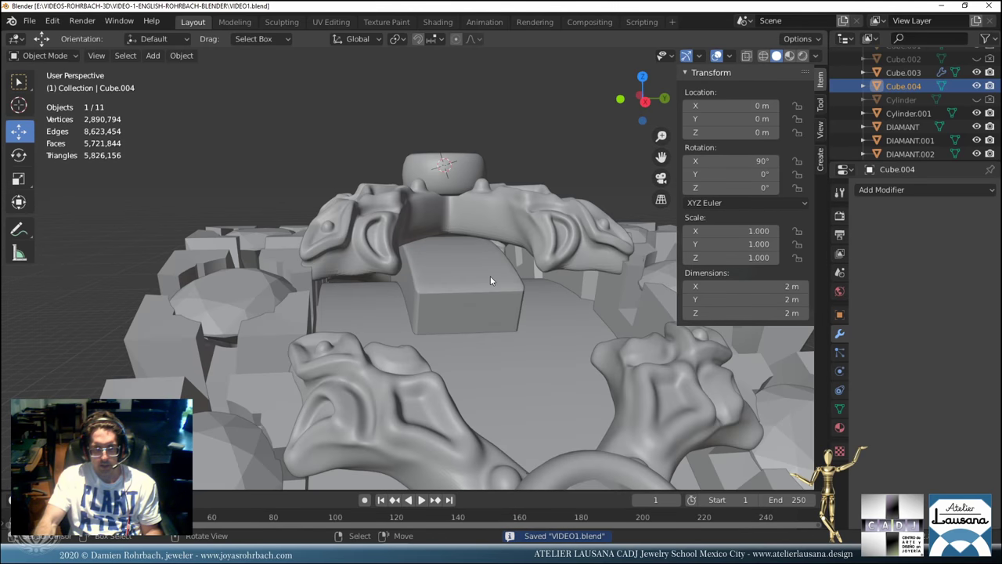
Try Z locations of 0.2 m and 1 m for the helper cube.
left_click(732, 132)
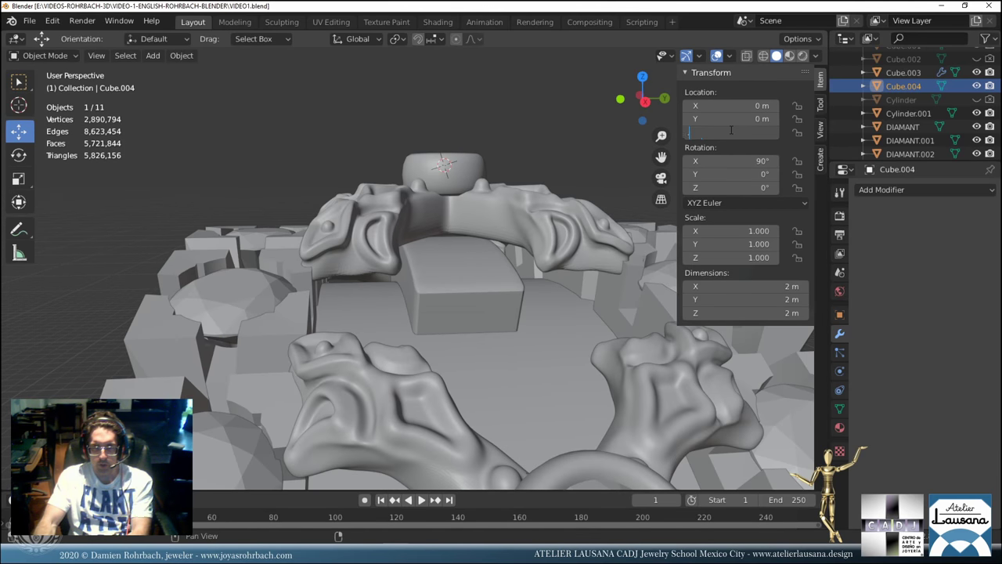
type(".2")
key("Return")
left_click(730, 131)
type("1")
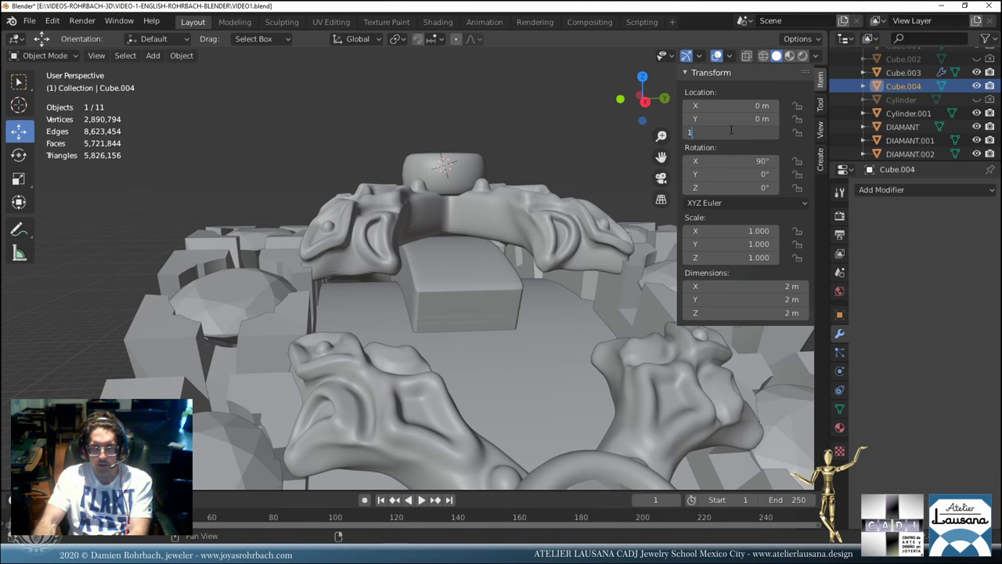
key("Return")
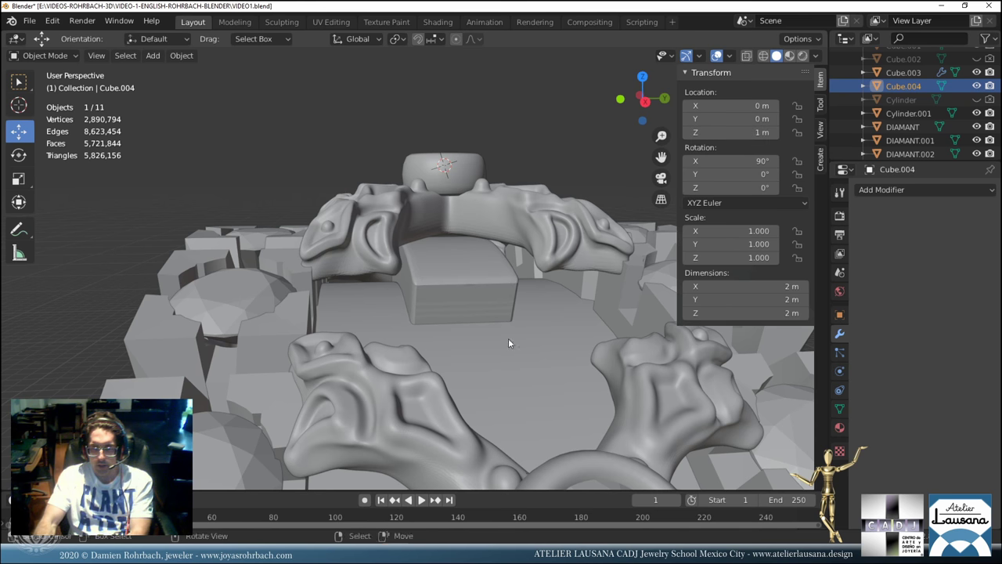
Try Bend angles of 40° and 30° on the block and settle on 25°.
left_click(445, 296)
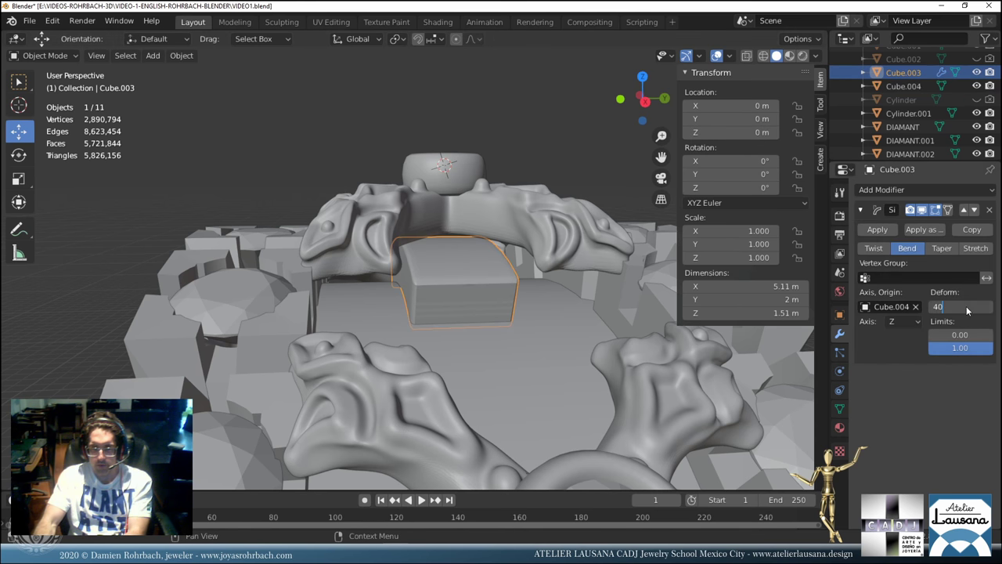
left_click_drag(967, 306, 968, 306)
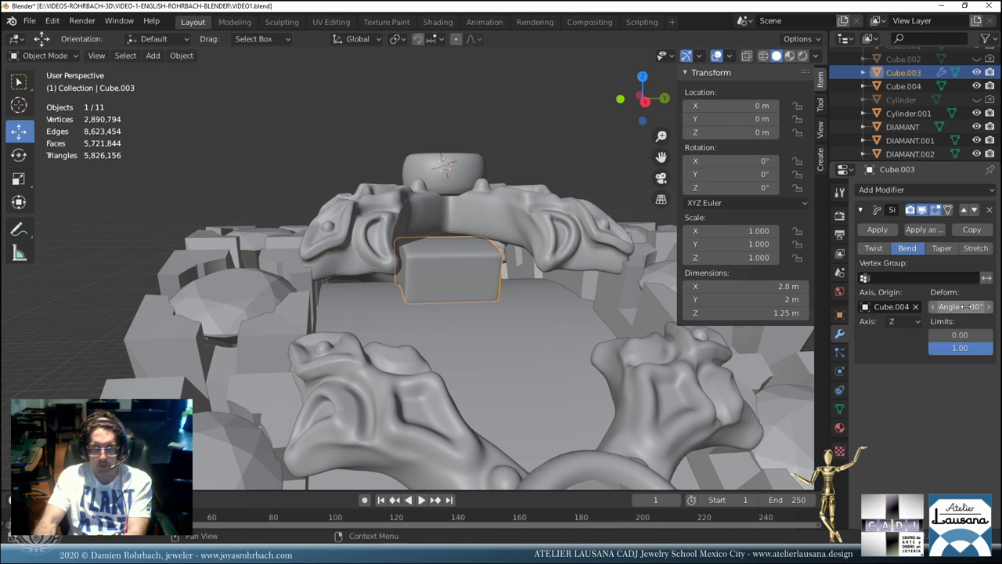
scroll(504, 326, "up", 5)
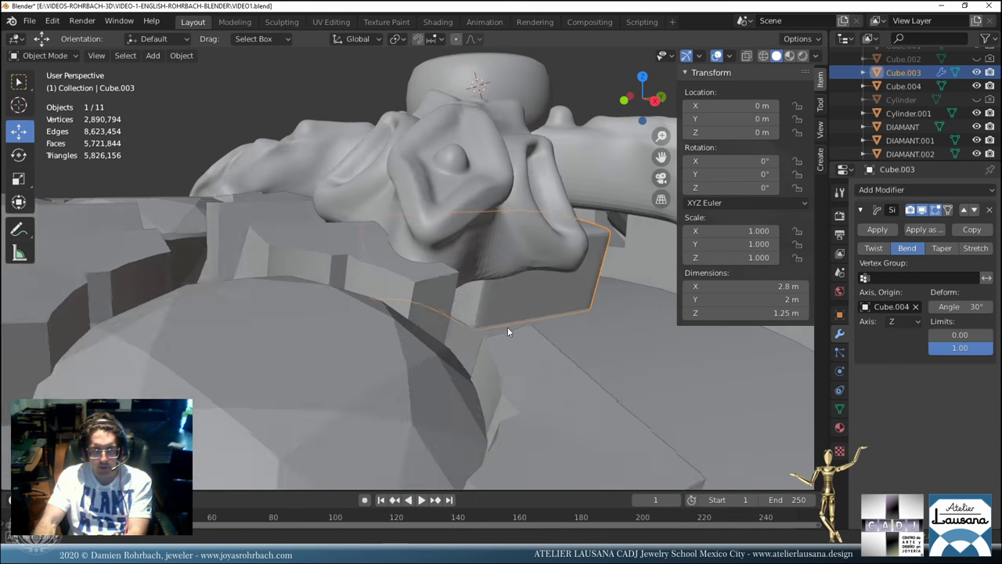
middle_click_drag(505, 328, 501, 327)
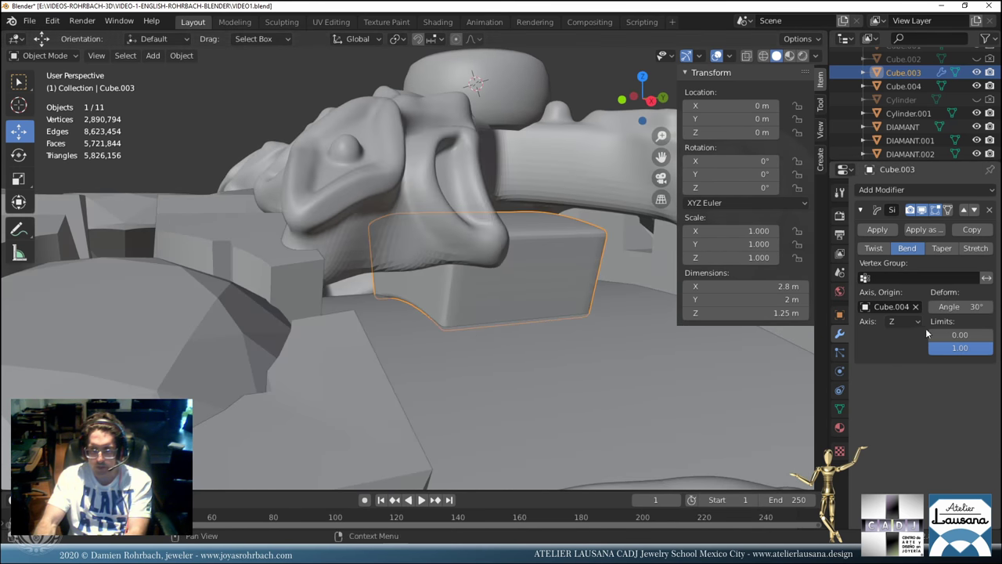
left_click_drag(976, 307, 960, 306)
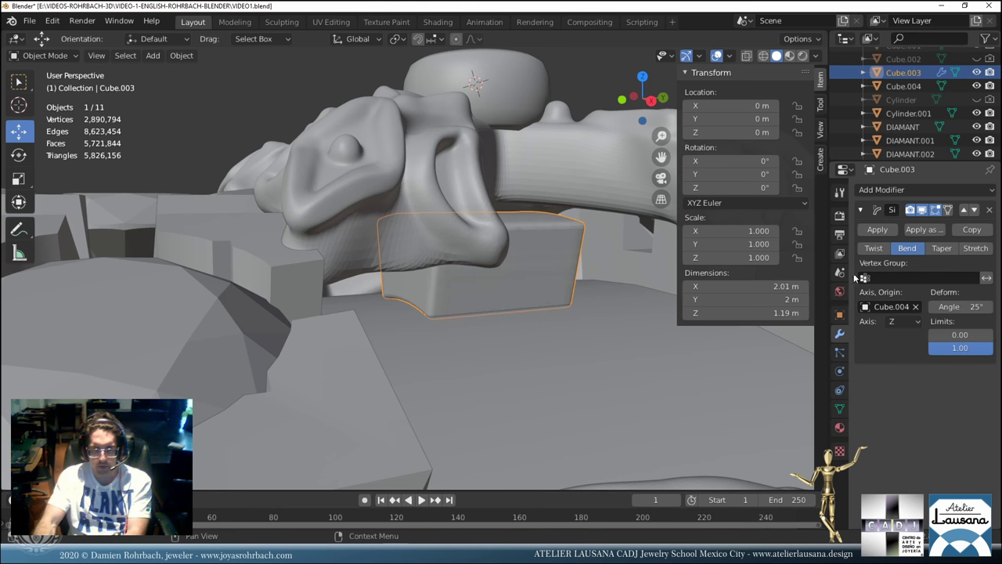
Move the helper cube down along Z to about -2.3 m and save the file.
scroll(435, 306, "down", 5)
middle_click_drag(435, 306, 438, 332)
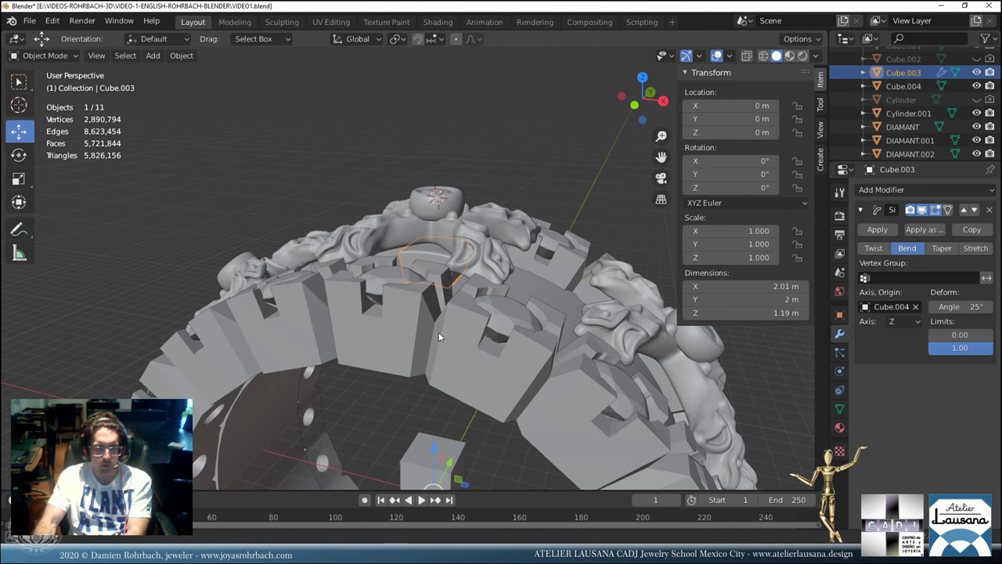
left_click(451, 440)
middle_click_drag(532, 364, 432, 405)
left_click_drag(431, 404, 435, 470)
middle_click_drag(470, 321, 506, 345)
scroll(514, 260, "up", 2)
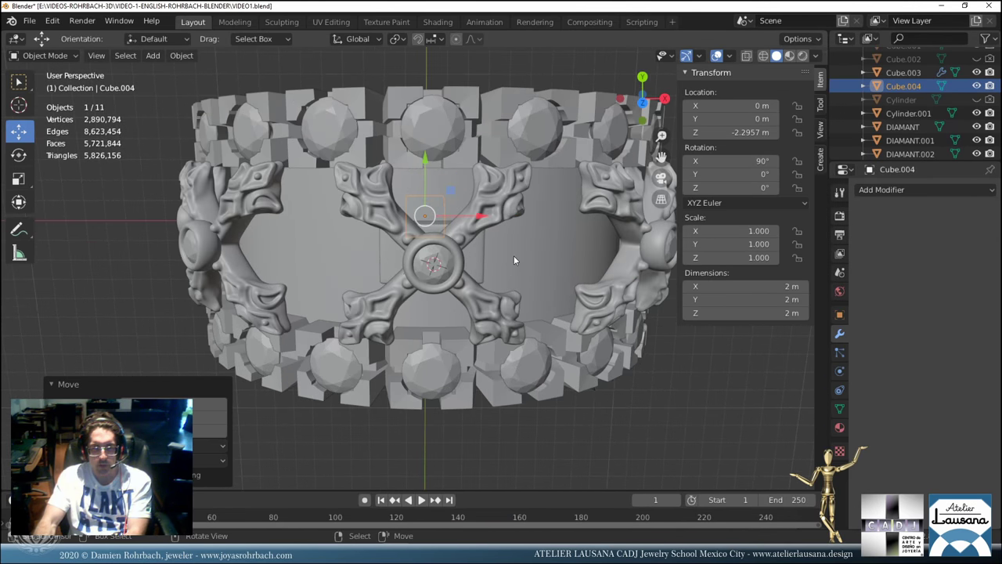
key("ctrl+s")
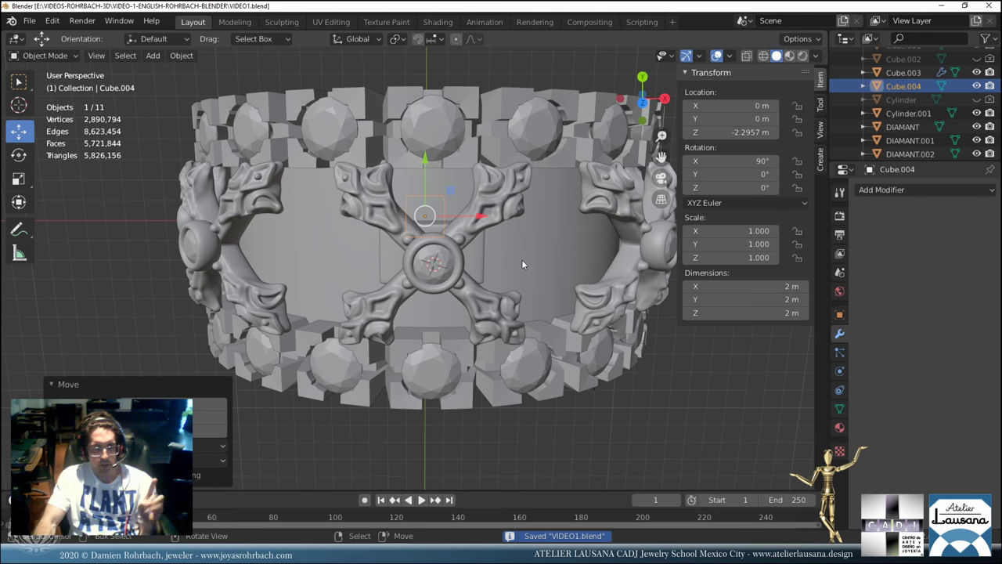
Try converting the bent block to a mesh and deleting the helper cube.
middle_click_drag(521, 259, 526, 230)
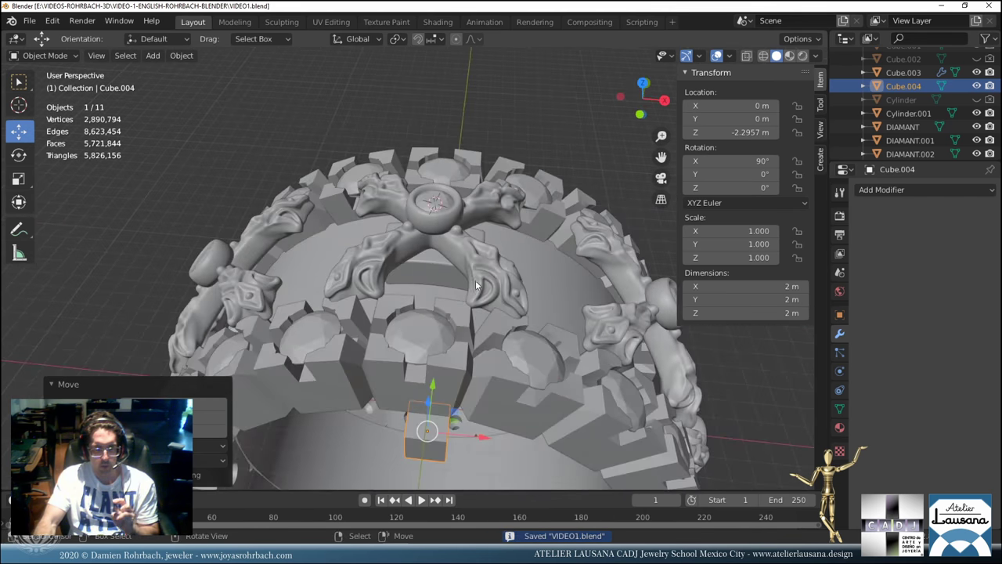
left_click(435, 267)
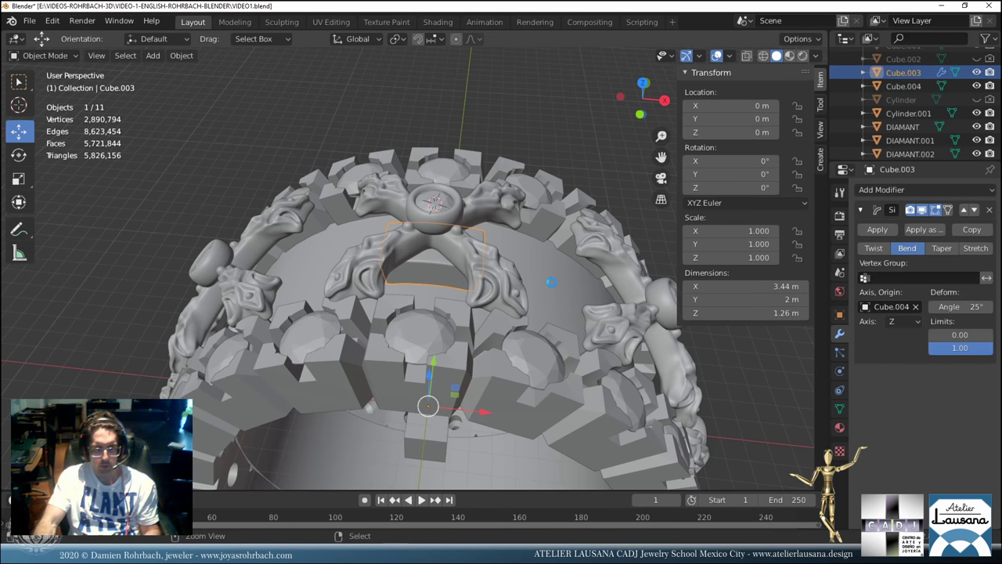
key("ctrl+s")
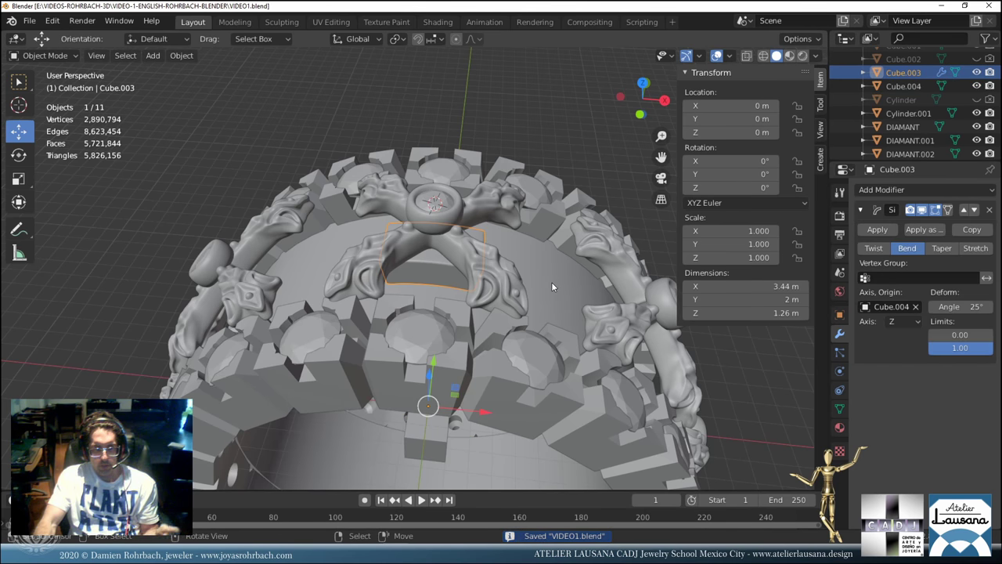
mouse_move(551, 282)
middle_mouse_down()
mouse_move(549, 268)
mouse_move(547, 278)
middle_mouse_up()
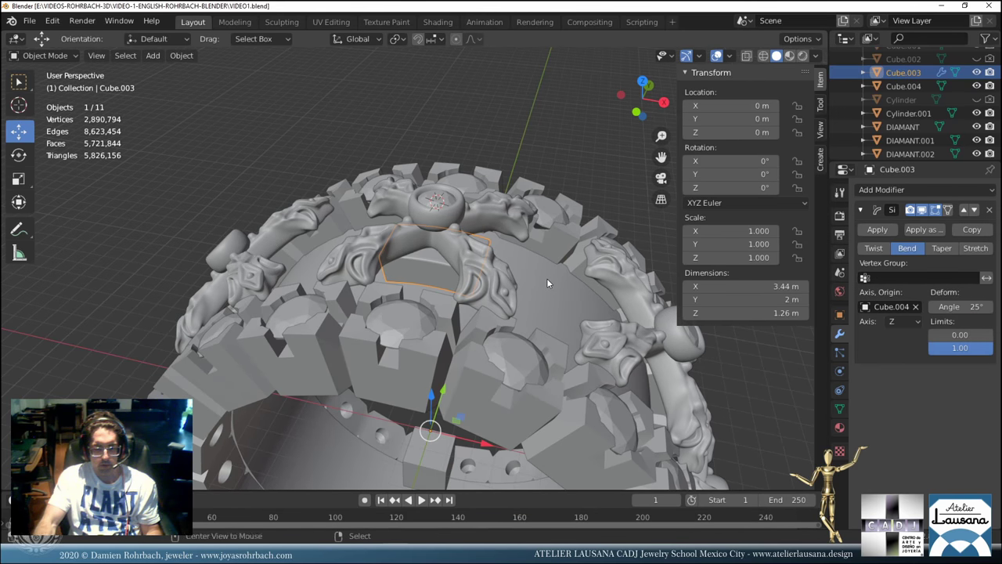
key("ctrl+z")
key("ctrl+s")
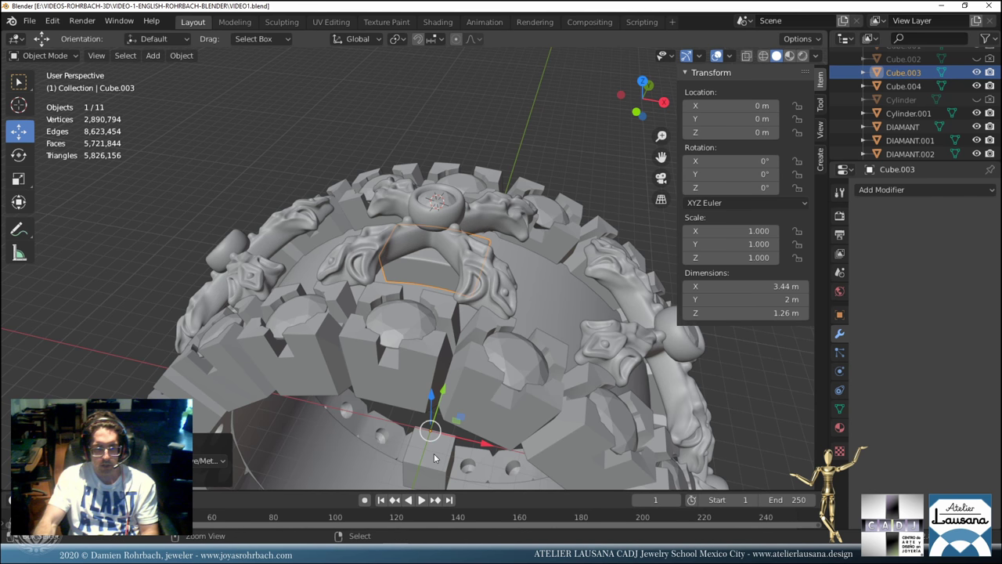
left_click(434, 454)
key("Delete")
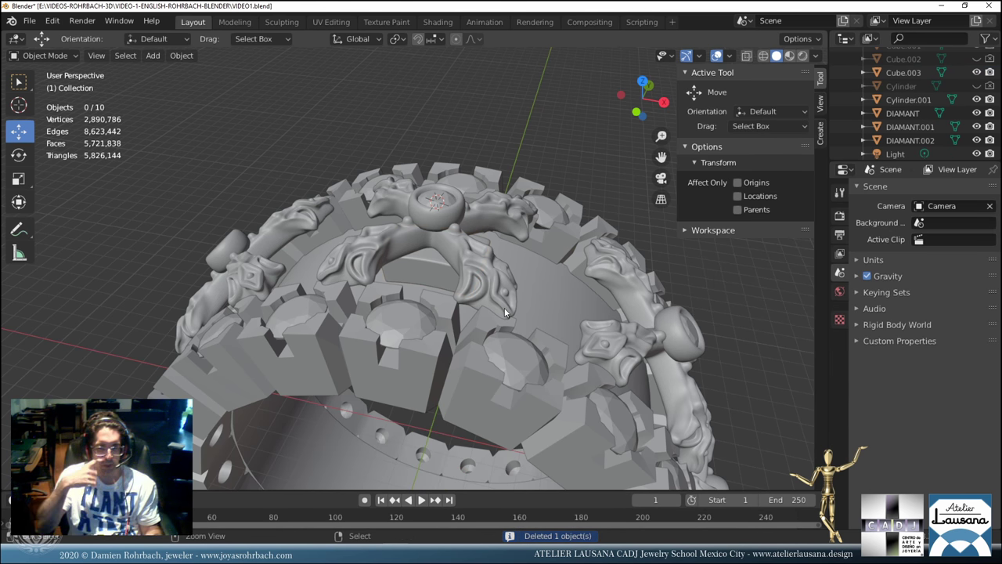
Undo the deletion of the helper cube and the block's mesh conversion.
key("ctrl+z")
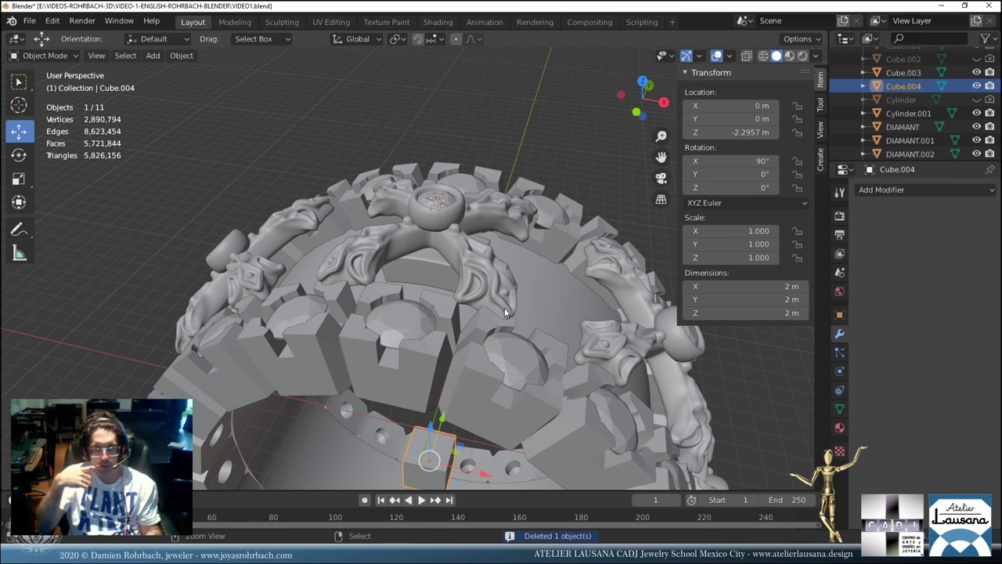
key("ctrl+z")
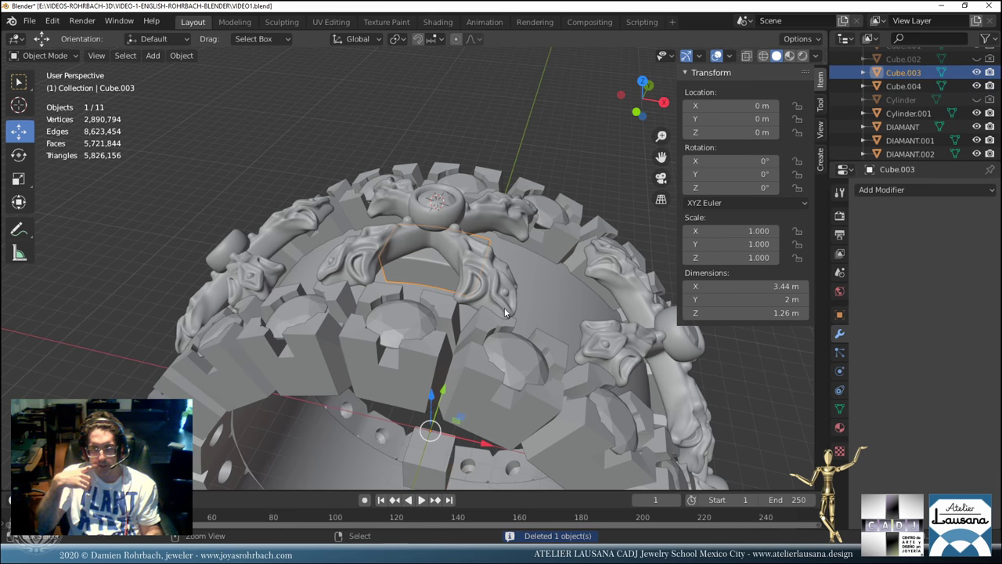
key("ctrl+z")
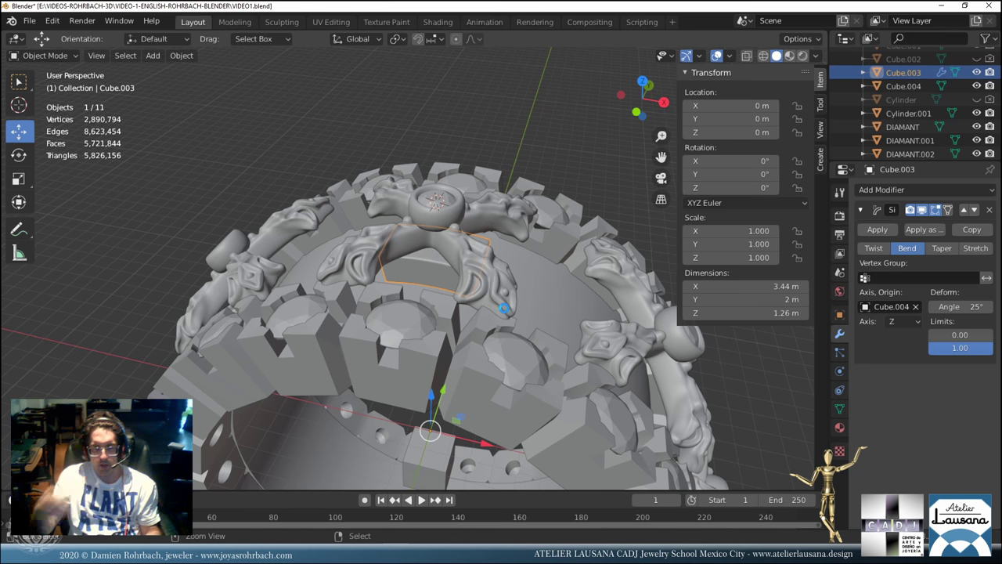
Save the file and duplicate the bent block in place.
key("ctrl+s")
key("shift+d")
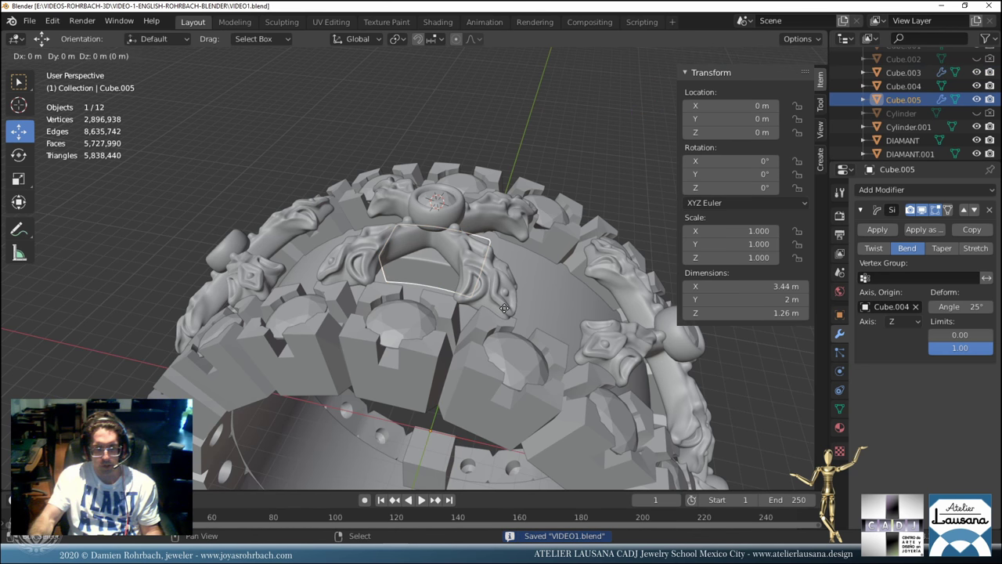
key("Escape")
key("KP_1")
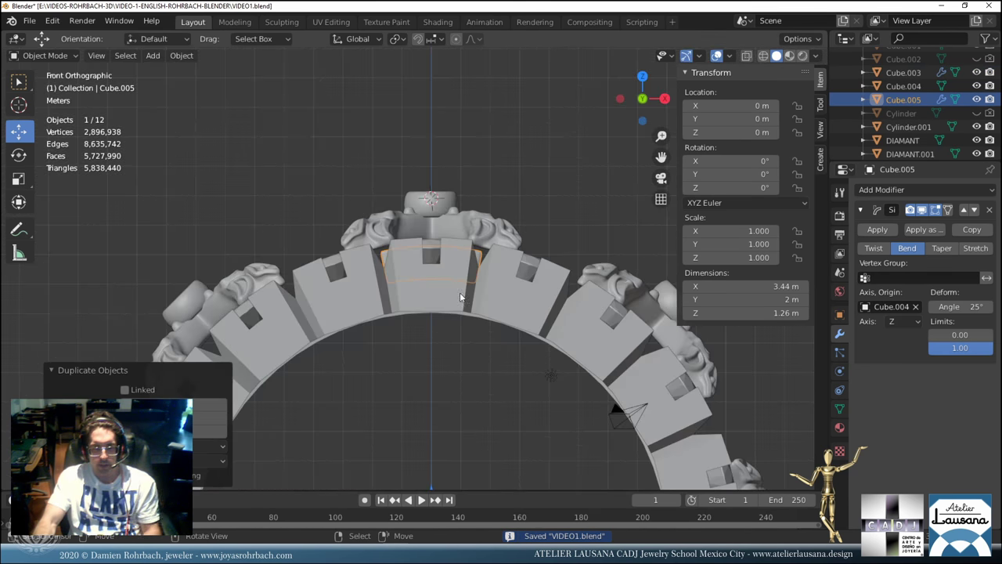
Duplicate the helper cube inside the ring and move the copy up along Z to about -0.64 m.
key("r")
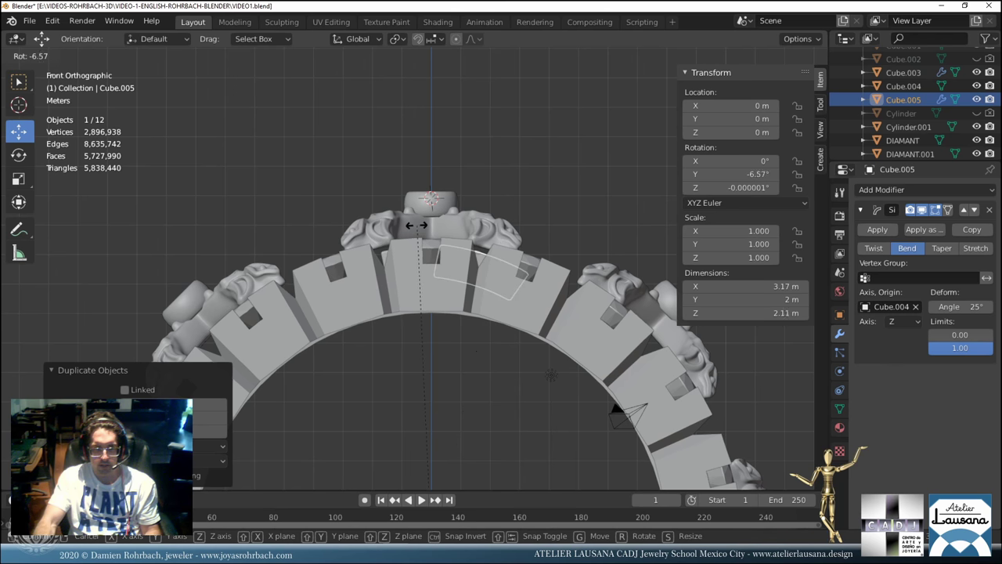
key("Escape")
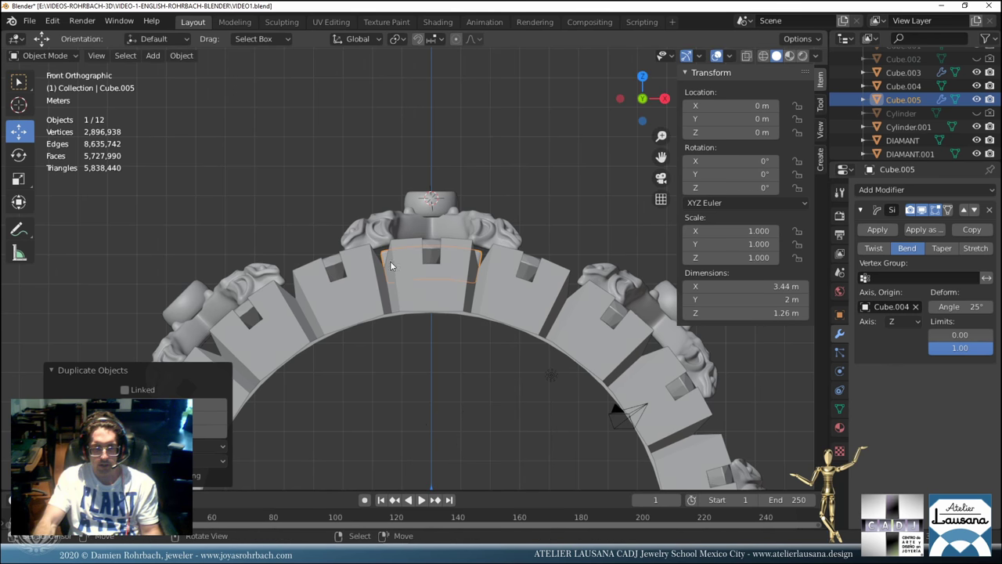
scroll(391, 266, "down", 4)
middle_click_drag(423, 336, 462, 334)
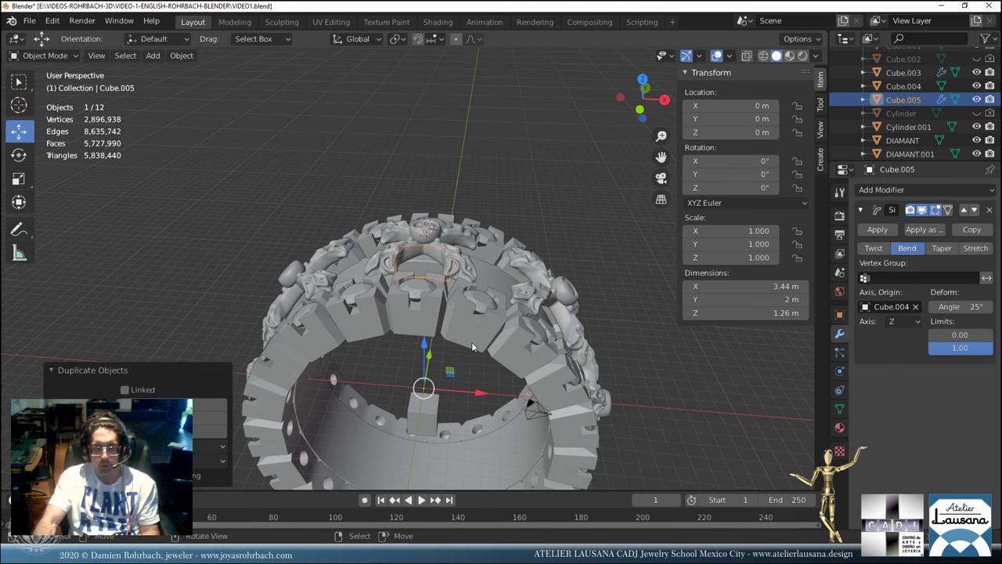
left_click(436, 413)
key("shift+d")
key("Escape")
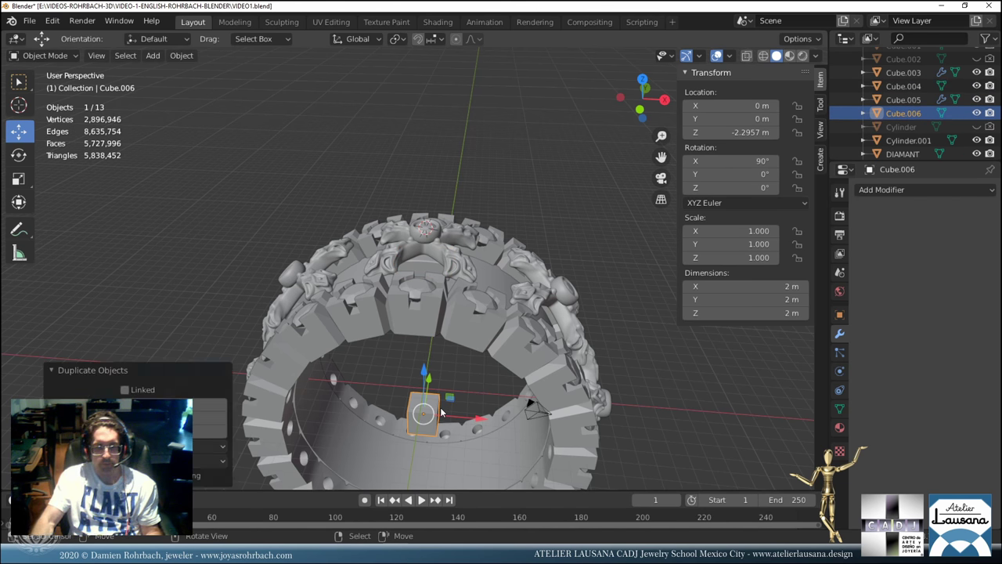
left_click_drag(420, 376, 409, 322)
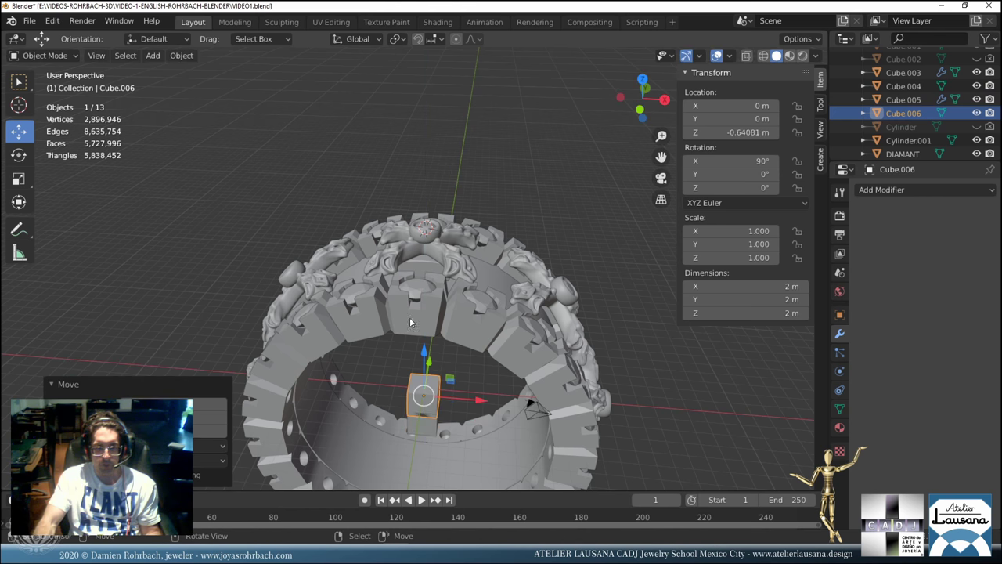
Replace the duplicated block's bend origin object with the copied helper cube, Cube.006.
left_click(420, 260)
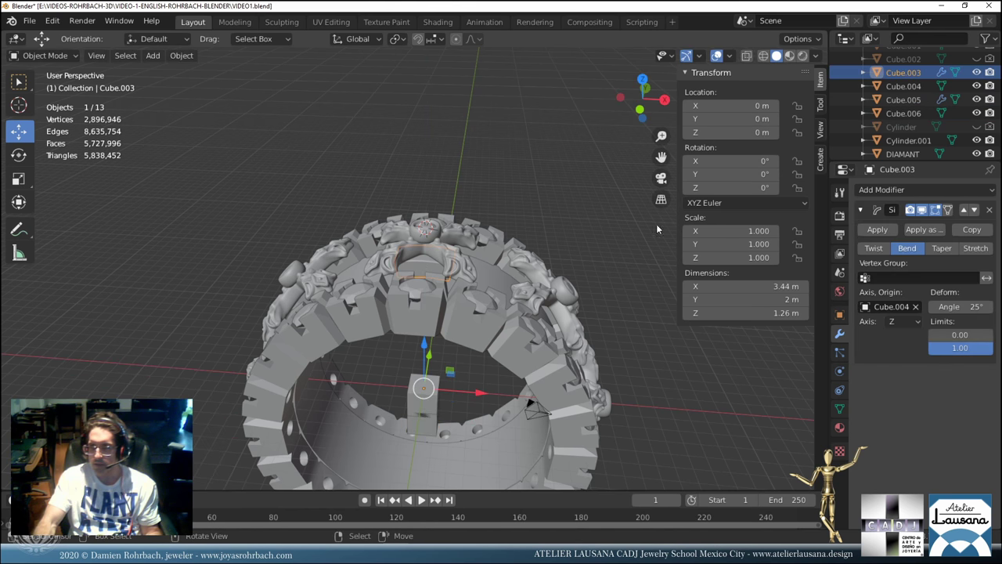
left_click(913, 102)
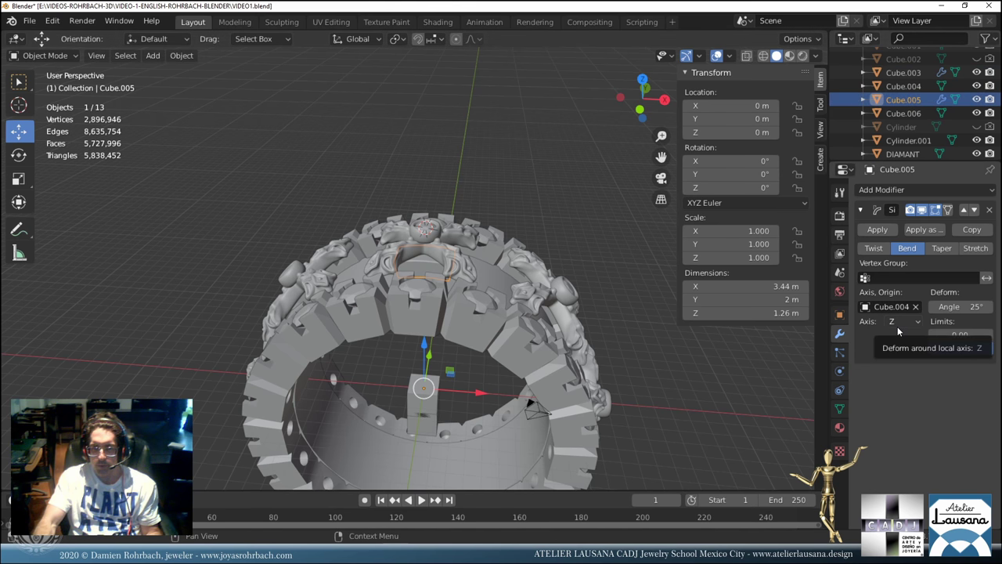
left_click(916, 307)
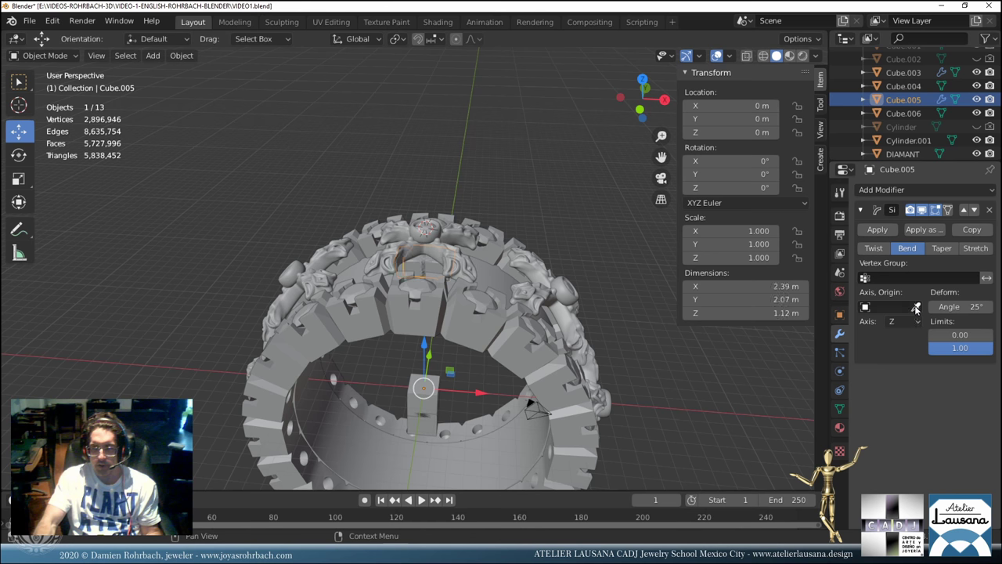
left_click(917, 307)
left_click(438, 377)
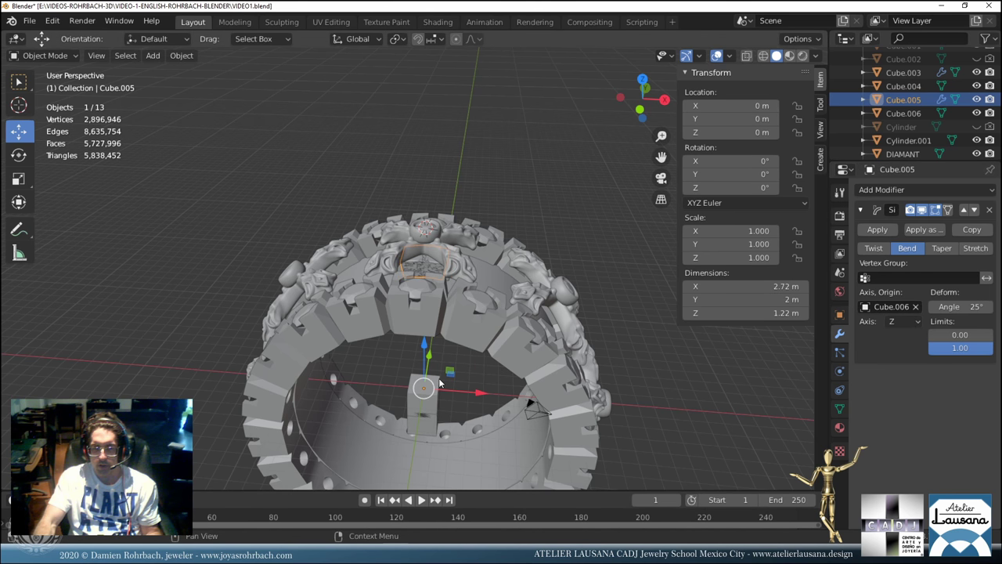
Move the copied helper cube up along Z to about -0.18 m and save the file.
left_click(439, 377)
mouse_move(424, 358)
left_mouse_down()
mouse_move(424, 326)
mouse_move(423, 354)
left_mouse_up()
middle_click_drag(424, 354, 482, 272)
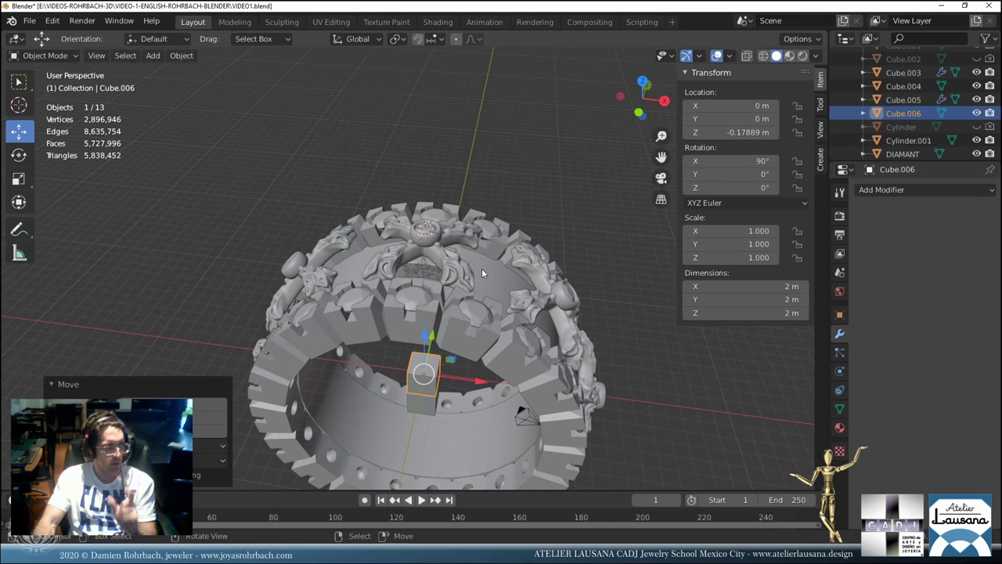
key("ctrl+s")
Convert the duplicated bent block beneath the cross ornament to a mesh.
scroll(441, 292, "up", 3)
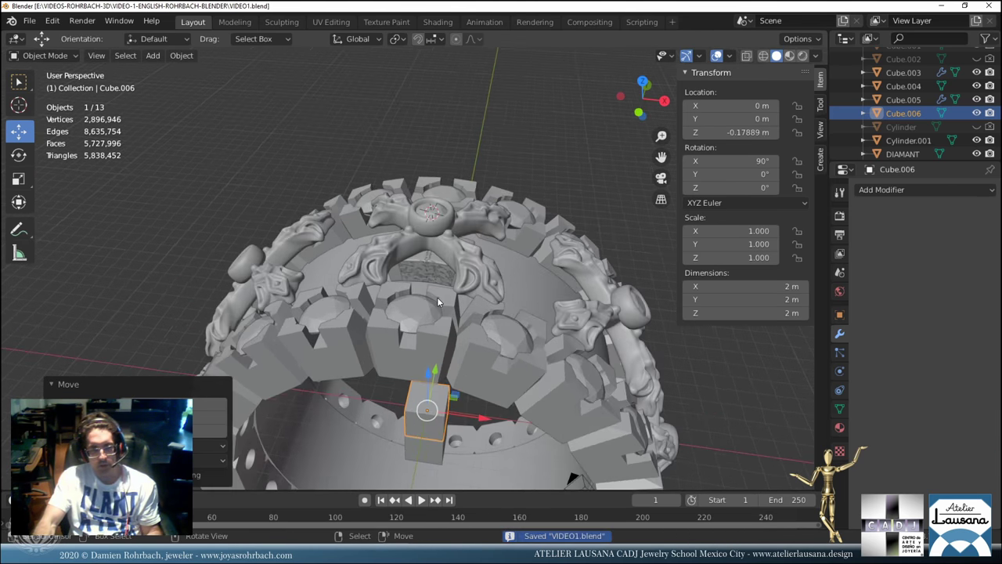
left_click(411, 269)
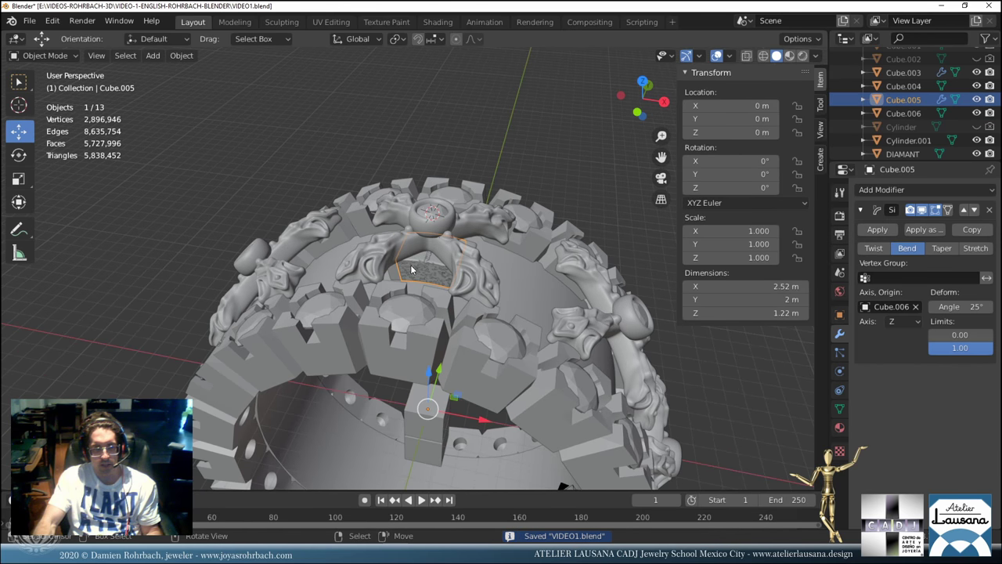
key("alt+c")
left_click(411, 269)
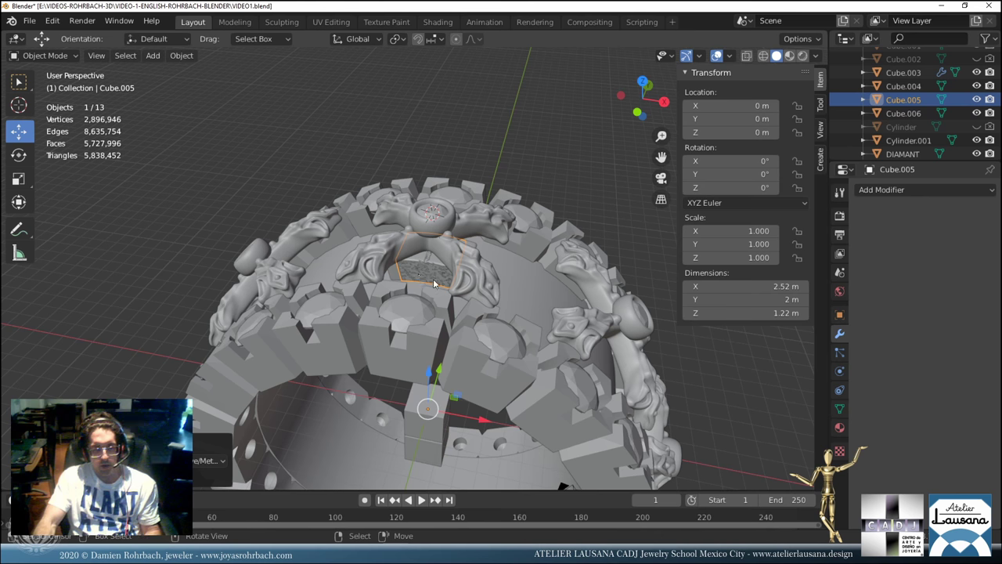
Try Y rotations of 30°, 5°, 10°, 15° and 18° on the duplicated block to place it beside the original.
left_click(737, 173)
type("30")
key("Return")
left_click(736, 174)
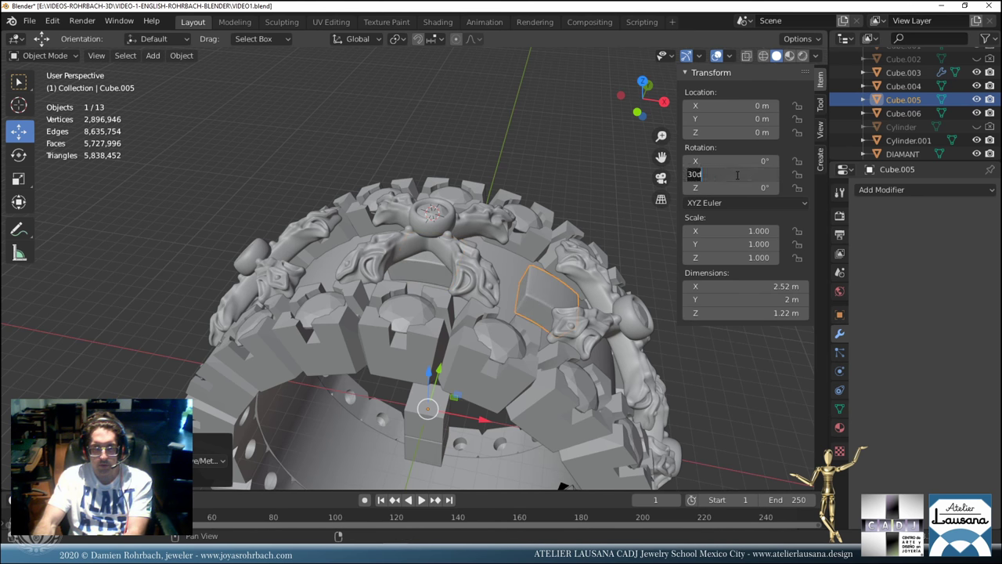
type("5")
key("Return")
middle_click_drag(548, 313, 420, 313)
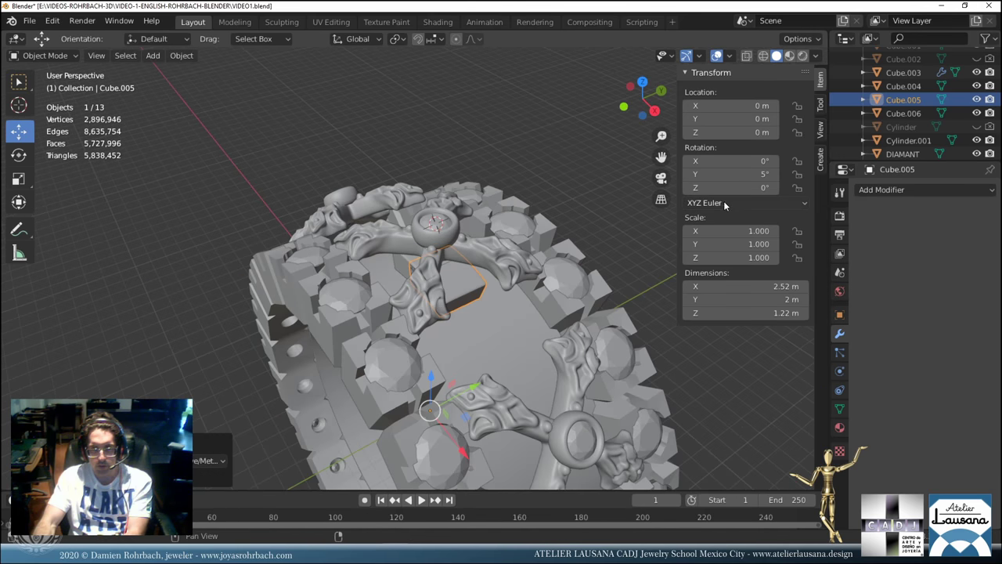
left_click(729, 174)
type("10")
key("Return")
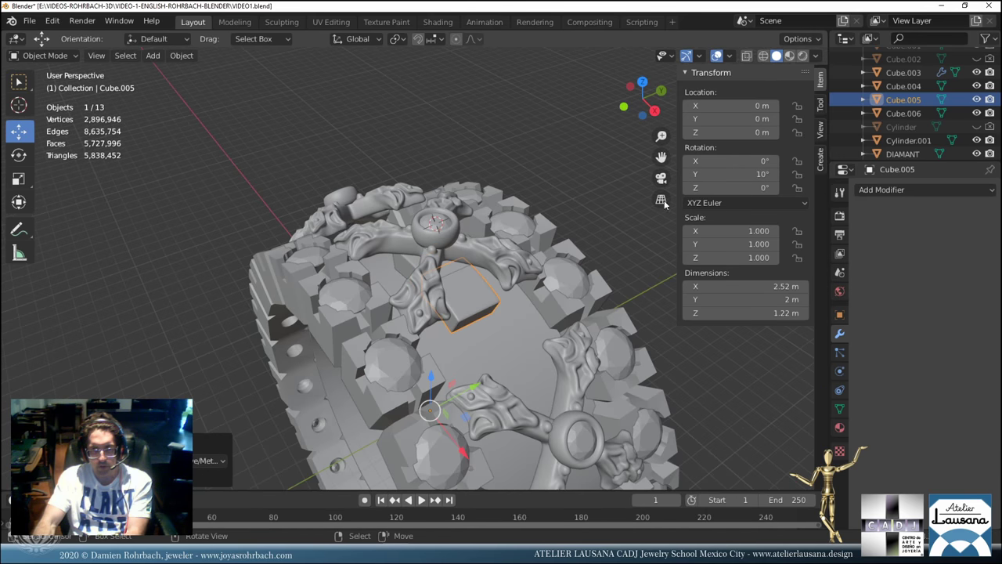
left_click(728, 173)
type("15")
key("Return")
scroll(626, 235, "up", 2)
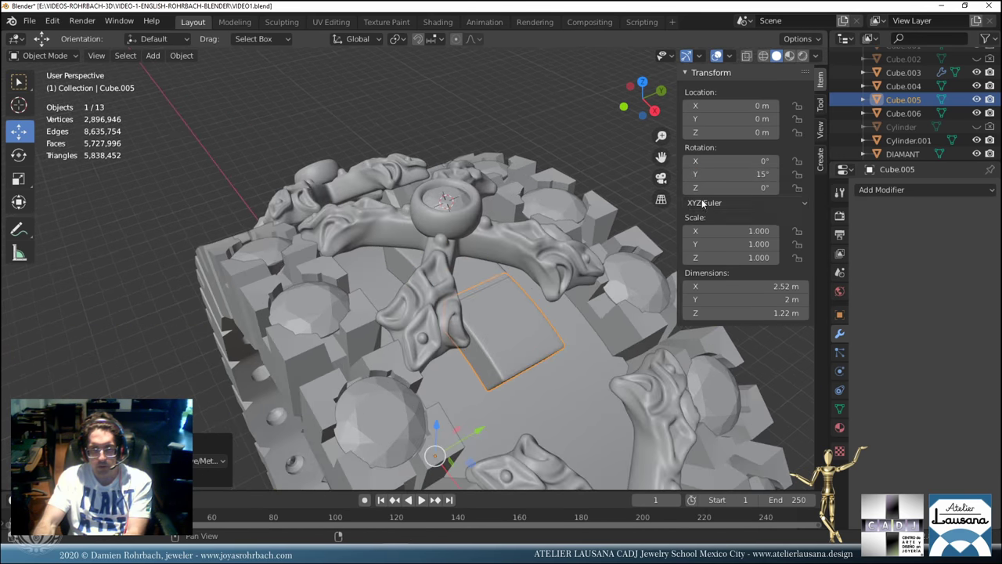
left_click(718, 177)
type("18")
key("Return")
Set the duplicated block's Y rotation to 17° and save the file.
left_click(719, 175)
type("17")
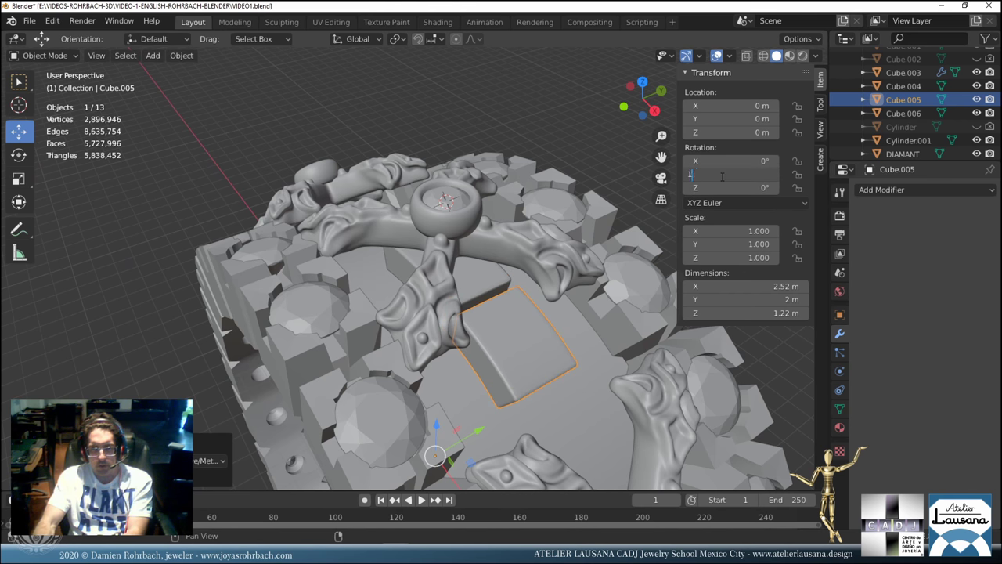
key("Return")
middle_click_drag(438, 313, 430, 360)
key("ctrl+s")
Create a new material named MARBLE on the original bent block under the cross ornament.
left_click(839, 427)
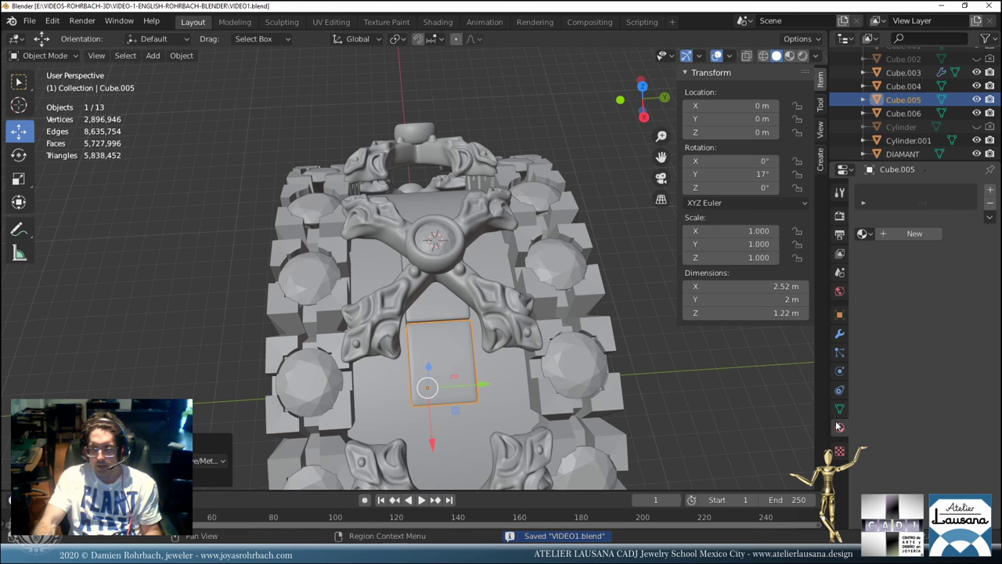
left_click(460, 317)
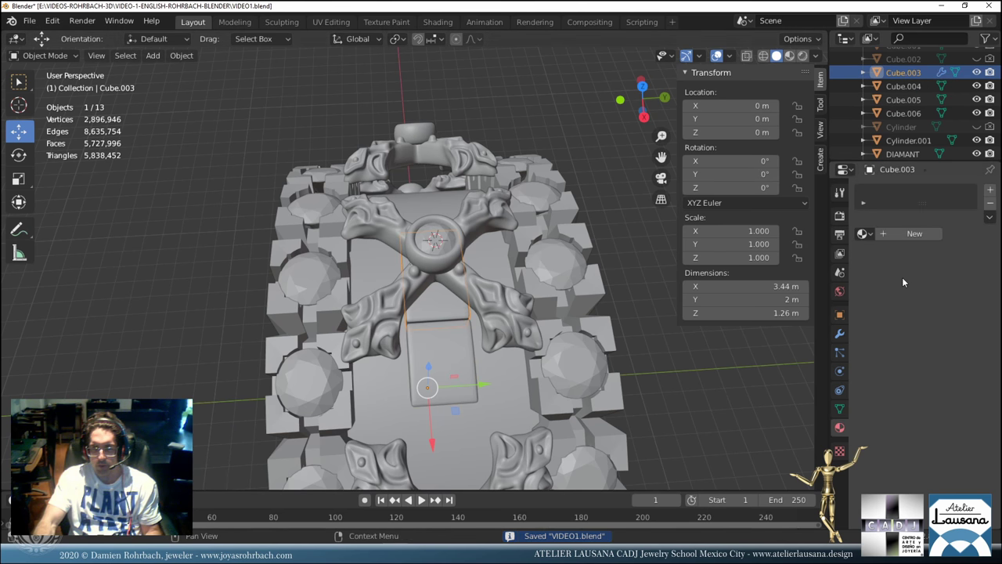
left_click(894, 235)
type("MARB")
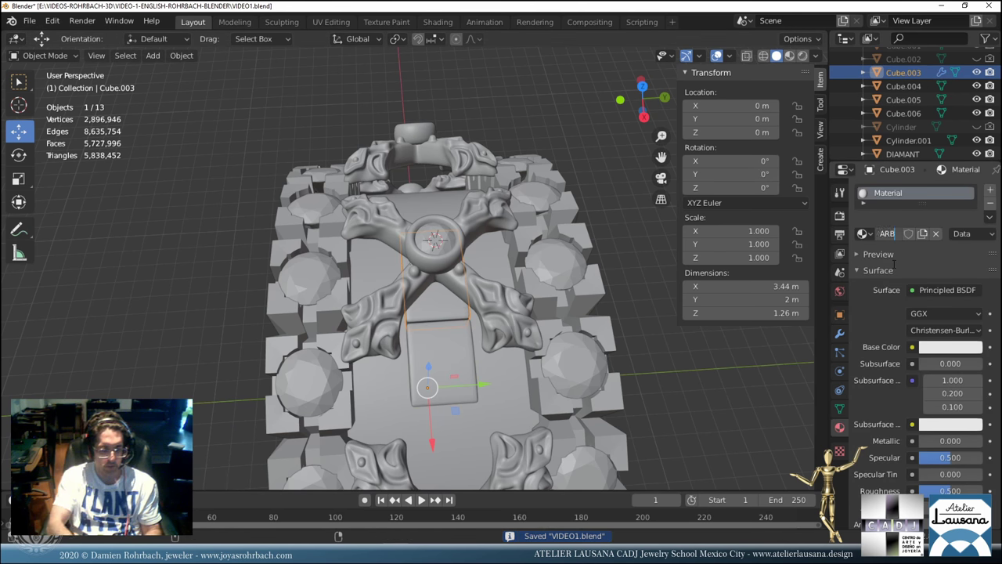
type("LE")
key("Return")
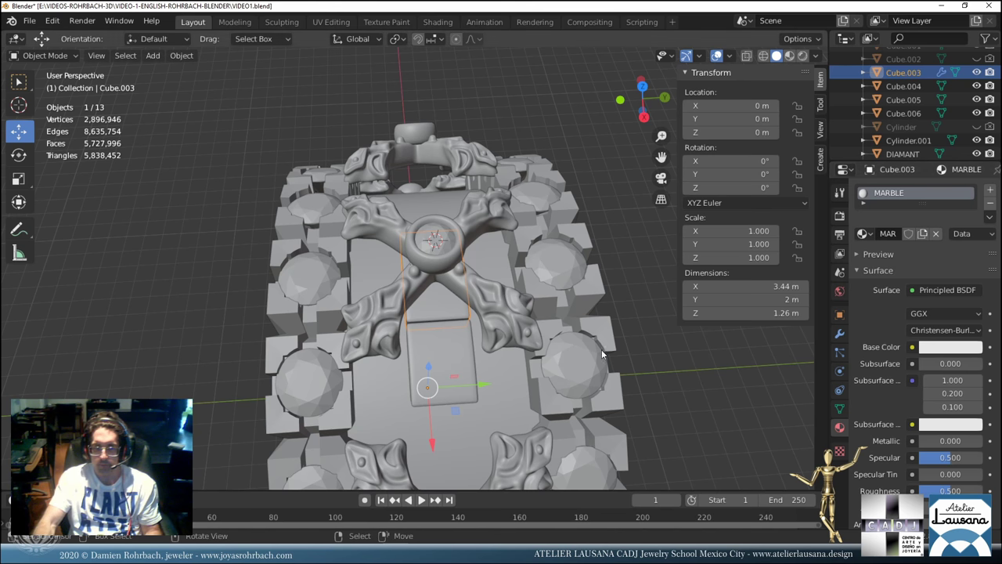
Assign the existing MARBLE material to the rotated duplicate block and save the file.
left_click(458, 359)
left_click(864, 233)
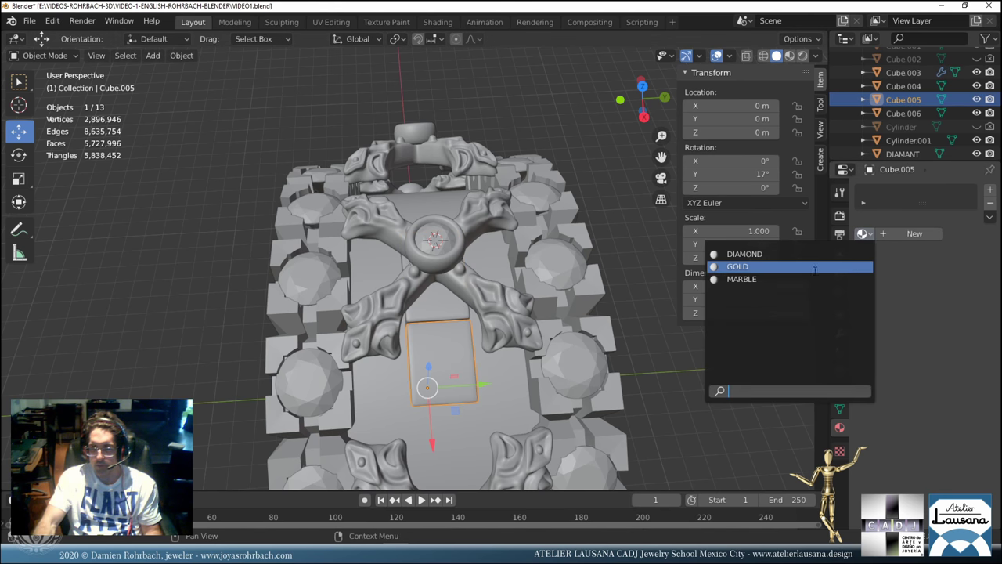
left_click(782, 279)
mouse_move(438, 314)
middle_mouse_down()
mouse_move(496, 348)
mouse_move(511, 347)
mouse_move(497, 314)
mouse_move(529, 333)
mouse_move(434, 301)
middle_mouse_up()
key("ctrl+s")
Convert the original bent block to a mesh and delete both helper cubes inside the ring.
left_click(427, 284)
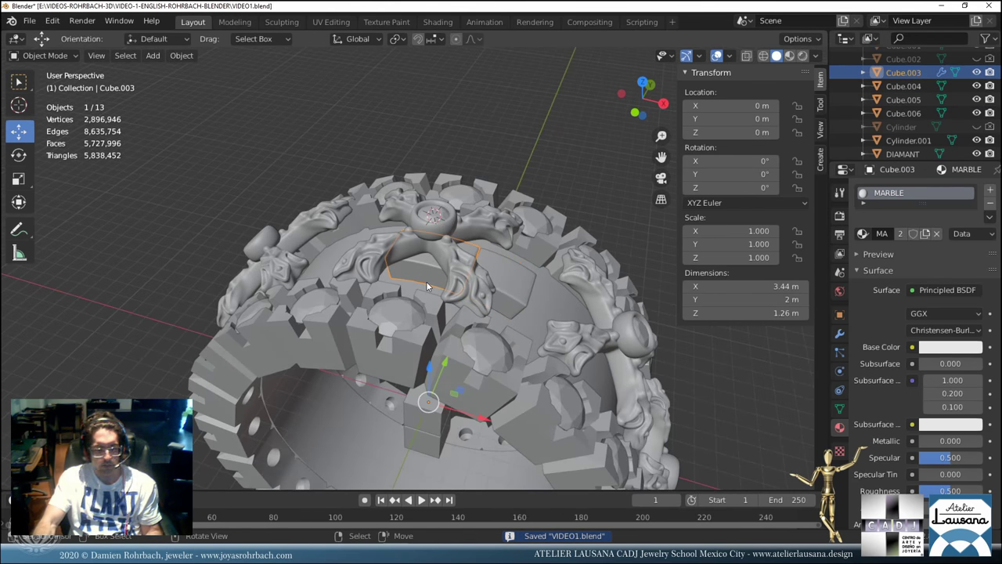
right_click(429, 431)
key("Delete")
right_click(432, 441)
key("Delete")
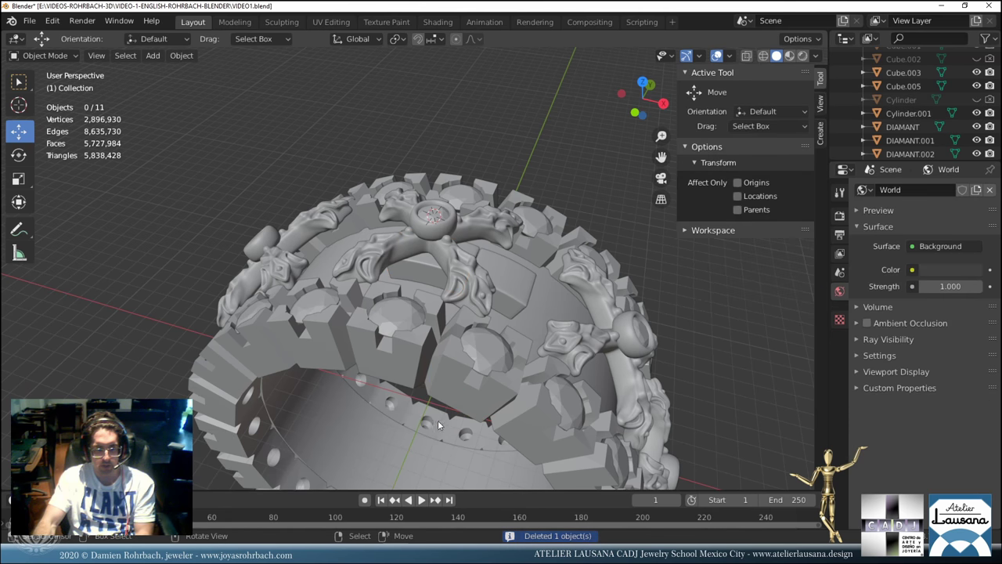
Select both bent blocks and duplicate them in place.
right_click(438, 276)
right_click(509, 290, "shift")
scroll(511, 290, "down", 2)
middle_click_drag(513, 290, 517, 288)
key("shift+d")
key("Escape")
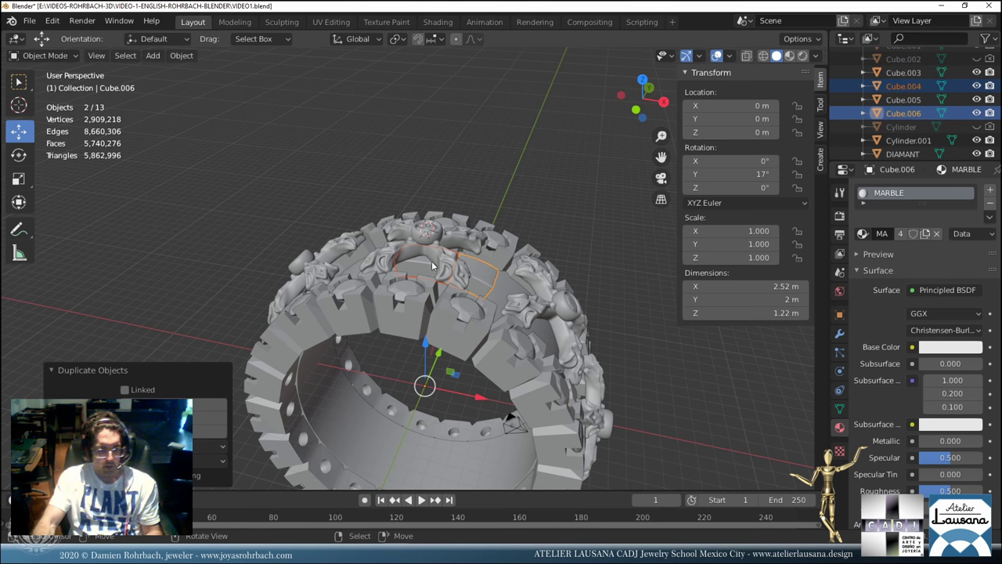
Rotate the duplicated pair of blocks about 34° around the global Y axis and check its fit along the band.
key("r")
key("y")
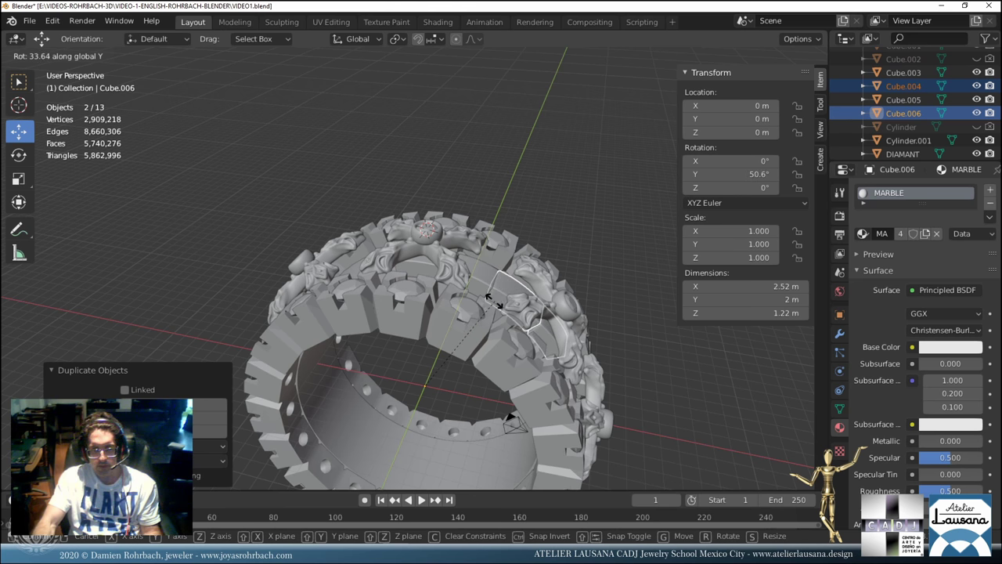
left_click(496, 301)
middle_click_drag(495, 302, 431, 309)
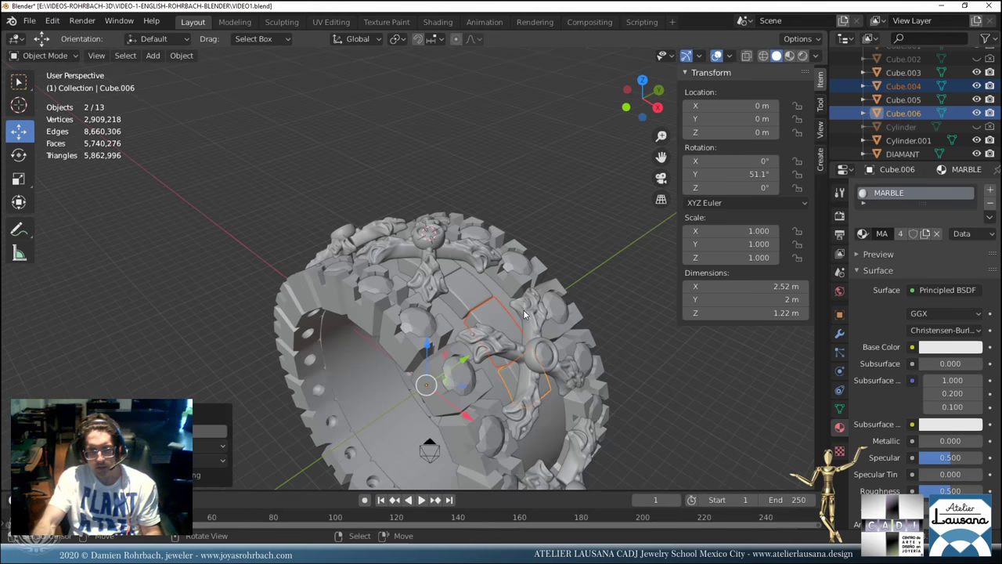
scroll(555, 257, "up", 3)
middle_click_drag(556, 257, 440, 354)
left_click(440, 354)
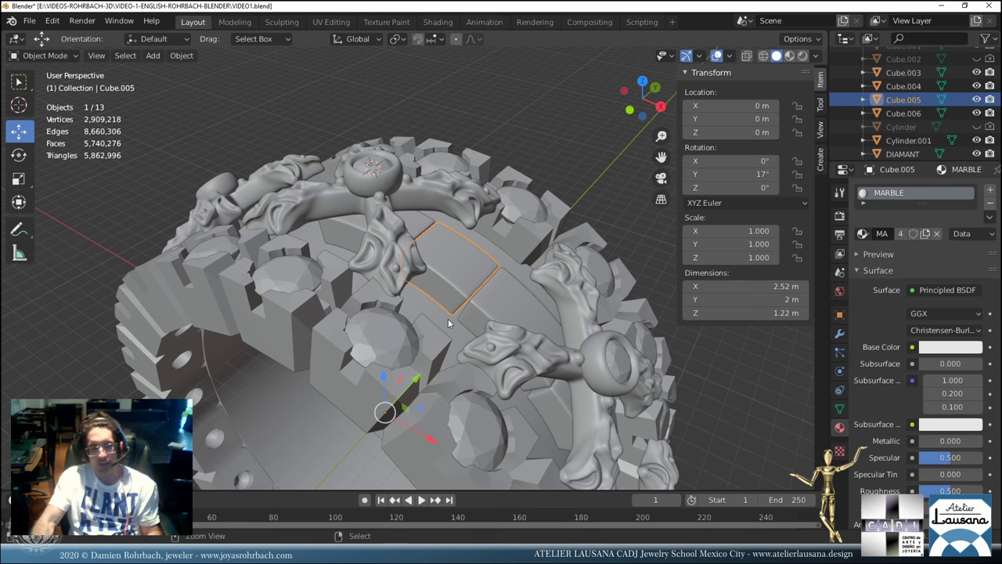
Undo the rotation and duplication of the block pair.
key("ctrl+z")
key("ctrl+z")
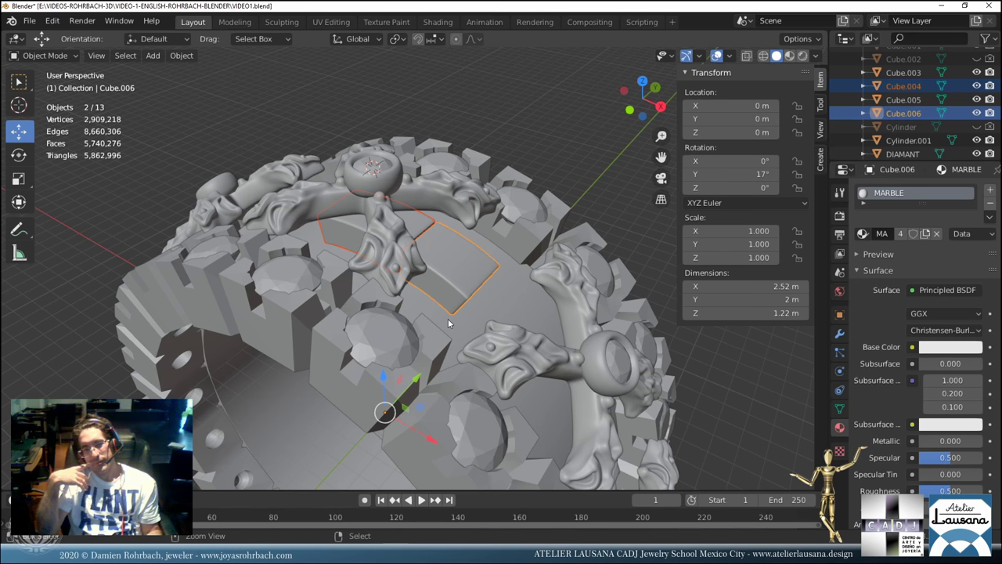
key("ctrl+z")
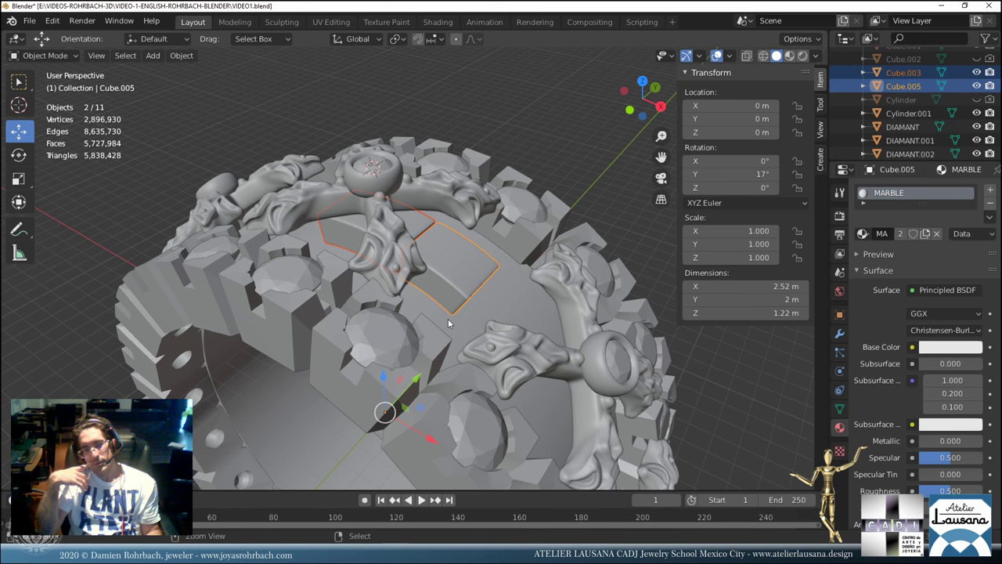
Undo the block selection and the last helper cube deletion.
key("ctrl+z")
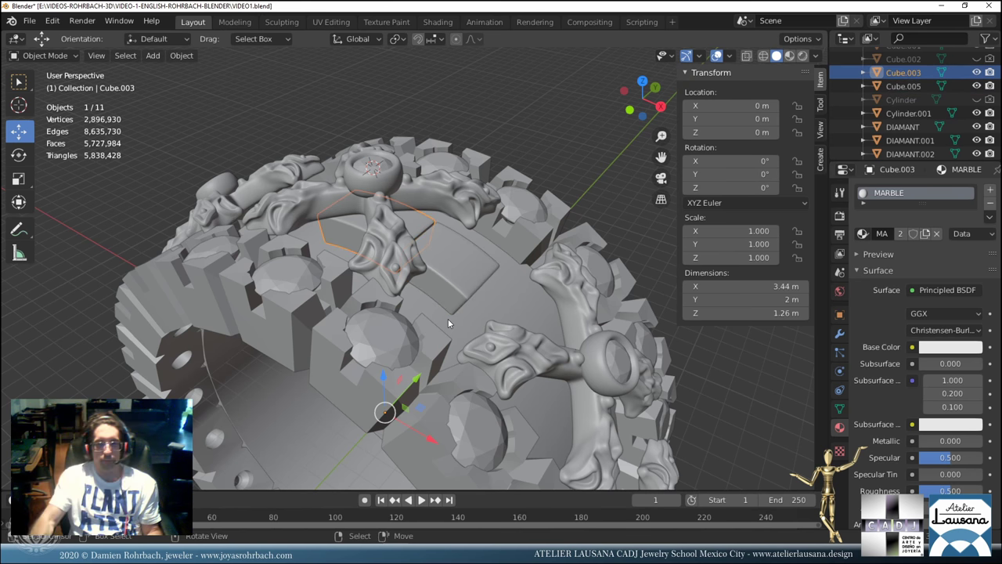
mouse_move(448, 319)
middle_mouse_down()
mouse_move(461, 296)
mouse_move(461, 316)
middle_mouse_up()
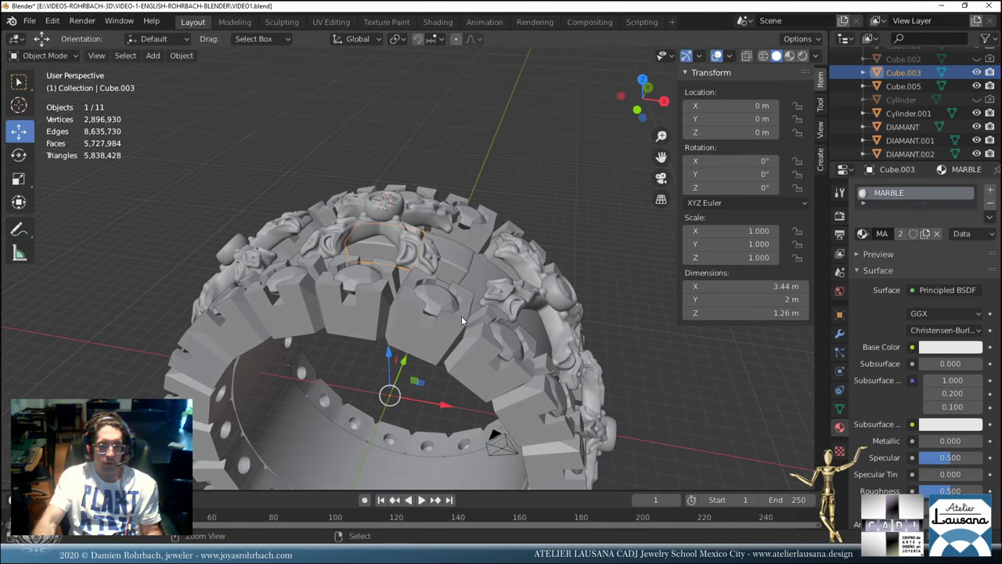
key("alt+a")
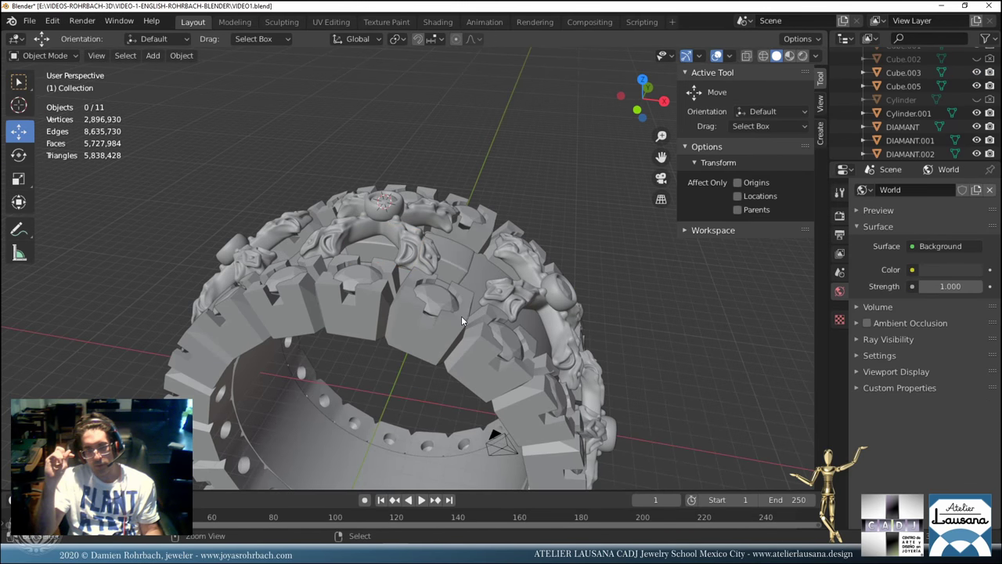
key("ctrl+z")
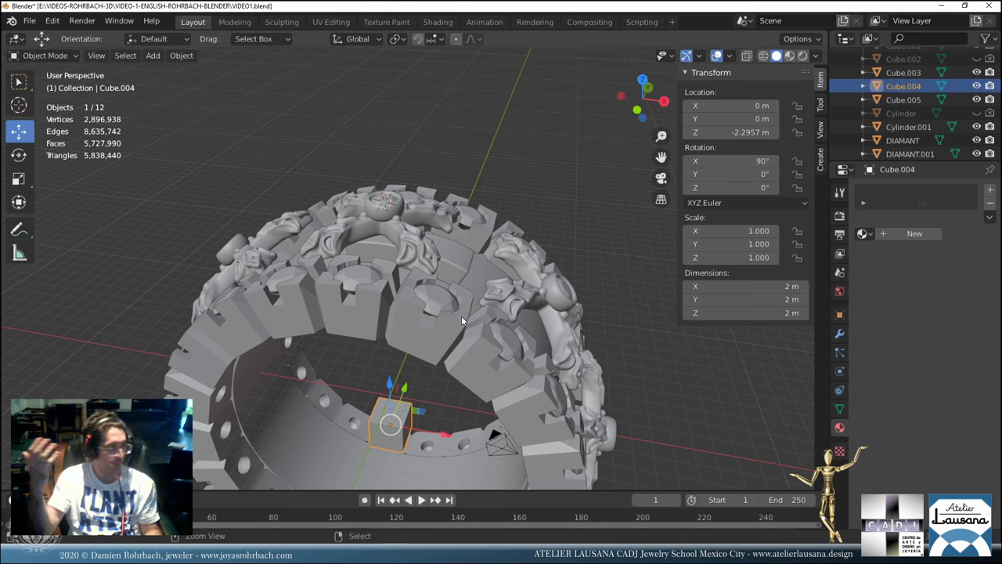
Undo the deletion of the Cube.006 helper and the applied bend on the larger MARBLE block.
key("alt+a")
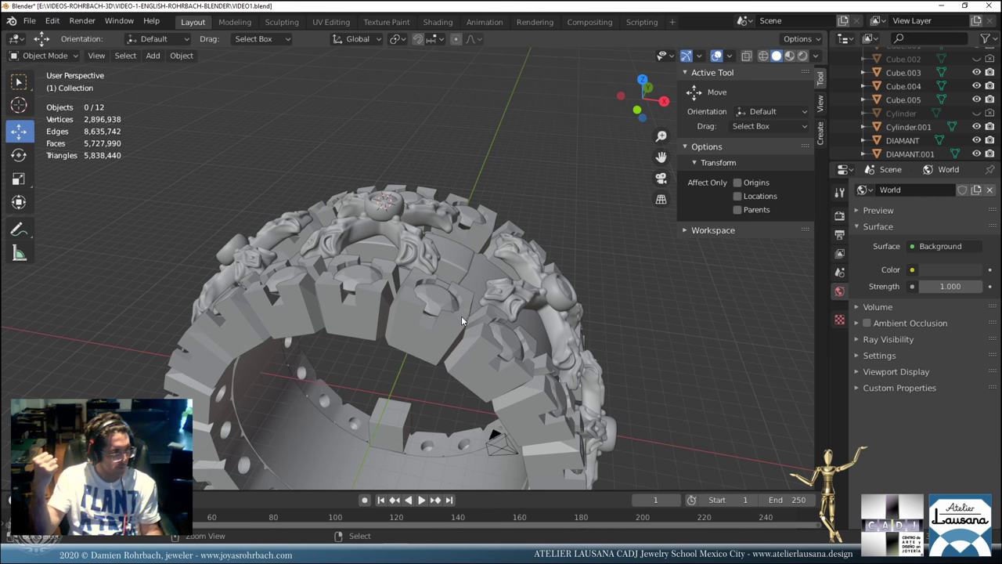
key("ctrl+z")
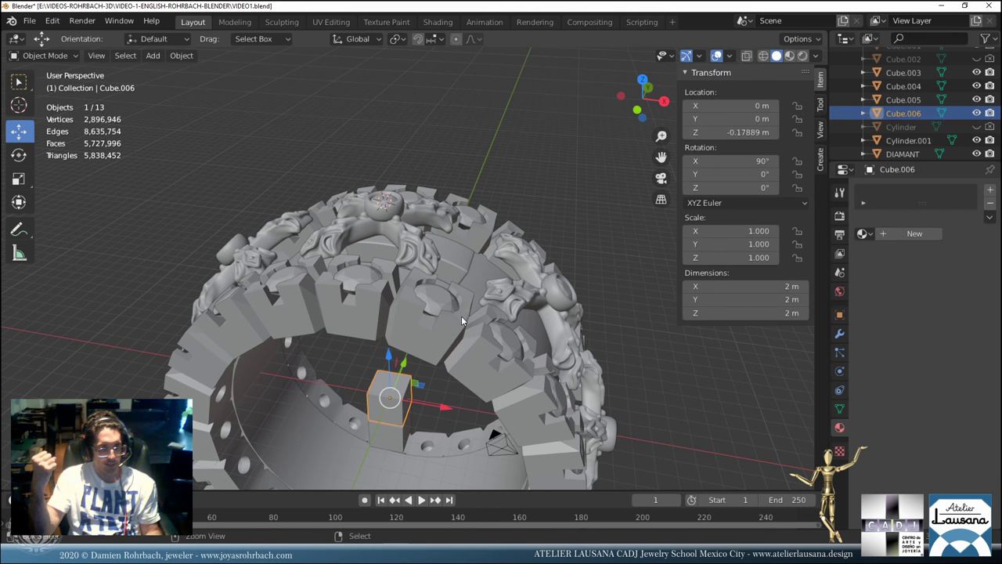
key("ctrl+z")
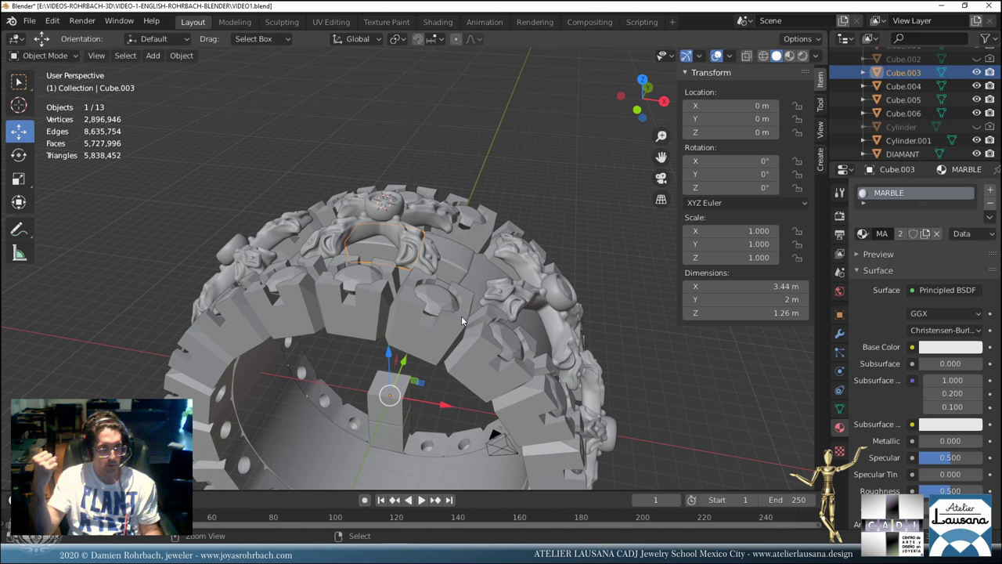
key("ctrl+z")
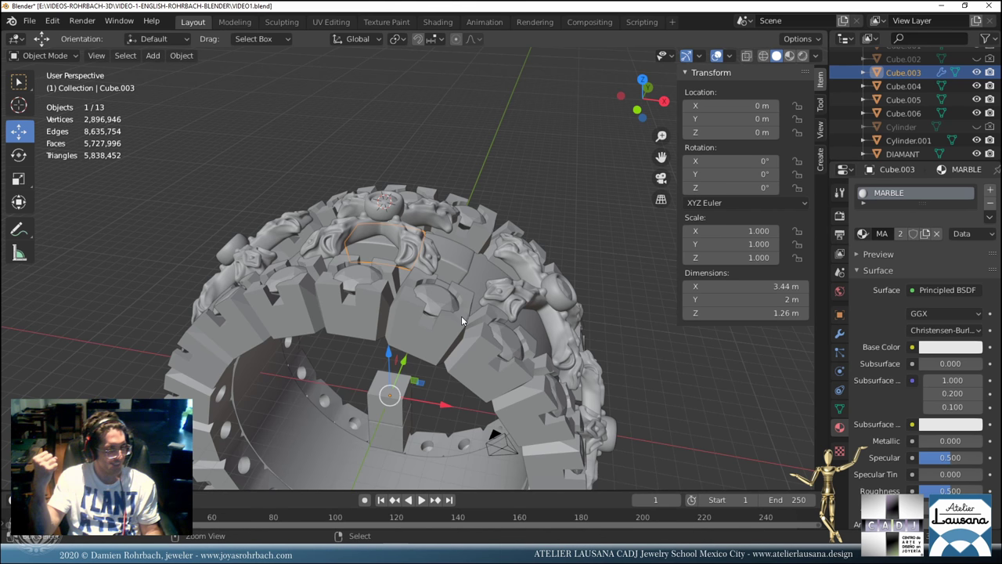
Undo the material assignment on the larger bent block, Cube.003.
left_click(461, 316)
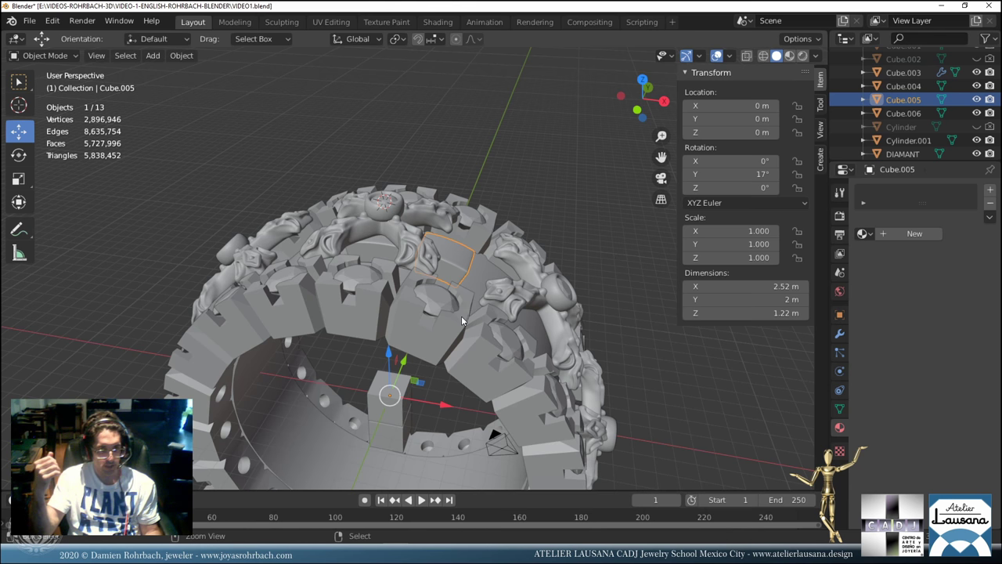
left_click(462, 321)
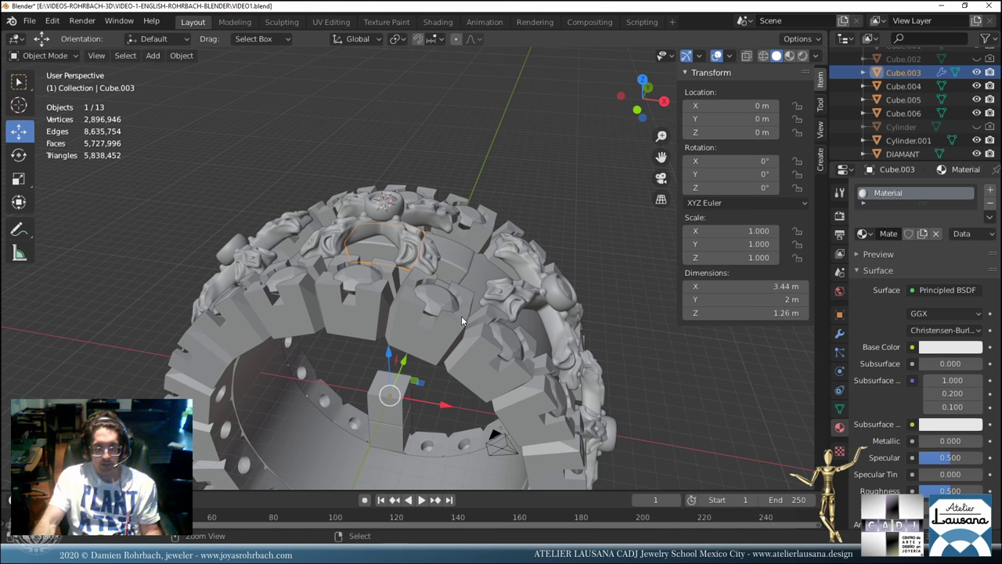
key("ctrl+z")
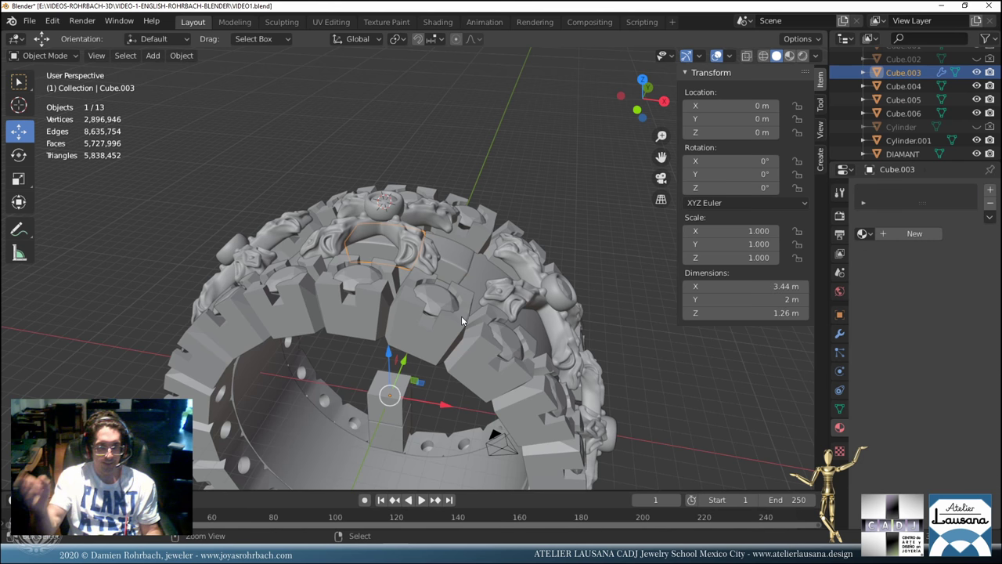
key("ctrl+z")
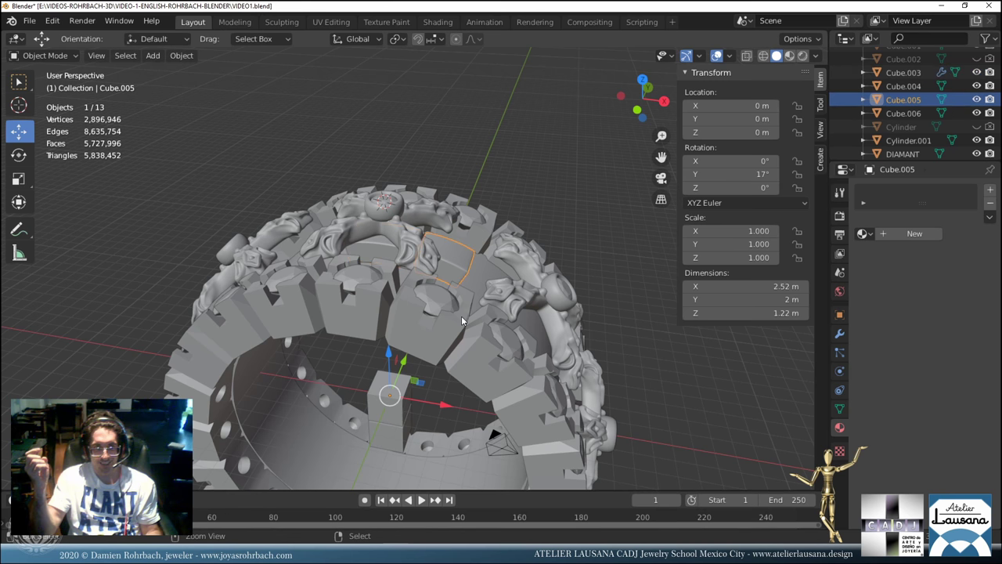
Undo the smaller block's rotation and its conversion to mesh, restoring the editable bend.
key("ctrl+z")
key("ctrl+z")
key("ctrl+z")
key("ctrl+z")
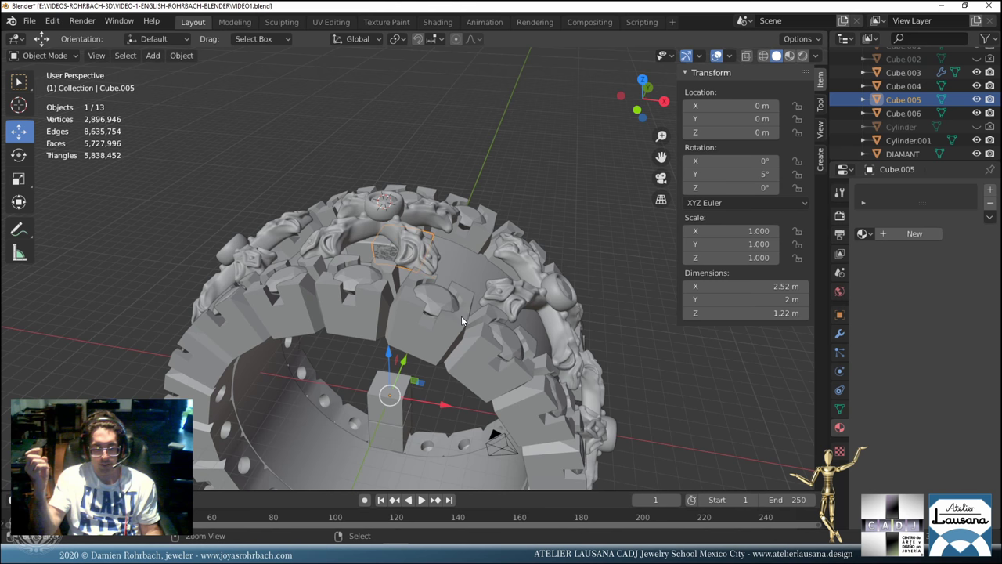
key("ctrl+z")
key("ctrl+z")
key("ctrl+z")
key("ctrl+z")
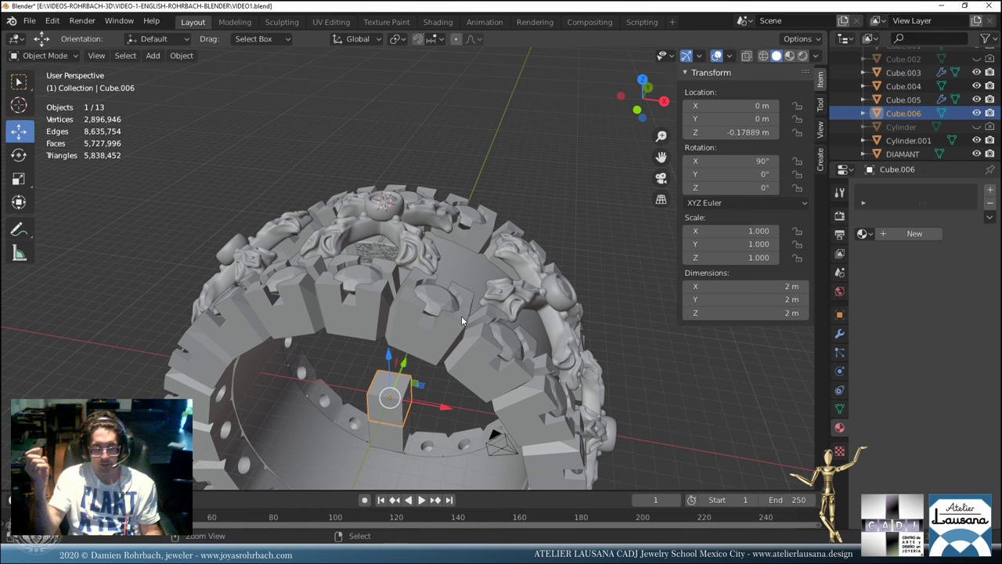
Undo the smaller block's bend adjustments and the assignment of its bend origin object.
key("ctrl+z")
key("ctrl+z")
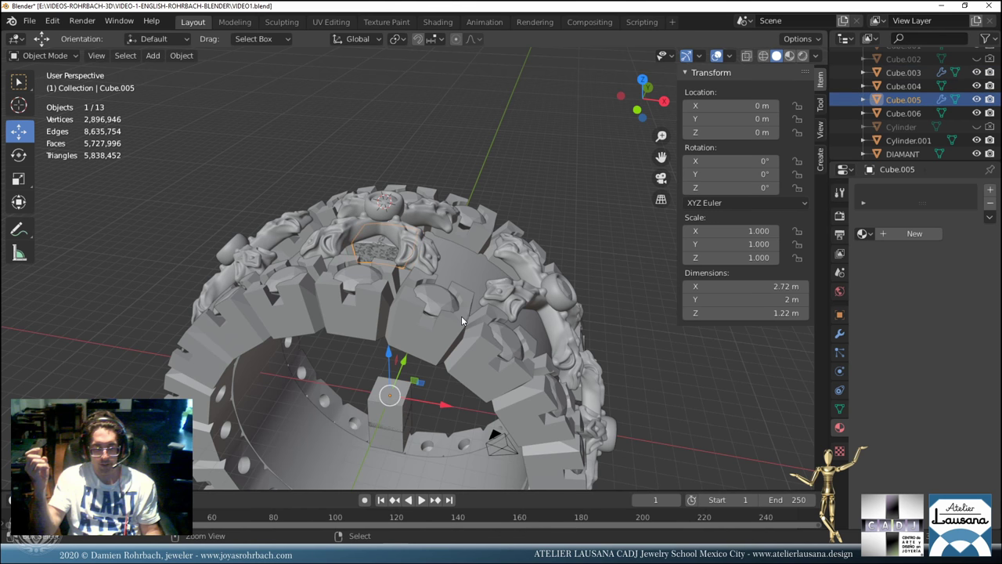
key("ctrl+z")
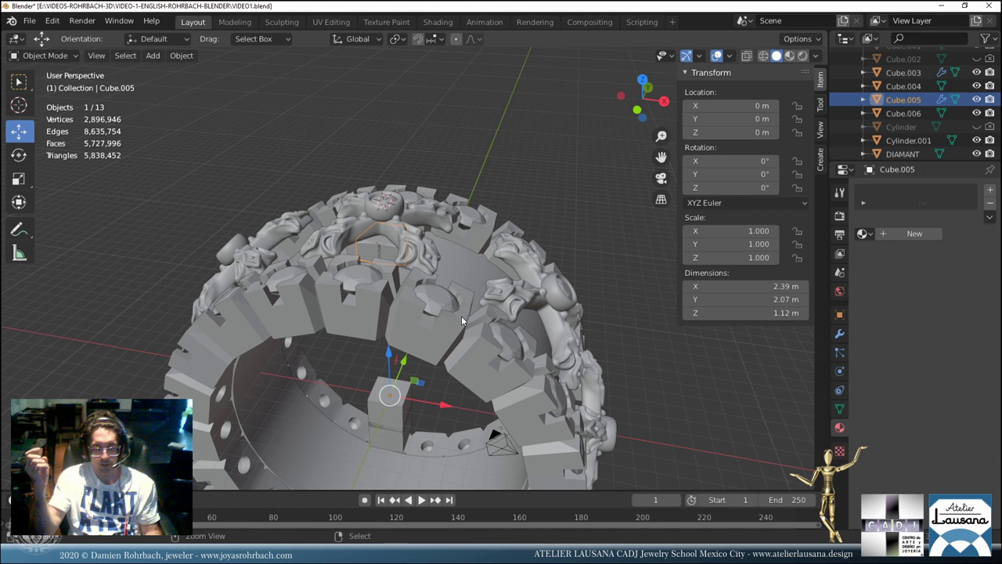
key("shift")
Set the smaller block Cube.005's bend angle to 15° and assign the Cube.006 helper as its bend origin.
left_click(402, 386)
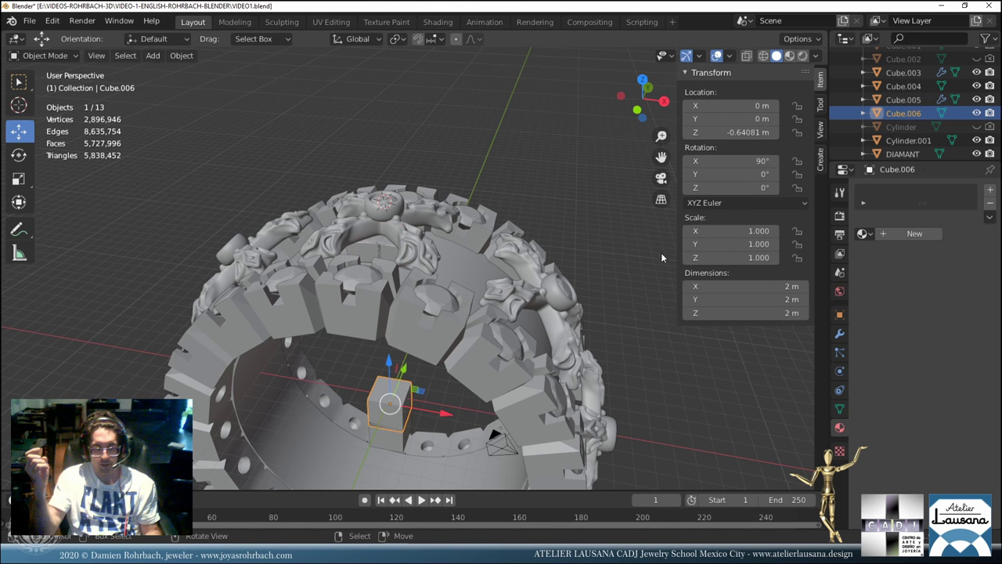
scroll(444, 266, "up", 1)
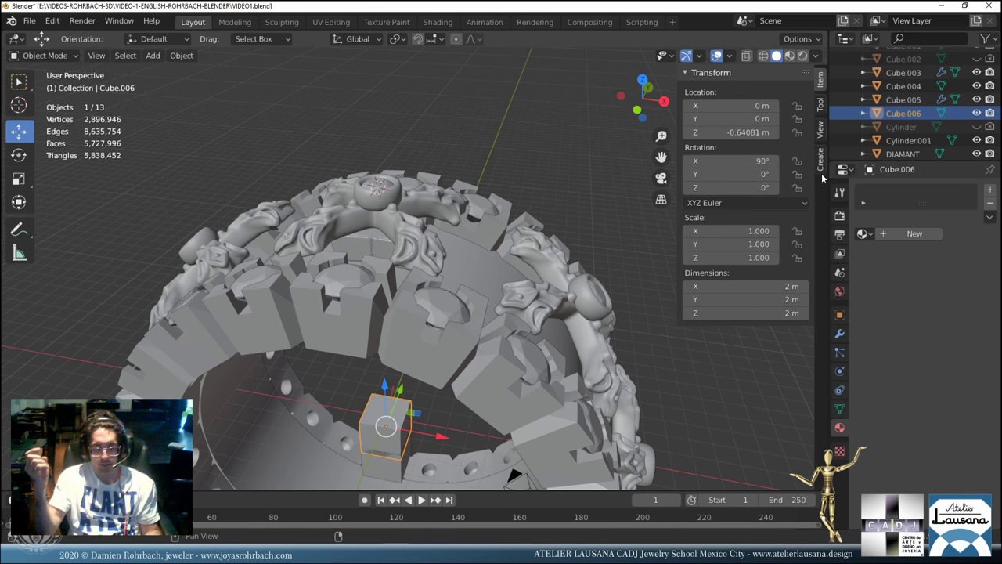
left_click(904, 99)
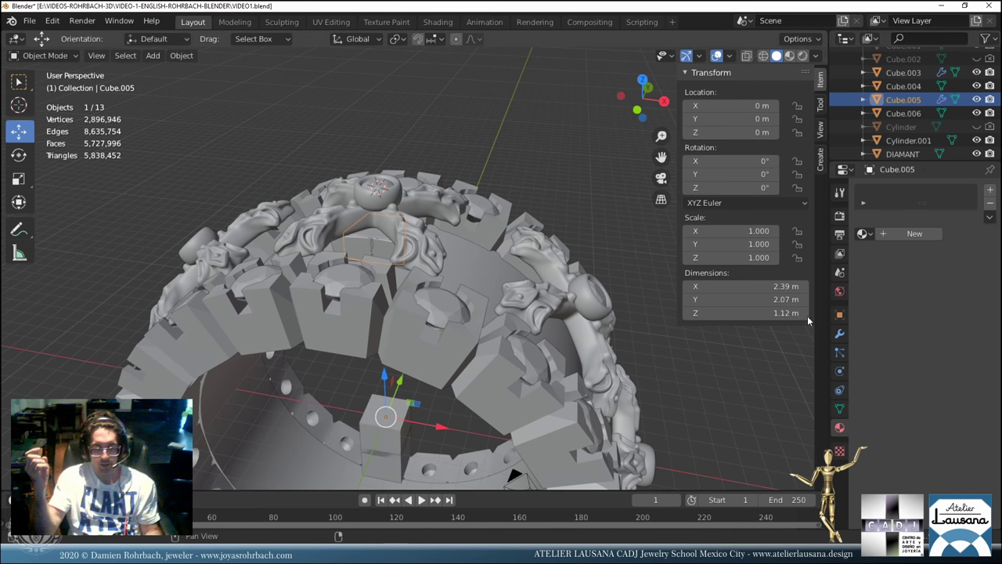
left_click(840, 333)
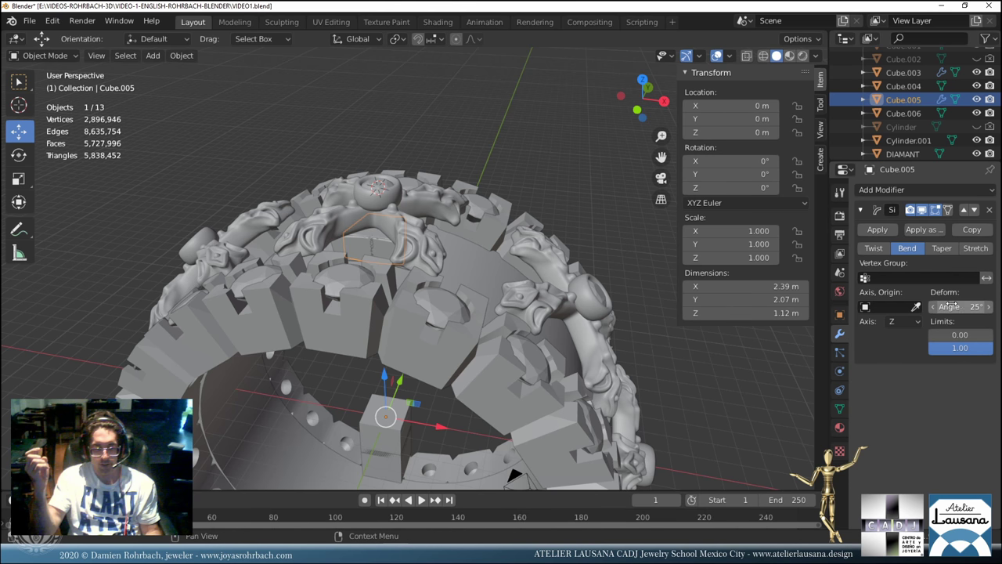
left_click_drag(949, 306, 924, 306)
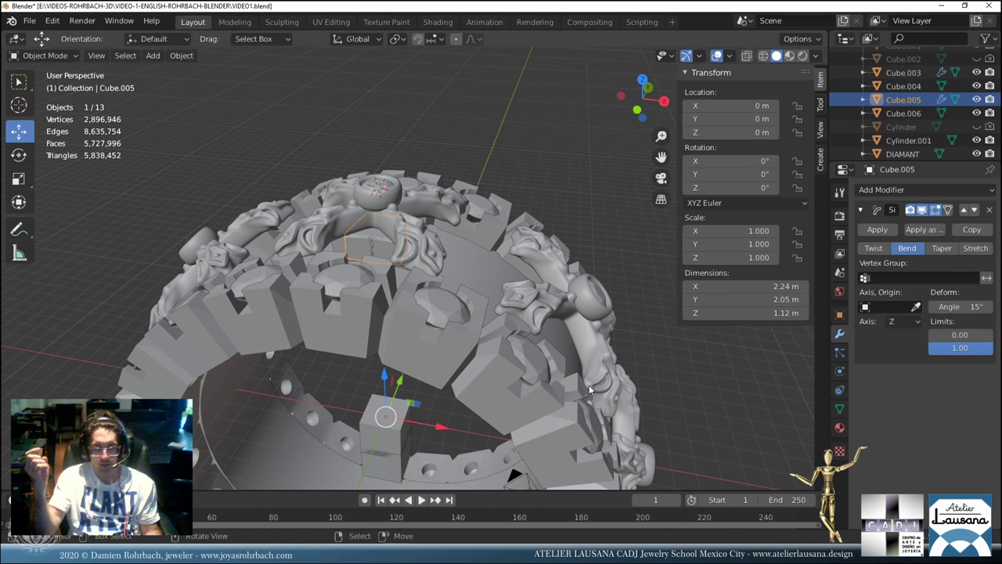
left_click(918, 306)
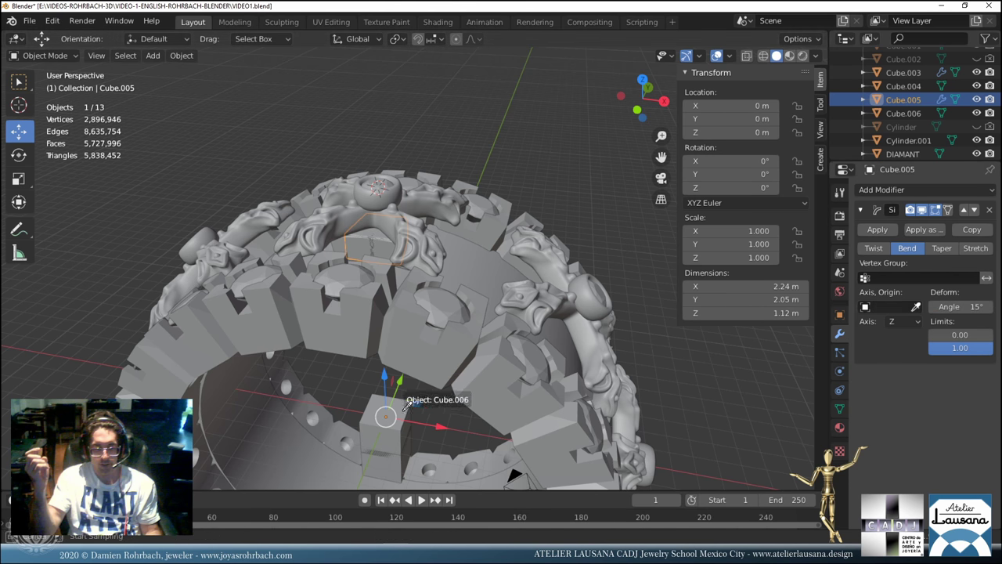
left_click(402, 411)
left_click(401, 409)
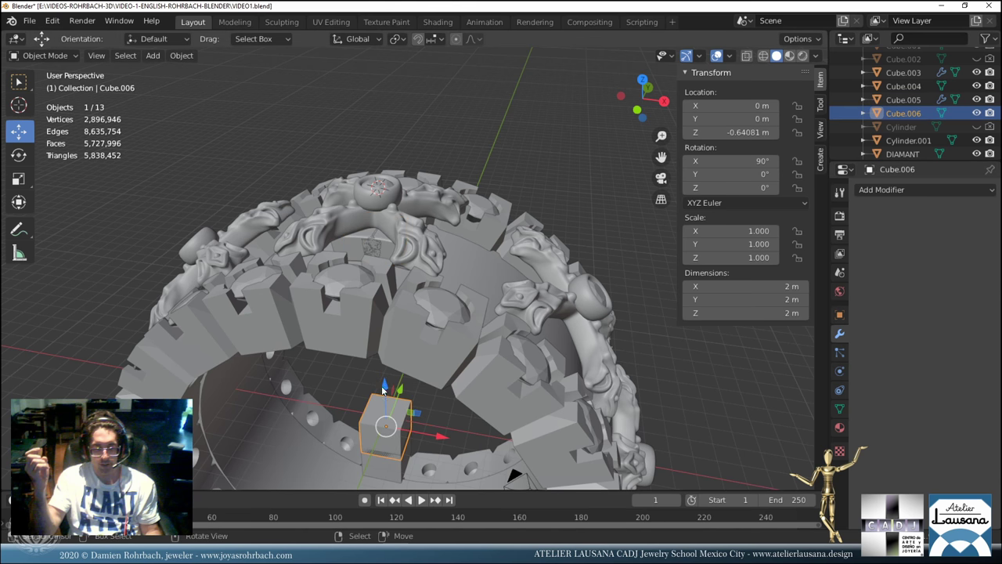
left_click(893, 99)
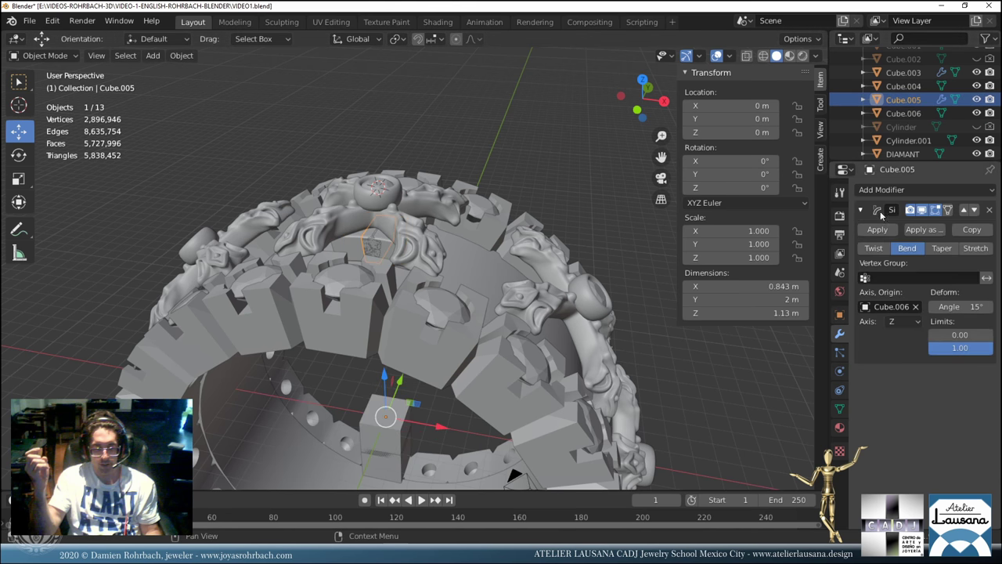
In the front view, hide both side settings and DIAMANT.001 to expose the bent blocks.
key("KP_1")
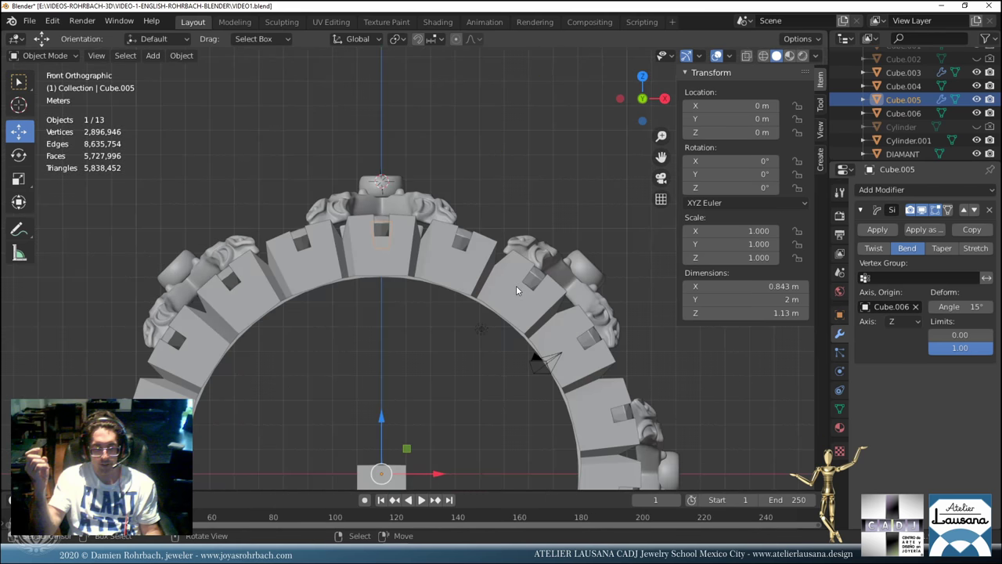
scroll(374, 260, "up", 8)
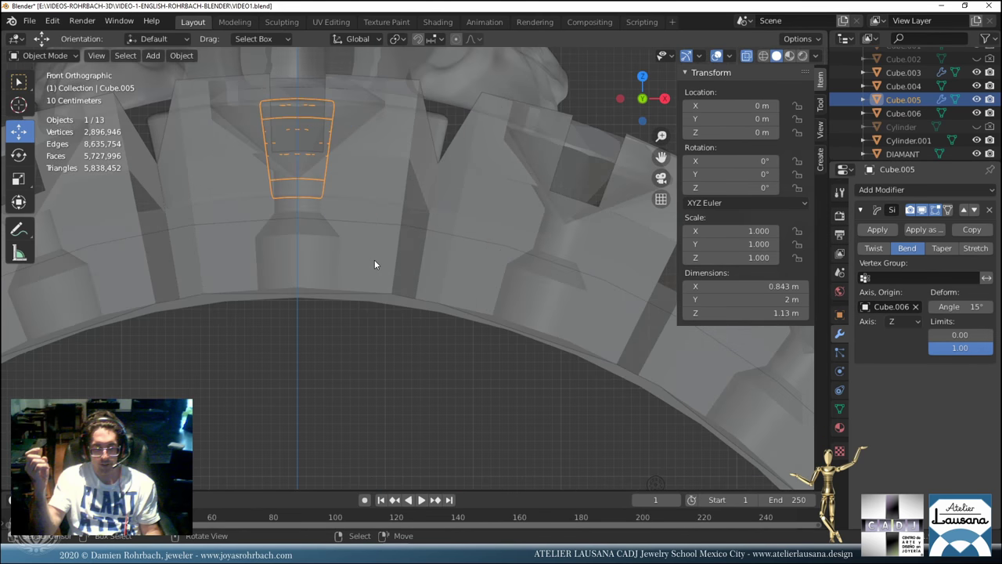
left_click(374, 254)
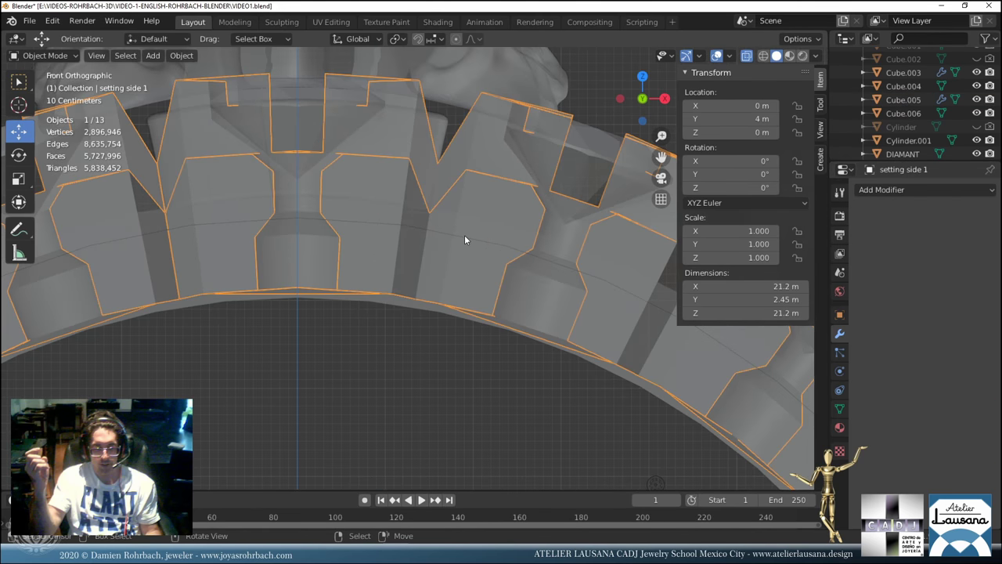
key("h")
key("alt+z")
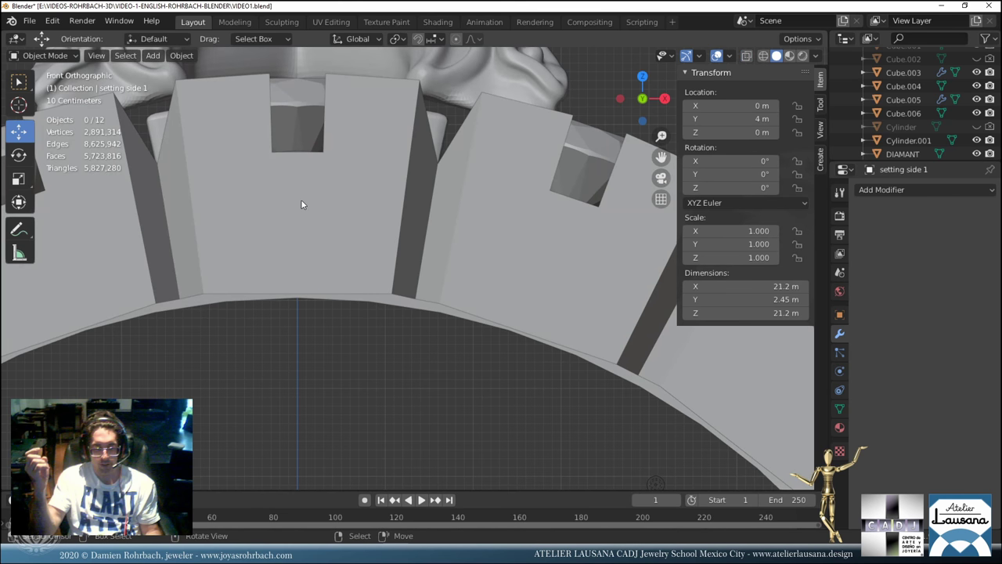
left_click(310, 201)
key("h")
left_click(315, 143)
key("h")
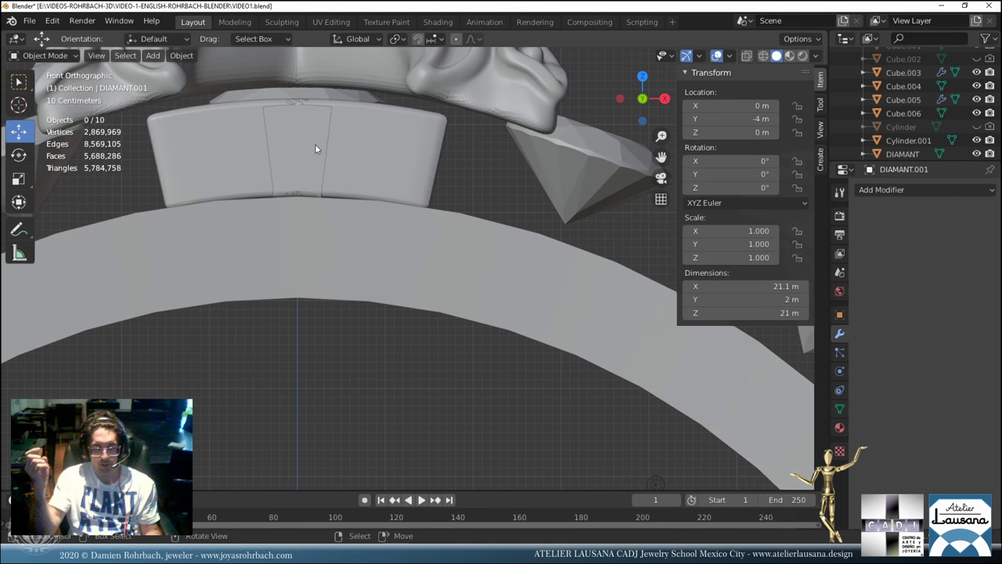
Move the Cube.006 helper down along Z to about -6 m and inspect the smaller block's bend in see-through display.
scroll(318, 154, "down", 1)
left_click(318, 157)
left_click(318, 159)
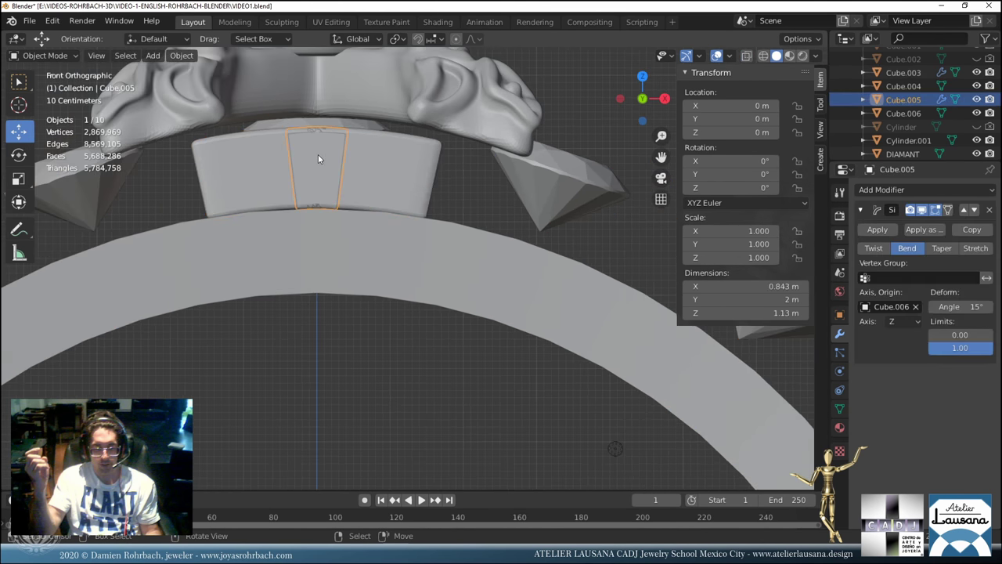
scroll(318, 156, "down", 7)
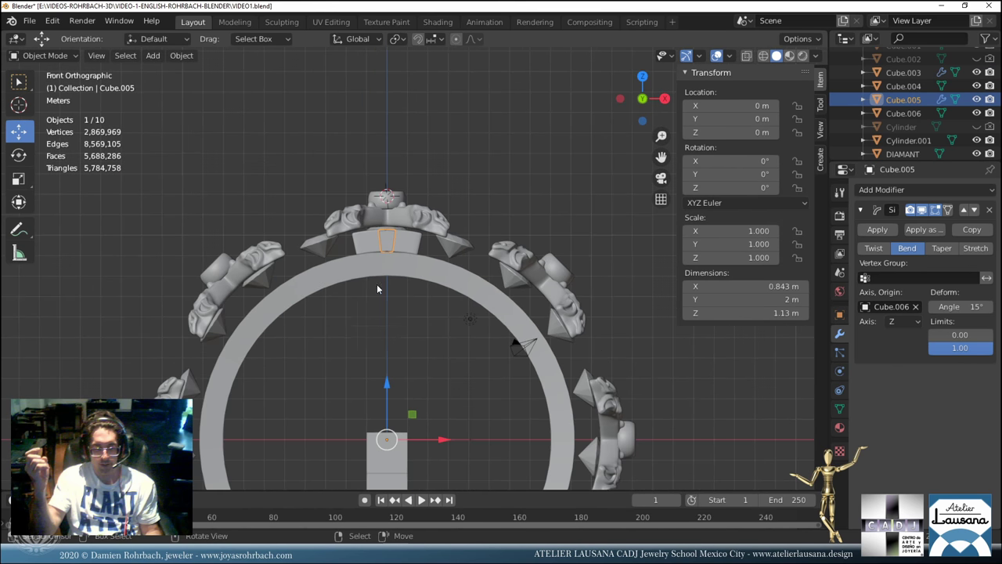
left_click(392, 450)
key("g")
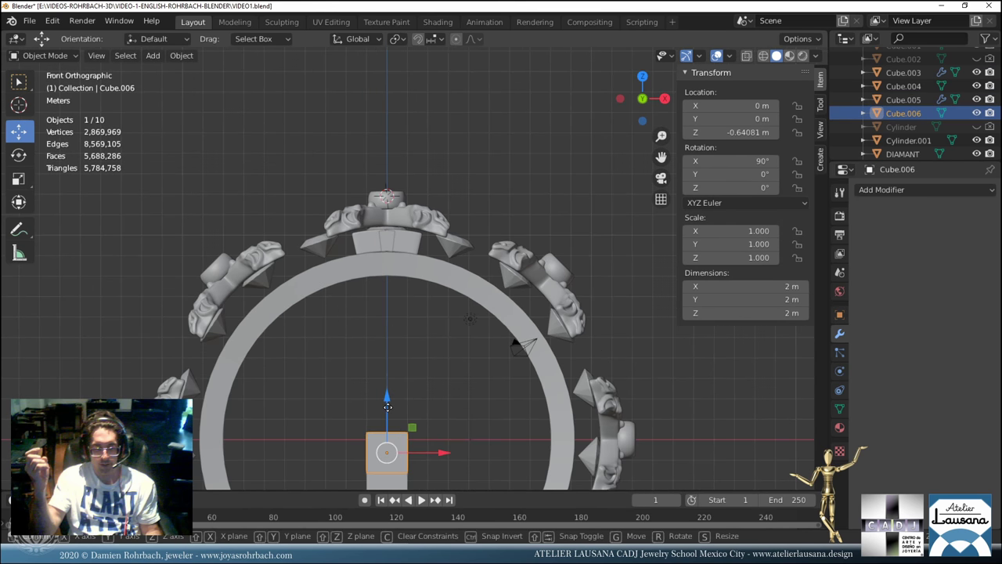
left_click(403, 76)
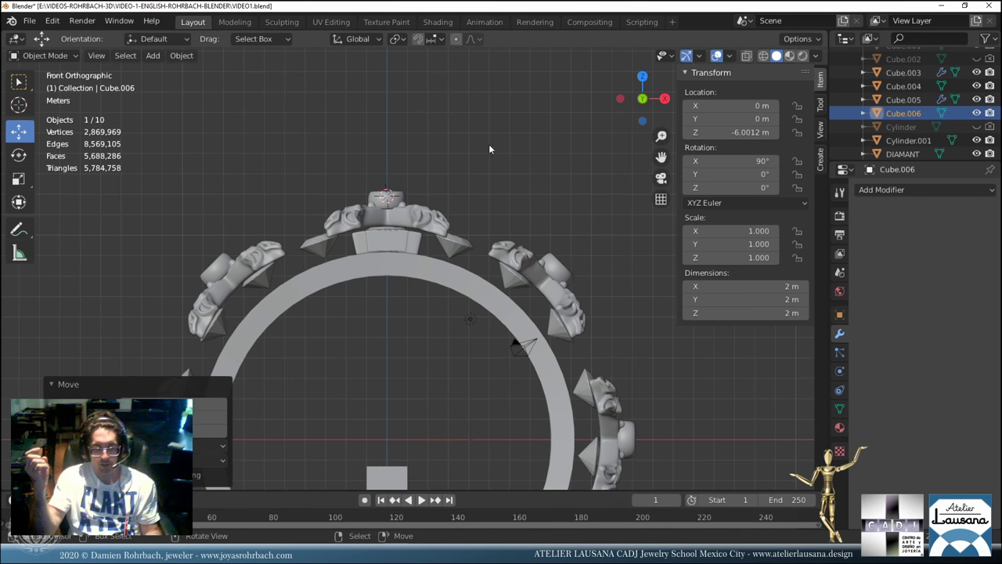
scroll(470, 164, "up", 8)
middle_click_drag(380, 176, 442, 262, "shift")
key("alt+z")
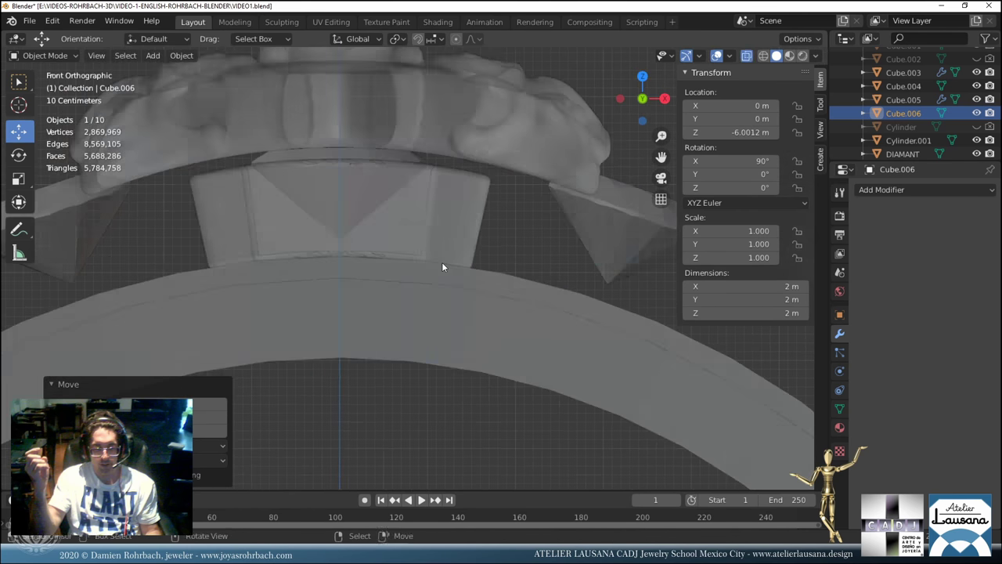
Select the smaller bent block, save the file and convert the block to a mesh.
left_click(411, 216)
left_click(411, 217)
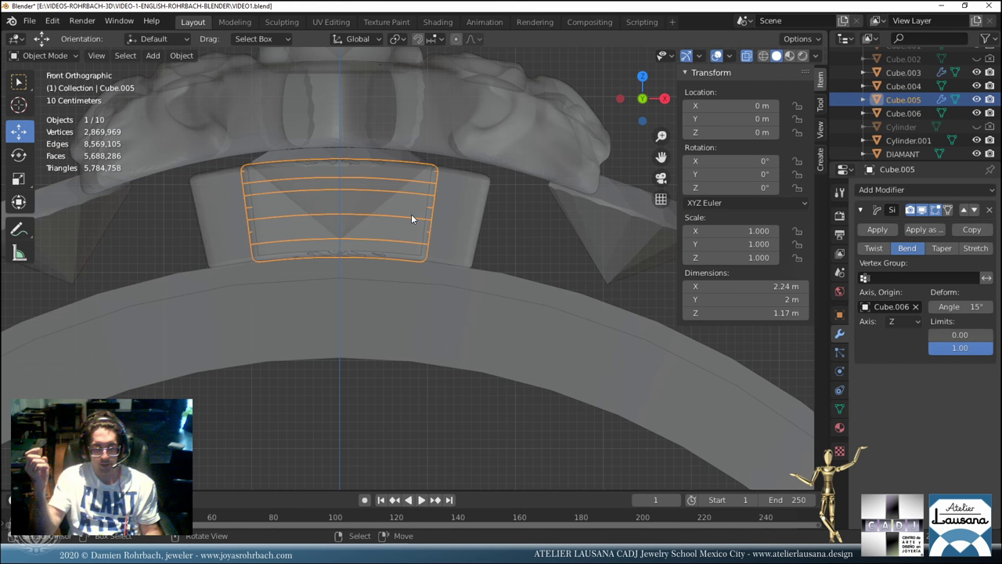
key("ctrl+s")
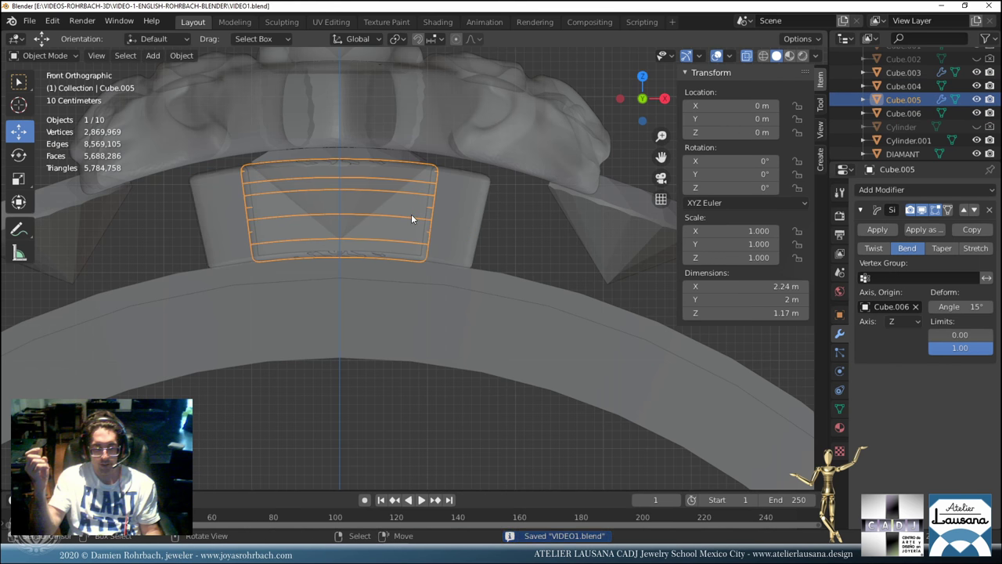
key("alt+c")
left_click(411, 213)
scroll(411, 213, "down", 7)
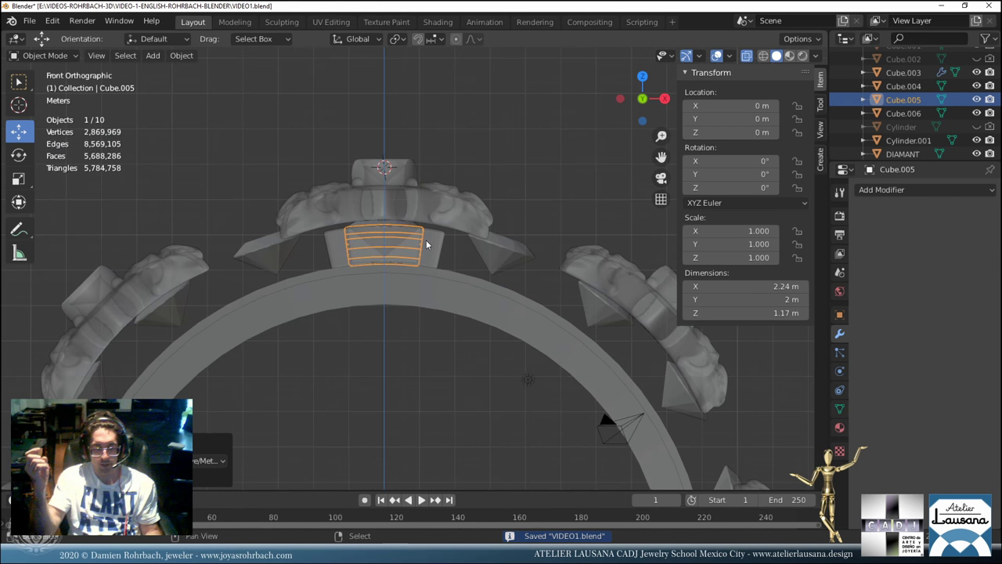
Rotate the smaller bent block Cube.005 along the ring by about 15.7° so it sits beside the central block.
scroll(426, 239, "up", 3)
middle_click_drag(426, 240, 422, 140, "shift")
key("r")
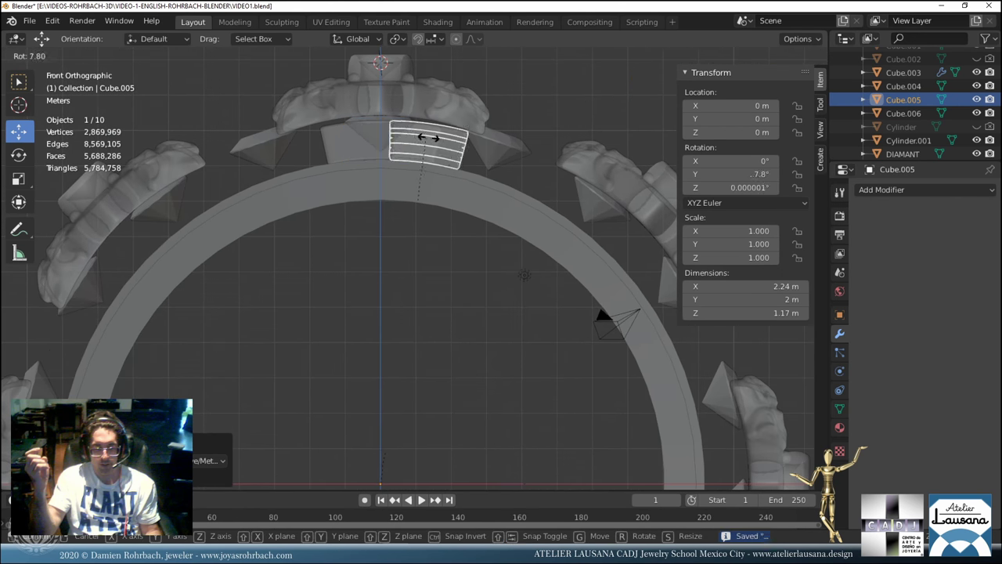
left_click(458, 168)
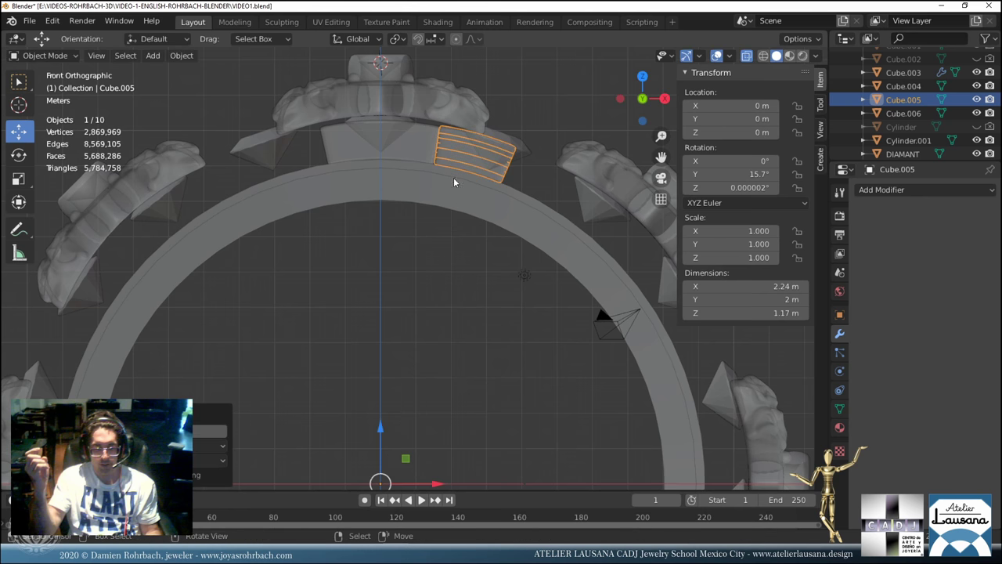
scroll(440, 192, "up", 2)
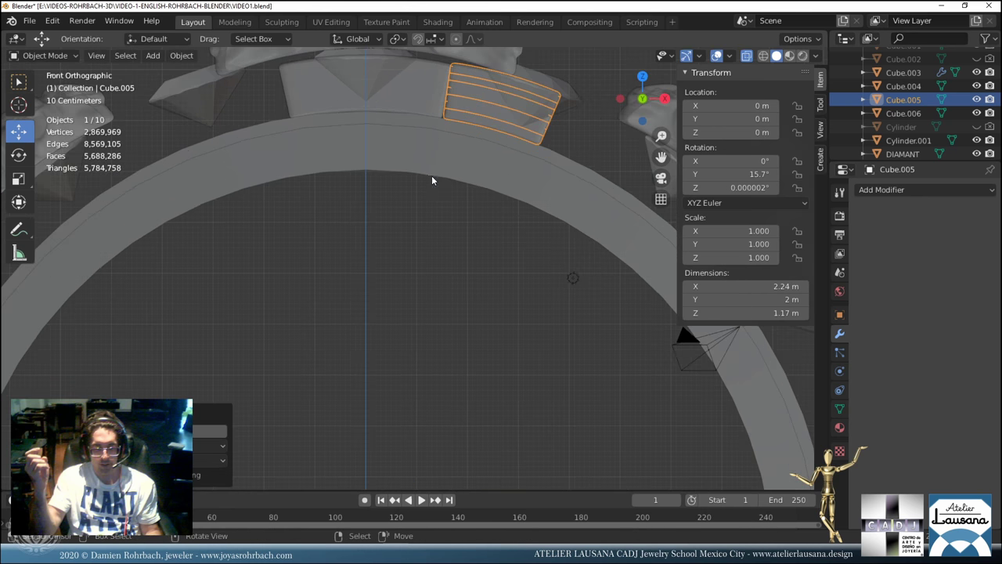
Move the Cube.004 bend helper down along Z to about -2.93 m.
left_click(414, 89)
scroll(413, 89, "down", 4)
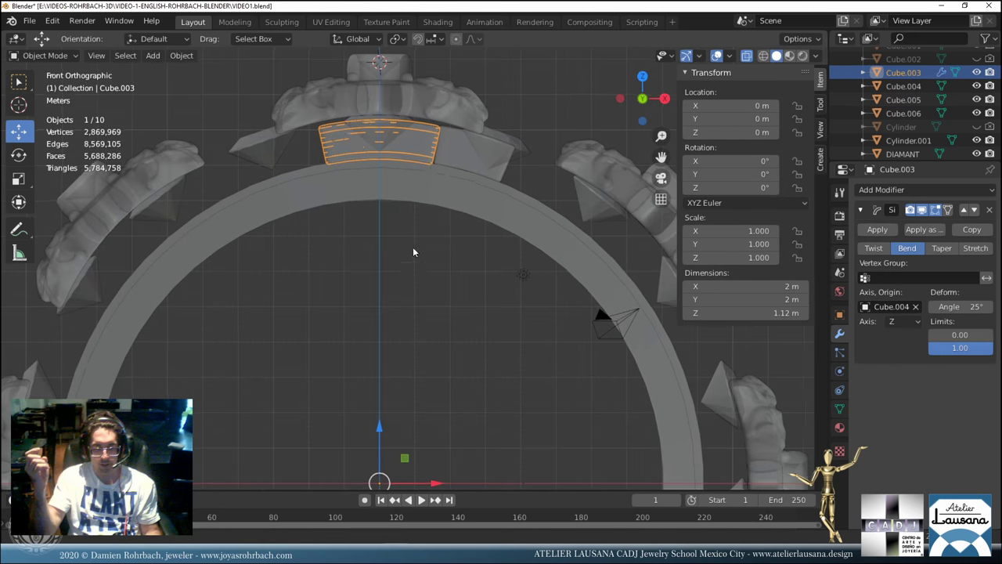
scroll(413, 246, "up", 2)
left_click(394, 471)
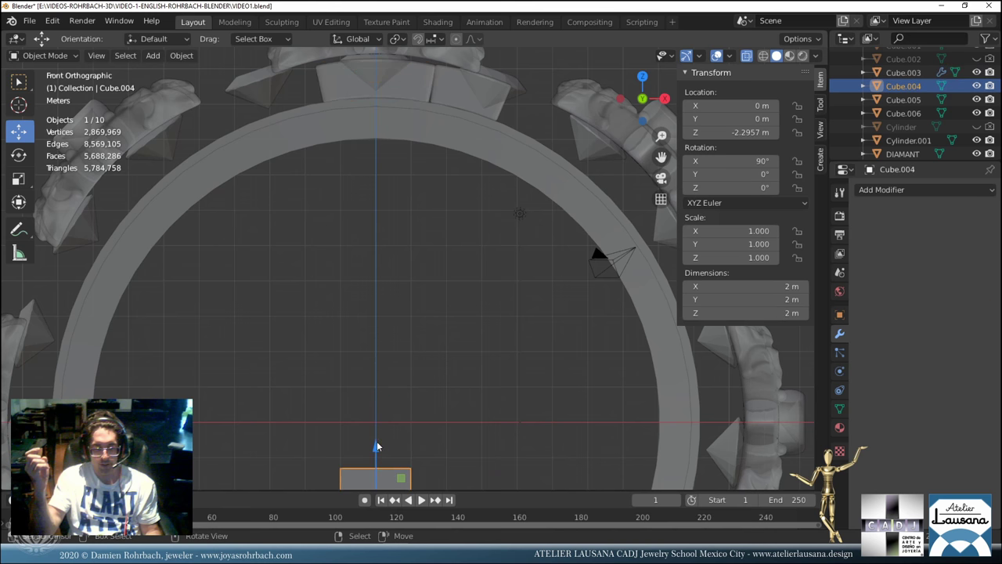
left_click_drag(377, 447, 350, 464)
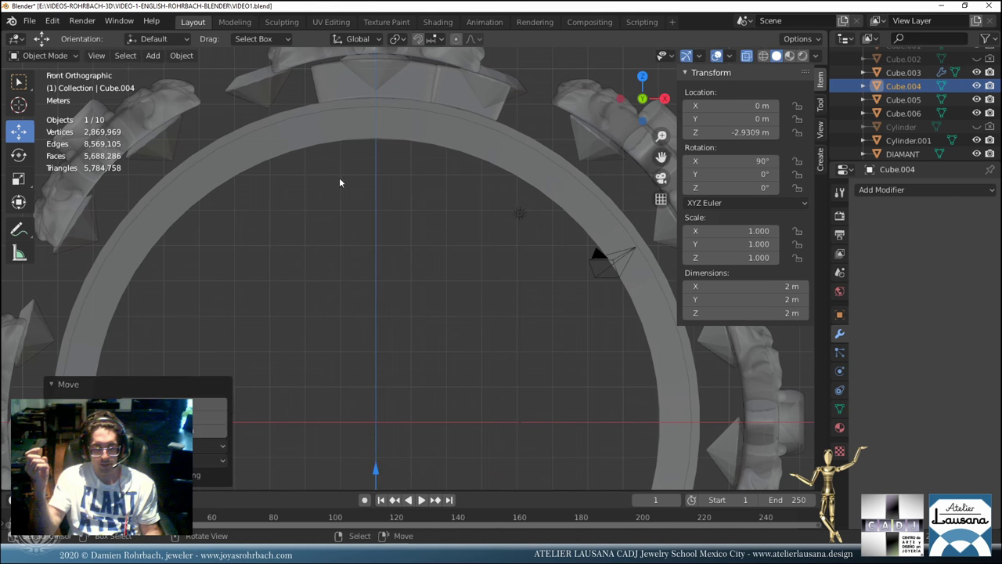
Try a bend angle of 22° on the central block Cube.003 and return it to 25°.
left_click(334, 82)
left_click(963, 307)
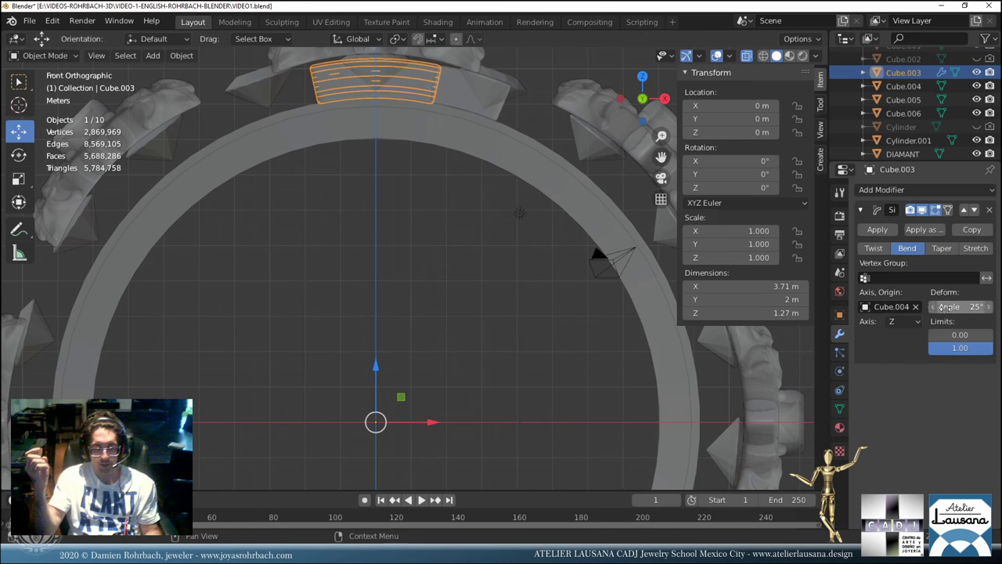
type("22")
key("Return")
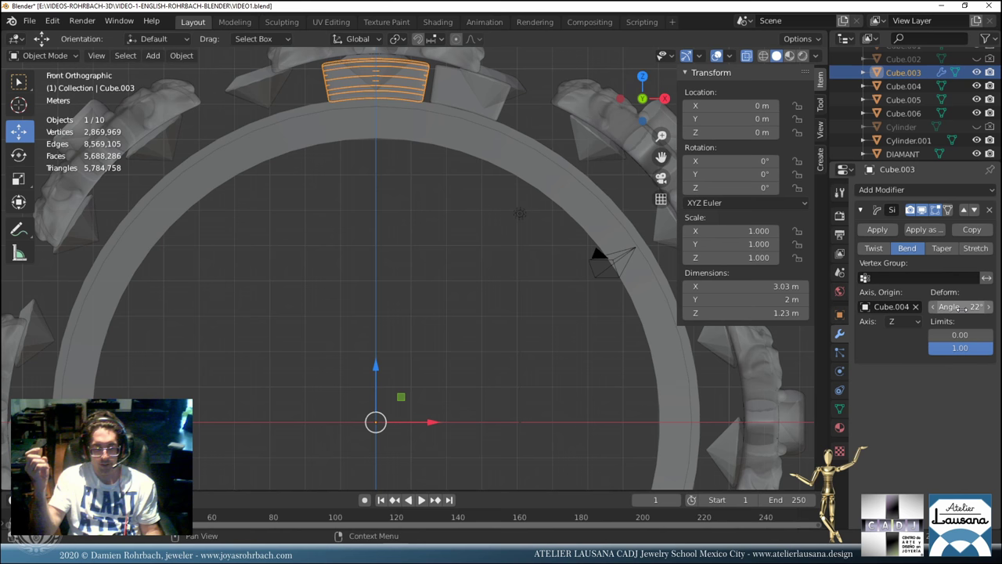
left_click_drag(962, 307, 963, 307)
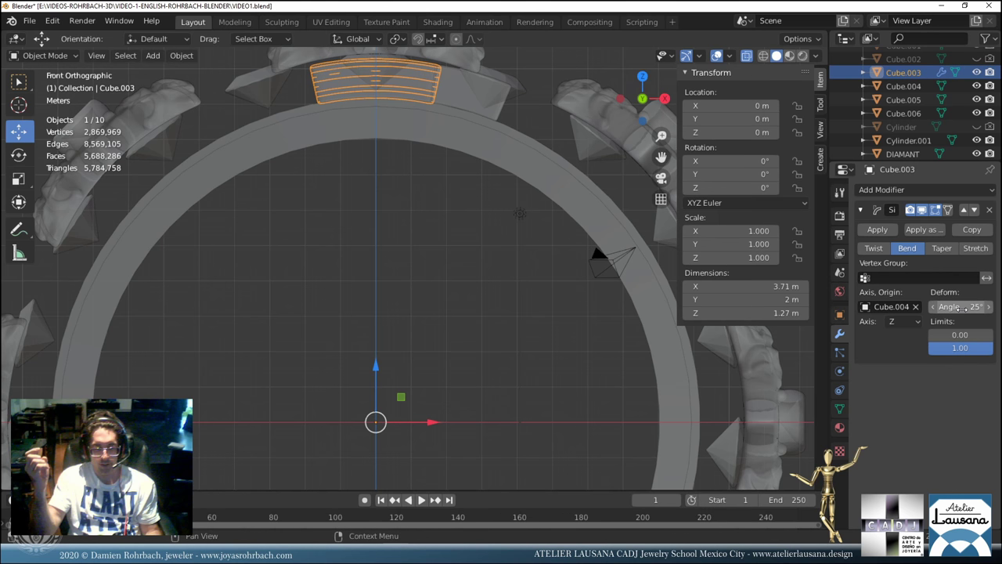
scroll(427, 201, "up", 4)
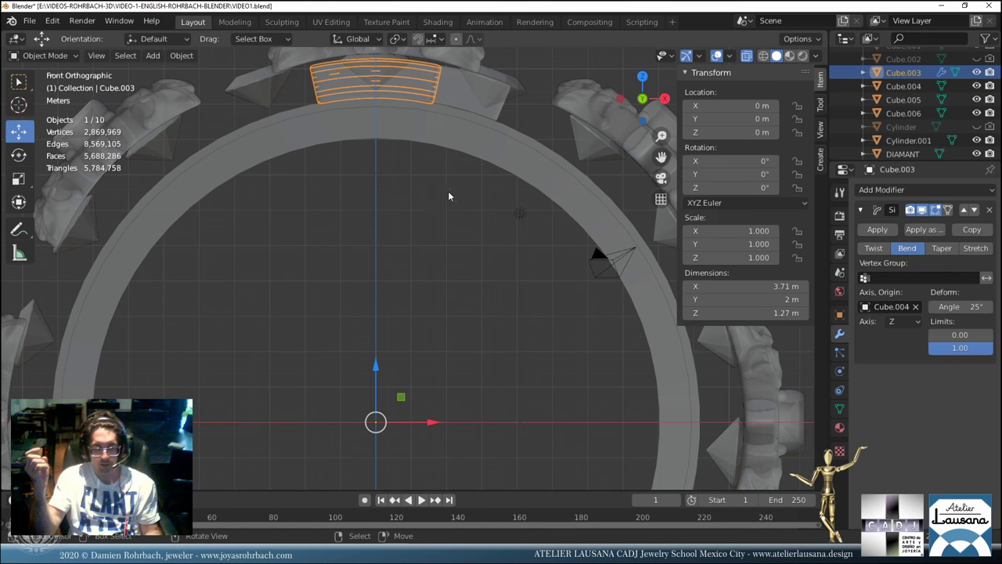
Save the file and scale the central block Cube.003 along X by about 1.137.
middle_click_drag(451, 133, 468, 358, "shift")
scroll(462, 291, "up", 2)
key("Tab")
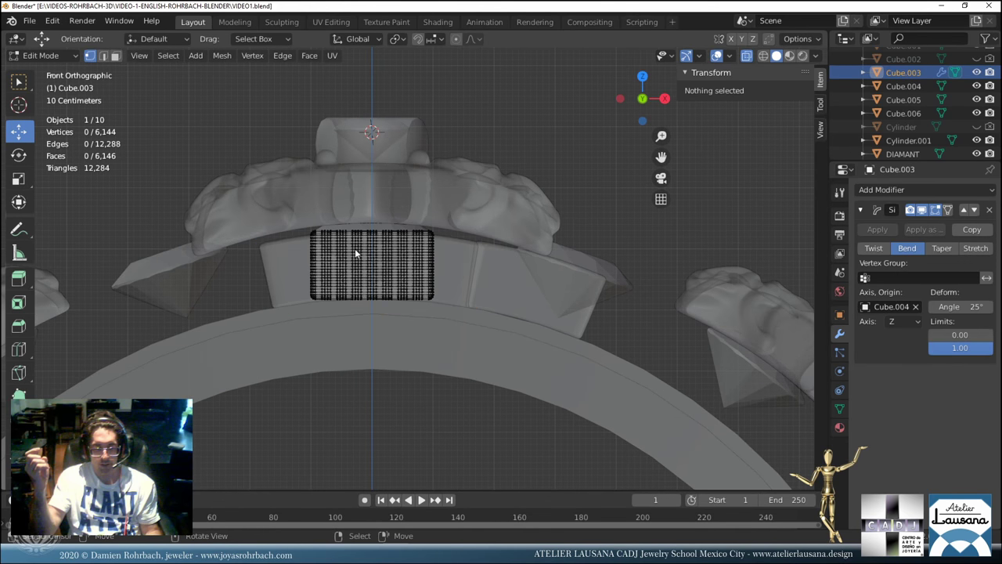
key("Tab")
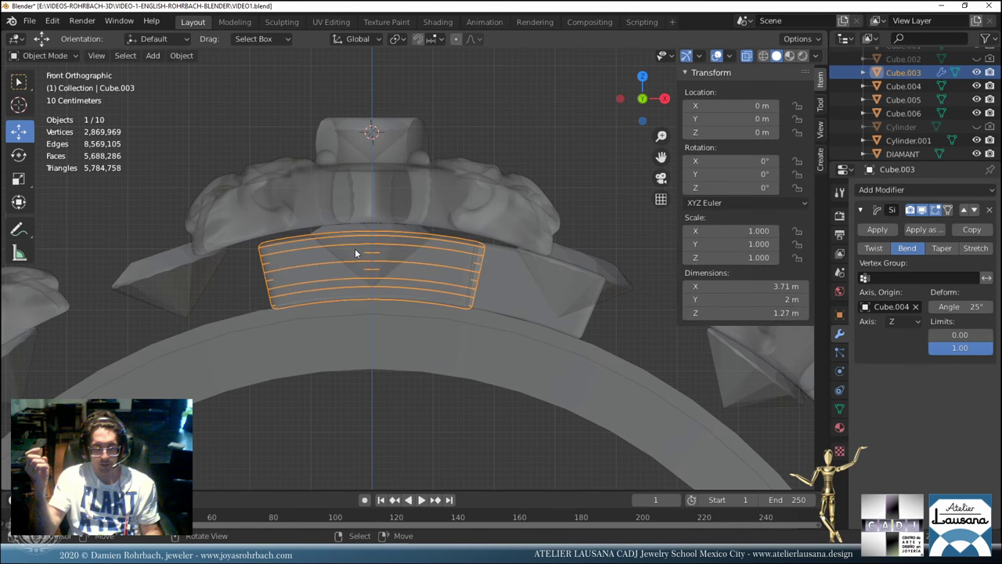
key("ctrl+s")
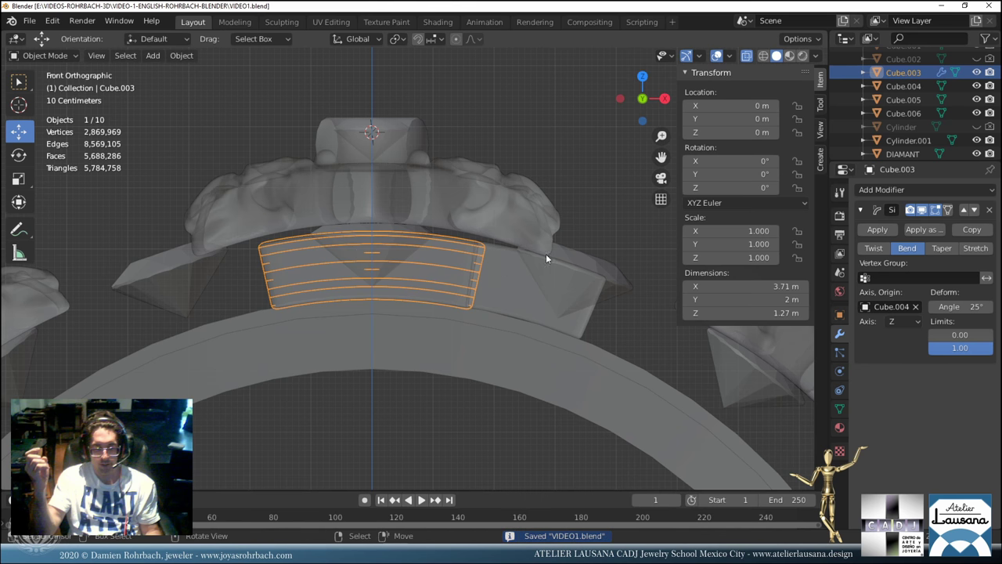
key("s")
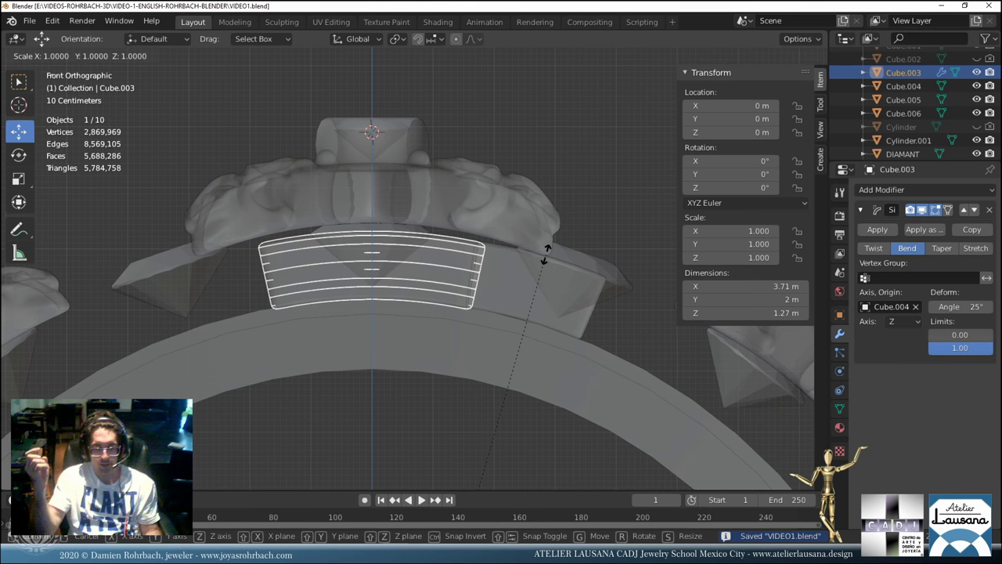
key("x")
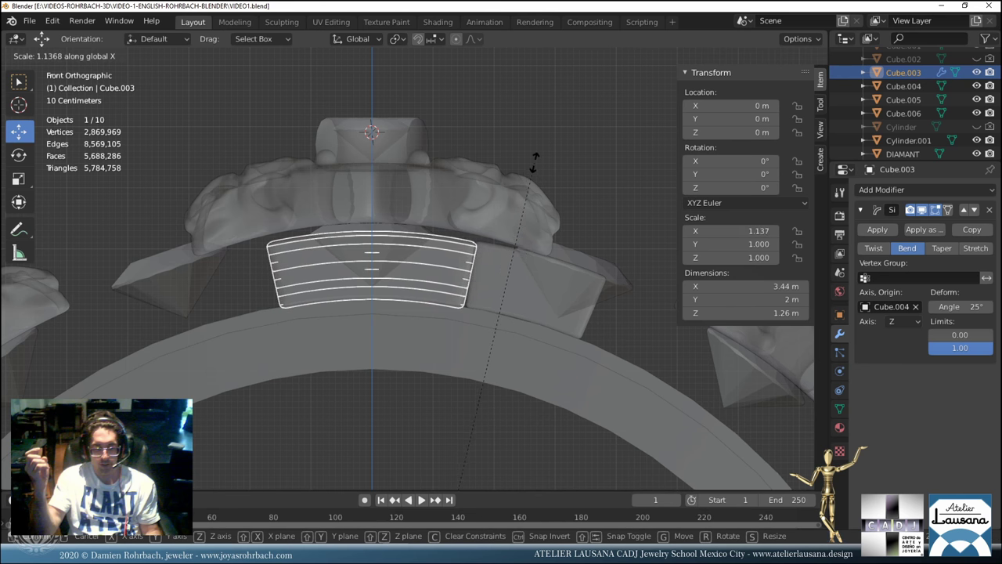
left_click(535, 162)
Lower the Cube.004 bend helper along Z to about -3.59 m.
scroll(543, 349, "down", 4)
middle_click_drag(482, 352, 481, 203, "shift")
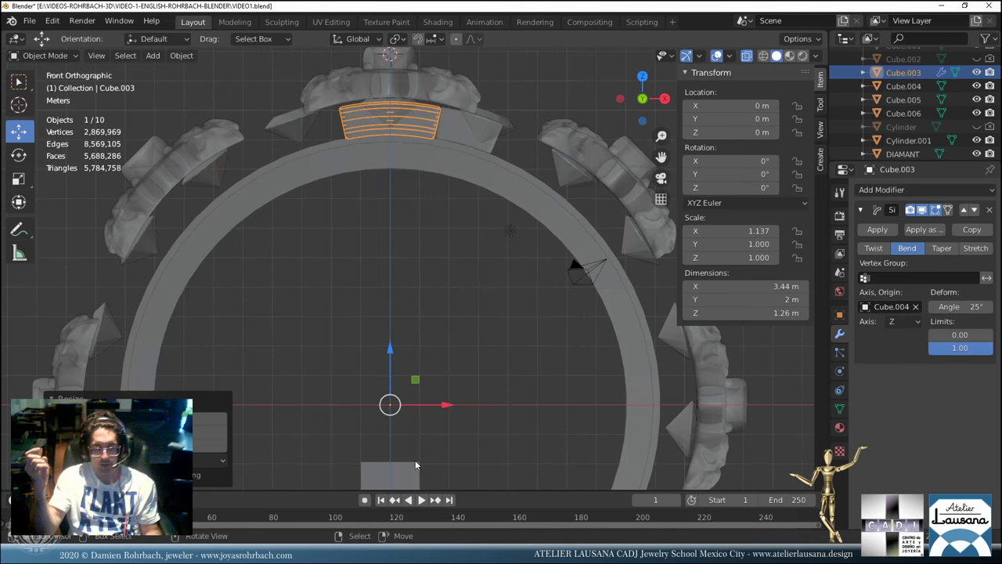
left_click(416, 465)
left_click_drag(391, 434, 394, 459)
scroll(387, 326, "up", 4)
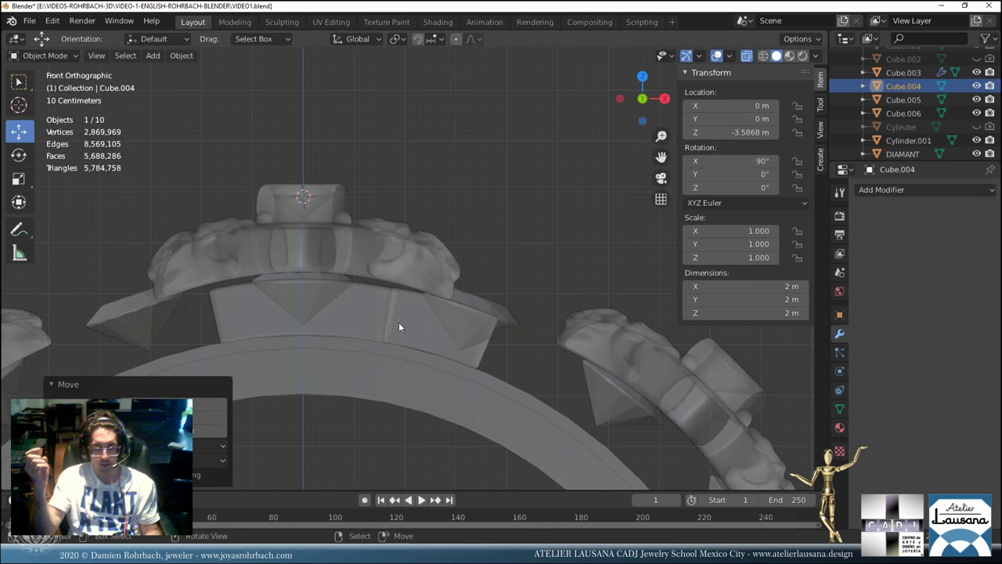
Select the smaller block Cube.005 and set its origin to its geometry.
left_click(398, 322)
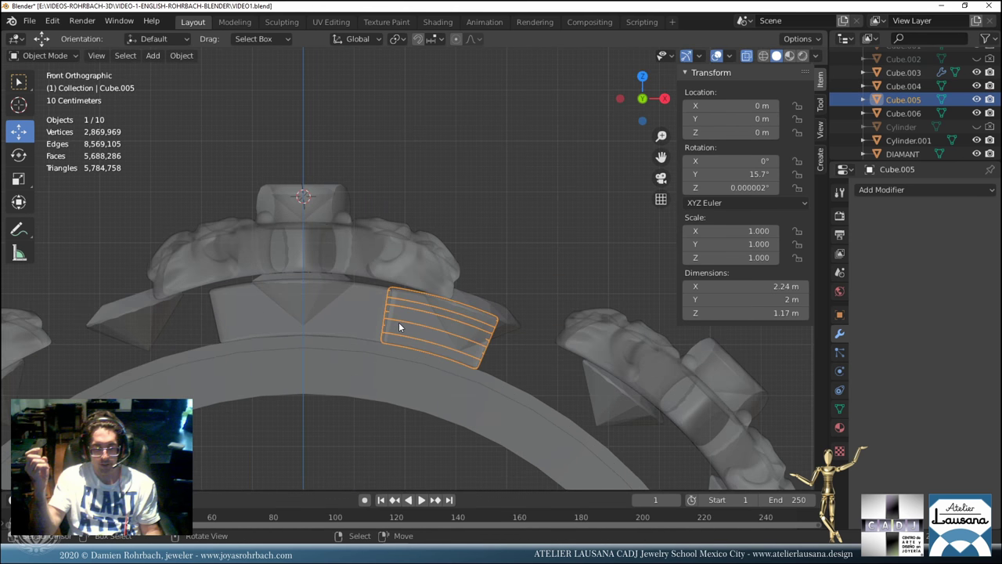
key("Tab")
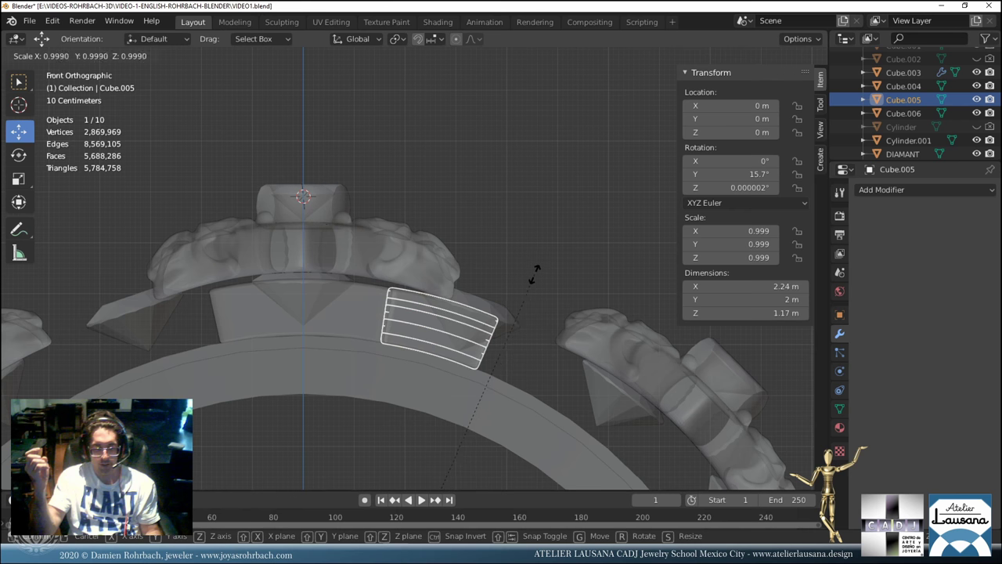
key("Tab")
left_click(186, 57)
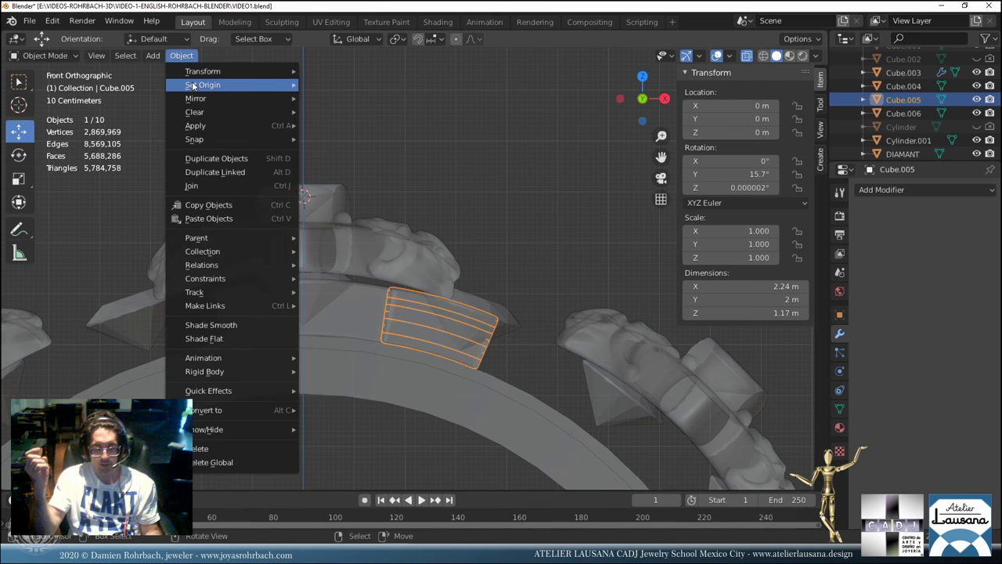
mouse_move(289, 86)
left_click(332, 108)
scroll(430, 143, "up", 5)
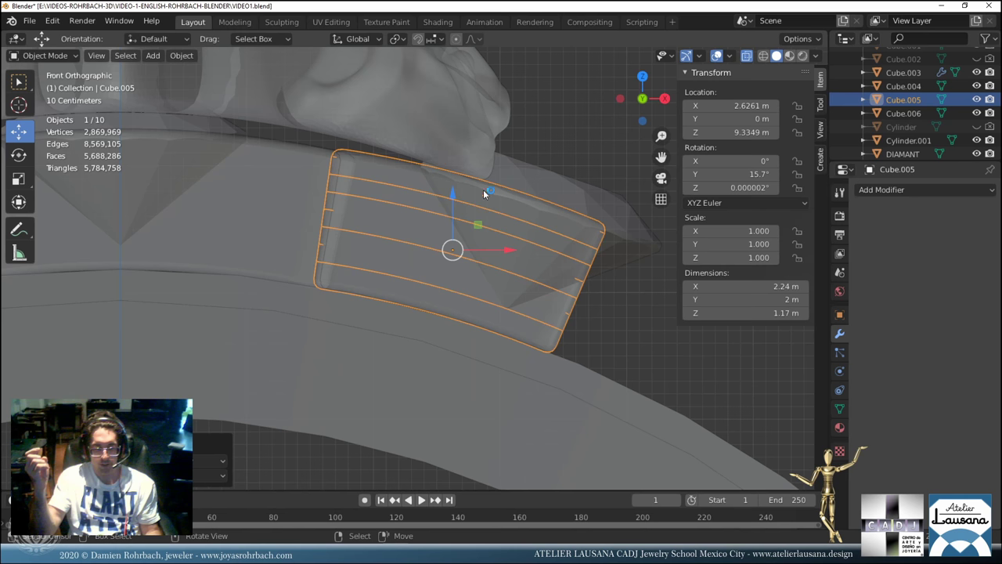
Scale the smaller block Cube.005 along global X by about 0.89.
key("s")
right_click(557, 187)
key("s")
key("x")
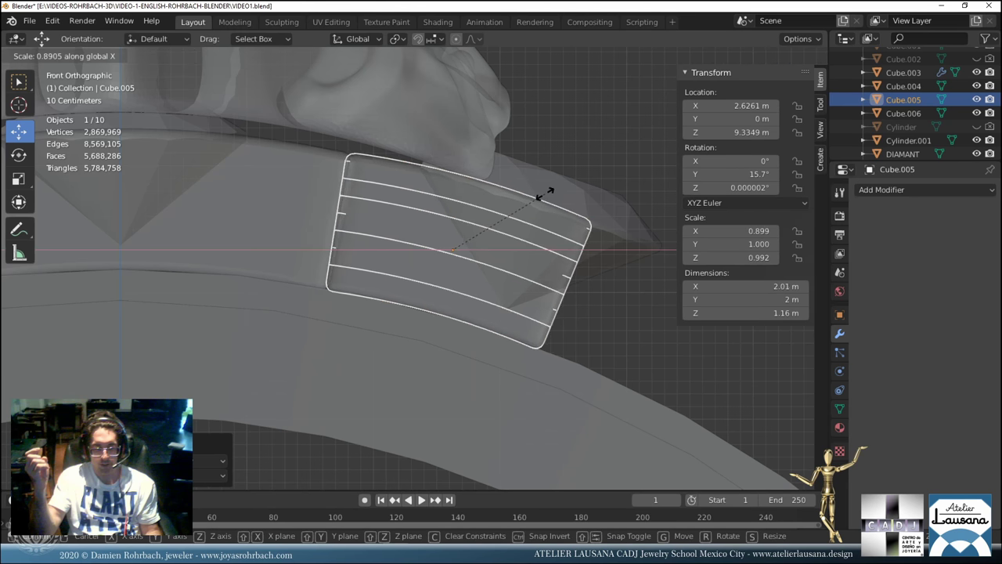
left_click(546, 192)
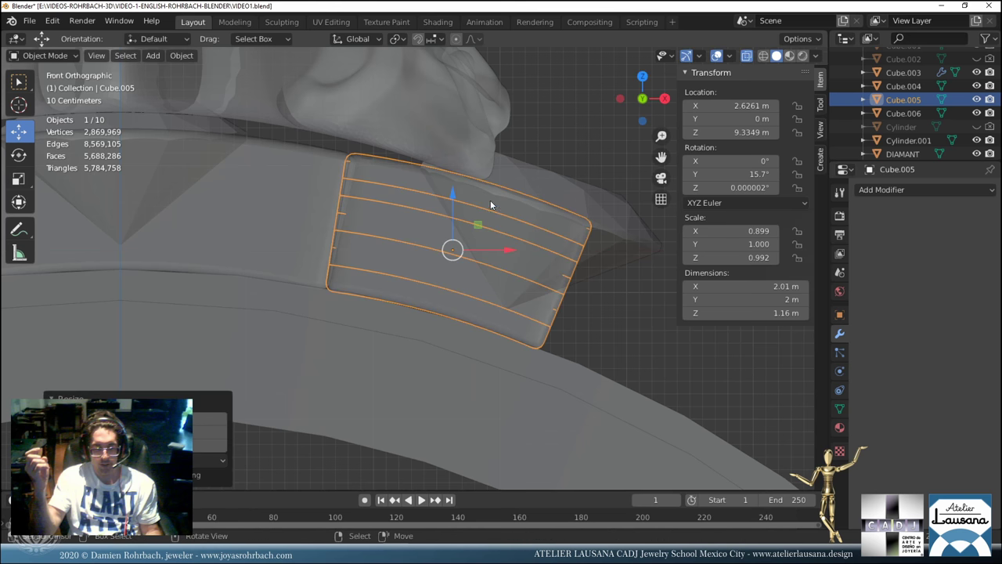
Scale the central block Cube.003 along X by about 1.066, to an X scale of about 1.212.
left_click(310, 216)
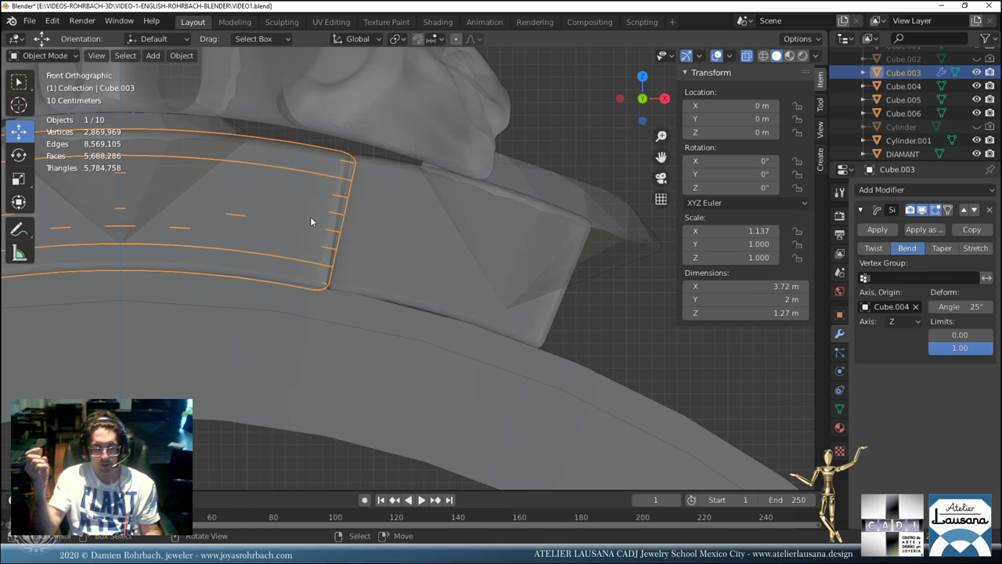
scroll(310, 217, "down", 2)
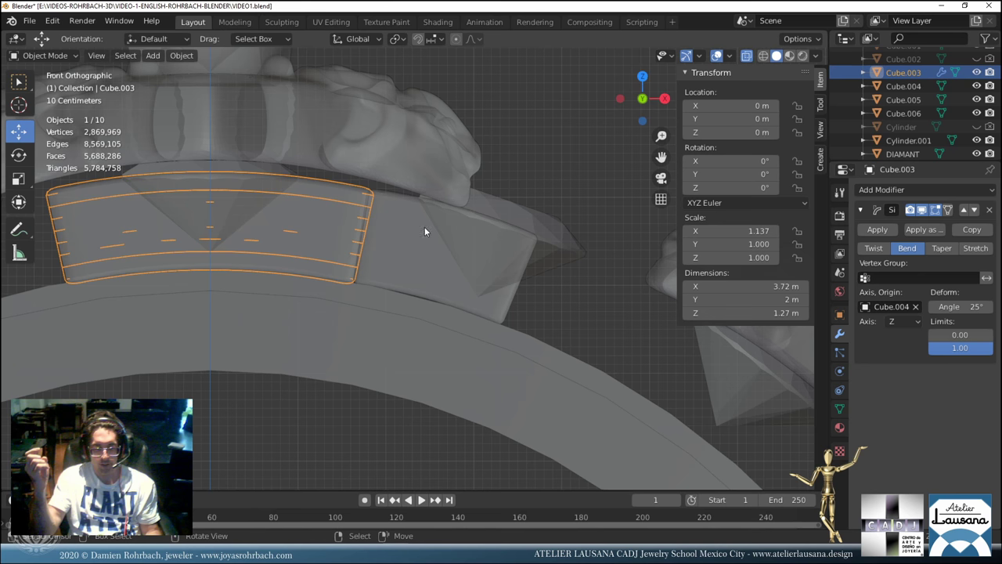
key("s")
key("x")
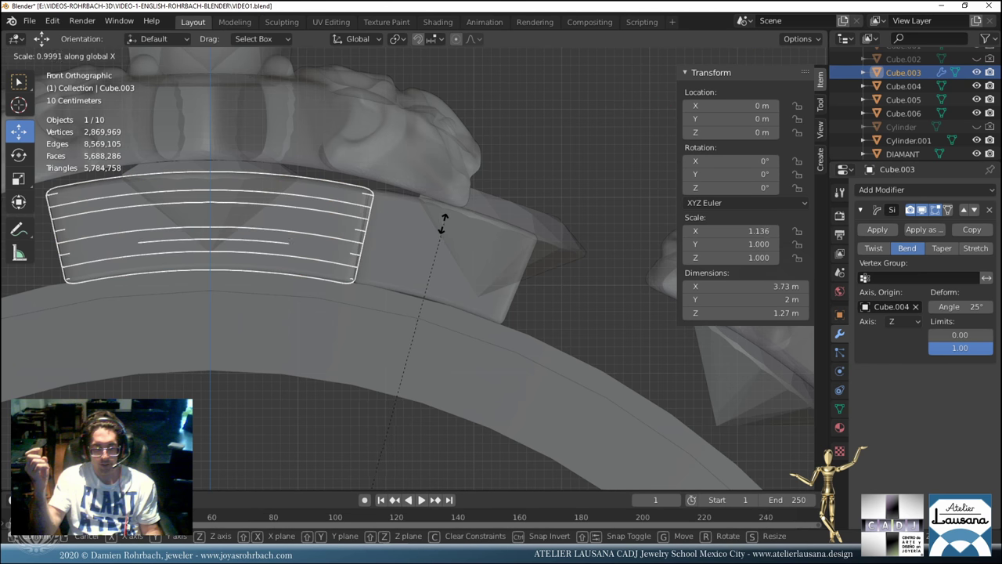
left_click(441, 162)
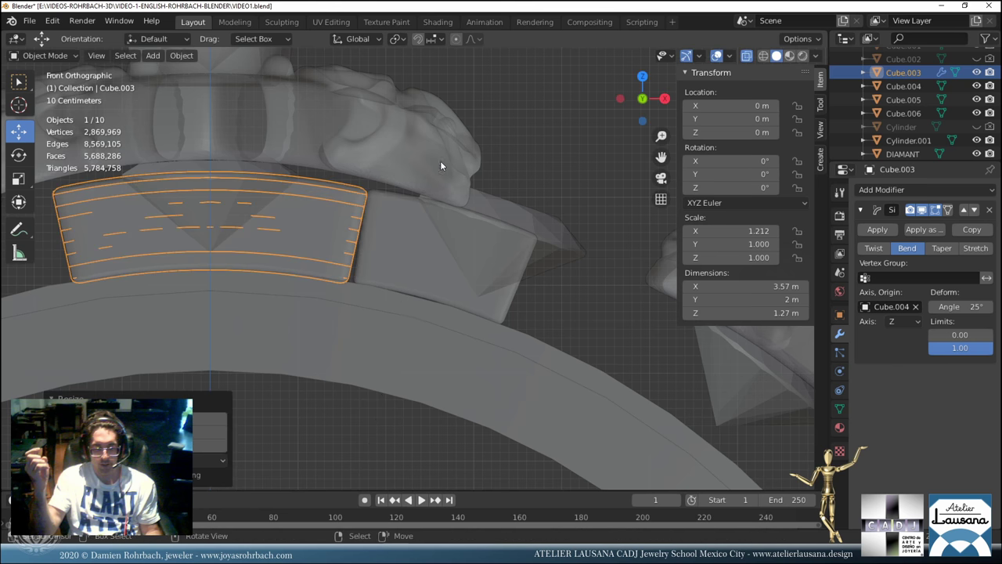
Set the central block's bend angle to 27°.
left_click(950, 306)
key("Return")
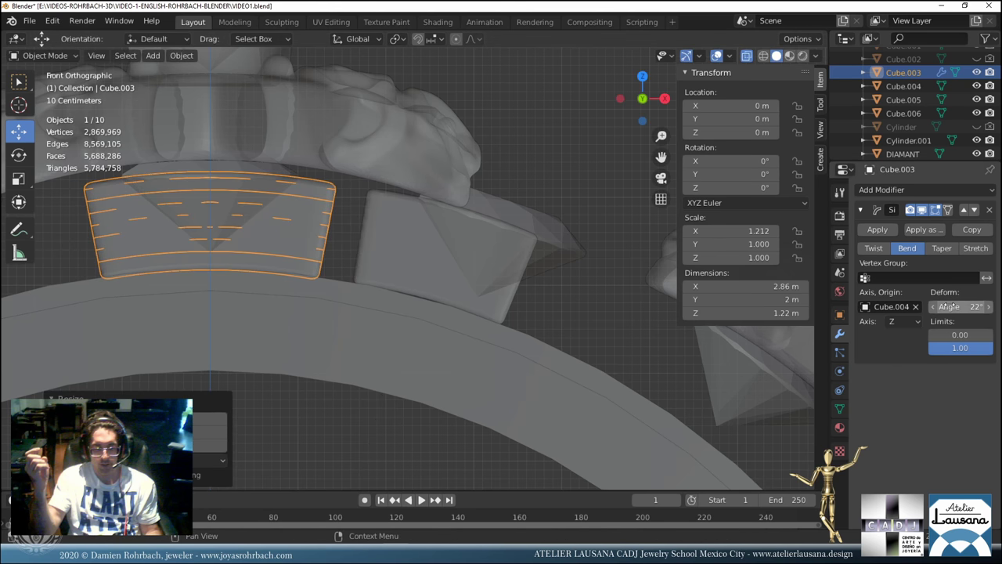
left_click(945, 306)
type("27")
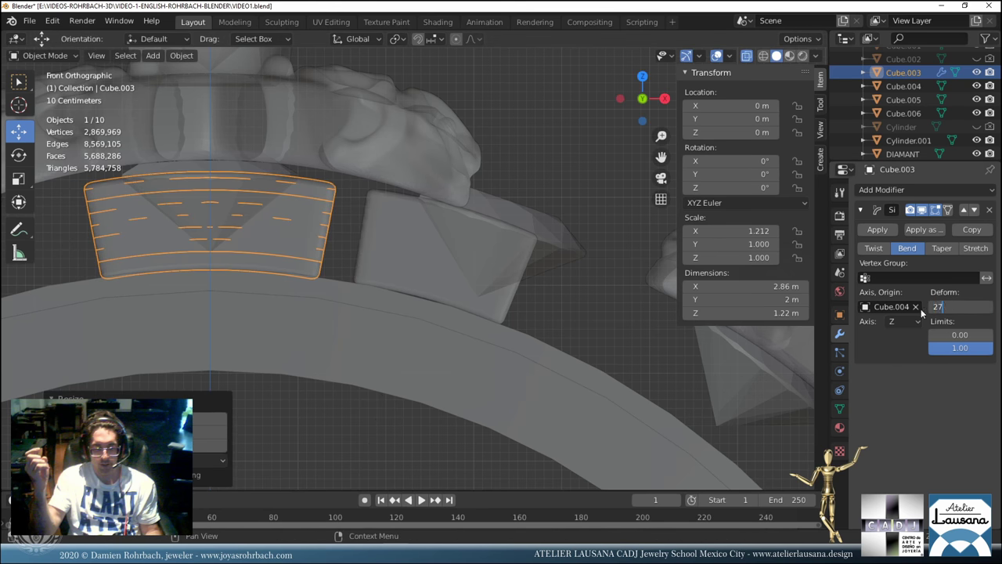
key("Return")
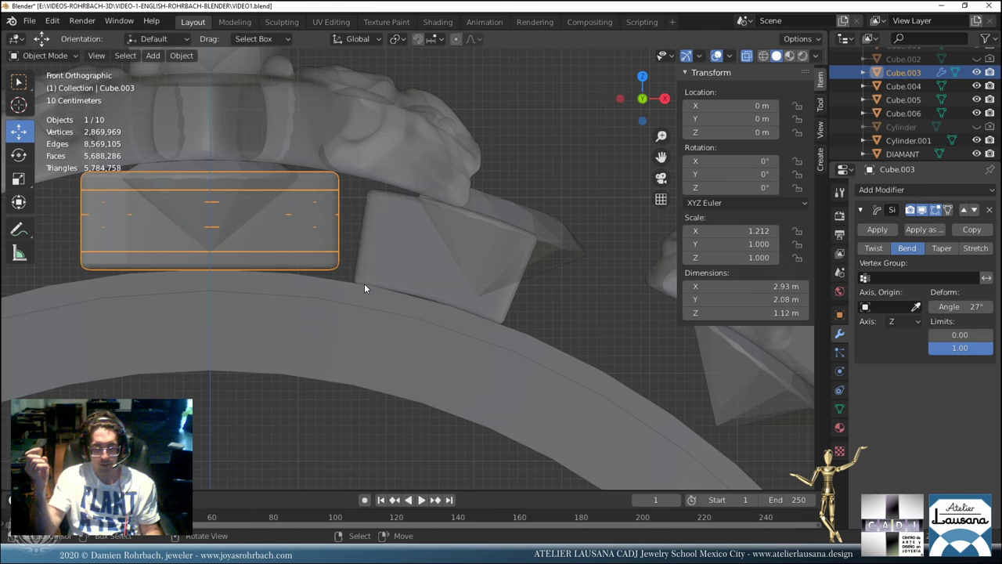
Restore the Cube.004 helper as the central block's bend origin, save the file and check the fit in solid front view.
scroll(365, 286, "down", 4)
middle_click_drag(366, 279, 371, 307)
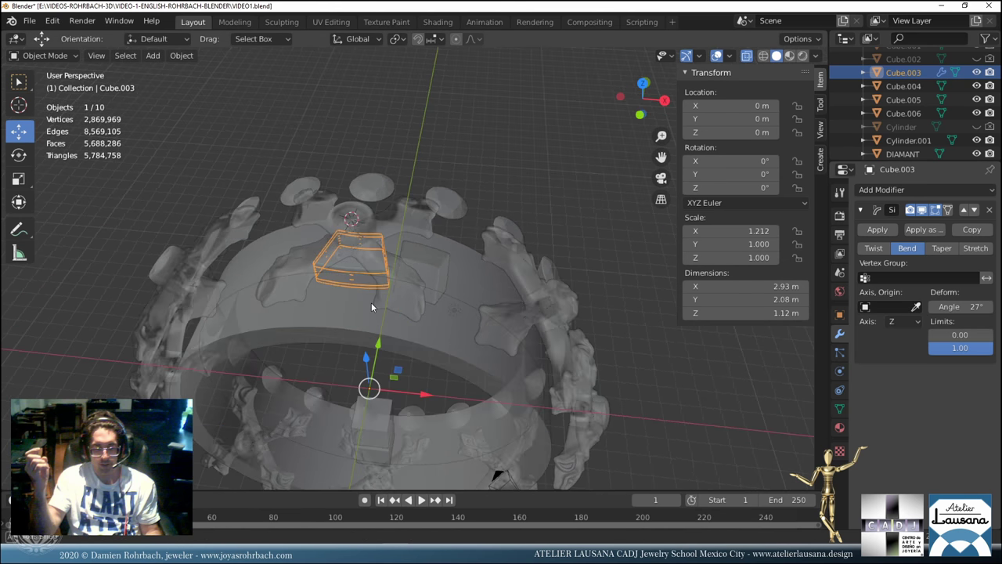
left_click(392, 405)
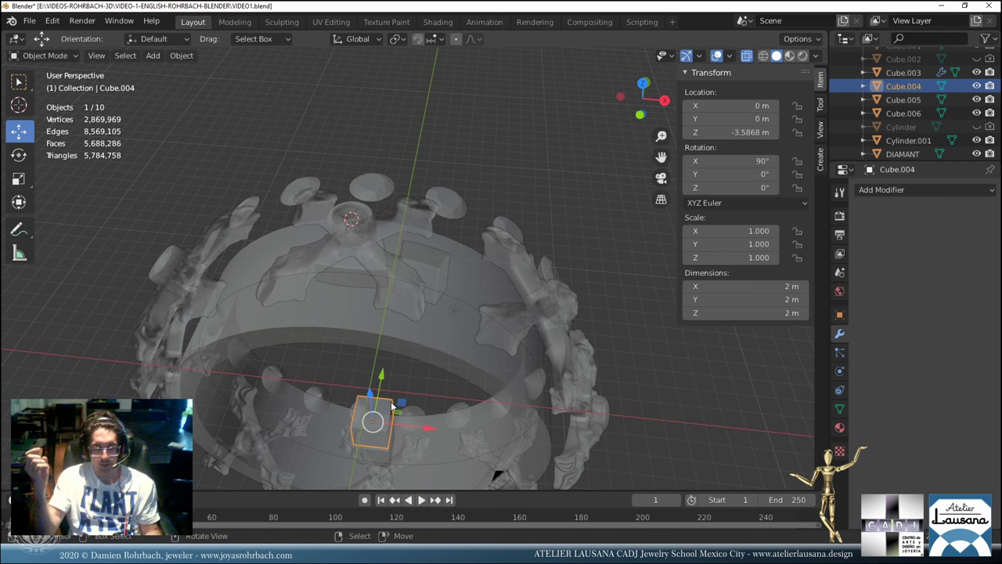
left_click(388, 343)
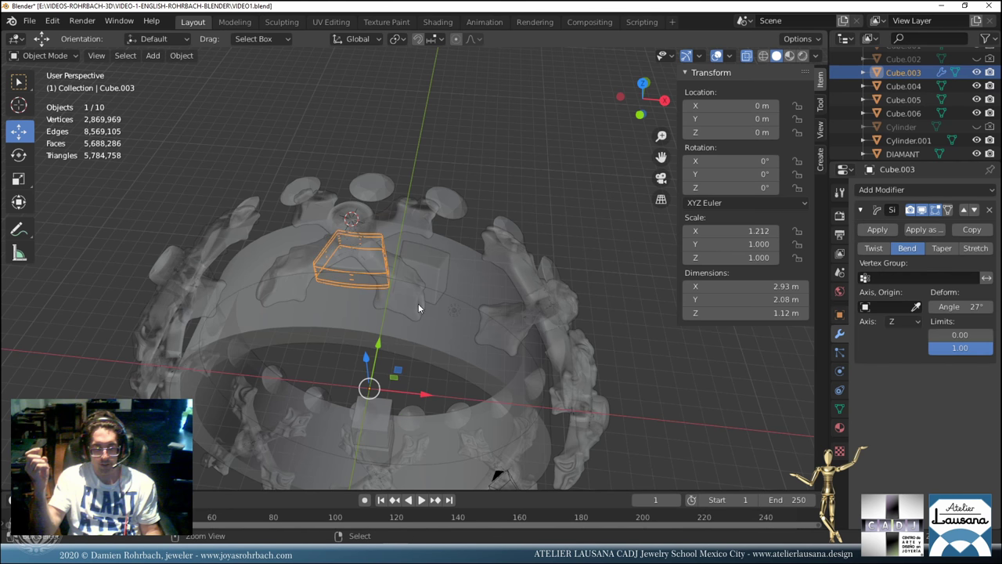
scroll(418, 303, "up", 3)
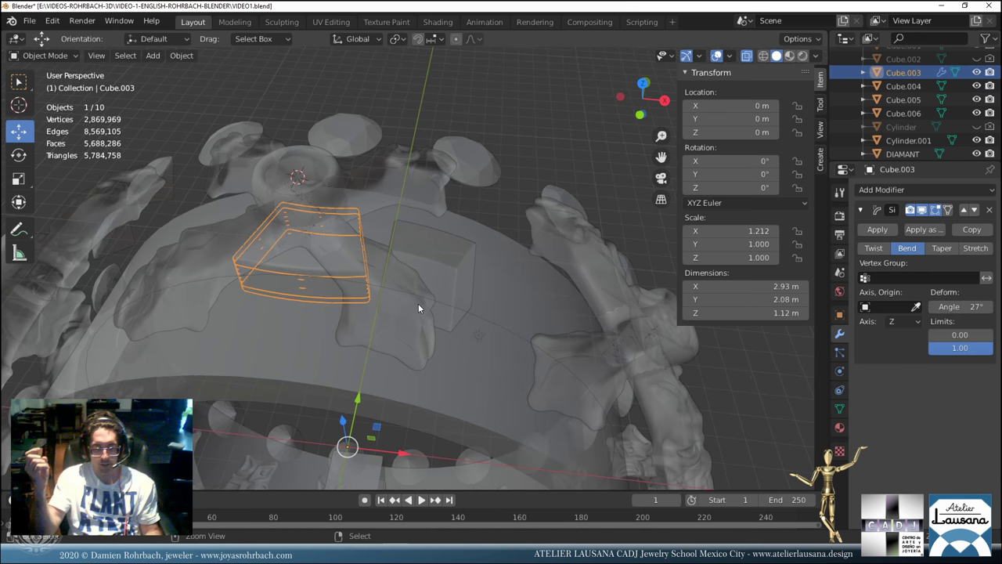
left_click(418, 304)
middle_click_drag(419, 306, 428, 278)
scroll(428, 277, "up", 4)
key("KP_1")
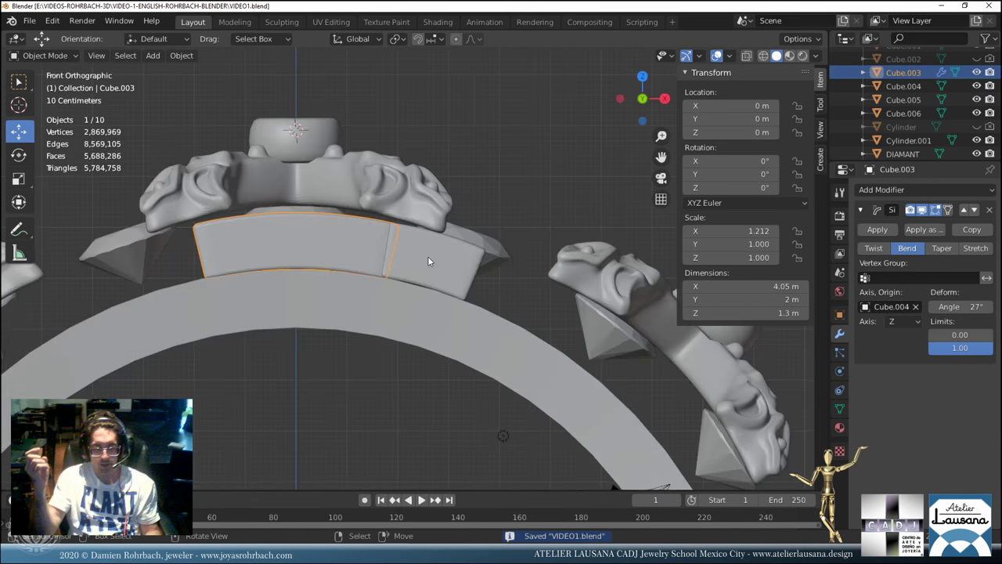
Scale the central block Cube.003 along global X to an X scale of 1.440.
scroll(415, 307, "up", 3)
key("s")
key("x")
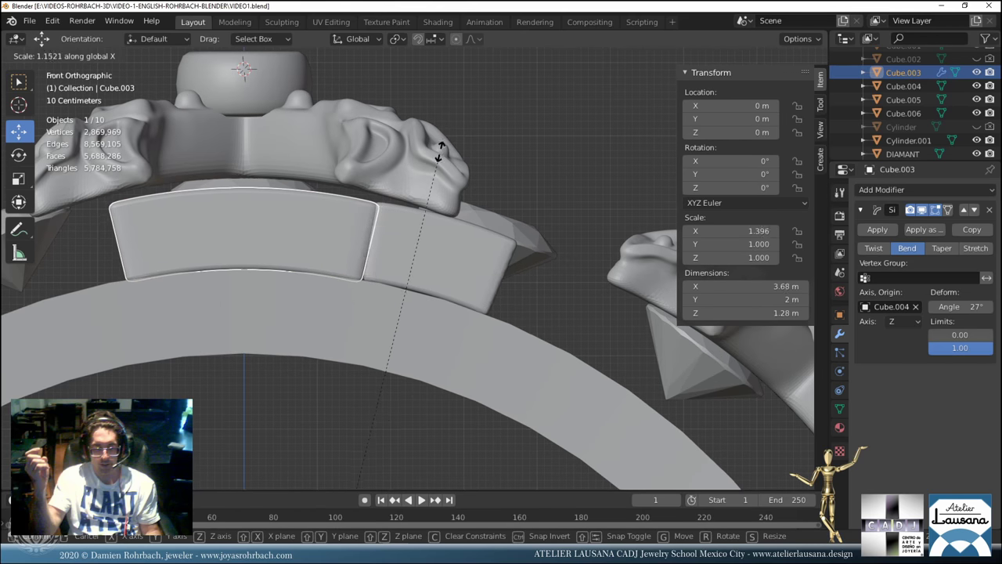
left_click(448, 129)
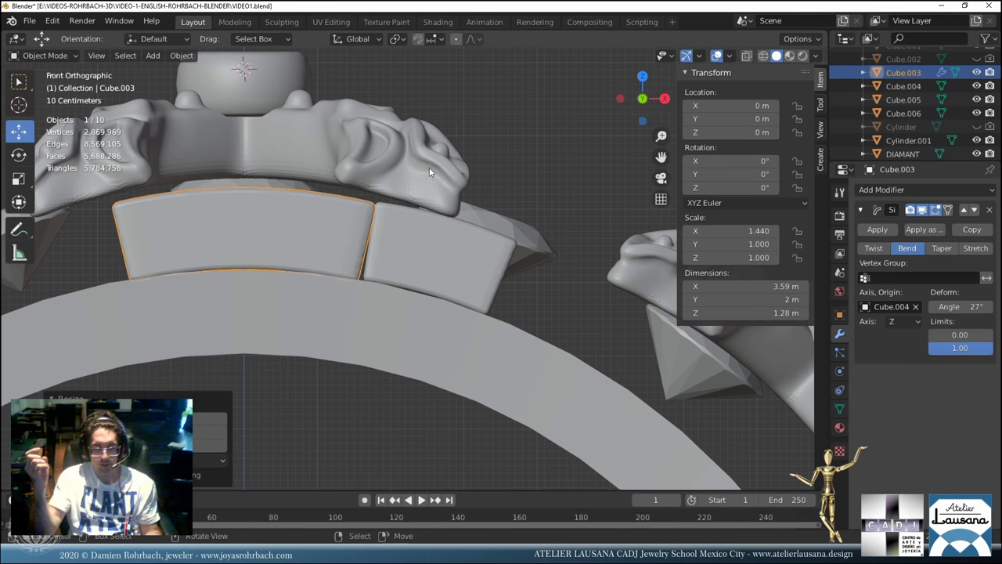
scroll(369, 242, "down", 4)
mouse_move(366, 240)
middle_mouse_down()
mouse_move(328, 239)
mouse_move(359, 244)
middle_mouse_up()
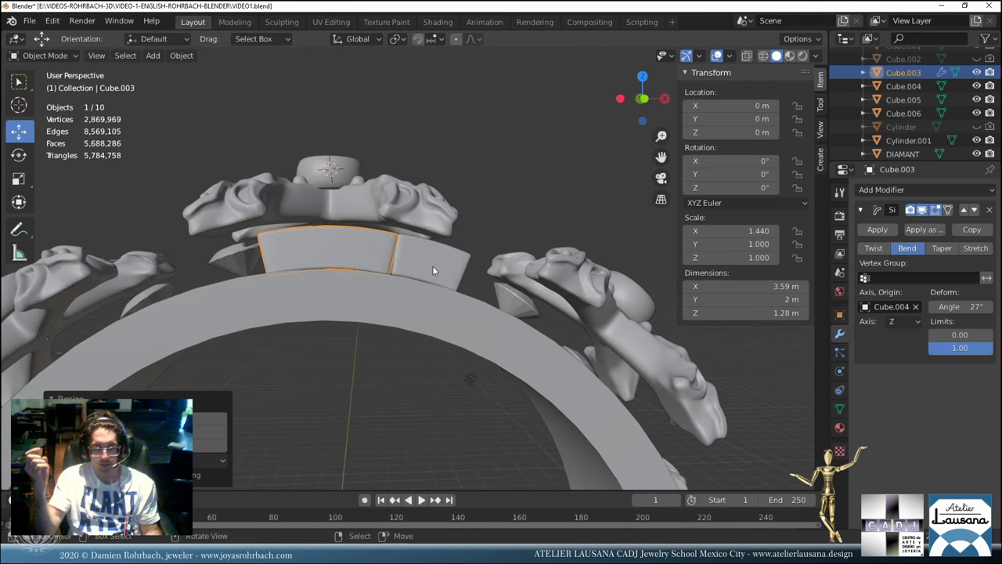
scroll(433, 265, "up", 3)
middle_click_drag(432, 266, 418, 244)
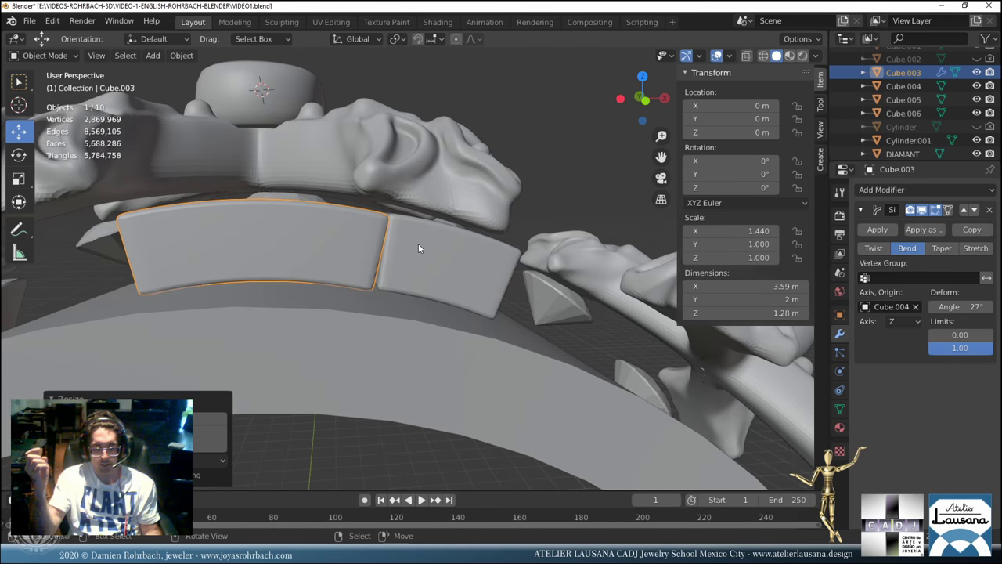
Narrow the central block's entire mesh along global X at vertex level, keeping its object scale.
key("Tab")
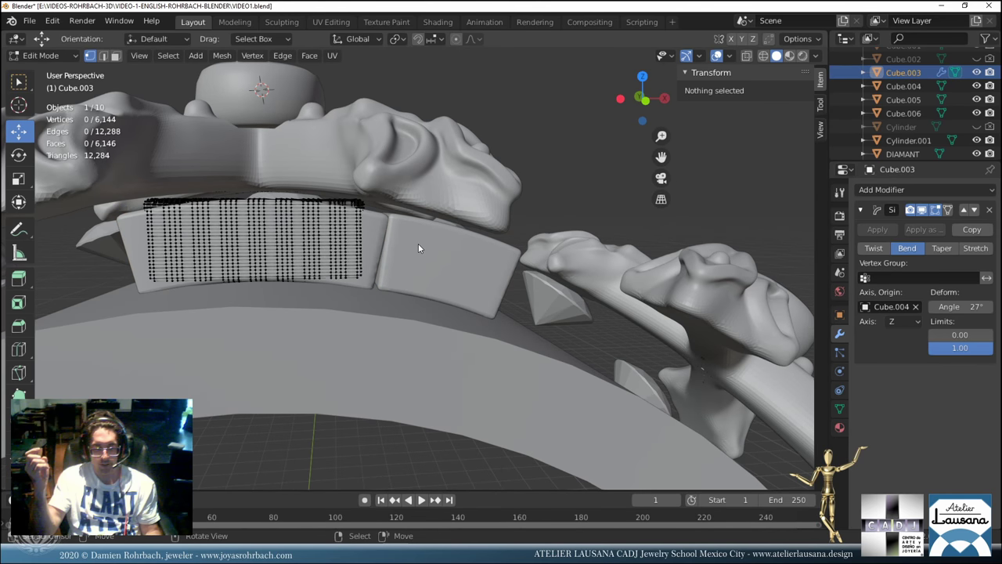
key("a")
key("s")
key("x")
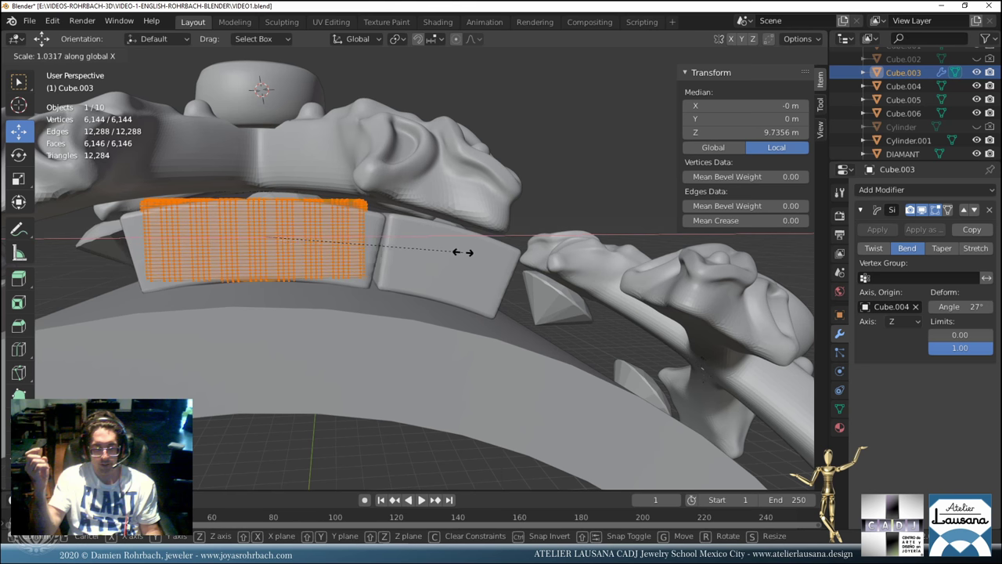
left_click(397, 247)
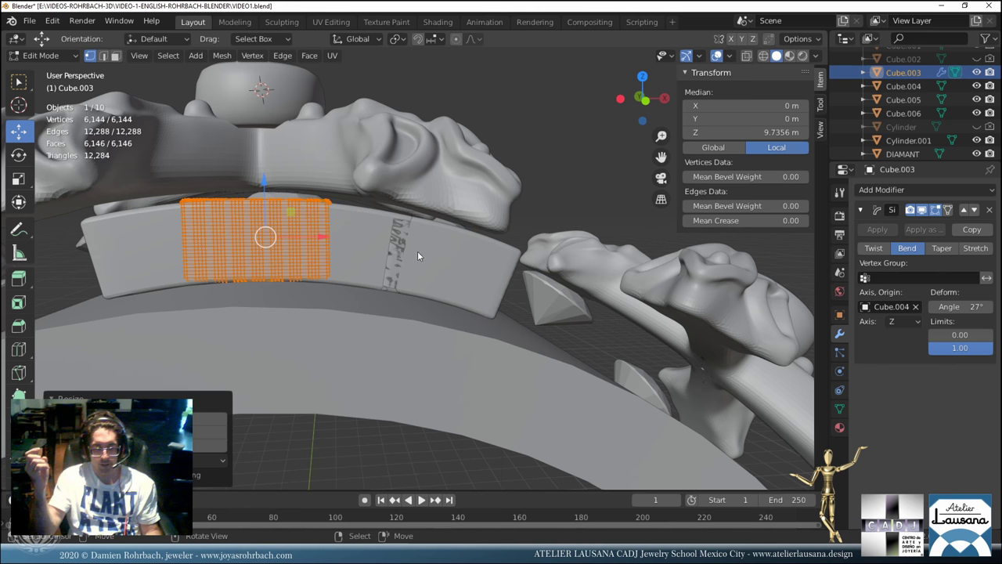
key("Tab")
Set the central block's bend angle to 20°.
left_click(449, 274)
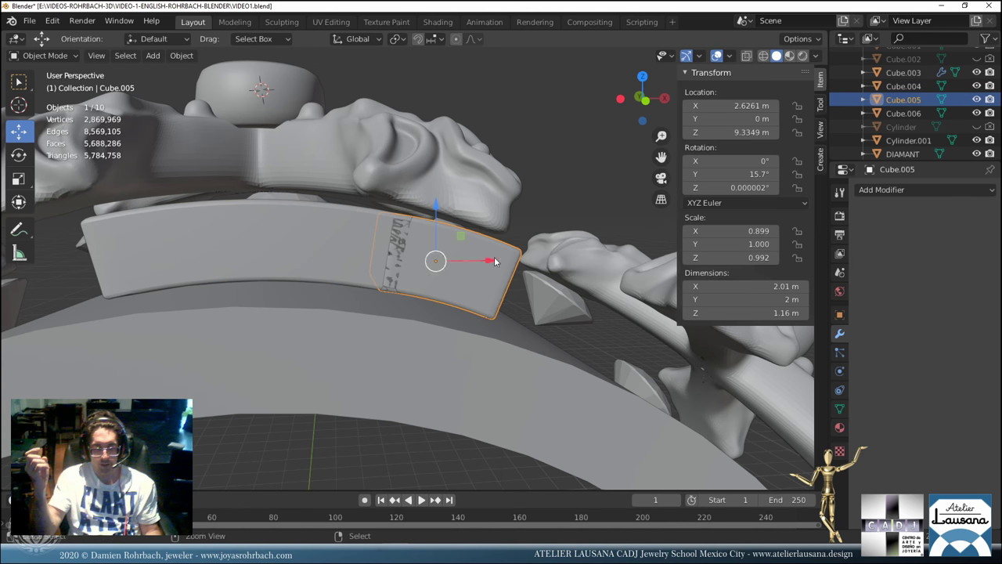
mouse_move(494, 258)
middle_mouse_down()
mouse_move(465, 258)
mouse_move(476, 256)
middle_mouse_up()
left_click(354, 247)
left_click(974, 307)
type("20")
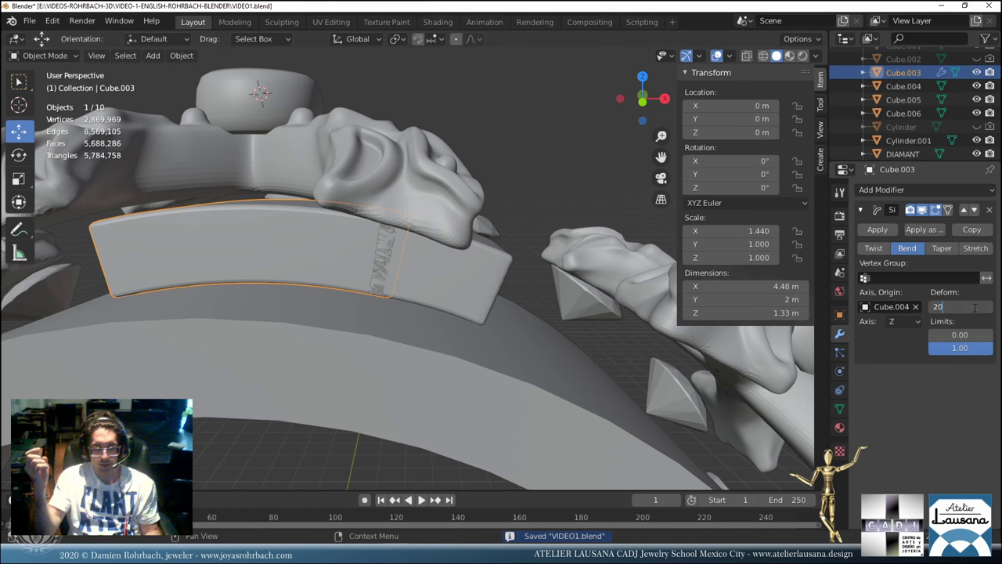
key("Return")
Set the X and Z scale of the smaller block Cube.005 to 1 in front view.
left_click(426, 264)
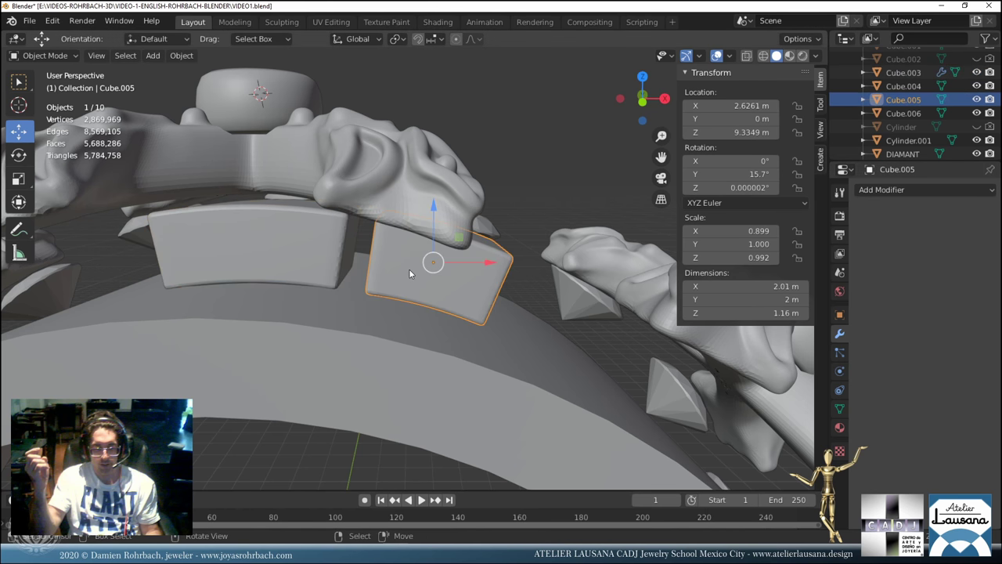
key("KP_1")
scroll(408, 268, "up", 3)
scroll(452, 288, "up", 1)
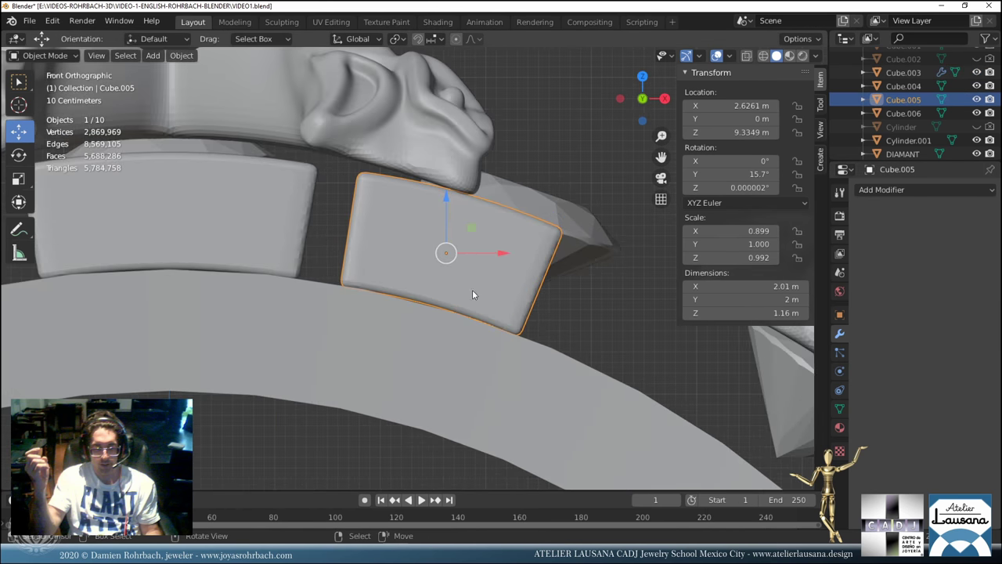
left_click(718, 231)
type("1")
key("Return")
left_click(728, 257)
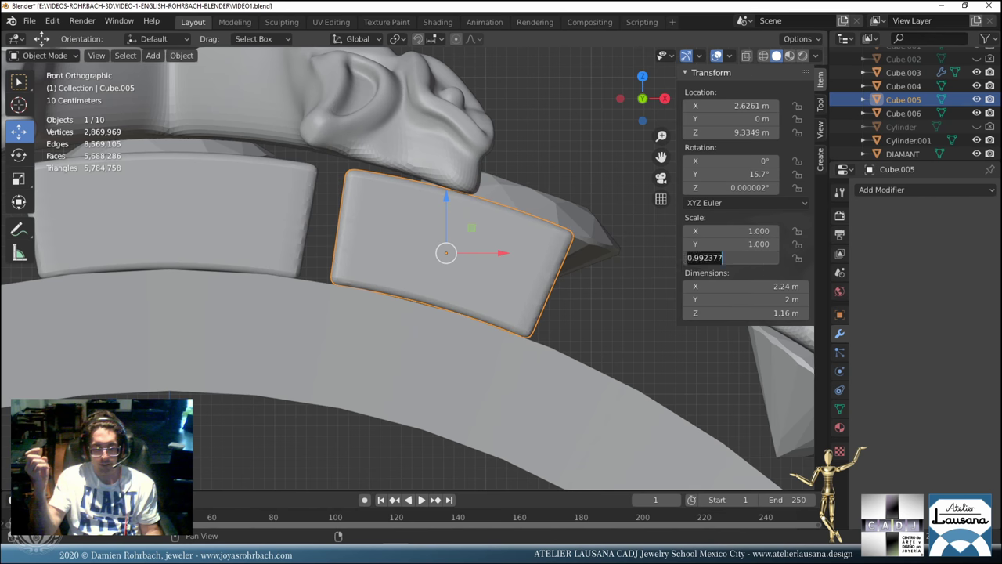
type("1")
key("Return")
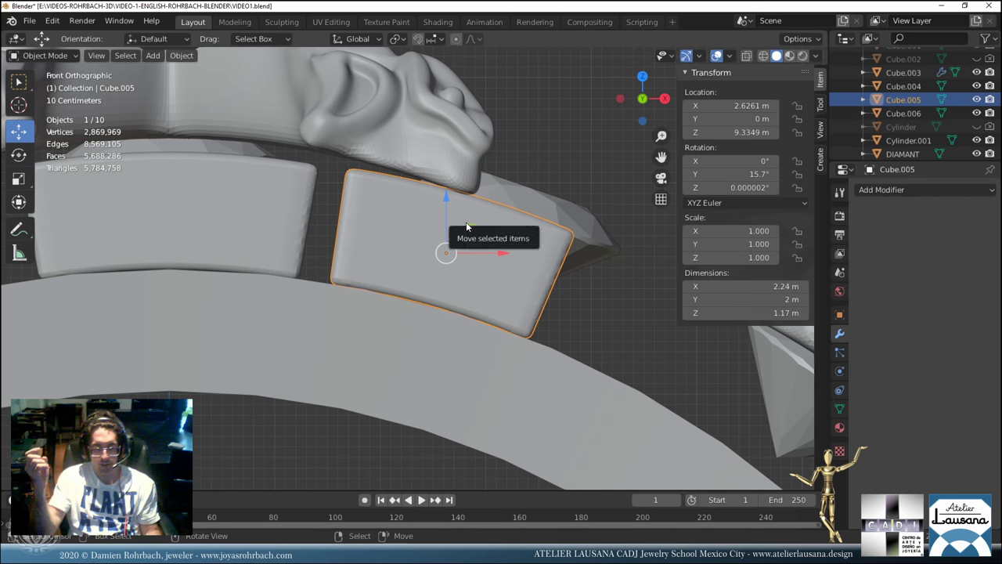
Apply all transforms to the smaller block and rotate it around the ring centre to a Y rotation of about -1.19°.
key("ctrl+a")
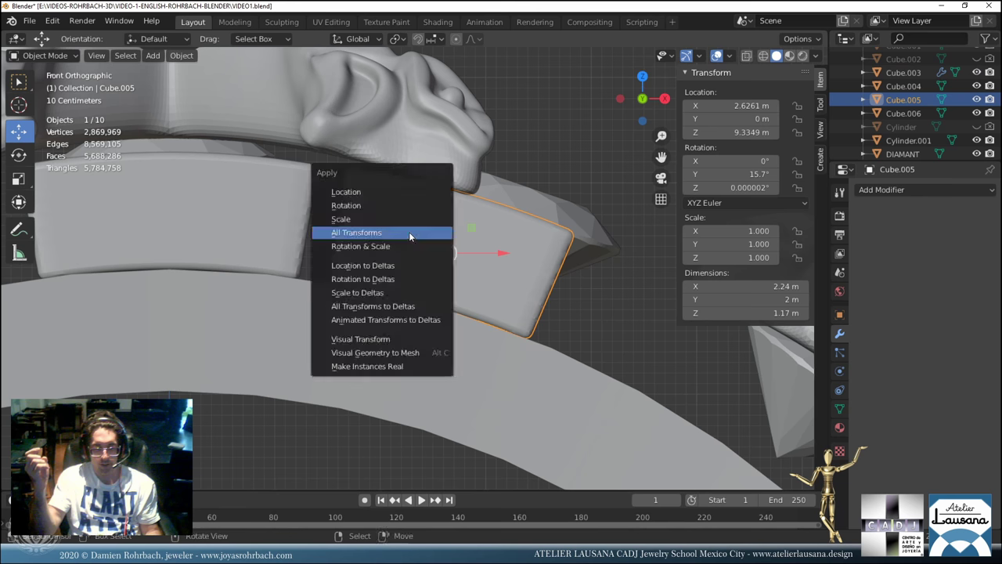
left_click(409, 232)
key("r")
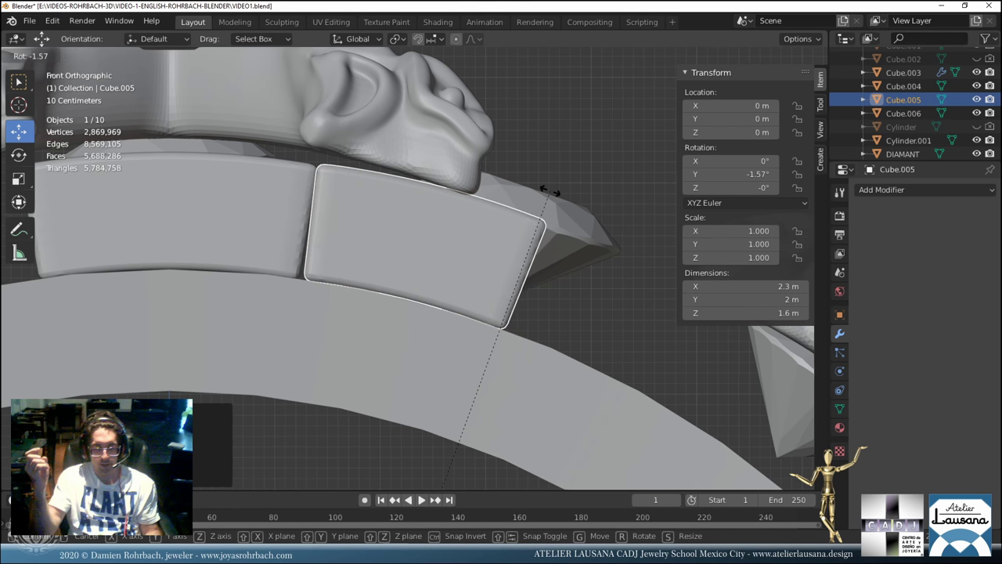
left_click(546, 193)
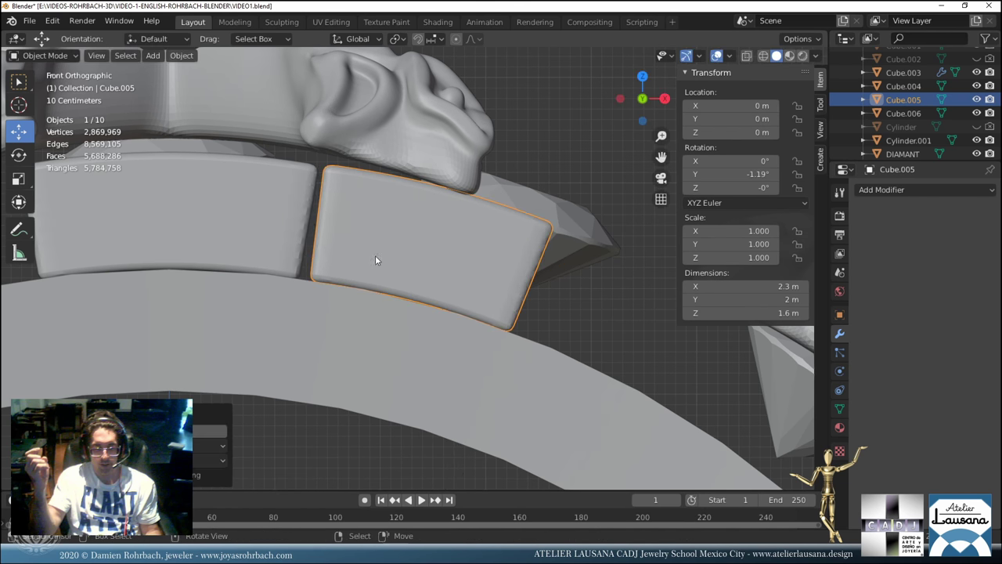
Try a bend angle of 22° on the central block, settle on 21° and save the file.
left_click(292, 211)
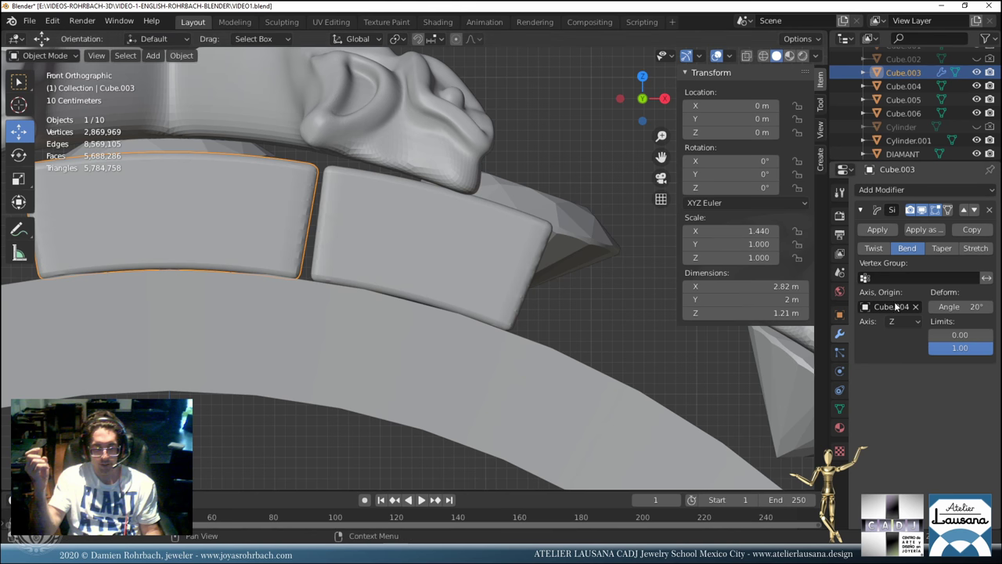
left_click(951, 310)
type("22")
key("Return")
left_click(951, 310)
type("1")
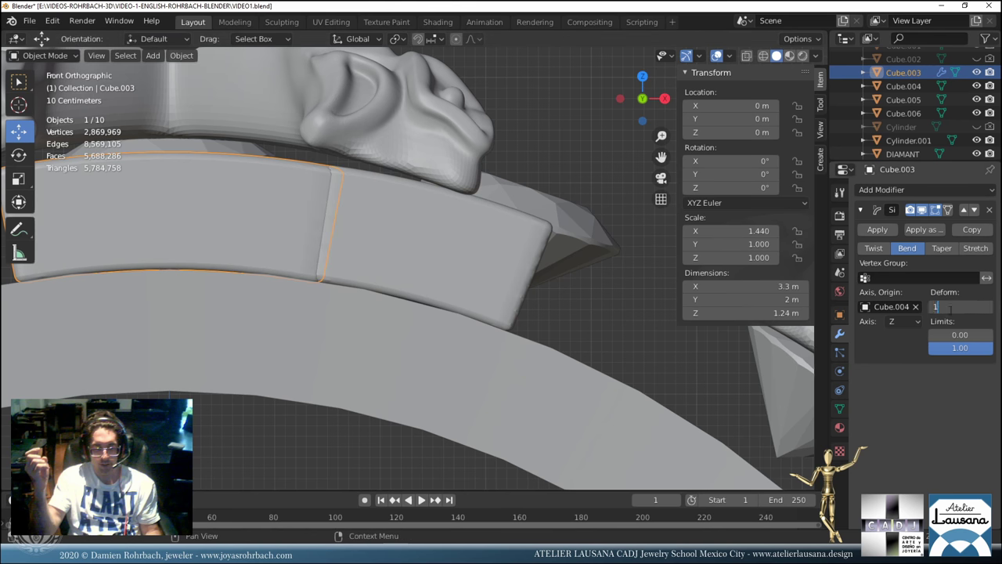
type(".1")
key("Return")
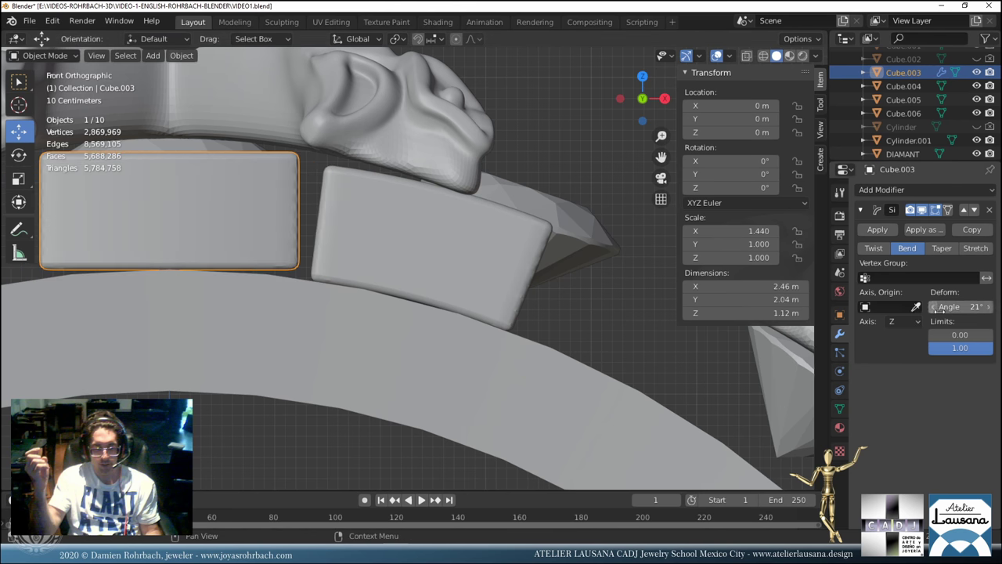
scroll(438, 258, "down", 4)
middle_click_drag(430, 256, 430, 290)
key("ctrl+s")
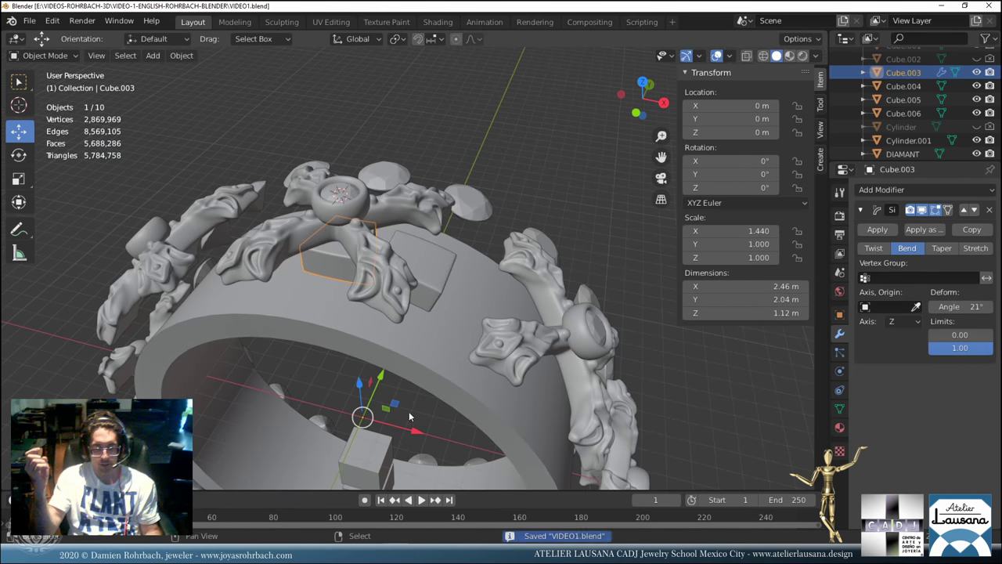
Try to set the X rotation of the helper cube Cube.006 to 0°.
middle_click_drag(409, 411, 428, 341, "shift")
left_click(388, 455)
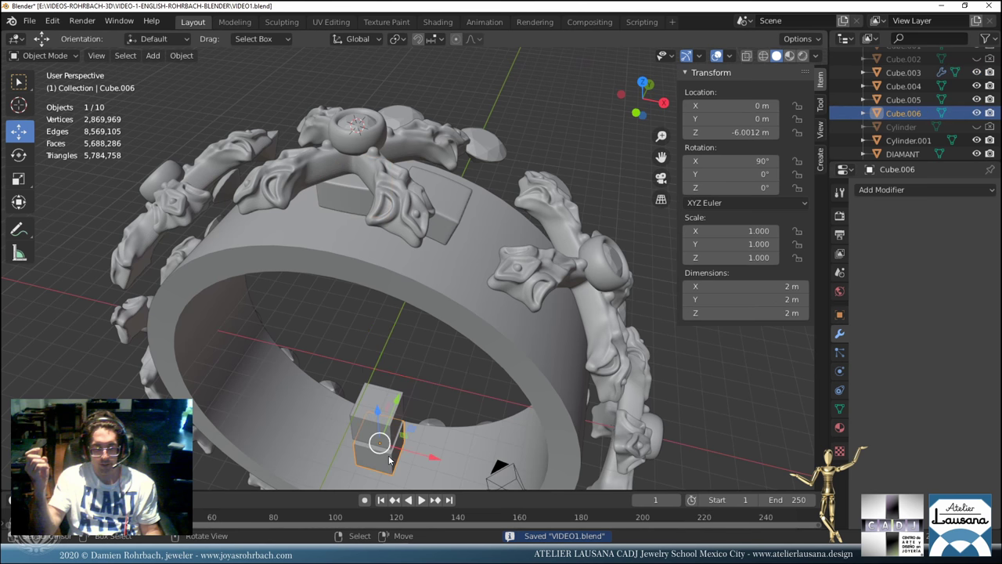
left_click(733, 160)
type("0")
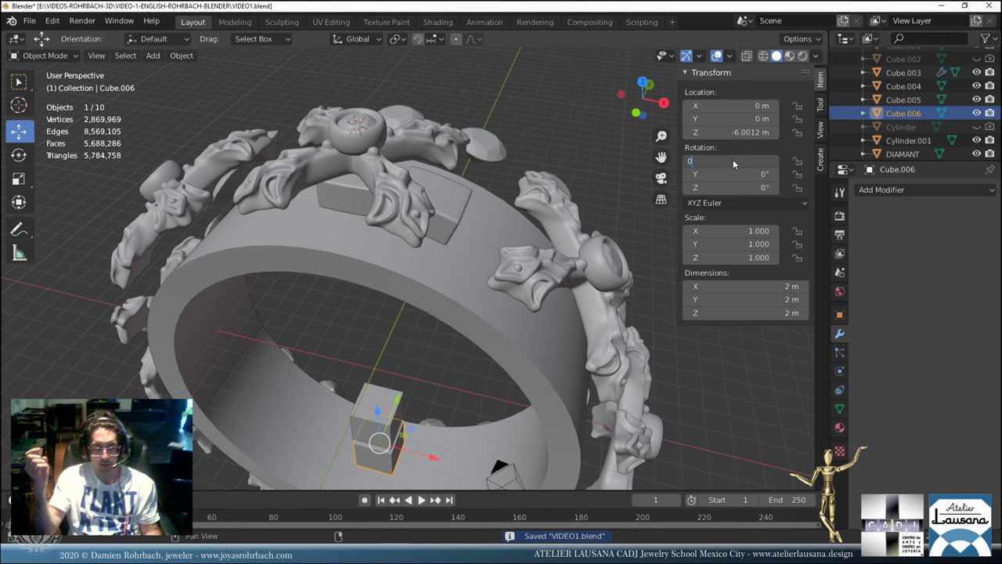
left_click(733, 160)
key("Return")
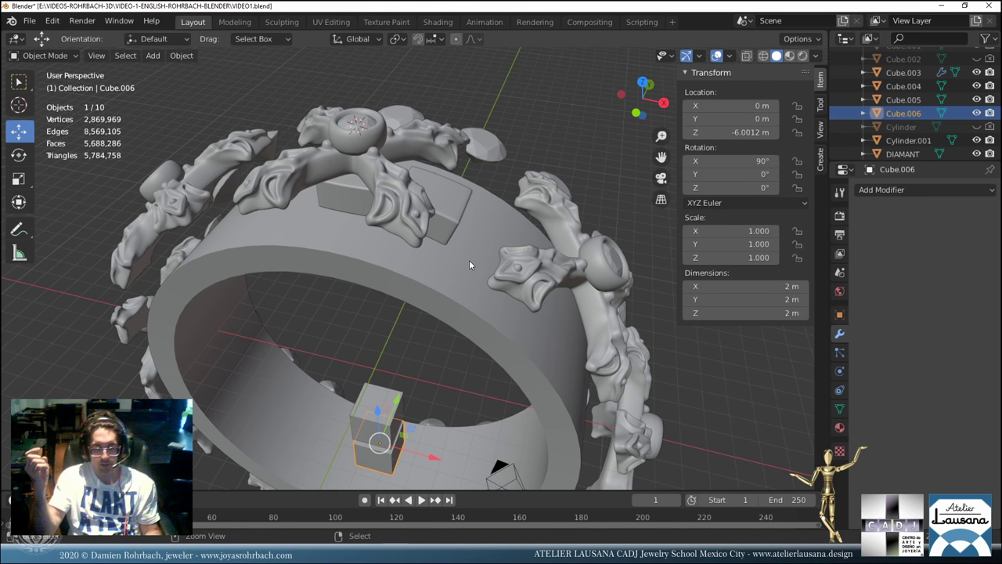
Undo the last changes back to Cube.004 as the central block's bend origin and save the file.
key("ctrl+z")
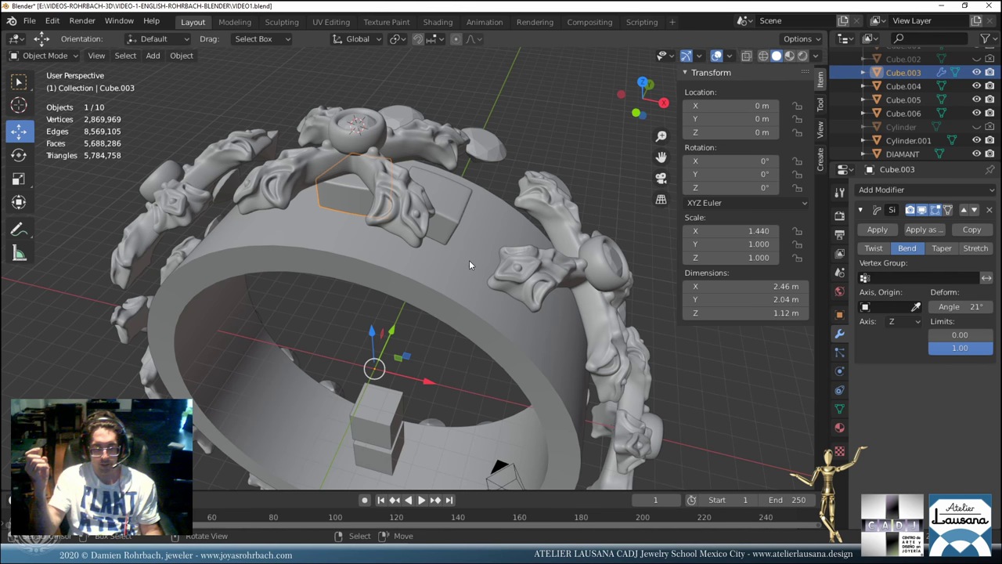
left_click(445, 223)
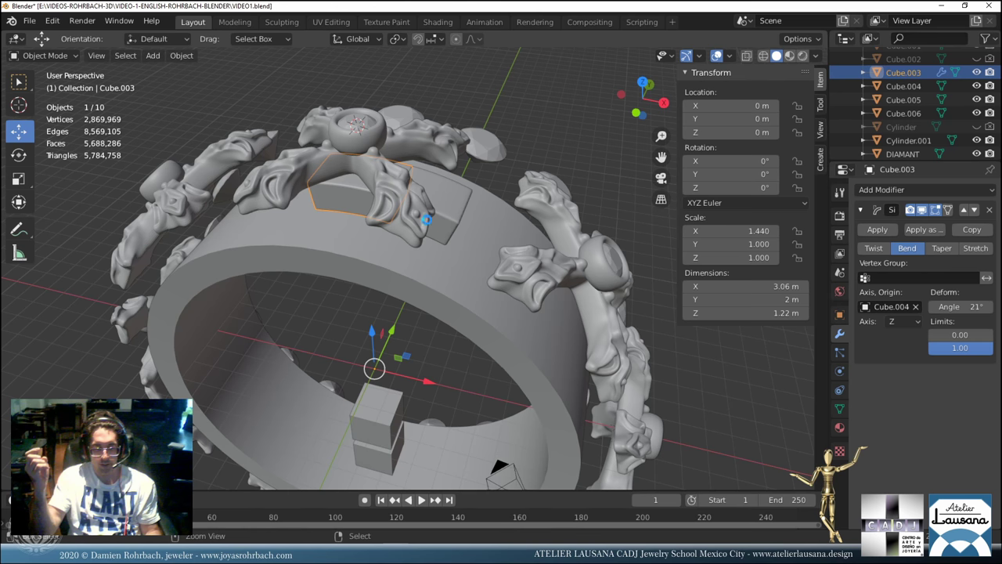
key("ctrl+s")
Compare bend angles of 20° and 20.5° on the central block in front view and return it to 21°.
key("KP_1")
scroll(423, 227, "up", 3)
left_click(960, 307)
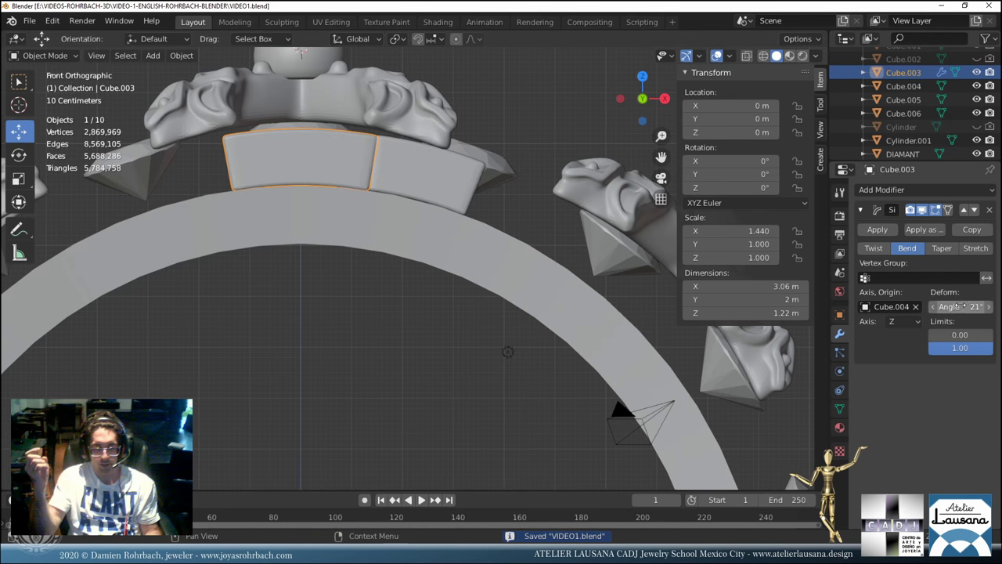
type("20")
key("Return")
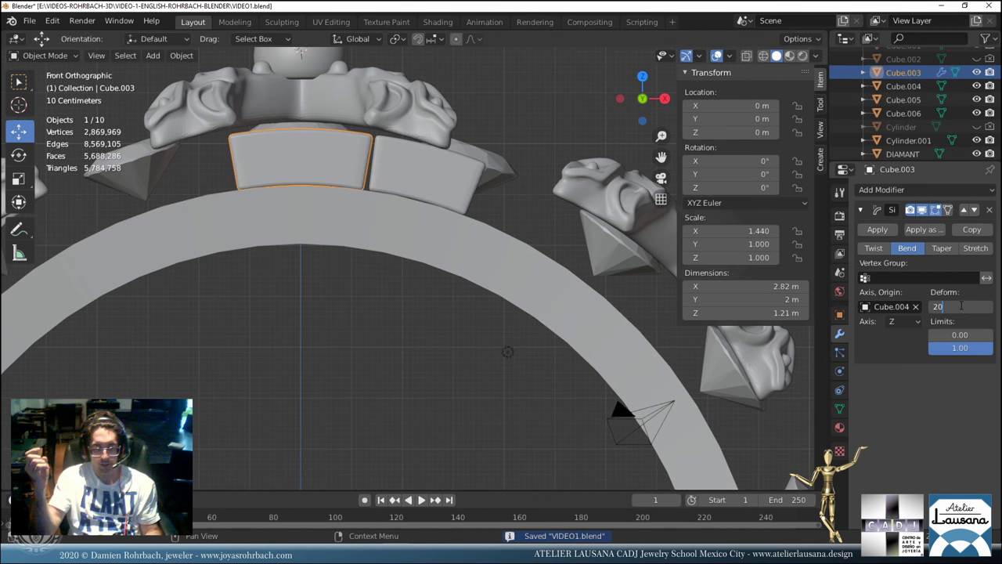
key("Return")
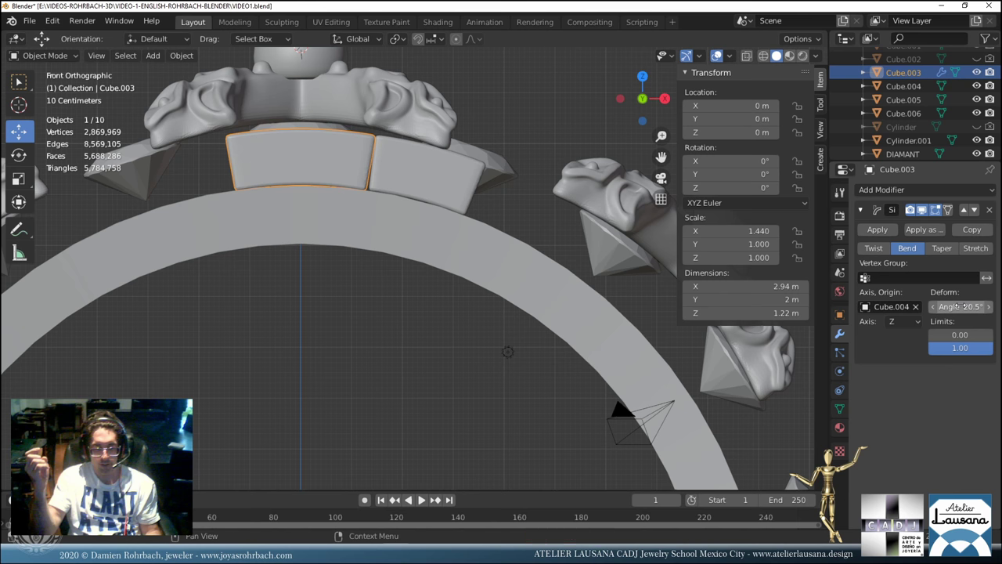
key("Return")
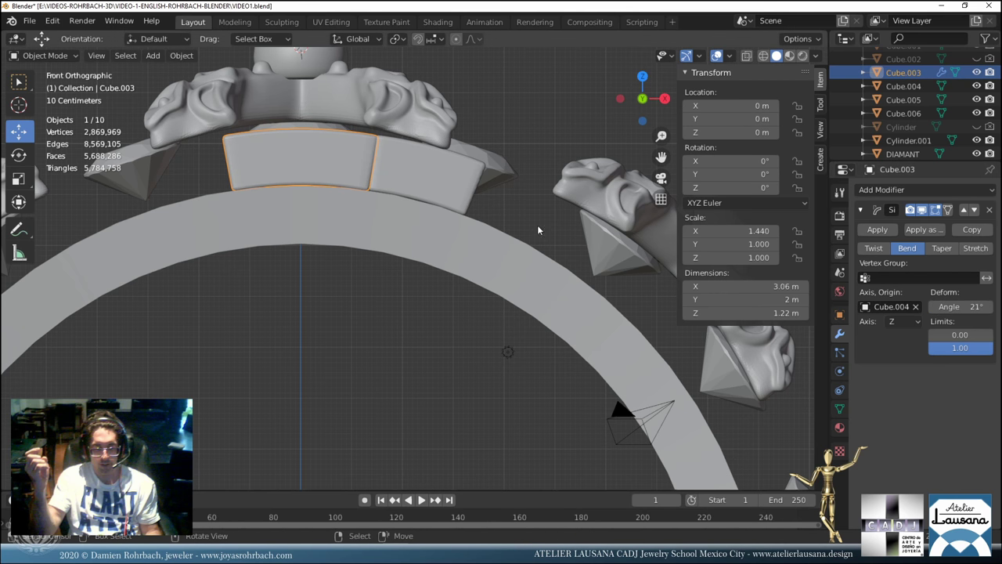
Rotate the smaller block Cube.005 slightly away from the central block to a Y rotation of about -0.928°.
right_click(458, 156)
scroll(409, 159, "up", 2)
key("KP_Decimal")
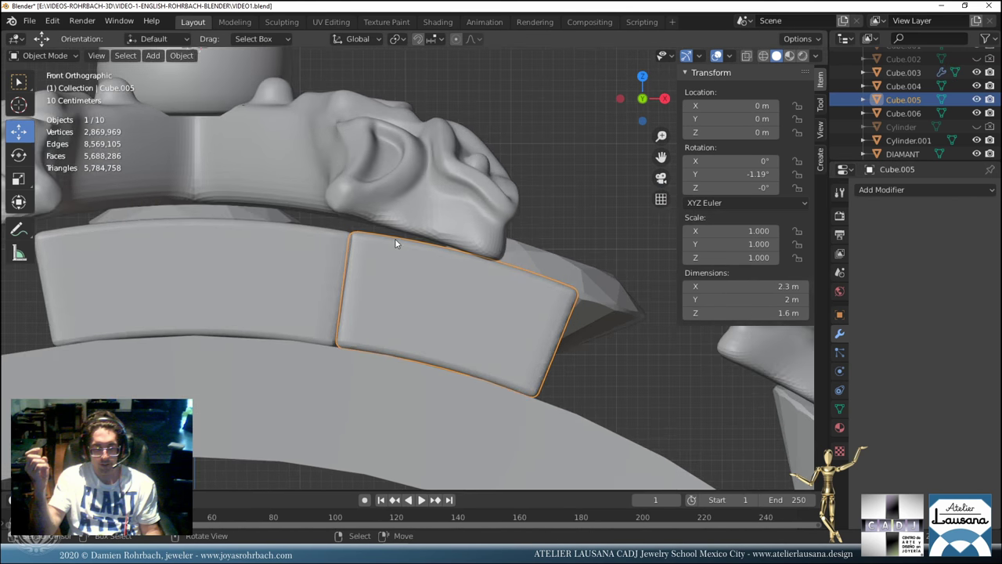
key("r")
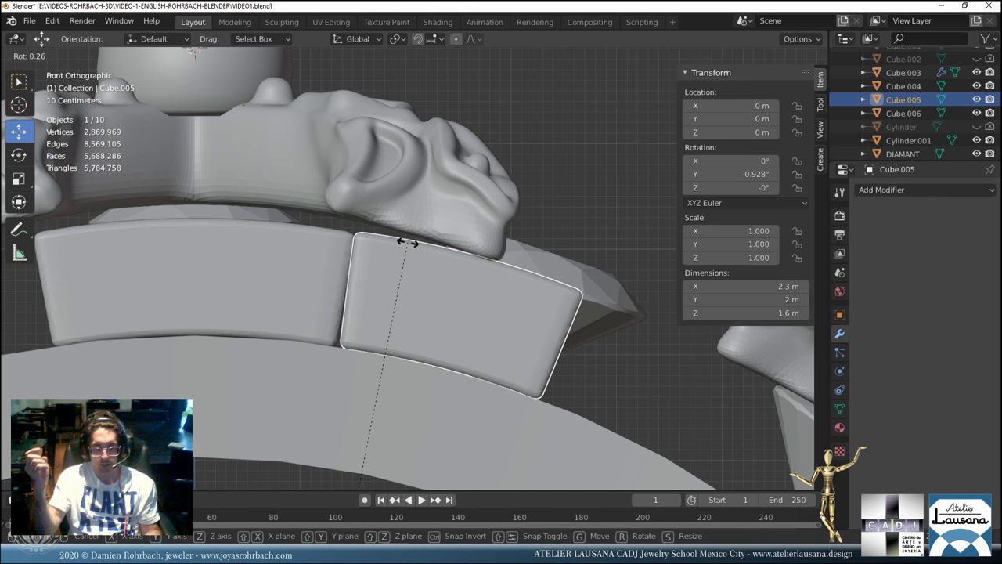
left_click(407, 245)
Convert the central block Cube.003 to a mesh so its bend becomes permanent geometry.
scroll(408, 244, "down", 6)
middle_click_drag(337, 282, 418, 291)
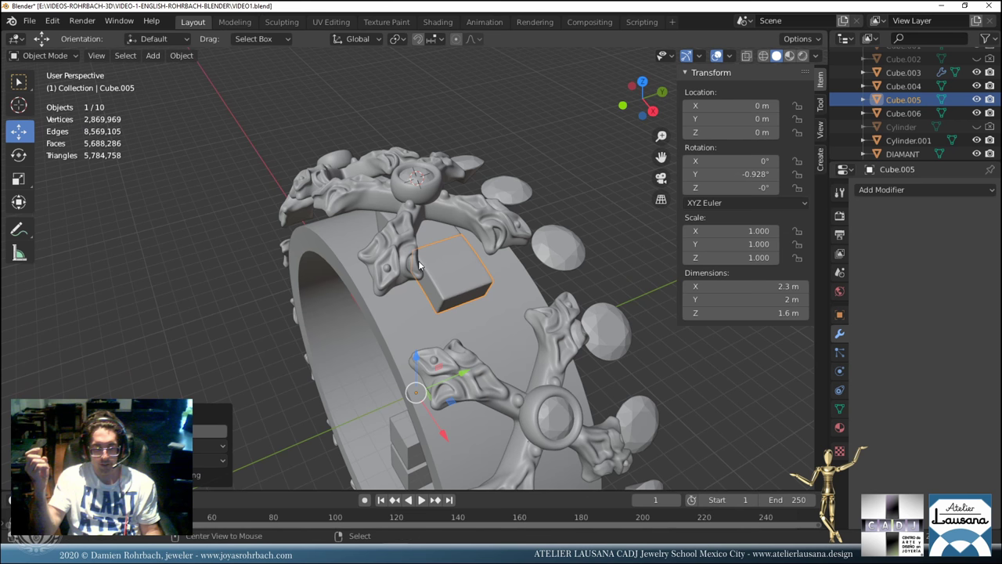
left_click(437, 230)
scroll(399, 399, "down", 2)
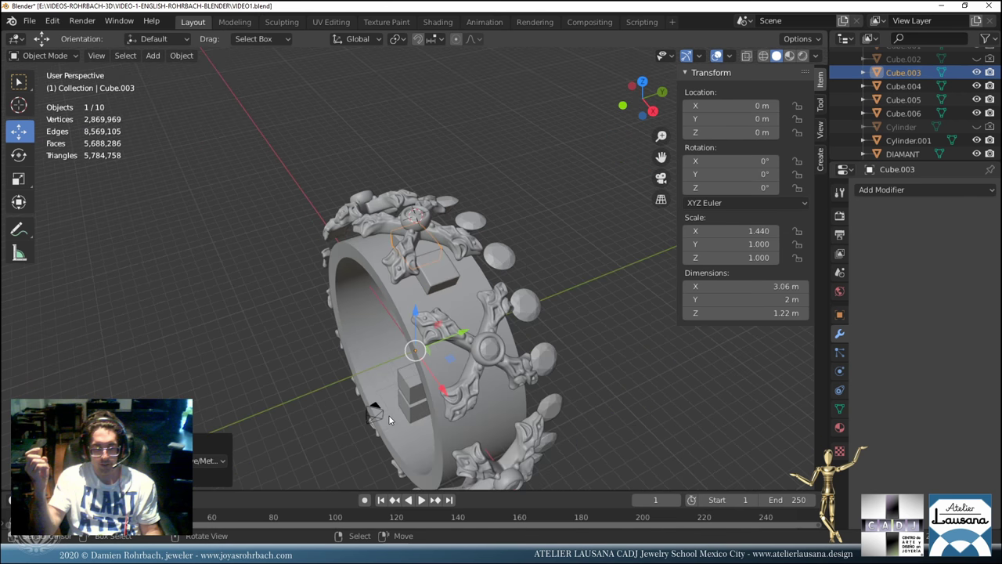
Delete the two helper cubes Cube.006 and Cube.004 inside the ring and save the file.
left_click(407, 414)
key("Delete")
left_click(405, 385)
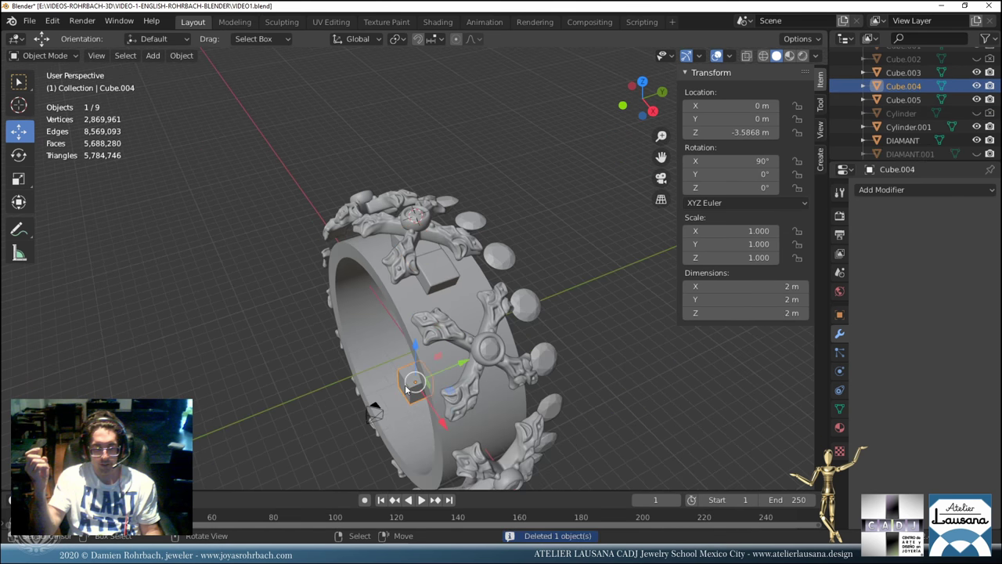
key("Delete")
key("ctrl+s")
middle_click_drag(429, 297, 452, 308)
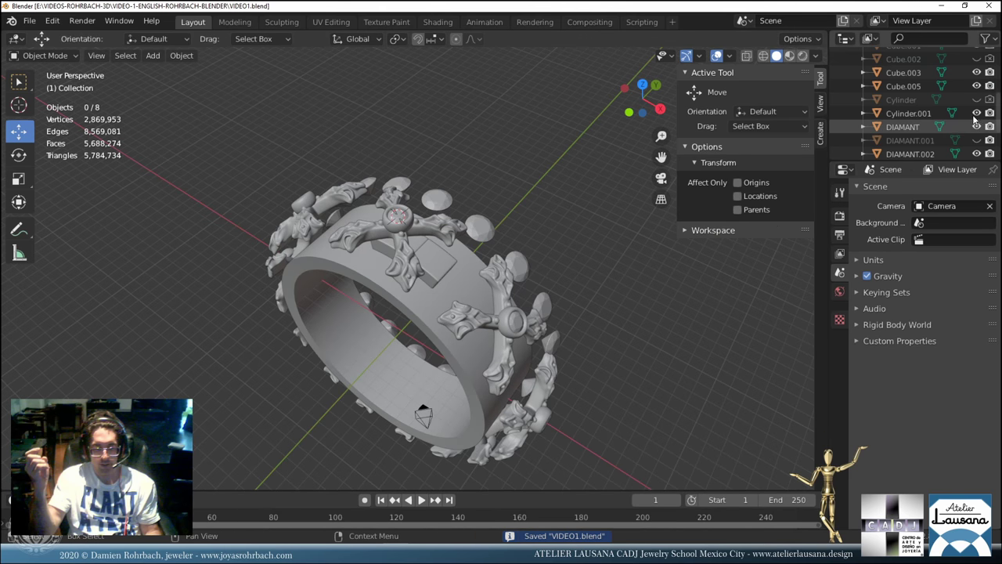
Unhide the side diamonds DIAMANT.001 and the objects setting side 1 and setting side 2.
left_click(977, 140)
scroll(978, 141, "down", 3)
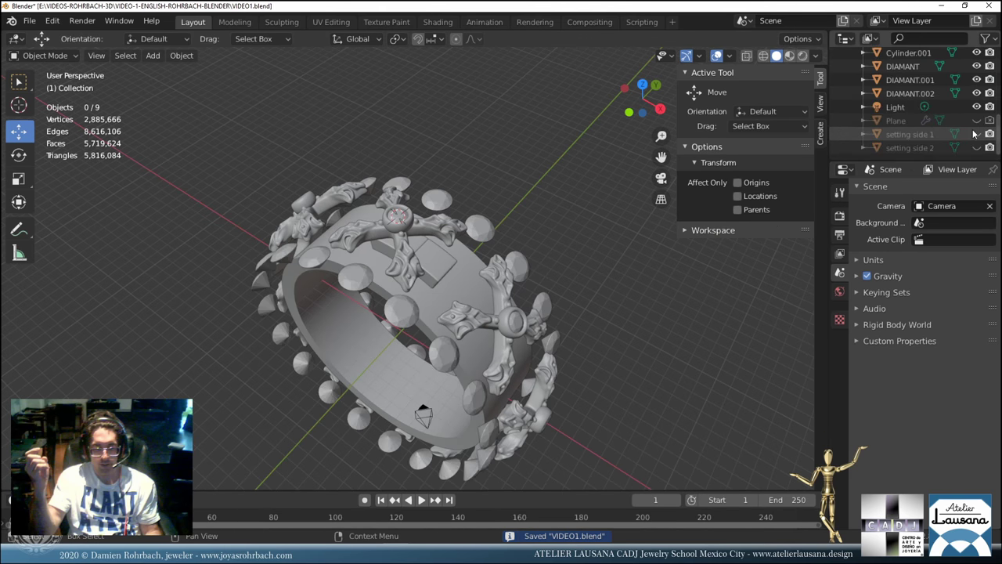
left_click(977, 134)
scroll(983, 135, "up", 4)
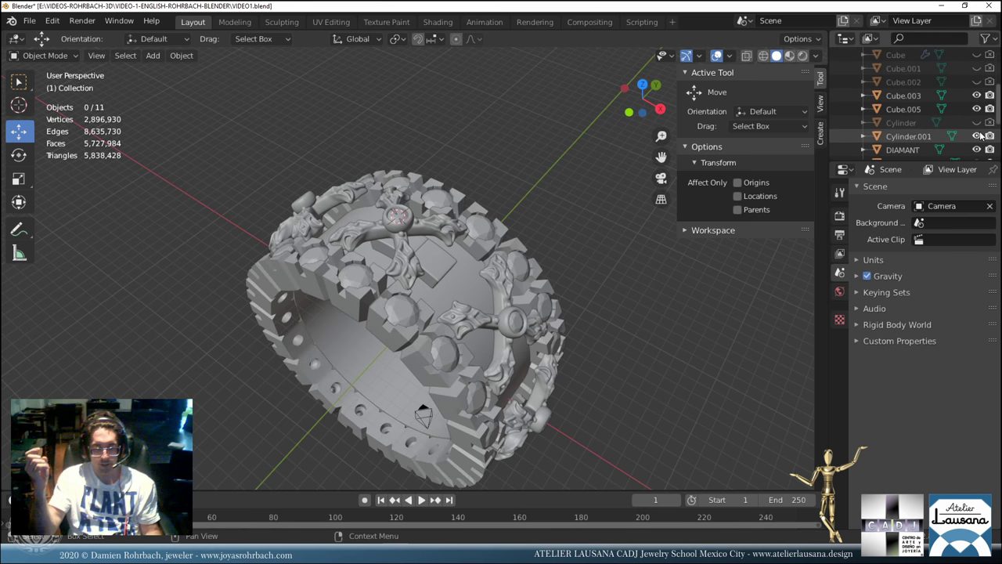
scroll(982, 137, "up", 4)
Duplicate the smaller block Cube.005 in place and rotate the copy about global Y to a Y rotation of 11.4°.
middle_click_drag(560, 168, 469, 282)
left_click(429, 233)
left_click(448, 264, "shift")
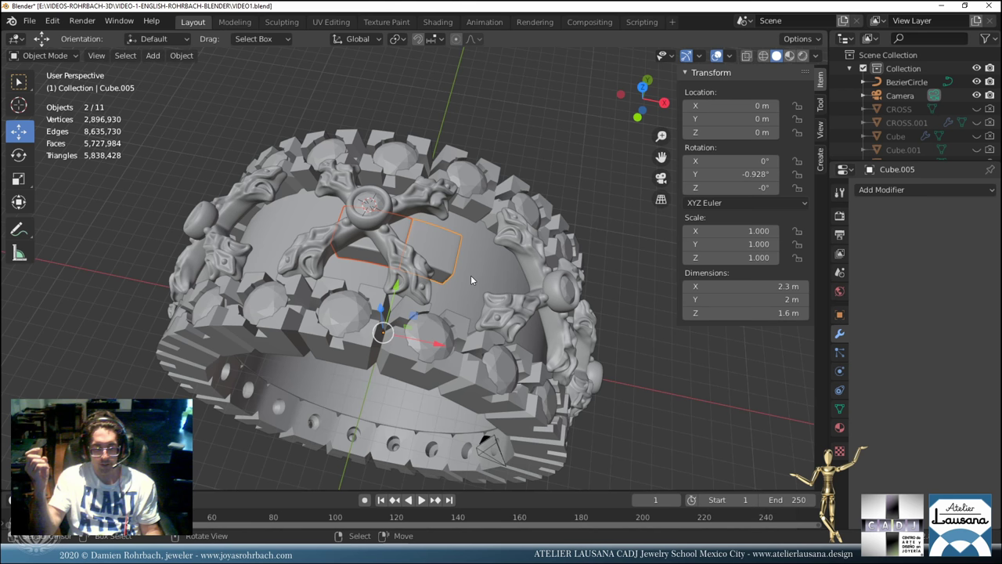
left_click(447, 257)
key("shift+d")
key("Escape")
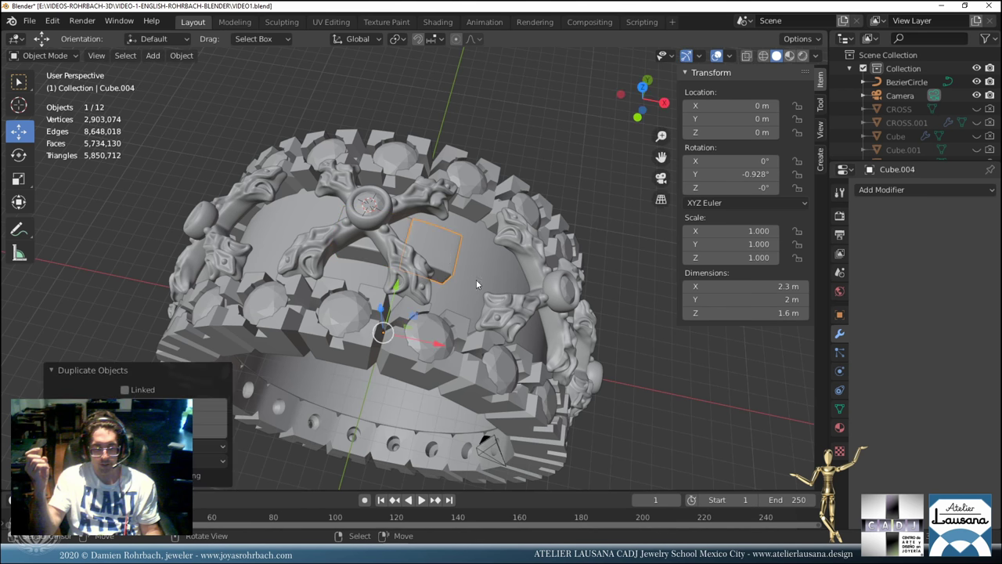
key("r")
key("y")
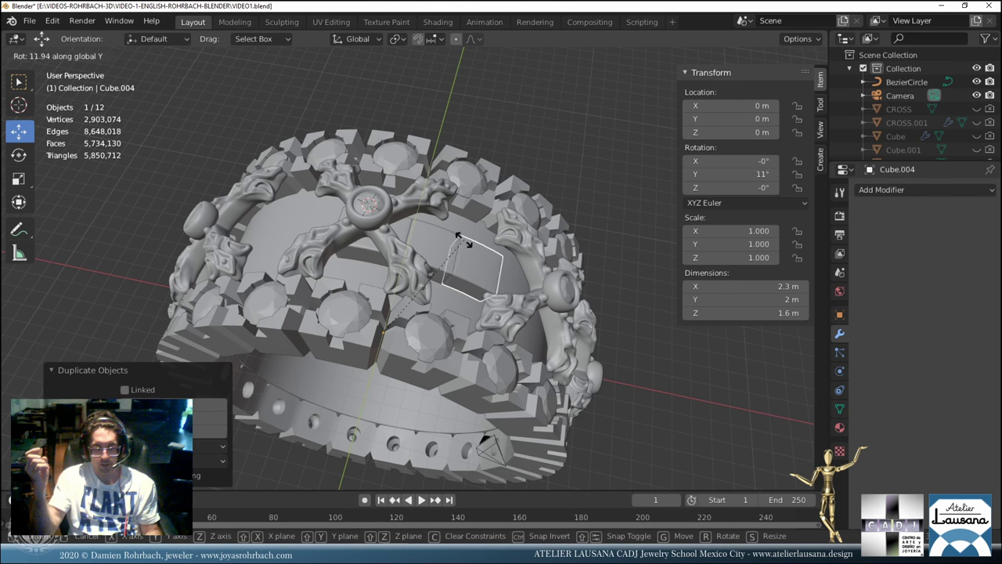
left_click(466, 244)
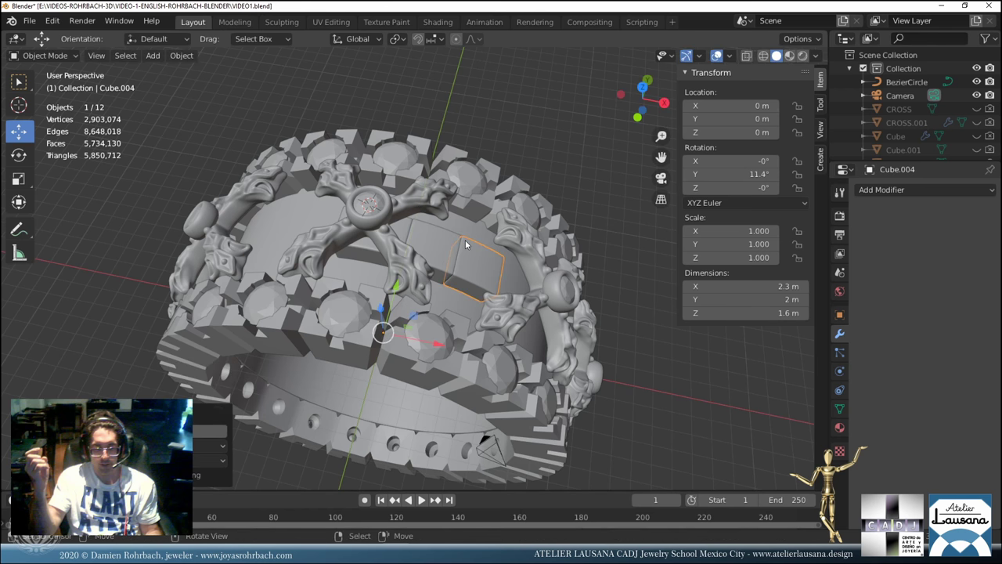
Duplicate the central block Cube.003 in place.
left_click(407, 226)
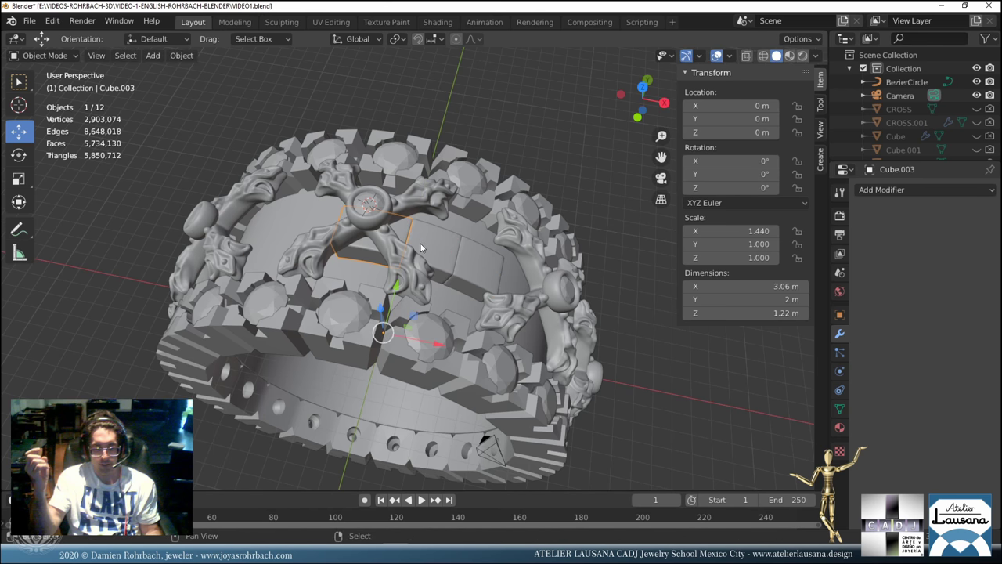
key("shift+d")
right_click(420, 248)
key("s")
key("y")
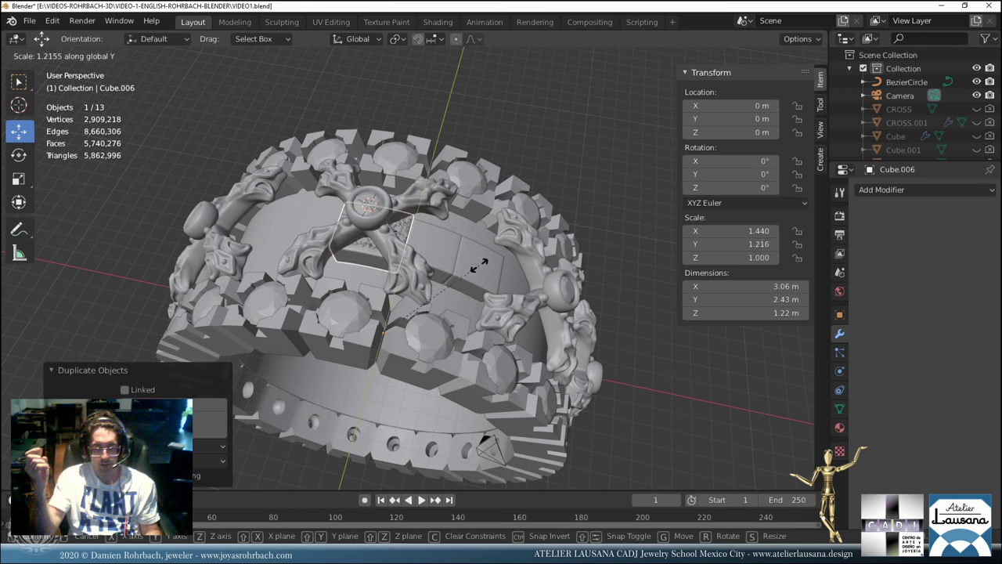
right_click(461, 265)
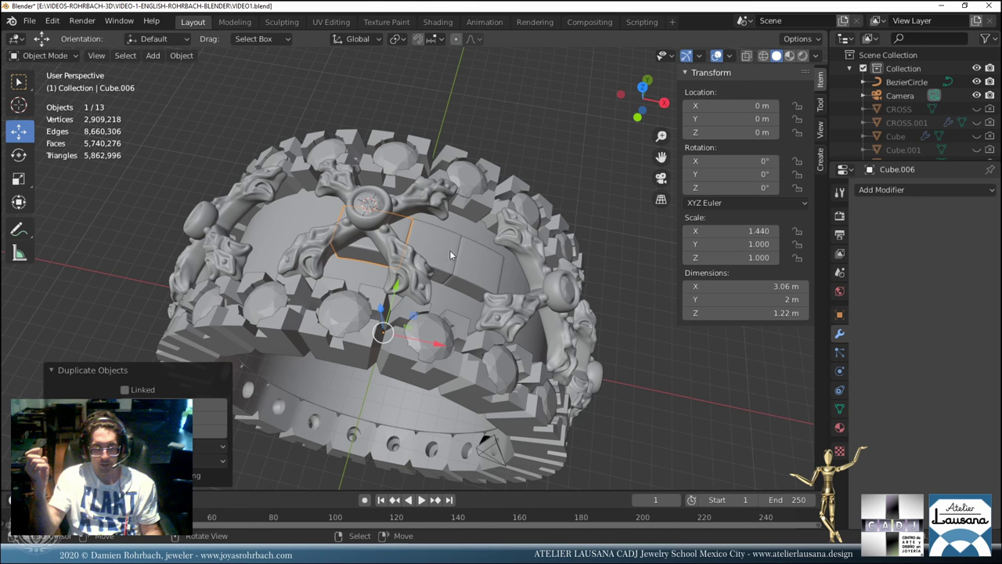
Rotate the central block's copy about global Y to about 42.3°, placing it beneath the neighbouring cross.
key("r")
key("y")
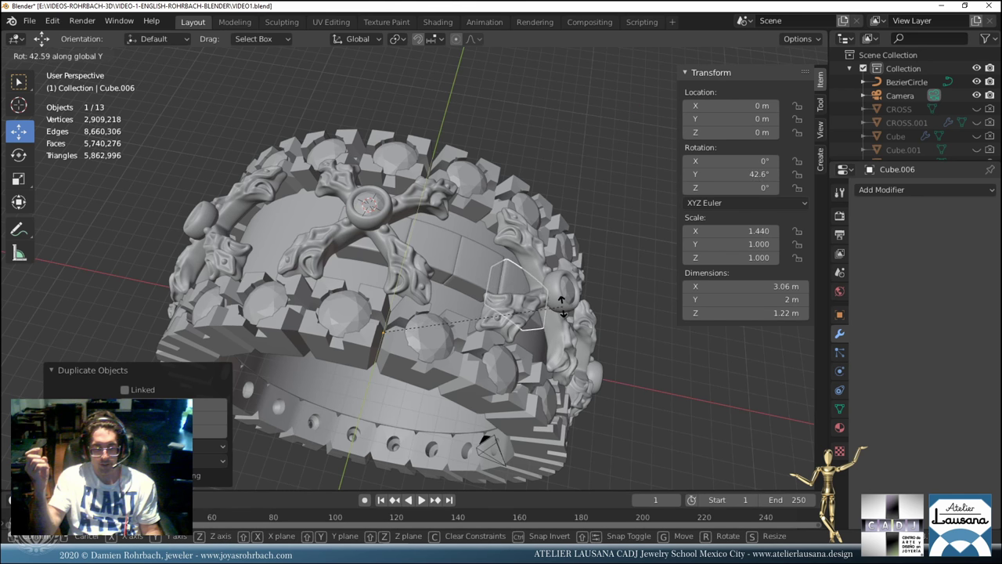
left_click(558, 306)
Duplicate the small block Cube.004, located between the two crosses, in place.
middle_click_drag(557, 306, 423, 206)
scroll(423, 206, "up", 2)
left_click(347, 135)
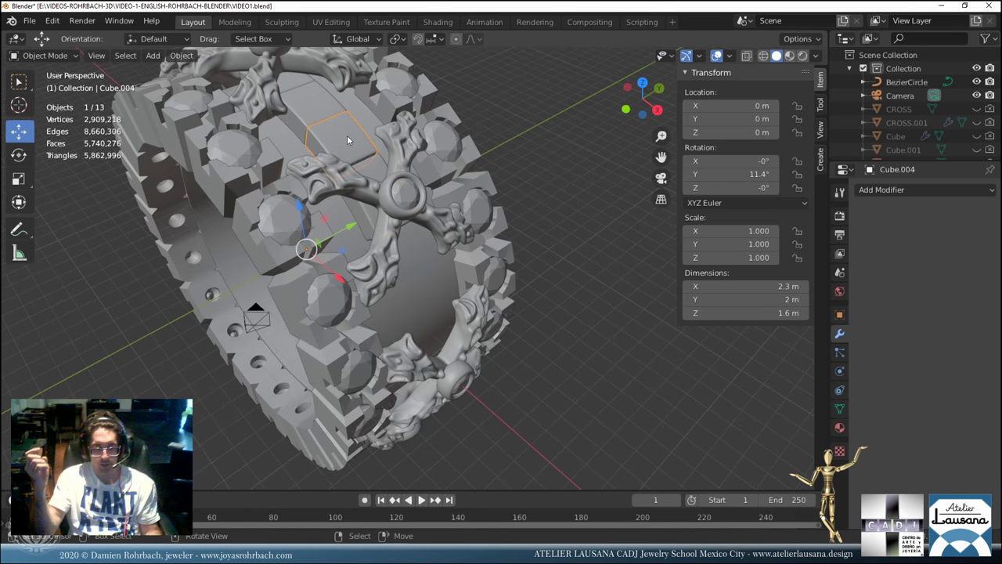
key("shift+d")
right_click(347, 134)
middle_click_drag(347, 134, 430, 168)
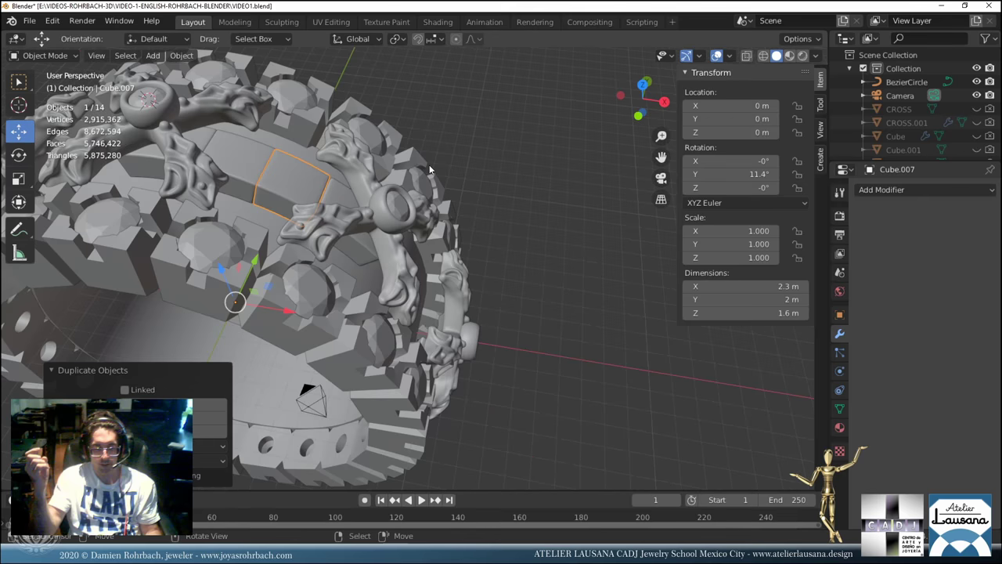
key("s")
key("y")
right_click(480, 219)
Rotate the small block's copy about global Y to 40.5°, on the far side of the second cross.
key("r")
key("y")
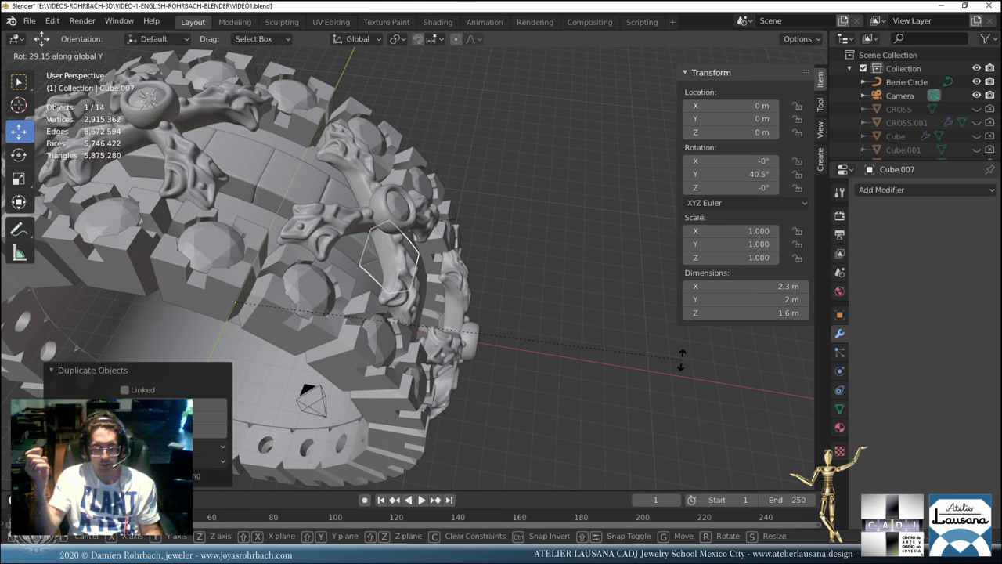
left_click(682, 361)
middle_click_drag(682, 361, 466, 278)
scroll(466, 278, "up", 4)
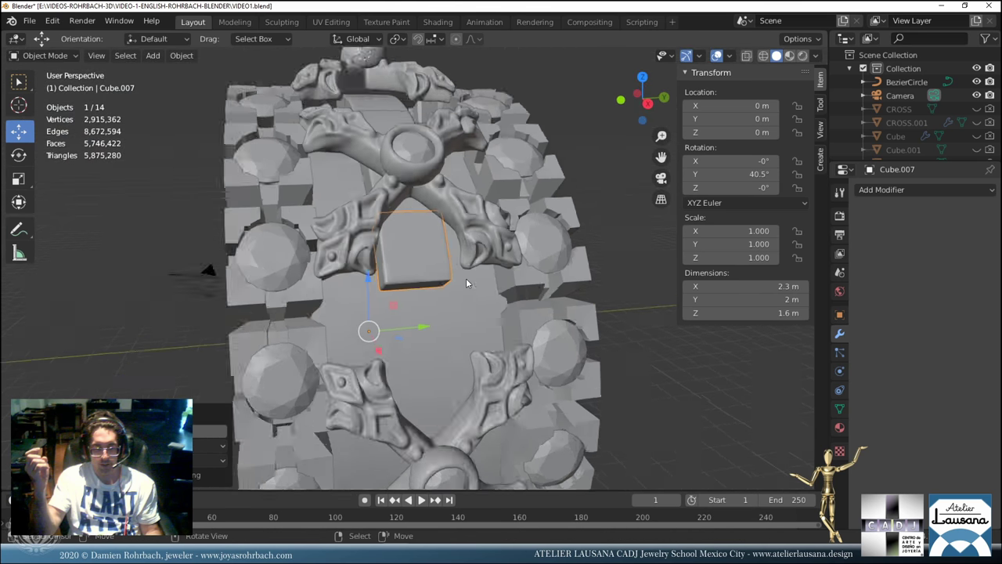
Fine-tune the small block Cube.007 to a Y rotation of 41.7° and save the file.
key("s")
key("Escape")
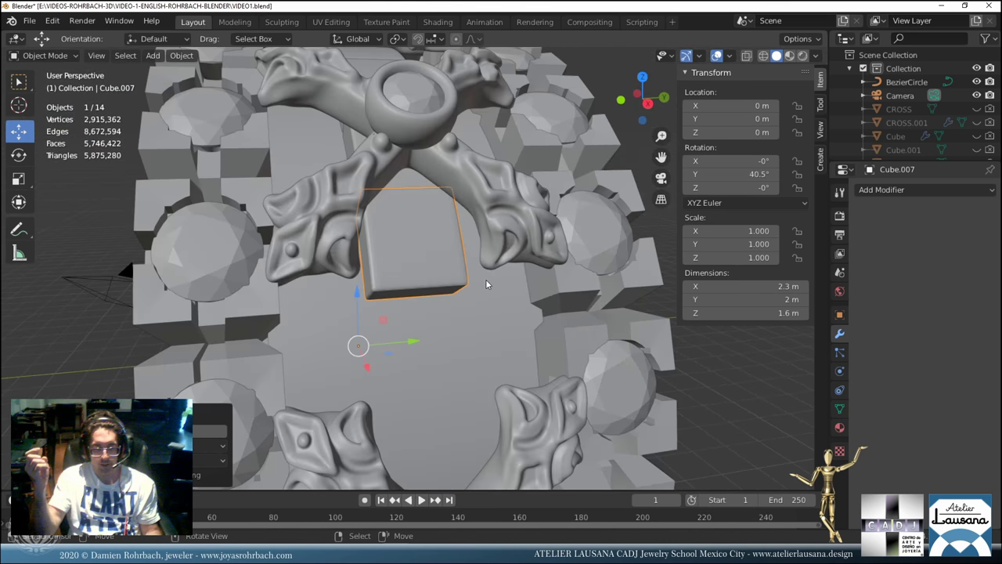
key("s")
key("r")
key("y")
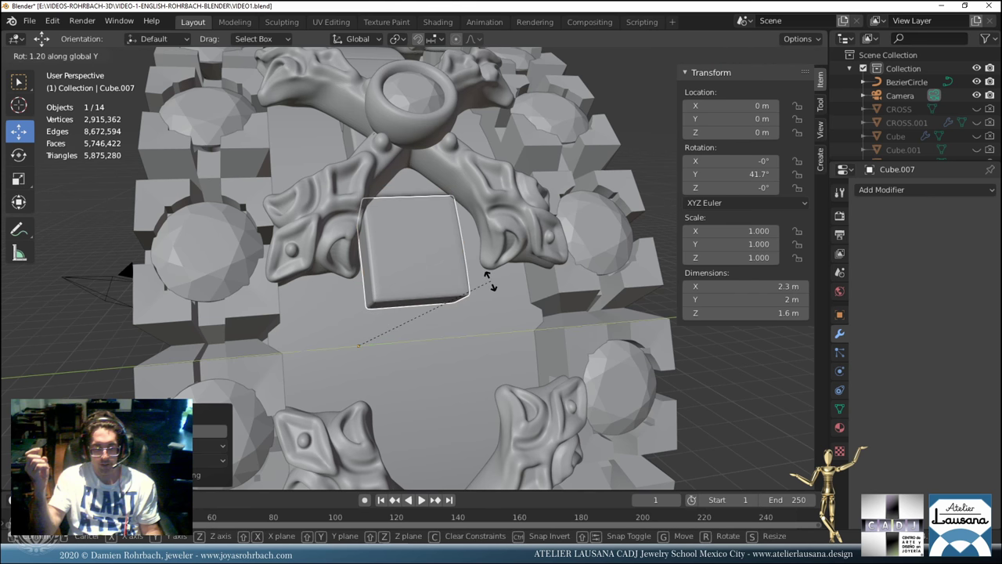
left_click(492, 283)
scroll(491, 285, "down", 4)
middle_click_drag(492, 285, 396, 291)
key("ctrl+s")
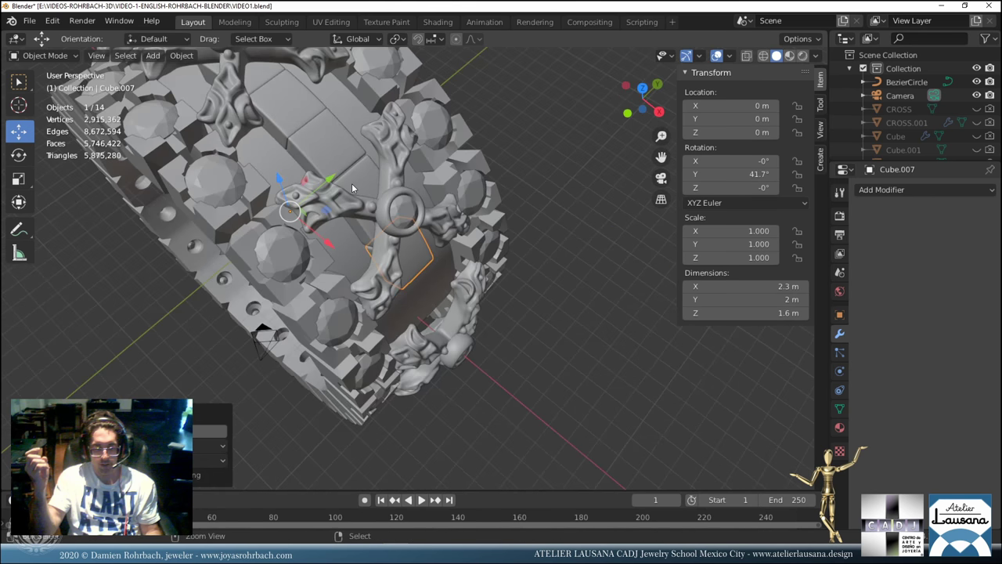
key("ctrl+s")
Duplicate the block Cube.006 under the second cross in place and rotate the copy about global Y to 72.5°.
middle_click_drag(369, 185, 352, 159)
left_click(402, 260)
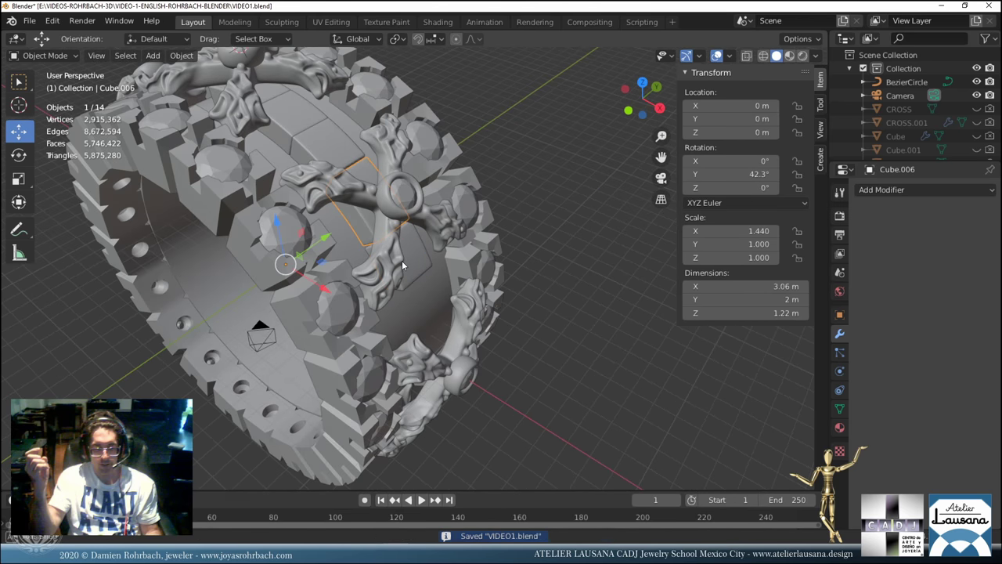
middle_click_drag(402, 260, 417, 266)
key("shift+d")
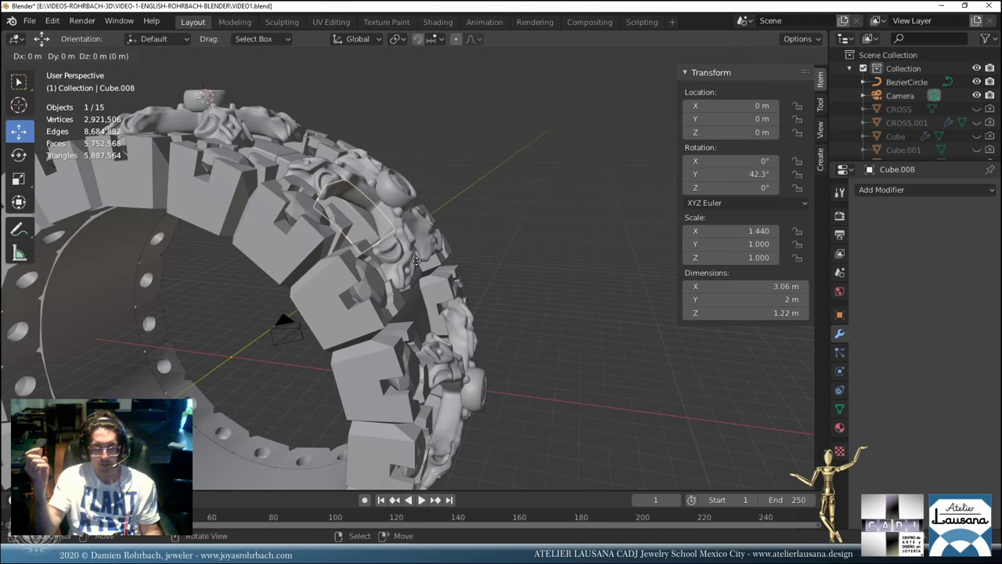
right_click(418, 265)
middle_click_drag(501, 198, 477, 195)
key("r")
key("y")
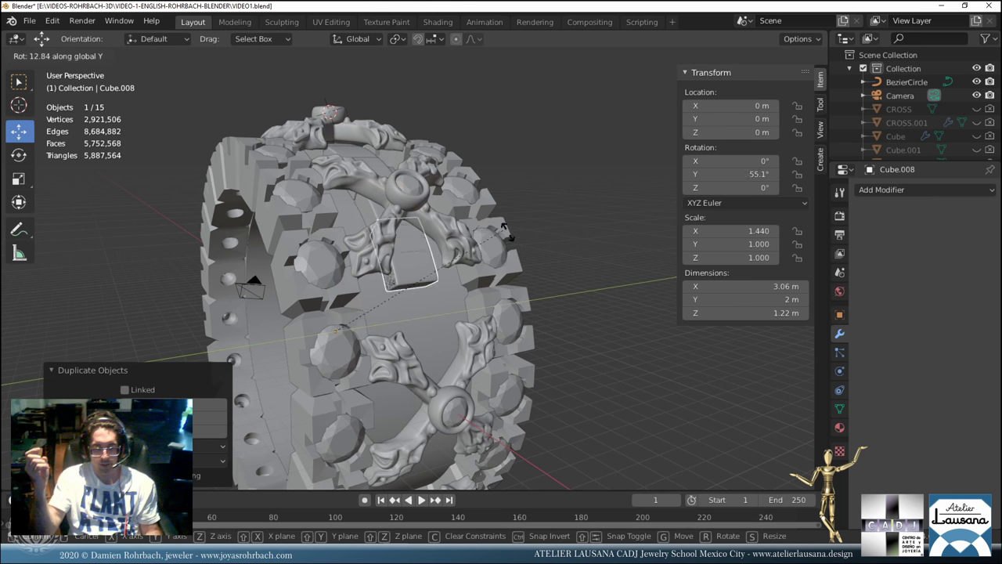
left_click(522, 285)
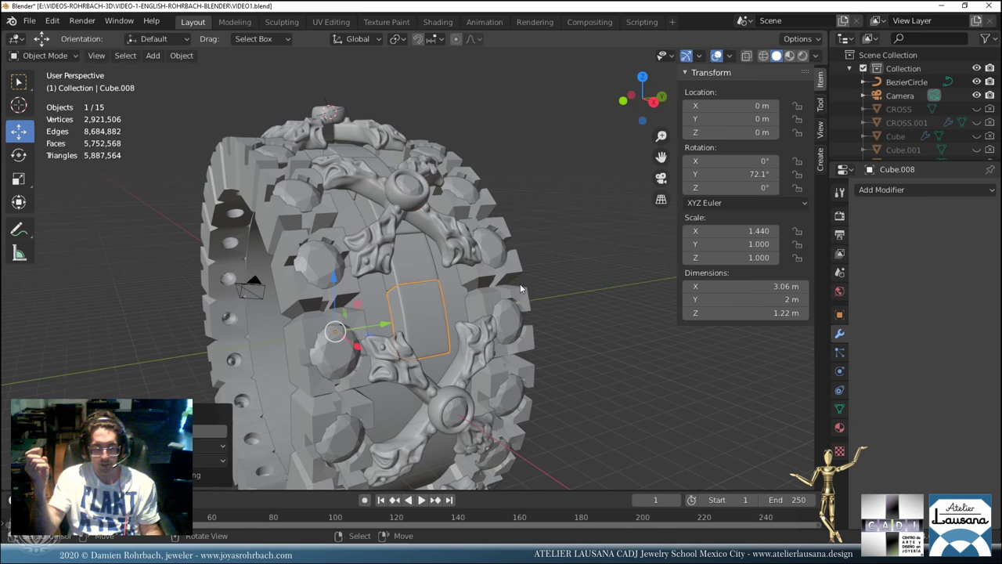
key("r")
key("y")
left_click(438, 291)
Duplicate the block Cube.008 in place and rotate the copy about global Y to 89.4°, beneath the third cross.
key("shift+d")
left_click(438, 292)
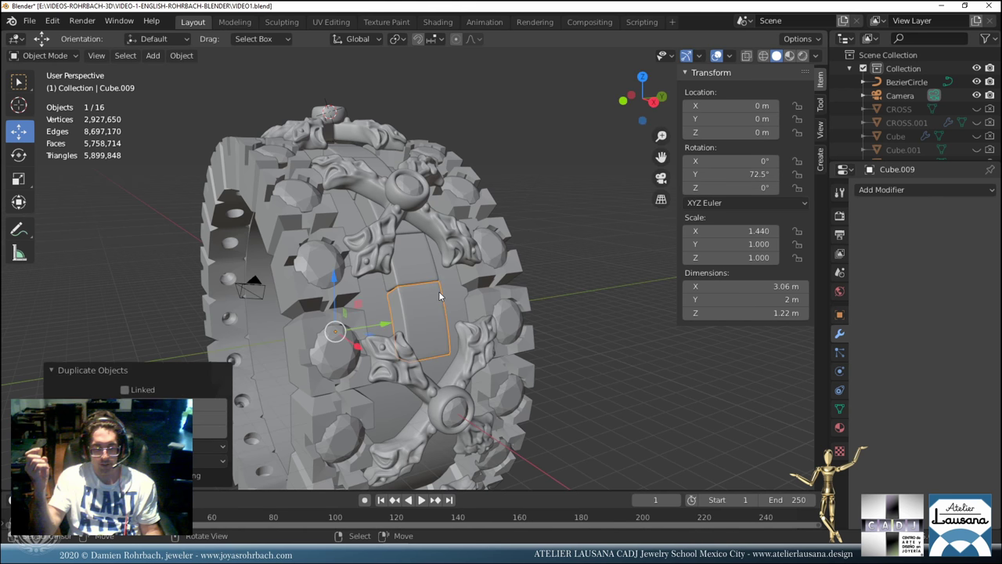
key("r")
key("y")
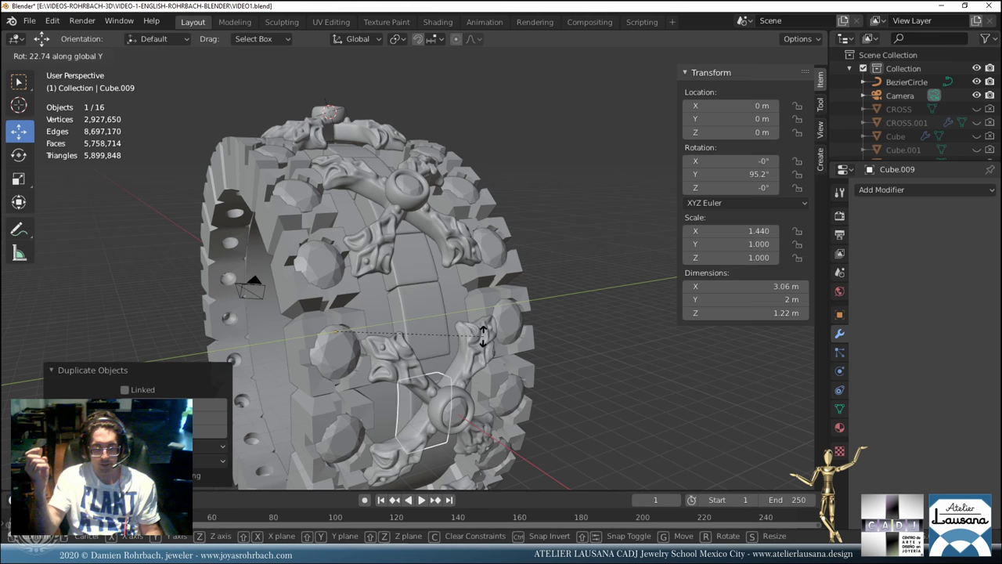
left_click(480, 327)
Duplicate the six blocks from between and beneath the crosses in place and rotate the copies about 65° around global Y.
middle_click_drag(480, 327, 465, 205)
left_click(357, 257, "shift")
left_click(375, 257, "shift")
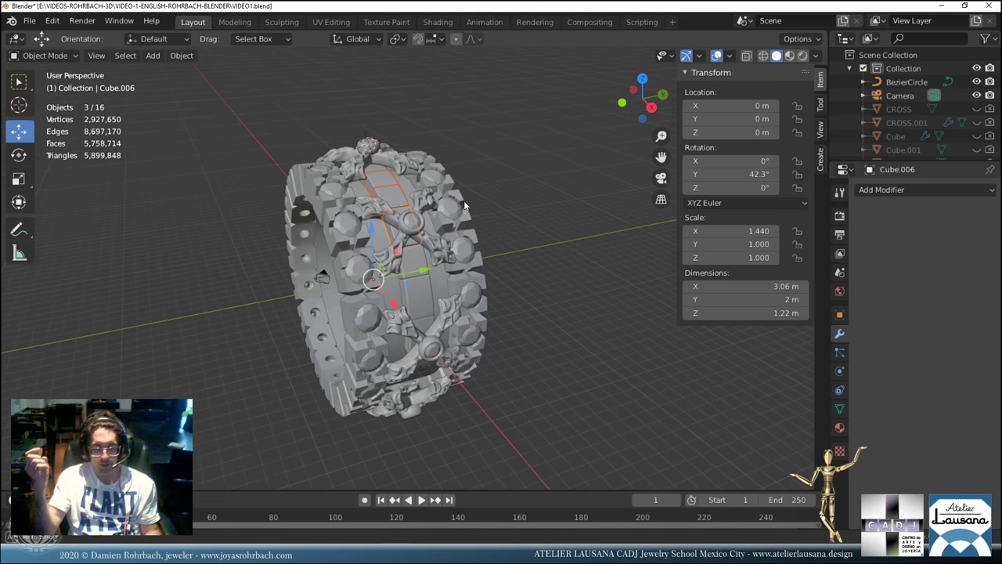
key("shift+r")
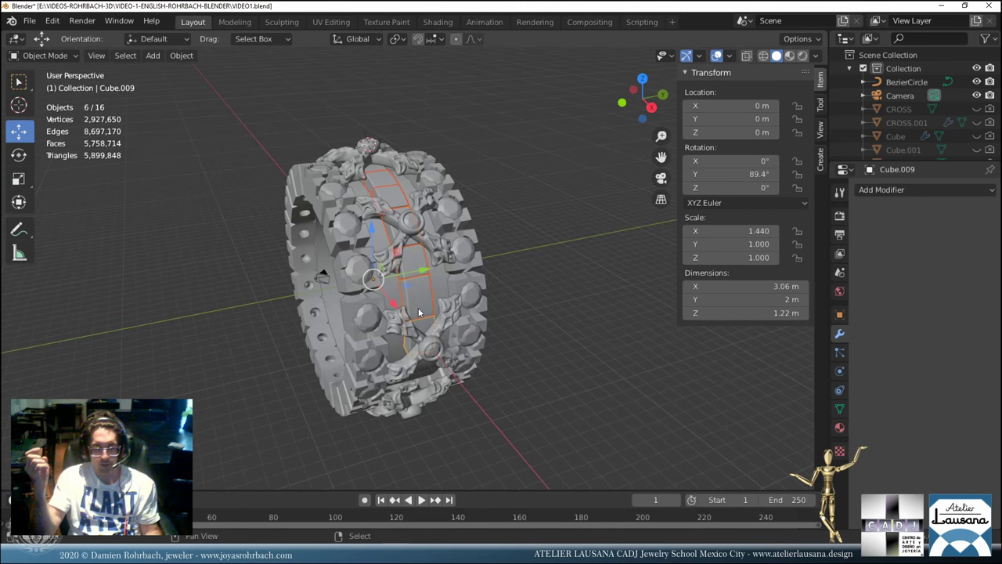
key("shift+d")
right_click(419, 312)
middle_click_drag(352, 295, 409, 305)
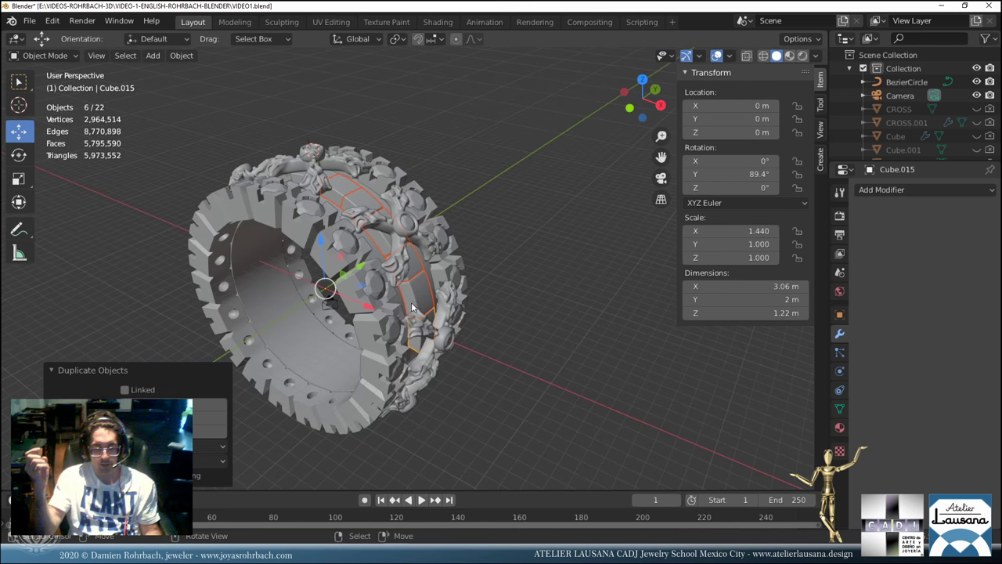
key("r")
key("y")
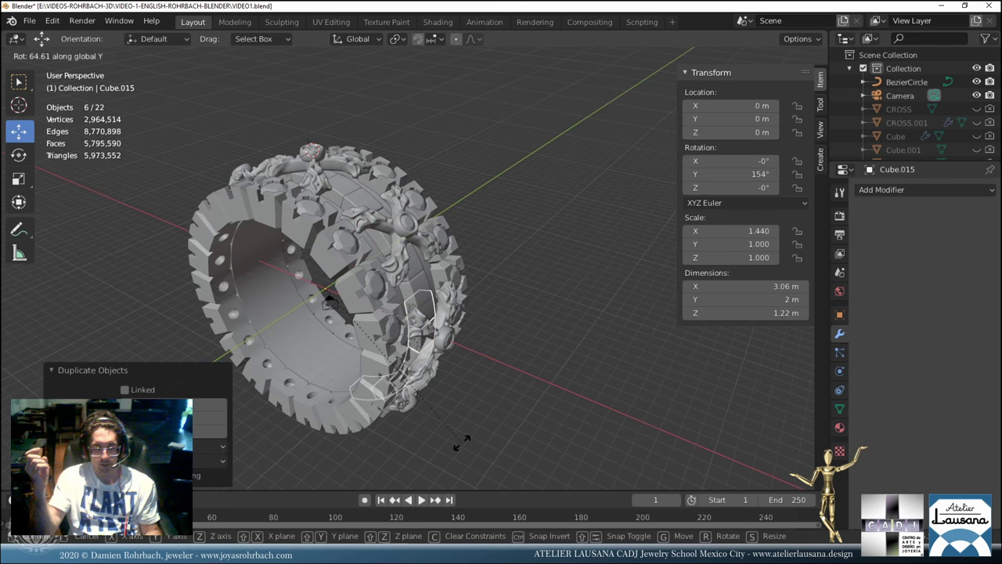
left_click(503, 328)
Rotate the six copied blocks further around global Y until Cube.015 has a Y rotation of 179°, lining them up with the existing row.
middle_click_drag(503, 327, 426, 188)
key("r")
key("y")
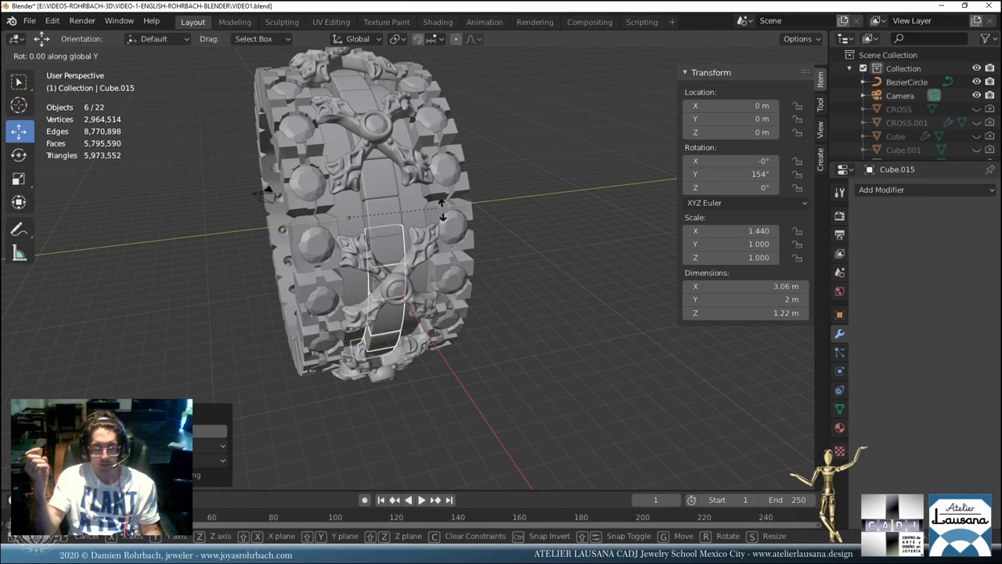
left_click(470, 267)
middle_click_drag(469, 267, 408, 228)
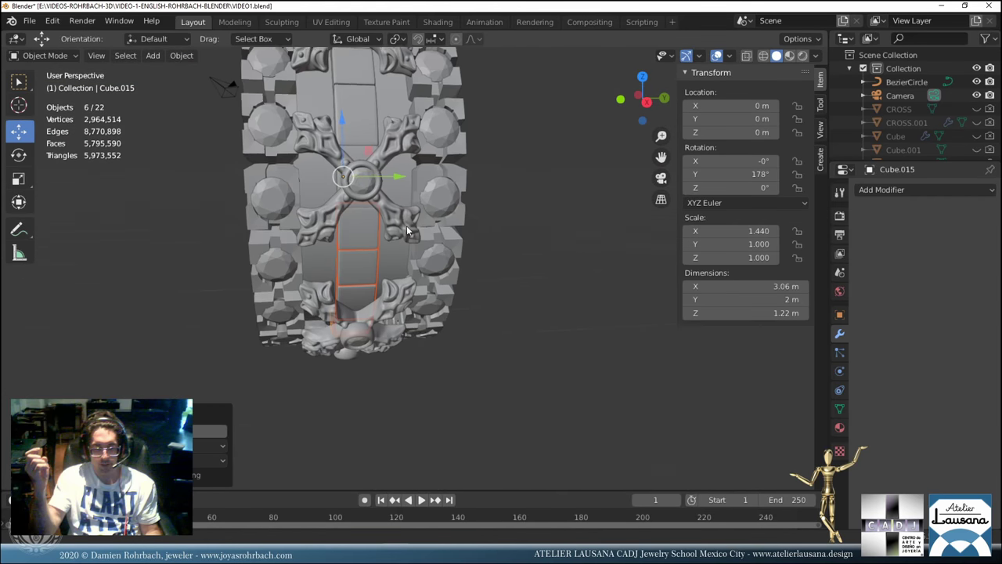
scroll(408, 228, "up", 2)
middle_click_drag(360, 205, 396, 208)
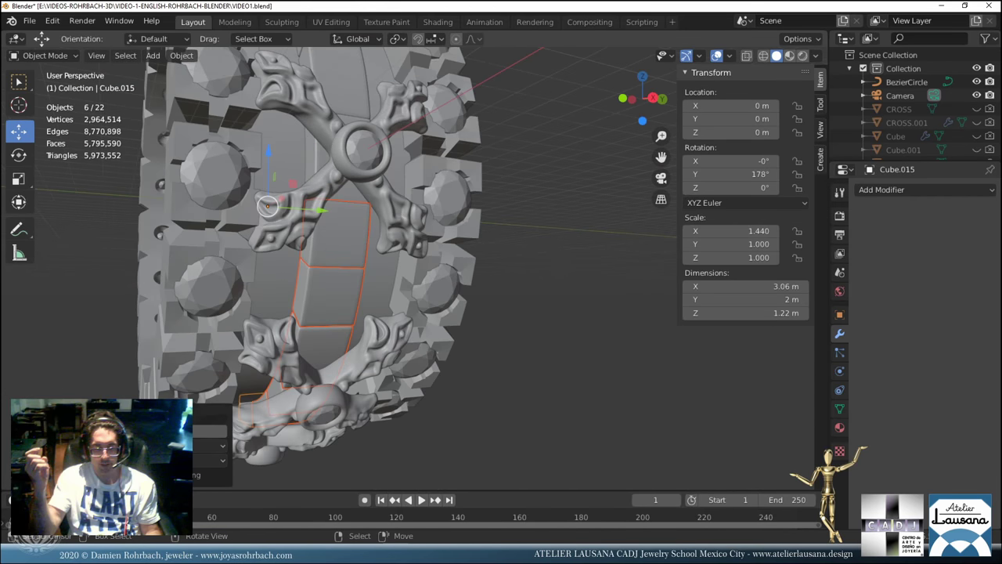
key("r")
key("y")
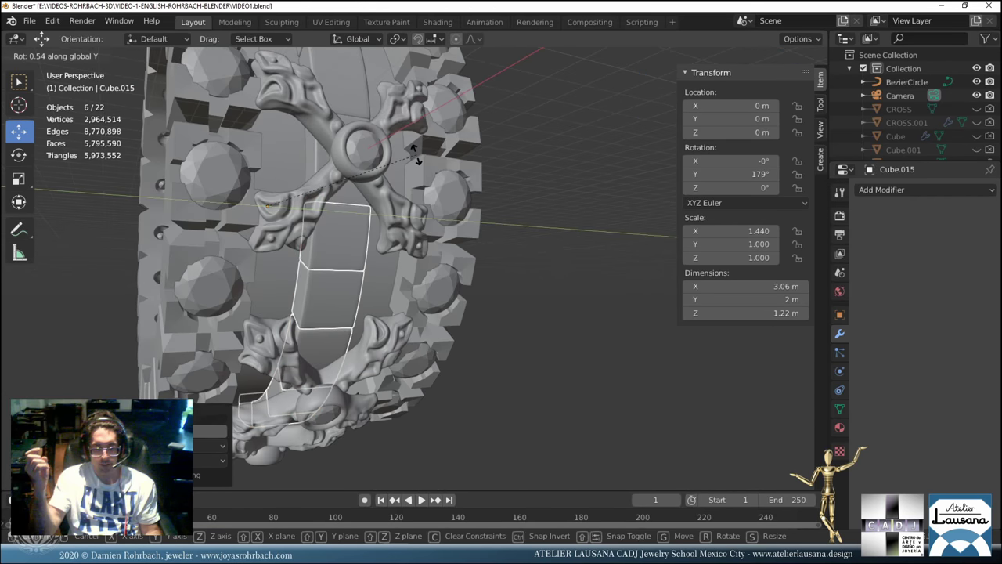
left_click(417, 156)
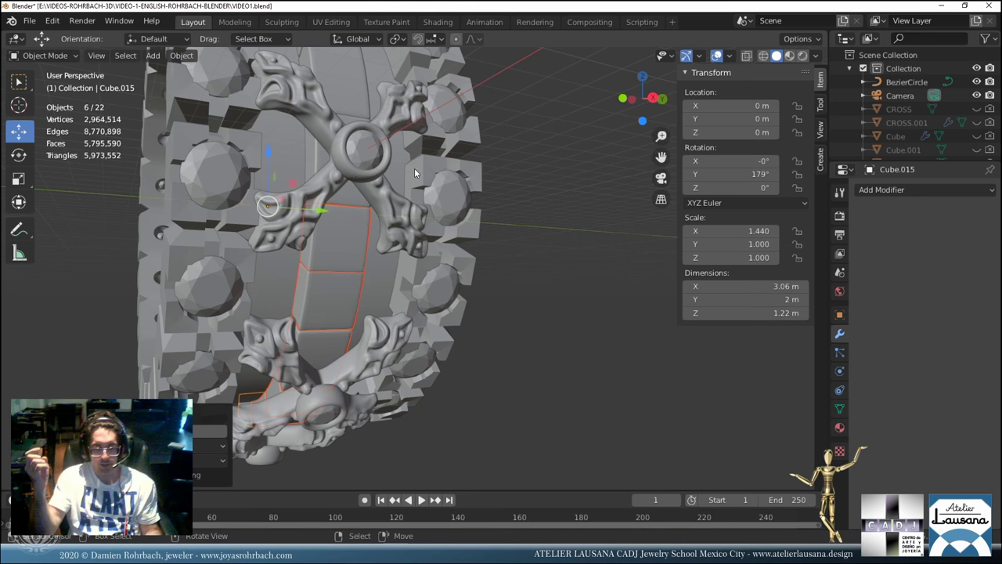
Duplicate the six selected blocks in place and rotate the copies about 90° around global Y onto the next empty stretch of the band.
scroll(414, 167, "down", 5)
middle_click_drag(368, 241, 555, 298)
middle_click_drag(486, 212, 461, 290)
key("shift+d")
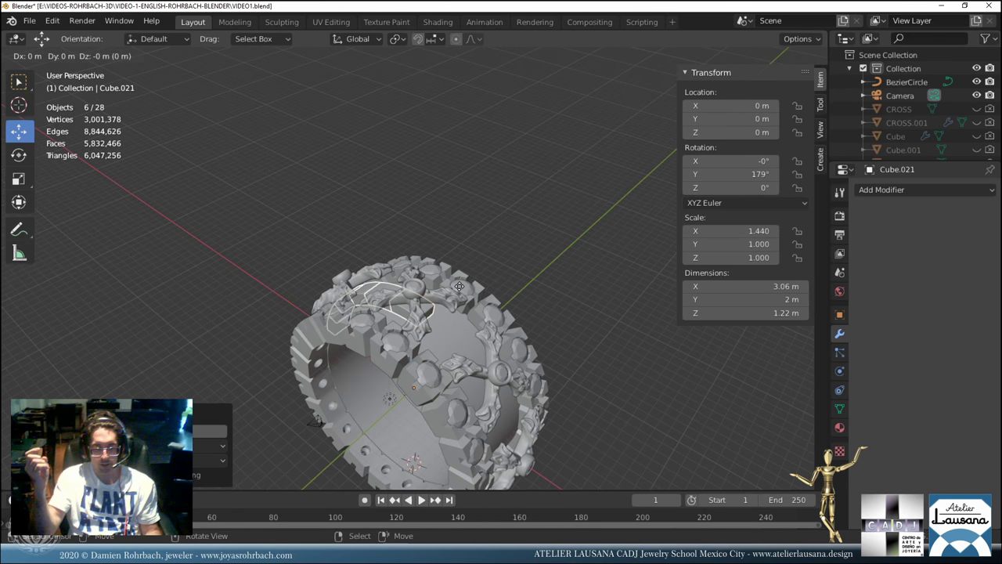
key("Escape")
key("r")
key("y")
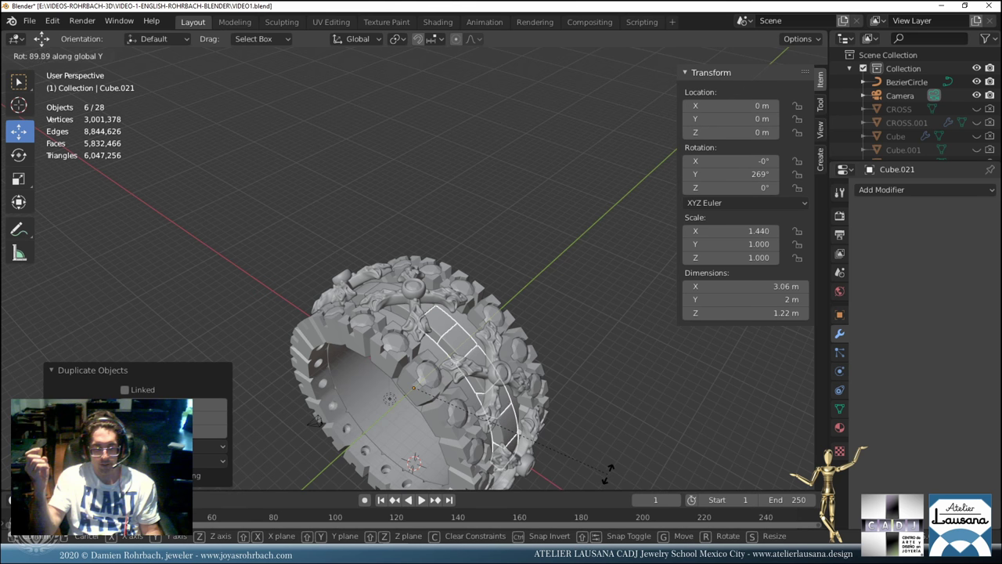
left_click(606, 465)
Duplicate the blocks Cube.019 and Cube.017 in place and rotate the copies about 90° around global Y, to 281° for Cube.017's copy.
middle_click_drag(607, 466, 434, 305)
left_click(406, 277)
scroll(420, 297, "up", 4)
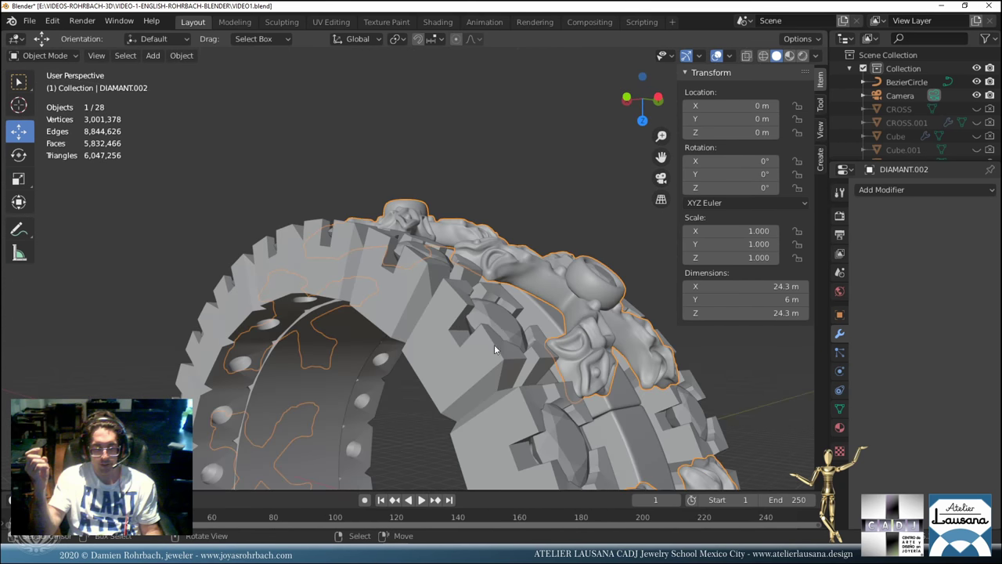
middle_click_drag(557, 334, 417, 359)
left_click(349, 312)
middle_click_drag(242, 313, 333, 406)
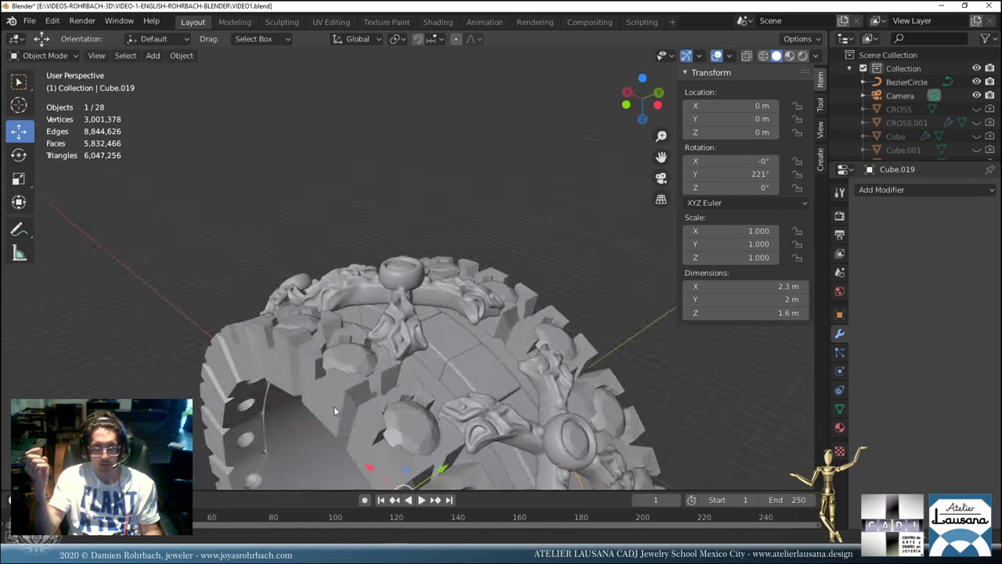
middle_click_drag(459, 337, 401, 201, "shift")
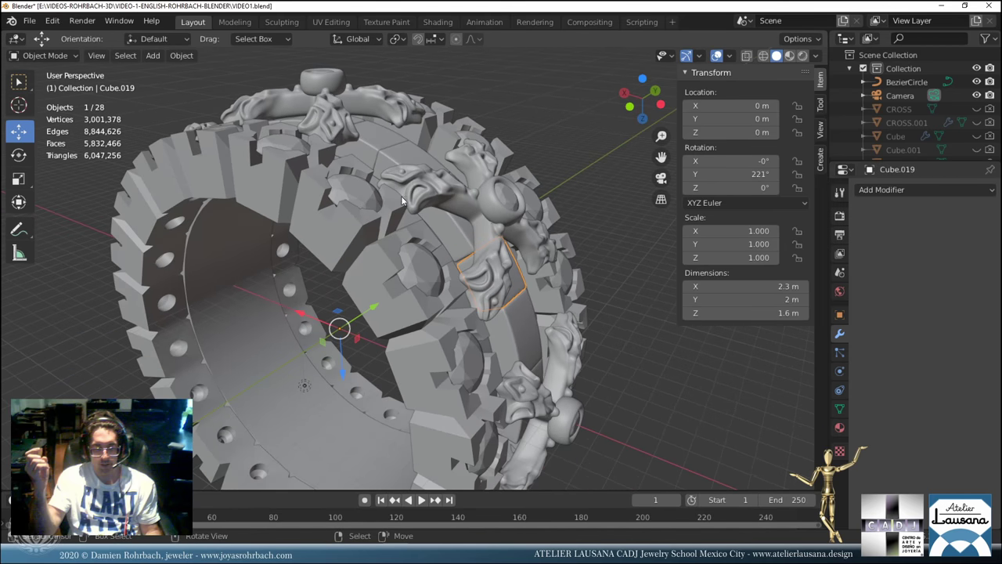
left_click(388, 149, "shift")
scroll(388, 149, "down", 3)
middle_click_drag(387, 149, 568, 190)
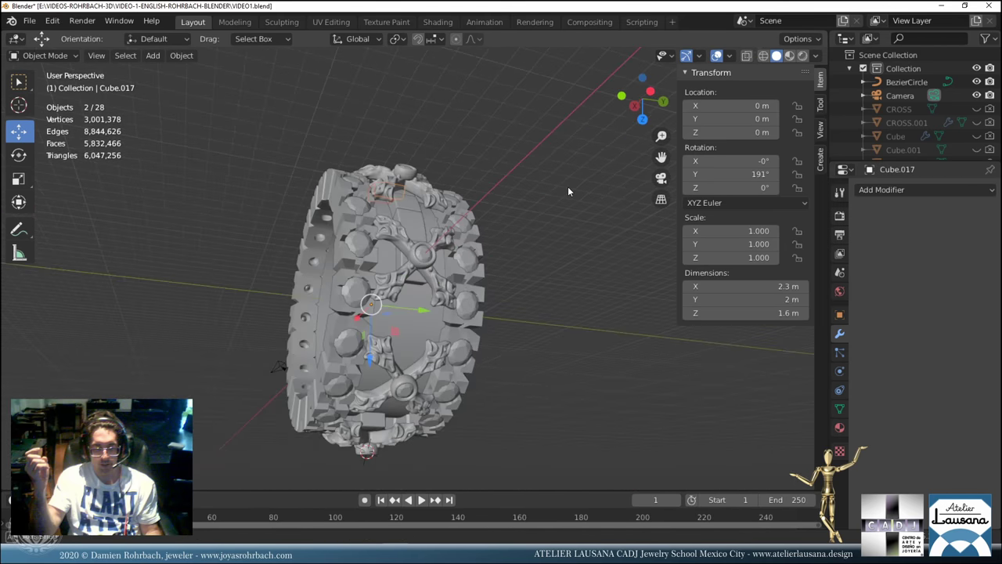
key("shift+d")
key("r")
key("y")
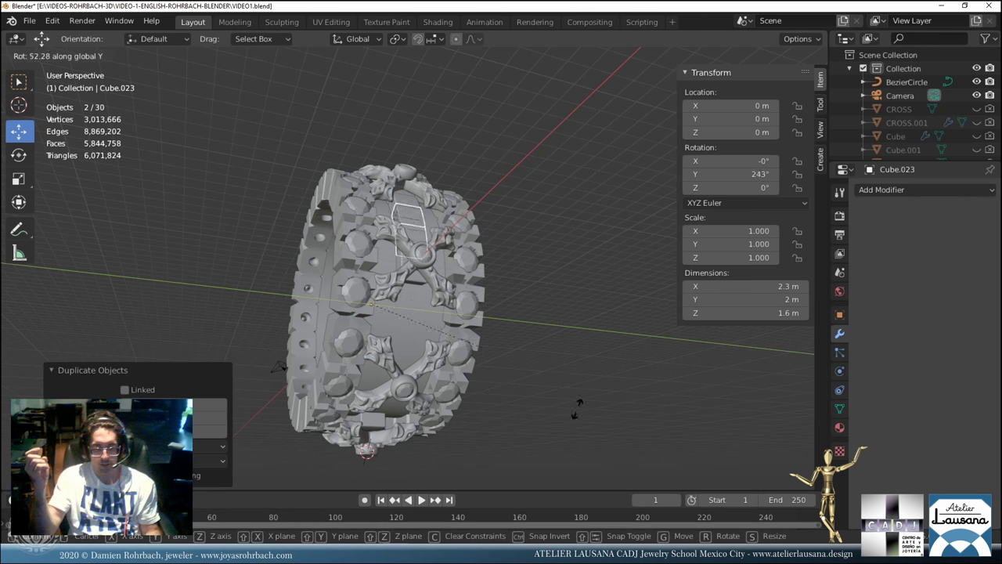
left_click(514, 103)
middle_click_drag(583, 241, 566, 218)
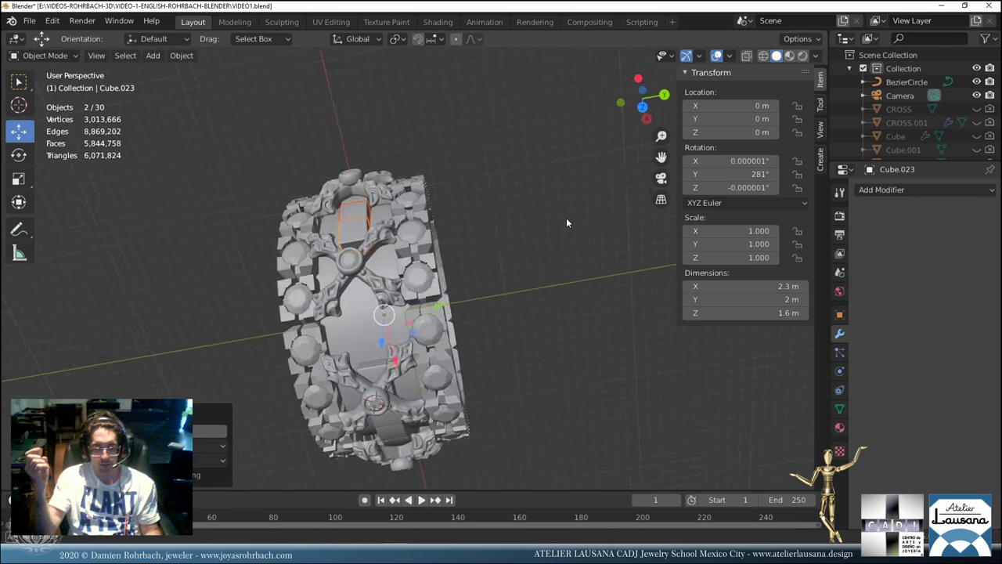
Duplicate the two selected blocks in place, rotate the copies about 25° around global Y beneath the next cross, and save the file.
key("shift+d")
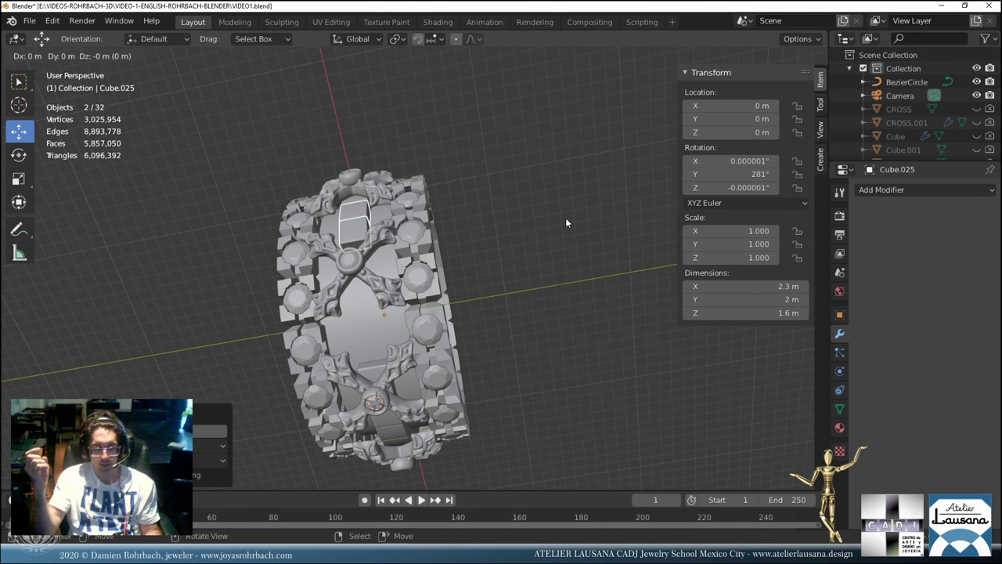
right_click(566, 217)
key("r")
key("y")
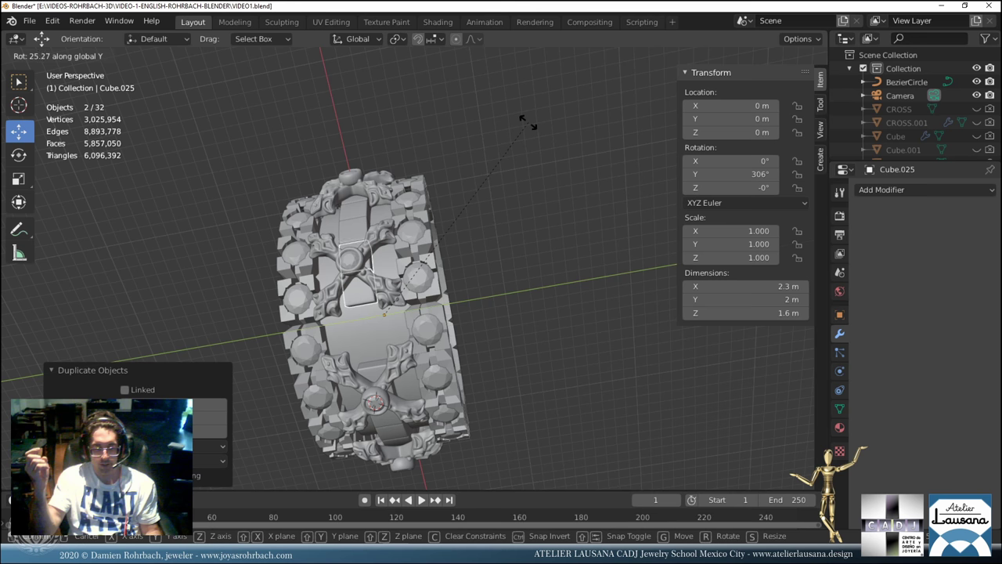
left_click(529, 123)
middle_click_drag(463, 199, 459, 194)
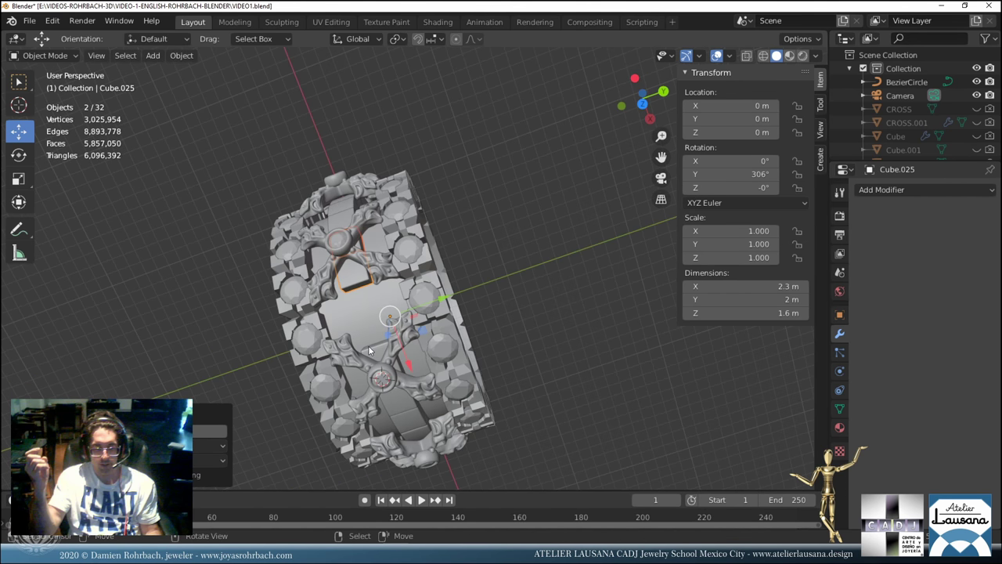
key("ctrl+s")
Duplicate the wide block Cube.003 in place, rotate the copy to -17.5° around global Y into the gap between crosses, and save the file.
left_click(369, 352)
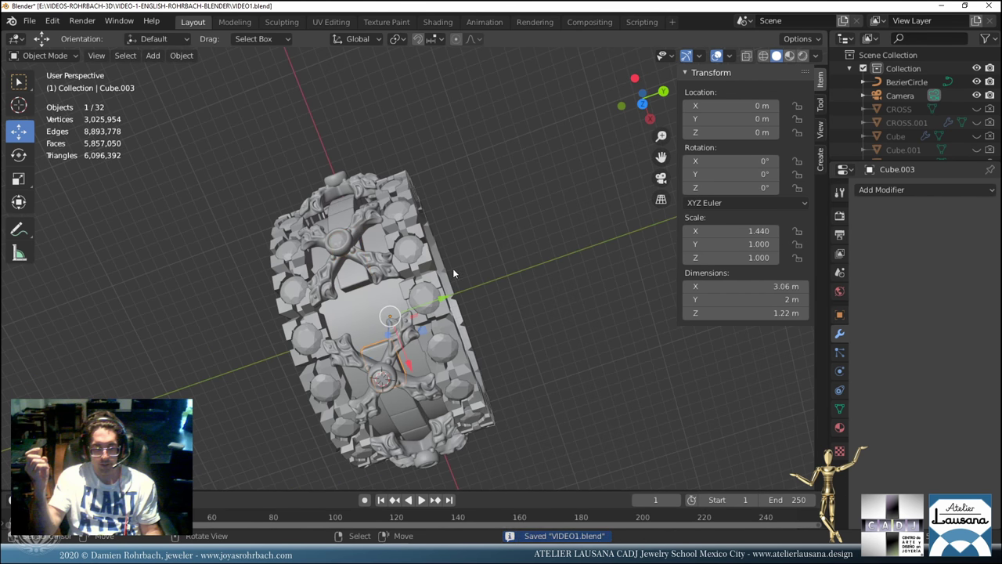
key("shift+d")
key("Escape")
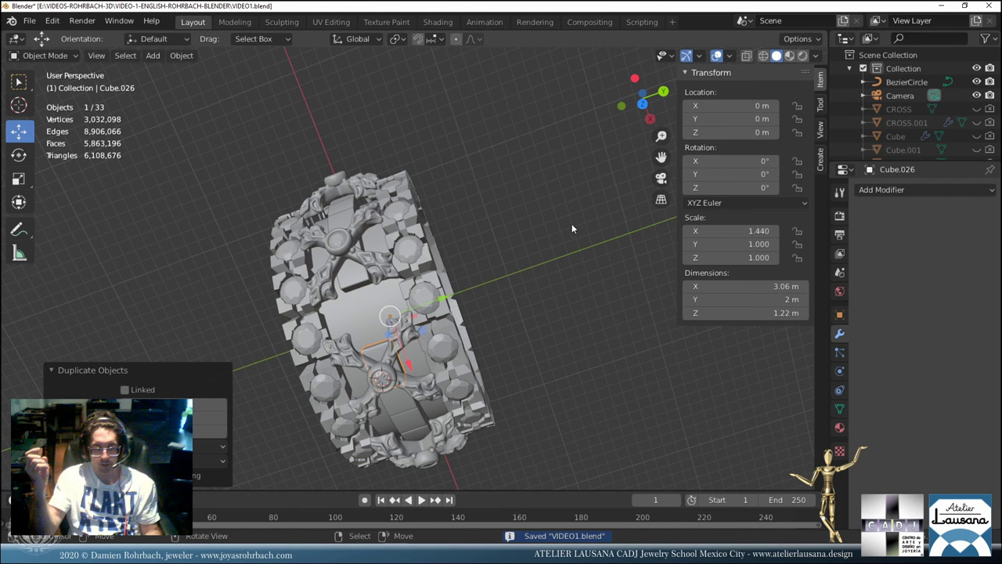
key("r")
key("y")
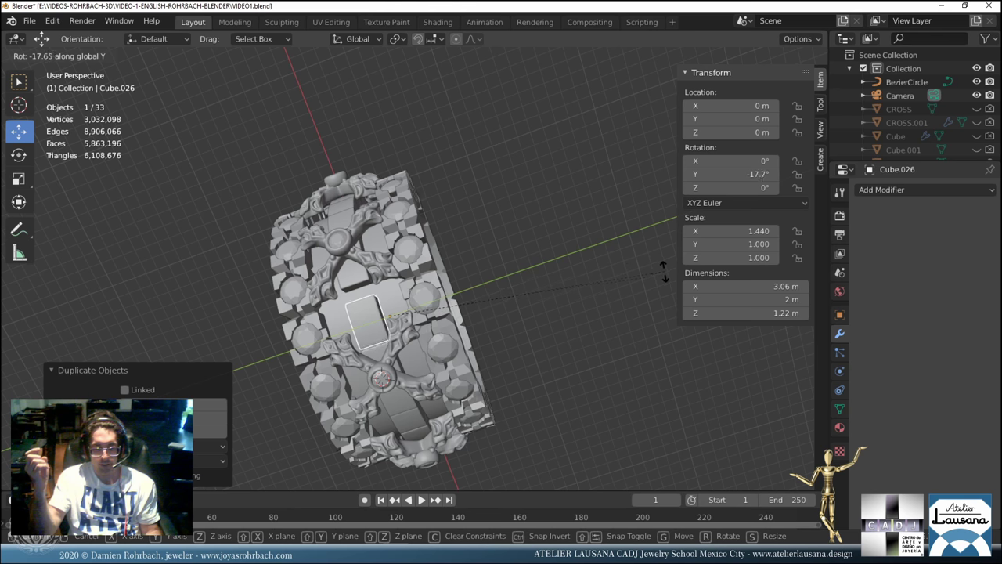
left_click(672, 274)
middle_click_drag(473, 258, 493, 207)
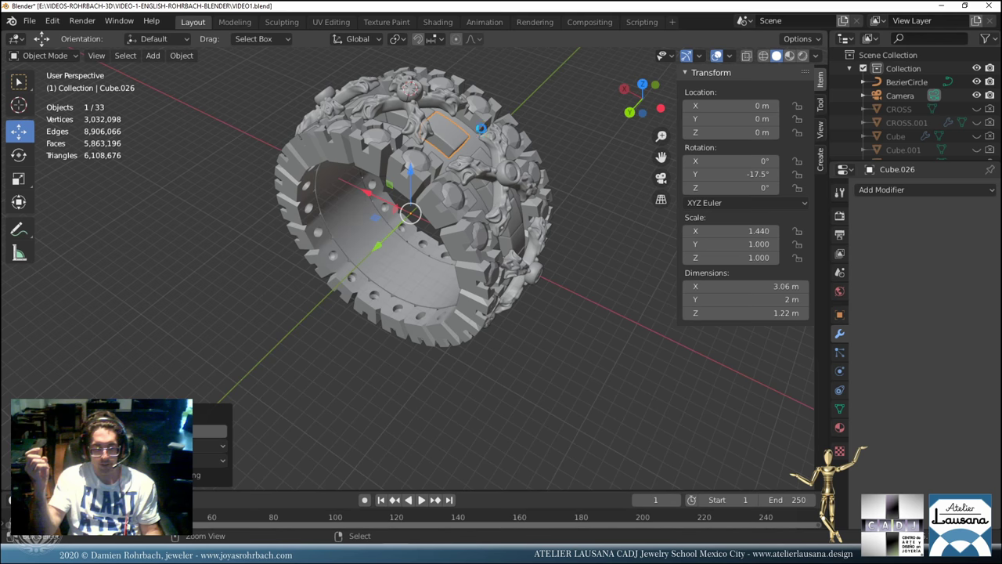
key("ctrl+s")
Duplicate the block Cube.025 in place beneath the arm of the cross.
scroll(429, 195, "up", 5)
left_click(429, 193)
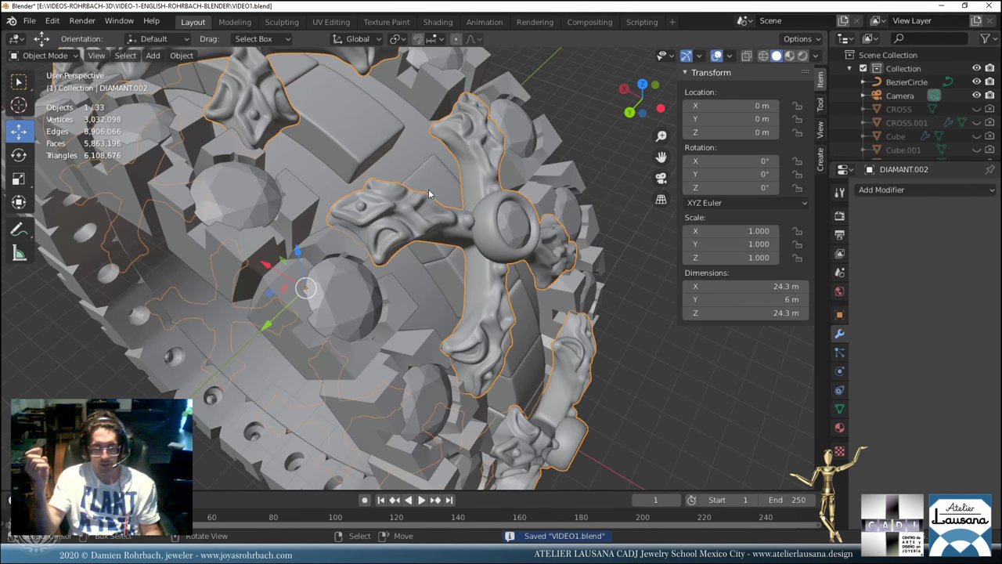
left_click(433, 170)
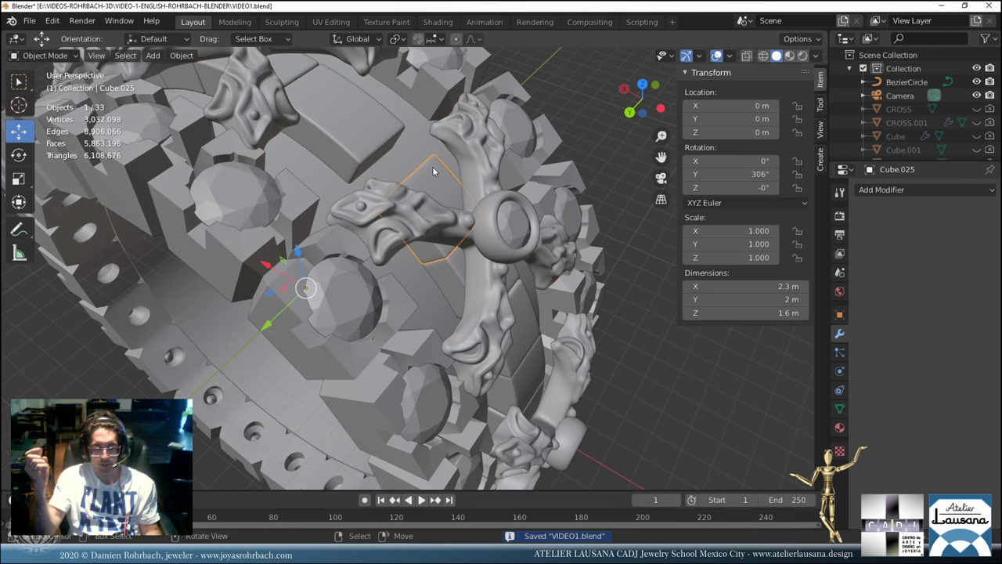
key("shift+d")
right_click(433, 171)
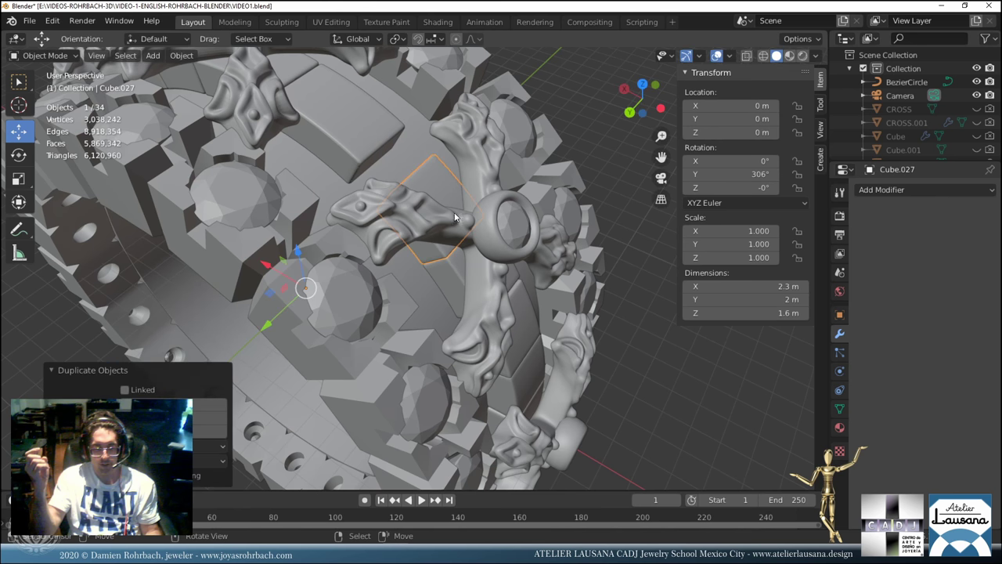
key("s")
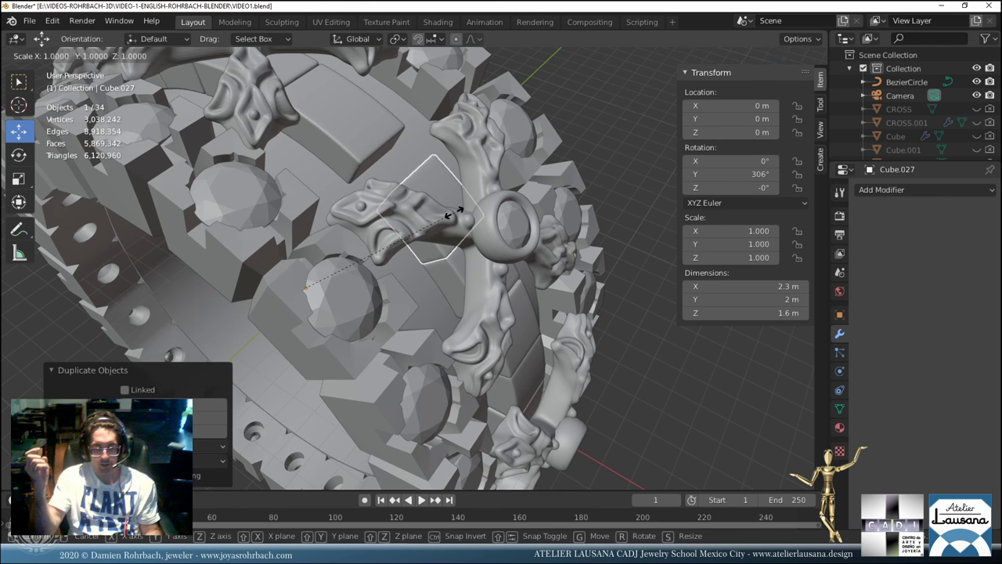
key("x")
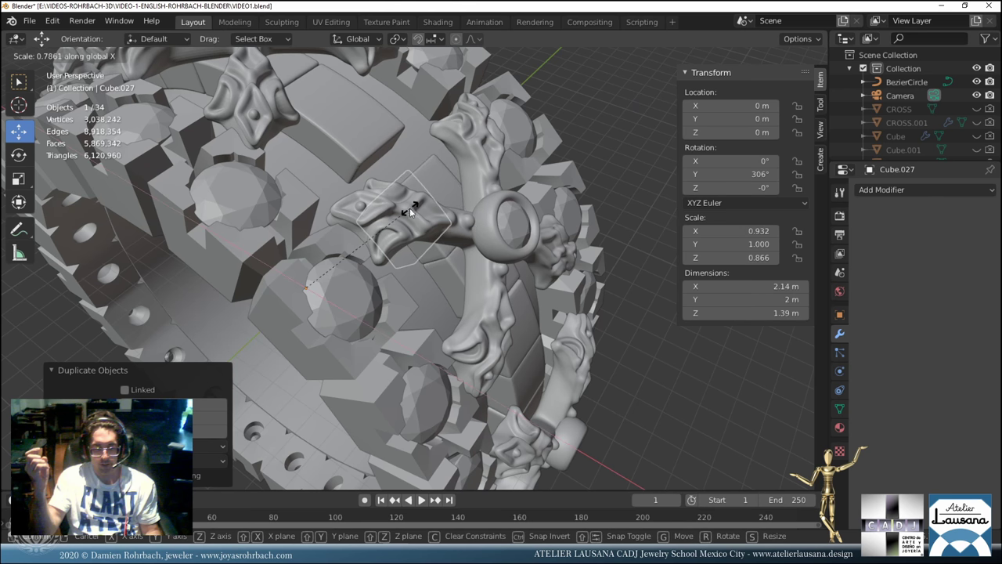
right_click(410, 210)
Set the origin of the copied block to its geometry.
left_click(182, 55)
mouse_move(202, 85)
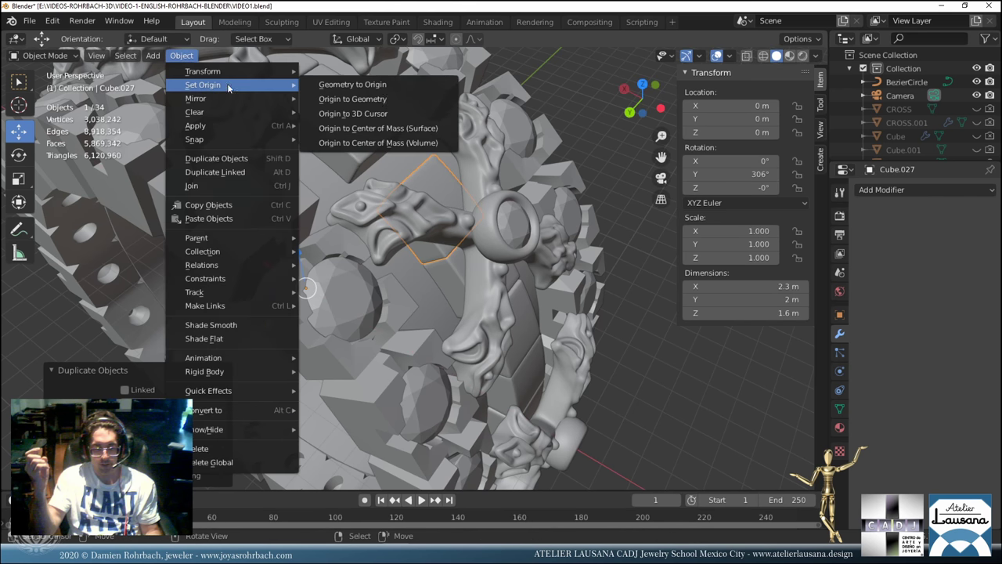
left_click(431, 99)
Shrink the copied block along global X to scale X 0.824 and Z 0.626, and move it along X to about -4.55 m.
key("s")
key("x")
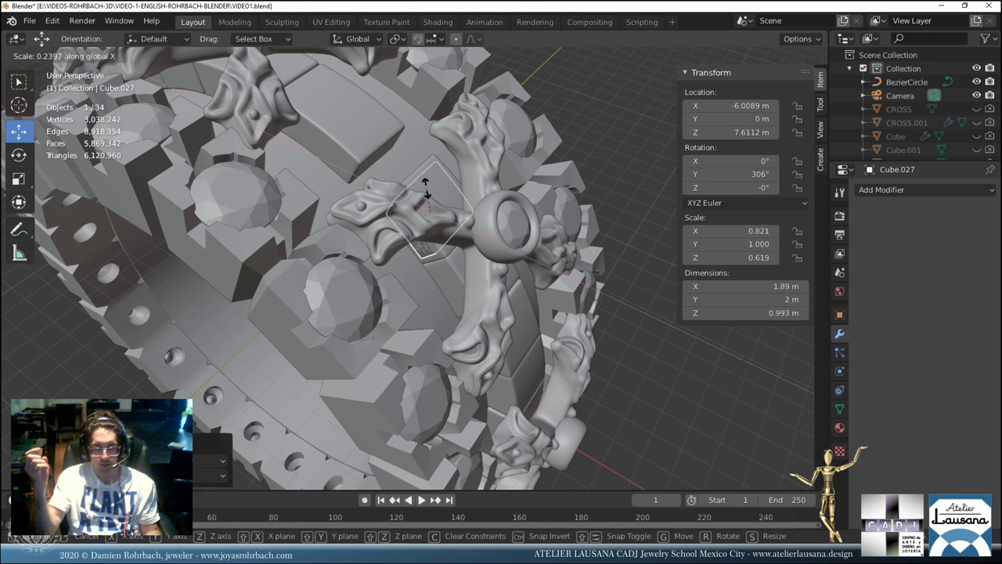
left_click(451, 226)
middle_click_drag(452, 226, 439, 185)
key("g")
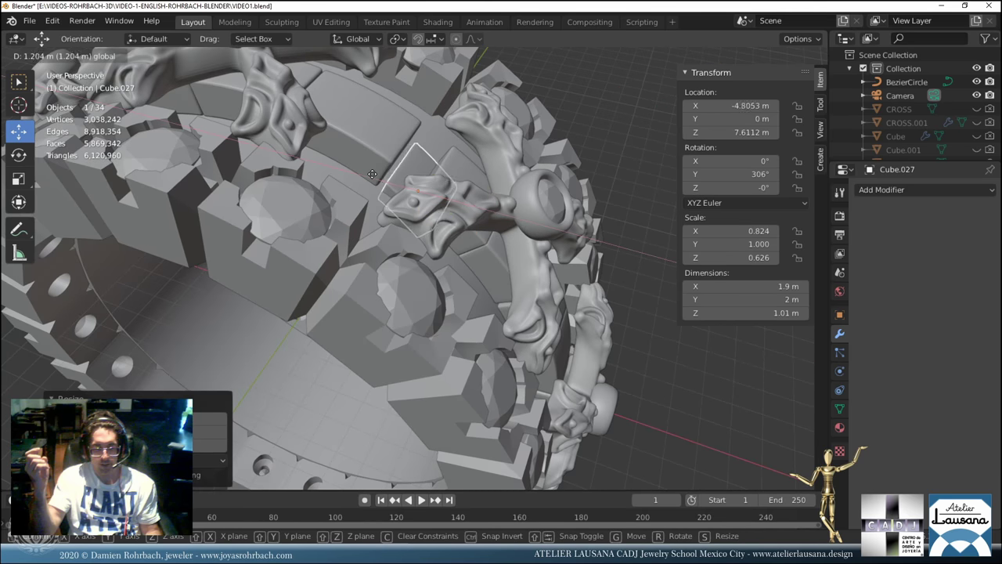
left_click_drag(372, 174, 364, 172)
Try to raise the narrowed block along global Z, and undo that move.
left_click_drag(409, 143, 407, 117)
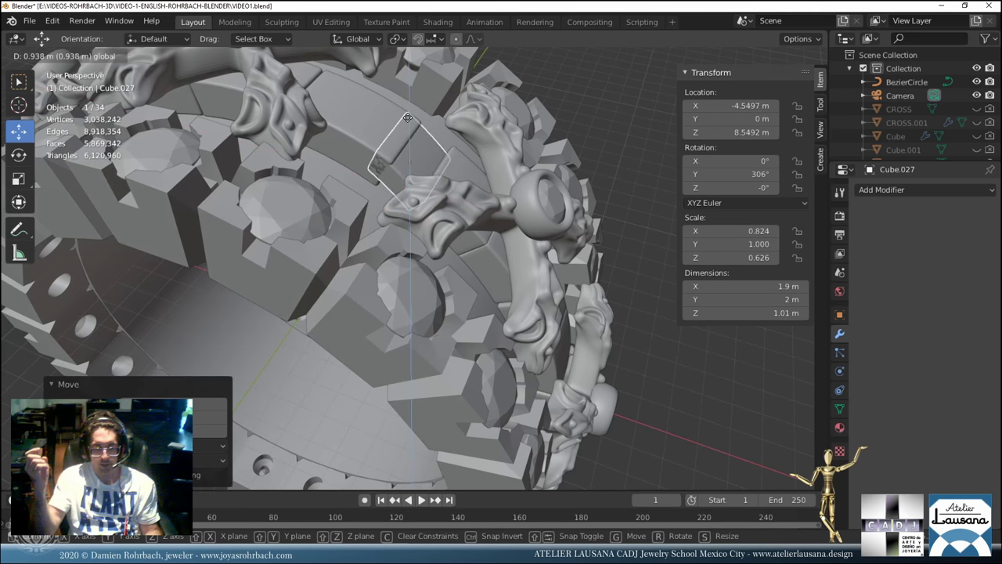
left_click(413, 137)
key("ctrl+z")
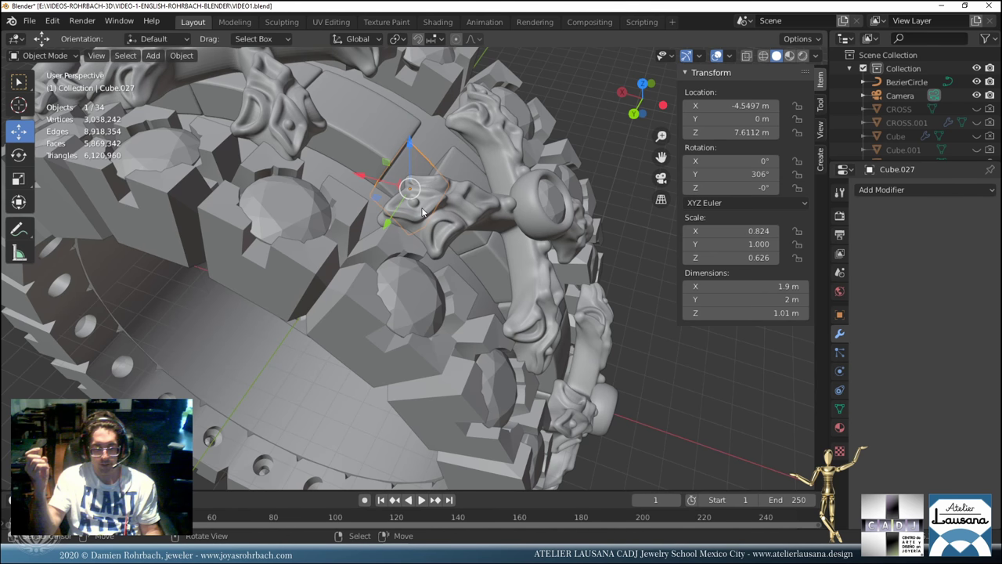
Delete the narrowed block copy beneath the arm of the cross and select the adjacent bent block.
key("Delete")
left_click(360, 169)
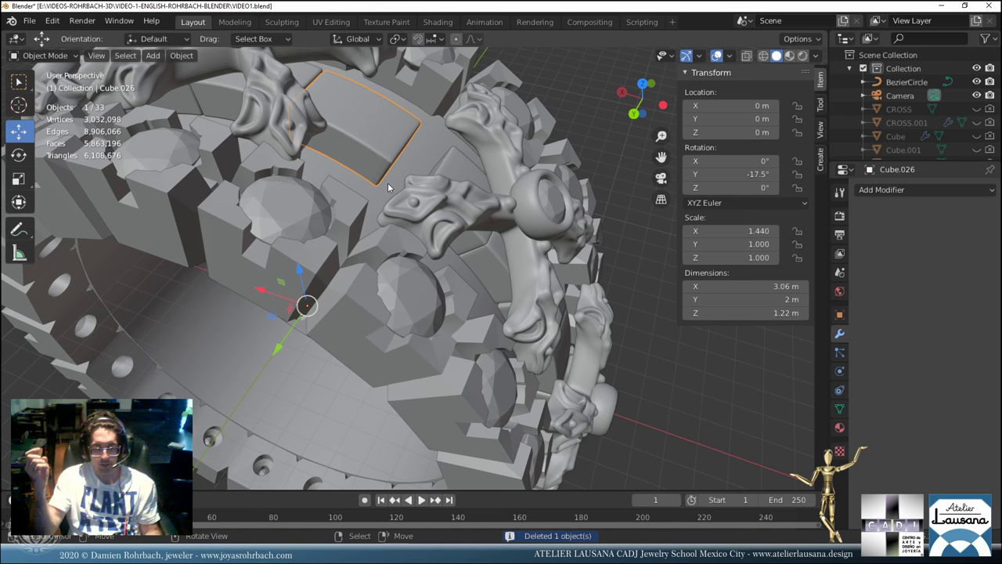
Hide the setting side 2 ring, the diamonds and the crosses to expose the blocks from the front, and save the file.
key("KP_1")
left_click(492, 70)
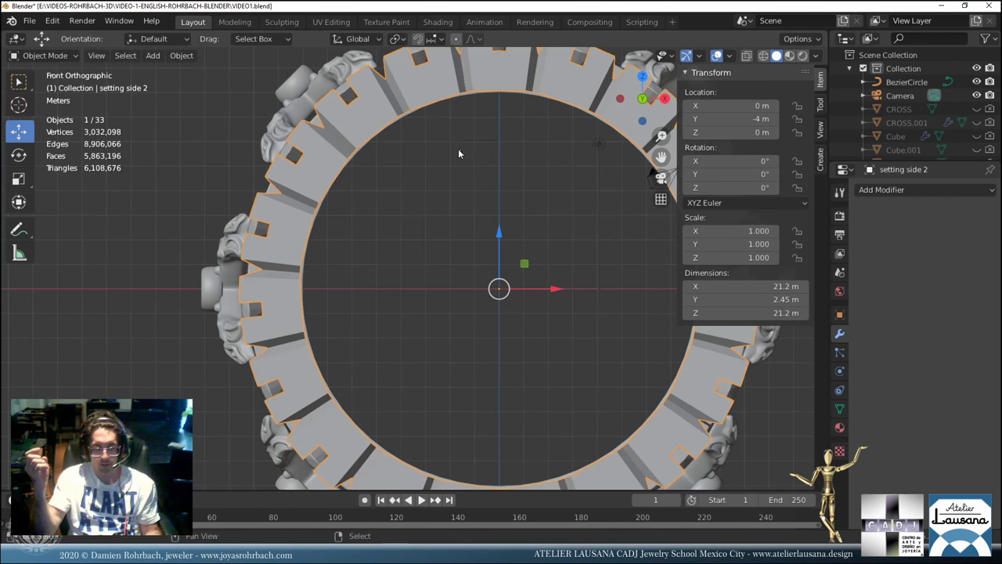
middle_click_drag(458, 153, 407, 334, "shift")
key("h")
scroll(381, 235, "up", 5)
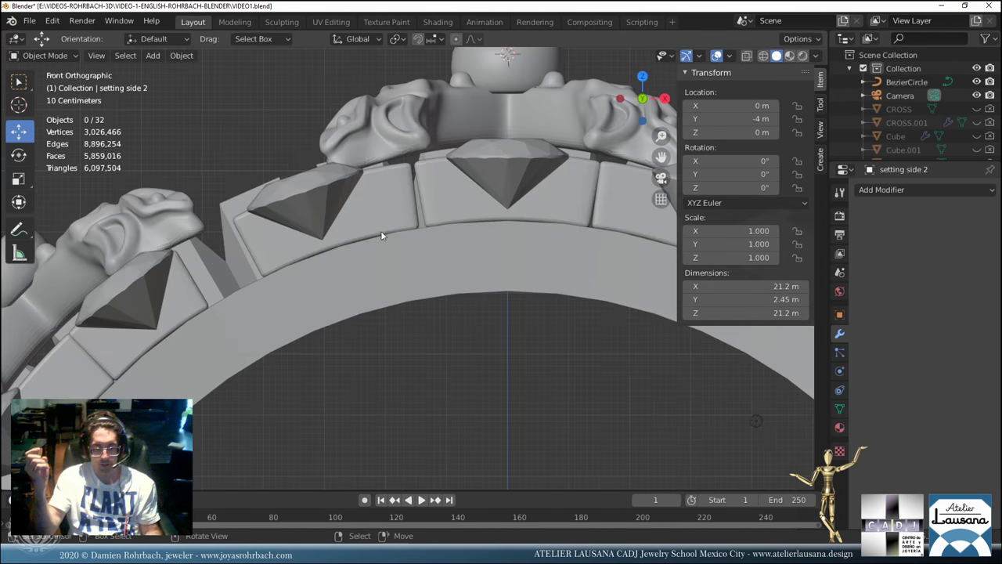
left_click(340, 199)
key("h")
left_click(156, 228)
key("h")
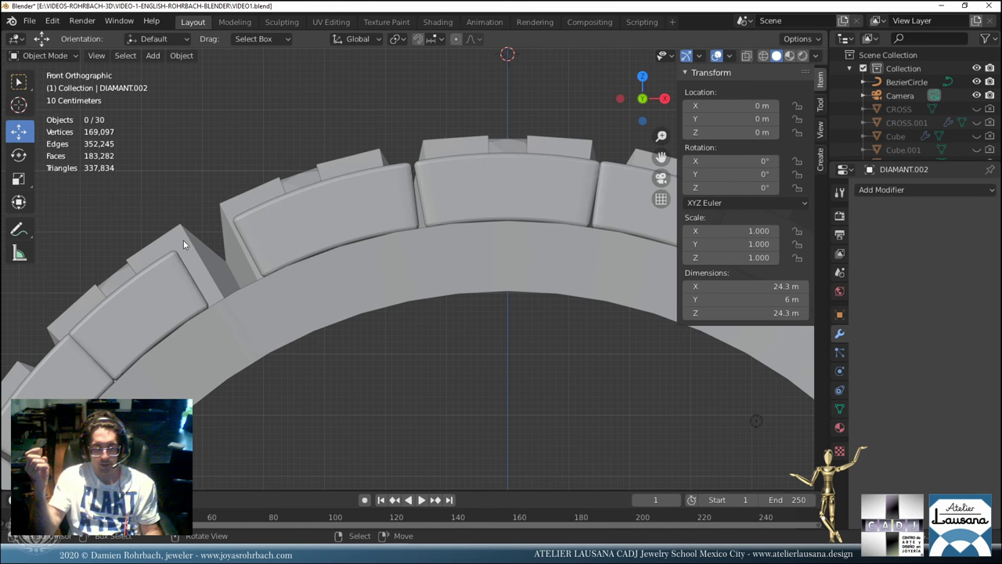
scroll(321, 219, "up", 4)
key("ctrl+s")
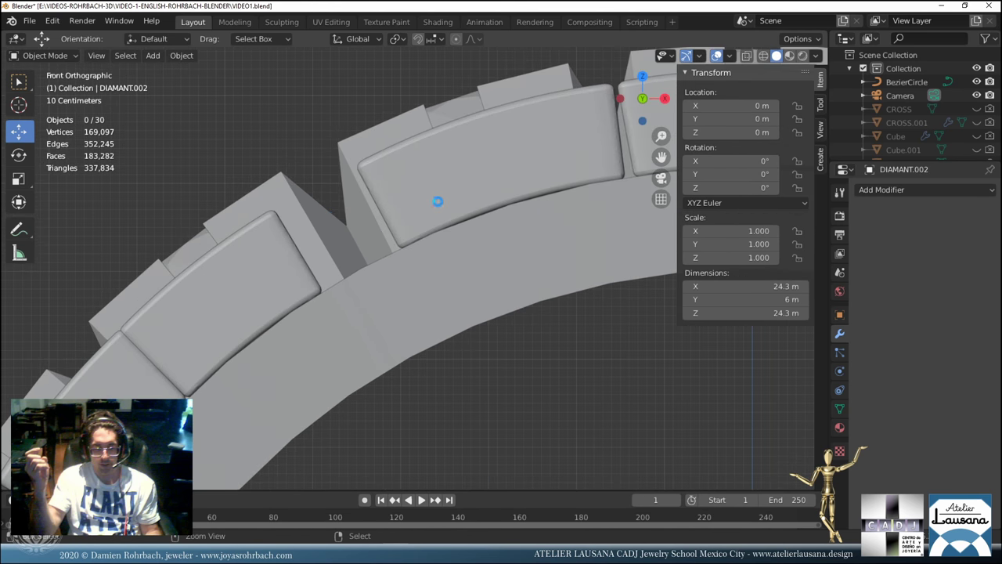
Rotate block Cube.026 about global Y to -17.1° so it sits against its neighbour, and save the file.
left_click(473, 200)
key("r")
key("y")
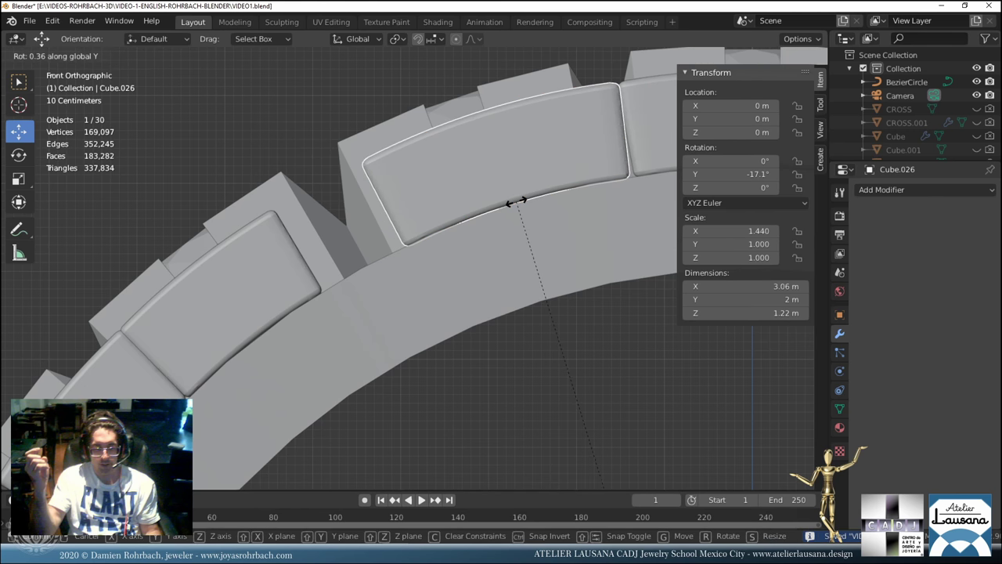
left_click(516, 200)
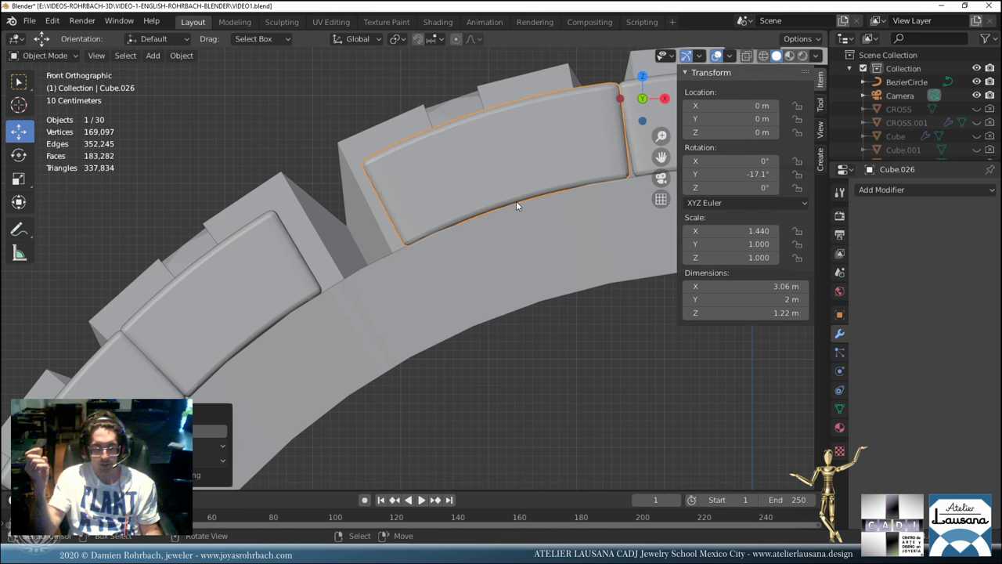
key("ctrl+s")
Place the 3D cursor in the gap between the two blocks and add a 2 m plane there, aligned to the view.
right_click(339, 217, "shift")
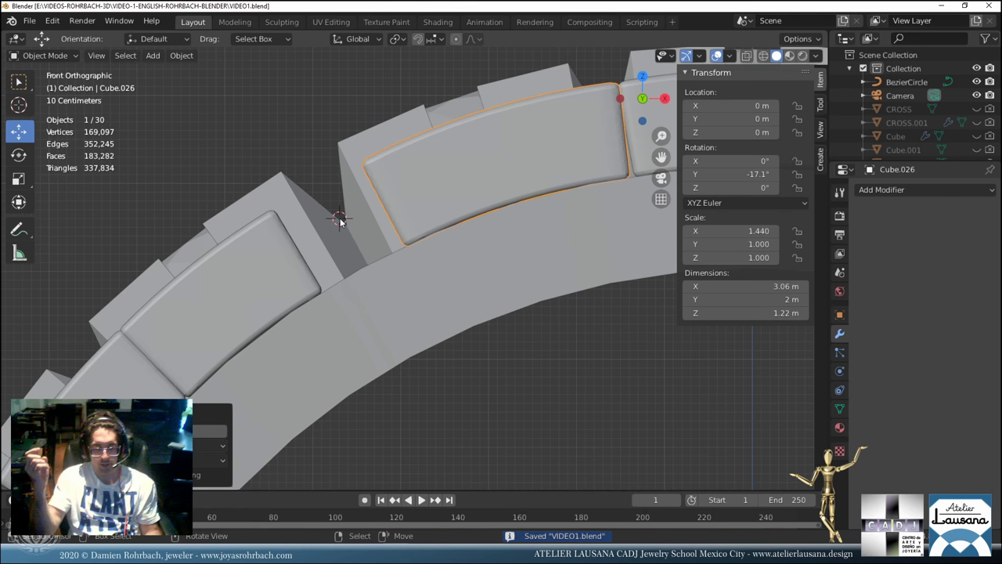
left_click(156, 59)
mouse_move(165, 72)
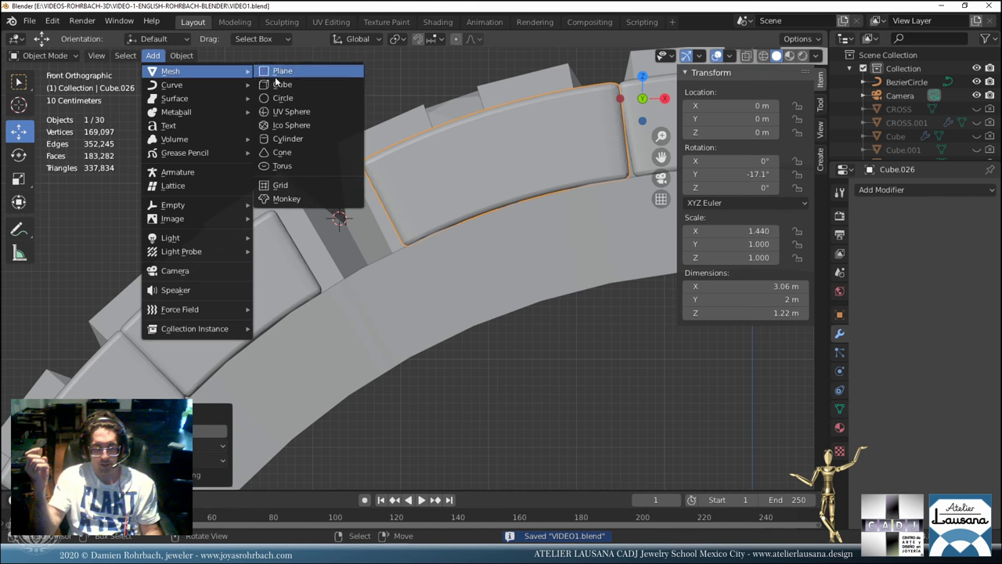
left_click(274, 74)
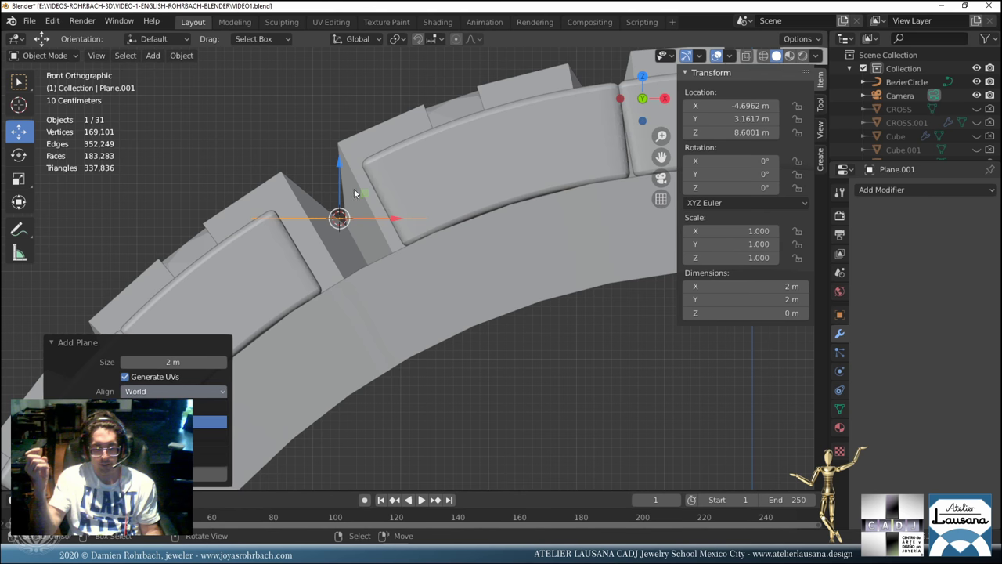
left_click(180, 421)
Move the plane along global Y to about -0.99 m, level with the front face of the blocks.
middle_click_drag(352, 207, 340, 224)
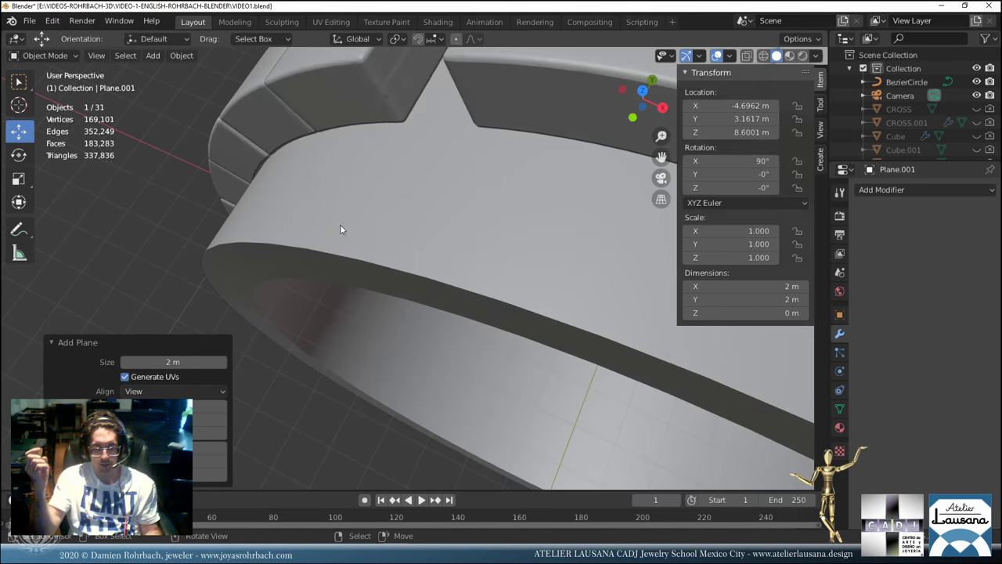
scroll(340, 224, "down", 5)
middle_click_drag(397, 190, 391, 205)
key("KP_7")
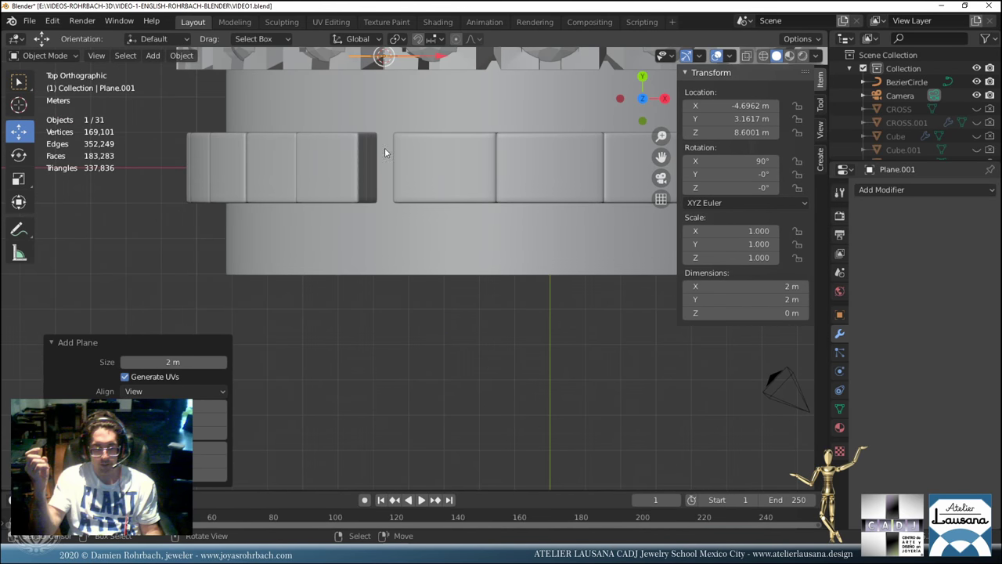
key("g")
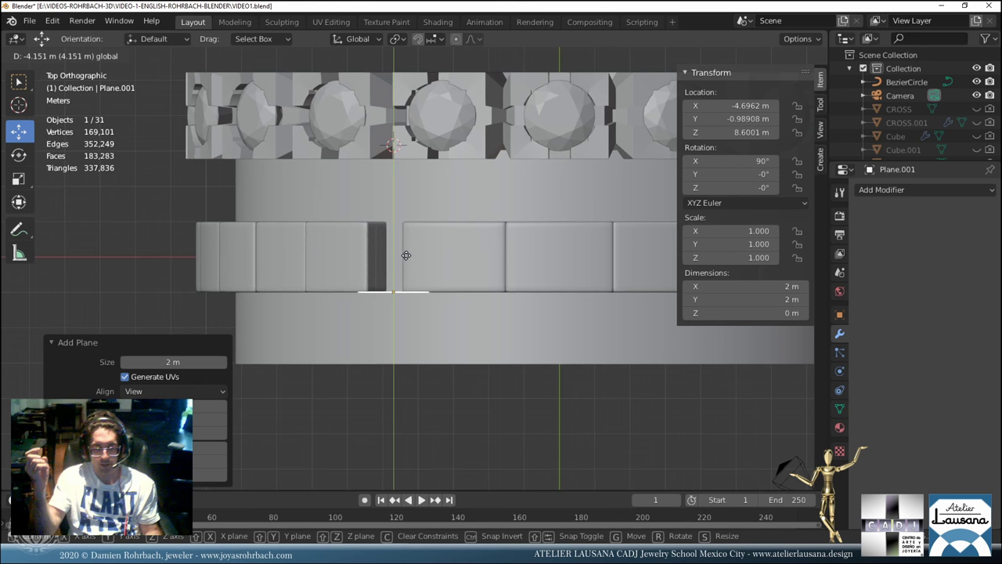
left_click(406, 254)
Move the plane's two lower vertices onto the bottom corners of the neighbouring blocks, turning on X-ray to see them.
key("KP_1")
scroll(402, 245, "up", 3)
key("Tab")
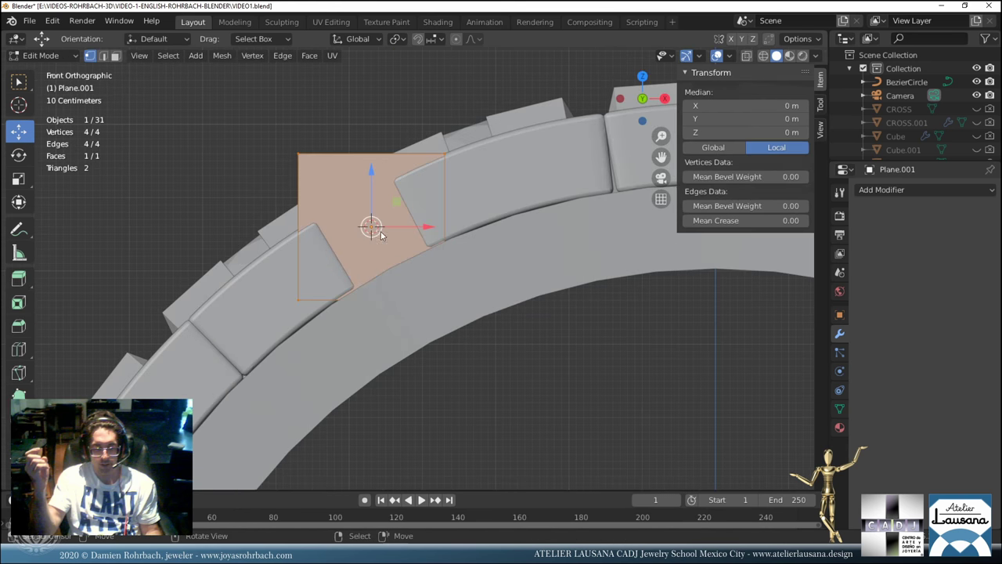
scroll(381, 235, "up", 3)
left_click(223, 323)
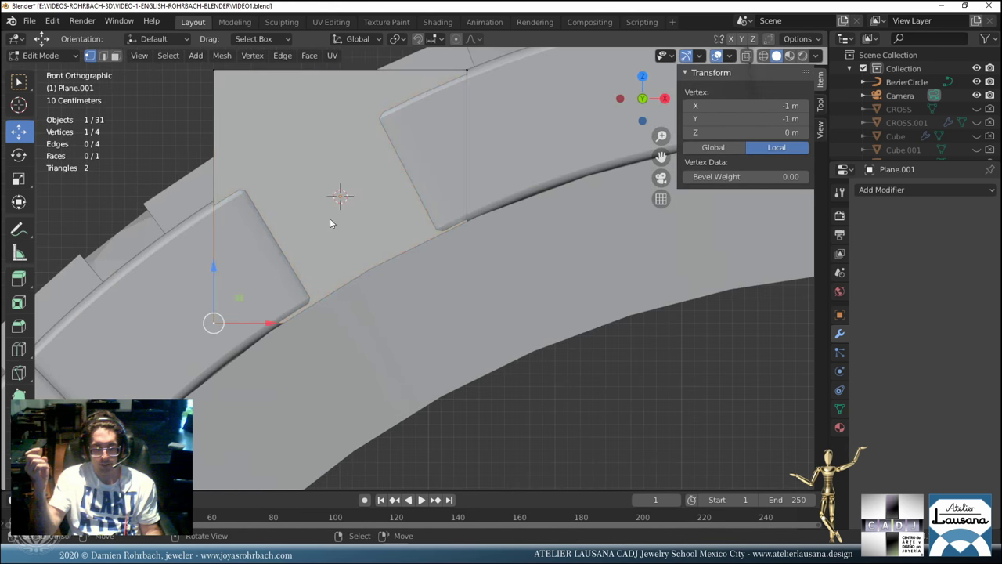
key("g")
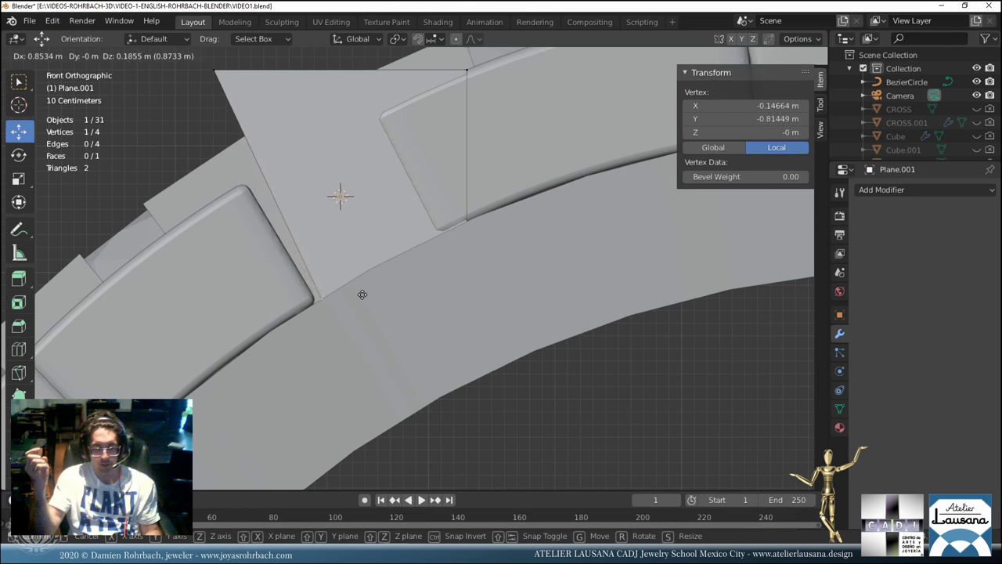
left_click(357, 296)
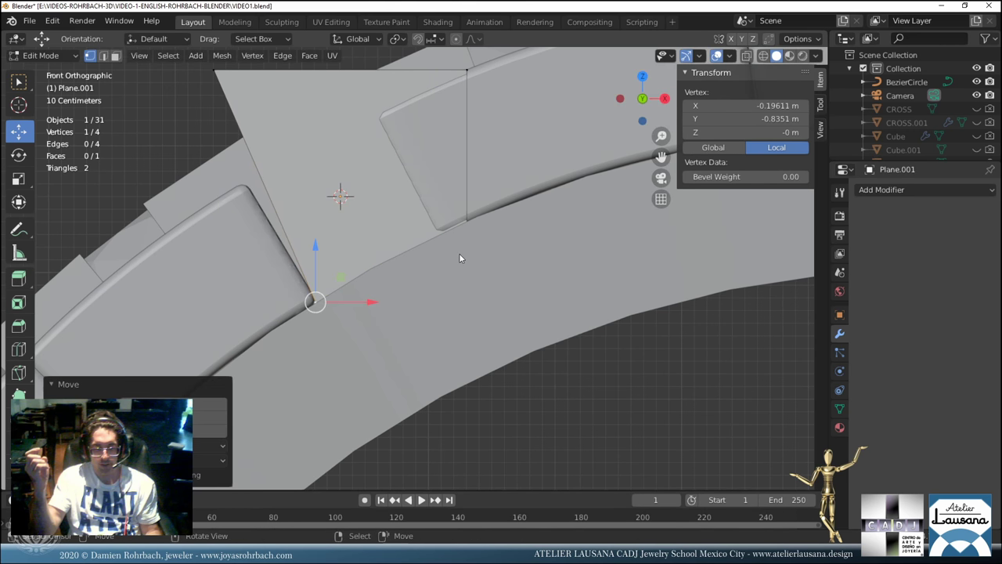
key("alt+z")
left_click(467, 319)
key("g")
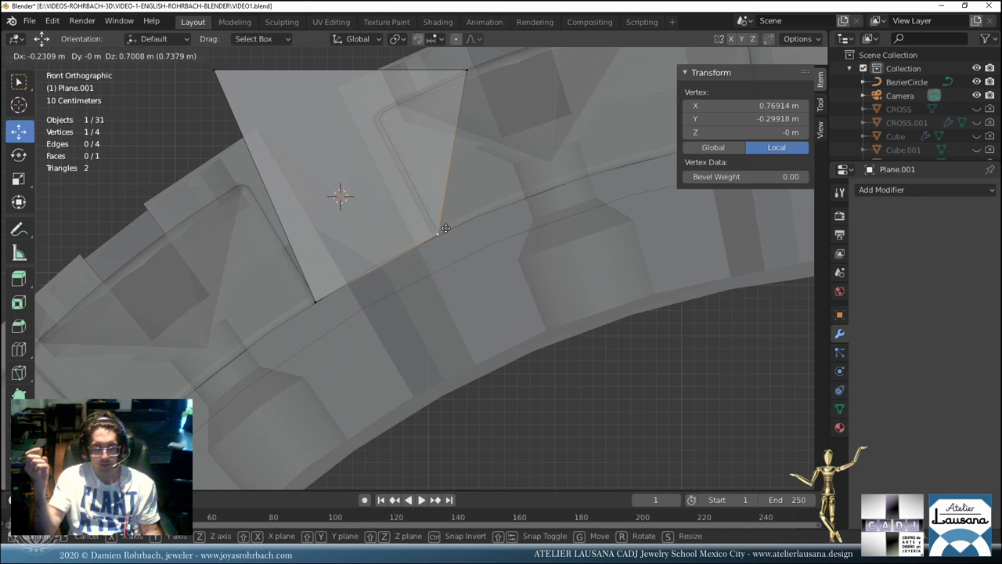
left_click(441, 230)
Move the plane's two upper vertices onto the top corners of the neighbouring blocks so the face fills the gap.
left_click(467, 70)
key("g")
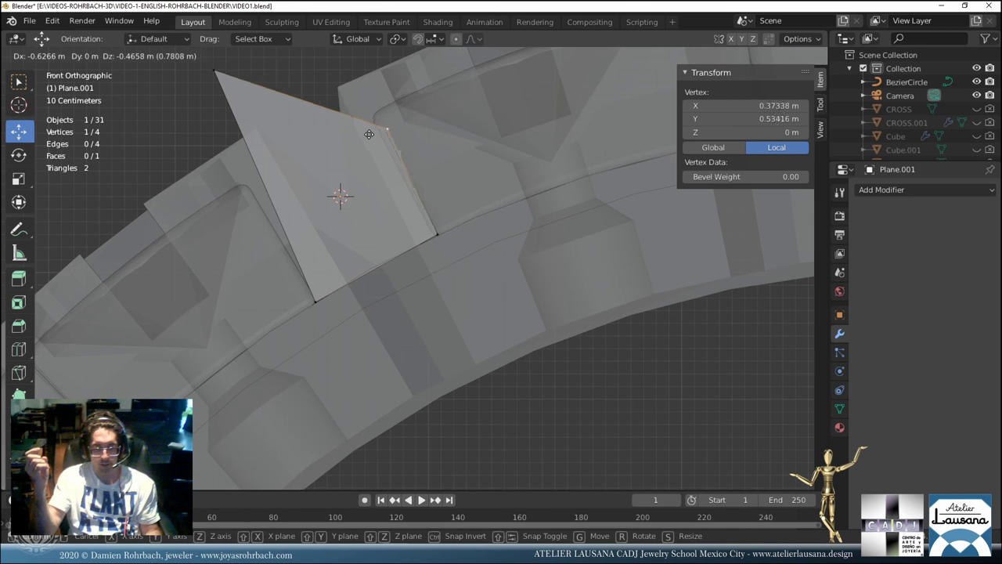
left_click(351, 121)
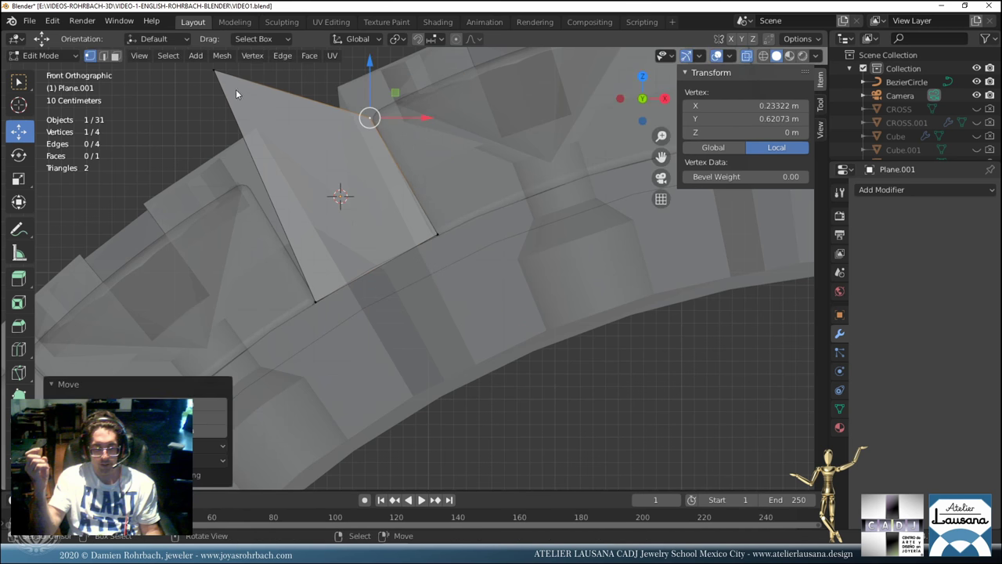
left_click(216, 70)
key("g")
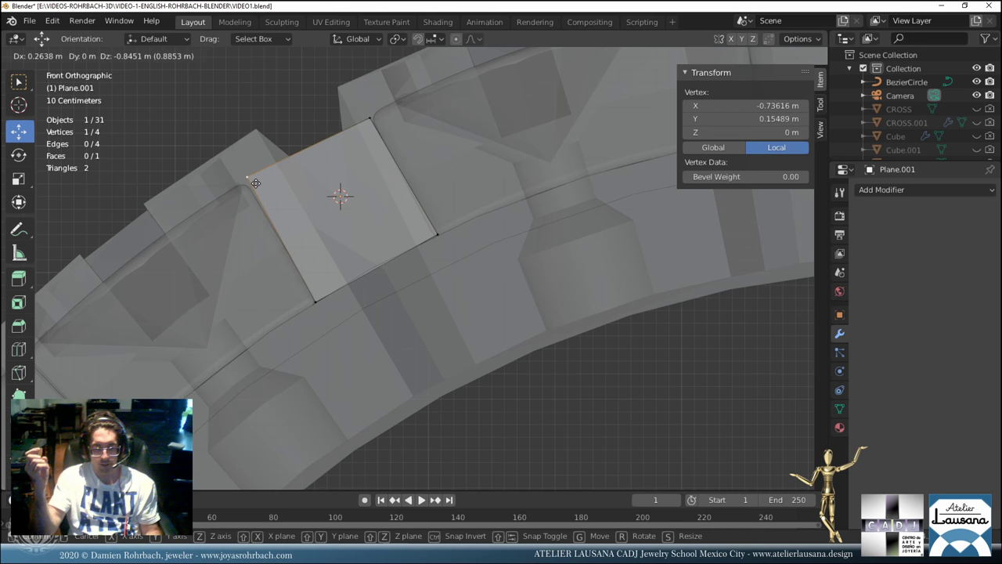
left_click(253, 186)
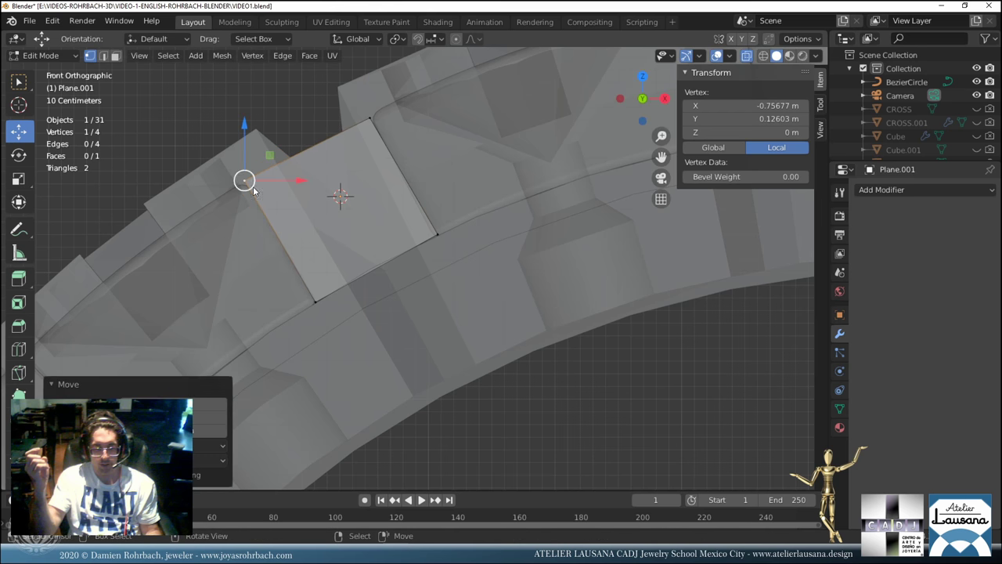
left_click(366, 120)
key("g")
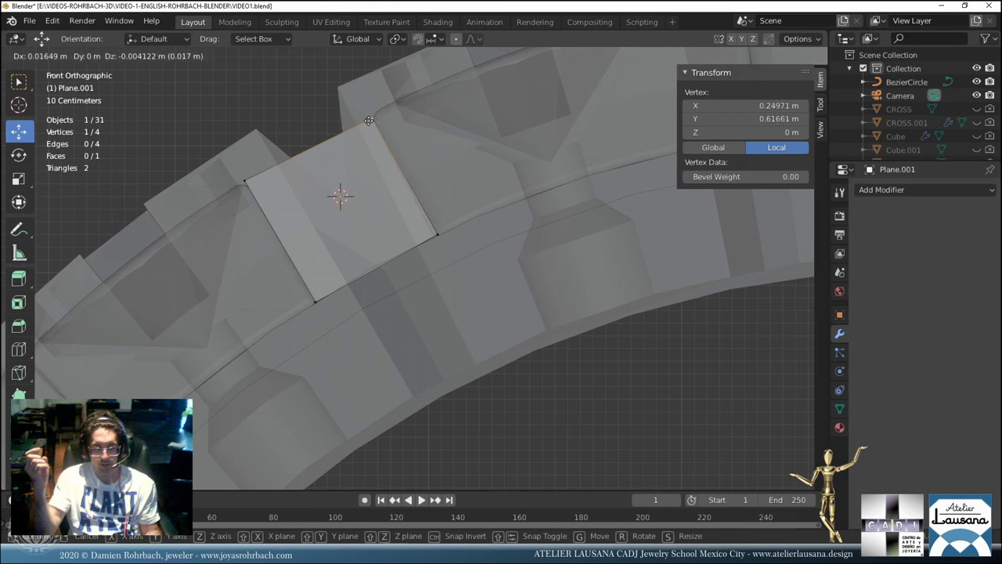
left_click(370, 118)
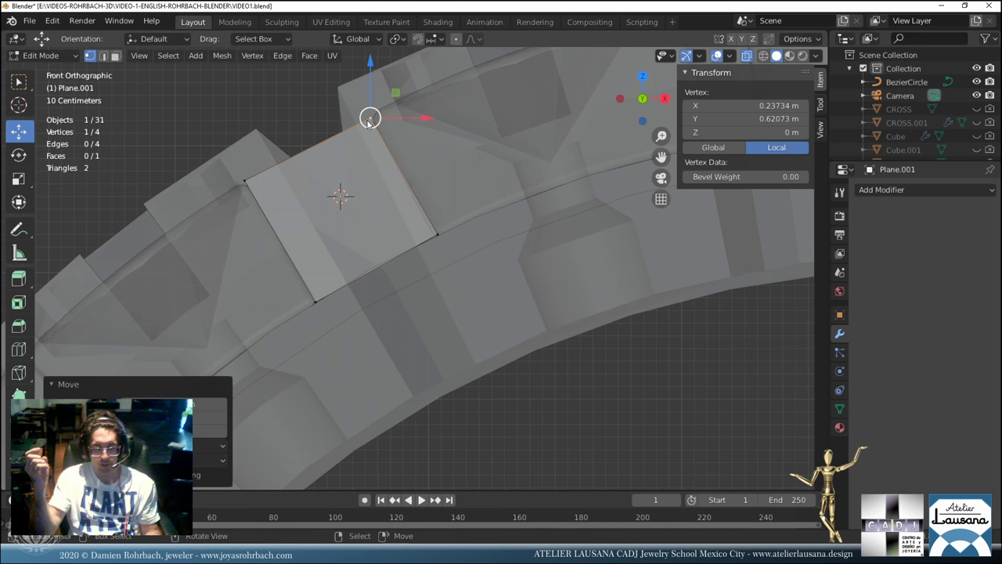
Subdivide the plane's outer edge into four segments and nudge the new vertices outward to give it a slight curve.
left_click(243, 179, "shift")
right_click(320, 145)
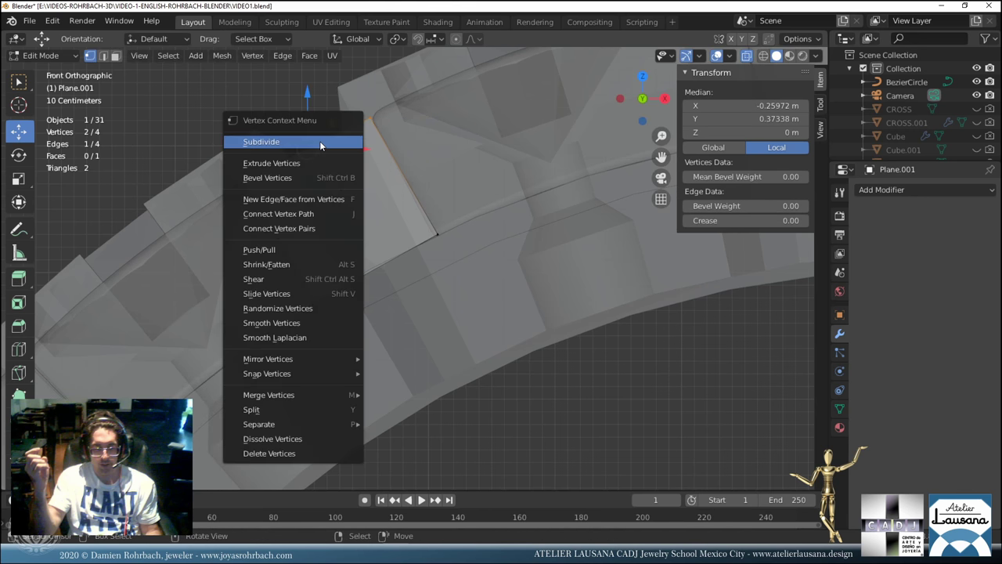
left_click(249, 146)
left_click(274, 165)
key("g")
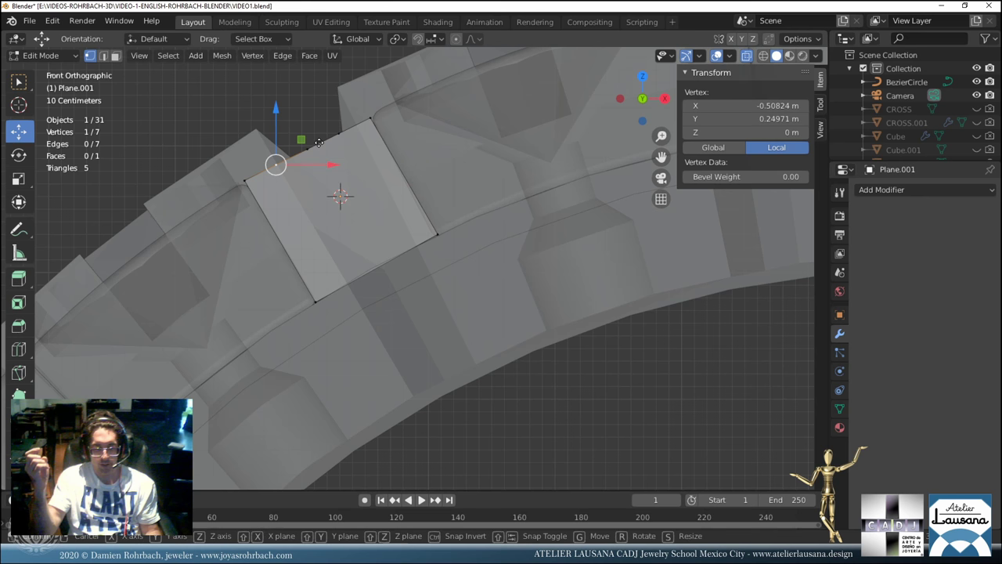
left_click(317, 141)
left_click(340, 133)
key("g")
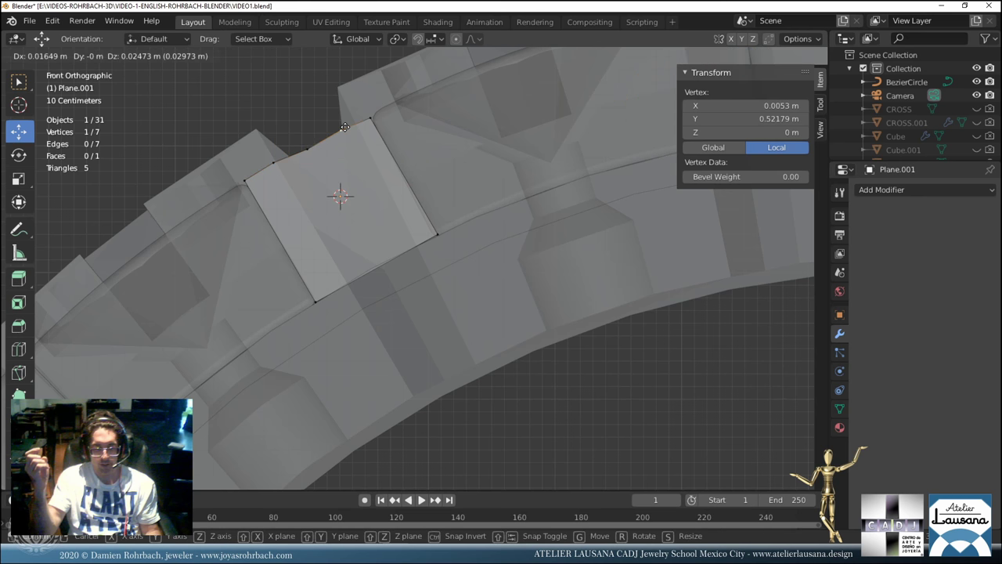
key("x")
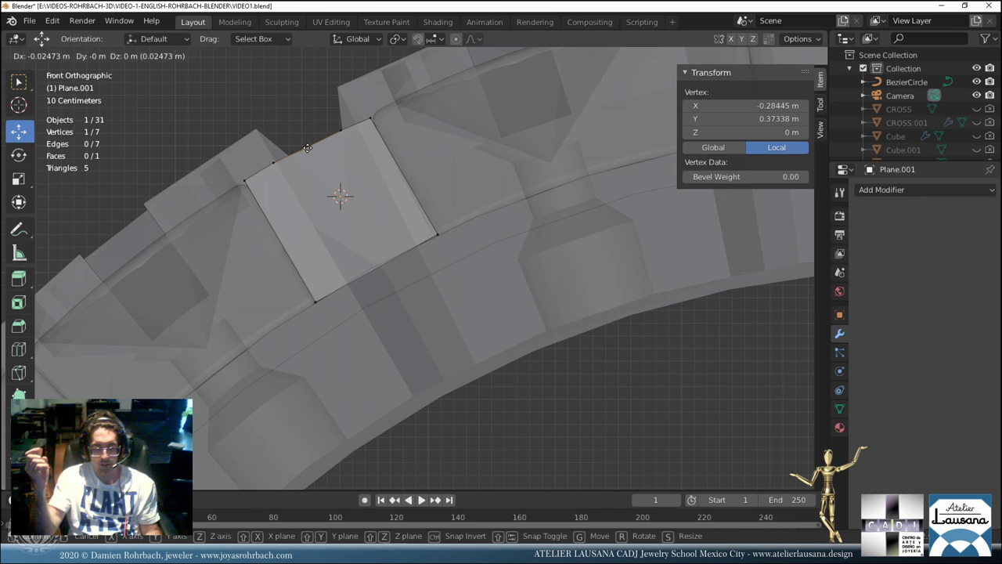
left_click(307, 148)
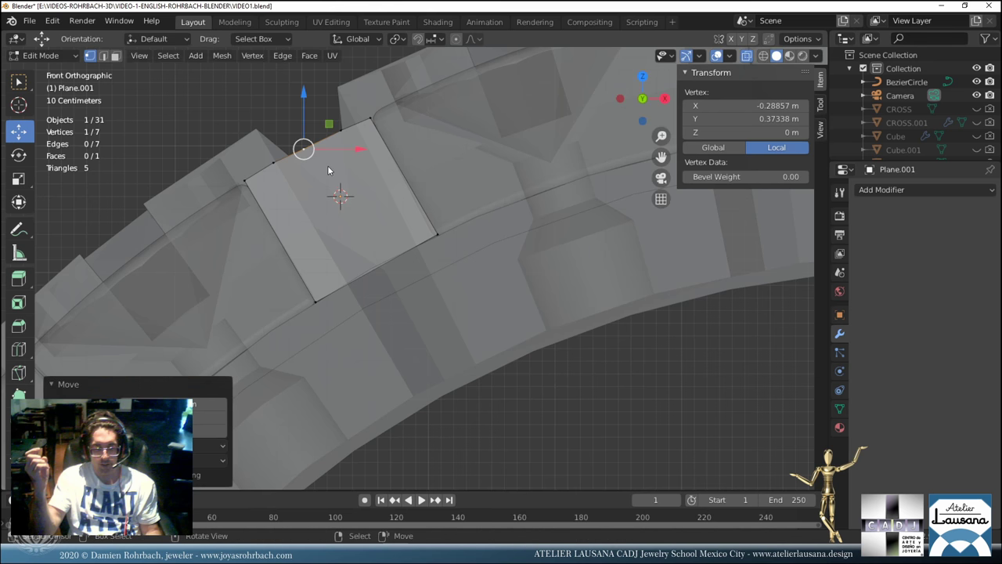
Extrude the whole face about 1.96 m along its normal, across the width of the block row.
middle_click_drag(329, 168, 385, 219)
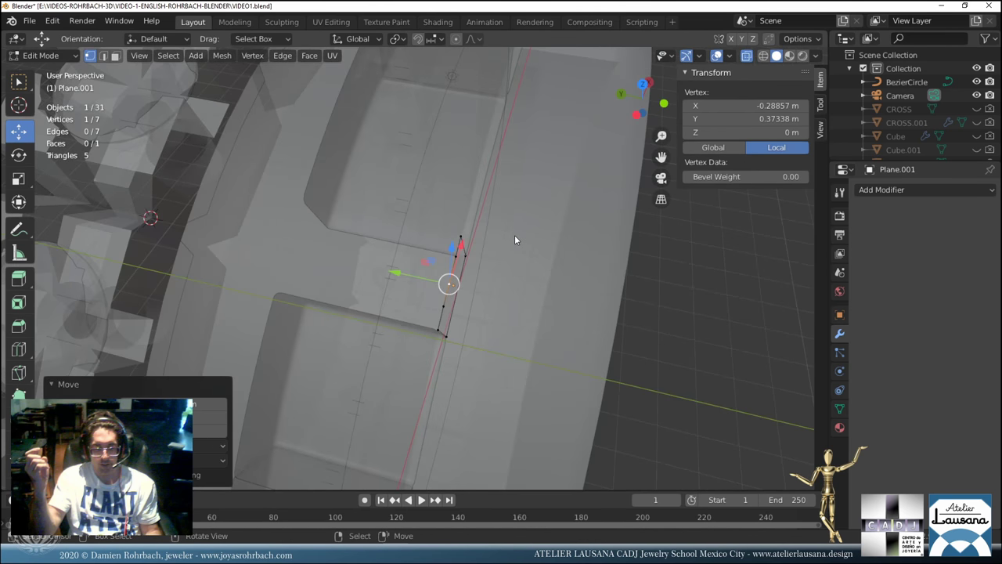
key("a")
key("e")
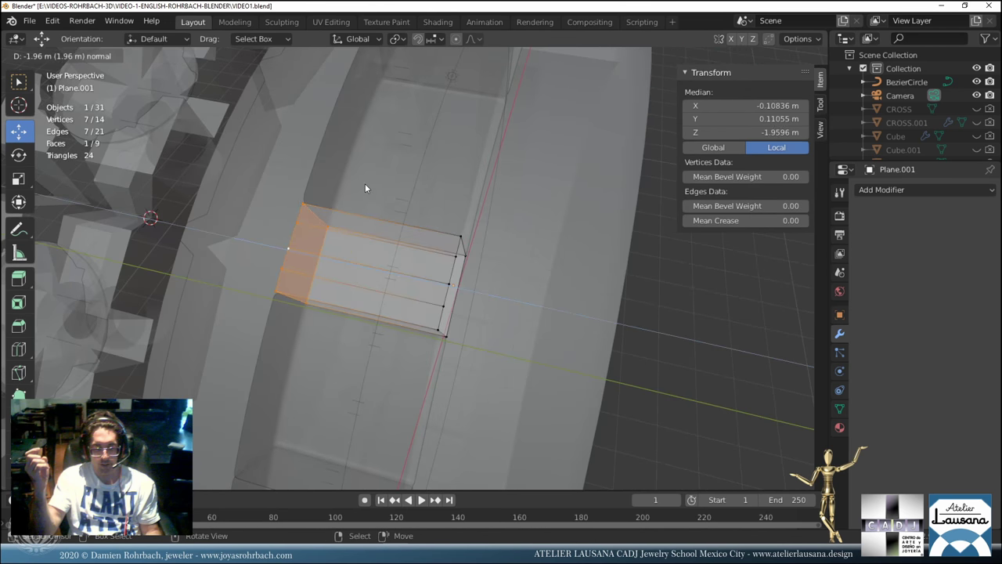
left_click(365, 188)
Align the extruded face with the rear edge of the neighbouring blocks at local Z about -1.986 m, return to Object Mode and save.
key("KP_7")
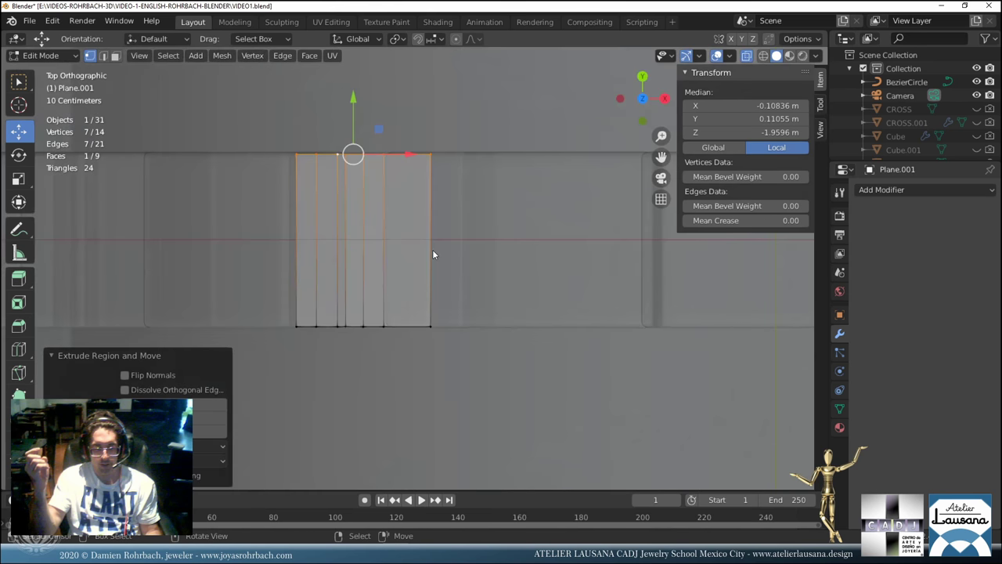
scroll(433, 251, "up", 1)
middle_click_drag(348, 120, 368, 219, "shift")
scroll(372, 203, "up", 4)
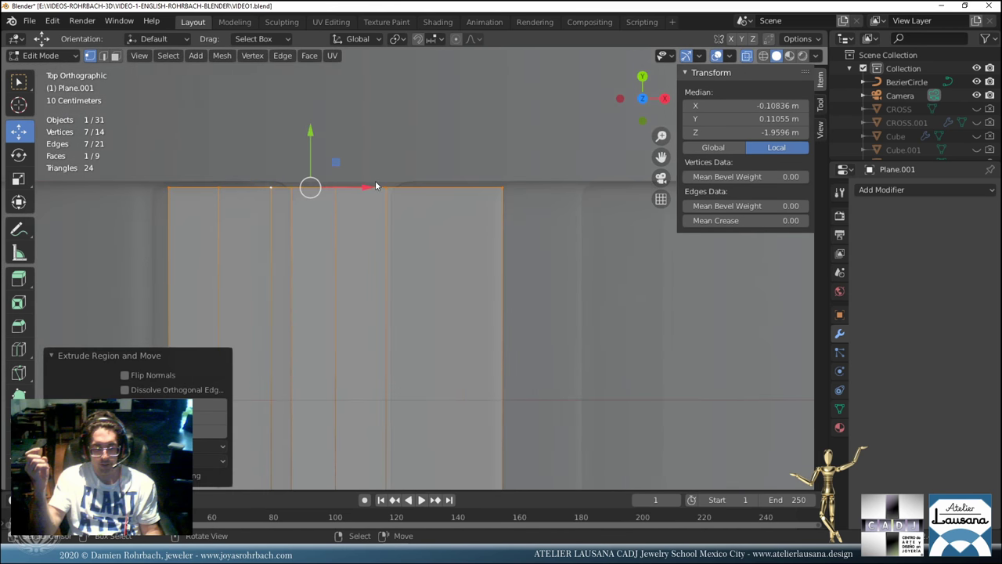
mouse_move(313, 143)
left_mouse_down()
mouse_move(314, 131)
mouse_move(304, 134)
mouse_move(328, 134)
left_mouse_up()
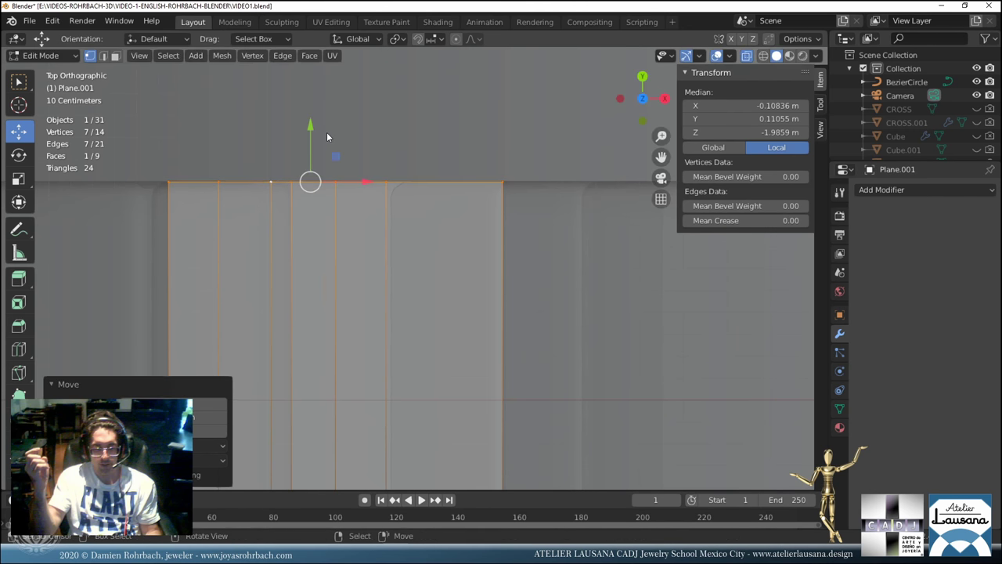
key("Tab")
scroll(333, 171, "down", 5)
key("ctrl+s")
Add a Bevel modifier with 3 segments to the filler block and shade the block smooth.
middle_click_drag(448, 341, 444, 298)
left_click(901, 194)
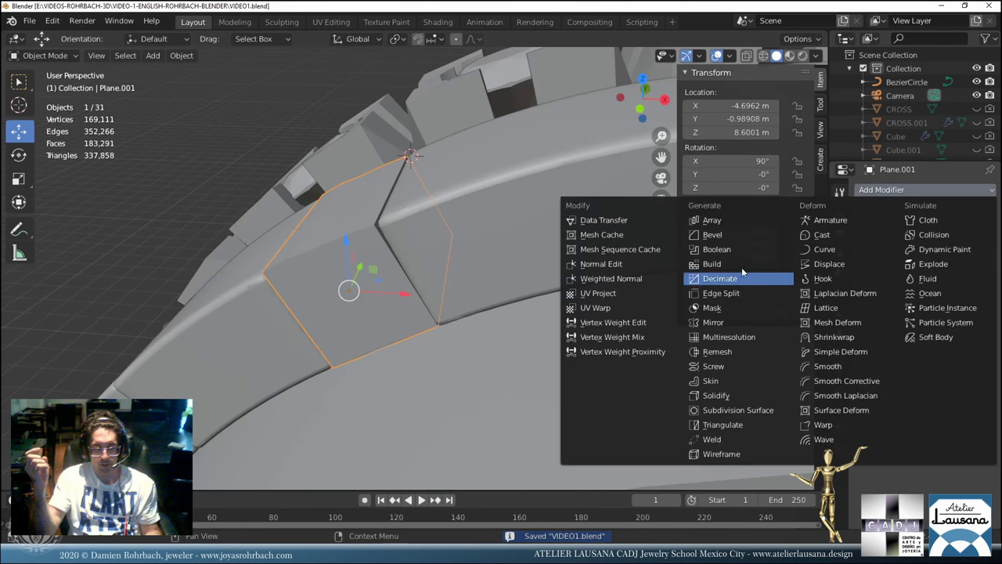
left_click(732, 237)
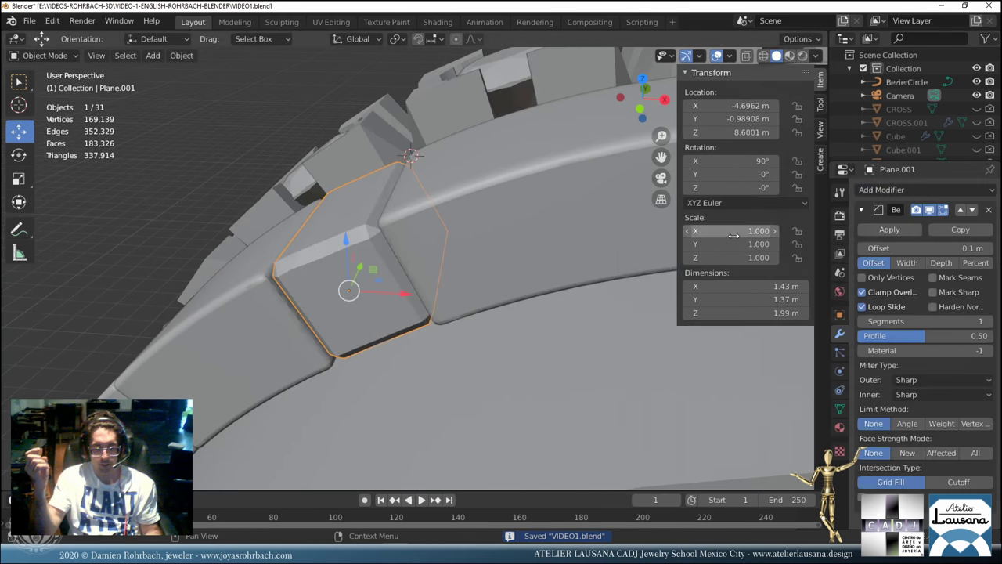
left_click(990, 321)
left_click(991, 321)
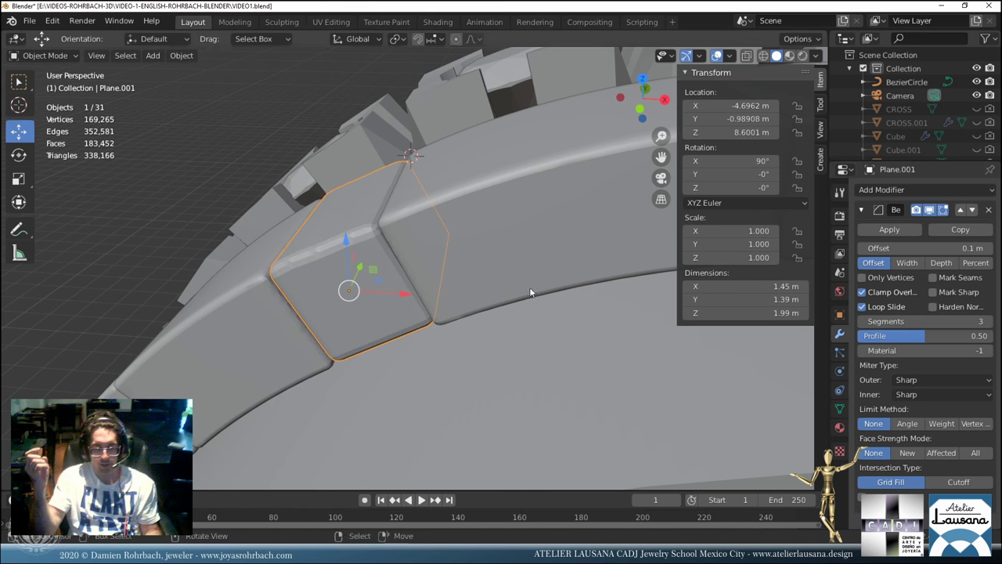
middle_click_drag(529, 286, 339, 278)
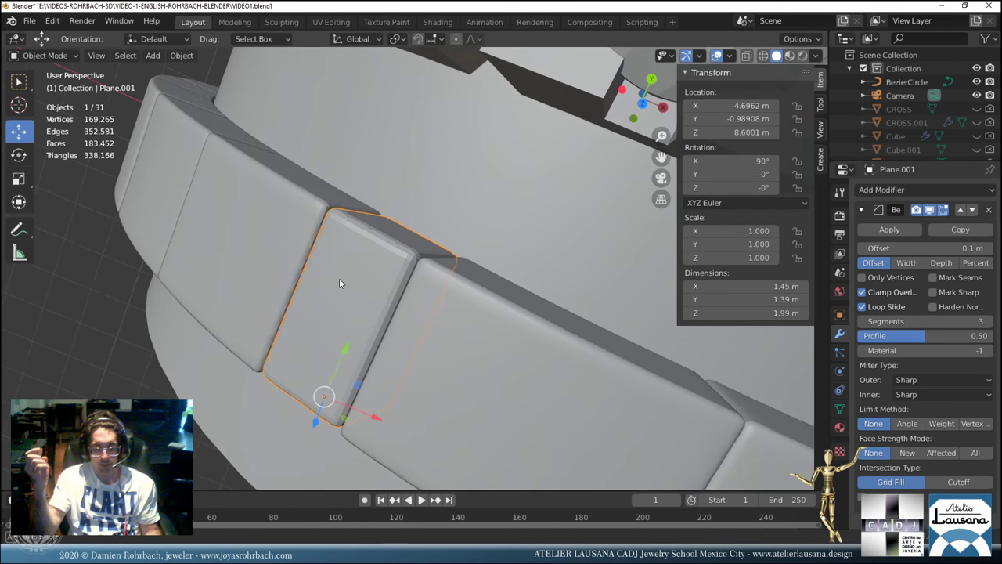
left_click(191, 58)
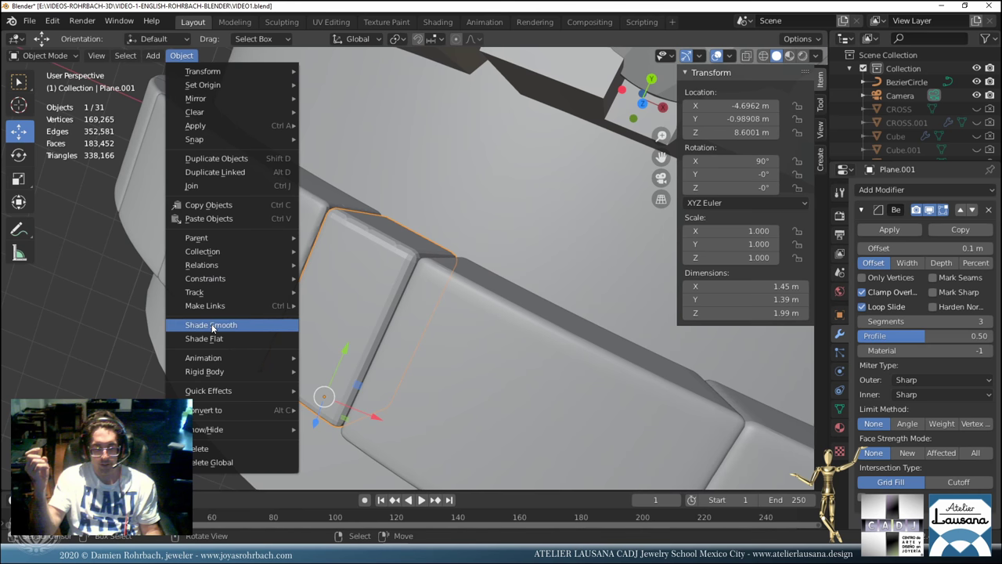
left_click(211, 324)
left_click(839, 427)
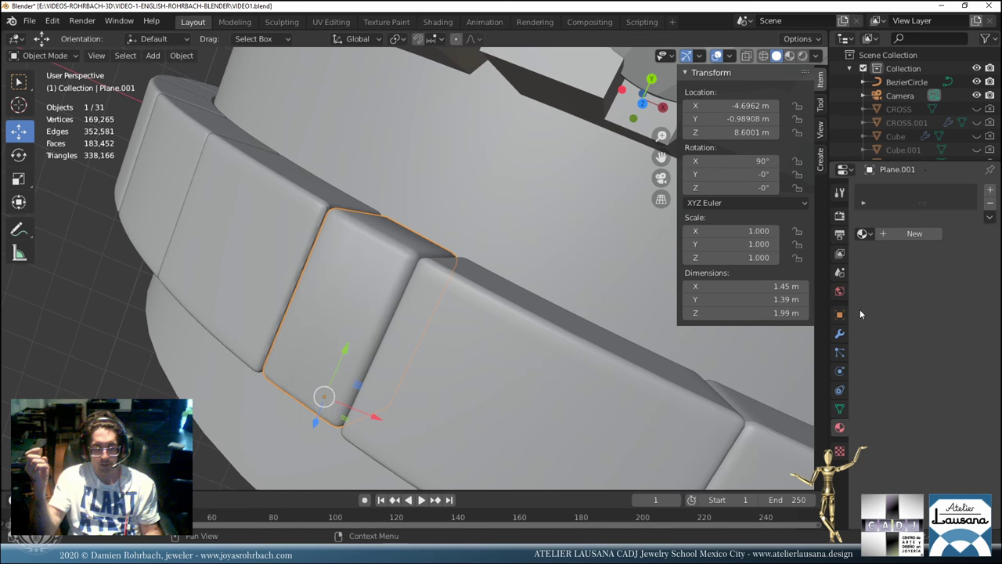
left_click(864, 234)
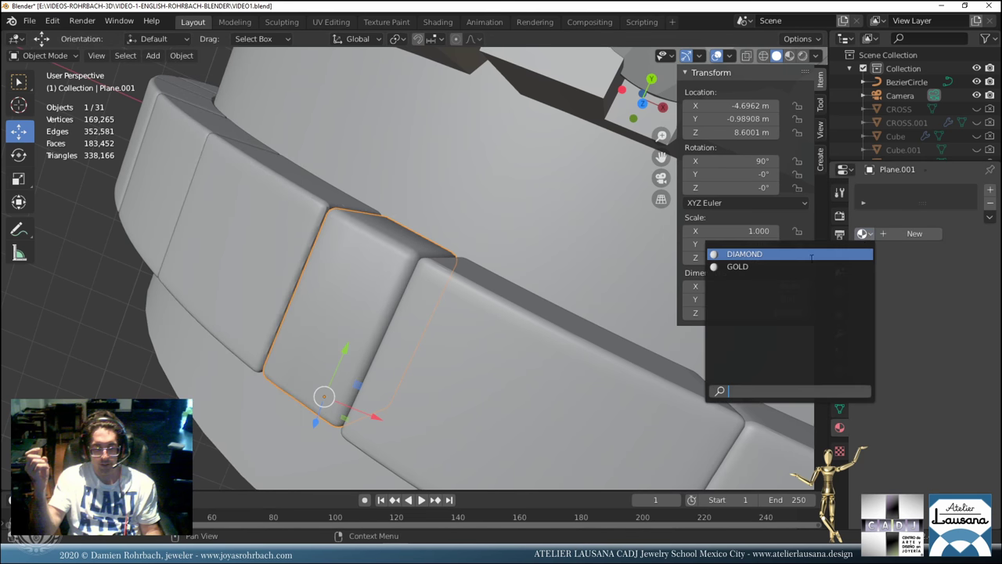
left_click(913, 308)
Convert the beveled filler block to mesh and join it with blocks Cube.003 through Cube.026 into one object.
right_click(596, 366)
scroll(596, 366, "down", 5)
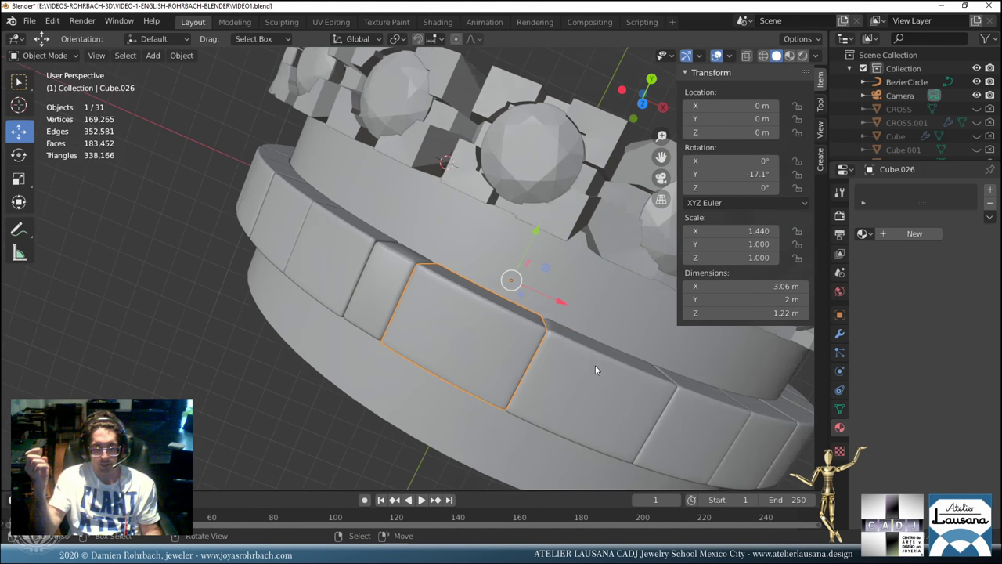
left_click_drag(924, 162, 906, 469)
left_click(910, 175)
scroll(903, 224, "down", 1)
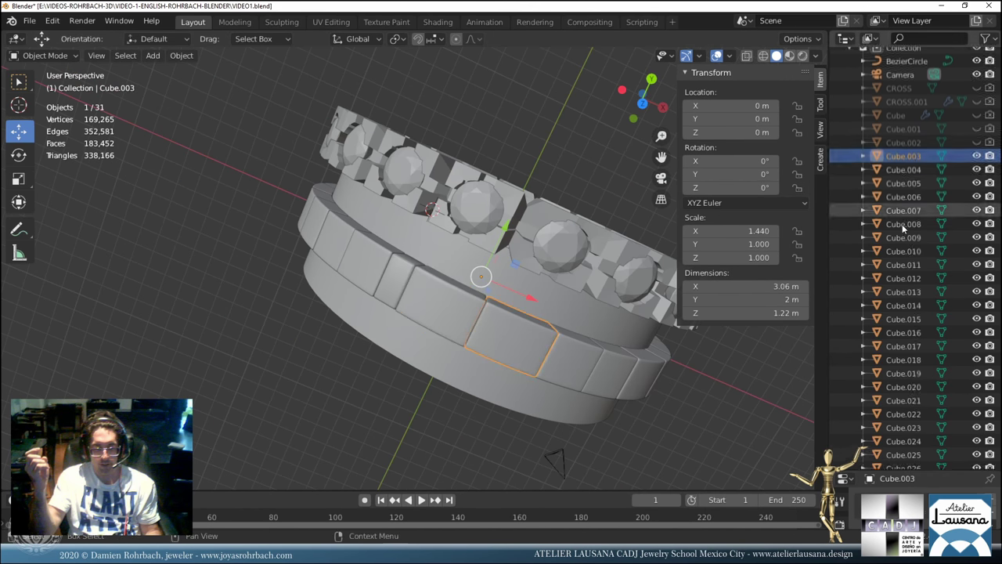
scroll(902, 225, "down", 5)
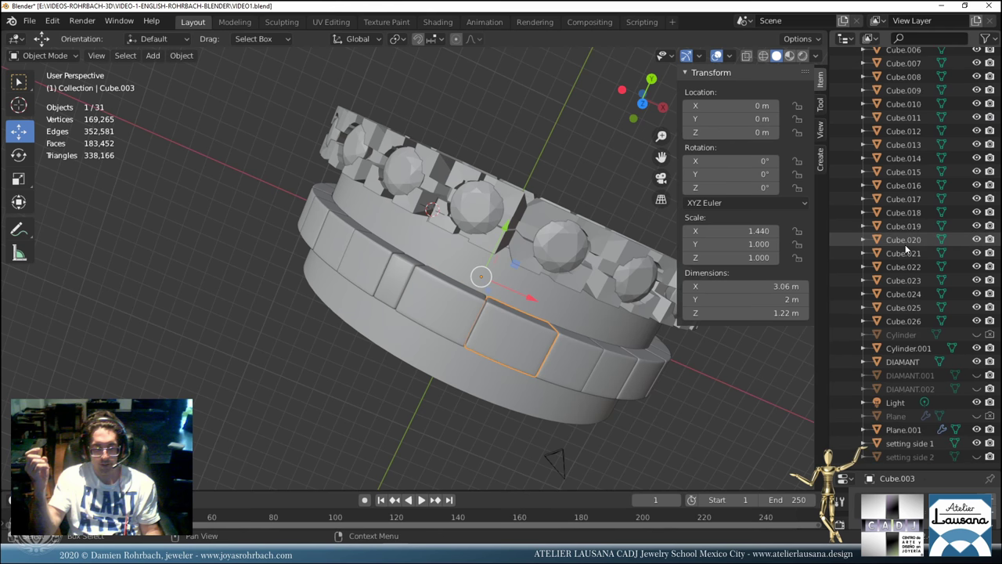
left_click(908, 321, "shift")
middle_click_drag(550, 285, 406, 260)
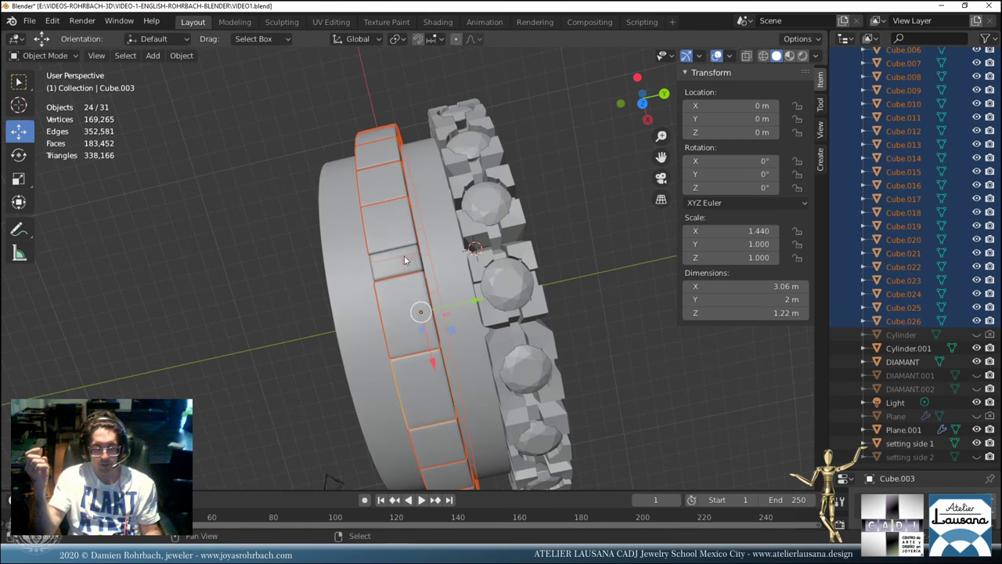
left_click(384, 273, "shift")
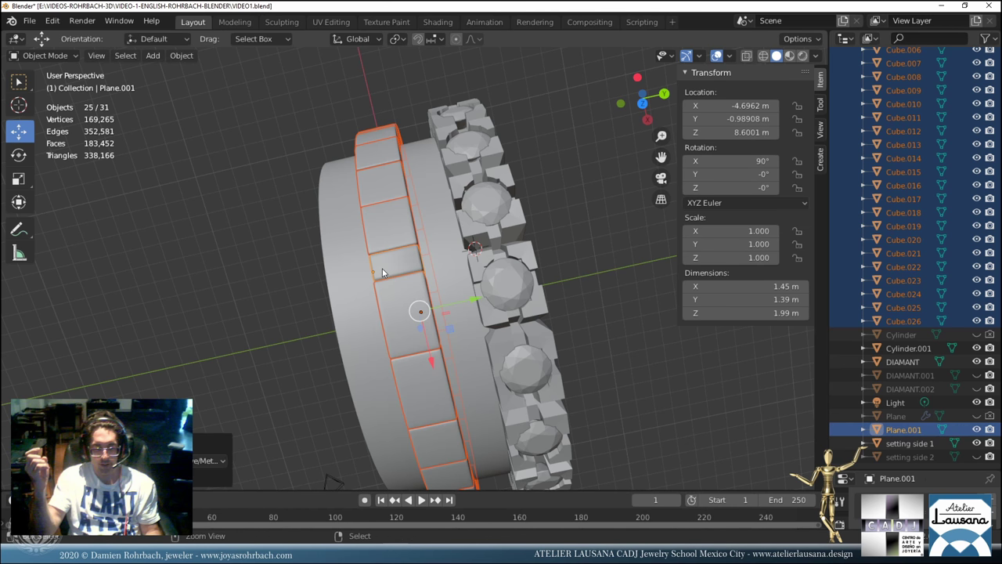
key("ctrl+j")
middle_click_drag(383, 273, 445, 271)
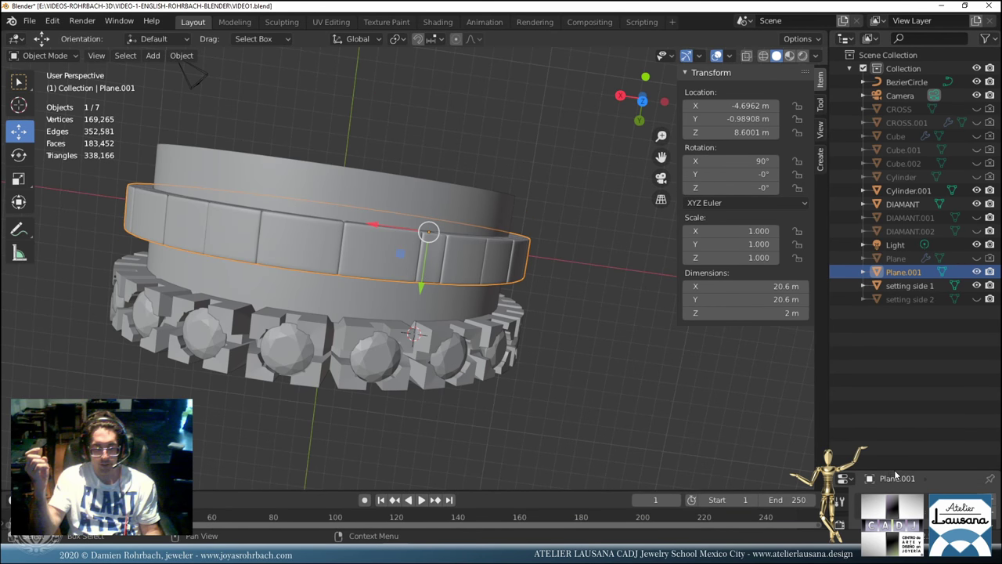
Create a new material named MARBLE on the joined block row.
left_click_drag(897, 472, 896, 179)
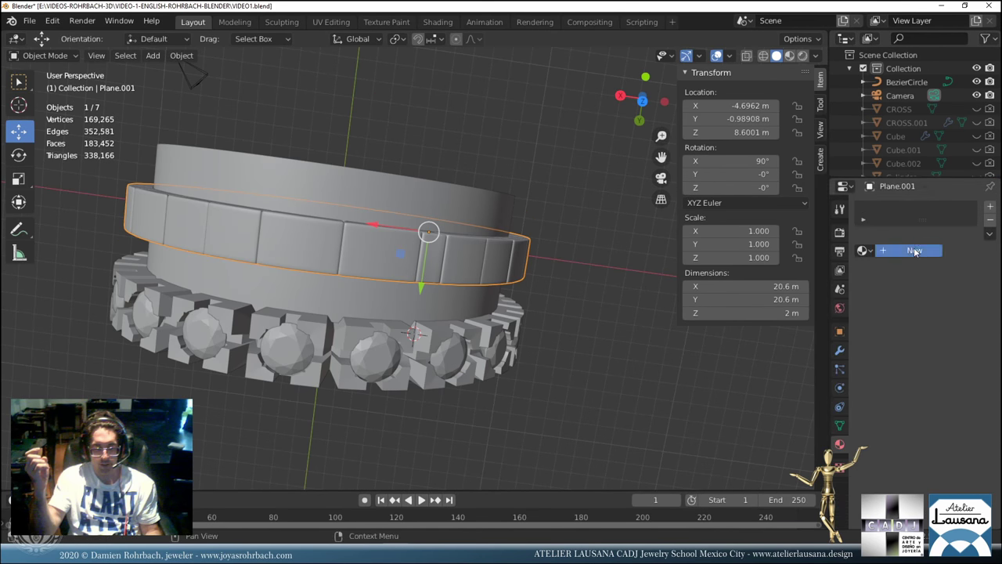
left_click(914, 251)
double_click(889, 250)
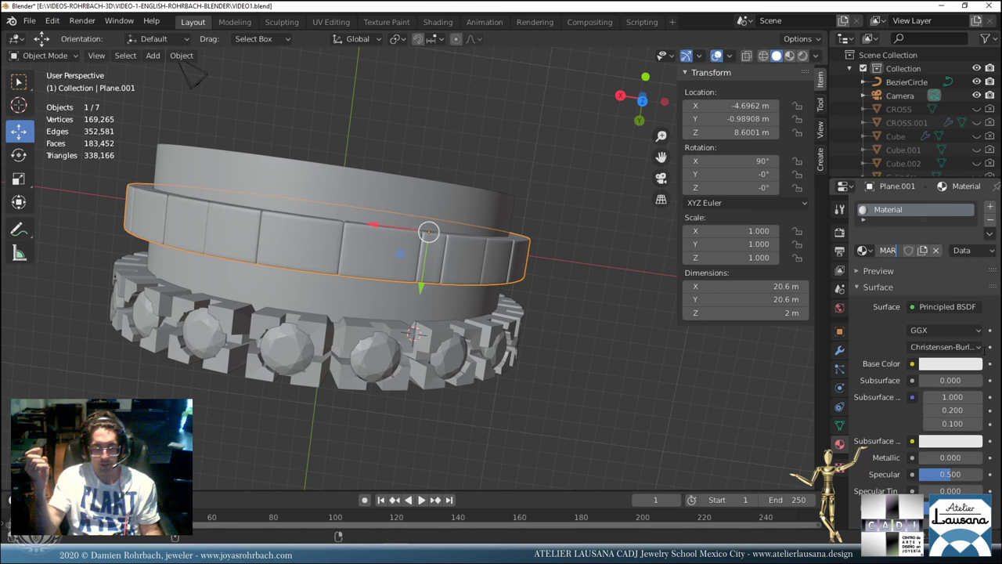
type("MARBLE")
key("Return")
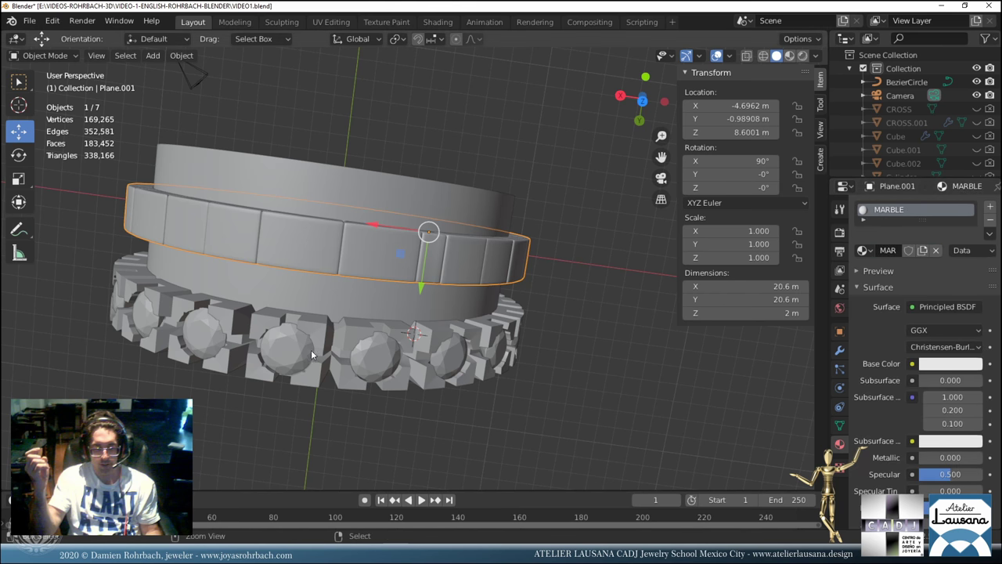
Save the file and, in top view, move the block row about 1.79 m along Y against the visible stone setting.
middle_click_drag(333, 287, 280, 280)
key("KP_7")
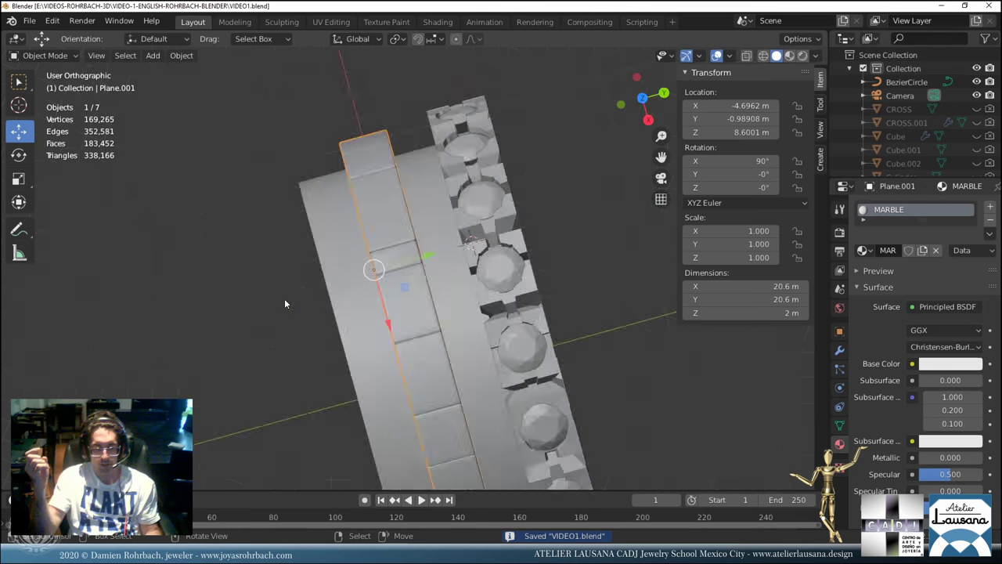
middle_click_drag(487, 274, 325, 296, "shift")
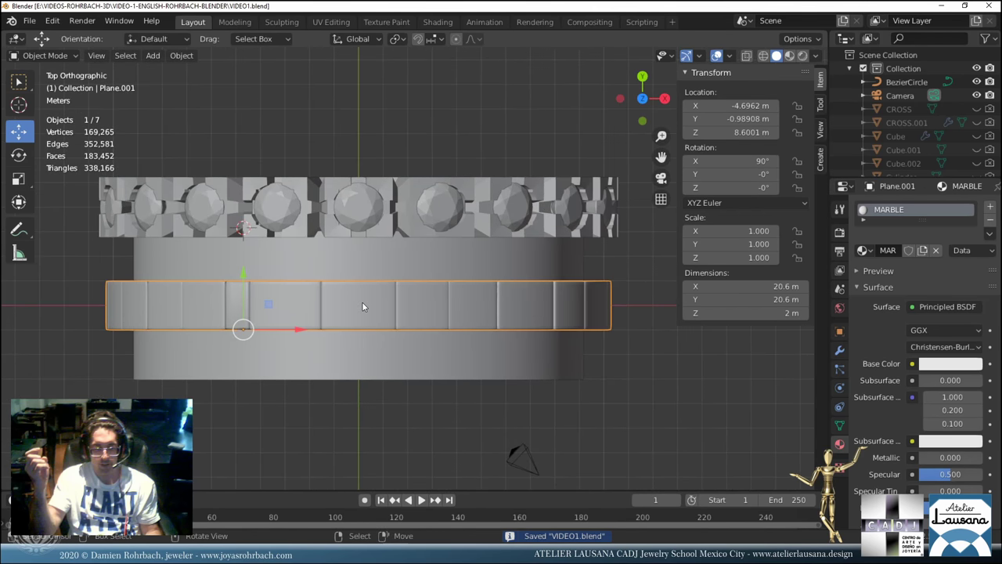
left_click_drag(250, 281, 240, 233)
Unhide the object "setting side 2" and save the file.
scroll(887, 148, "down", 3)
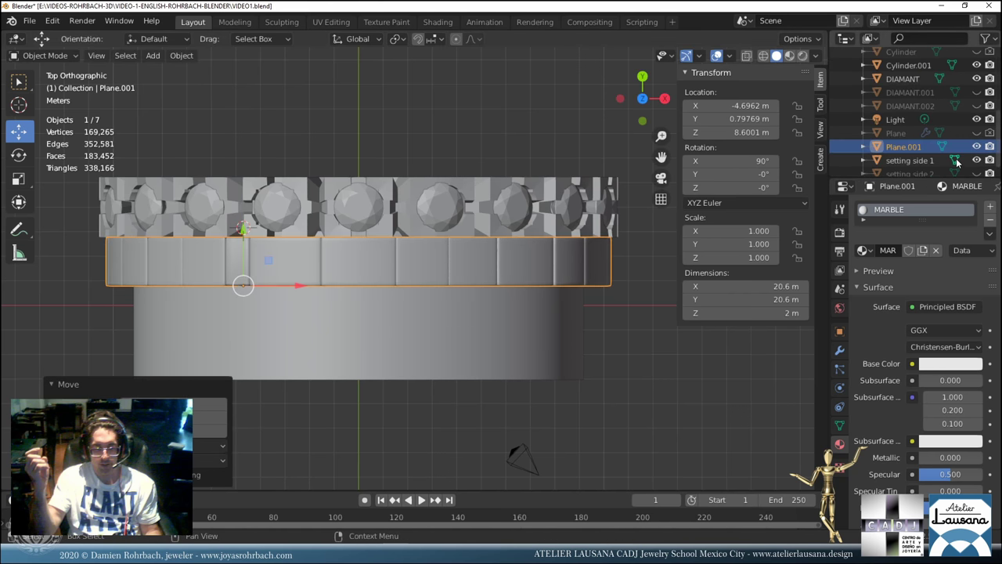
left_click(976, 164)
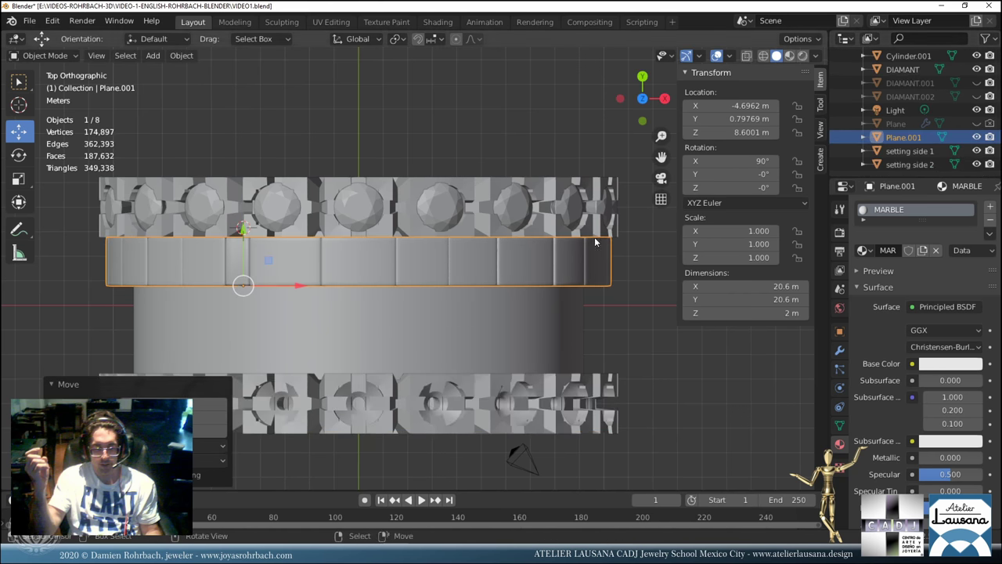
key("ctrl+s")
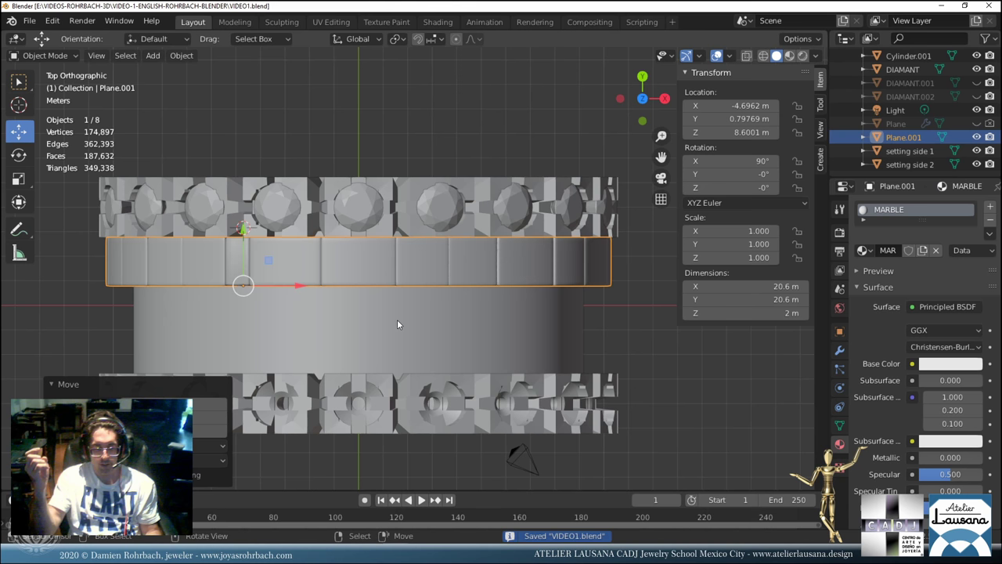
Duplicate the block row and place the copy about -2.02 m along Y, directly beside the original.
key("shift+d")
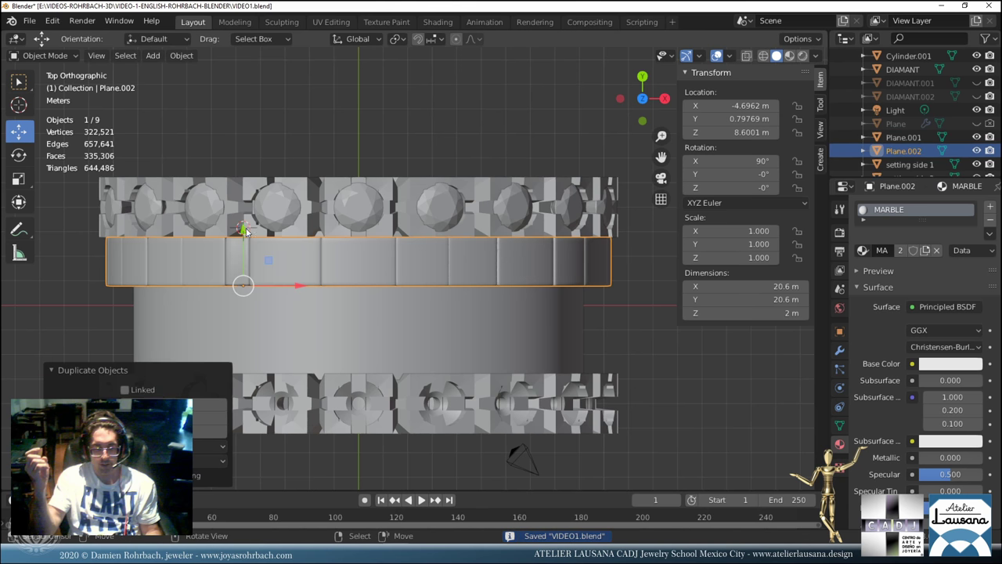
key("y")
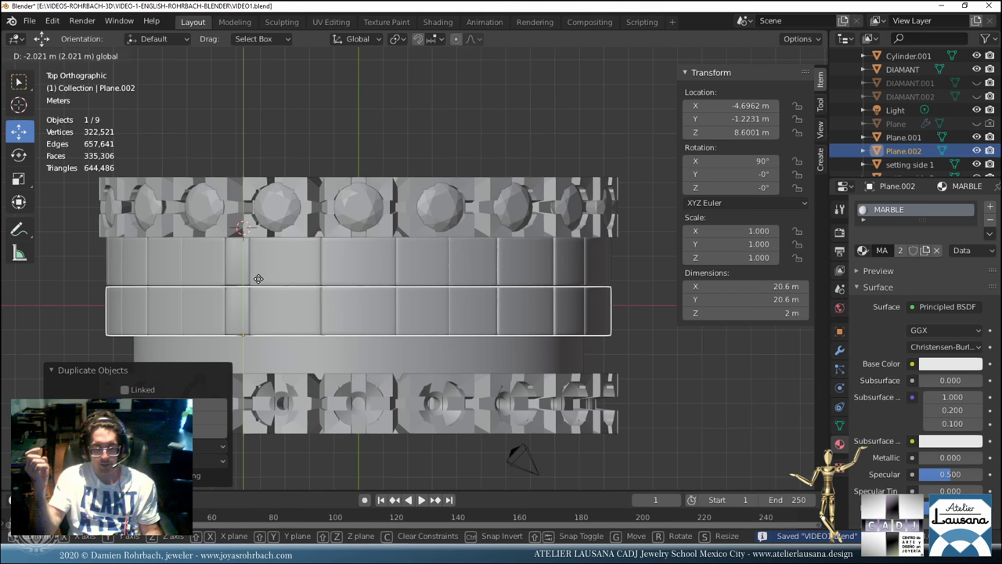
left_click(260, 279)
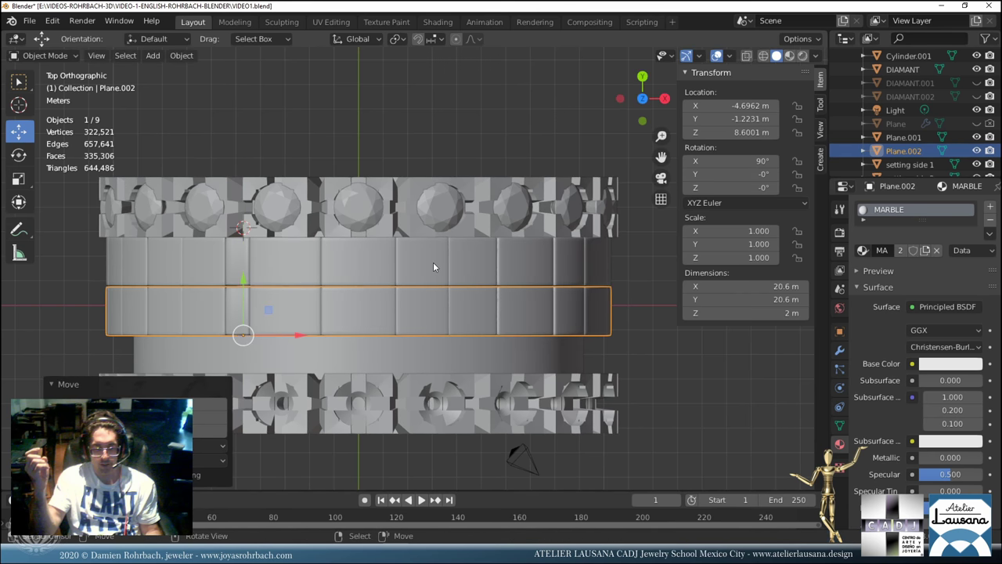
key("r")
key("y")
key("Escape")
left_click(181, 55)
mouse_move(205, 85)
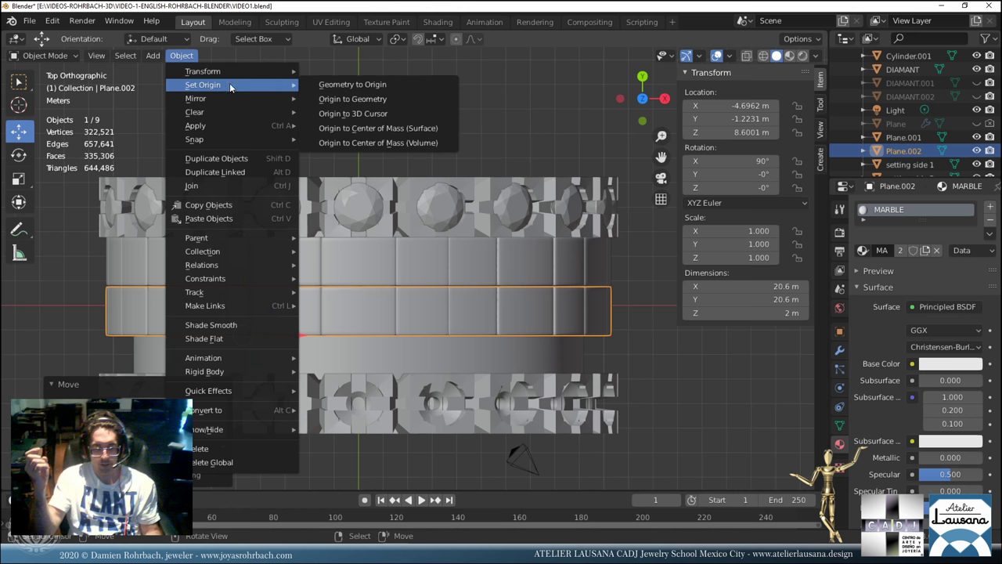
left_click(379, 102)
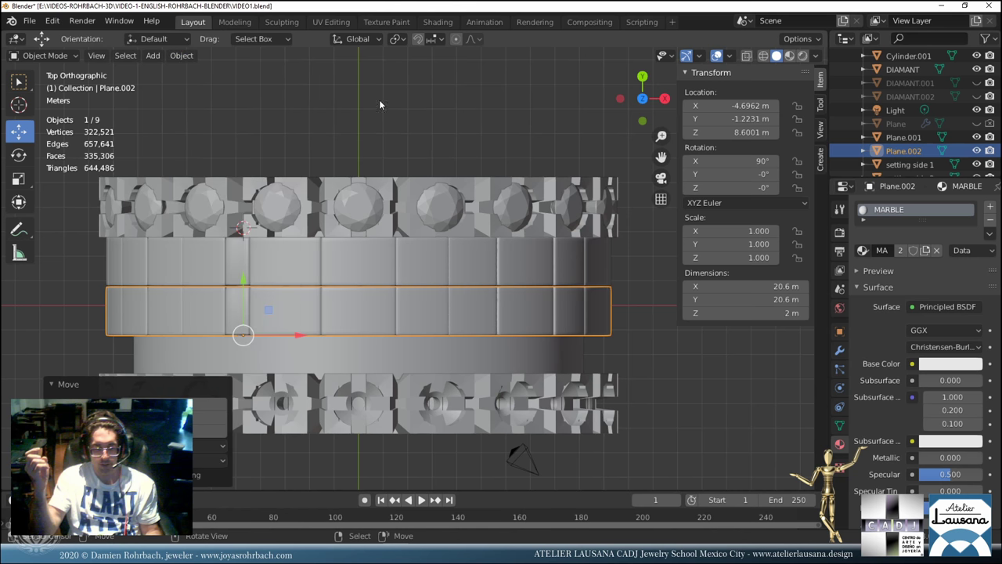
Apply the copied row's transforms and rotate it about -66° around the global Y axis to offset its joints.
key("ctrl+a")
left_click(370, 144)
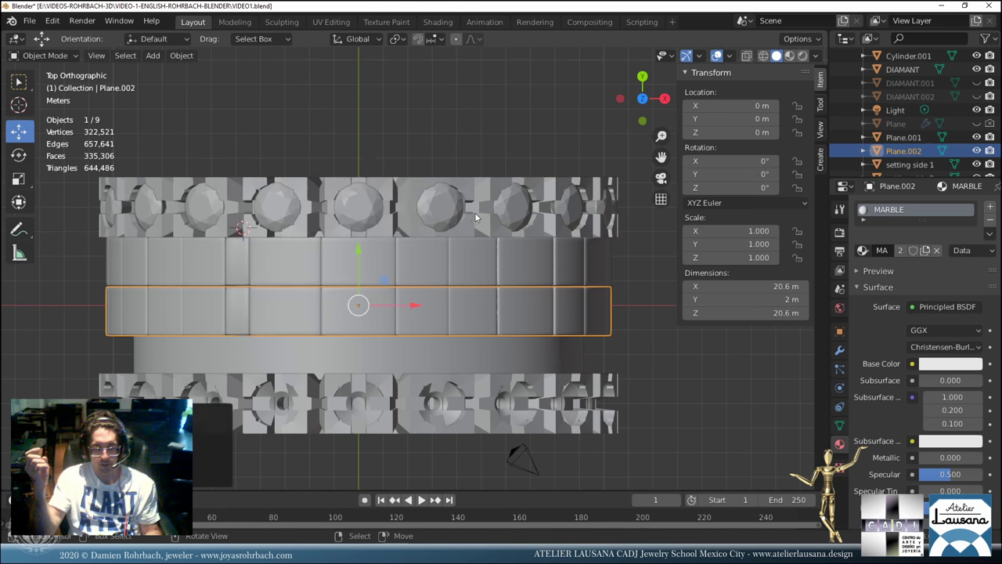
key("r")
key("y")
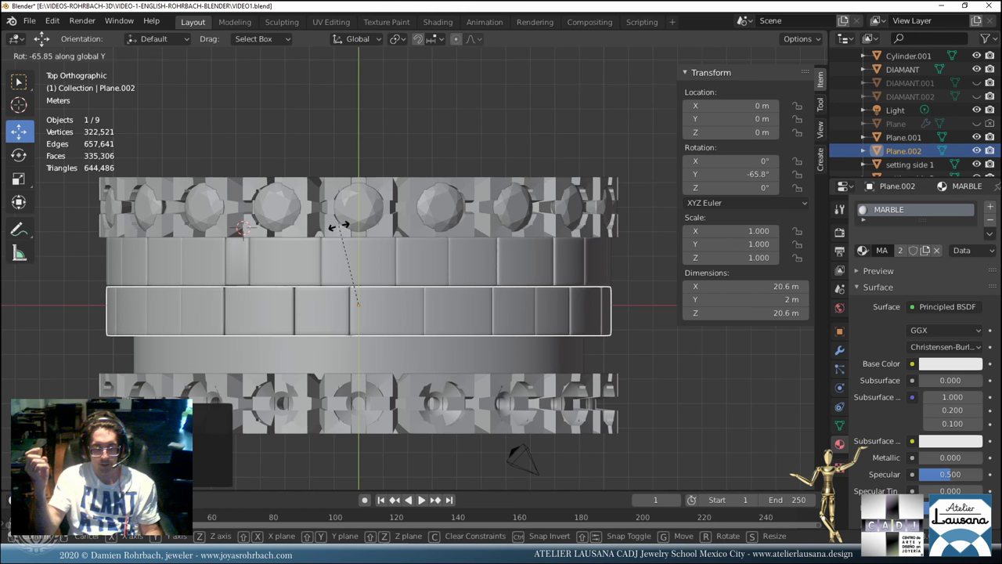
left_click(342, 230)
Duplicate the middle row about -2.02 m along Y and rotate the copy about -54° around the global Y axis.
key("shift+d")
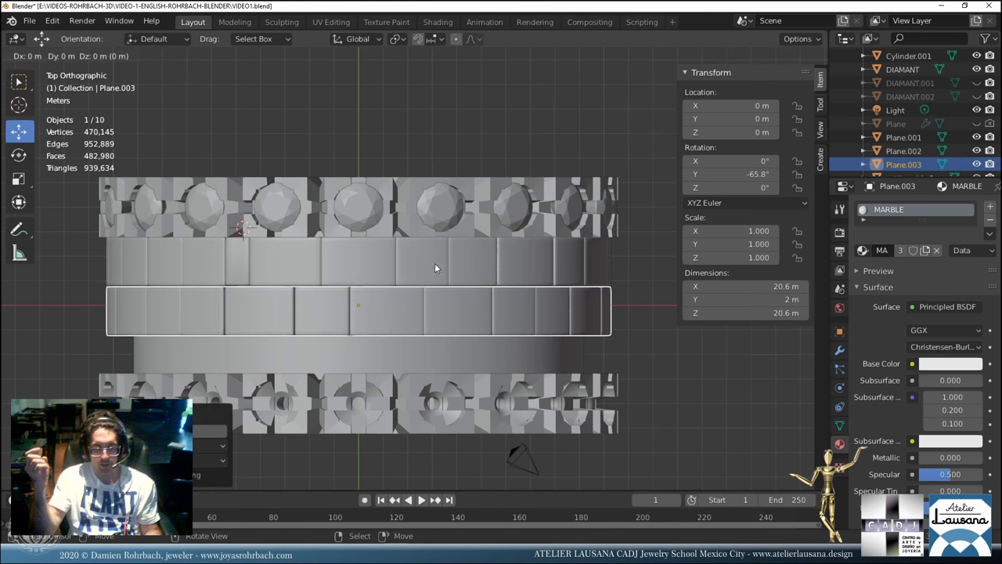
key("y")
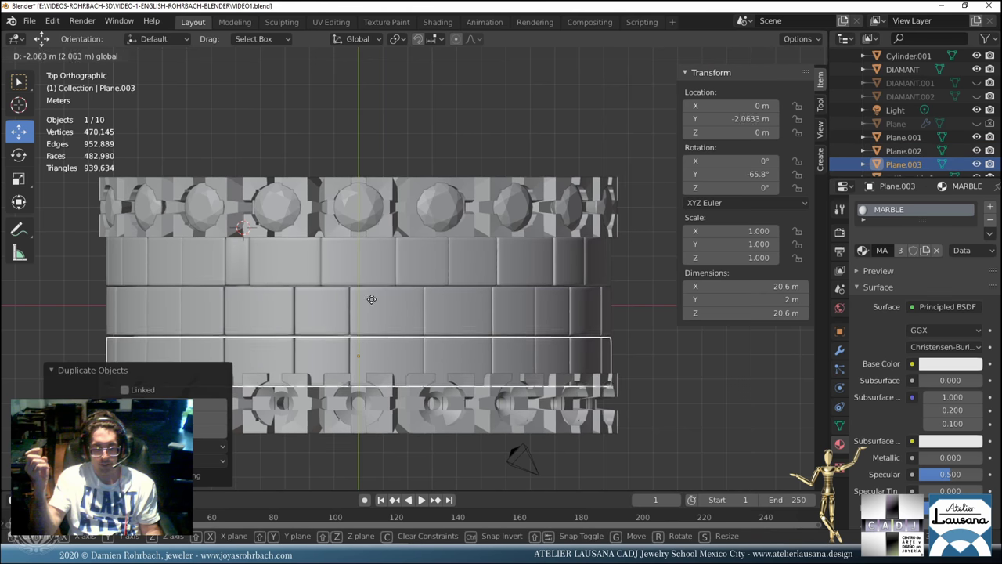
left_click(378, 293)
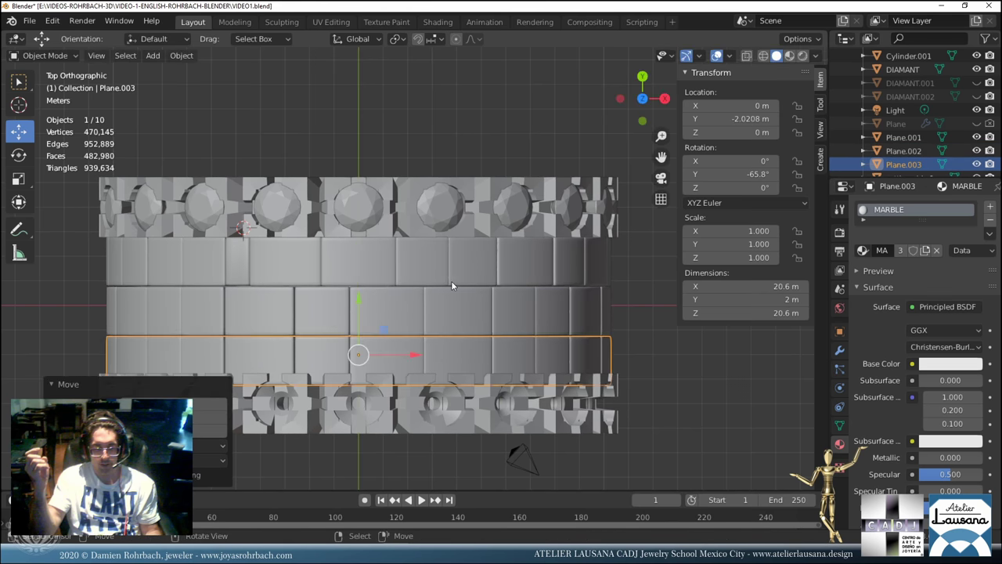
key("r")
key("y")
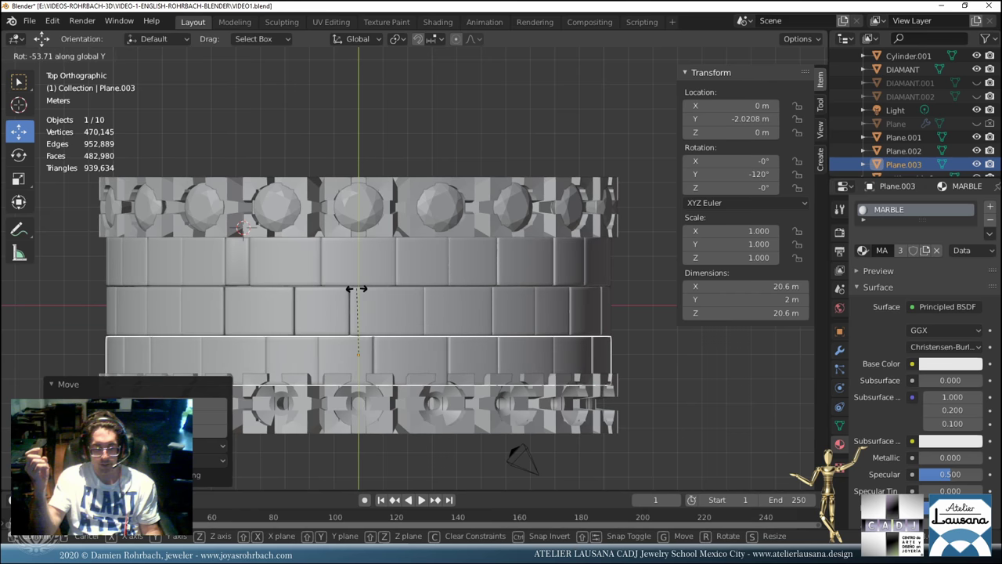
left_click(357, 287)
Join the three block rows into one object and apply its transforms.
left_click(390, 298, "shift")
left_click(387, 260, "shift")
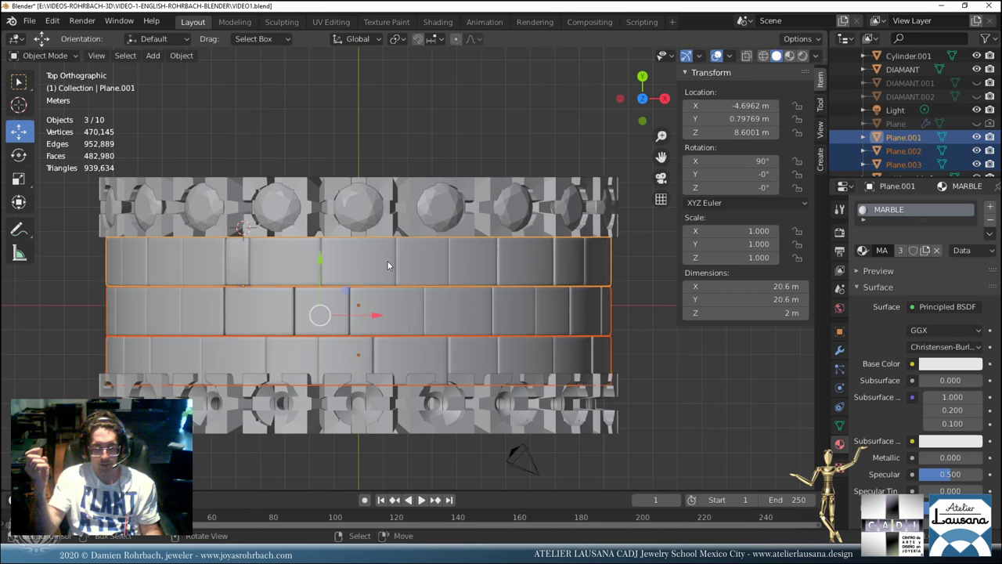
key("ctrl+j")
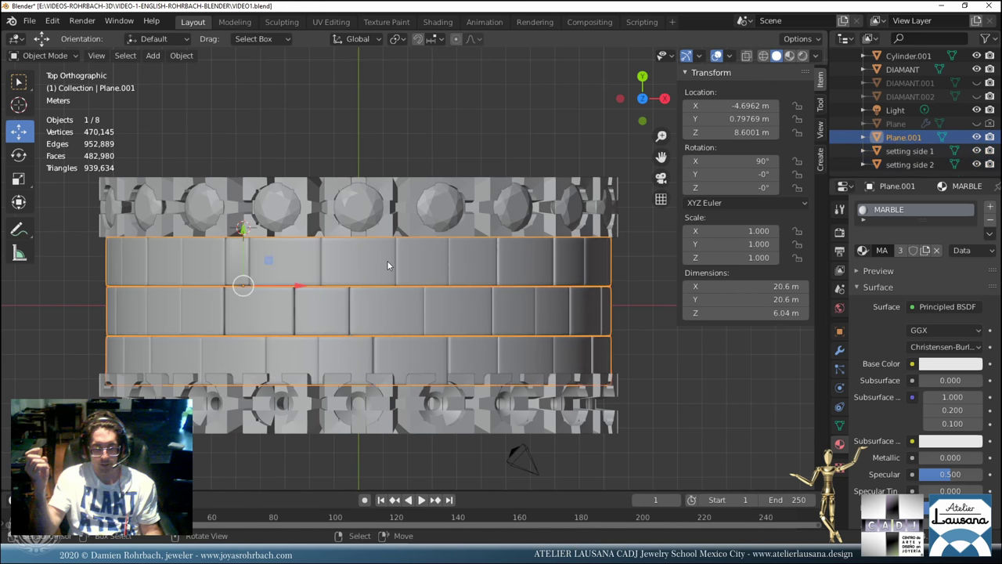
key("ctrl+a")
left_click(282, 146)
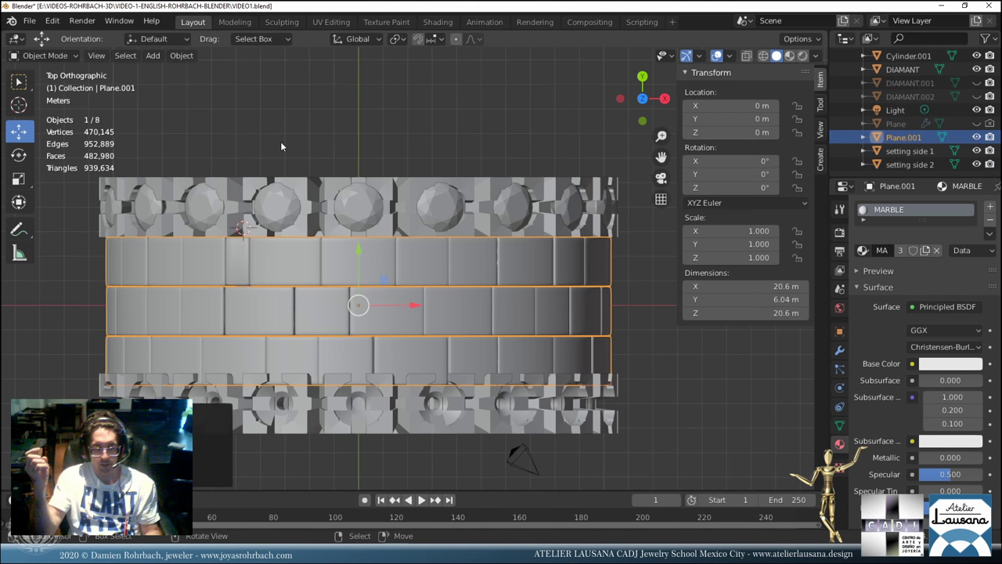
Scale the joined block band to about 0.919 along Y and move it to about Y 0.213 m between the settings.
key("s")
key("y")
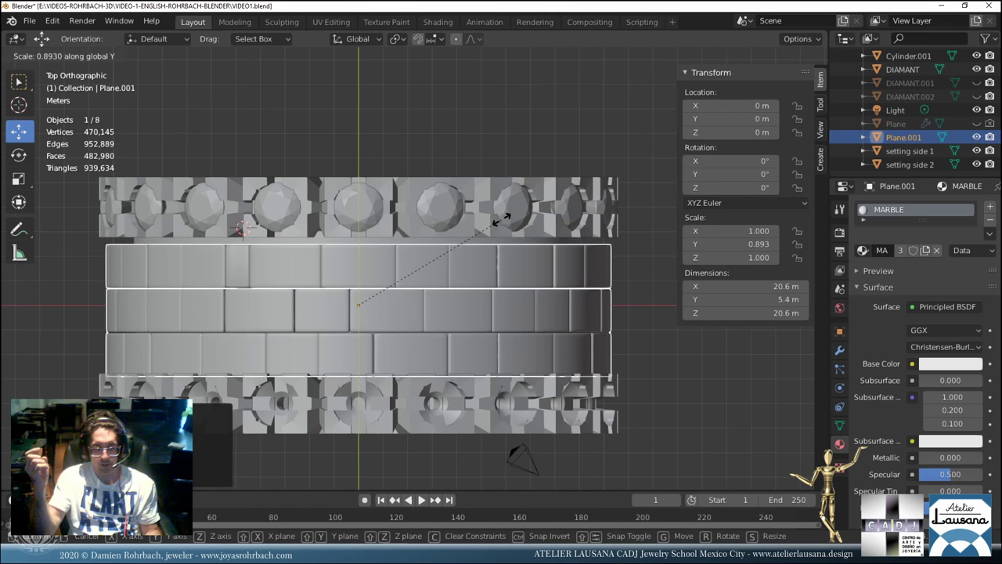
left_click(510, 224)
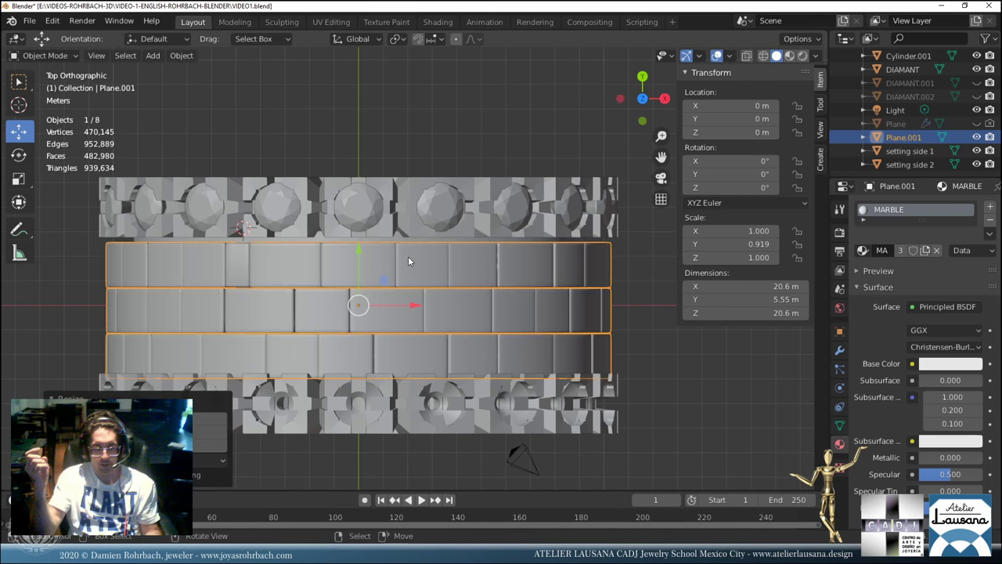
left_click_drag(357, 258, 383, 246)
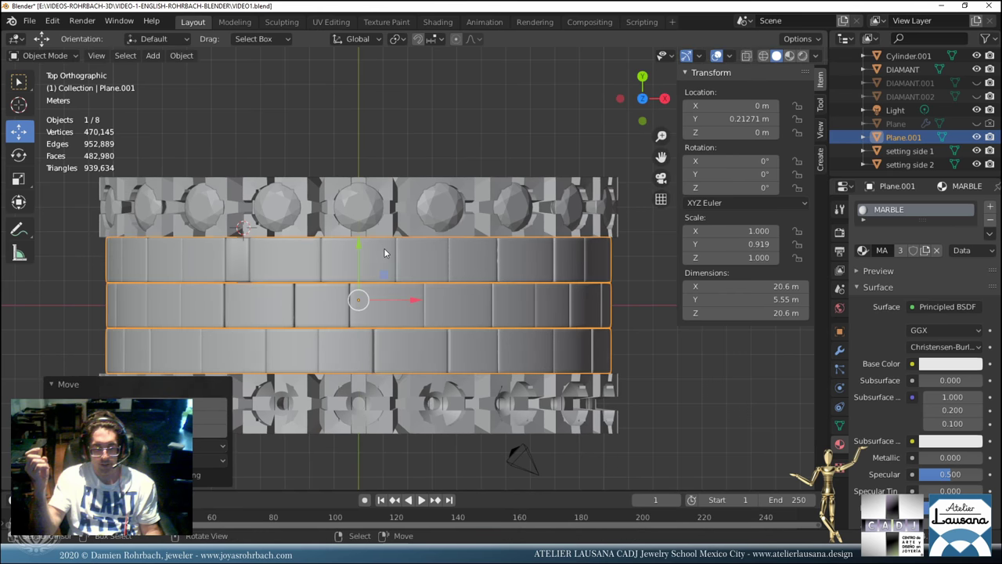
middle_click_drag(385, 306, 408, 272)
scroll(408, 271, "up", 8)
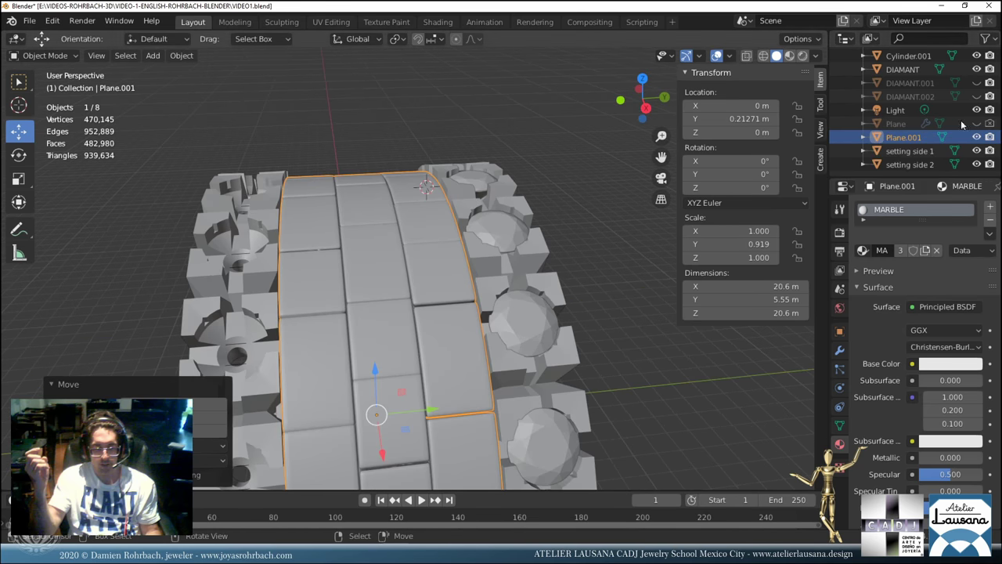
Show the hidden CROSS.001 object to check it, hide it again, and save the file.
scroll(975, 129, "up", 3)
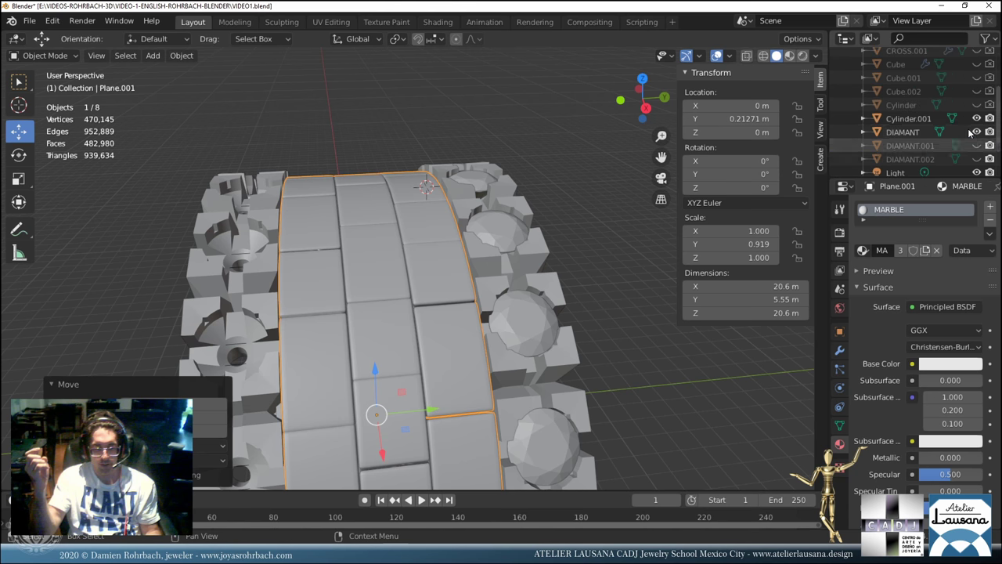
scroll(971, 133, "up", 1)
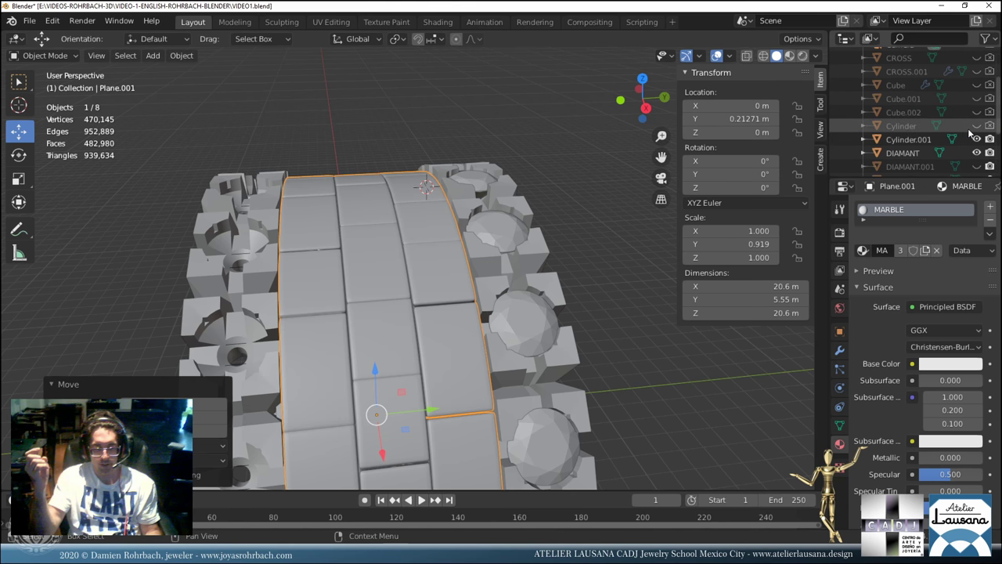
left_click(977, 72)
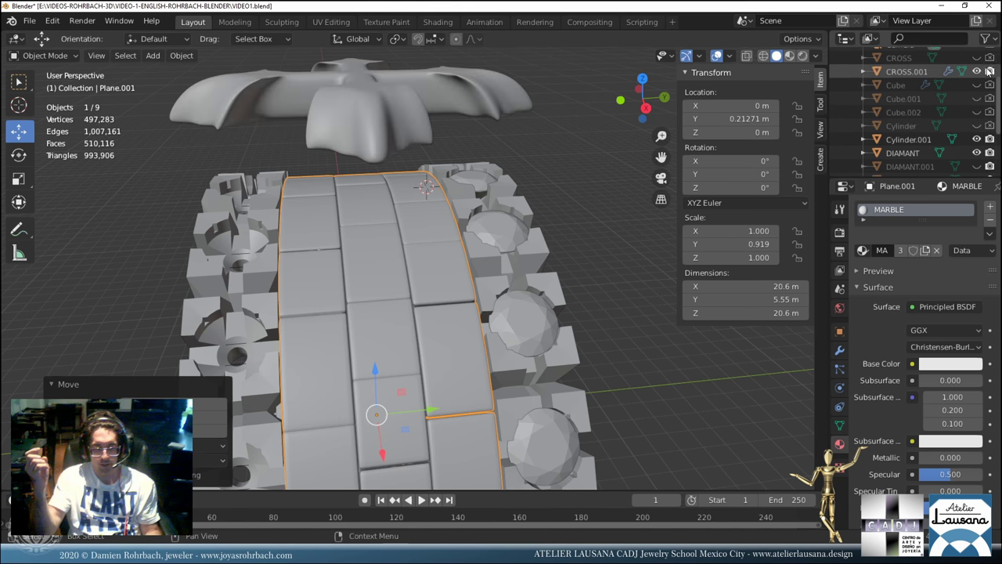
left_click(978, 71)
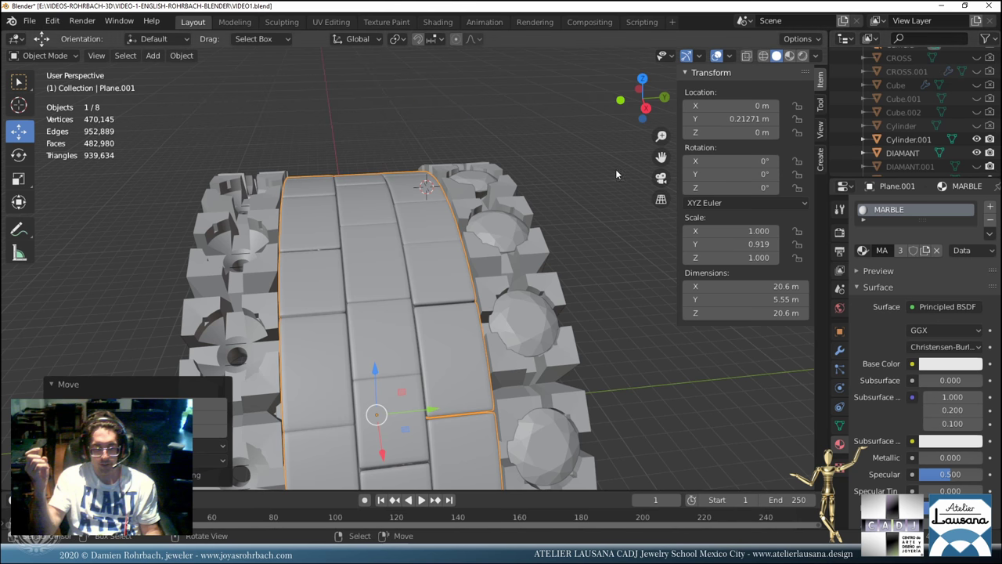
mouse_move(511, 225)
middle_mouse_down()
mouse_move(500, 219)
mouse_move(498, 239)
mouse_move(560, 259)
mouse_move(572, 314)
mouse_move(523, 225)
middle_mouse_up()
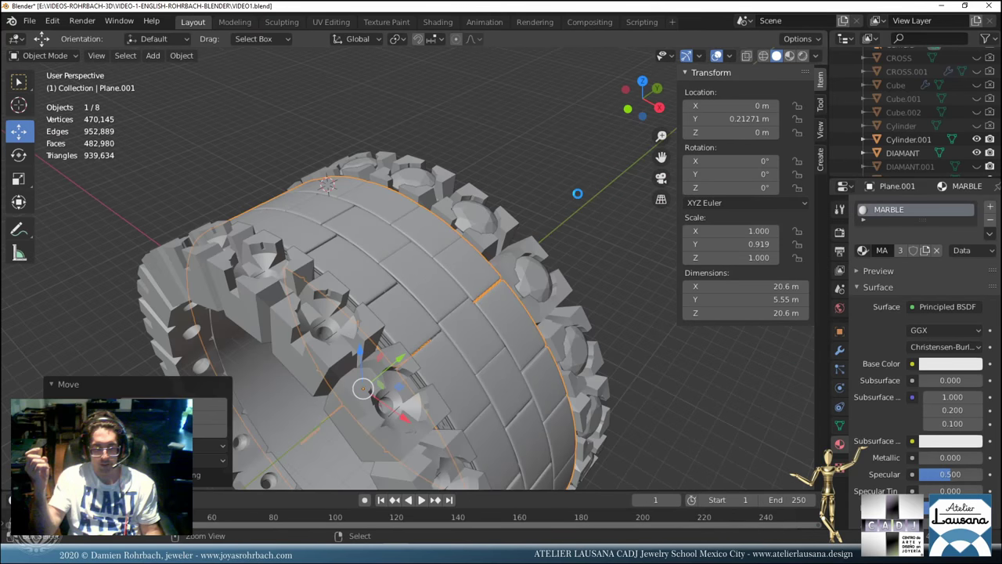
key("ctrl+s")
Briefly show and hide the hidden CROSS, Cube and Cylinder objects to locate the finished cross ornaments.
scroll(916, 148, "up", 3)
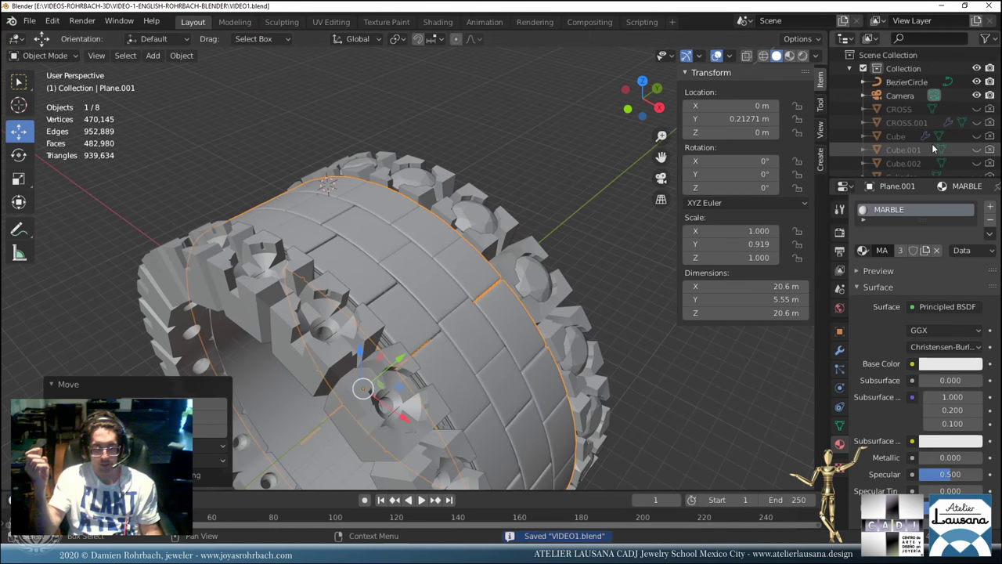
left_click(977, 109)
left_click(976, 109)
scroll(979, 137, "down", 5)
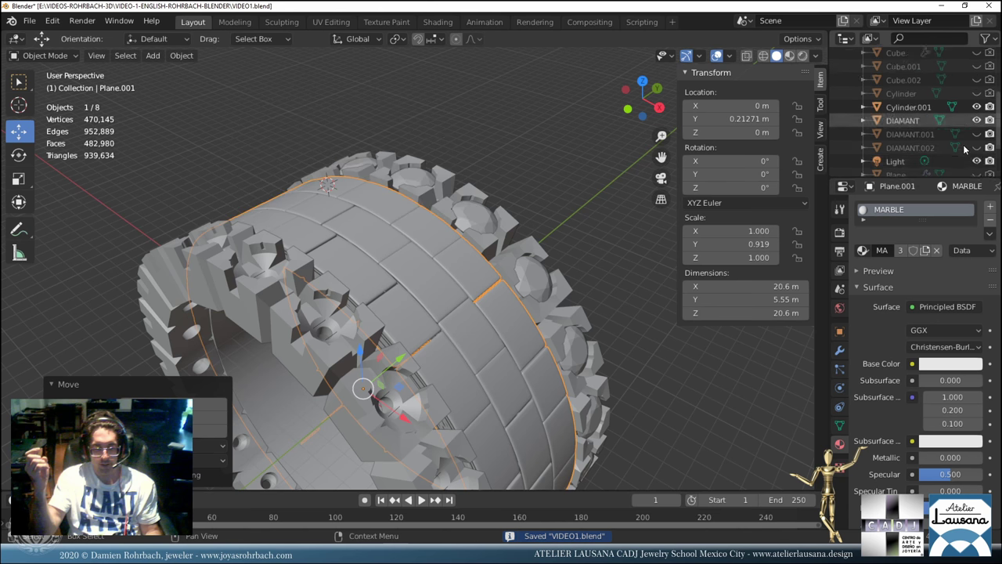
scroll(967, 147, "up", 2)
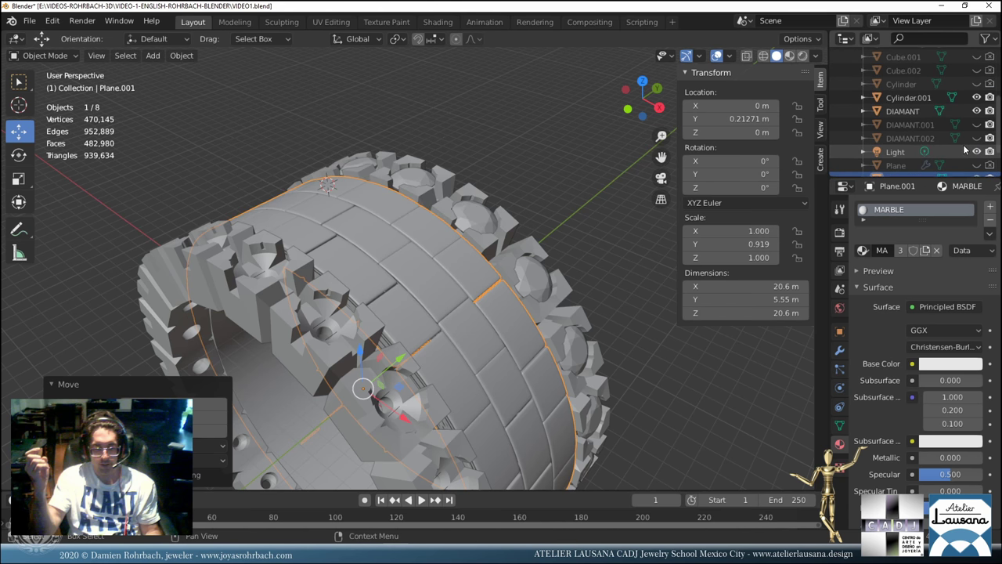
scroll(966, 148, "up", 1)
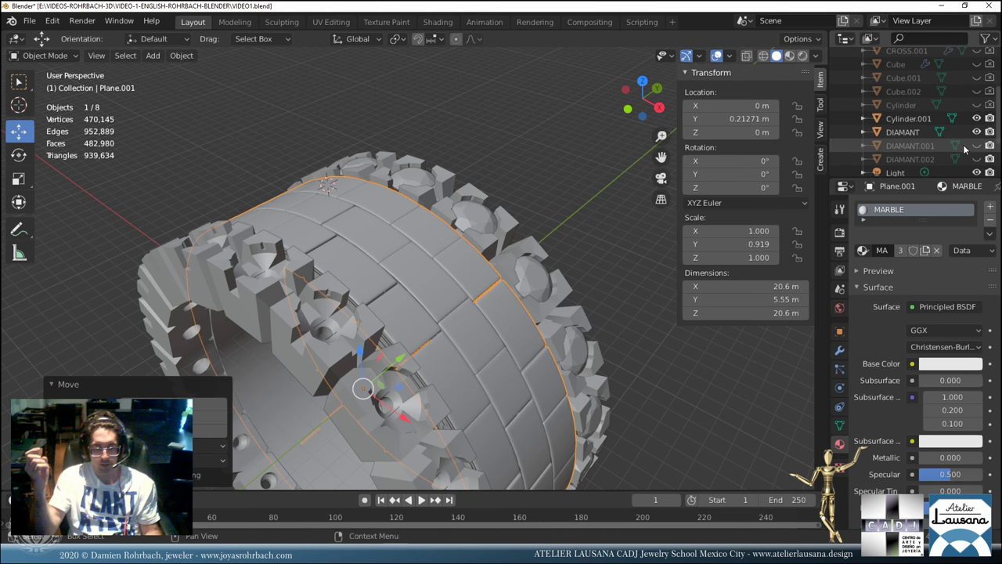
left_click(976, 91)
left_click(977, 91)
left_click(977, 78)
left_click(977, 64)
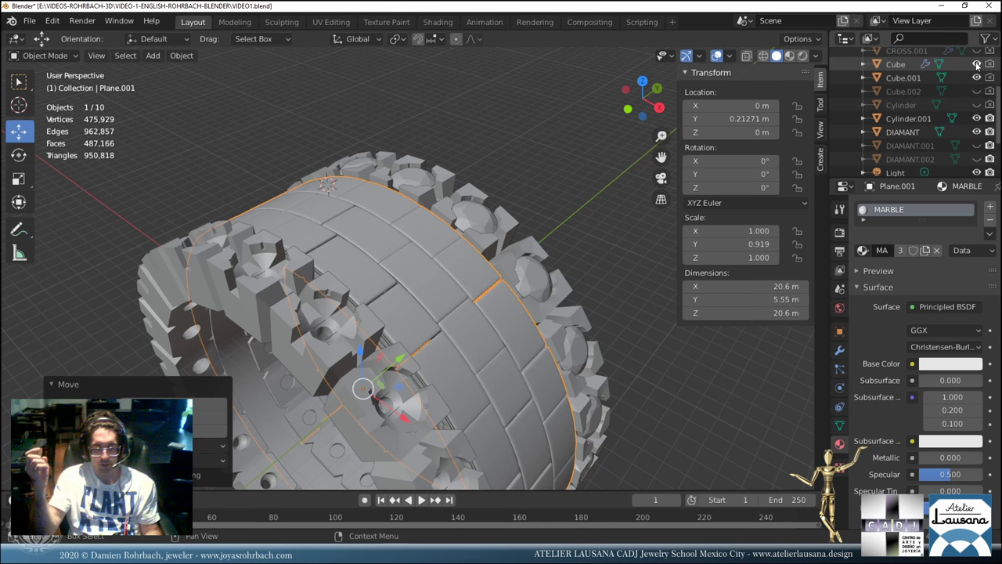
left_click(977, 78)
left_click(977, 65)
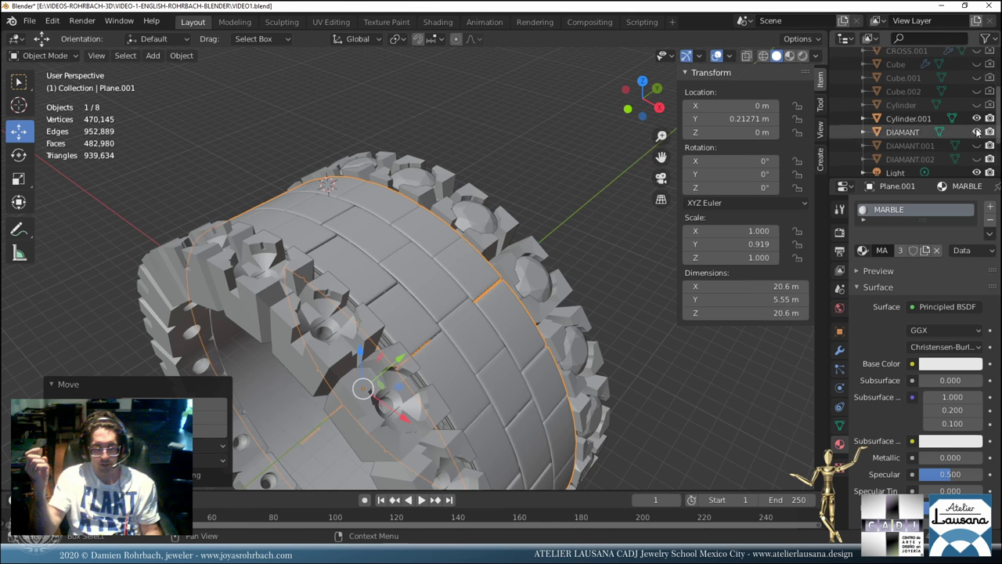
Show the hidden DIAMANT.002 object, rename it "CROSS with diamond", and save the file.
left_click(977, 159)
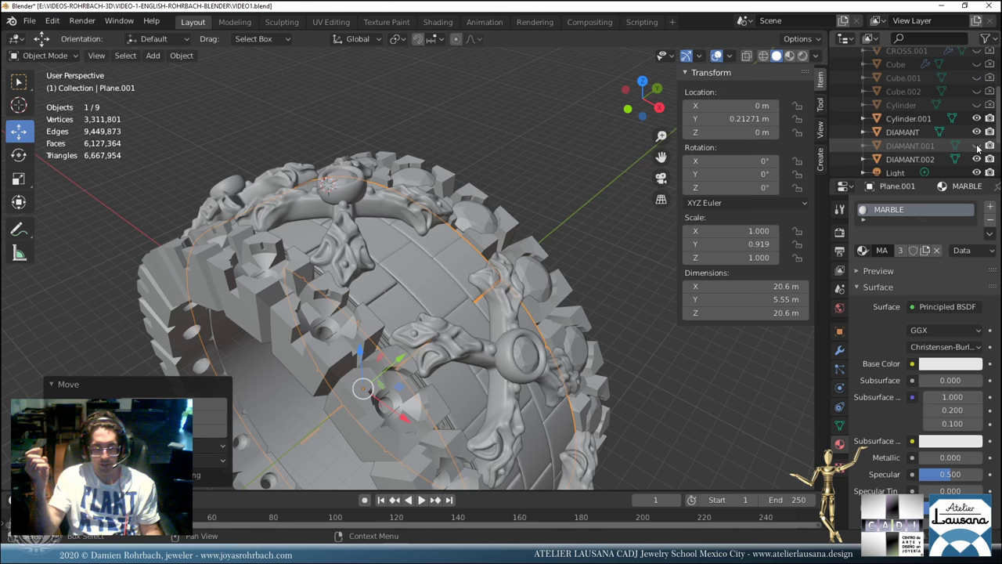
left_click(920, 159)
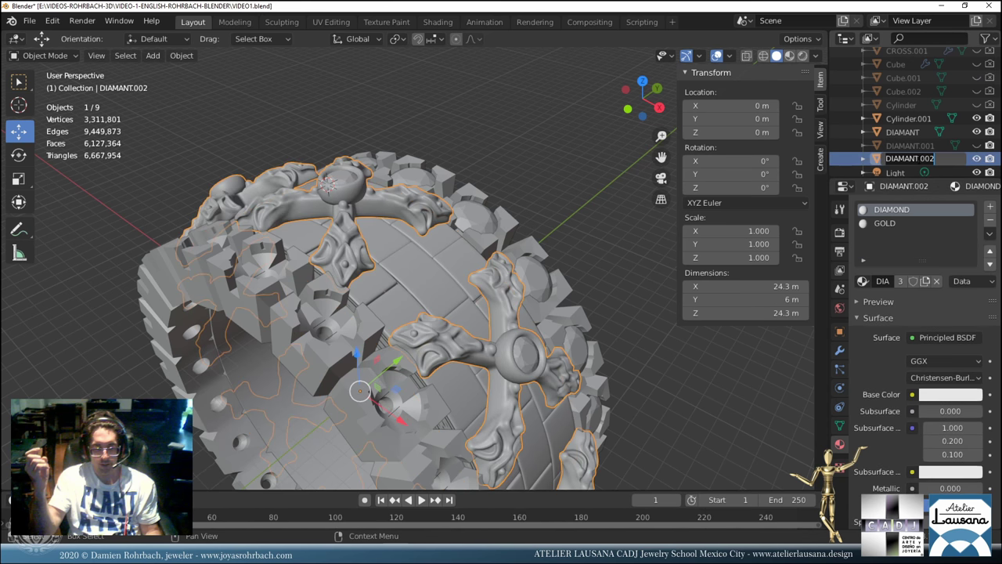
double_click(920, 159)
type("CROSS")
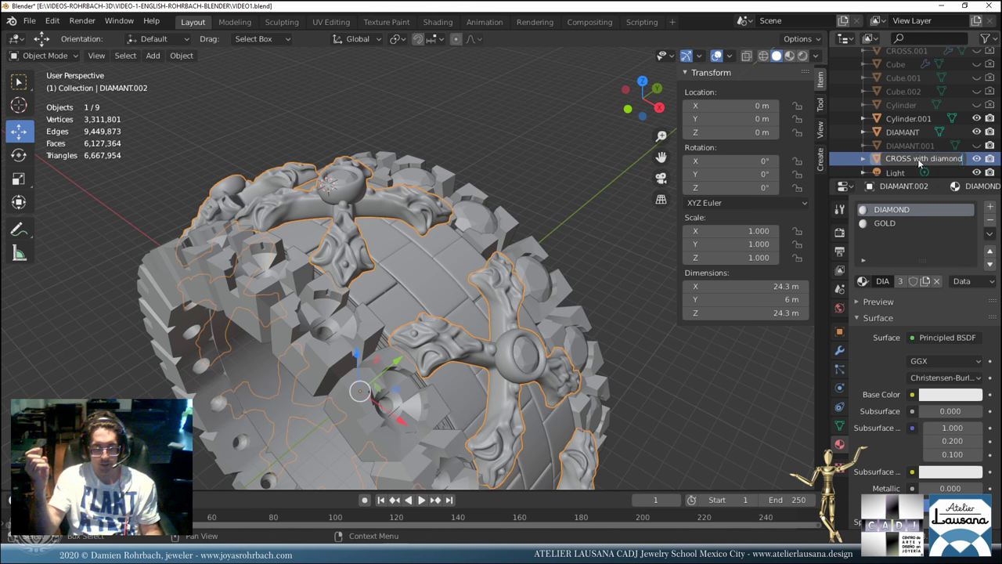
type(" with diamond")
key("Return")
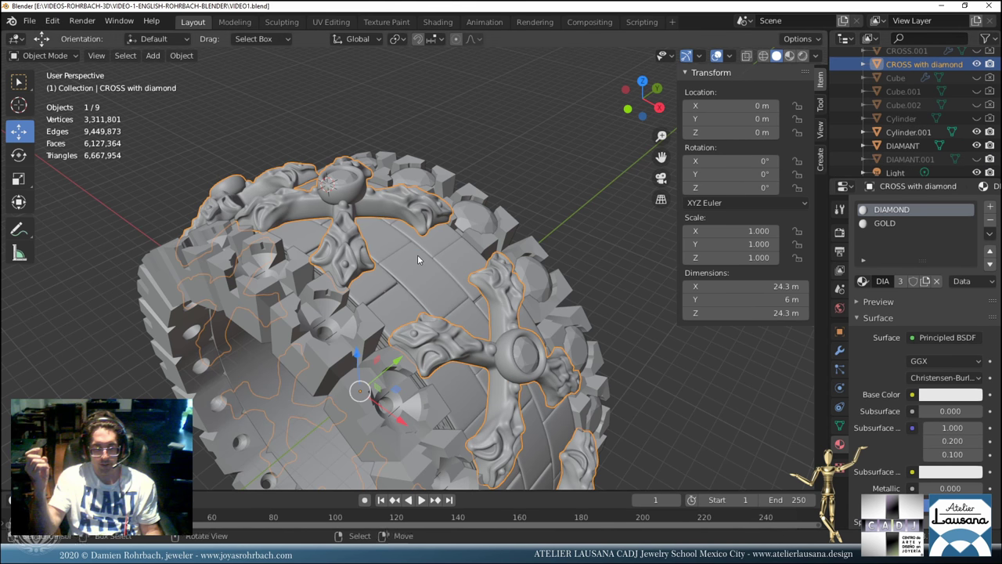
key("ctrl+s")
Examine how the cross ornaments sit on the marble blocks and between the stone settings from several angles.
middle_click_drag(417, 255, 396, 277)
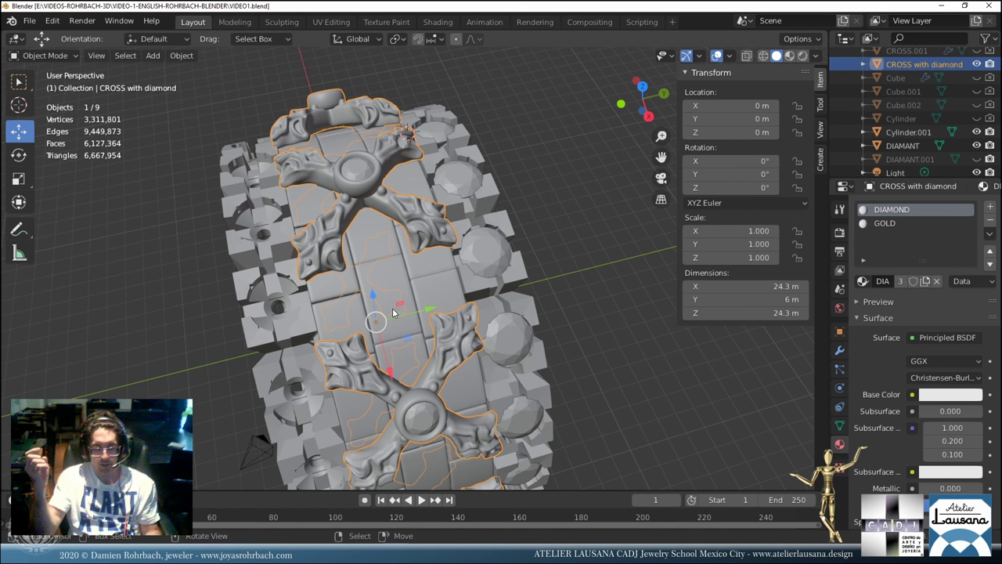
scroll(392, 329, "up", 1)
scroll(384, 335, "down", 4)
middle_click_drag(378, 338, 448, 303)
scroll(452, 312, "down", 4)
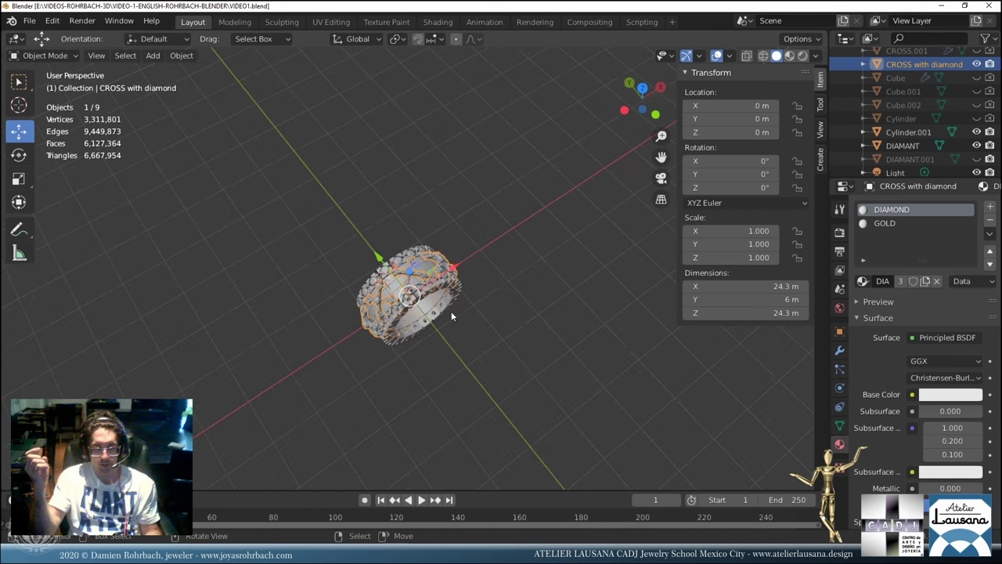
scroll(458, 325, "up", 7)
scroll(470, 339, "down", 3)
middle_click_drag(471, 337, 437, 239)
key("n")
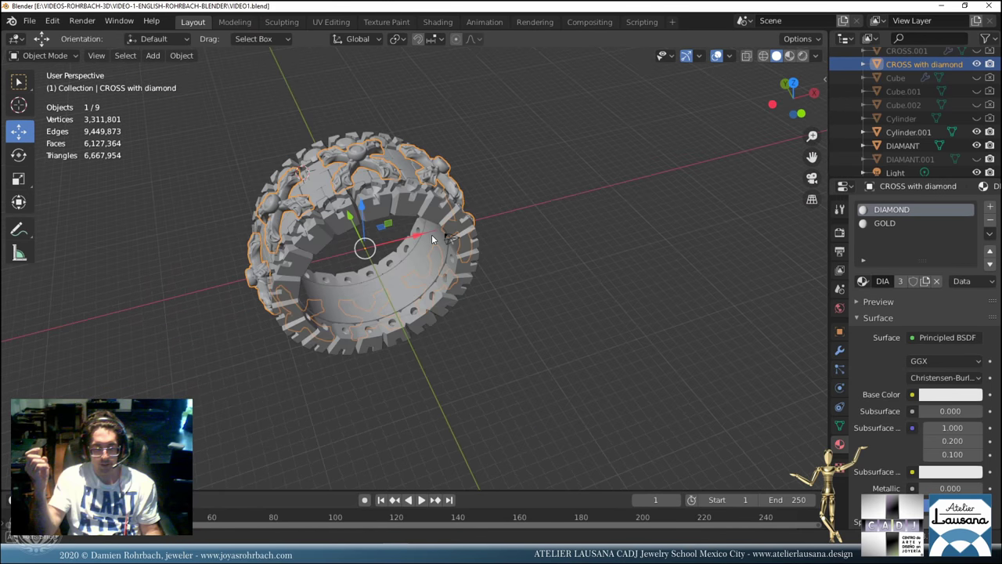
Deselect everything, inspect the assembled ring from several sides, and save the file.
key("alt+a")
middle_click_drag(374, 246, 418, 273, "shift")
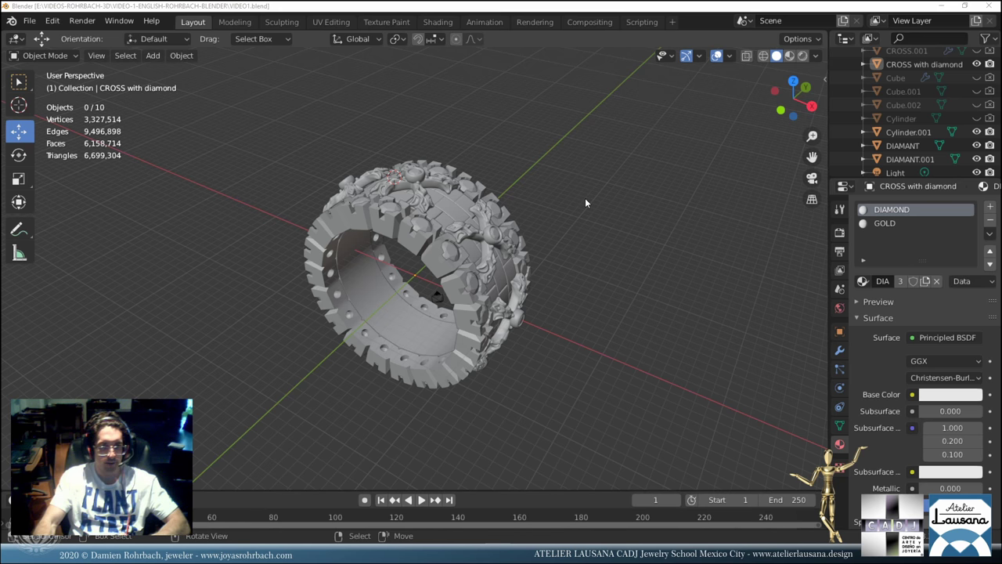
middle_click_drag(586, 201, 291, 224)
scroll(491, 279, "up", 3)
middle_click_drag(489, 274, 468, 238)
scroll(462, 251, "down", 3)
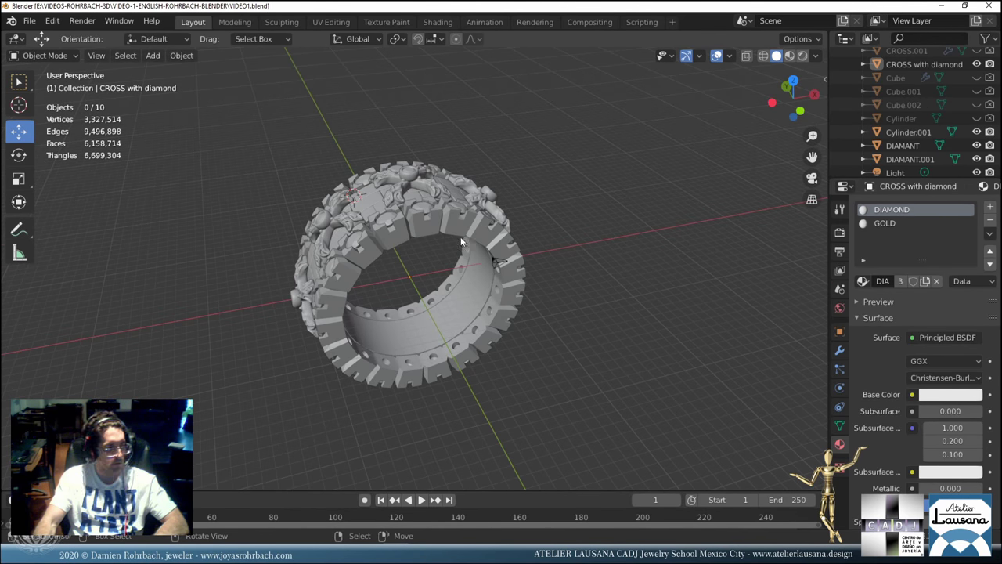
middle_click_drag(460, 257, 437, 266)
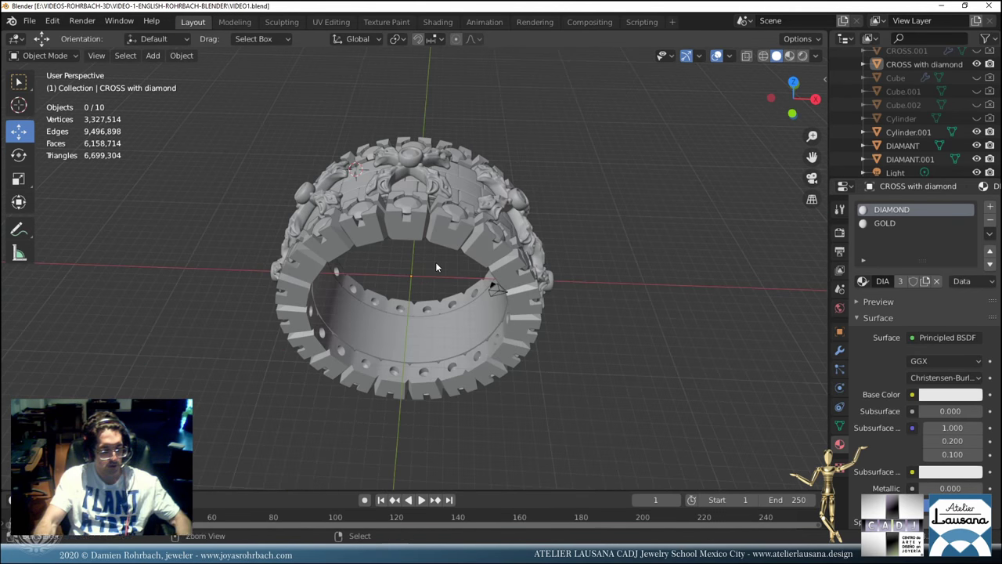
key("ctrl+s")
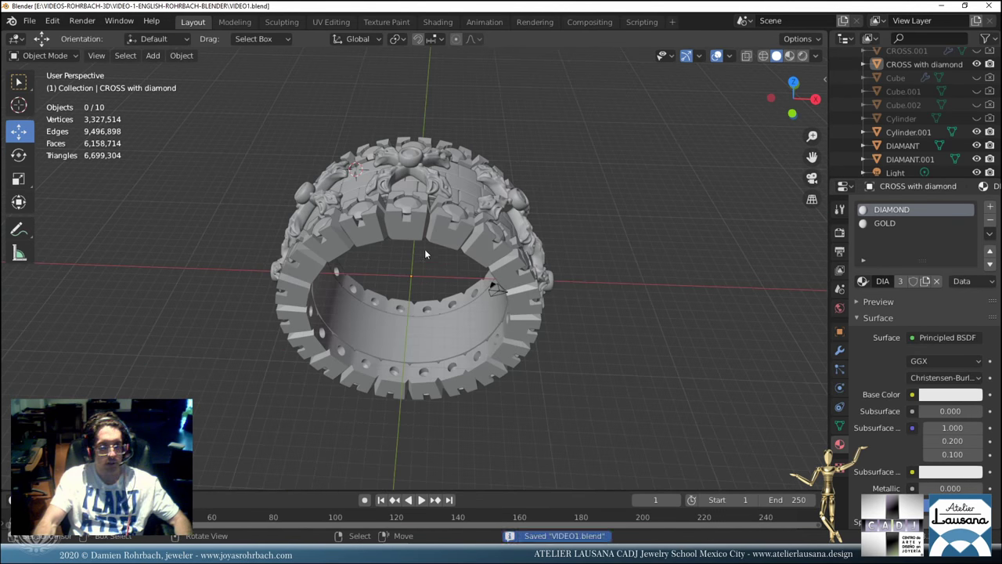
Add a mesh plane and set its location to 0 m on X, Y and Z.
left_click(153, 55)
mouse_move(202, 71)
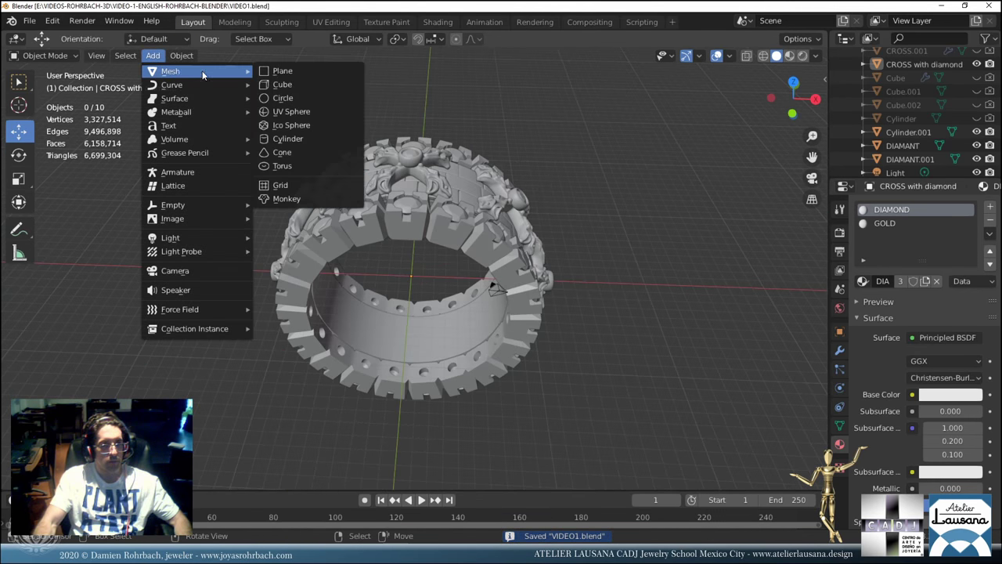
left_click(304, 72)
key("n")
left_click(740, 106)
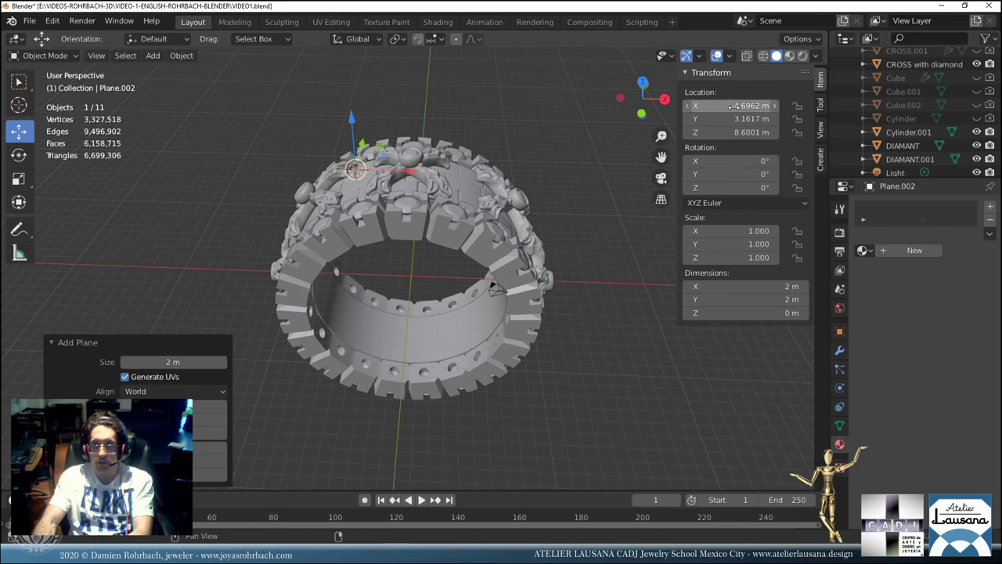
type("0")
left_click(741, 119)
type("0")
key("Tab")
type("0")
key("Return")
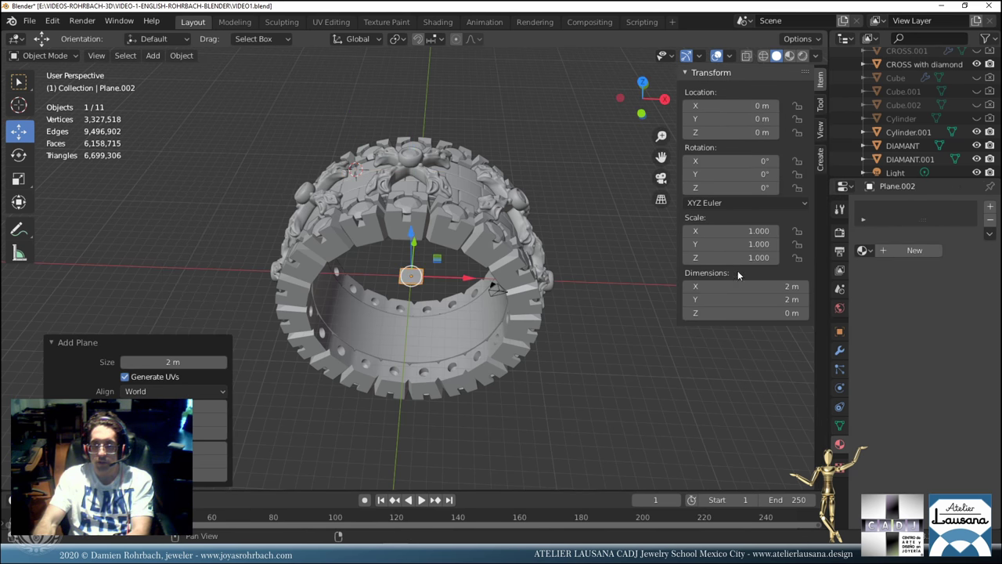
Set the plane's X and Y dimensions to 250 m.
left_click(743, 300)
type("250")
key("Return")
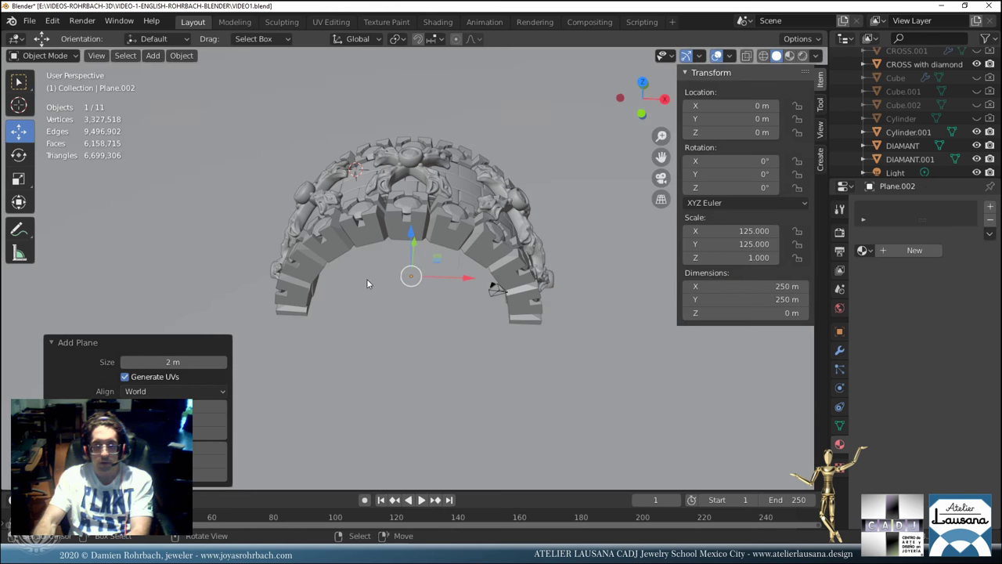
Lower the plane to about Z -12.13 m so it lies directly beneath the ring, and save the file.
middle_click_drag(366, 278, 342, 278)
key("KP_1")
key("g")
key("z")
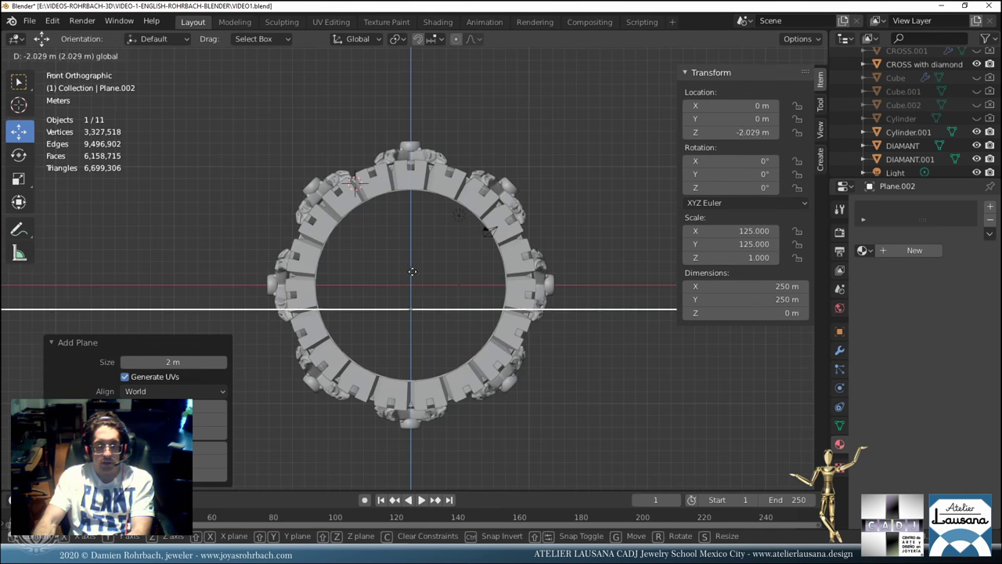
left_click(437, 349)
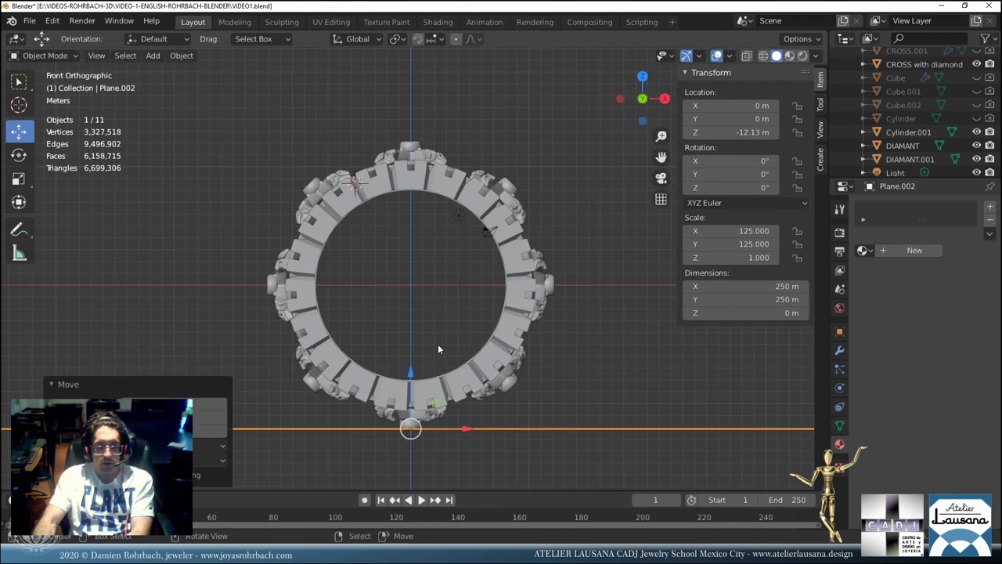
middle_click_drag(438, 344, 477, 307)
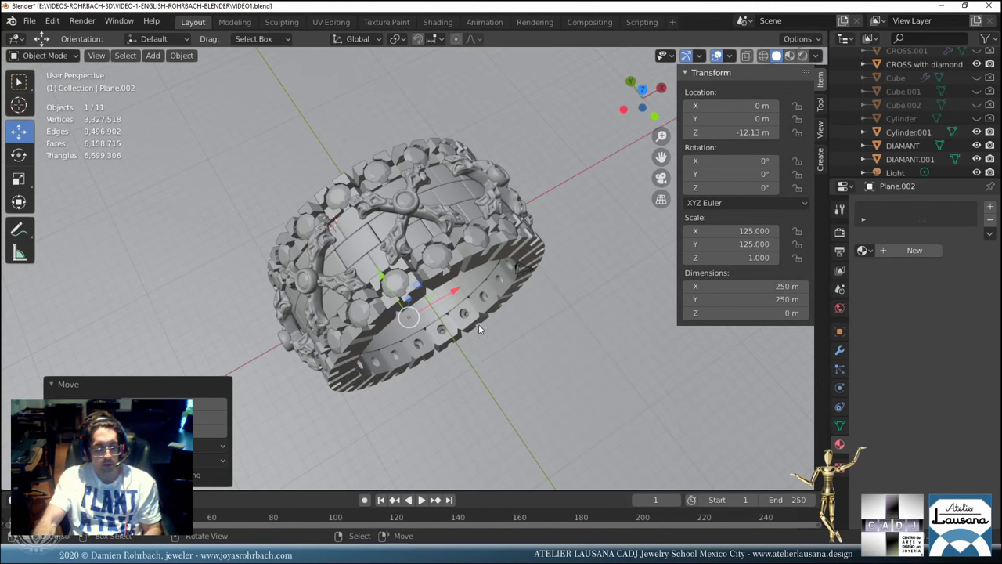
key("ctrl+s")
Use an environment texture for the world background colour and load the kiara_8_sunset image into it.
left_click(840, 307)
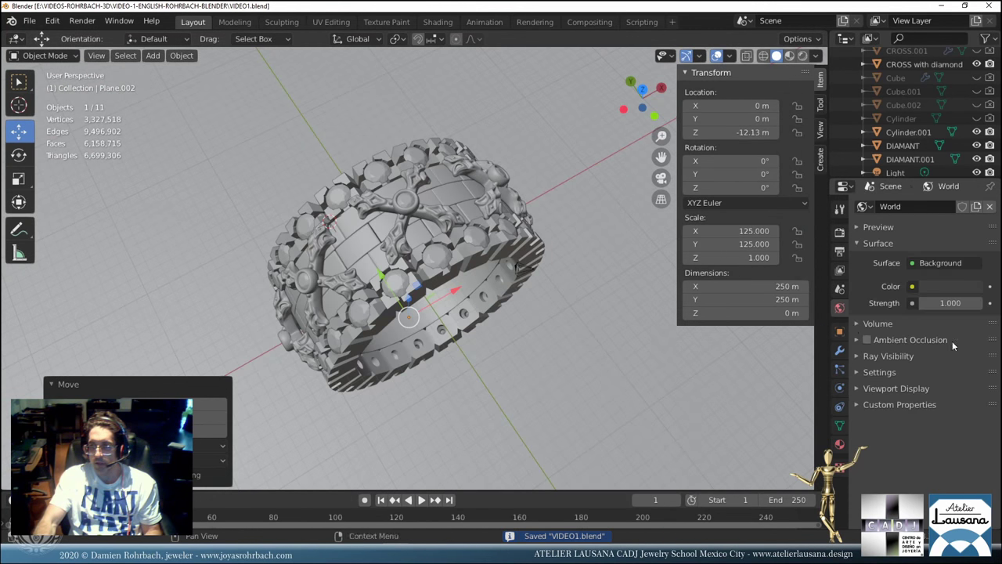
left_click(990, 286)
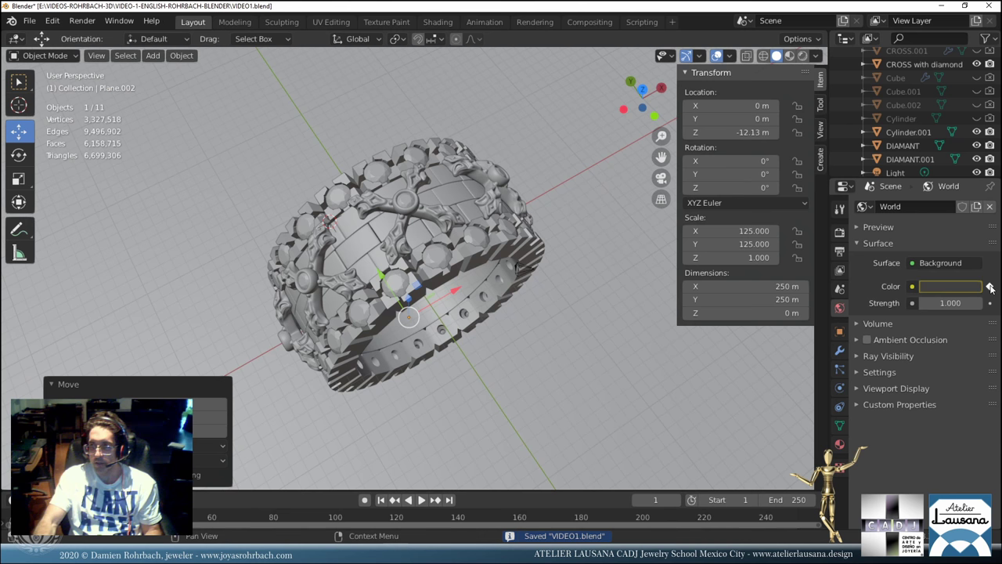
left_click(912, 286)
left_click(639, 347)
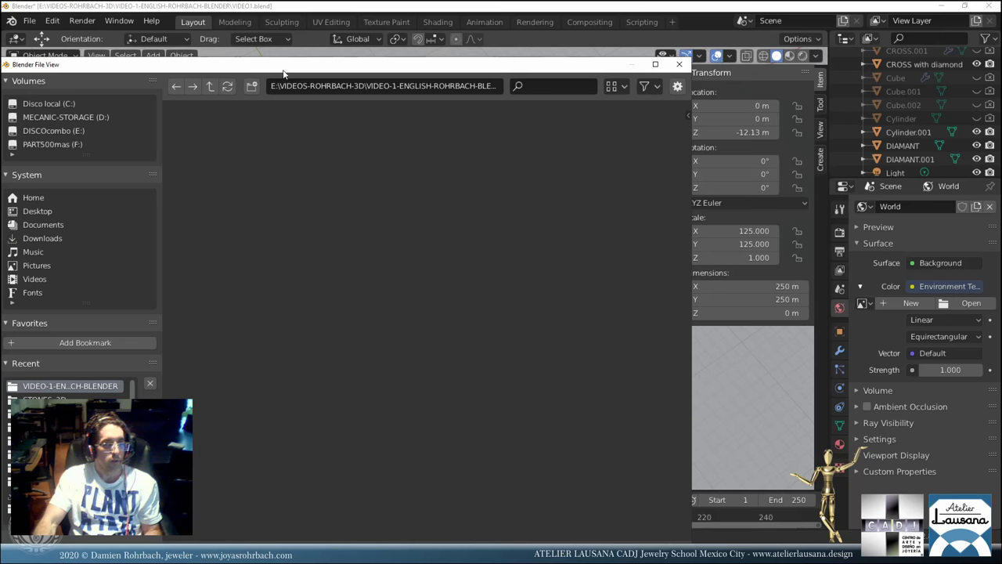
key("Escape")
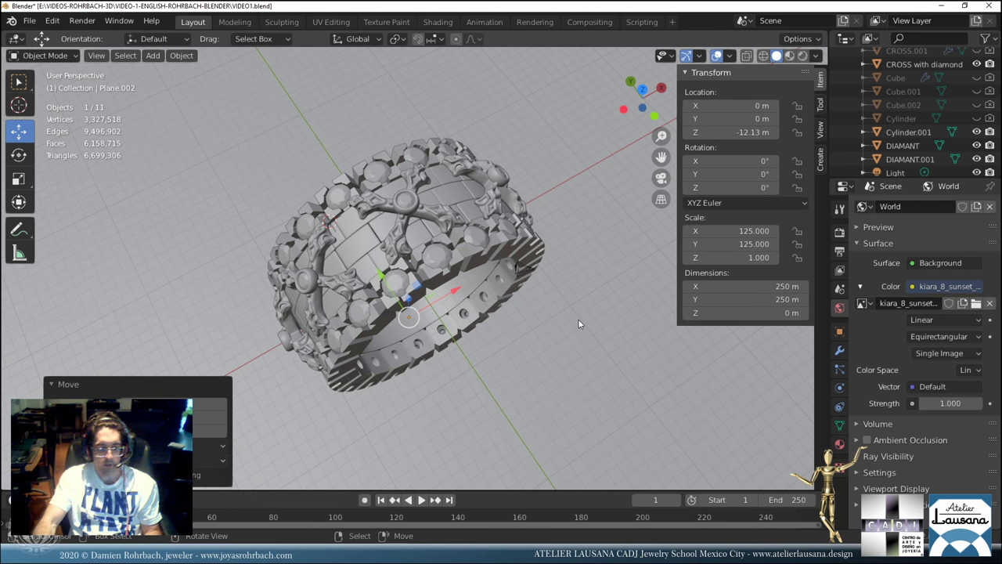
Hide the transform sidebar, set the Cycles render samples to 250, and save the file.
key("n")
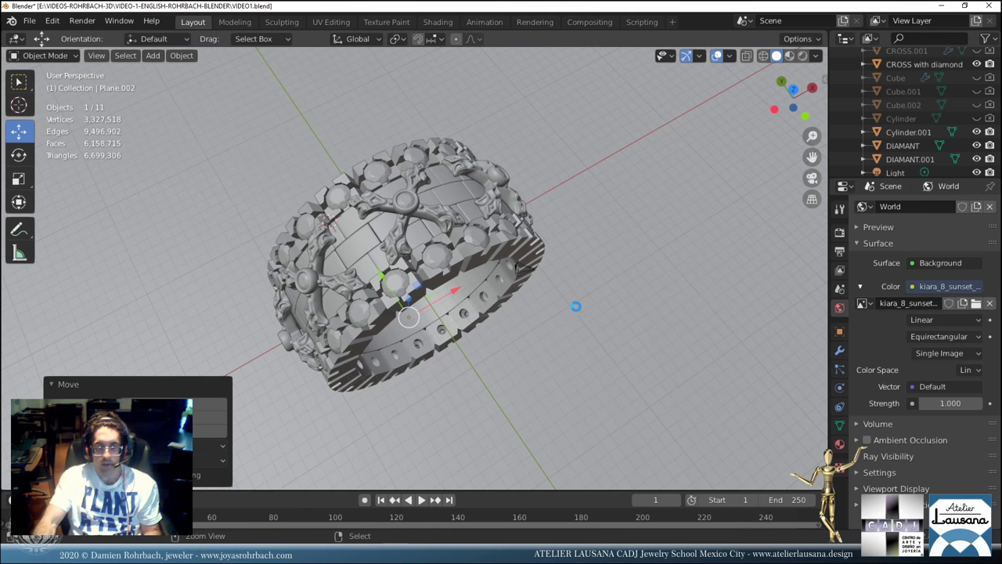
middle_click_drag(576, 304, 581, 289)
left_click(839, 232)
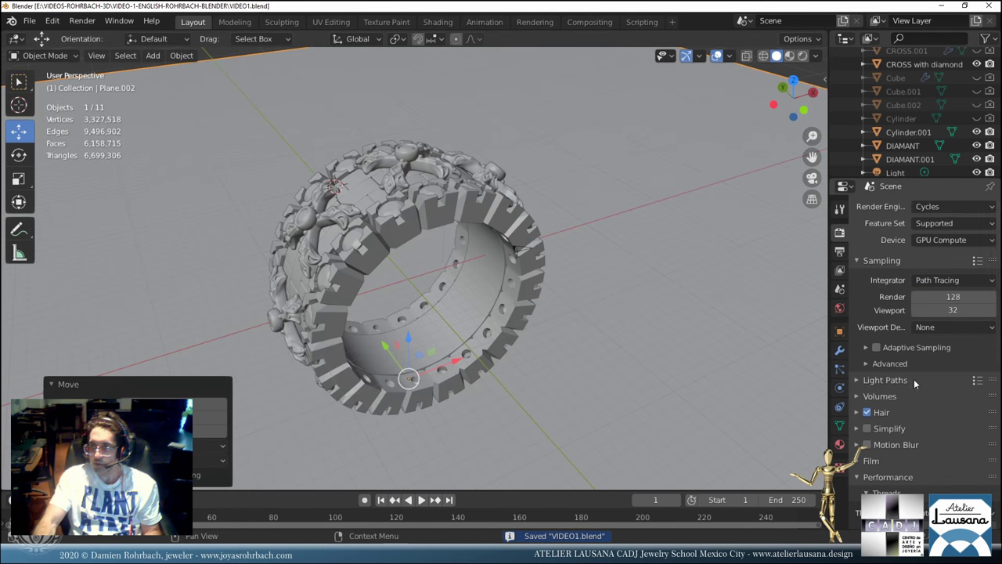
scroll(880, 450, "down", 4)
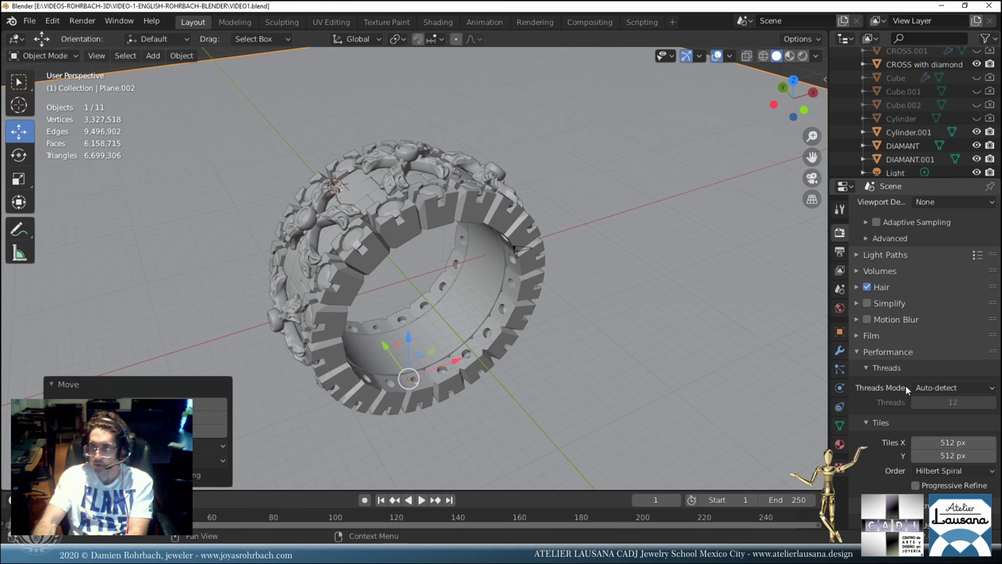
scroll(904, 315, "up", 3)
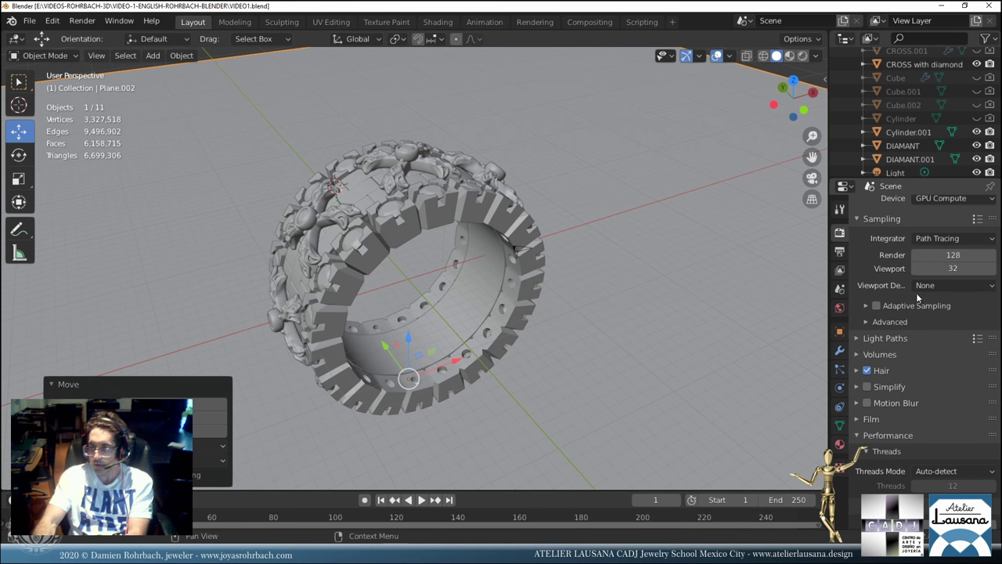
left_click(954, 254)
type("250")
key("Return")
scroll(926, 389, "down", 10)
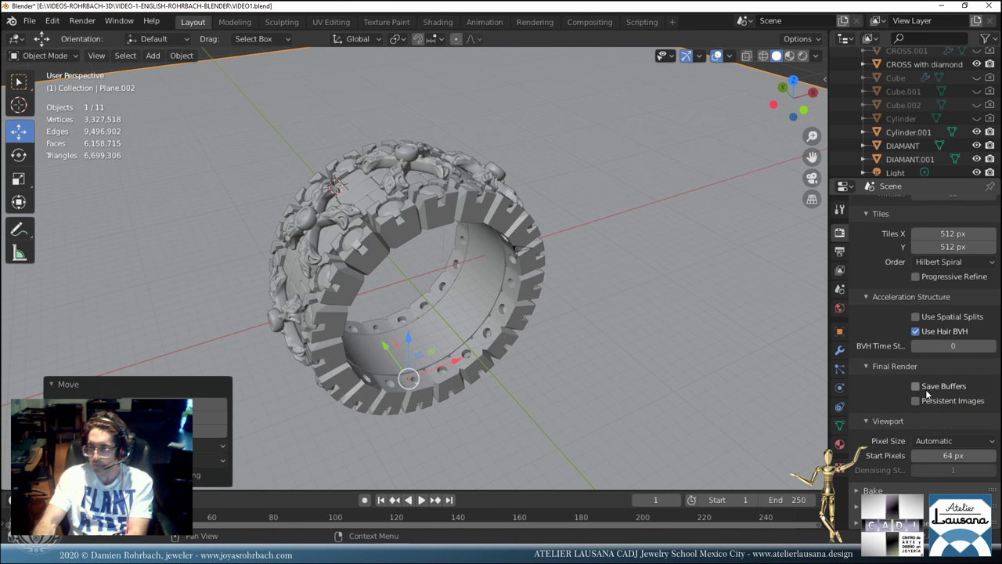
scroll(926, 389, "up", 10)
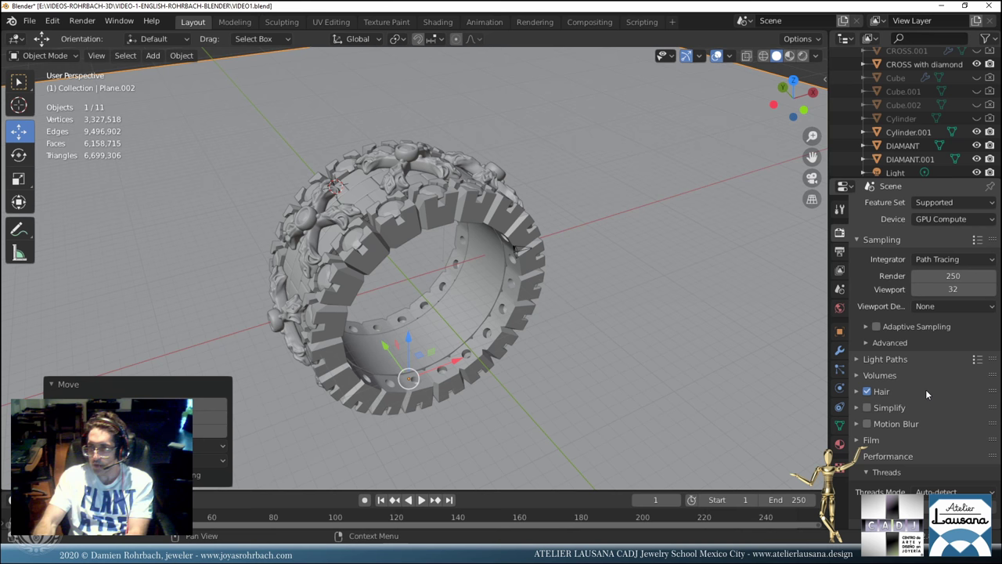
scroll(923, 395, "up", 1)
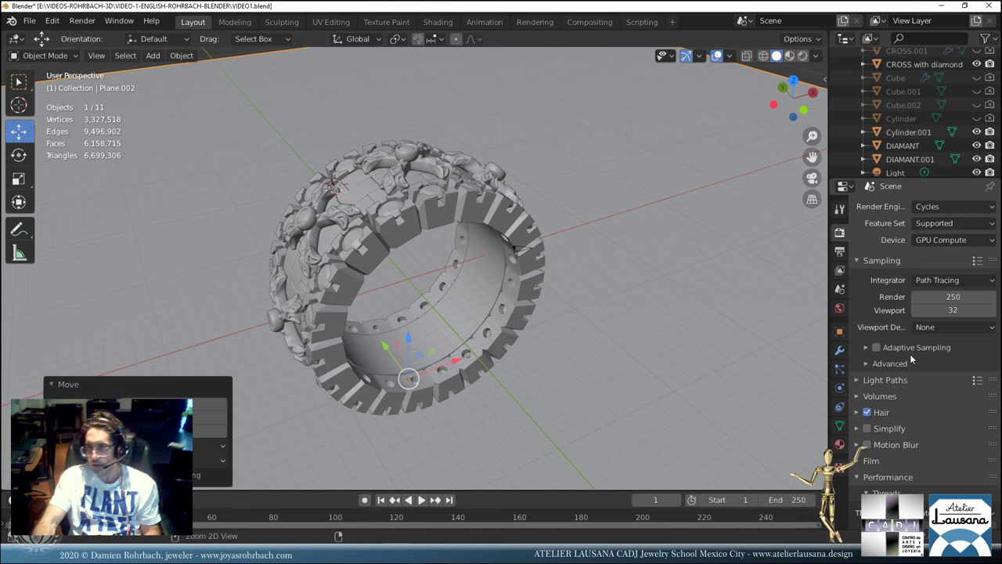
key("ctrl+s")
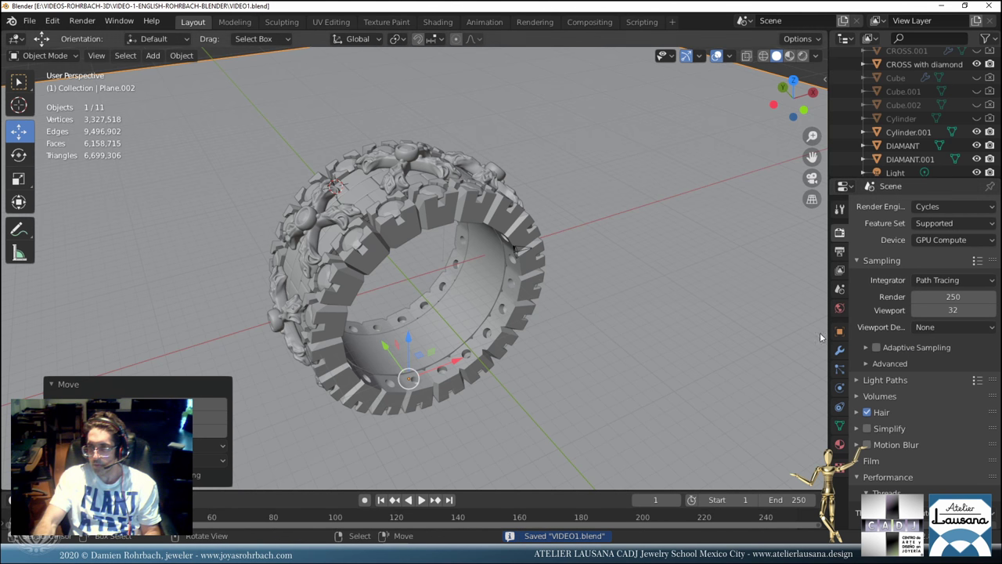
Examine the ring and its lighting on the ground plane in rendered shading with gizmos and overlays hidden, and return to solid shading.
left_click(804, 56)
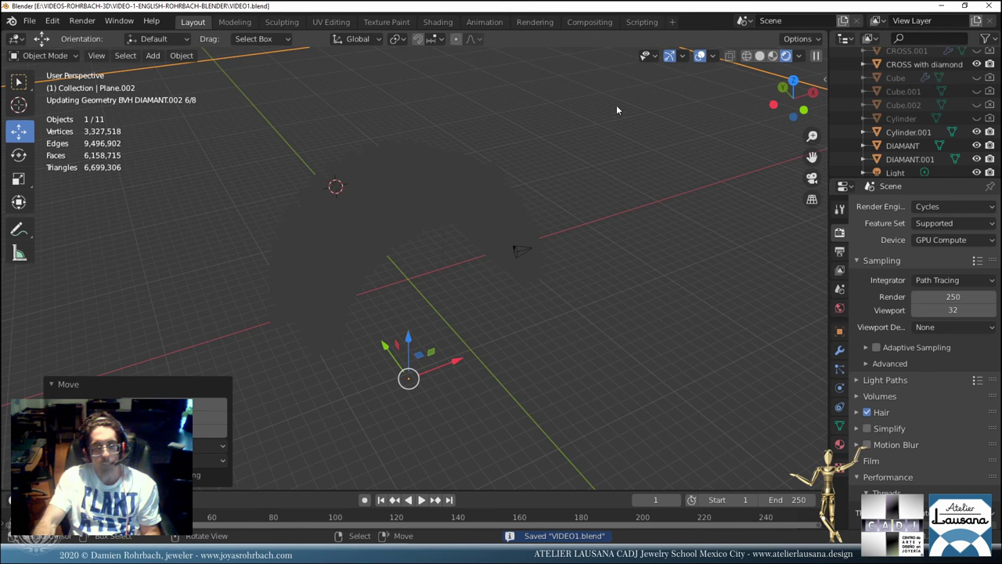
left_click(679, 56)
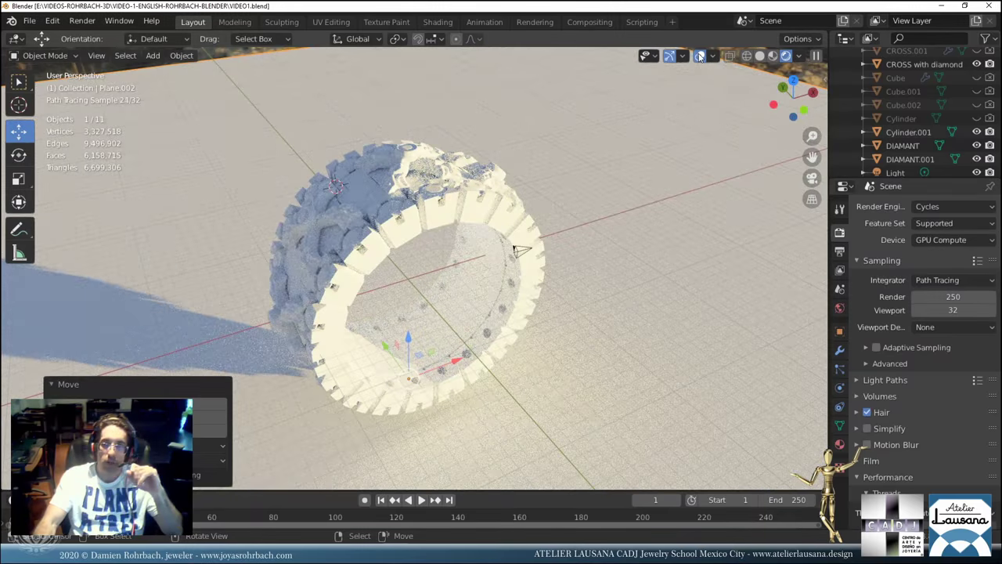
left_click(700, 56)
scroll(542, 290, "down", 3)
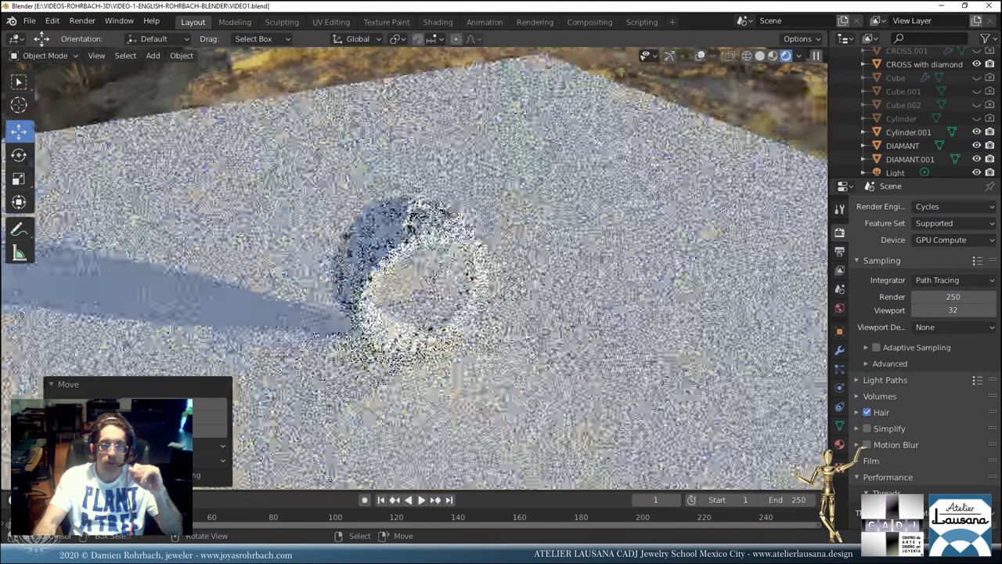
mouse_move(542, 291)
middle_mouse_down()
mouse_move(495, 321)
mouse_move(501, 294)
mouse_move(503, 306)
mouse_move(503, 295)
mouse_move(527, 300)
middle_mouse_up()
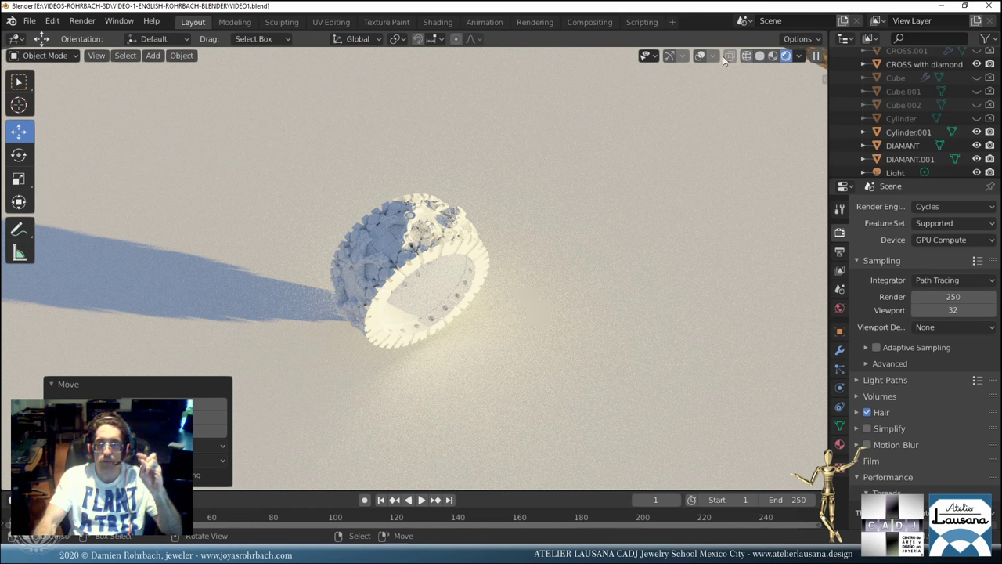
left_click(699, 56)
left_click(670, 56)
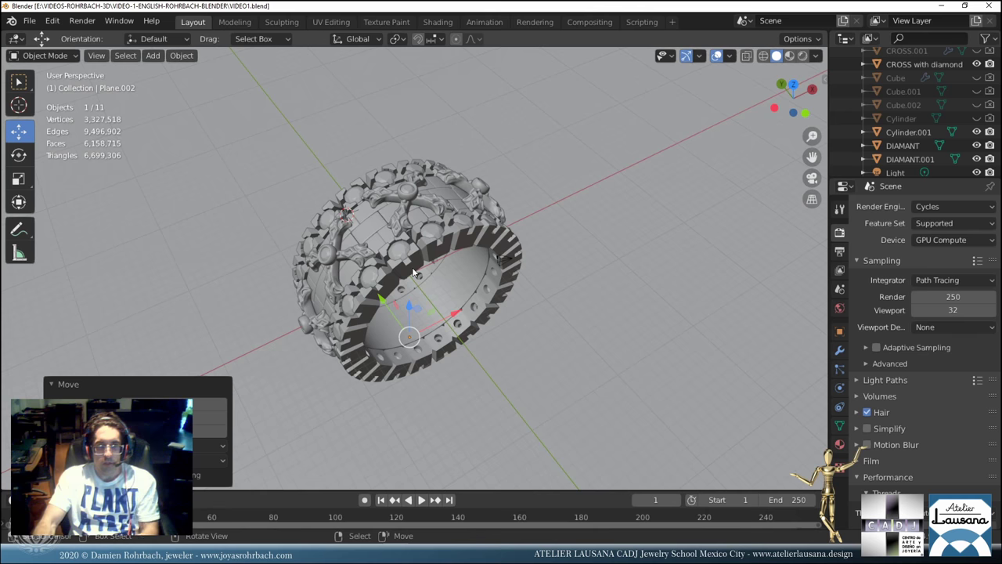
Select the stone settings and diamonds on both edges of the ring, the diamond crosses and the marble blocks together.
left_click(409, 301)
key("KP_Decimal")
left_click(338, 184, "shift")
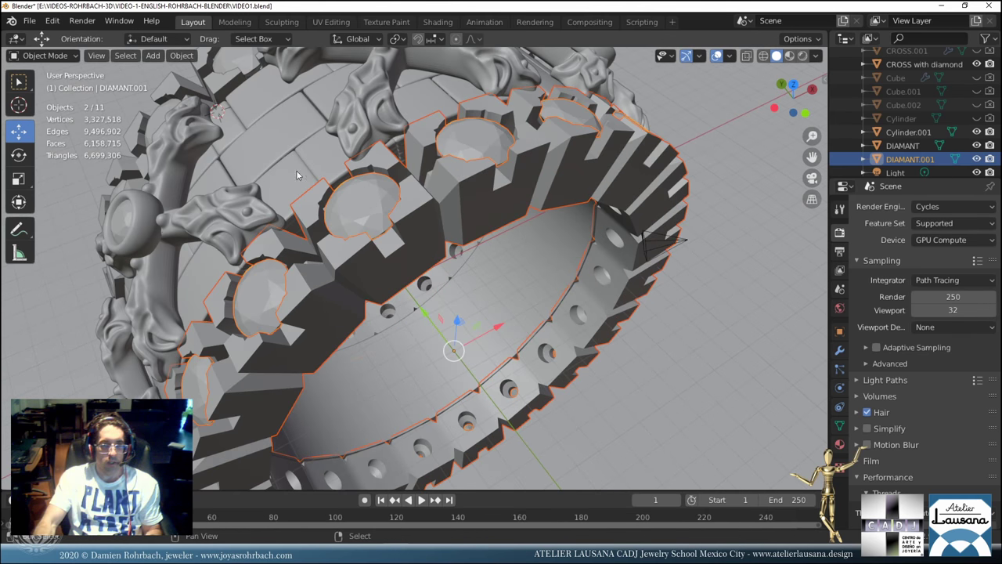
left_click(264, 136, "shift")
left_click(245, 211, "shift")
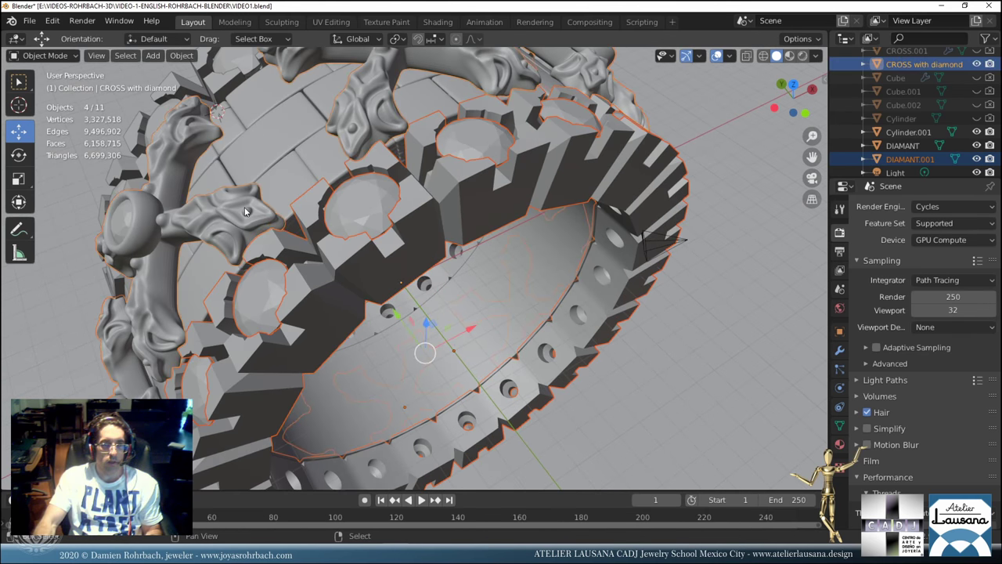
scroll(314, 209, "down", 3)
middle_click_drag(314, 209, 332, 217)
left_click(306, 212, "shift")
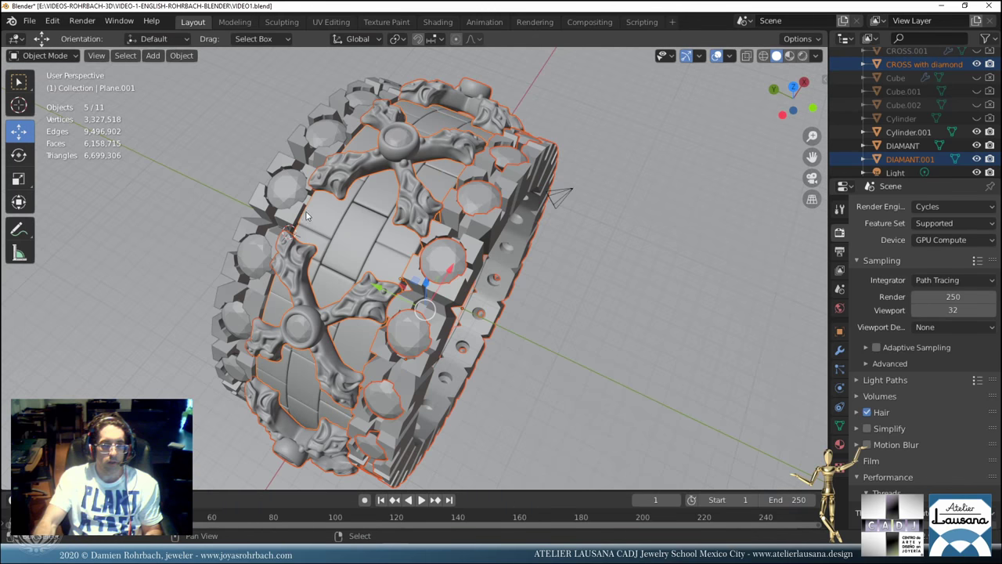
left_click(287, 187, "shift")
left_click(286, 180, "shift")
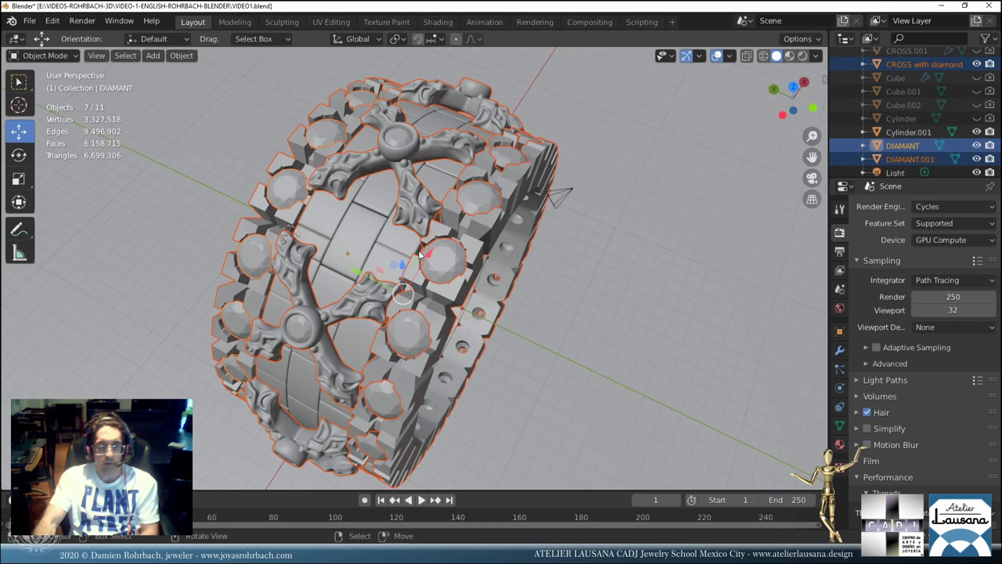
key("KP_1")
key("KP_3")
key("KP_1")
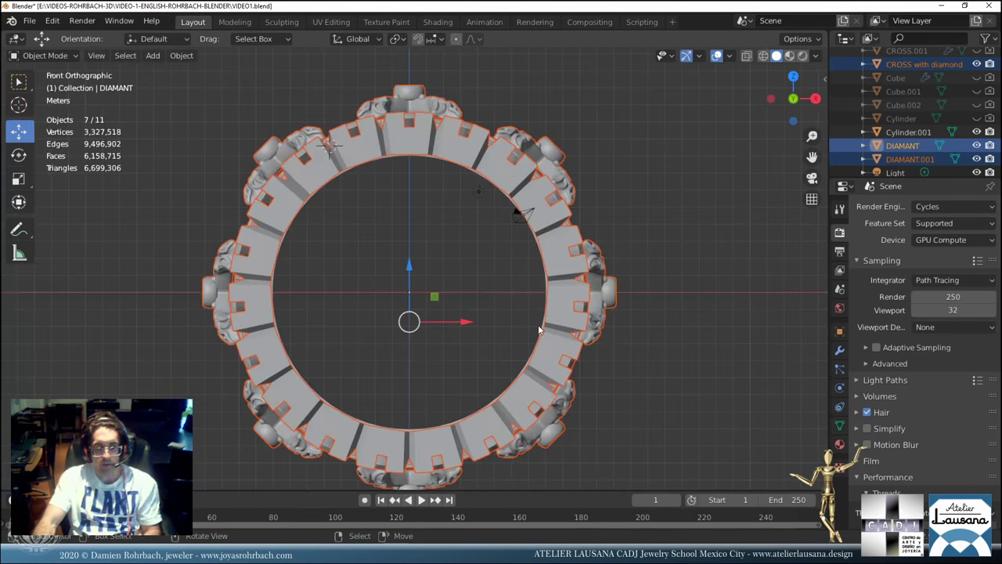
key("r")
key("Escape")
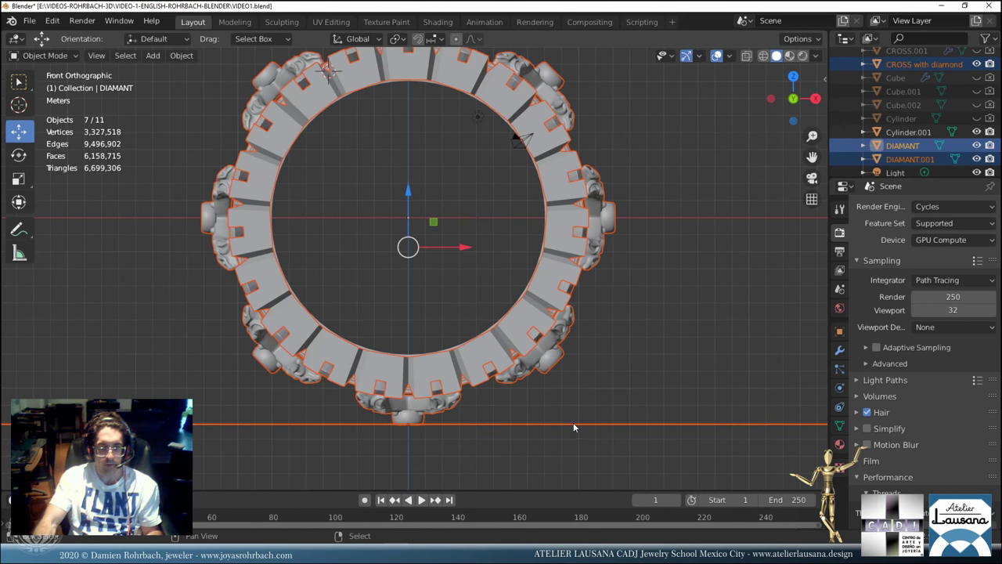
Remove the ground plane from the selection and rotate the ring parts in front view until two crosses straddle the lowest point.
middle_click_drag(581, 422, 529, 447)
right_click(693, 333, "shift")
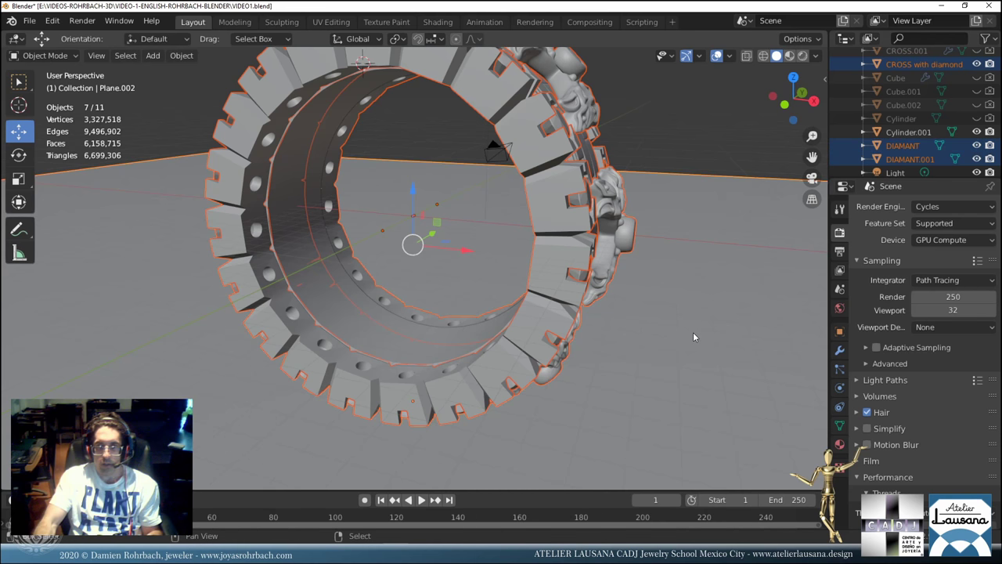
right_click(694, 332, "shift")
key("KP_1")
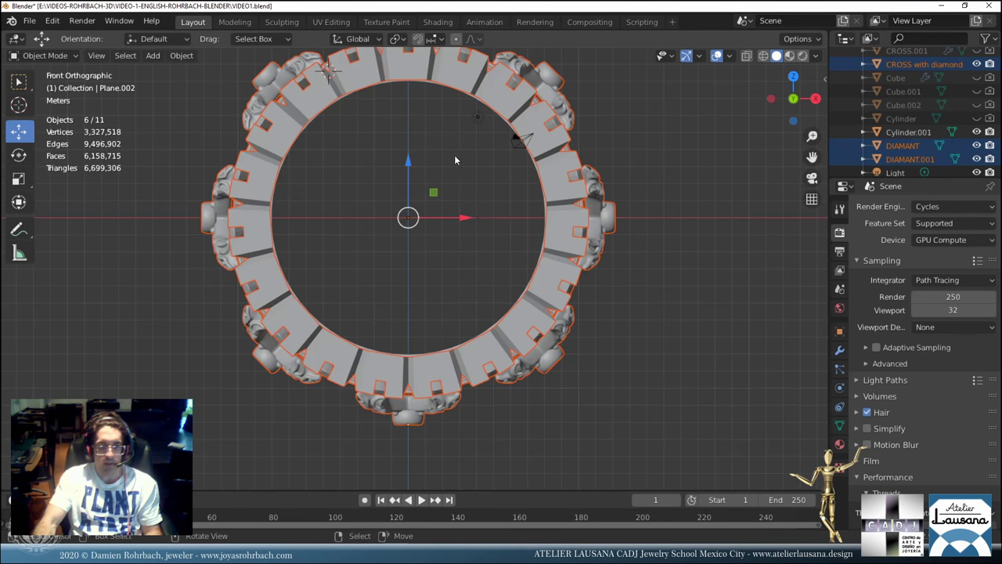
key("r")
left_click(416, 154)
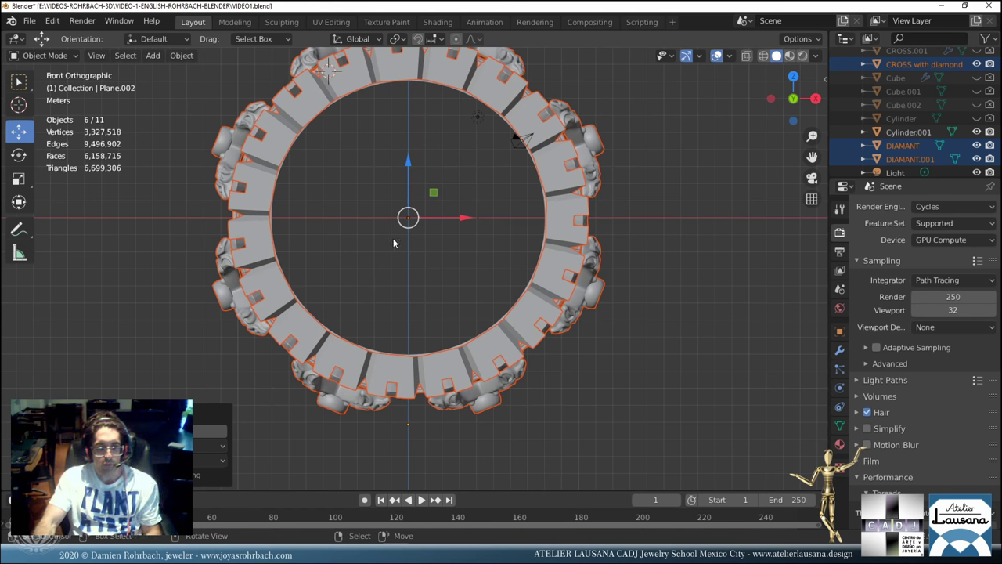
Try lowering the selected ring parts by about 1.38 m and undo the move.
key("g")
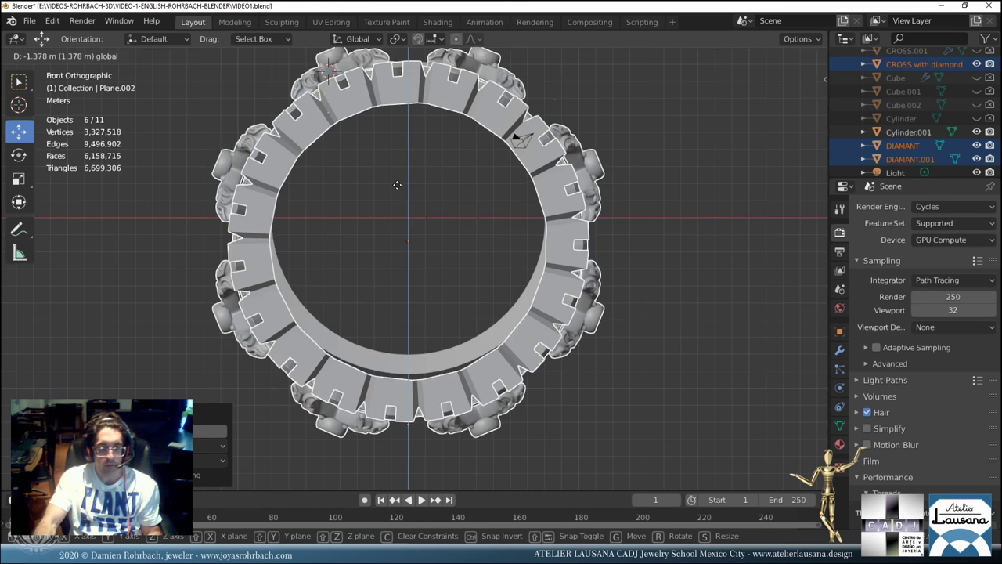
left_click(397, 184)
key("ctrl+z")
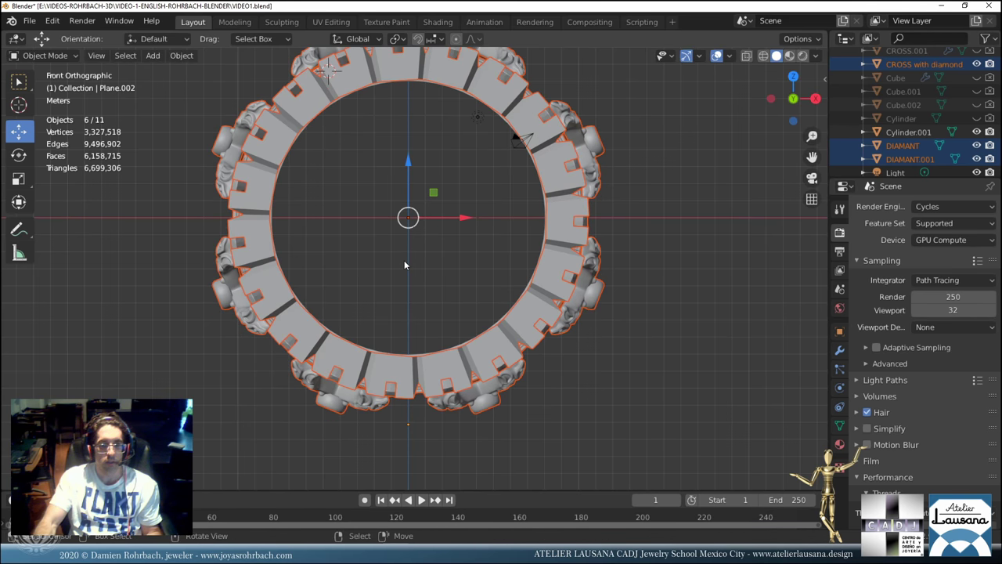
Add the ring's inner band to the selection and lower the whole ring vertically towards the ground plane.
middle_click_drag(404, 265, 387, 351)
left_click(388, 352, "shift")
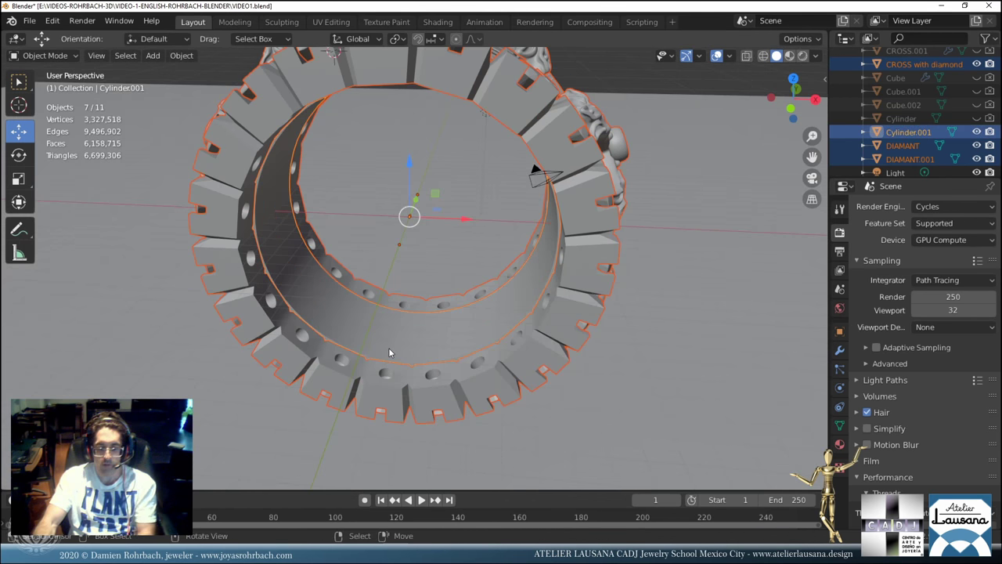
key("KP_1")
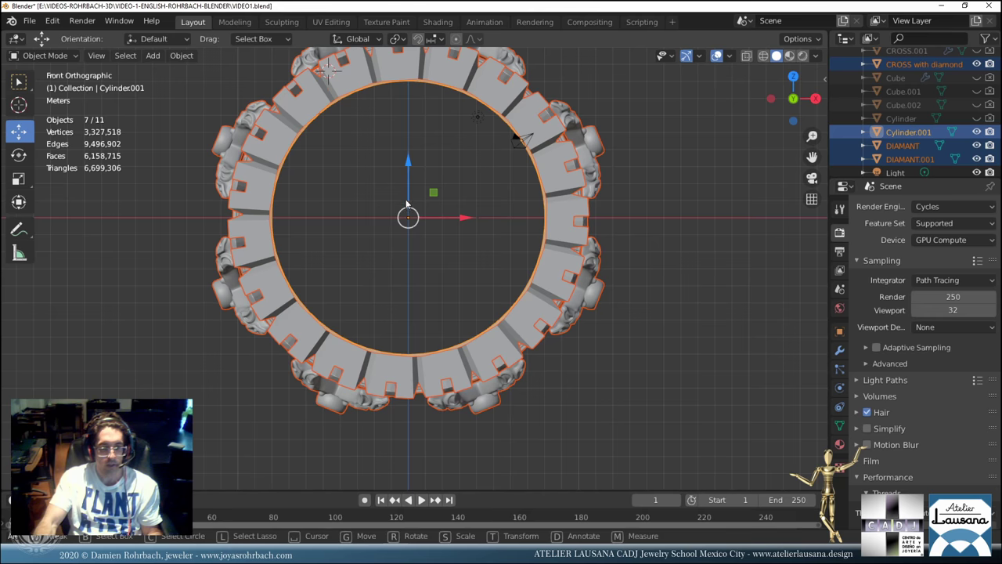
middle_click_drag(409, 197, 404, 202)
key("g")
left_click_drag(406, 187, 408, 234)
key("KP_1")
Fine-tune the ring's height along Z so its two lowest crosses rest on the ground plane.
middle_click_drag(421, 318, 410, 315)
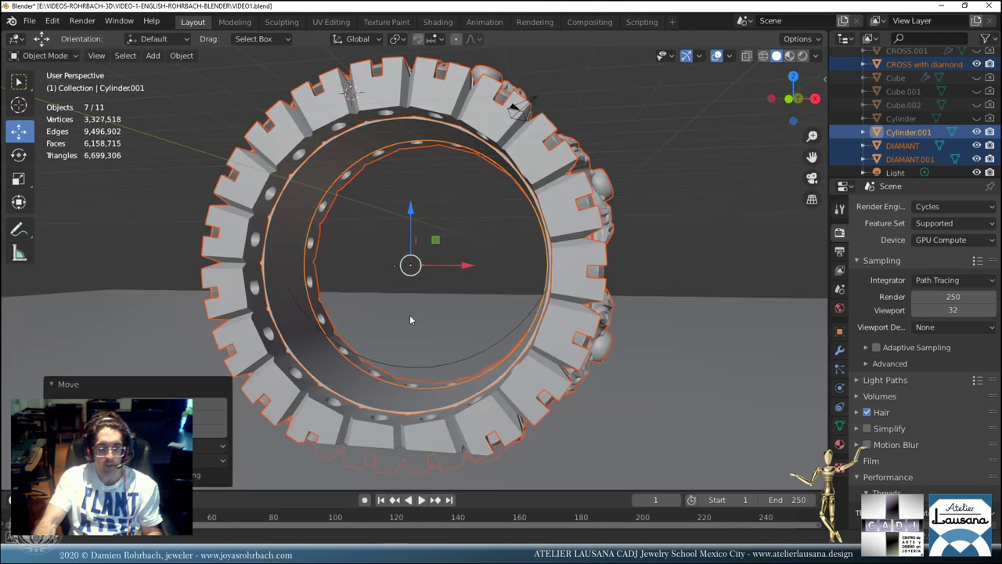
key("g")
left_click_drag(414, 201, 415, 195)
middle_click_drag(439, 251, 424, 220)
left_click_drag(411, 210, 440, 201)
Align the camera to a perspective view that frames the whole ring from above, and save the file.
key("KP_0")
middle_click_drag(440, 205, 469, 254)
scroll(472, 235, "down", 10)
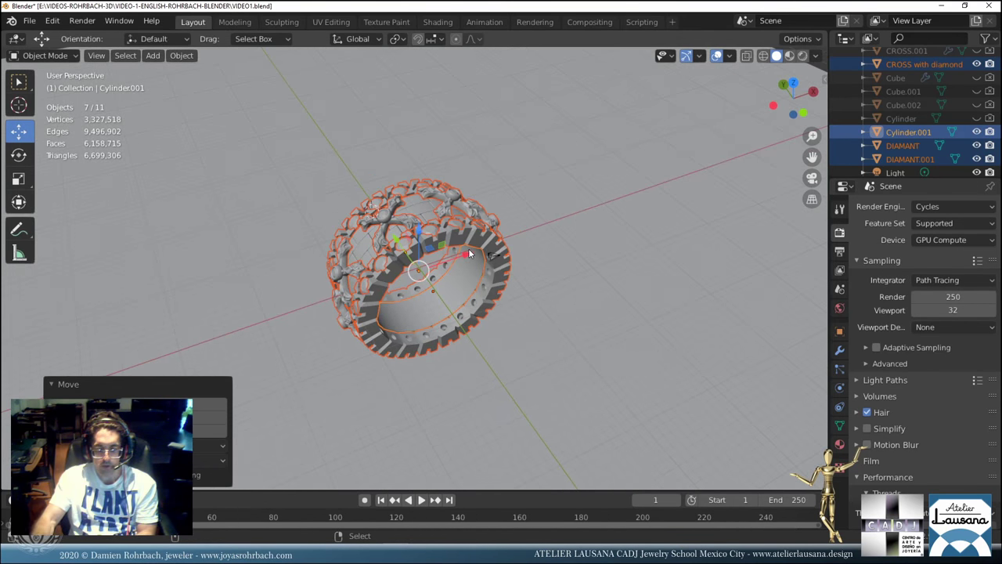
key("ctrl+alt+KP_0")
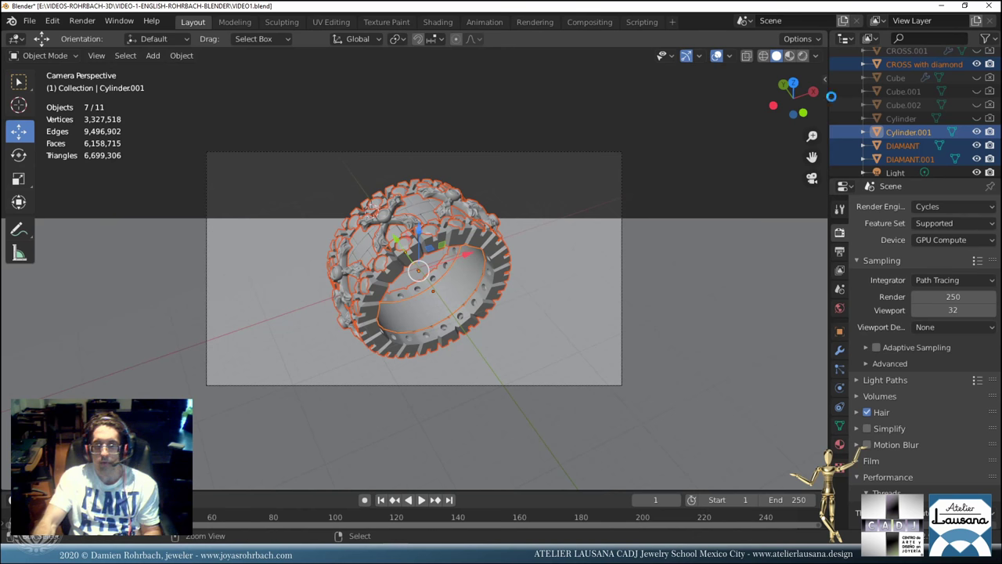
key("ctrl+s")
Set the camera's clip end distance to 8778 m and save the file.
scroll(908, 118, "up", 4)
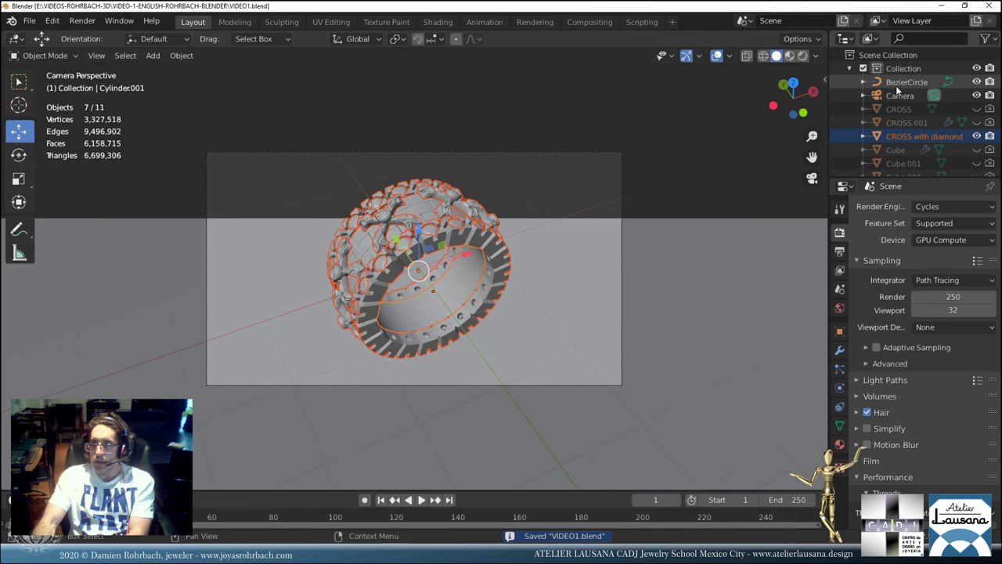
left_click(896, 83)
left_click(899, 96)
left_click(841, 393)
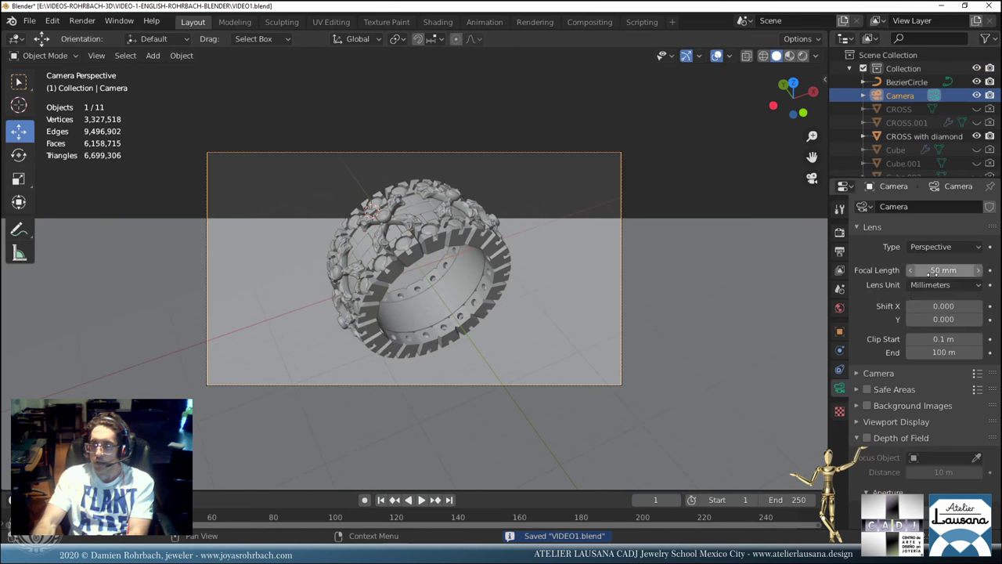
left_click(933, 353)
type("8778")
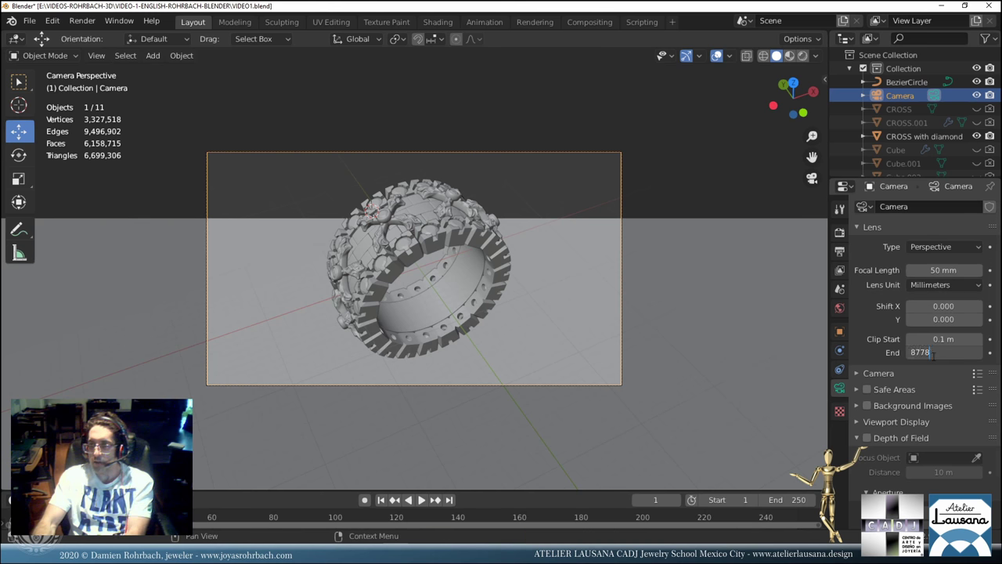
key("Return")
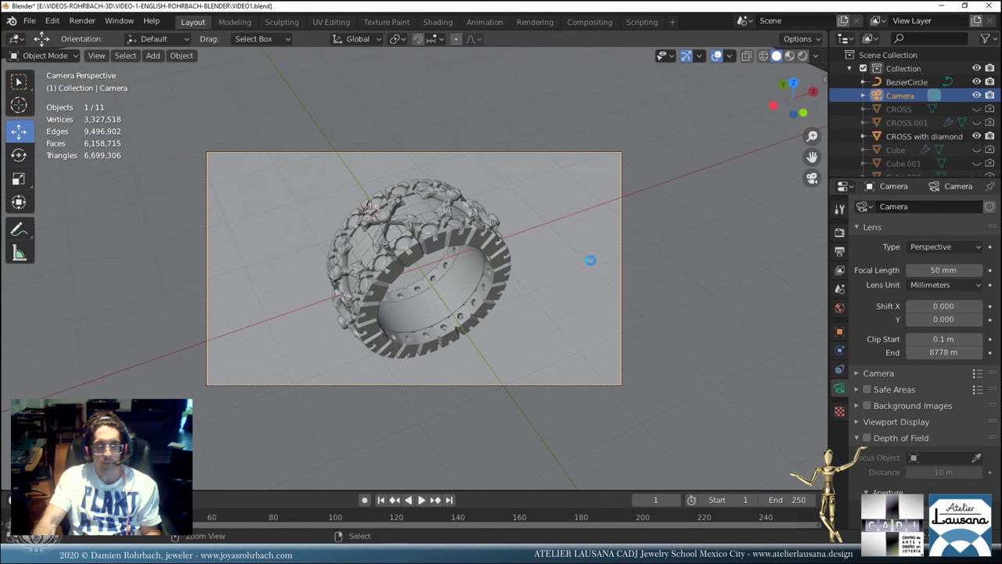
key("ctrl+s")
Move the camera about 0.5 m to refine the framing of the ring, and save the file.
left_click(841, 255)
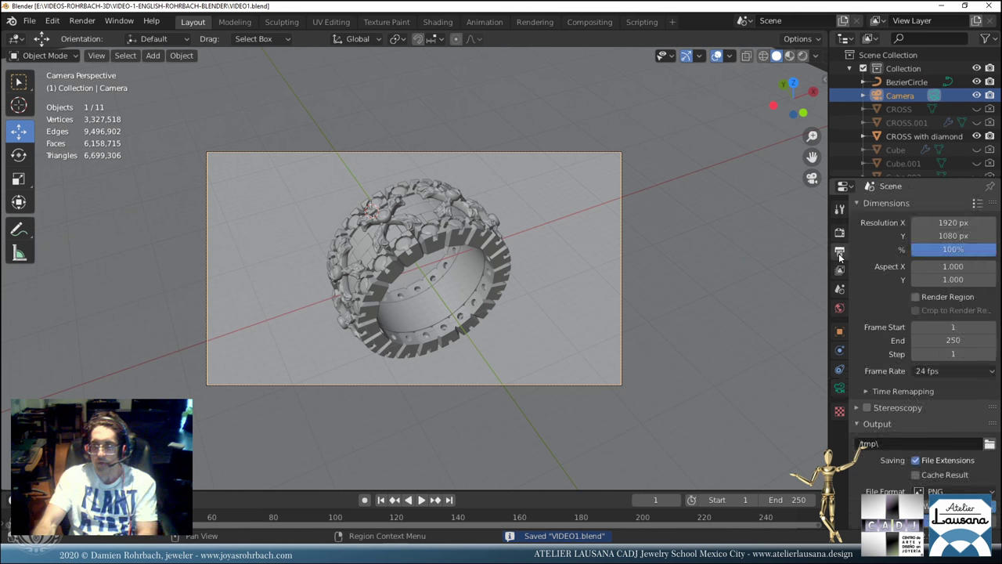
key("g")
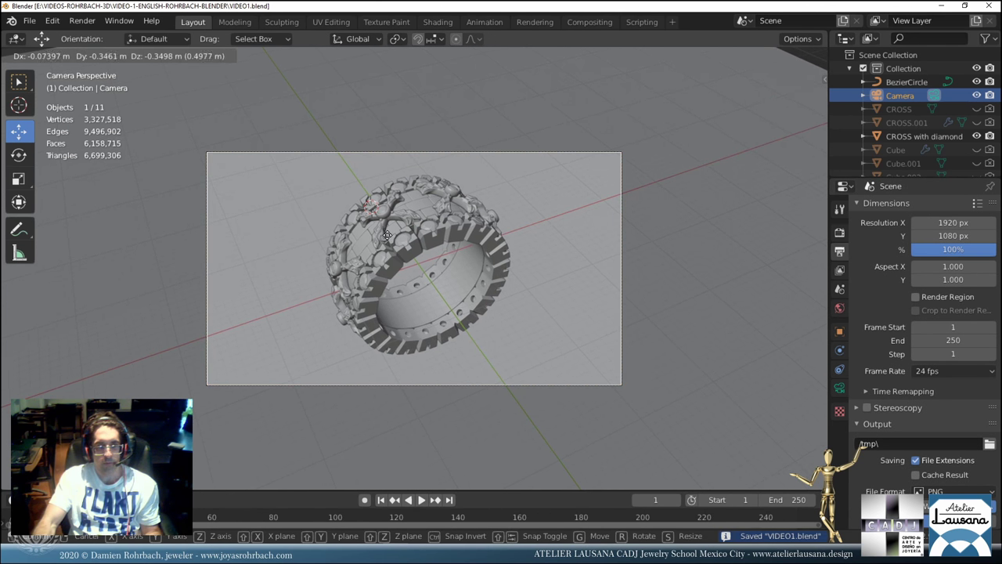
left_click(454, 272)
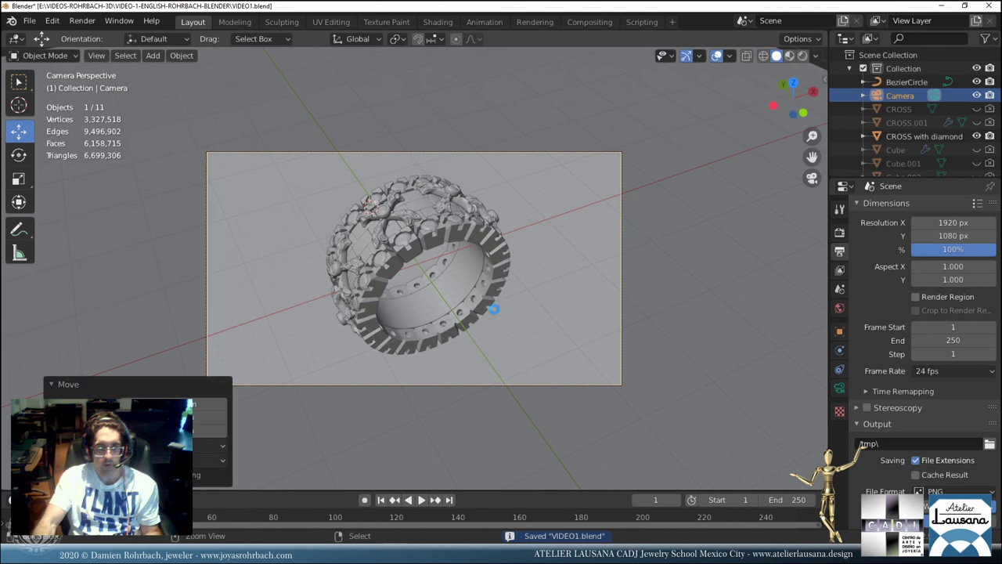
key("ctrl+s")
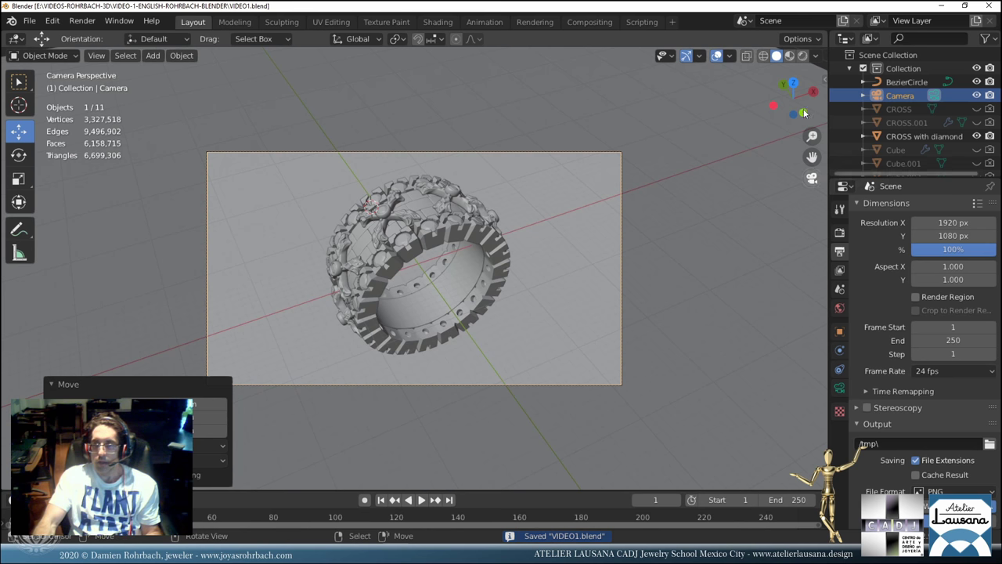
Preview the camera view with Rendered shading in the Shading workspace, and save the file.
left_click(805, 56)
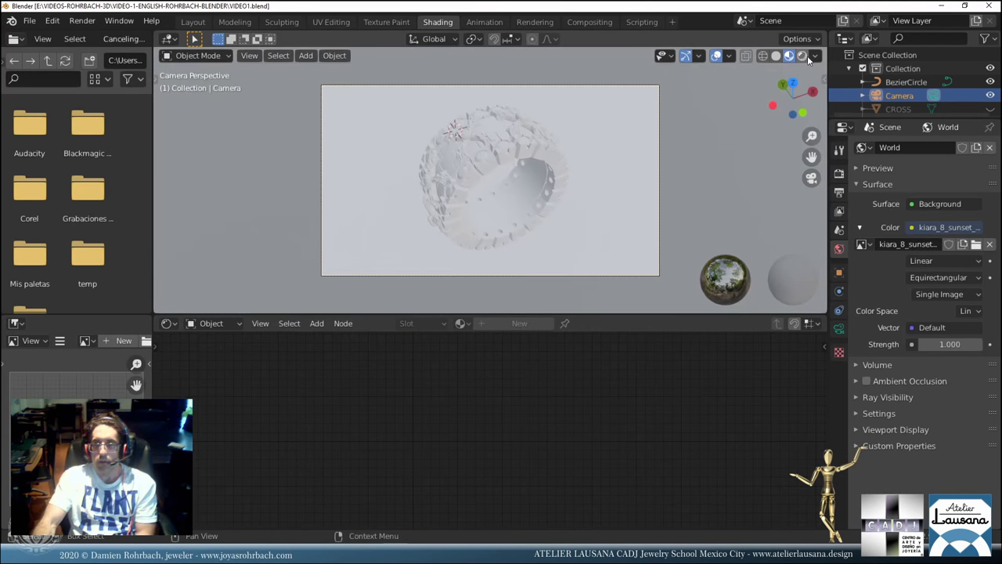
left_click(802, 55)
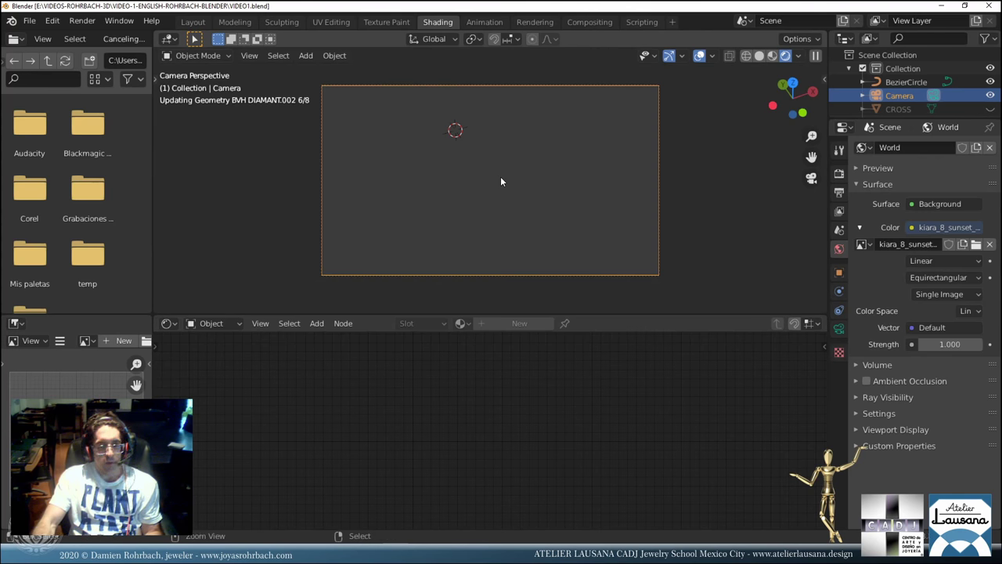
key("ctrl+s")
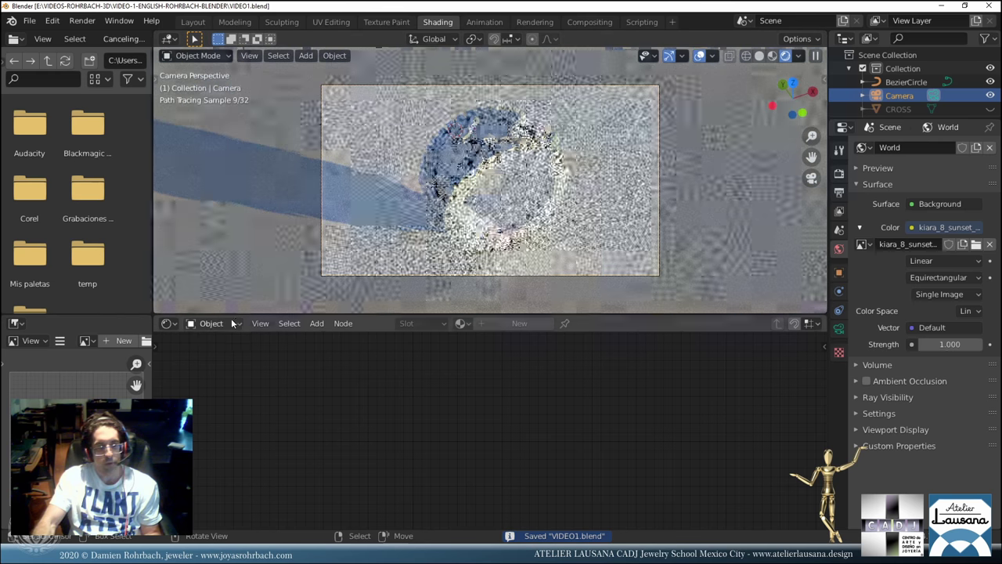
In the World shader nodes, add a Texture Coordinate node and connect its Generated output to the HDRI texture's Vector input.
left_click(211, 324)
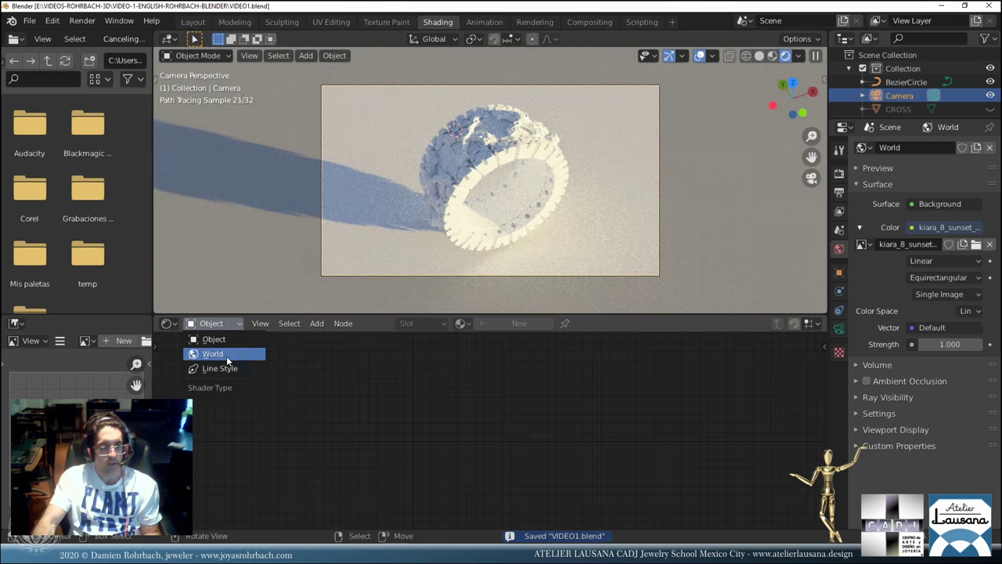
left_click(226, 356)
key("Home")
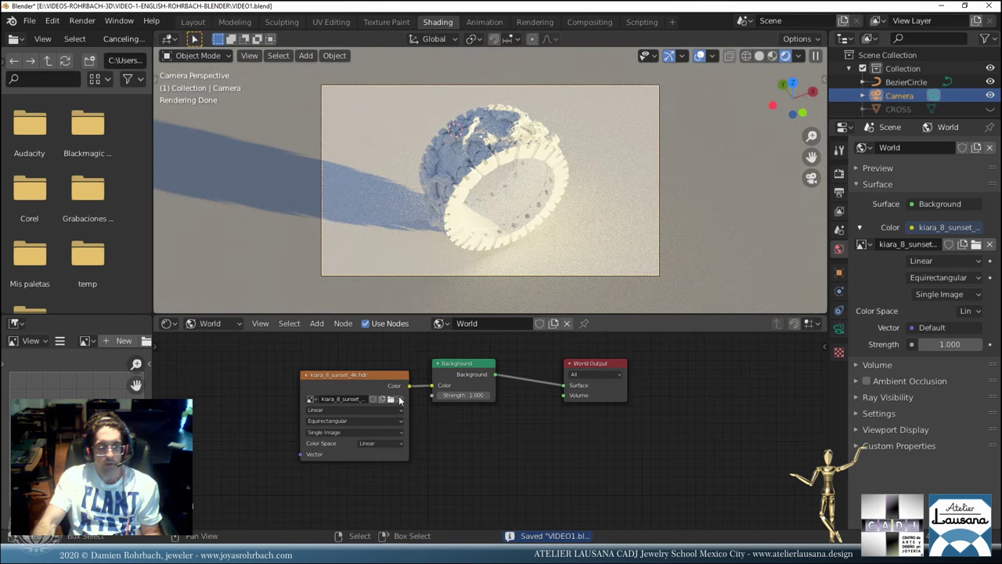
left_click_drag(359, 377, 260, 372)
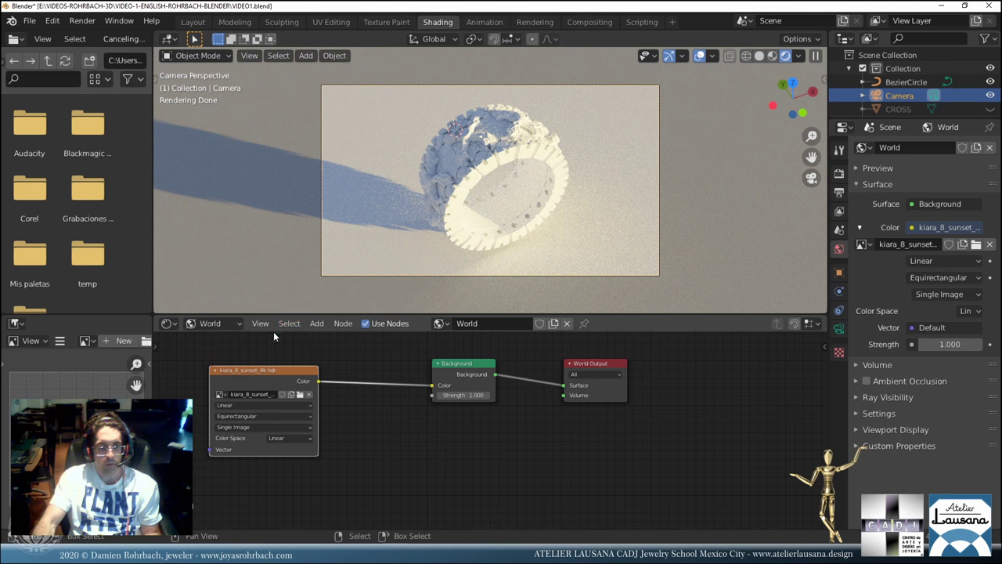
left_click(316, 323)
mouse_move(352, 360)
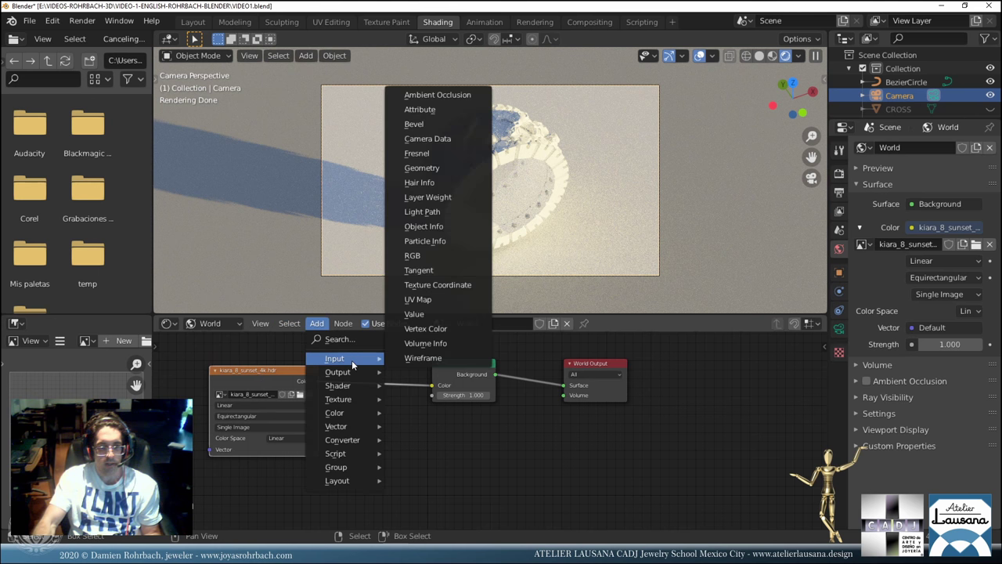
left_click(427, 287)
left_click(203, 394)
left_click_drag(286, 370, 386, 370)
left_click_drag(234, 404, 309, 448)
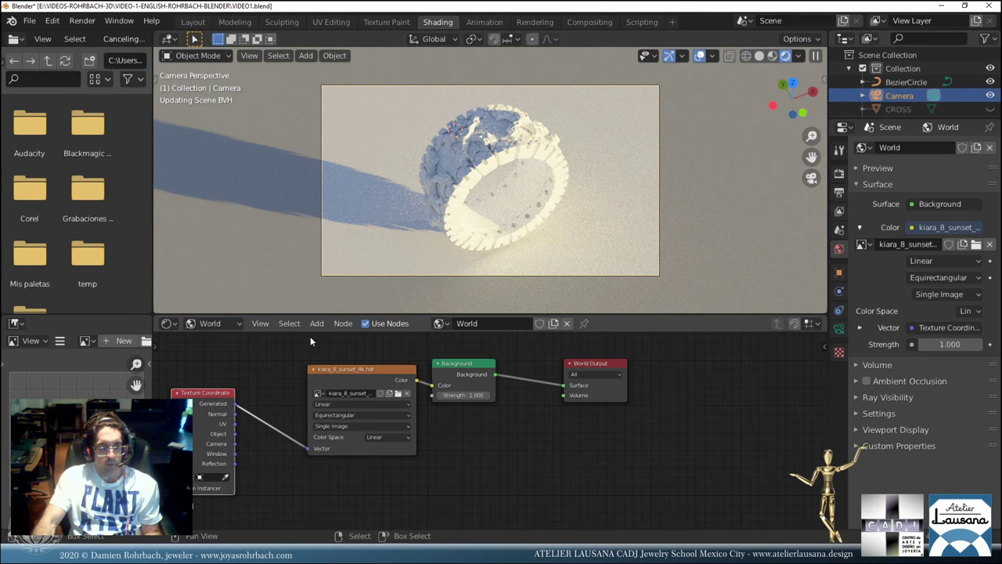
Insert a Mapping node between the Texture Coordinate node and the HDRI texture node.
left_click(316, 323)
mouse_move(345, 426)
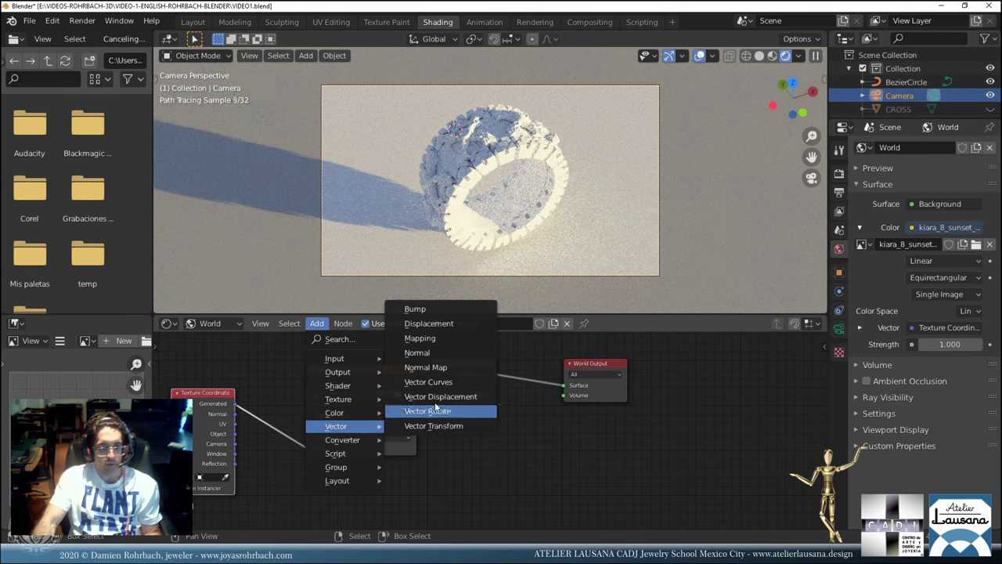
left_click(430, 338)
left_click(336, 476)
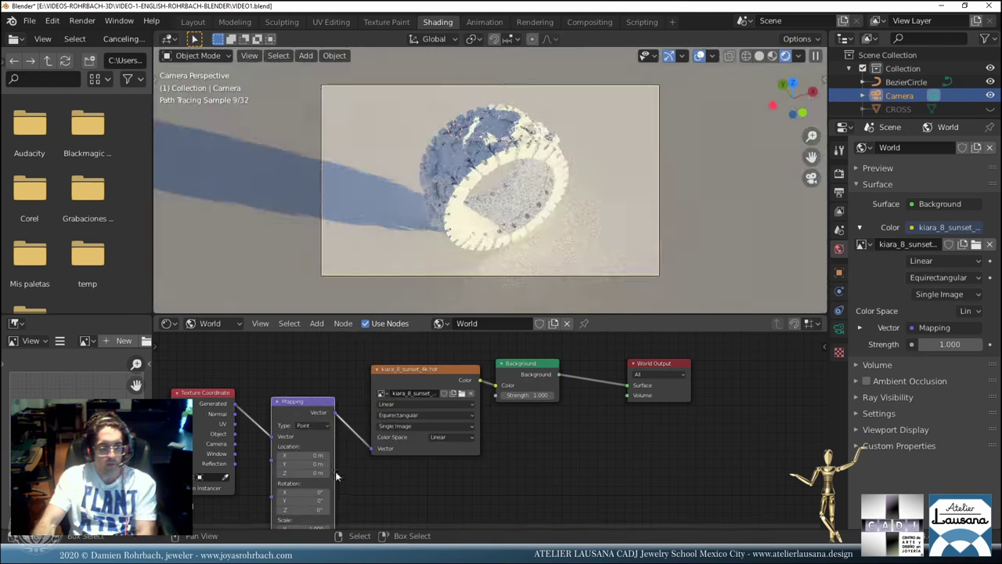
Try Z rotations of 45°, -45° and -22° in the Mapping node to compare the light direction.
left_click(315, 510)
type("45")
key("Return")
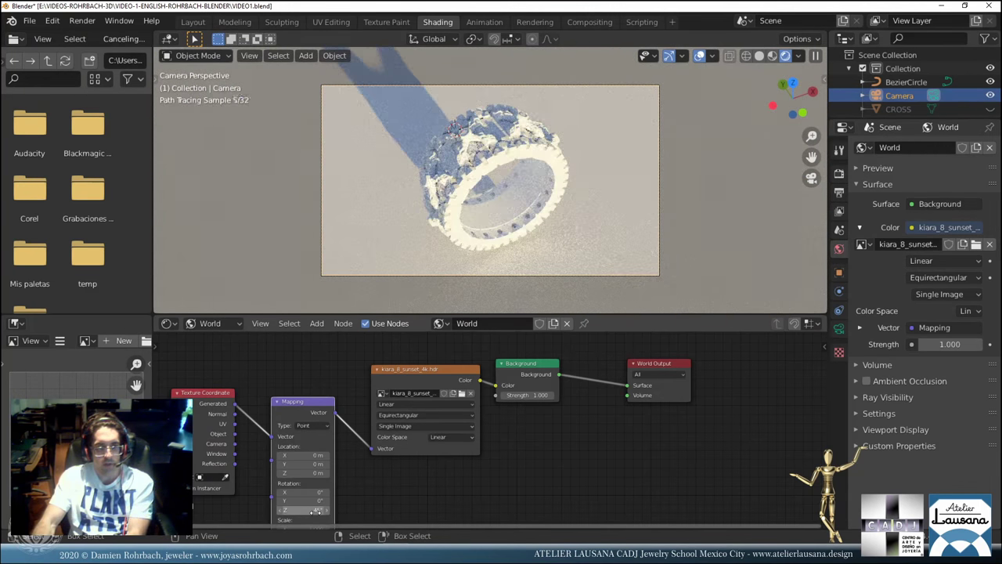
left_click(315, 510)
type("-4")
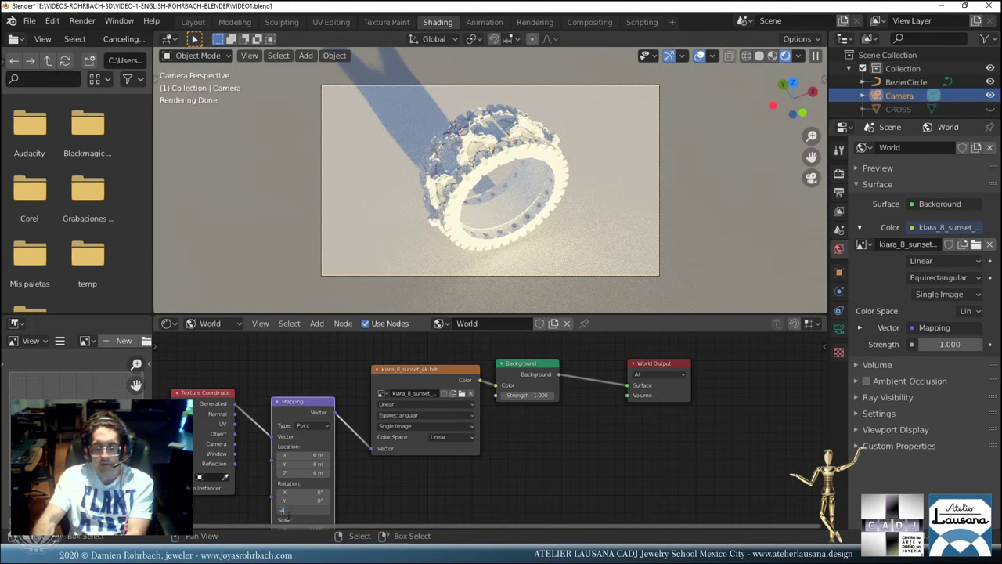
key("Return")
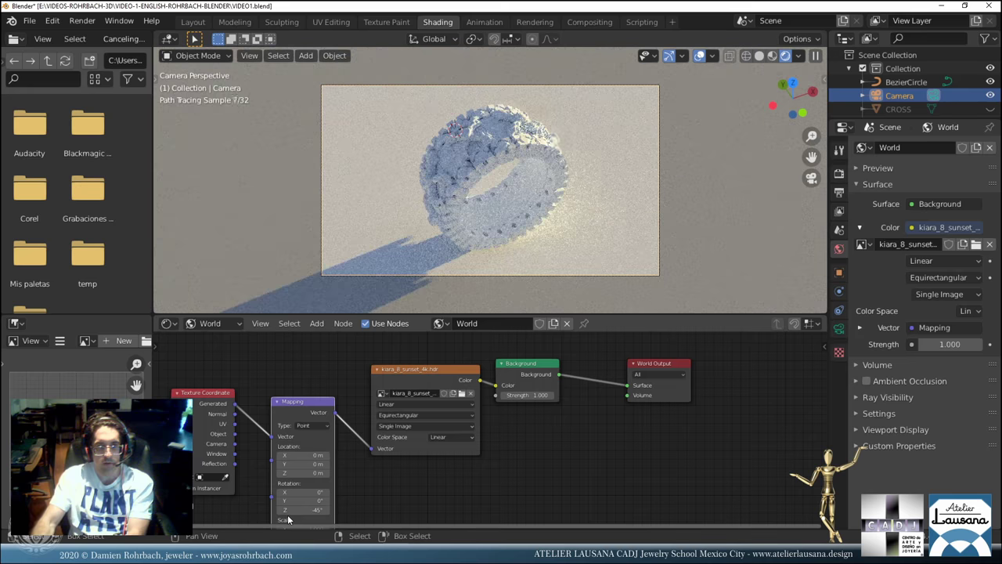
scroll(288, 520, "down", 1)
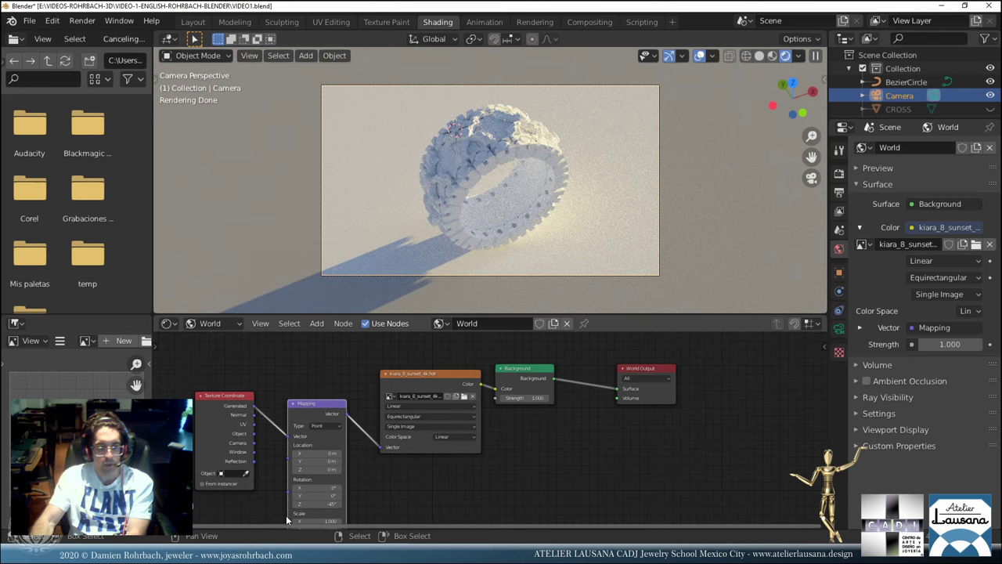
double_click(297, 505)
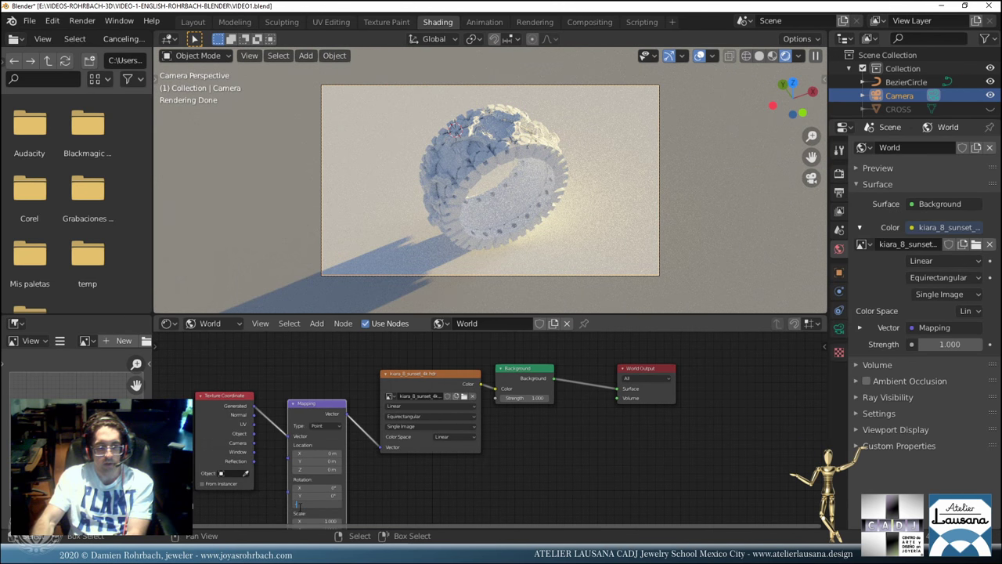
type("-22")
key("Return")
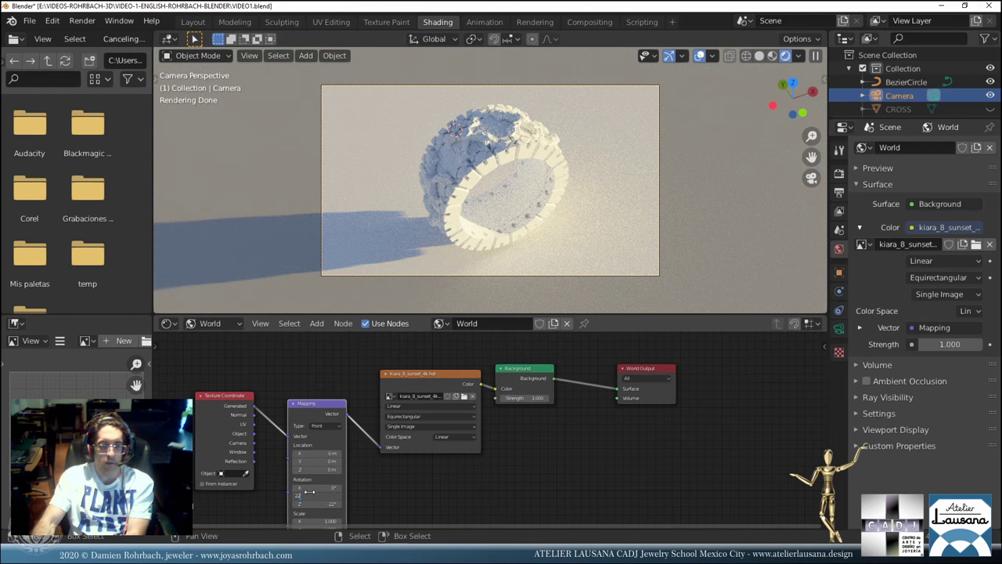
Set the Mapping node's rotation to 22° on Y and 0° on Z, and save the file.
key("Return")
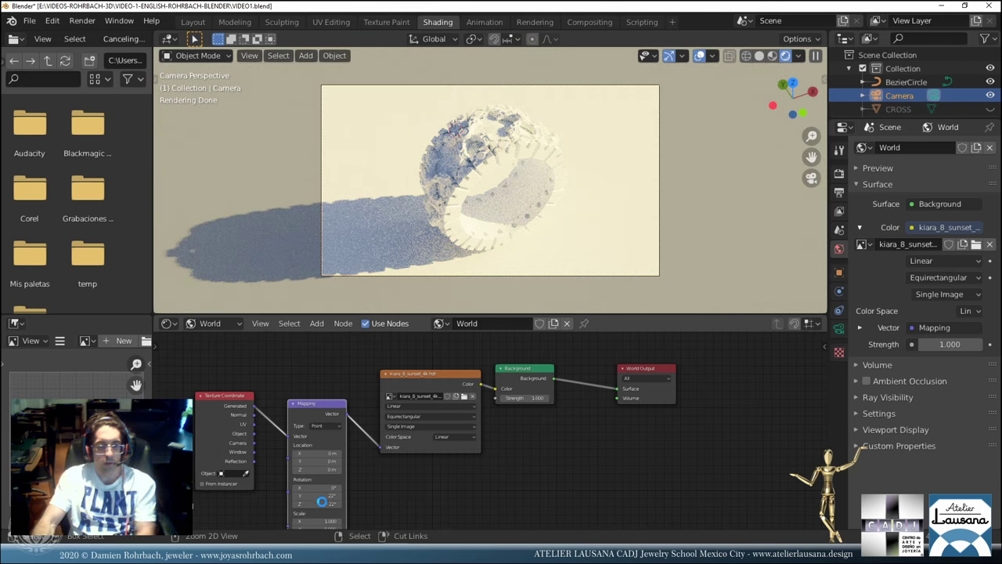
key("ctrl+s")
left_click(317, 504)
type("0")
key("Return")
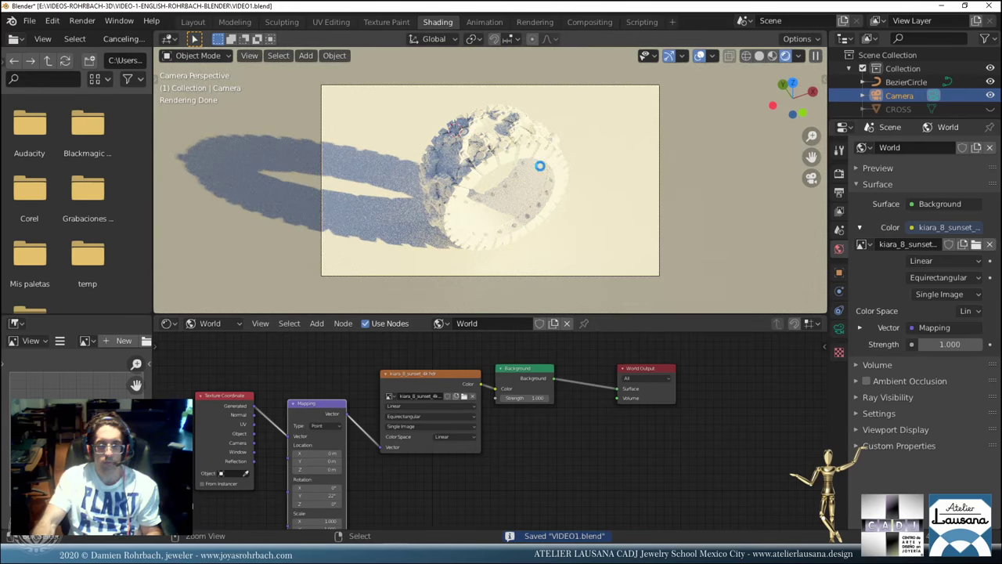
Select the ring's front side setting, show its GOLD material nodes, and set the Base Color to a warm golden orange.
left_click(557, 167)
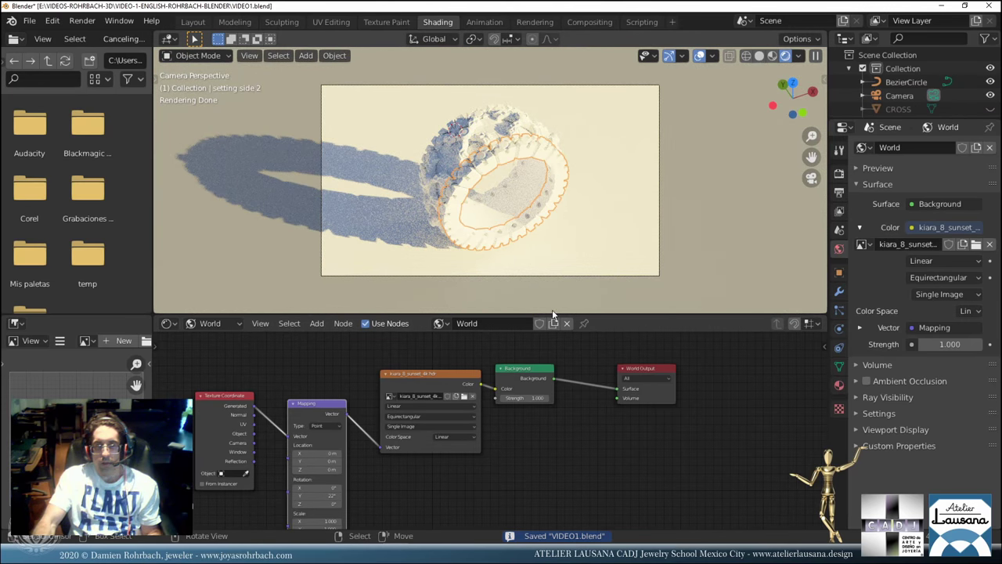
left_click(210, 323)
left_click(213, 342)
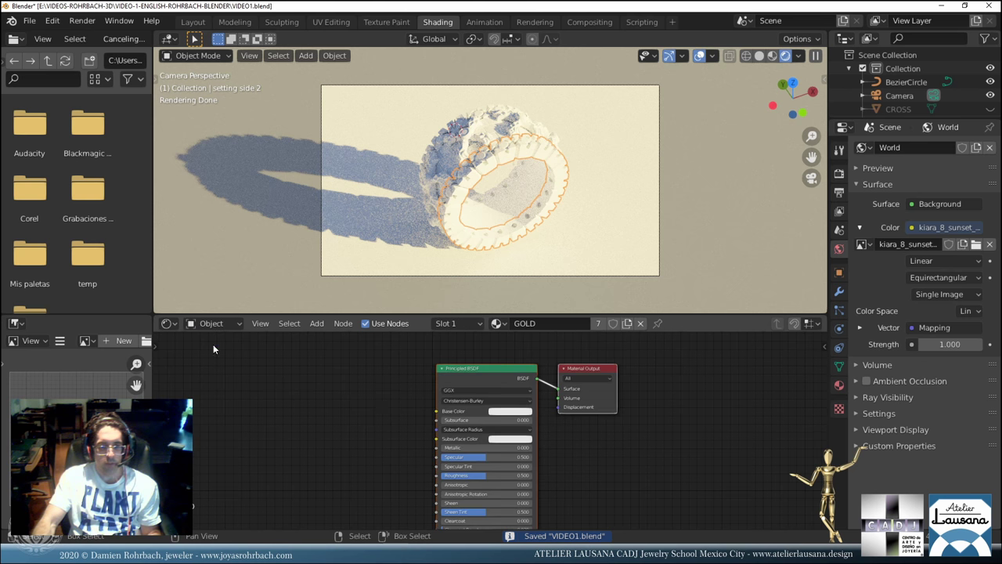
left_click(512, 408)
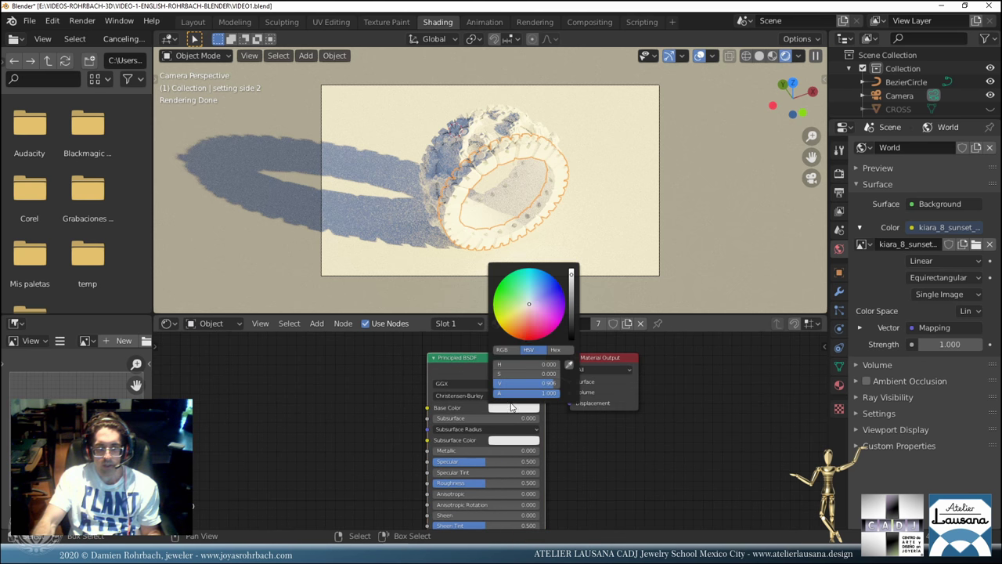
left_click(517, 322)
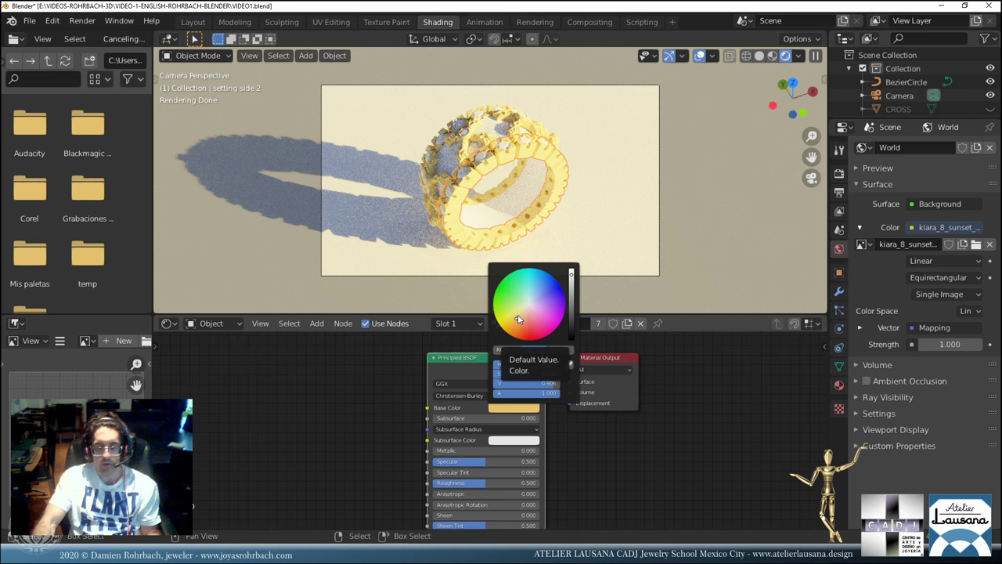
left_click(518, 318)
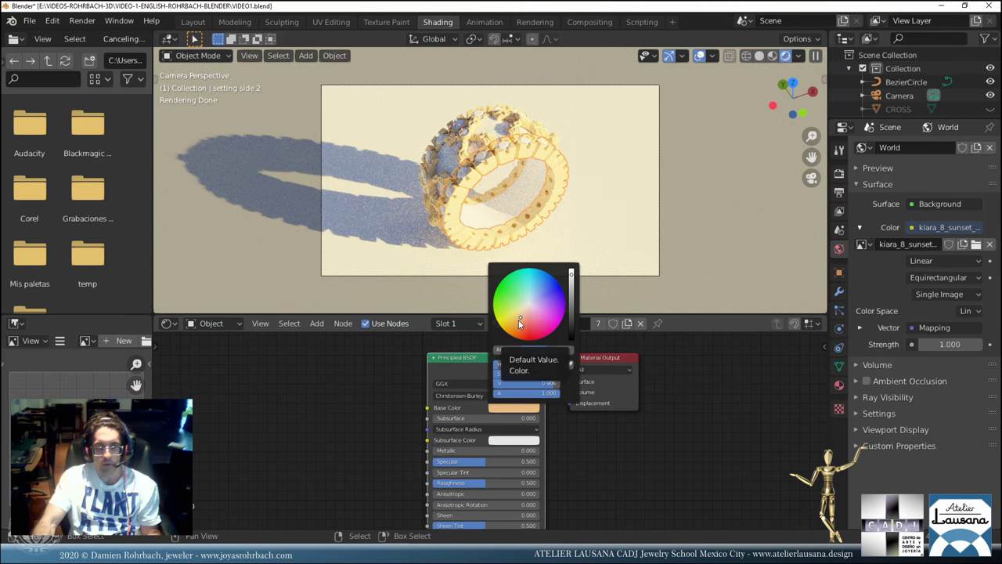
left_click(519, 320)
Set the GOLD material's Metallic to 1 and Roughness to 0.05, and save the file.
left_click(494, 451)
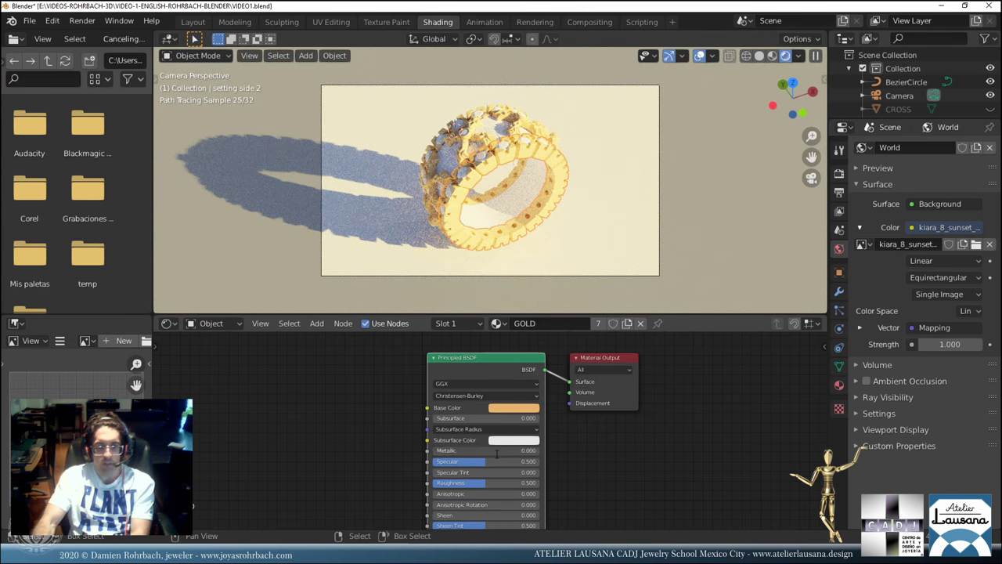
type("1")
key("Return")
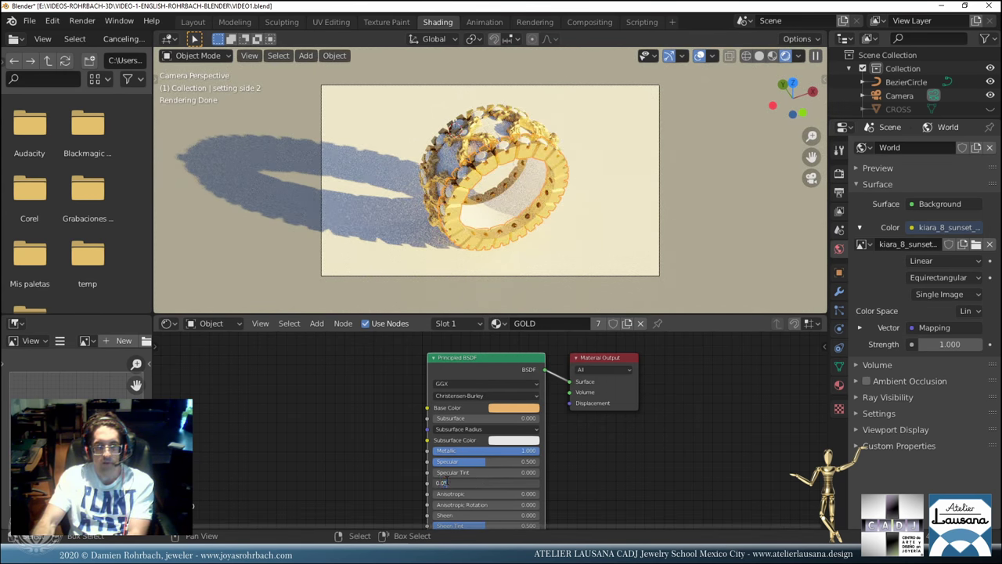
key("Return")
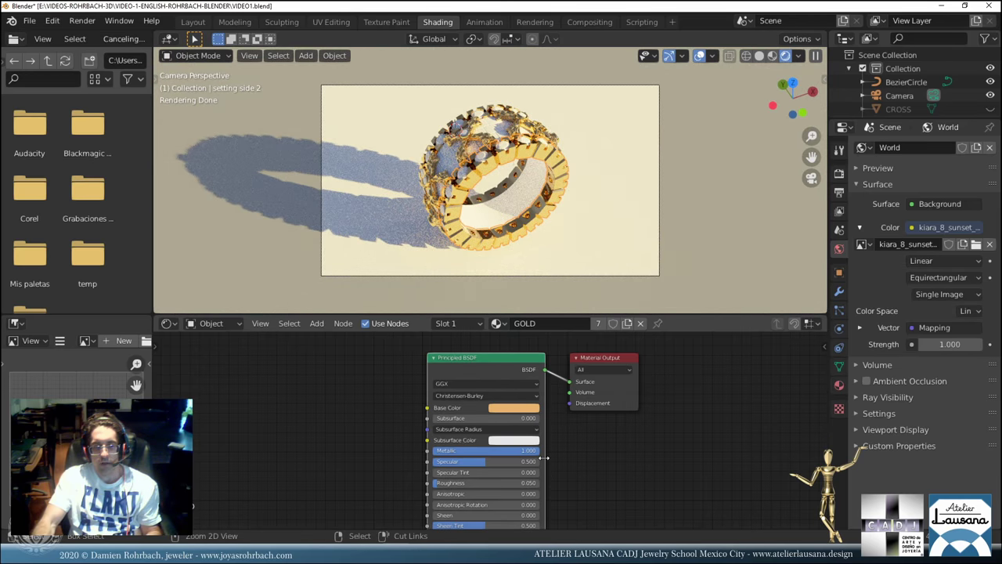
key("ctrl+s")
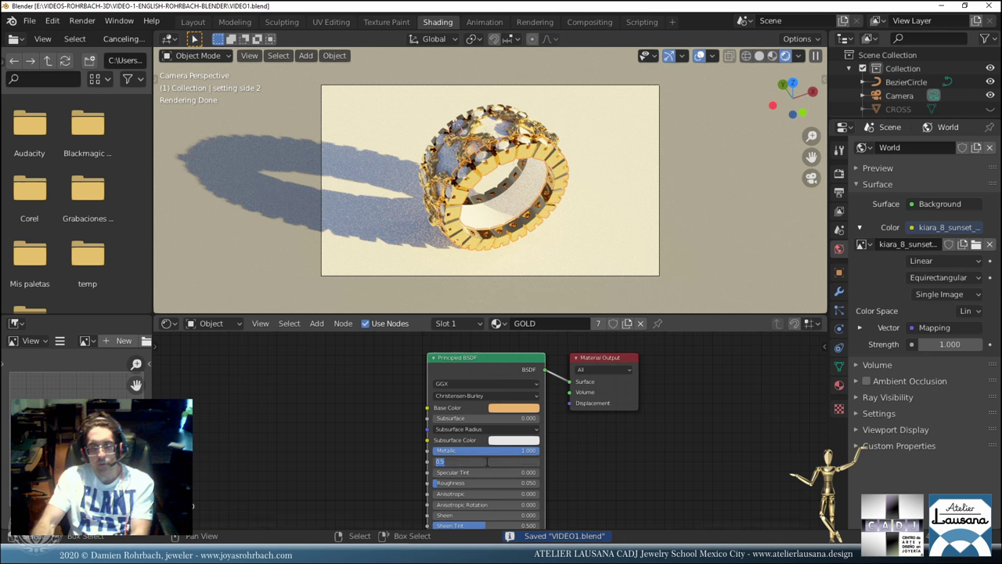
Set the GOLD material's Specular to 1.
type("1")
key("Return")
middle_click_drag(407, 415, 417, 314)
Assign the existing GOLD material to the ring's inner band and save the file.
left_click(497, 213)
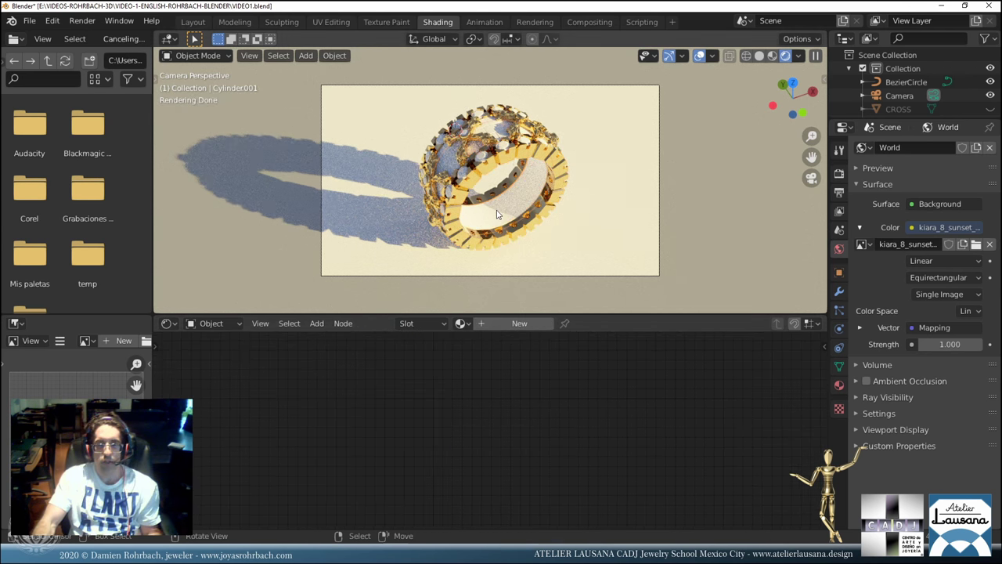
left_click(839, 385)
left_click(862, 192)
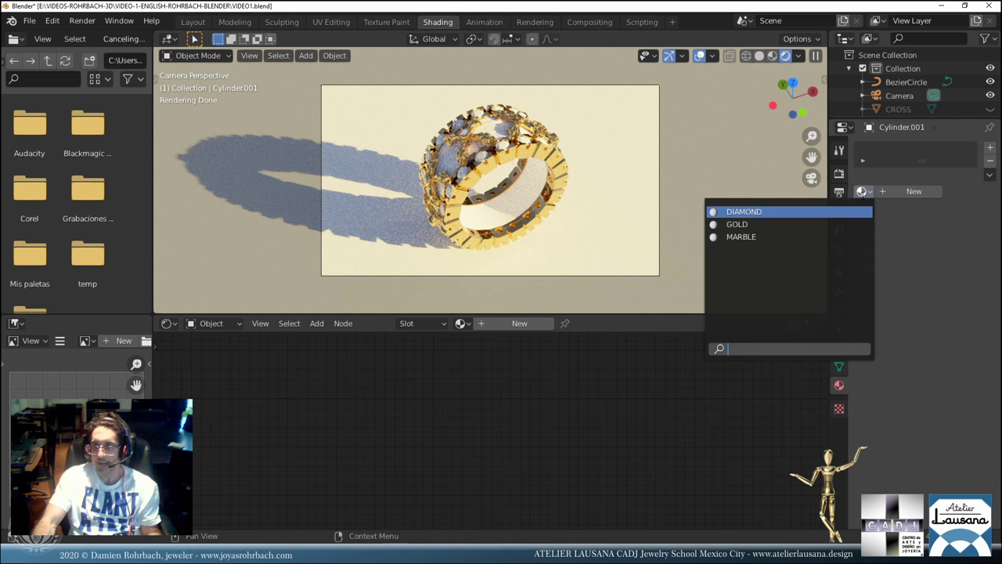
left_click(811, 224)
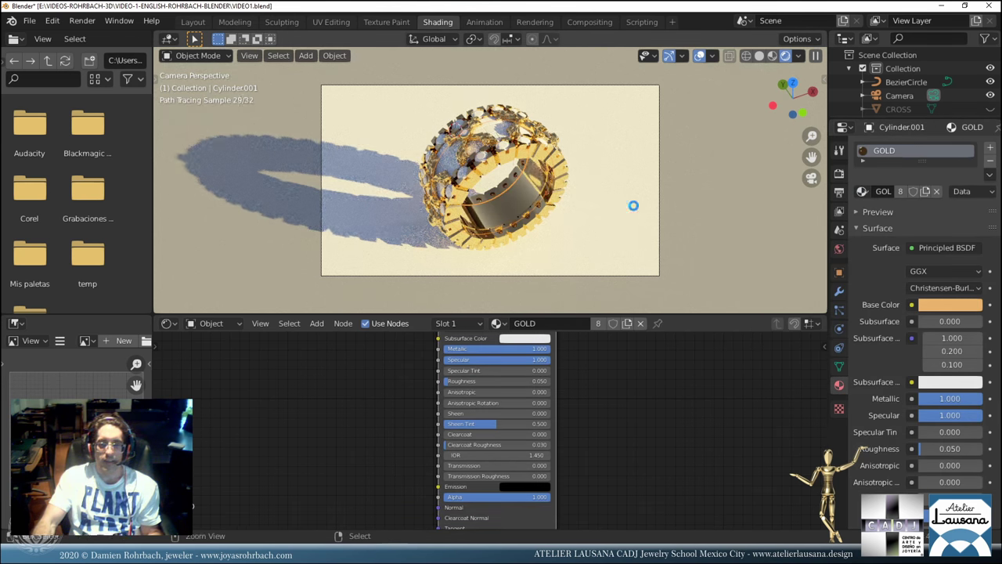
key("ctrl+s")
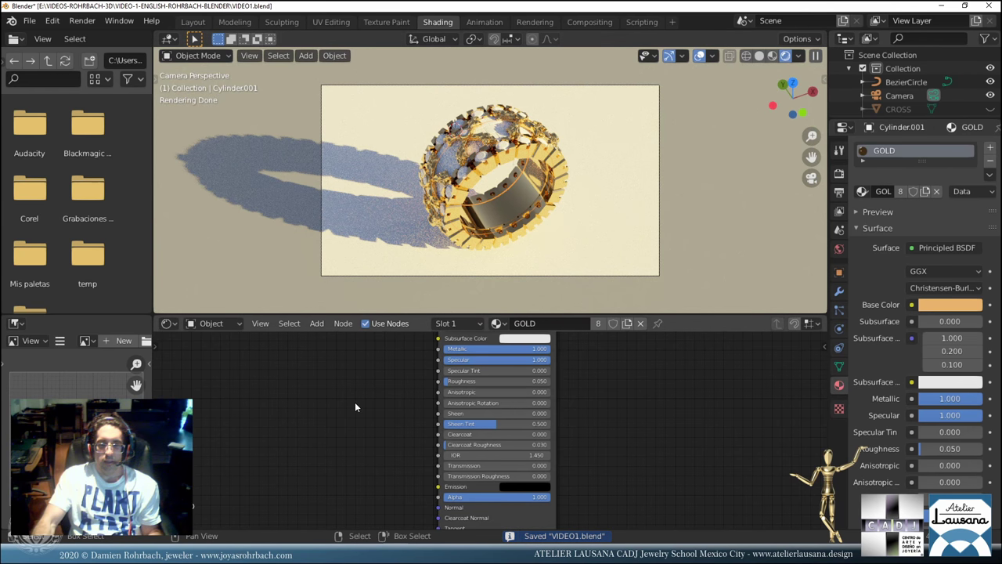
Add a Bevel node to the GOLD material and connect its Normal output to the Principled BSDF's Normal input.
left_click(317, 324)
left_click(336, 341)
type("bev")
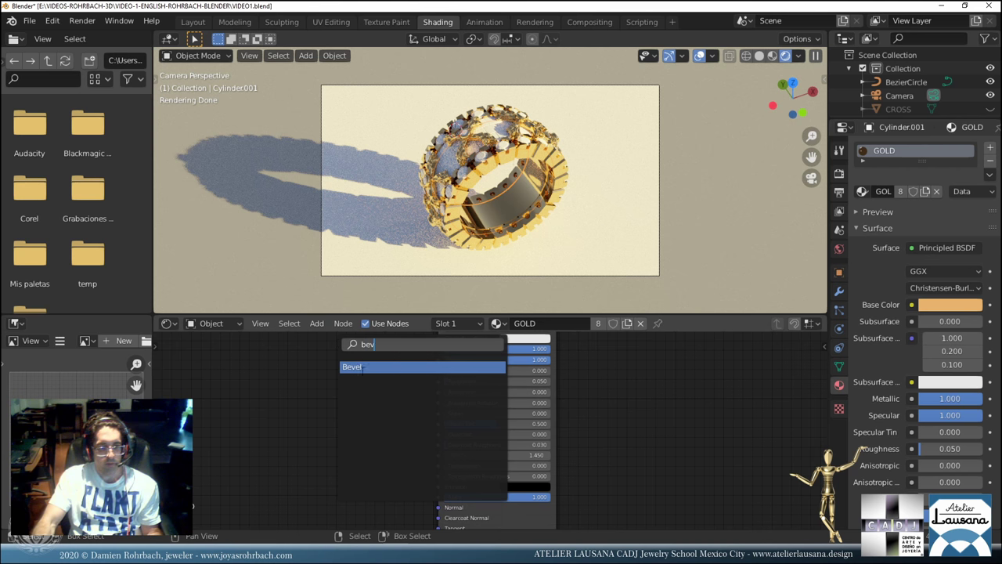
left_click(362, 368)
left_click(341, 495)
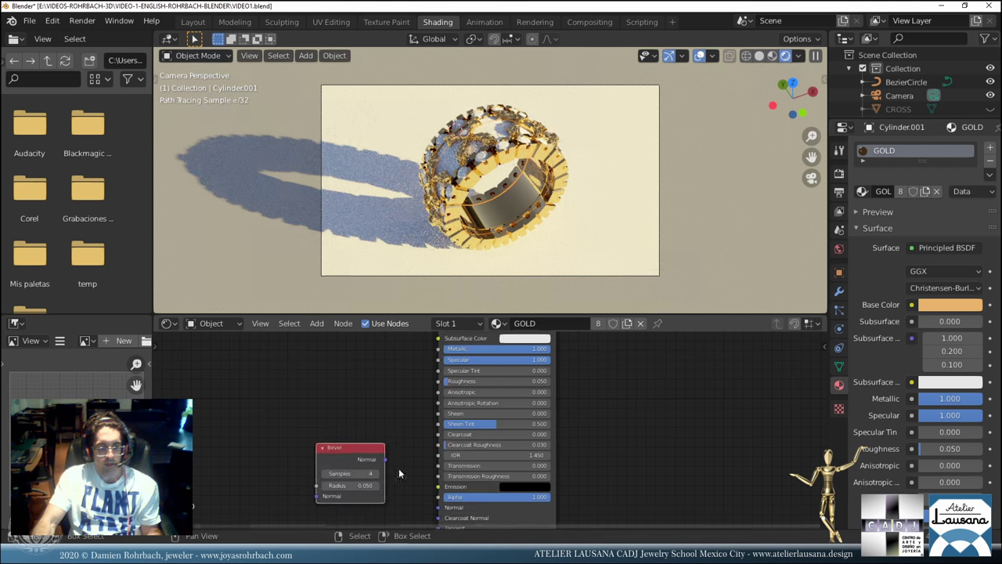
middle_click_drag(404, 449, 427, 344)
left_click_drag(379, 345, 459, 403)
Set the Bevel node's radius to 0.35 and its samples to 10, and save the file.
scroll(546, 196, "up", 4)
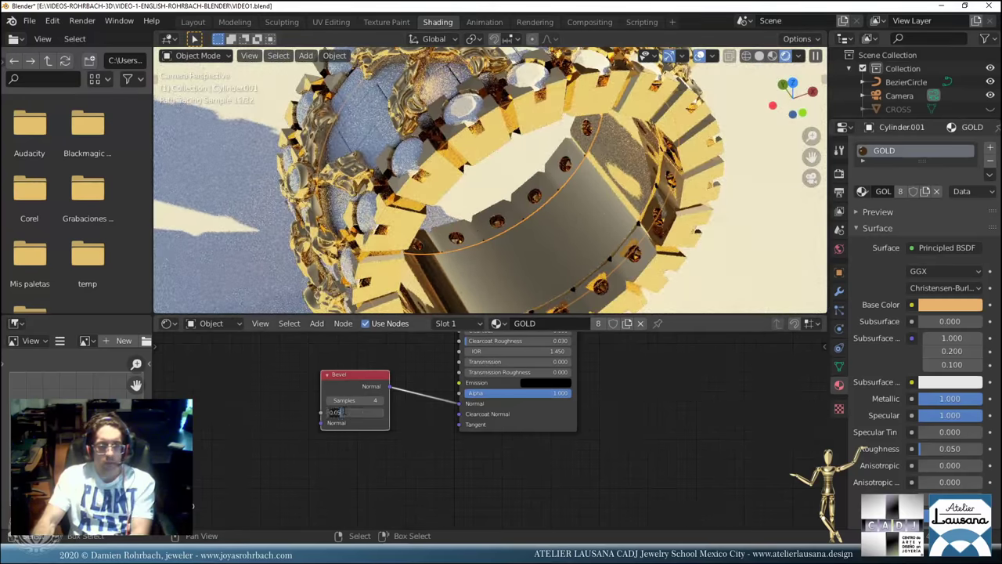
key("Return")
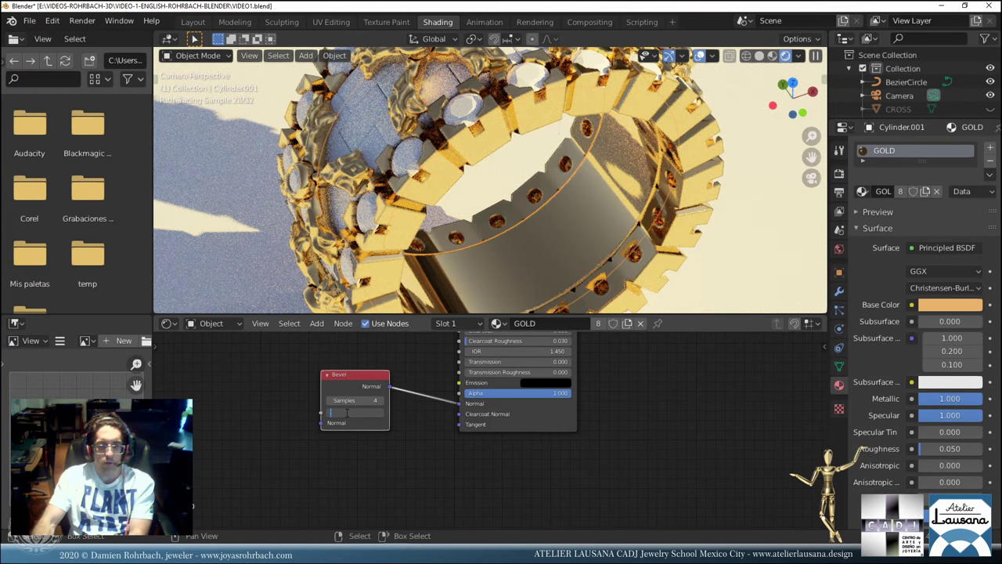
left_click(355, 401)
type("10")
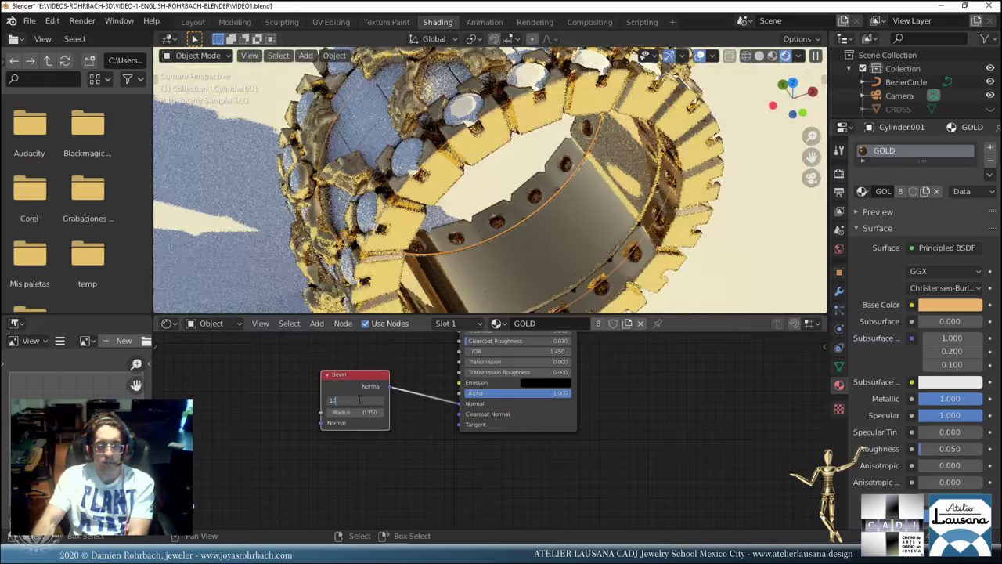
key("Return")
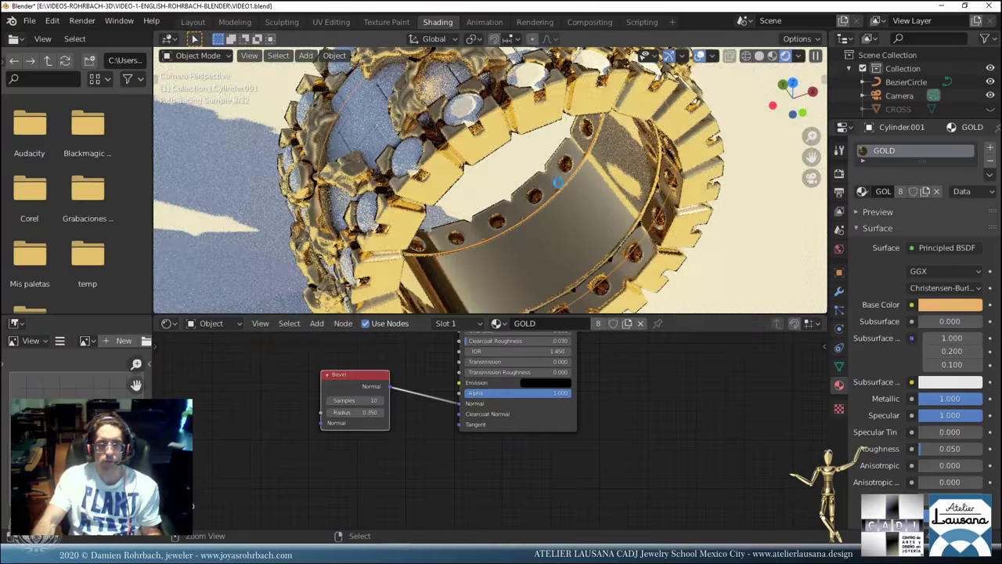
key("ctrl+s")
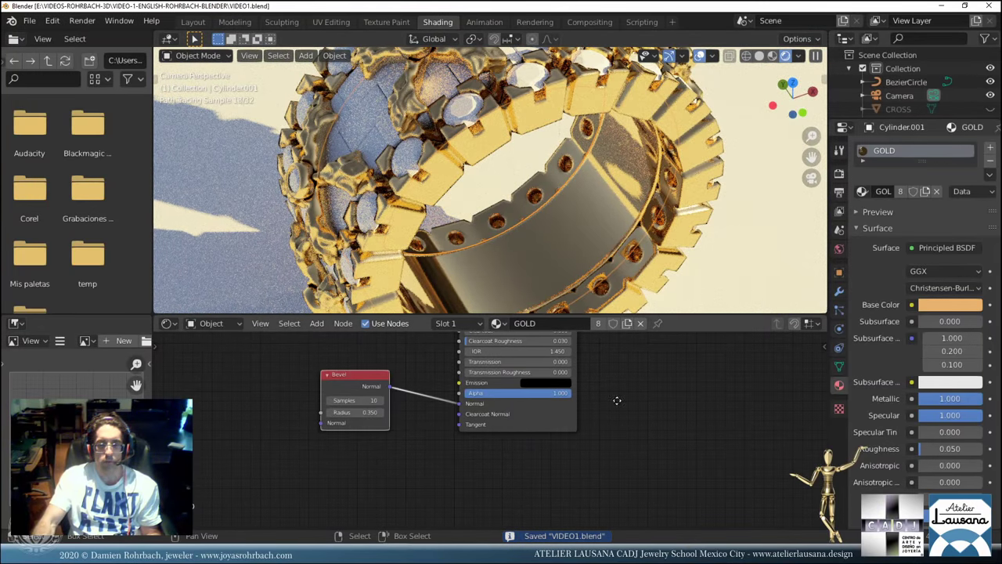
Replace the world's environment image with the canary_wharf_4k HDRI.
middle_click_drag(618, 398, 566, 505)
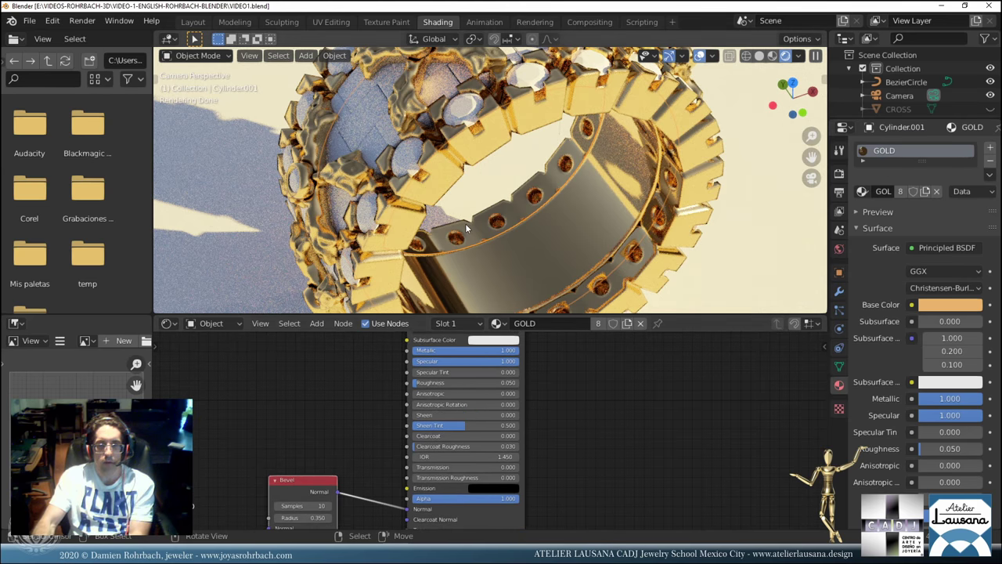
middle_click_drag(468, 227, 469, 223)
scroll(469, 222, "down", 2)
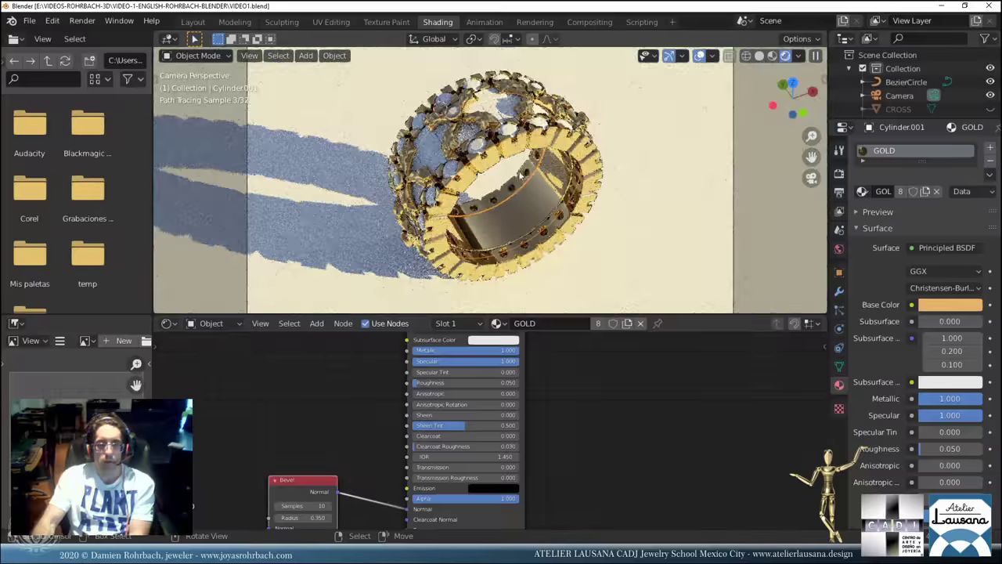
scroll(503, 161, "up", 4)
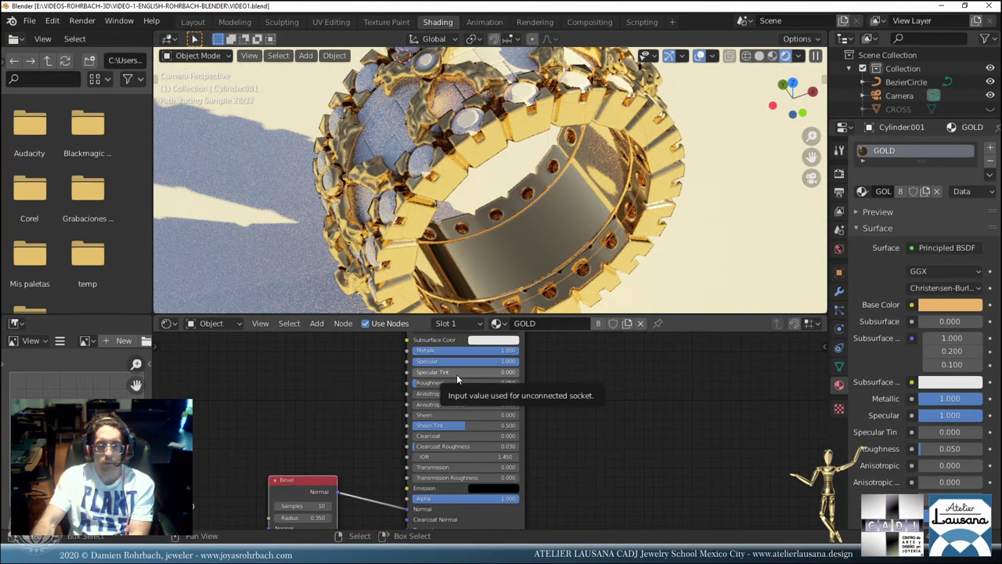
middle_click_drag(635, 403, 615, 522)
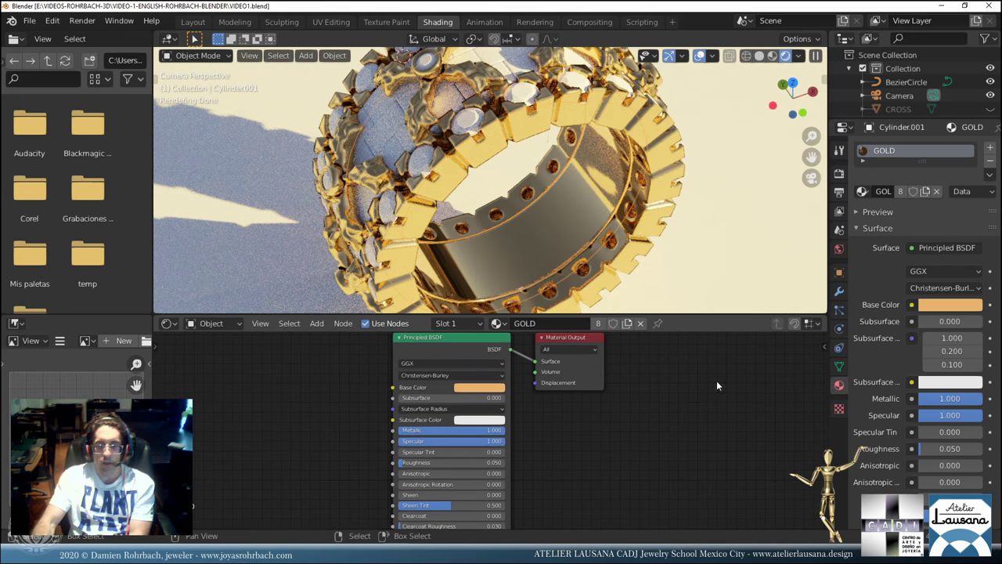
left_click(840, 248)
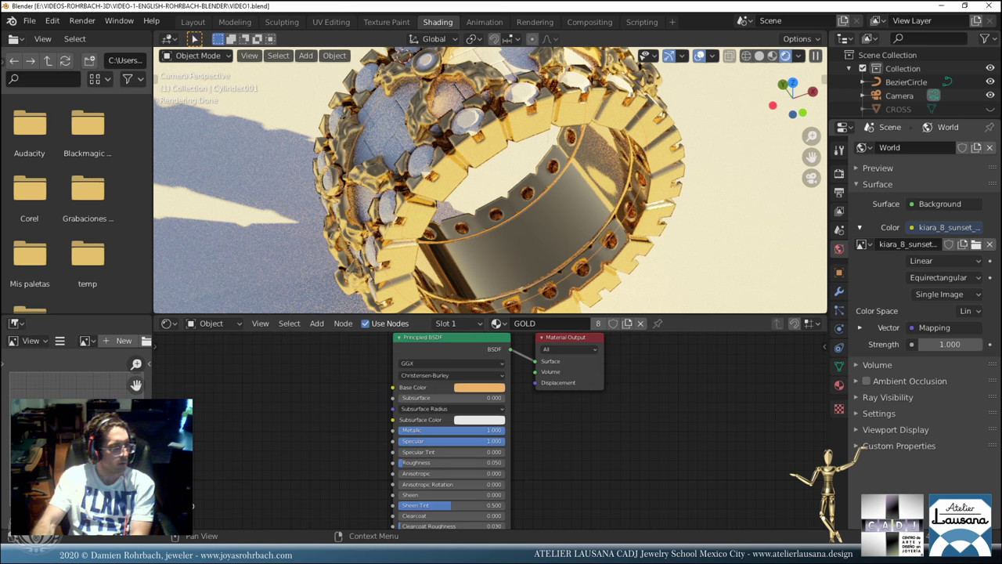
scroll(516, 199, "down", 2)
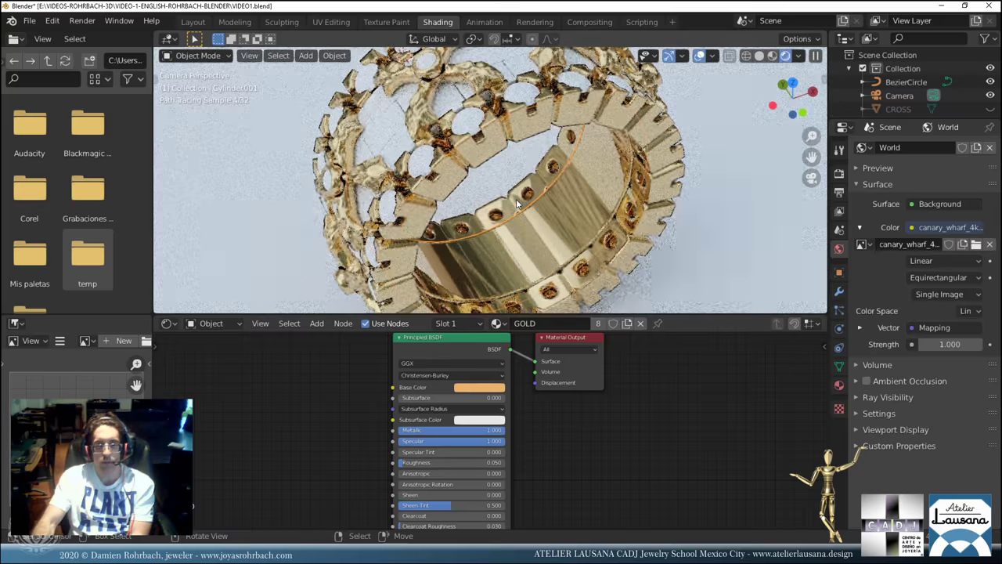
scroll(516, 199, "down", 3)
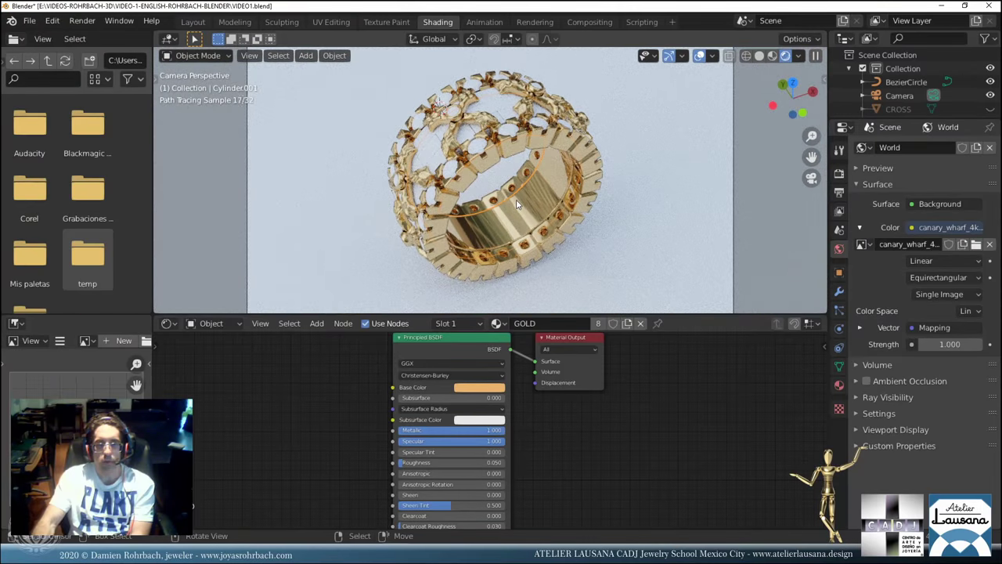
Show the world nodes, set the Mapping node's Y rotation to 45°, and save the file.
left_click(210, 324)
left_click(205, 354)
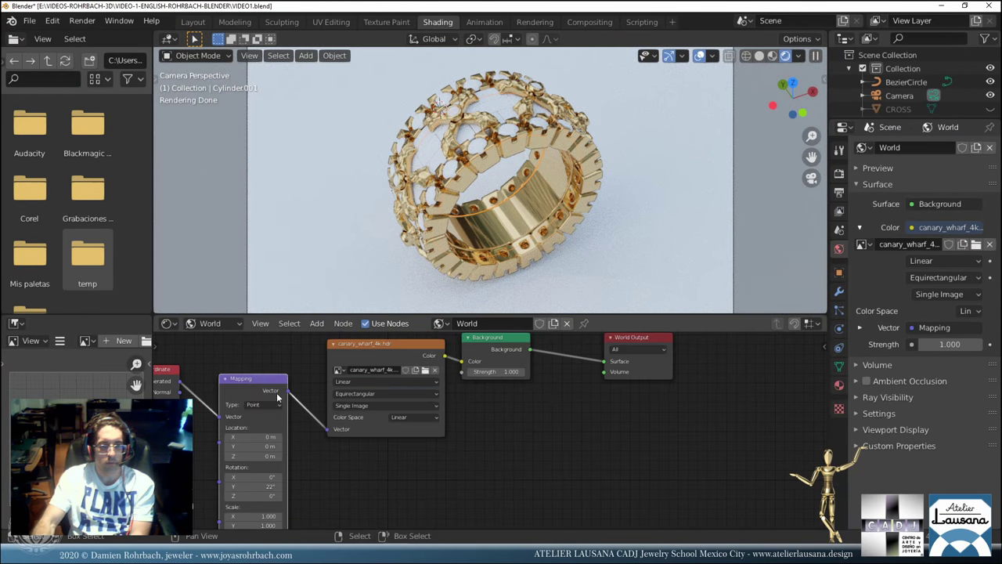
key("Return")
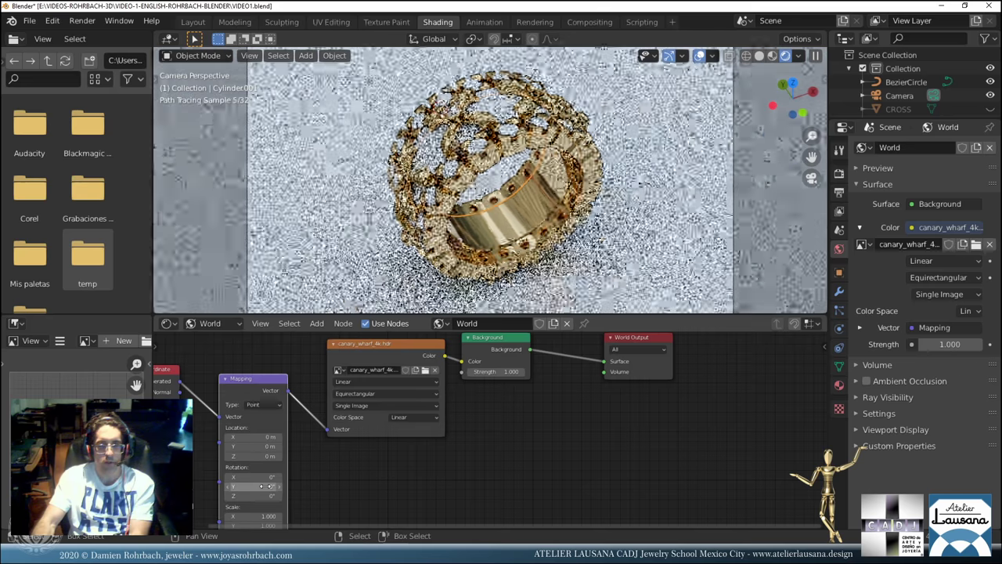
key("Return")
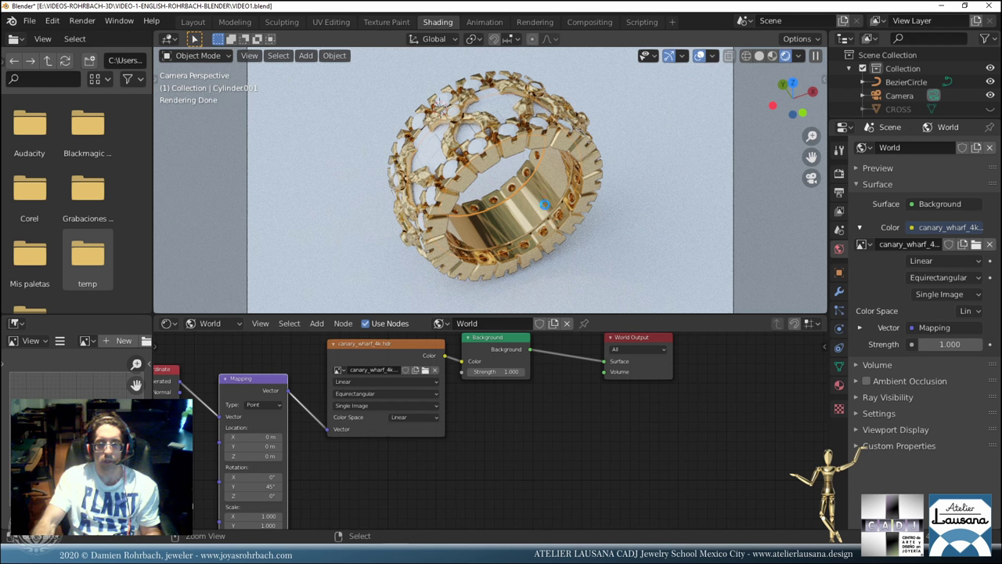
key("ctrl+s")
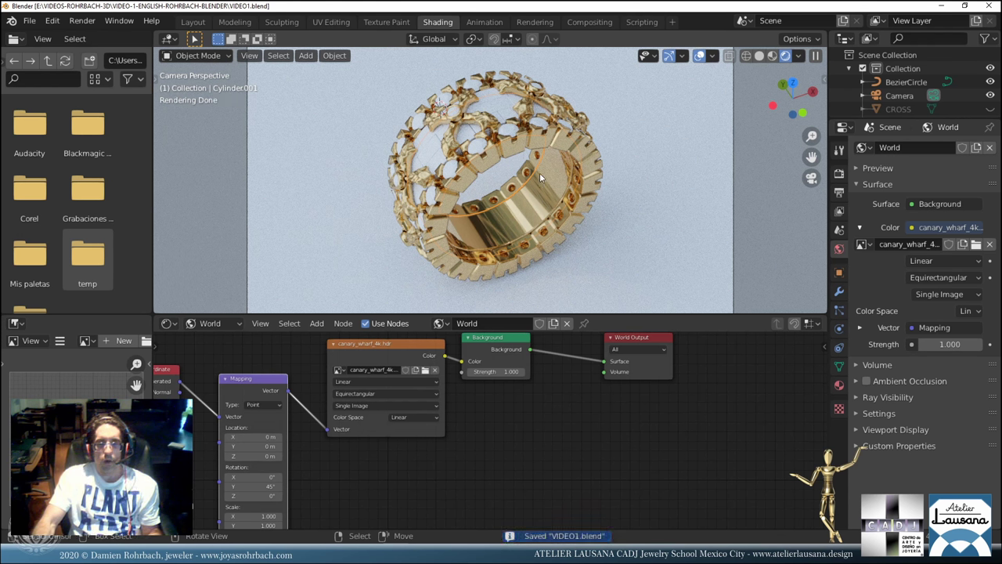
Select the ring's edge diamonds, show their DIAMOND material nodes, and move the Principled BSDF node away from the Material Output.
left_click(480, 149)
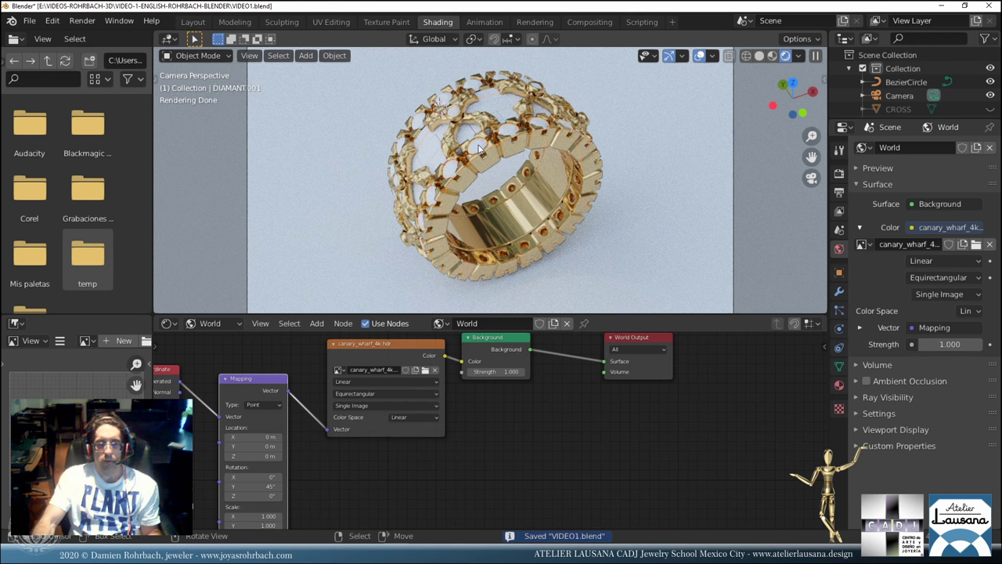
left_click(217, 323)
left_click(213, 337)
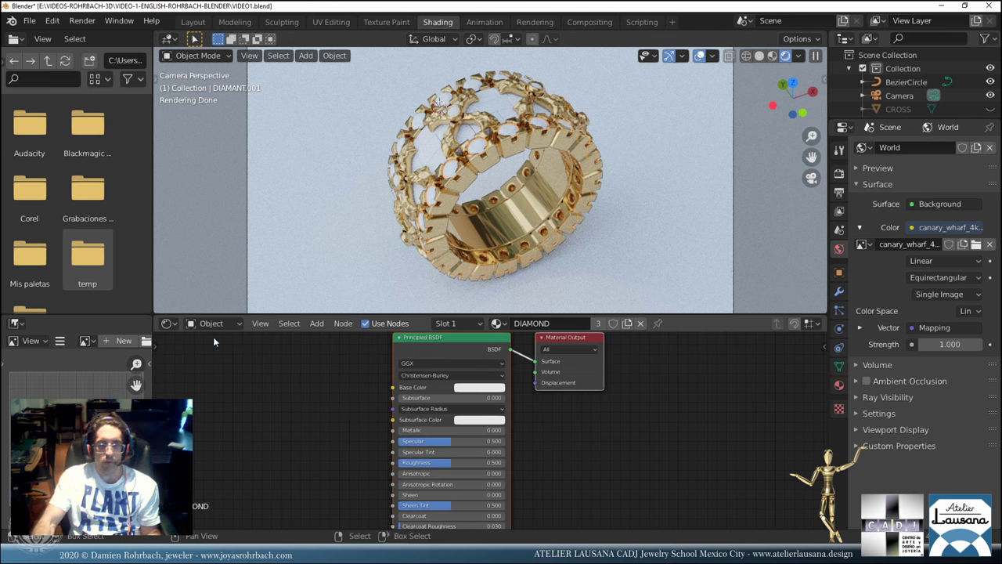
left_click(588, 417)
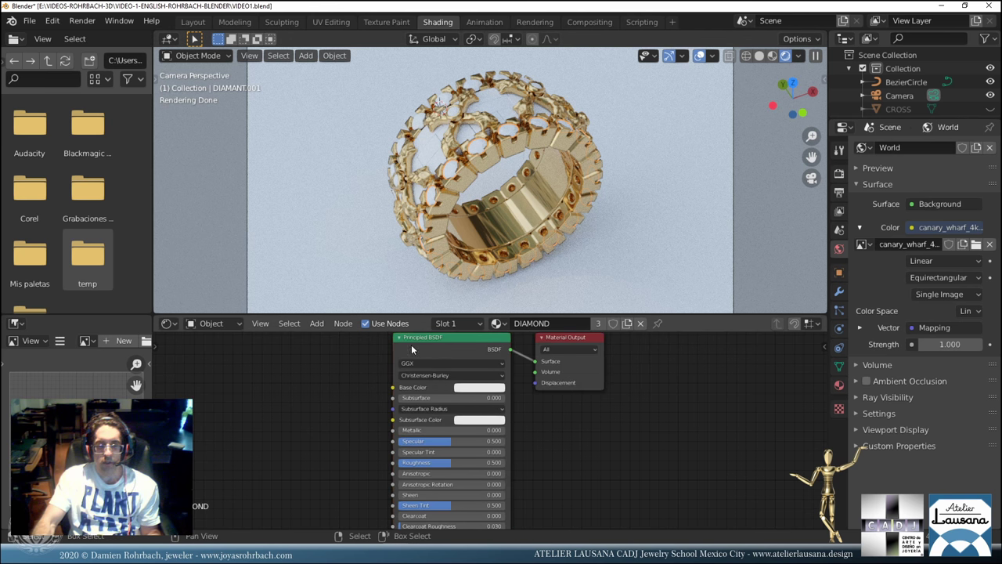
left_click_drag(412, 345, 374, 349)
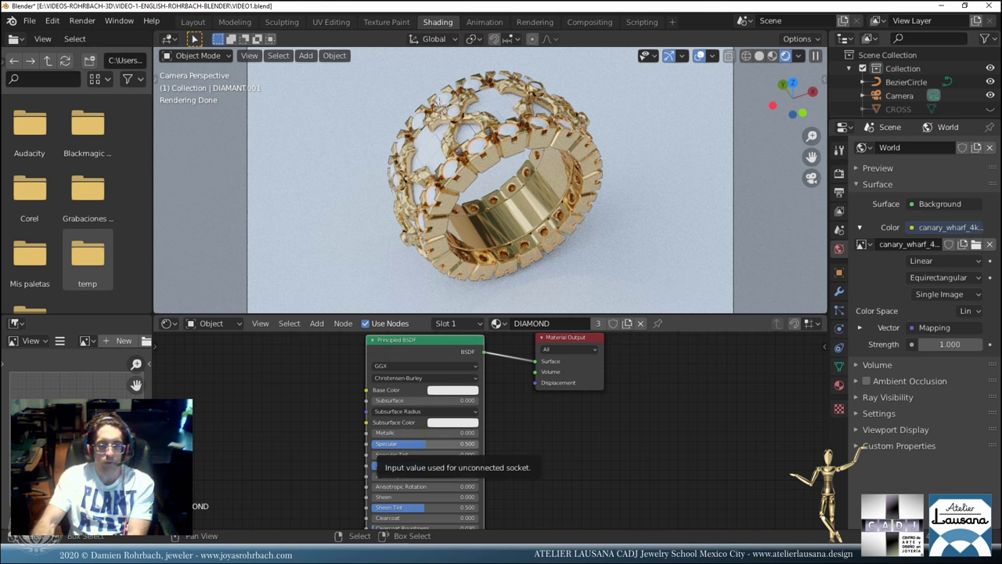
Set the DIAMOND material's Specular to 1 and Roughness to 0.
left_click(415, 444)
type("1")
key("Return")
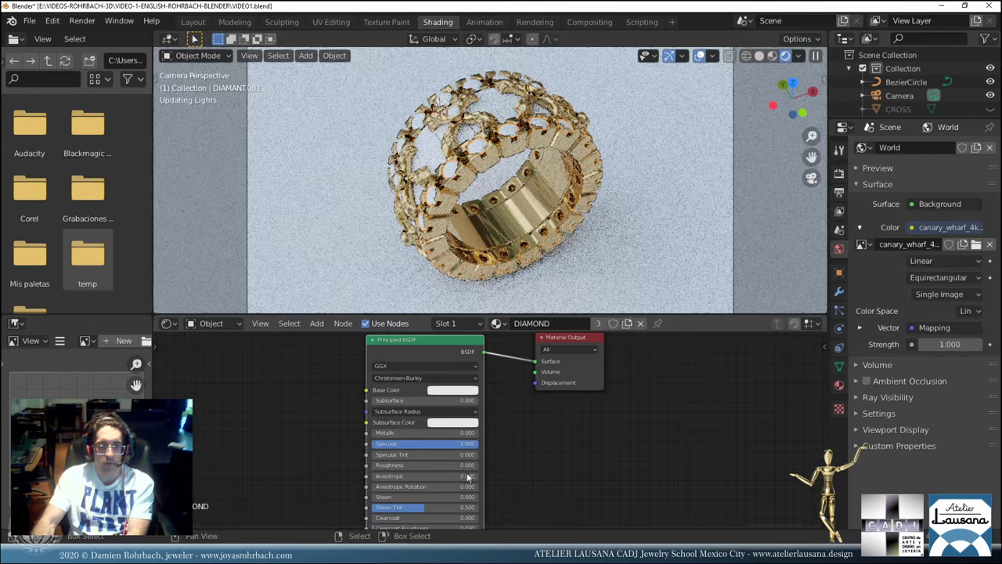
Set the DIAMOND material's IOR to 2.43 and Transmission to 1, and save the file.
middle_click_drag(525, 480, 511, 404)
left_click(419, 462)
type("2")
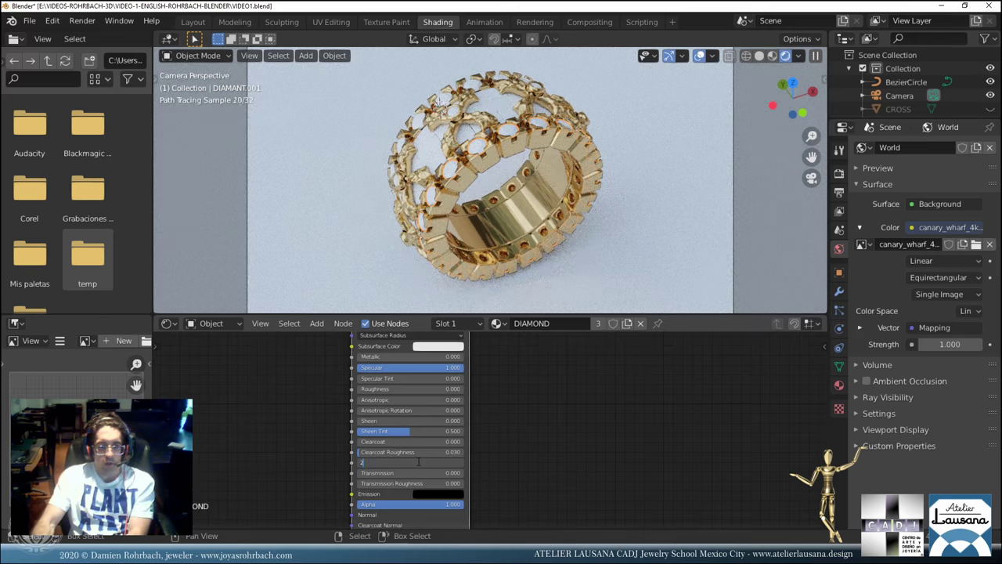
type(".43")
key("Return")
left_click(413, 472)
type("1")
key("Return")
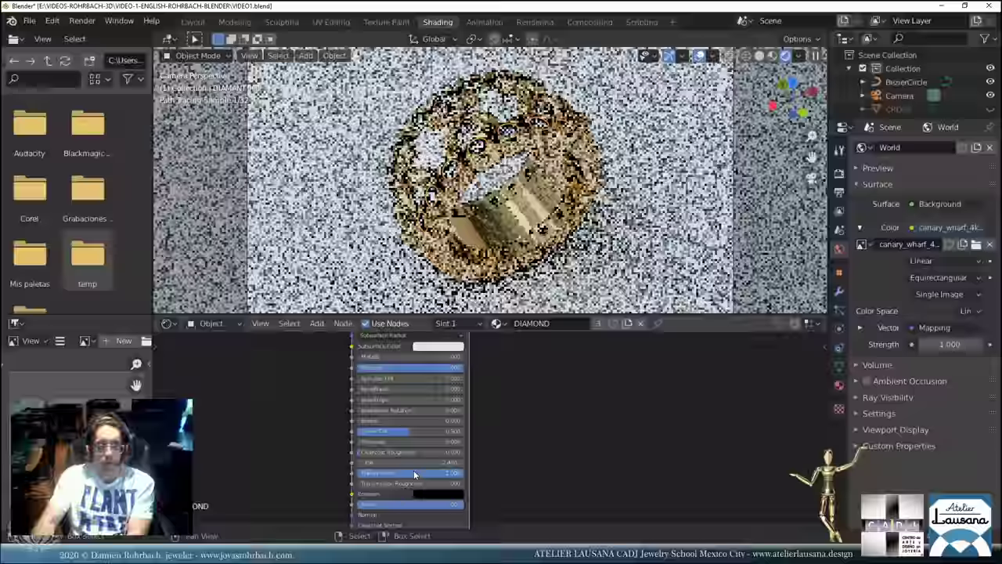
middle_click_drag(462, 259, 492, 223)
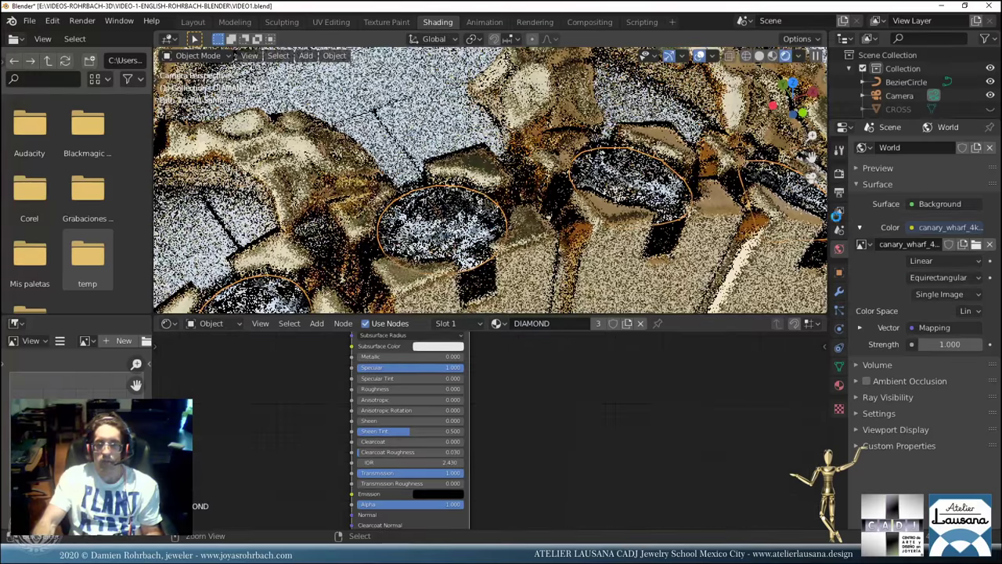
key("ctrl+s")
Set the render's Total, Diffuse, Glossy, Transparency and Transmission max light bounces to 40, and save the file.
left_click(839, 173)
left_click(856, 321)
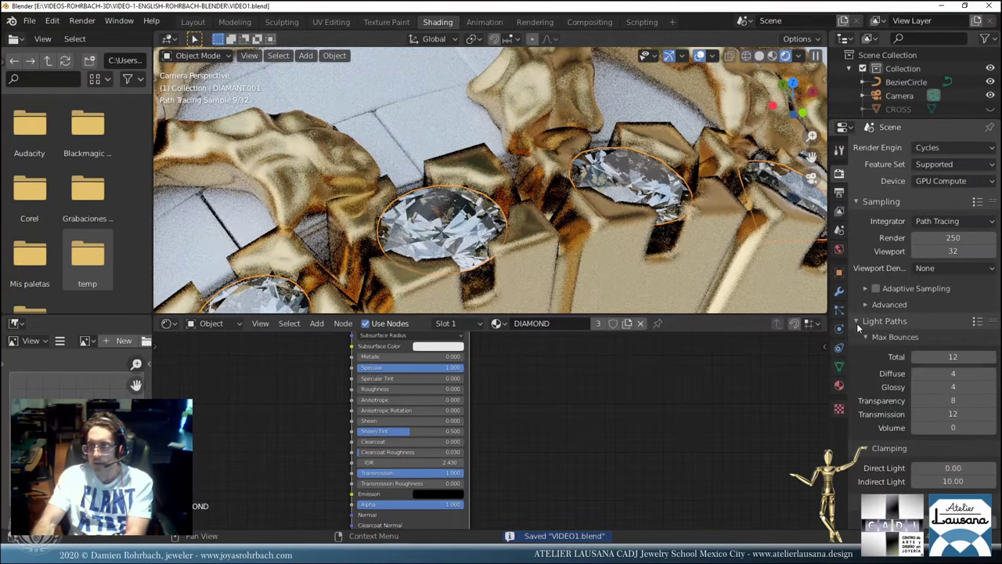
left_click(952, 357)
left_click(947, 374)
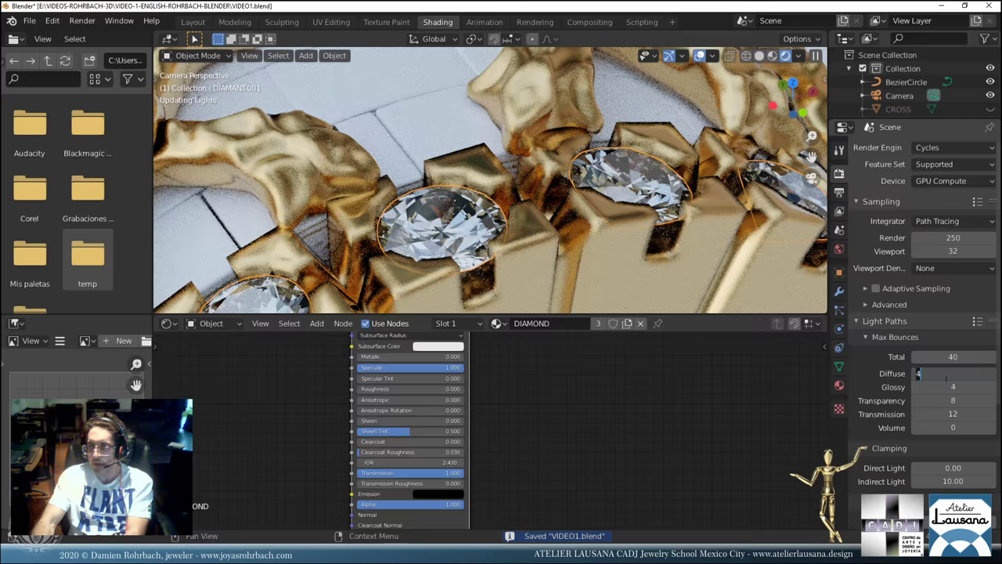
type("40")
left_click(944, 387)
type("40")
left_click(947, 399)
type("40")
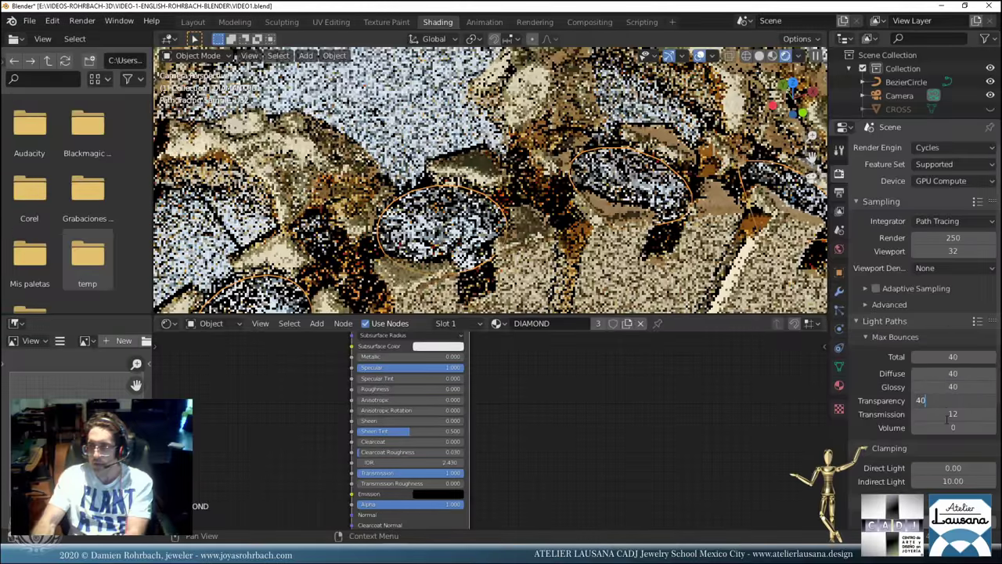
type("40")
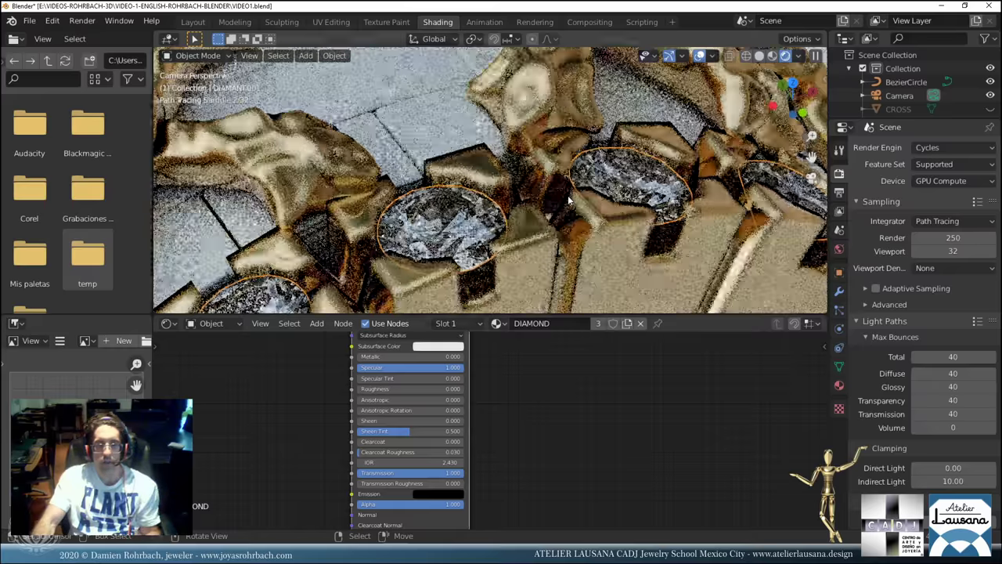
key("ctrl+s")
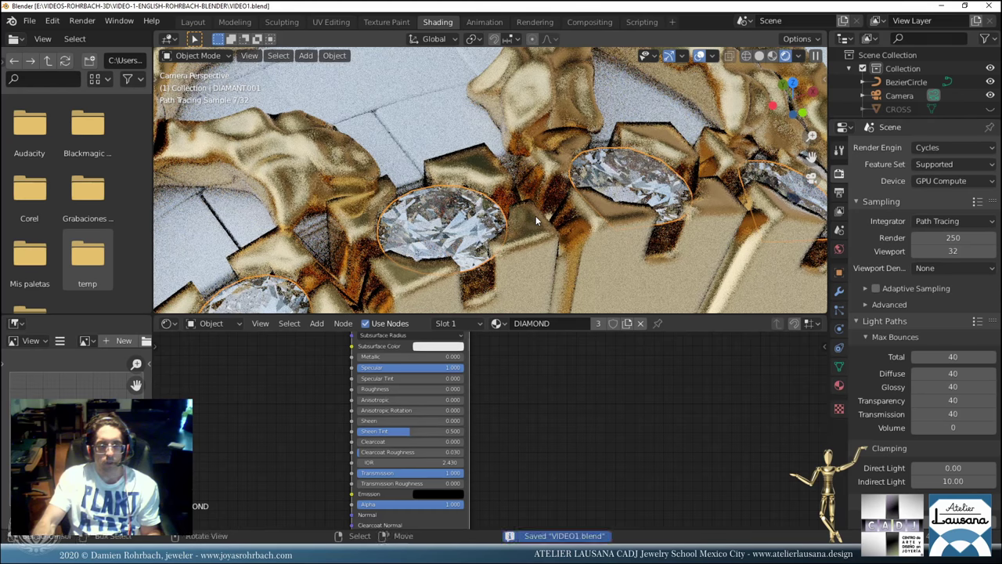
Select the ring's gold side setting and set the Bevel node's radius to 0.2 in the GOLD material.
scroll(495, 229, "down", 8)
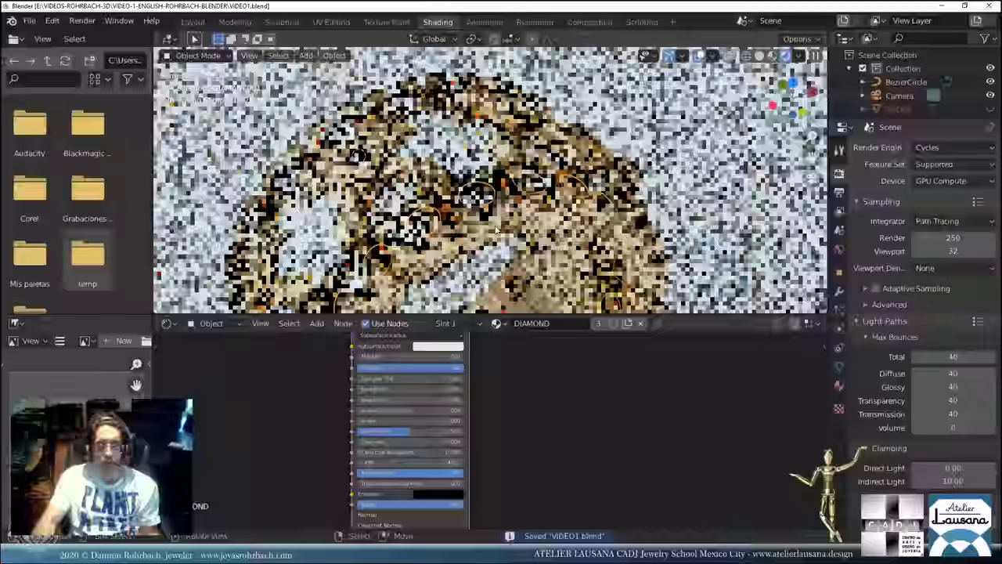
left_click(469, 265)
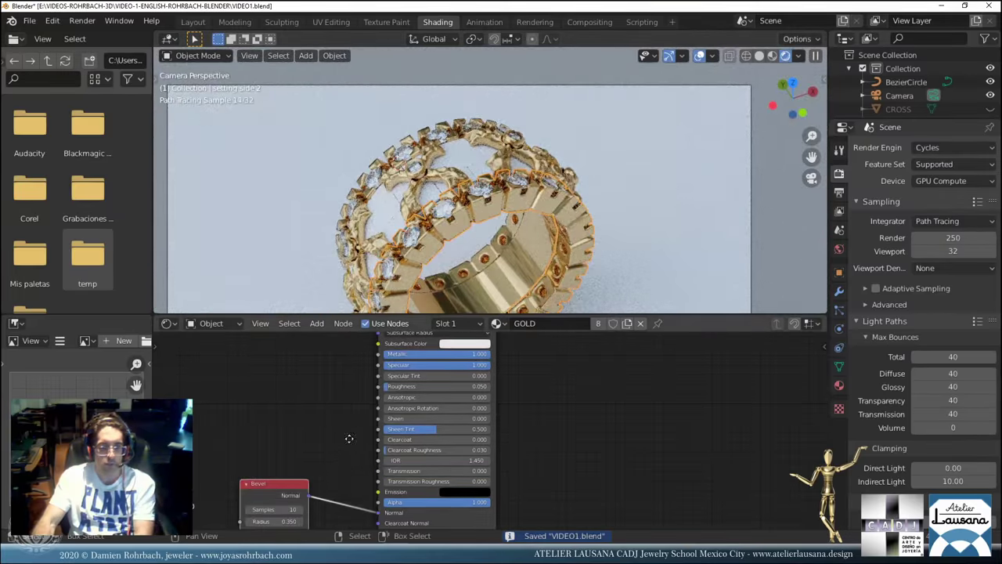
middle_click_drag(267, 522, 289, 467)
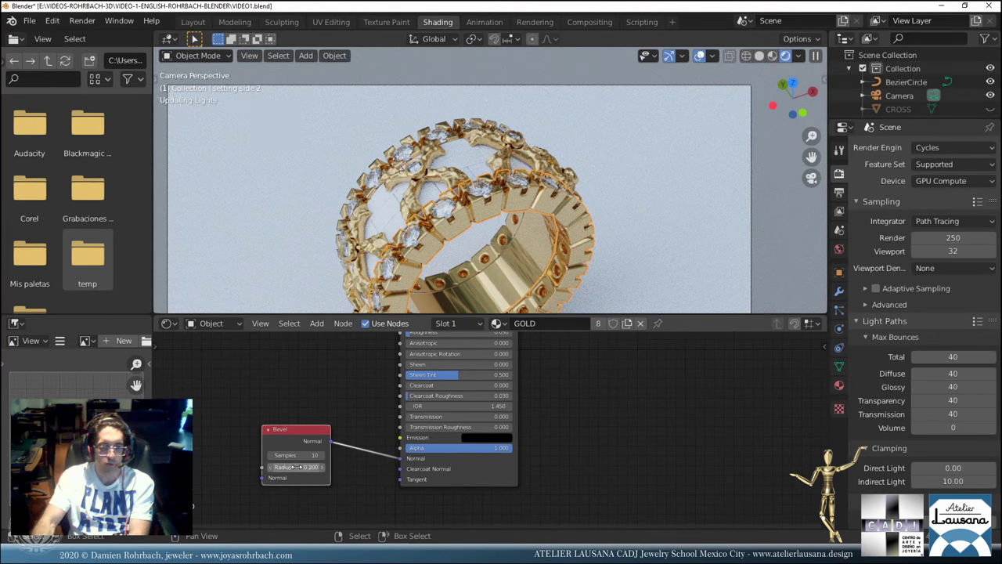
Set the GOLD material's Bevel radius to 0.15, save the file and return to the camera view.
scroll(535, 239, "up", 3)
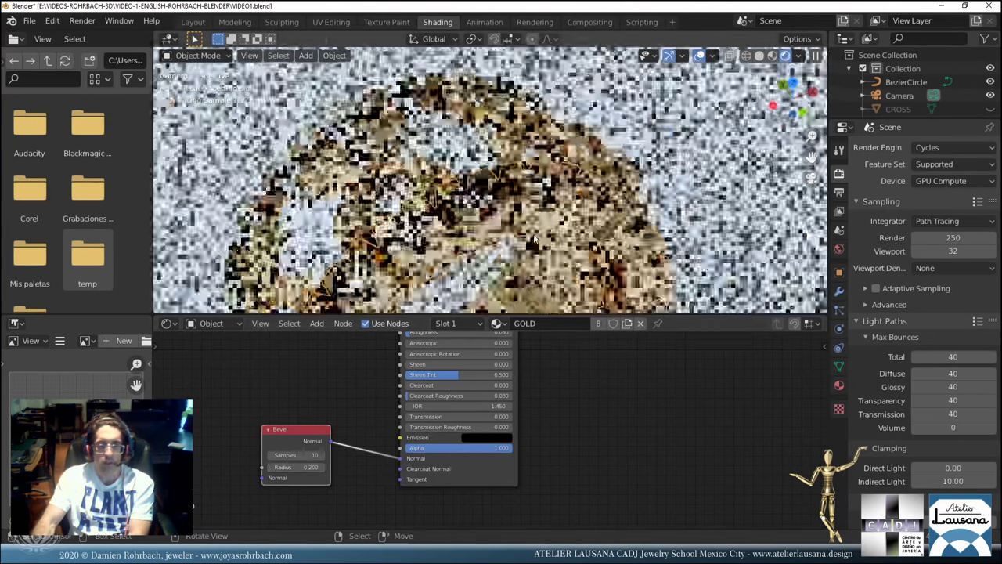
scroll(535, 239, "up", 4)
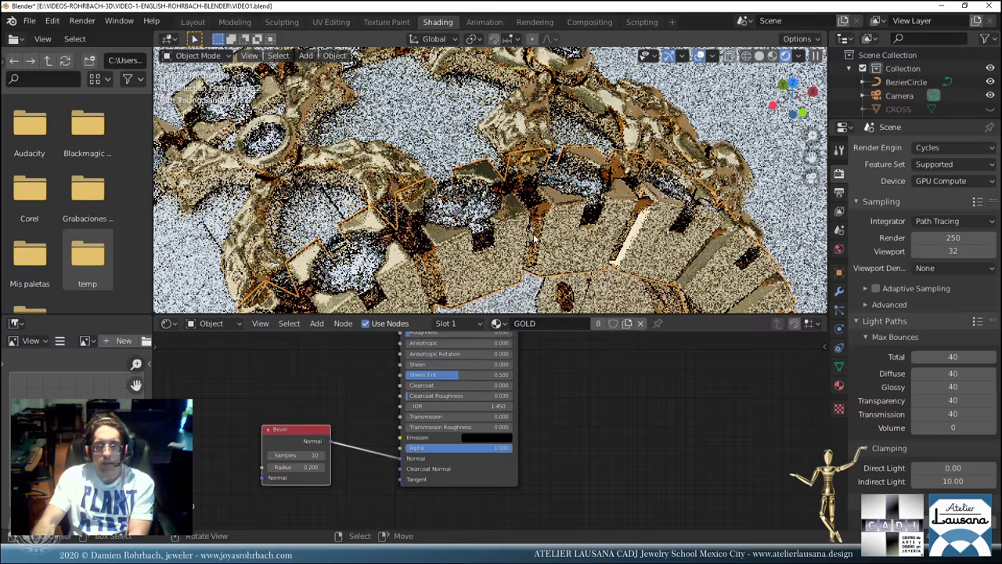
left_click(297, 467)
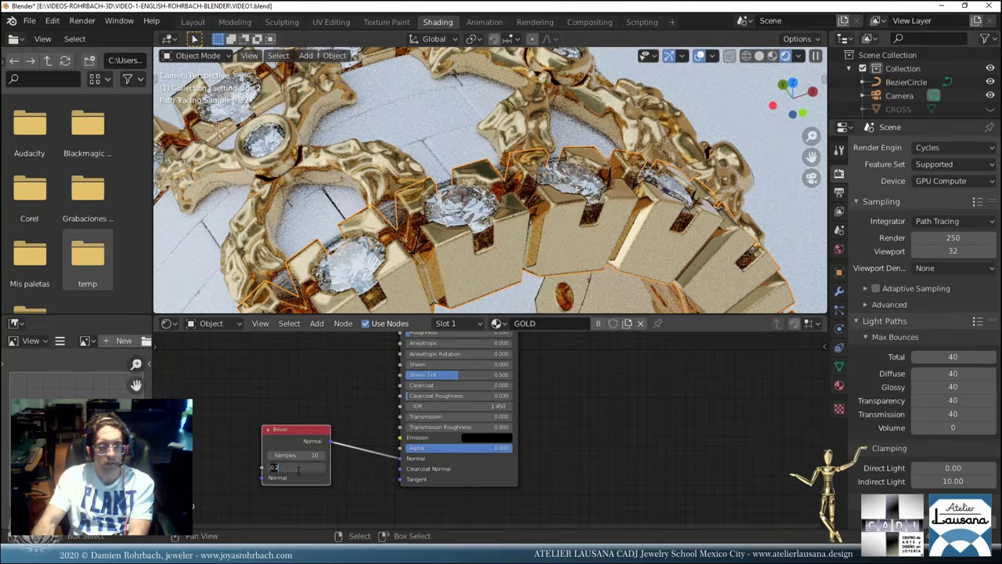
type(".15")
key("Return")
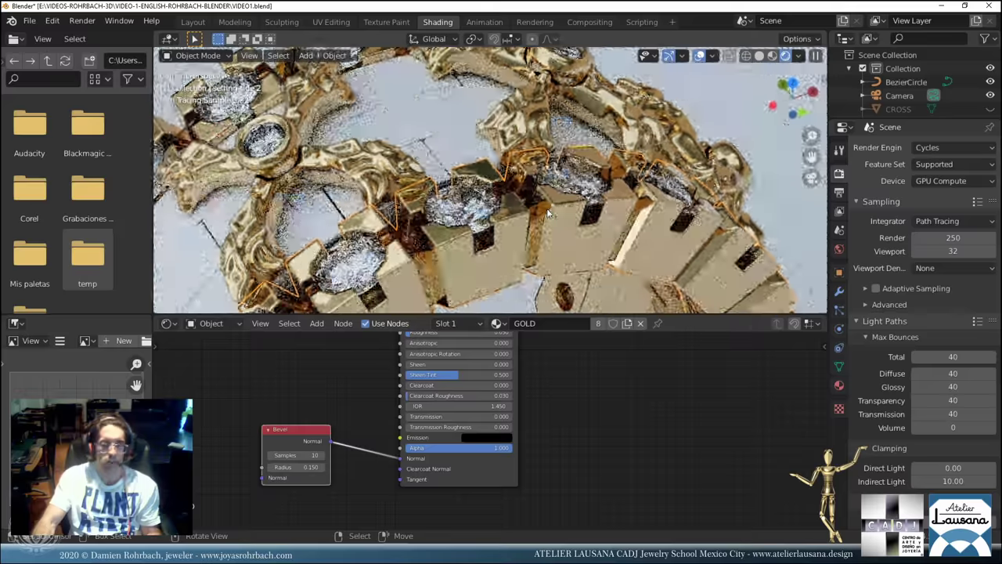
scroll(548, 214, "down", 5)
key("ctrl+s")
key("KP_0")
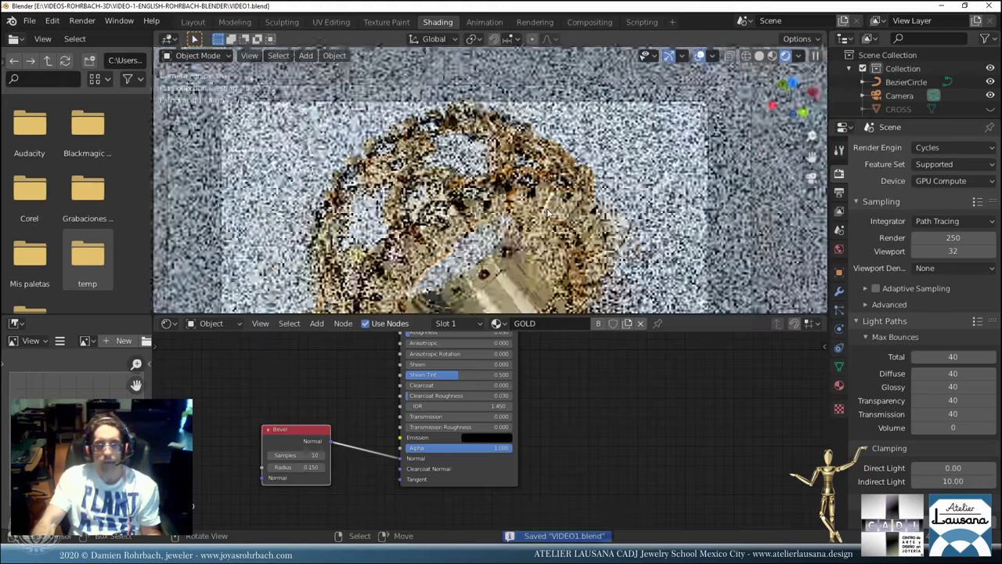
Select the floor plane and give it a new material named FLOOR.
left_click(589, 218)
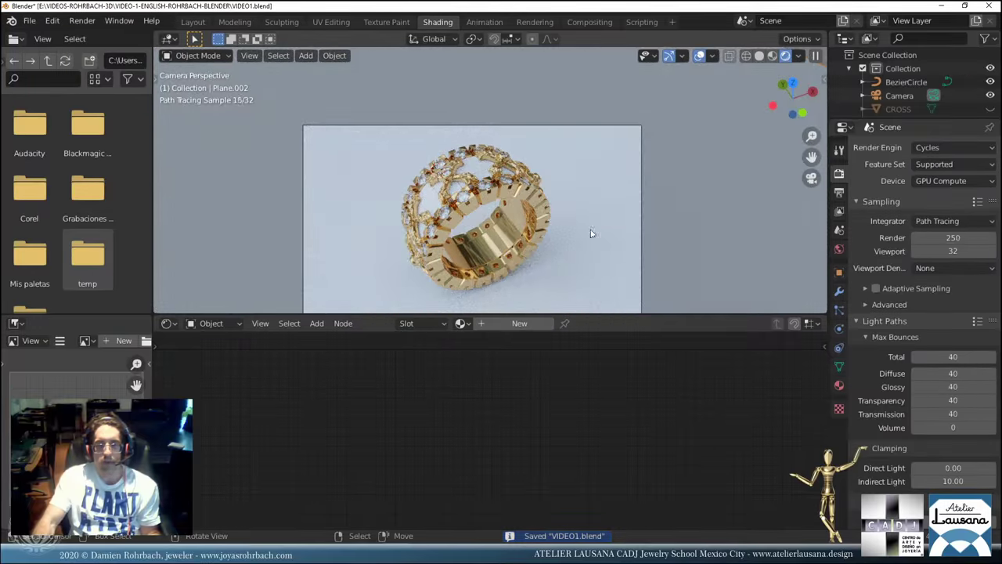
left_click(839, 386)
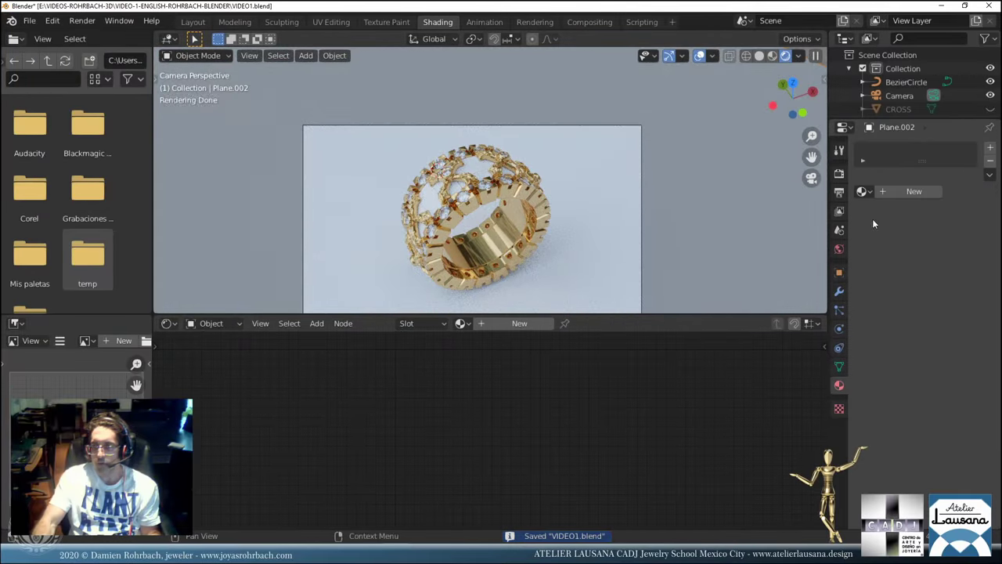
left_click(911, 191)
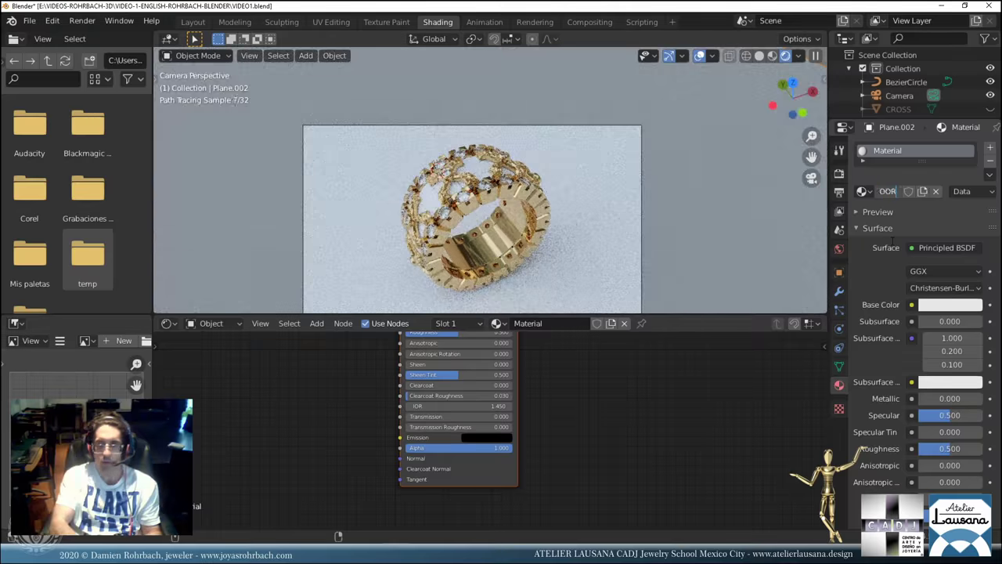
type("FLOOR")
key("Return")
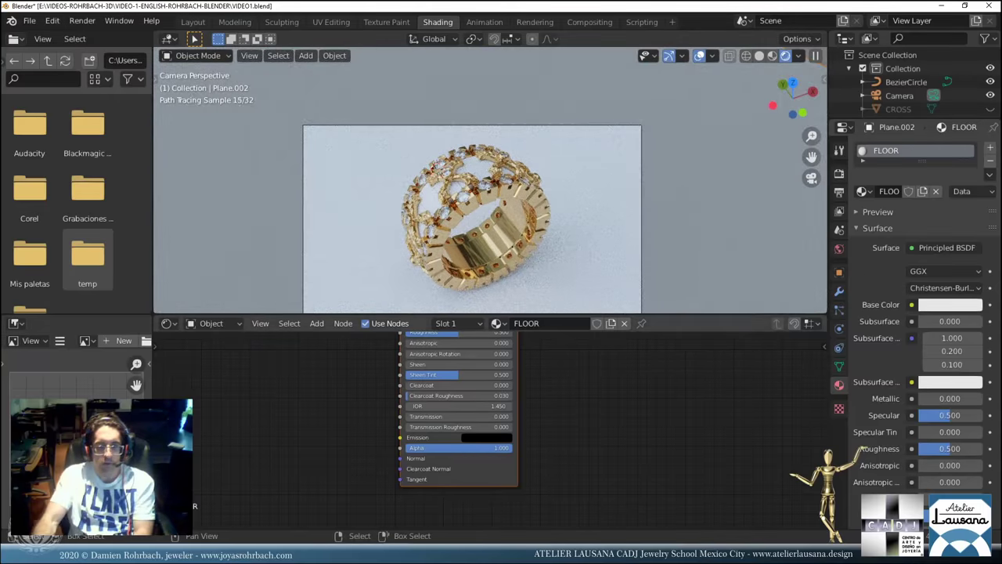
Set the FLOOR material's Metallic to 0.5 and Roughness to 0.2.
scroll(622, 465, "up", 2)
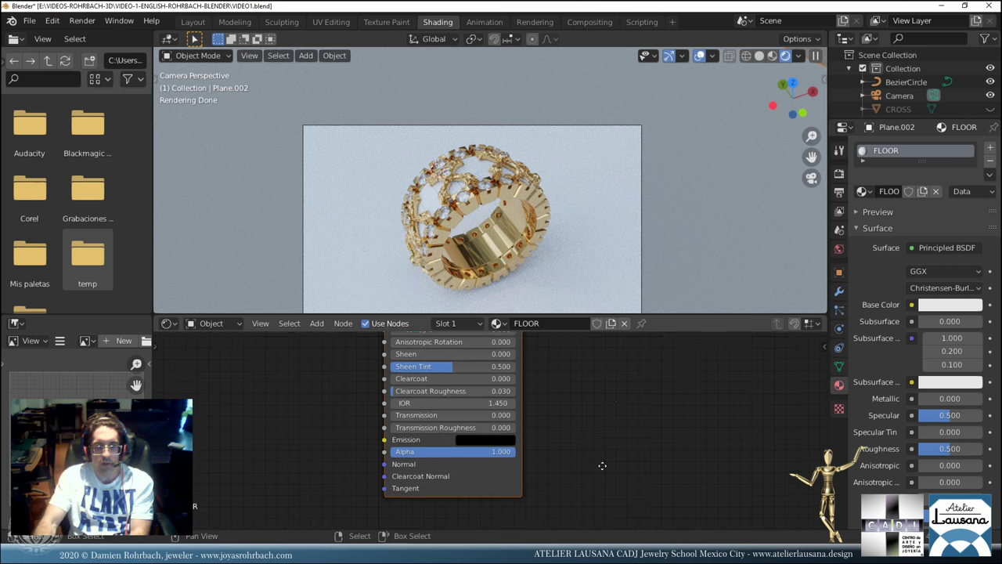
middle_click_drag(603, 465, 613, 404)
left_click(450, 444)
type(".5")
key("Return")
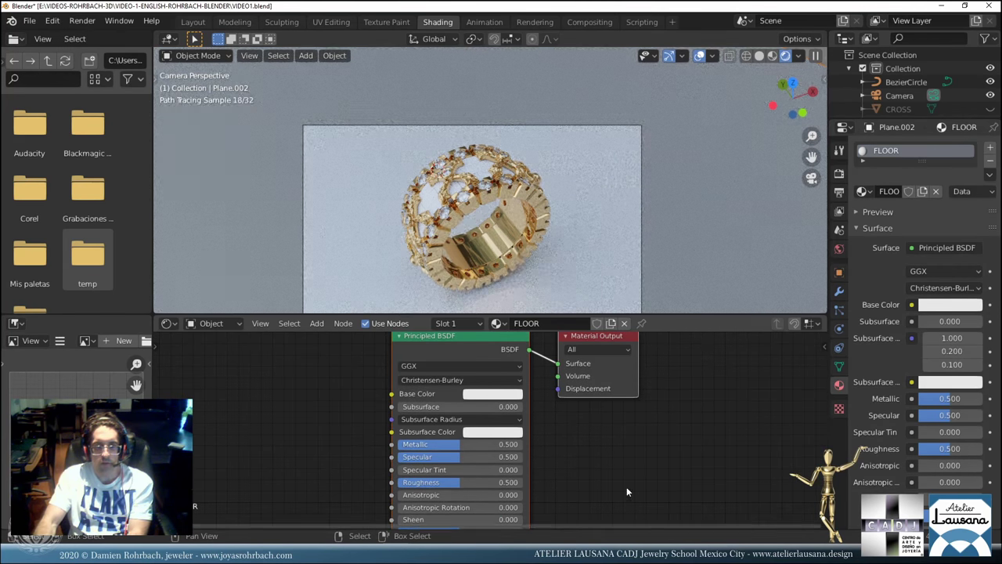
double_click(475, 482)
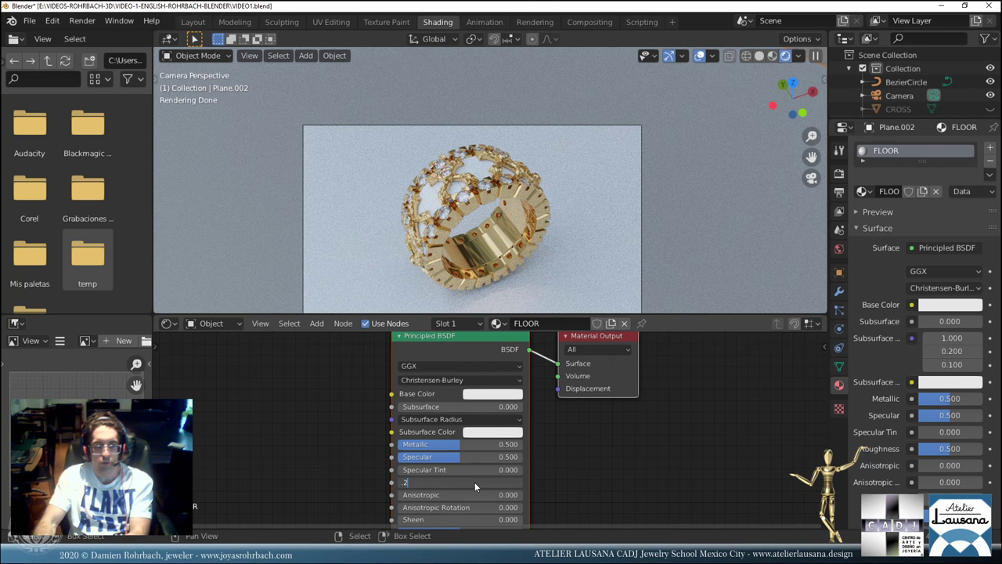
key("Return")
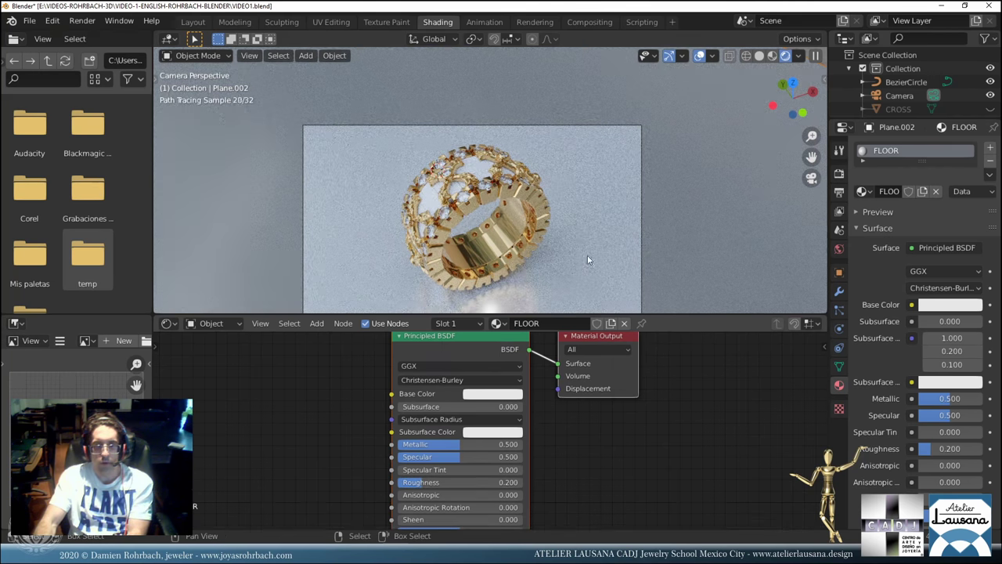
Select the scene's Light object and reposition it horizontally near the ring in the top view.
left_click_drag(898, 117, 899, 310)
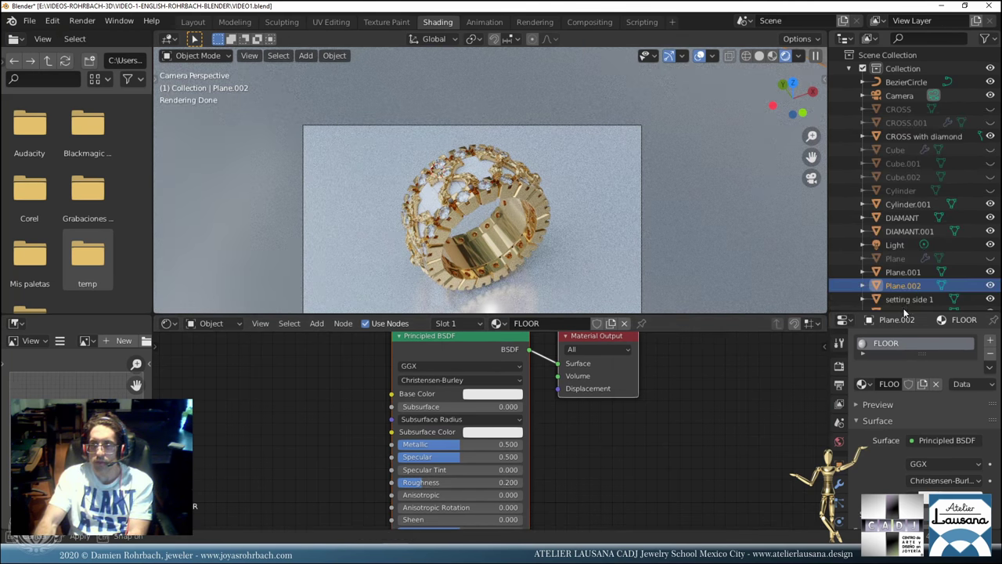
left_click(895, 246)
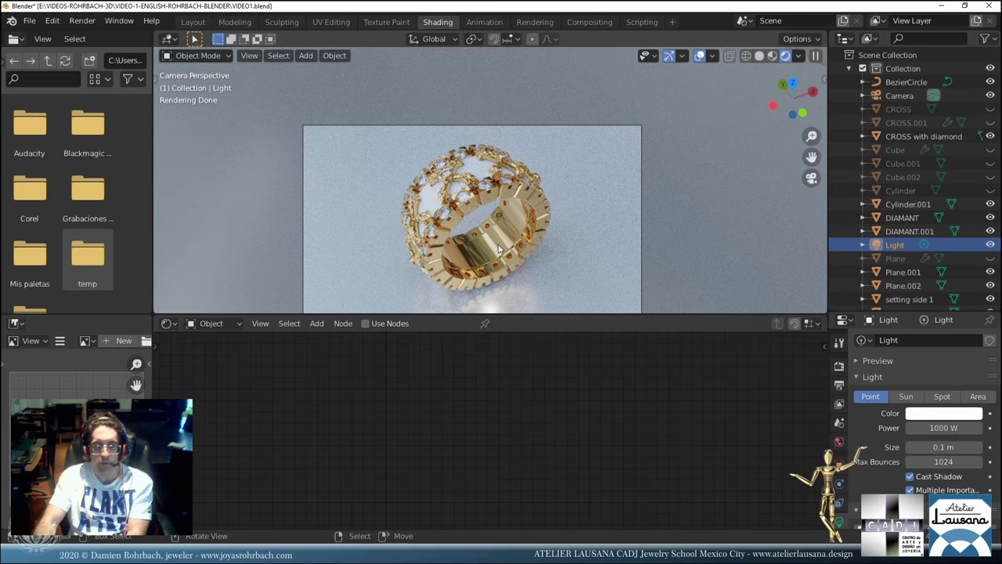
key("KP_7")
scroll(640, 177, "down", 6)
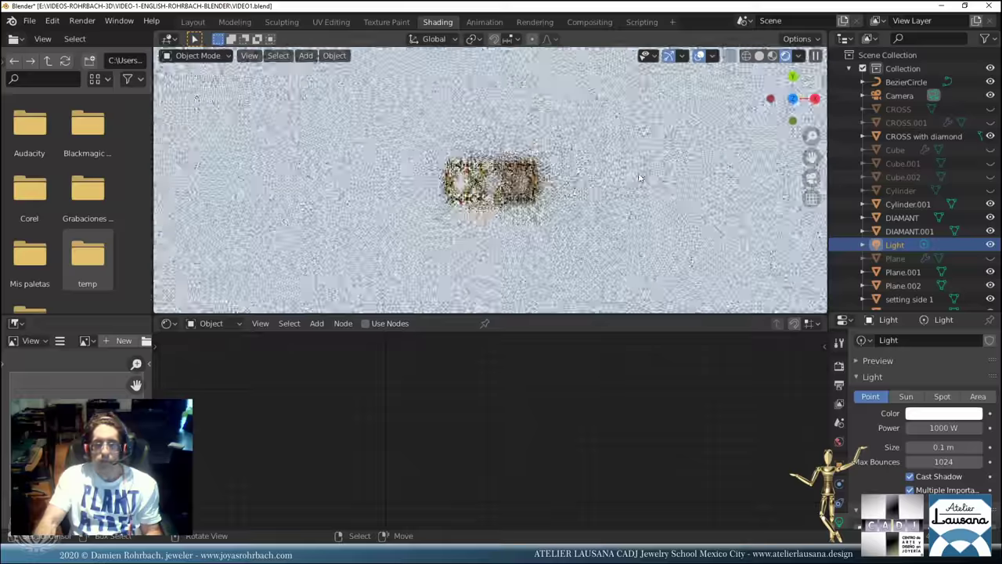
key("KP_7")
key("g")
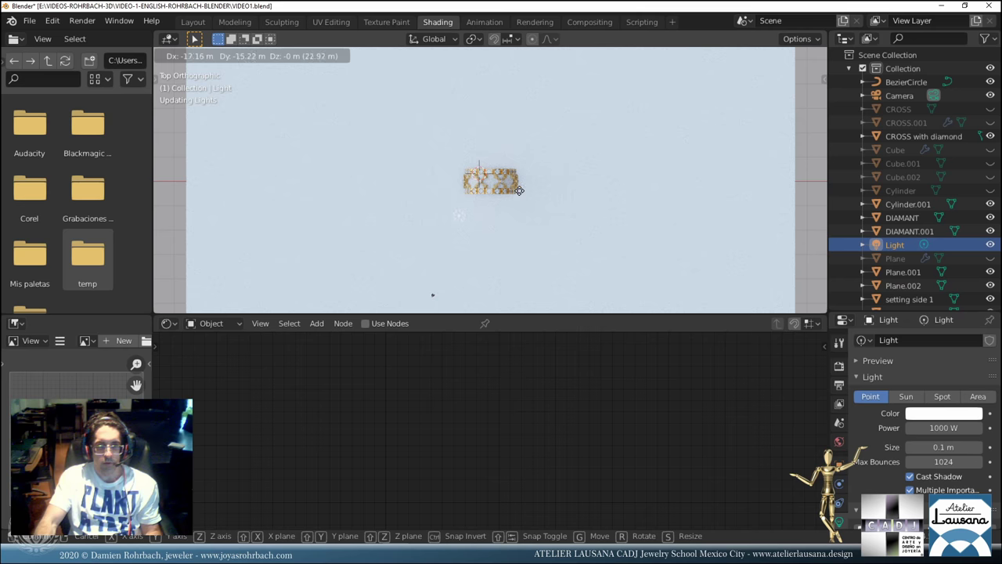
left_click(522, 235)
key("g")
left_click(588, 260)
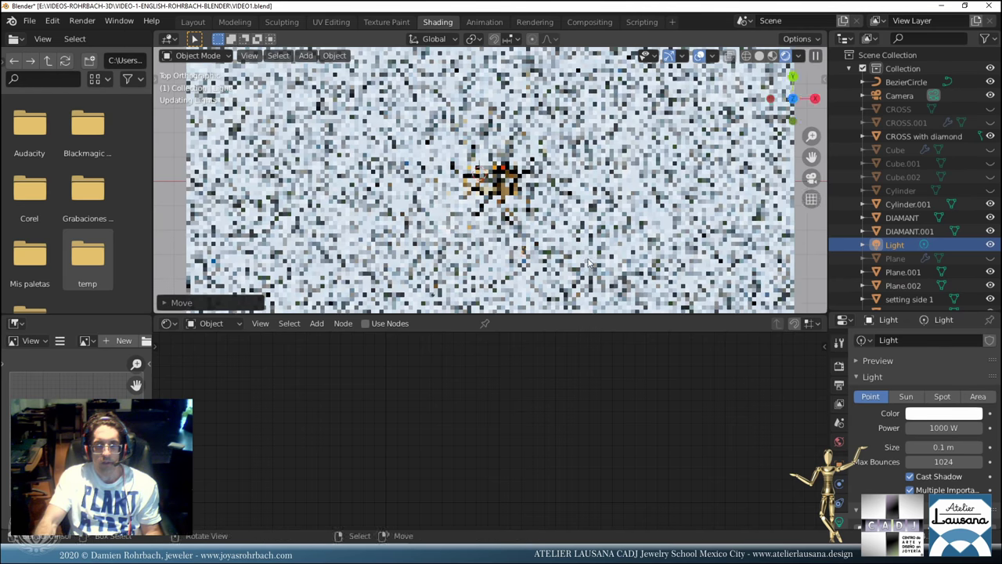
Raise the light above the floor to about X 18.3 m, Y -12.5 m, Z 35.4 m, save the file and check the camera view.
middle_click_drag(590, 263, 584, 216)
key("g")
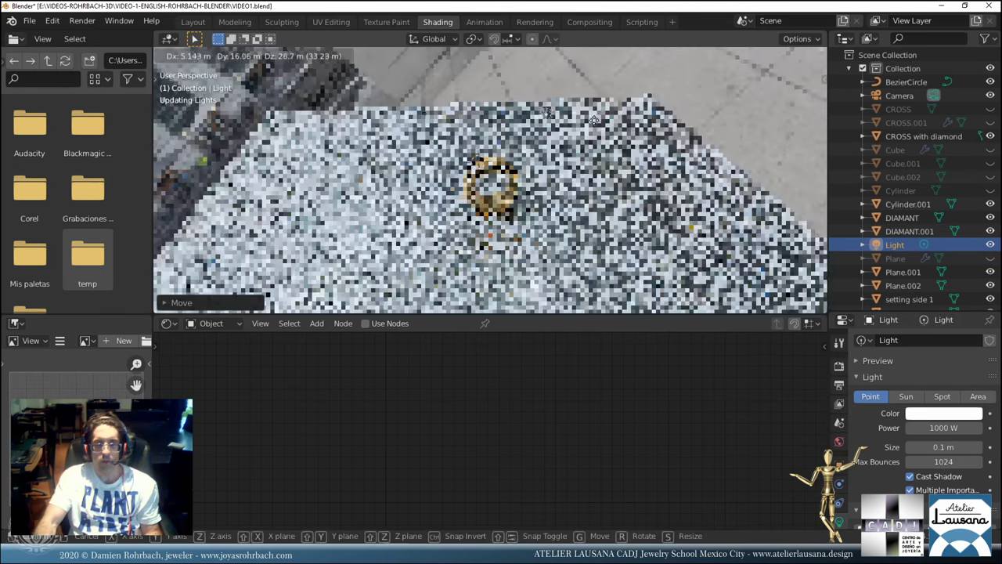
left_click(595, 119)
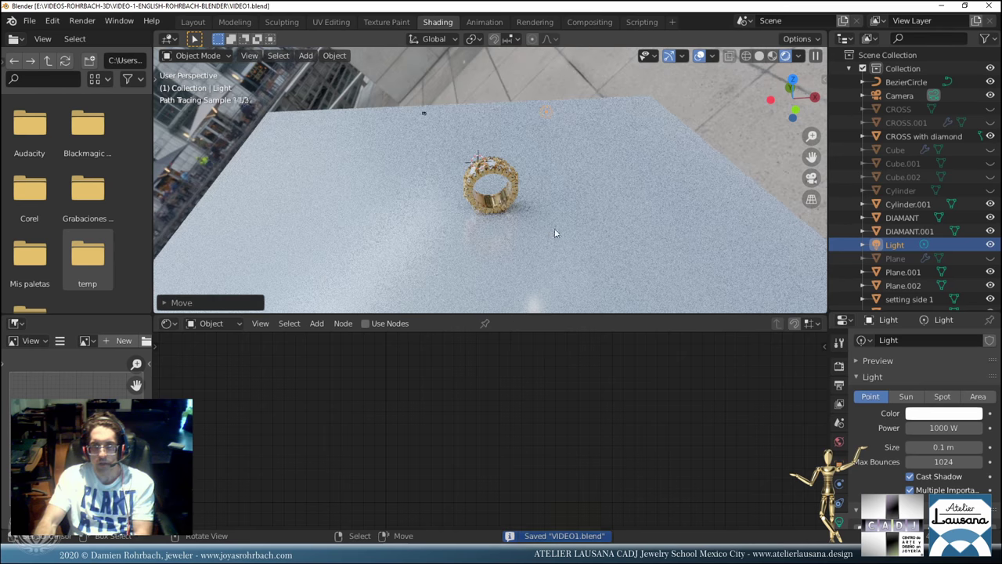
key("KP_0")
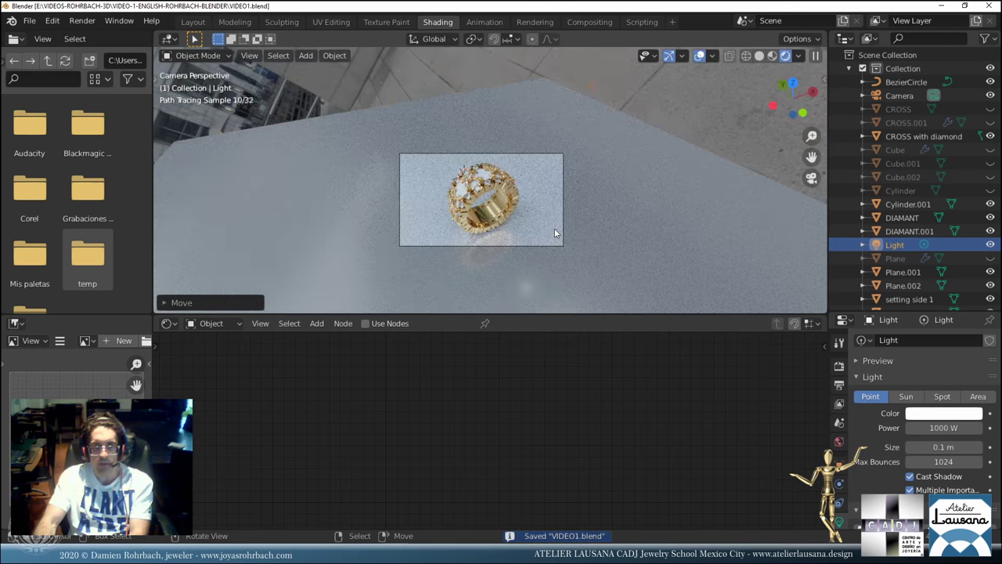
key("KP_0")
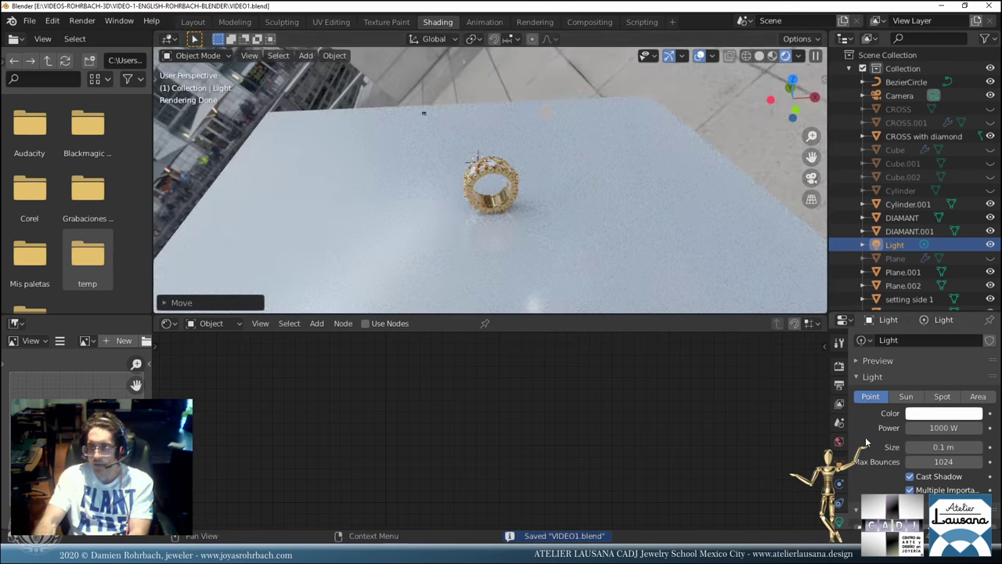
Set the point light's size to 3 m and its power to 6200 W.
scroll(928, 423, "down", 1)
left_click(943, 417)
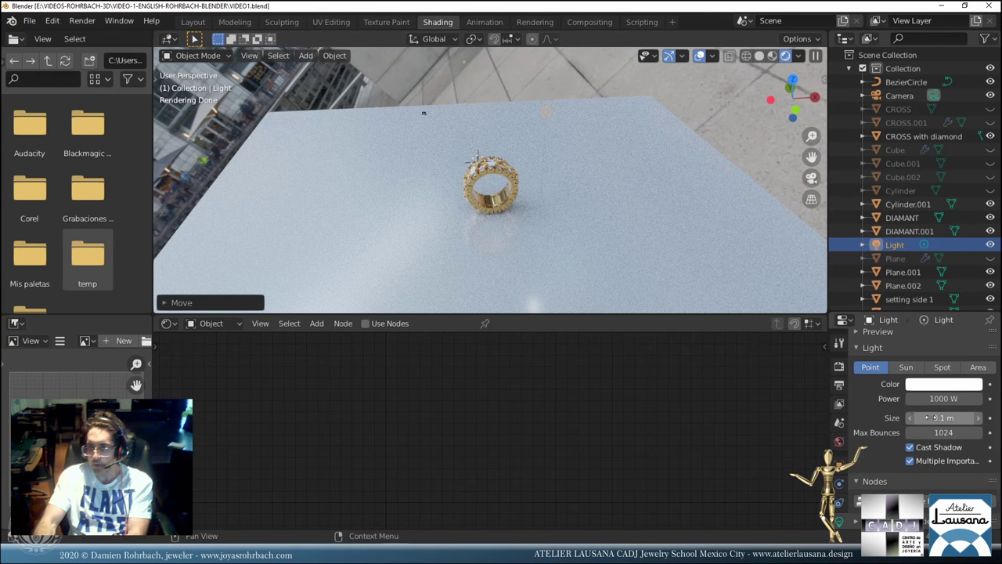
type("3")
key("Return")
left_click(945, 398)
type("6")
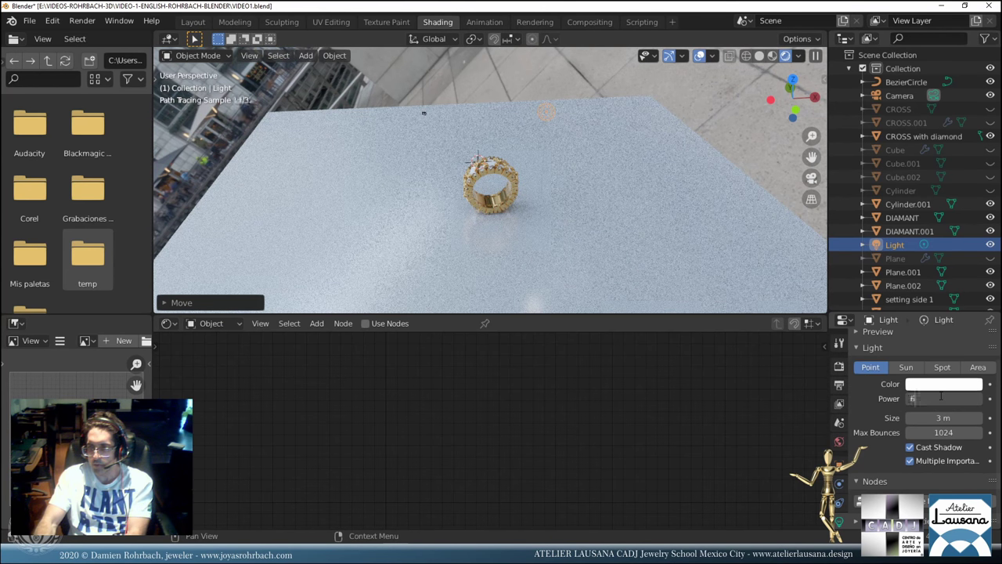
type("200")
key("Return")
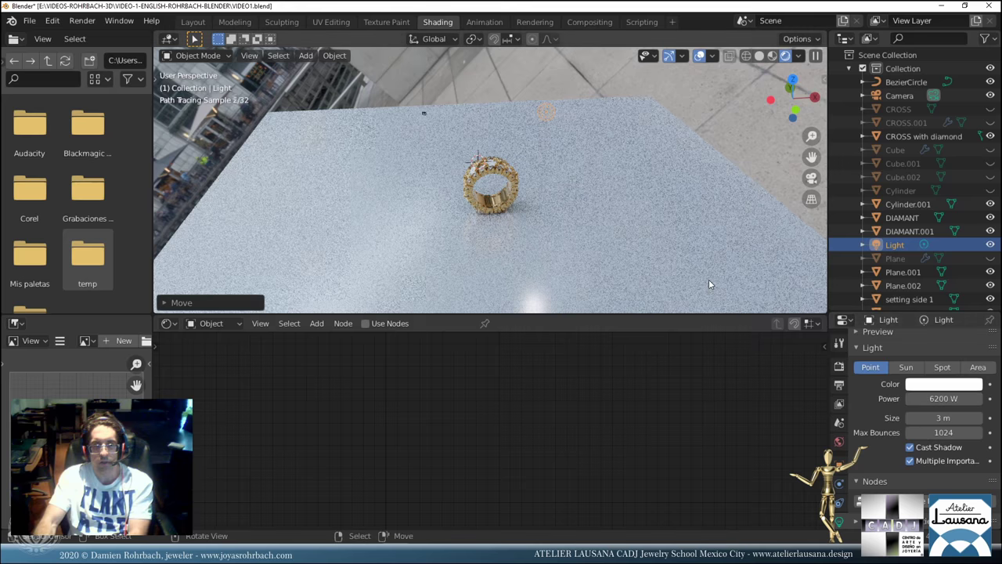
left_click(927, 399)
type("1")
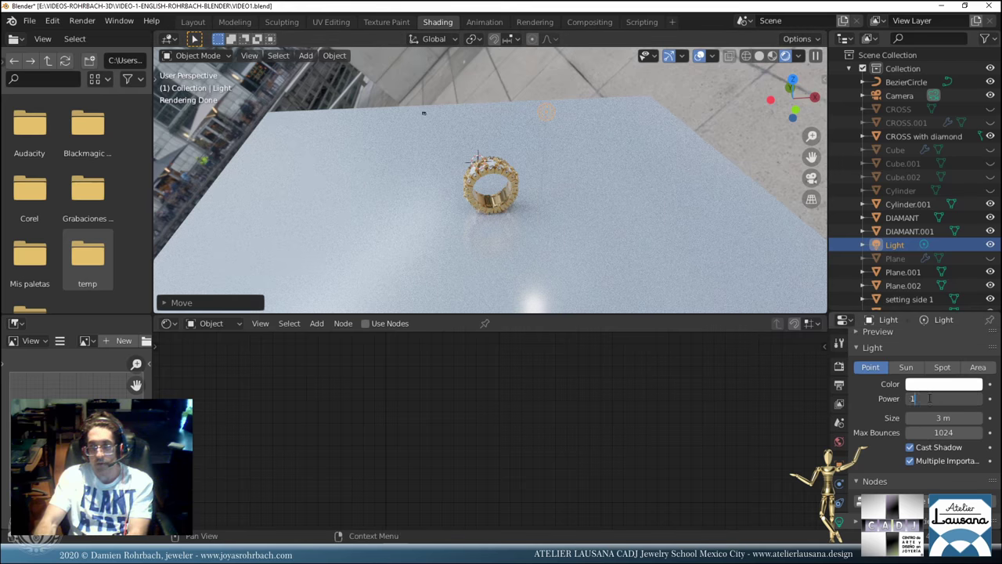
key("Escape")
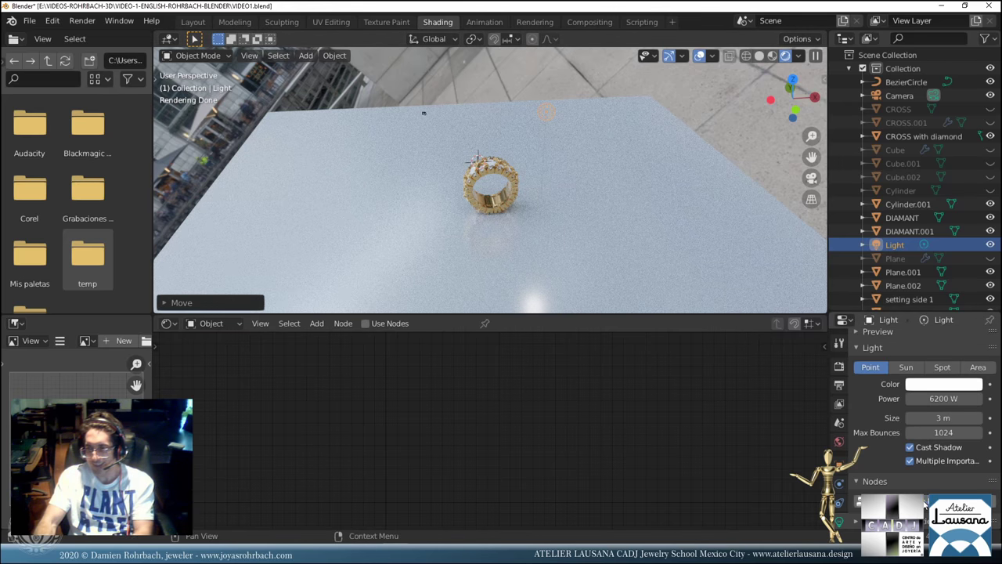
Enable nodes for the light, set its Emission strength to 62, and save the file in the camera view.
left_click(924, 501)
scroll(874, 443, "down", 1)
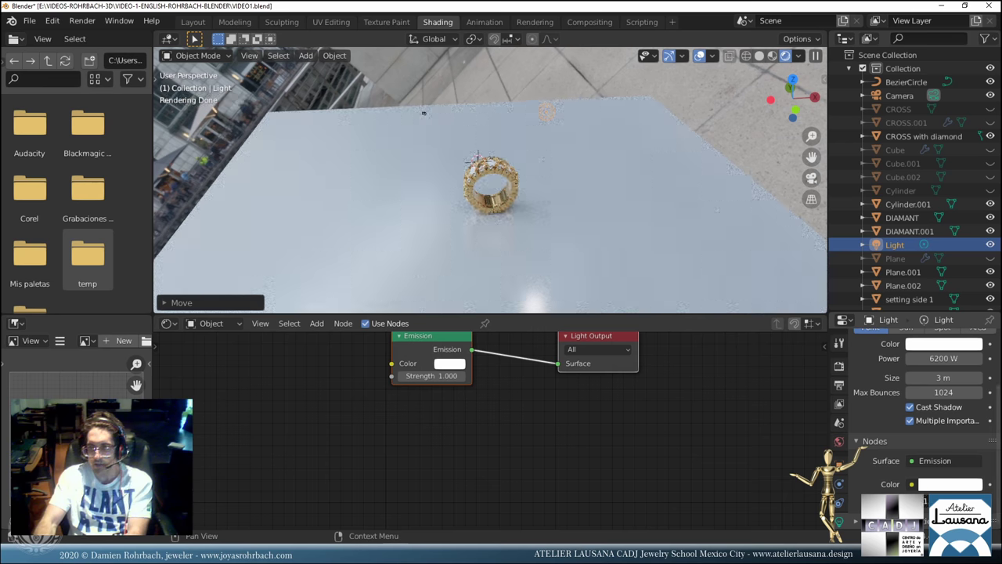
key("Return")
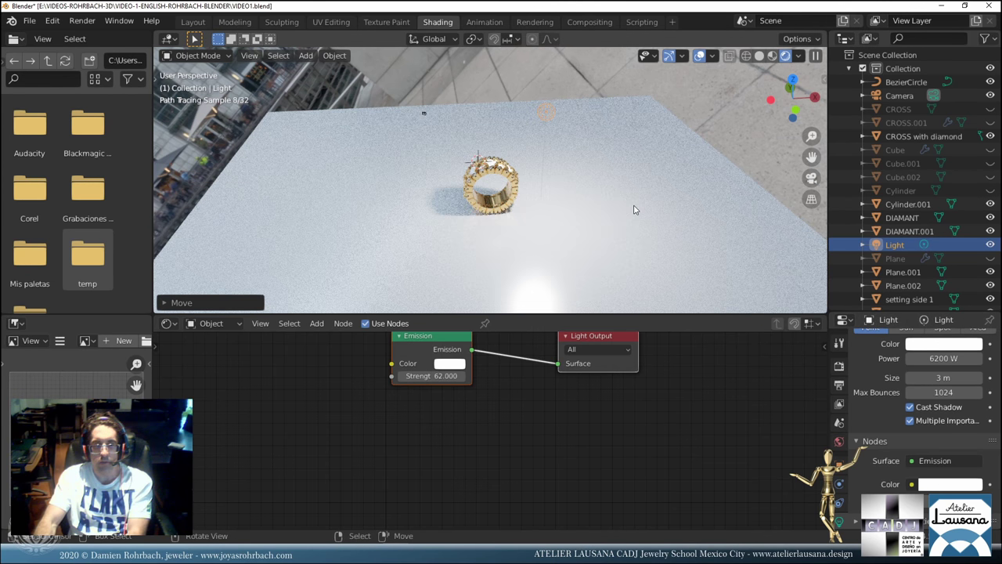
key("KP_0")
scroll(566, 228, "up", 2)
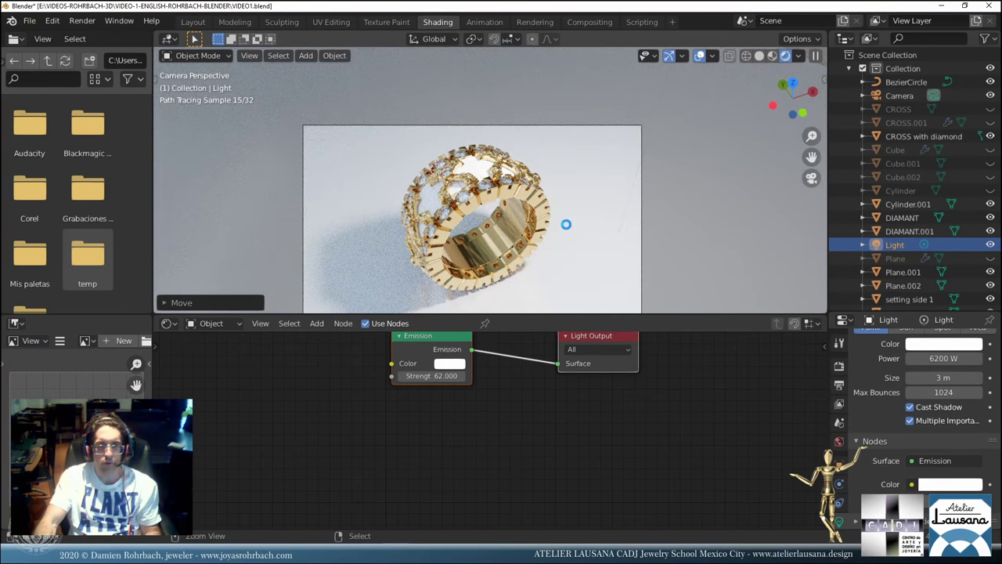
key("ctrl+s")
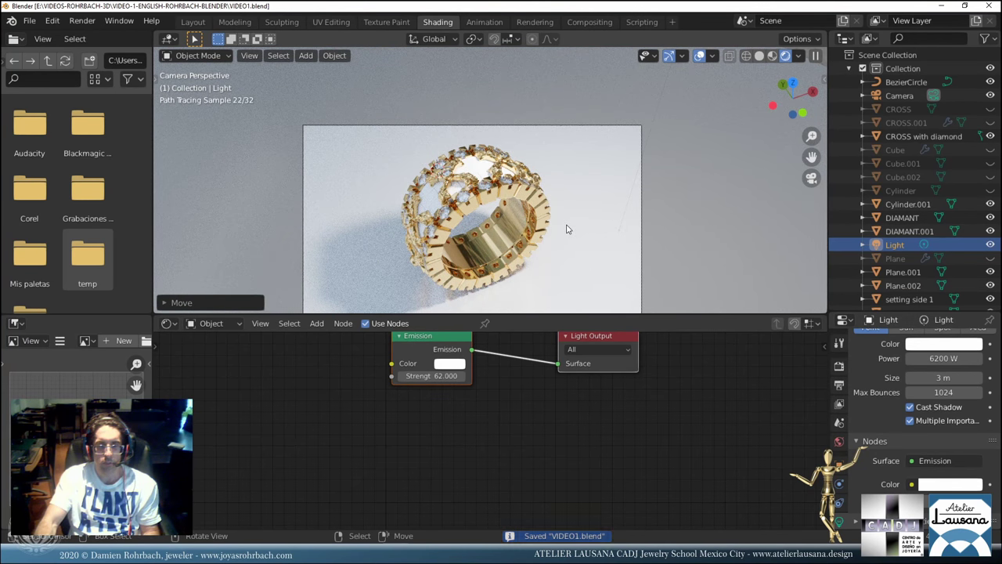
Set the Light's location to X 8 m and Y -24 m.
key("n")
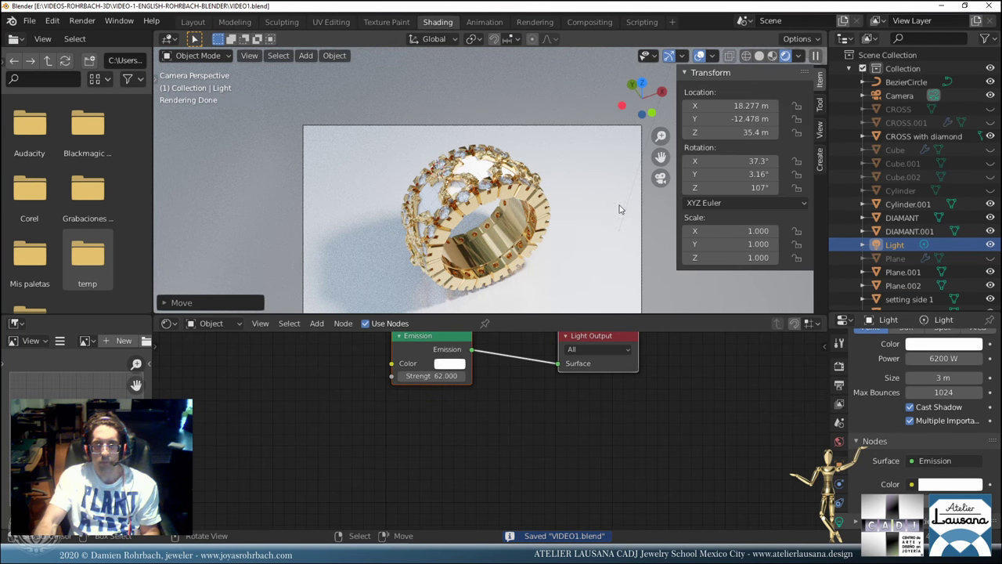
left_click(732, 106)
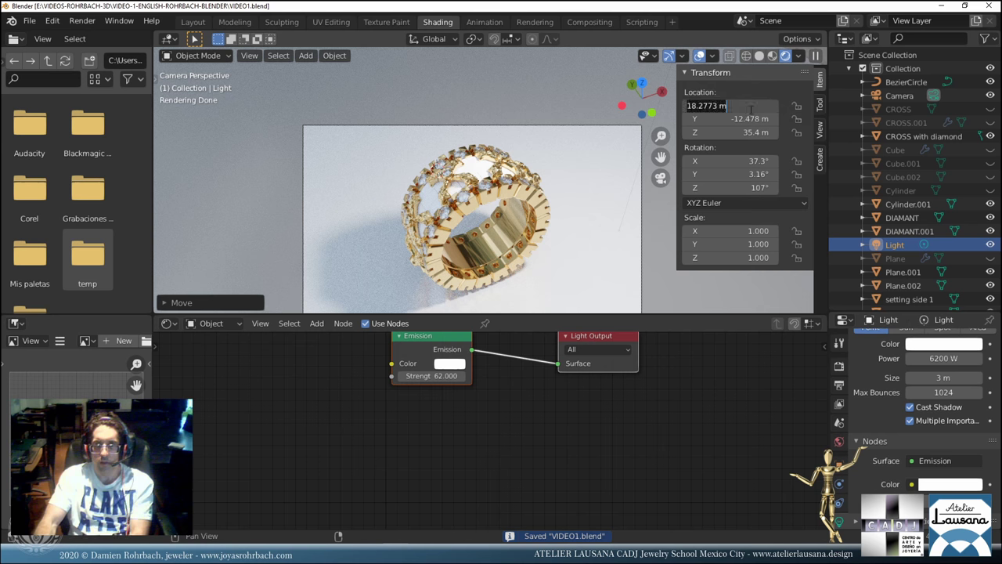
type("8")
key("Return")
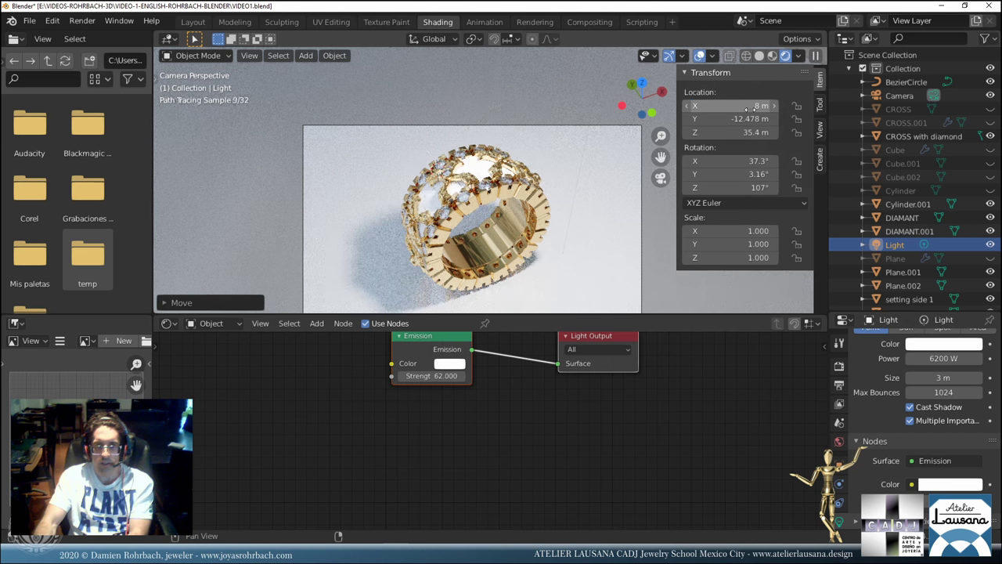
left_click(733, 119)
type("-2")
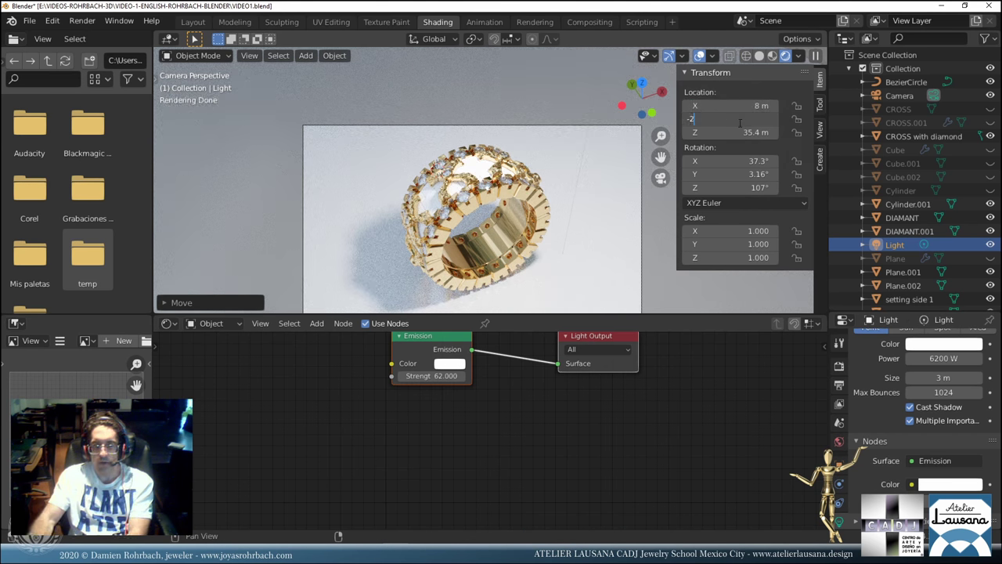
type("4")
key("Return")
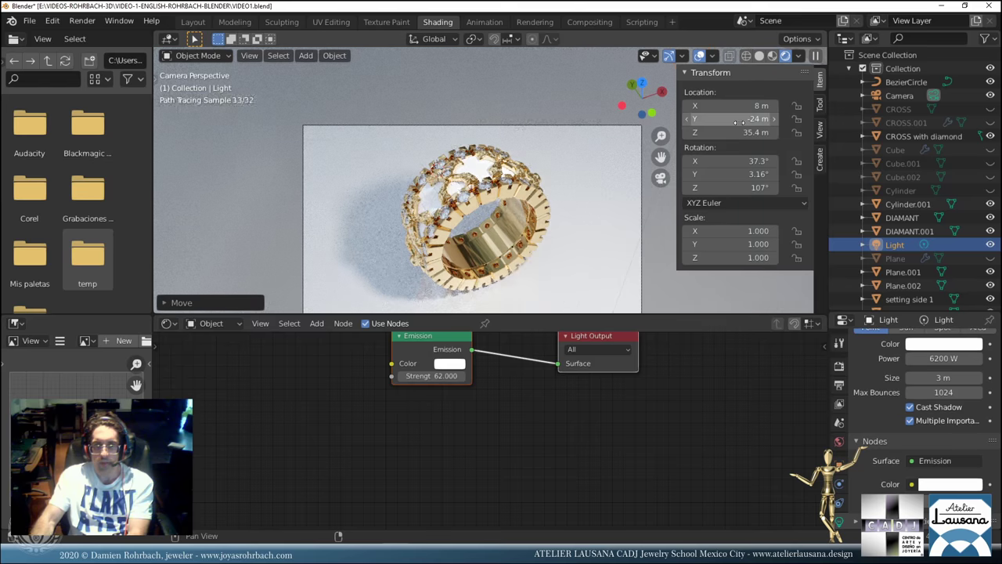
Try the Light at X 6 m, set its Z location to 32 m, and settle on X 3 m.
left_click(739, 107)
type("6")
key("Return")
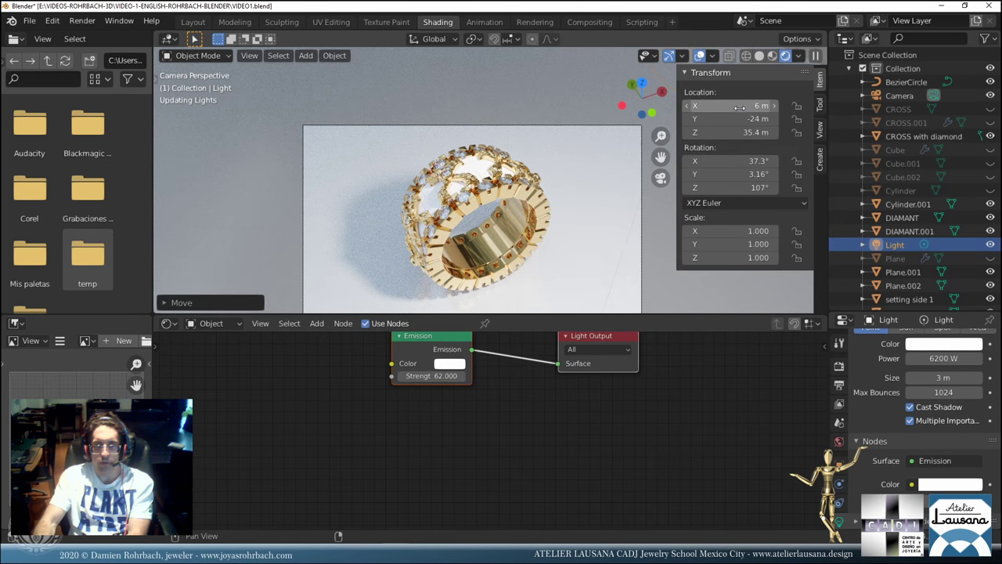
left_click(734, 132)
type("32")
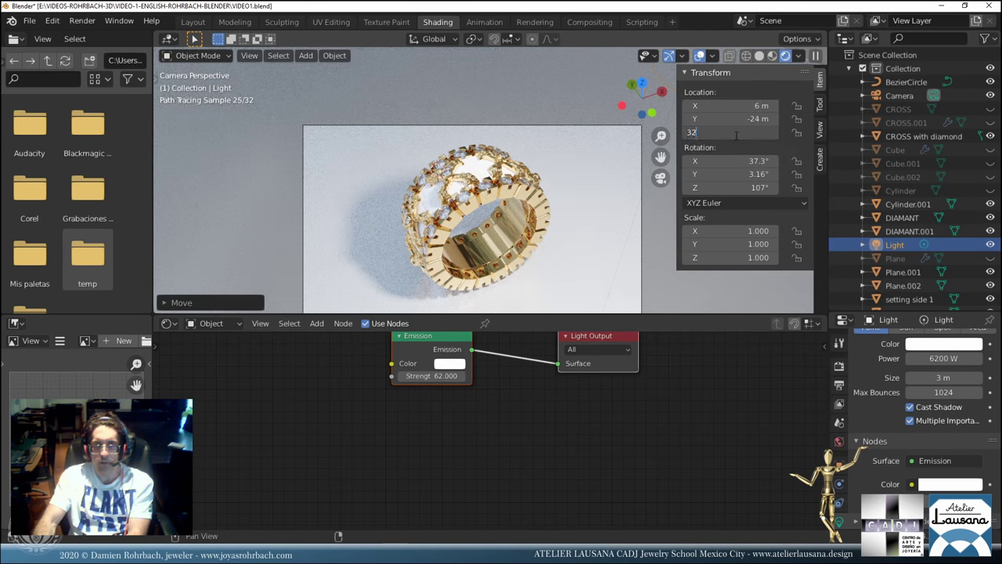
key("Return")
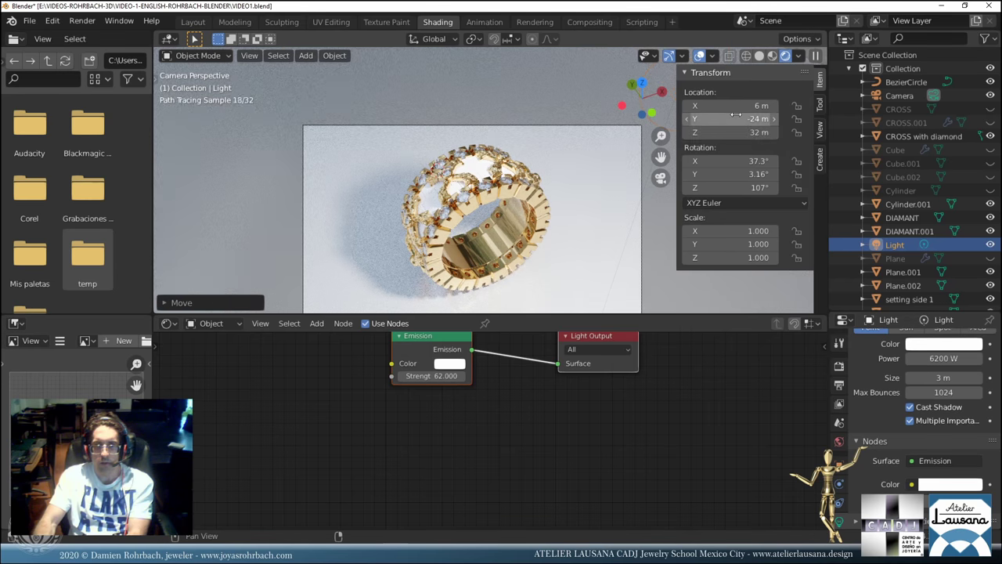
left_click(745, 106)
type("3")
key("Return")
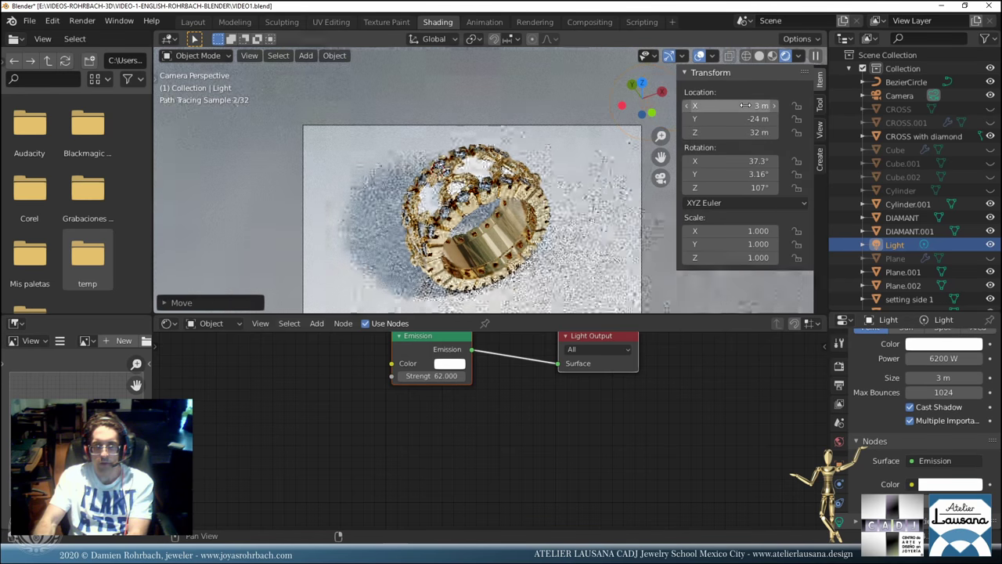
Try a light size of 1.5 m, reduce it to 1 m, and save the file.
left_click(938, 379)
type("1.5")
key("Return")
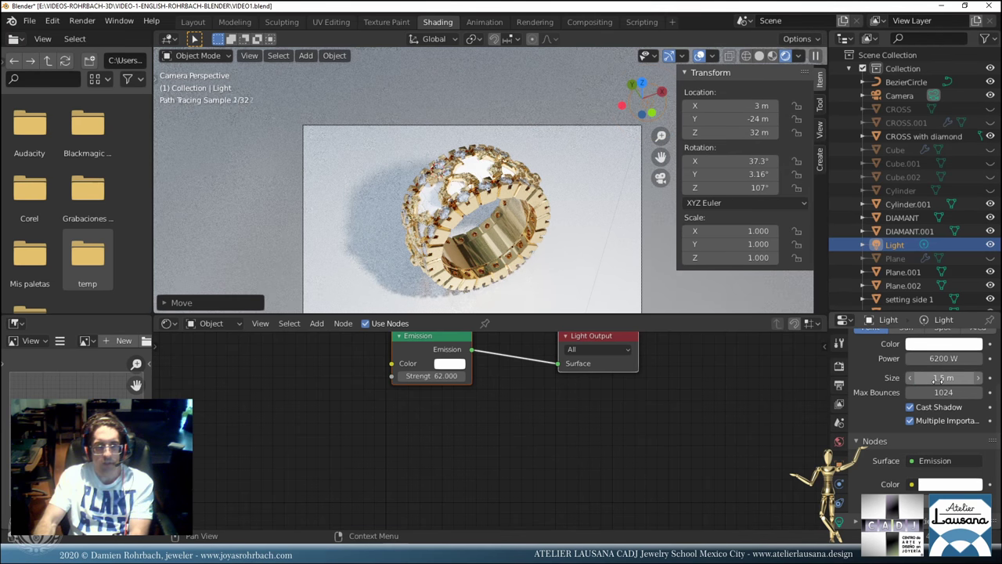
left_click(938, 379)
type("1")
key("Return")
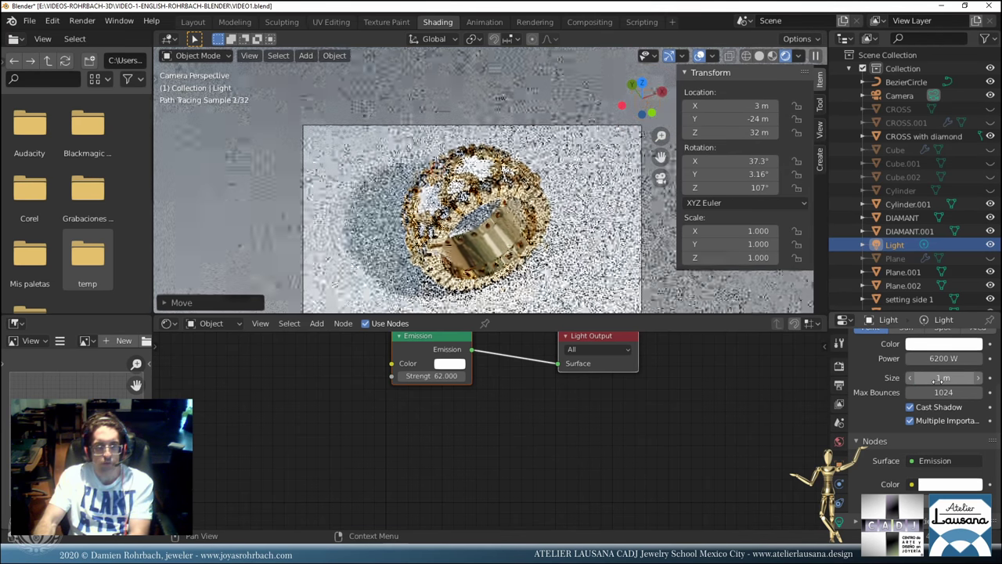
key("ctrl+s")
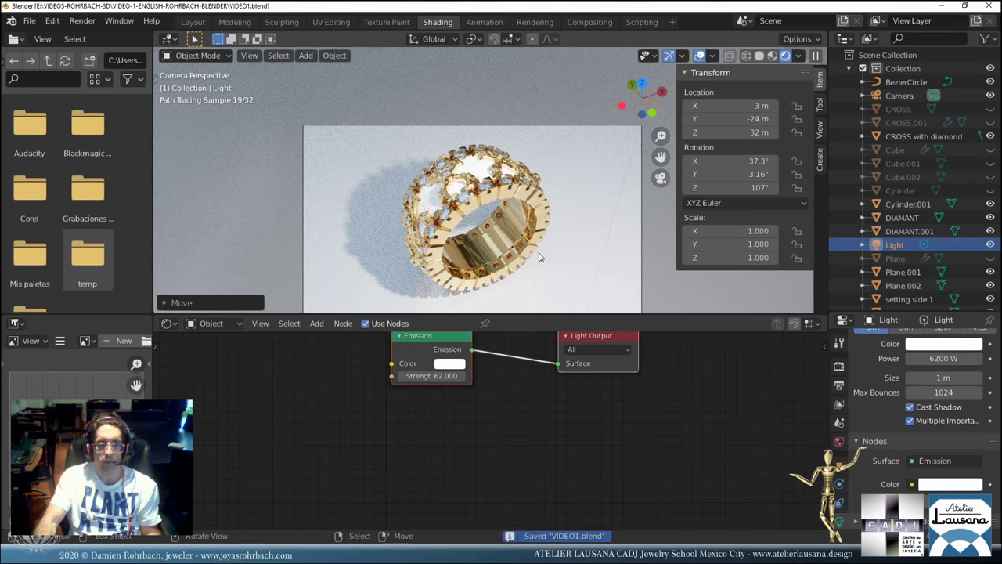
key("n")
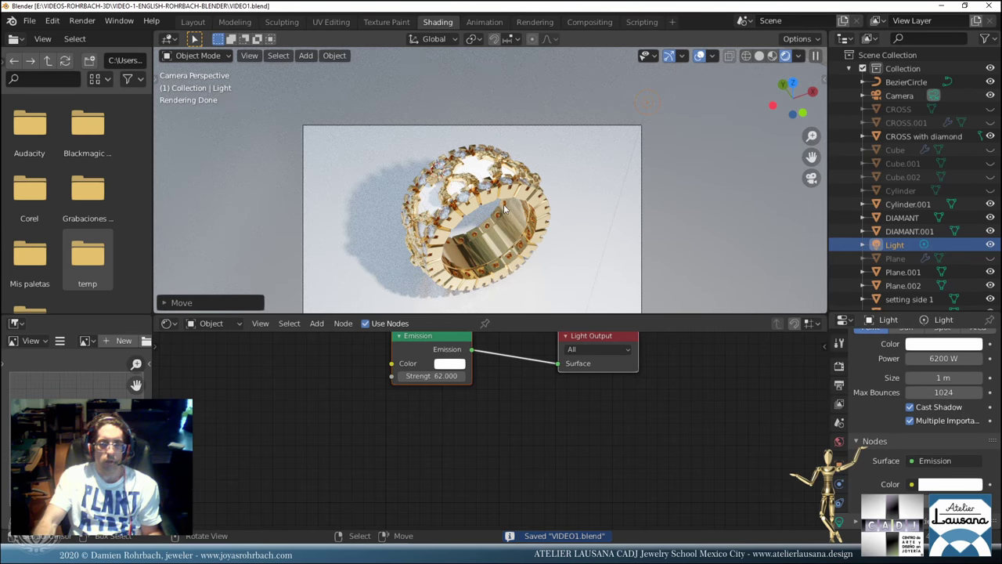
Give the DIAMANT.001 stones their own copy of the DIAMOND material, rename it TOURMALINE, and save the file.
scroll(505, 209, "up", 7)
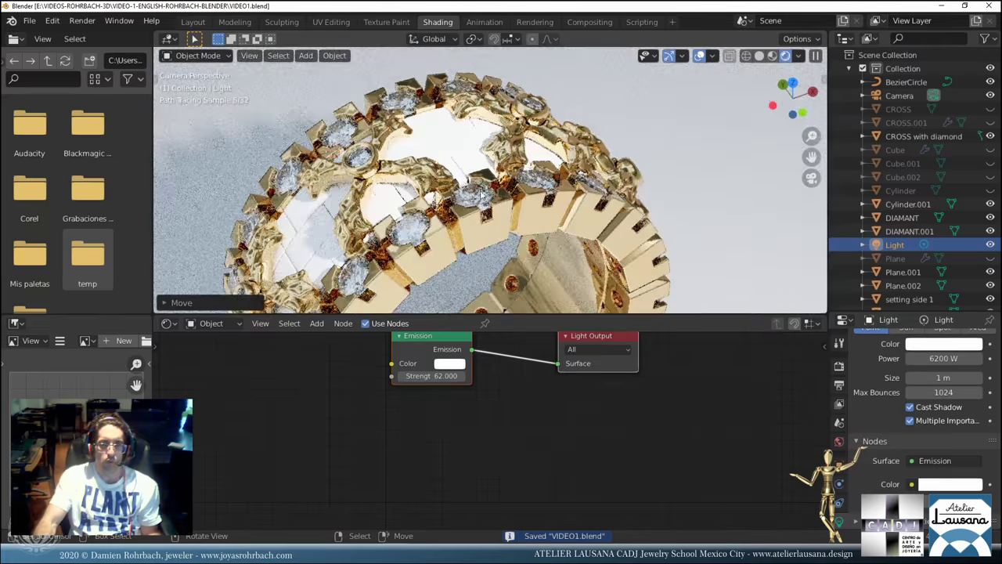
right_click(482, 194)
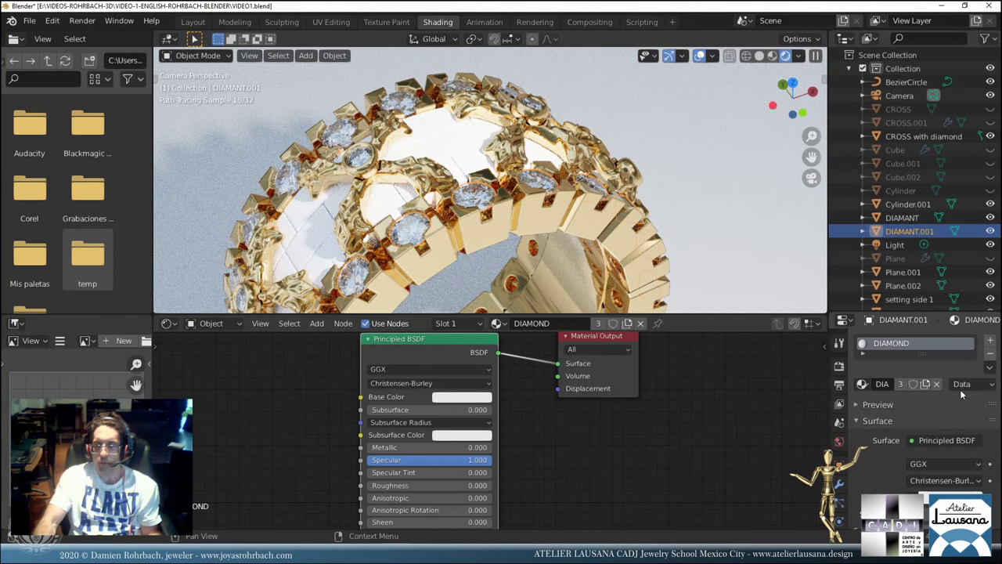
left_click(926, 384)
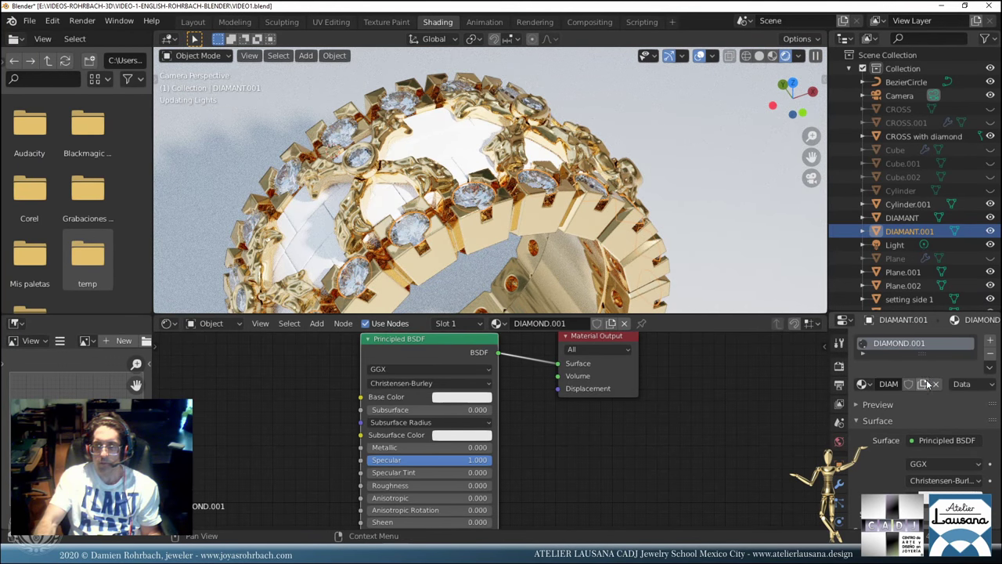
left_click(883, 384)
type("rTOU")
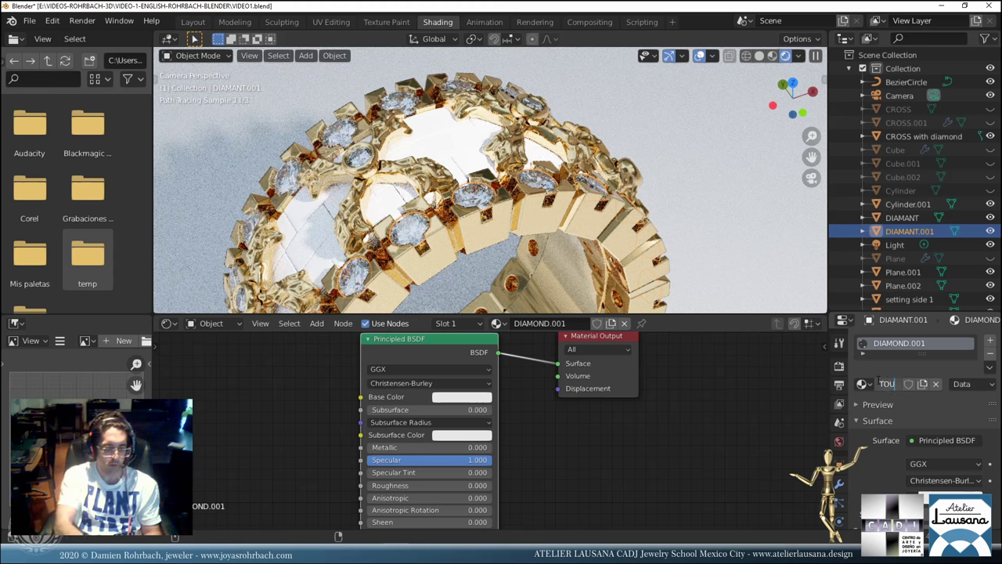
type("RMALINE")
key("Return")
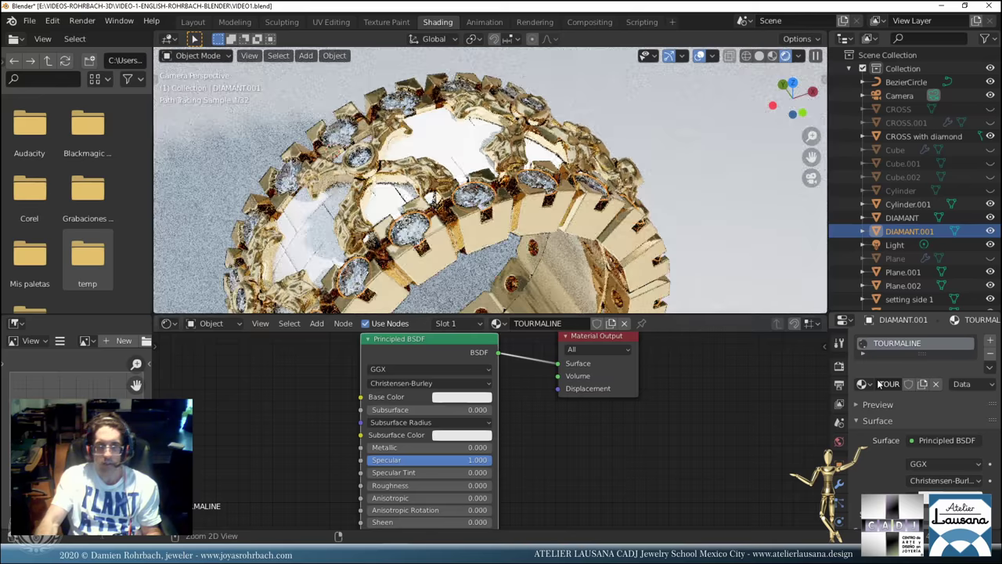
key("ctrl+s")
Give the TOURMALINE material a violet base color of about H 0.709, S 0.362, and set its IOR to 1.8.
left_click(451, 397)
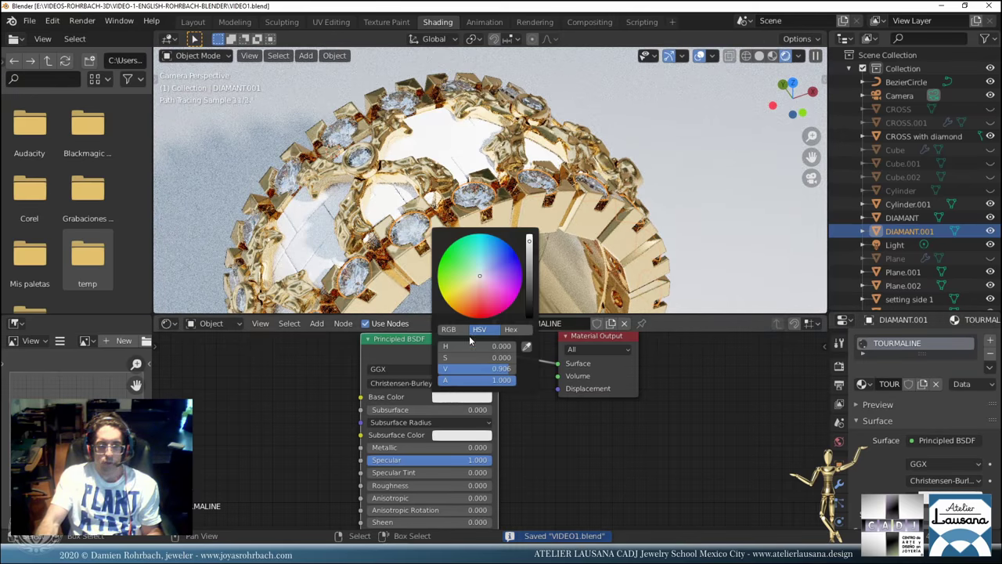
left_click(484, 283)
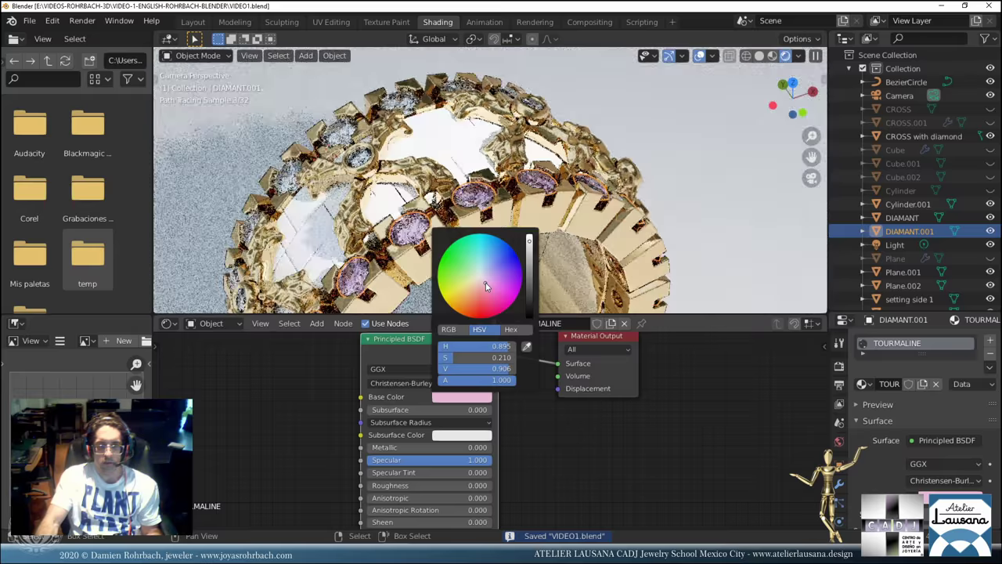
left_click_drag(488, 287, 495, 273)
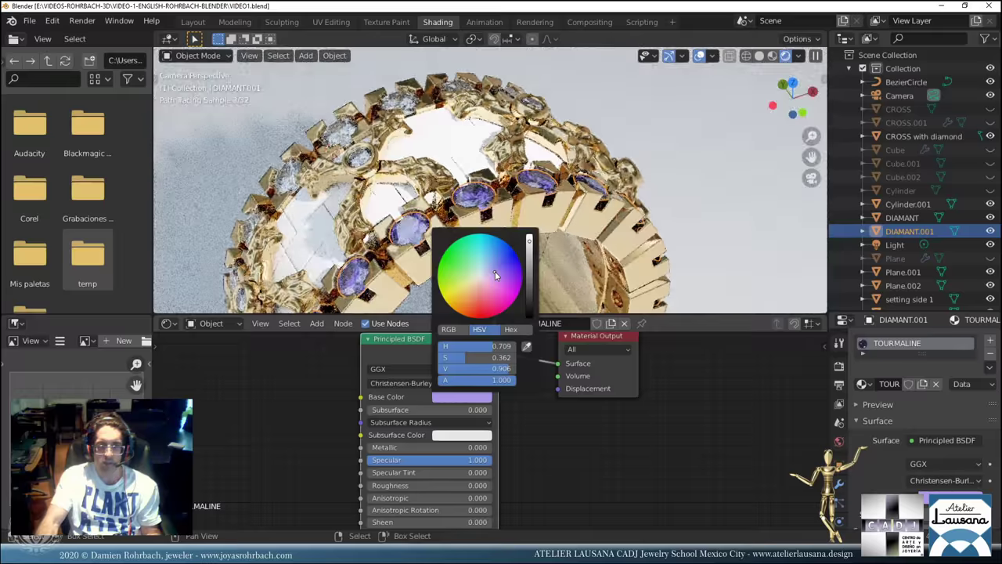
middle_click_drag(563, 509, 538, 444)
left_click(403, 509)
type("1.8")
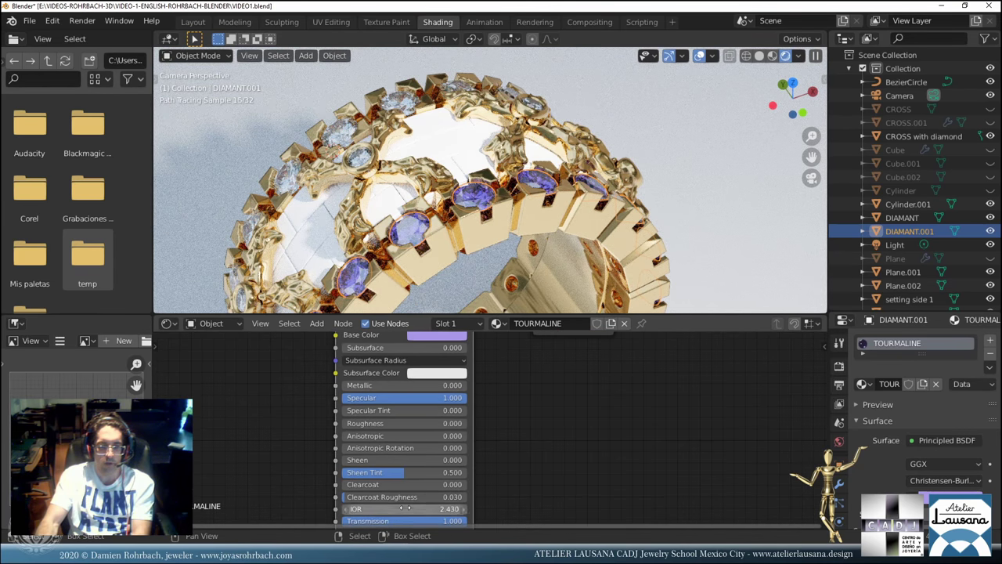
key("Return")
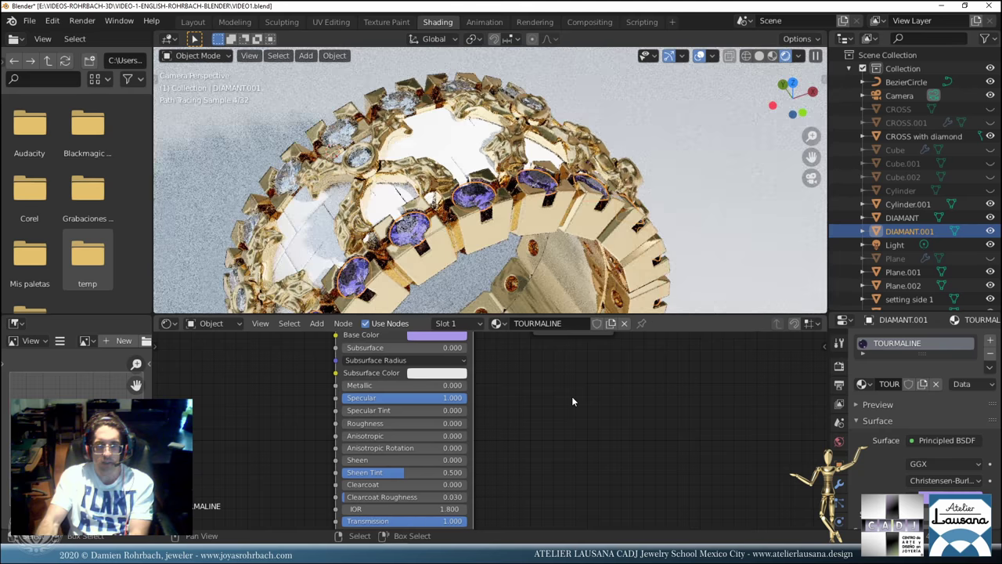
Fine-tune the TOURMALINE base color to a slightly bluer violet.
left_click(425, 336)
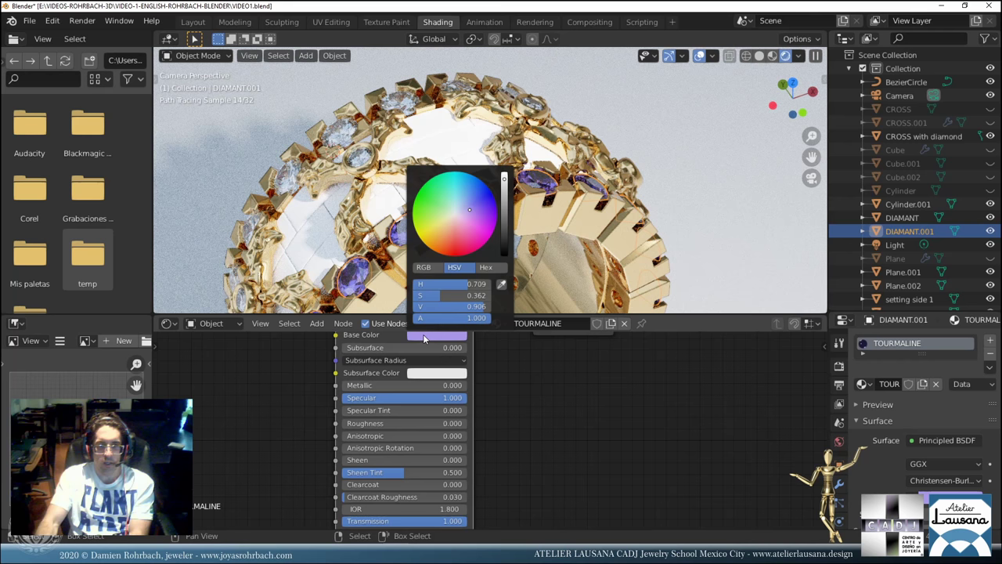
left_click(475, 208)
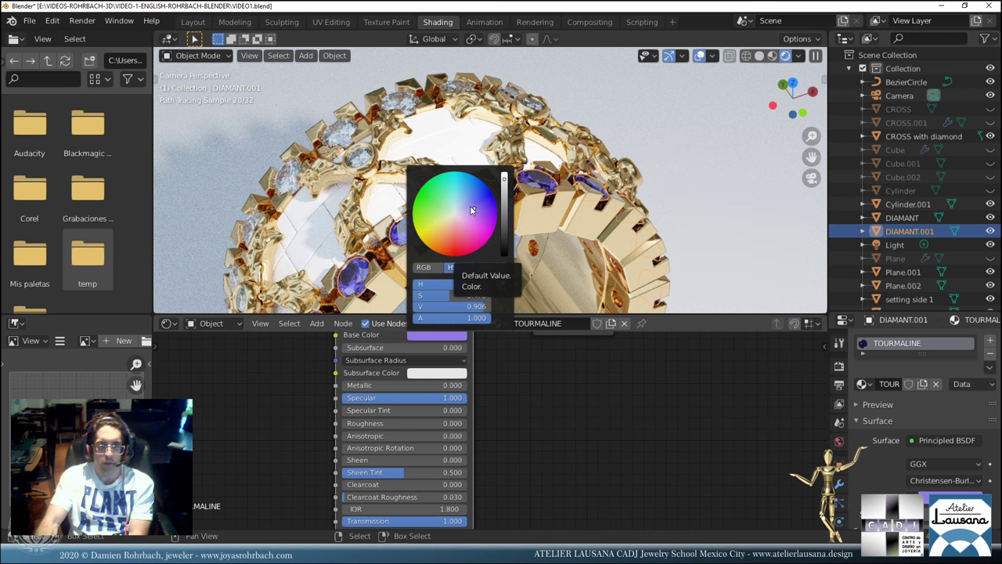
left_click(470, 208)
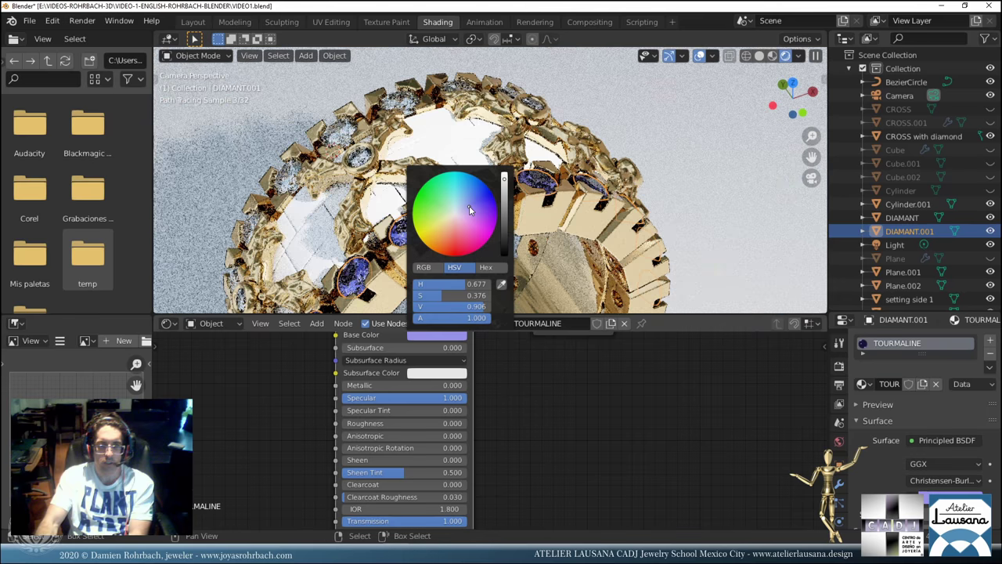
Assign the TOURMALINE material to the DIAMANT stones, rename that material AMETHYST, and save the file.
left_click(347, 130)
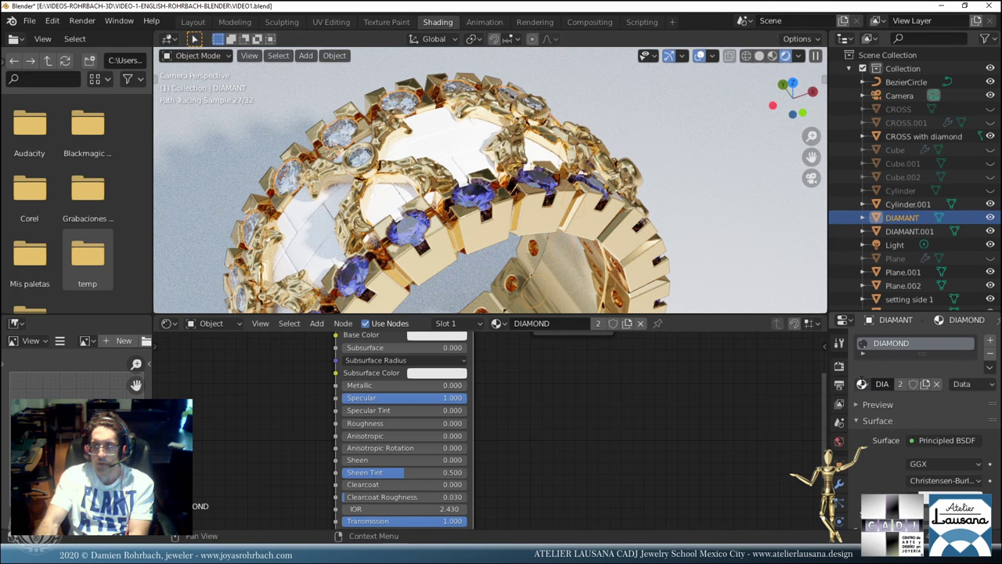
left_click(862, 384)
left_click(772, 299)
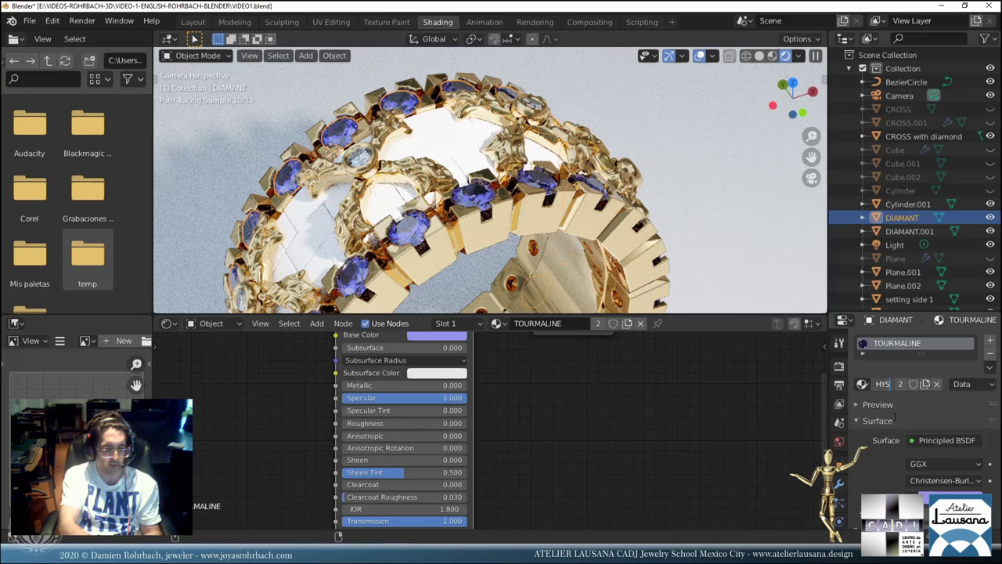
key("Return")
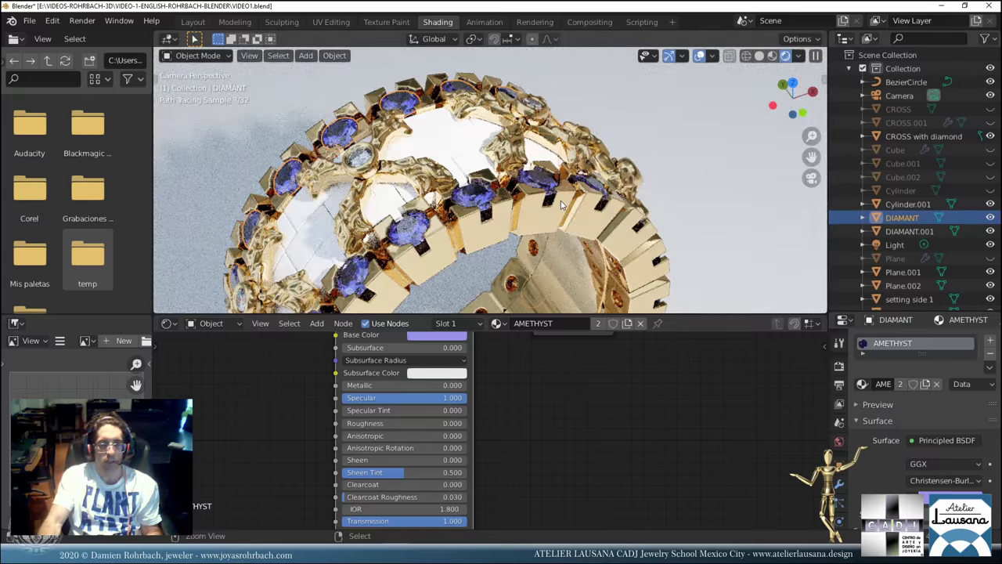
key("ctrl+s")
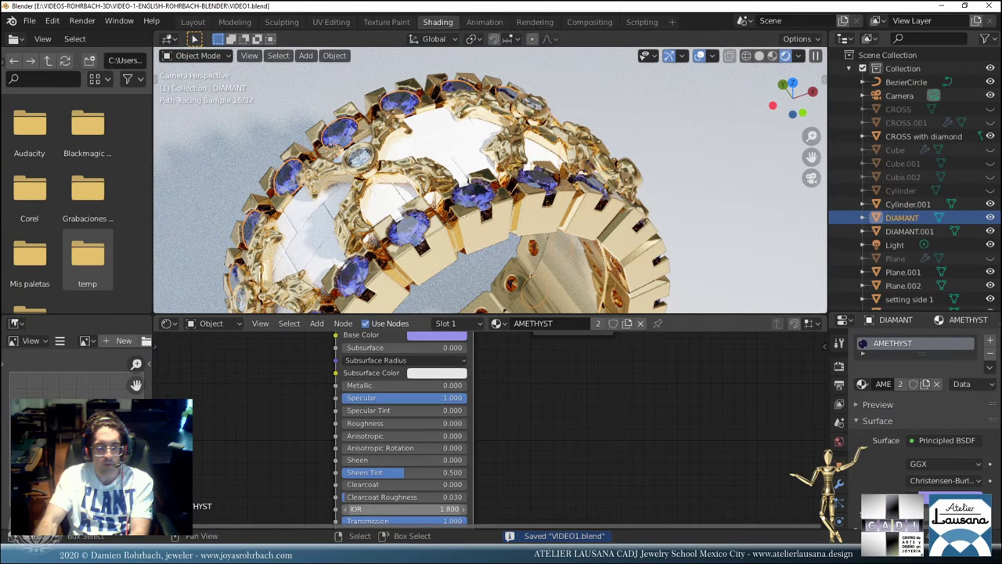
Set the AMETHYST material's IOR to 1.65 and save the file.
left_click(399, 509)
type("1.65")
key("Return")
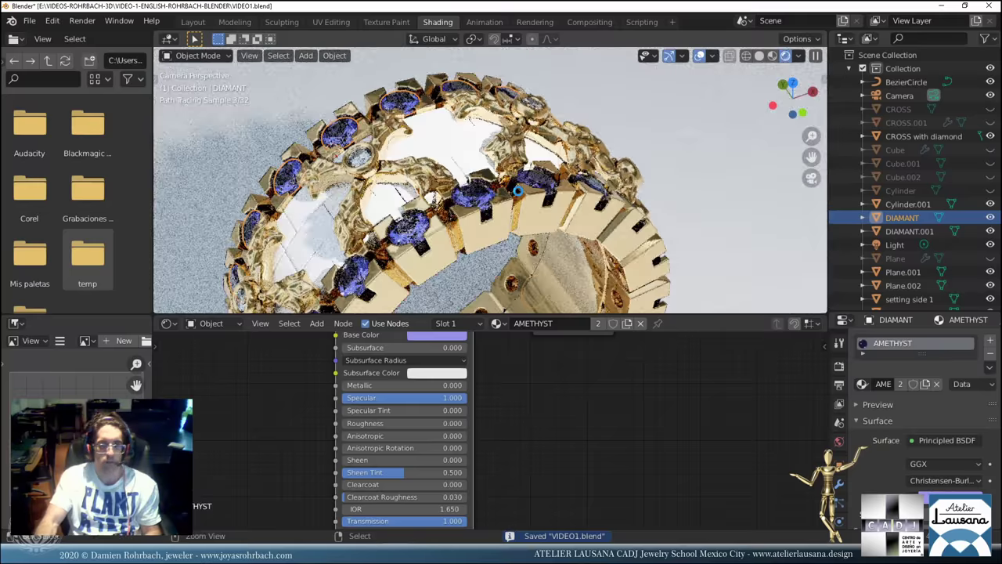
key("ctrl+s")
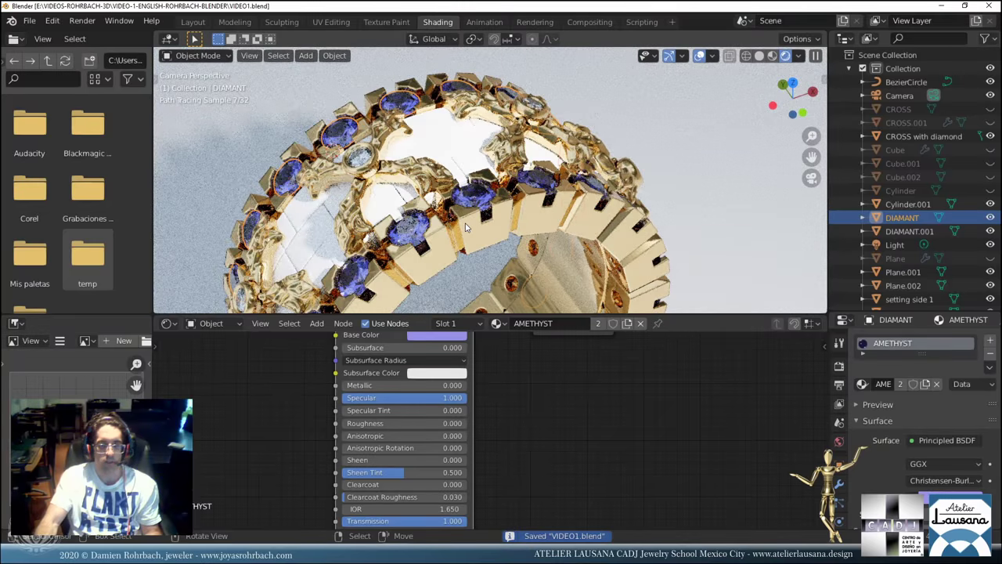
UV-map the entire marble inlay mesh Plane.001 with Cube Projection, return to the shading workspace, and save the file.
left_click(437, 154)
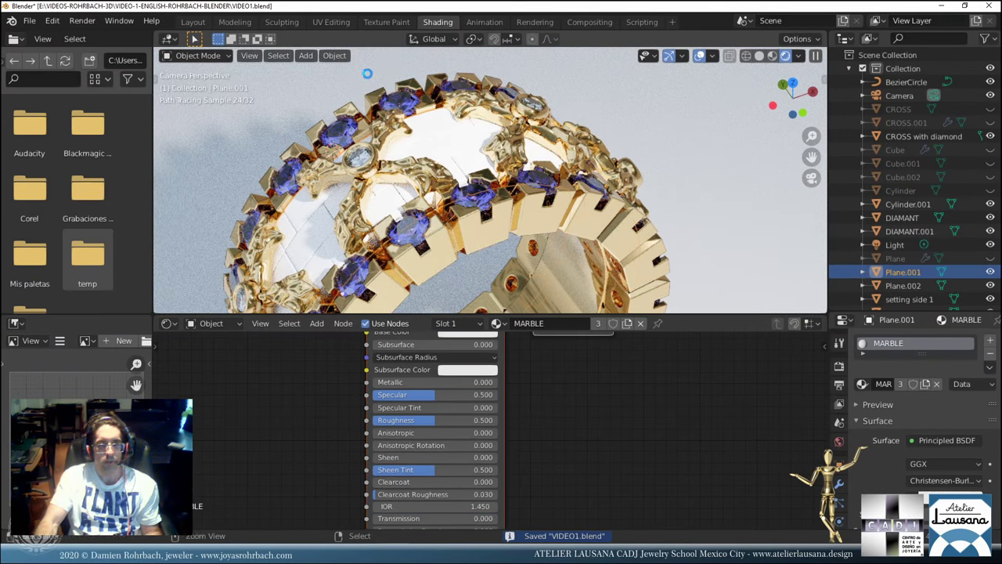
left_click(333, 24)
scroll(650, 276, "down", 8)
key("a")
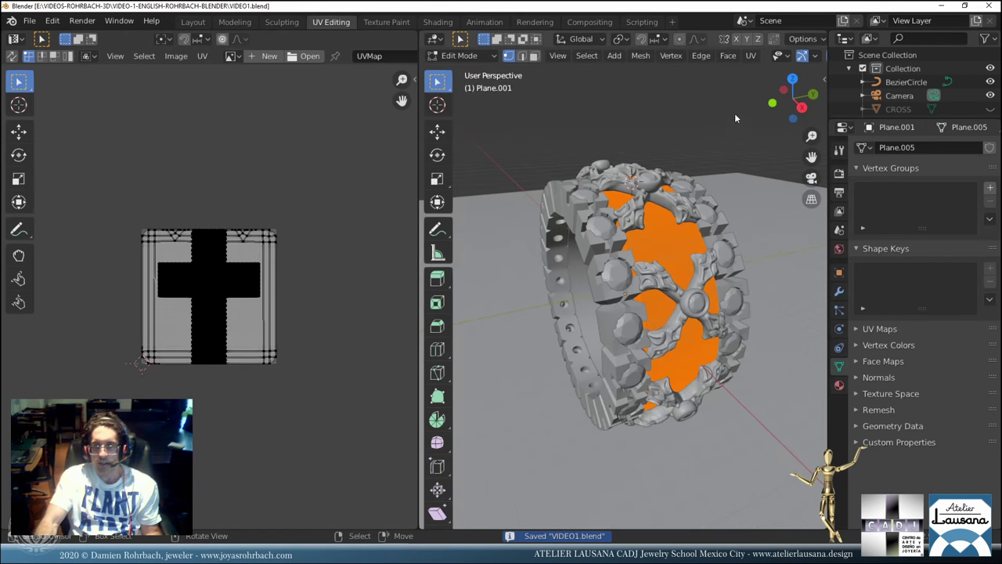
left_click(751, 56)
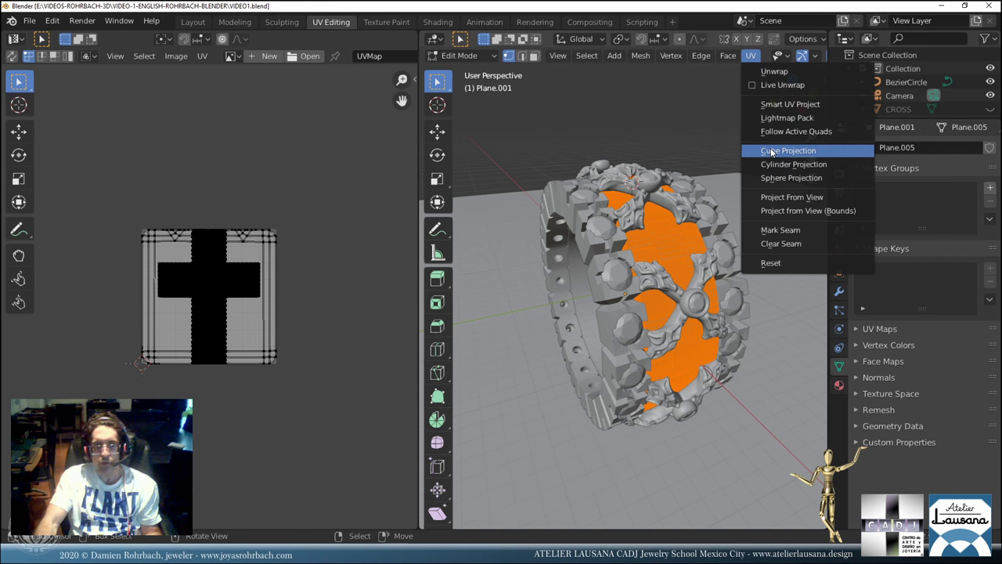
left_click(771, 152)
scroll(258, 277, "up", 3)
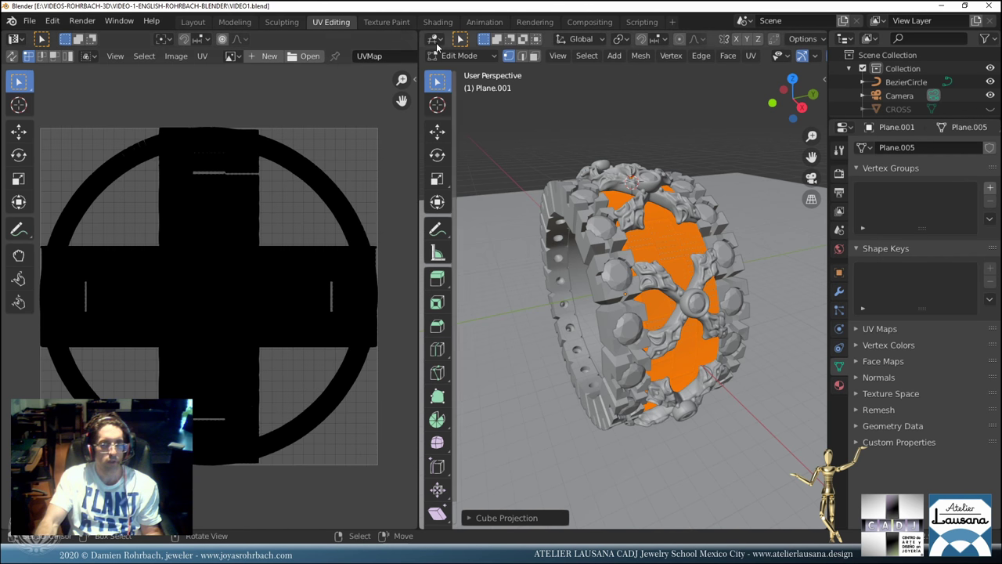
left_click(438, 21)
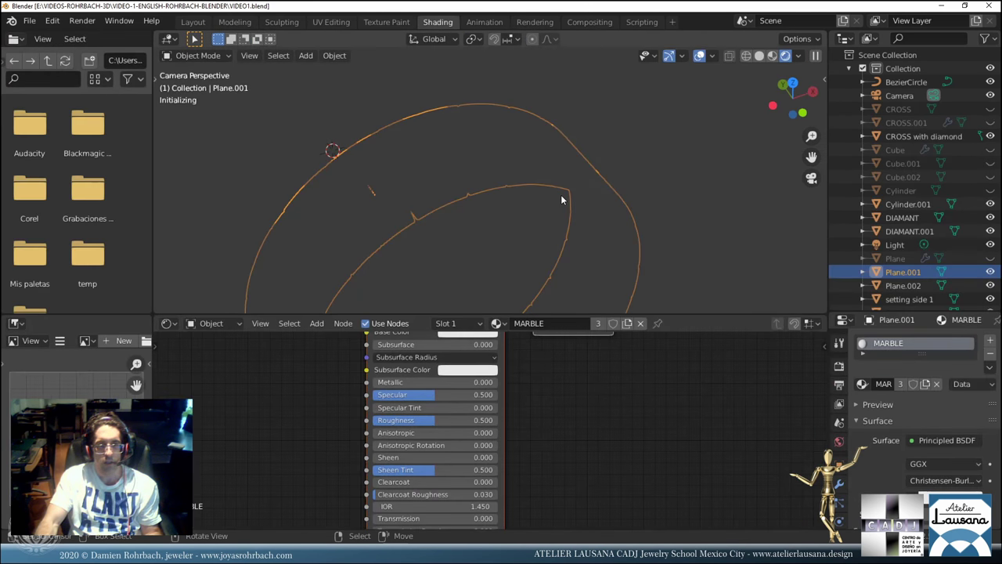
key("ctrl+s")
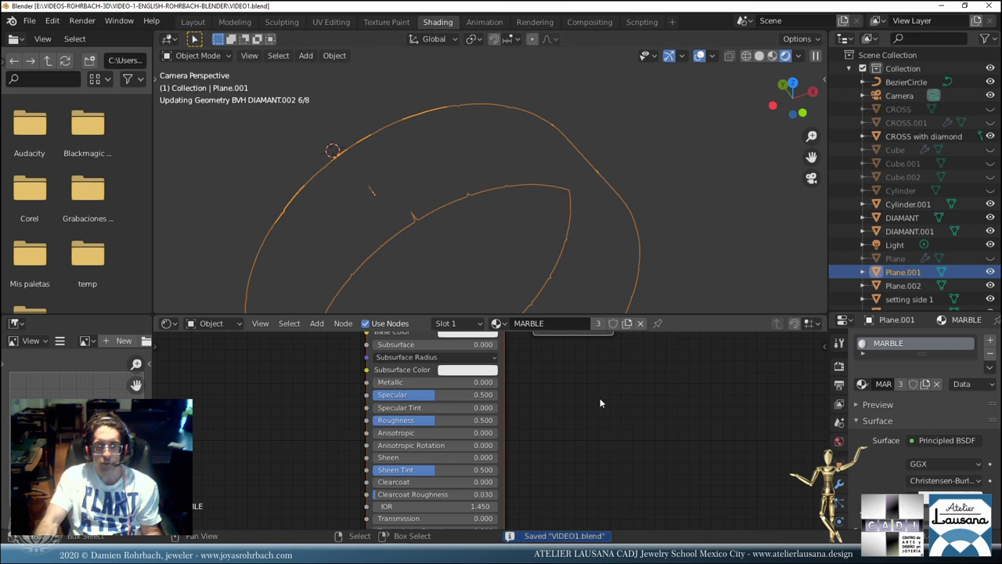
Add an Image Texture node to the MARBLE material and connect its Color output to the Principled BSDF's Base Color.
scroll(599, 398, "down", 2)
left_click(316, 323)
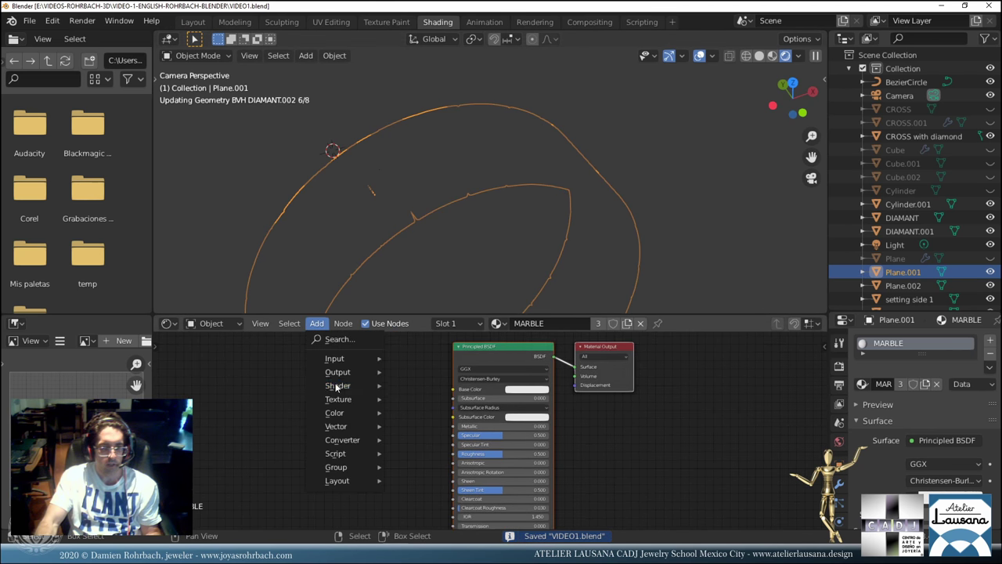
mouse_move(345, 398)
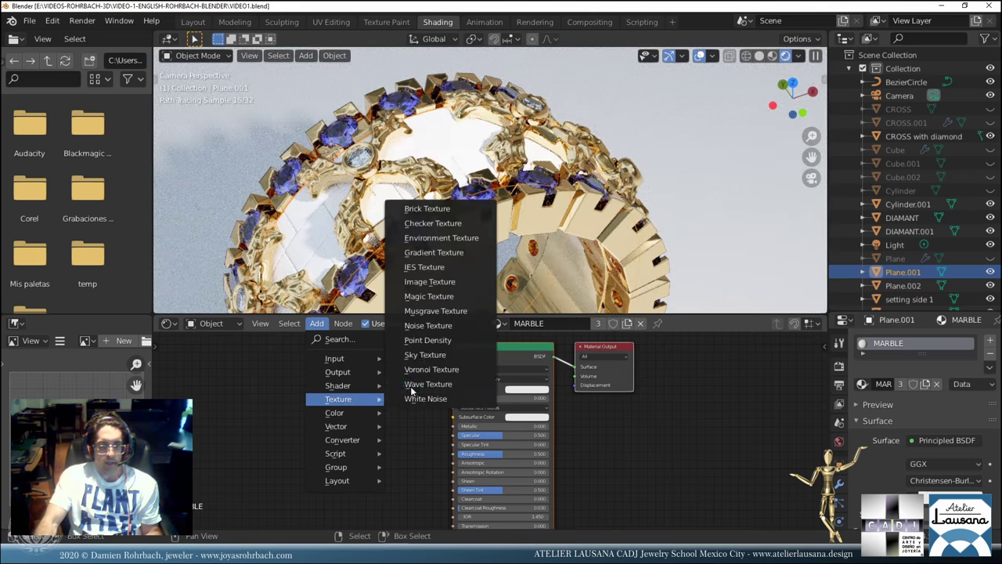
left_click(430, 281)
left_click(289, 365)
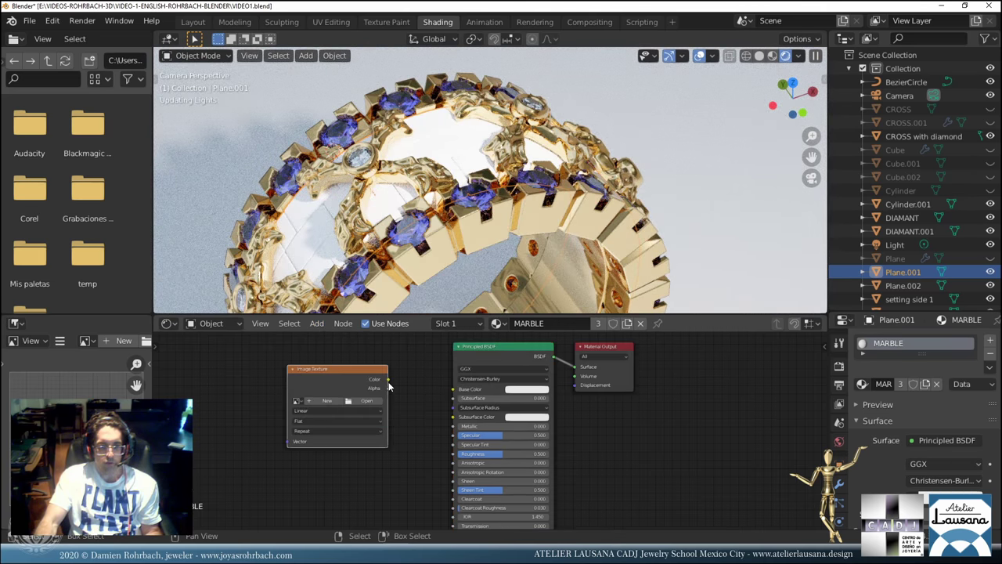
left_click_drag(390, 382, 455, 389)
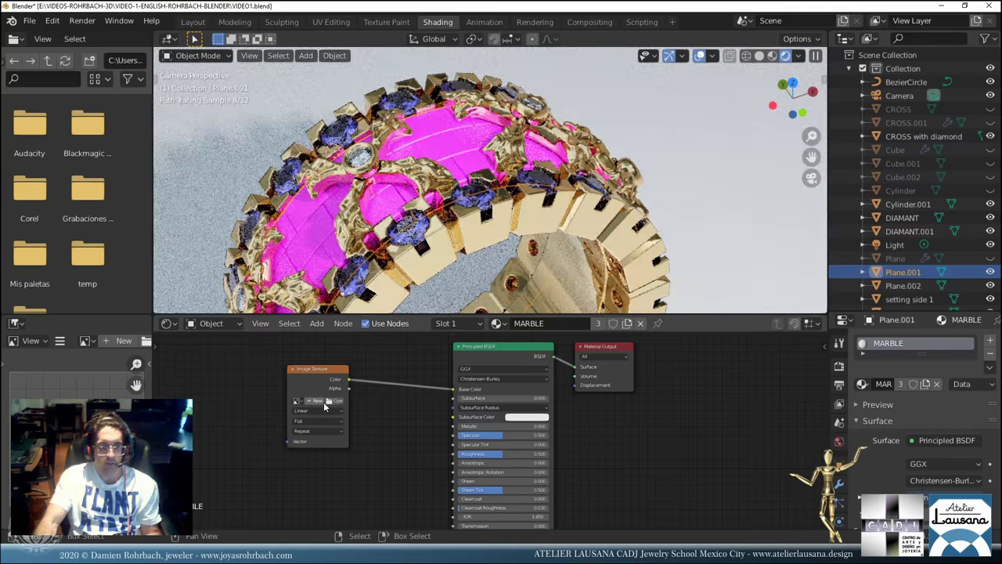
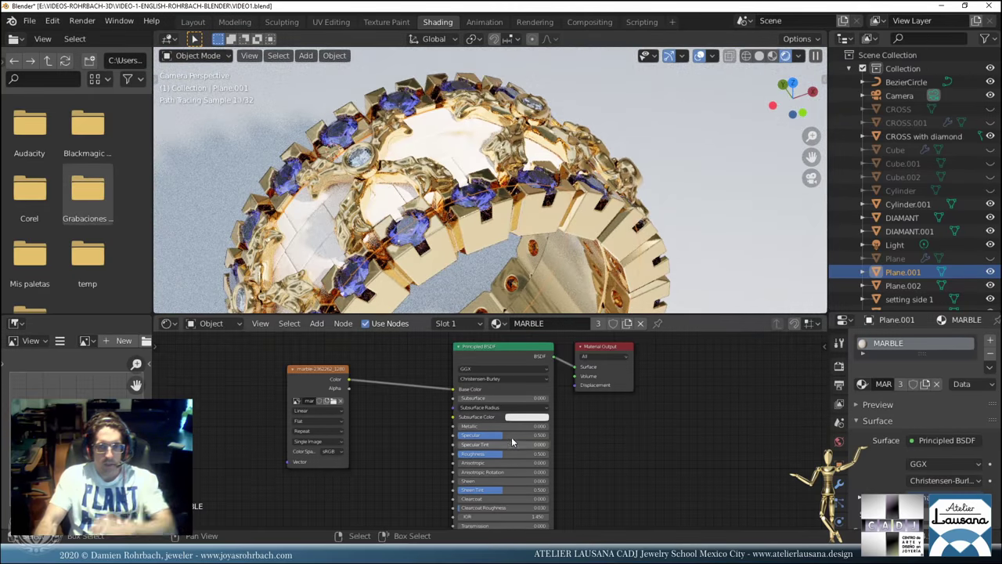
Set the MARBLE material's Metallic to 0.5 and Roughness to 0.2, and save the file.
left_click(502, 426)
type("0.5")
key("Return")
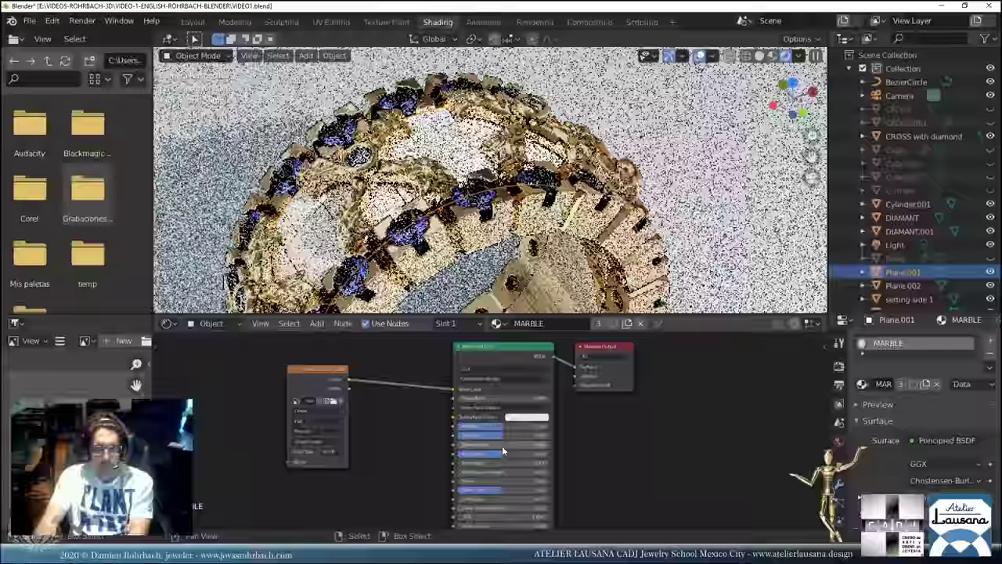
left_click(498, 452)
type("0.2")
key("Return")
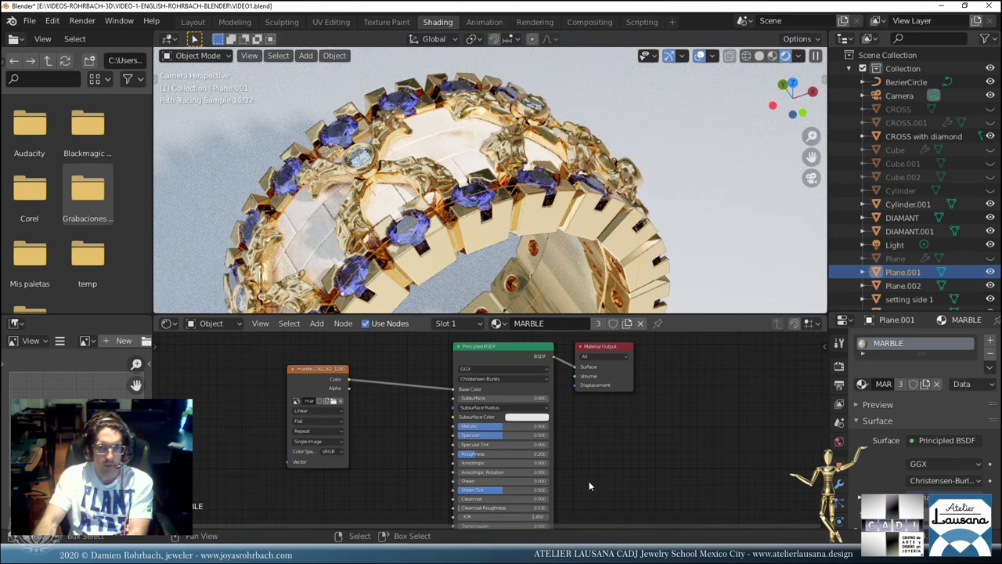
middle_click_drag(589, 481, 577, 461)
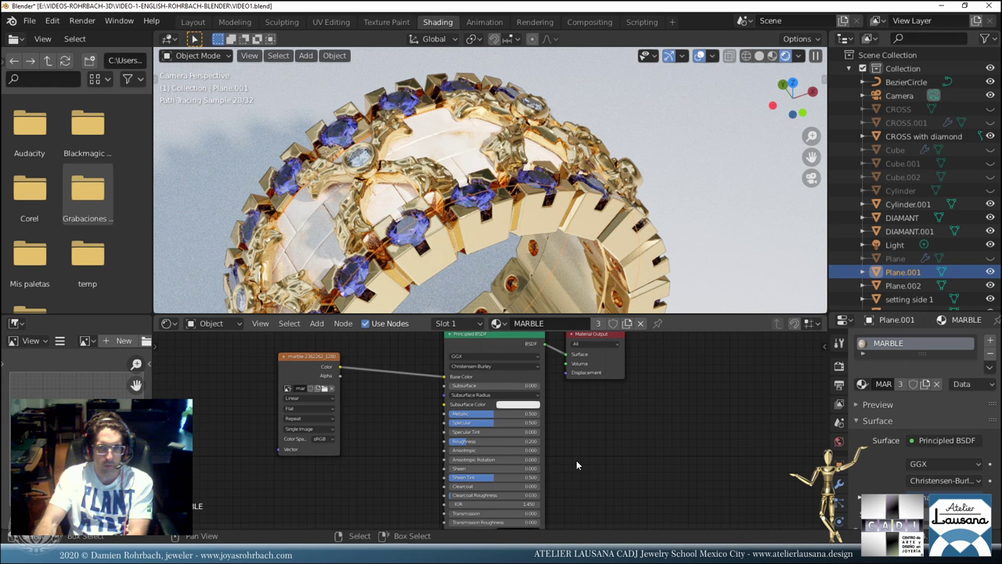
key("ctrl+s")
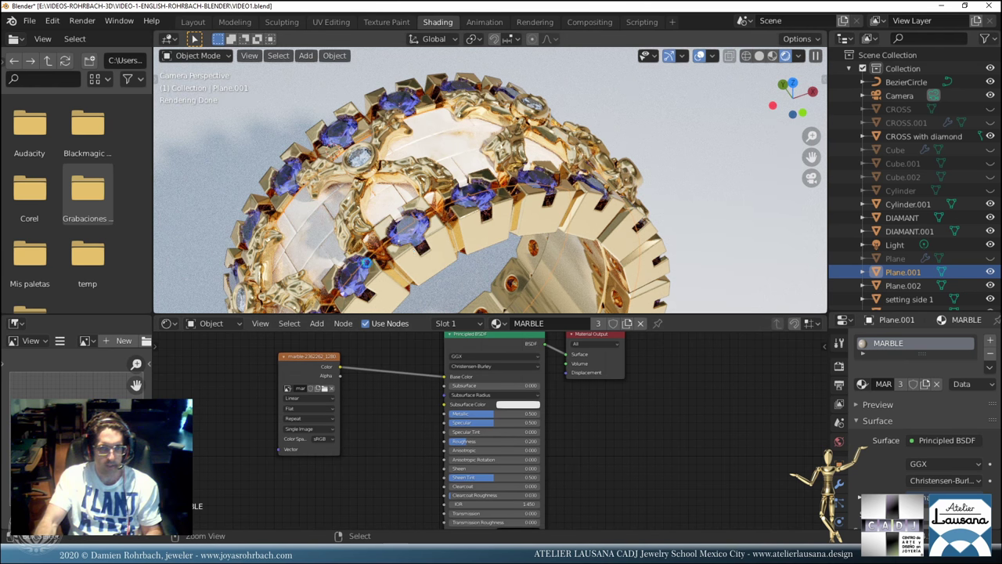
left_click(317, 323)
mouse_move(334, 357)
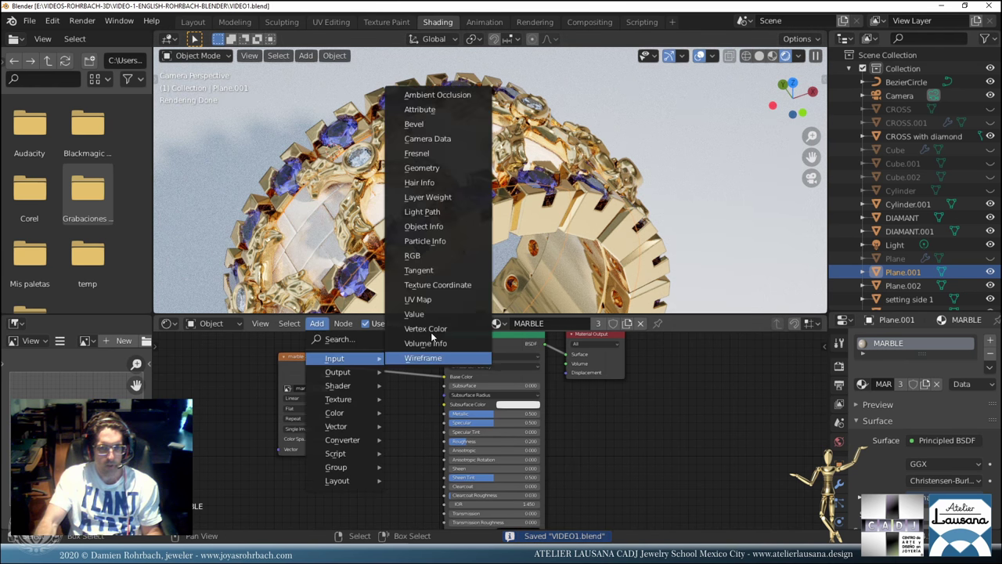
left_click(415, 156)
left_click(174, 377)
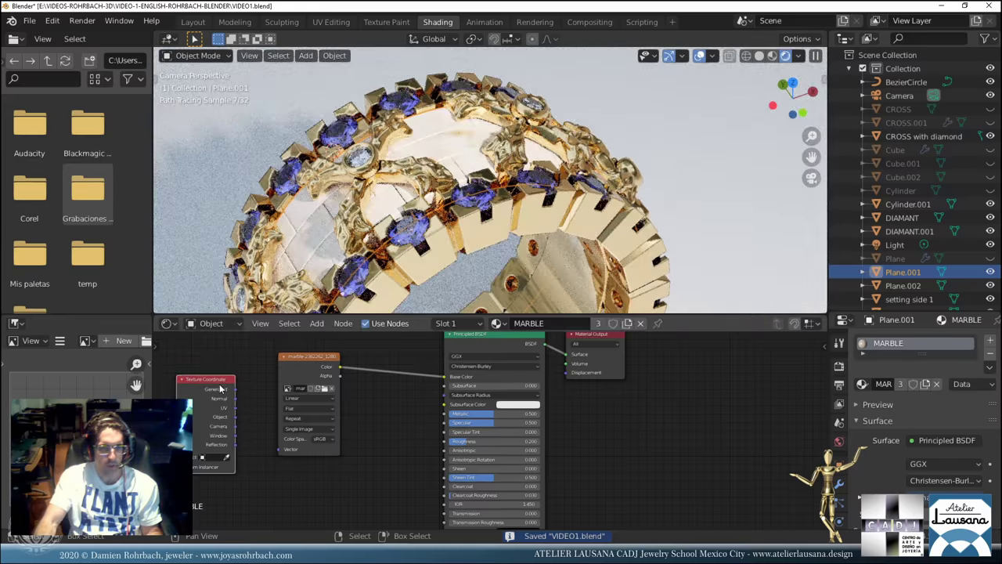
key("x")
Add a UV Map node, connect its UV output to the marble Image Texture's Vector input, and save the file.
left_click(314, 324)
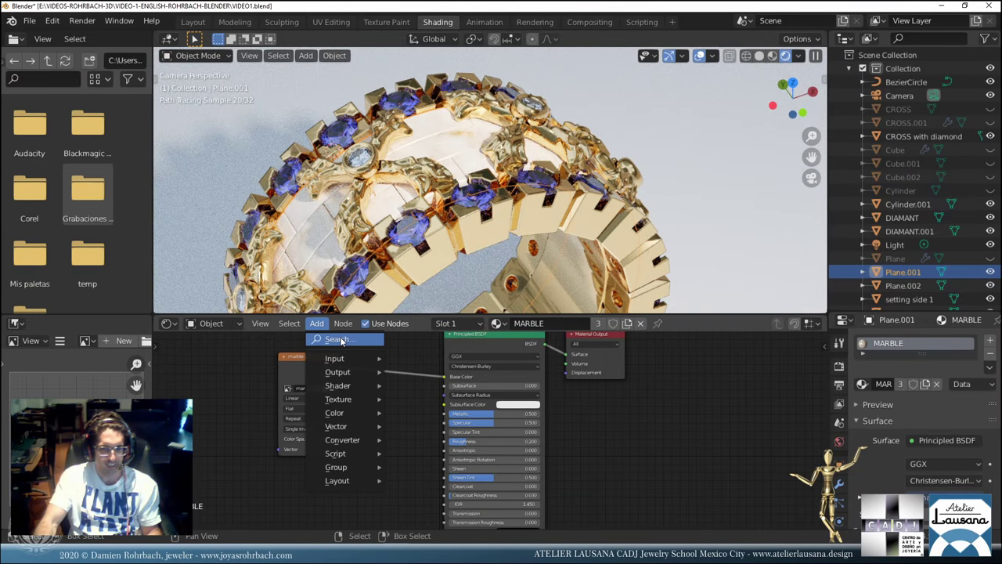
left_click(341, 339)
type("u")
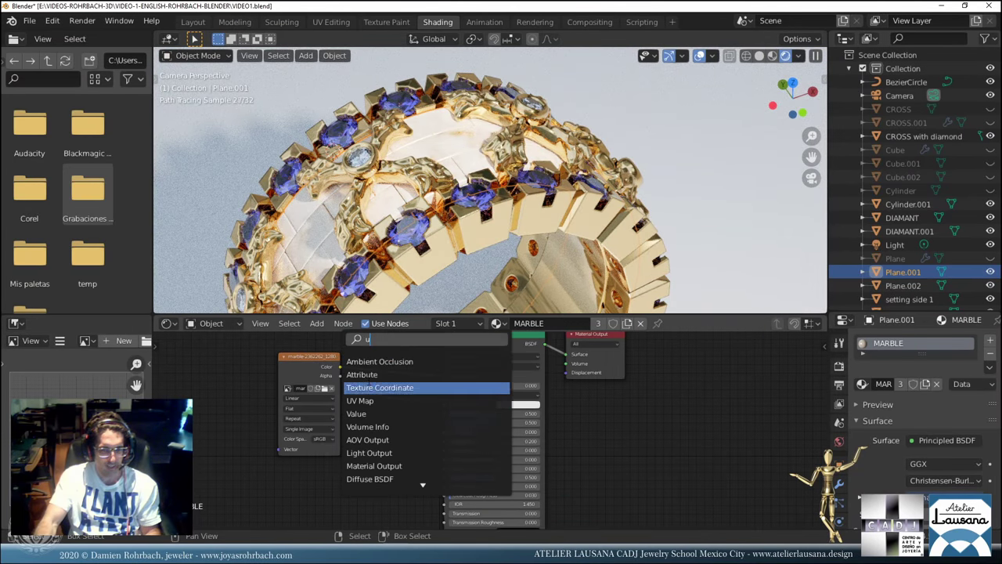
left_click(368, 401)
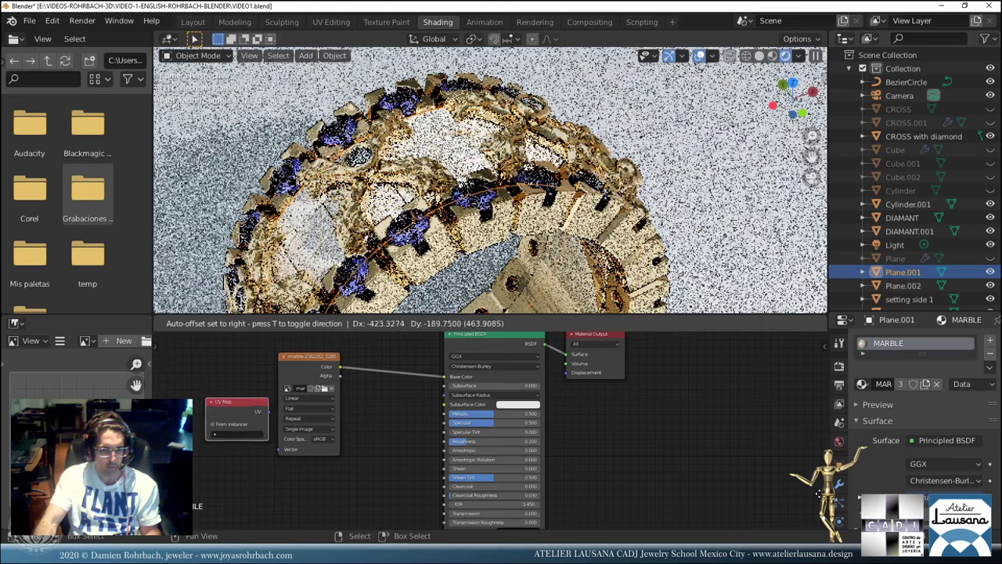
left_click(212, 424)
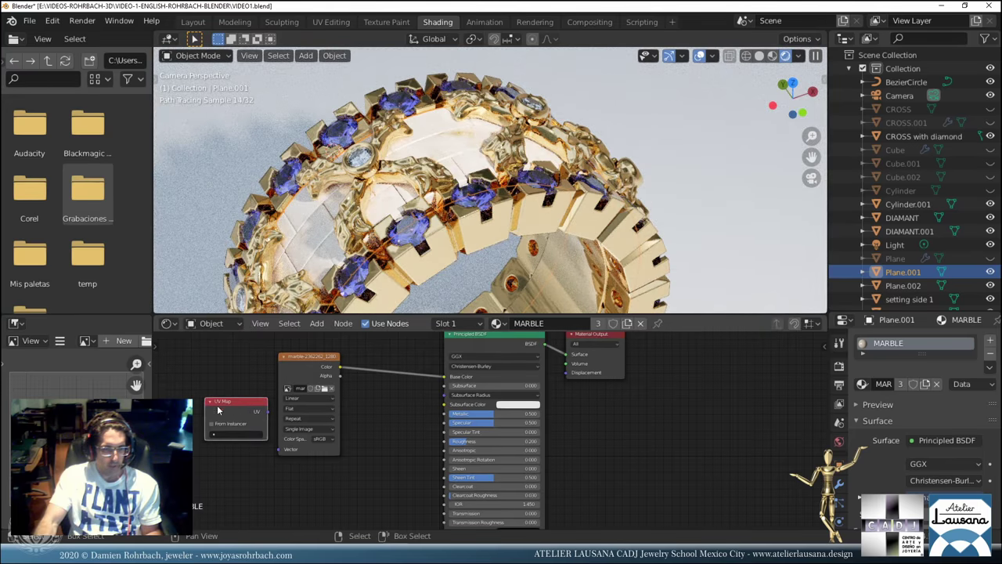
left_click_drag(219, 409, 282, 448)
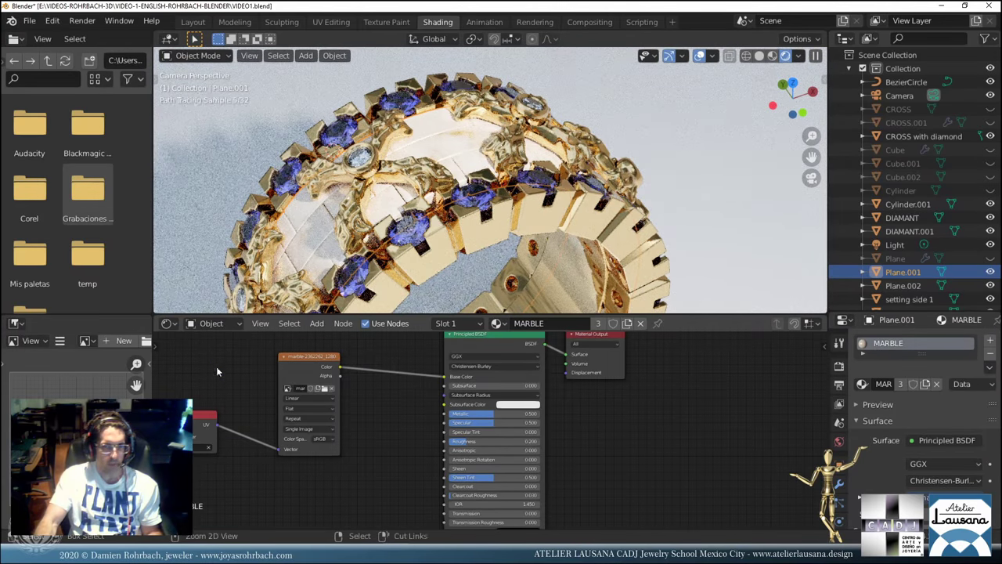
key("ctrl+s")
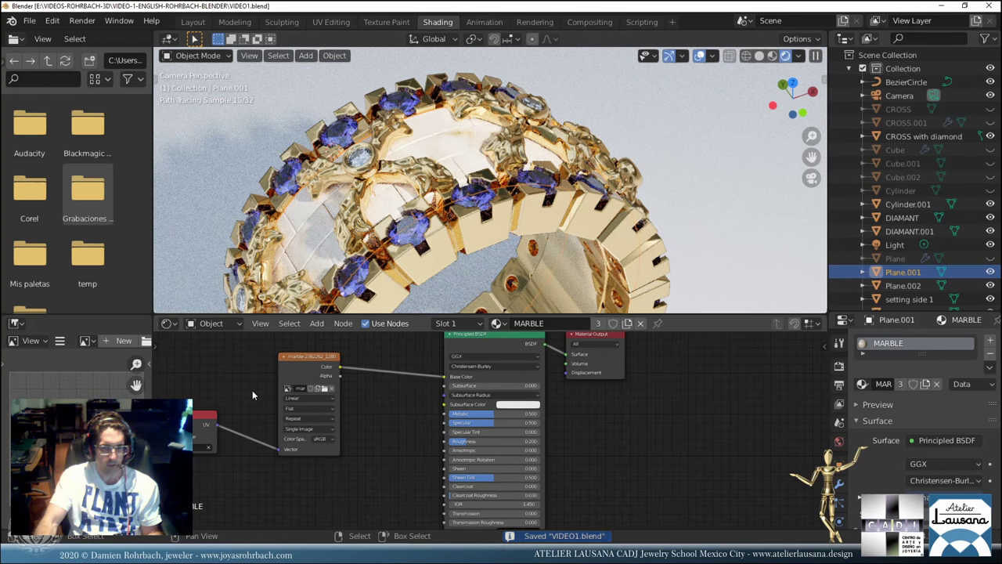
Insert a Bright/Contrast node on the link between the marble Image Texture and the Principled BSDF.
scroll(286, 402, "down", 2)
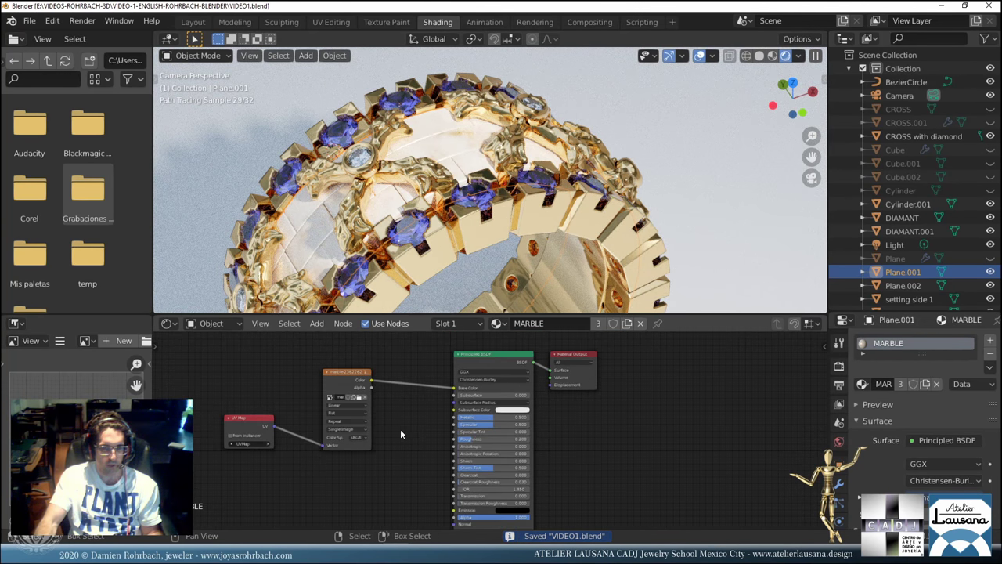
middle_click_drag(435, 431, 480, 395)
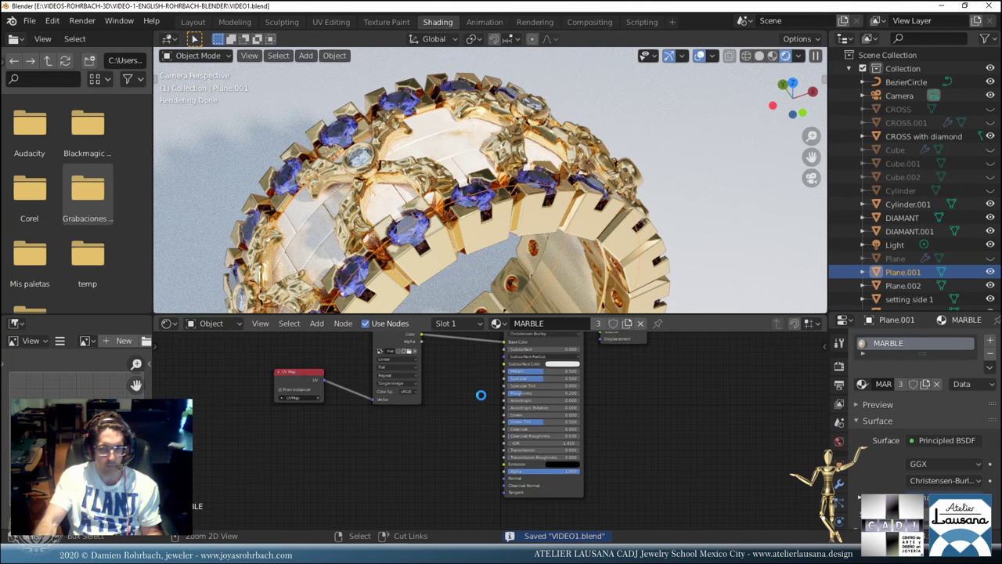
left_click(318, 324)
mouse_move(345, 404)
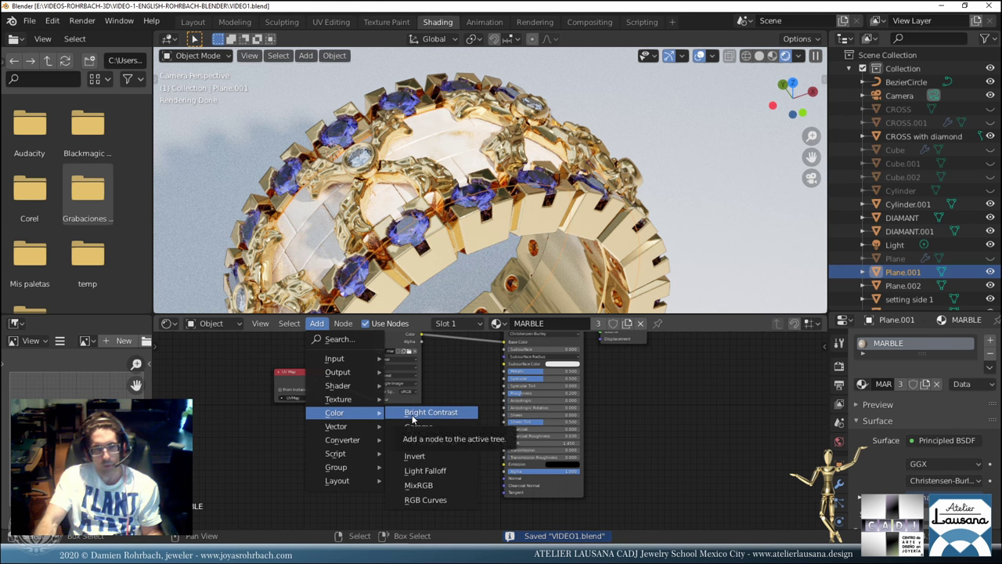
left_click(415, 413)
left_click(451, 343)
left_click_drag(463, 345, 447, 332)
middle_click_drag(468, 480, 404, 559)
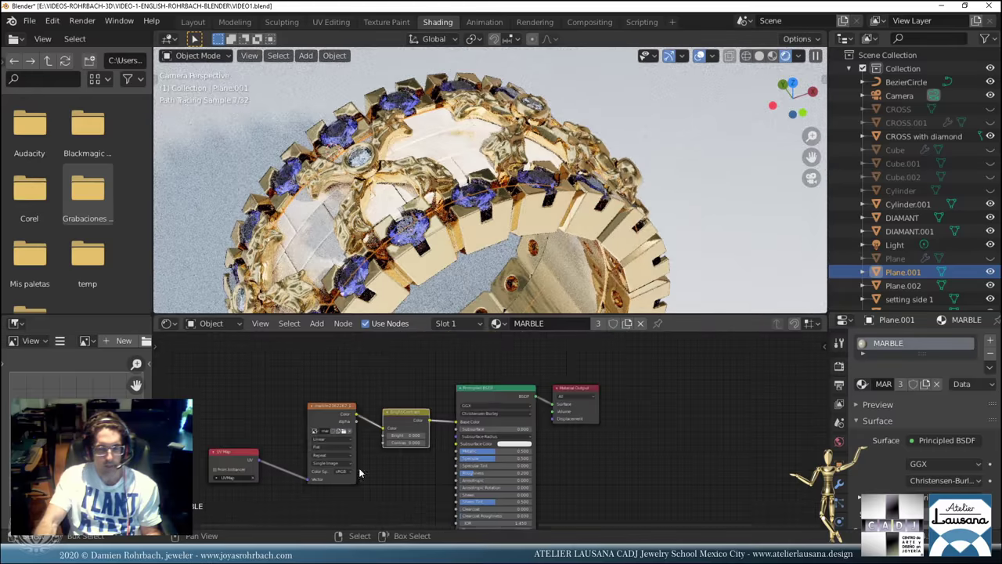
Set the Bright/Contrast node's Bright to -0.3 and Contrast to -0.2.
scroll(360, 474, "up", 6)
scroll(390, 442, "up", 2)
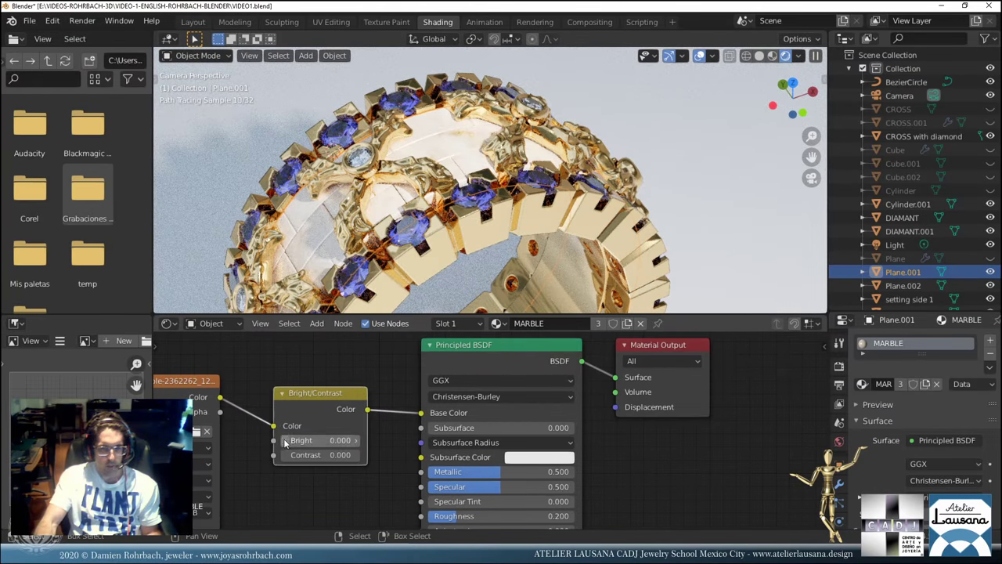
left_click(286, 440)
left_click(286, 440)
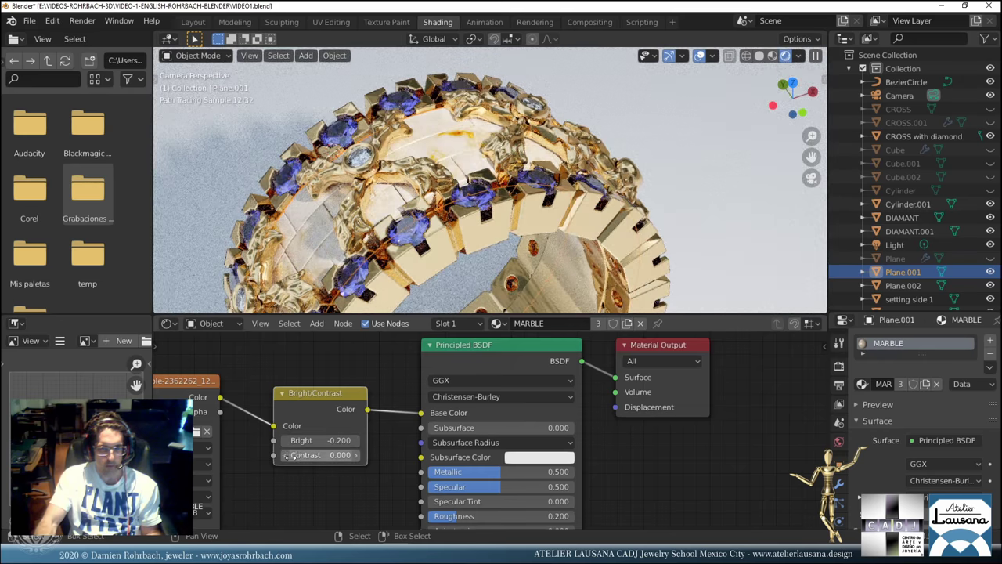
left_click(286, 455)
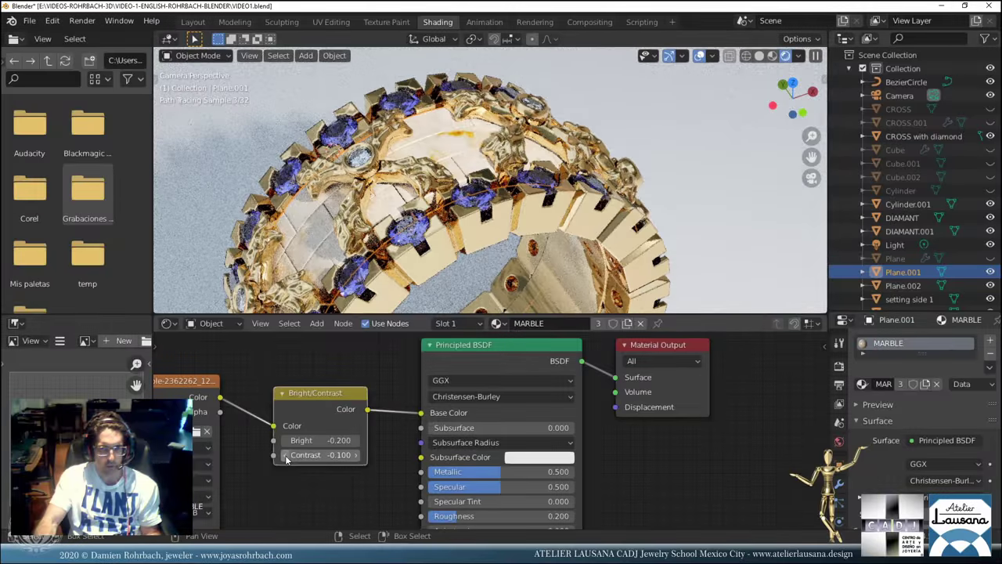
left_click(286, 455)
left_click(287, 441)
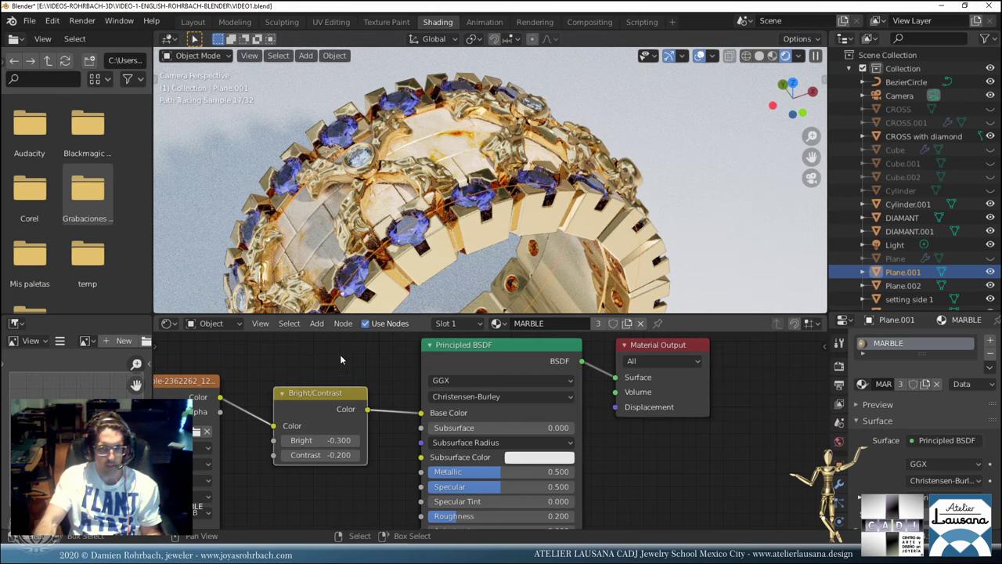
Insert a Hue Saturation Value node on the link between Bright/Contrast and the Principled BSDF's Base Color.
left_click(317, 323)
mouse_move(345, 417)
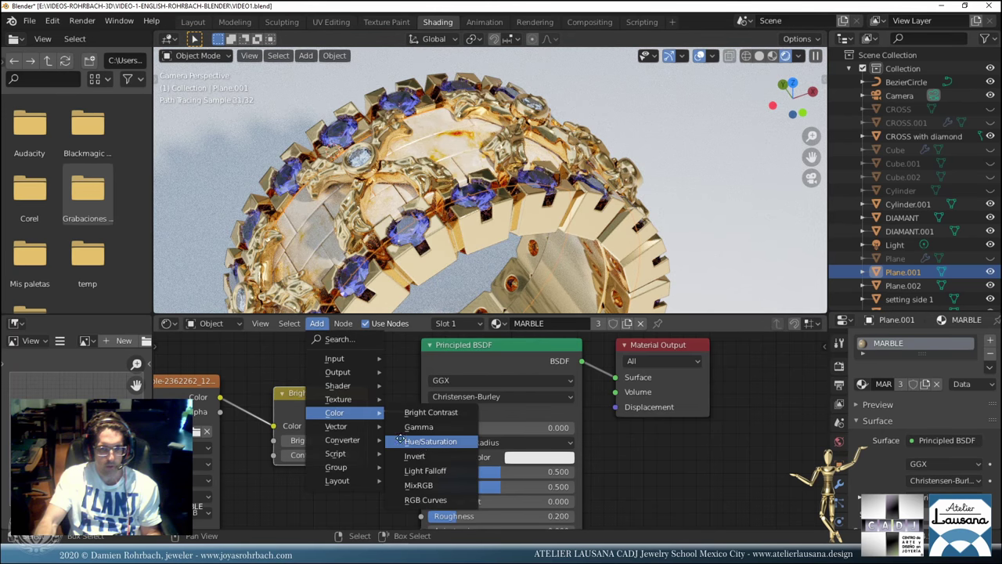
left_click(423, 444)
left_click(418, 376)
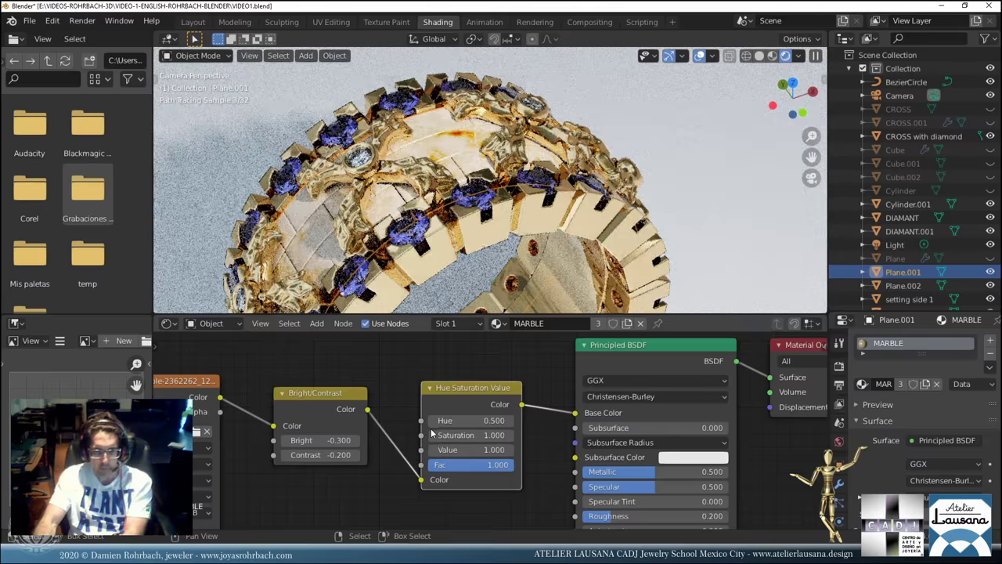
Try a Hue of 0.4 on the Hue Saturation Value node, and settle on 0.45.
left_click(451, 422)
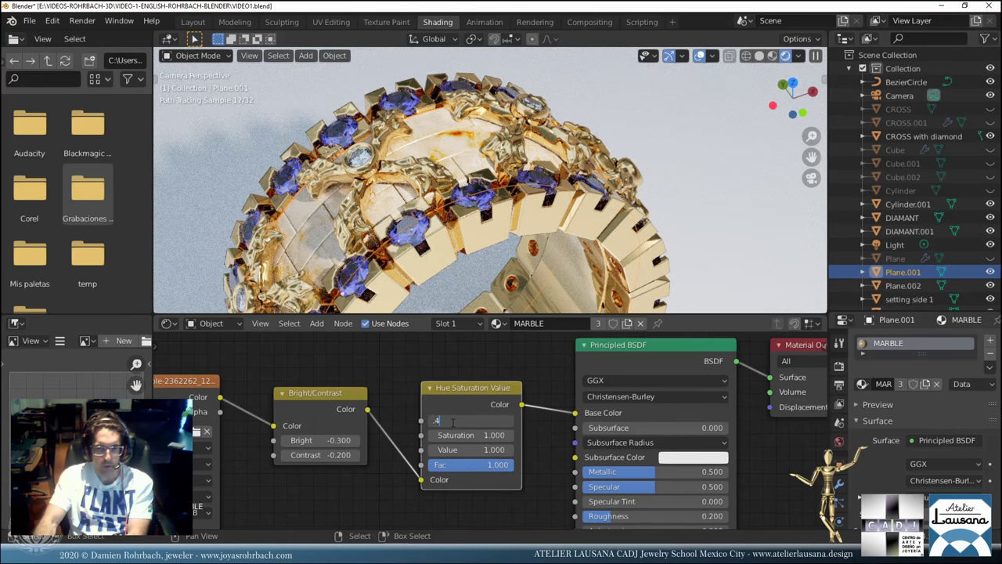
type(".4")
key("Return")
left_click(452, 422)
key("BackSpace")
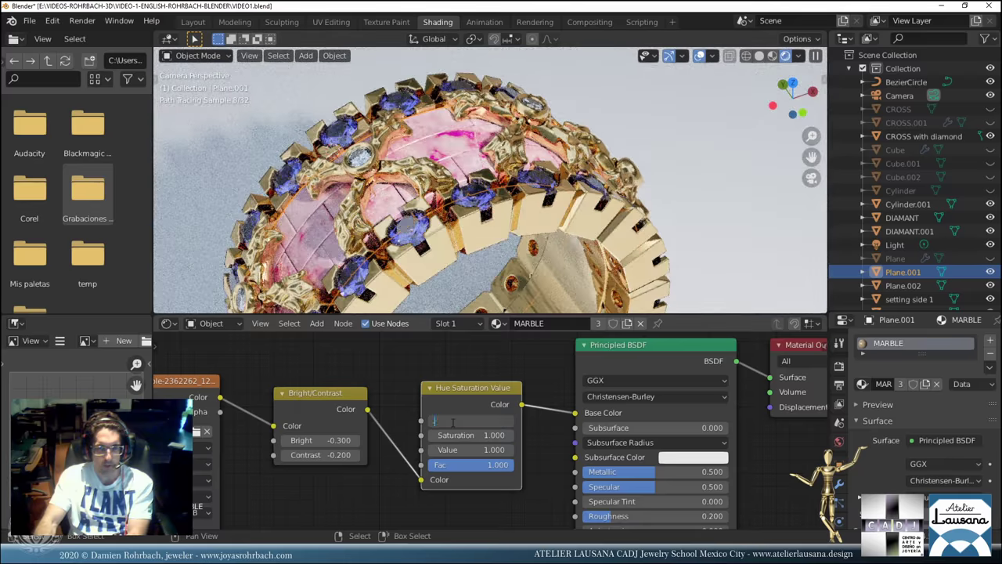
type(".45")
key("Return")
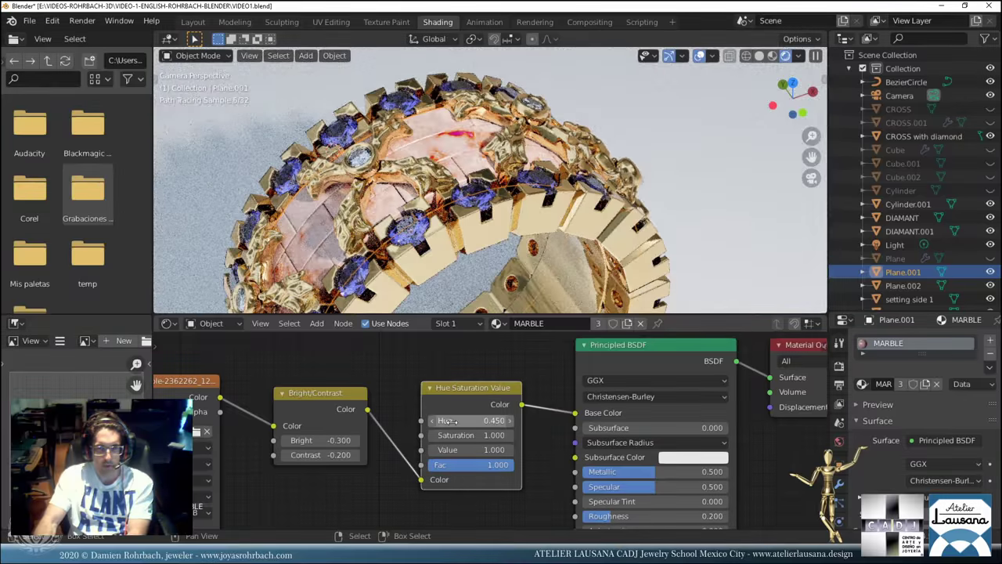
Set the Hue Saturation Value node's Saturation to 0.75 and save the file.
left_click(465, 435)
key("BackSpace")
type(".7")
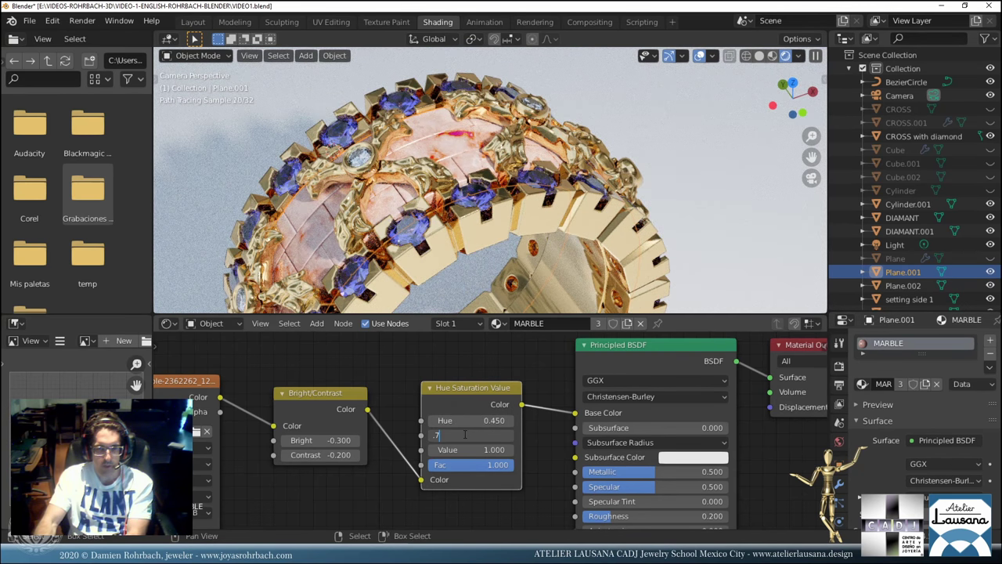
type("5")
key("Return")
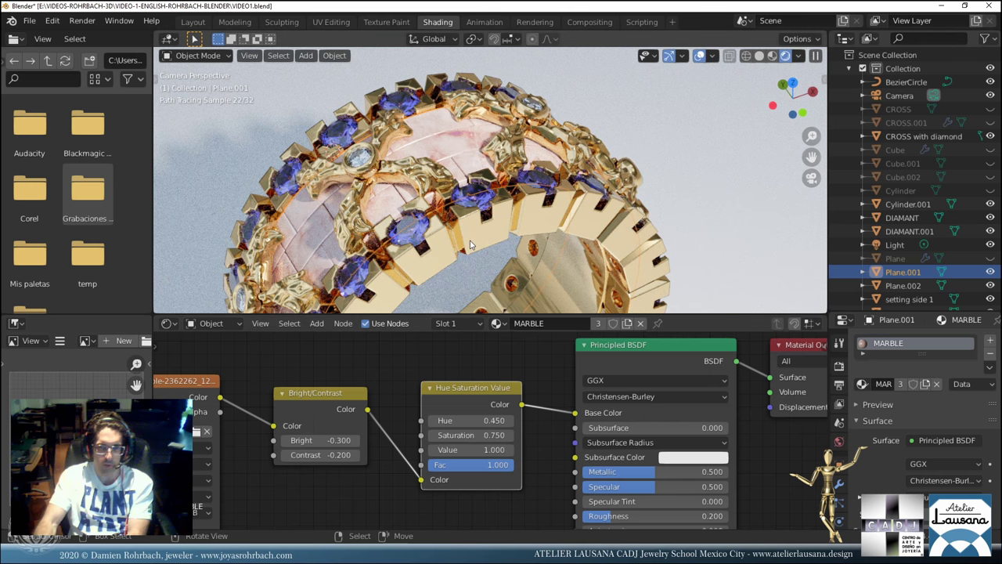
scroll(473, 240, "down", 4)
key("ctrl+s")
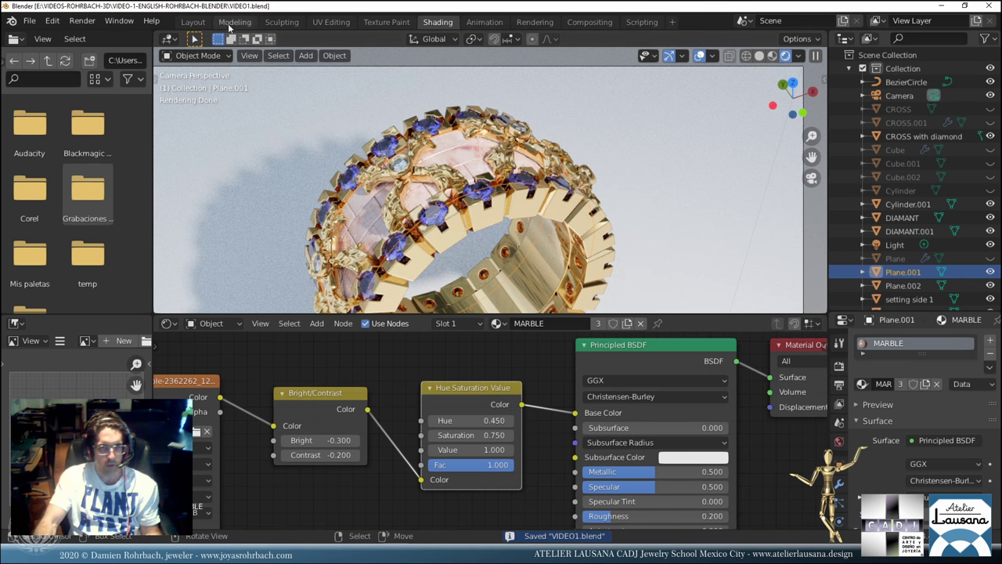
Switch to the Layout workspace in solid shading and edit the inlay mesh Plane.001 with nothing selected.
left_click(192, 21)
scroll(482, 239, "up", 2)
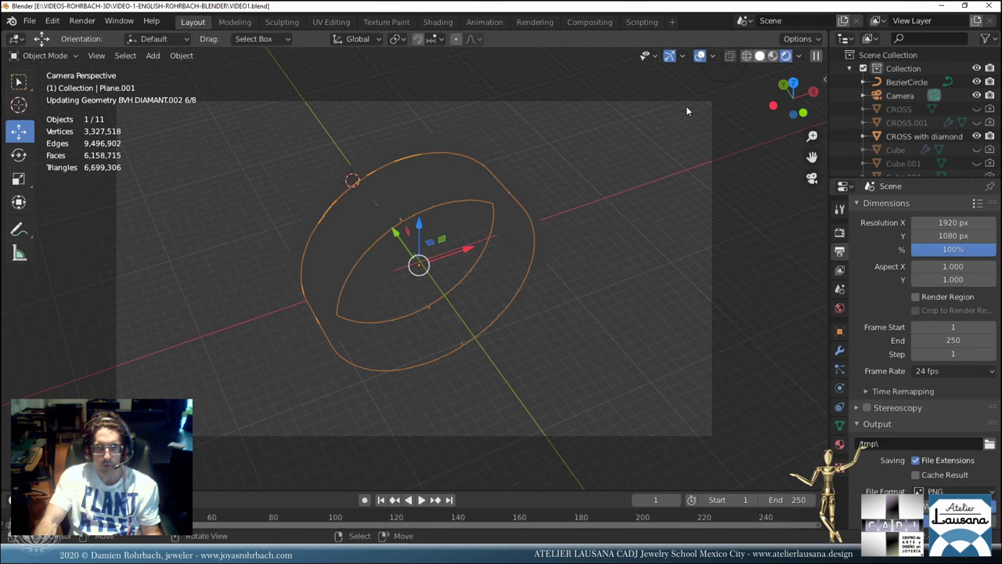
left_click(759, 56)
mouse_move(611, 192)
middle_mouse_down()
mouse_move(575, 208)
mouse_move(517, 273)
mouse_move(462, 243)
middle_mouse_up()
scroll(442, 222, "up", 4)
key("Tab")
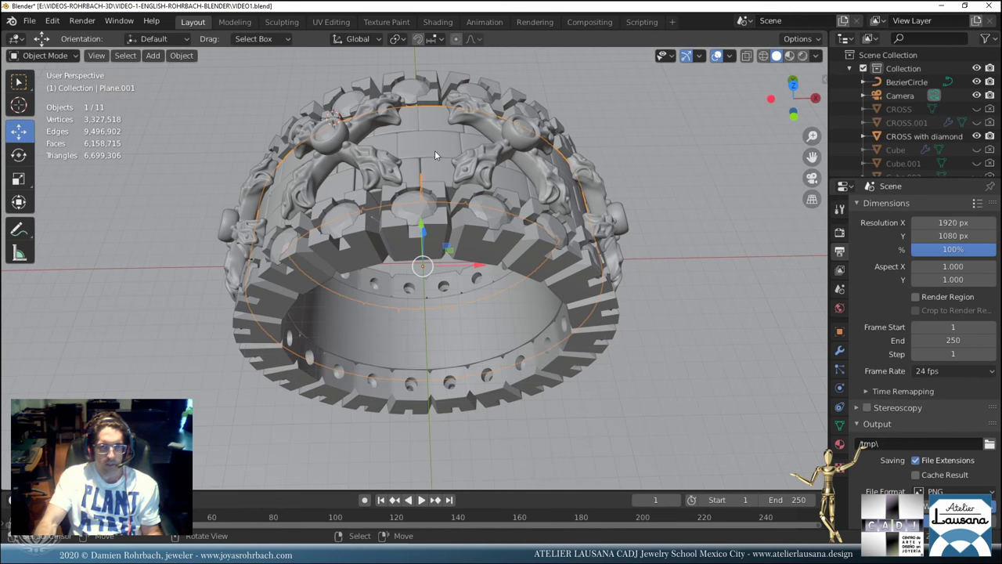
key("alt+a")
middle_click_drag(435, 155, 415, 168)
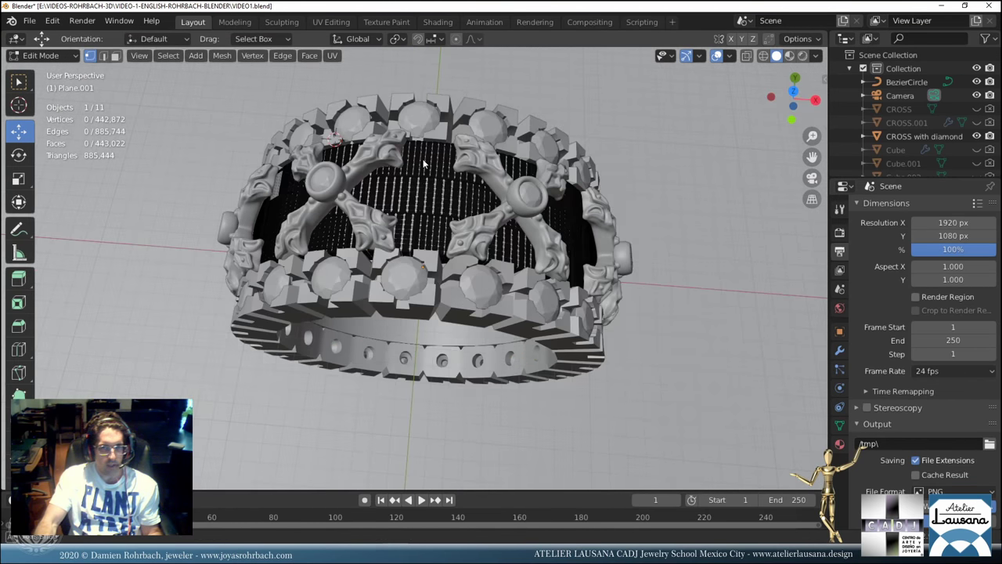
Select eight scattered brick tiles of the marble inlay around the ring as complete linked pieces.
left_click(413, 167)
key("ctrl+l")
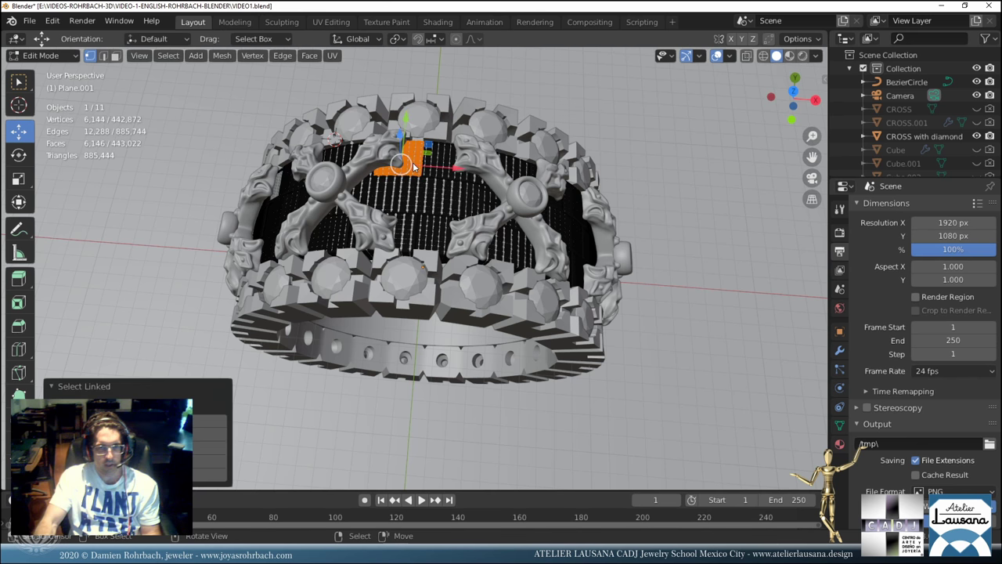
key("l")
middle_click_drag(548, 238, 480, 204)
key("k")
key("Escape")
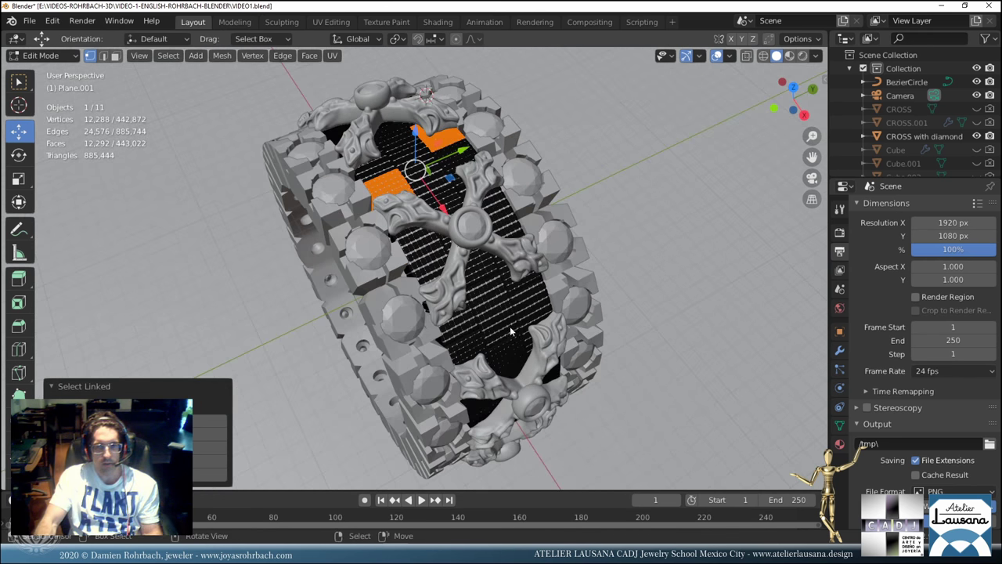
key("l")
key("l")
middle_click_drag(509, 356, 509, 321)
key("l")
middle_click_drag(416, 368, 430, 346)
left_click(435, 329, "shift")
key("ctrl+l")
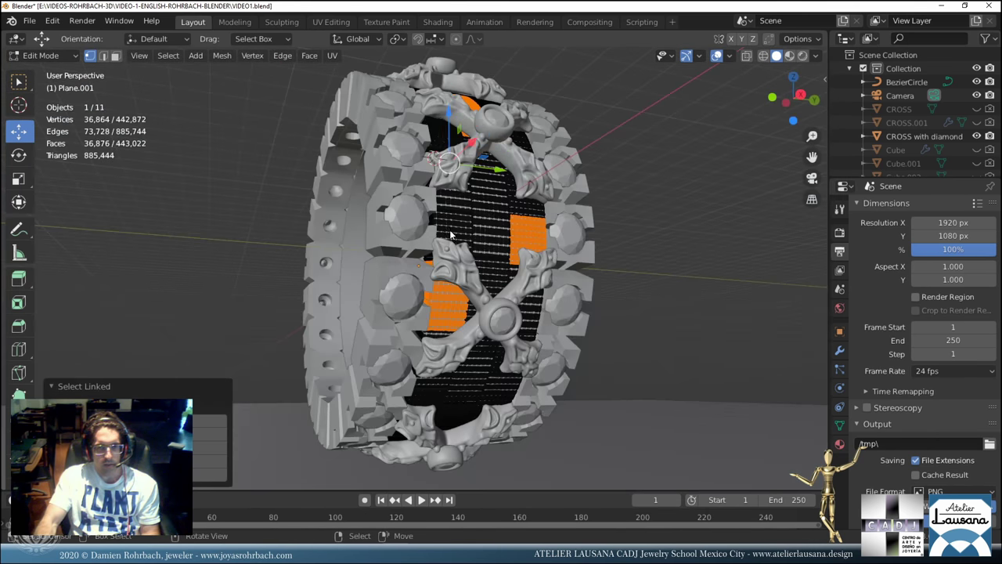
left_click(451, 233, "shift")
key("ctrl+l")
key("l")
mouse_move(515, 351)
middle_mouse_down()
mouse_move(500, 334)
mouse_move(503, 354)
middle_mouse_up()
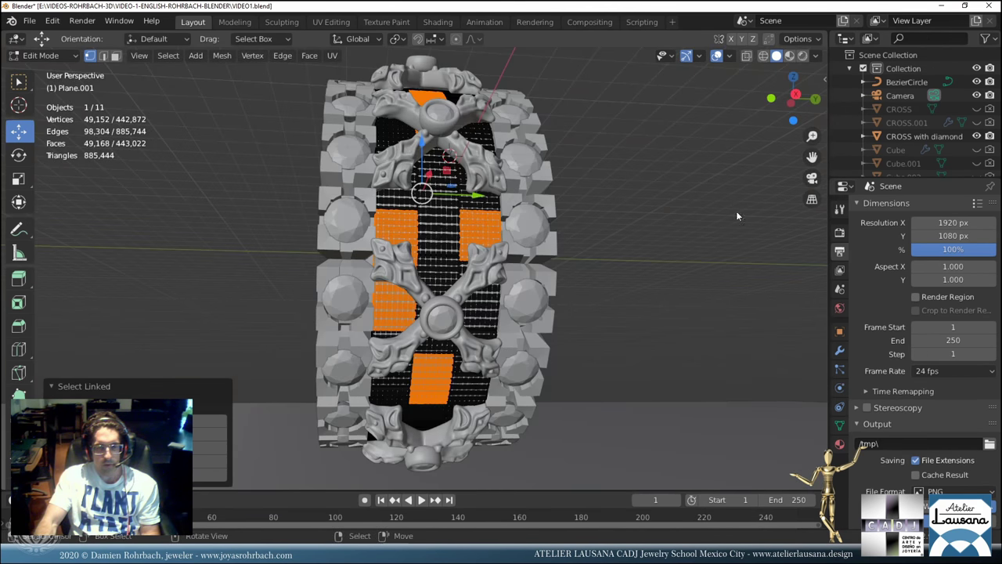
scroll(940, 117, "down", 5)
left_click(977, 168)
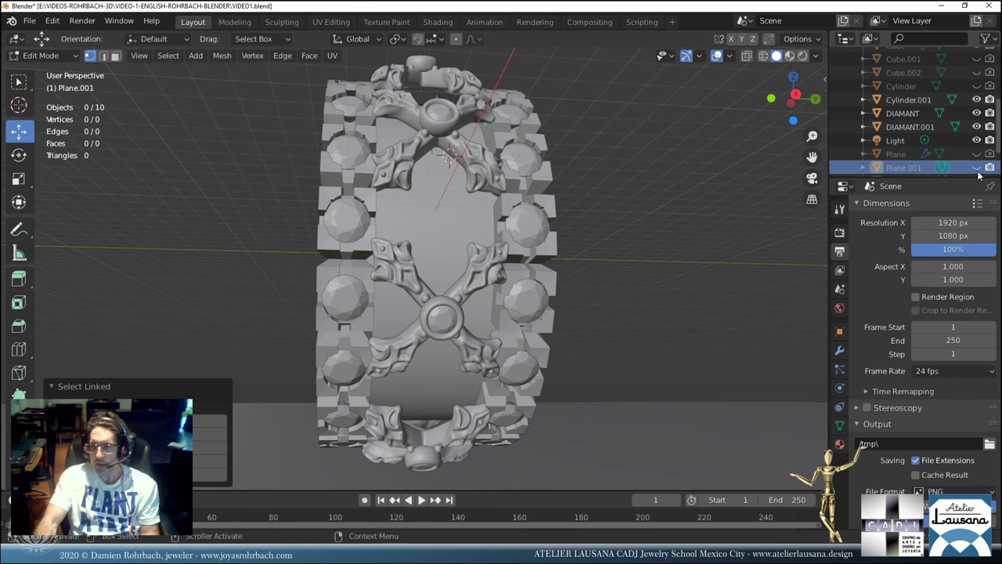
left_click(977, 167)
Hide the Plane.002 object in the viewport.
scroll(938, 169, "down", 3)
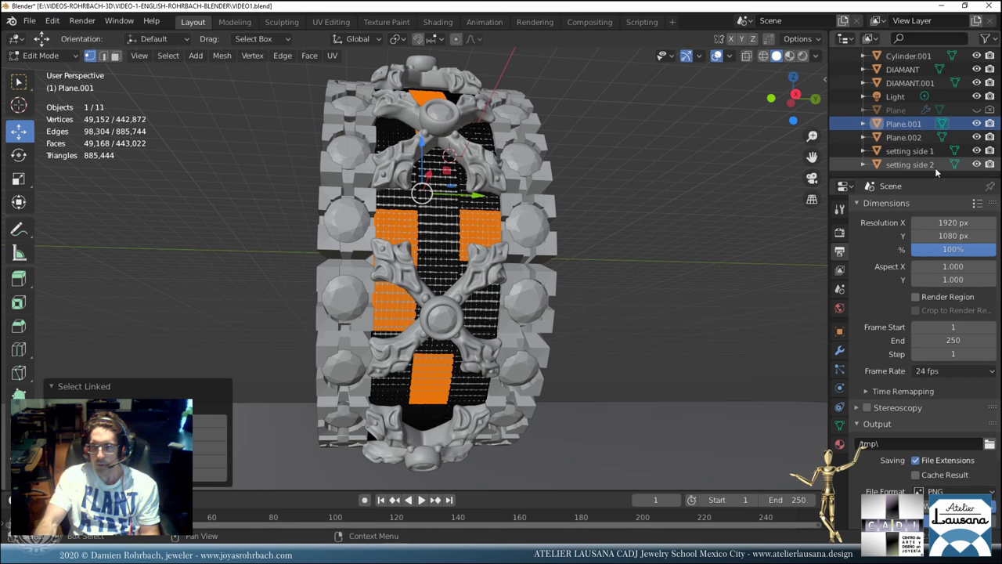
scroll(672, 317, "down", 4)
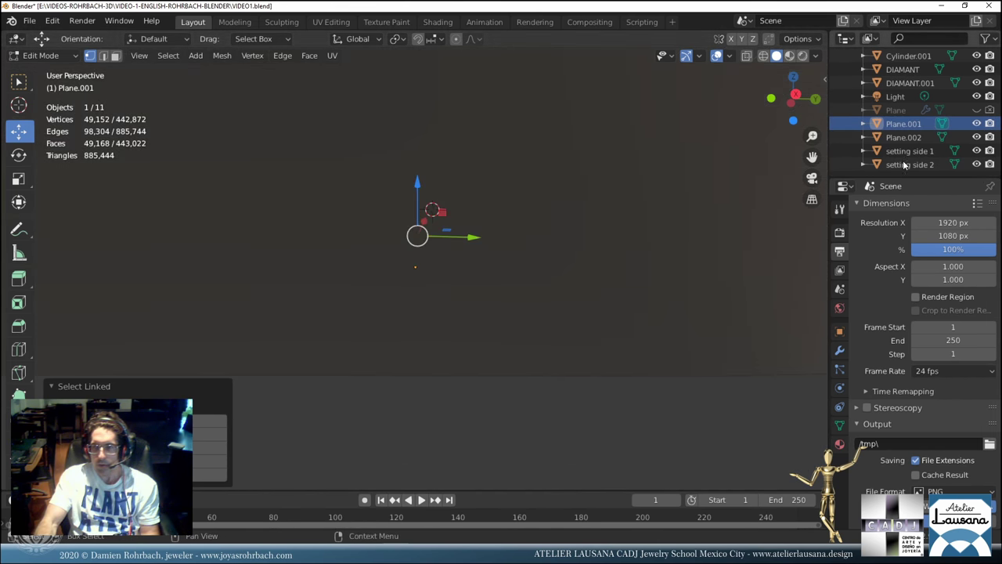
scroll(913, 160, "up", 5)
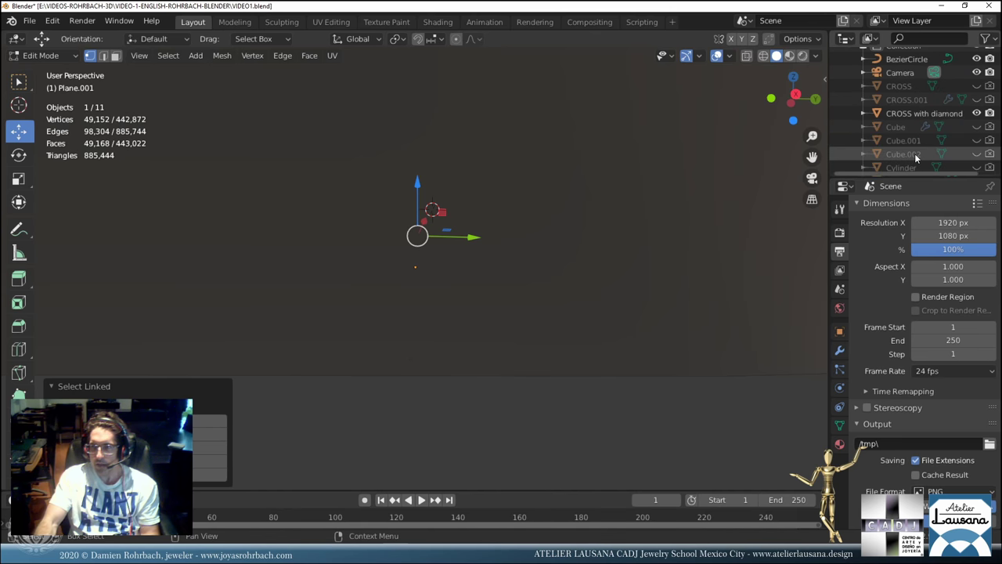
scroll(916, 158, "up", 2)
scroll(917, 158, "down", 5)
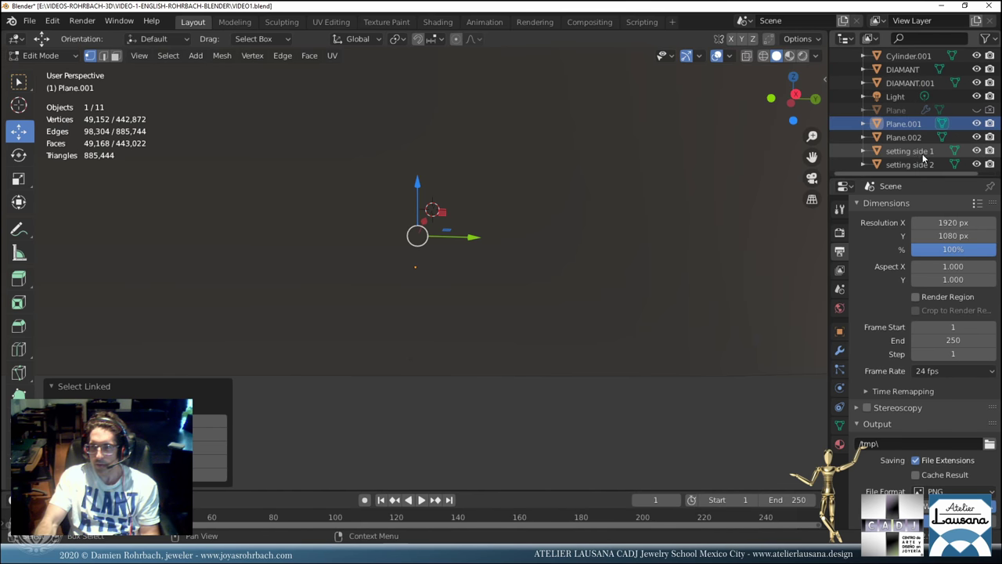
left_click(977, 137)
key("KP_Divide")
Add ten more scattered marble tiles around the ring to the selection as complete linked pieces.
middle_click_drag(564, 303, 458, 285)
scroll(458, 284, "up", 3)
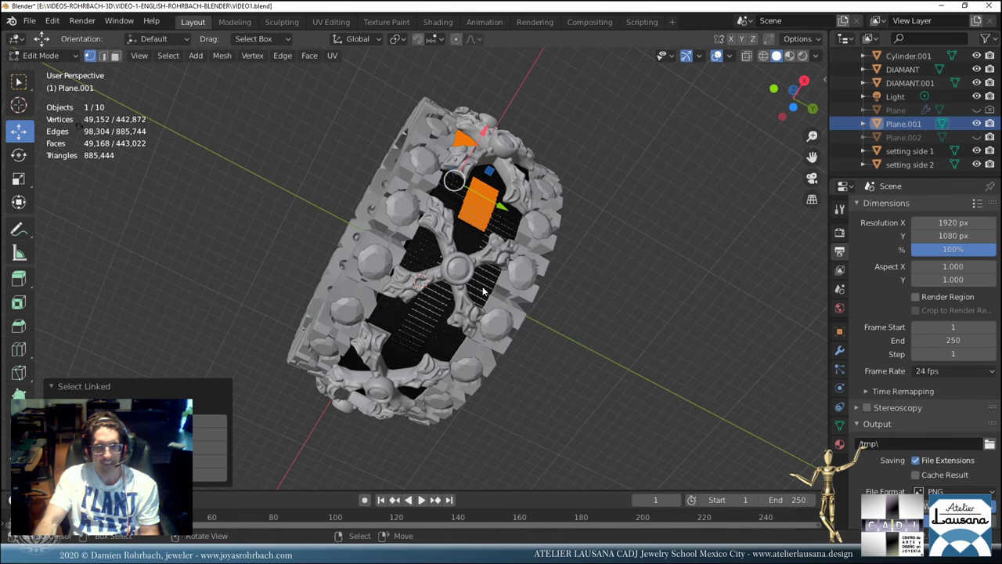
key("l")
key("l")
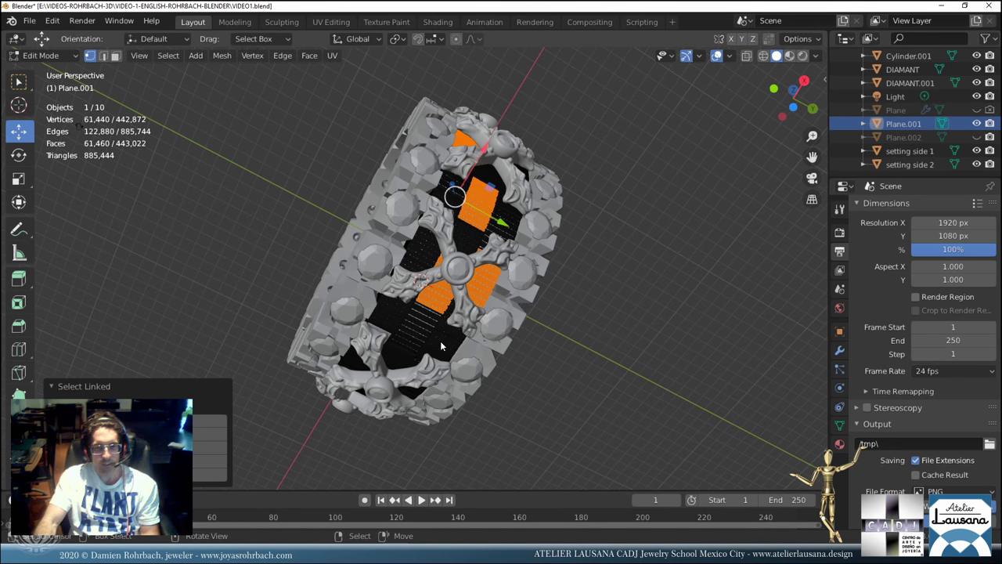
middle_click_drag(440, 341, 379, 223)
key("l")
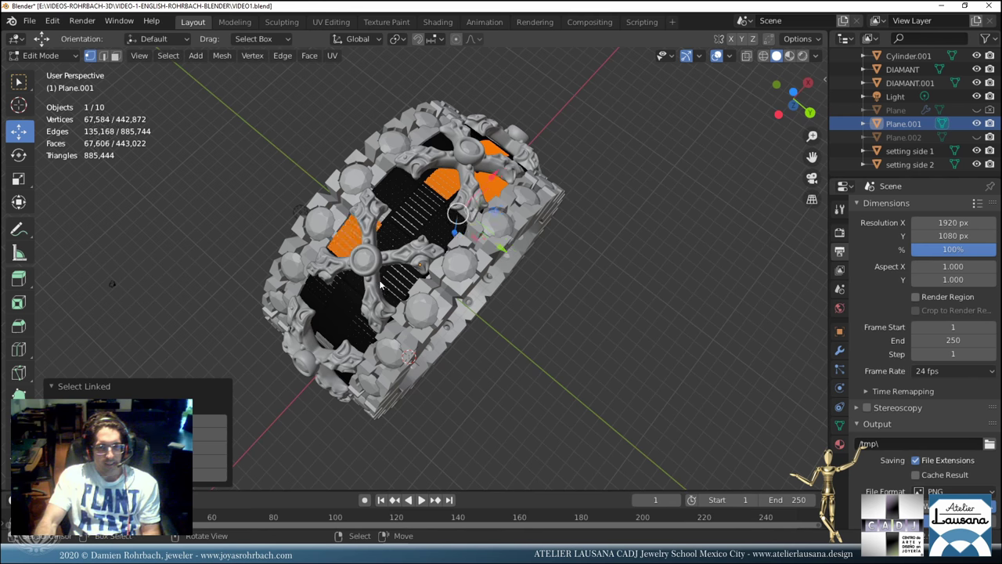
key("l")
middle_click_drag(390, 290, 423, 318)
key("l")
key("l")
key("l")
key("l")
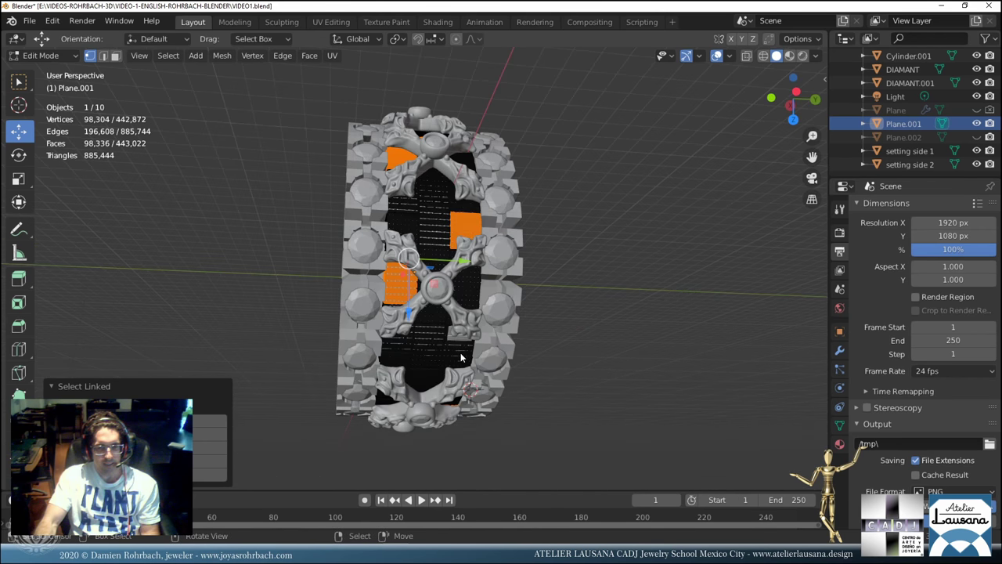
middle_click_drag(460, 358, 395, 311)
key("l")
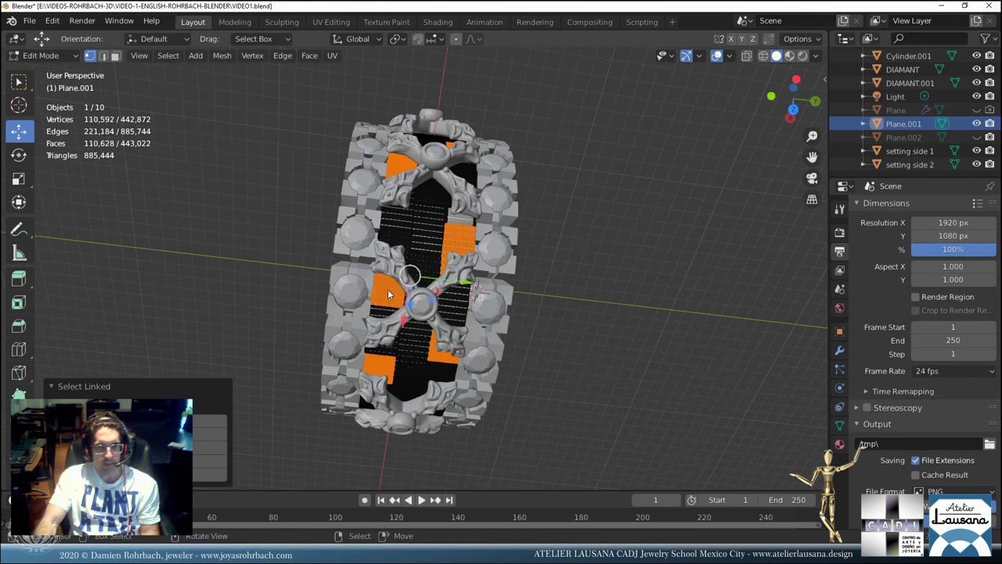
Make a separate copy of the inlay's MARBLE material, name it darker, and save the file.
left_click(840, 444)
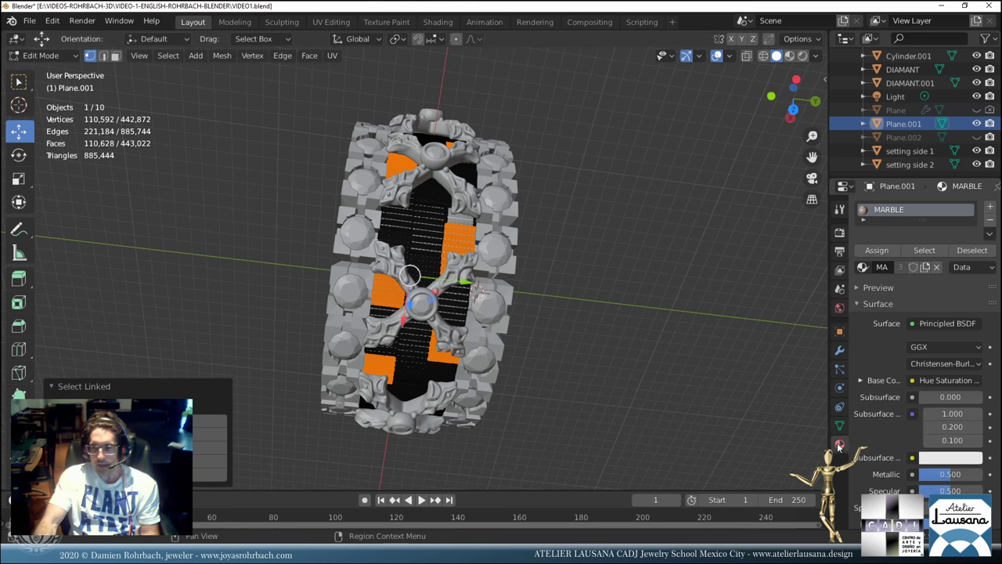
left_click(927, 267)
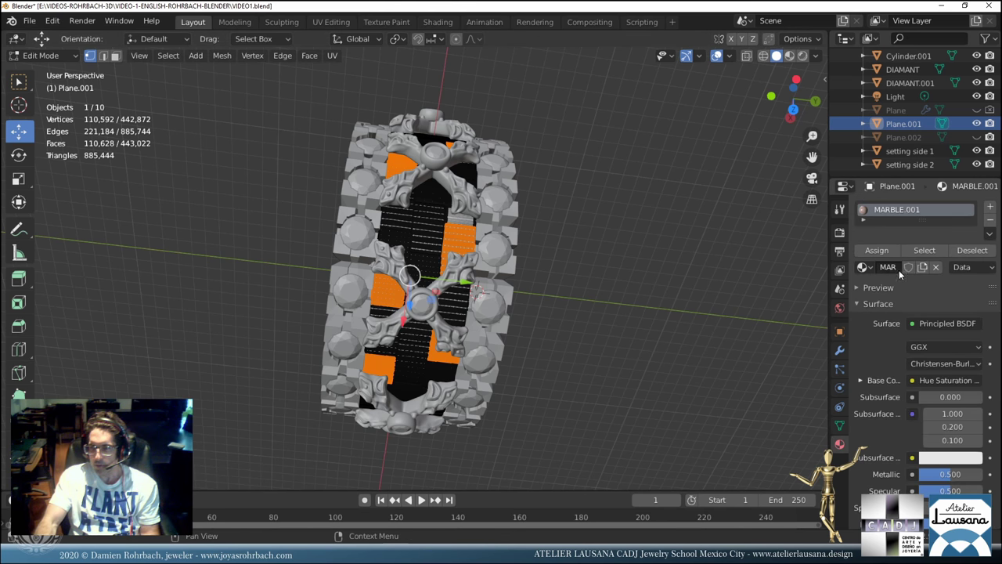
left_click(878, 251)
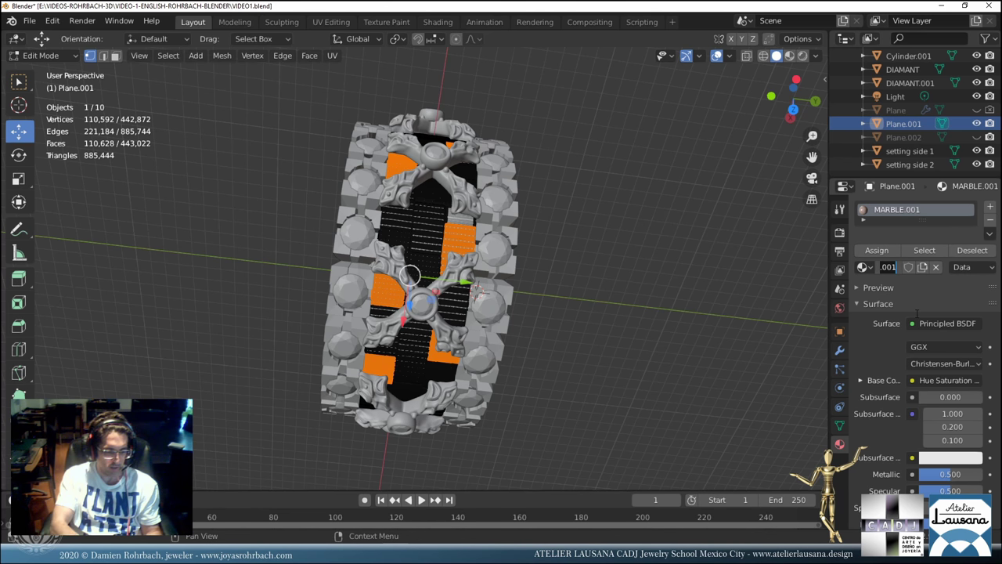
type("darker")
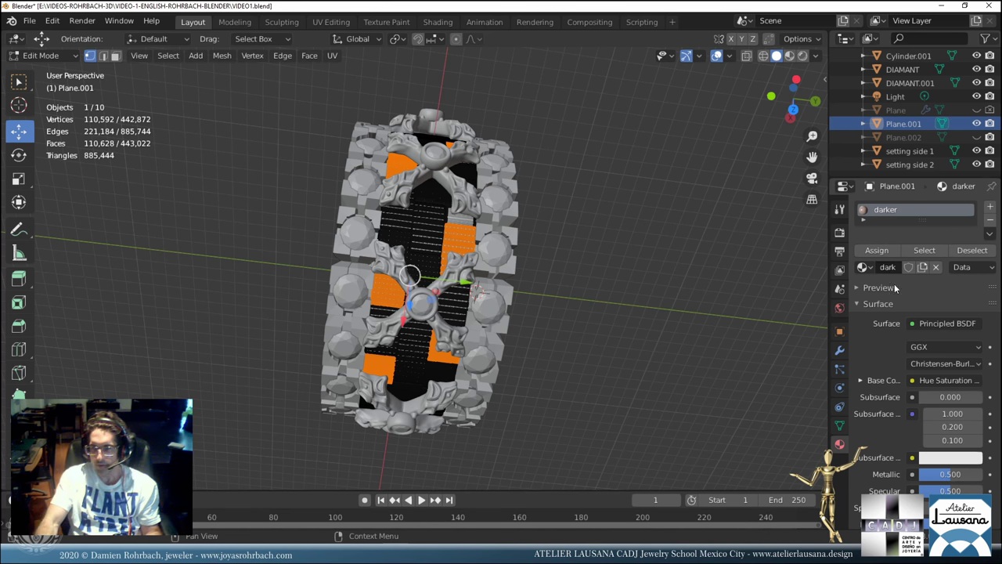
key("Return")
key("ctrl+s")
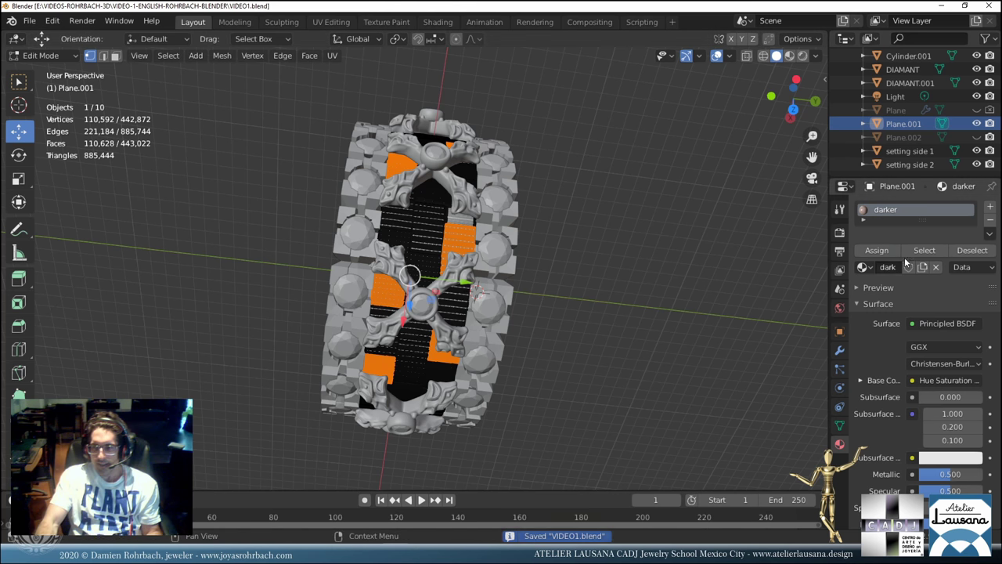
Check which faces of the inlay mesh use the darker material.
left_click(971, 251)
left_click(925, 250)
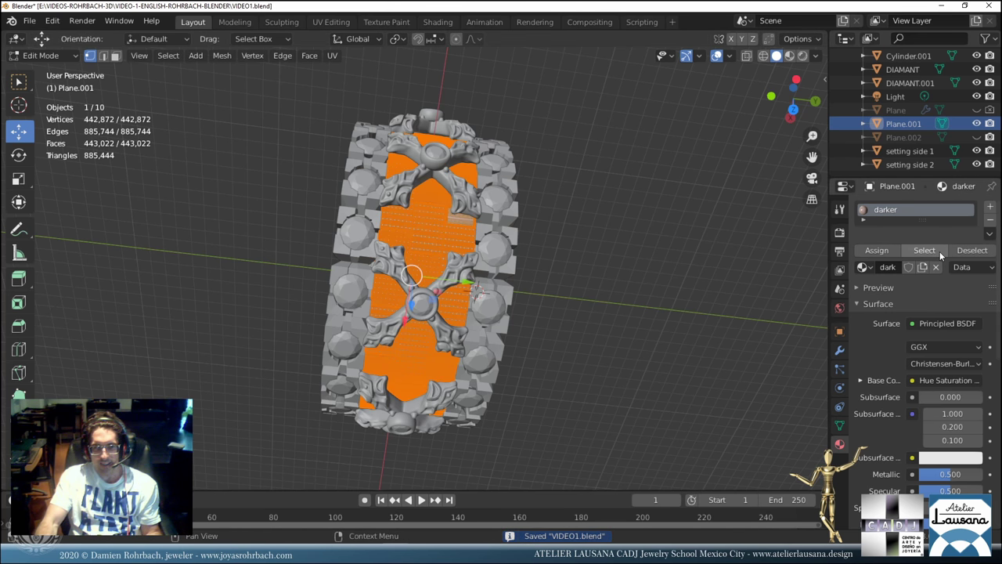
left_click(686, 286)
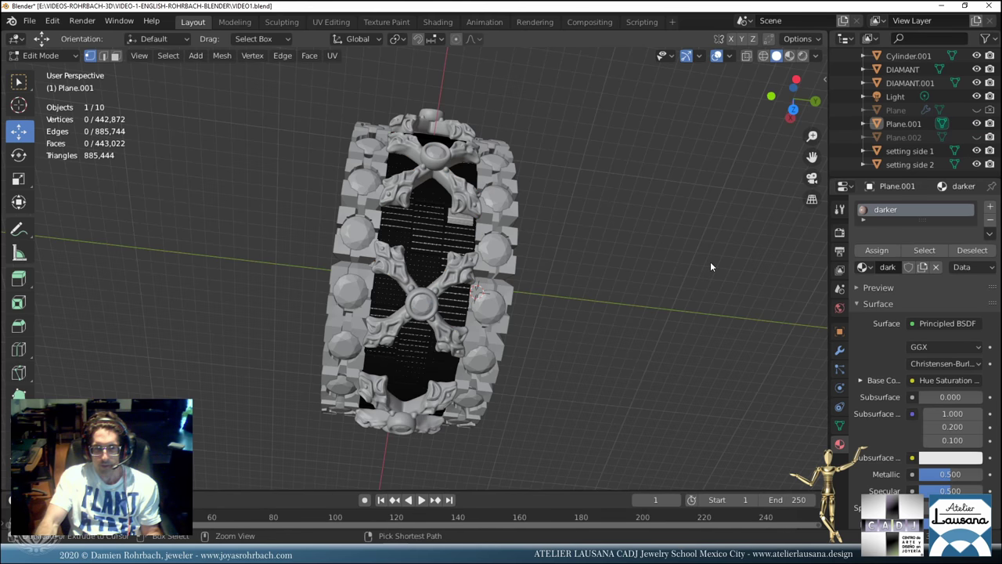
left_click(925, 250)
Add a second slot with the MARBLE material, invert the tile selection, and assign MARBLE to those tiles.
left_click_drag(931, 219, 931, 288)
left_click(992, 207)
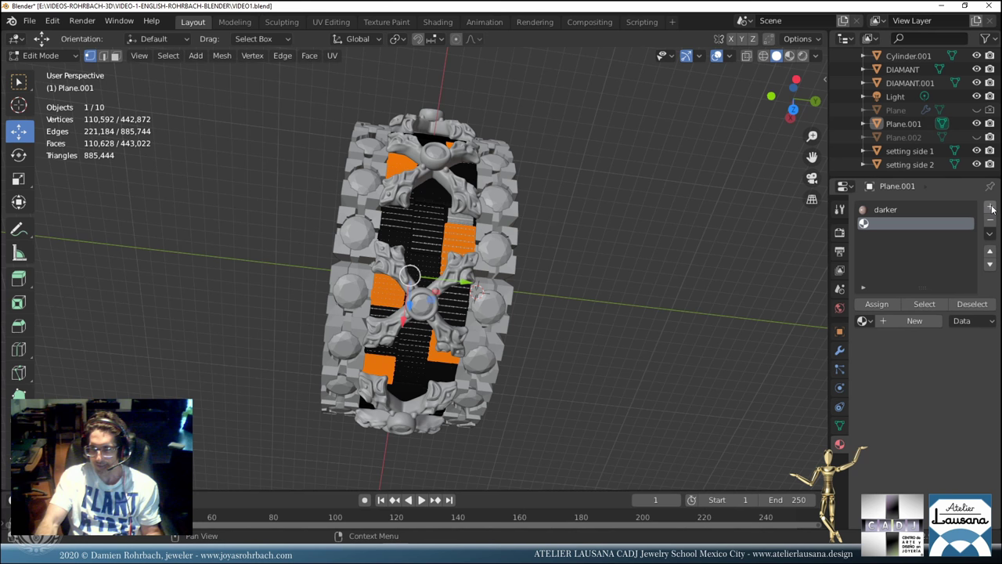
left_click(863, 321)
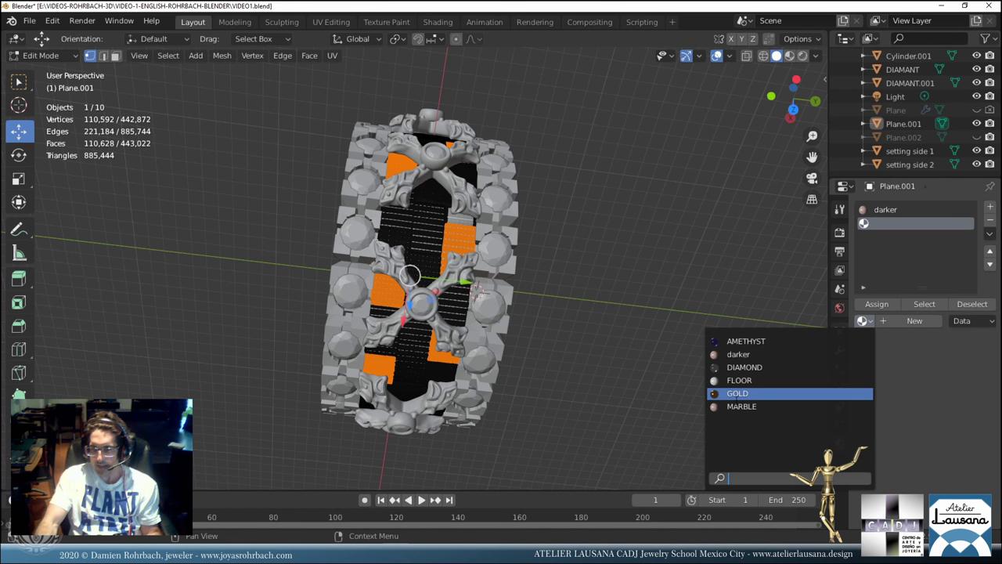
left_click(741, 407)
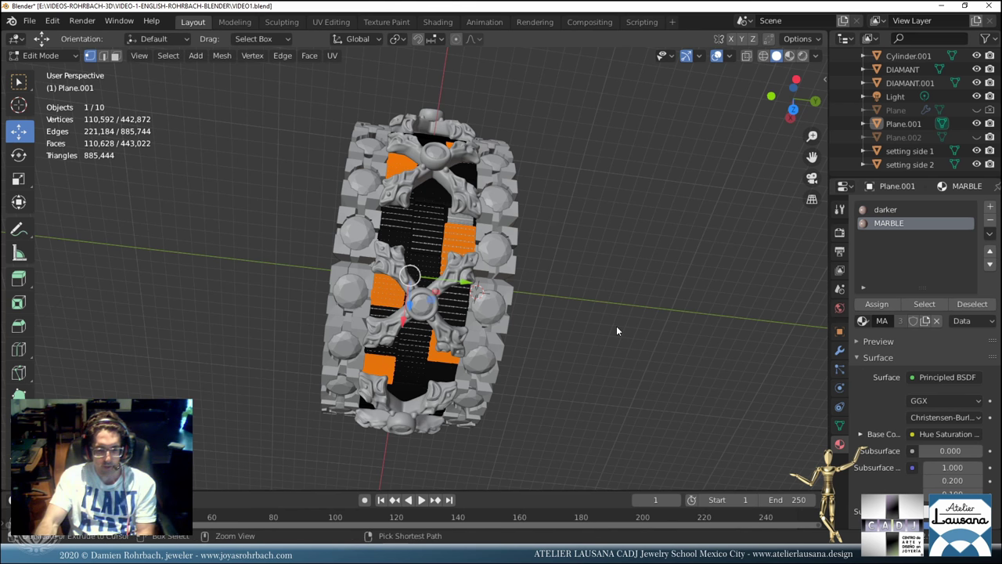
key("ctrl+l")
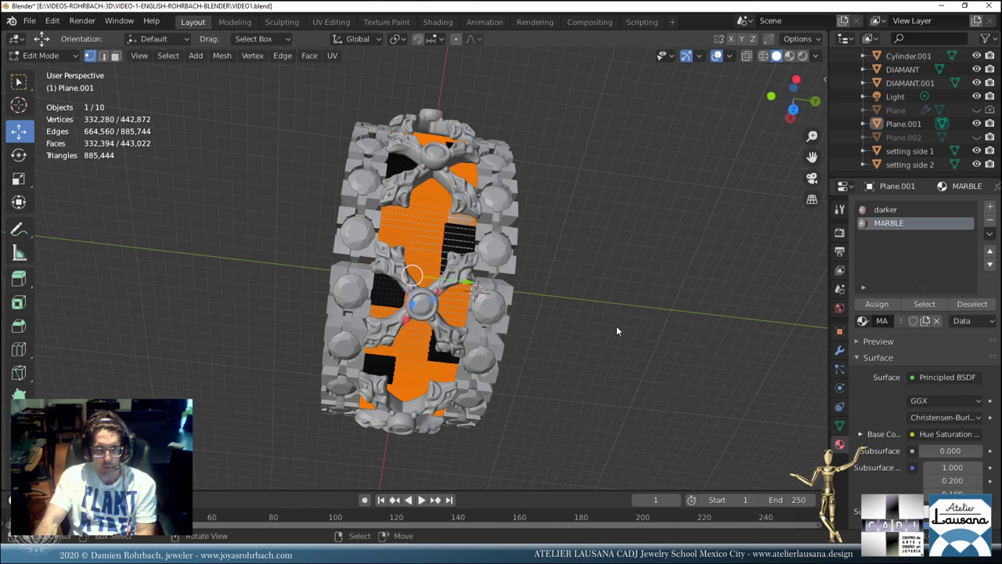
left_click(877, 303)
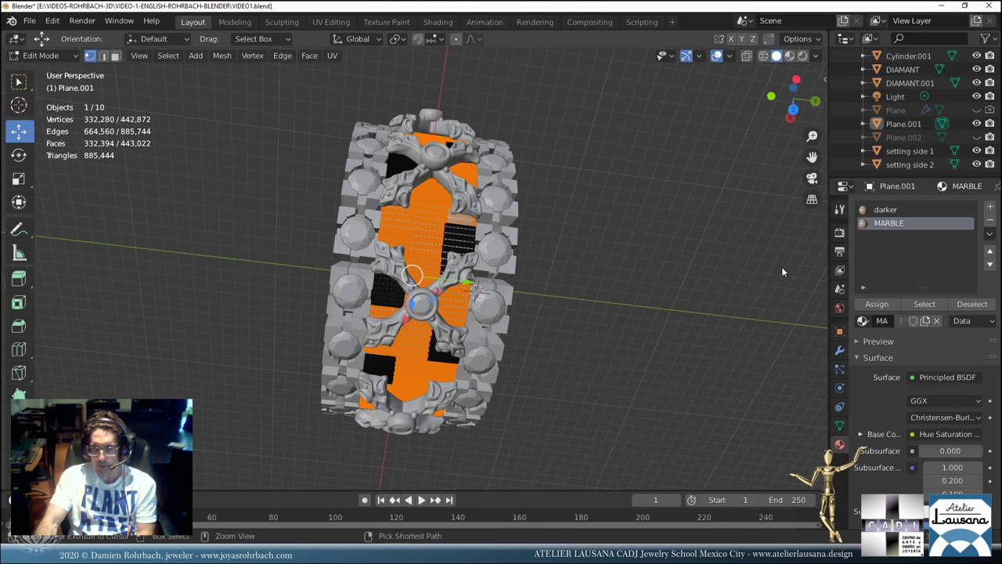
Invert the selection back to the scattered tiles and assign the darker material to them.
key("ctrl+z")
left_click(896, 211)
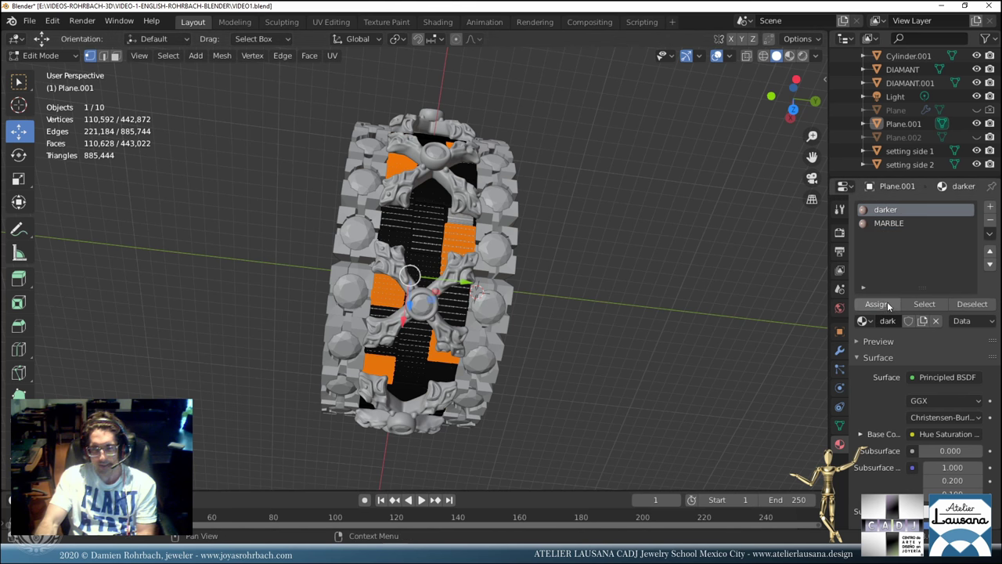
left_click(887, 305)
Check the MARBLE and darker assignments by selecting each slot's faces, leave the darker tiles selected, and save the file.
left_click(965, 307)
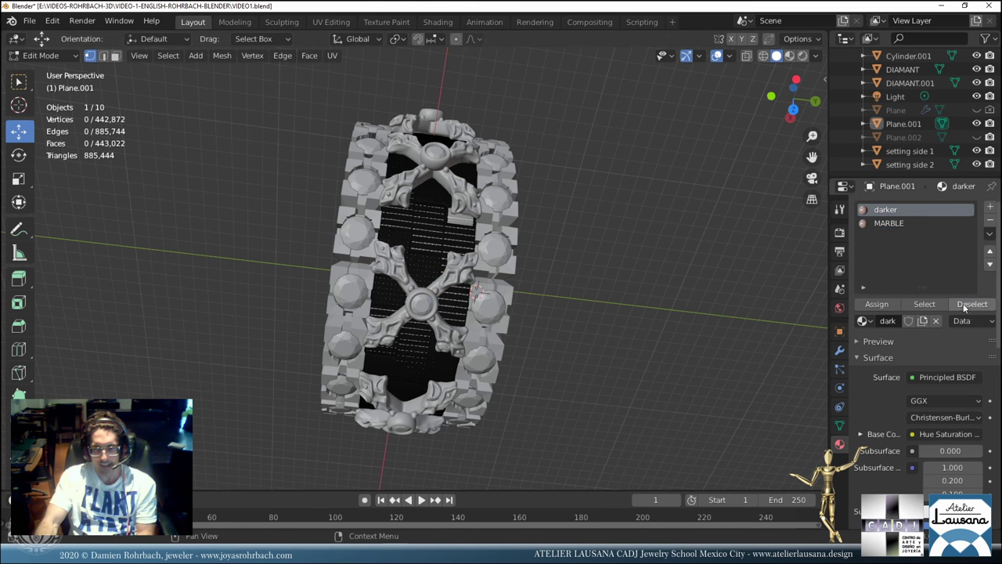
left_click(893, 223)
left_click(935, 305)
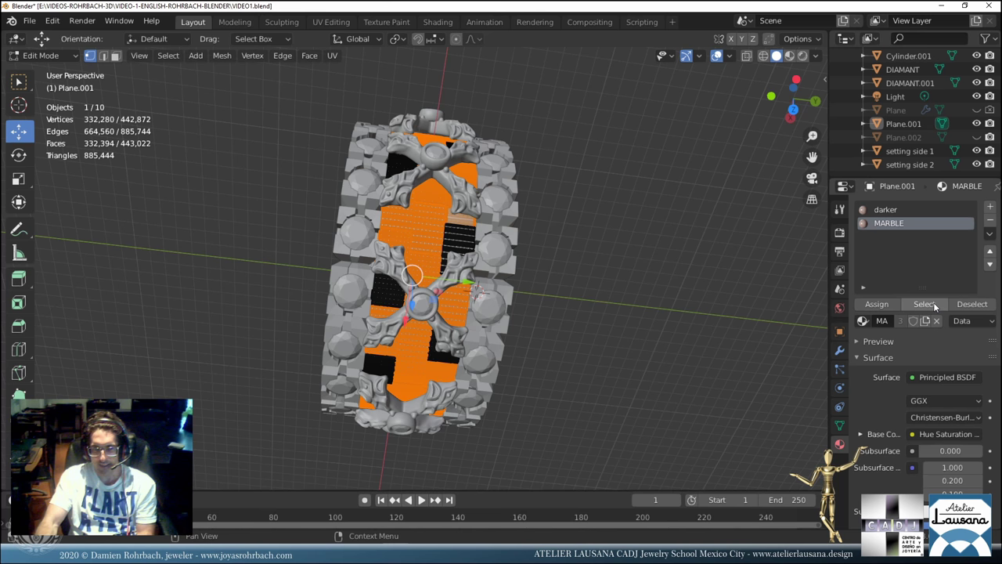
left_click(970, 306)
left_click(888, 210)
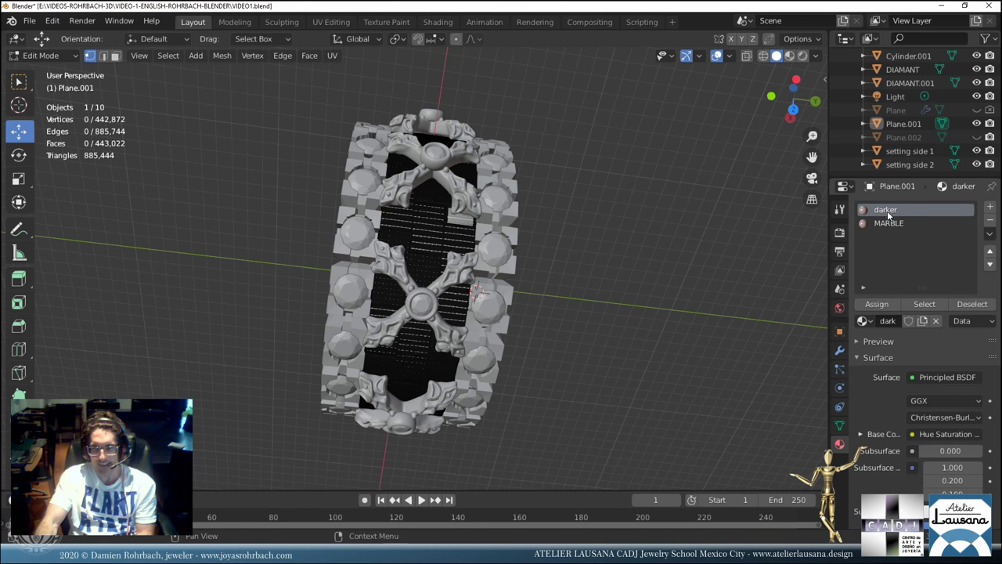
left_click(924, 304)
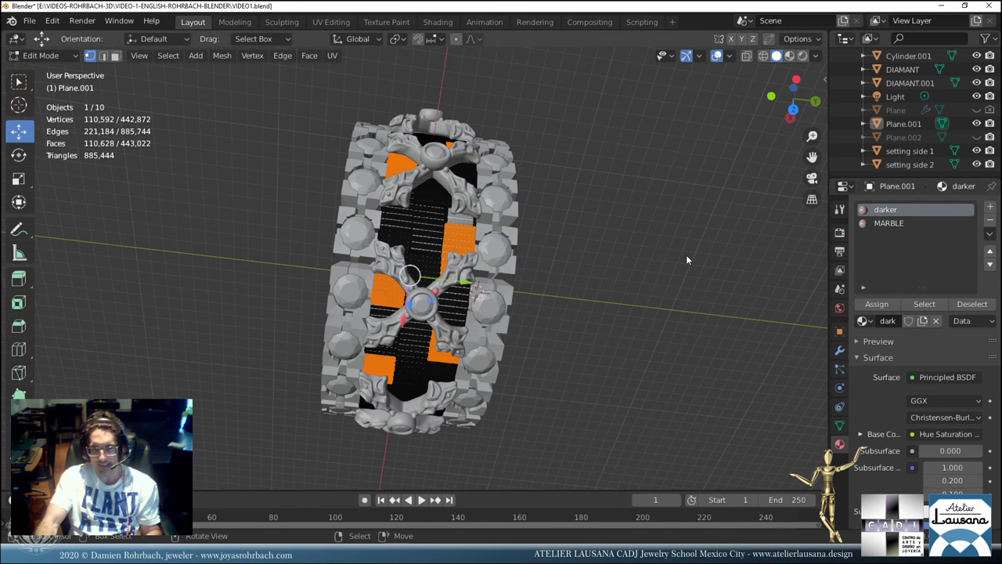
key("ctrl+s")
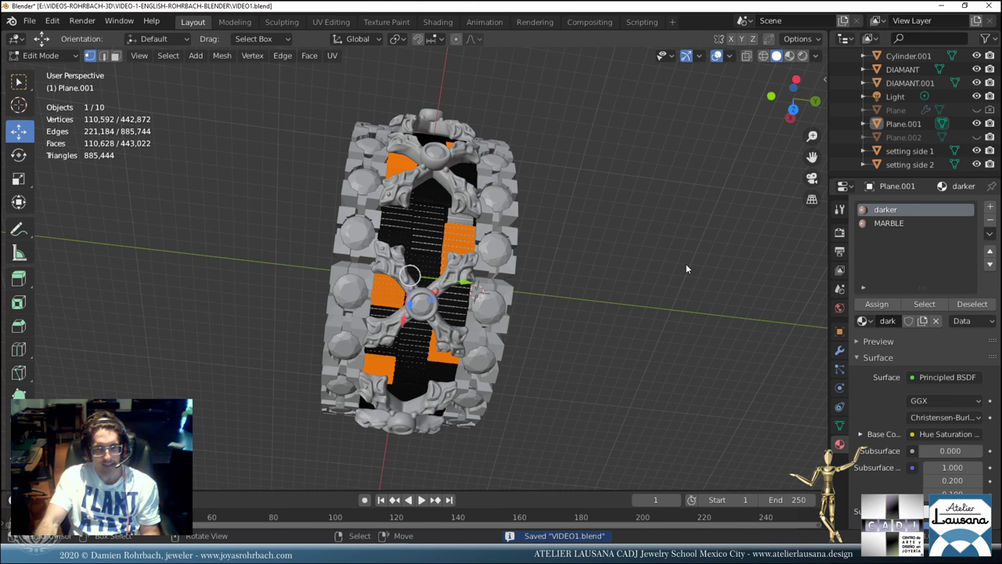
Hide the selected darker tiles in the inlay mesh and make the MARBLE slot active.
left_click(686, 264)
middle_click_drag(686, 264, 638, 249)
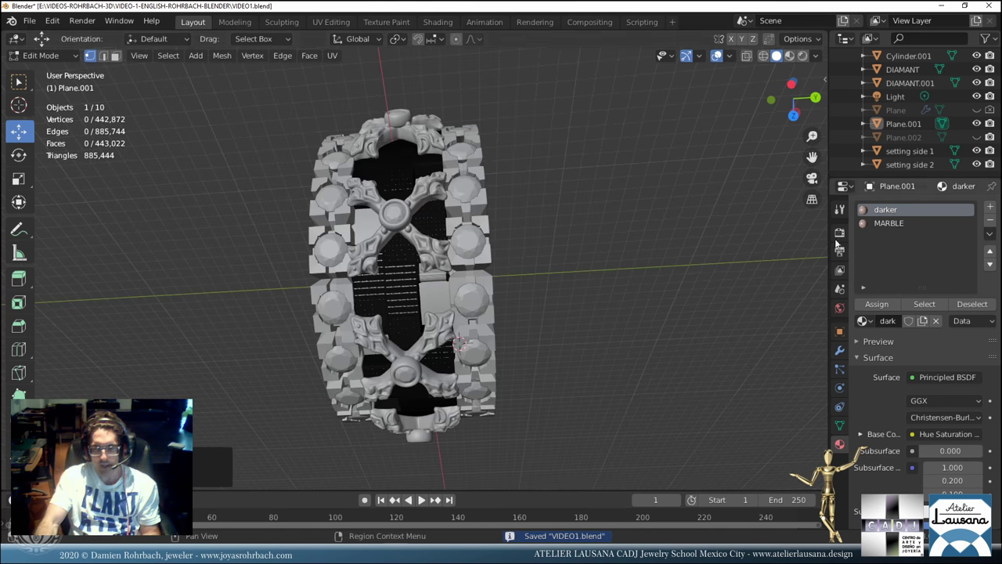
left_click(889, 224)
scroll(381, 312, "up", 2)
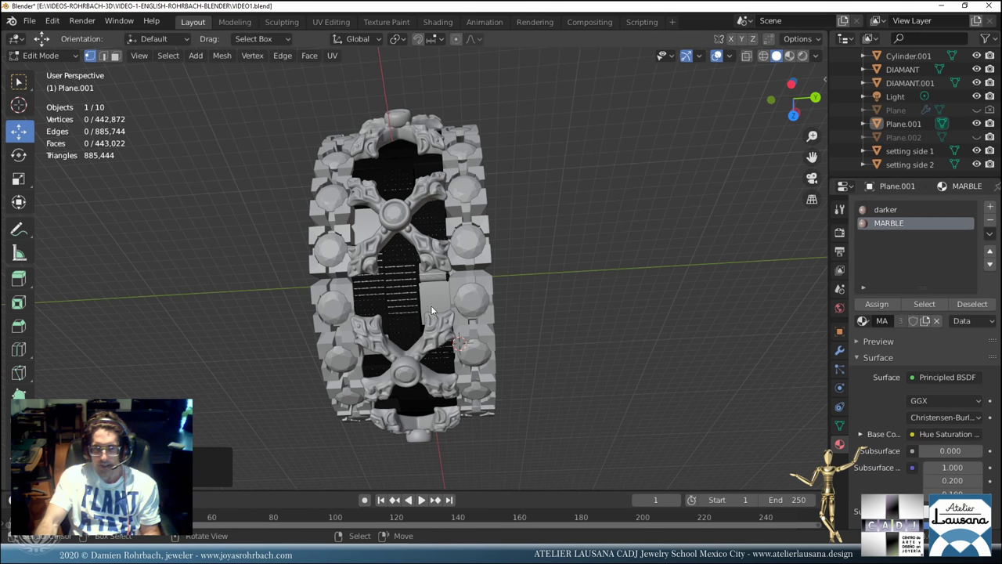
Select ten scattered tiles among the remaining MARBLE tiles around the ring as complete linked pieces.
key("l")
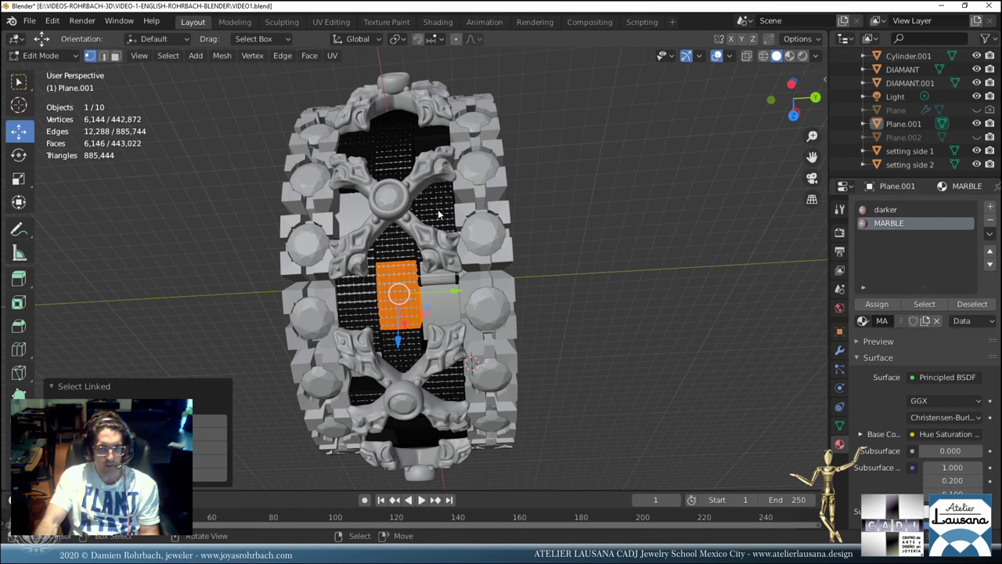
key("l")
middle_click_drag(438, 214, 443, 261)
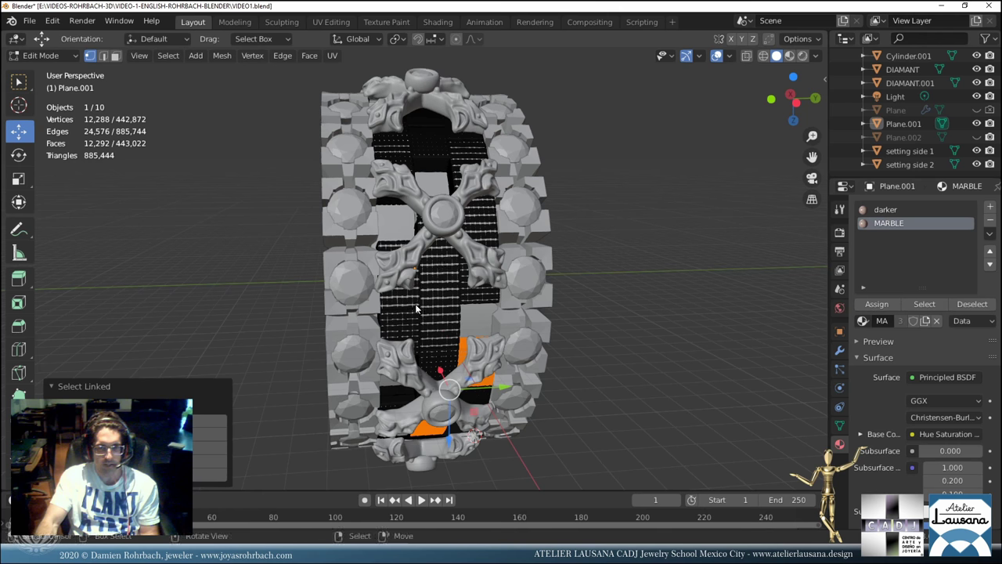
key("l")
middle_click_drag(433, 182, 407, 290)
key("l")
key("l")
key("l")
key("l")
key("l")
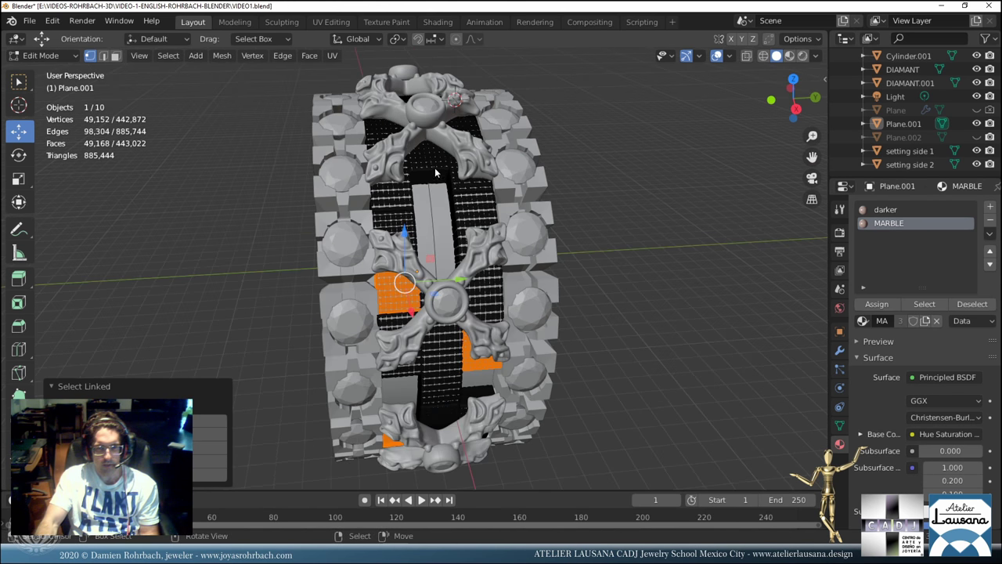
key("l")
middle_click_drag(436, 173, 445, 235)
key("l")
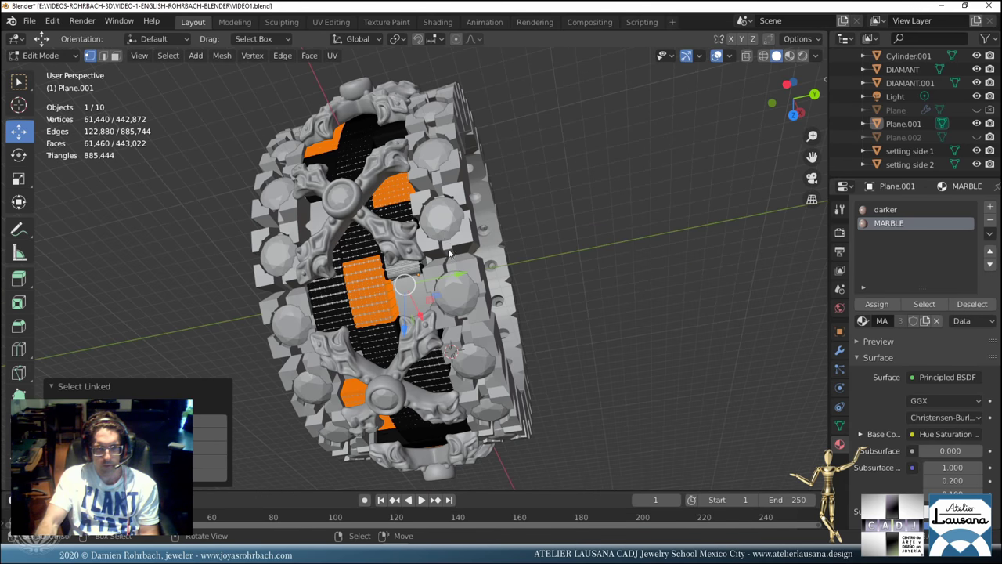
Add a third material slot to the inlay mesh holding an independent copy of MARBLE, and rename that copy lighter.
left_click(991, 208)
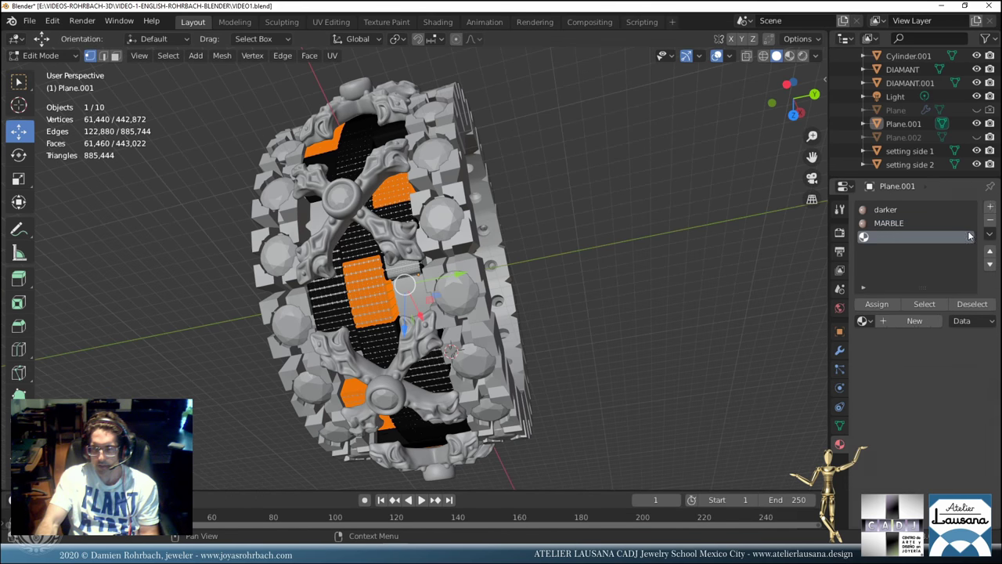
left_click(863, 320)
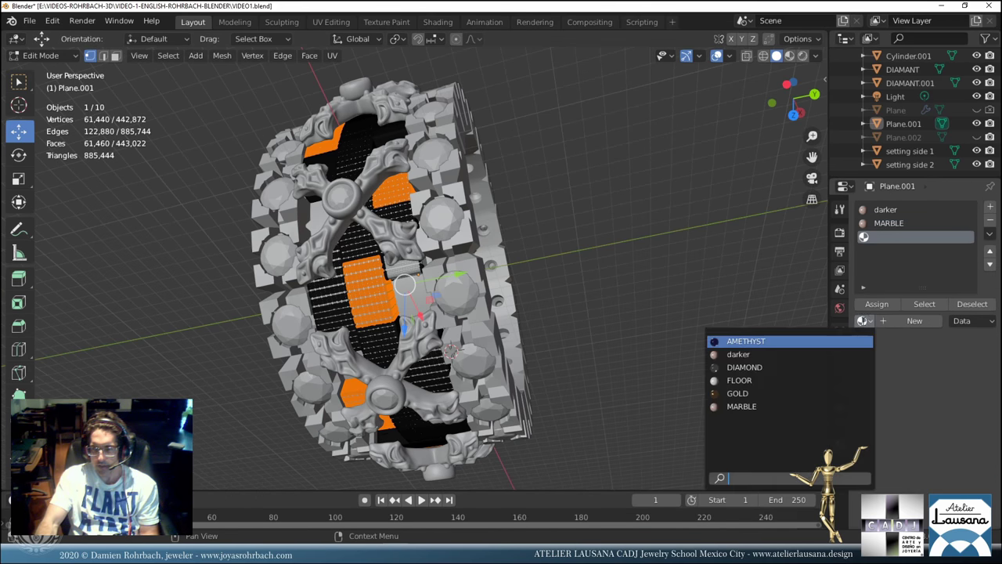
left_click(753, 408)
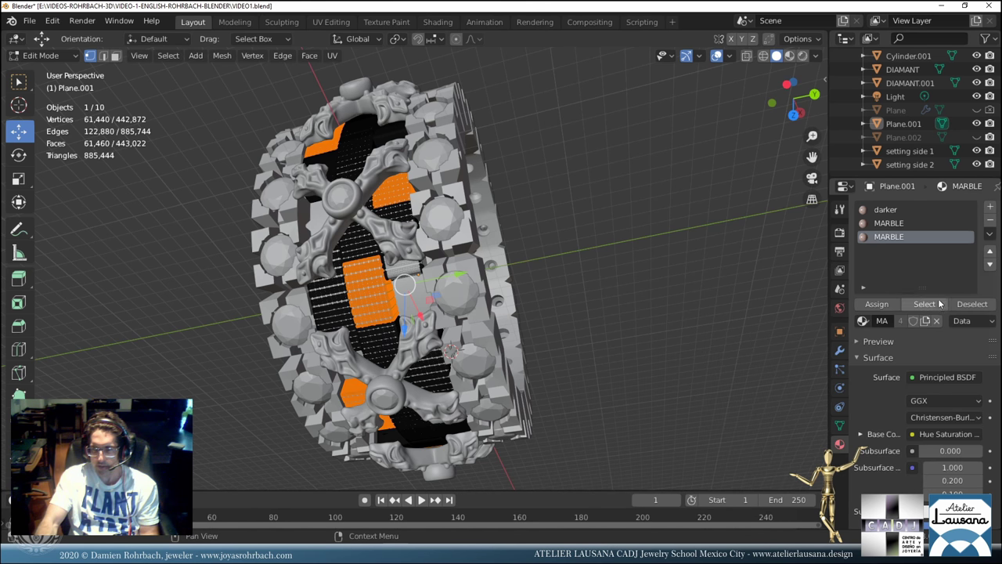
left_click(927, 321)
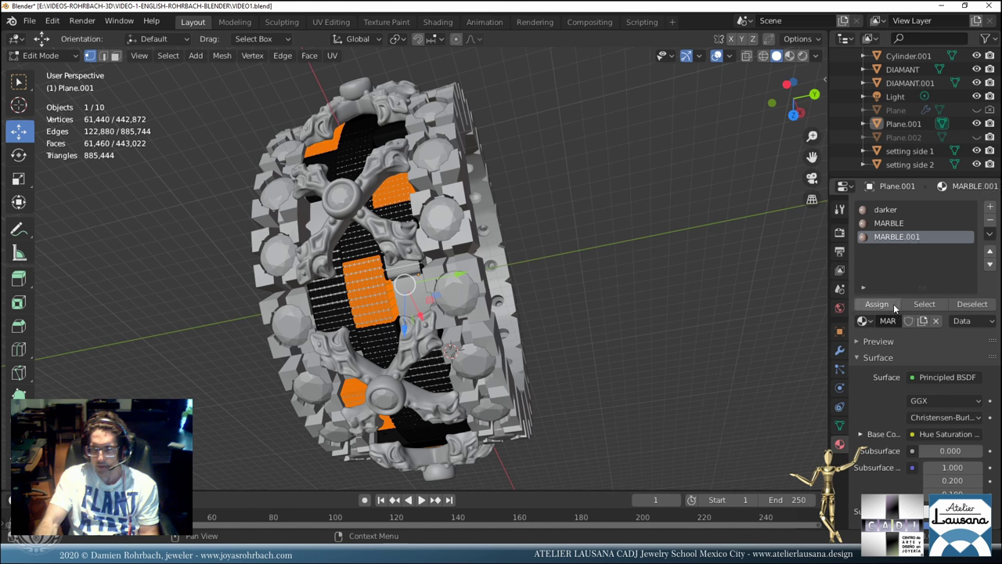
double_click(892, 322)
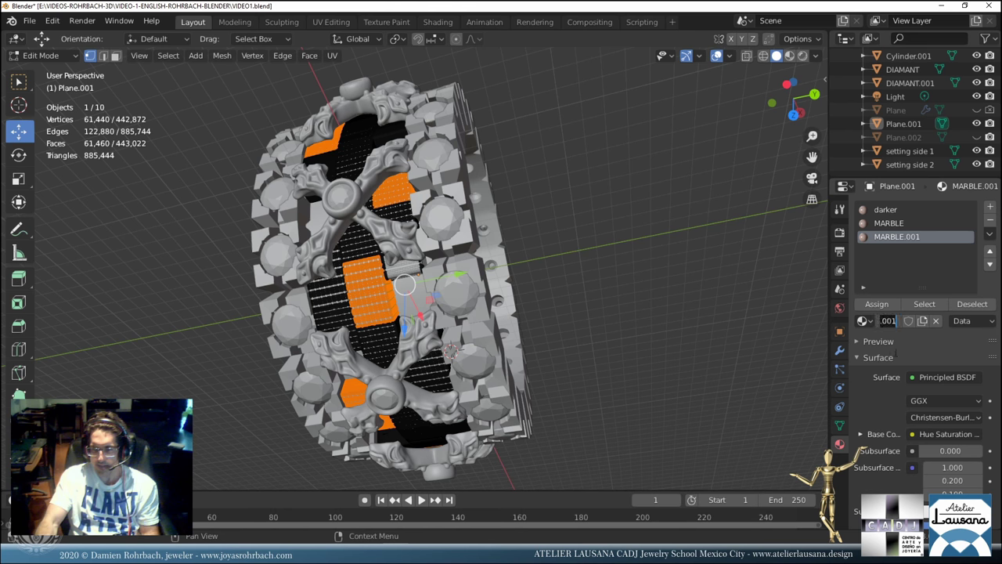
key("BackSpace")
type("lighter")
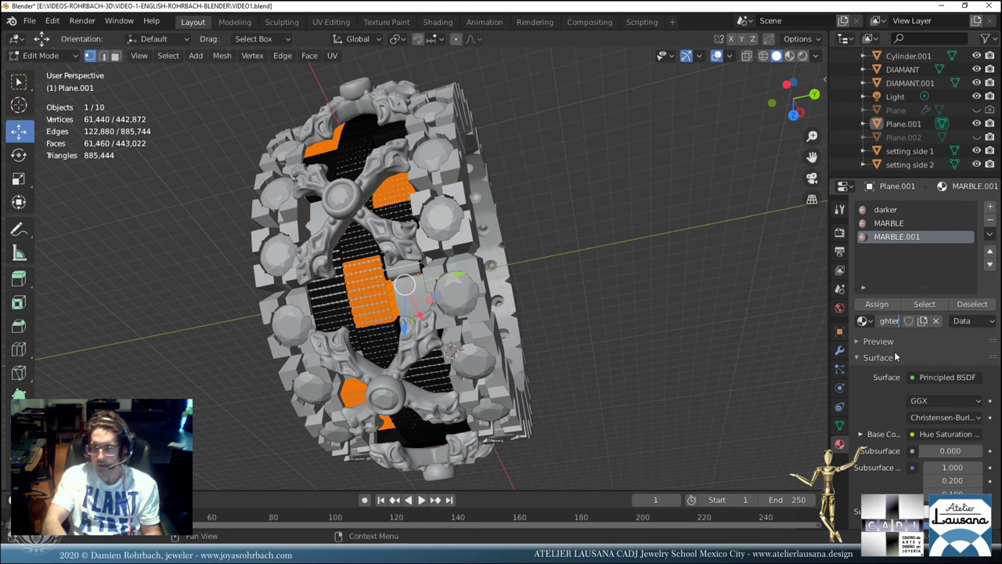
key("Return")
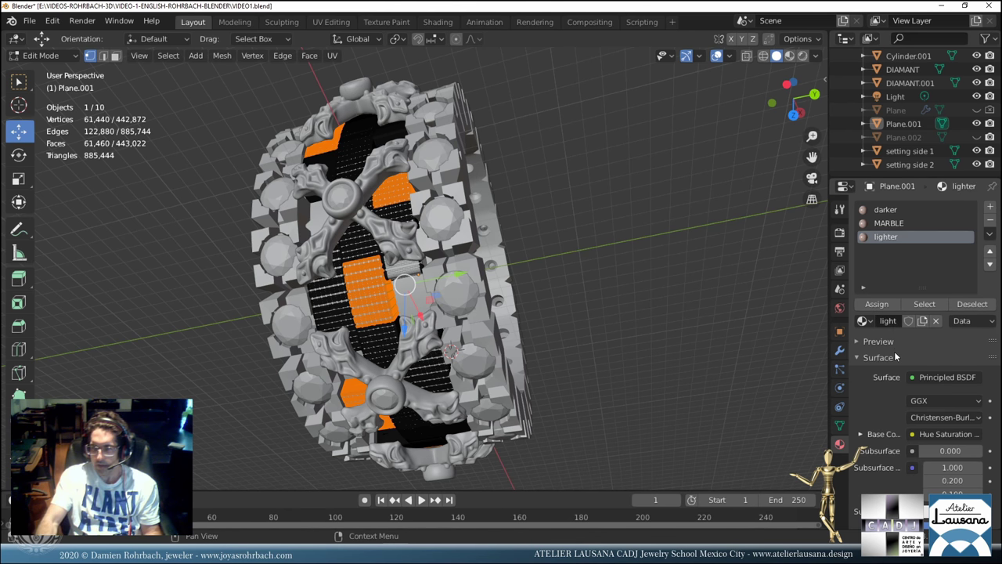
Assign the lighter material to the selected tiles and check it by deselecting and reselecting that slot's faces.
left_click(887, 308)
left_click(971, 305)
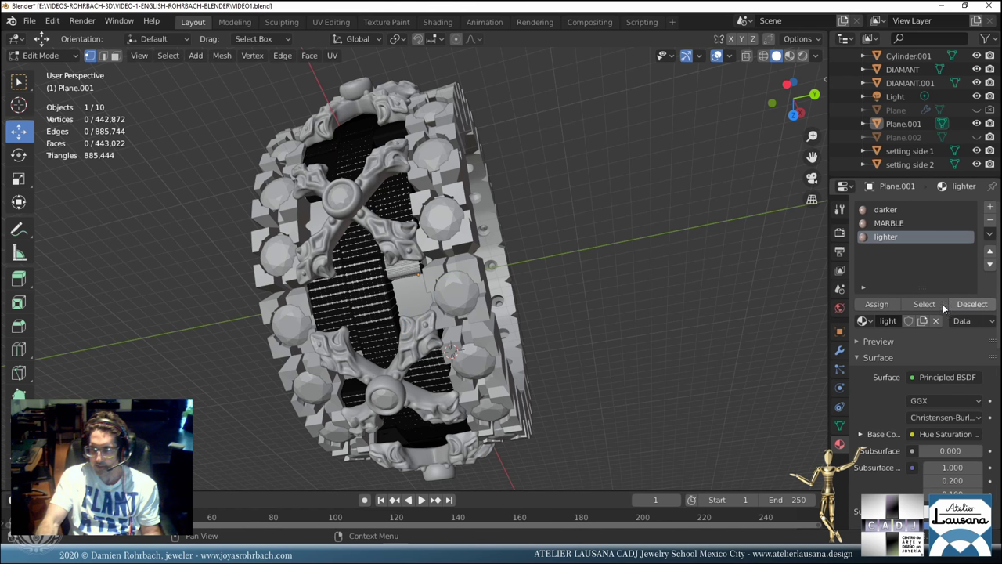
left_click(932, 304)
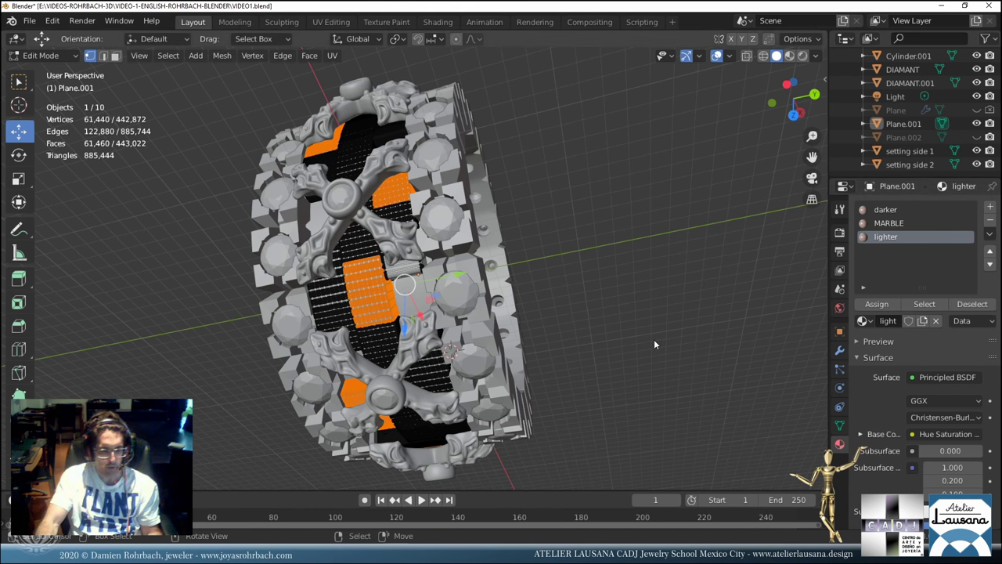
Reveal the hidden tiles of the inlay mesh, return to Object Mode and save the file.
key("alt+h")
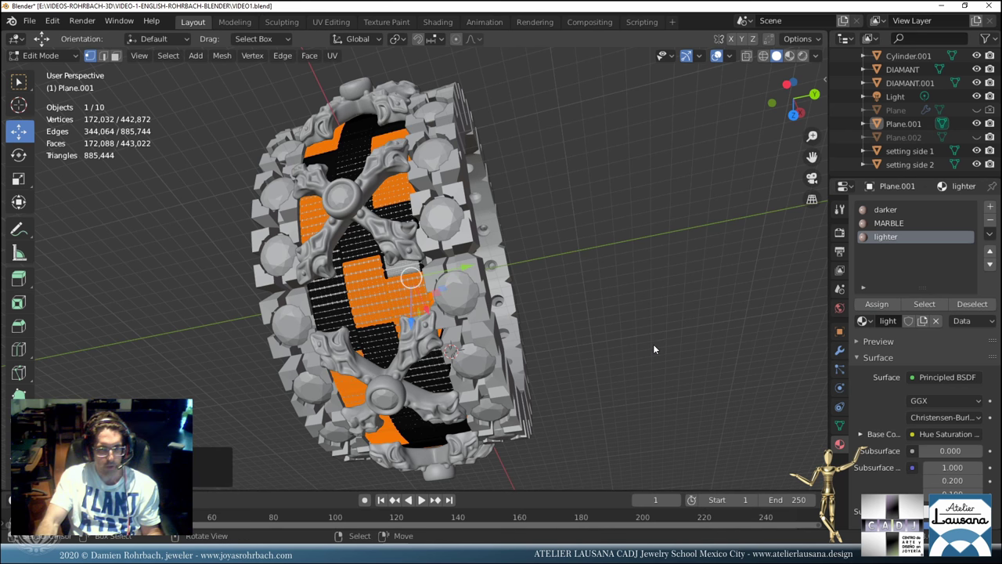
key("Tab")
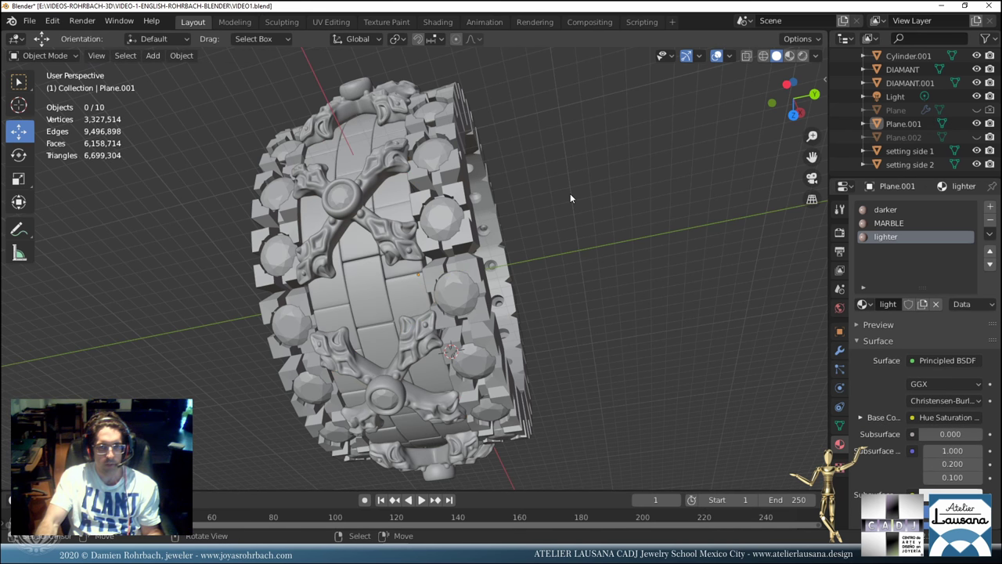
key("ctrl+s")
Open the Shading workspace and set the lighter material's Bright value to 0 in its Bright/Contrast node.
left_click(439, 22)
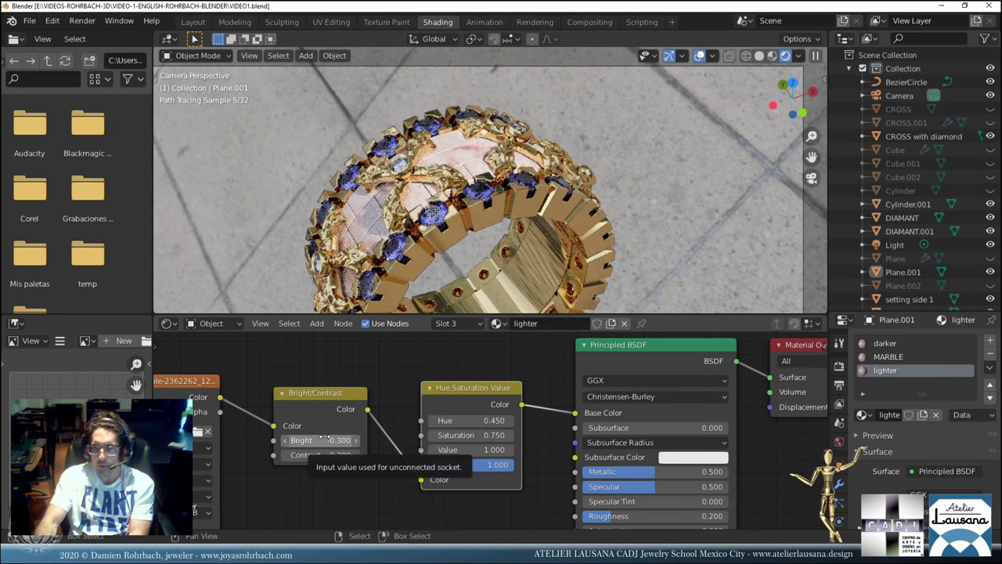
left_click(325, 440)
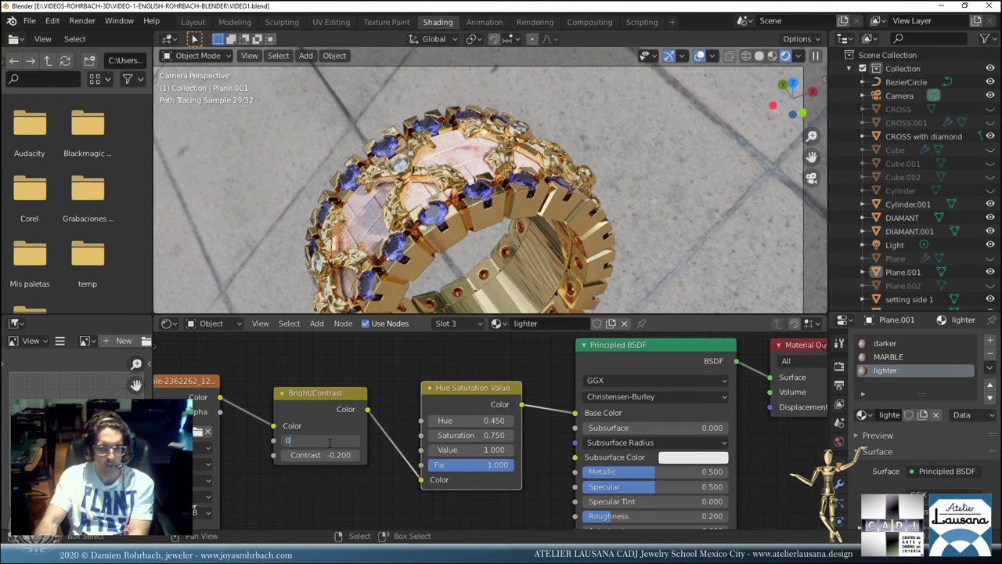
key("Return")
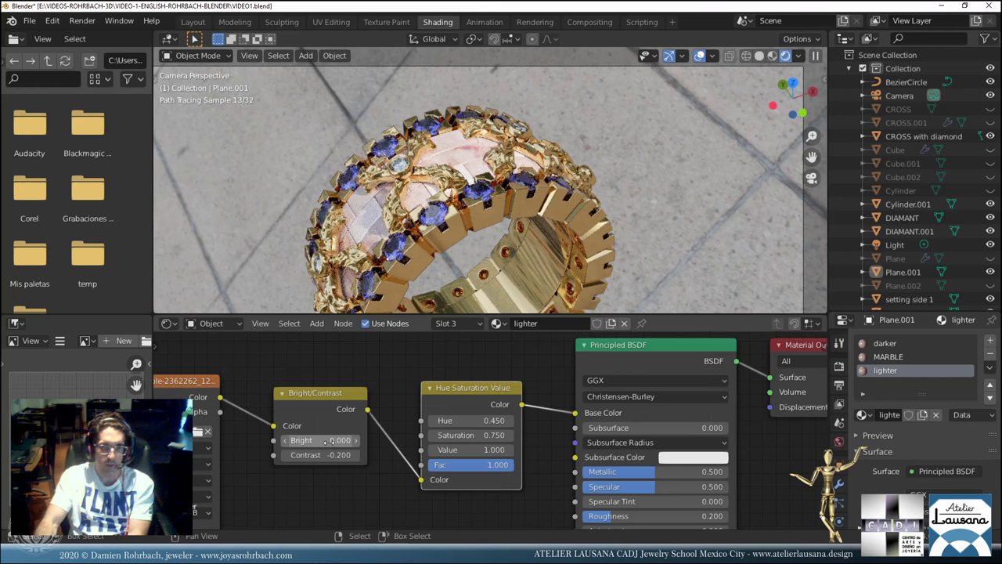
Set the lighter material's hue to 0.5 and saturation to 0.62, and save the file.
left_click(469, 422)
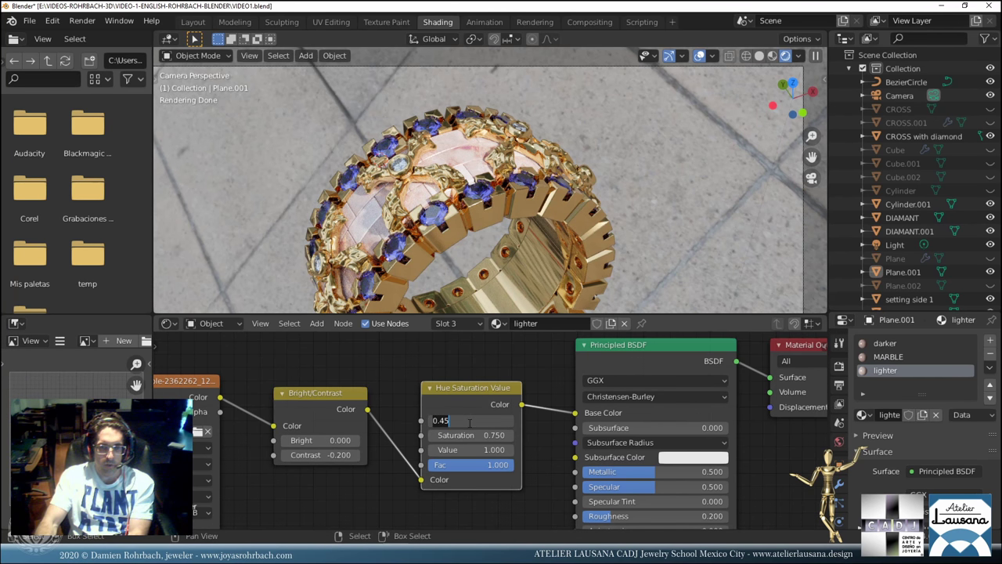
type(".5")
key("Return")
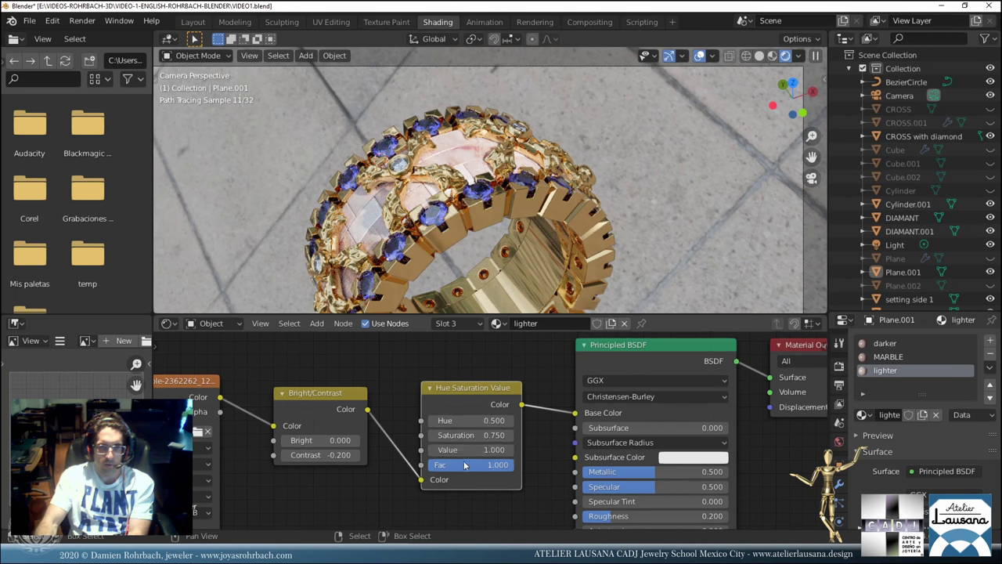
left_click(466, 435)
key("BackSpace")
type(".62")
key("Return")
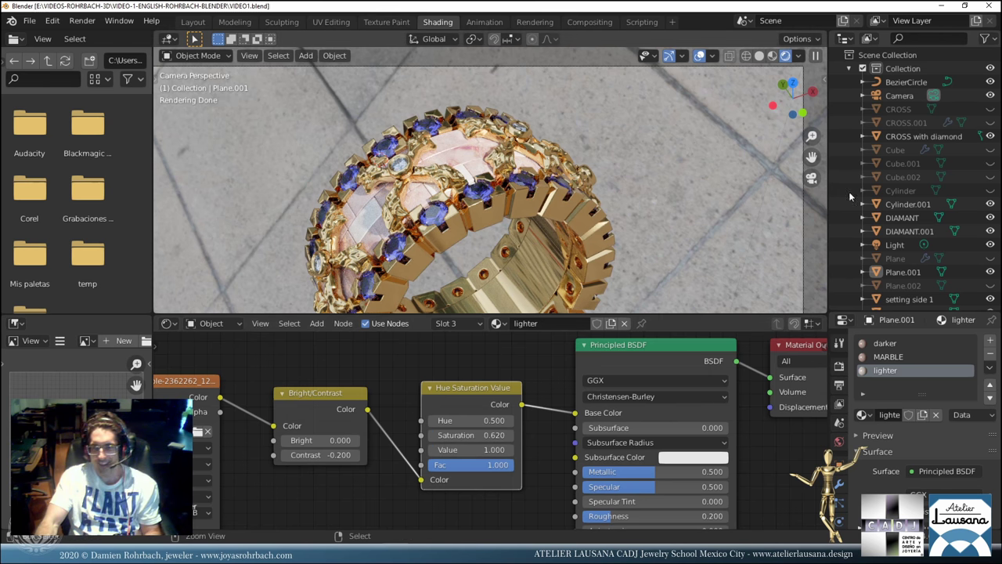
key("ctrl+s")
Adjust the darker material's nodes to a Bright value of -0.5, saturation of 0.4 and color Value of 0.9.
left_click(889, 343)
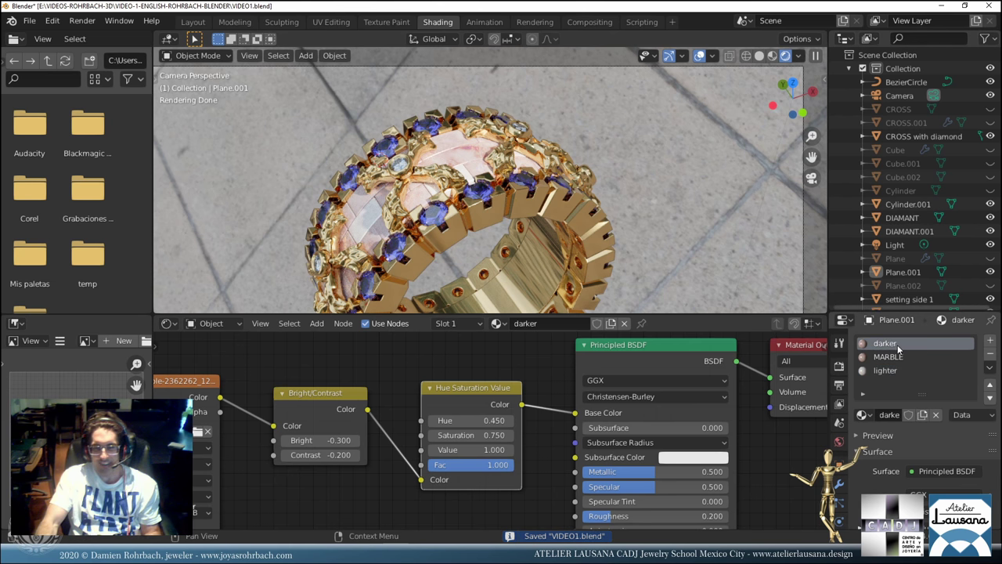
left_click(284, 441)
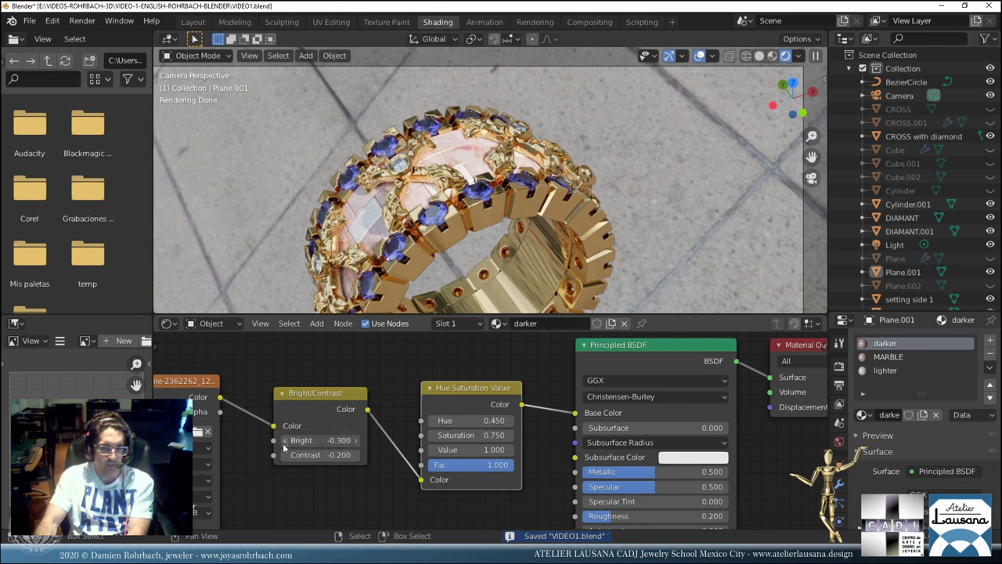
left_click(284, 441)
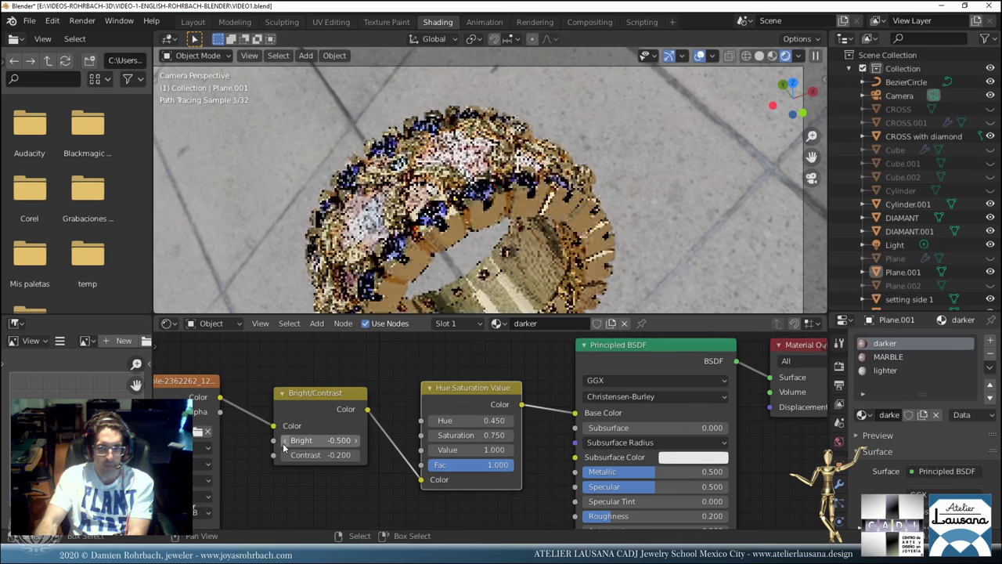
left_click(471, 435)
type(".4")
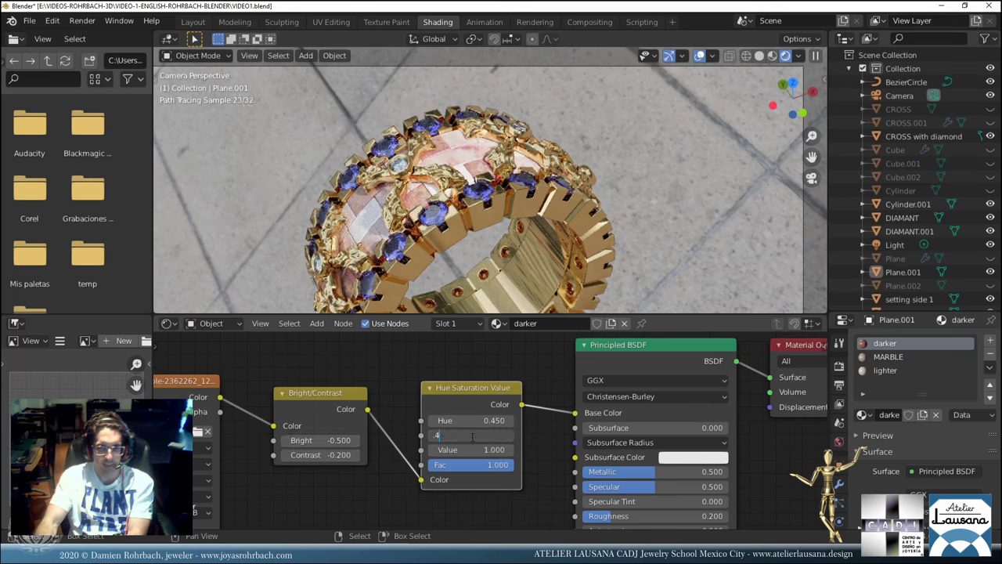
key("Return")
left_click(471, 450)
type(".9")
key("Return")
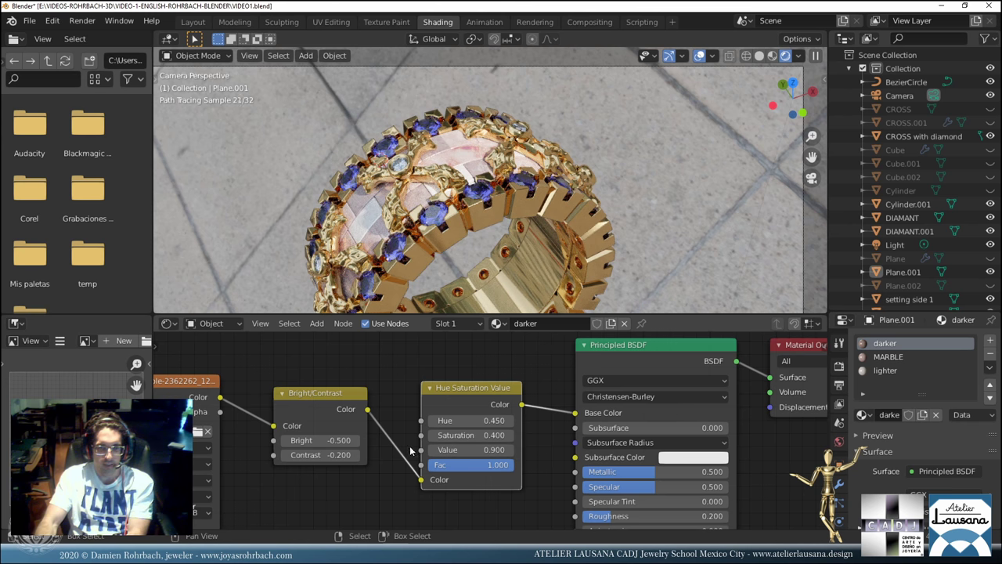
Raise the darker material's saturation to 0.5 and refine it to 0.55.
double_click(470, 435)
type(".5")
key("Return")
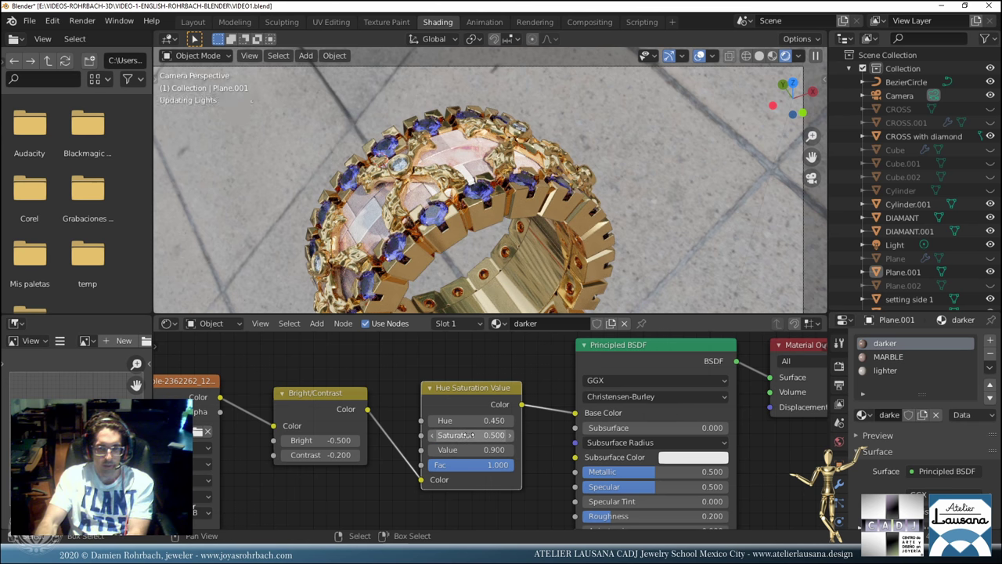
left_click(470, 436)
type(".")
type(".55")
key("Return")
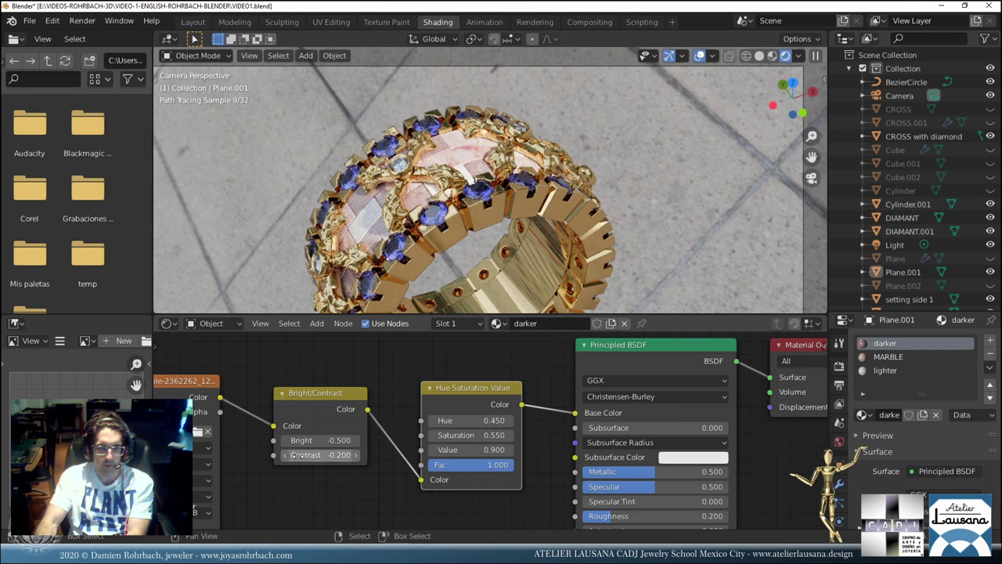
Try a Bright value of -0.75 on the darker material, settle on -0.6, and set its hue to 0.47.
double_click(342, 441)
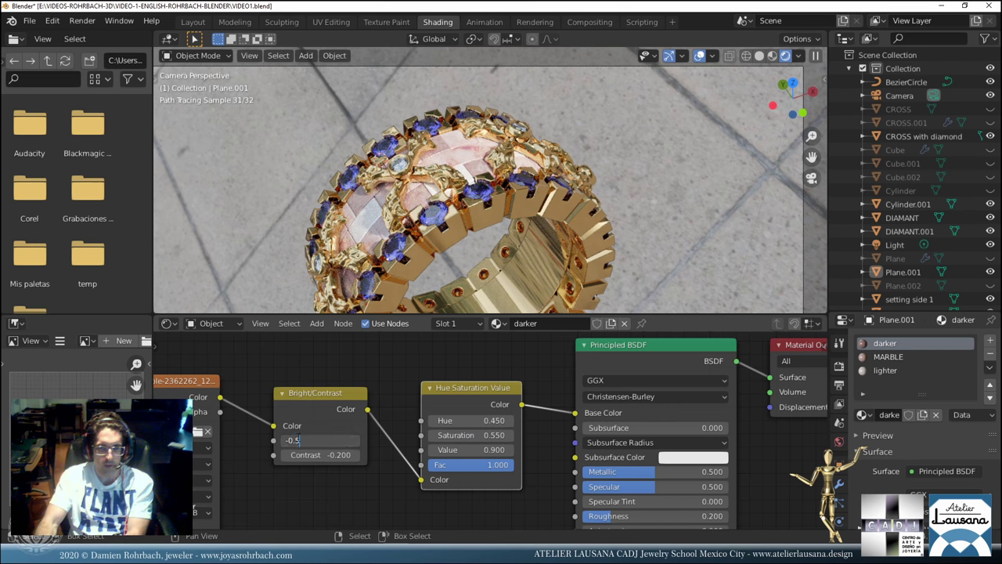
key("BackSpace")
type("75")
key("Return")
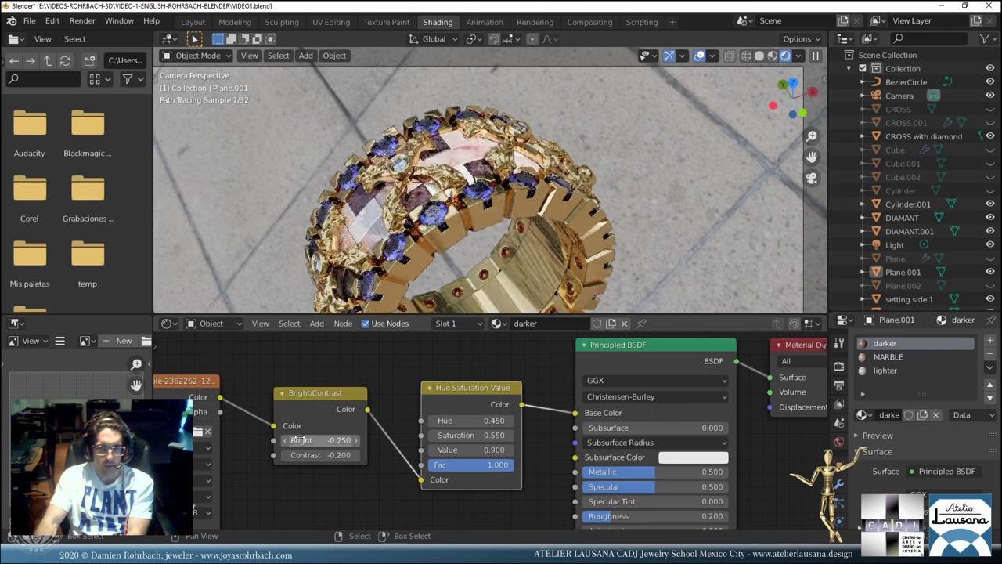
double_click(301, 440)
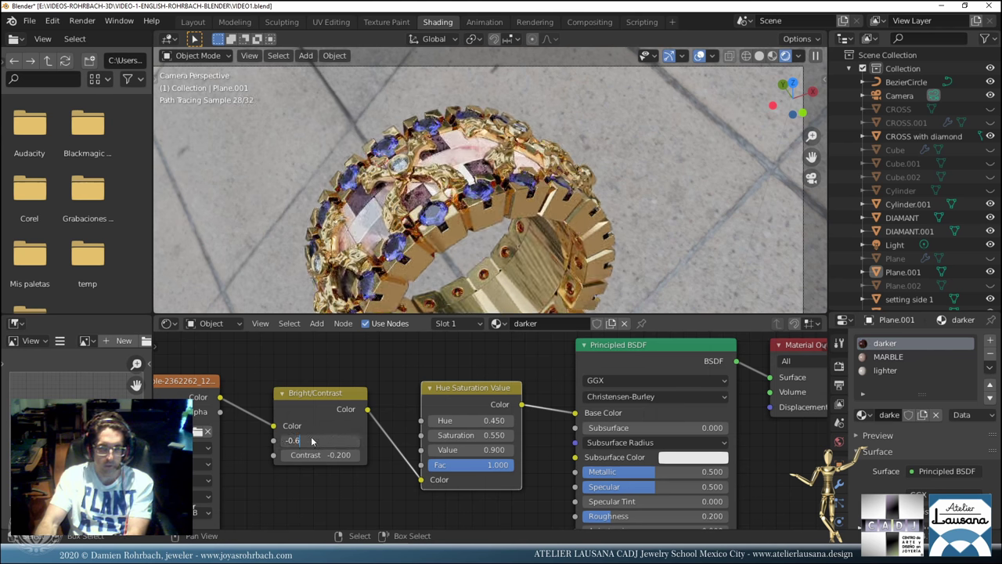
key("Return")
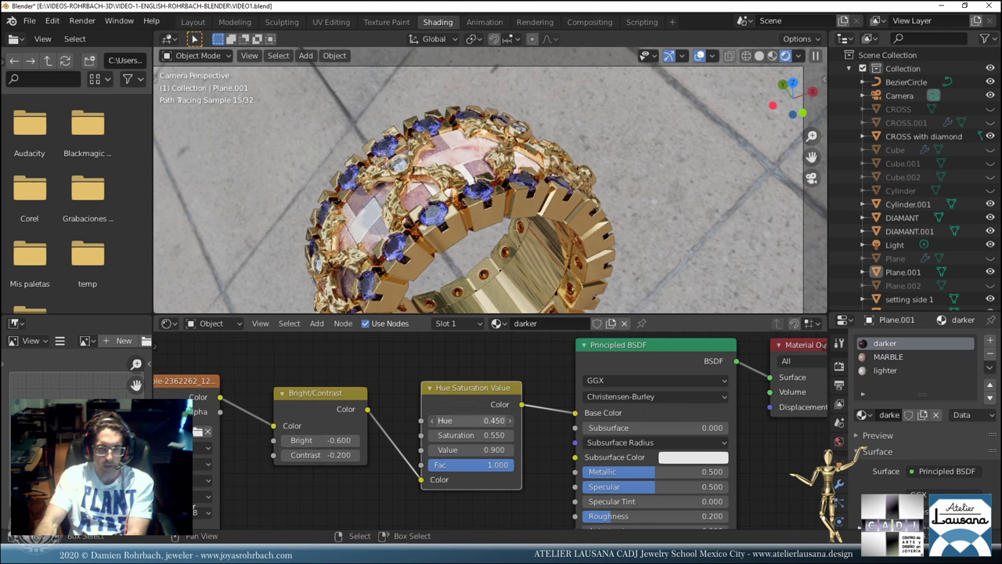
left_click_drag(467, 420, 471, 422)
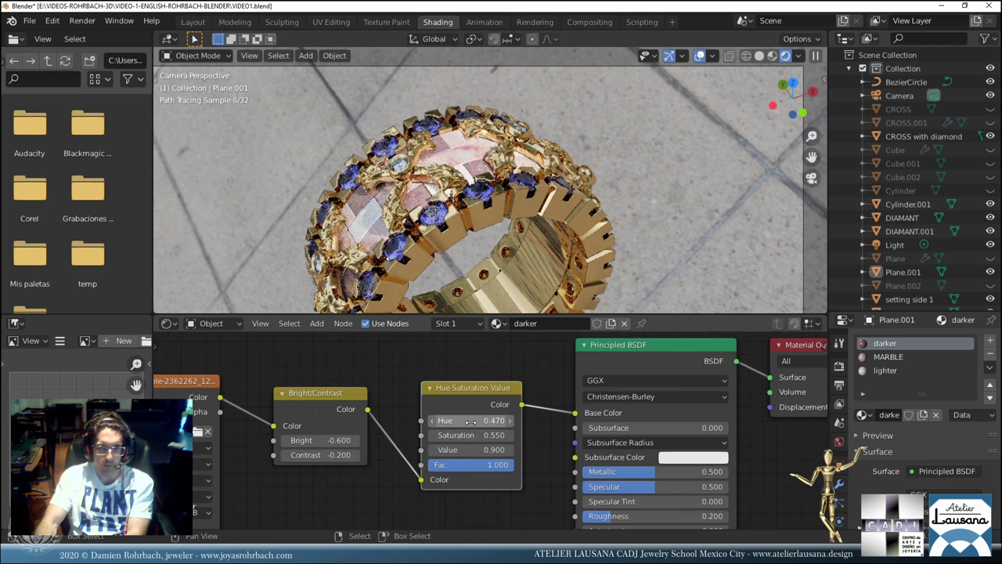
Make the hidden floor object Plane.002 visible under the ring.
middle_click_drag(482, 227, 486, 234)
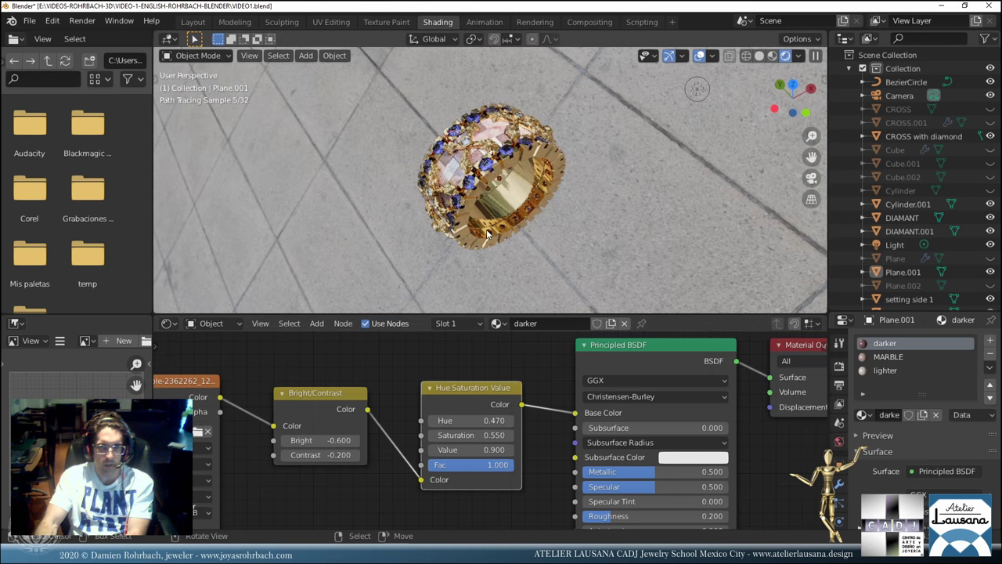
scroll(961, 271, "down", 1)
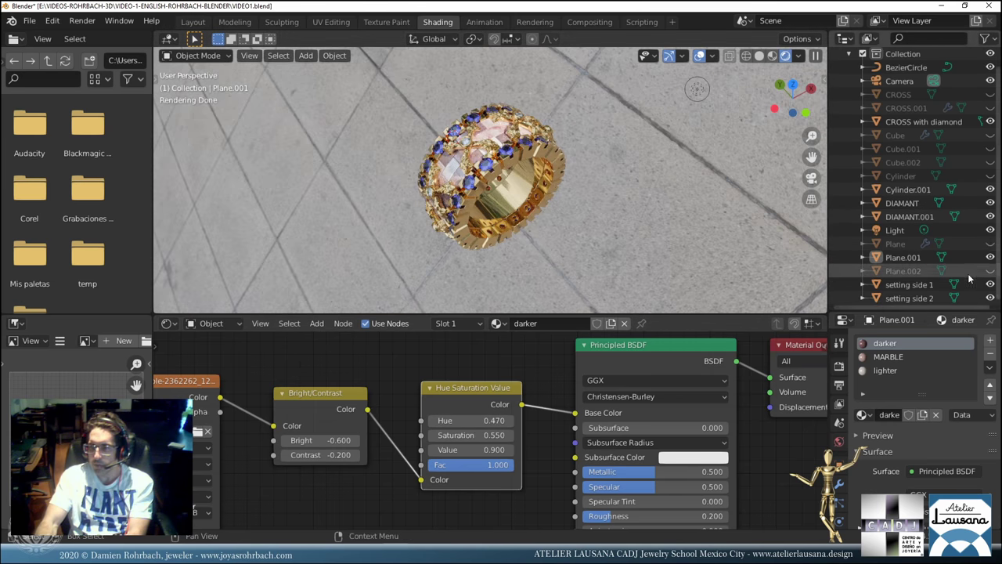
left_click(991, 272)
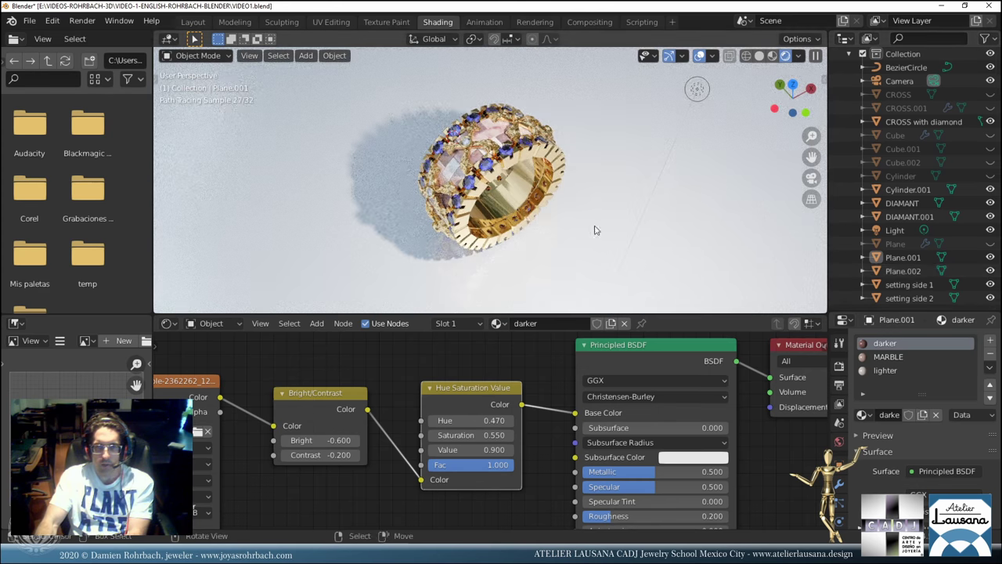
Select the floor plane and darken the FLOOR material's base color to a medium grey.
left_click(595, 230)
left_click(524, 414)
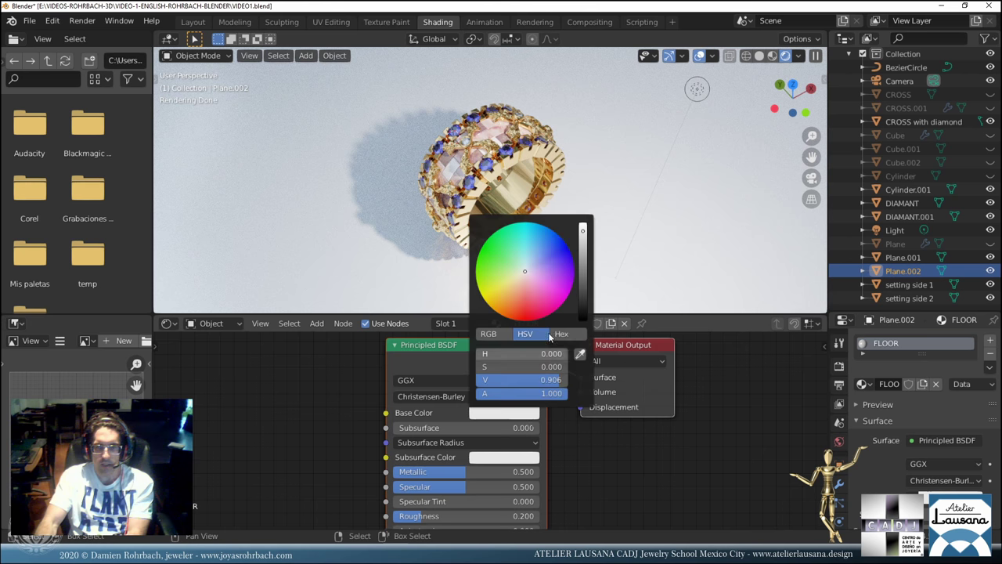
left_click(583, 271)
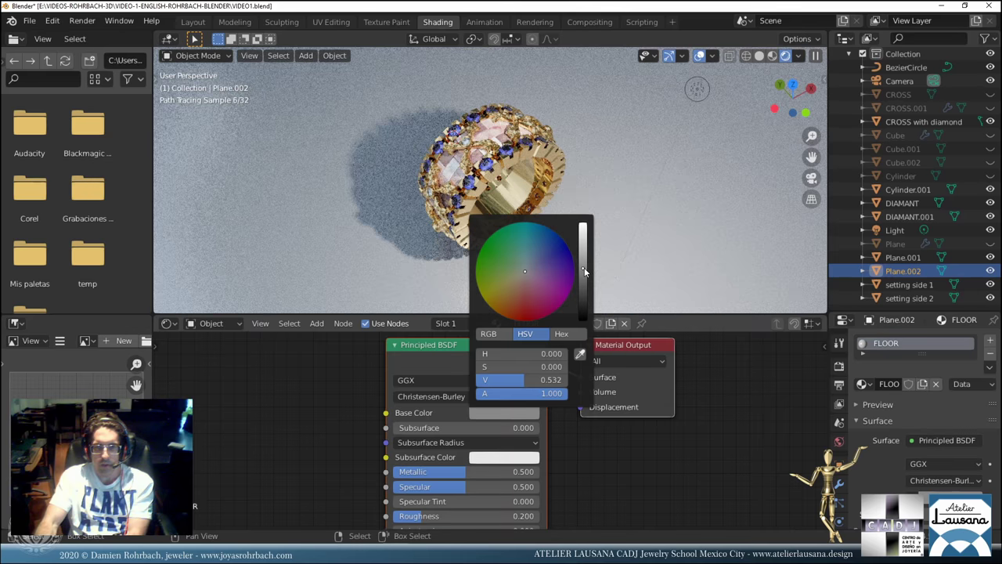
left_click(583, 280)
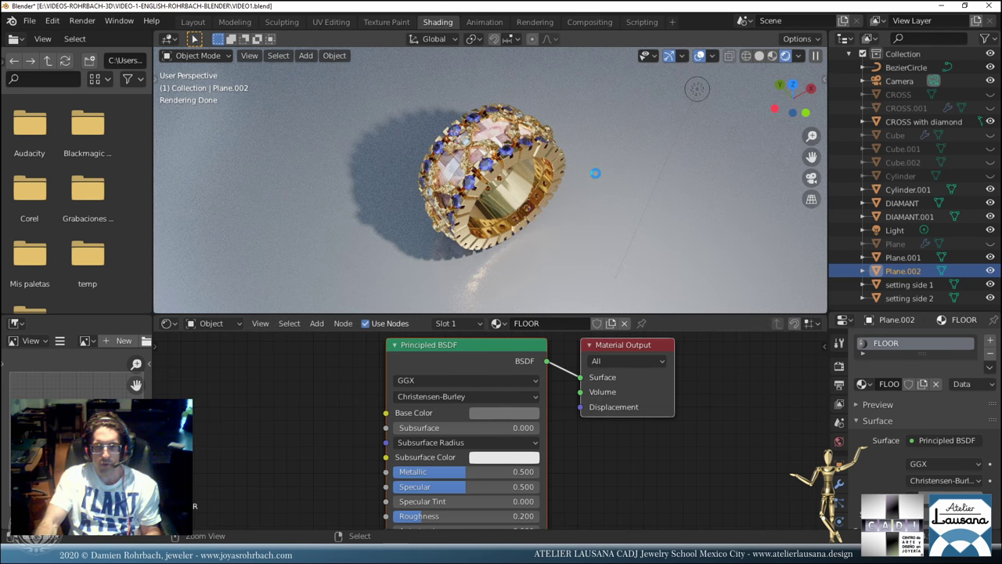
Save the file, show the floor plane's transform properties and view the scene through the camera.
key("ctrl+s")
key("n")
key("KP_0")
scroll(545, 227, "down", 4)
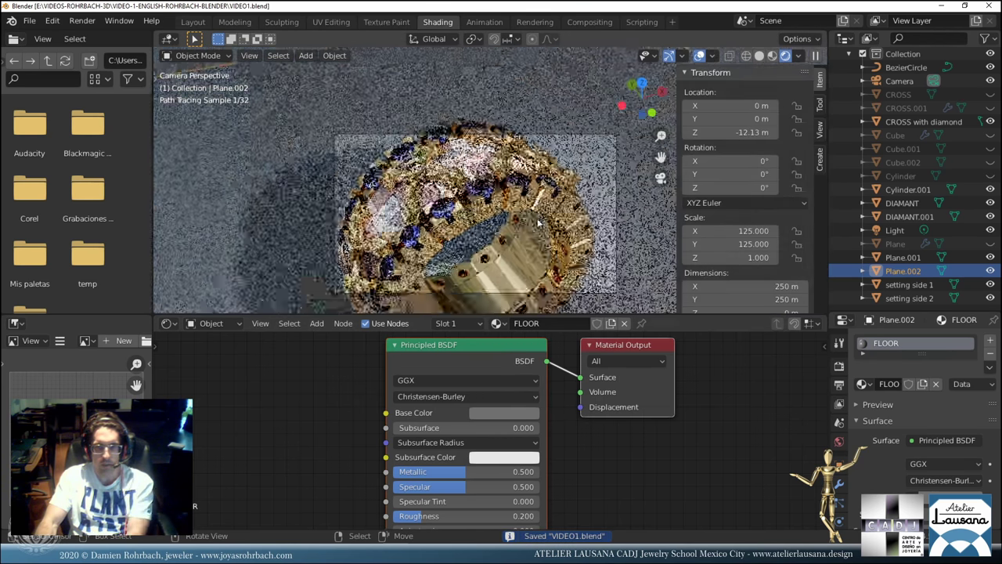
Try reducing the floor plane's X and Y dimensions to 50 m each, and try 80 m each.
double_click(730, 286)
type("50")
key("Tab")
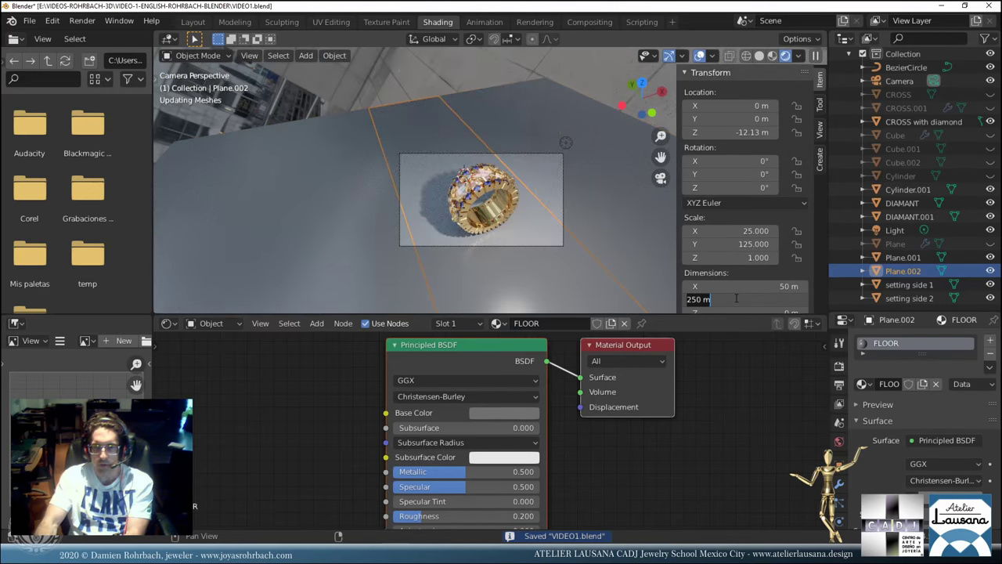
type("50")
key("Return")
left_click(733, 288)
type("80")
key("Tab")
type("80")
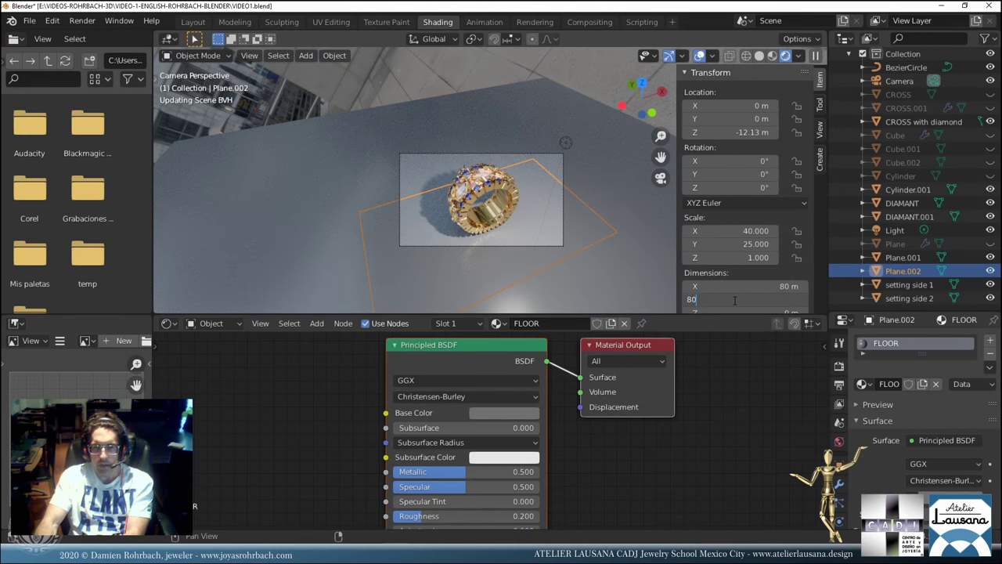
key("Return")
Set the floor plane's Y and X dimensions to 120 m each and save the file.
left_click(736, 300)
type("120")
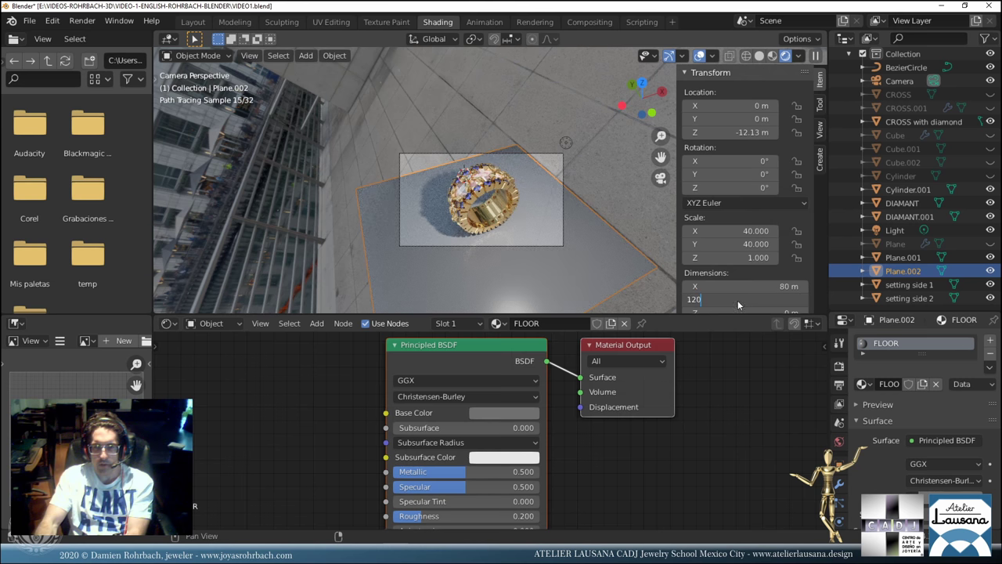
key("Return")
double_click(732, 286)
type("120")
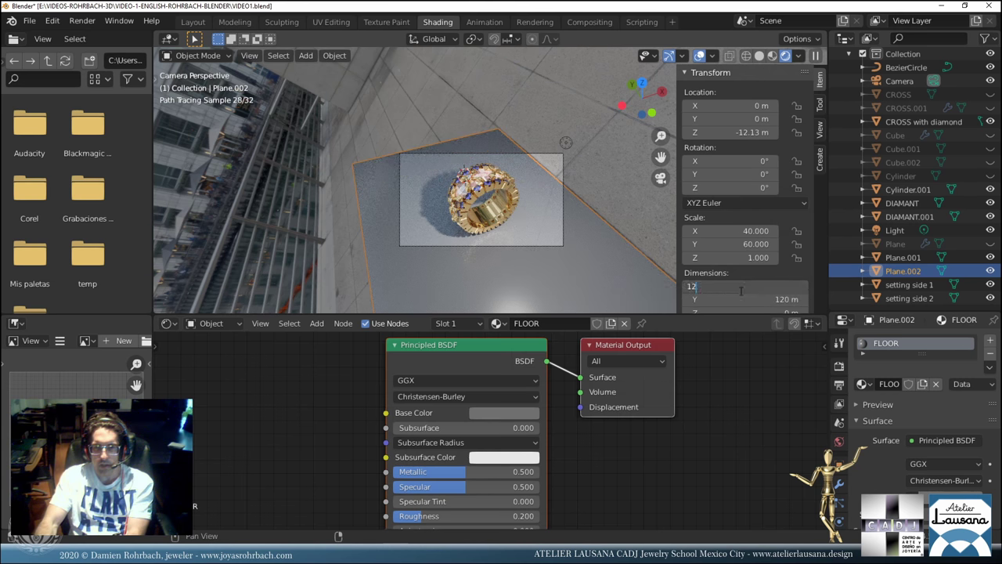
key("Return")
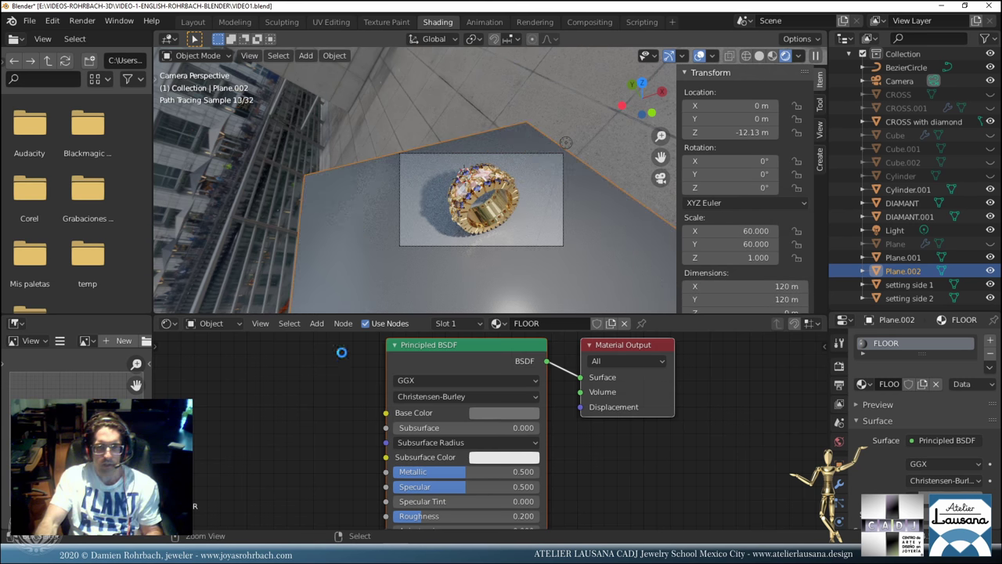
key("ctrl+s")
Select the marble inlay and set the darker material's Metallic to 0.75 and Roughness to 0.1.
scroll(486, 181, "up", 10)
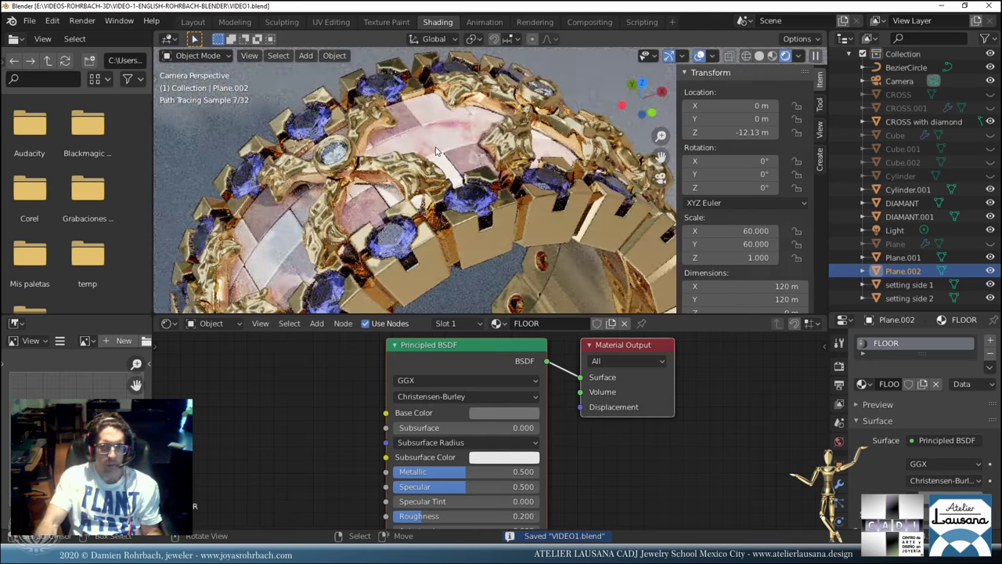
left_click(436, 151)
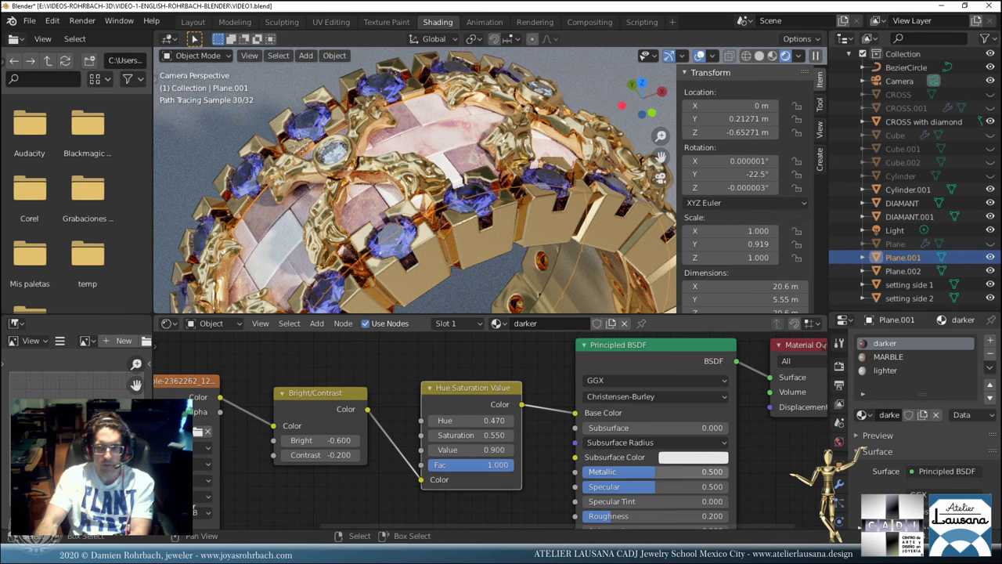
left_click(634, 472)
type(".75")
key("Return")
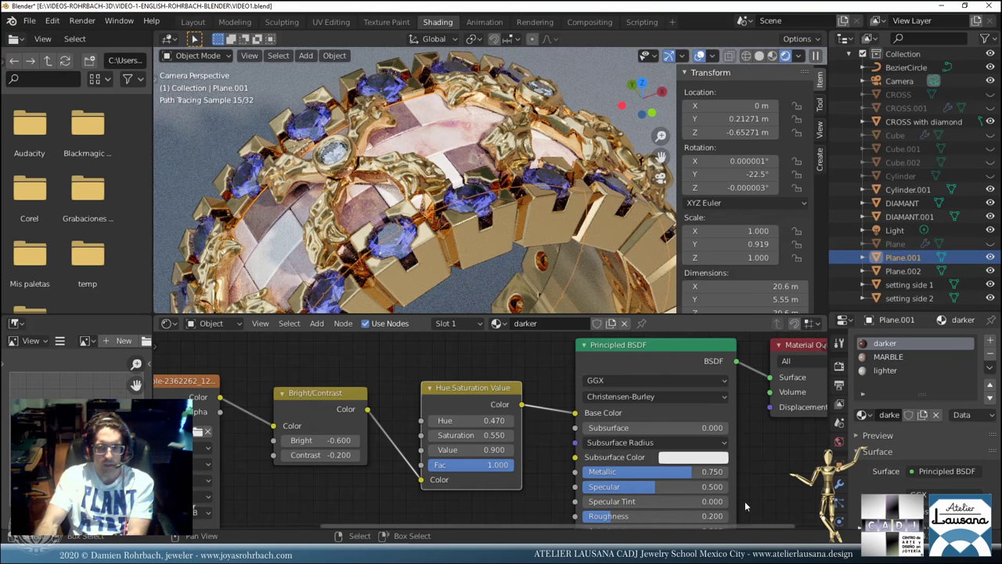
middle_click_drag(745, 501, 720, 493)
left_click(636, 508)
type(".1")
key("Return")
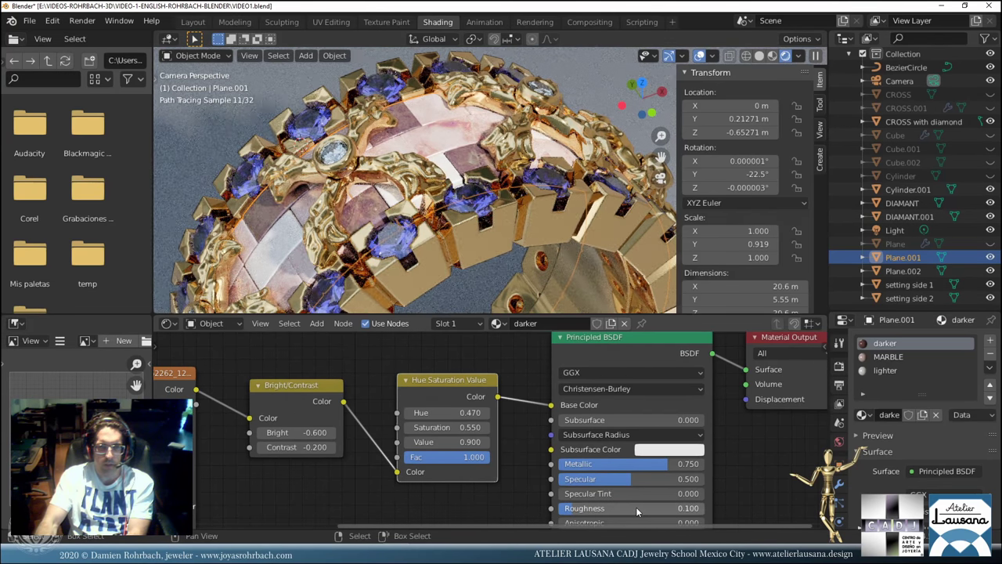
Add a Bump node to the darker material, placed between the marble image texture and the Principled BSDF.
scroll(470, 477, "down", 2)
middle_click_drag(305, 452, 354, 397)
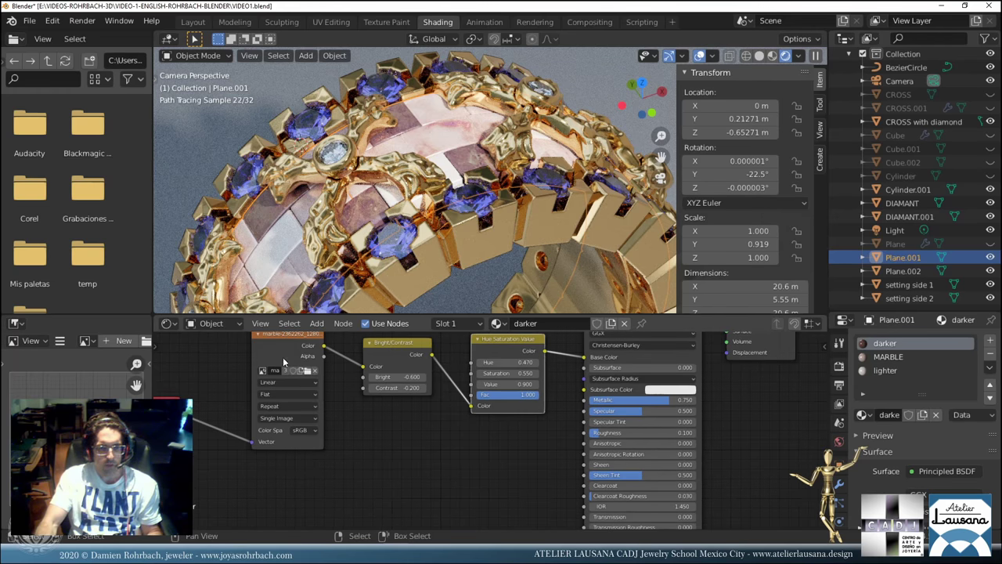
left_click_drag(283, 357, 274, 391)
left_click(316, 322)
mouse_move(345, 427)
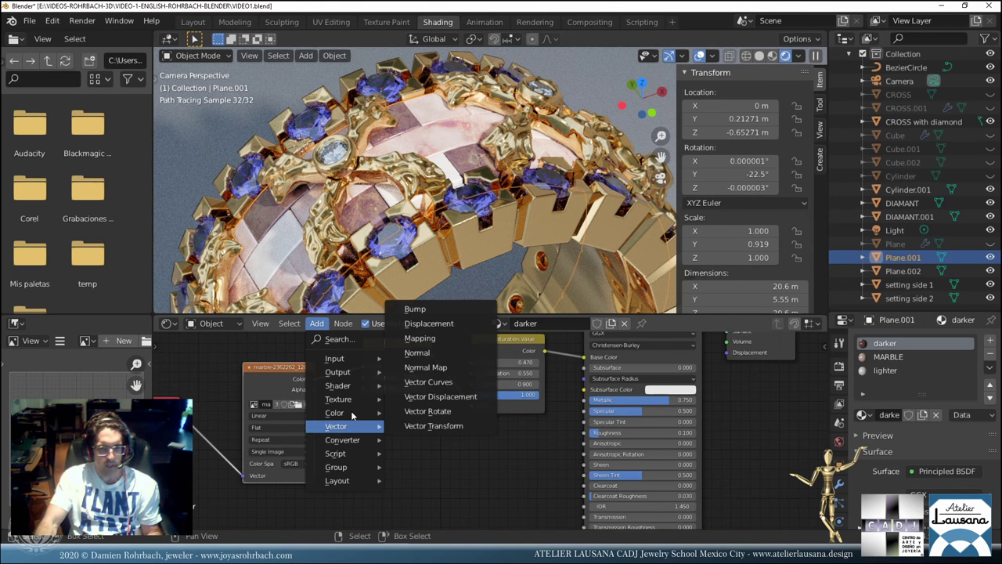
left_click(418, 308)
left_click(403, 458)
middle_click_drag(490, 449, 475, 416)
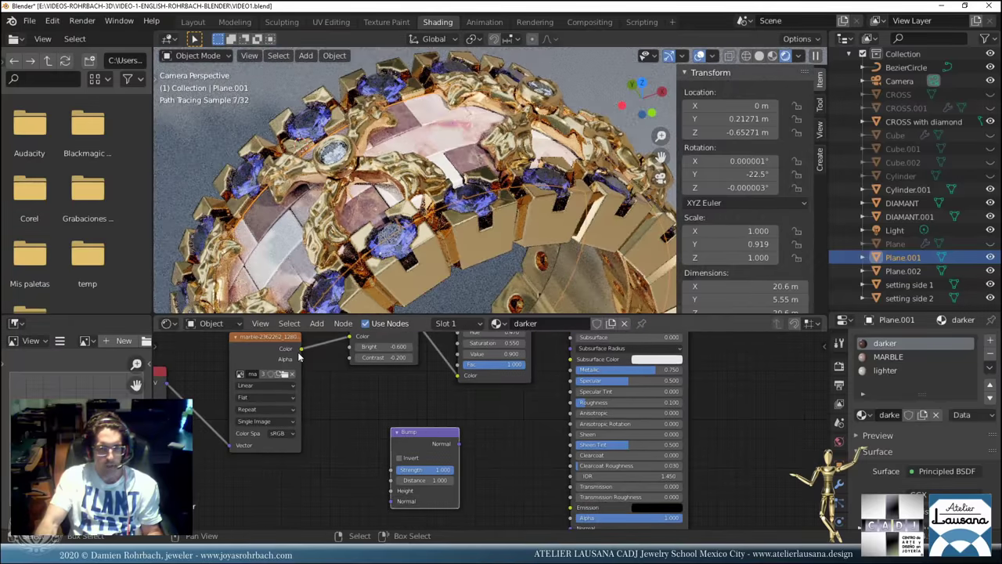
Connect the marble texture's Color to the Bump Height, and the Bump Normal to the Principled BSDF's Normal.
left_click_drag(301, 348, 390, 491)
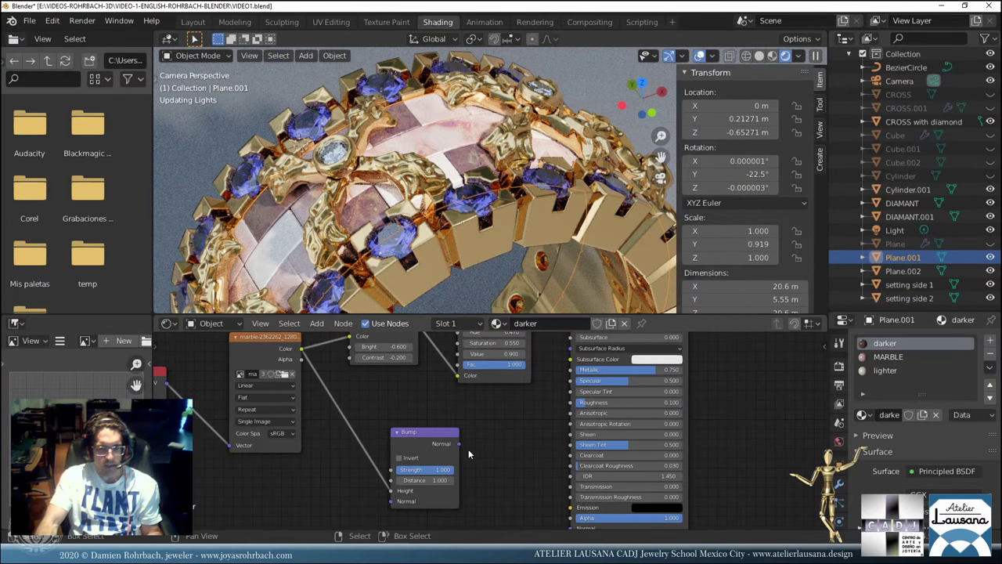
middle_click_drag(510, 464, 491, 440)
left_click_drag(441, 421, 503, 506)
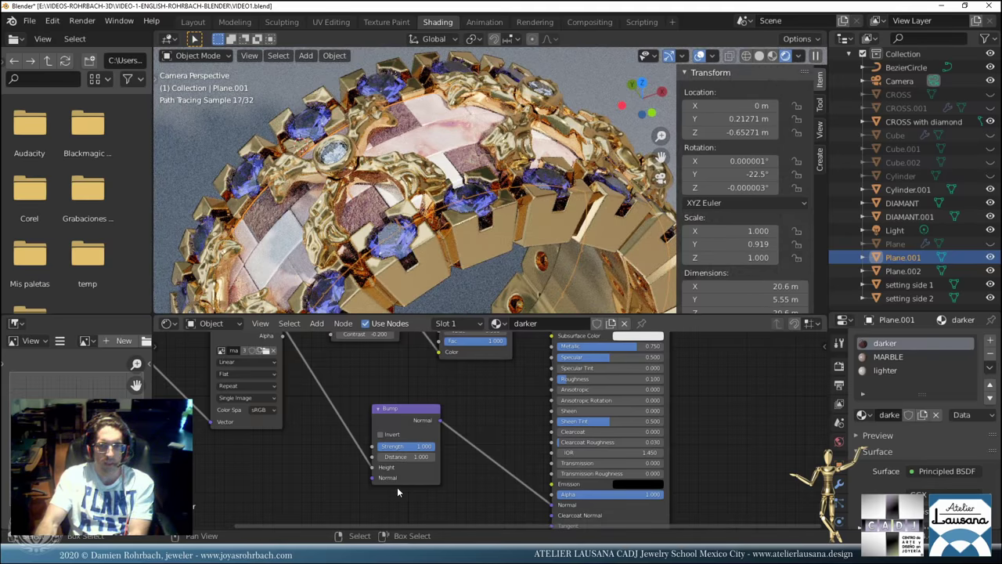
Try a Bump strength of 0.5 on the darker material and settle on 0.1.
left_click(404, 446)
key("BackSpace")
type("0.5")
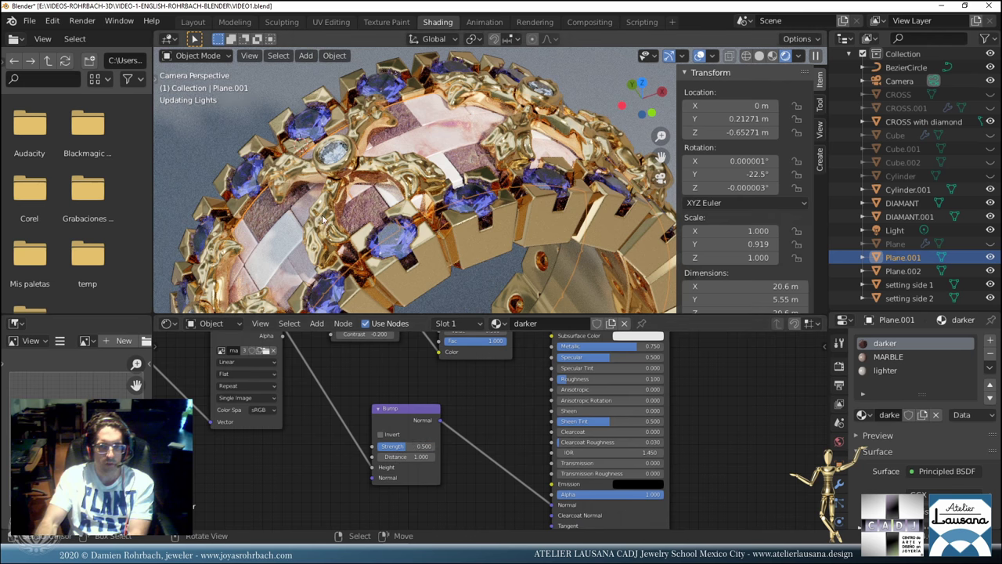
key("Return")
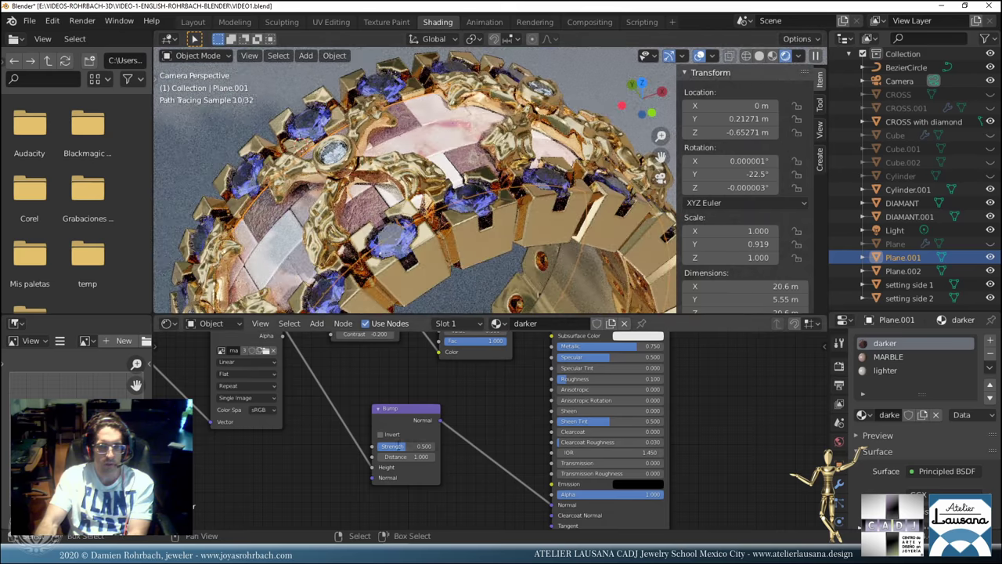
type("0.1")
key("Return")
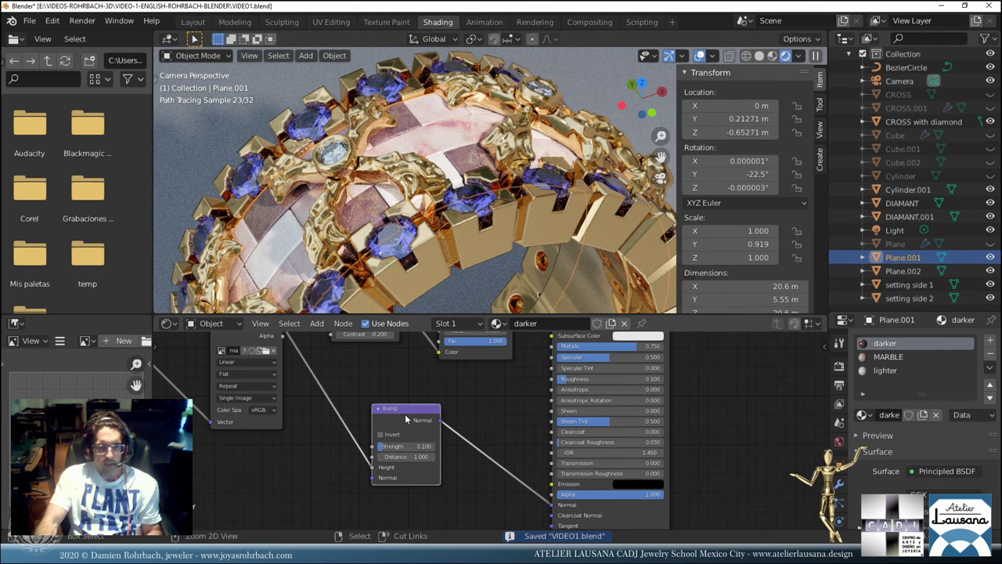
Paste the Bump node into the MARBLE material, wire it from texture Color to shader Normal, and save the file.
left_click(899, 353)
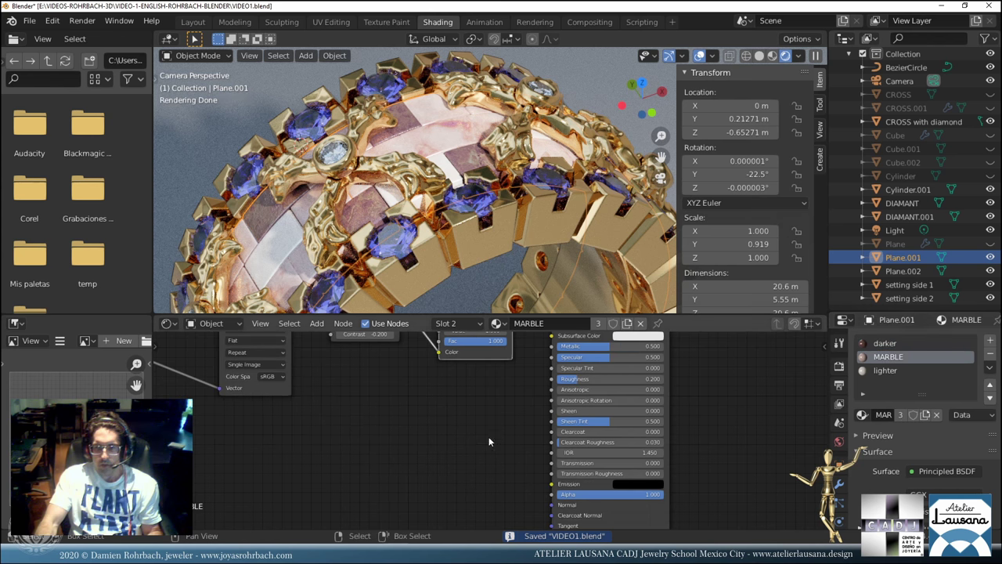
left_click(489, 437)
key("ctrl+v")
scroll(490, 437, "down", 4)
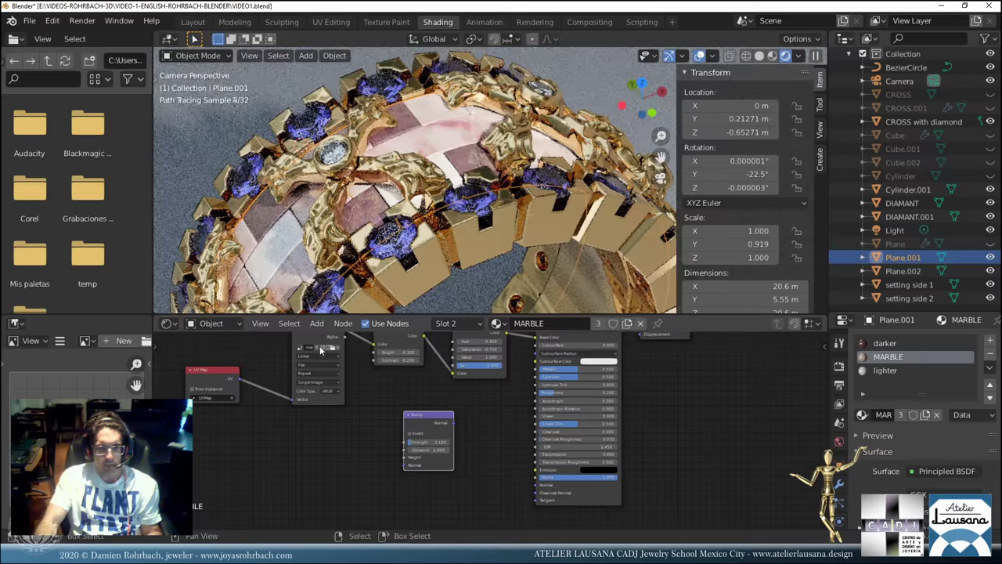
left_click_drag(319, 350, 404, 458)
left_click_drag(453, 423, 532, 489)
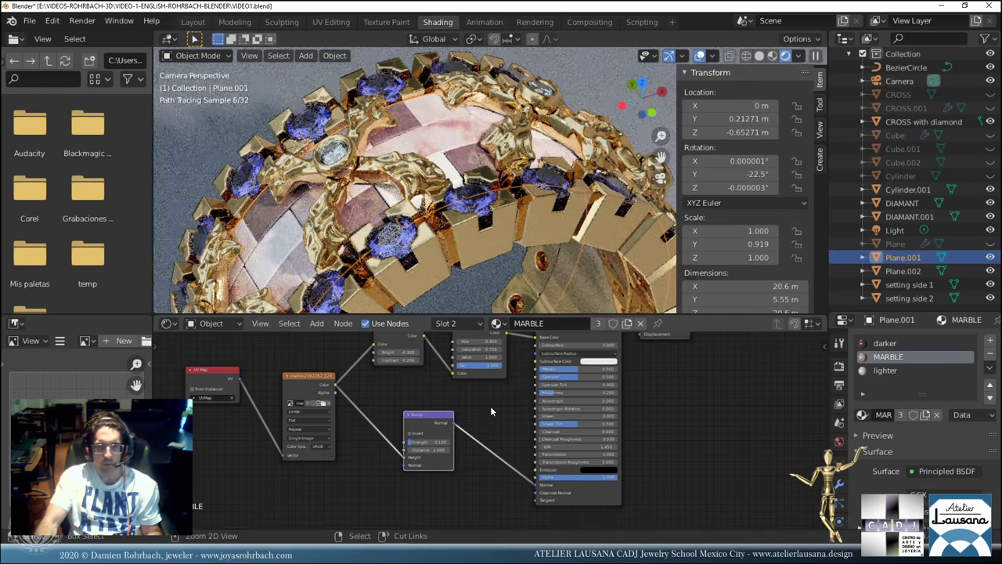
key("ctrl+s")
Add the same Bump node to the lighter material, wire it from texture Color to shader Normal, and save.
left_click(887, 370)
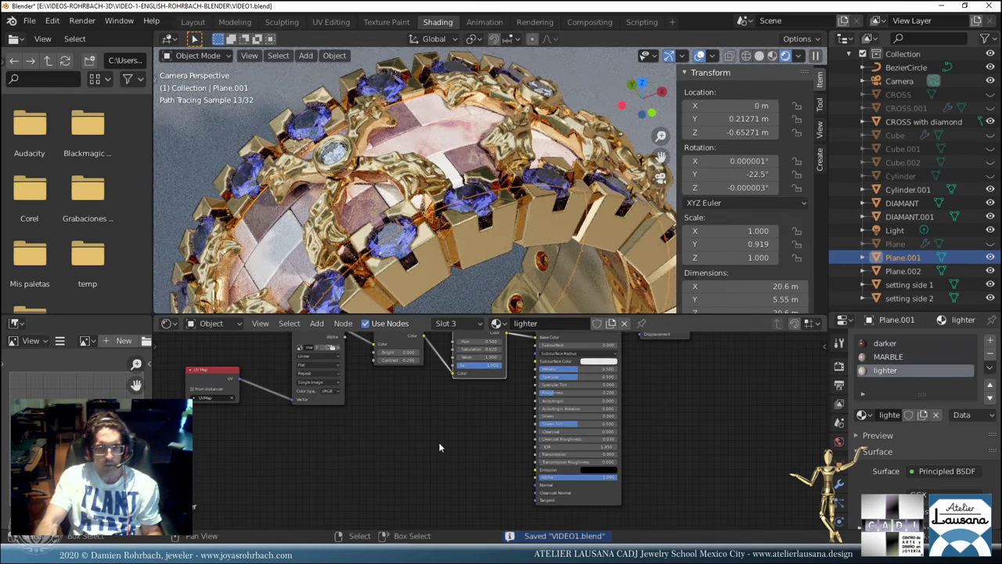
left_click_drag(313, 336, 401, 467)
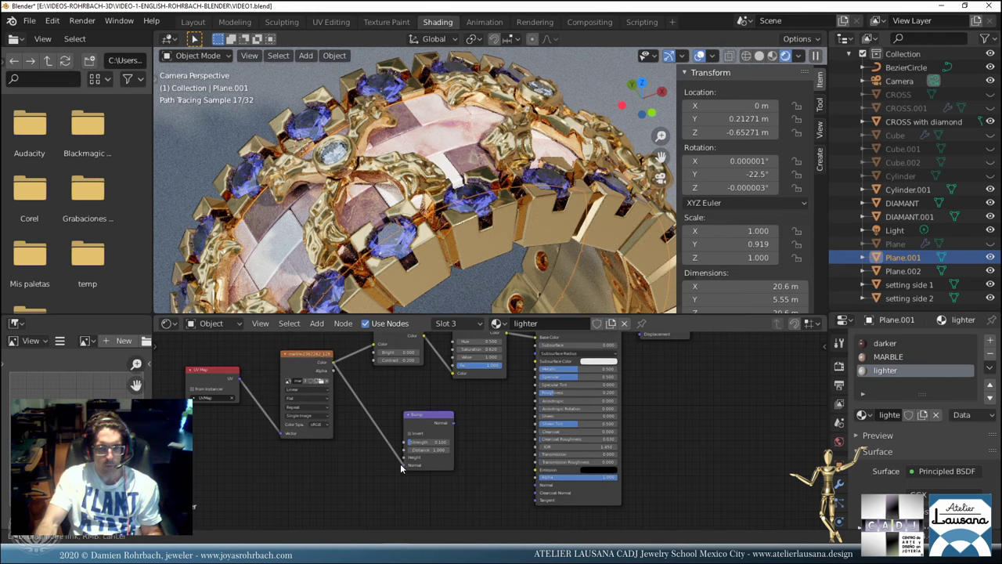
left_click_drag(452, 423, 537, 486)
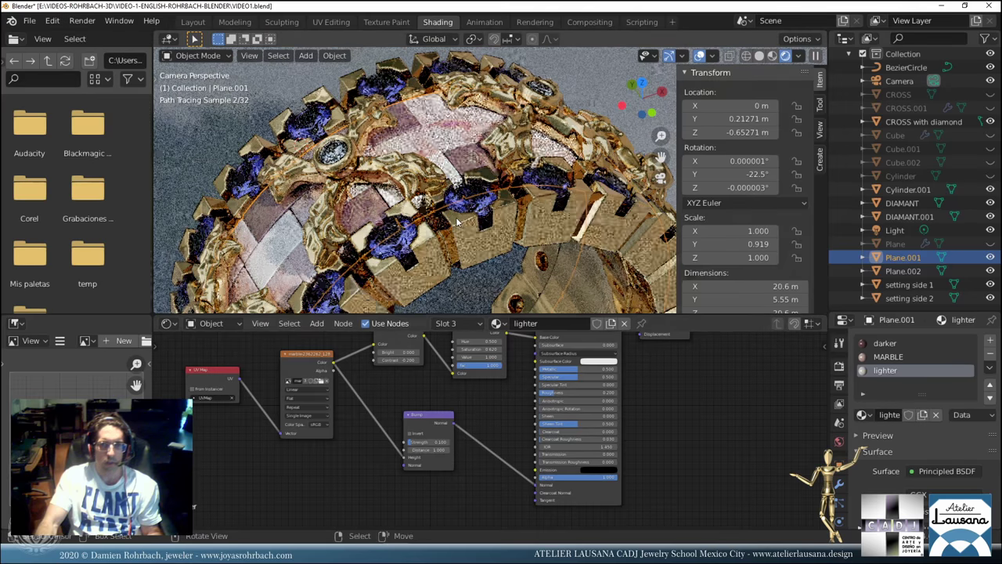
key("ctrl+s")
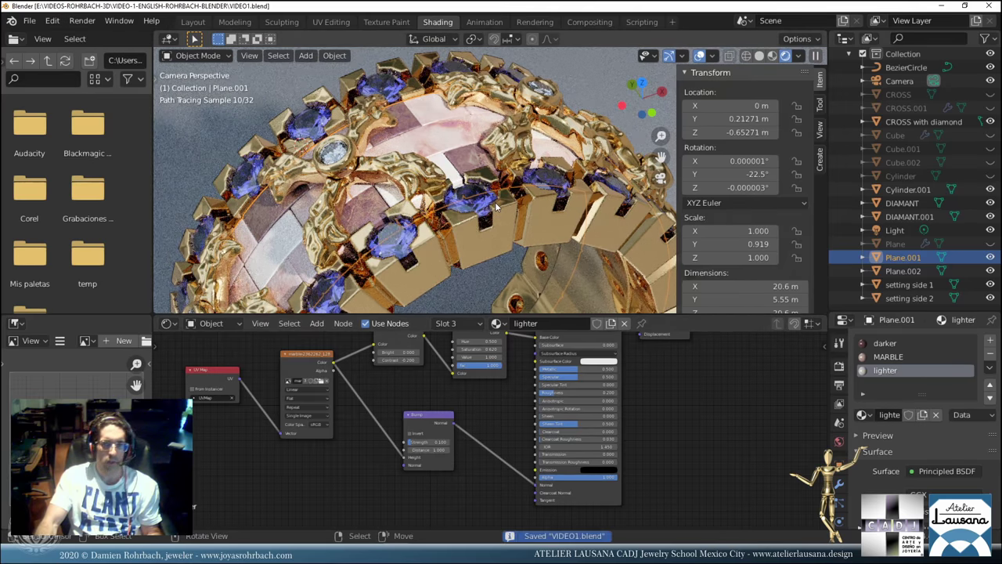
Copy the marble texture and Bump nodes into the FLOOR material and connect them to Base Color and Normal.
scroll(495, 202, "down", 5)
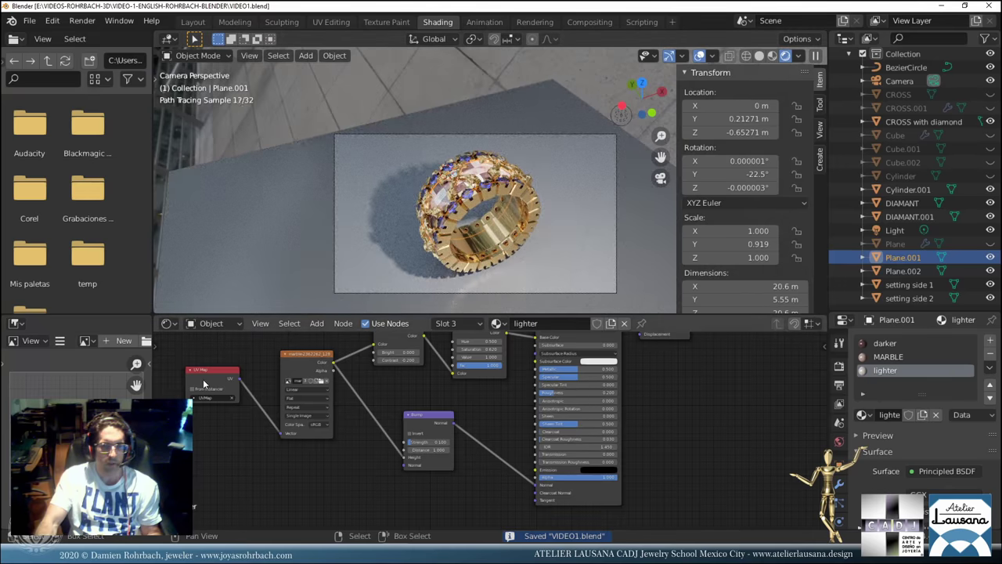
middle_click_drag(367, 365, 347, 394)
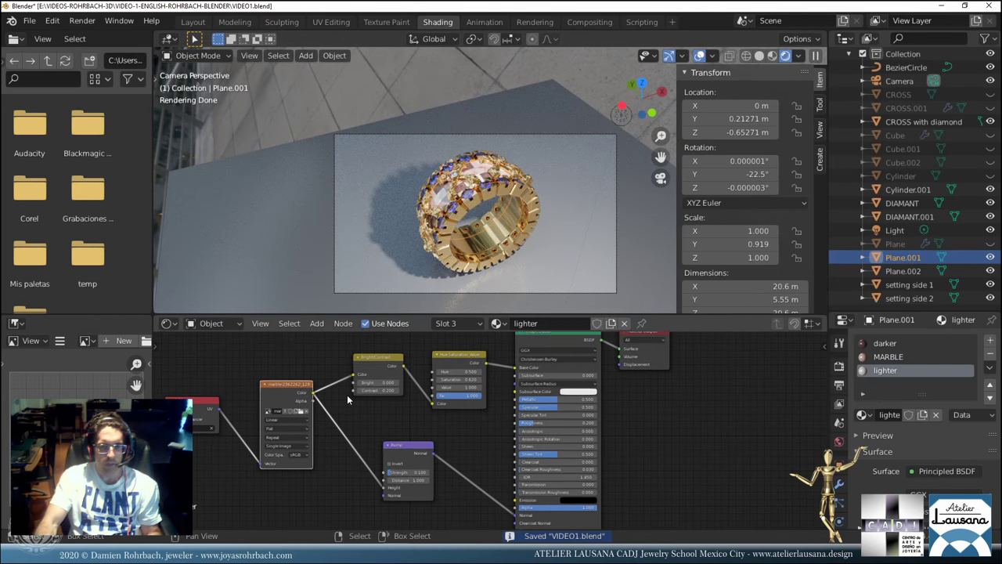
left_click(389, 448)
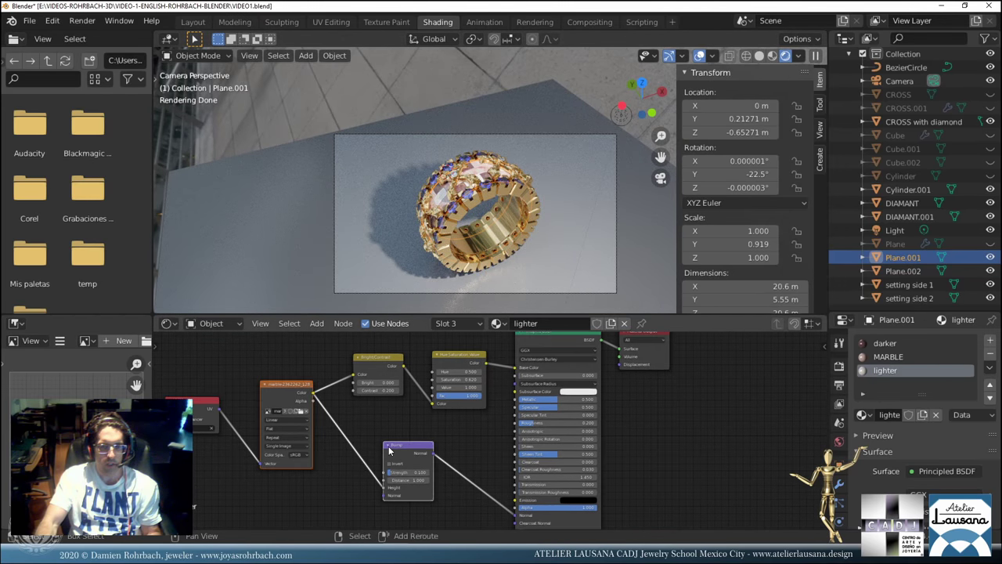
left_click(308, 243)
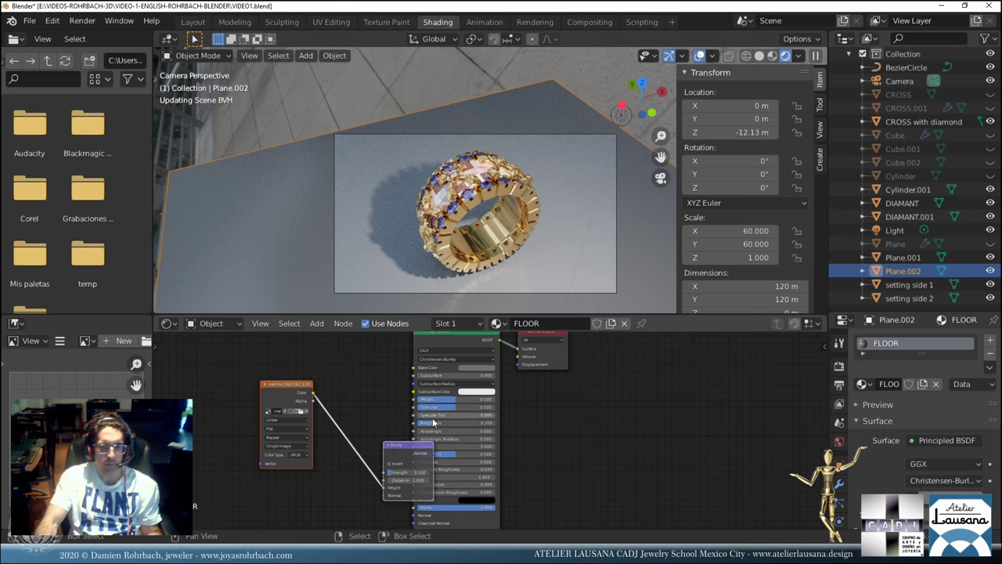
left_click_drag(402, 444, 415, 517)
left_click(398, 468)
left_click_drag(262, 383, 414, 367)
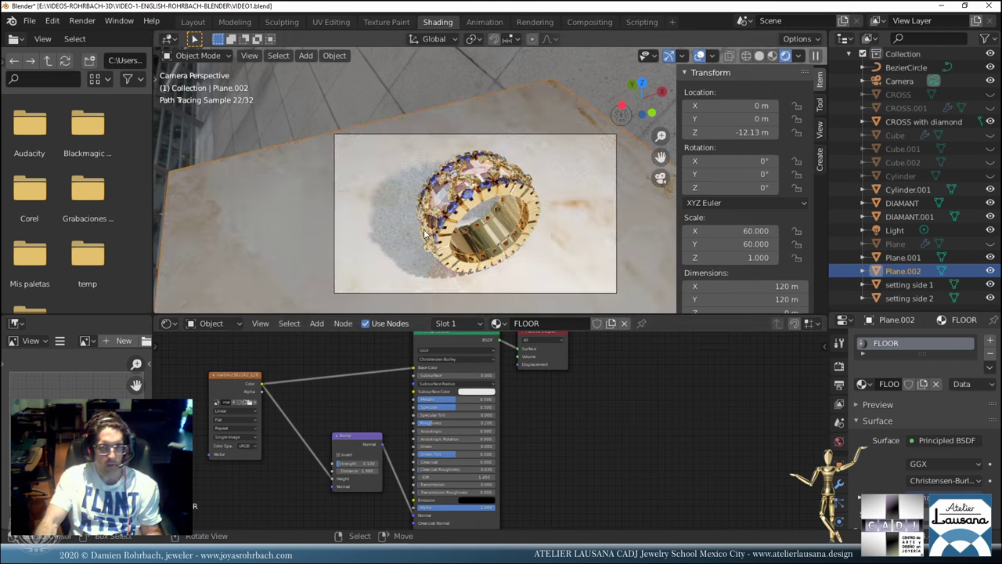
Replace the floor texture's image with a pink stone image, set the Bump strength to 1 and save the file.
key("n")
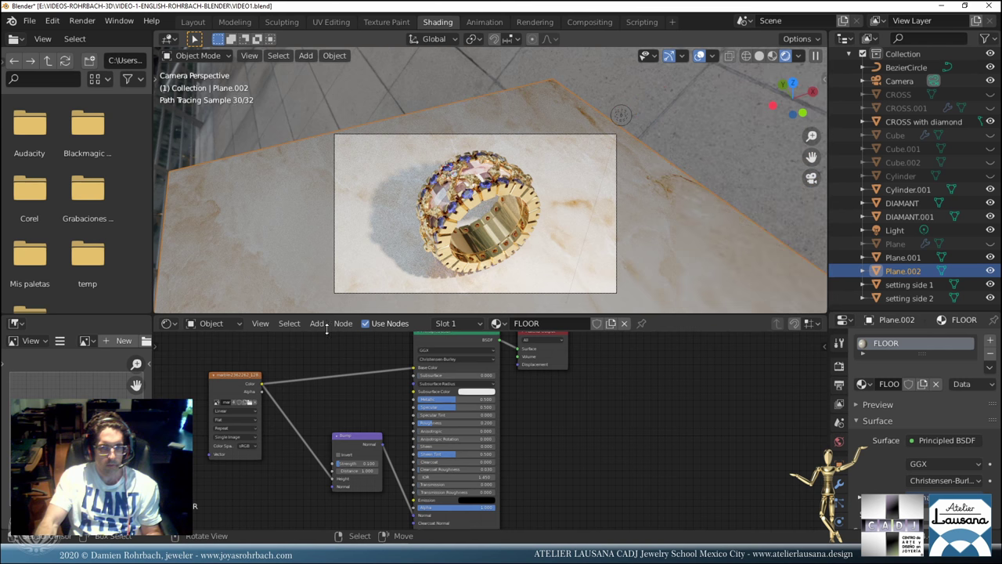
left_click(243, 401)
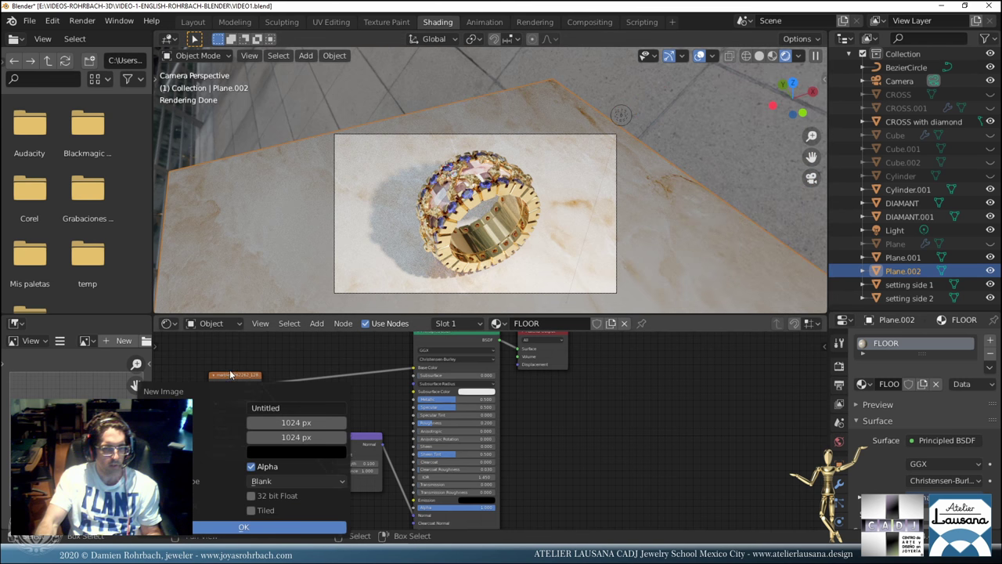
left_click(249, 402)
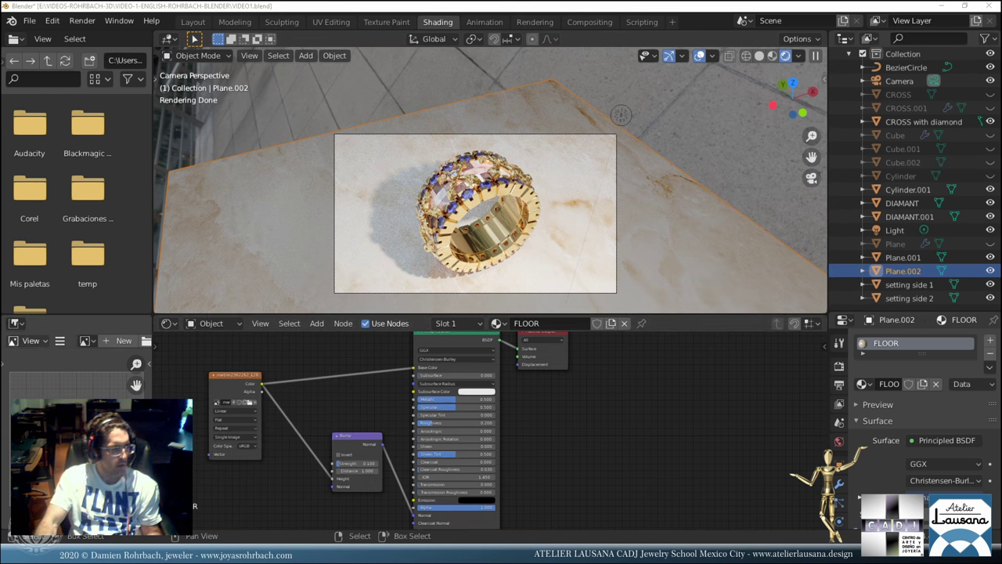
key("ctrl+s")
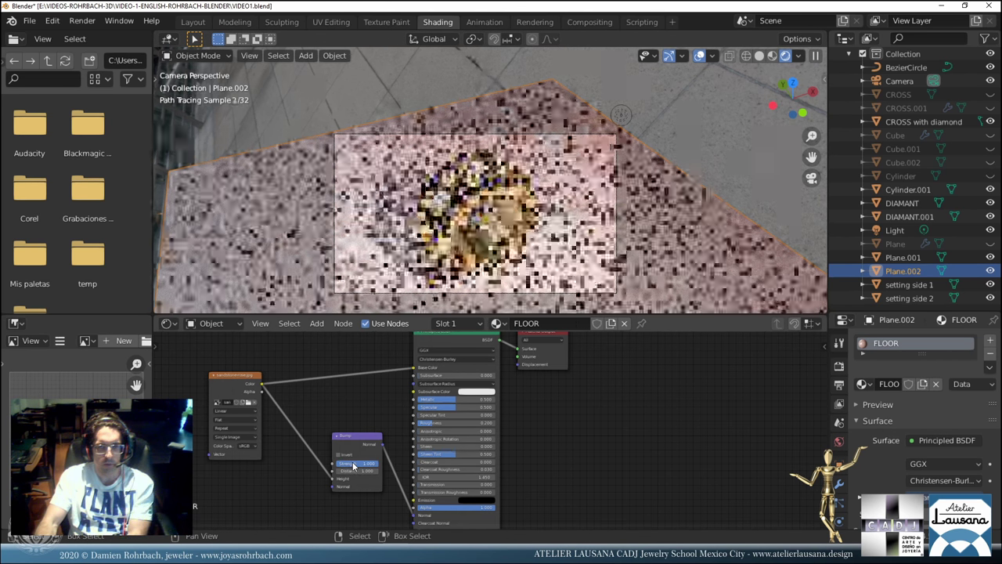
scroll(572, 224, "up", 2)
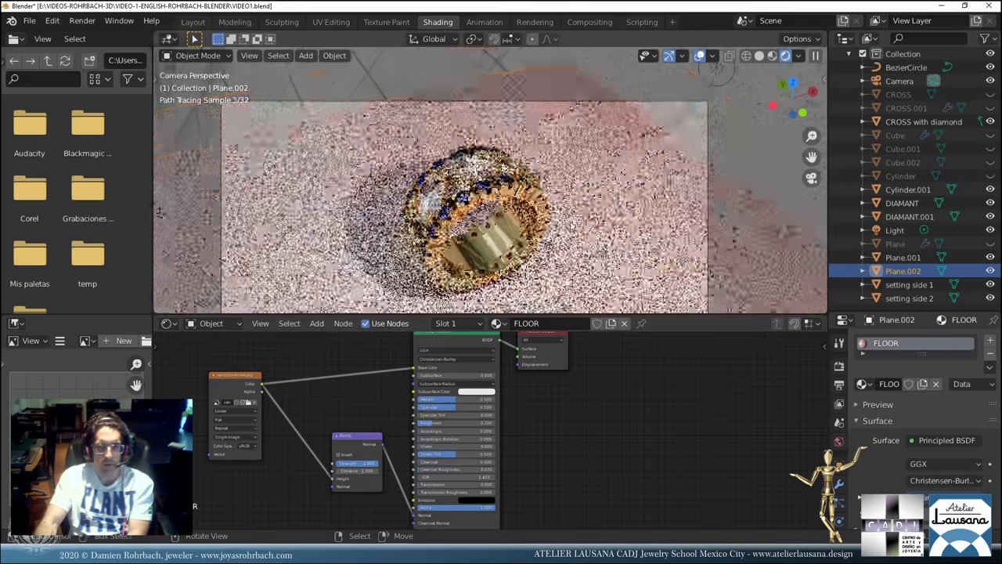
scroll(572, 224, "up", 2)
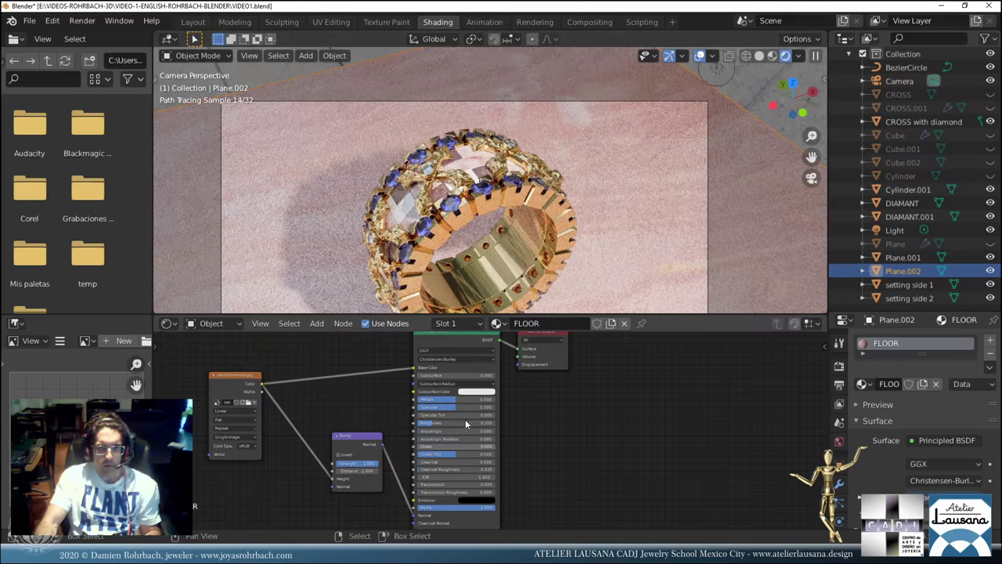
Set the Bump node's Strength to 2 and the shader's Roughness to 0.1 in the FLOOR material.
scroll(542, 267, "up", 2)
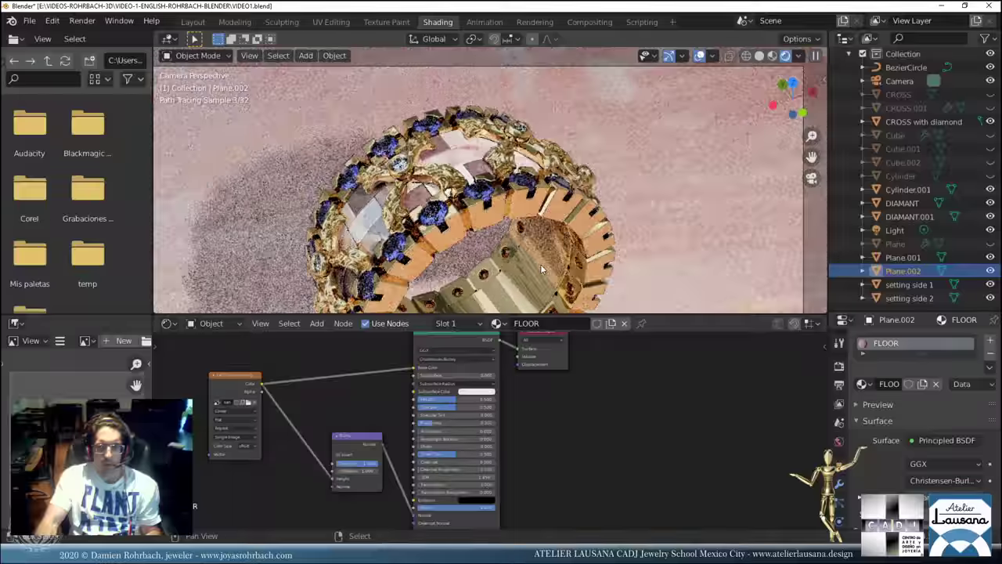
middle_click_drag(542, 267, 493, 109, "shift")
scroll(534, 208, "up", 4)
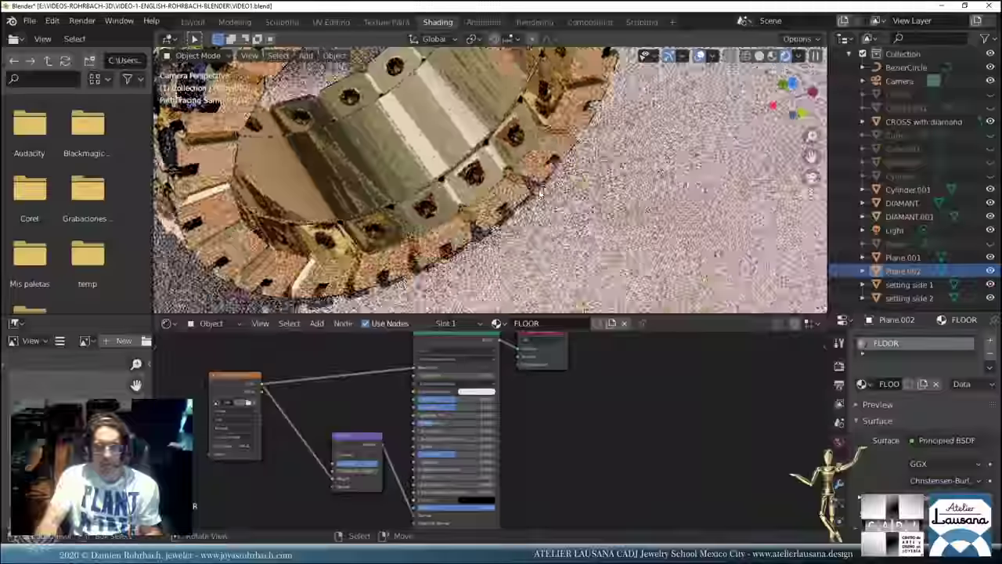
scroll(534, 208, "up", 2)
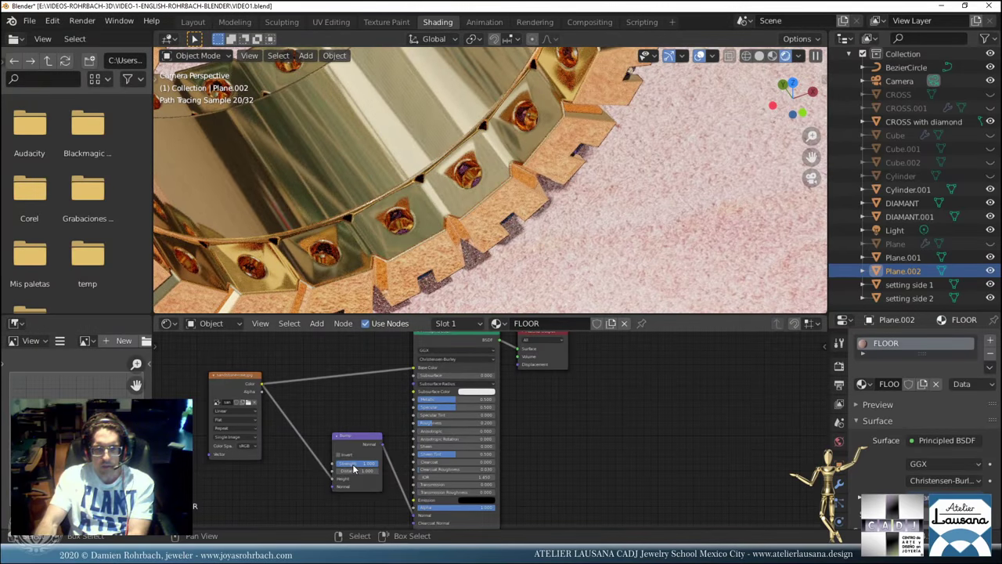
key("Return")
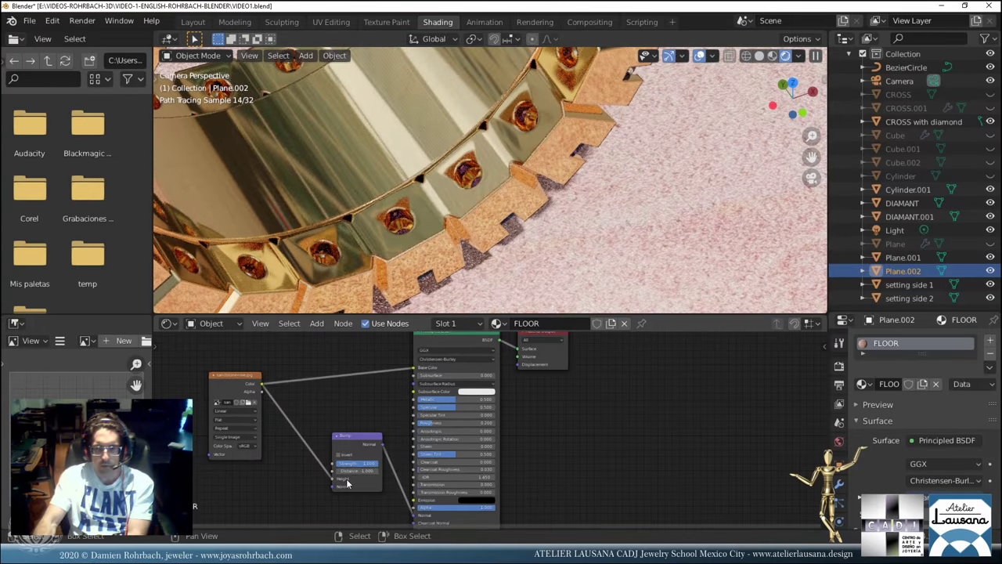
left_click(352, 463)
type("2")
key("Return")
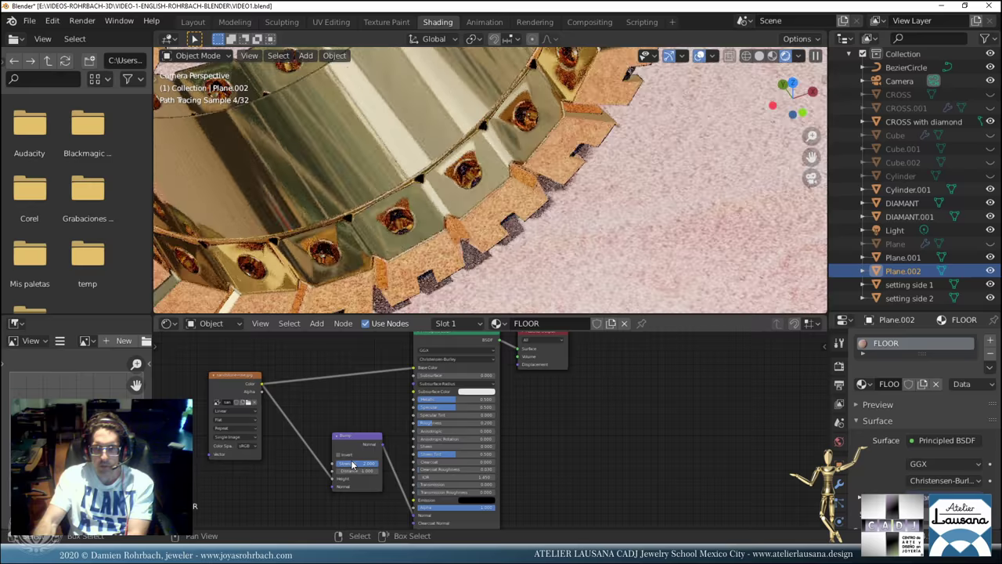
left_click(440, 424)
type("0.1")
key("Return")
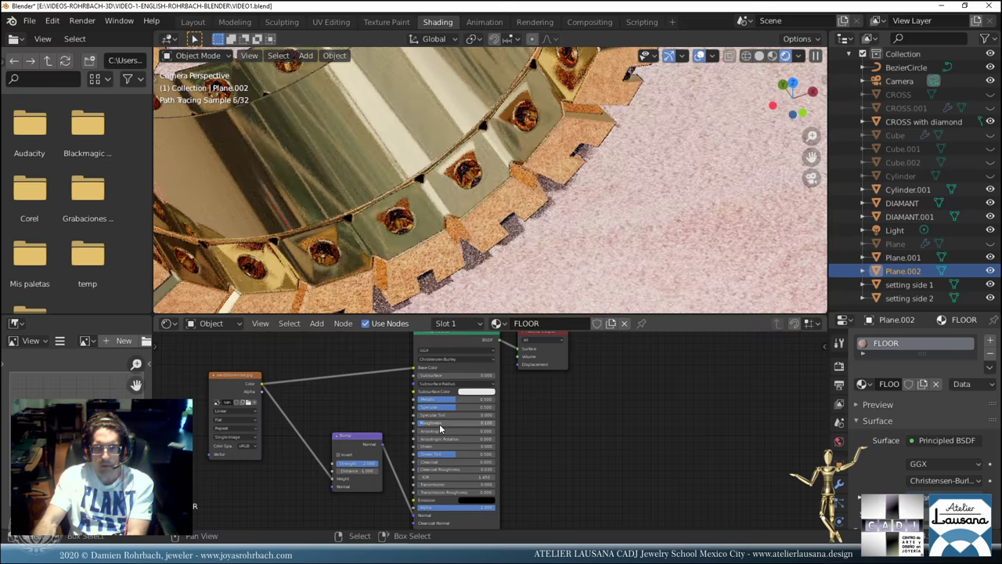
Test Metallic values of 1 and 0.8 on the floor shader and return it to 0.5.
left_click(443, 400)
type("1")
key("Return")
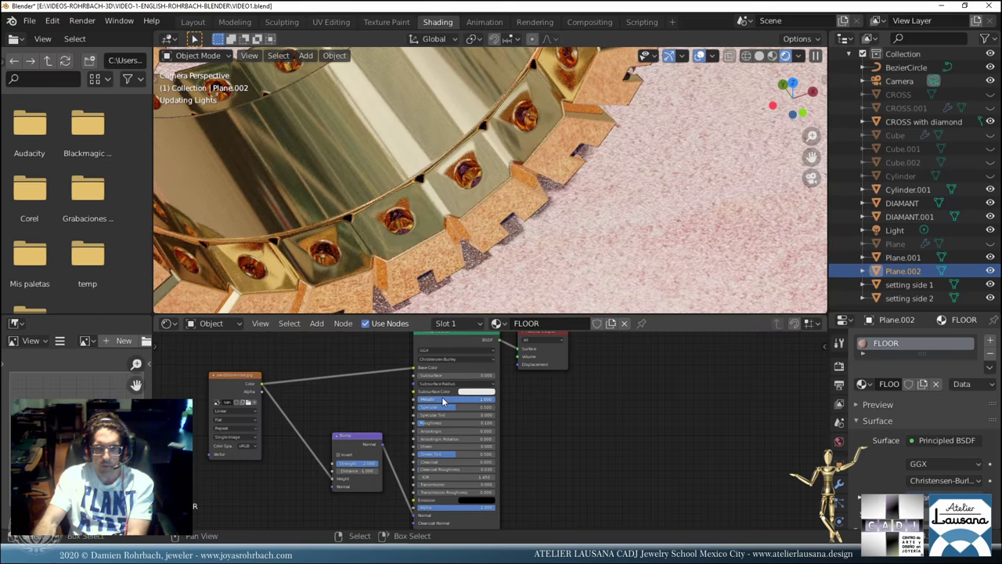
left_click(443, 399)
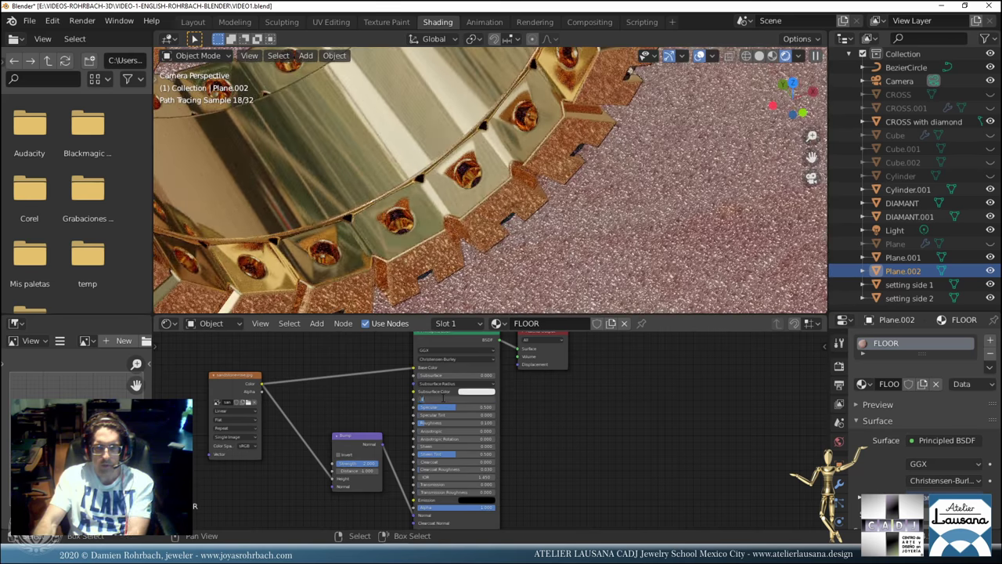
type("0.8")
key("Return")
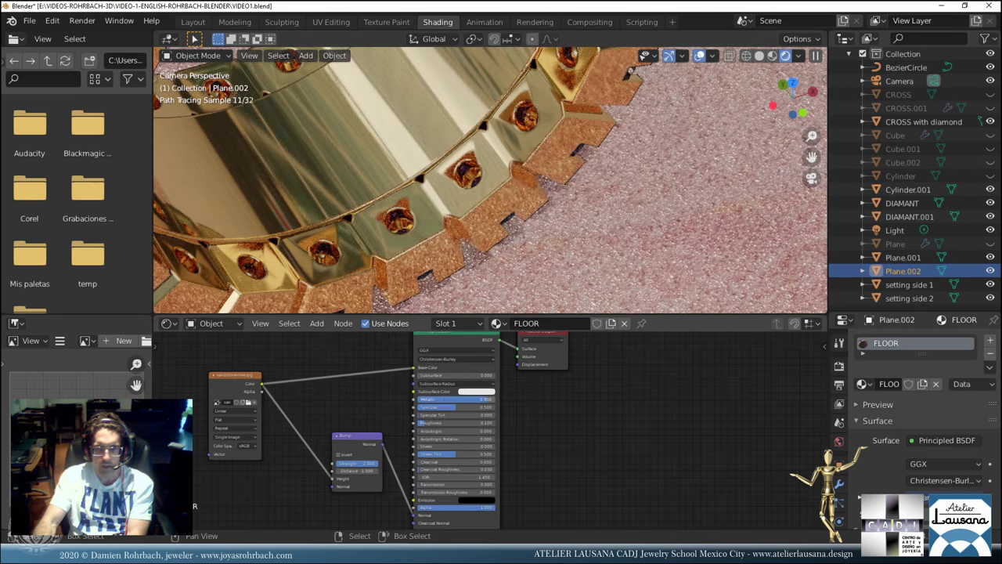
left_click(443, 399)
type("0.5")
key("Return")
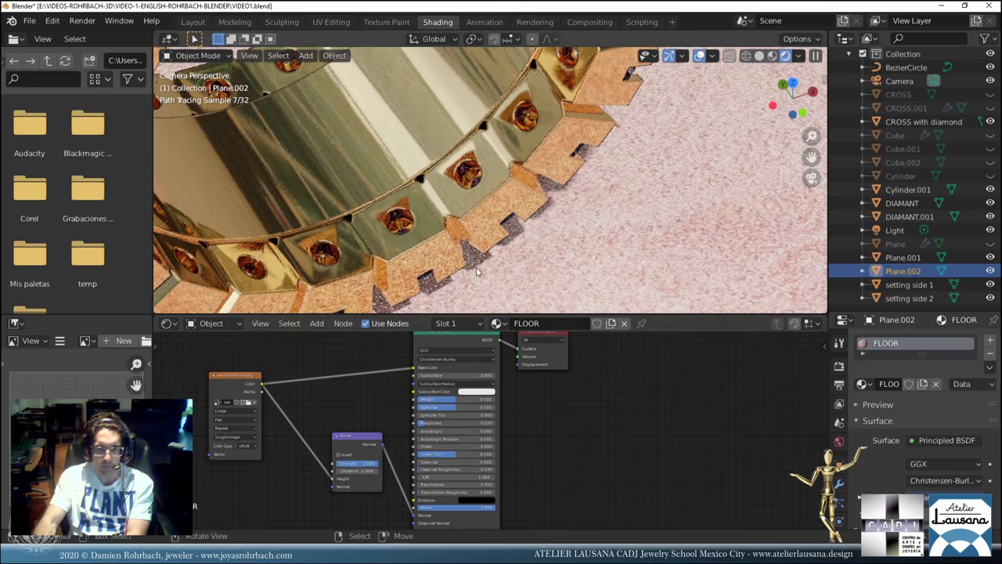
Save the file with the whole ring in the camera view.
scroll(477, 276, "down", 9)
key("ctrl+s")
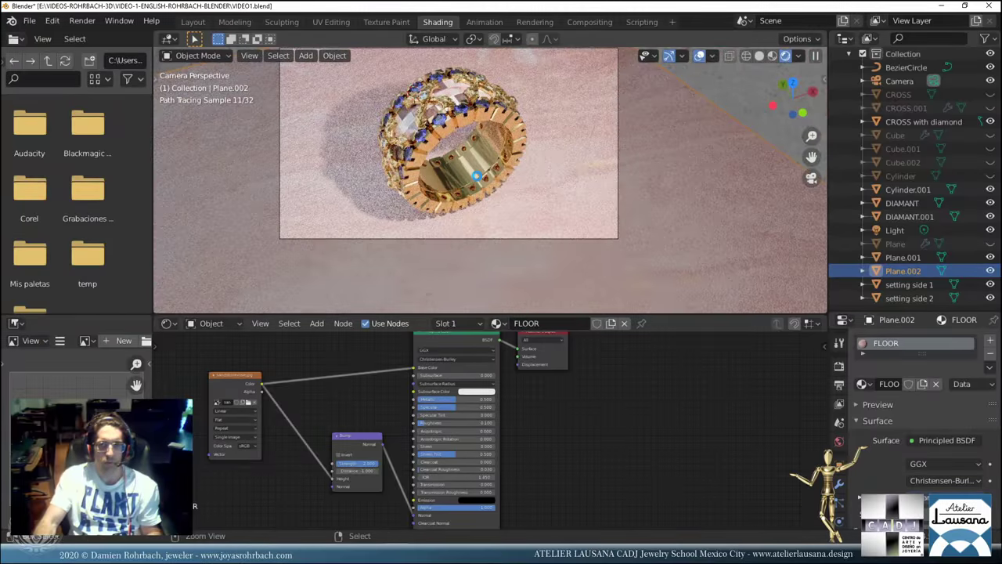
key("ctrl+s")
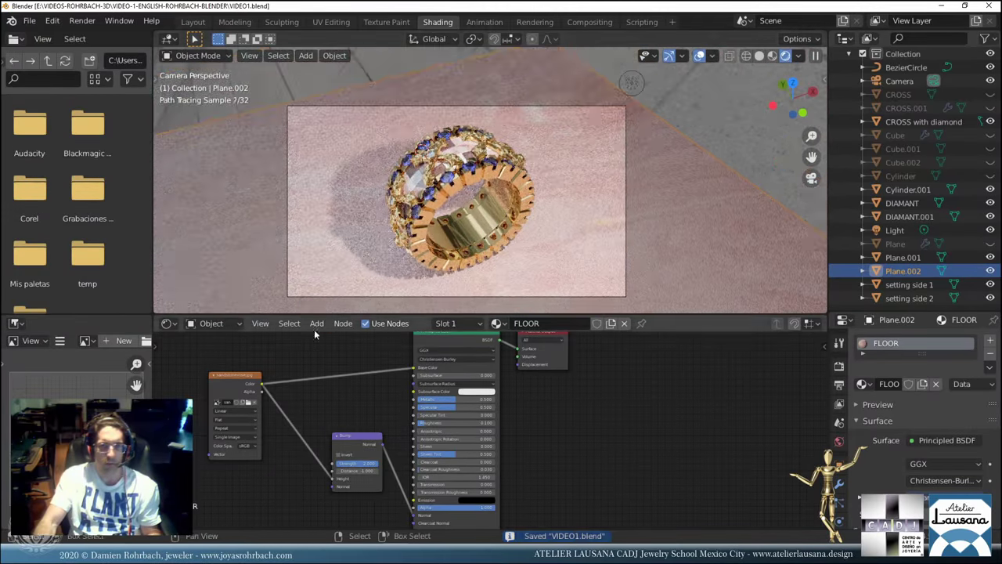
Insert a Hue/Saturation node between the floor's image texture and the shader's Base Color.
left_click(315, 324)
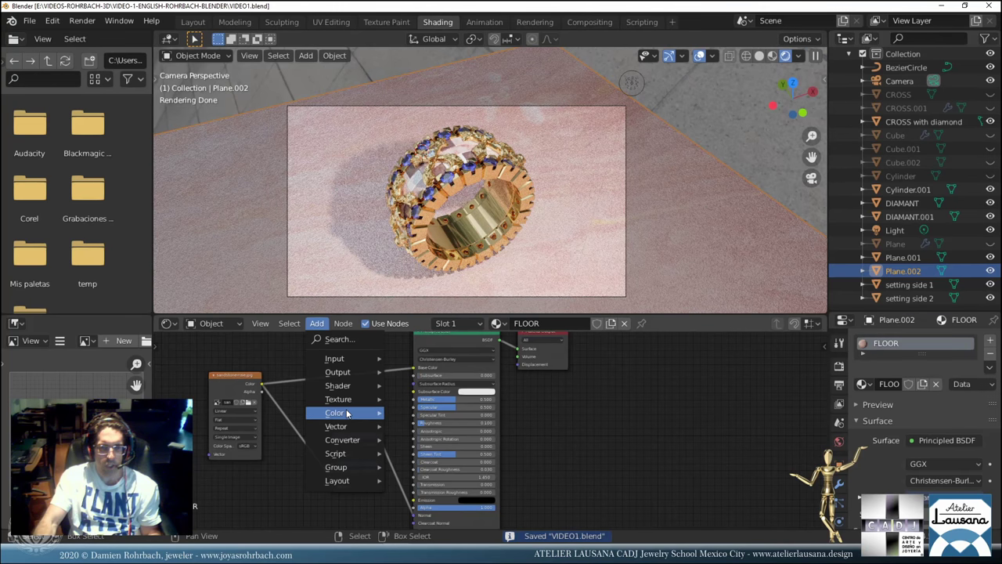
mouse_move(347, 413)
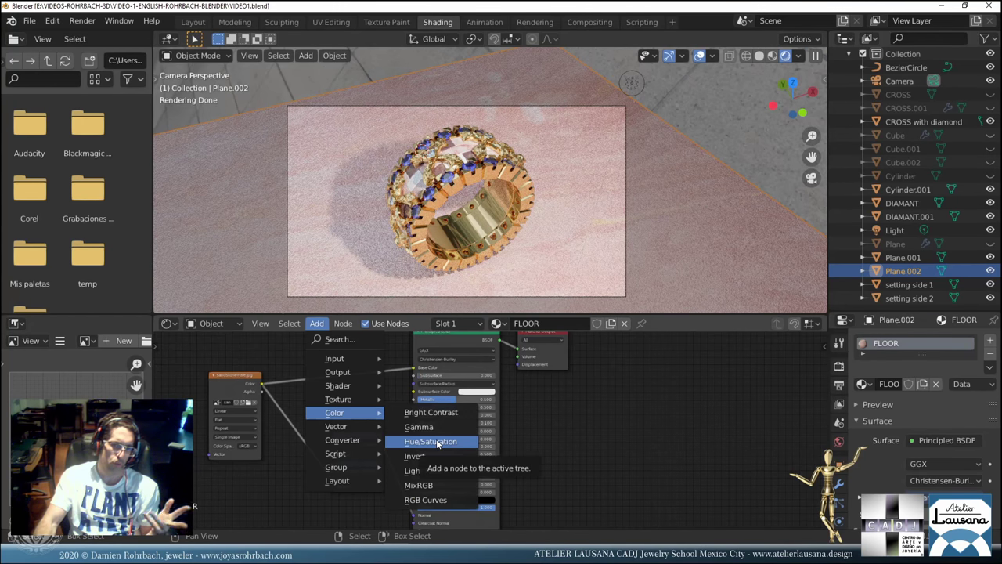
left_click(438, 442)
left_click(337, 363)
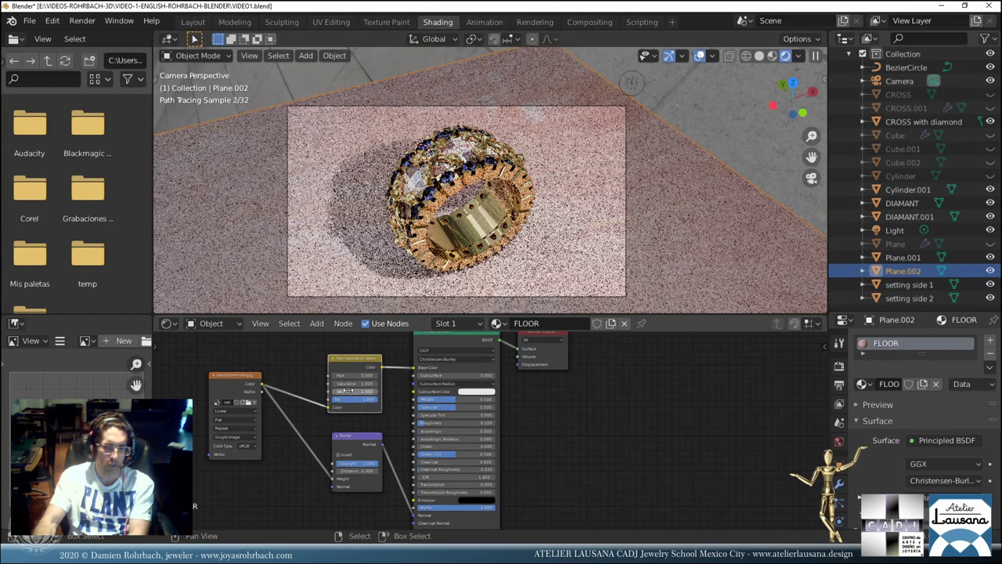
Set both Saturation and Value of the Hue/Saturation node to 0.5 and save the file.
key("Return")
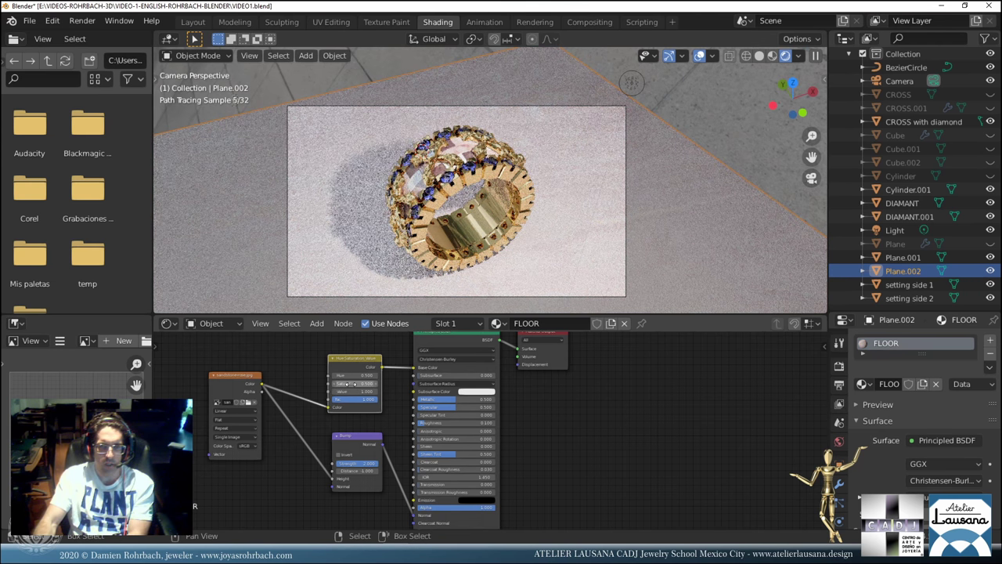
left_click(348, 394)
type(".")
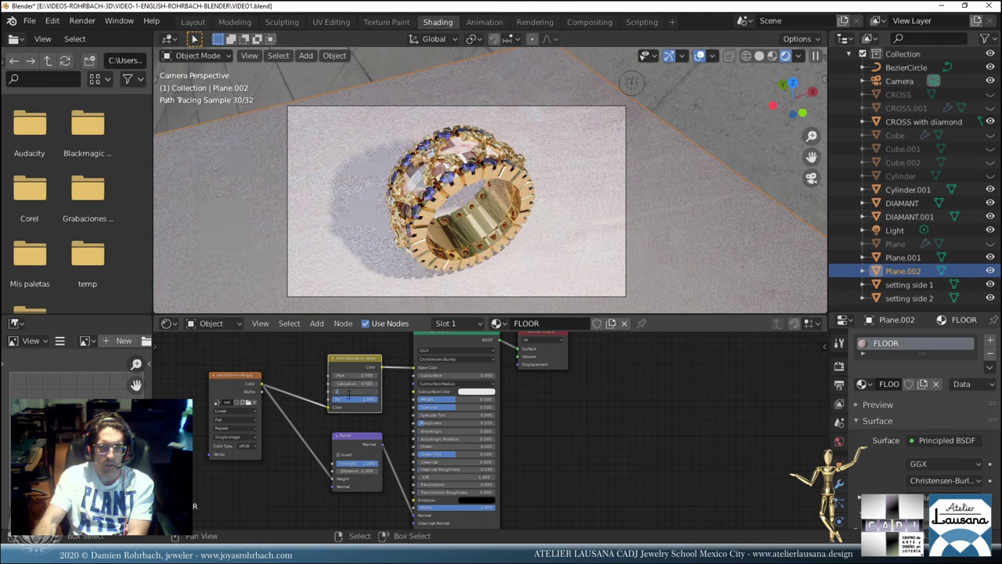
type("5")
key("Return")
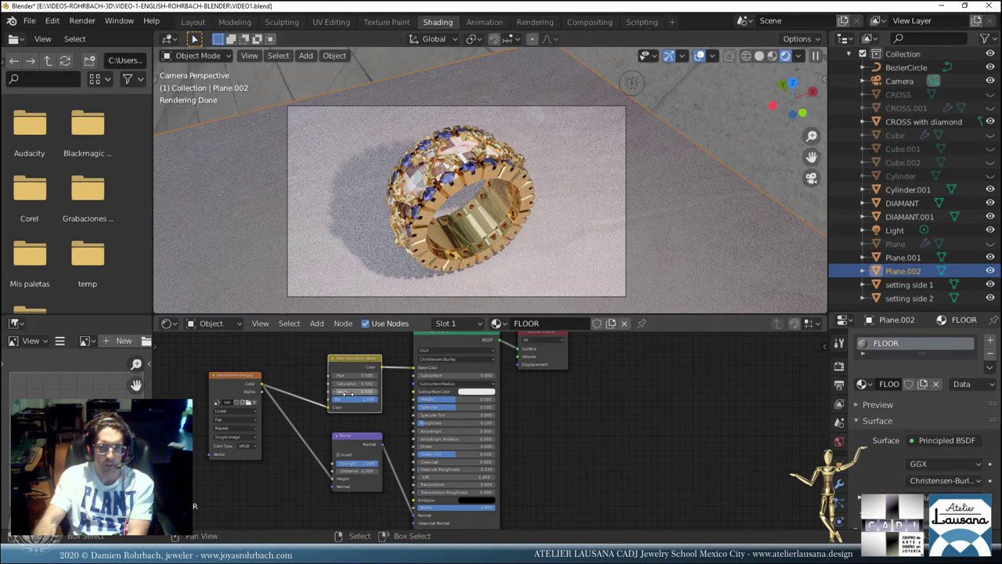
scroll(480, 266, "up", 2)
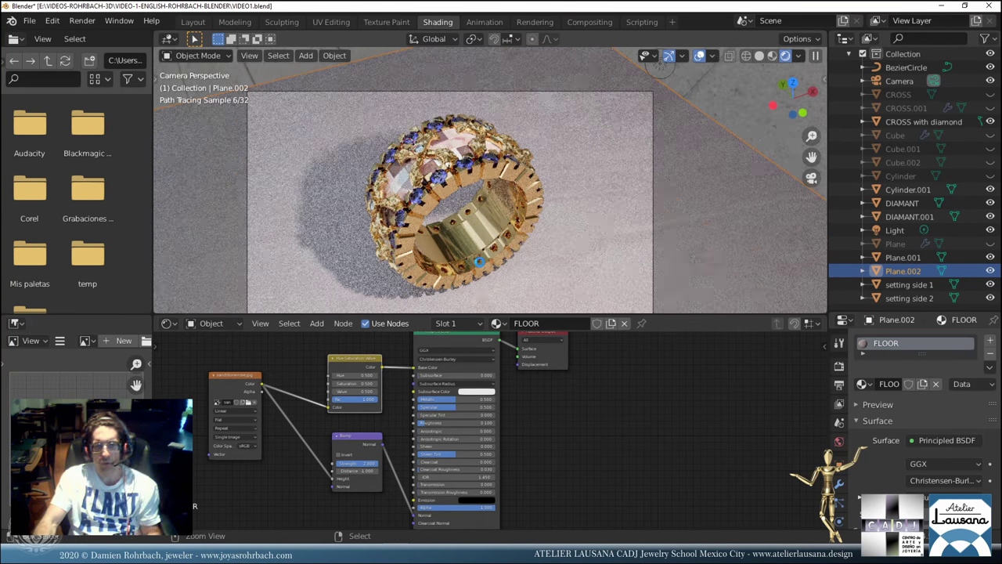
key("ctrl+s")
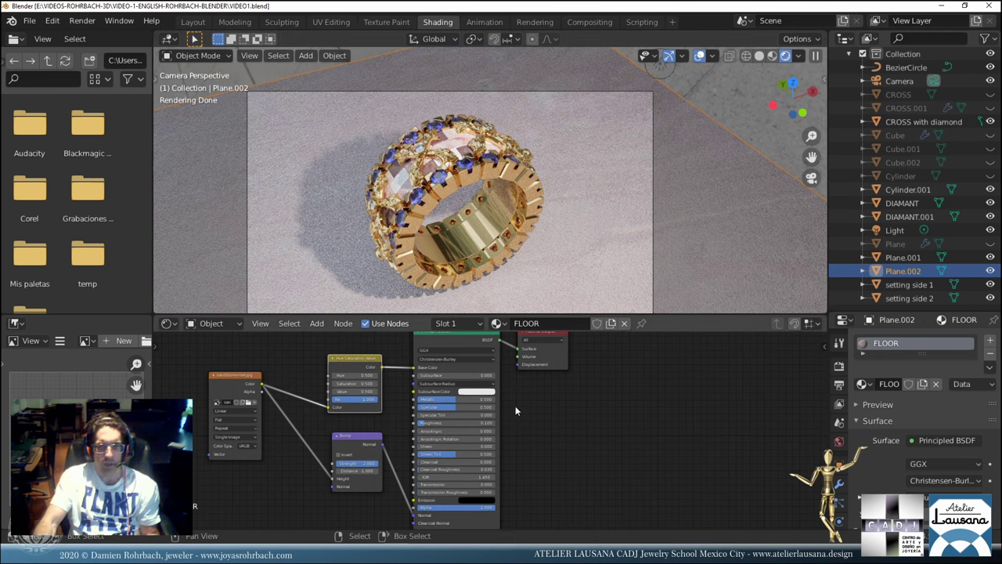
Try to transfer the floor's Bump node to the GOLD material of the ring's side setting.
scroll(448, 190, "up", 6)
middle_click_drag(447, 189, 448, 268, "shift")
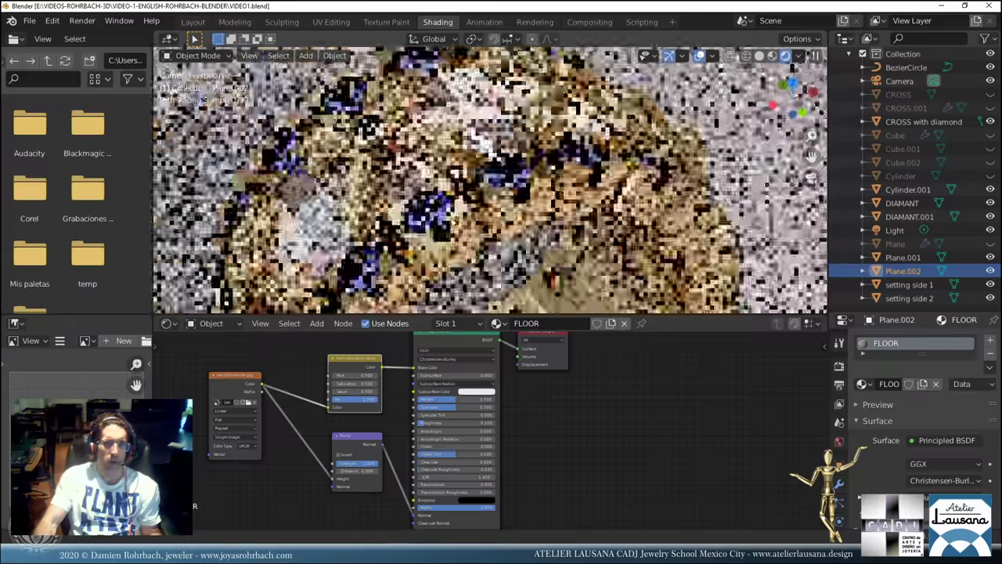
middle_click_drag(478, 145, 545, 167, "shift")
scroll(545, 167, "up", 3)
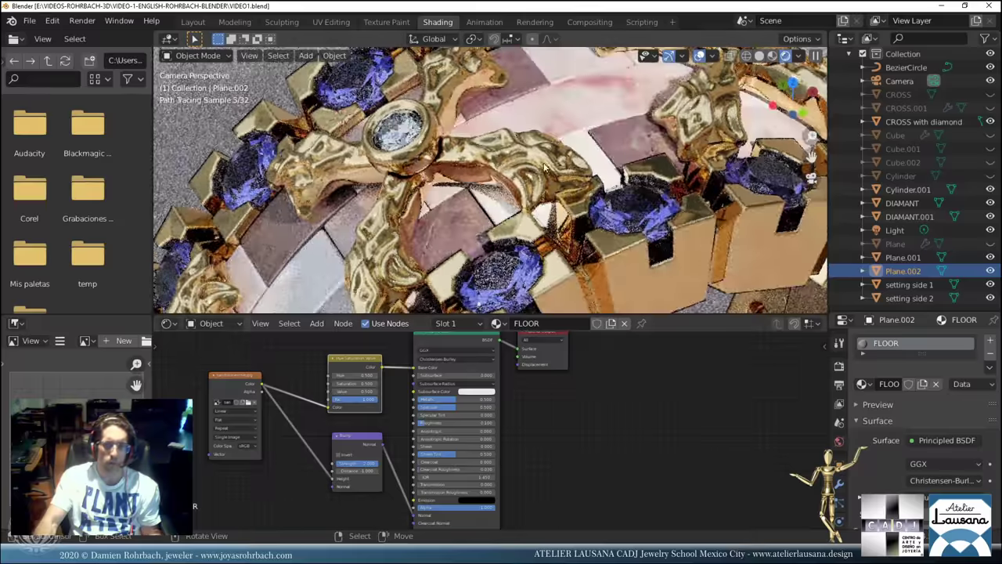
left_click(237, 376)
left_click(345, 435)
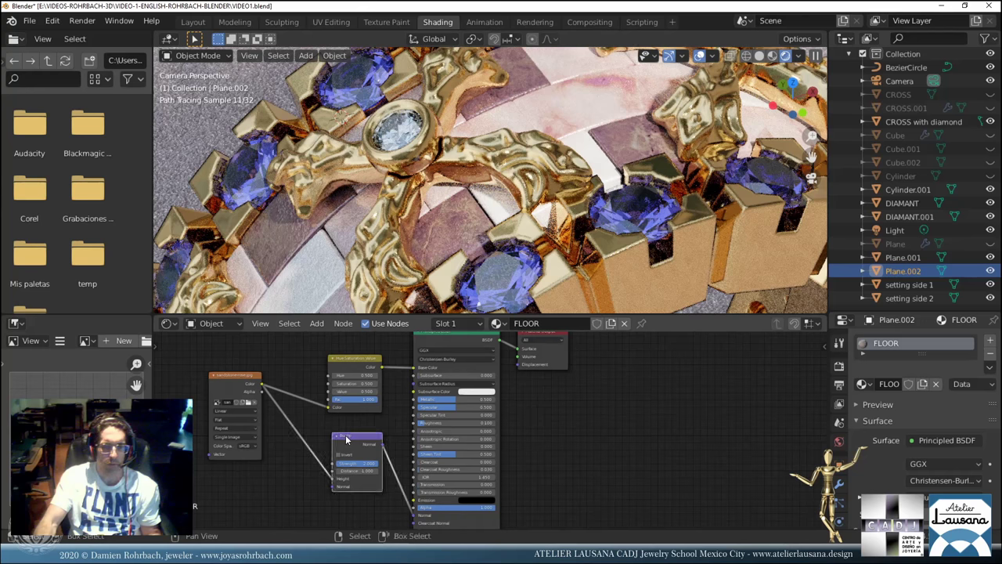
key("ctrl+z")
key("ctrl+z")
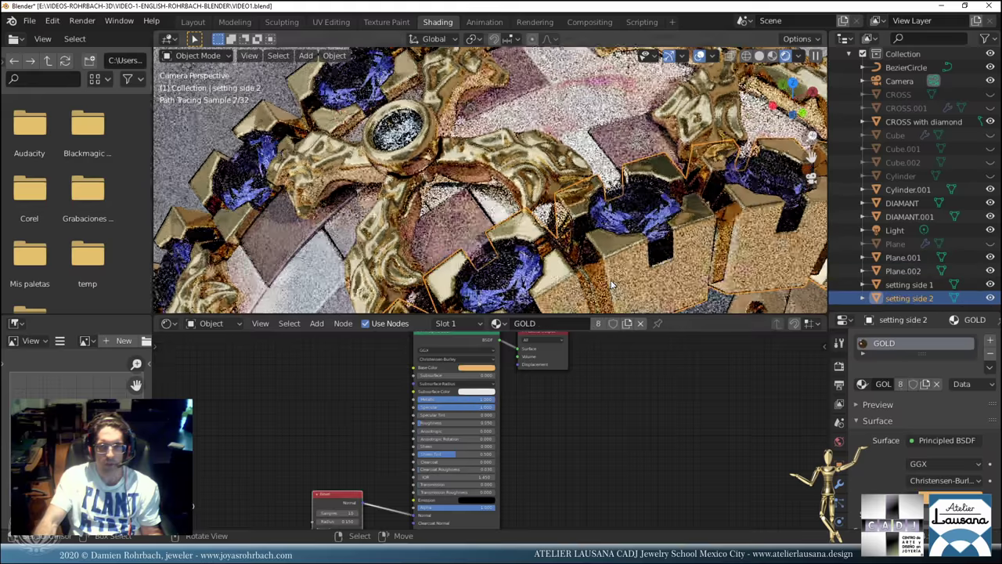
key("ctrl+v")
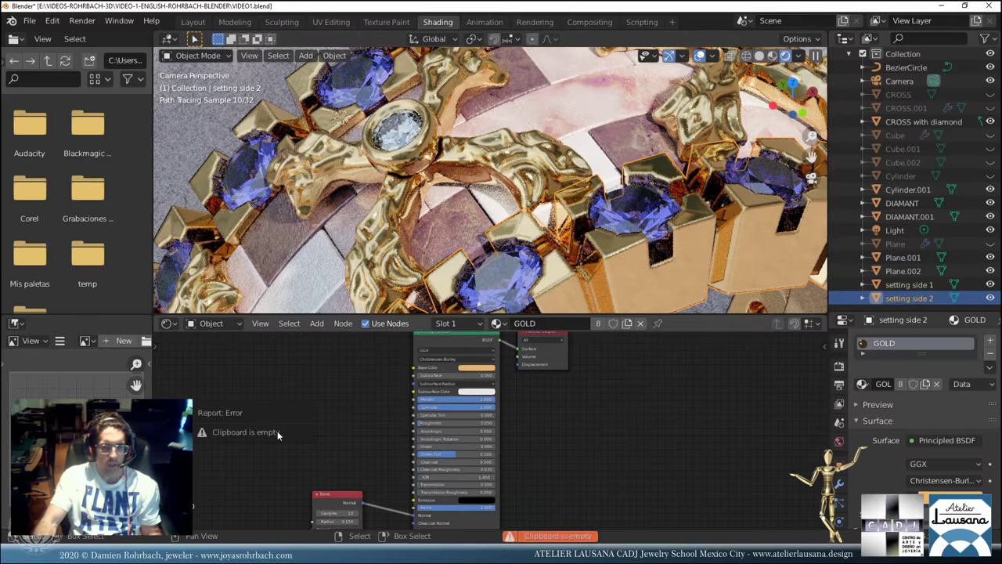
Check the node setups of the lighter and FLOOR materials and undo the last changes.
left_click(351, 234)
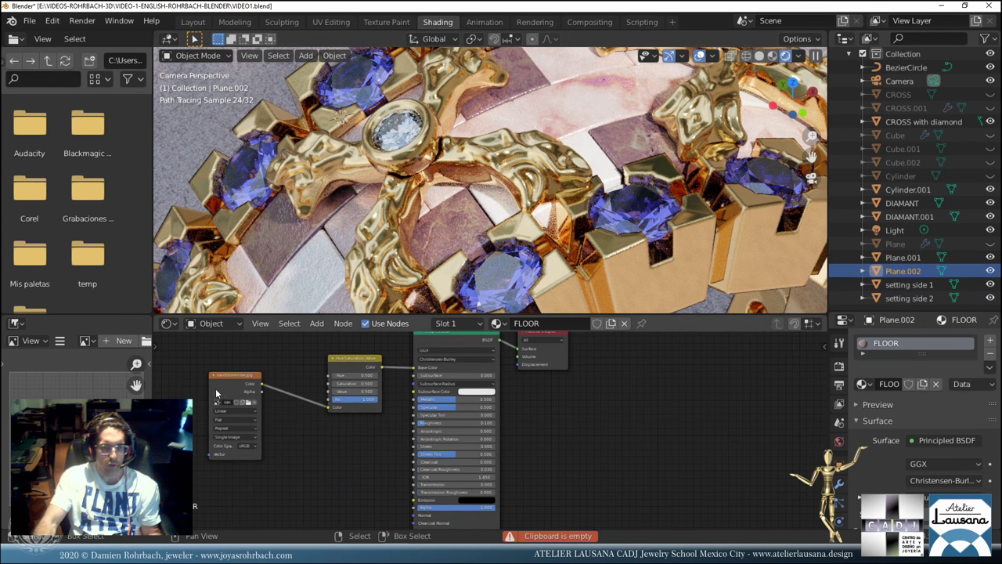
left_click(217, 394)
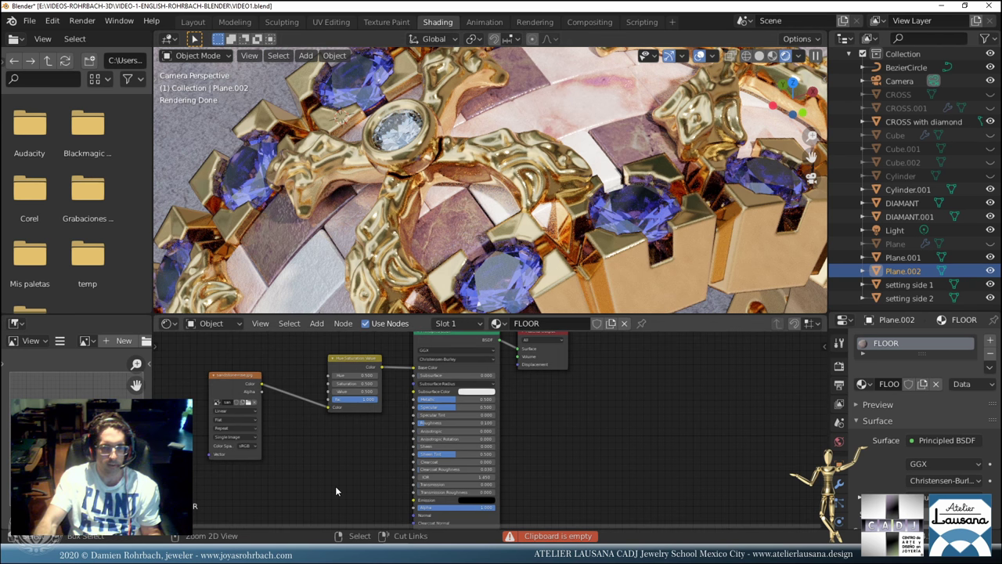
key("ctrl+z")
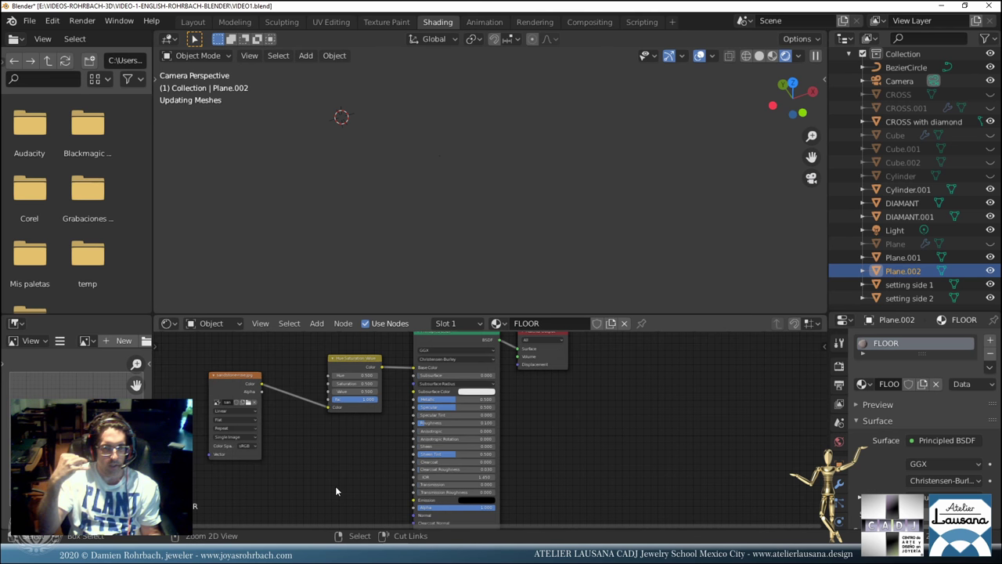
key("ctrl+z")
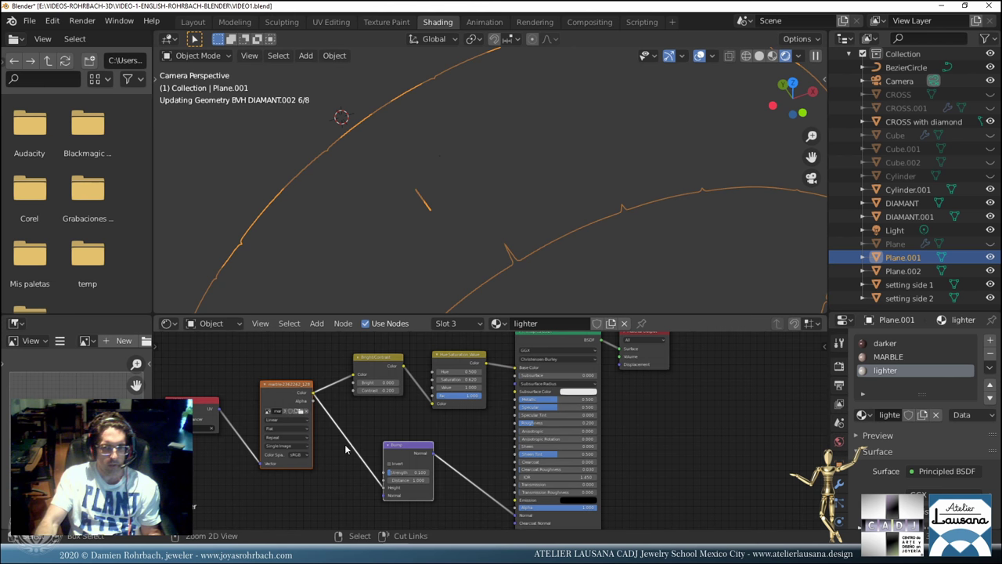
Save the file and select the floor plane.
left_click(236, 166)
key("ctrl+s")
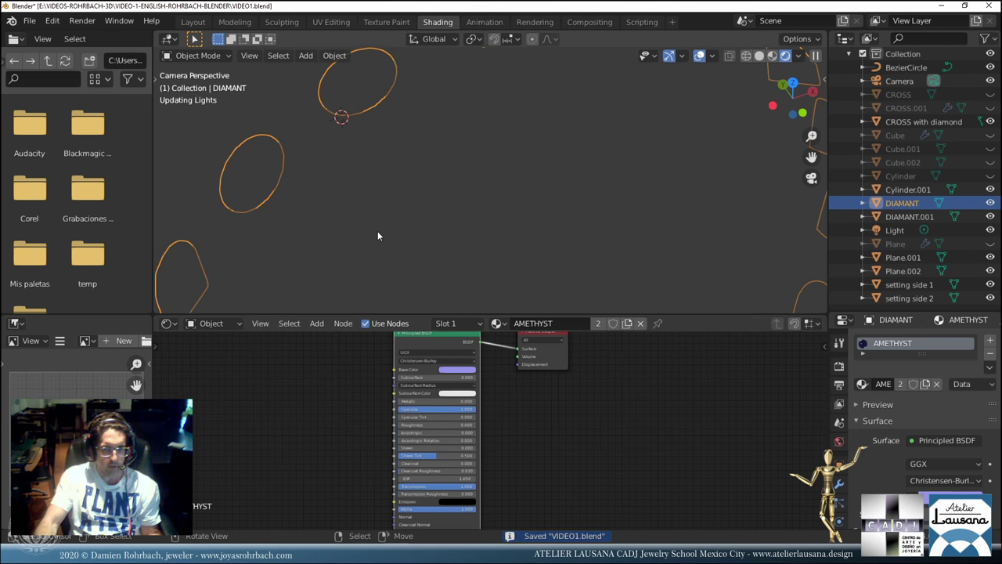
left_click(301, 132)
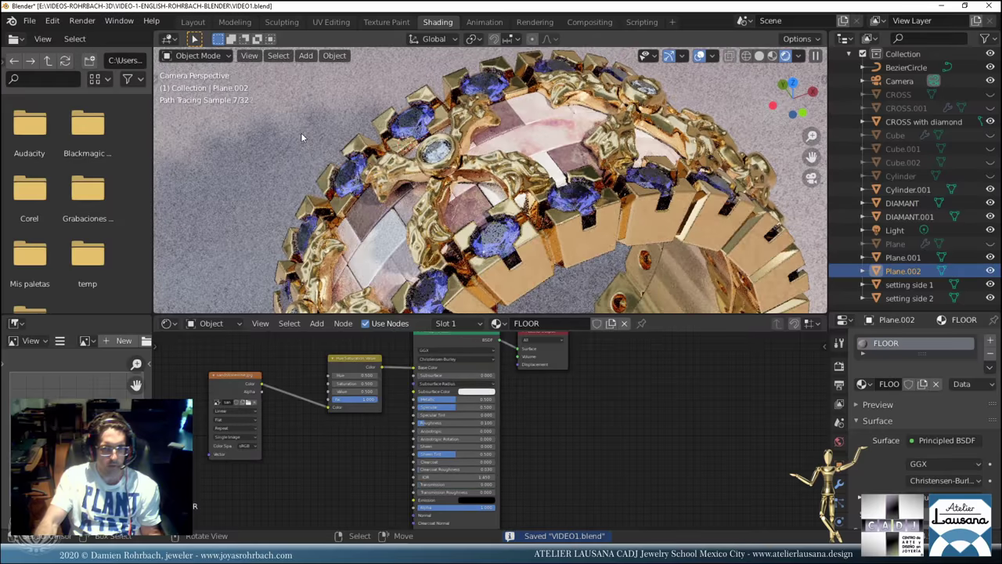
Add a Bump node to the FLOOR material, wire texture Color to Height and its output to shader Normal, and set Roughness to 0.
left_click(258, 384)
left_click(316, 323)
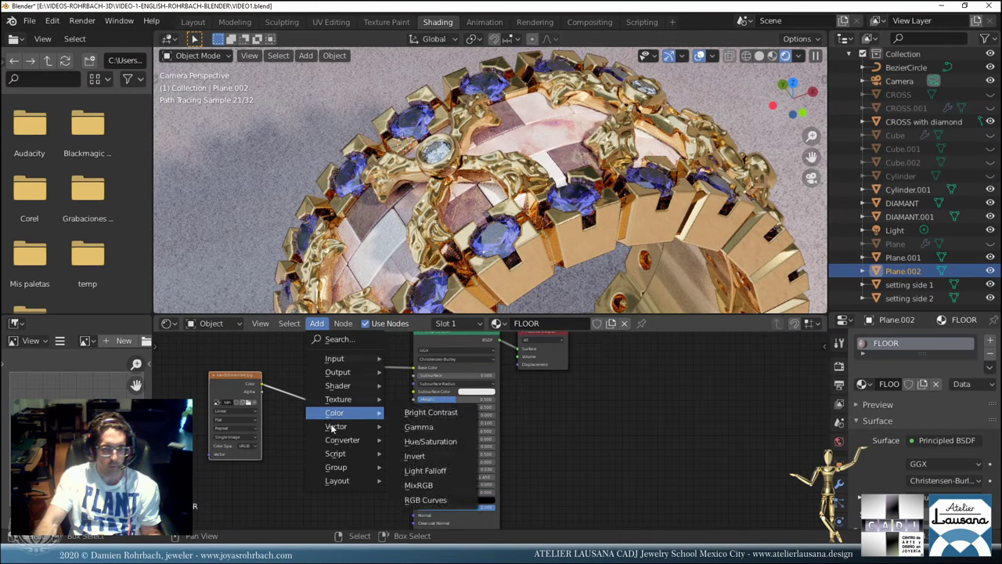
mouse_move(333, 427)
left_click(427, 310)
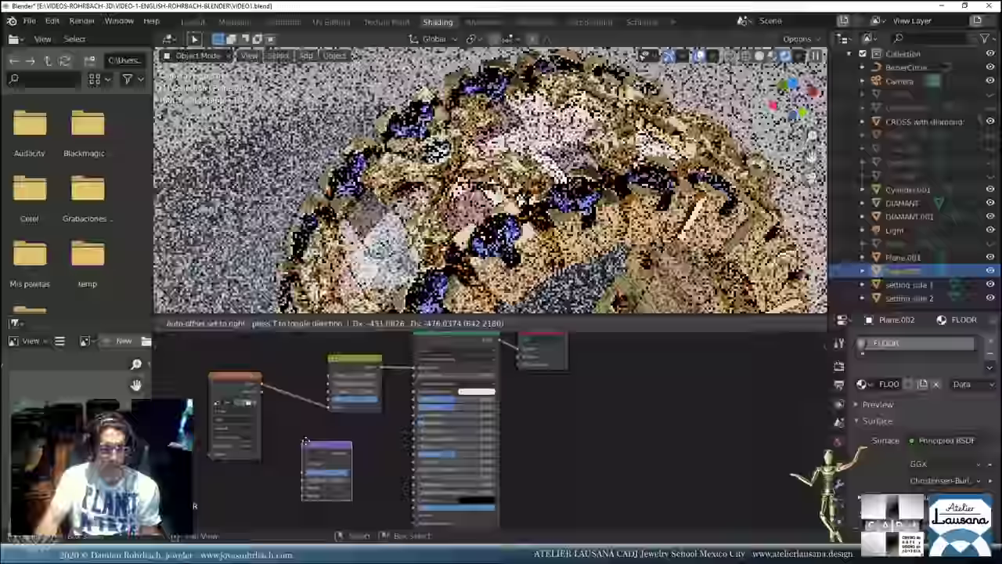
left_click(314, 442)
left_click_drag(261, 384, 314, 489)
left_click_drag(360, 451, 414, 515)
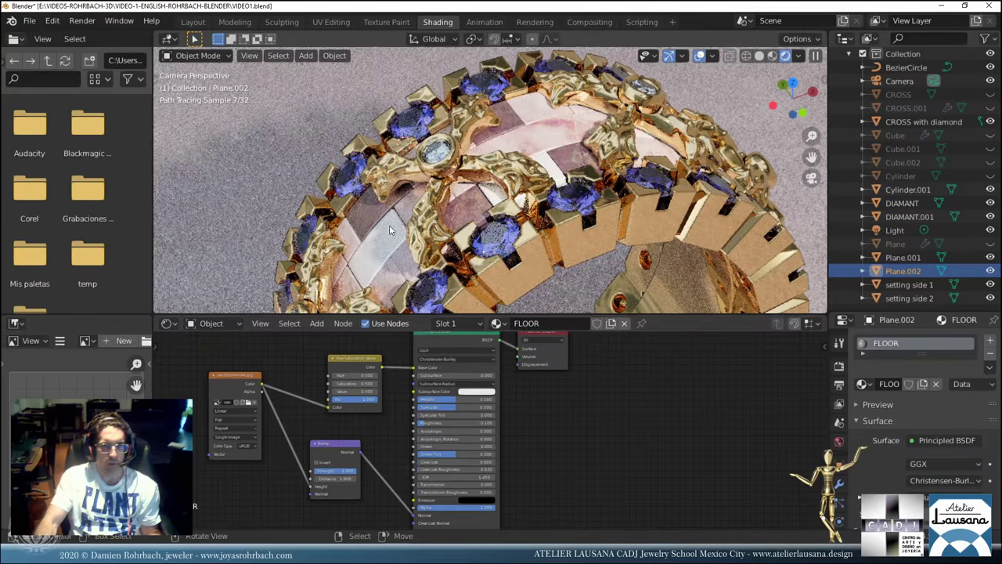
left_click_drag(445, 422, 415, 423)
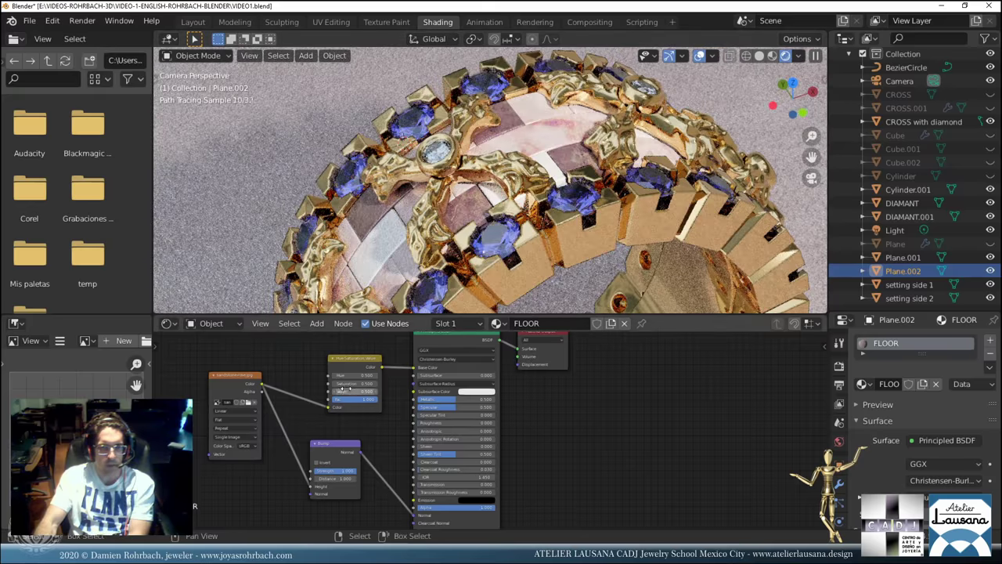
Set Value to 1.2 in the FLOOR material's Hue Saturation Value node and save the file.
key("Return")
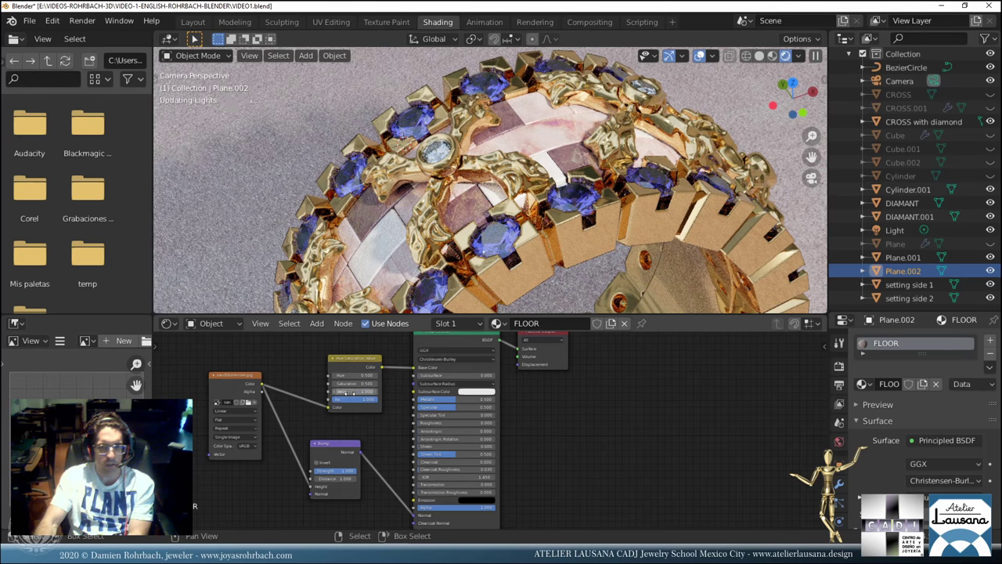
key("KP_0")
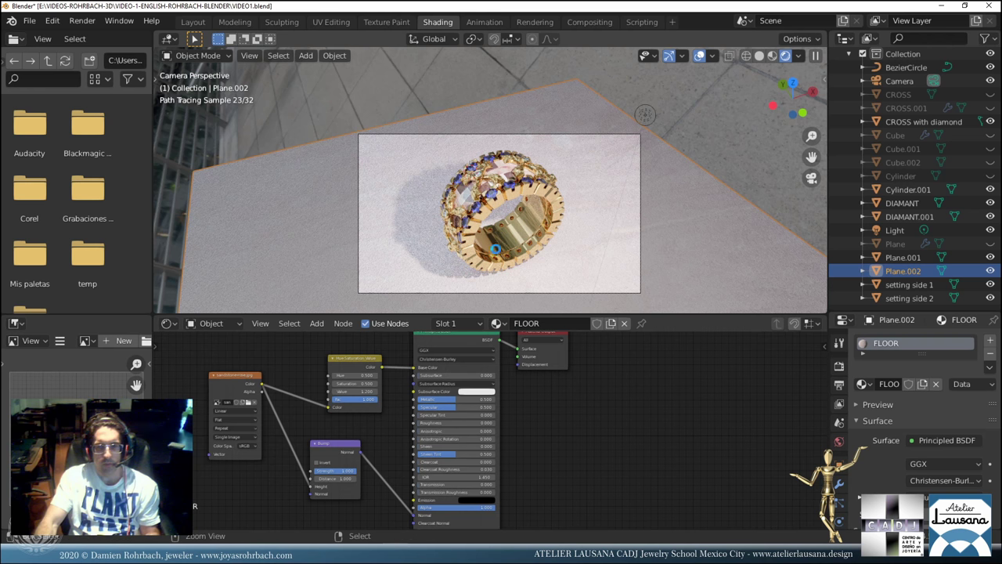
key("ctrl+s")
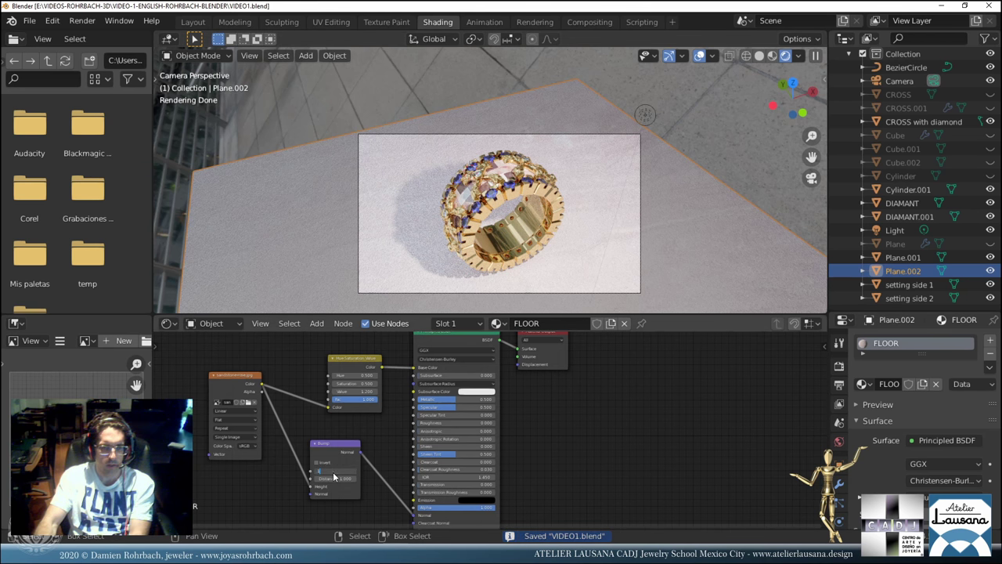
Set the FLOOR material's Bump Strength to 0.1 and the shader's Metallic to 1.
key("Return")
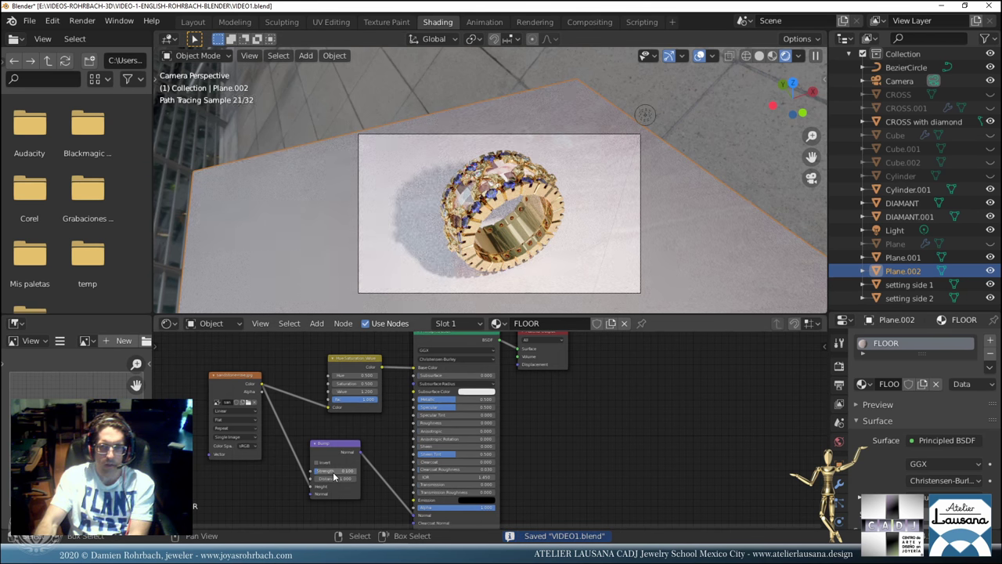
left_click(444, 398)
type("1")
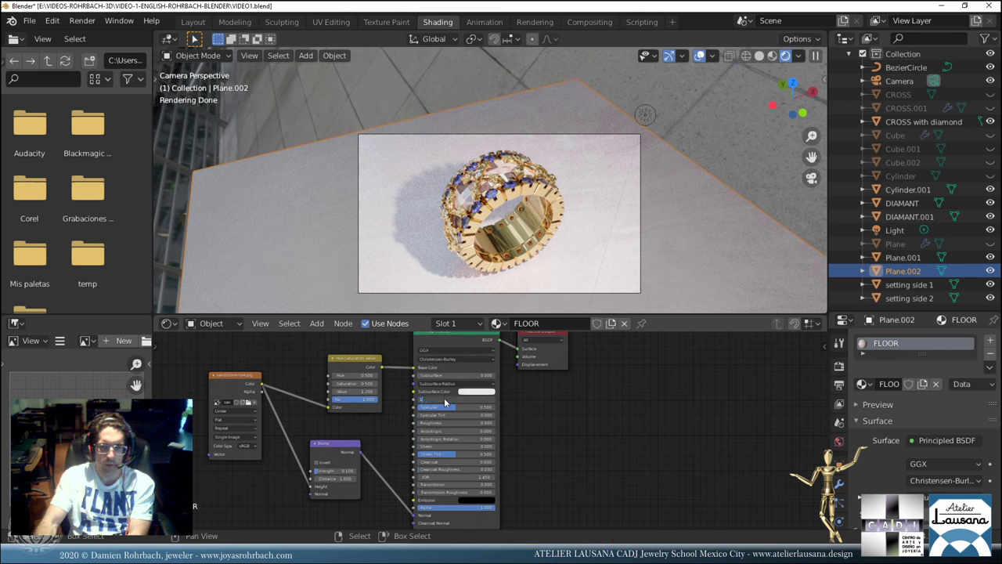
key("Return")
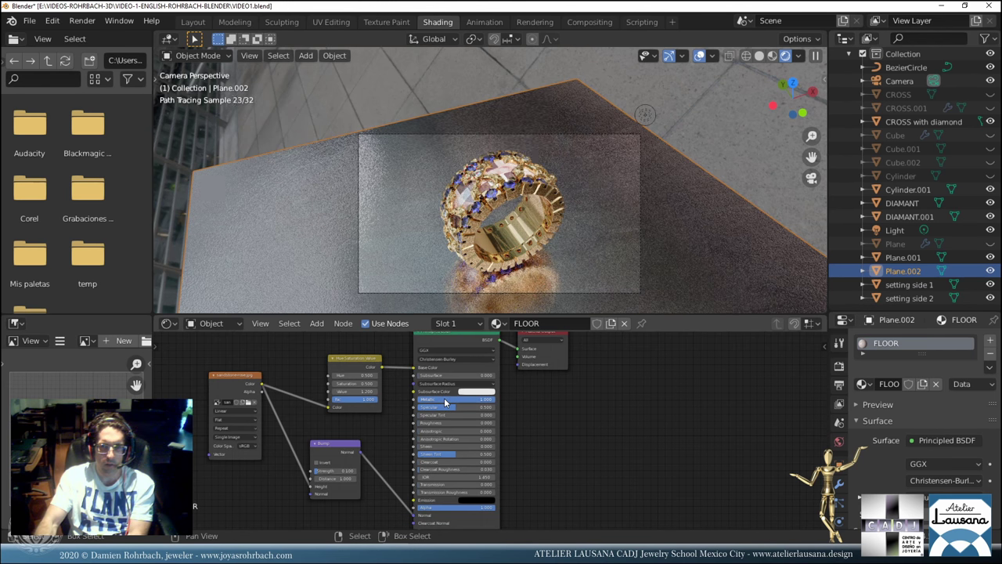
Try Metallic at 0.9 on the FLOOR shader, readjust it to just below 1, and save the file.
left_click(445, 401)
type("0.9")
key("Return")
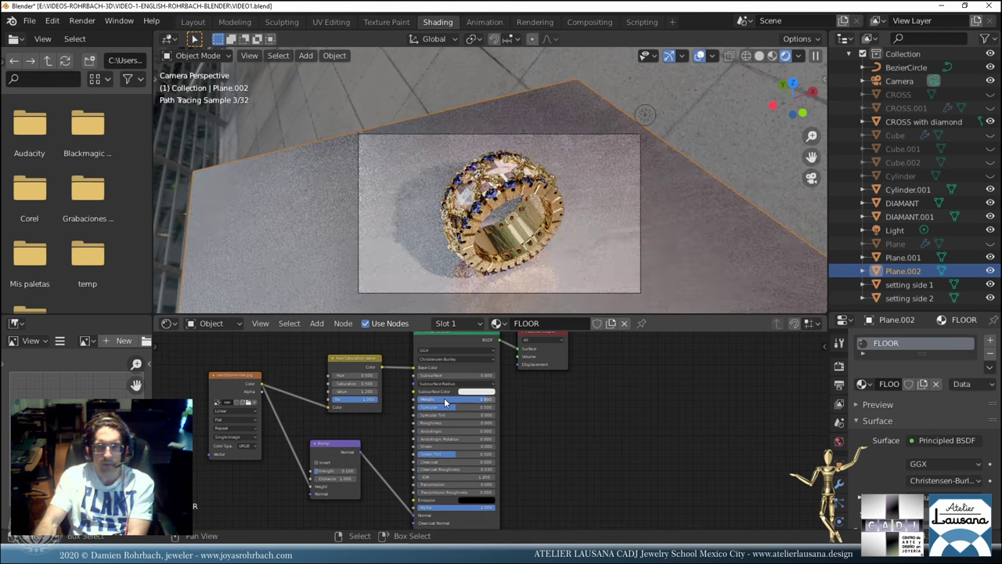
left_click(444, 400)
type("0")
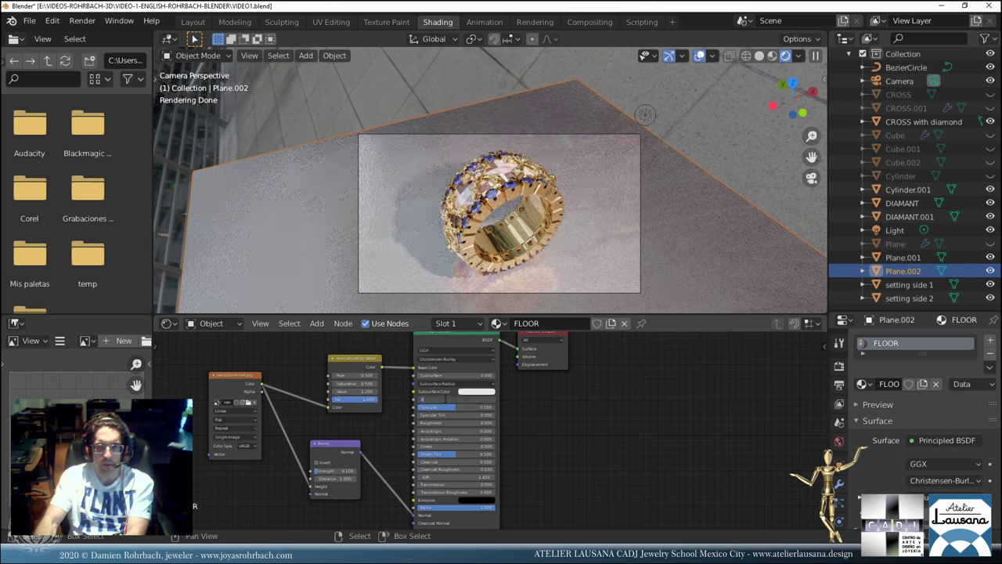
type("1")
key("Return")
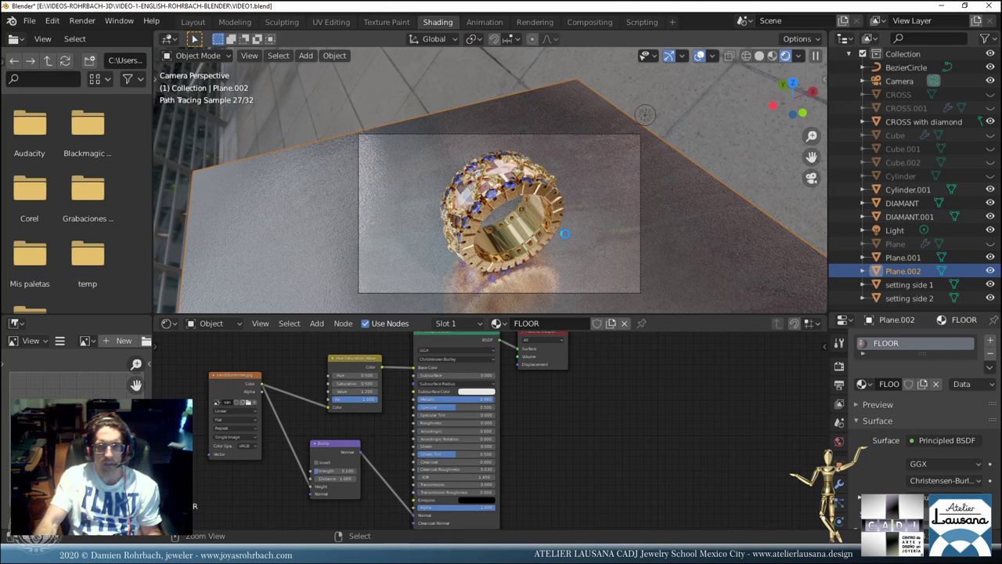
key("ctrl+s")
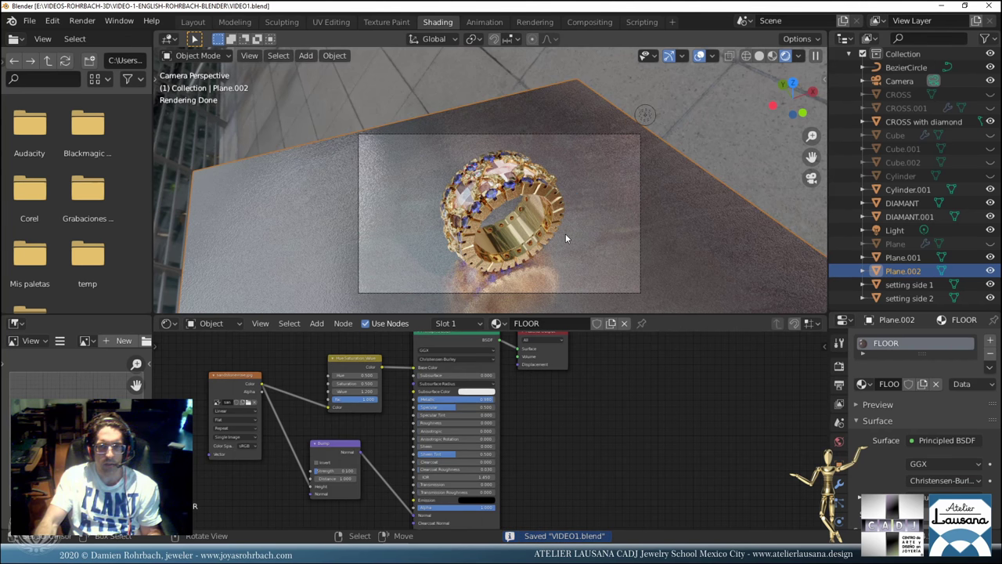
Check the transform values of the floor plane and the ring's side setting, and save the file.
key("n")
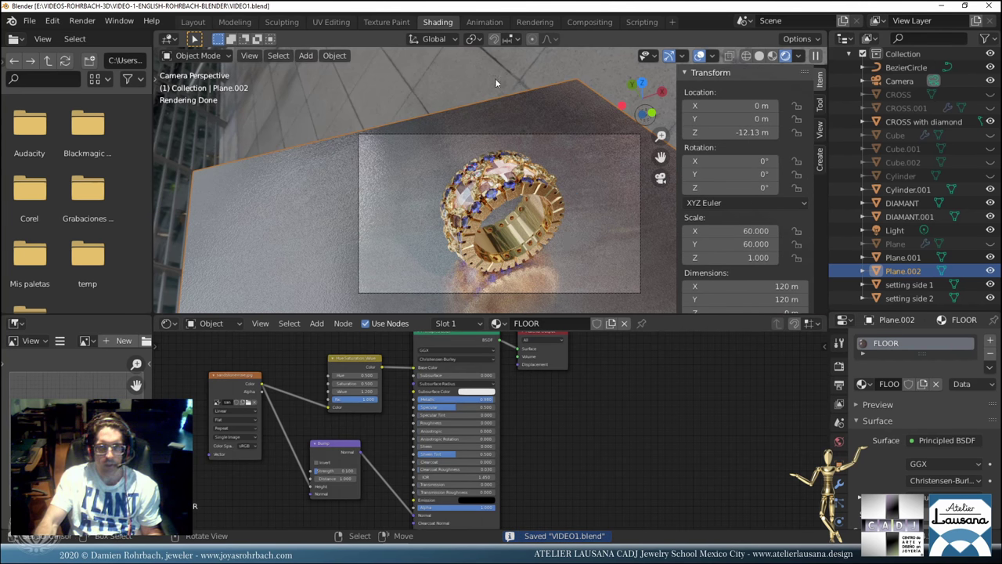
left_click(513, 199)
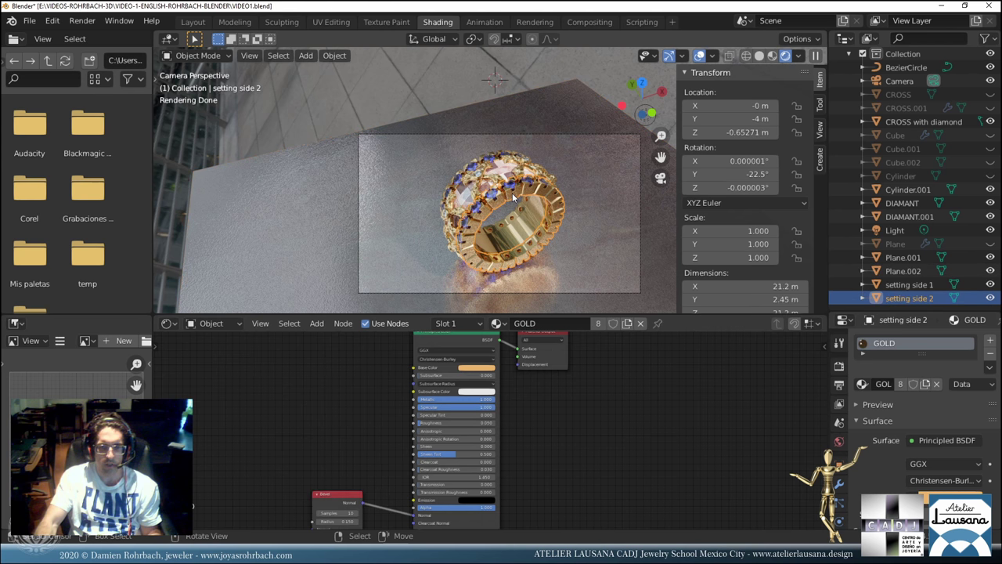
key("n")
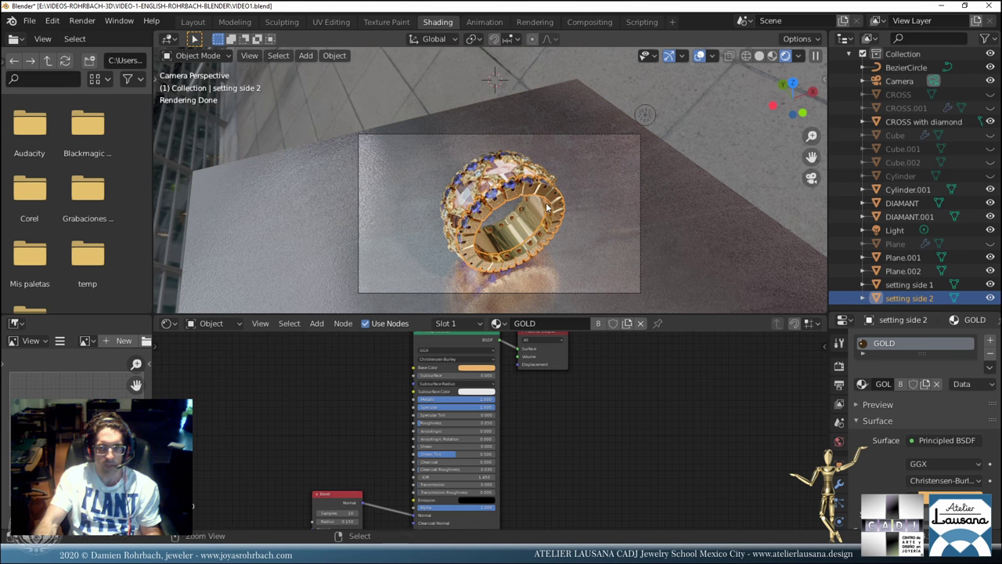
key("ctrl+s")
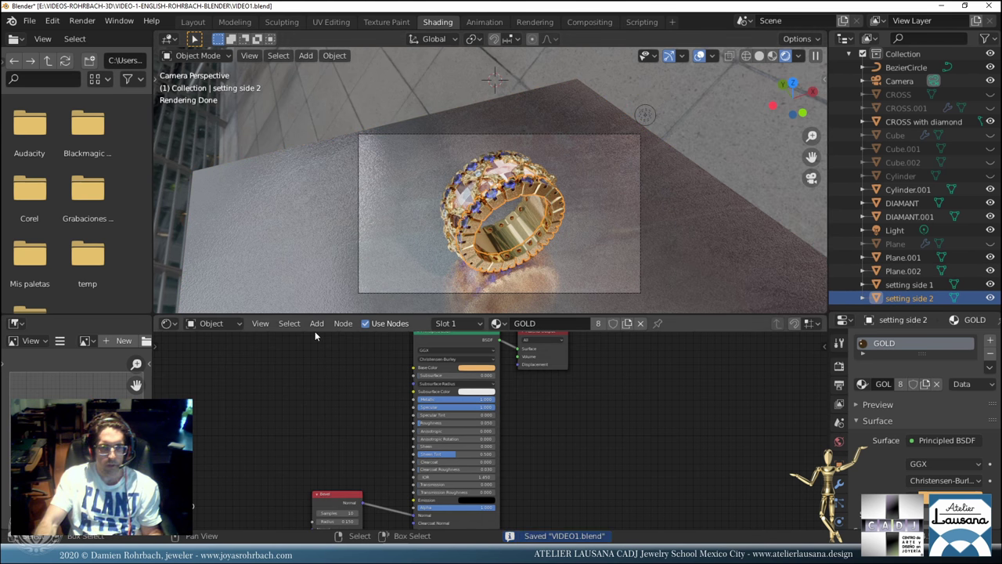
Copy the image texture and Bump nodes from the FLOOR material into the GOLD material of the ring's side setting.
left_click(376, 251)
left_click(232, 388)
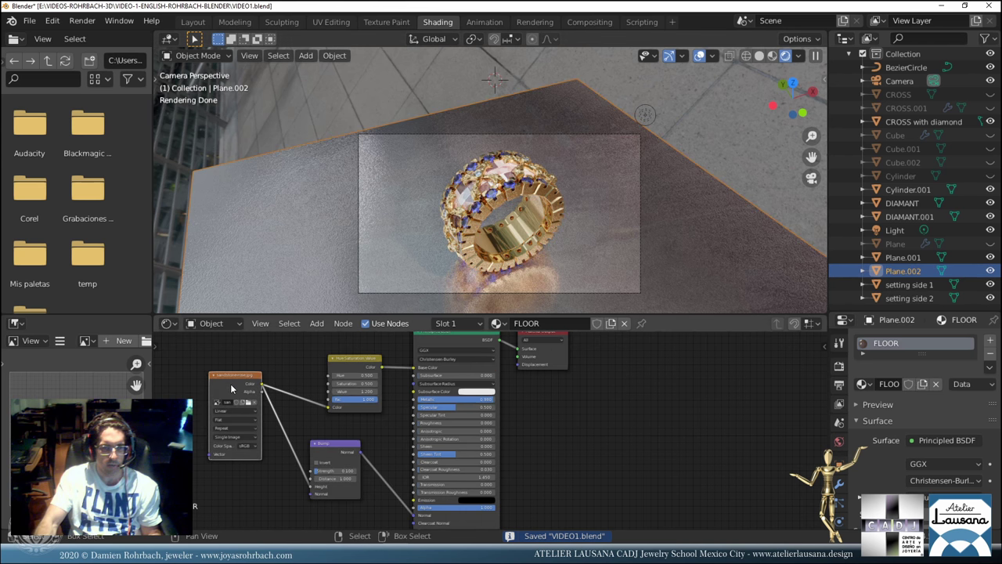
left_click(327, 454)
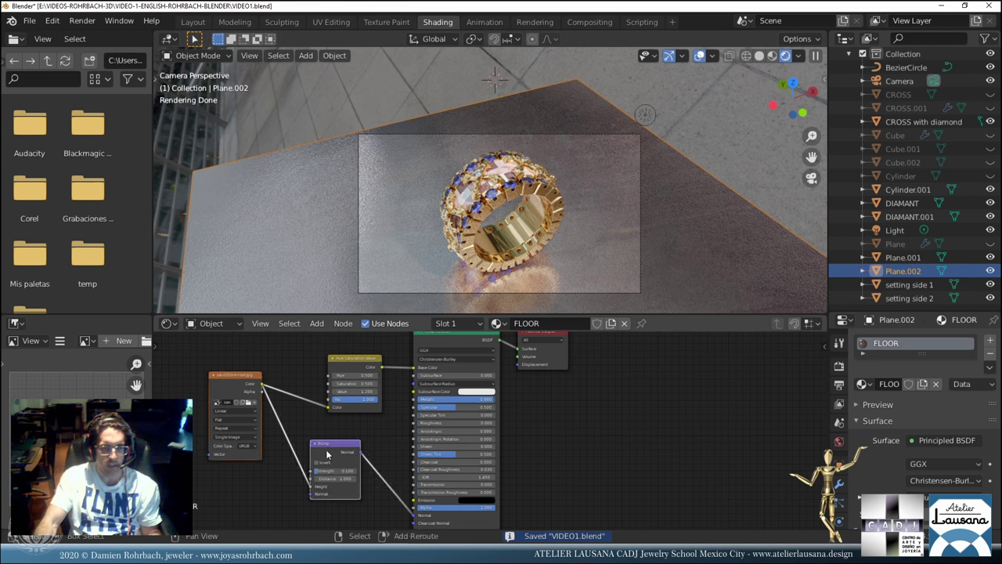
left_click(472, 228)
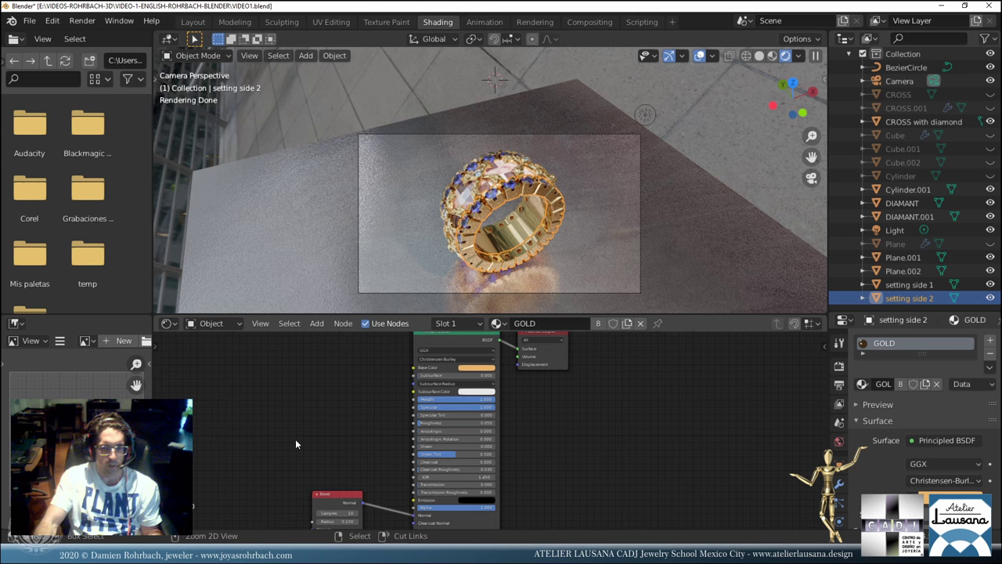
key("ctrl+v")
scroll(332, 422, "down", 2)
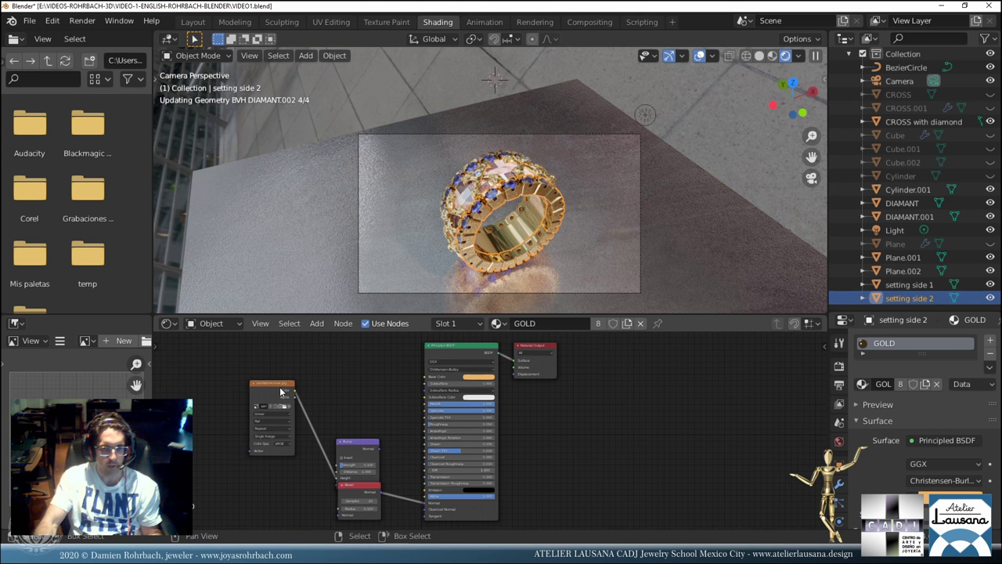
Arrange the pasted texture and Bump nodes beside the GOLD shader and connect the Bump's Normal output to the Bevel node's Normal input.
left_click_drag(279, 387, 222, 385)
left_click_drag(352, 453, 289, 445)
middle_click_drag(351, 438, 374, 371)
scroll(363, 410, "up", 2)
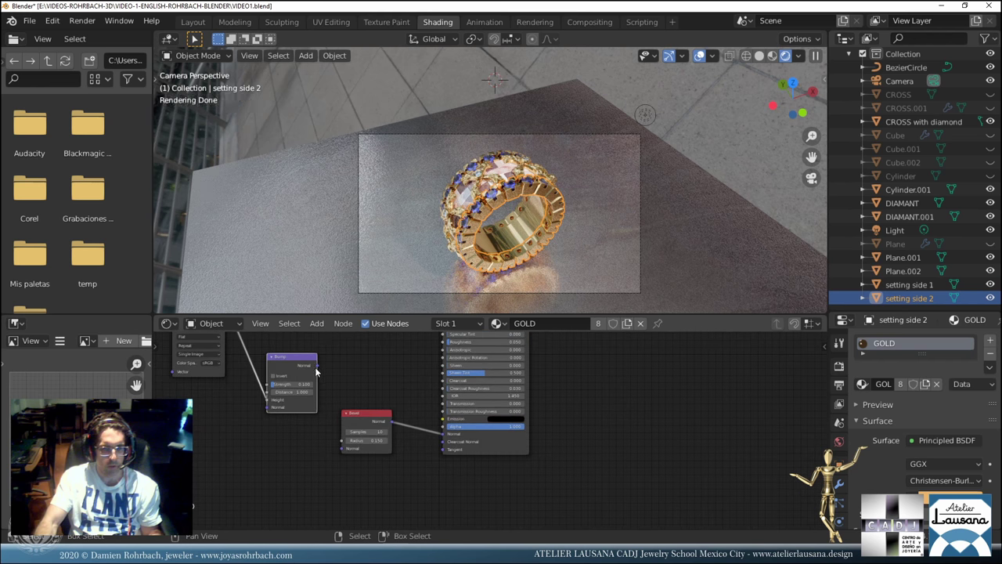
left_click(313, 447)
left_click_drag(317, 365, 342, 449)
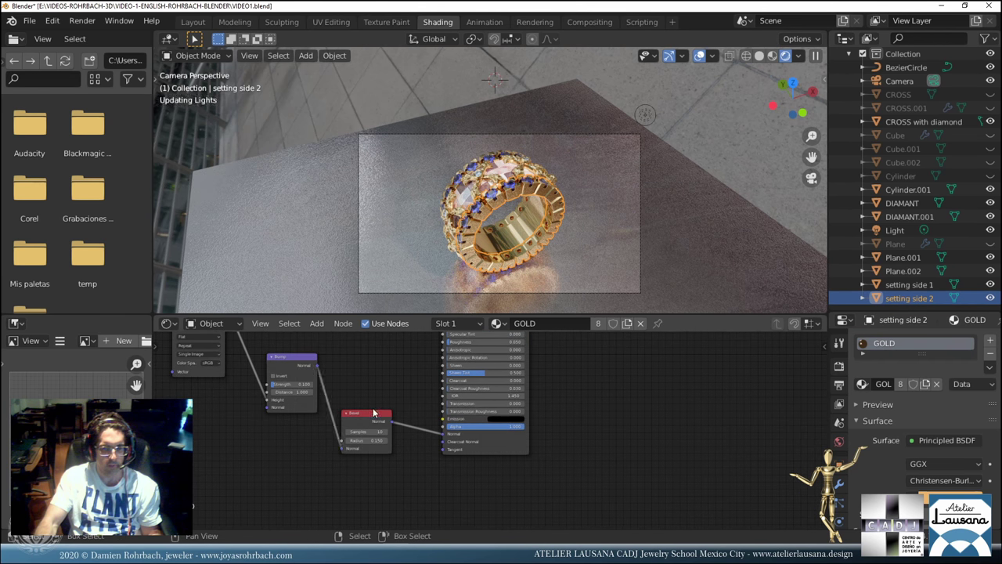
middle_click_drag(366, 374, 463, 456)
Set the GOLD material's Bump Strength to 0.02 and the shader's Roughness to 0.
scroll(550, 266, "up", 5)
scroll(550, 266, "down", 5)
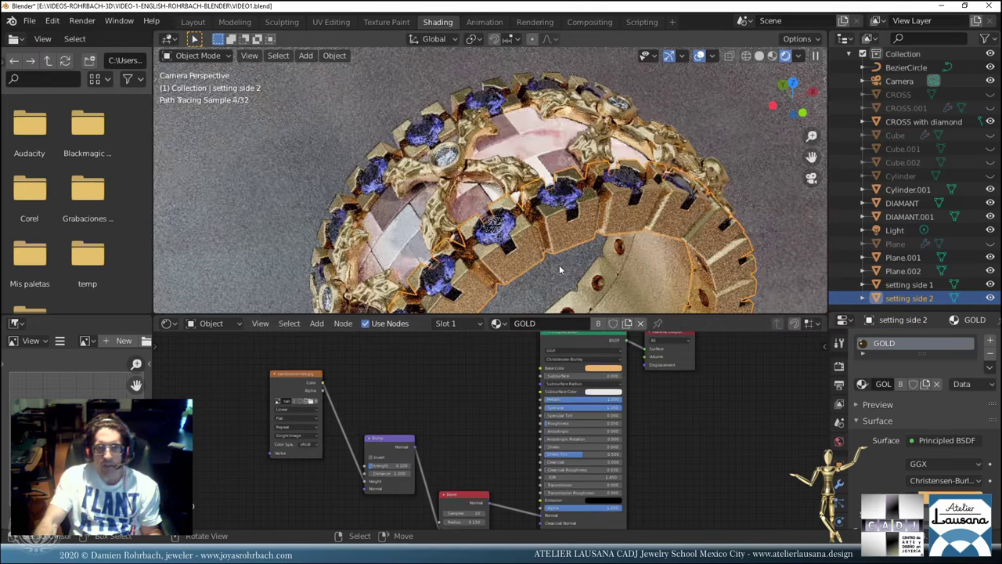
scroll(478, 202, "up", 7)
scroll(479, 205, "up", 6)
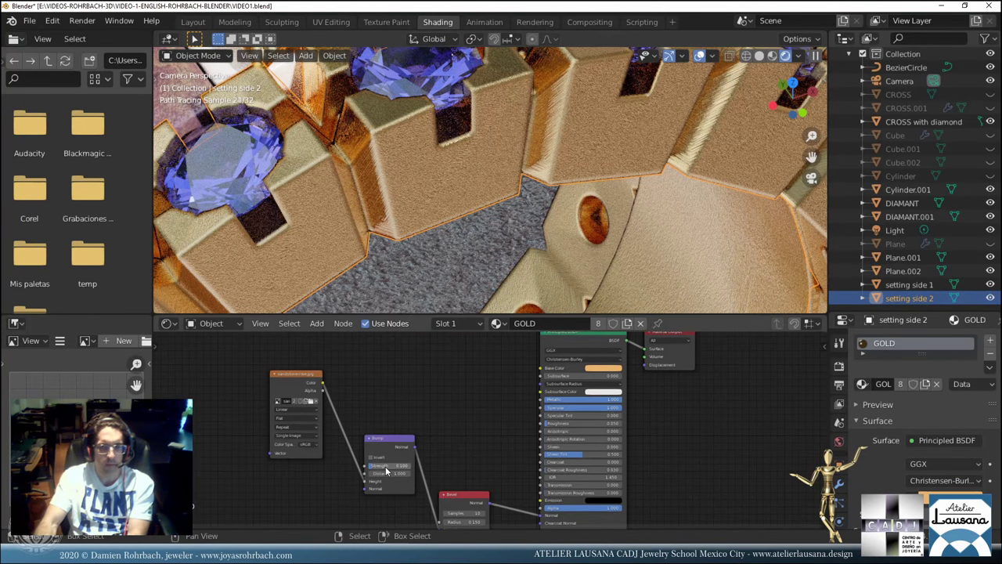
left_click(386, 466)
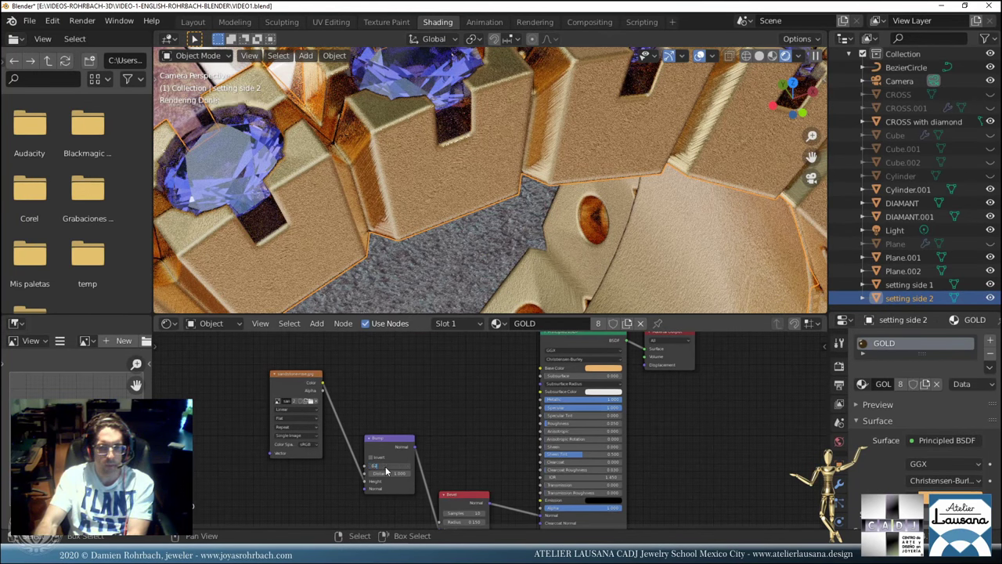
key("Return")
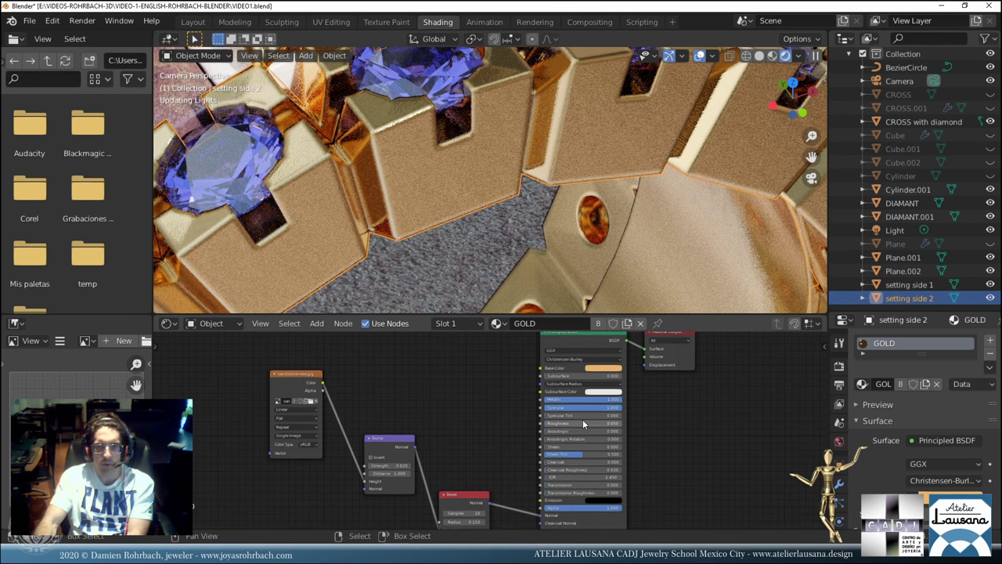
key("Return")
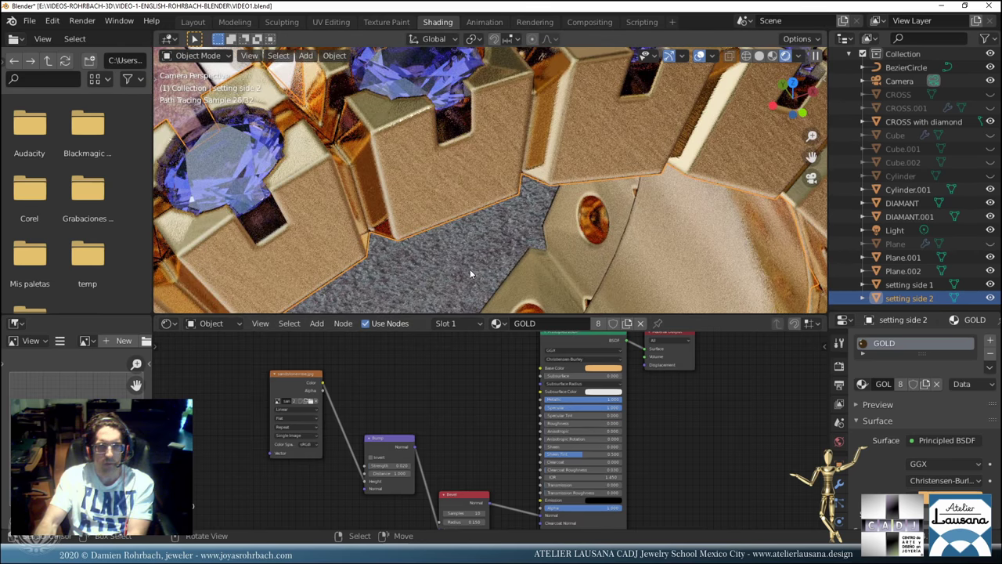
Set the GOLD material's Bump Strength to 0.01 and save the file.
scroll(470, 269, "down", 7)
key("ctrl+s")
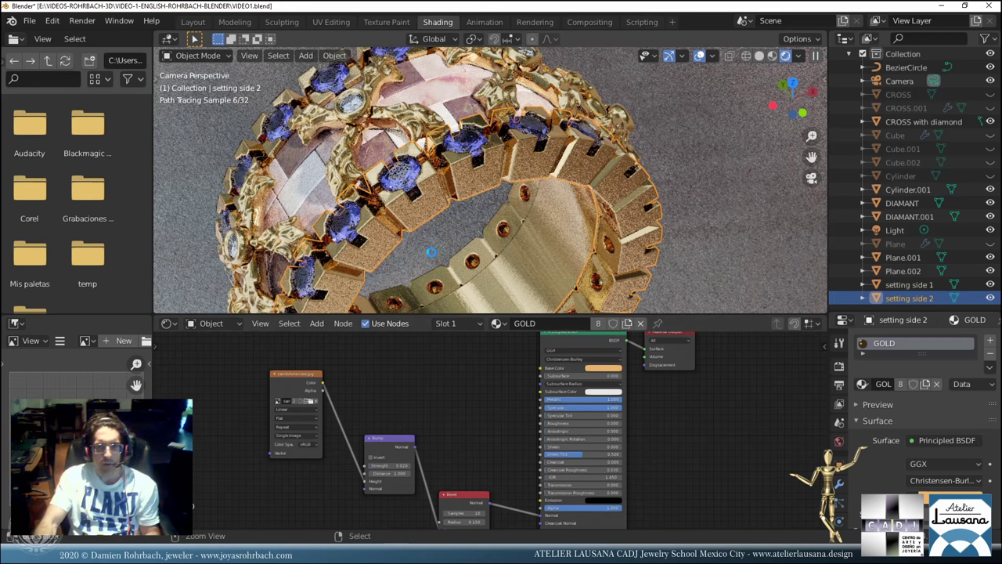
key("ctrl+s")
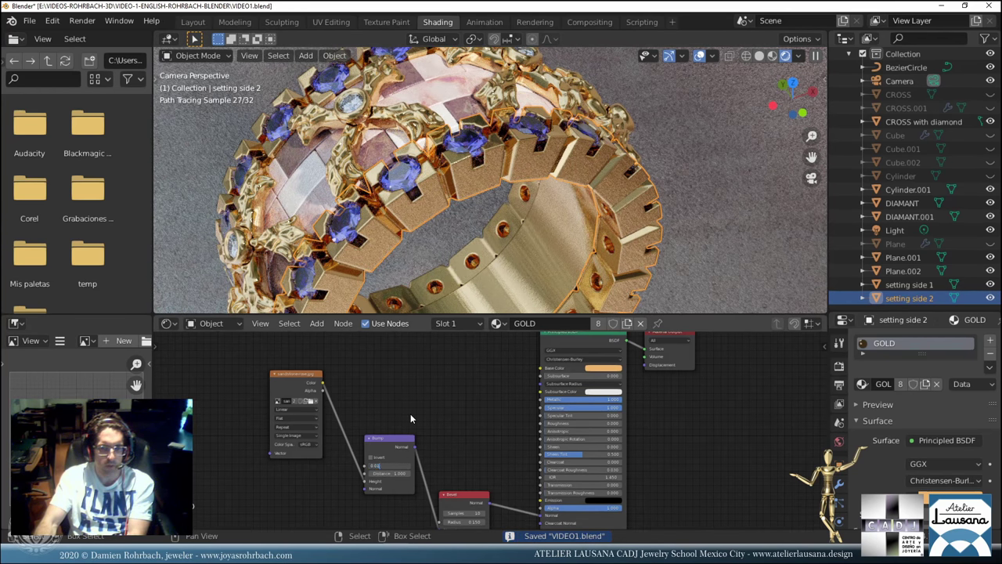
key("Return")
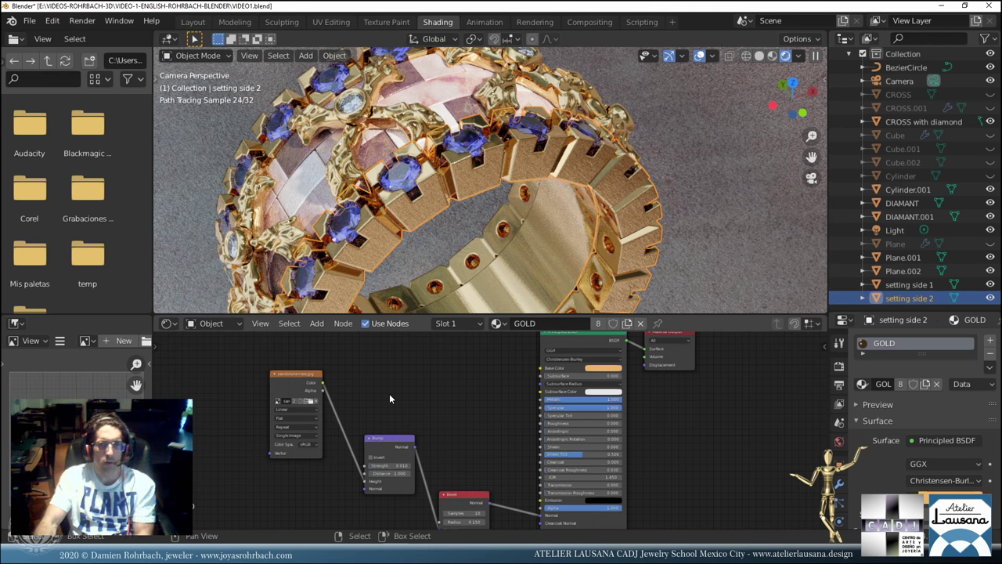
key("ctrl+s")
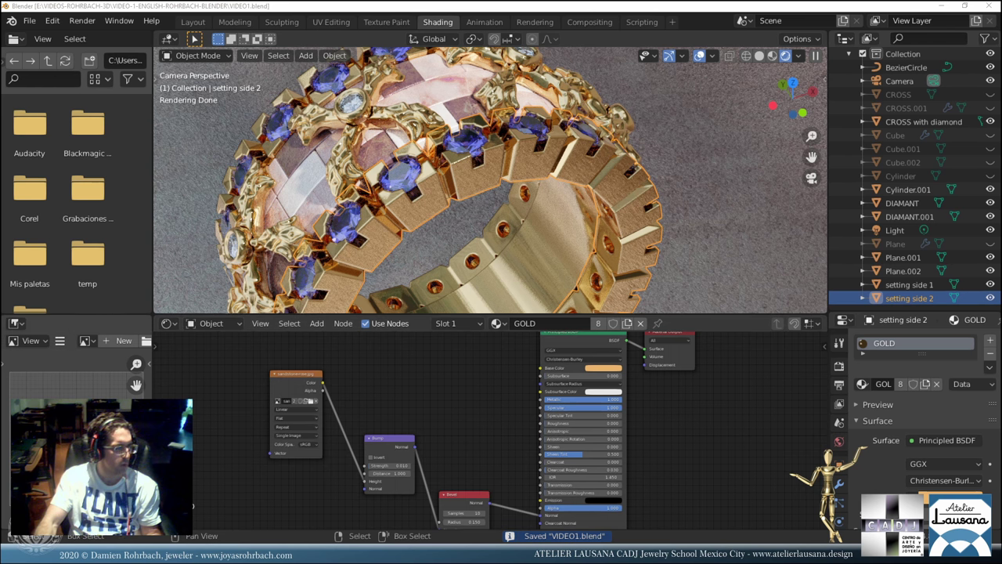
Replace the image in the GOLD material's texture node with another PNG texture, inspect the ring's side, and save the file.
key("ctrl+z")
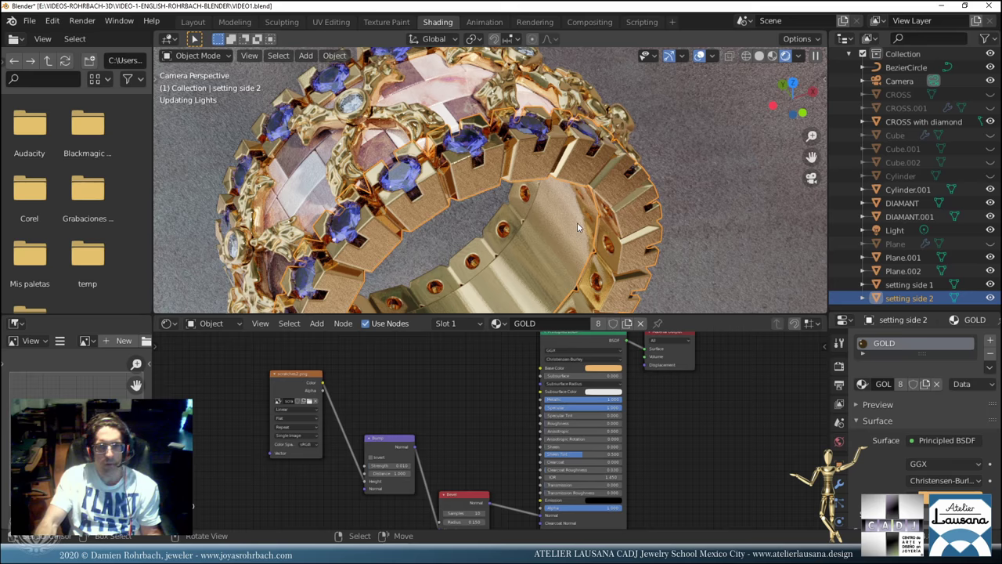
scroll(489, 196, "up", 4)
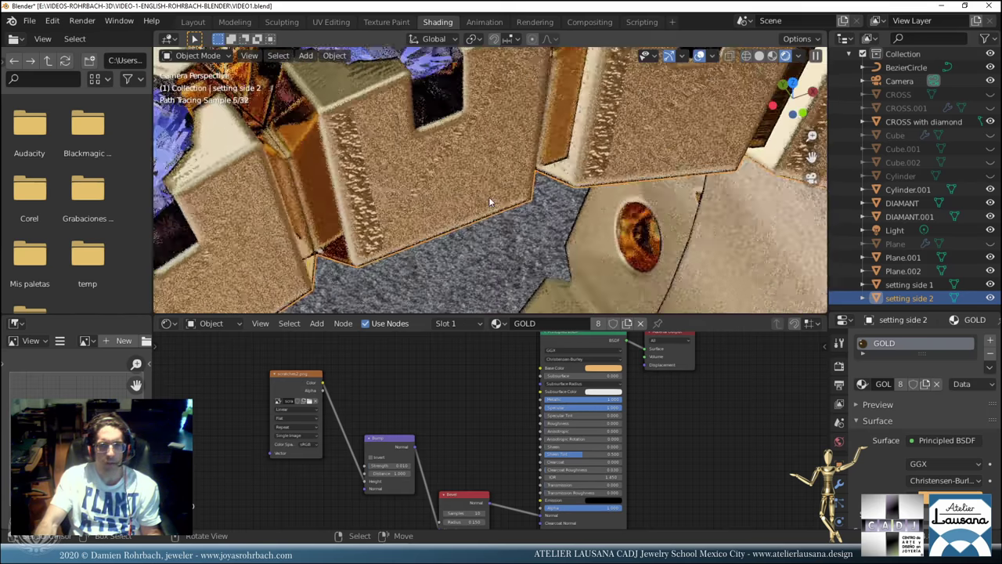
key("ctrl+z")
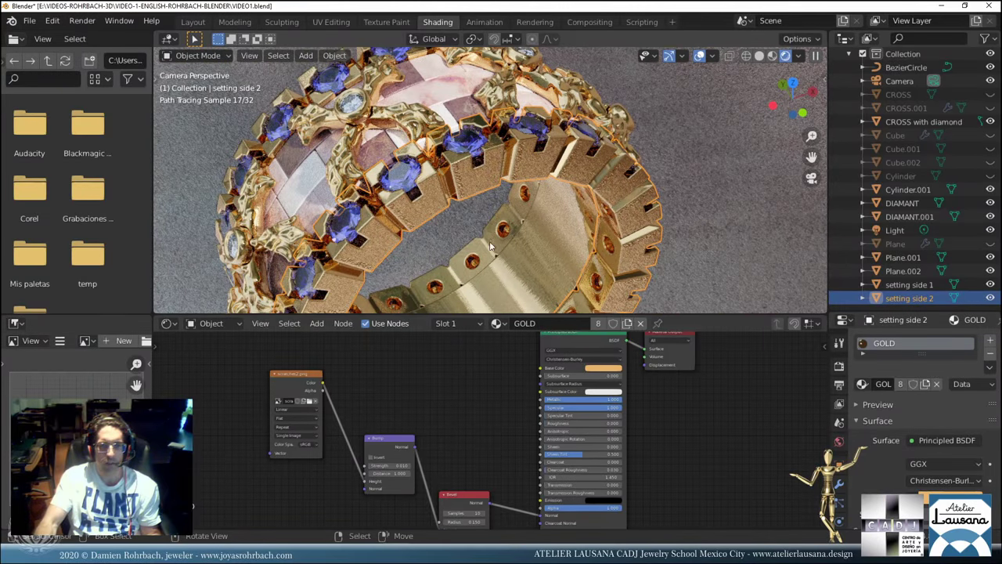
key("ctrl+s")
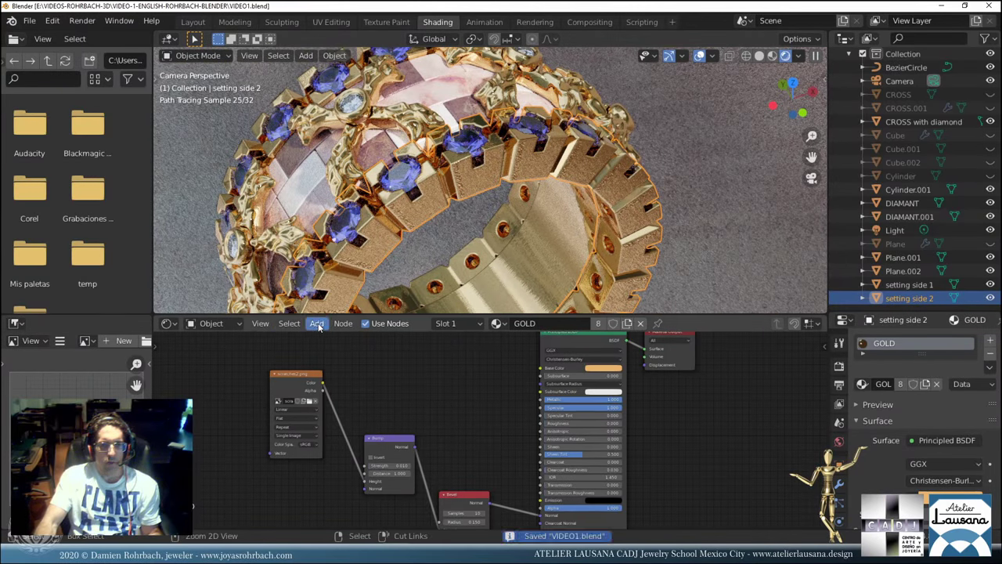
Add a Texture Coordinate node to the GOLD material and place it before the image texture node.
left_click(318, 327)
mouse_move(339, 362)
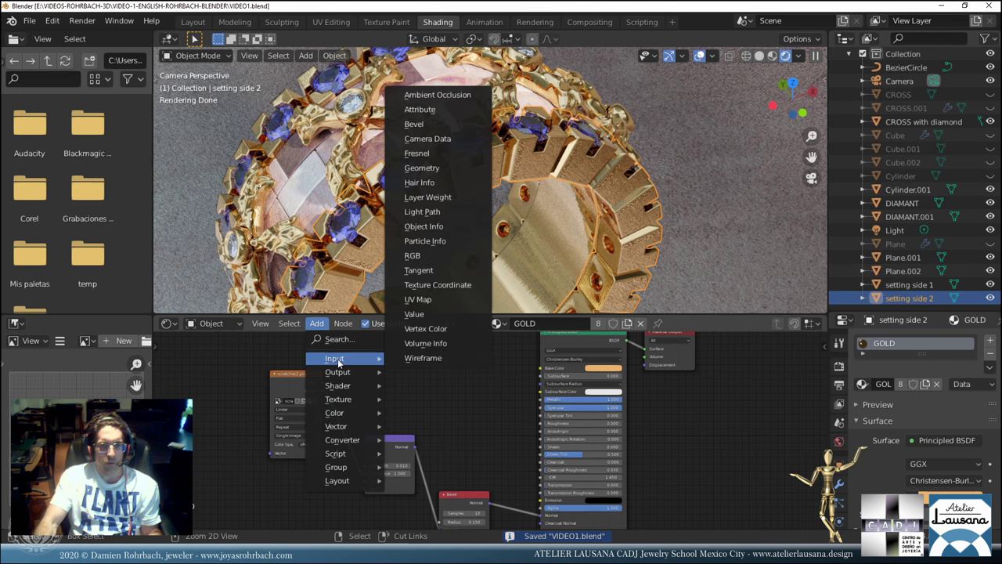
left_click(437, 285)
left_click(225, 404)
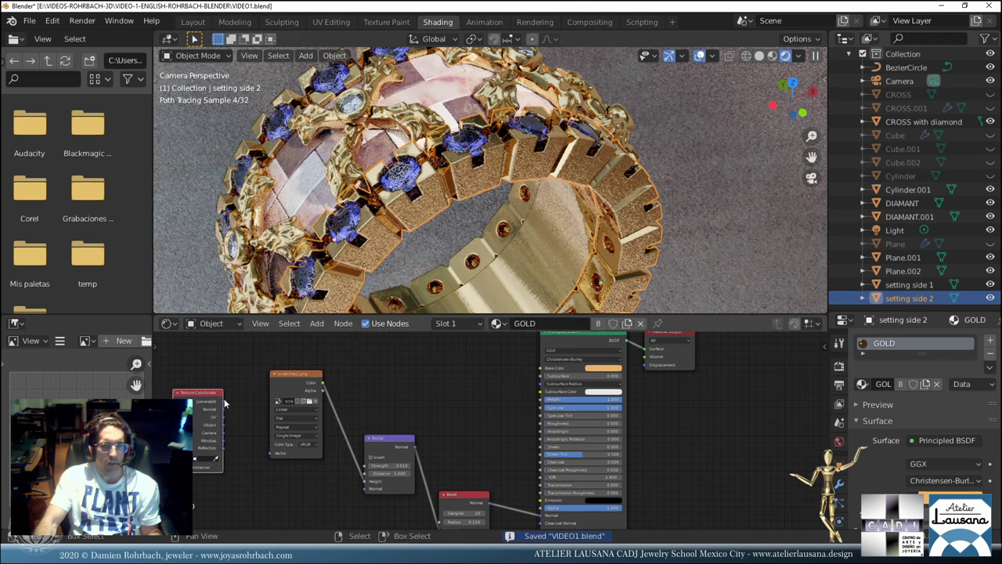
Feed the Generated coordinates into the GOLD image texture's vector, and set its projection to Box with a Blend of 1.000.
left_click_drag(224, 403, 273, 455)
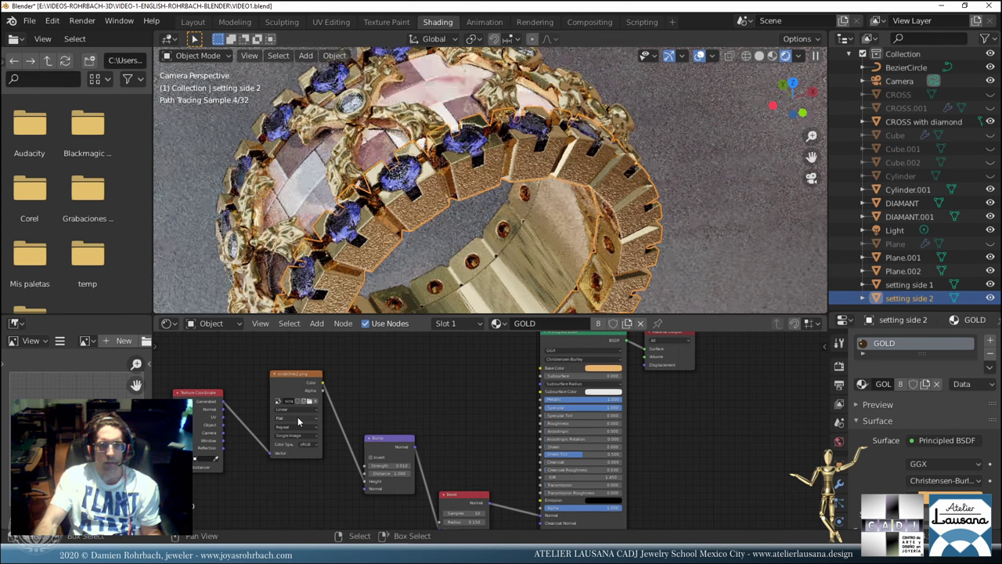
left_click(294, 418)
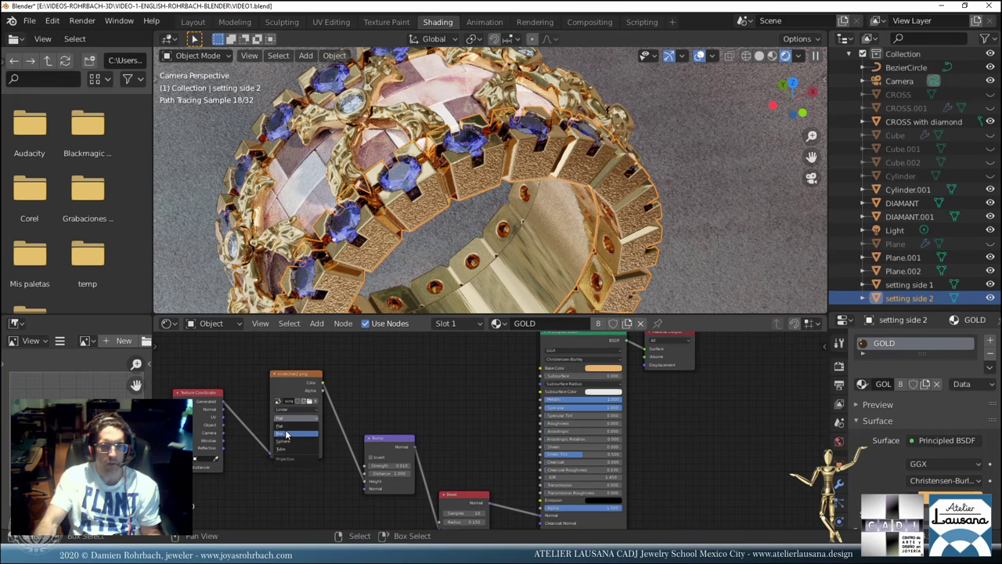
left_click(293, 424)
left_click_drag(295, 427, 318, 427)
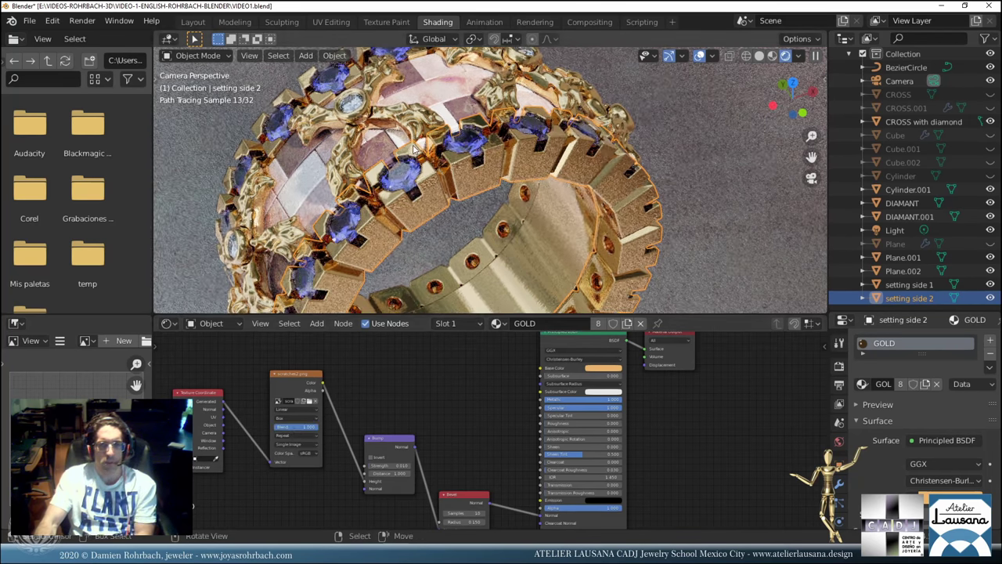
scroll(415, 147, "up", 6)
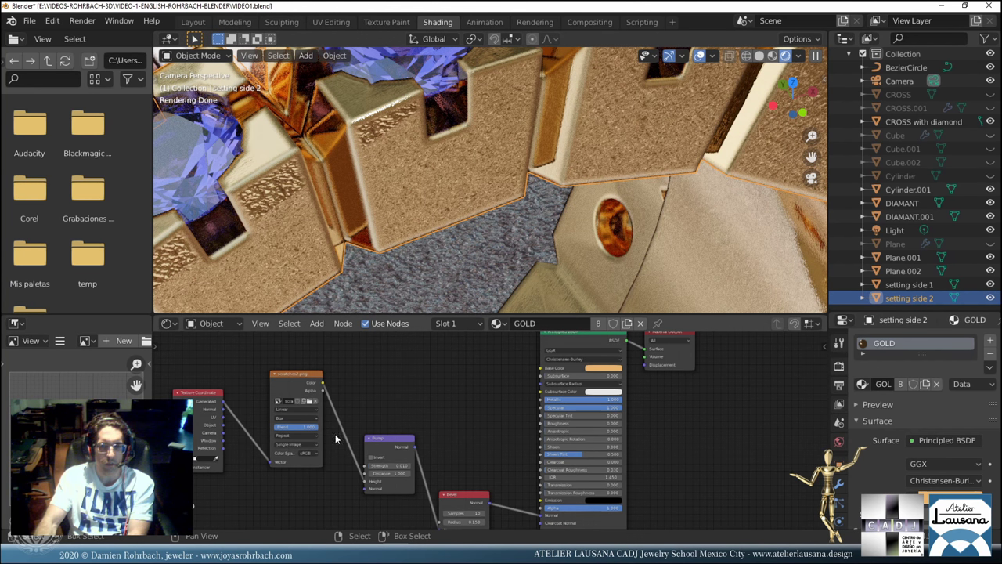
Insert a Mapping node between the Texture Coordinate and image texture nodes of the GOLD material.
left_click(317, 323)
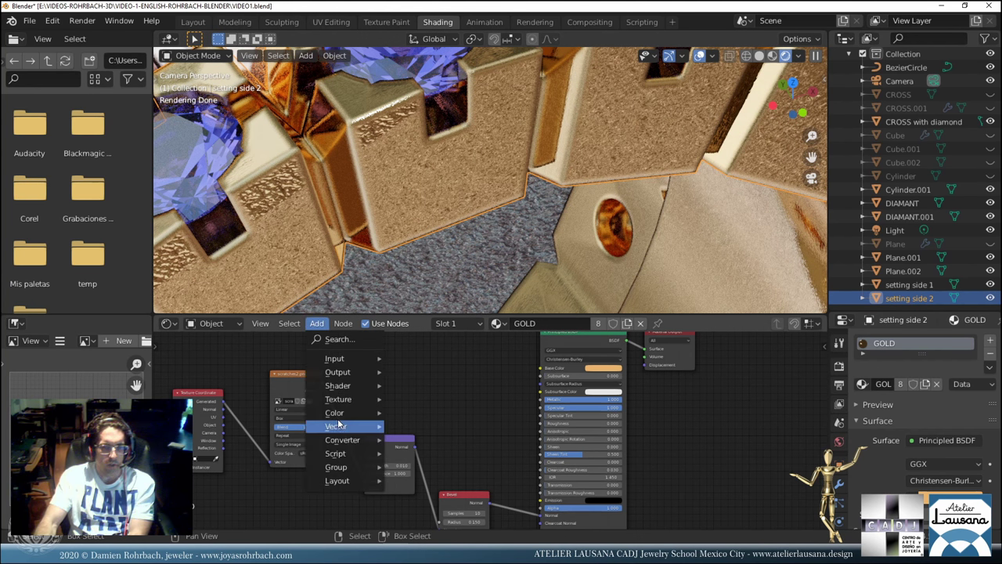
mouse_move(344, 426)
left_click(420, 337)
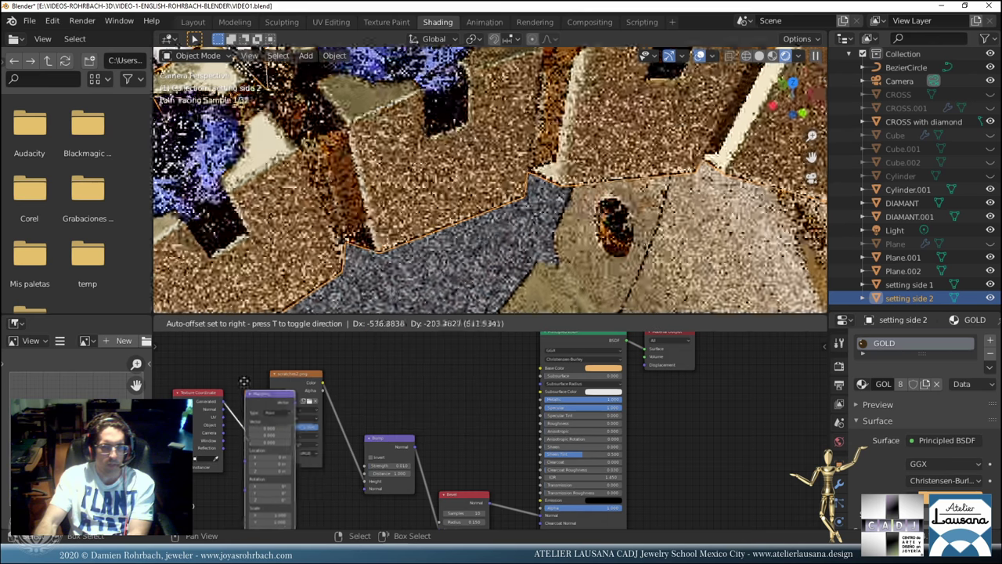
left_click(271, 442)
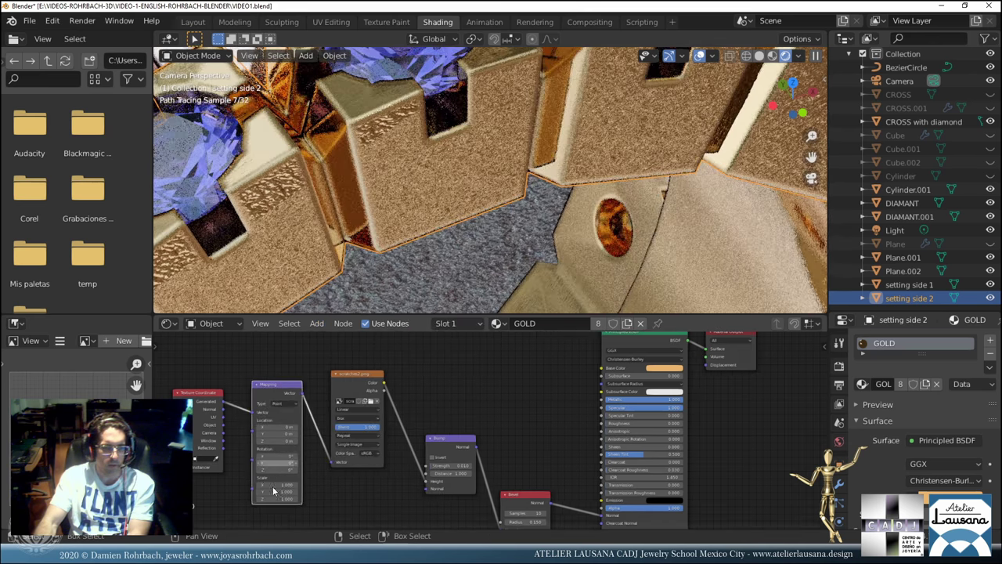
Set the Mapping node's Scale to 2 on X, Y and Z and its Z Rotation to 45°.
left_click(274, 485)
type("2")
key("Tab")
type("2")
left_click_drag(273, 502, 281, 499)
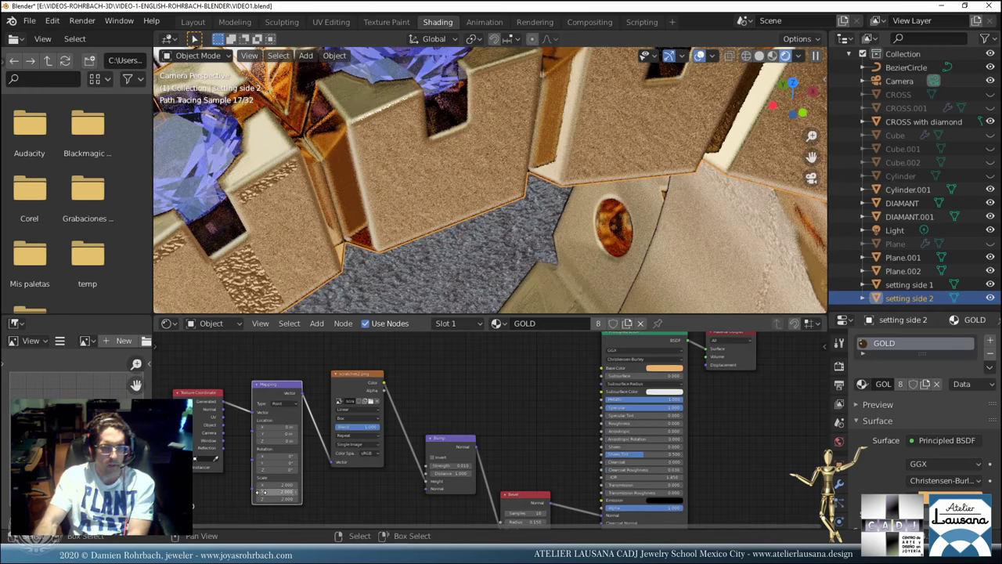
key("Return")
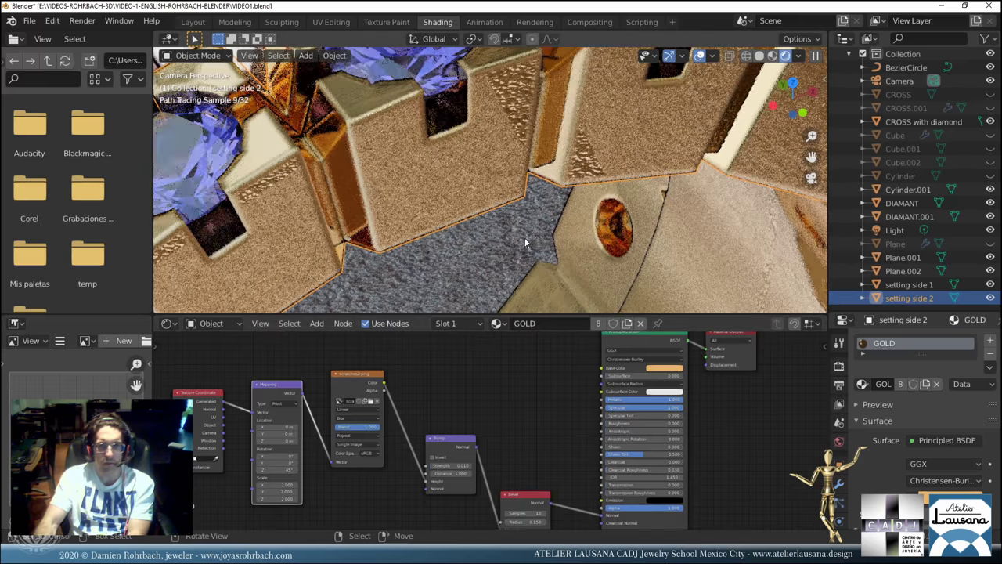
Check the gold texture on the ring at several distances through the camera and save the file.
scroll(525, 242, "down", 3)
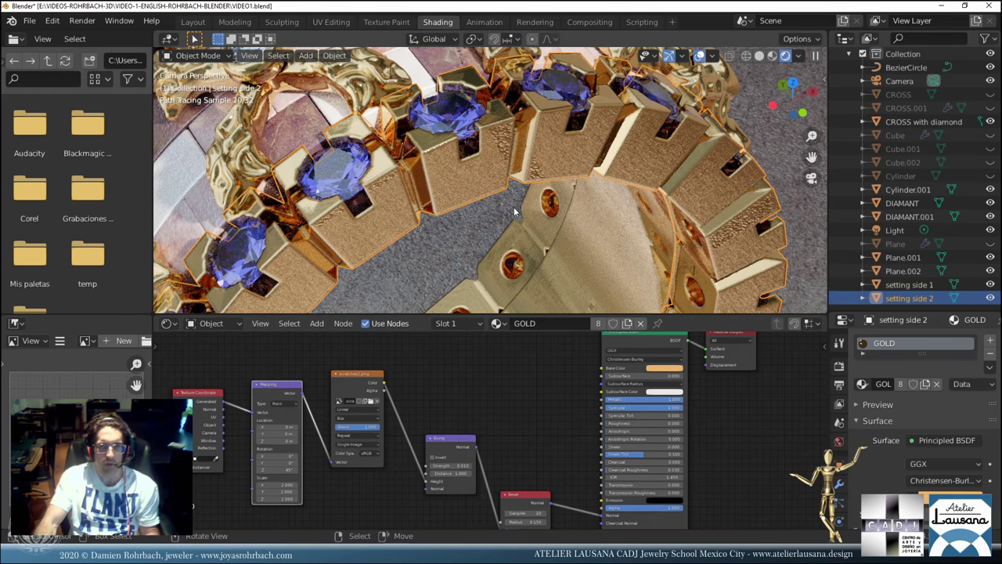
scroll(514, 207, "down", 3)
key("ctrl+s")
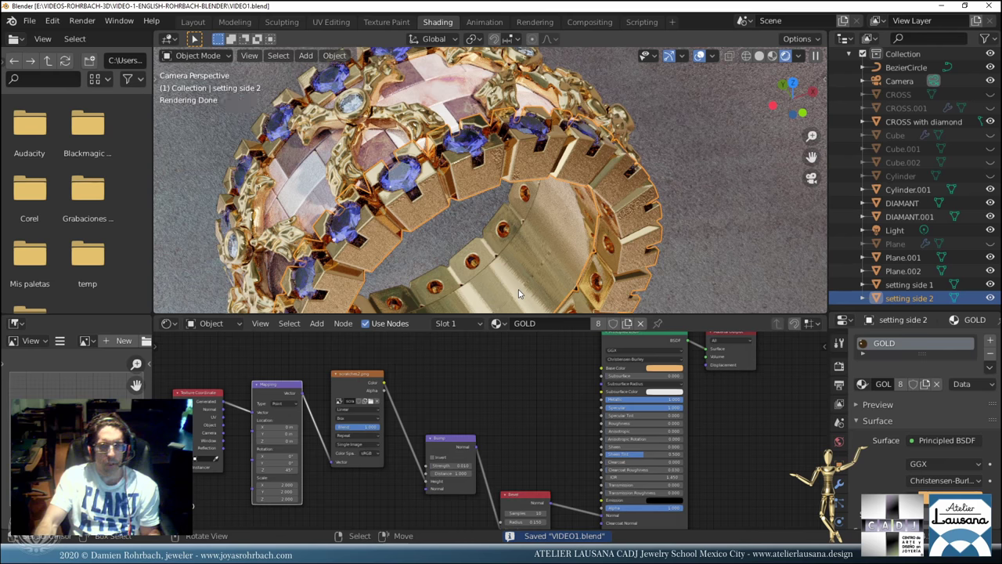
scroll(518, 293, "down", 4)
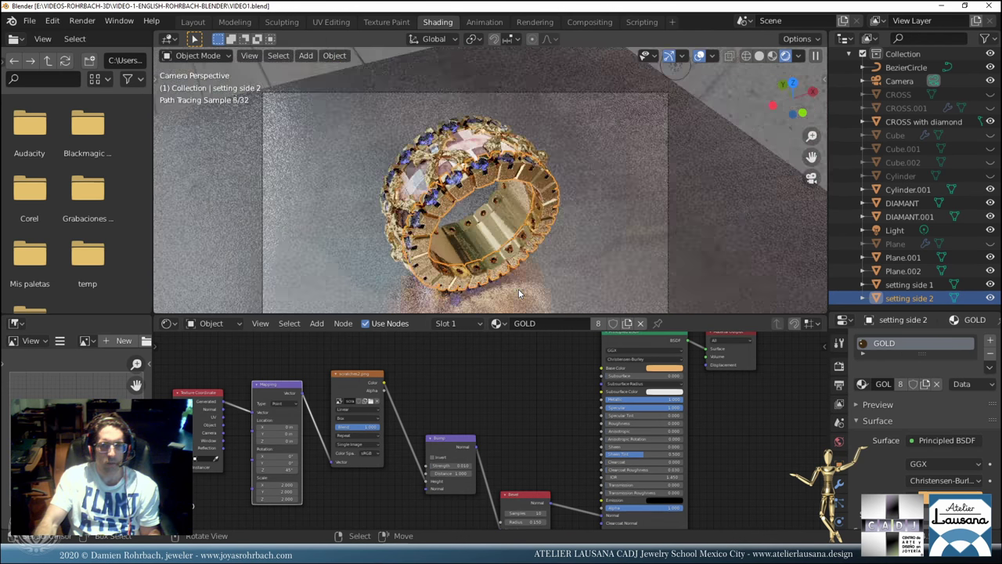
scroll(519, 289, "up", 5)
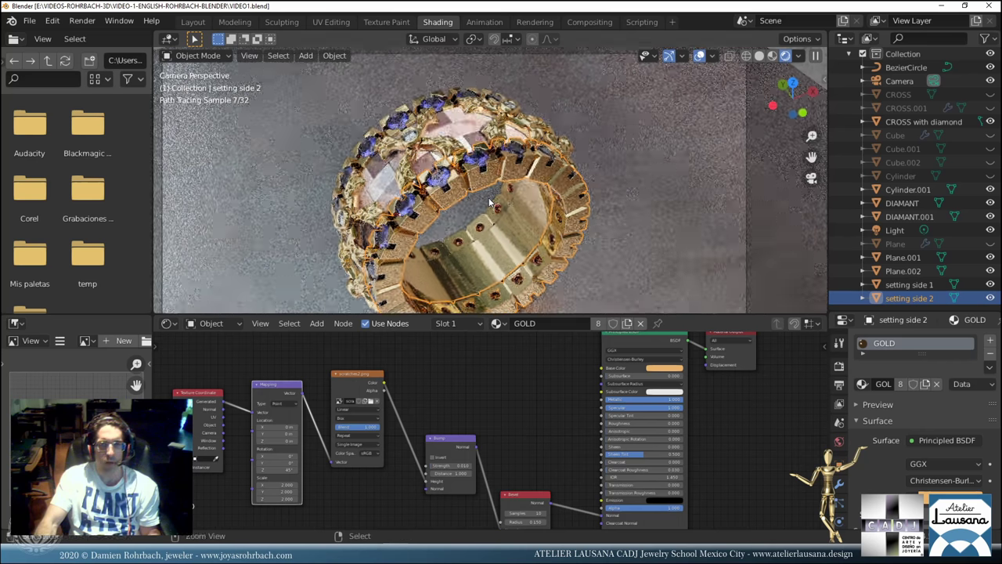
key("ctrl+s")
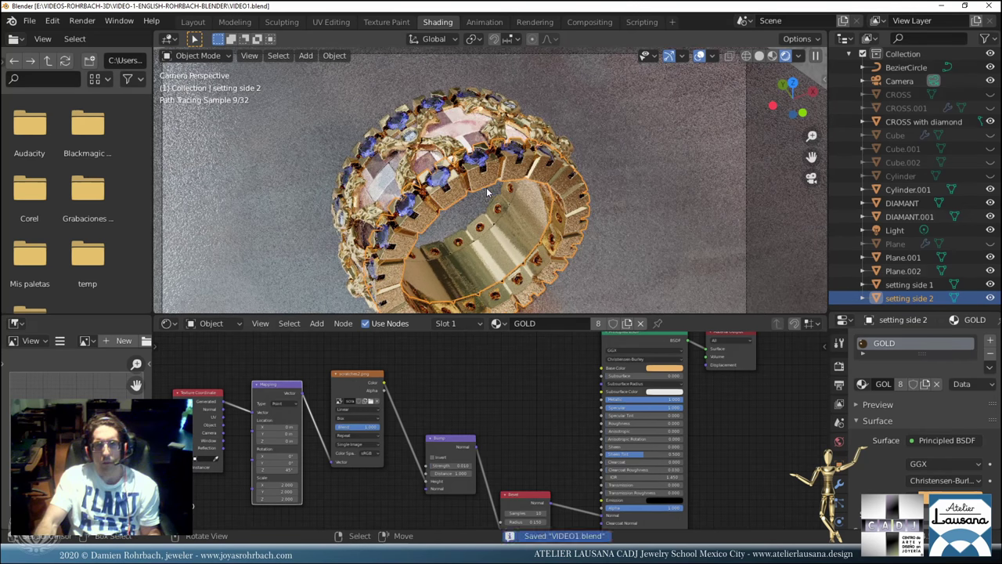
Recolor the small blue stones' AMETHYST material to a muted green, lowering the Base Color's value, and save the file.
left_click(441, 178)
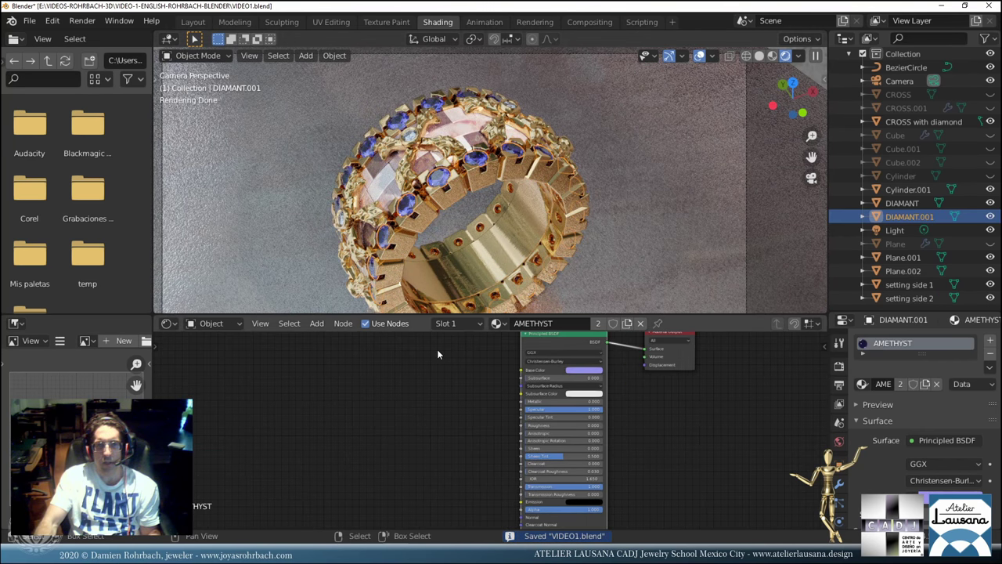
left_click(582, 369)
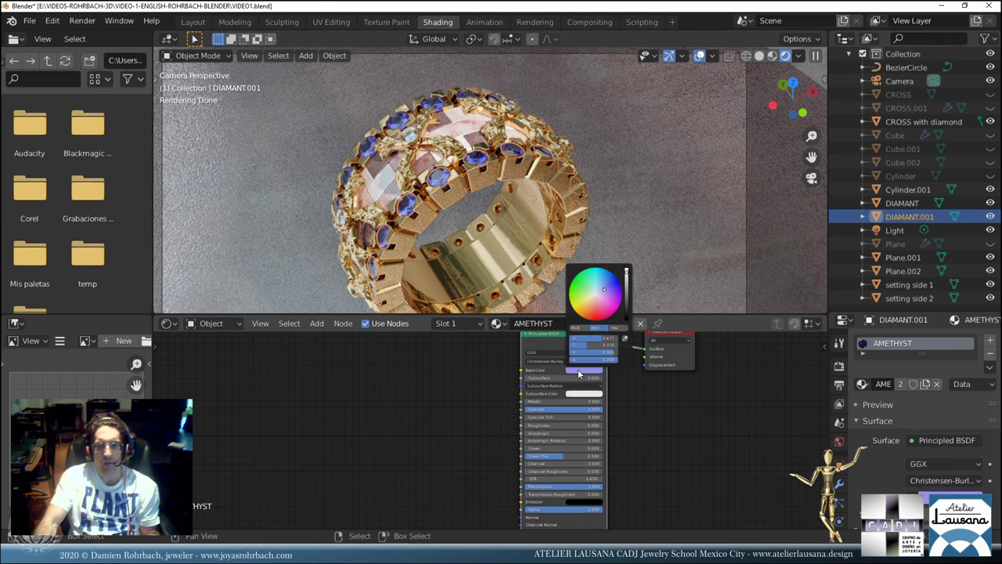
left_click(583, 297)
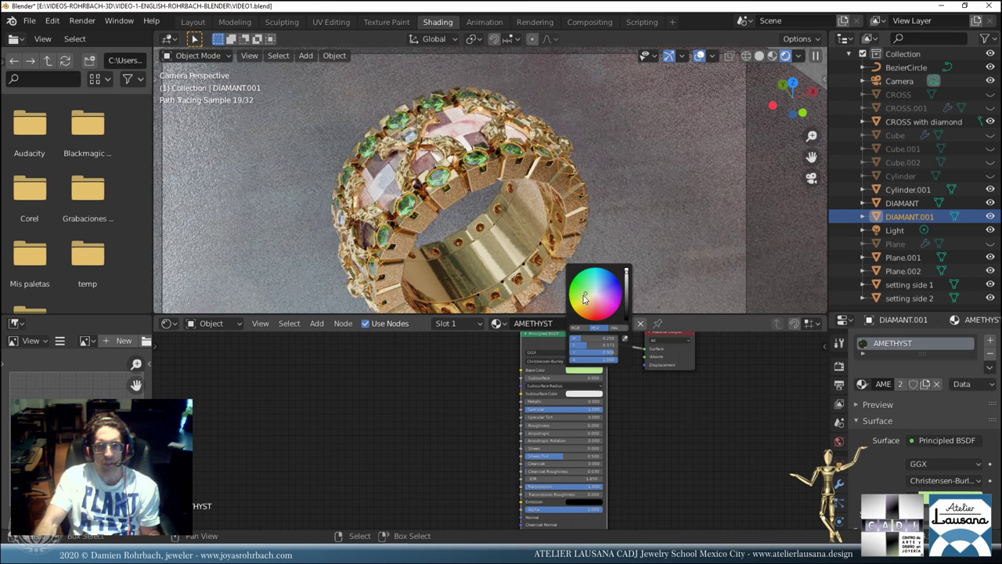
left_click(585, 297)
left_click(589, 294)
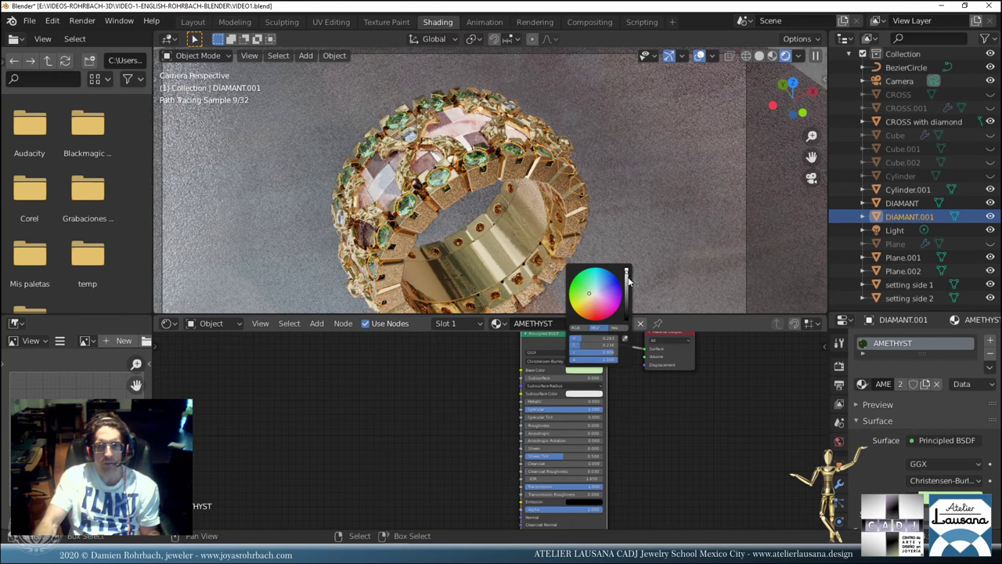
left_click(627, 280)
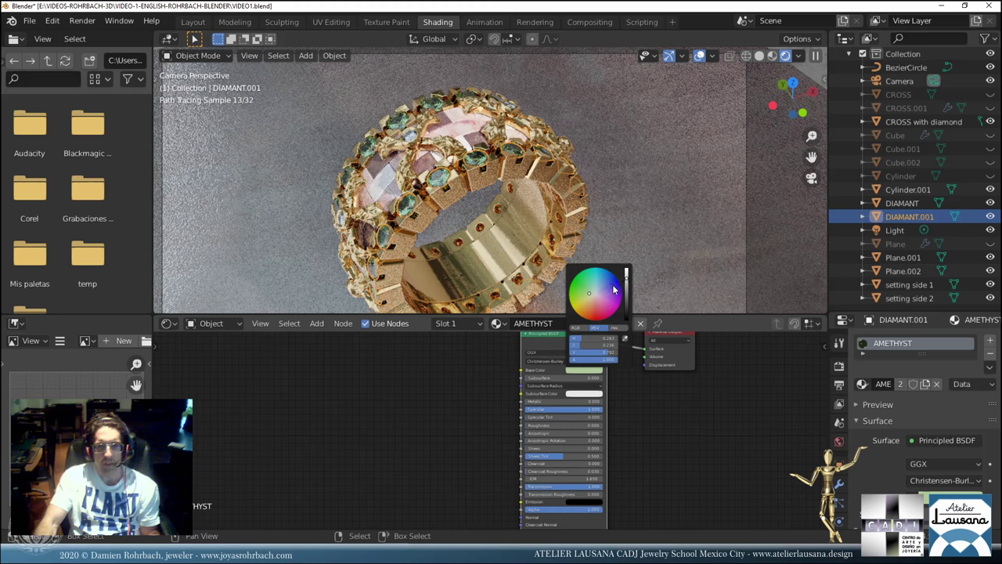
scroll(595, 296, "up", 3, "ctrl")
left_click(588, 298)
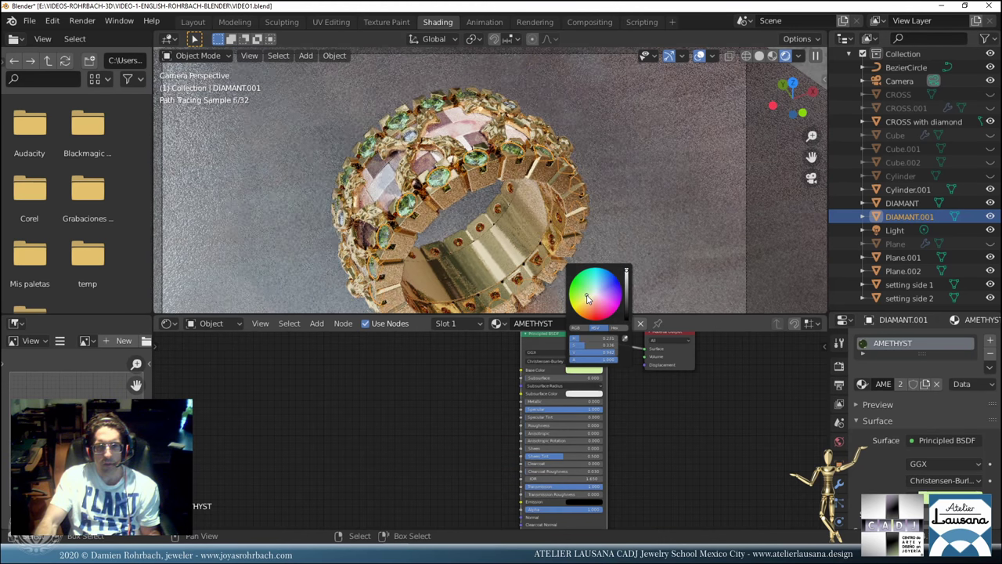
left_click(628, 278)
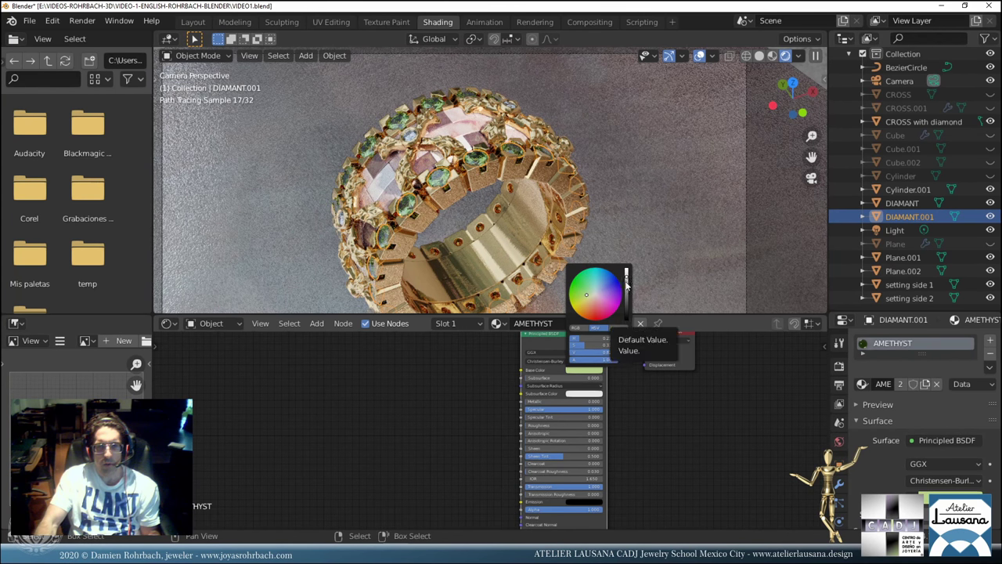
scroll(627, 288, "down", 1, "ctrl")
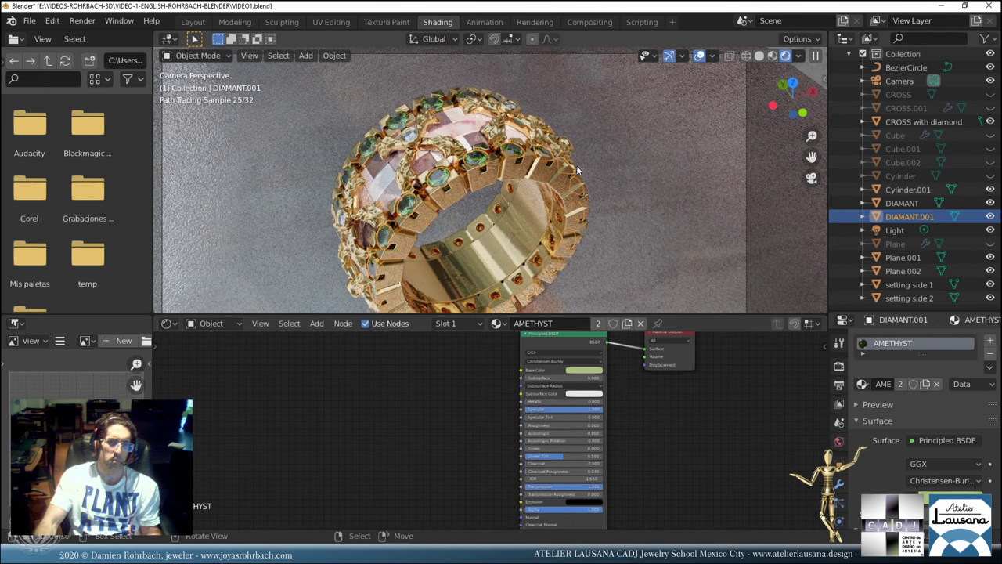
key("ctrl+s")
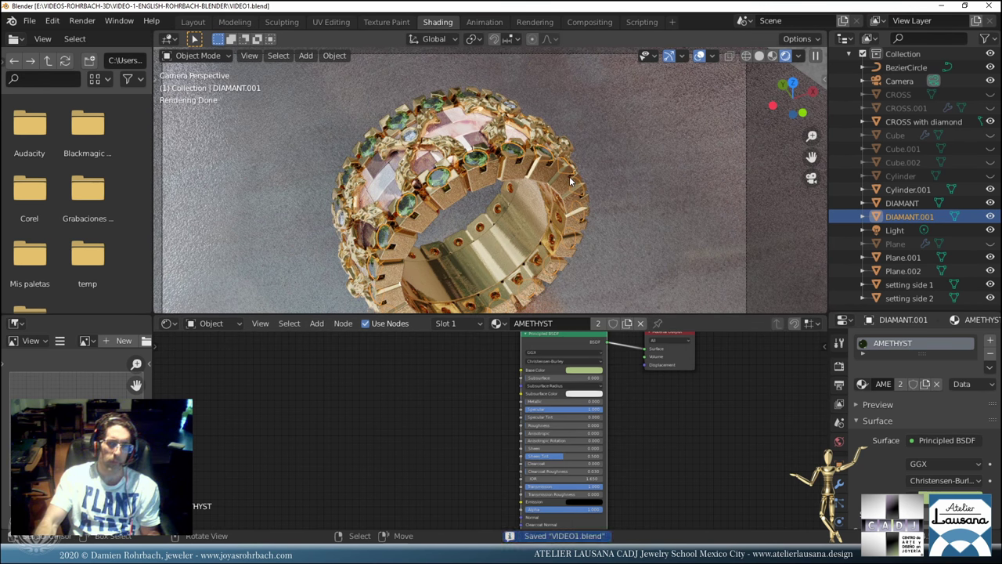
Change the AMETHYST material's Base Color to a saturated red.
left_click(579, 372)
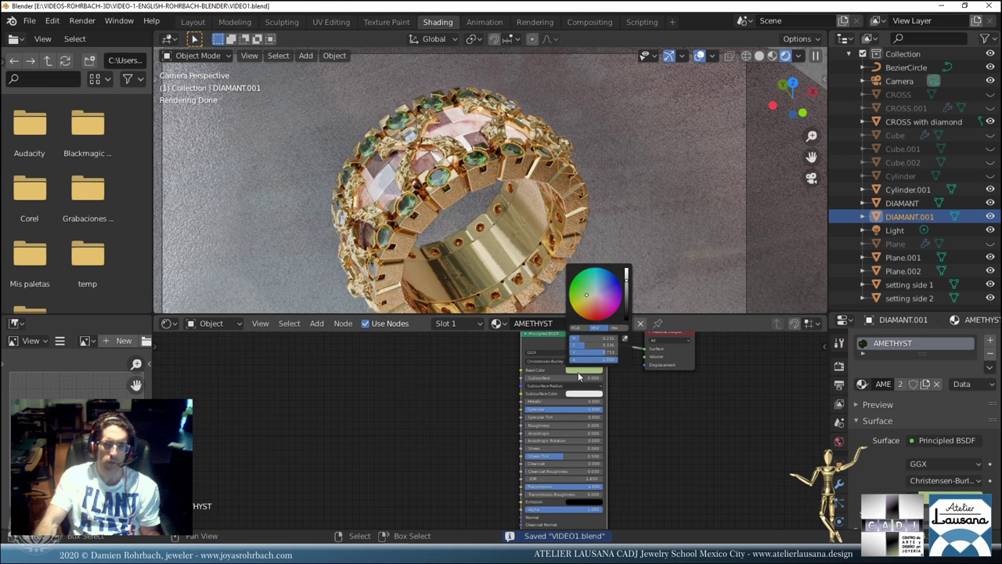
left_click(592, 319)
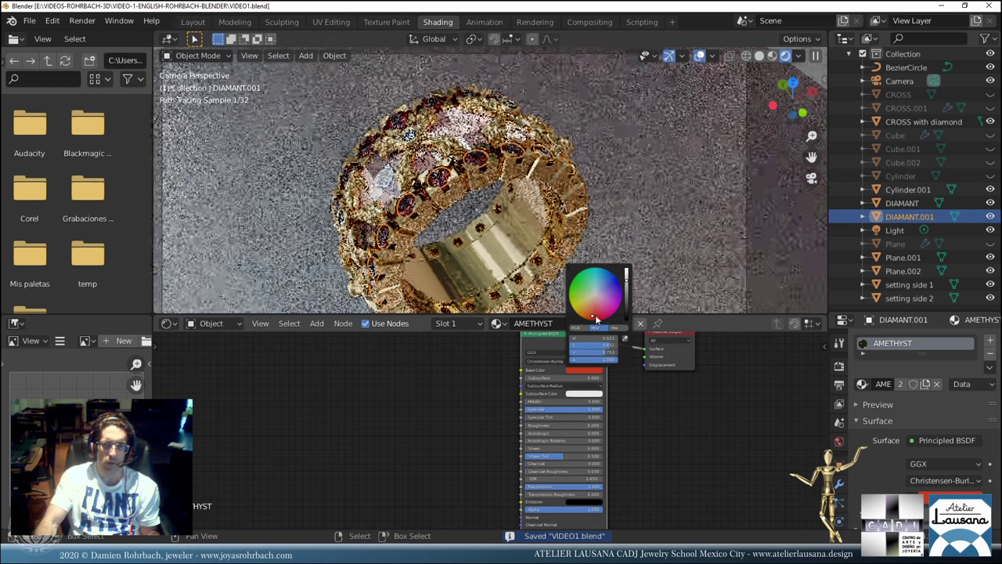
right_click(593, 332)
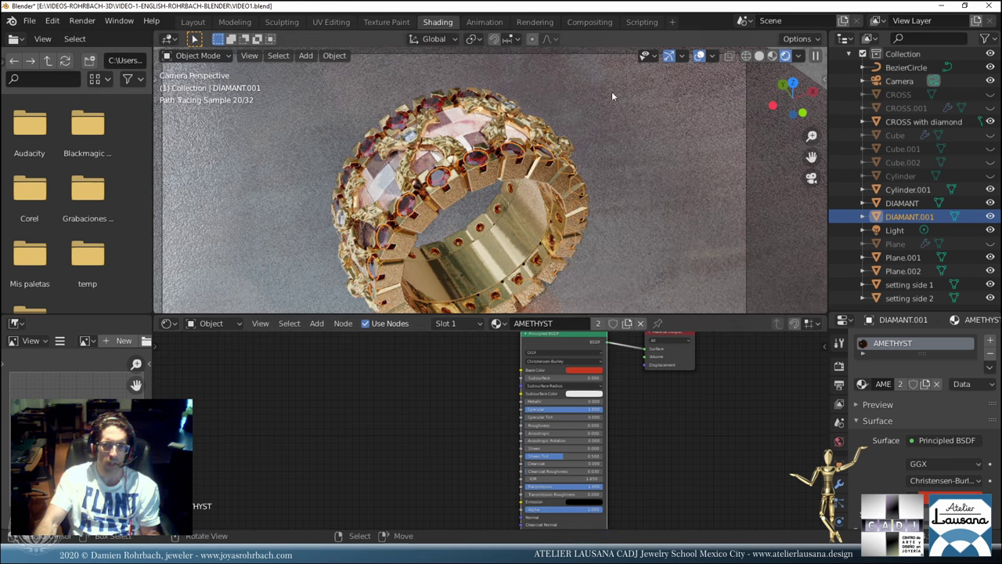
Hide the viewport overlays, set the AMETHYST material's IOR to 1.820, save the file, and inspect the stones up close.
left_click(700, 58)
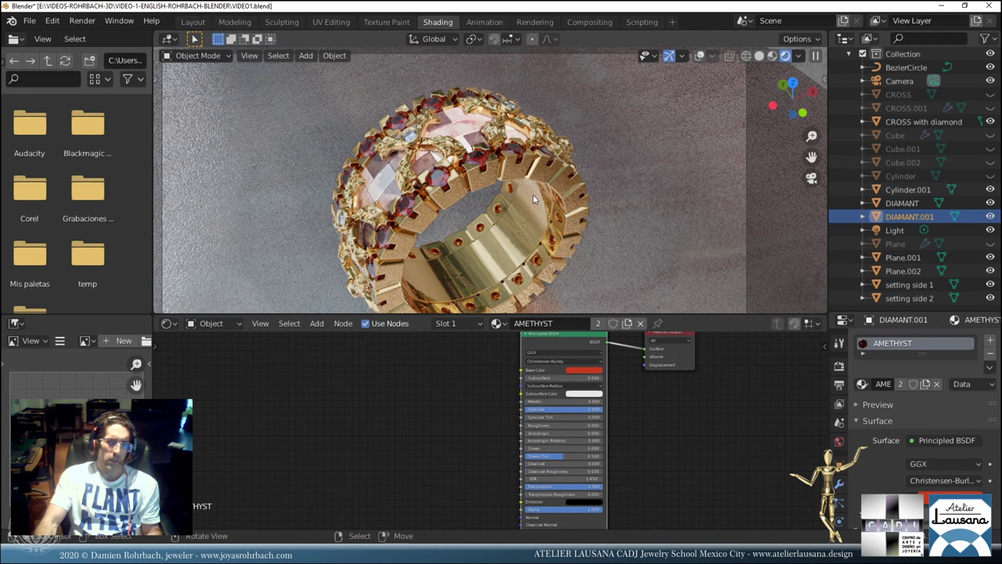
key("ctrl+s")
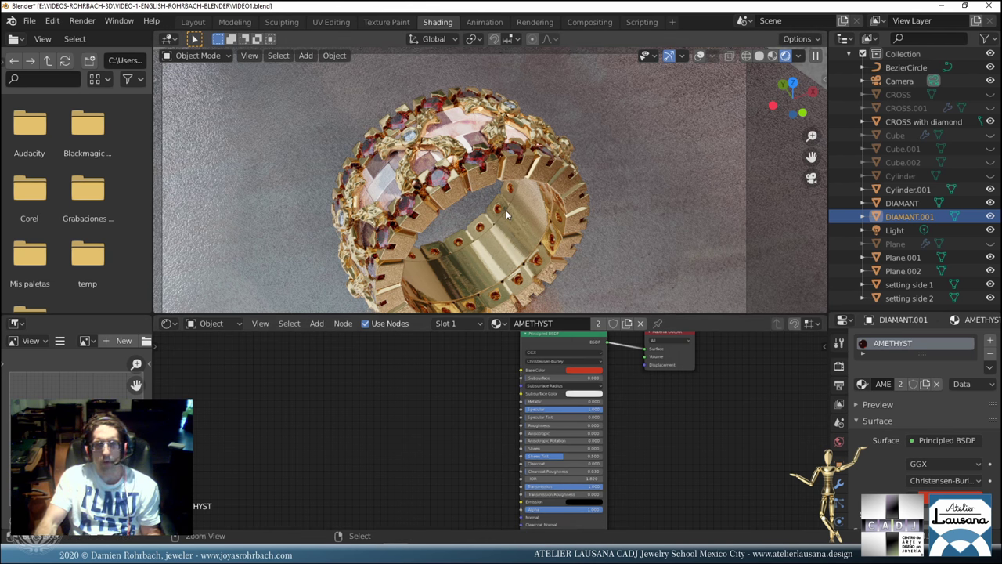
key("ctrl+s")
key("KP_0")
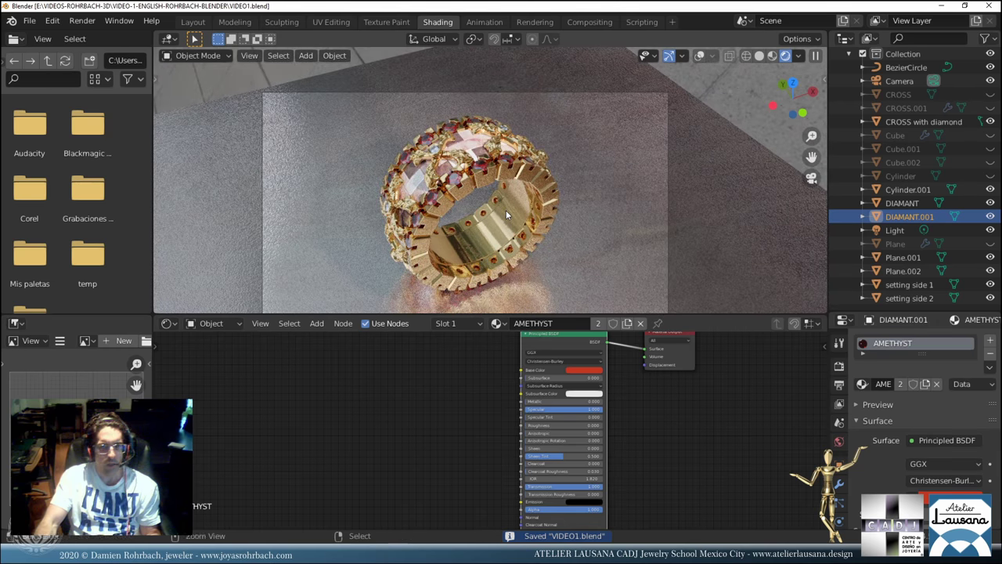
key("ctrl+s")
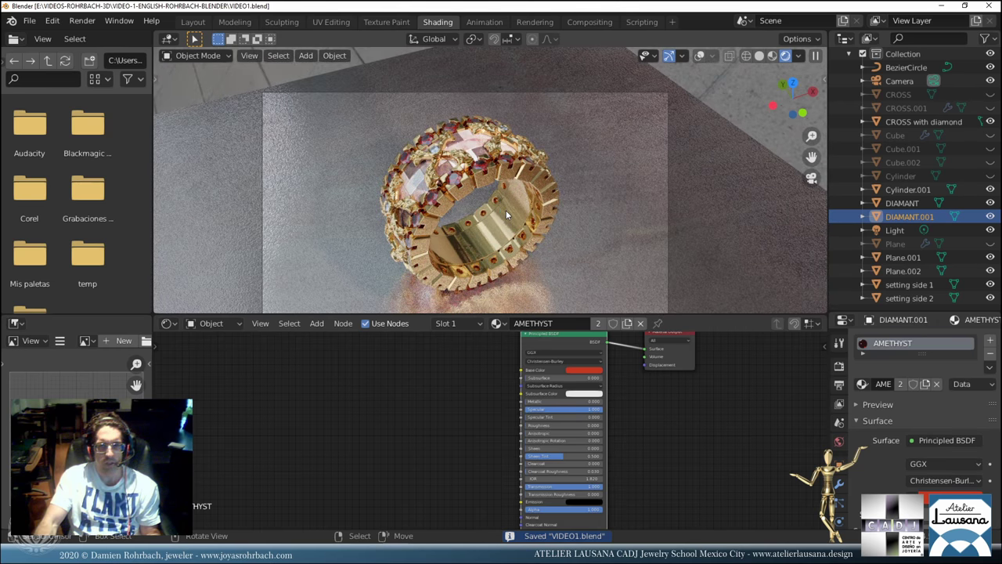
scroll(506, 210, "up", 4)
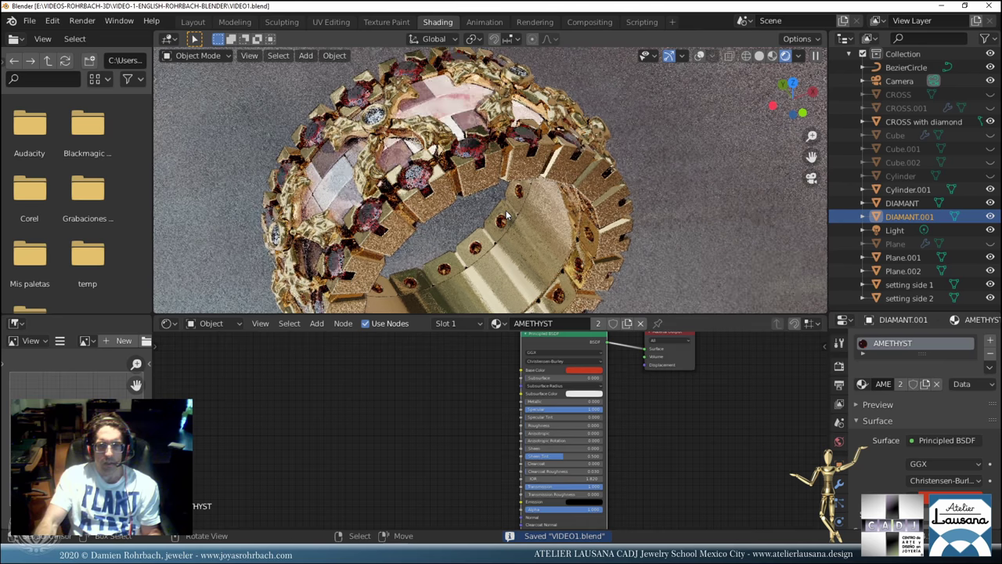
scroll(506, 210, "up", 2)
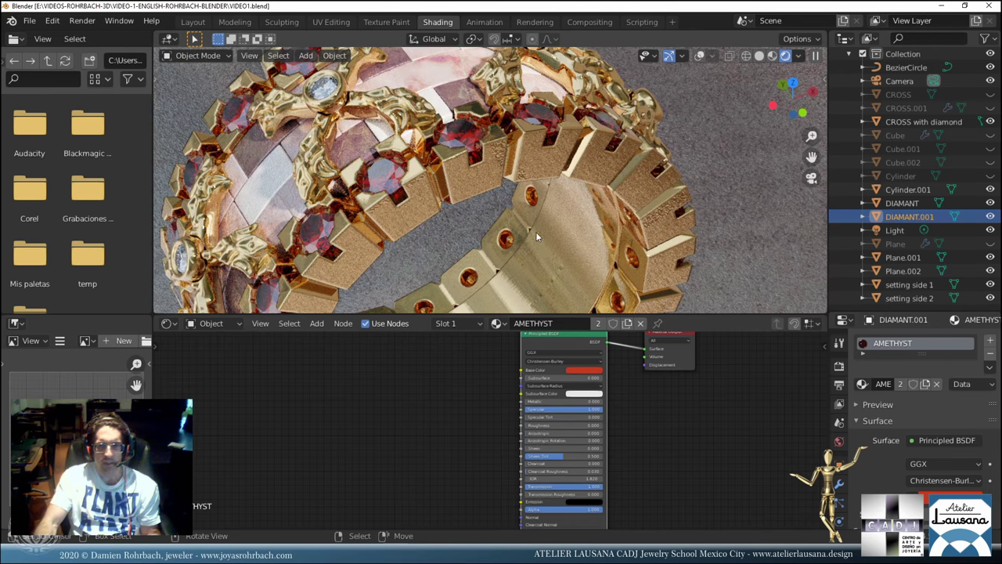
Switch to the Layout workspace, select the CROSS with diamond object, and enter Edit Mode on it.
left_click(194, 22)
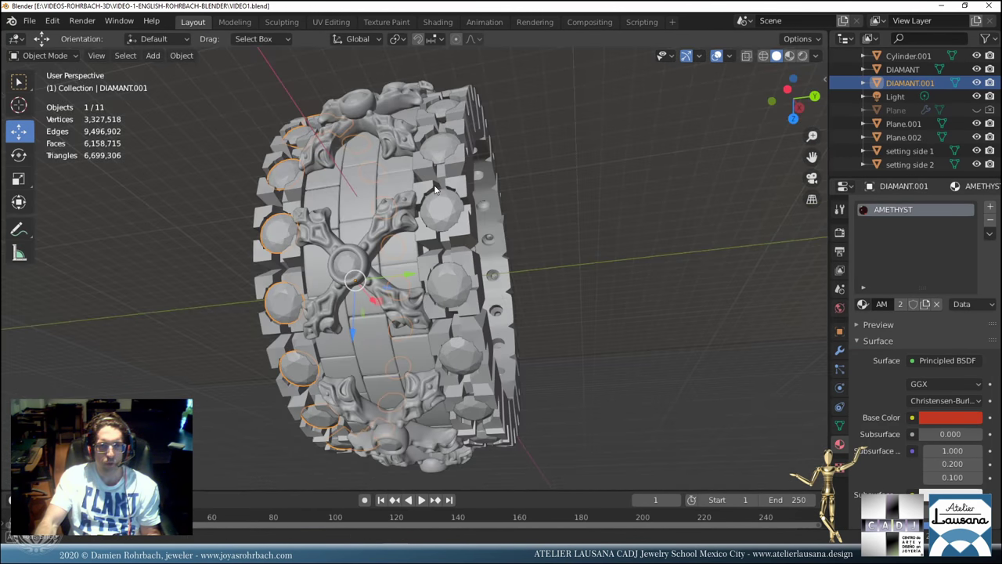
left_click(265, 213)
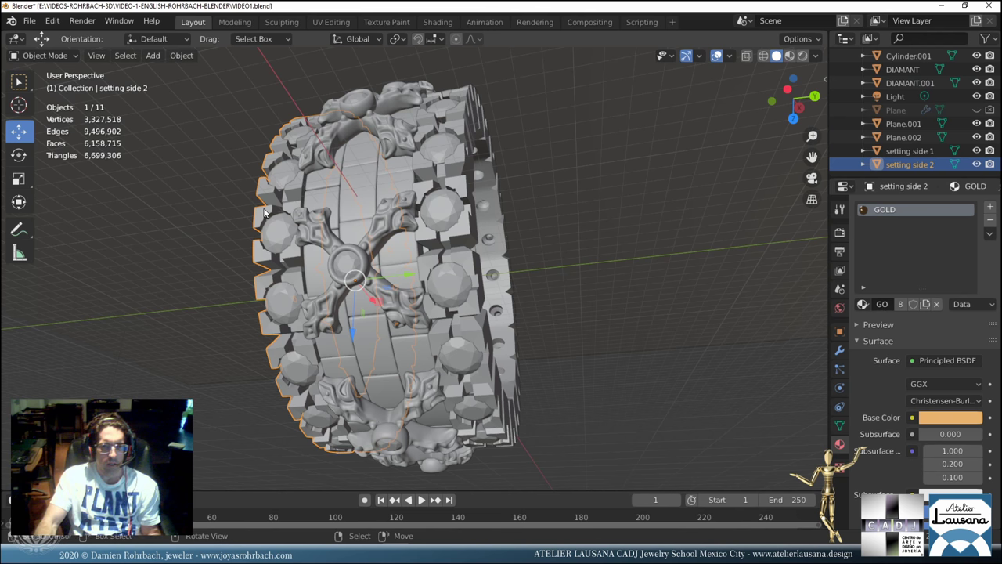
left_click(306, 226, "shift")
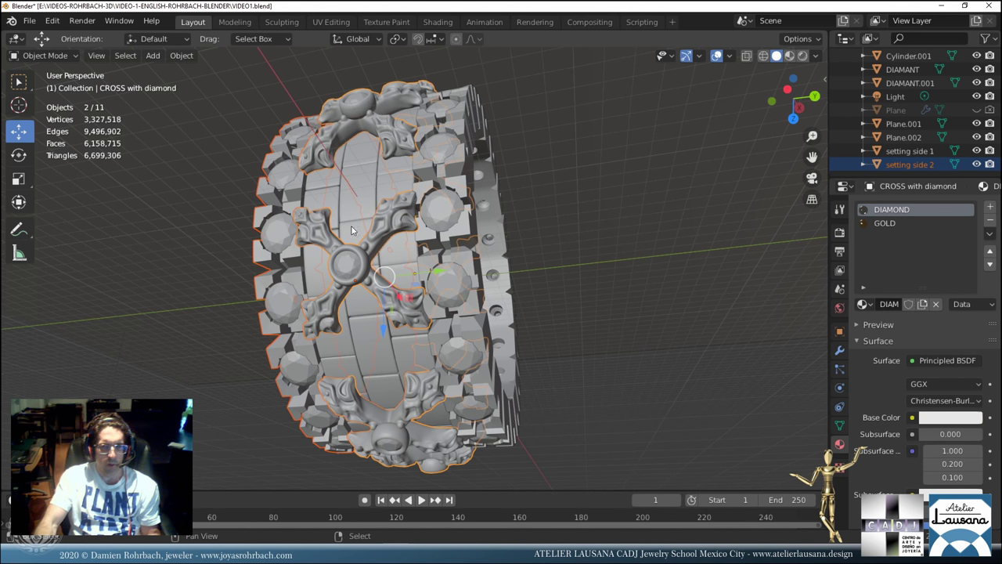
left_click(401, 212)
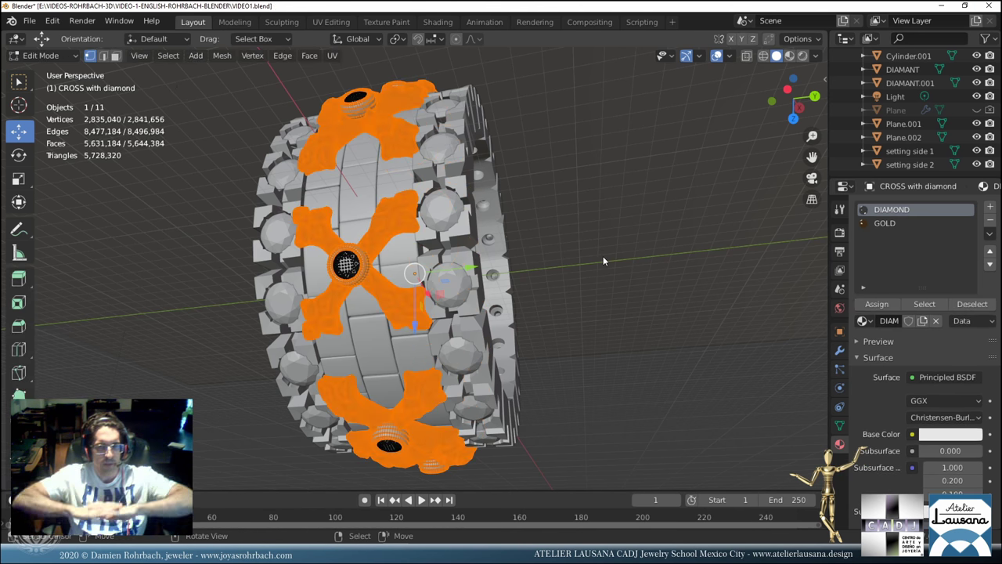
Save the file and clear the mesh selection on the CROSS with diamond object.
key("ctrl+i")
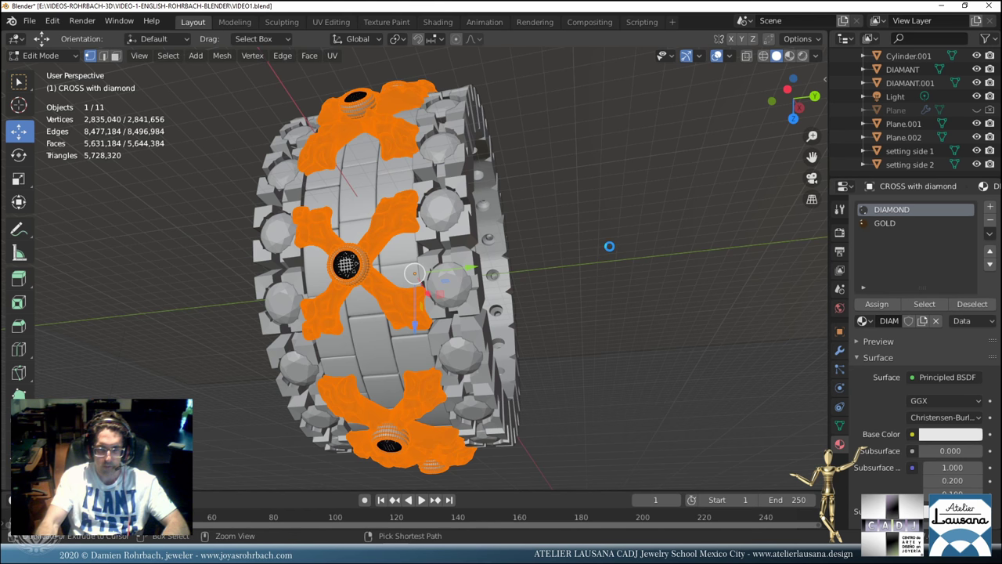
key("ctrl+s")
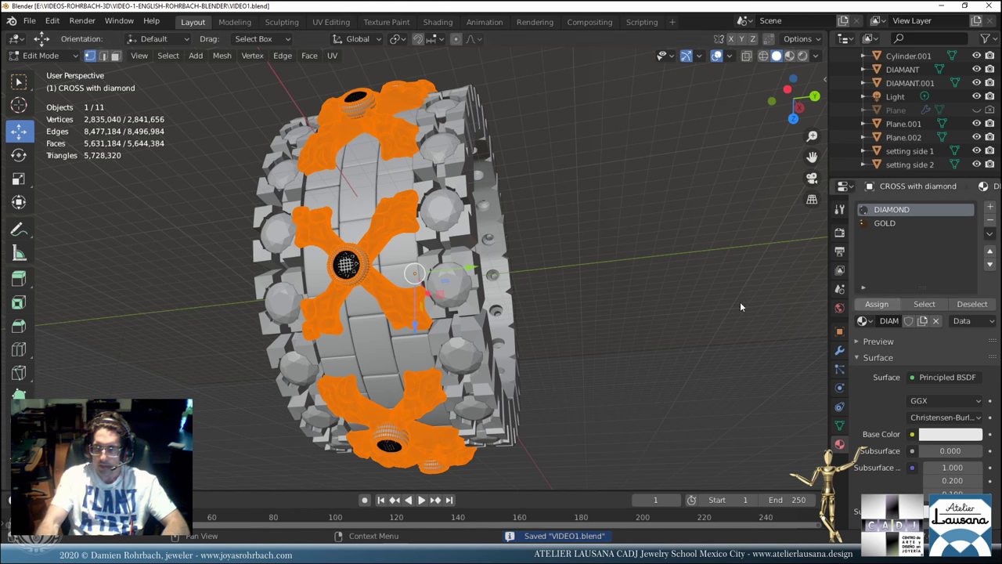
key("alt")
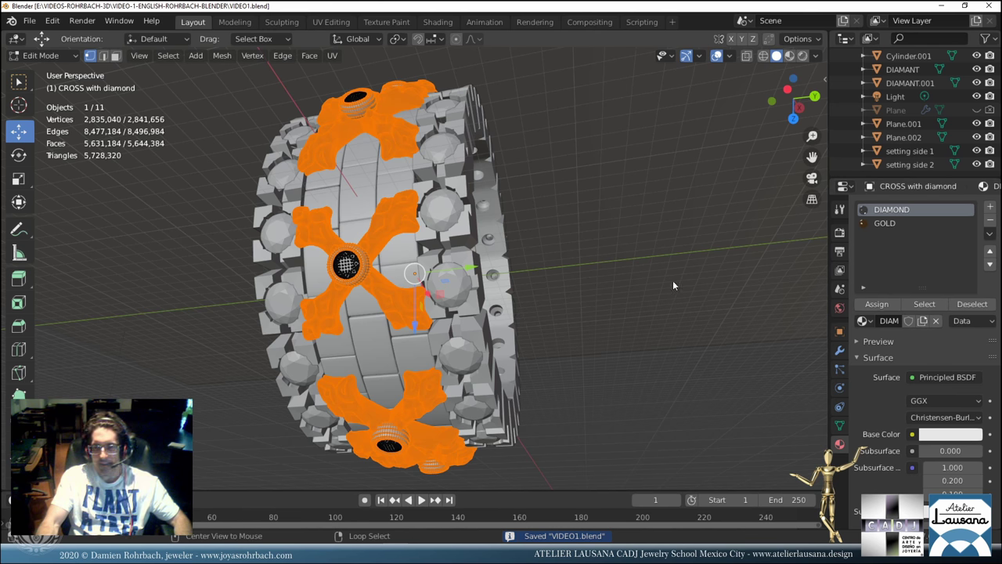
key("alt+a")
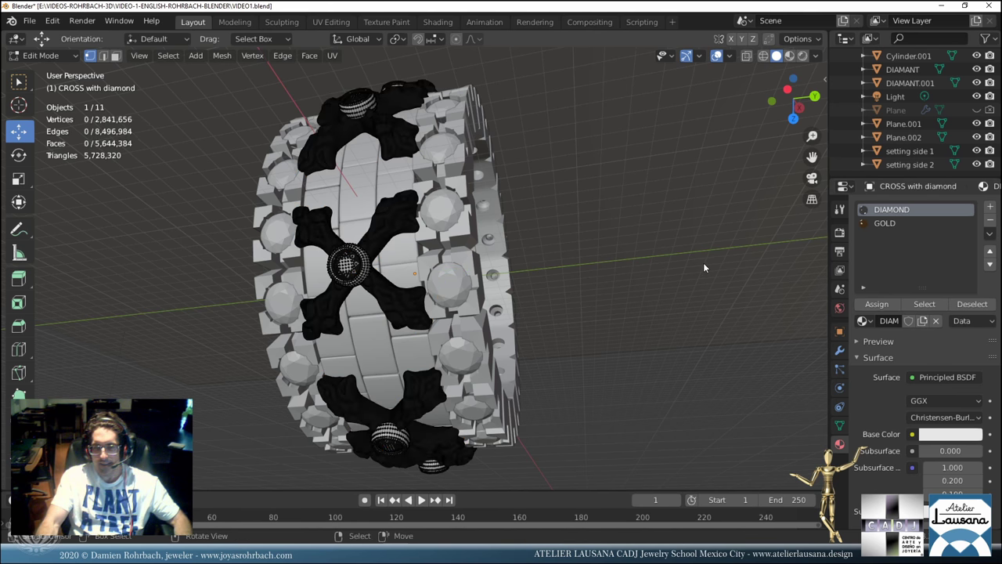
Select the faces assigned to the DIAMOND material, separate them into their own object, and return to Object Mode.
left_click(925, 304)
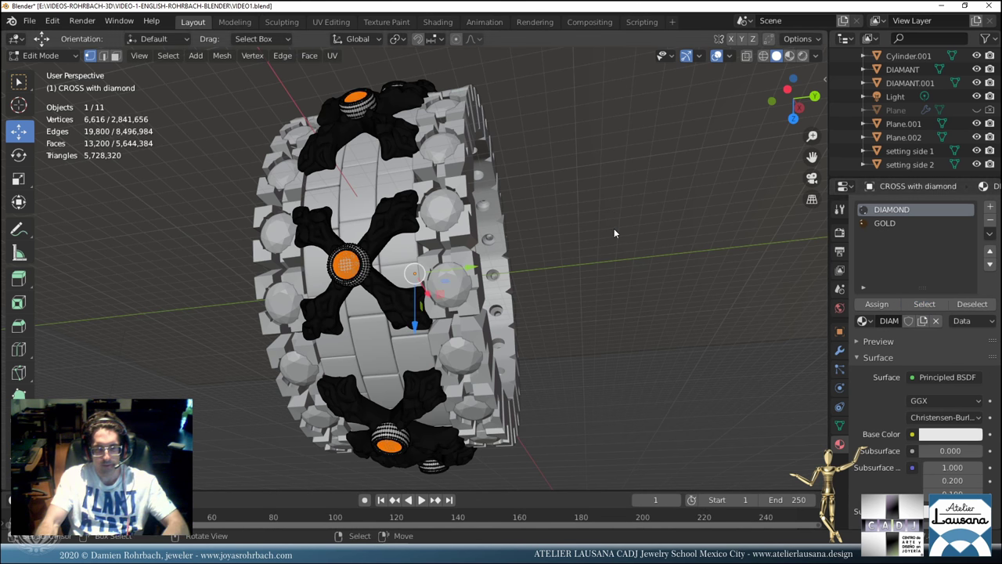
key("p")
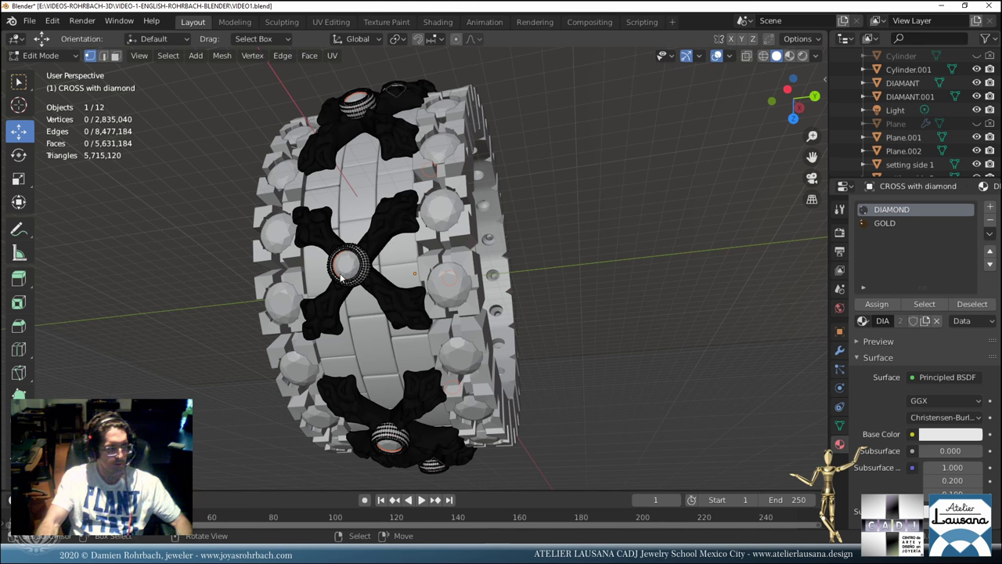
key("Tab")
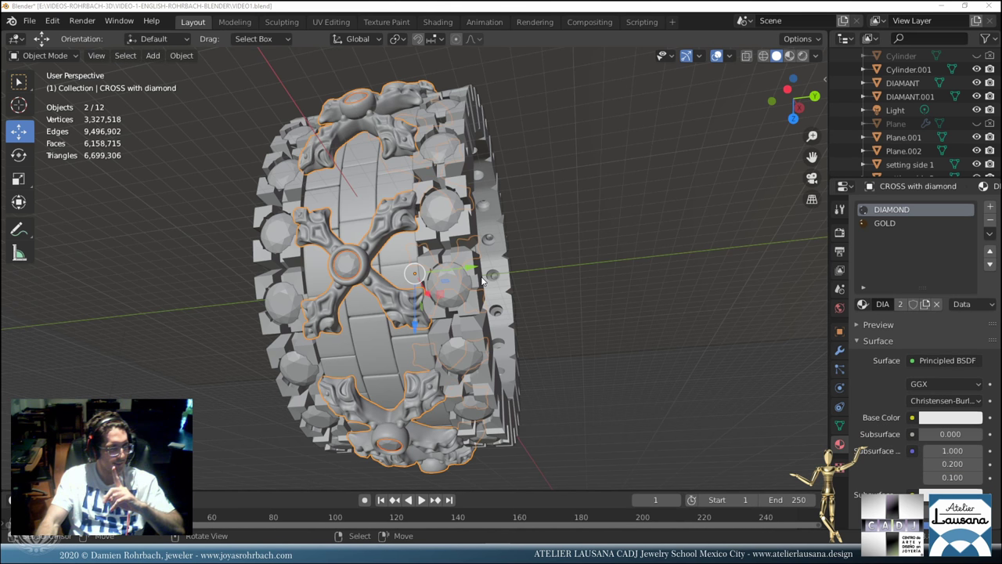
Select the setting side 1 object and toggle its visibility off and on to identify that part.
scroll(415, 243, "up", 3)
right_click(513, 249)
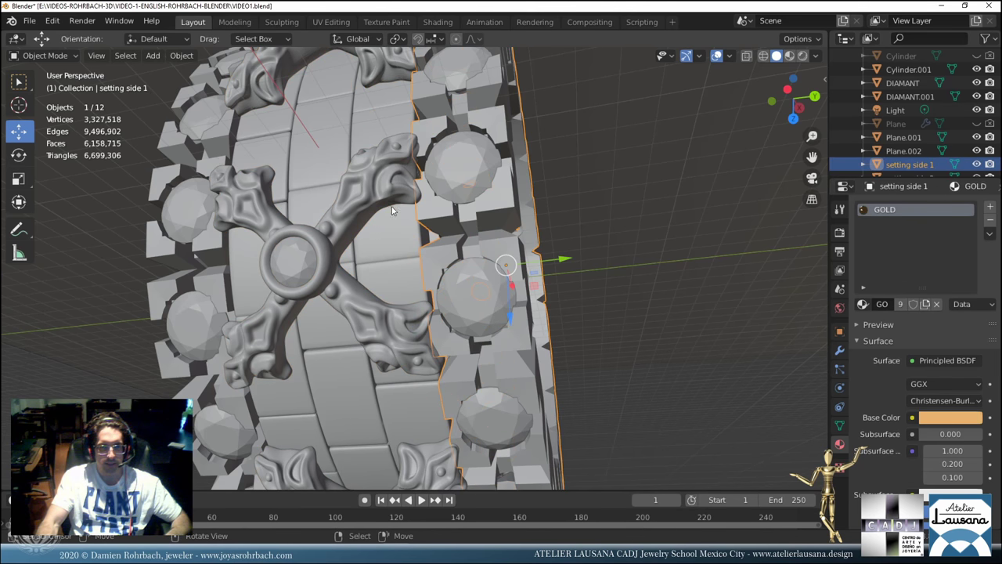
left_click(976, 165)
left_click(977, 165)
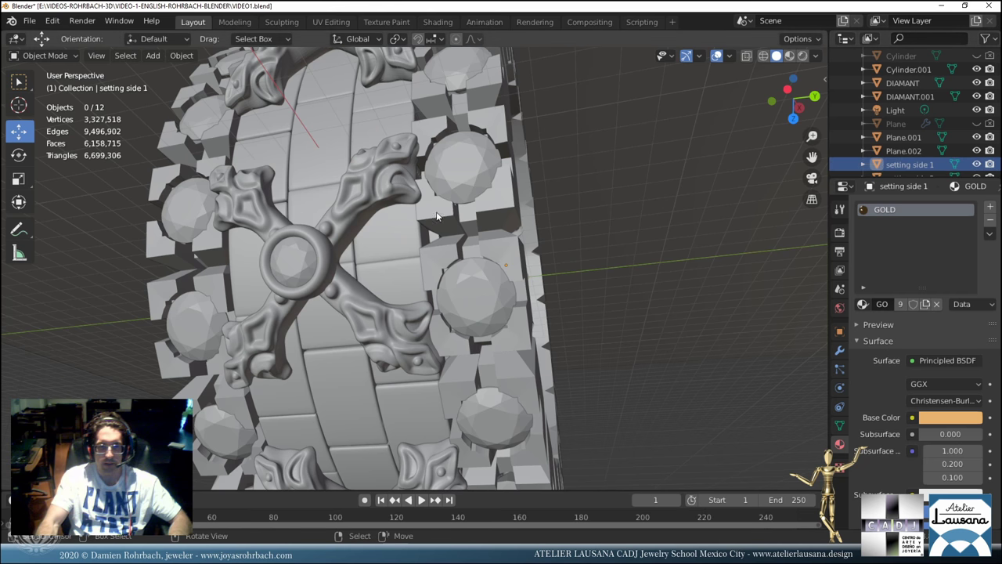
Select setting side 1, Cylinder.001 and CROSS with diamond together, with setting side 2 as the active object, and save the file.
middle_click_drag(436, 212, 474, 229)
left_click(544, 201)
left_click(632, 159, "shift")
left_click(181, 199, "shift")
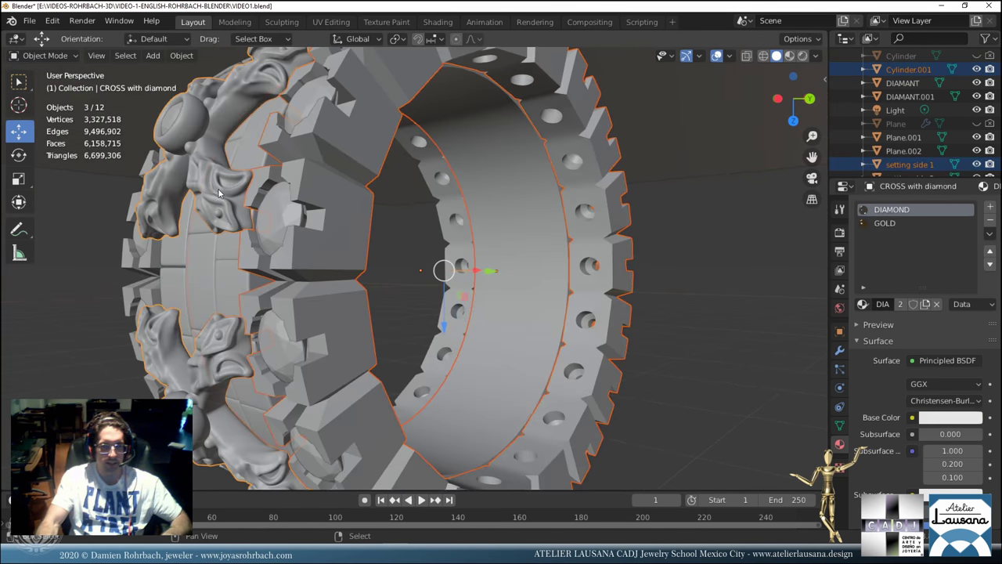
middle_click_drag(179, 199, 224, 200)
left_click(223, 172, "shift")
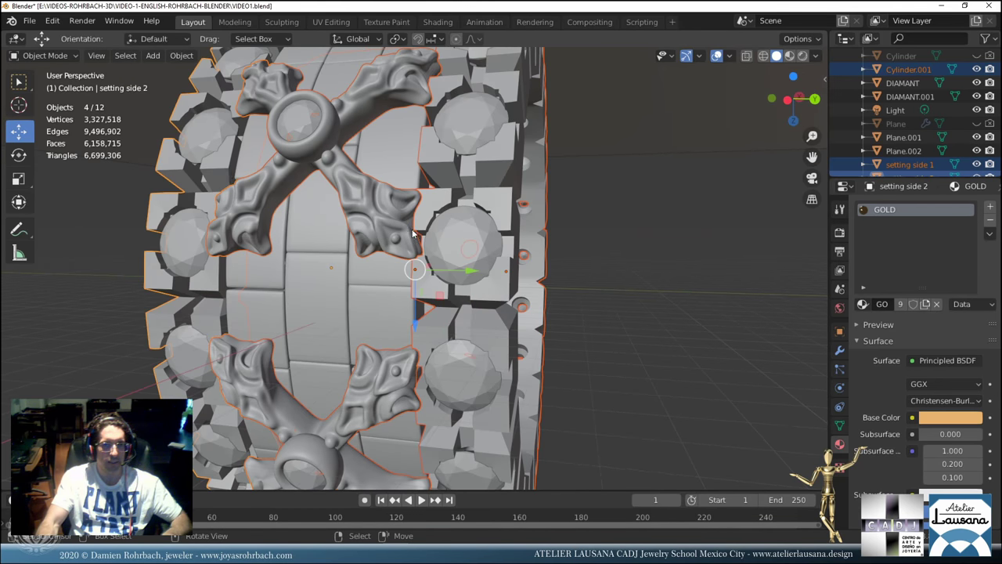
scroll(413, 227, "up", 4)
scroll(413, 228, "down", 8)
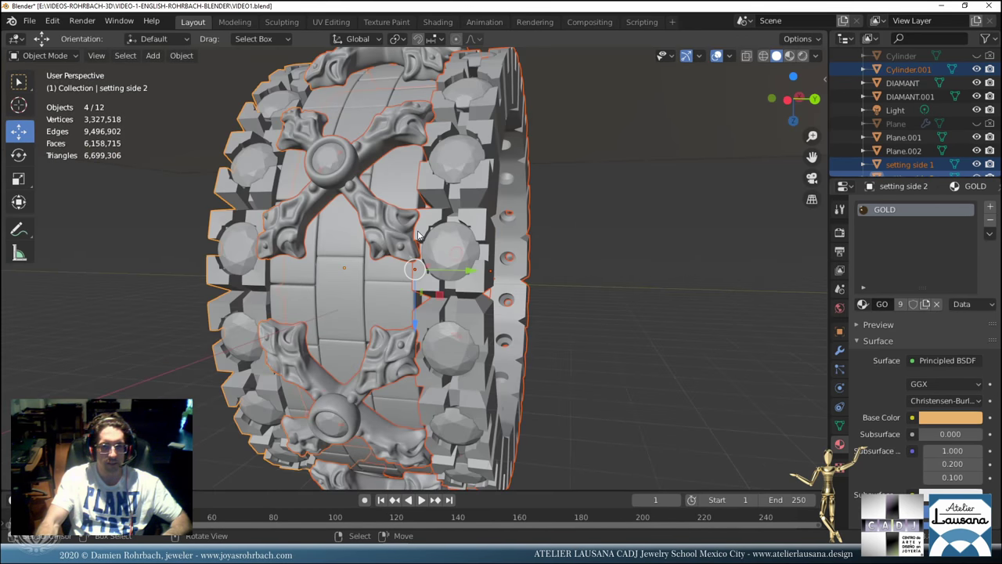
key("ctrl+s")
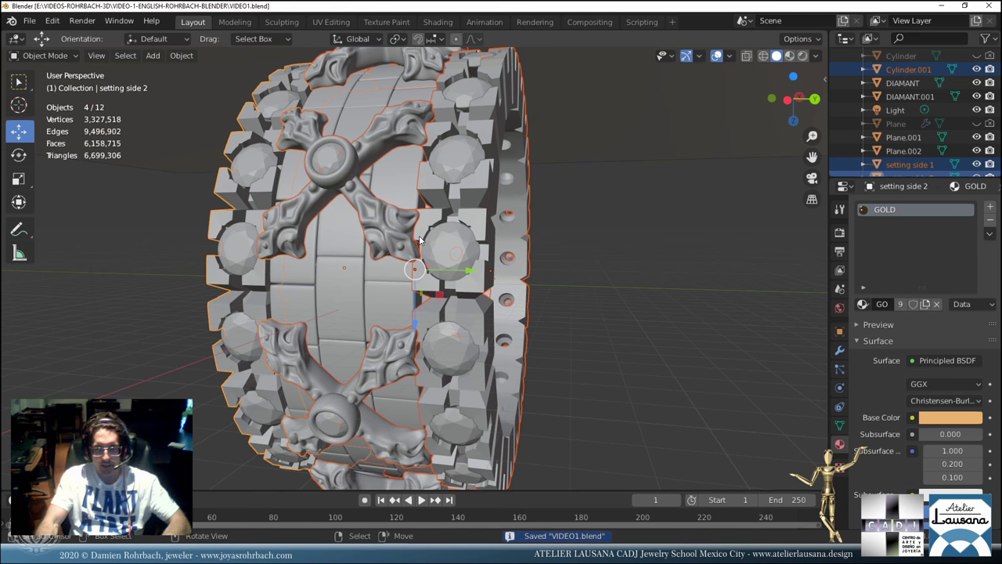
Join the four selected gold parts into setting side 2 and apply Shade Smooth to the combined object.
key("alt+h")
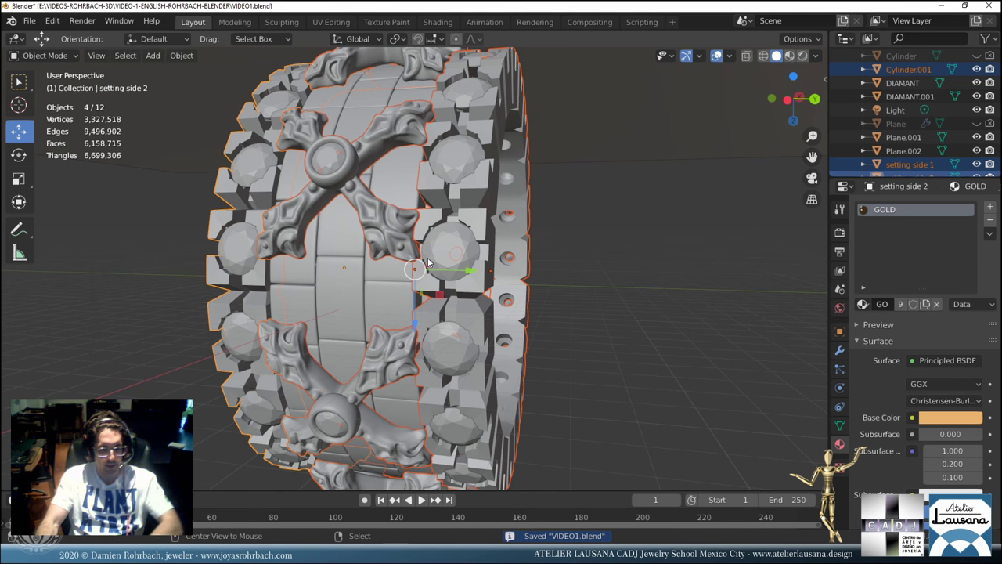
left_click(478, 237)
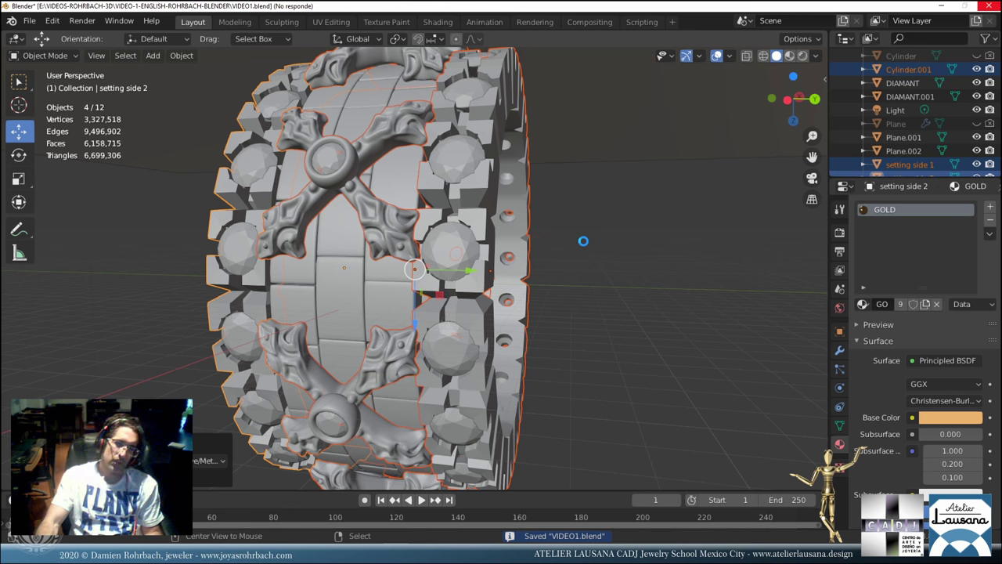
scroll(332, 231, "up", 8)
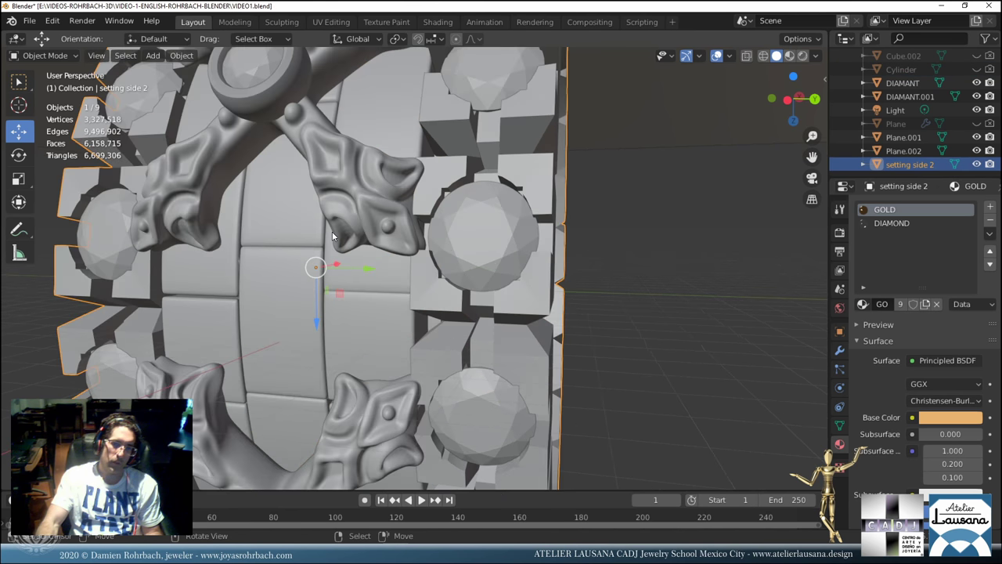
left_click(180, 55)
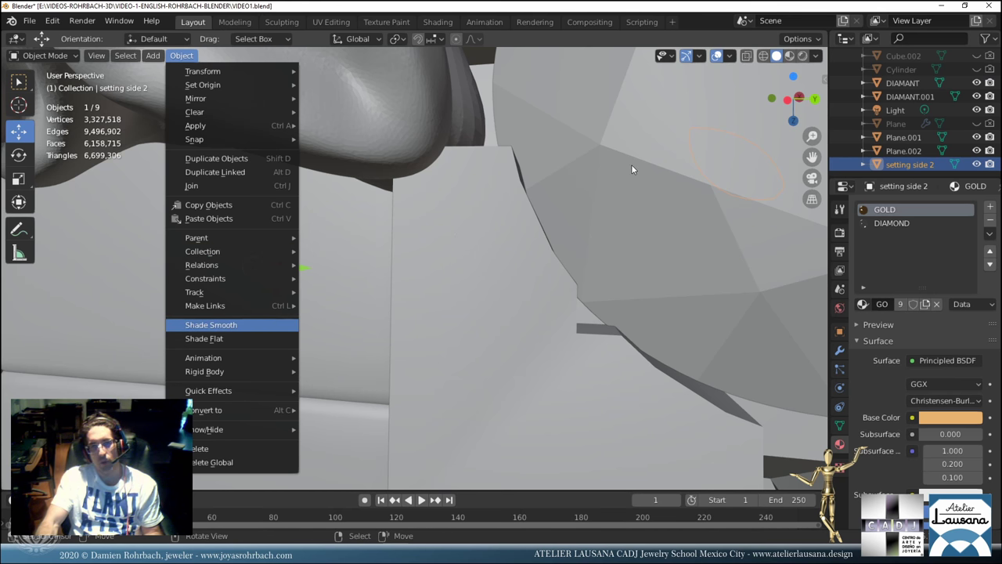
left_click(203, 325)
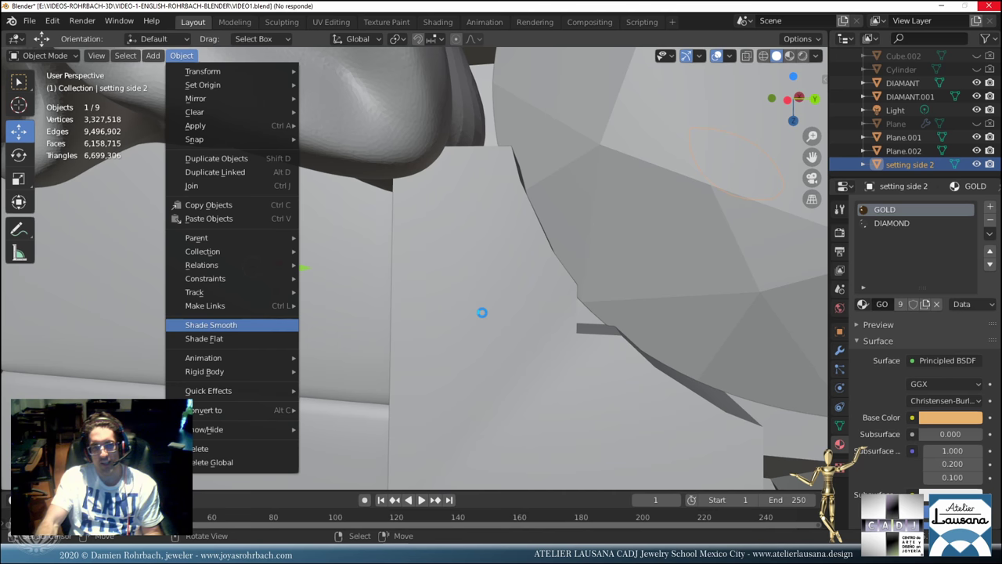
Switch to the camera view, check the joined ring, and save the file.
scroll(483, 312, "down", 10)
middle_click_drag(482, 312, 452, 297)
key("KP_0")
scroll(417, 274, "up", 2)
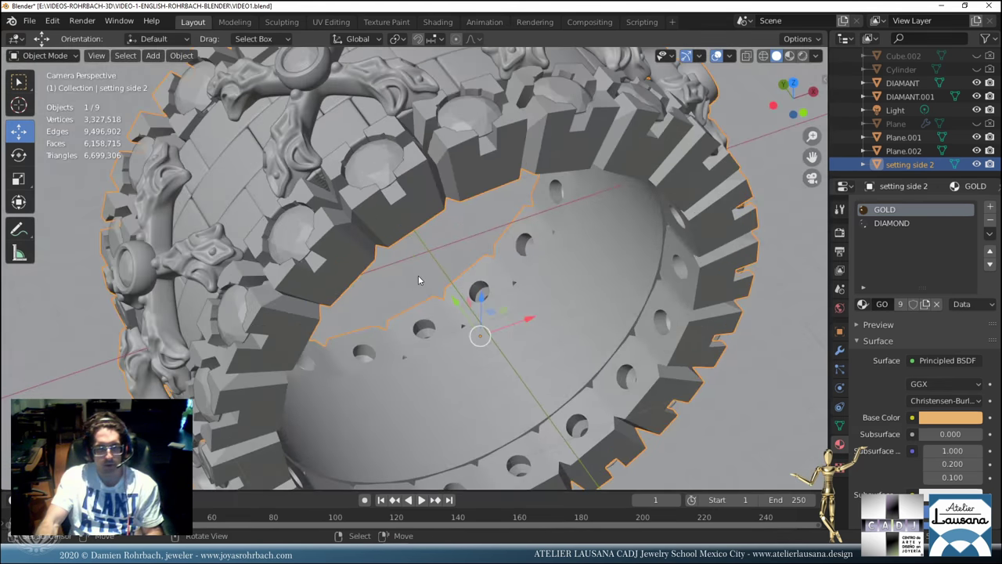
scroll(418, 274, "down", 4)
key("ctrl+s")
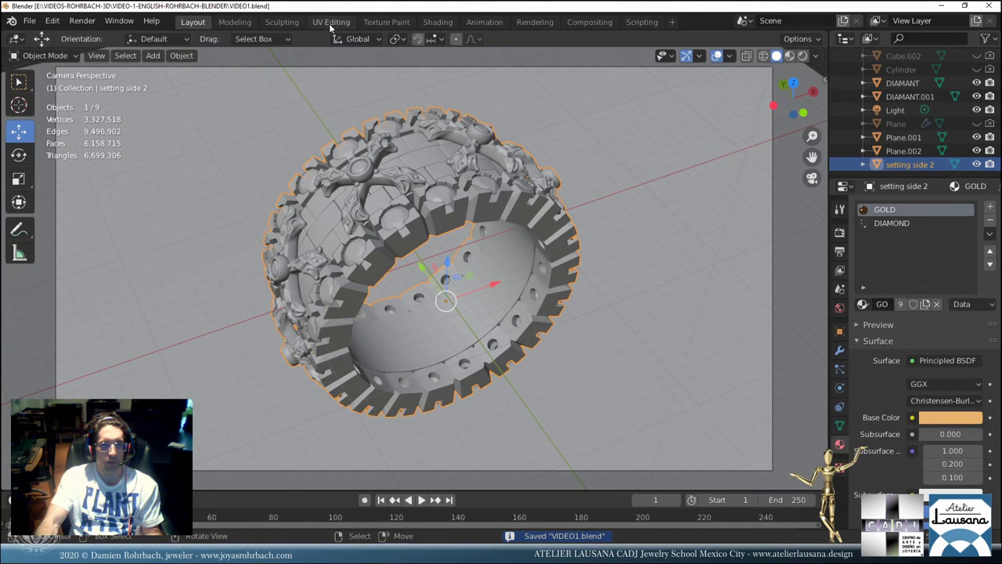
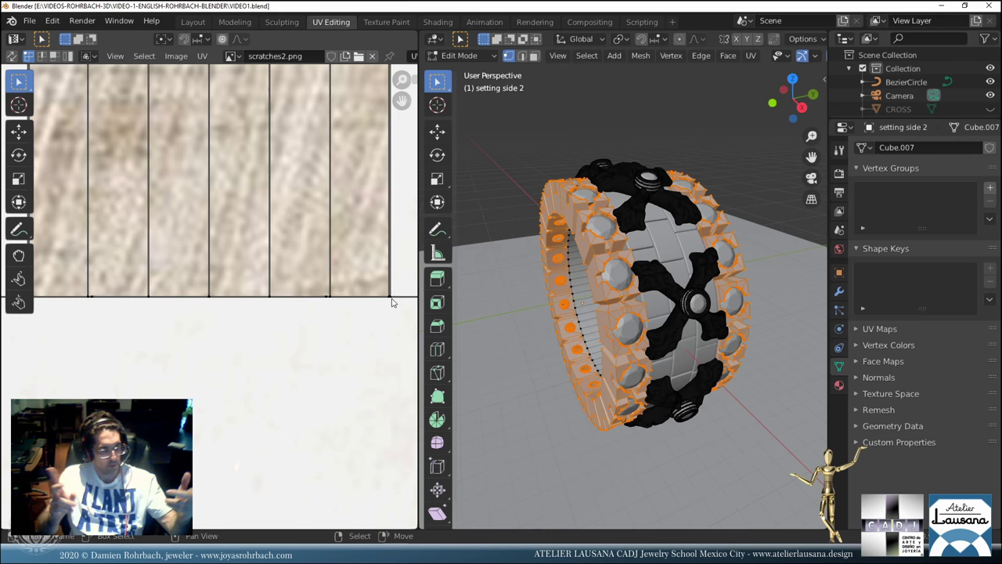
Unwrap all of the setting side 2 mesh with Cube Projection and save the file.
key("ctrl")
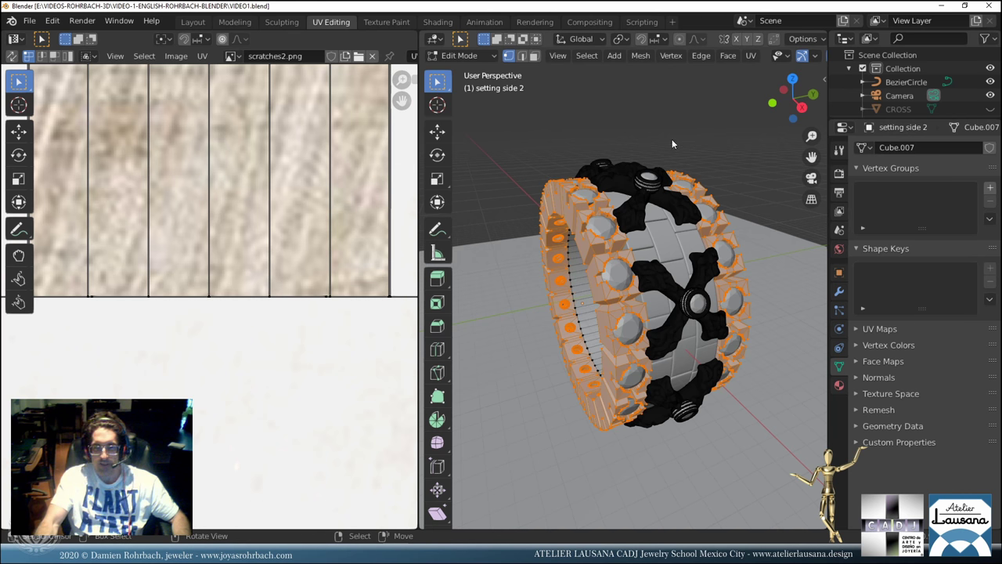
key("a")
scroll(672, 138, "down", 5)
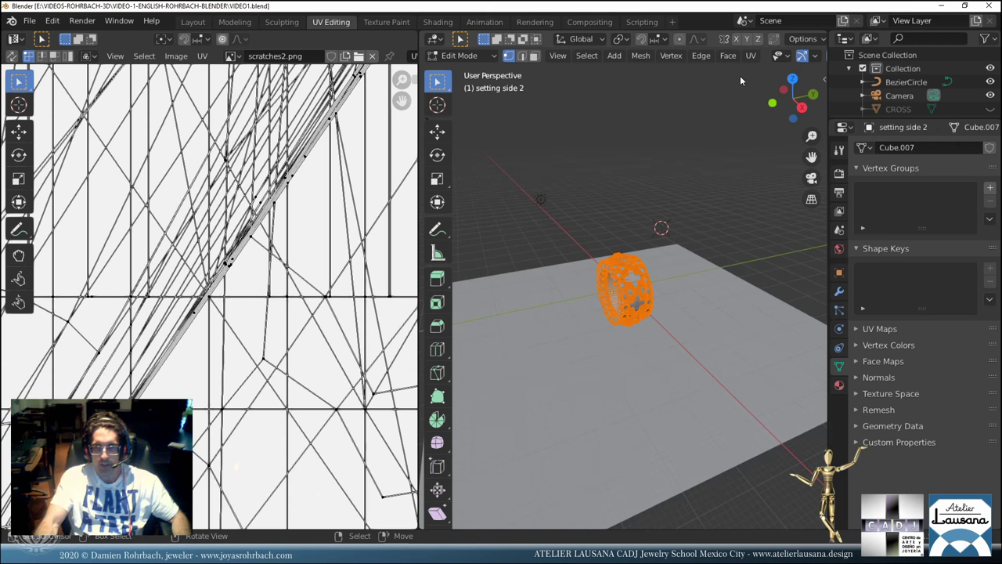
left_click(751, 56)
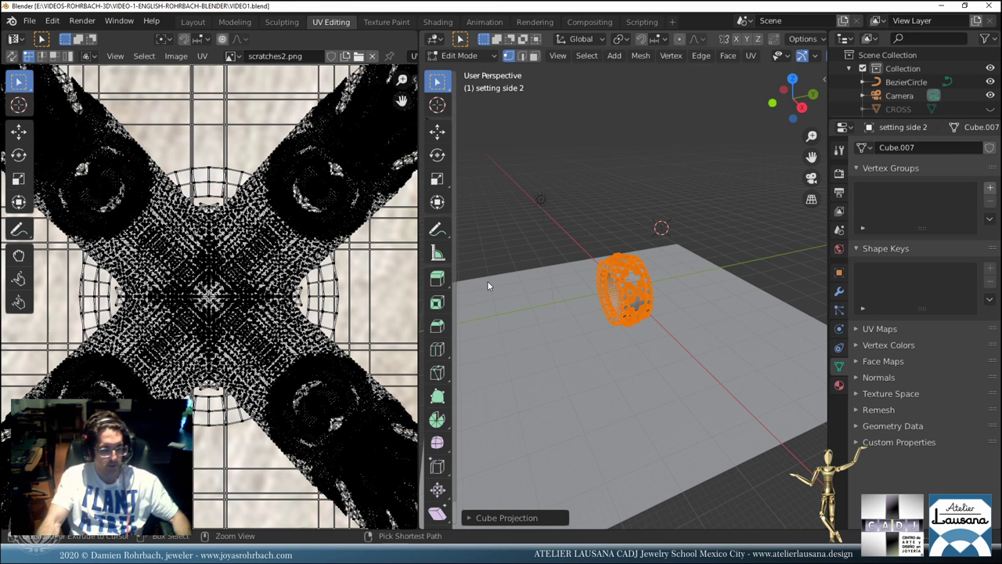
key("ctrl+s")
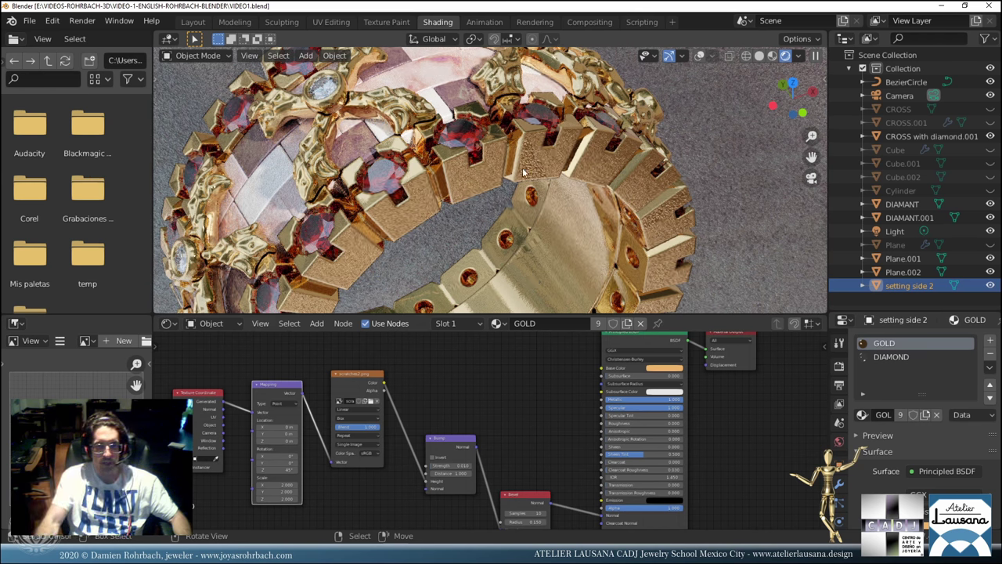
Replace the Texture Coordinate node in the GOLD material with a UV Map node beside the Mapping node.
left_click(202, 402)
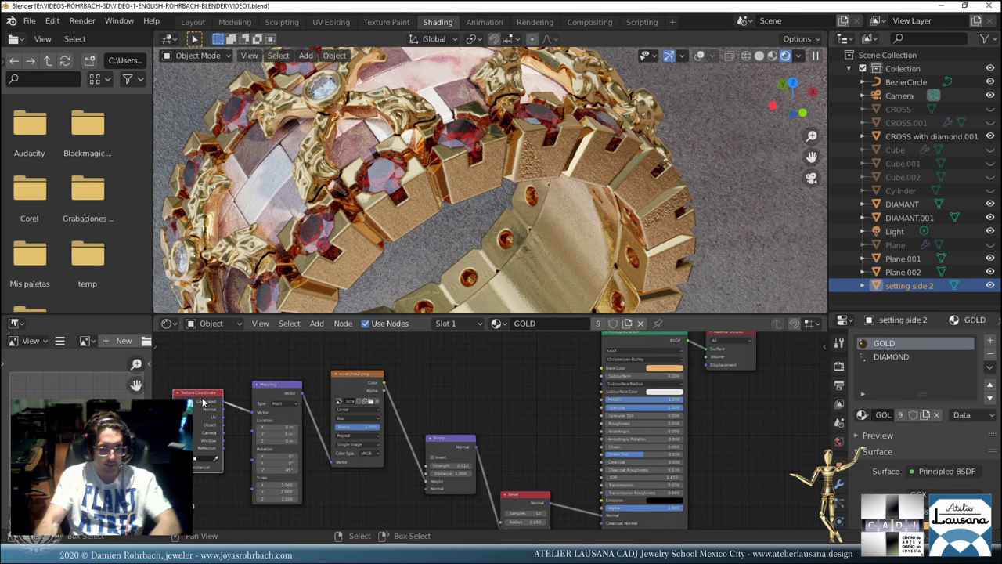
key("x")
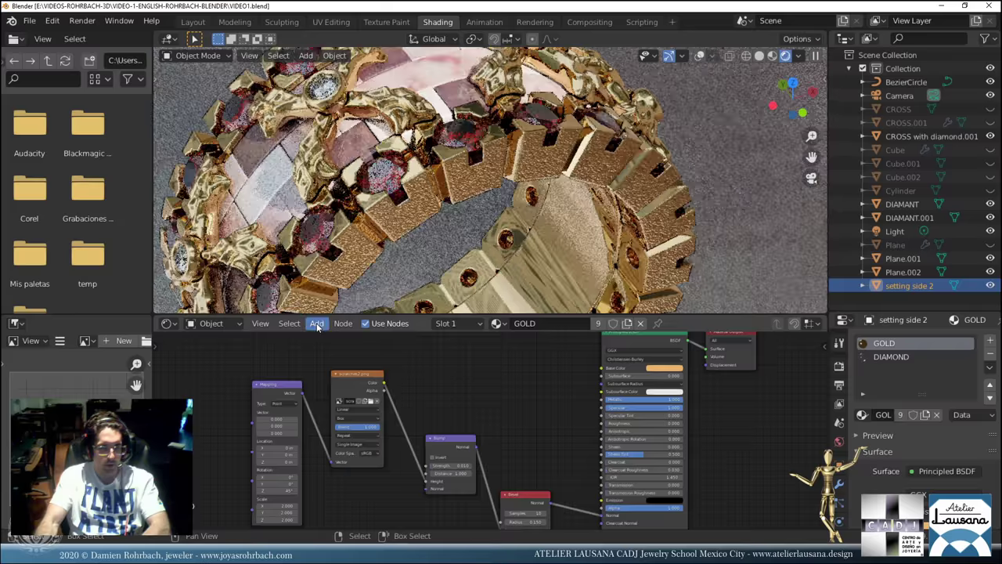
left_click(316, 324)
mouse_move(337, 362)
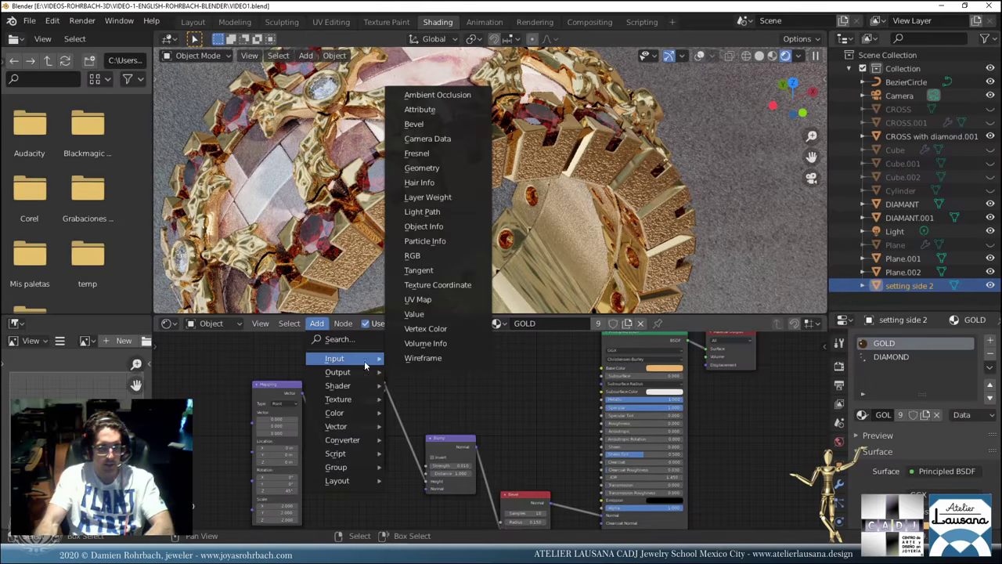
left_click(438, 300)
left_click(204, 453)
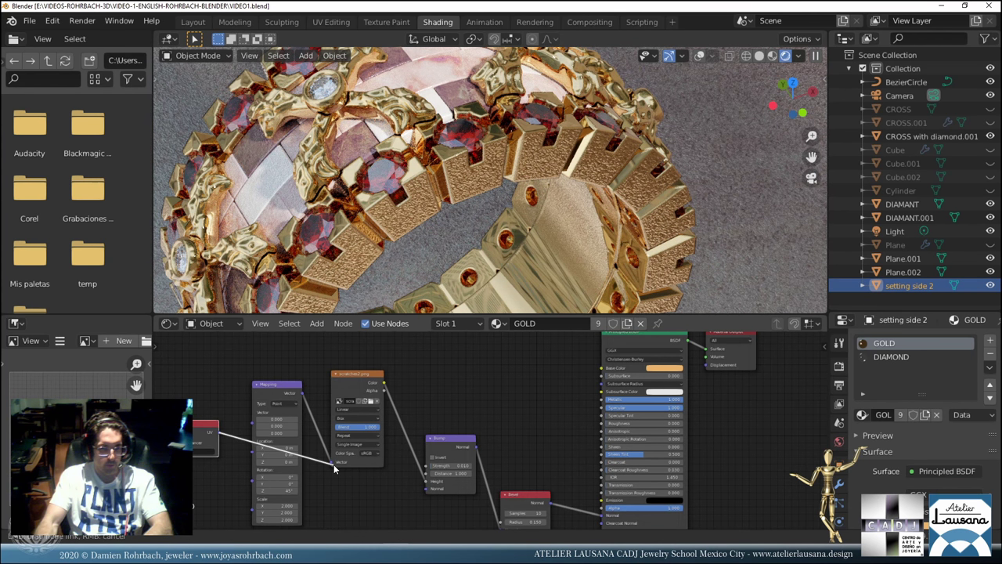
Connect the UV Map output to the scratches2.png texture's Vector input and delete the Mapping node.
left_click_drag(220, 432, 332, 463)
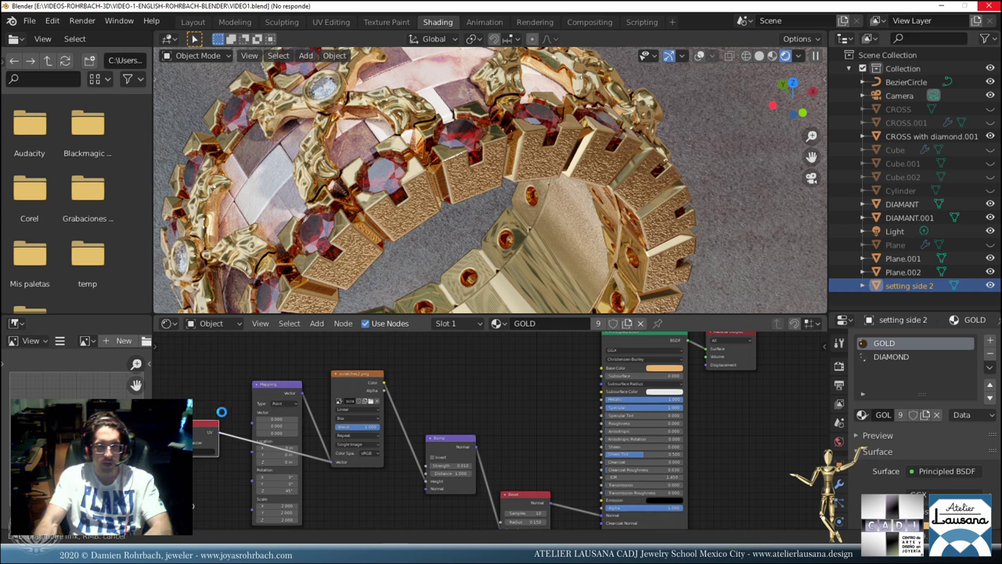
left_click(257, 385)
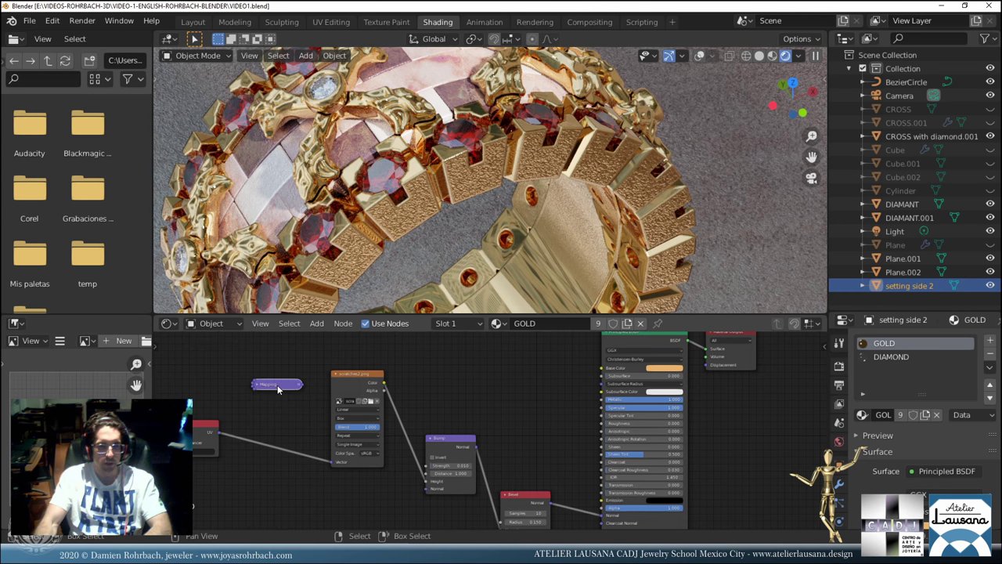
key("Delete")
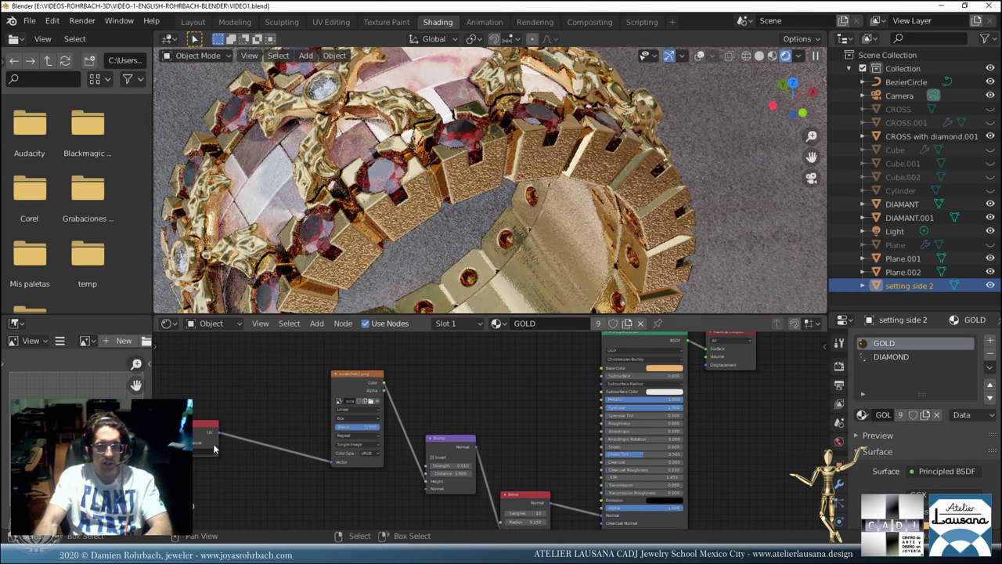
left_click(205, 450)
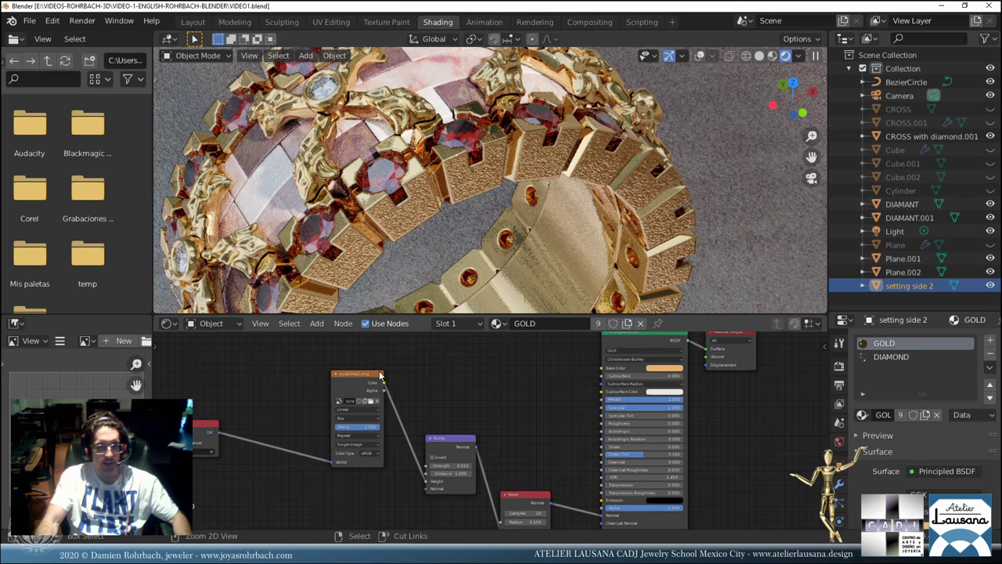
Set the GOLD material's Bump strength to 0.002 and disconnect the Bump node from the Bevel node's Normal input.
left_click(458, 465)
key("ctrl+s")
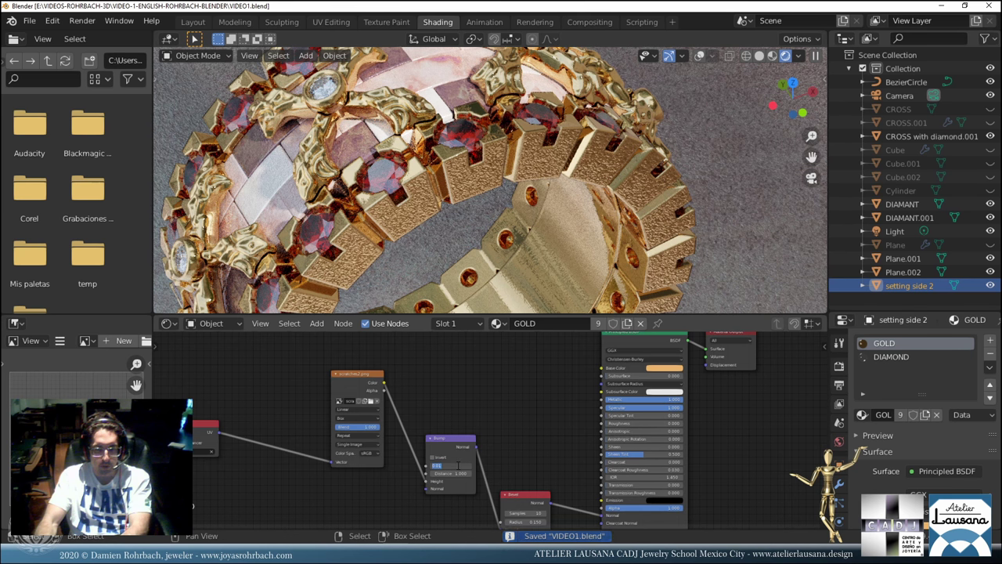
left_click_drag(443, 465, 427, 468)
type("0")
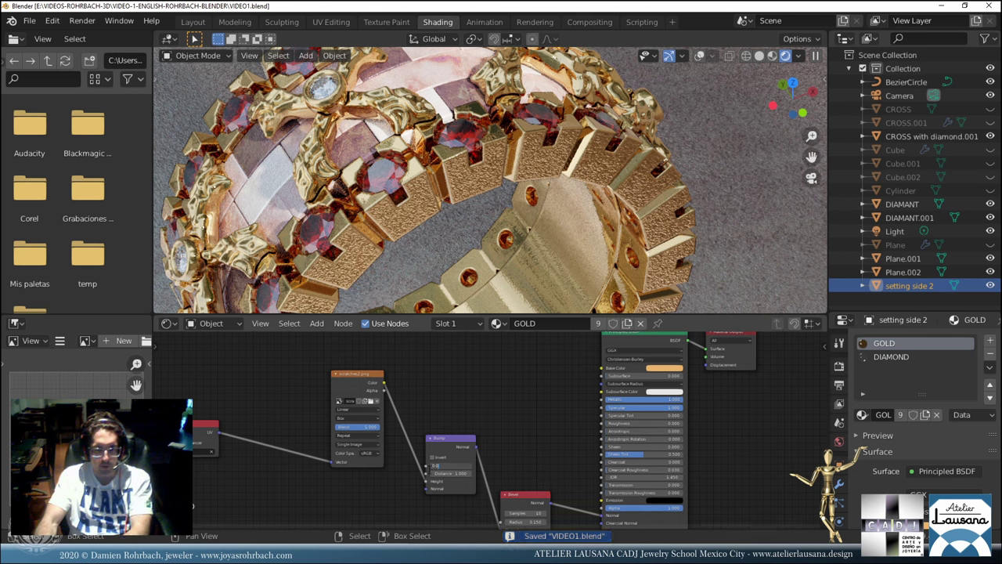
type("0.002")
key("Return")
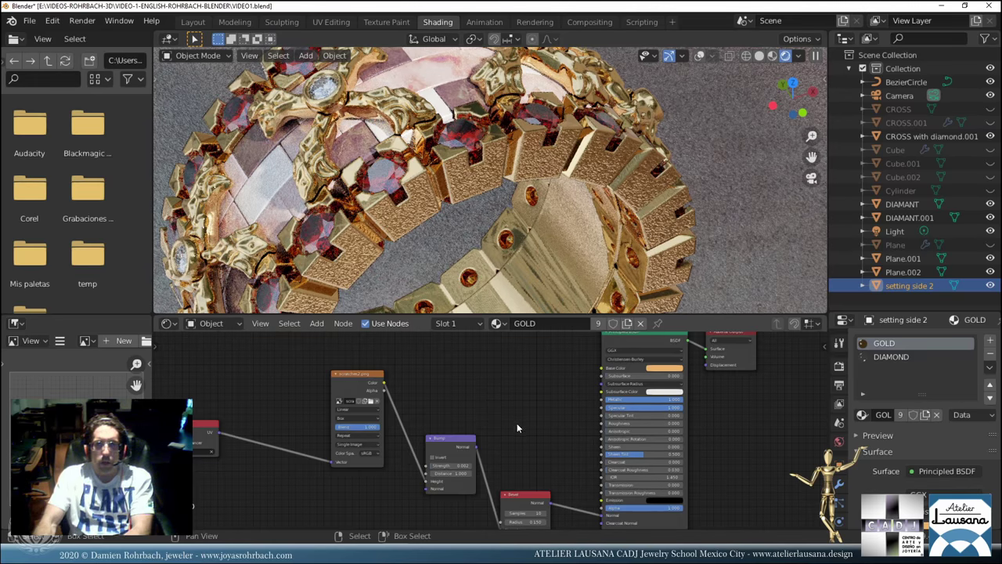
middle_click_drag(537, 446, 502, 416)
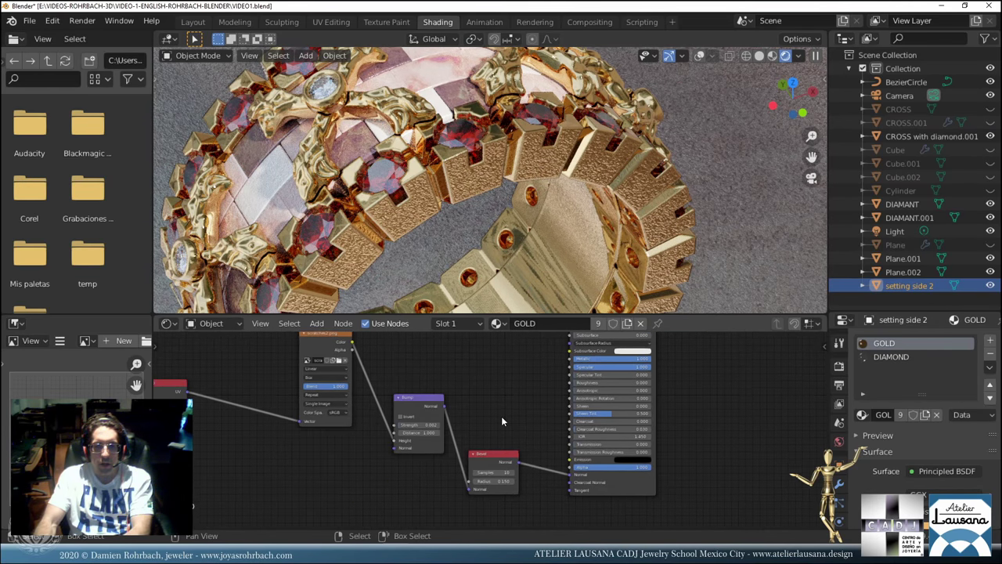
left_click_drag(469, 489, 457, 431)
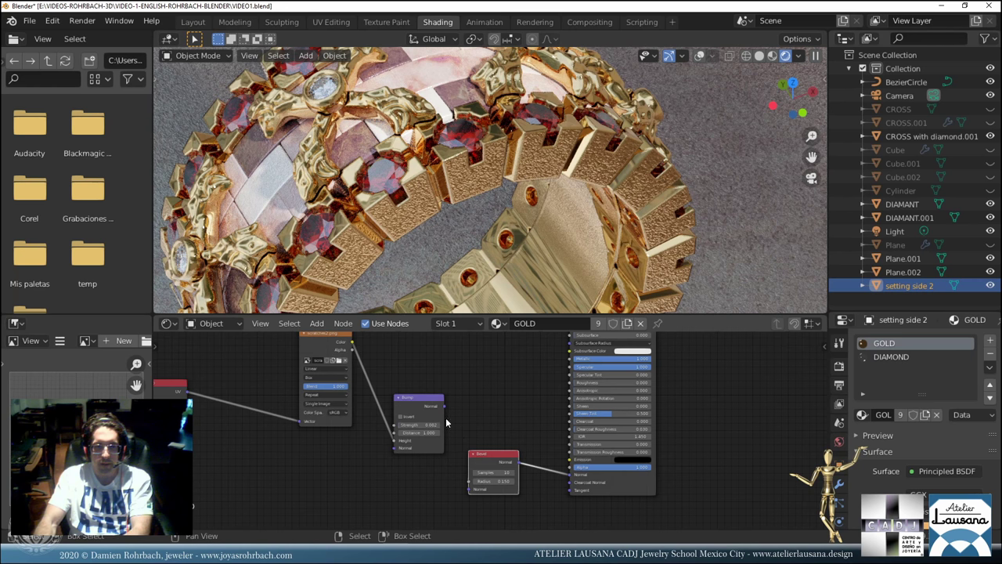
Set the Bump strength of the floor plane's FLOOR material to 0.02.
left_click(710, 184)
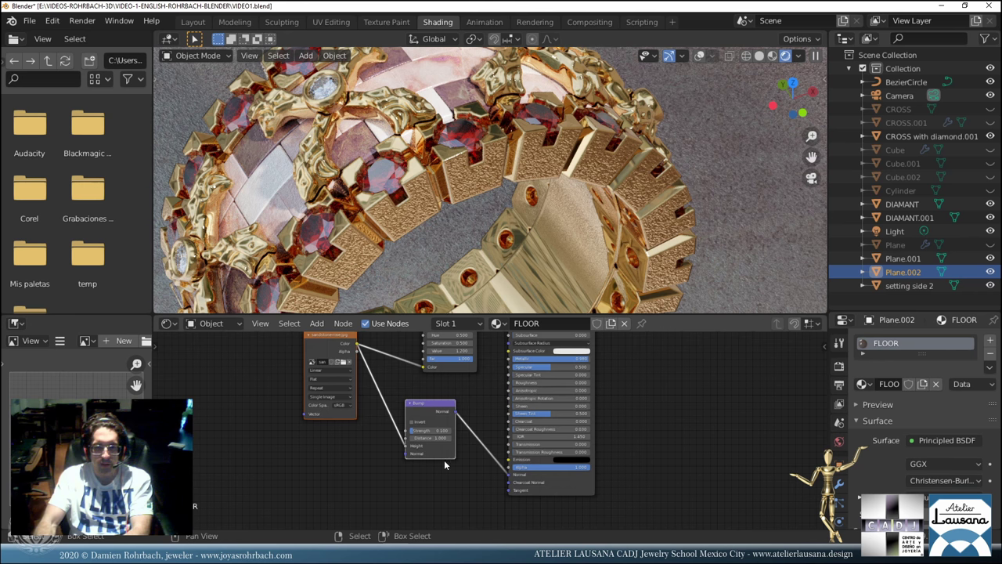
scroll(490, 430, "up", 3)
left_click(388, 431)
type("0.02")
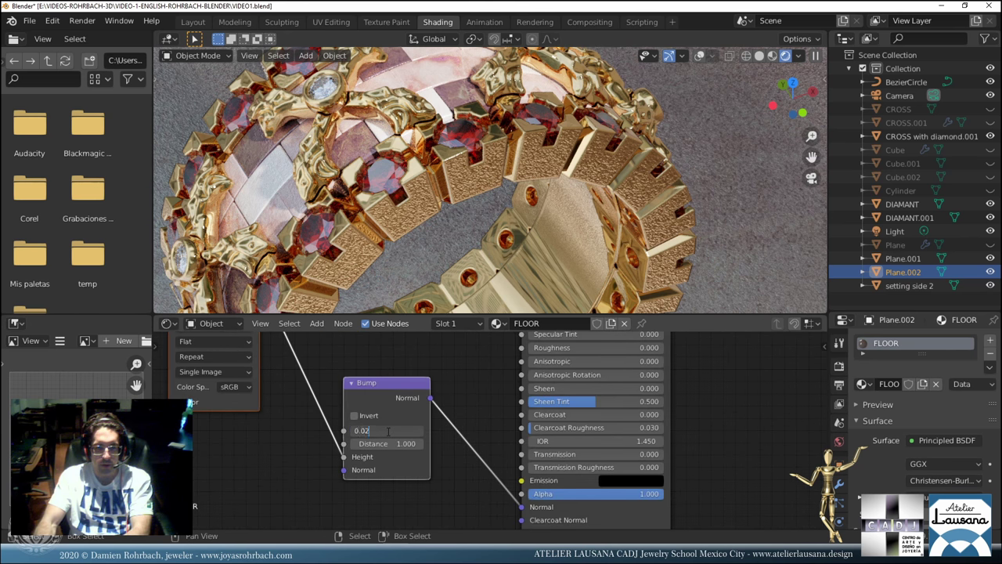
key("Return")
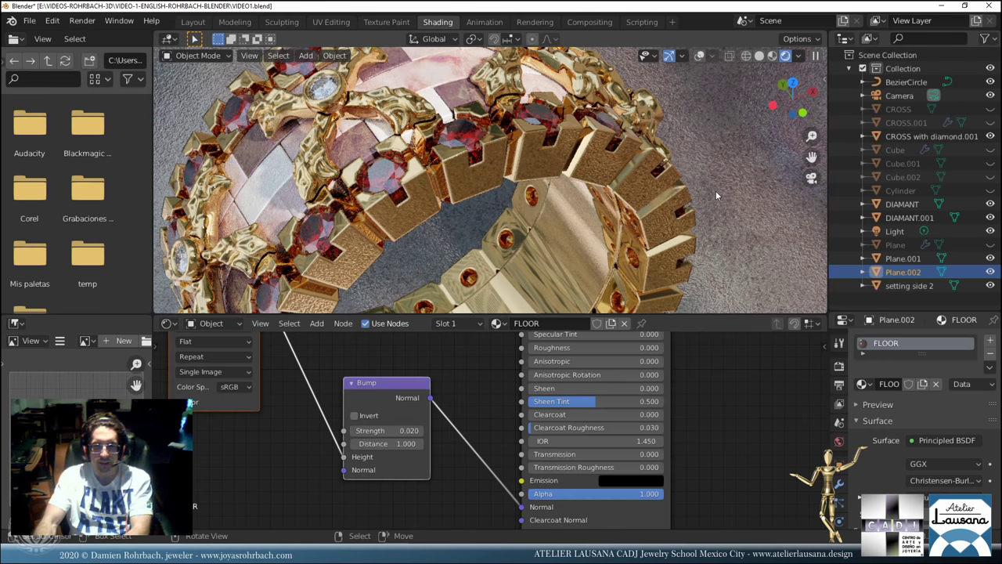
Connect the Bump Normal output to the Bevel Radius input in the ring setting's GOLD material and save the file.
left_click(656, 189)
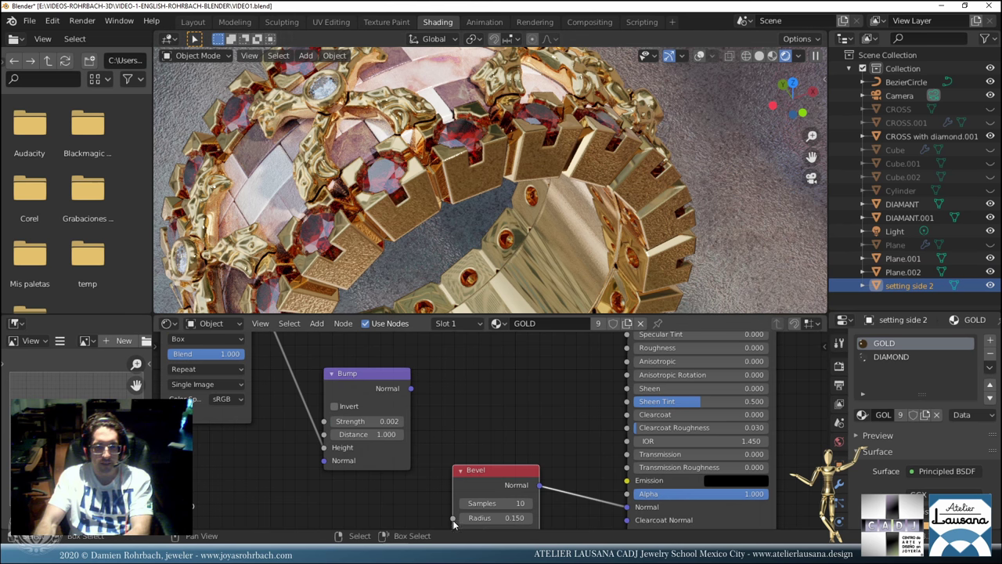
left_click_drag(412, 389, 453, 517)
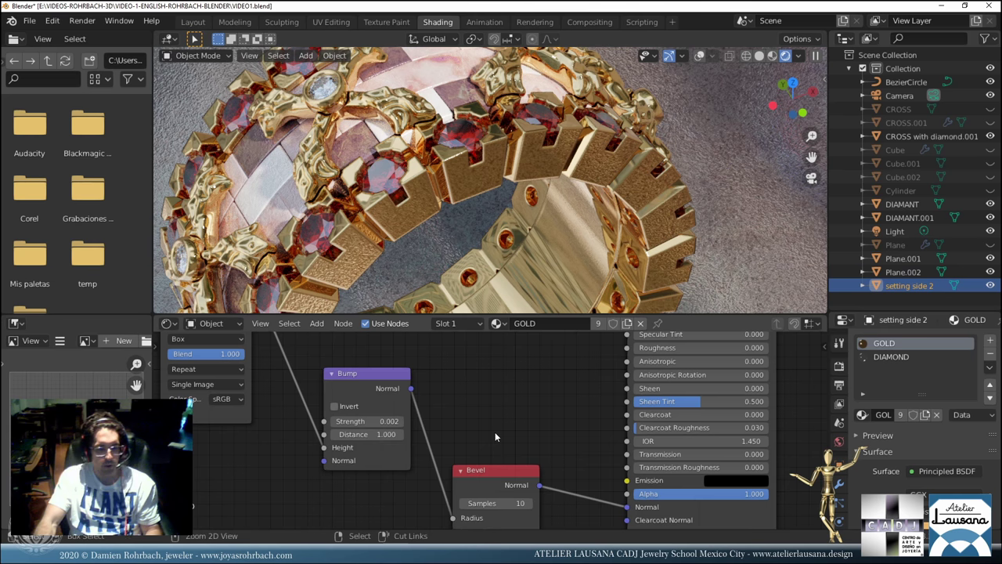
key("ctrl+s")
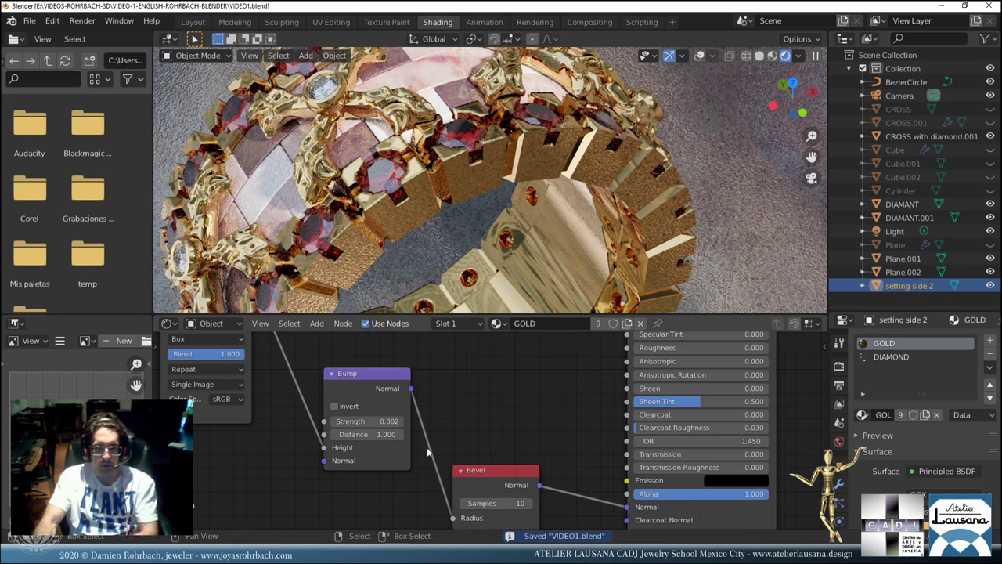
Try Bump strengths of 0.05 and 0.2 in the GOLD material.
double_click(374, 421)
key("BackSpace")
type(".05")
key("Return")
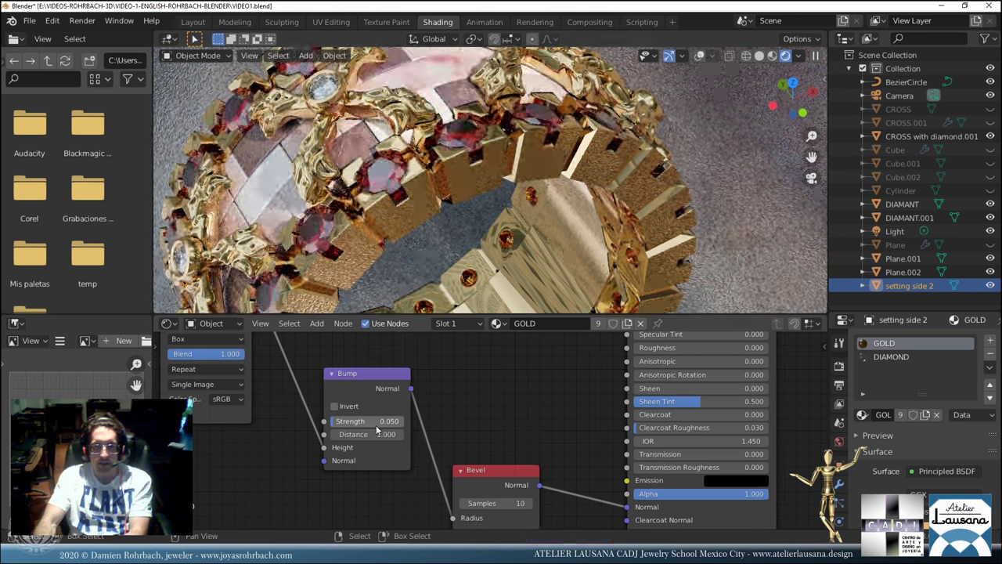
double_click(375, 422)
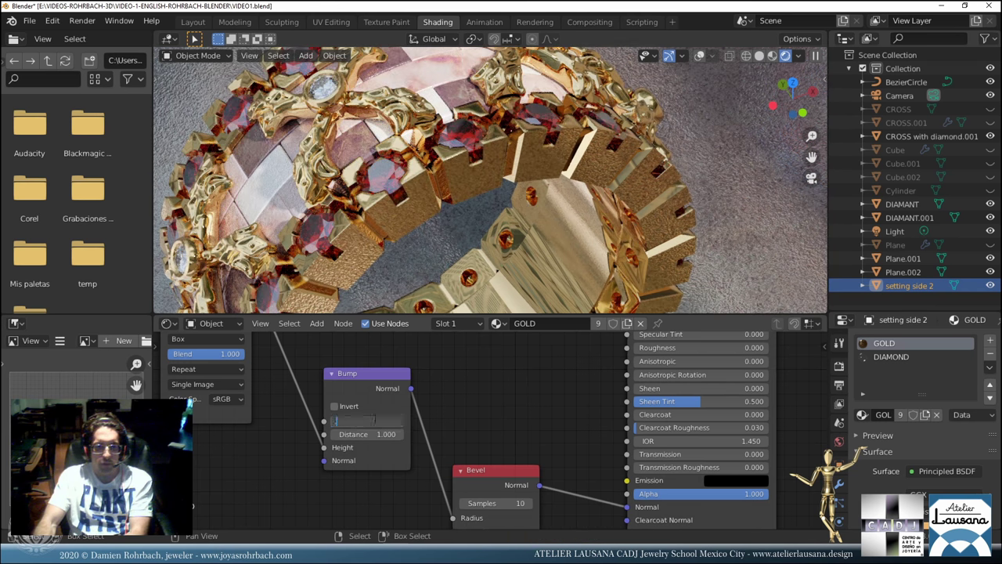
type(".2")
key("Return")
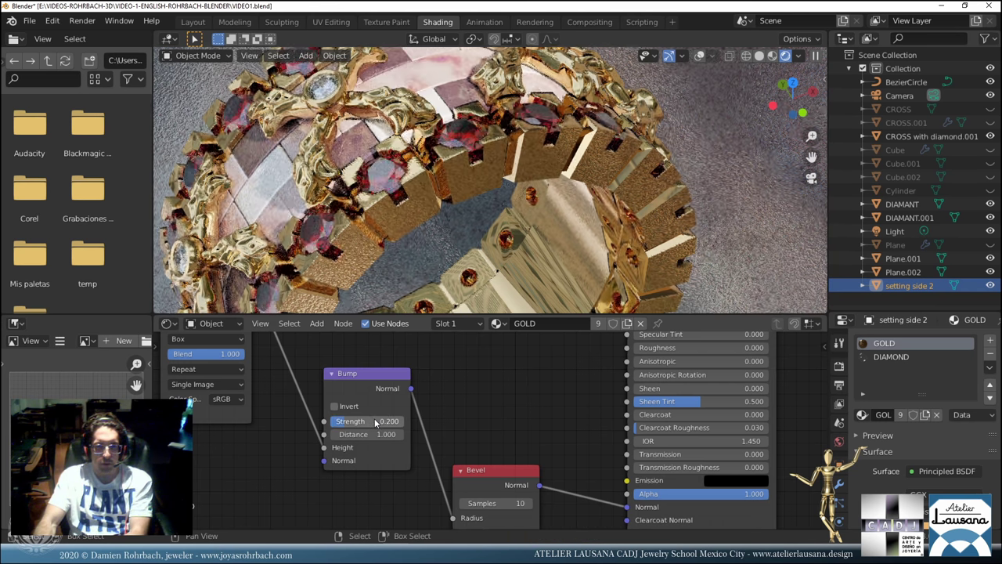
Change the scratches2.png texture projection from Box to Flat and move its node away from the Bump node.
scroll(347, 459, "down", 3)
middle_click_drag(315, 447, 360, 476)
left_click(311, 389)
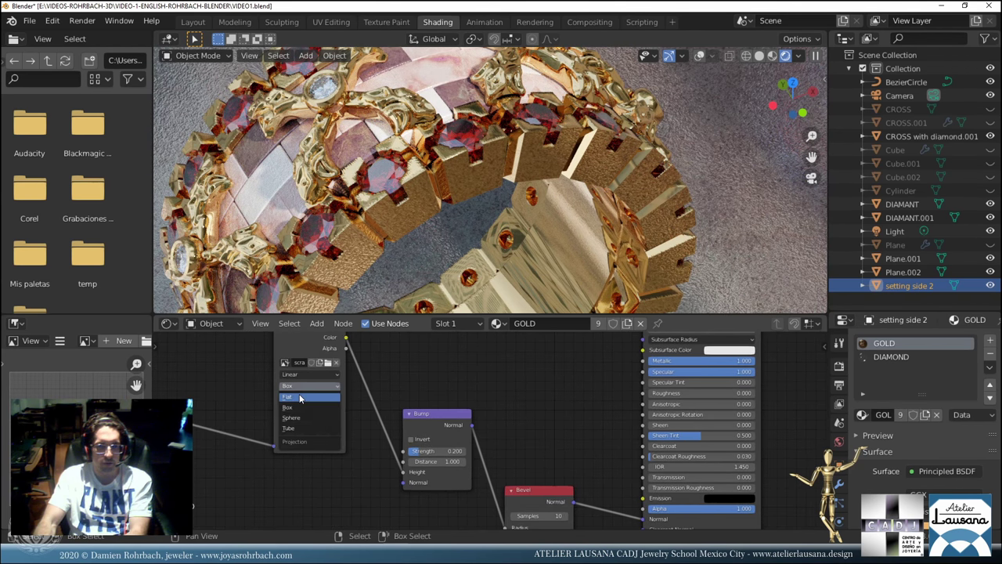
left_click(301, 397)
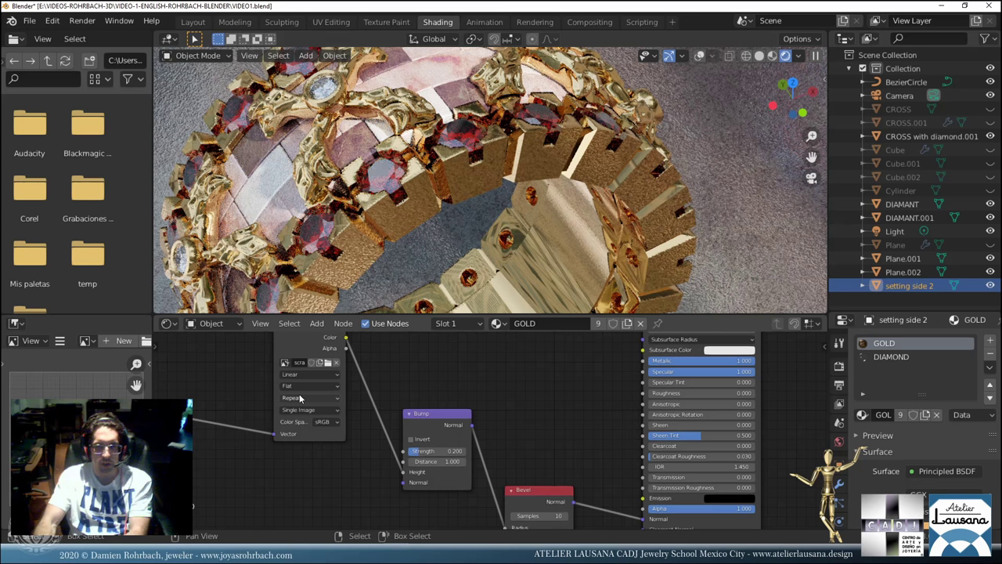
left_click_drag(311, 342, 282, 372)
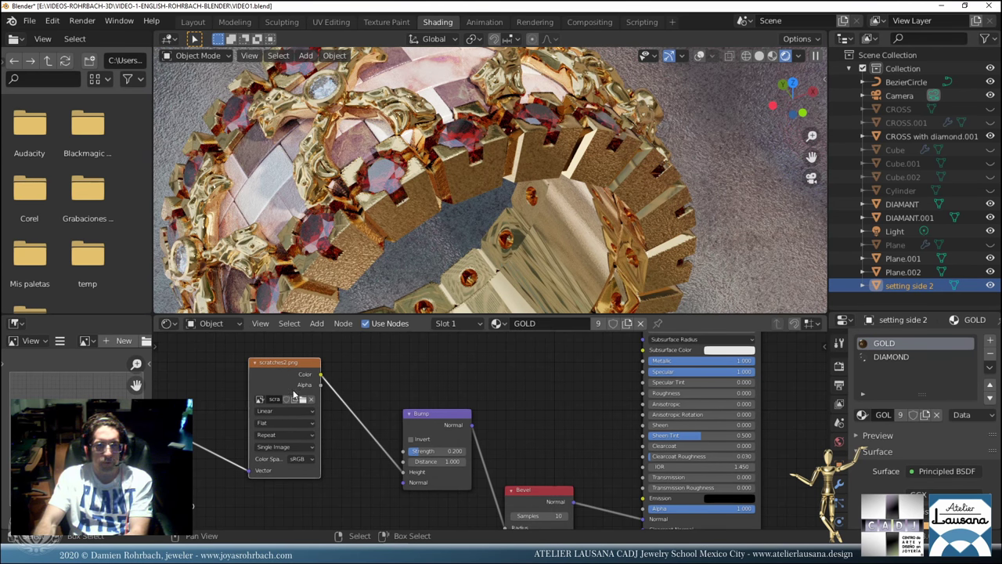
Set the GOLD material's Bump strength to 0.1 and save the file.
double_click(426, 451)
key("BackSpace")
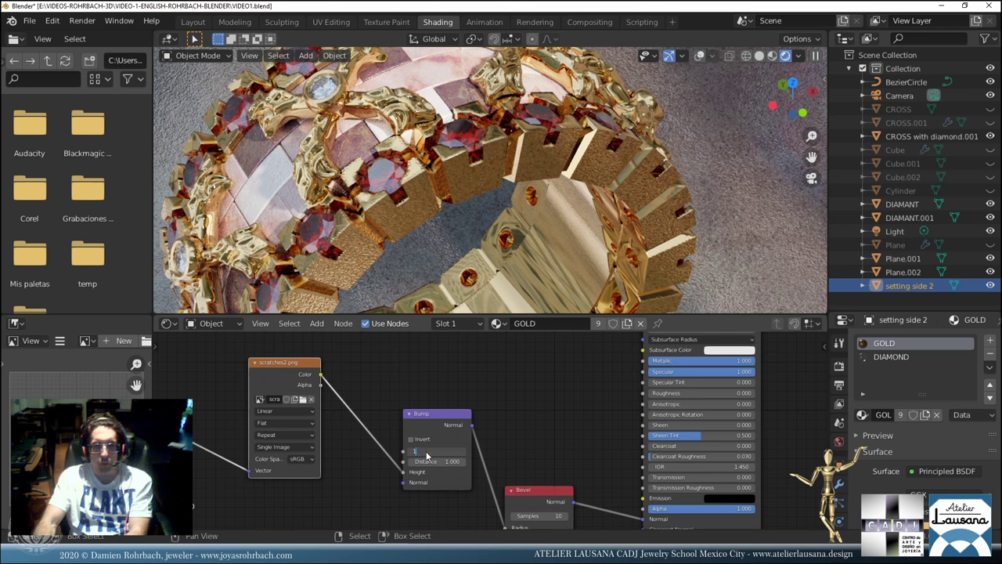
type("0.1")
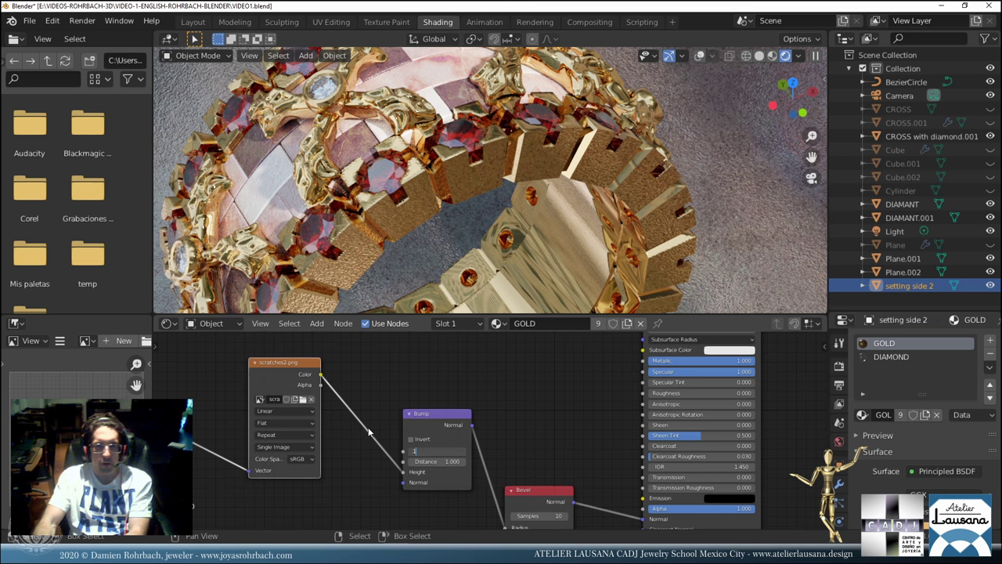
key("Return")
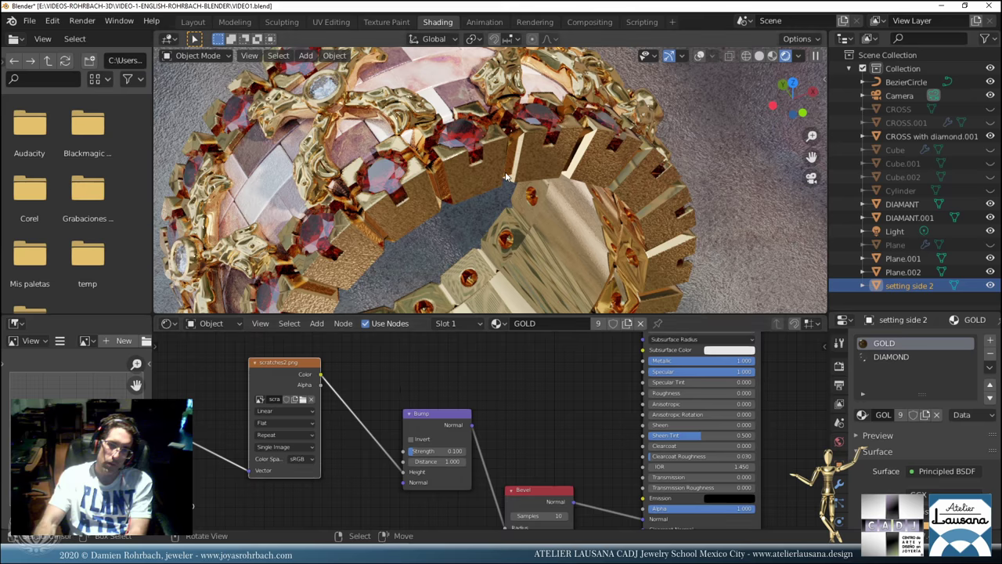
scroll(505, 171, "up", 5)
scroll(516, 227, "down", 5)
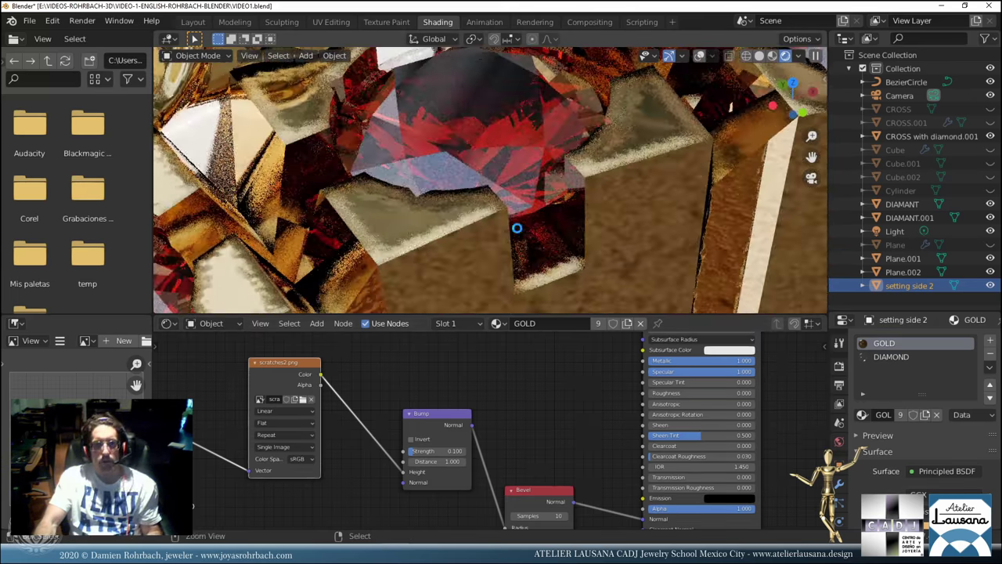
key("ctrl+s")
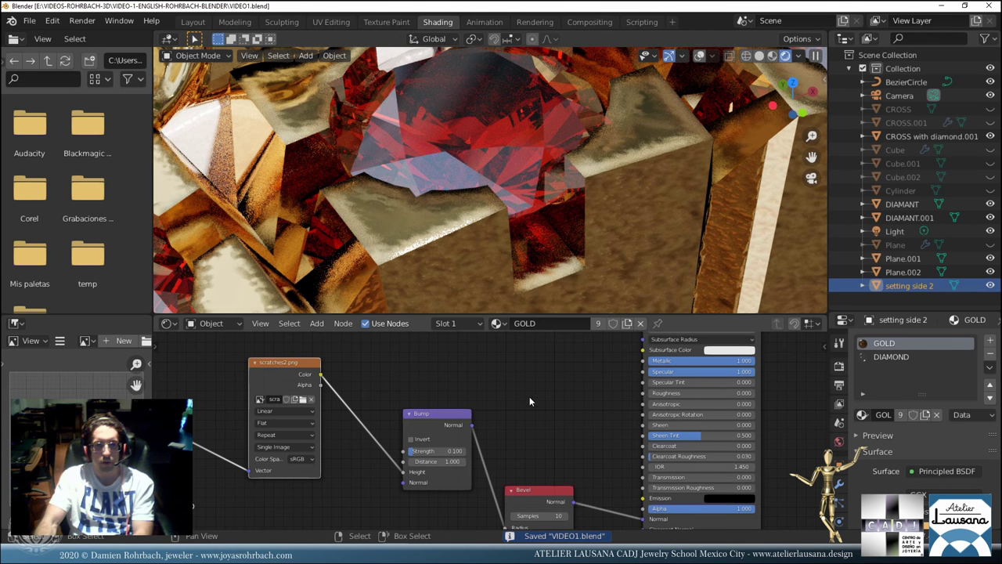
middle_click_drag(541, 420, 510, 353)
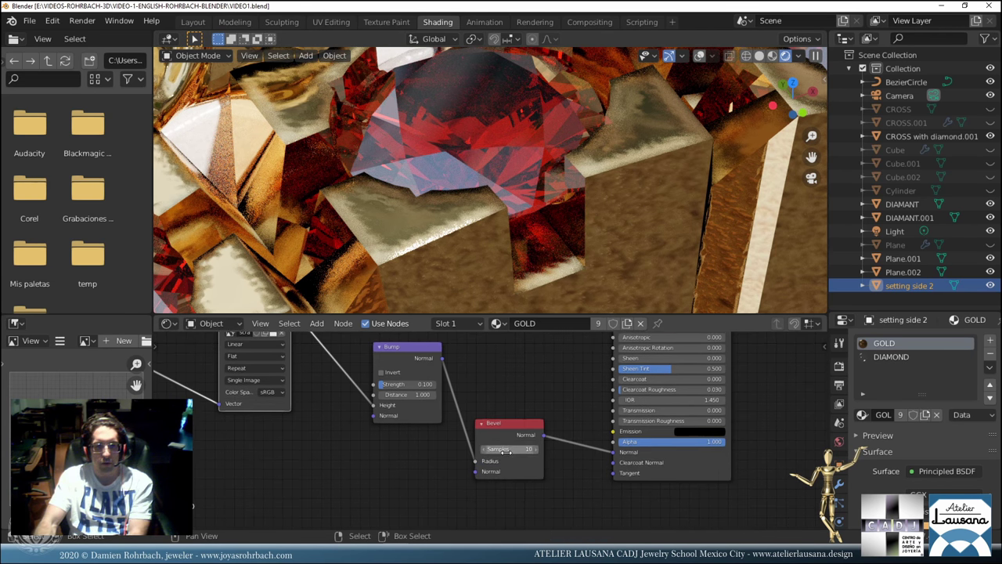
Move the Bump node's link from the Bevel Radius to the Bevel Normal input and set the GOLD material's Bump strength to 0.01.
left_click_drag(473, 460, 475, 476)
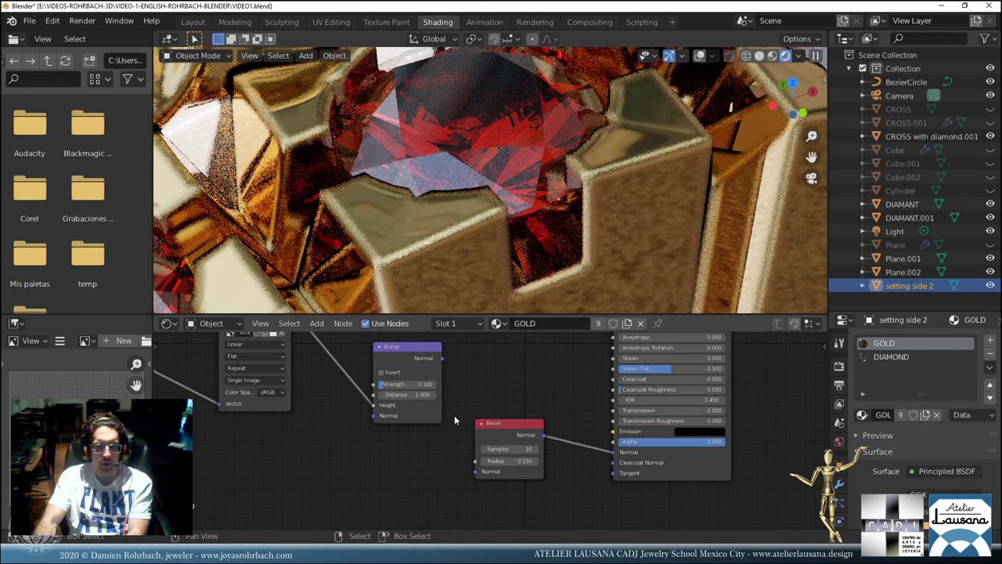
left_click_drag(441, 358, 473, 470)
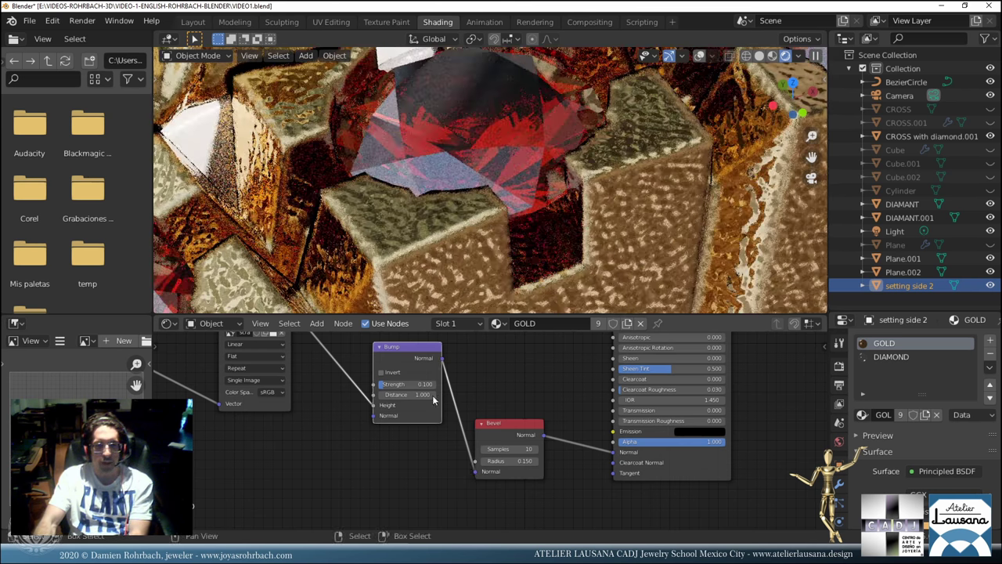
left_click(393, 384)
type("0.01")
key("Return")
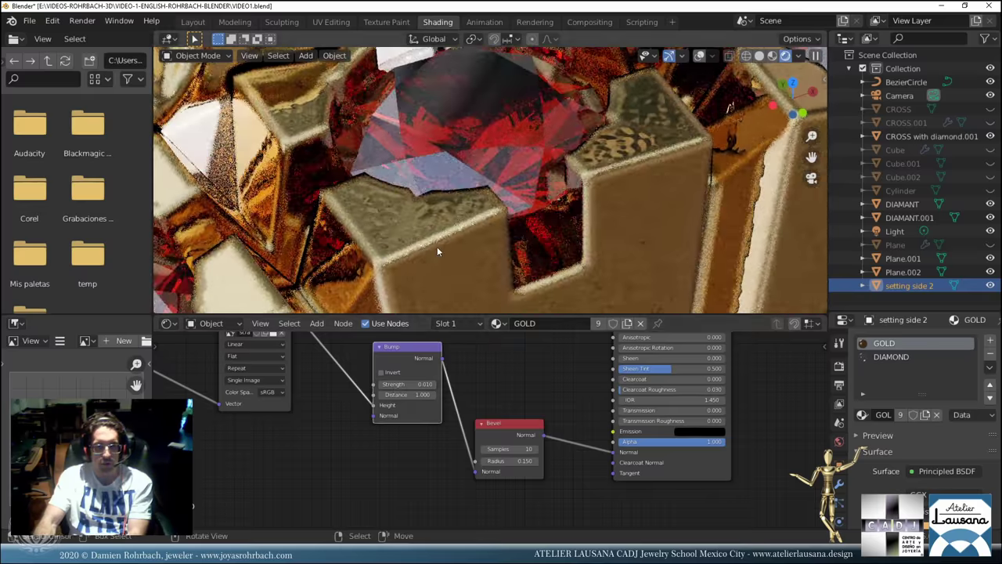
Save the file and view the whole ring through the camera.
scroll(437, 247, "down", 8)
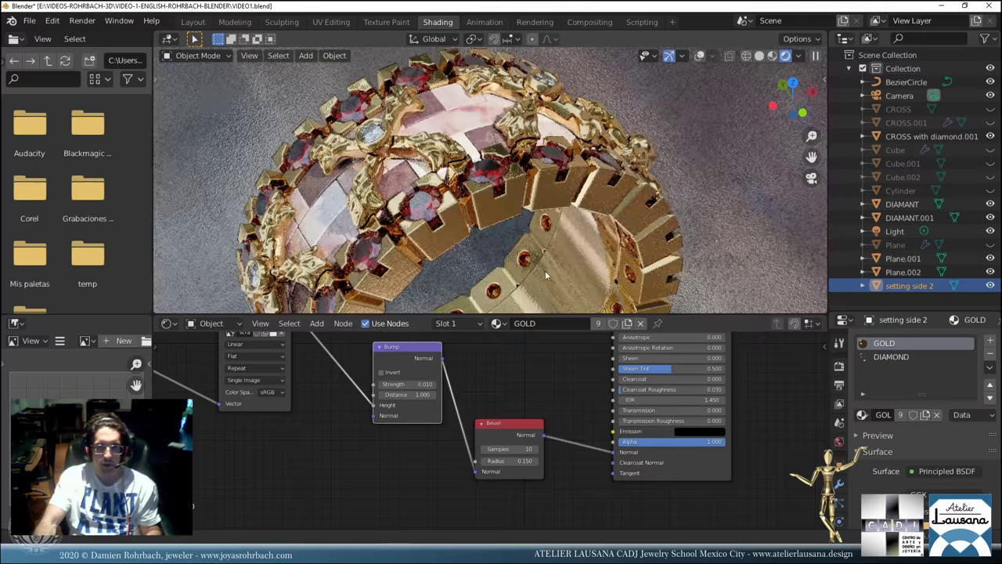
scroll(519, 199, "down", 6)
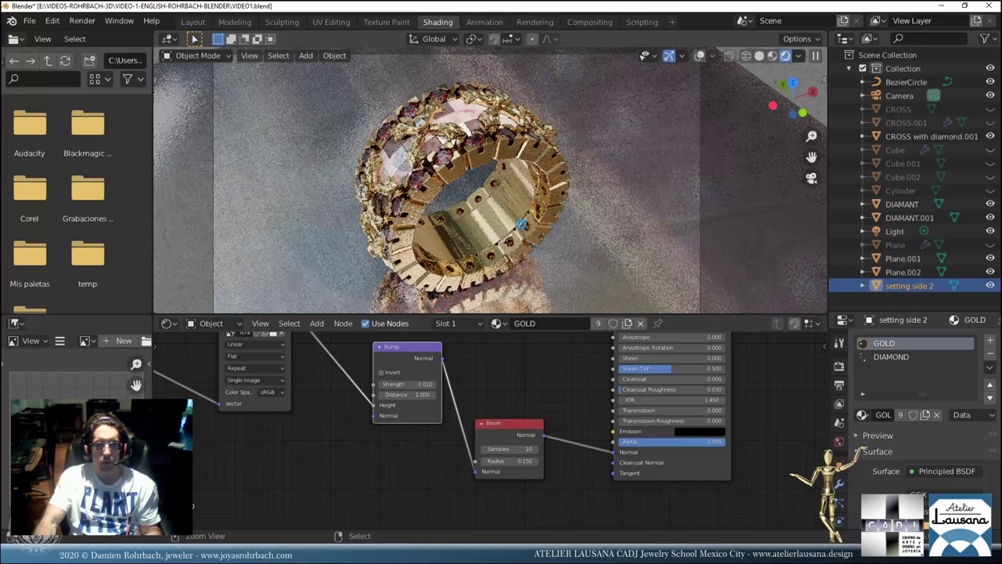
key("ctrl+s")
key("KP_0")
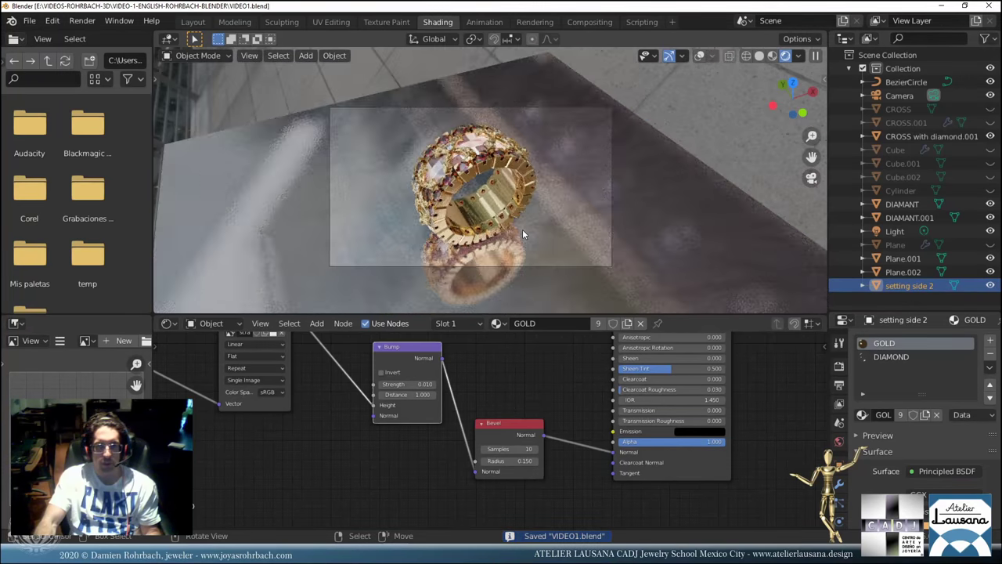
scroll(523, 233, "up", 3)
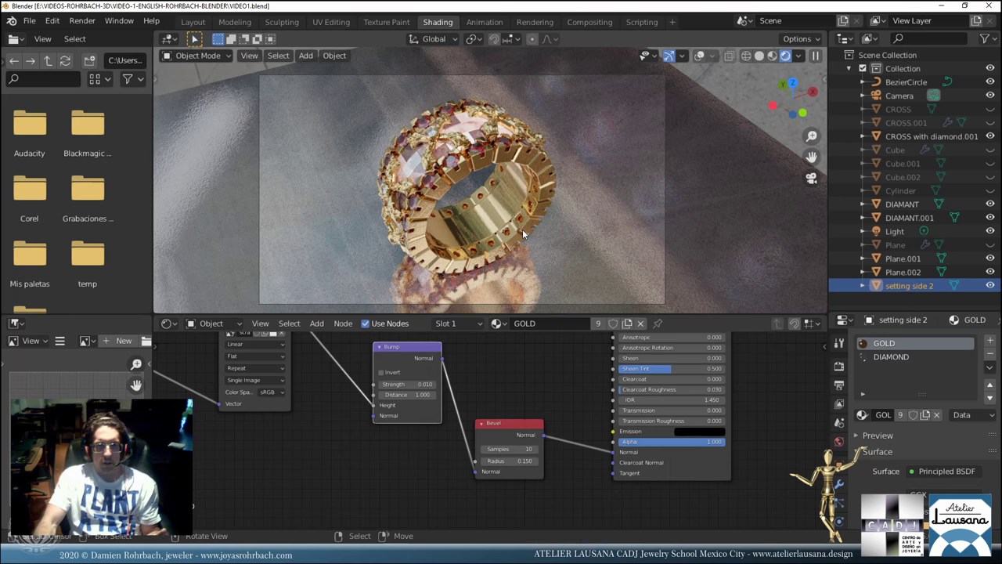
Set the Principled BSDF roughness of the floor plane's FLOOR material to 0.1 and save the file.
left_click(606, 206)
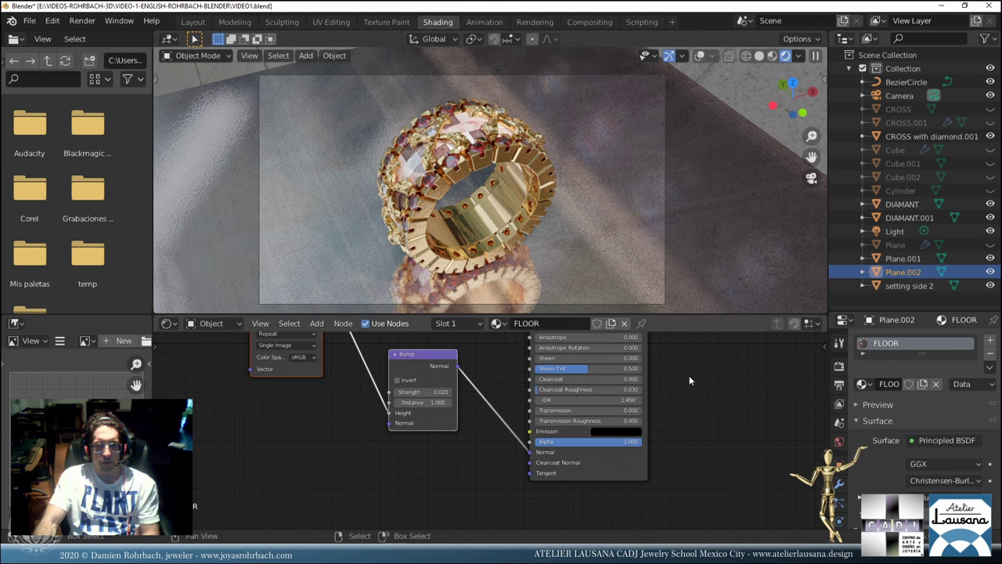
middle_click_drag(640, 366, 574, 433)
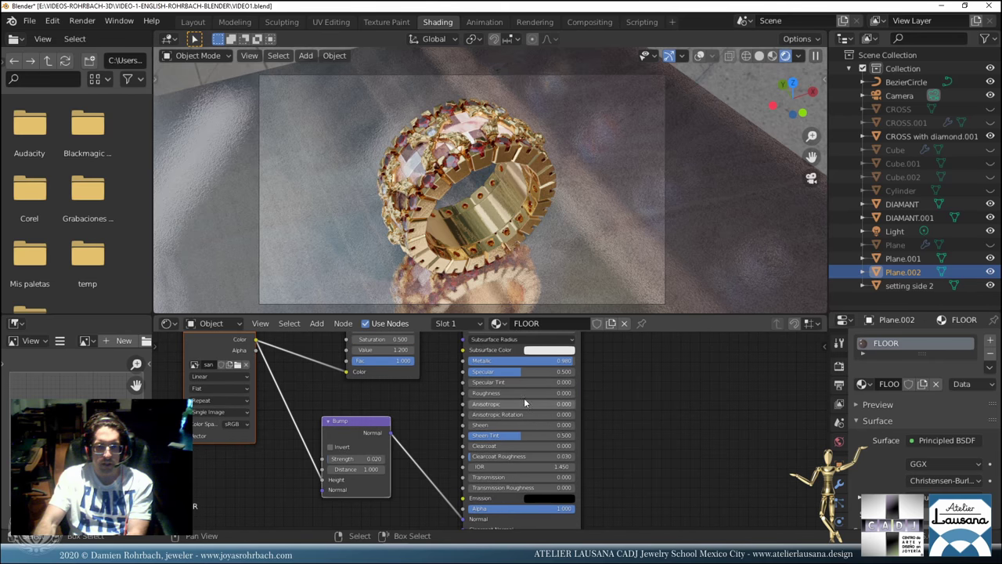
left_click_drag(522, 395, 532, 395)
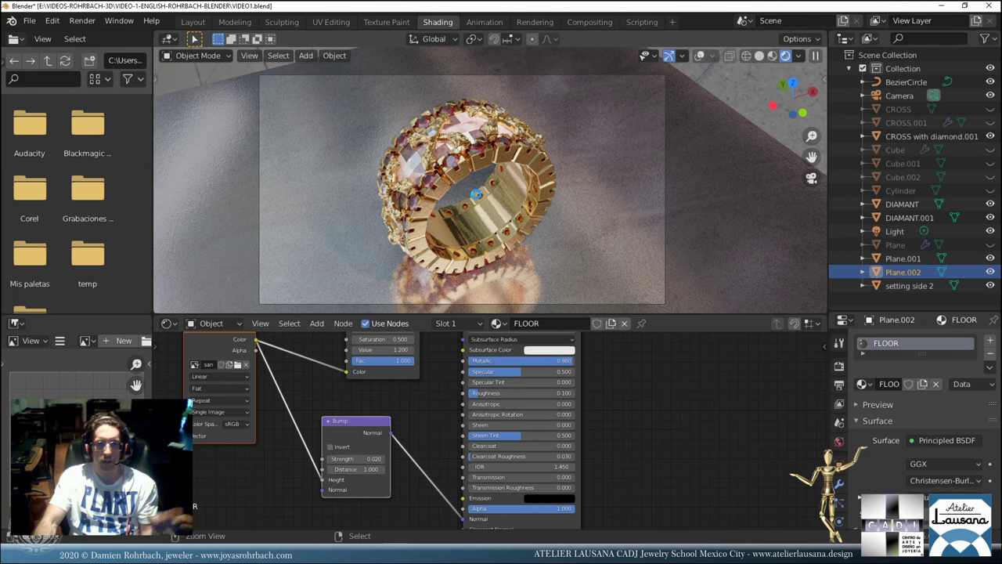
key("ctrl+s")
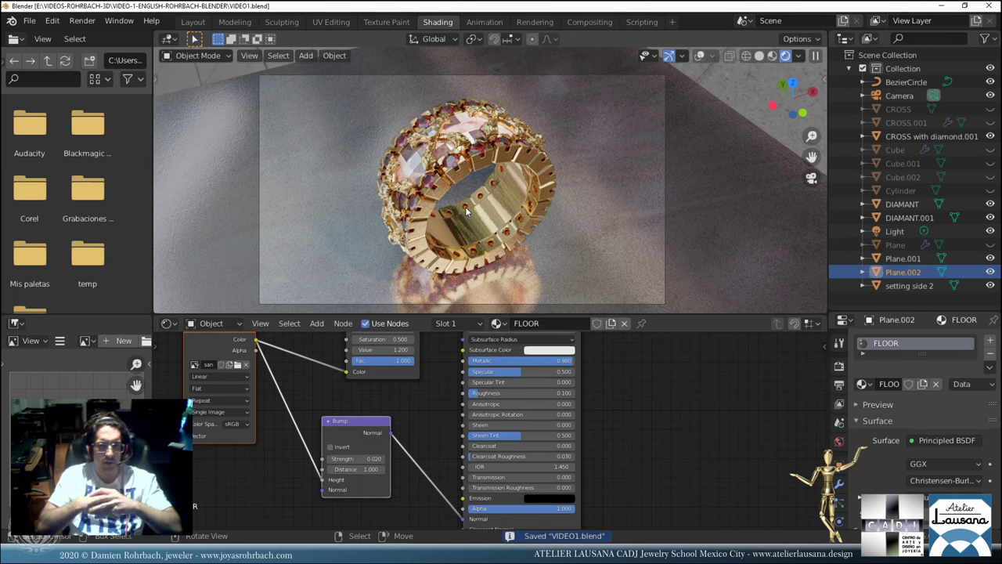